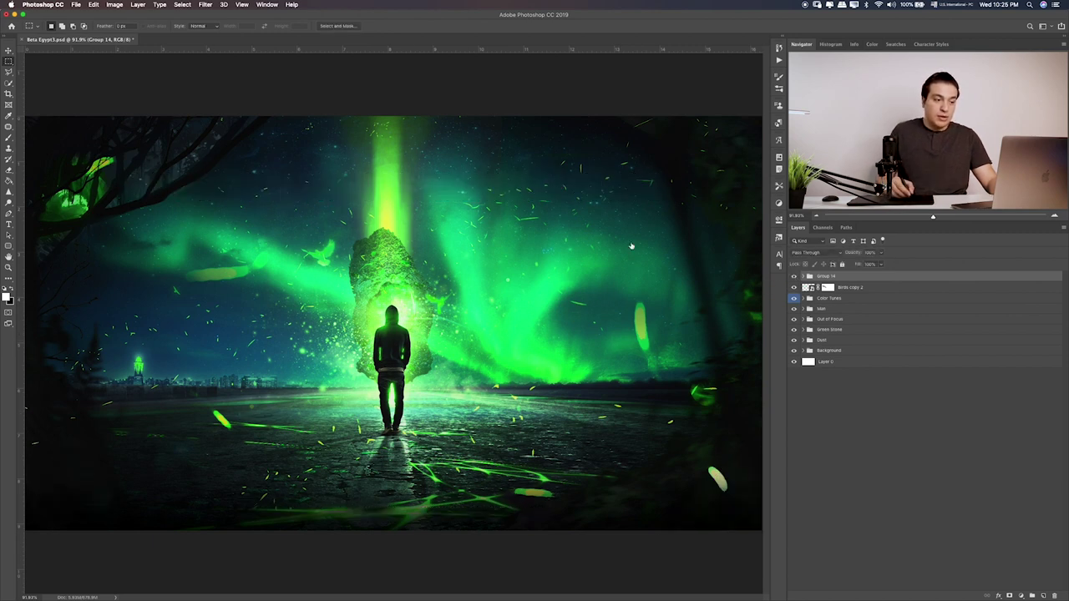
Create a new 1920×1080 px, 300 ppi white document named 'Jade Stone'
click(76, 4)
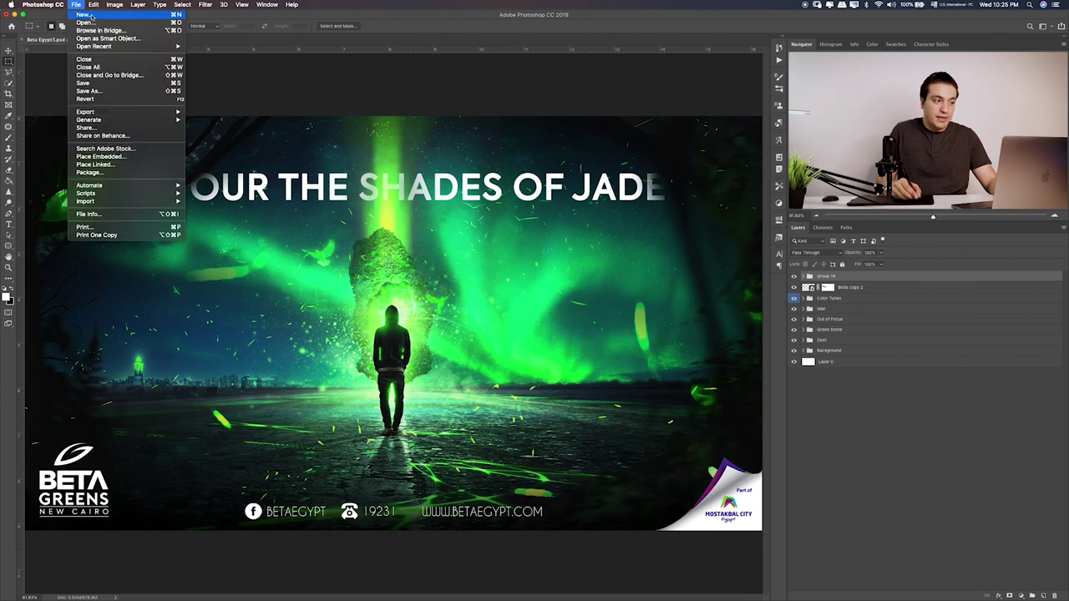
click(92, 16)
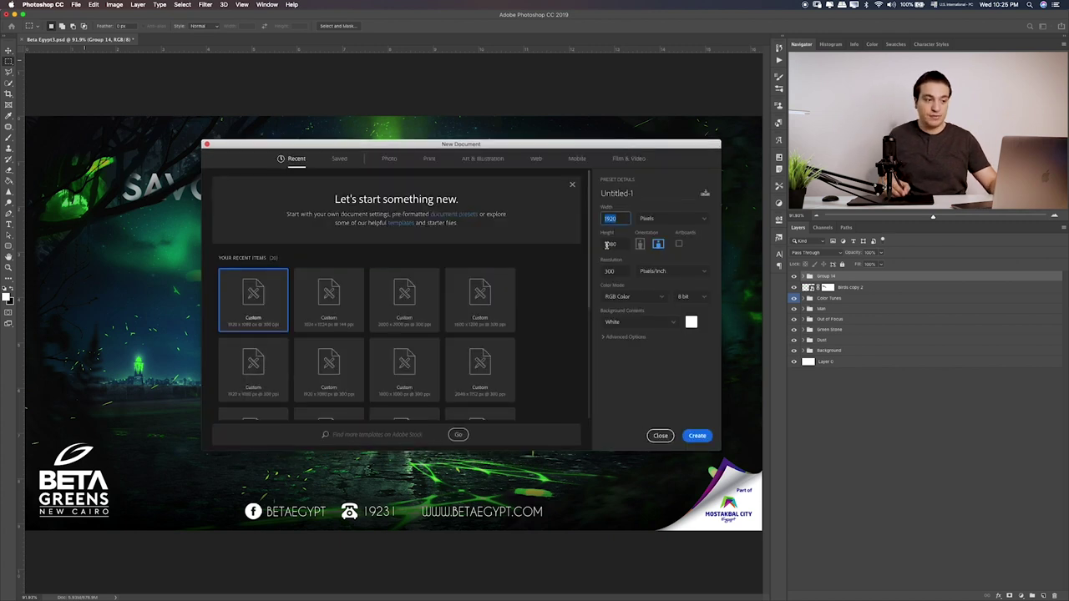
click(646, 188)
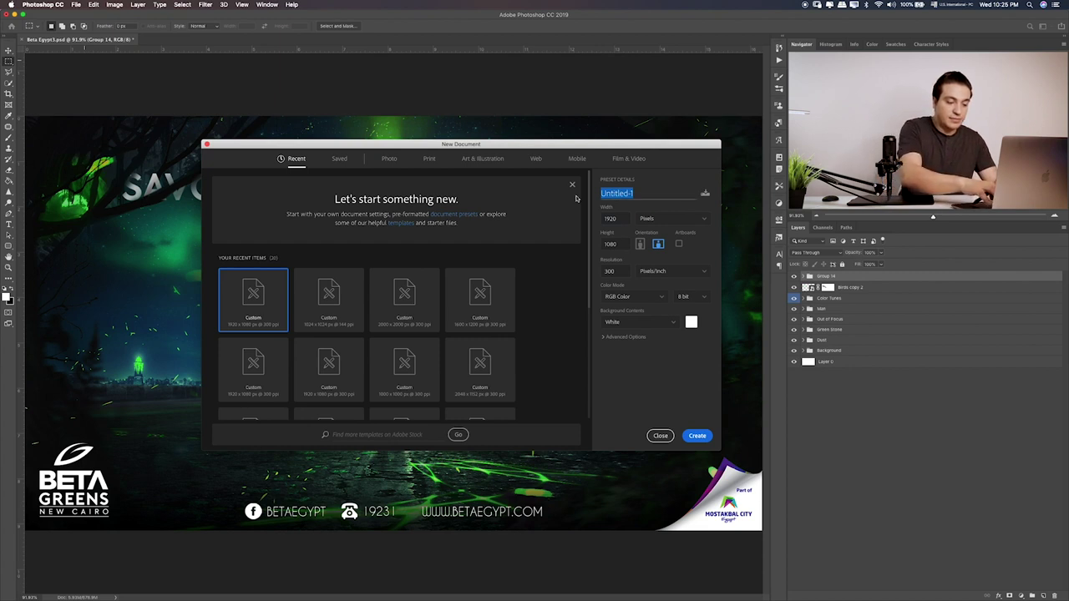
text(Jade )
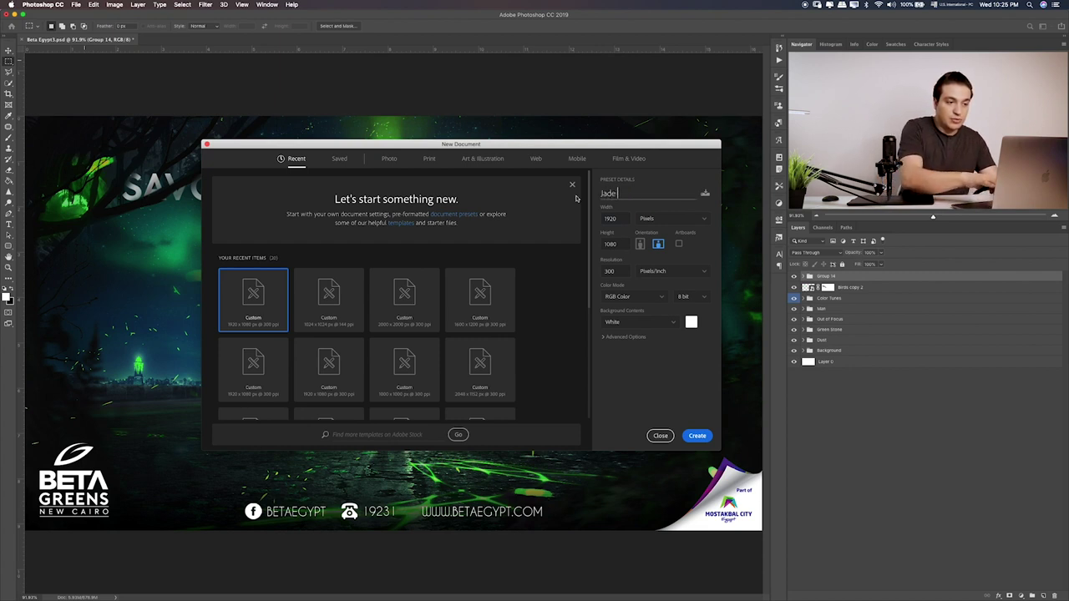
text(St)
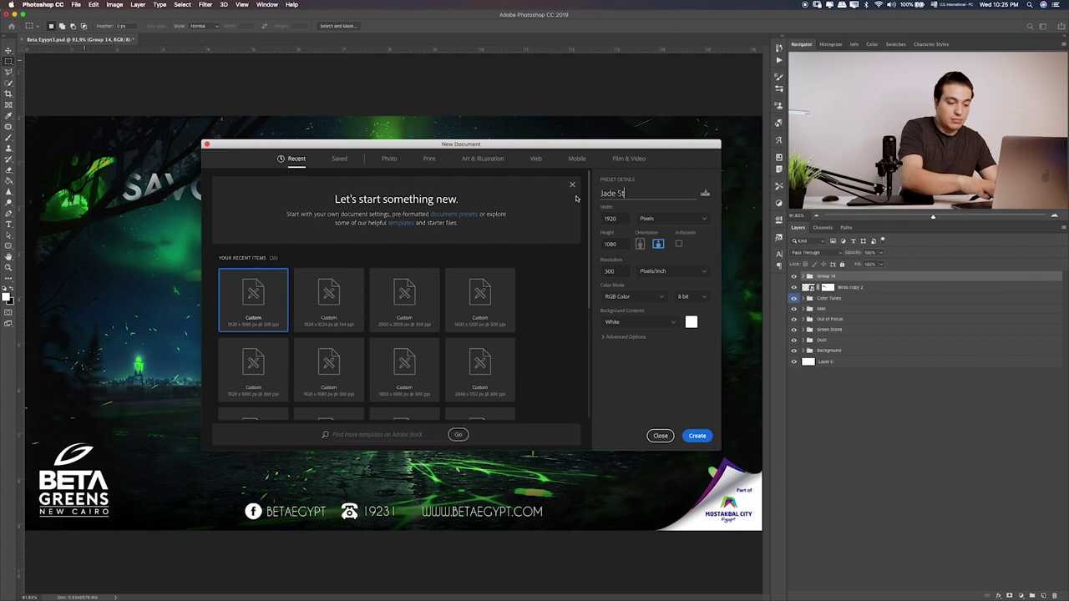
text(one)
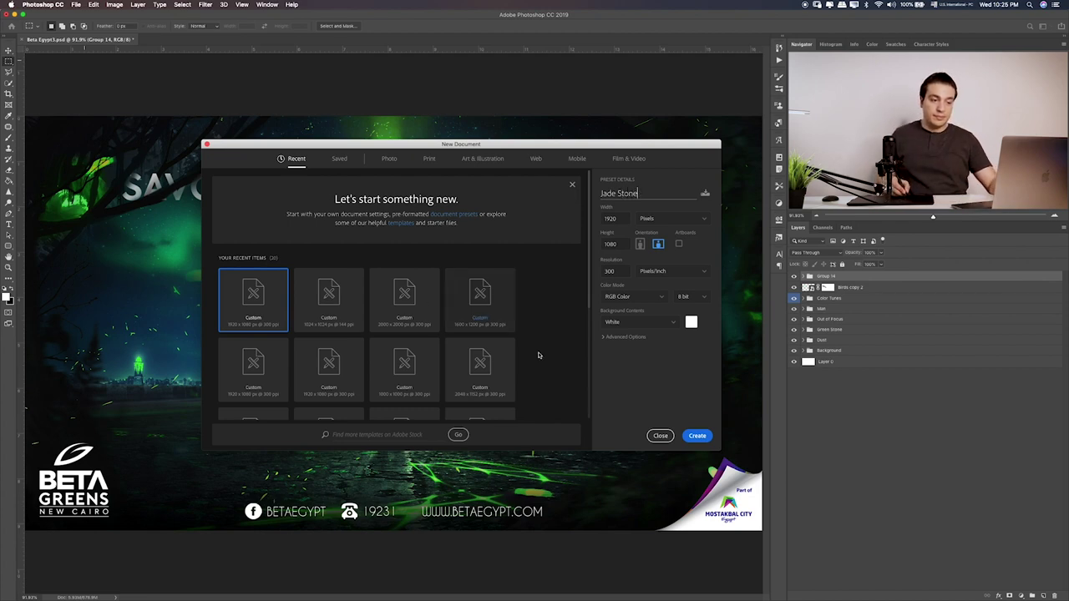
click(697, 436)
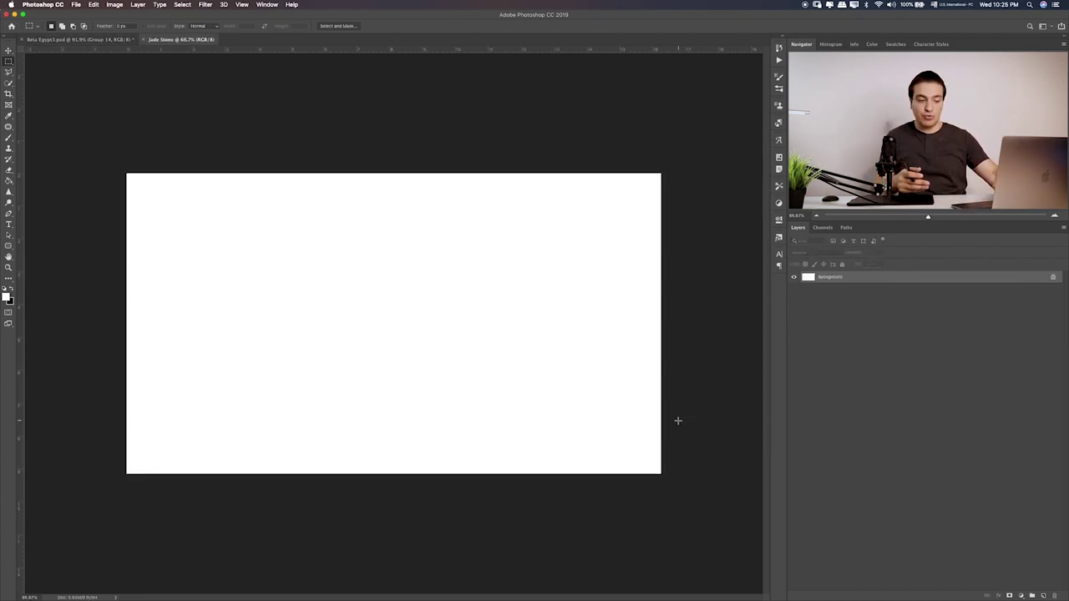
Place the aurora photo and the night road photo from Finder as new layers
key(super+0)
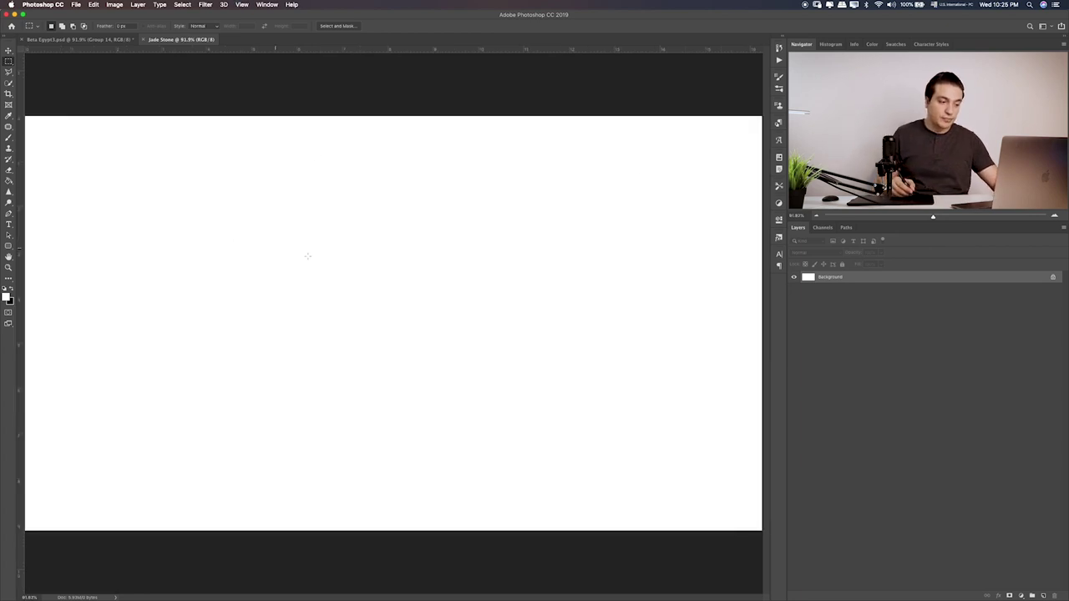
key(super+Tab)
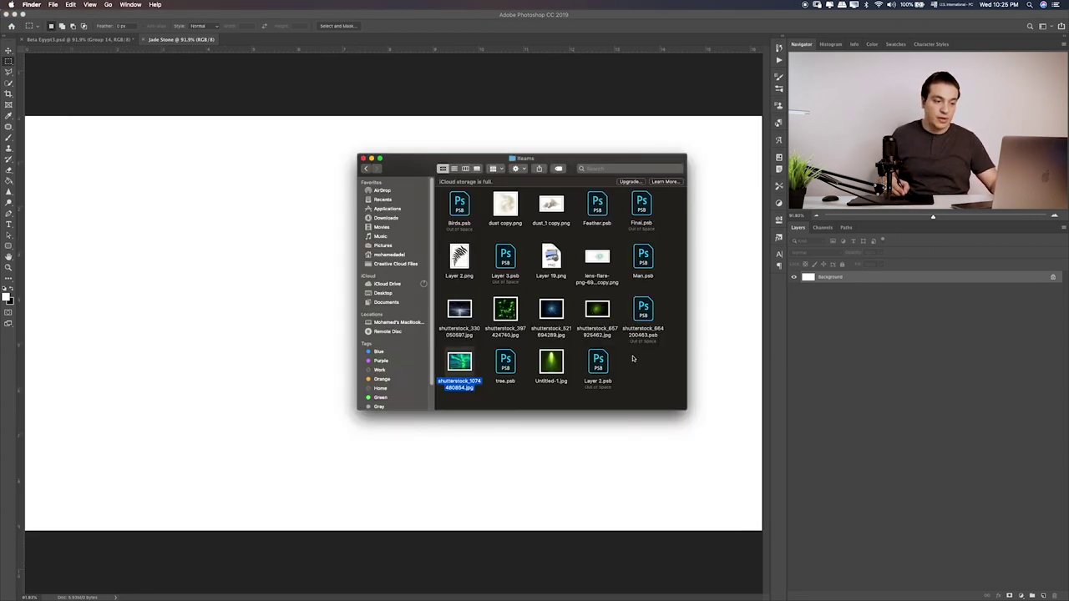
drag(653, 369, 443, 190)
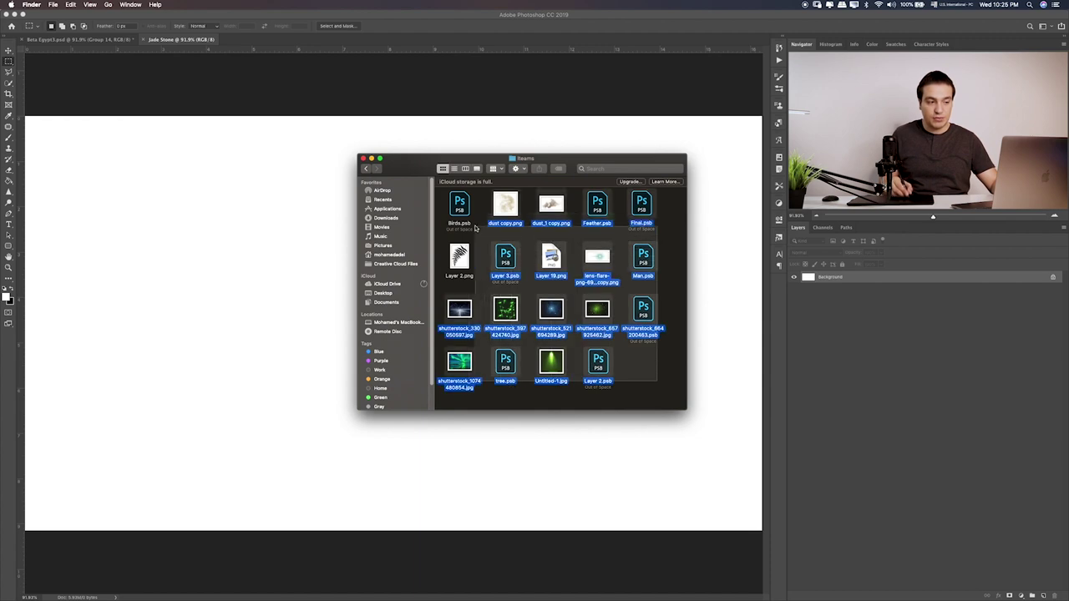
click(610, 270)
click(457, 368)
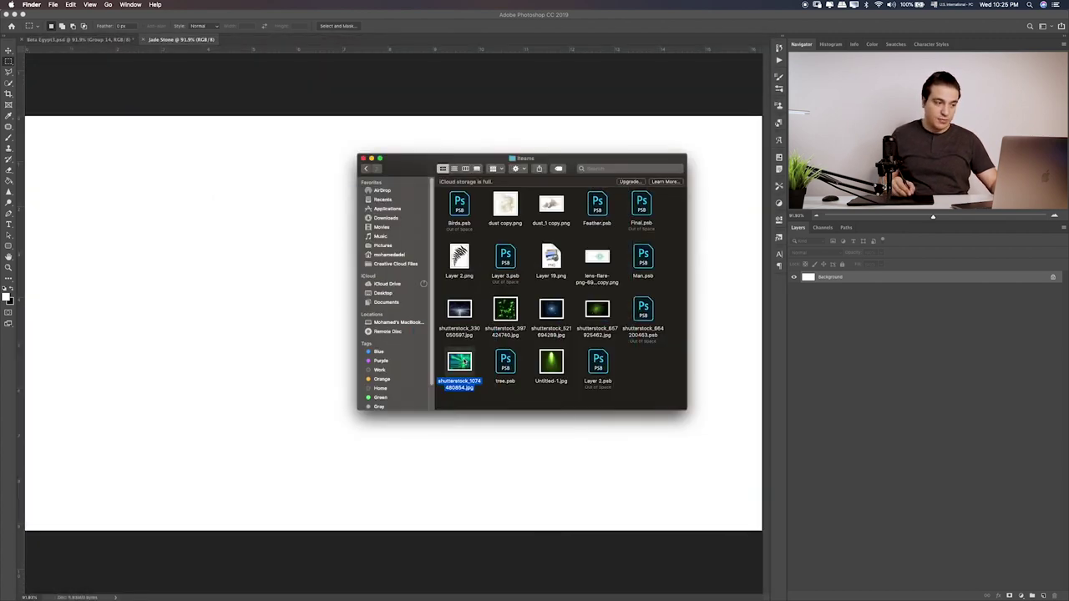
drag(470, 362, 376, 339)
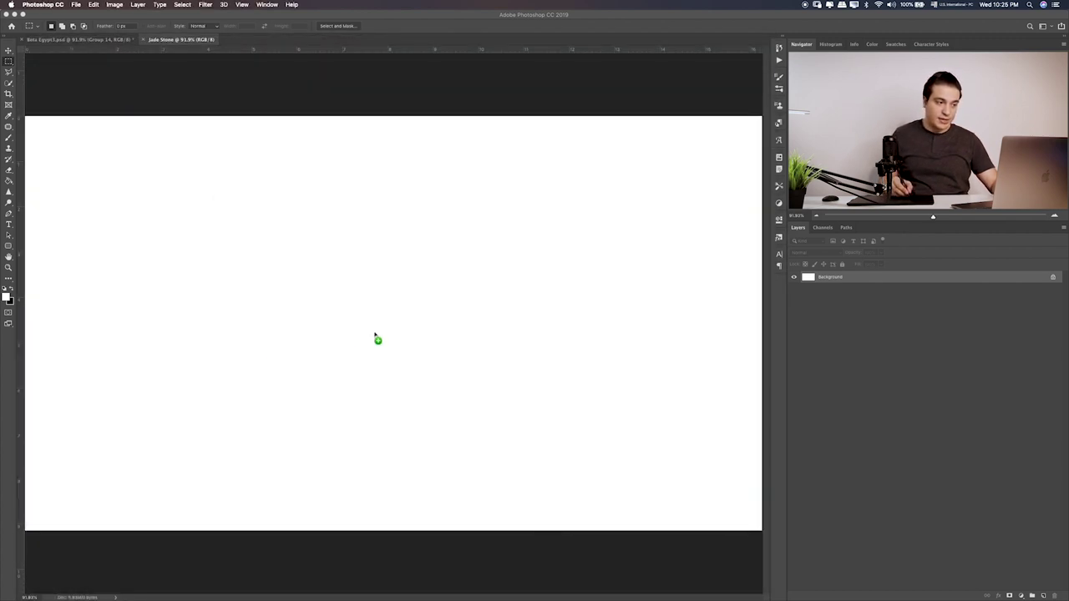
drag(332, 294, 332, 295)
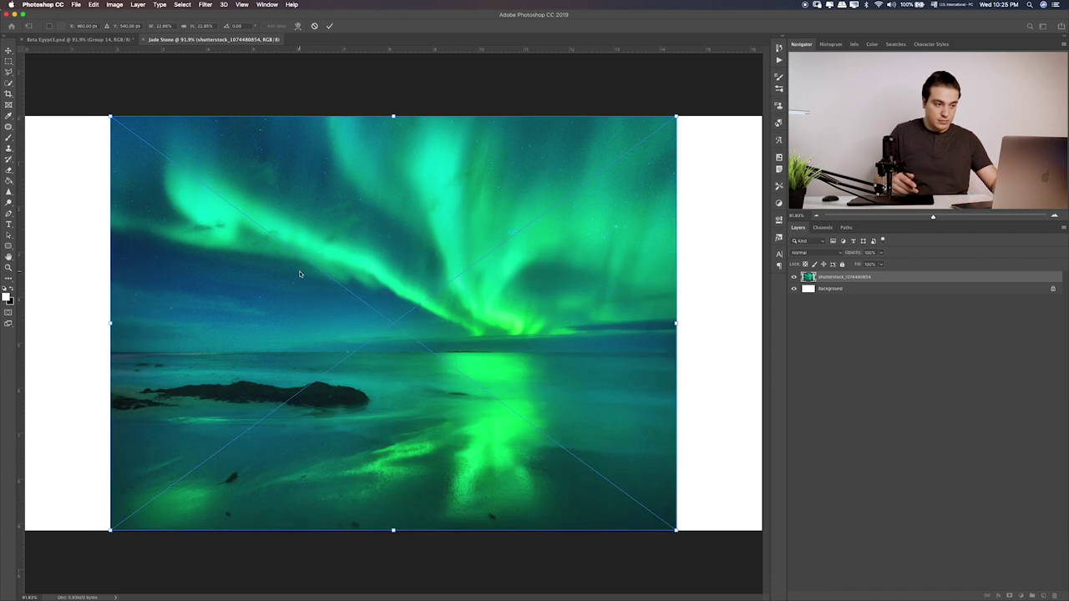
key(super+Tab)
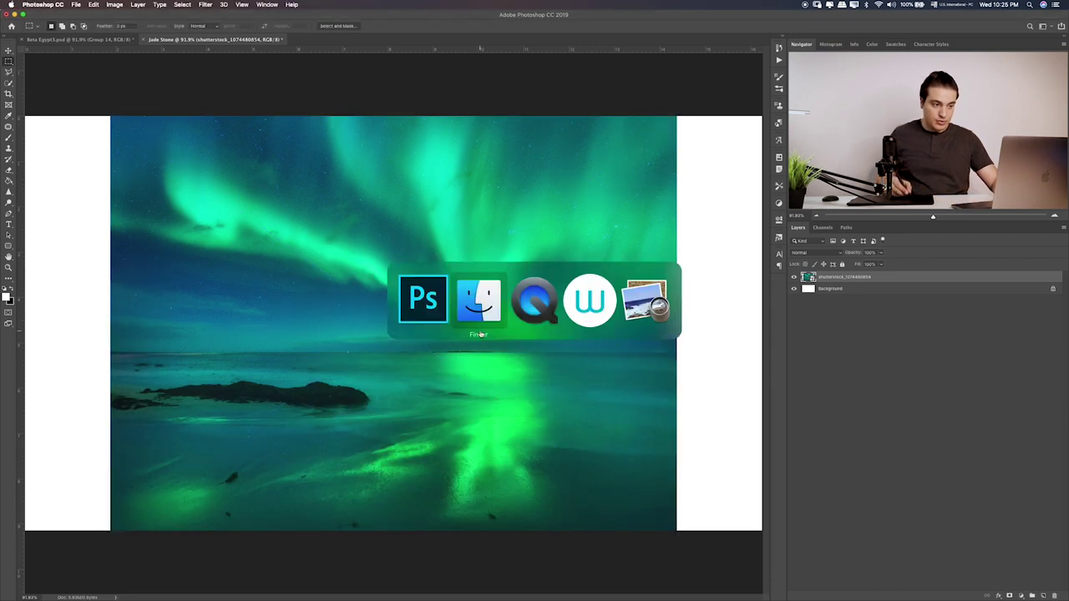
drag(461, 319, 214, 306)
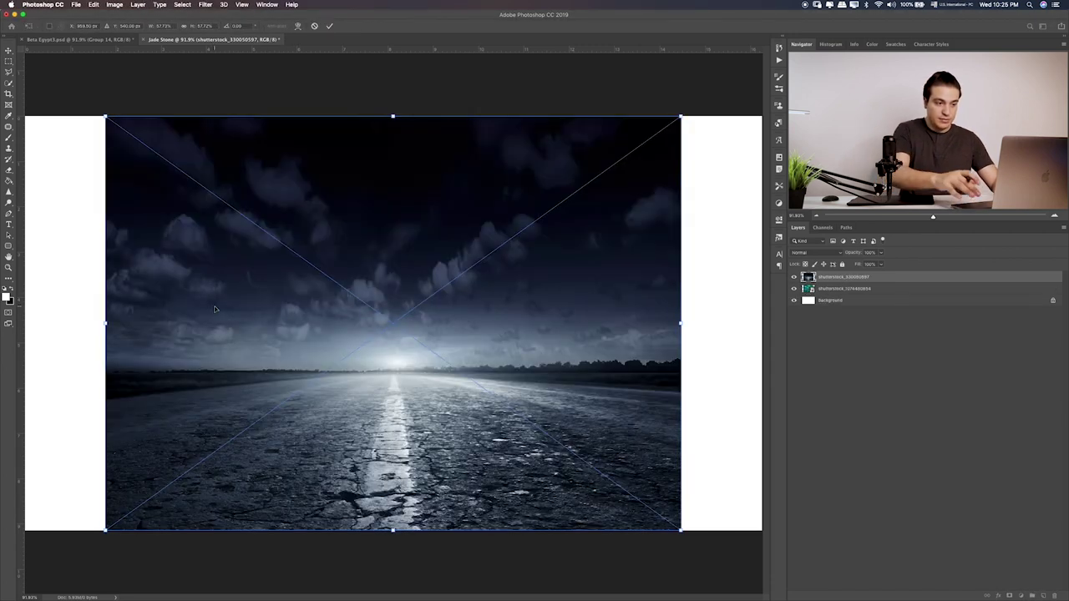
key(Return)
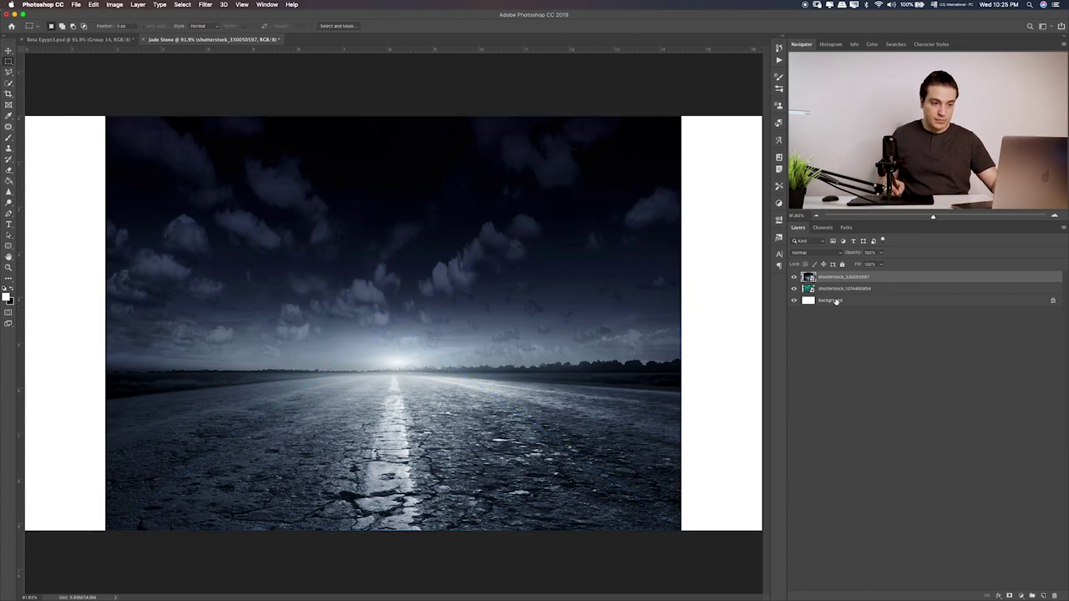
Scale the night road photo up to fill the canvas width
shift+click(846, 289)
key(super+t)
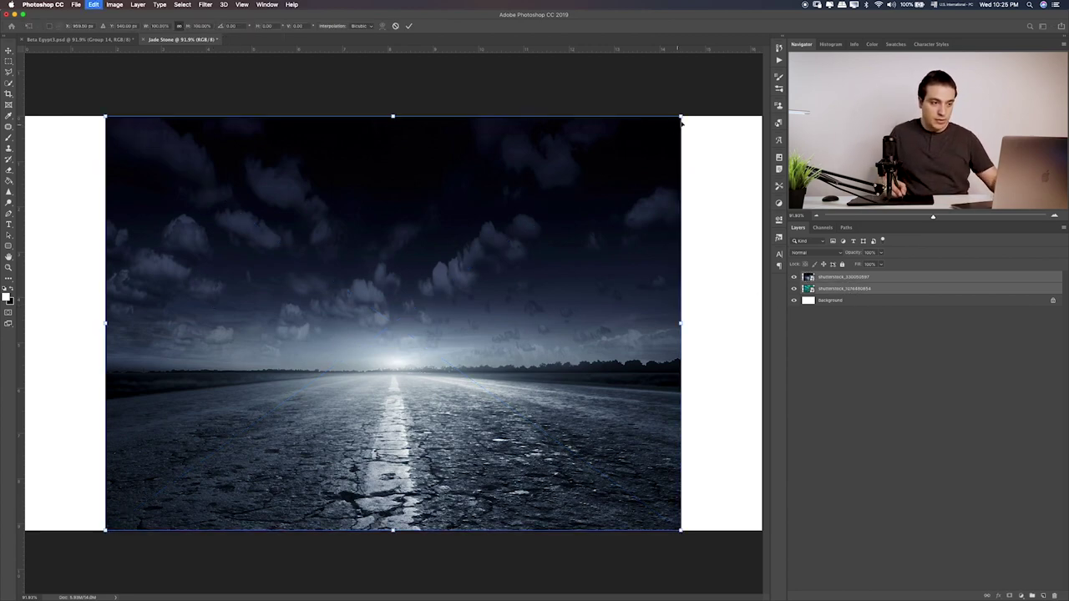
mouse_move(681, 117)
mouse_down()
mouse_move(783, 77)
mouse_move(746, 101)
mouse_up()
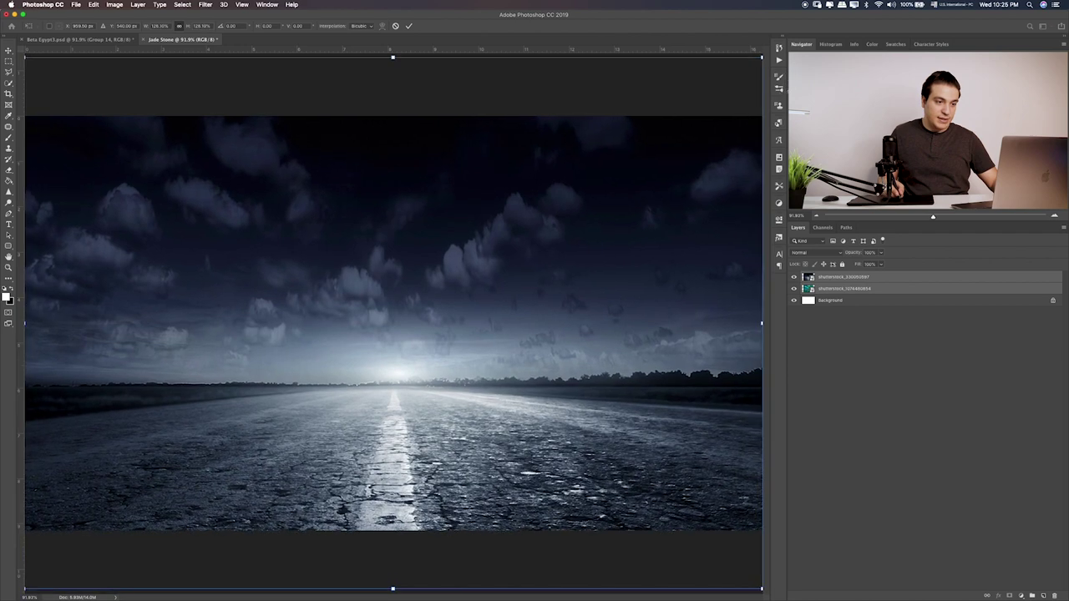
key(Return)
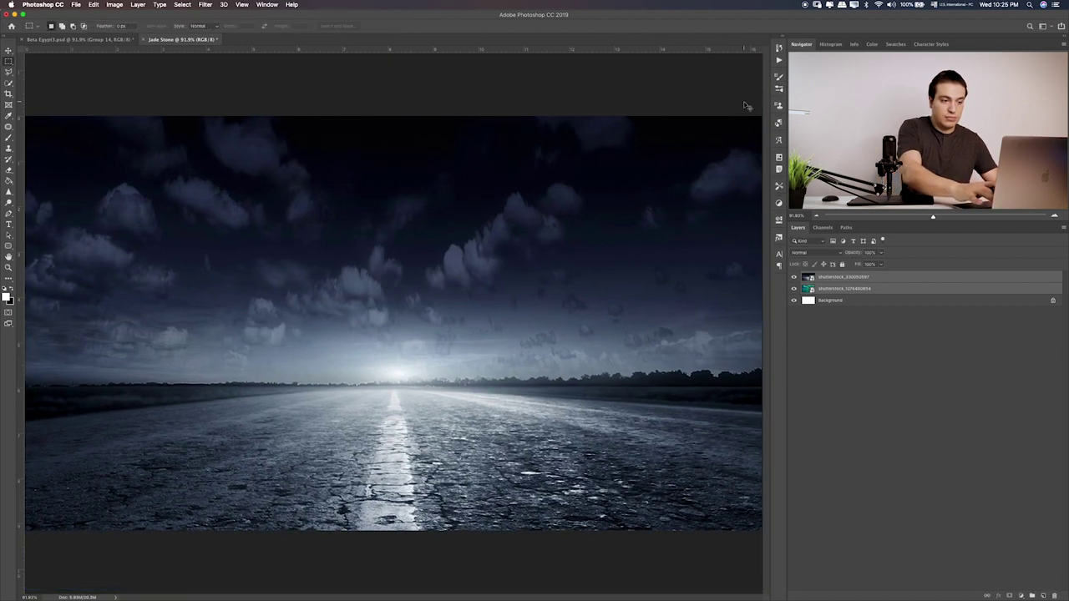
key(super+minus)
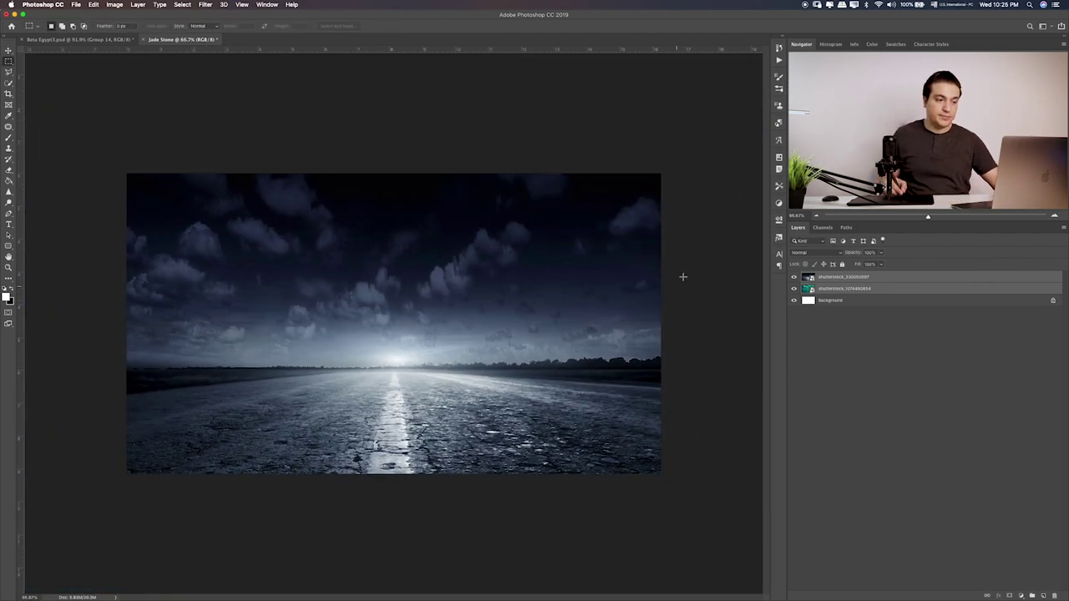
Scale the aurora photo to cover the canvas beneath the road layer
click(795, 276)
click(795, 276)
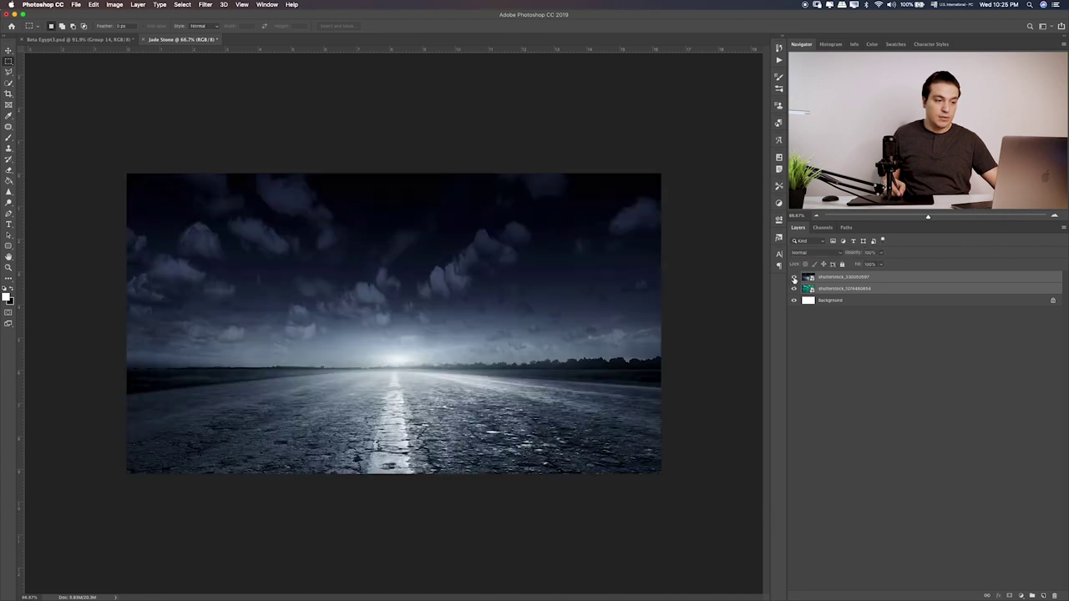
click(795, 277)
click(823, 288)
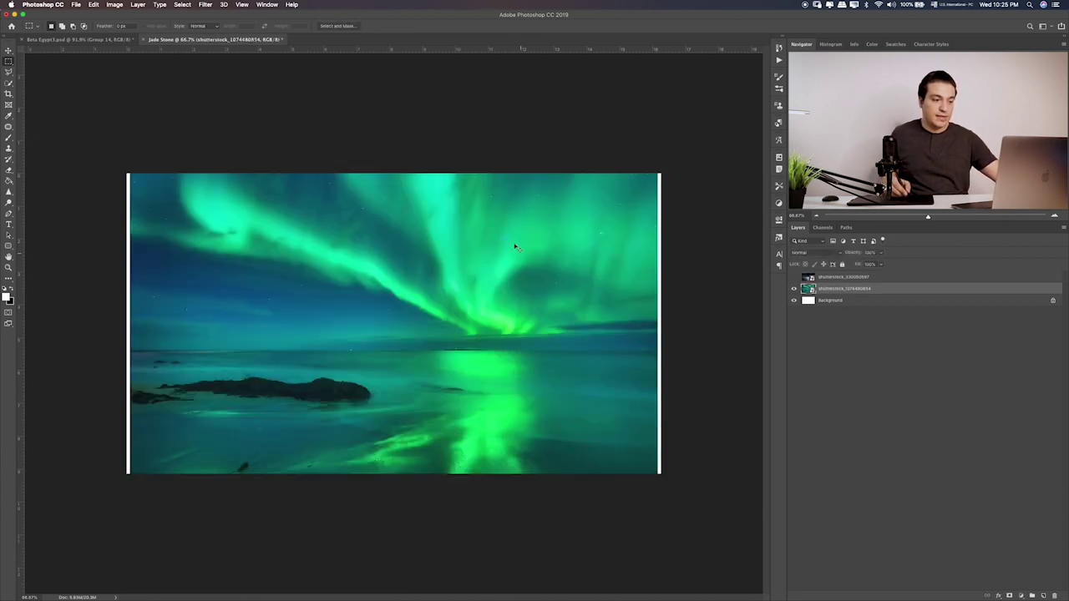
key(super+t)
drag(657, 131, 666, 124)
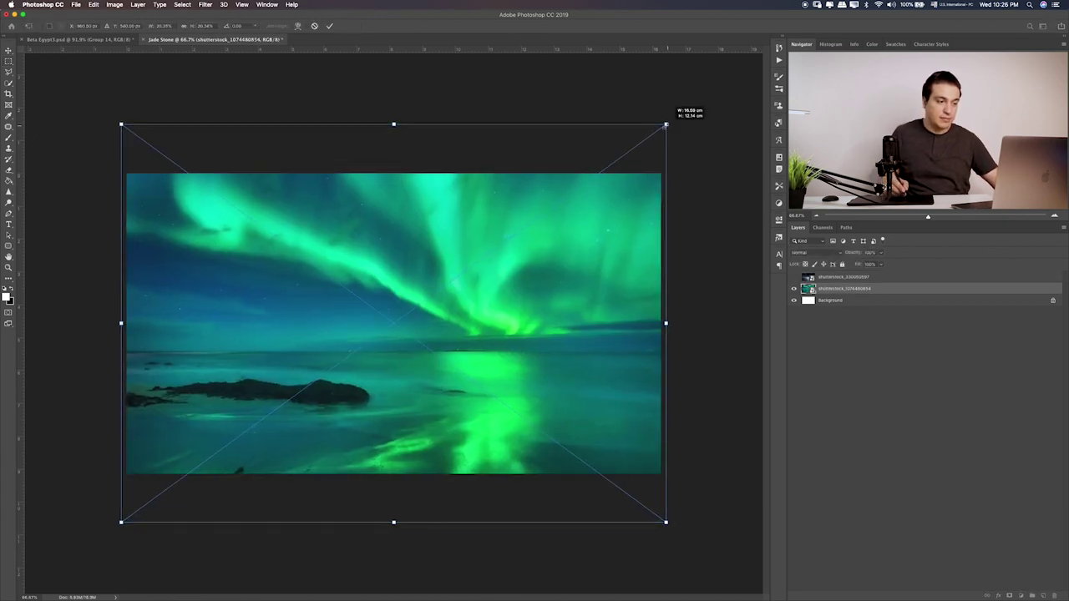
key(Return)
key(super+0)
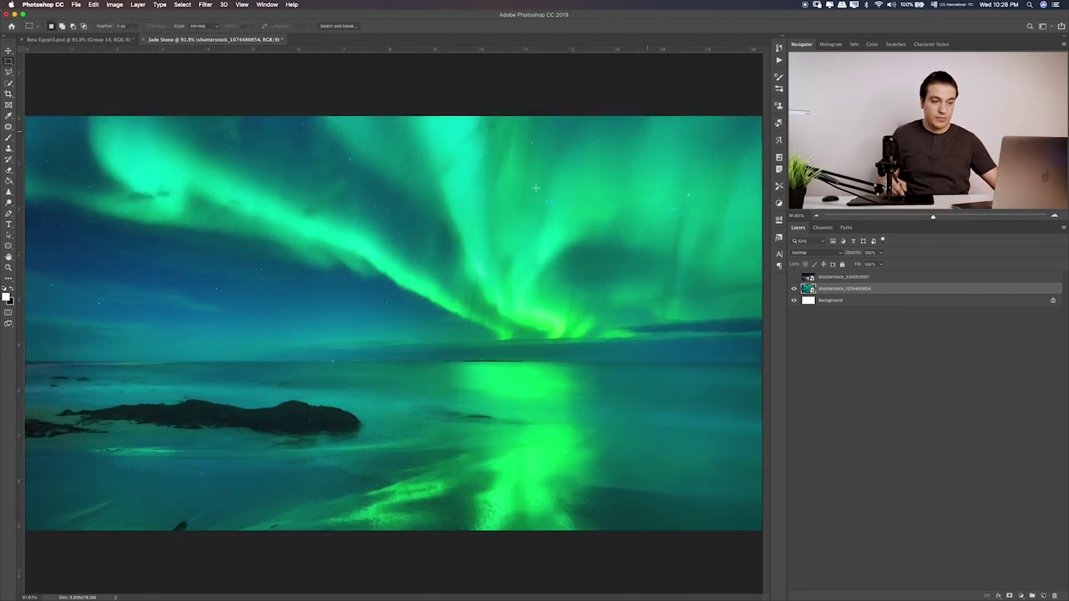
click(794, 277)
Mask out the road photo's sky with an inverted Quick Selection of the sky
click(832, 278)
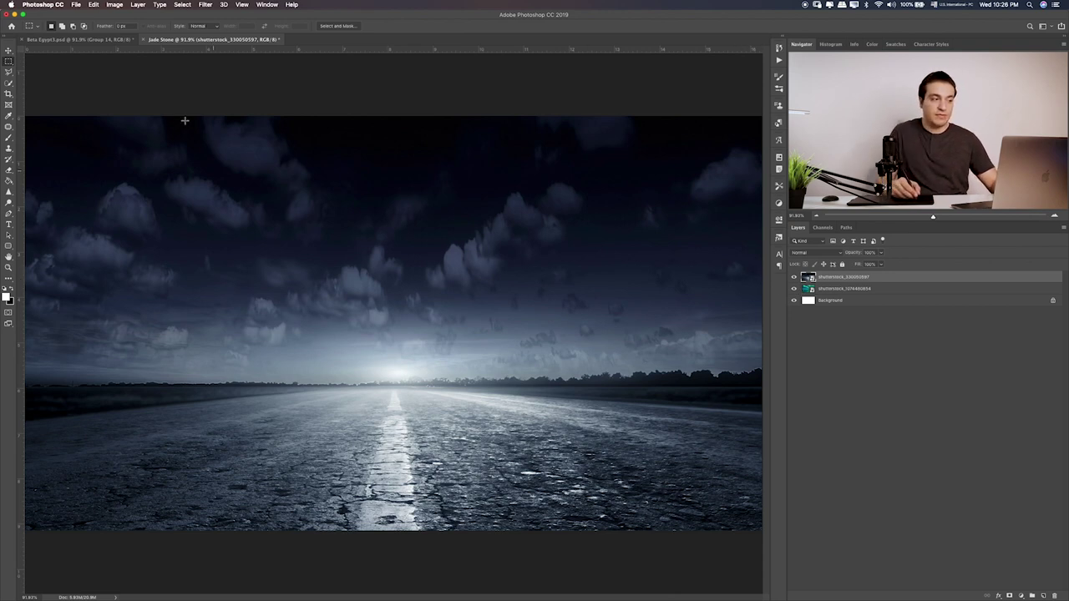
click(10, 83)
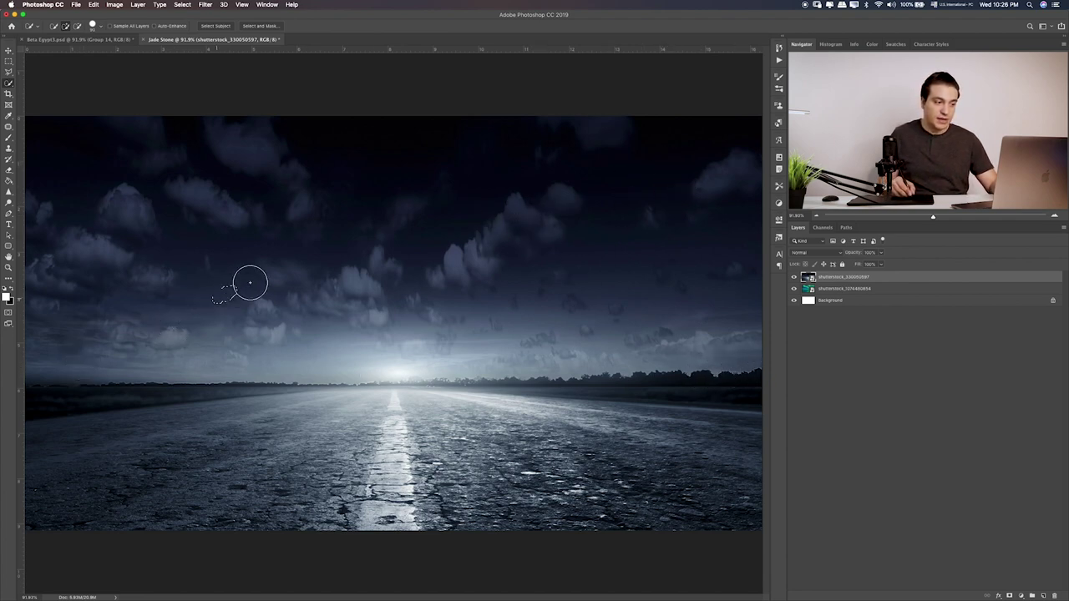
drag(248, 284, 358, 245)
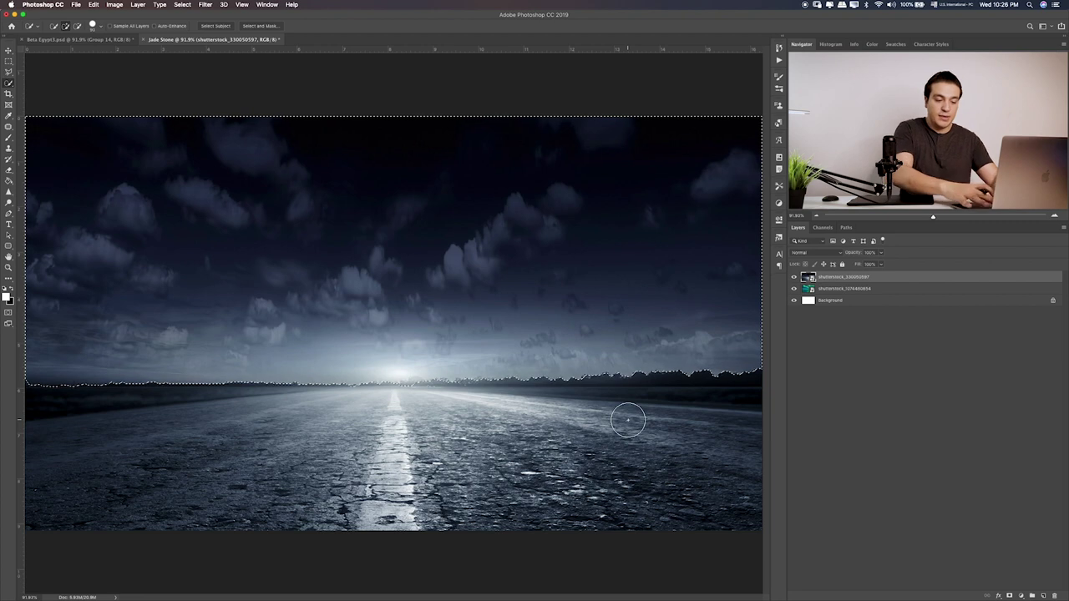
key(super+shift+i)
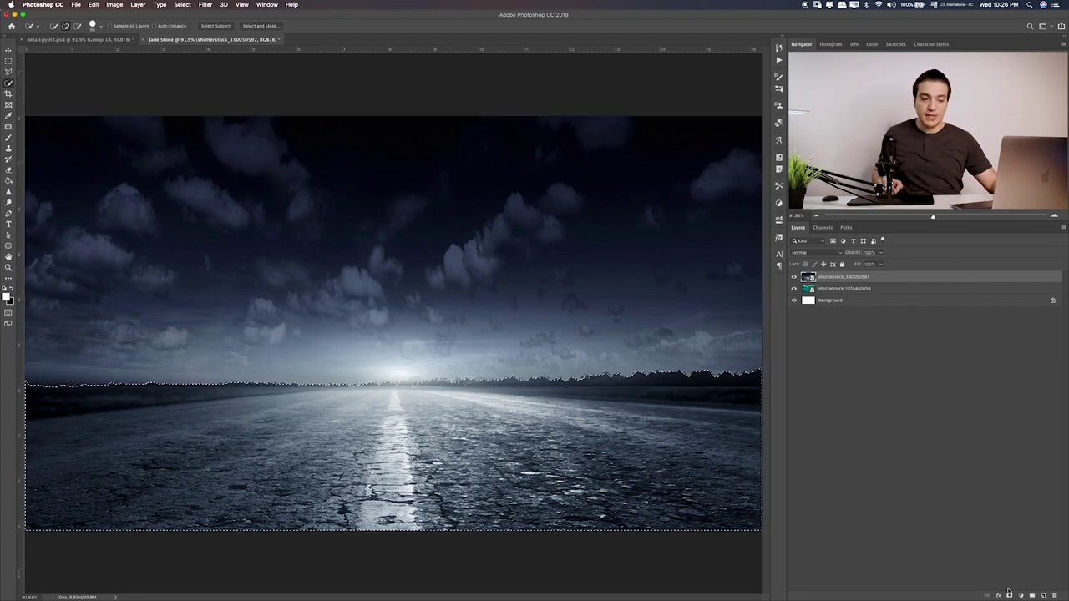
click(1009, 595)
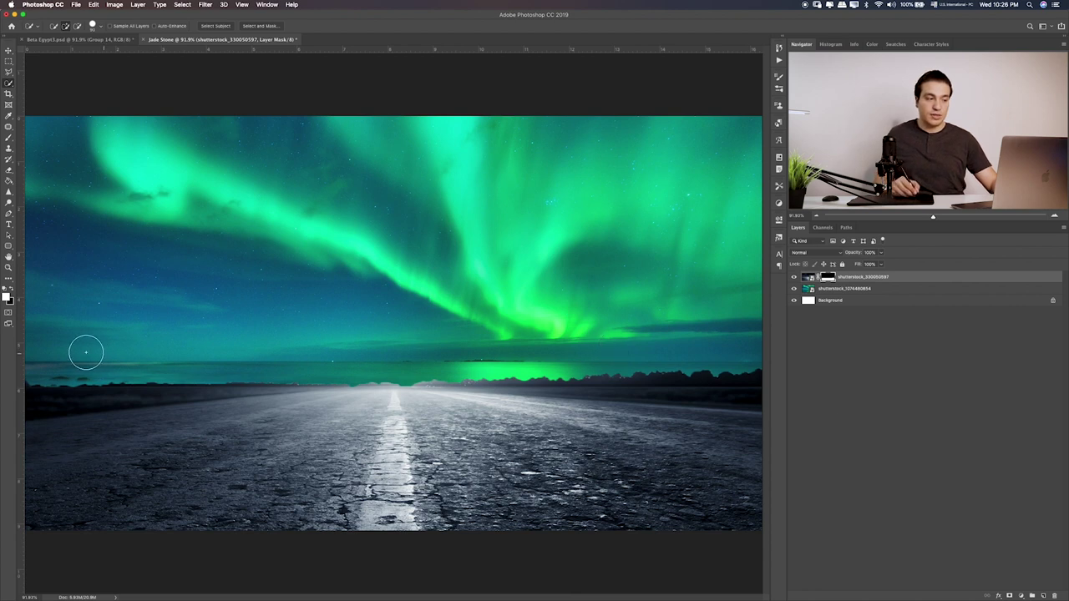
Try brushing the horizon glow on the mask, then undo the stray strokes
key(b)
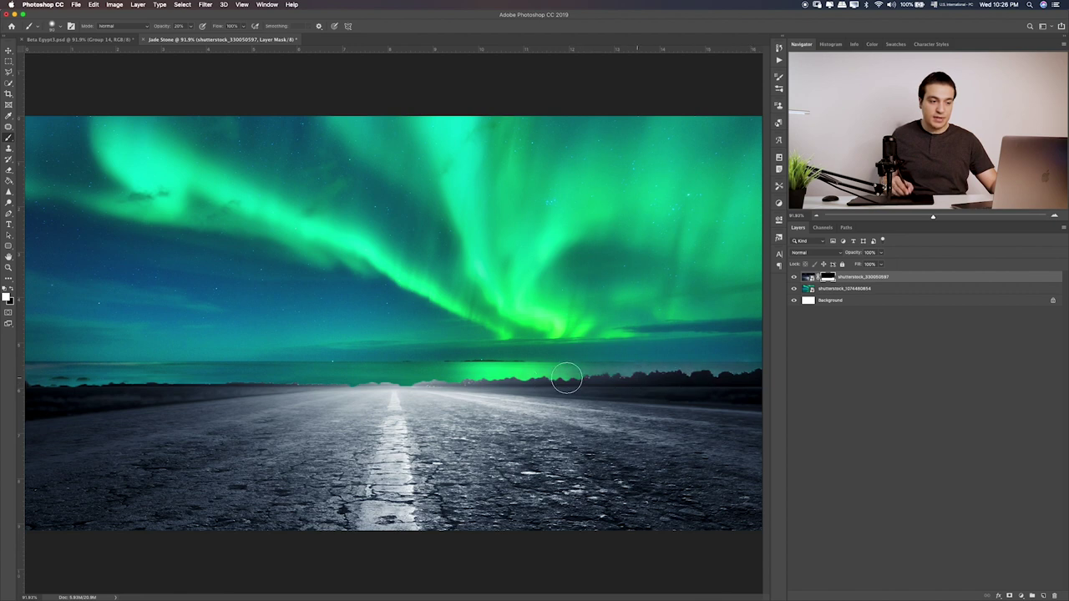
mouse_move(566, 379)
mouse_down()
mouse_move(66, 397)
mouse_move(204, 397)
mouse_up()
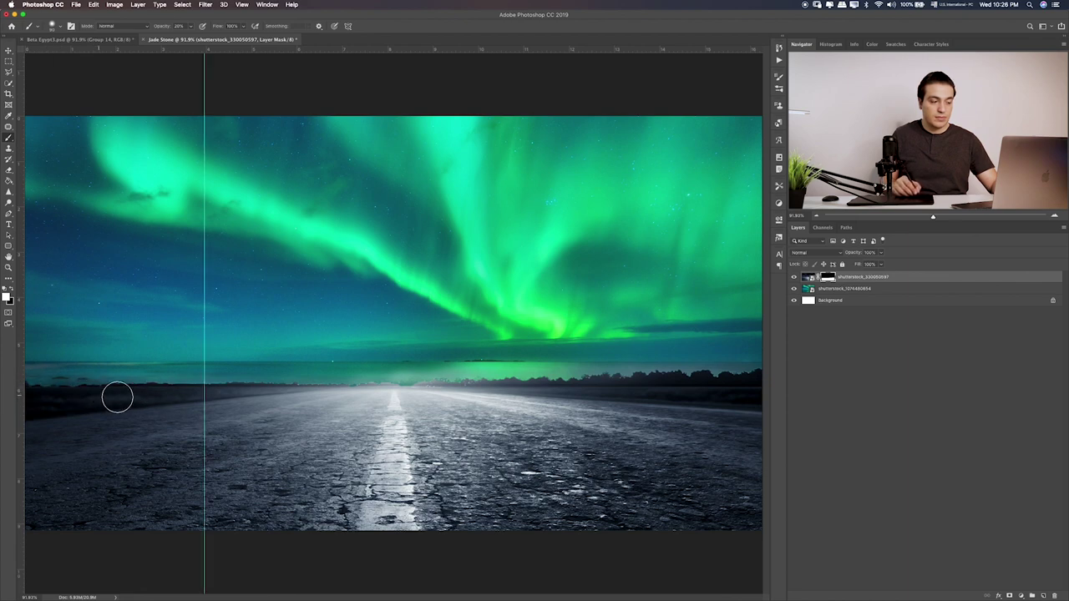
key(ctrl+z)
key(ctrl+minus)
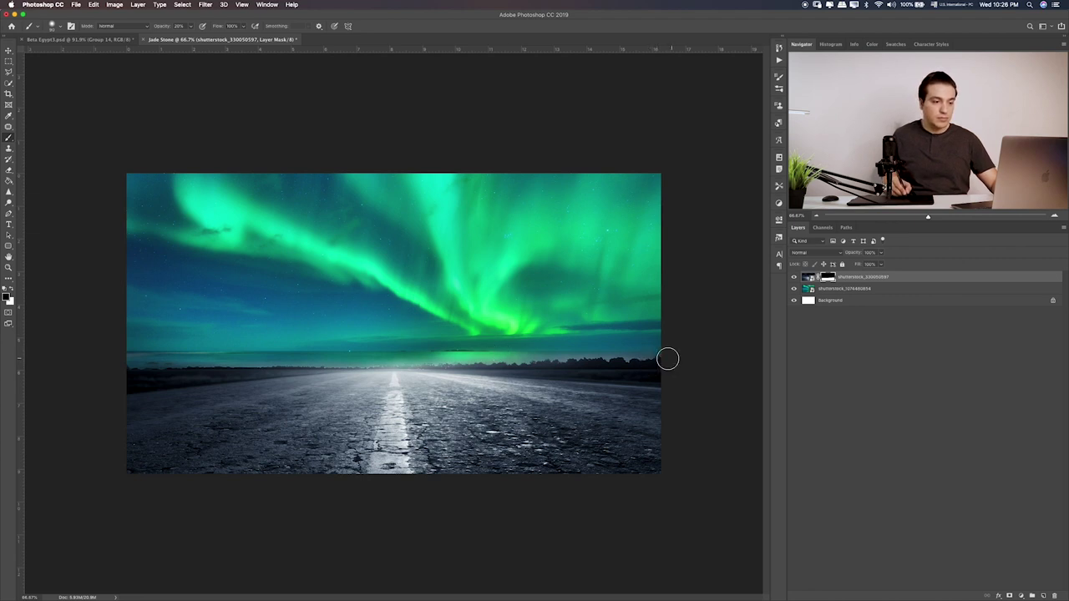
key(ctrl+z)
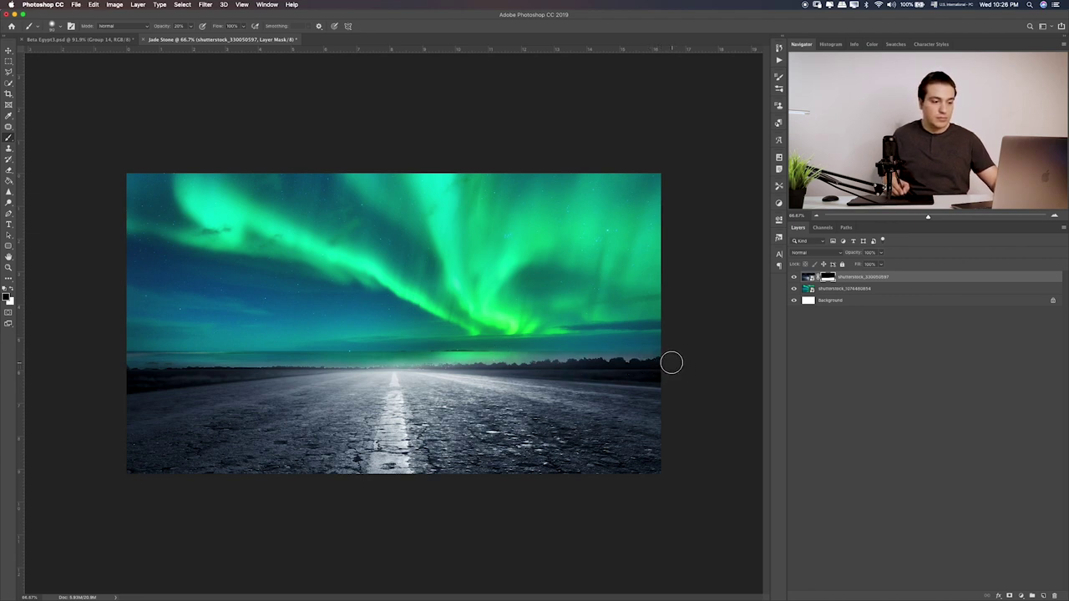
drag(671, 363, 487, 368)
key(ctrl+z)
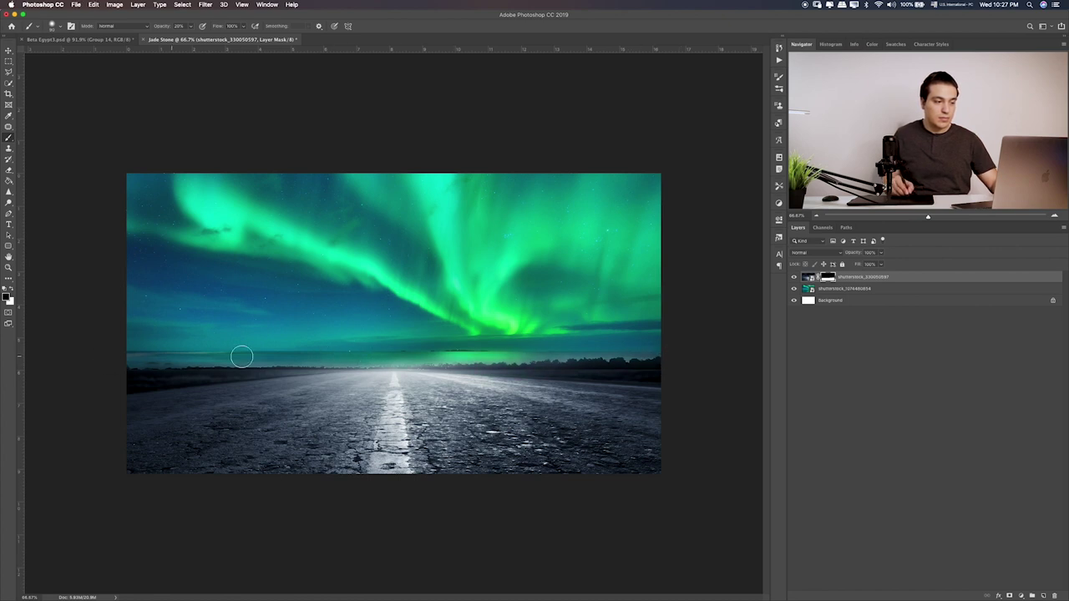
key(ctrl+0)
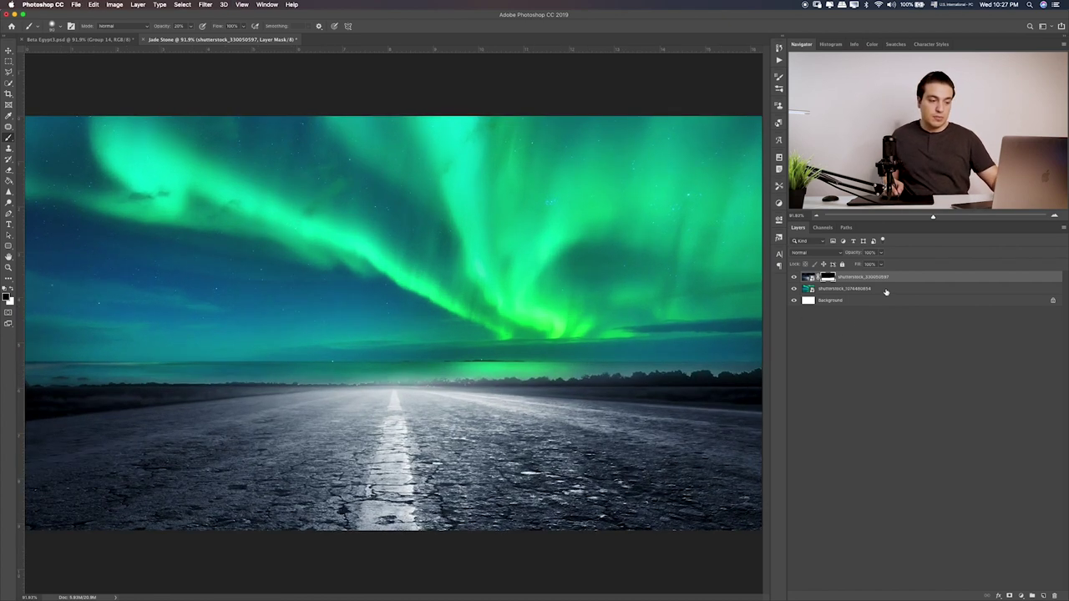
Move the aurora layer slightly lower and soften the tree line on the road mask
click(887, 289)
key(v)
drag(552, 309, 558, 365)
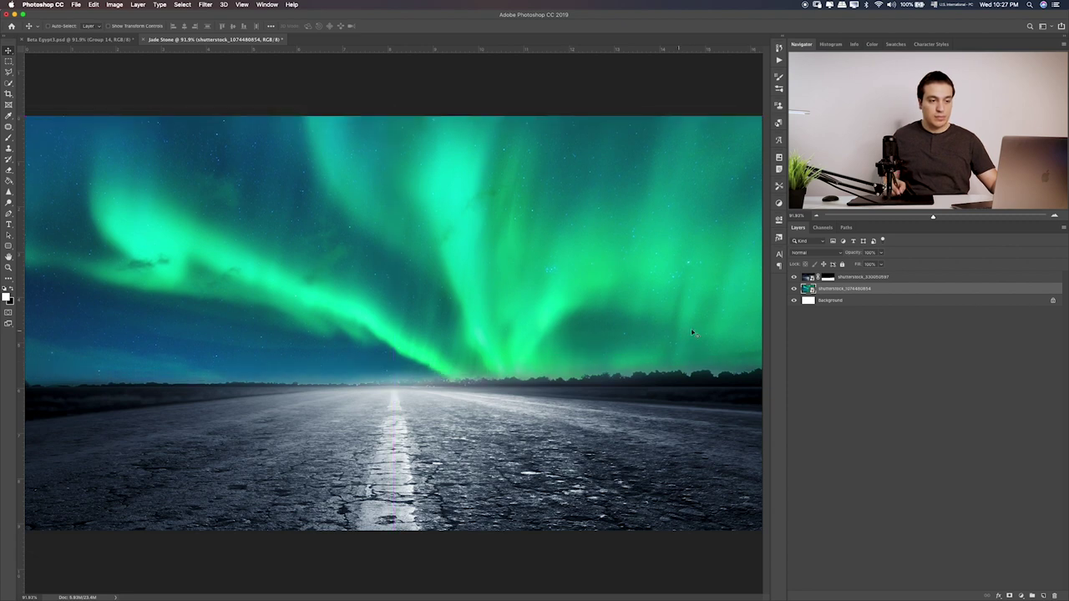
click(819, 281)
key(b)
click(828, 277)
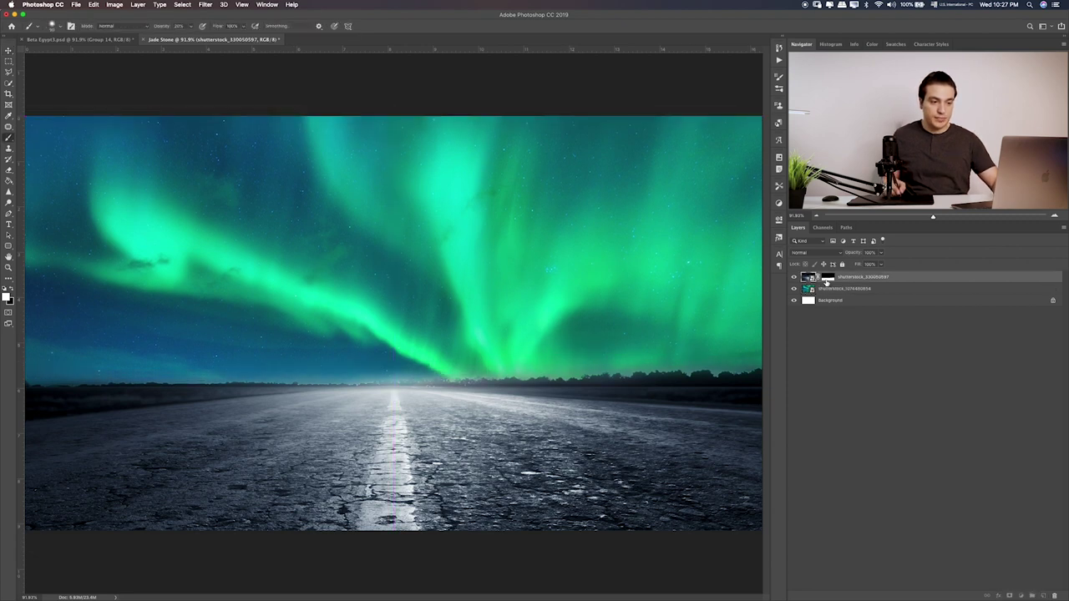
key(x)
drag(759, 358, 775, 365)
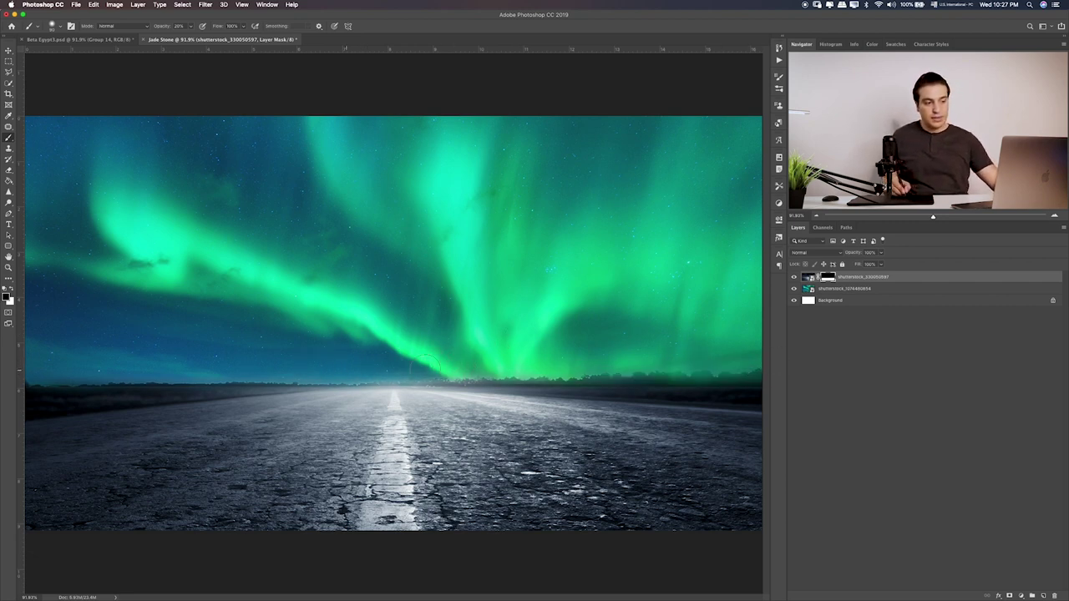
Preview the galaxy star image in the Reams folder and place it onto the composite
key(super+Tab)
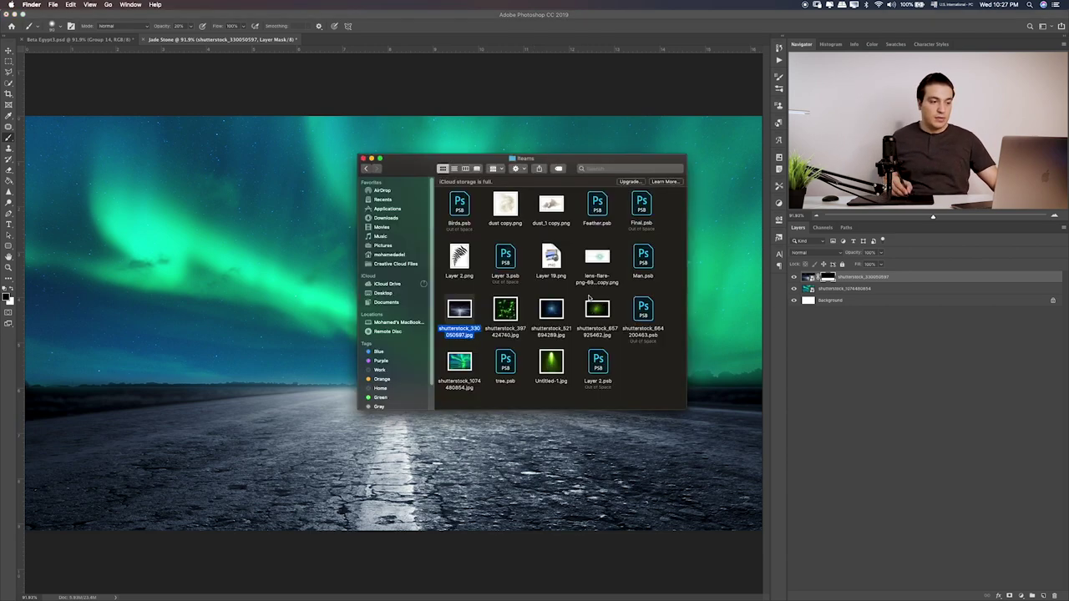
click(505, 315)
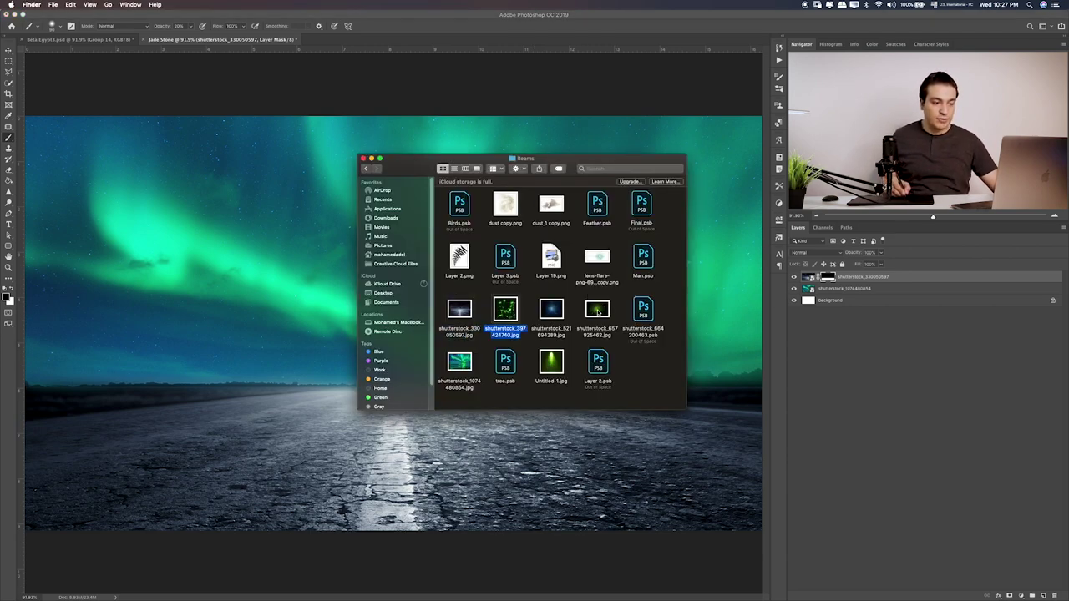
click(598, 312)
click(548, 315)
key(space)
key(space)
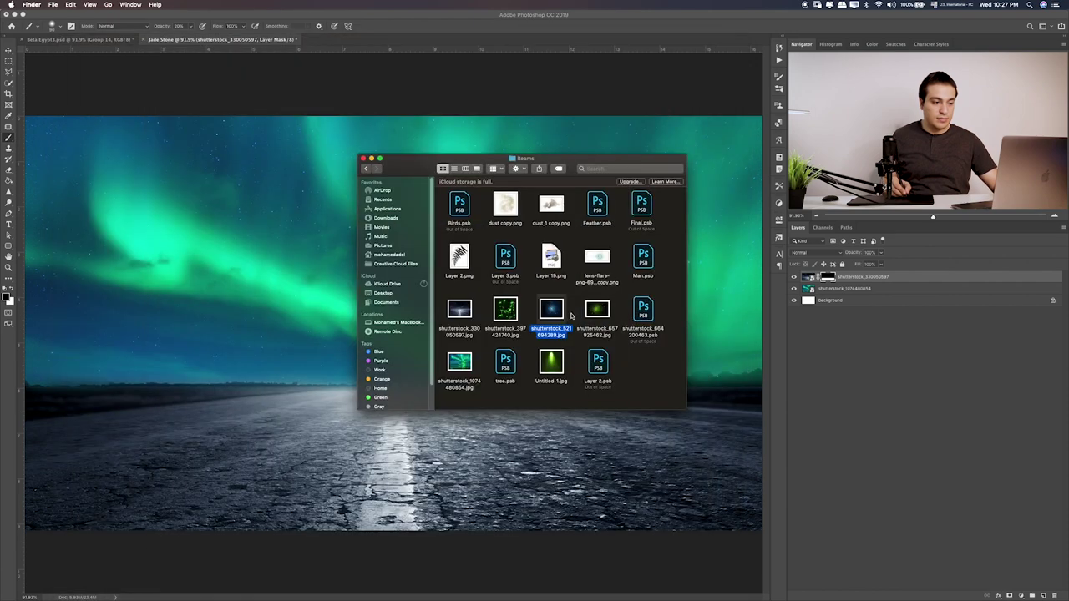
drag(572, 314, 289, 247)
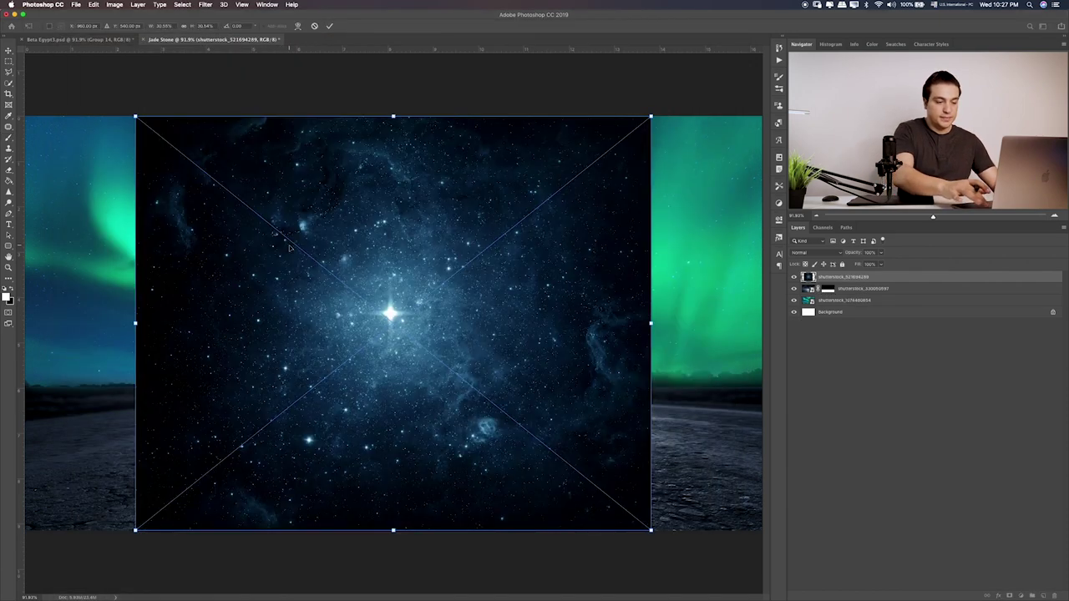
key(super+minus)
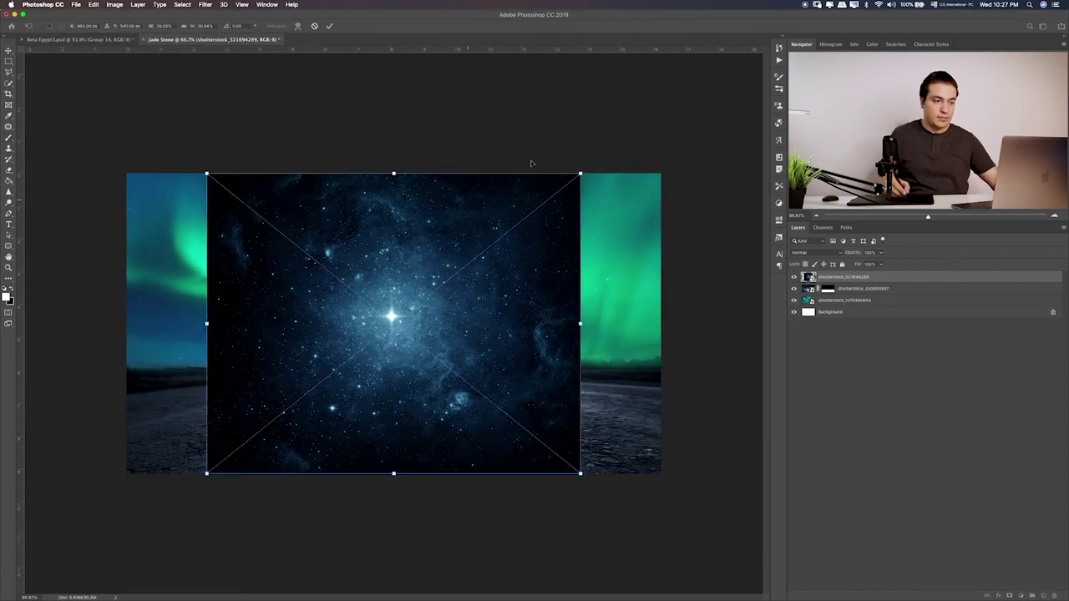
Enlarge the galaxy image to cover the canvas and commit the placement
drag(582, 172, 683, 148)
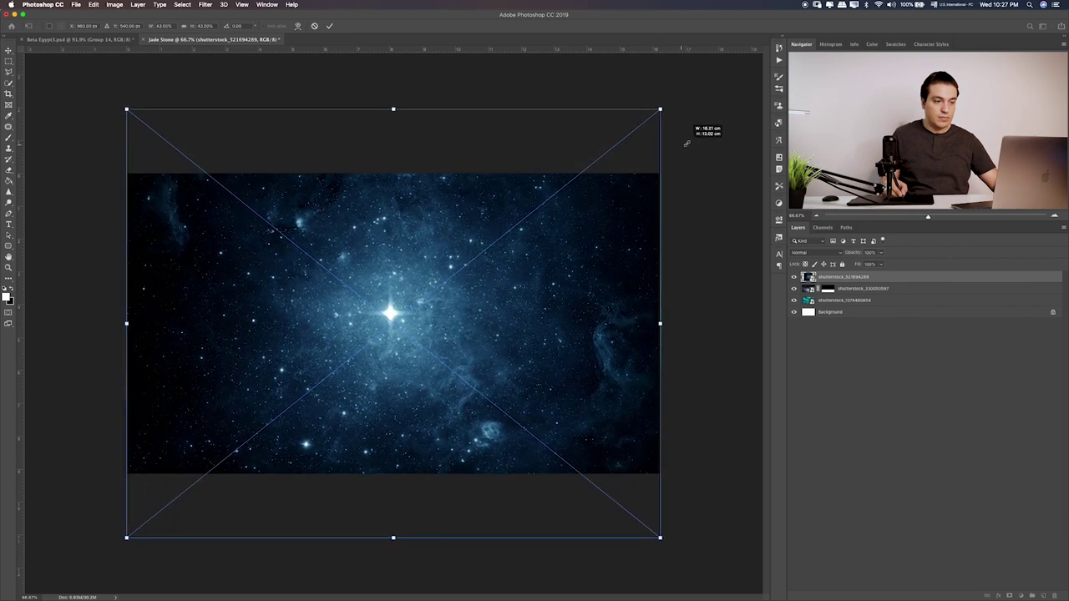
key(Return)
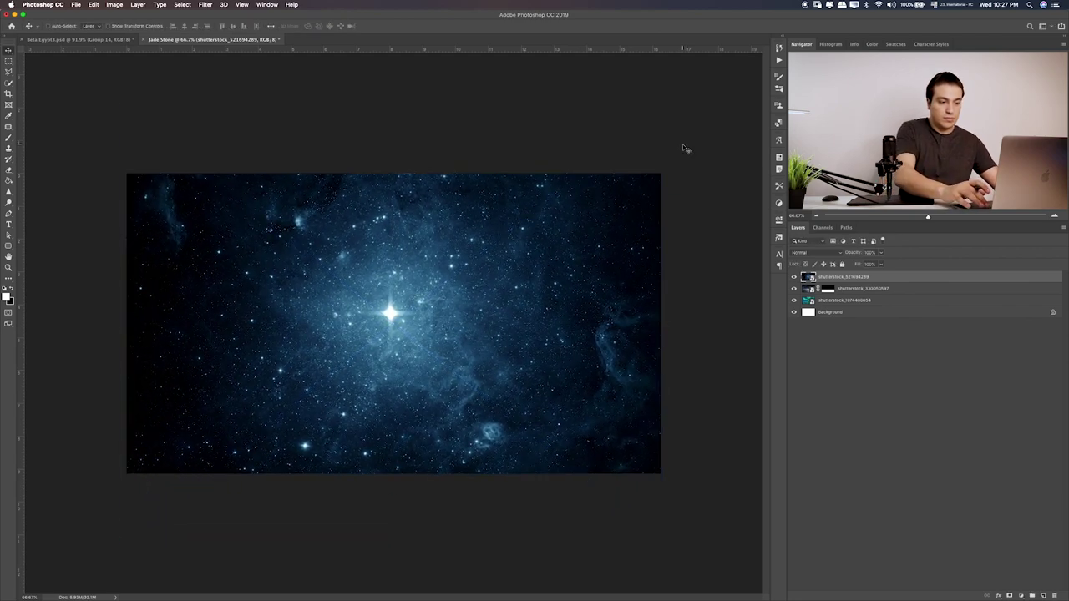
key(shift+plus)
key(shift+plus)
key(shift+plus)
key(shift+plus)
key(shift+plus)
Set the galaxy layer to Soft Light blending and shift it down
key(shift+plus)
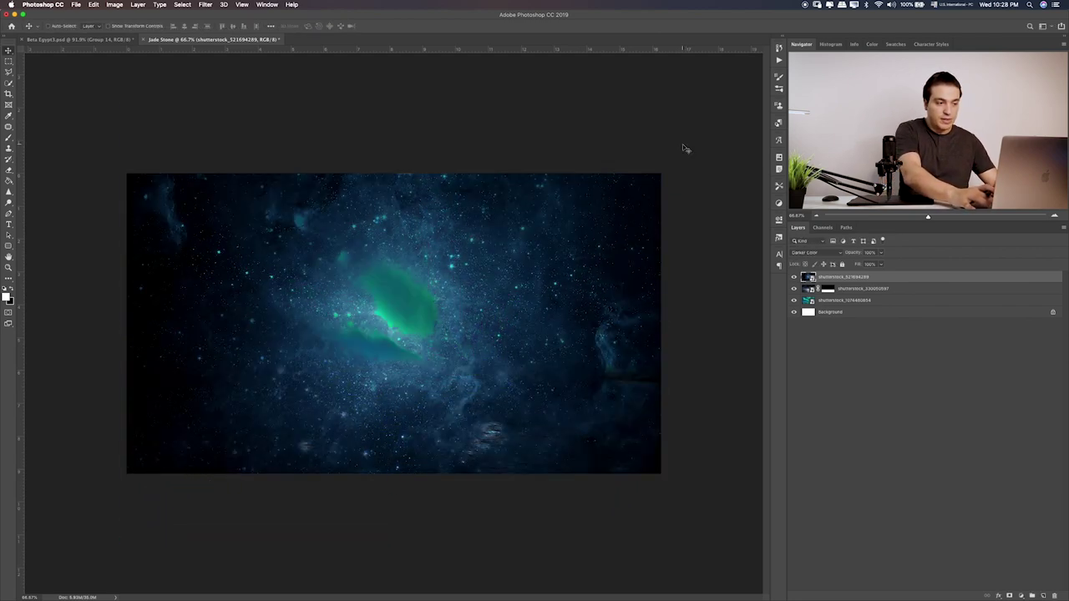
key(shift+plus)
key(ctrl+0)
key(shift+plus)
key(shift+plus)
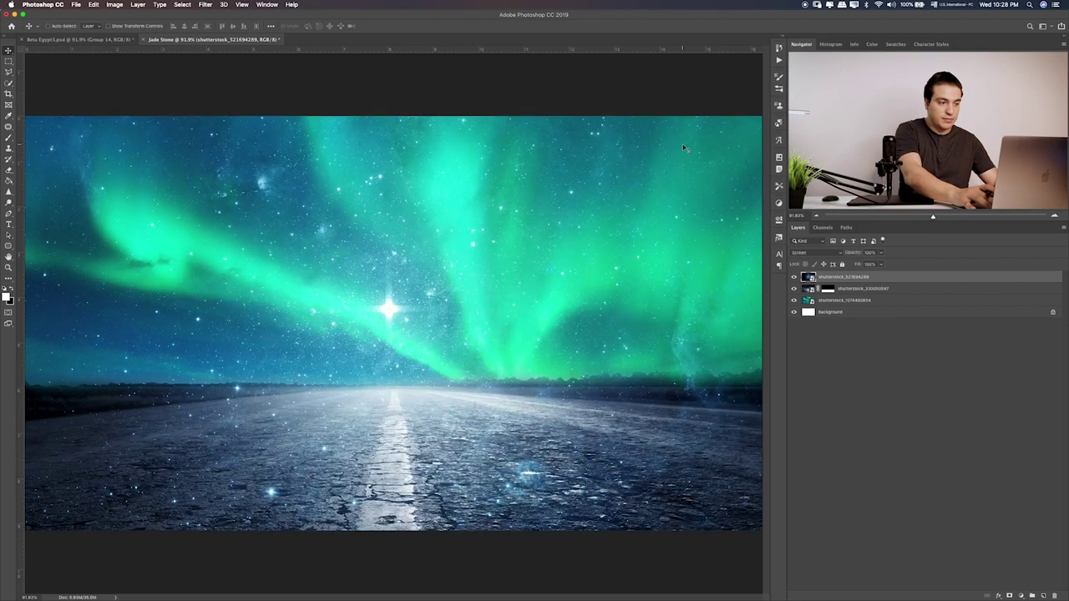
key(shift+plus)
key(shift+plus)
key(shift+plus)
key(shift+plus)
key(shift+plus)
key(shift+minus)
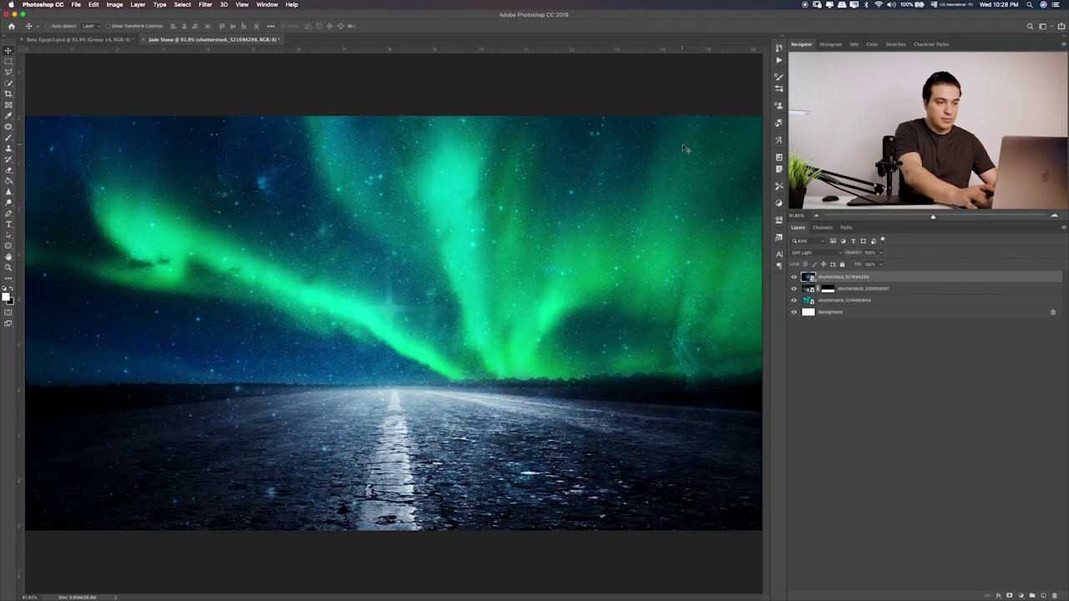
key(shift+plus)
key(shift+plus)
key(shift+plus)
key(shift+plus)
key(shift+plus)
key(shift+plus)
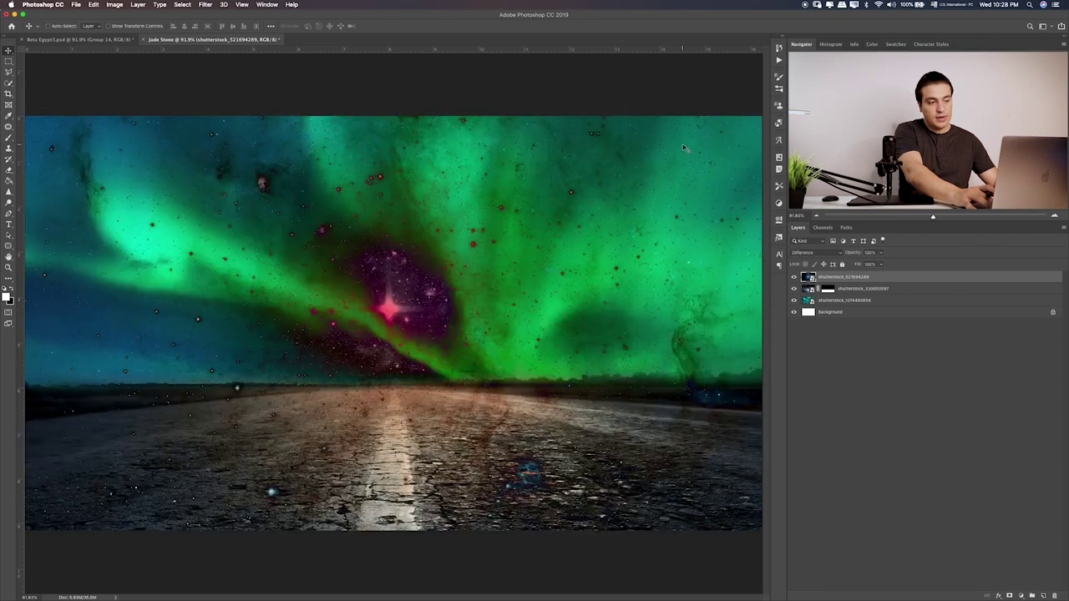
key(shift+plus)
key(shift+plus)
key(shift+plus)
key(shift+plus)
key(shift+plus)
key(shift+plus)
key(shift+plus)
key(shift+plus)
key(shift+plus)
key(shift+plus)
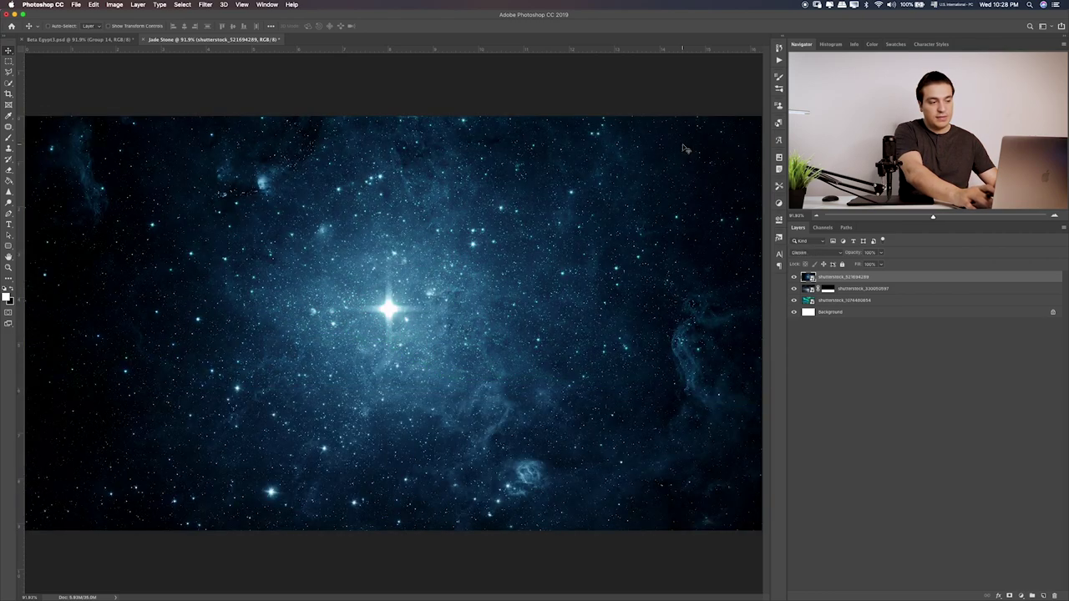
key(shift+plus)
key(shift+plus)
key(shift+plus)
key(shift+plus)
key(shift+plus)
key(shift+plus)
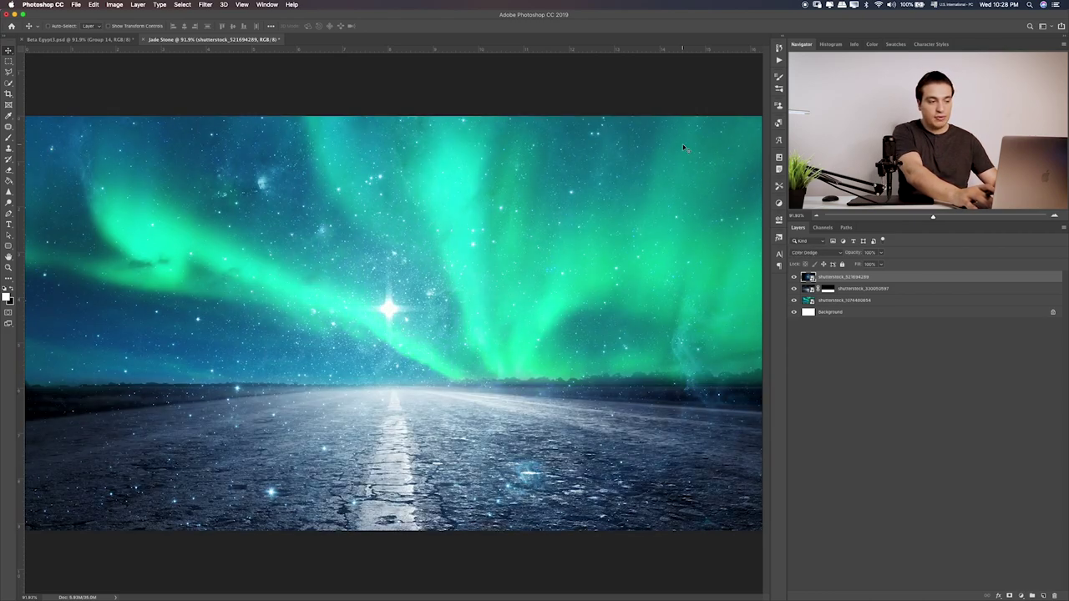
key(shift+plus)
key(shift+plus)
key(shift+plus)
key(shift+plus)
key(shift+plus)
key(shift+plus)
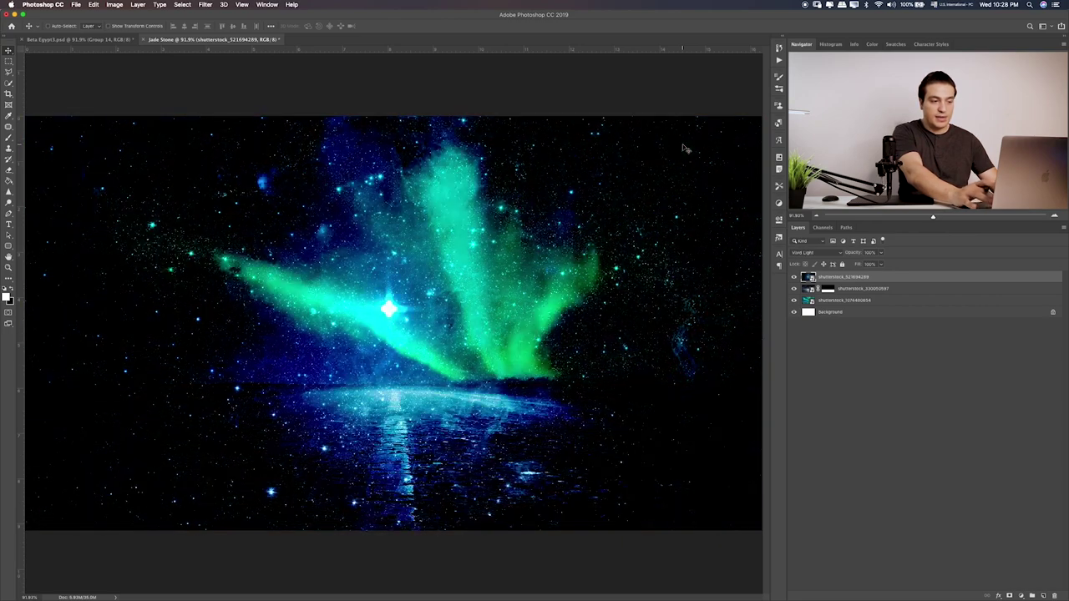
key(shift+plus)
key(shift+plus)
key(shift+plus)
key(shift+plus)
key(shift+plus)
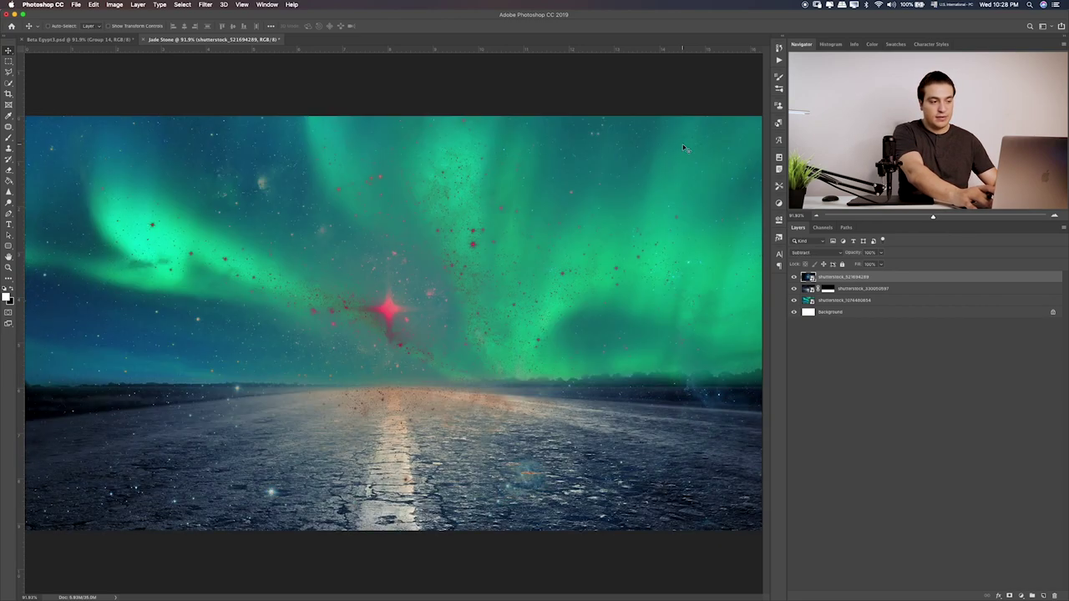
key(shift+plus)
key(shift+plus)
key(shift+plus)
key(shift+plus)
key(shift+plus)
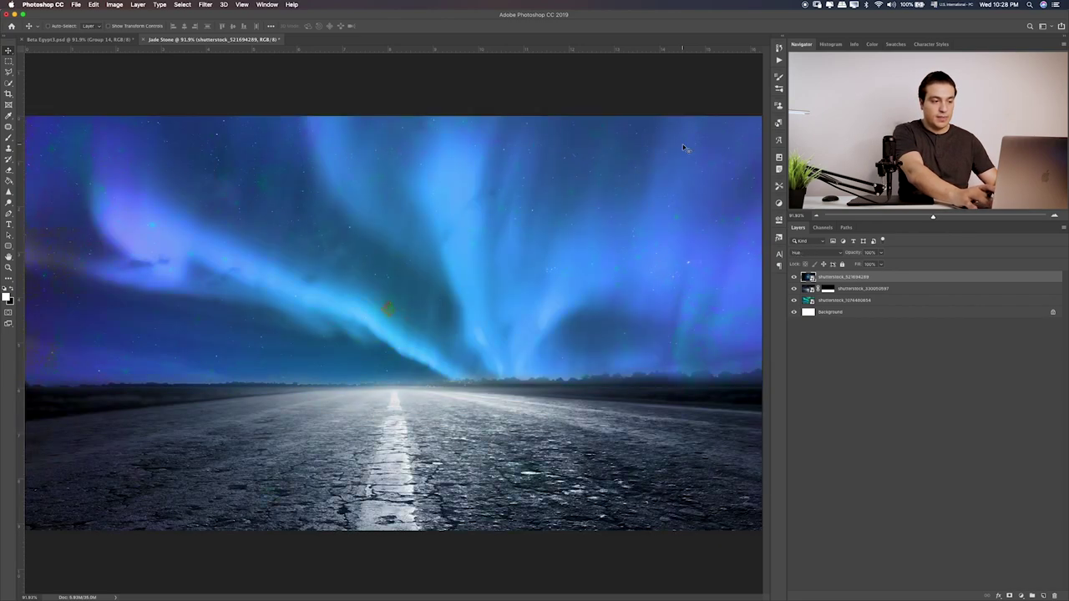
key(shift+minus)
key(shift+plus)
key(shift+plus)
key(shift+plus)
key(shift+plus)
key(shift+plus)
key(shift+plus)
key(shift+plus)
key(shift+plus)
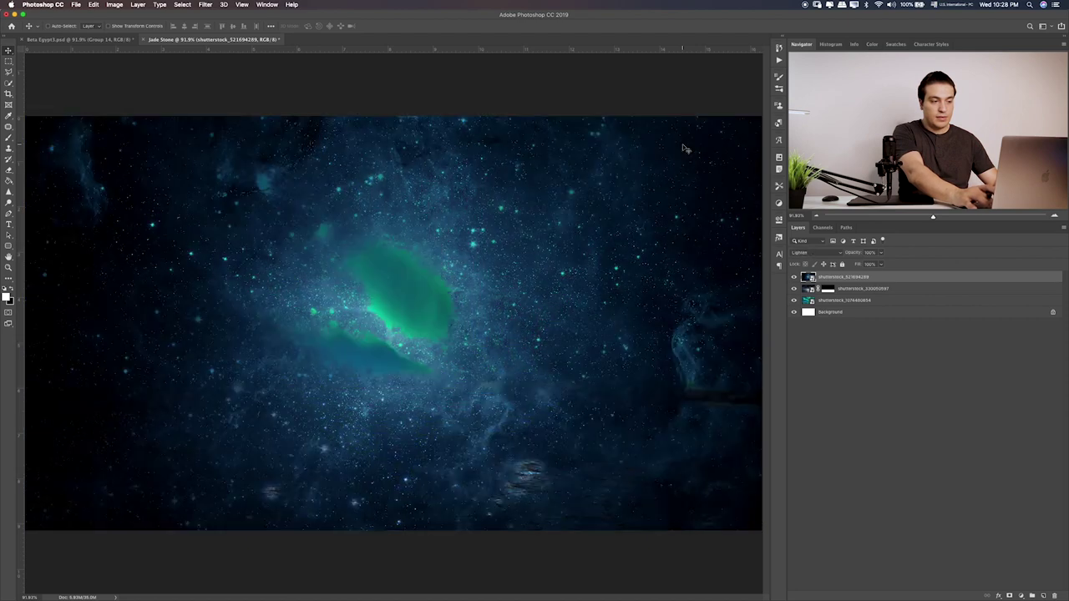
key(shift+plus)
key(shift+plus)
key(shift+plus)
key(shift+plus)
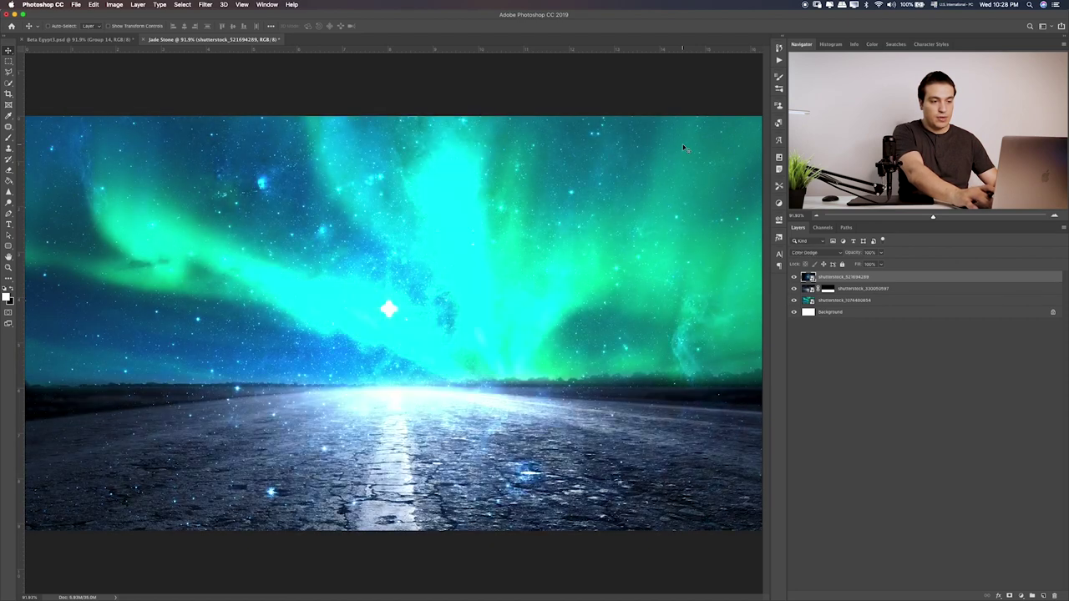
key(shift+minus)
key(shift+plus)
key(shift+plus)
key(shift+plus)
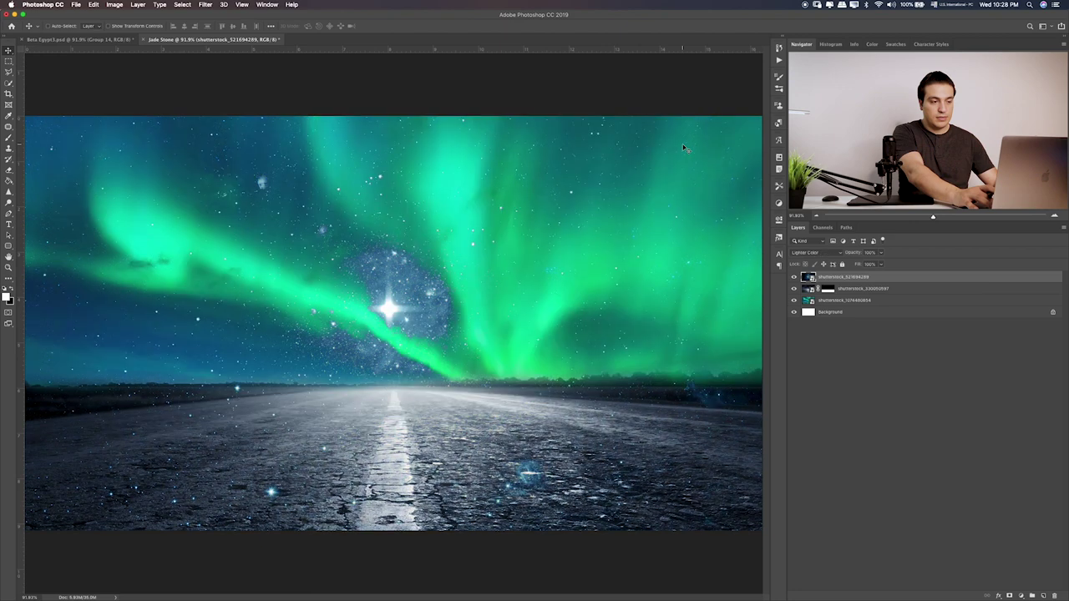
key(shift+plus)
key(shift+plus)
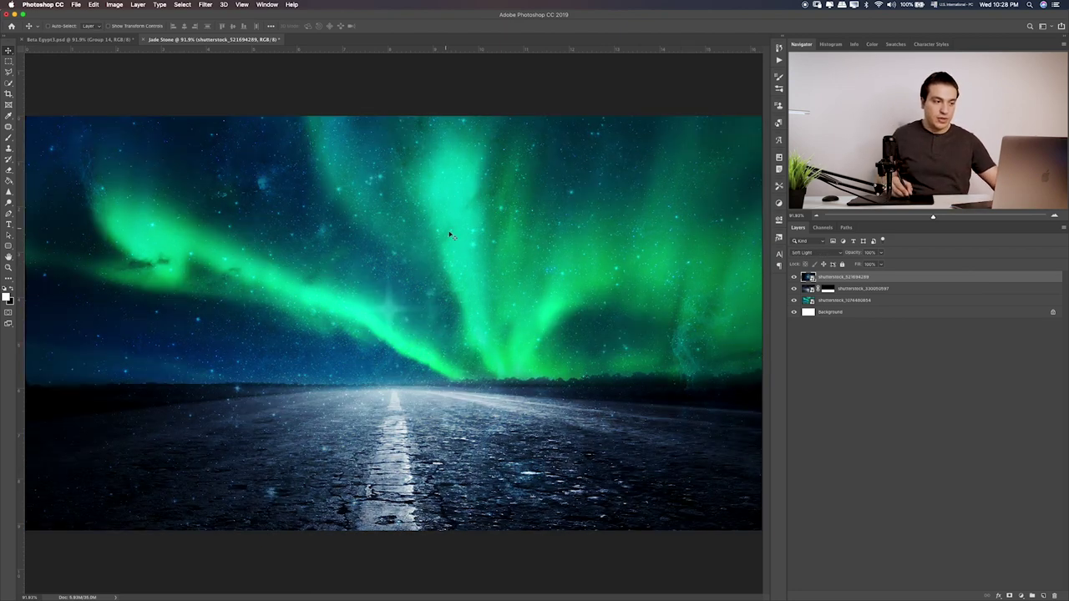
drag(449, 235, 448, 323)
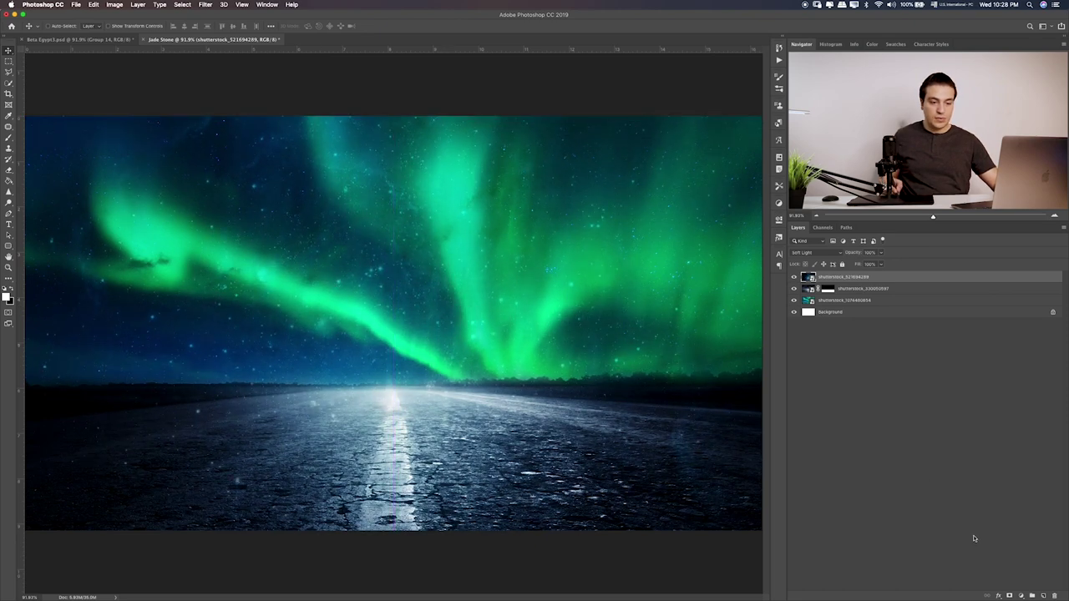
Mask the galaxy layer, brushing black over the road at 100% then 30% opacity
click(1009, 596)
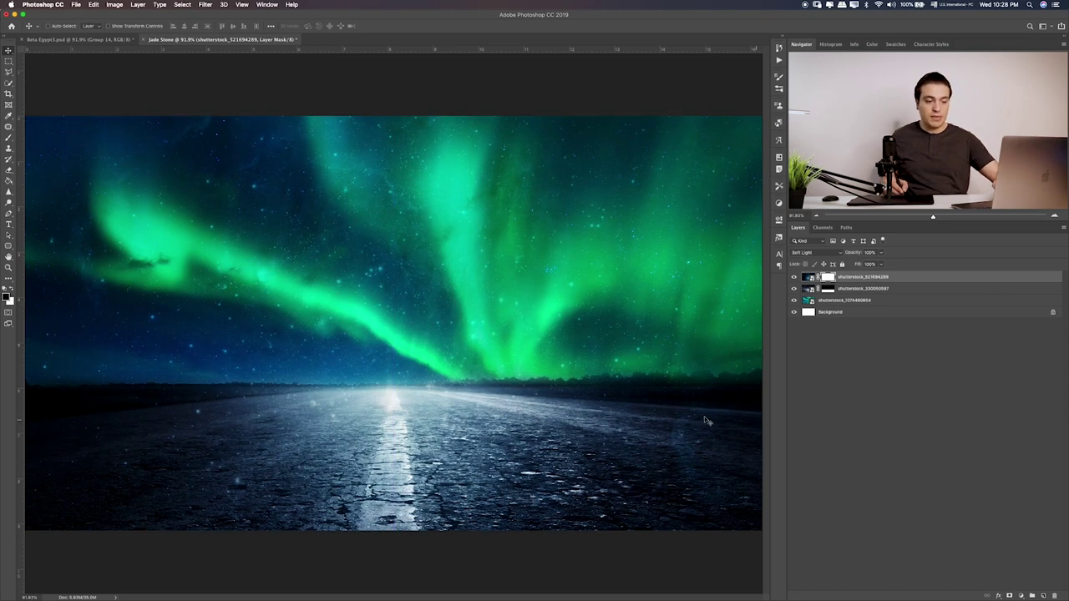
key(ctrl+minus)
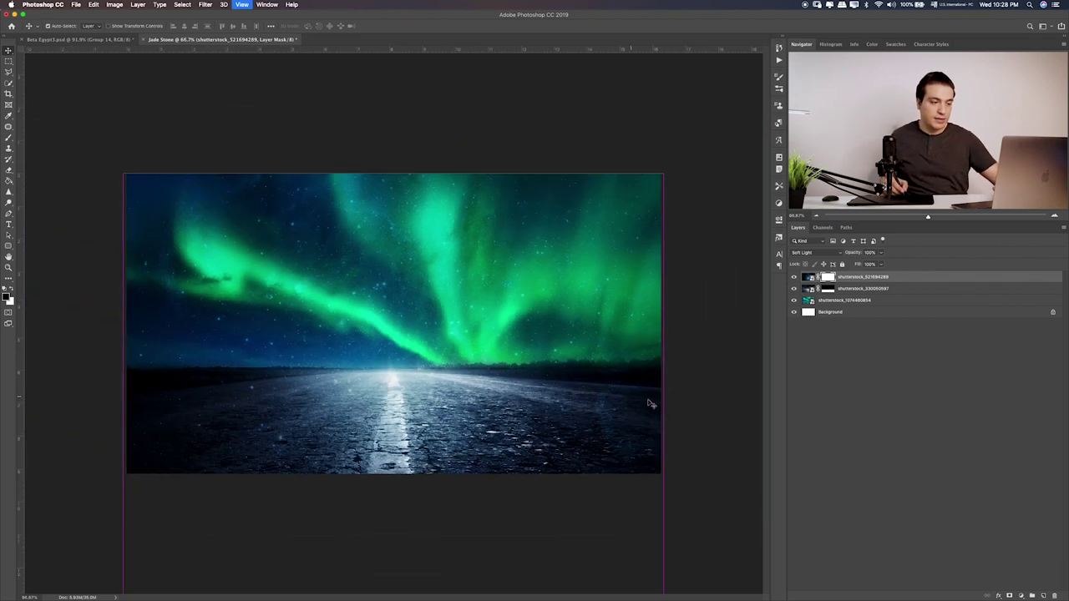
key(b)
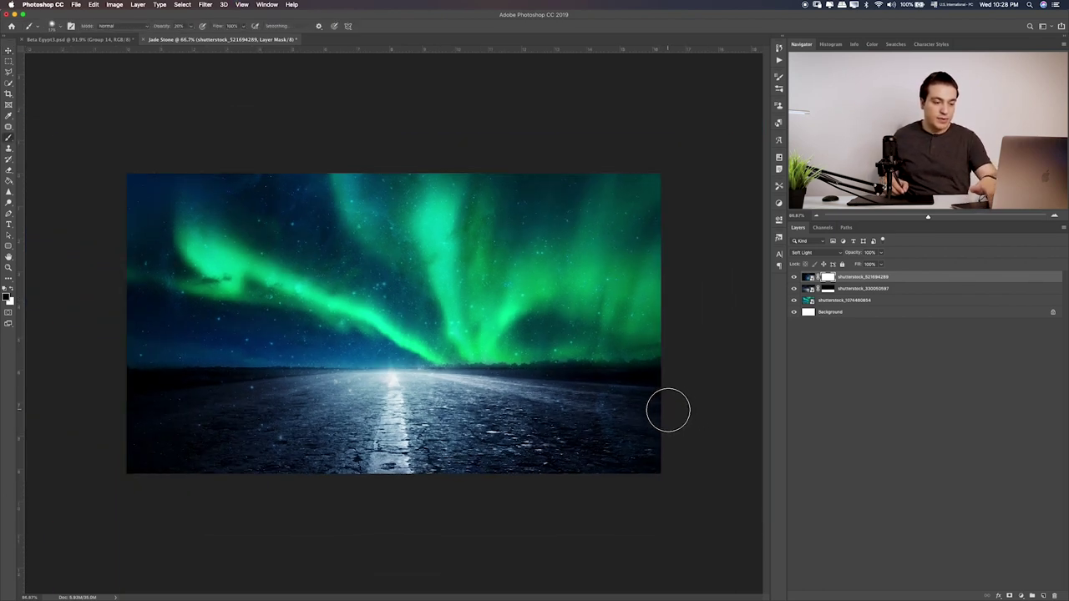
key(bracketright)
key(bracketright)
key(bracketright)
key(0)
drag(672, 410, 274, 425)
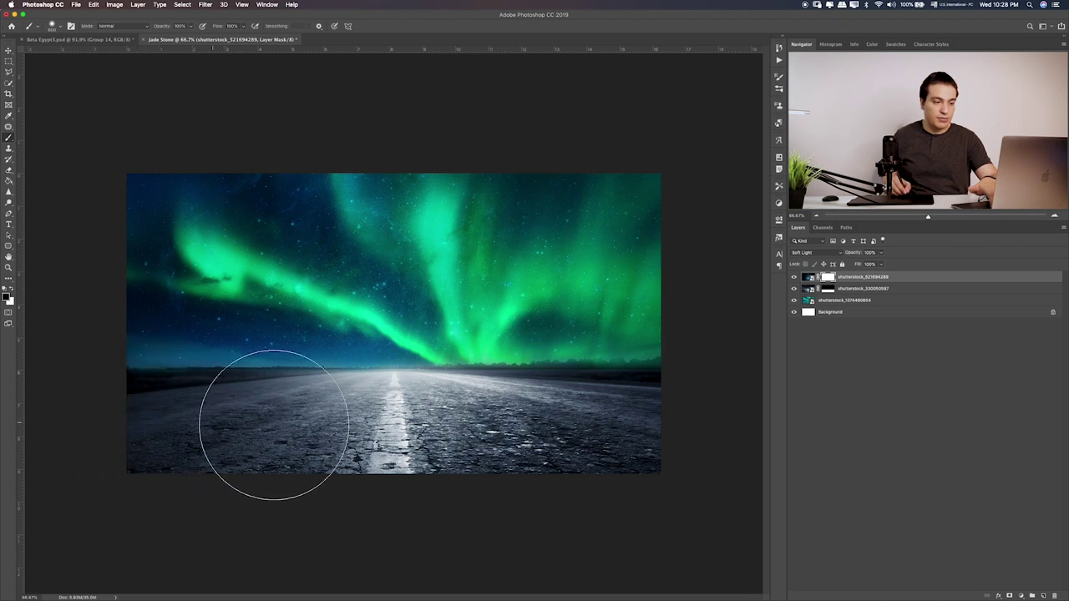
key(3)
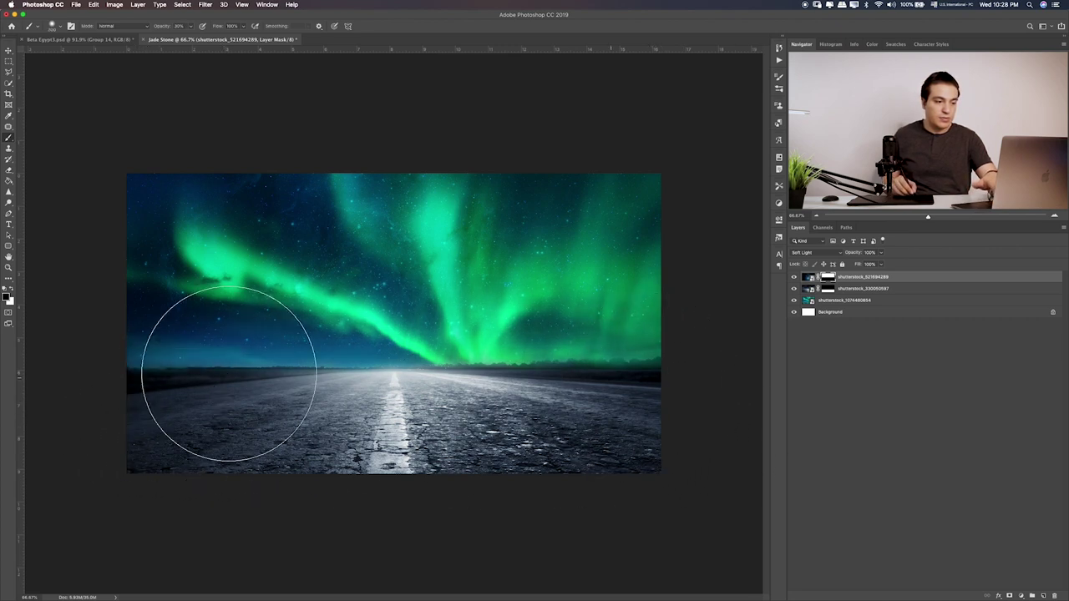
mouse_move(228, 374)
mouse_down()
mouse_move(656, 382)
mouse_move(125, 346)
mouse_move(554, 345)
mouse_move(132, 336)
mouse_move(676, 342)
mouse_move(231, 310)
mouse_move(300, 282)
mouse_move(668, 360)
mouse_up()
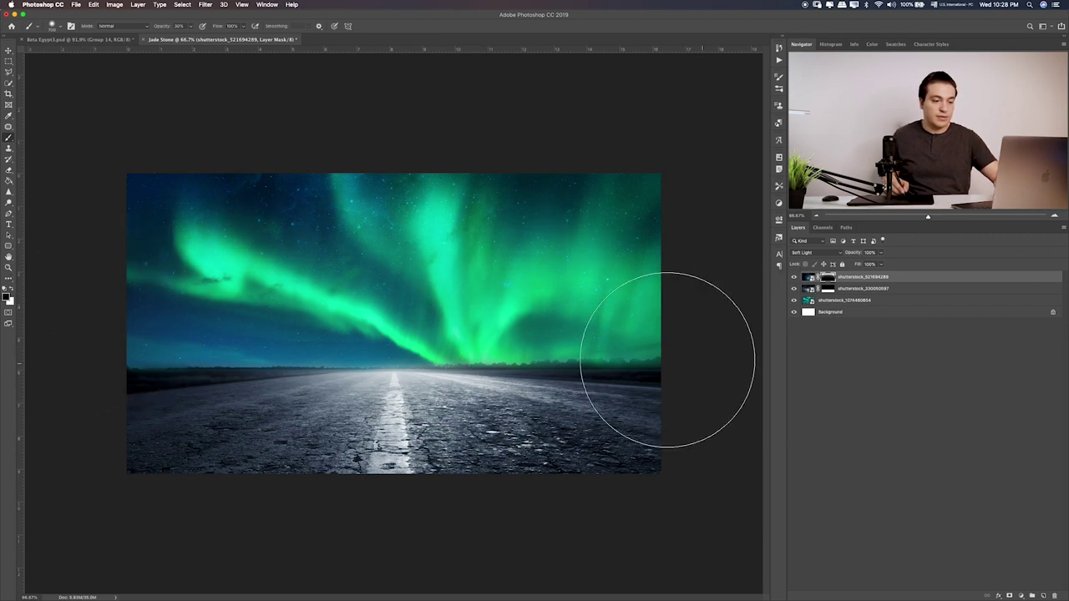
Softly mask the sky, compare the layer on and off, then bring up Finder
key(ctrl+0)
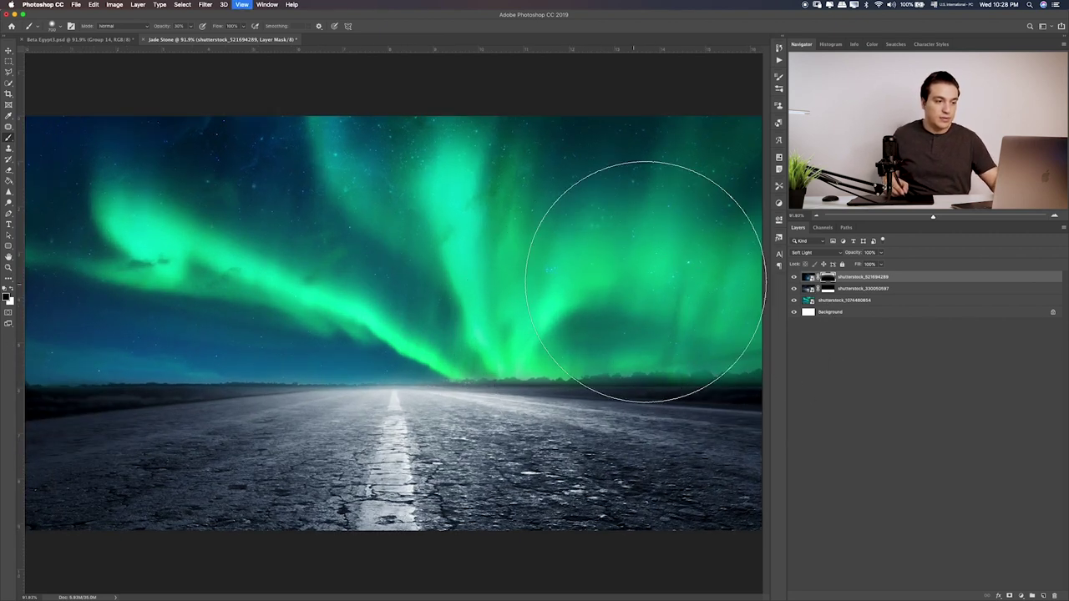
mouse_move(646, 281)
mouse_down()
mouse_move(234, 263)
mouse_move(181, 279)
mouse_move(623, 305)
mouse_move(425, 271)
mouse_move(143, 286)
mouse_move(649, 381)
mouse_move(649, 310)
mouse_up()
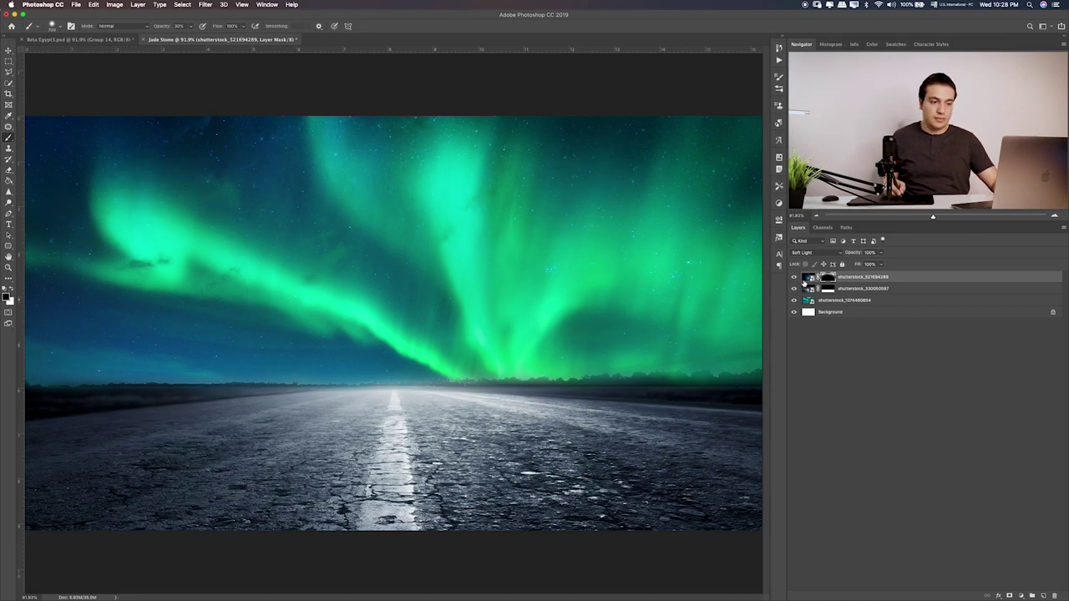
click(794, 277)
click(794, 277)
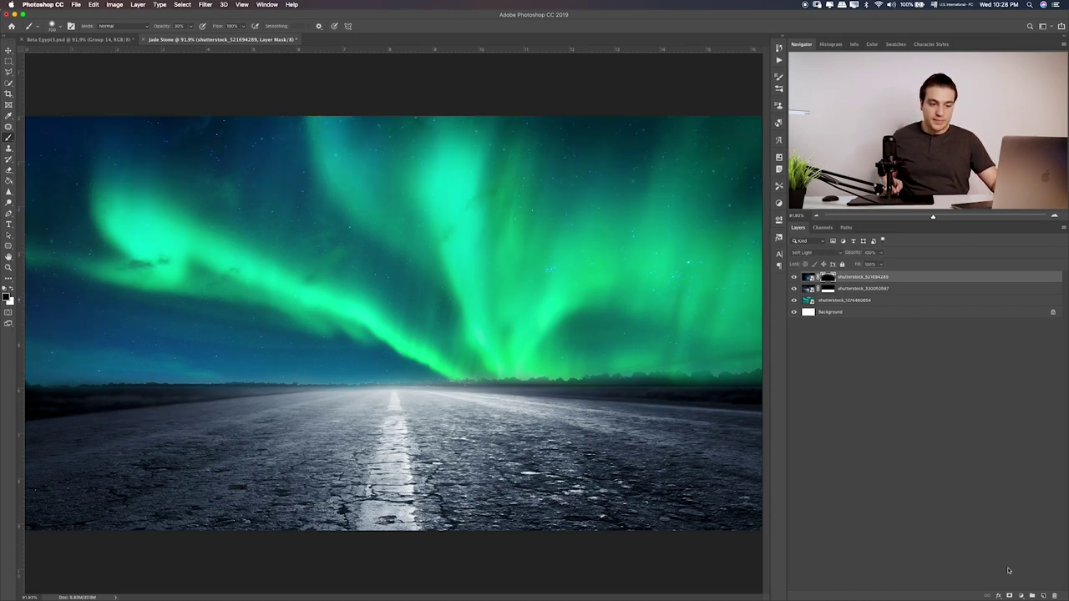
key(super+Tab)
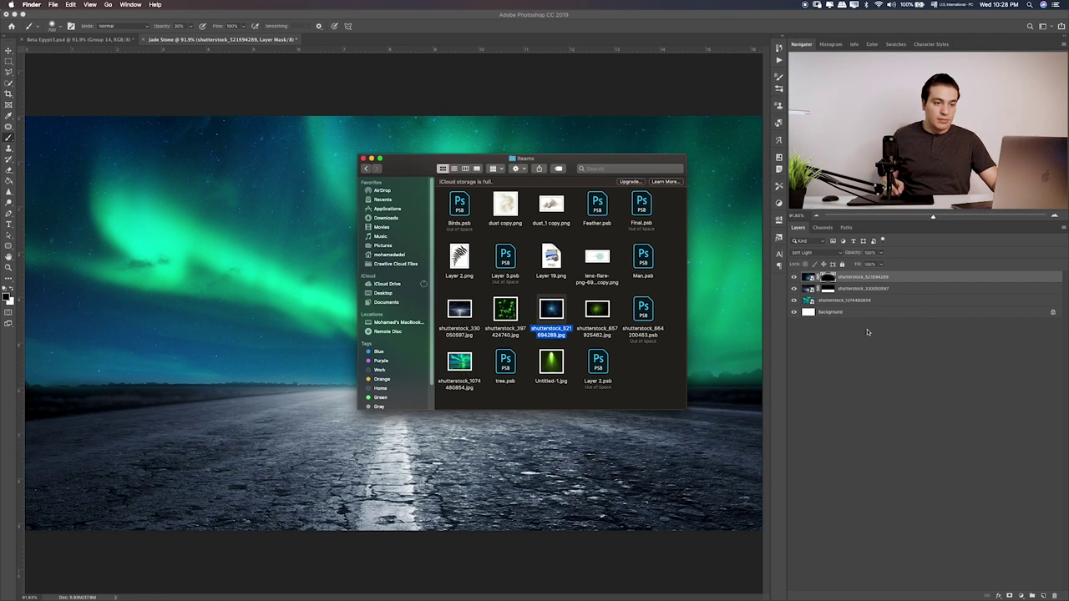
Tint the road layer teal-green with Hue/Saturation (Saturation +43, Lightness +5)
click(869, 306)
click(861, 288)
click(793, 289)
click(793, 288)
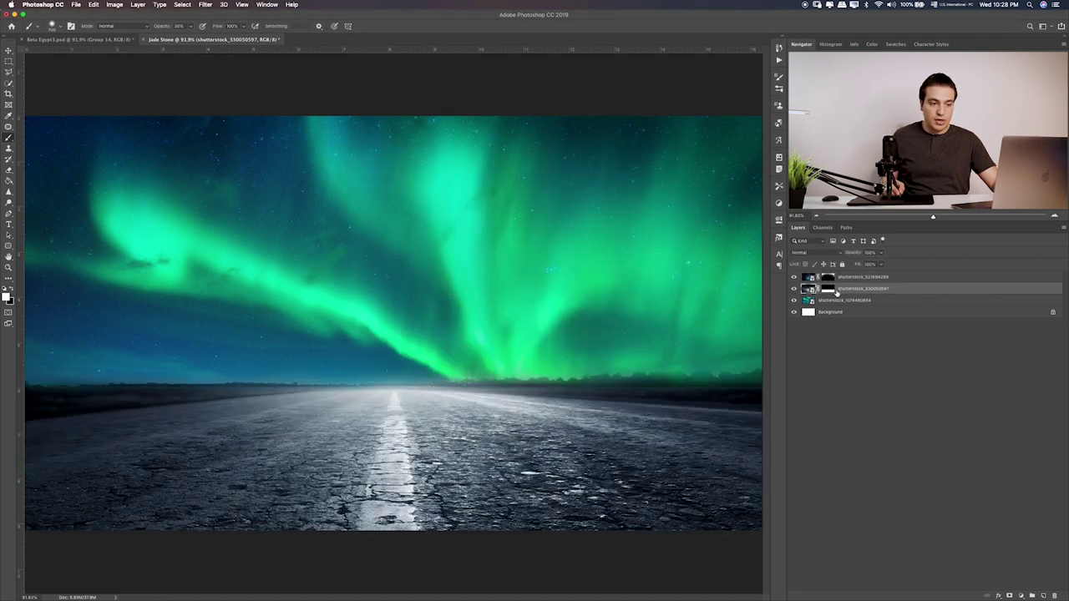
key(super+u)
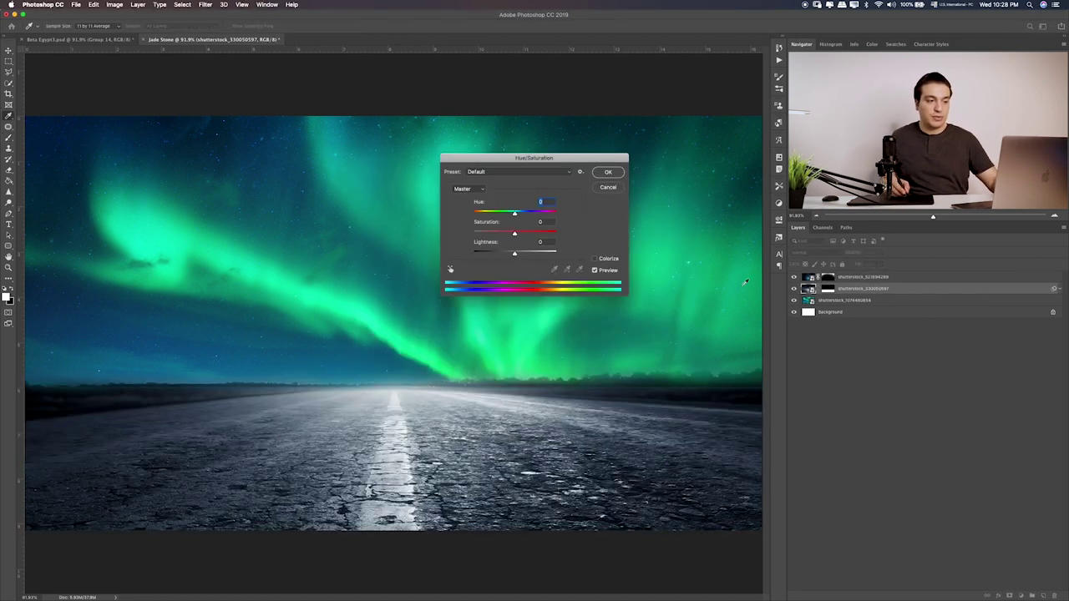
drag(513, 215, 501, 226)
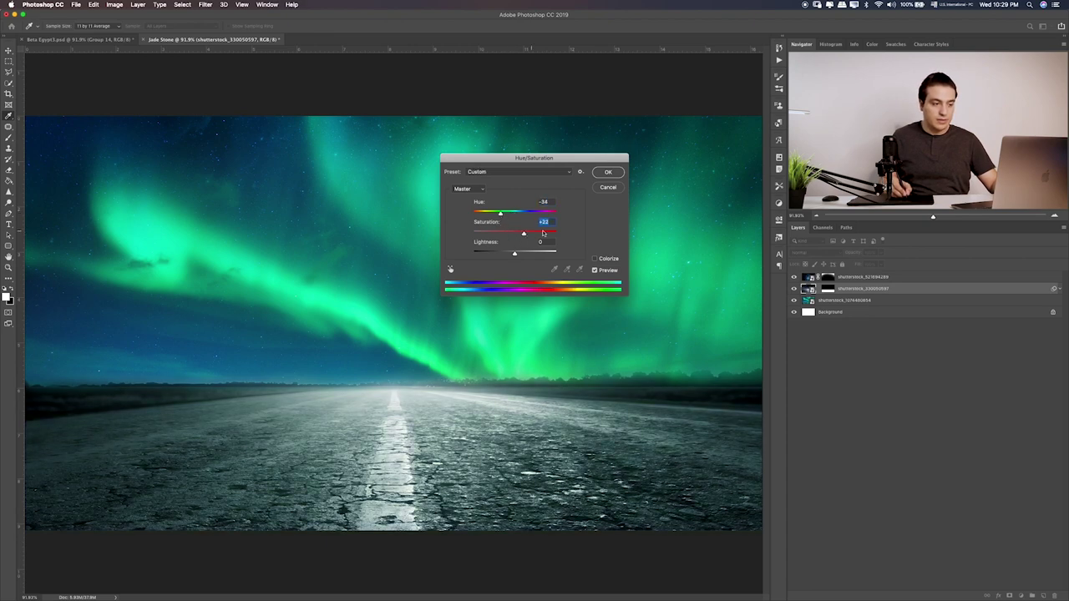
drag(543, 233, 545, 234)
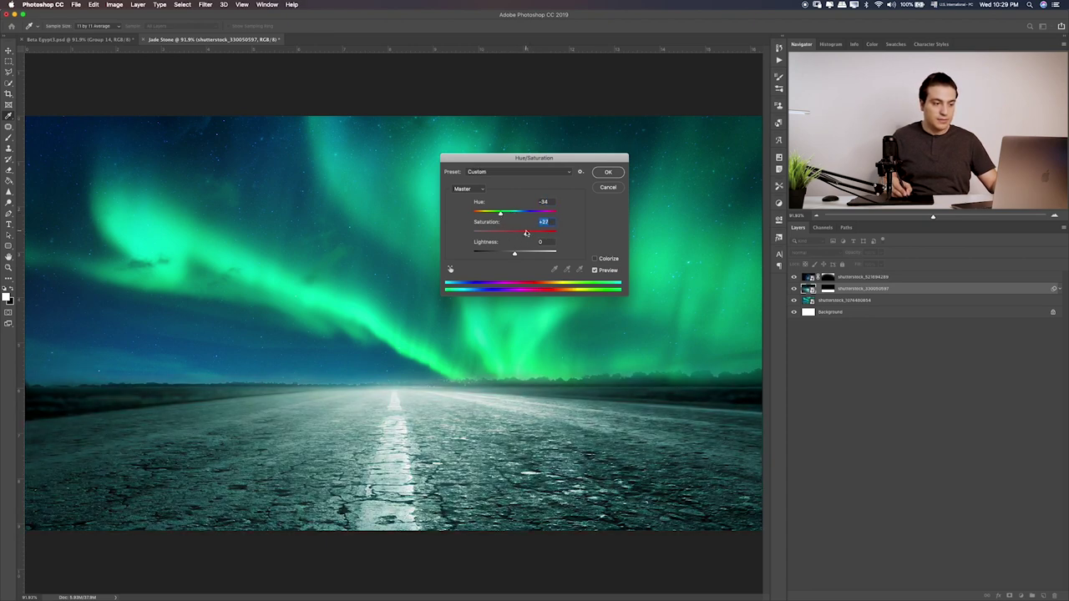
drag(514, 254, 539, 235)
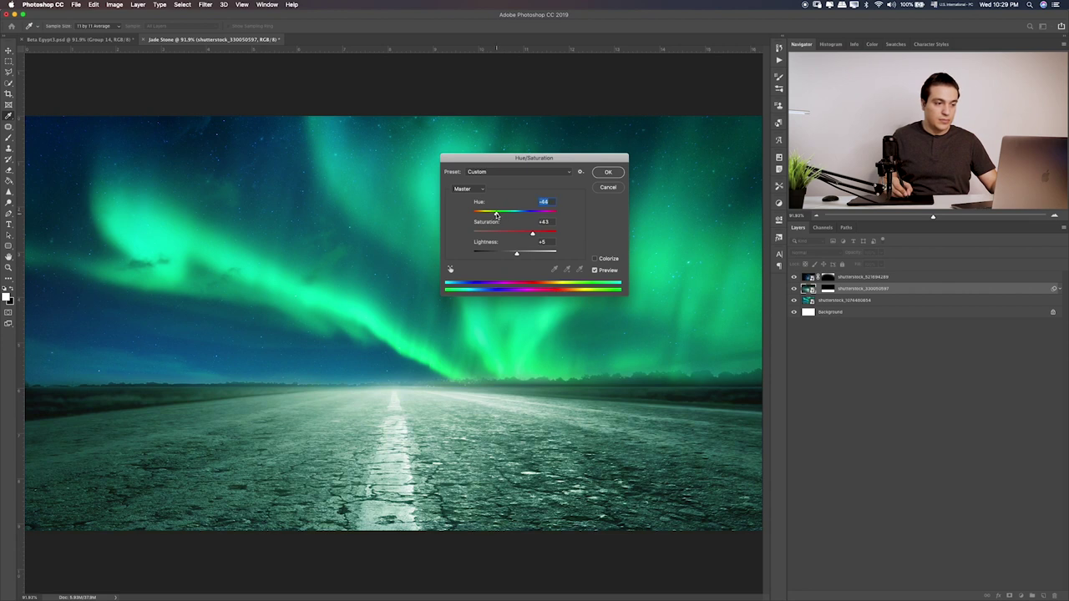
click(611, 173)
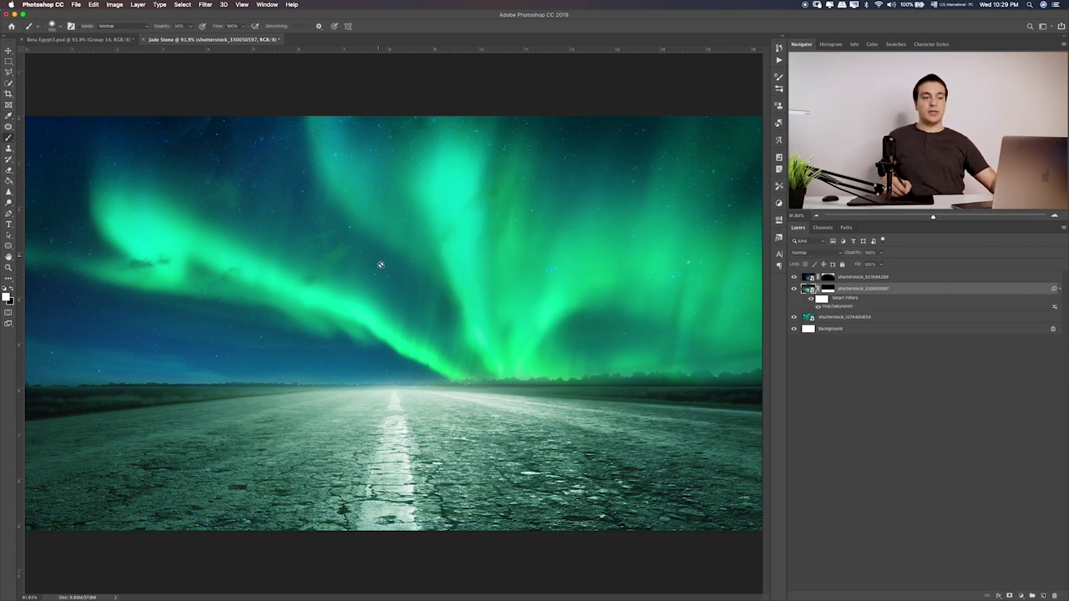
click(901, 280)
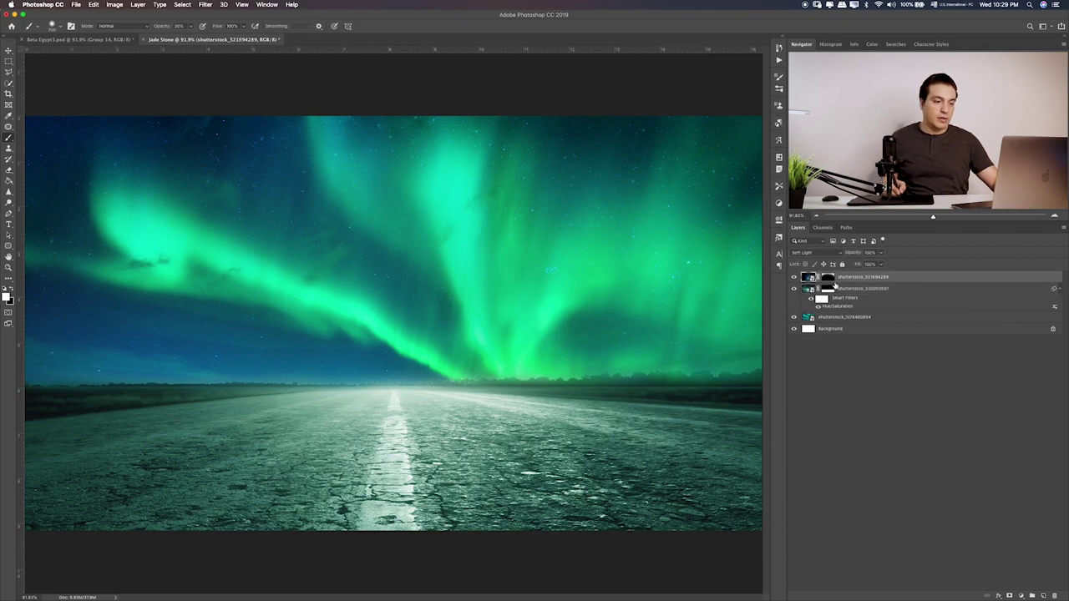
key(super+Tab)
Place the laser-lines image and squash it into a strip over the lower road
click(506, 302)
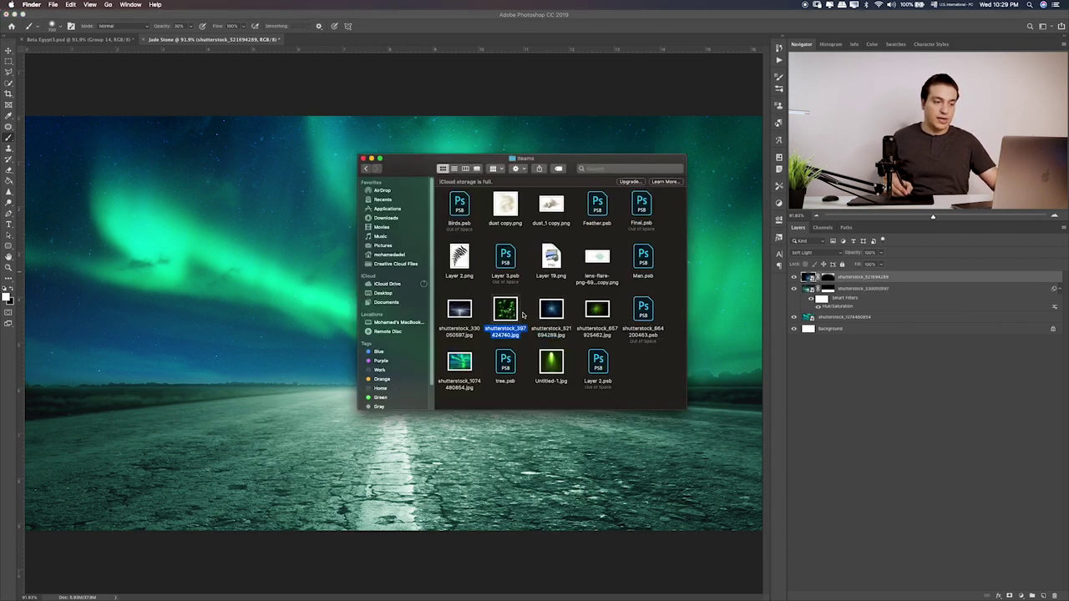
key(space)
key(space)
drag(506, 311, 293, 330)
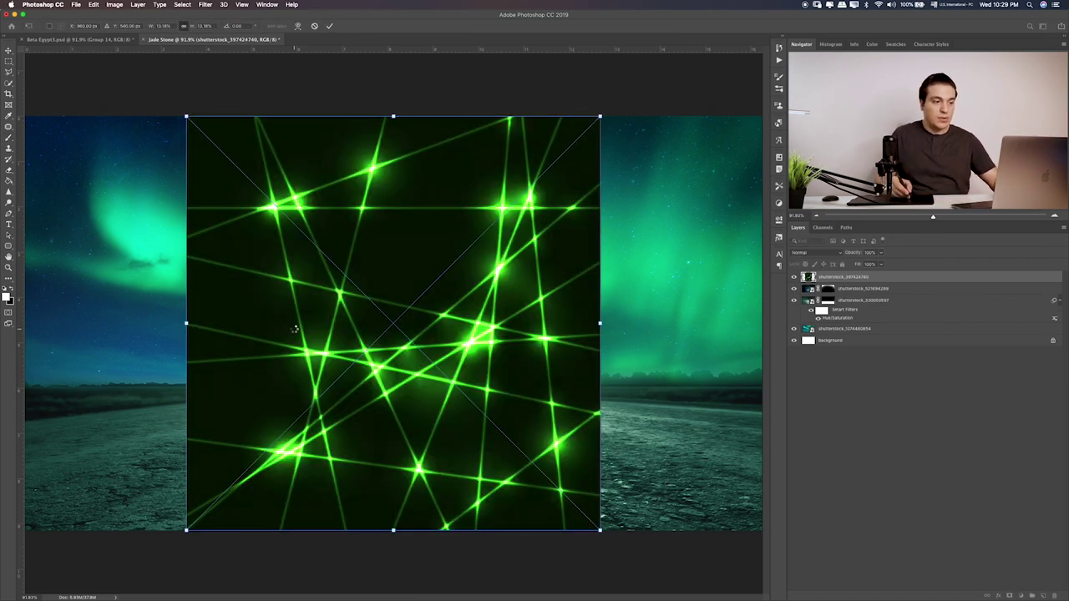
key(Return)
key(ctrl+t)
mouse_move(397, 114)
mouse_down()
mouse_move(378, 413)
mouse_move(359, 429)
mouse_up()
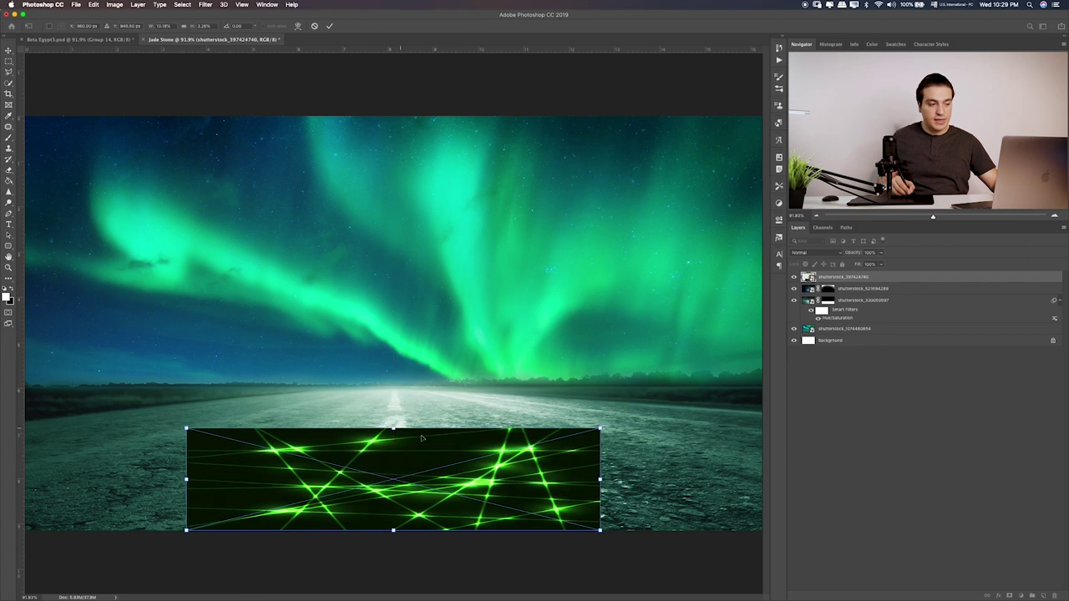
key(Return)
Check the laser layer's visibility and cycle its blend mode to Screen
key(b)
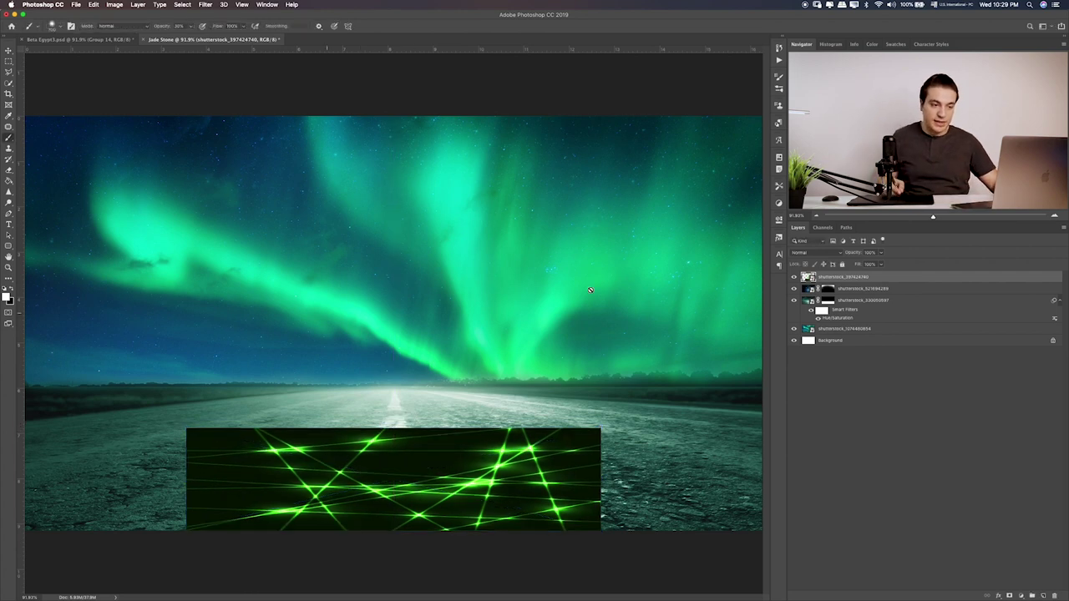
click(795, 279)
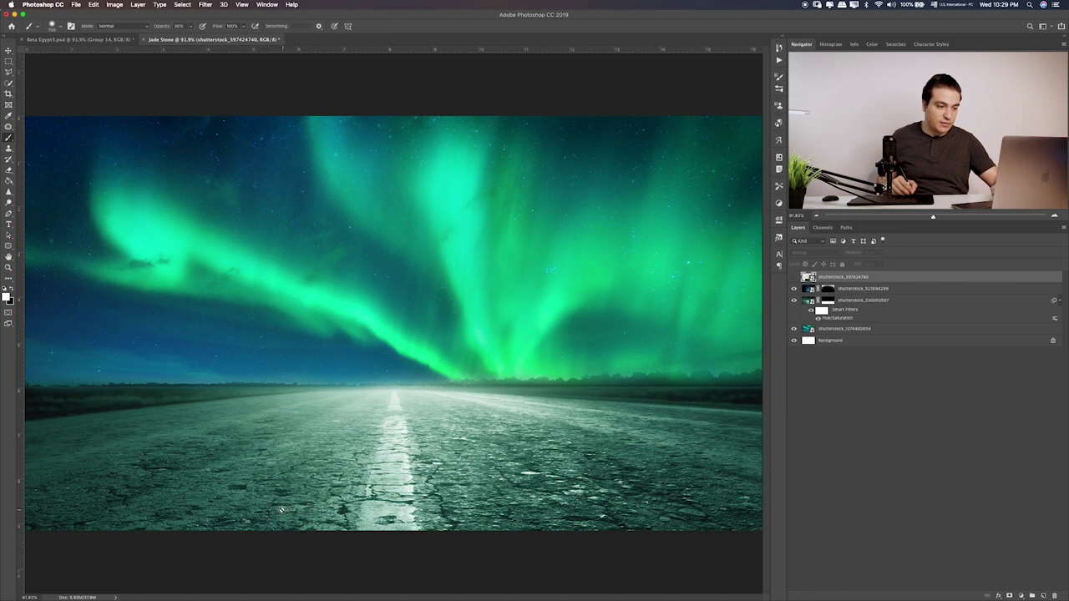
key(m)
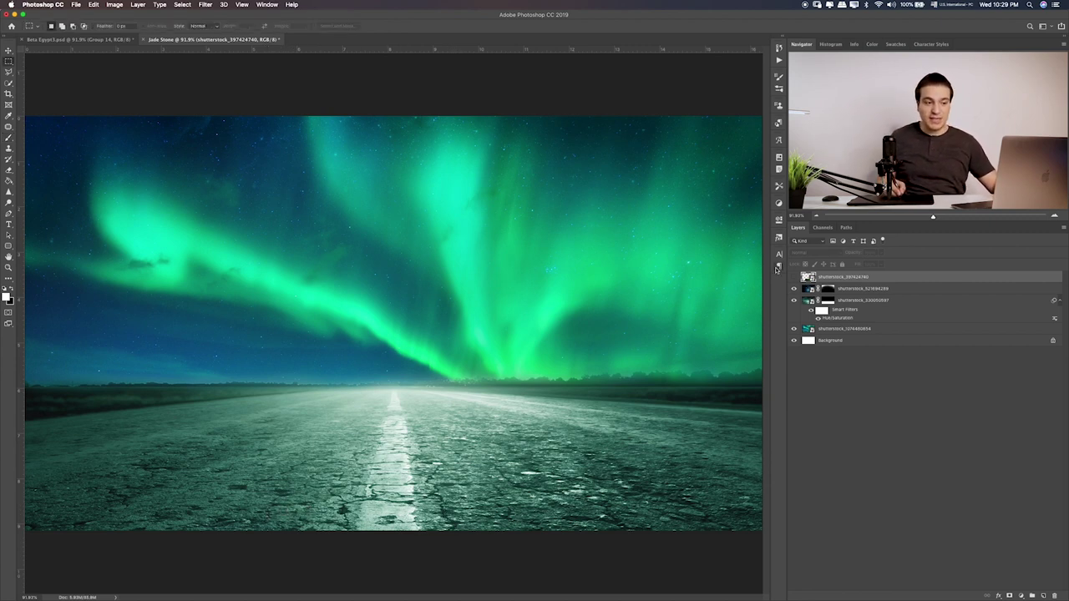
click(795, 279)
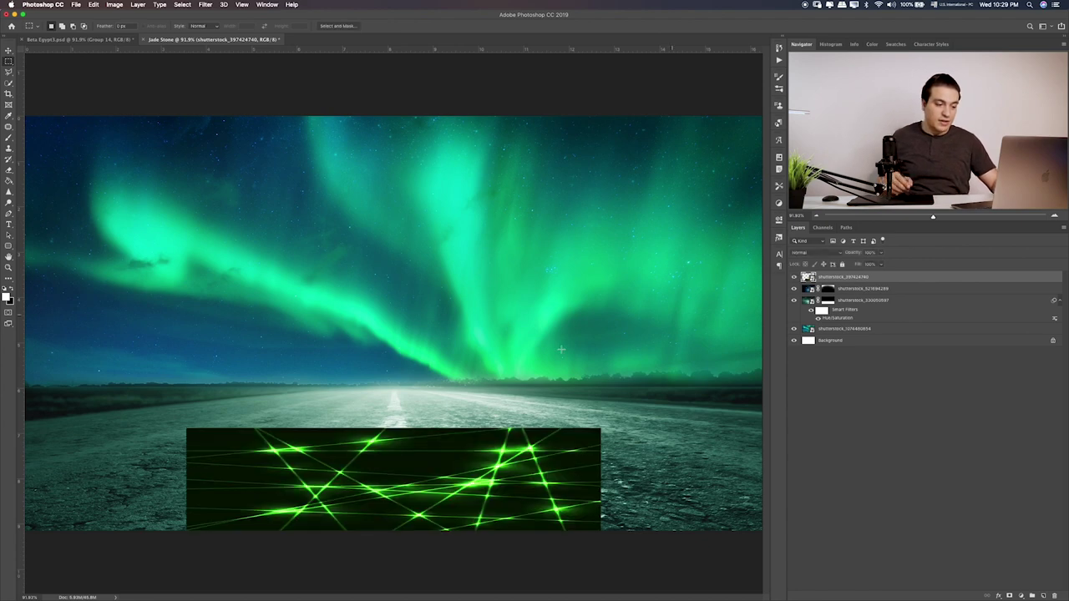
key(v)
key(alt+shift+m)
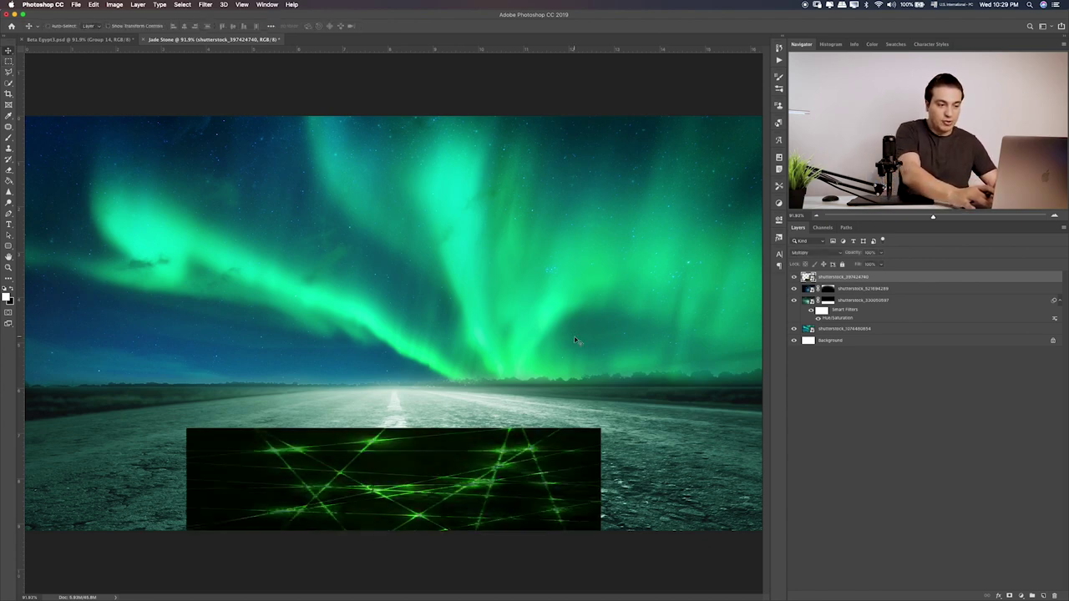
key(shift+plus)
key(shift+plus)
key(shift+plus)
key(shift+plus)
key(shift+plus)
key(shift+plus)
key(shift+minus)
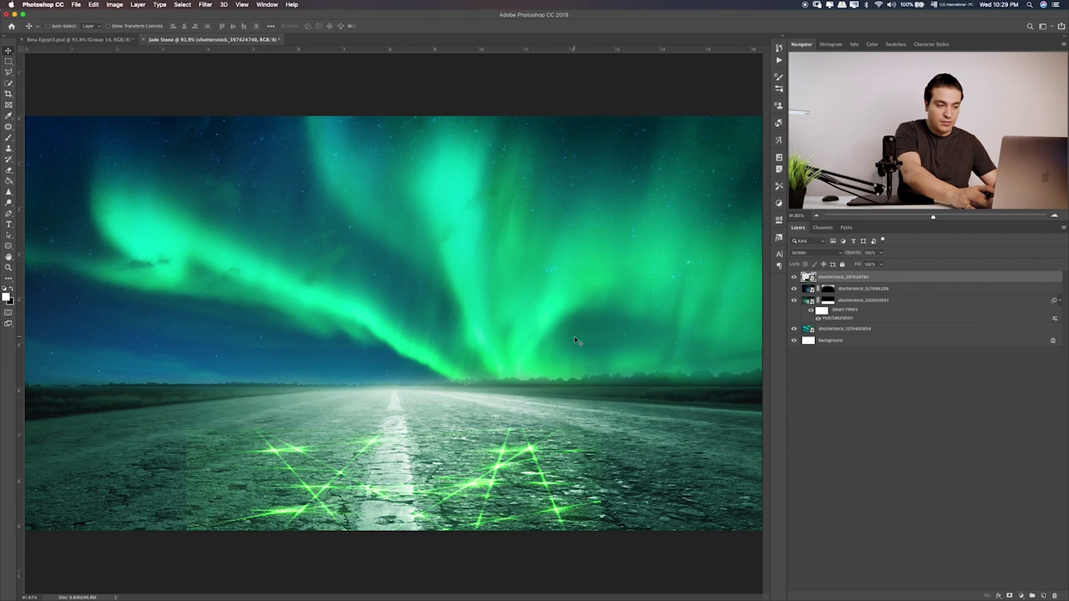
key(shift+plus)
key(shift+plus)
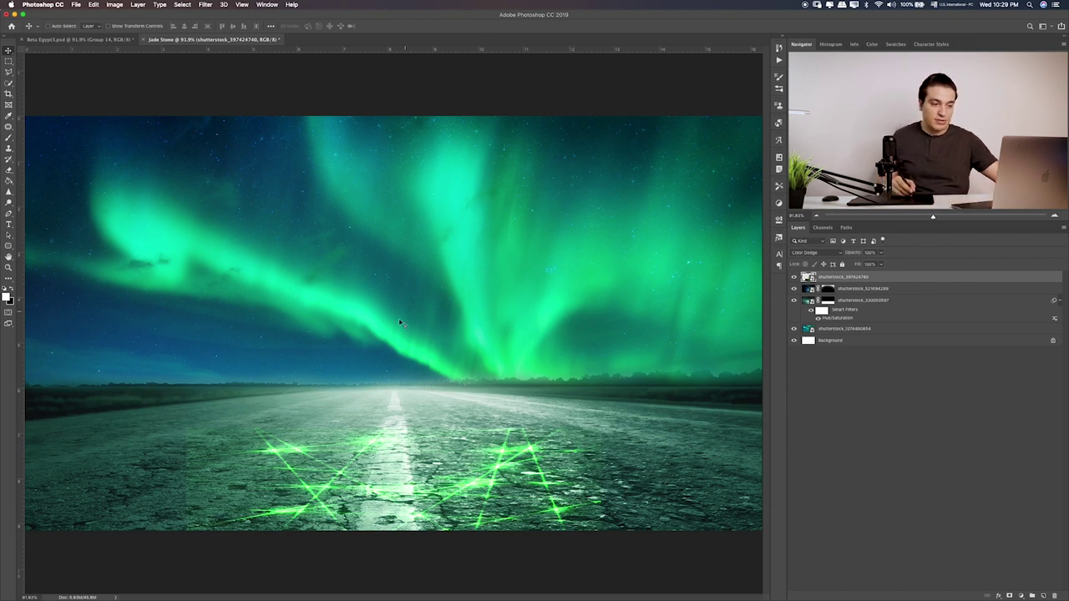
Enlarge the laser glow and move it lower across the foreground road
key(ctrl+t)
drag(396, 427, 395, 446)
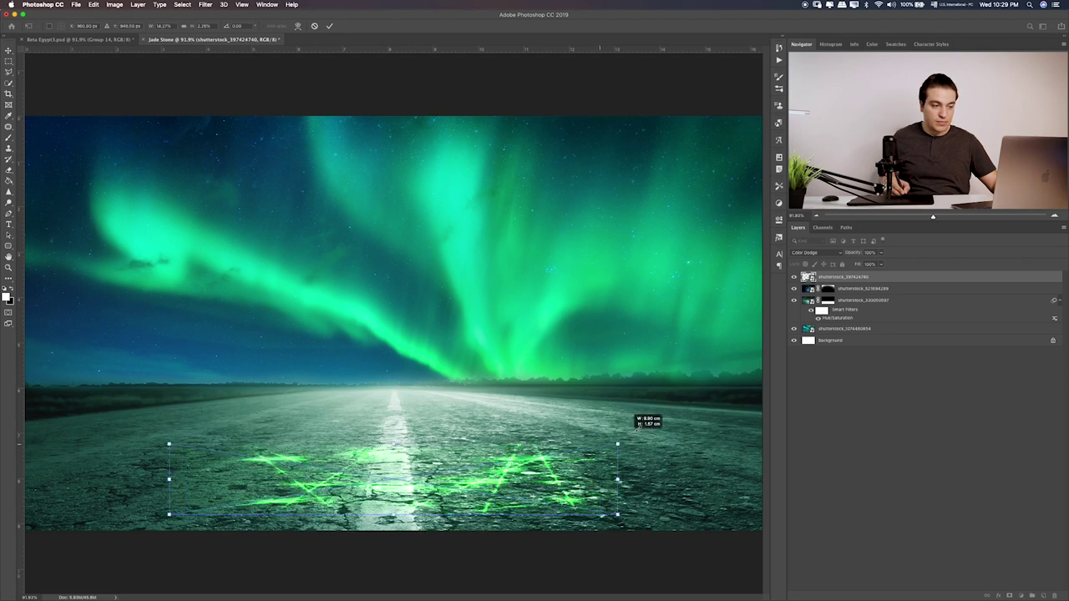
drag(600, 446, 757, 439)
drag(687, 456, 614, 468)
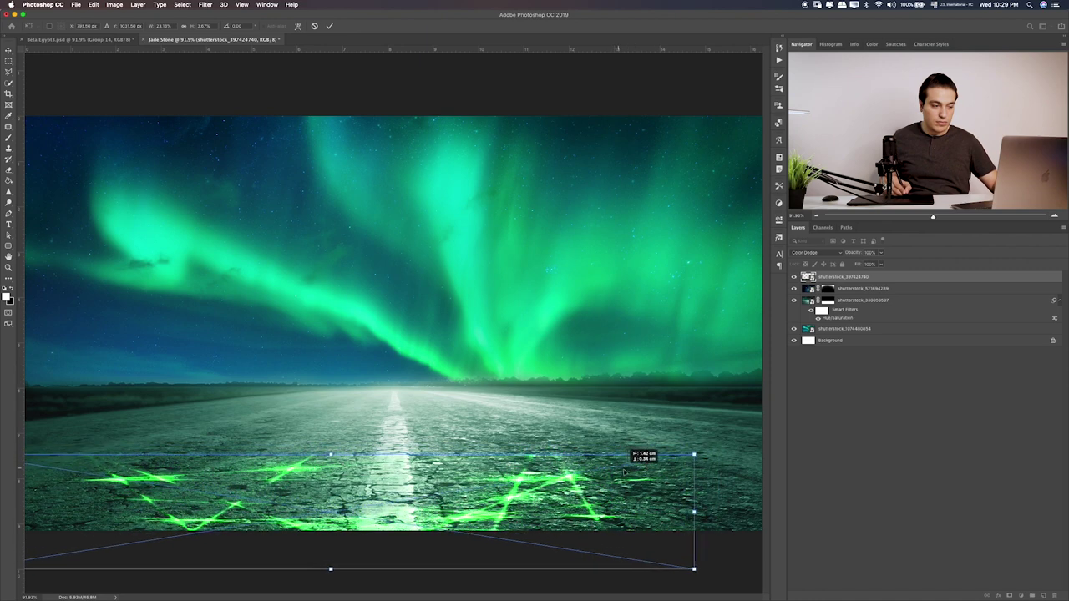
drag(614, 468, 633, 477)
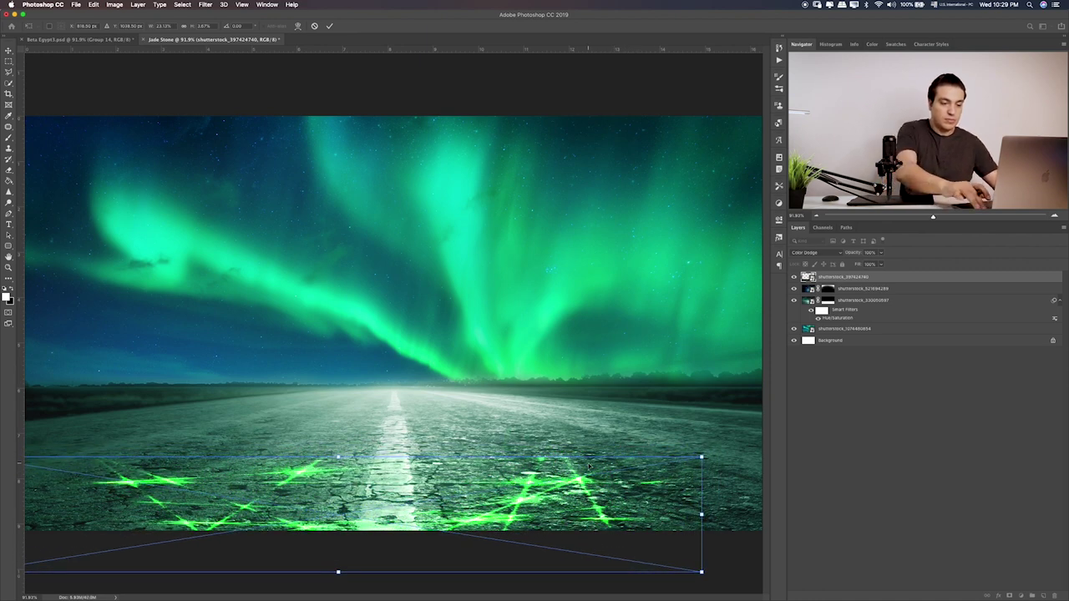
key(Return)
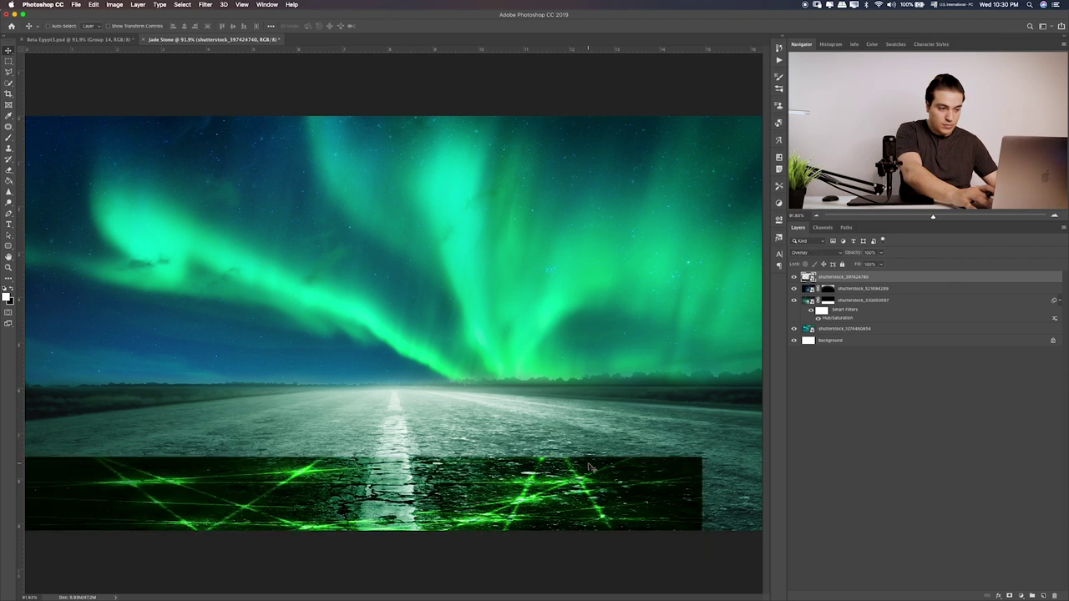
Set the laser layer to Color Dodge and reposition it on the road
key(shift+plus)
key(shift+plus)
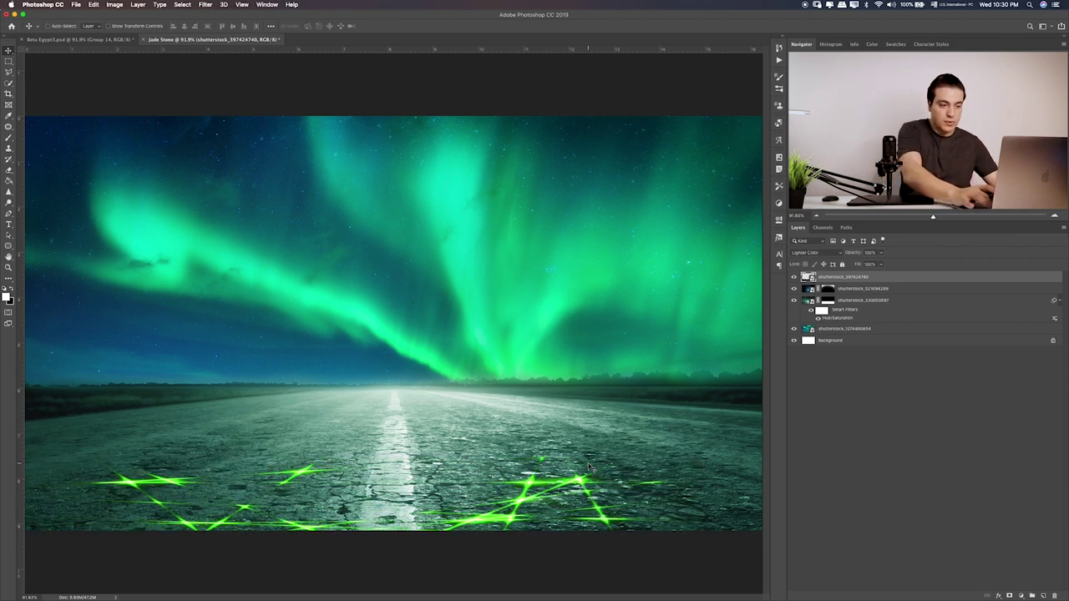
key(shift+plus)
key(shift+plus)
key(shift+plus)
key(shift+plus)
key(shift+plus)
key(shift+plus)
key(shift+plus)
key(shift+plus)
key(shift+plus)
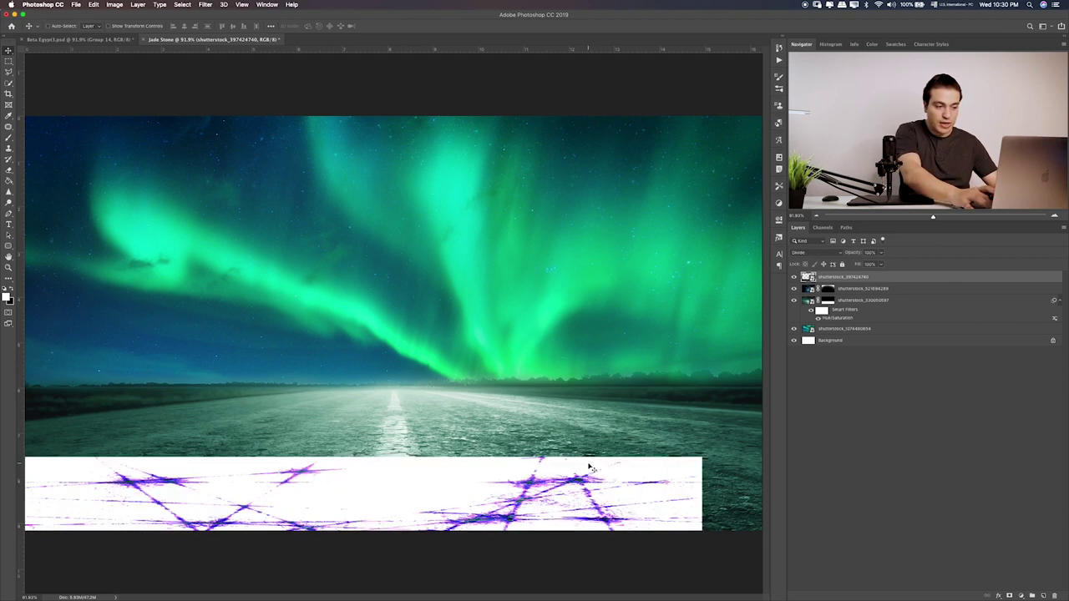
key(shift+plus)
key(shift+plus)
key(shift+plus)
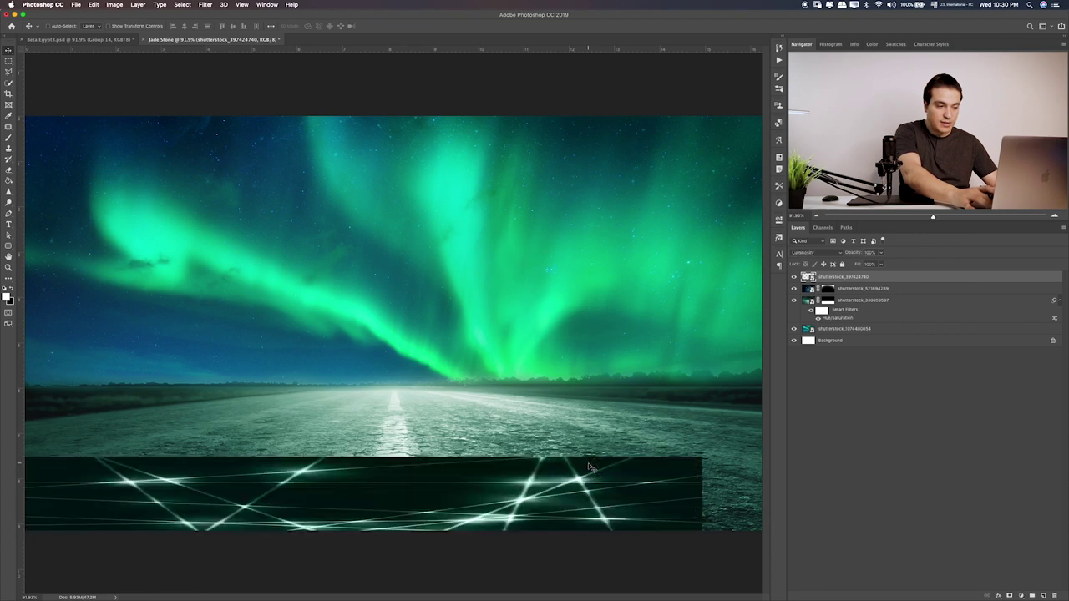
key(shift+plus)
key(shift+plus)
key(shift+plus)
key(shift+plus)
key(shift+plus)
key(shift+plus)
key(shift+plus)
key(shift+plus)
key(shift+plus)
key(shift+plus)
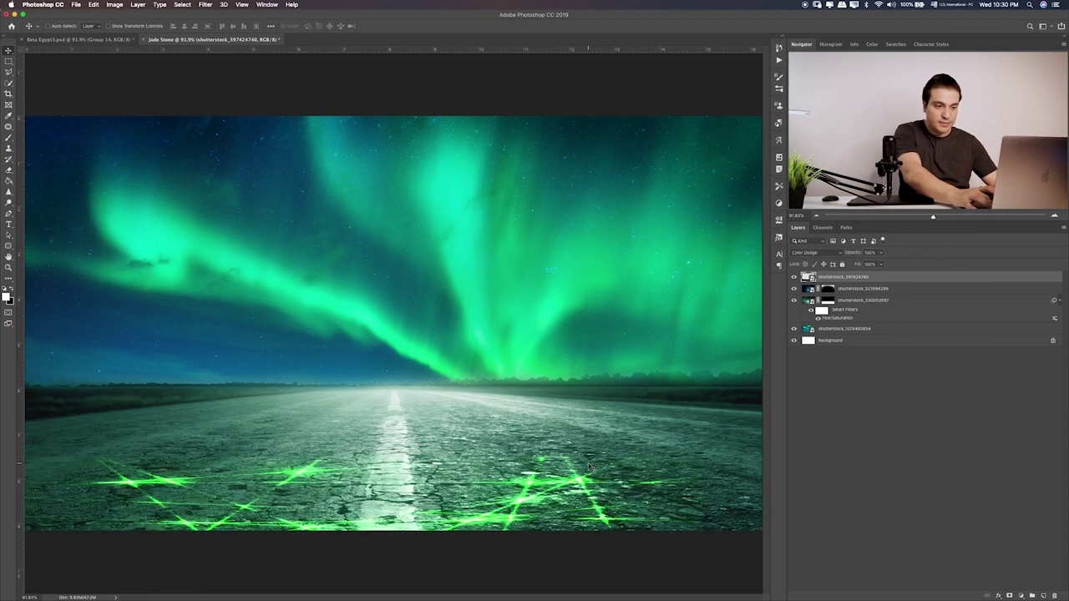
key(shift+plus)
key(shift+plus)
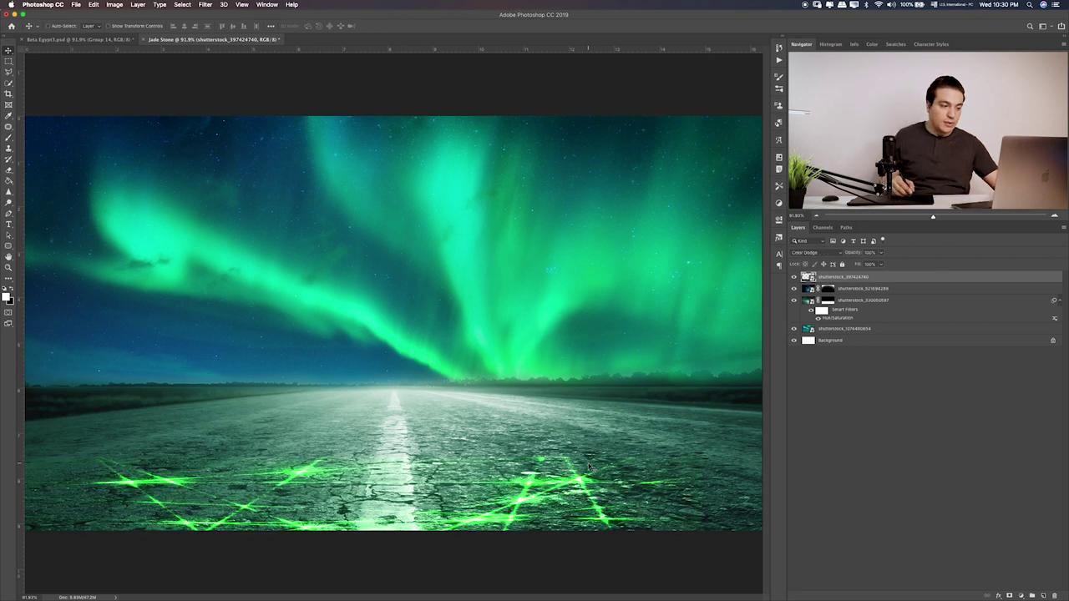
drag(342, 411, 383, 457)
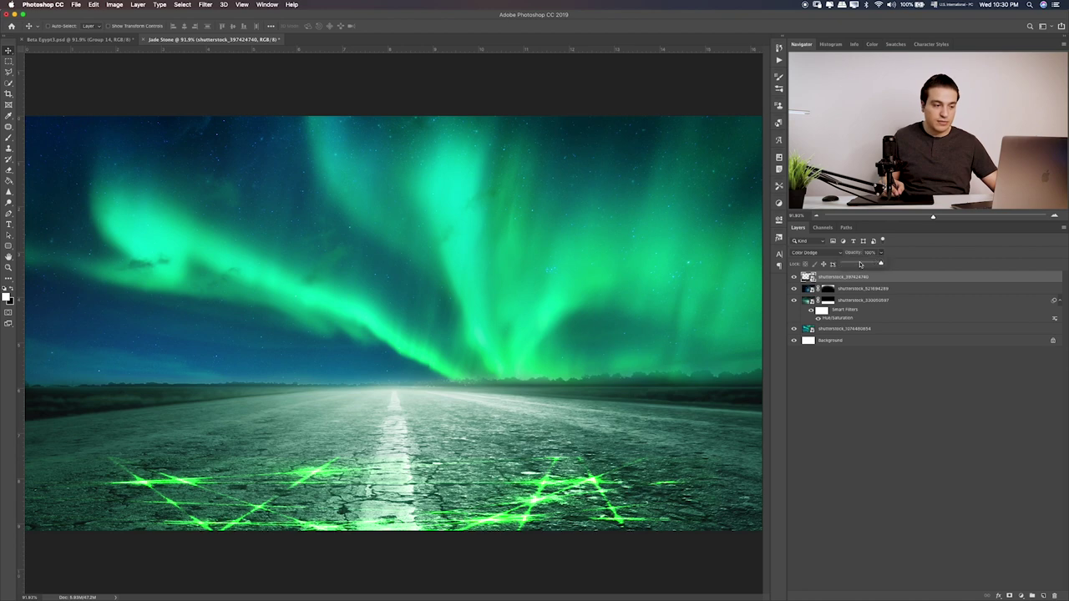
Lower the laser glow layer's opacity and add a layer mask to it
drag(860, 265, 875, 264)
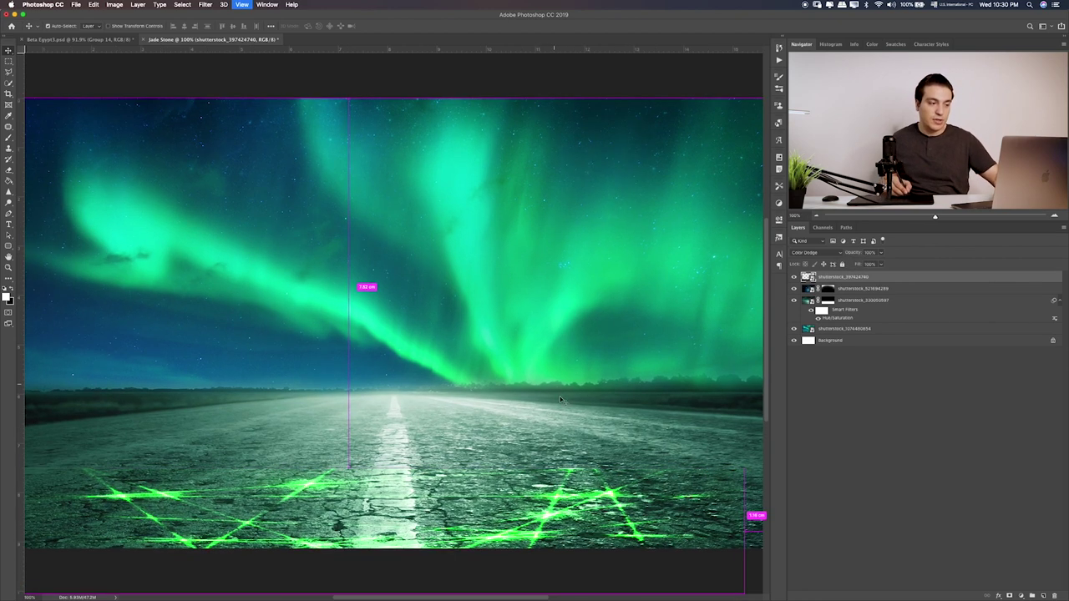
key(ctrl+1)
key(ctrl+r)
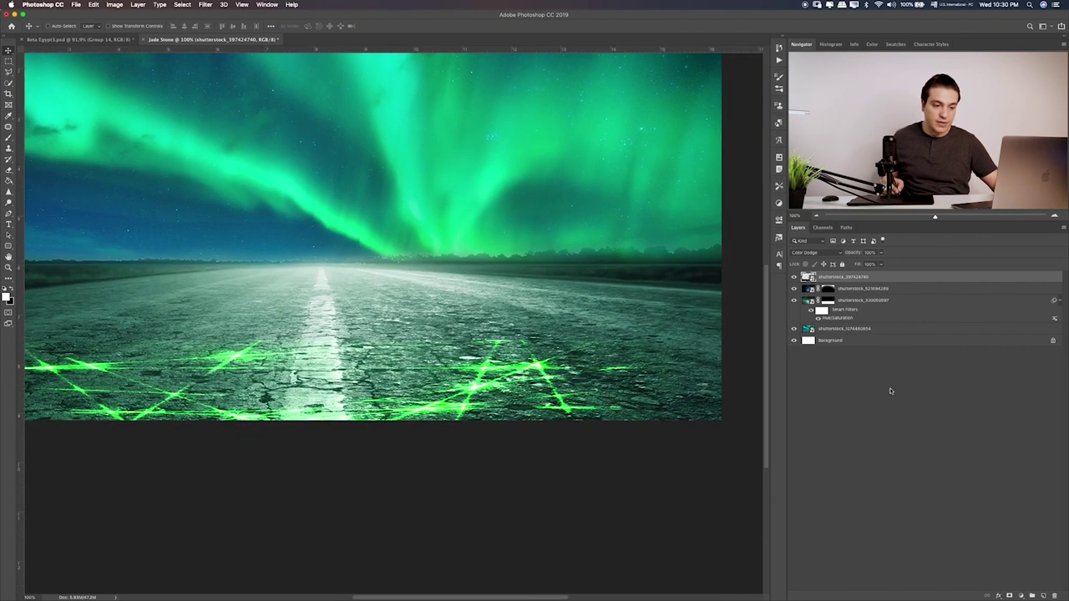
click(1010, 595)
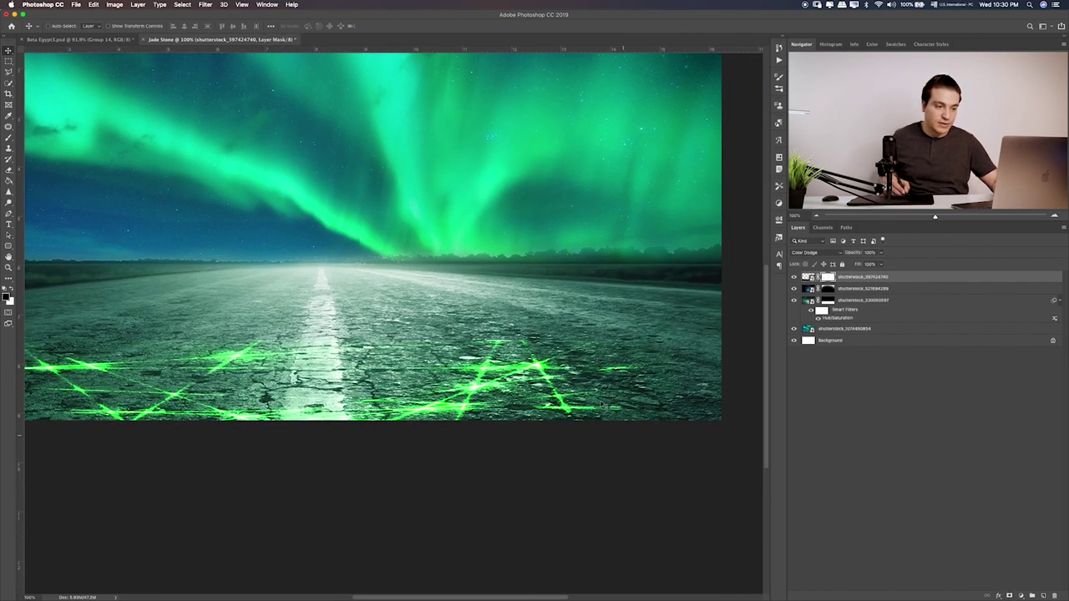
key(b)
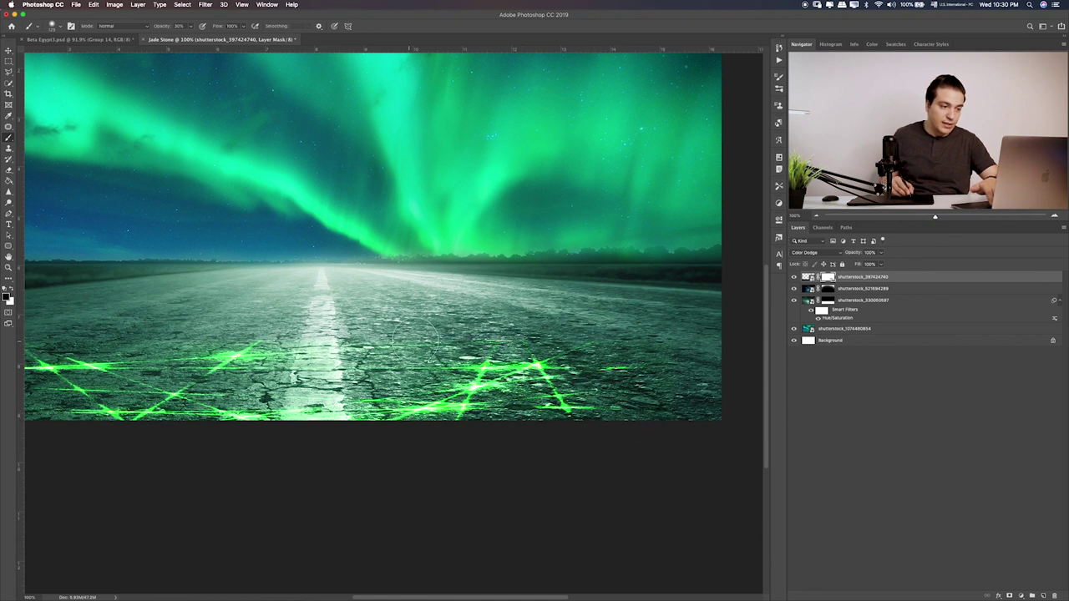
Brush black on the mask over the centre, left and right glow, then add a new layer
scroll(416, 338, left, 5)
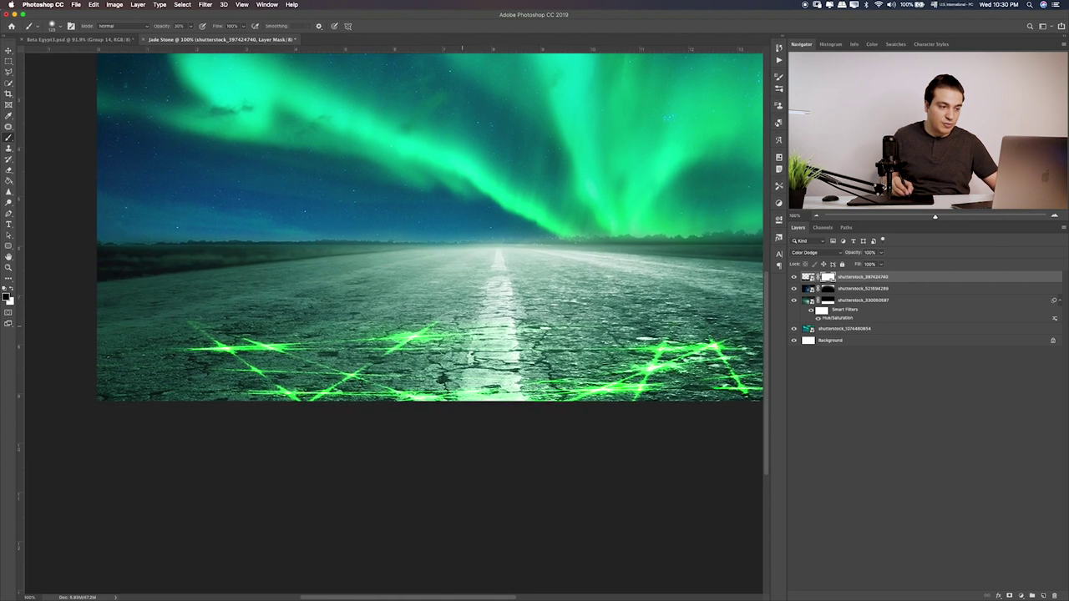
drag(416, 338, 451, 334)
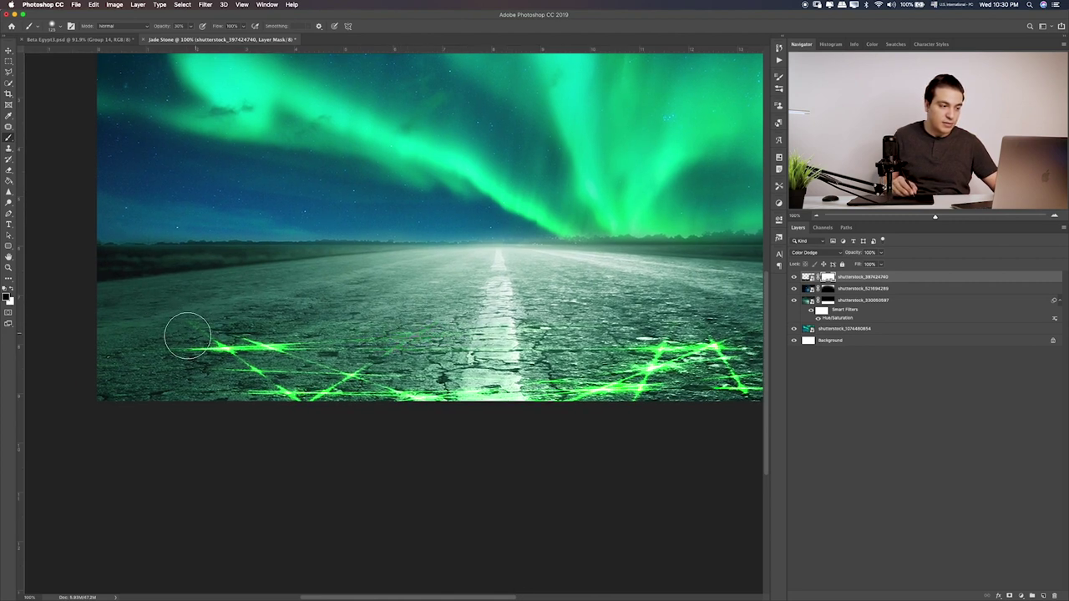
mouse_move(191, 334)
mouse_down()
mouse_move(187, 349)
mouse_move(298, 334)
mouse_move(258, 339)
mouse_move(287, 353)
mouse_move(275, 382)
mouse_move(245, 395)
mouse_up()
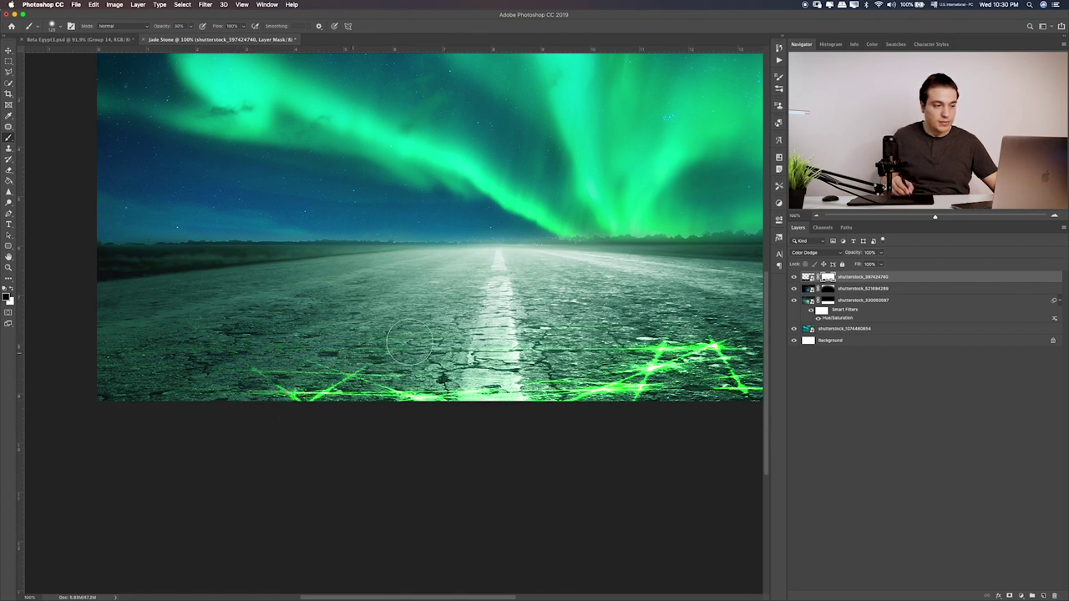
scroll(415, 370, right, 5)
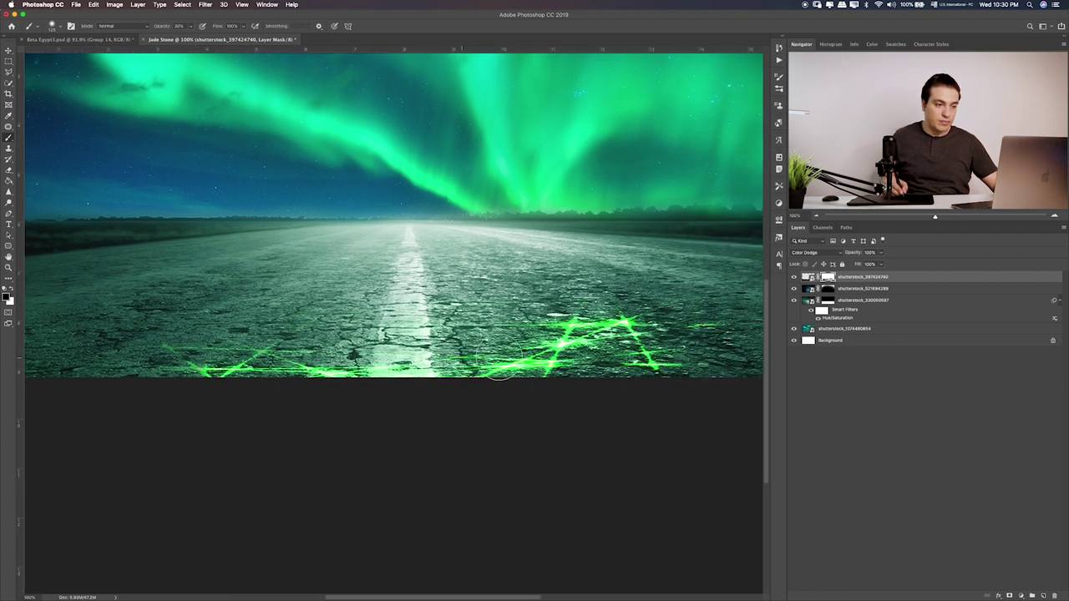
scroll(501, 368, right, 4)
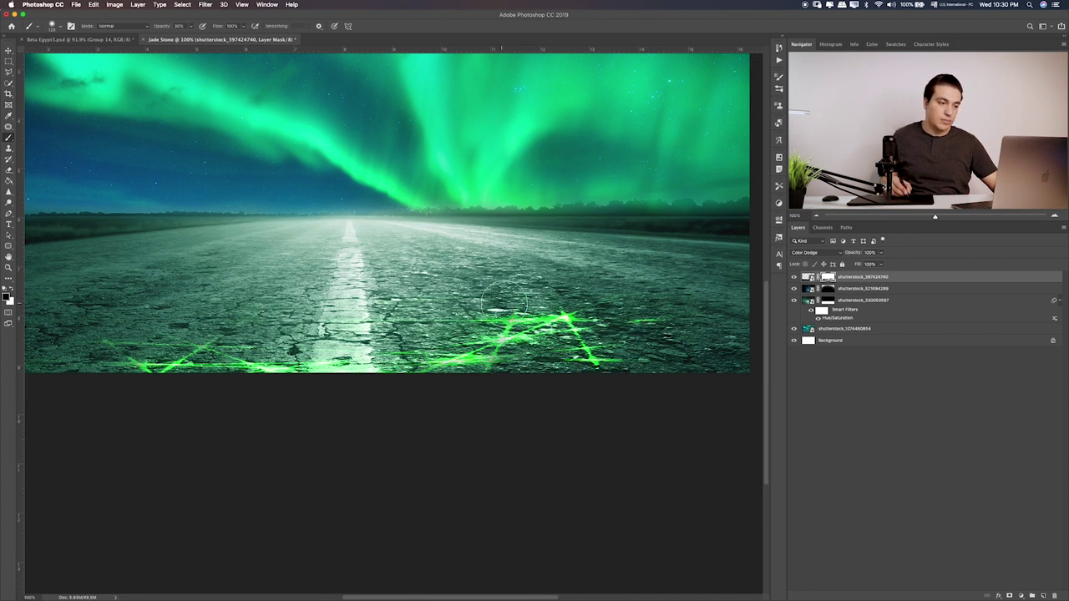
scroll(477, 330, left, 3)
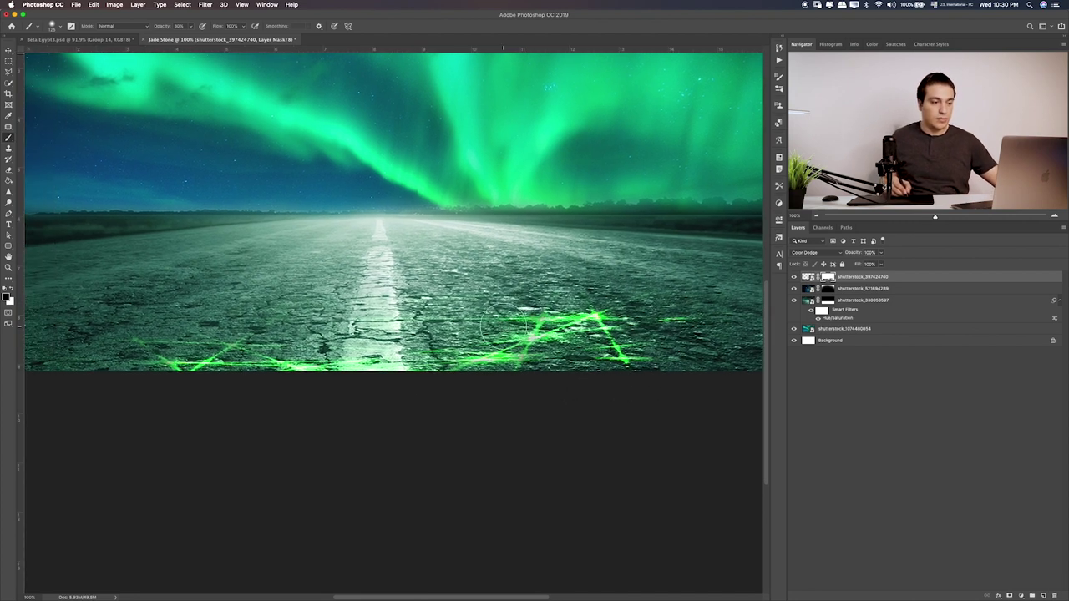
drag(539, 322, 547, 310)
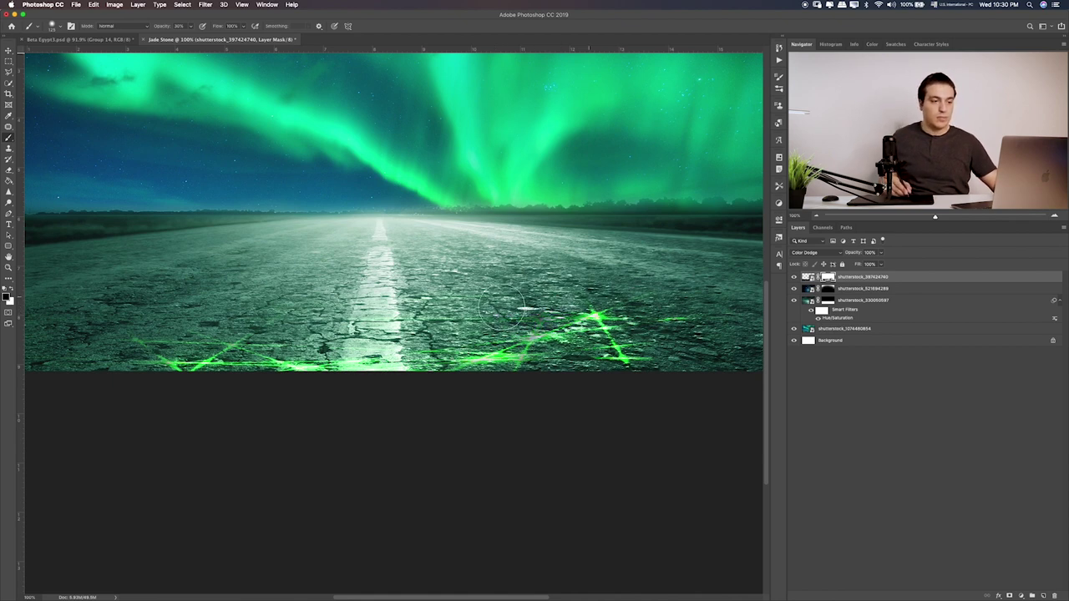
scroll(543, 309, left, 3)
scroll(541, 306, left, 6)
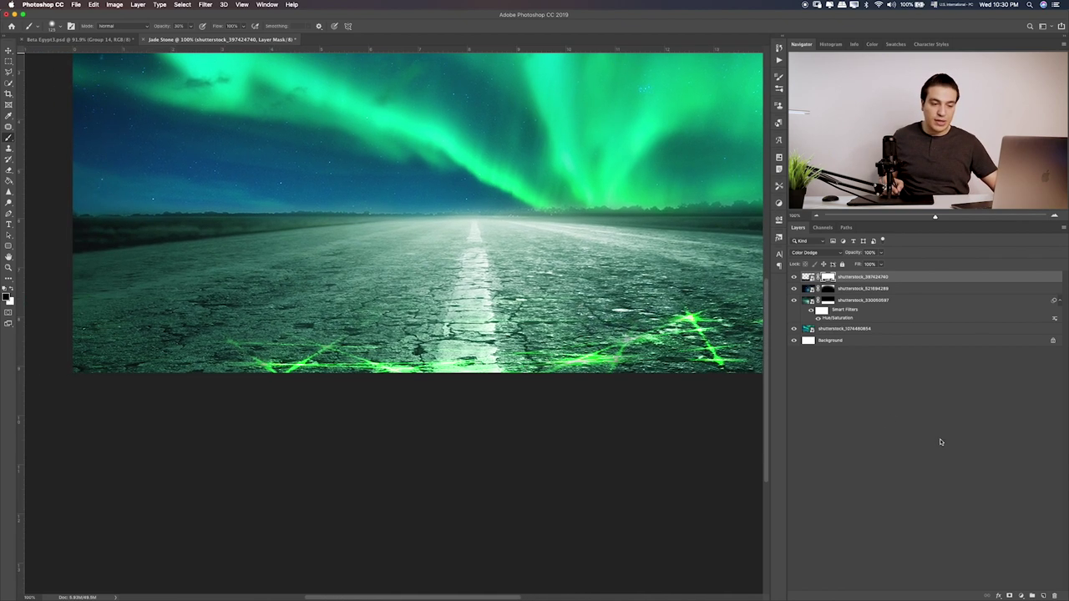
click(1044, 595)
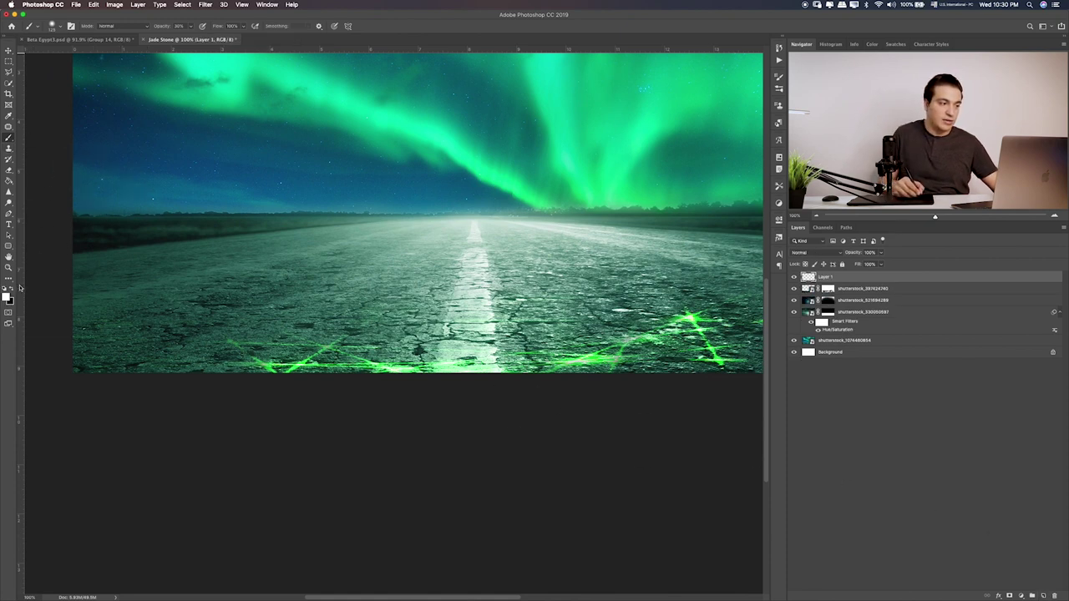
Set the foreground colour to green and zoom in to 300%
click(6, 295)
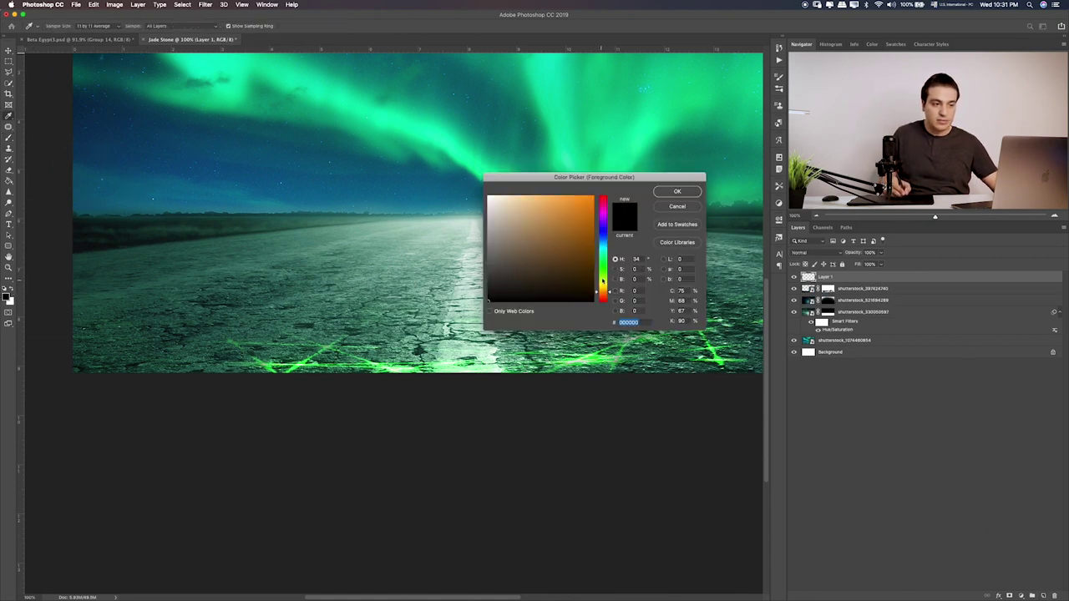
drag(602, 281, 606, 270)
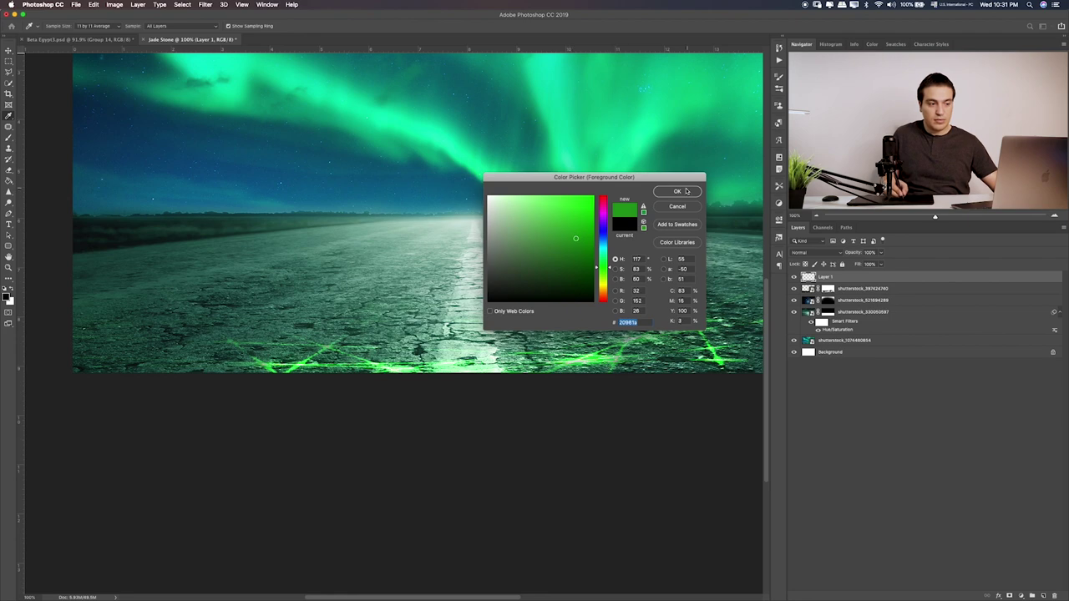
click(677, 191)
key(super+plus)
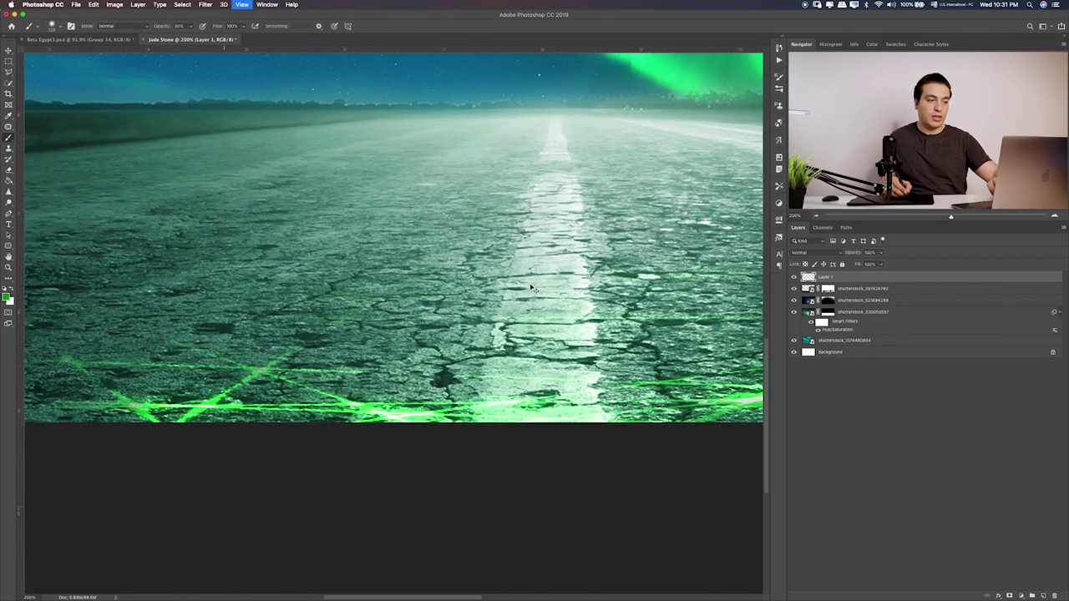
key(super+plus)
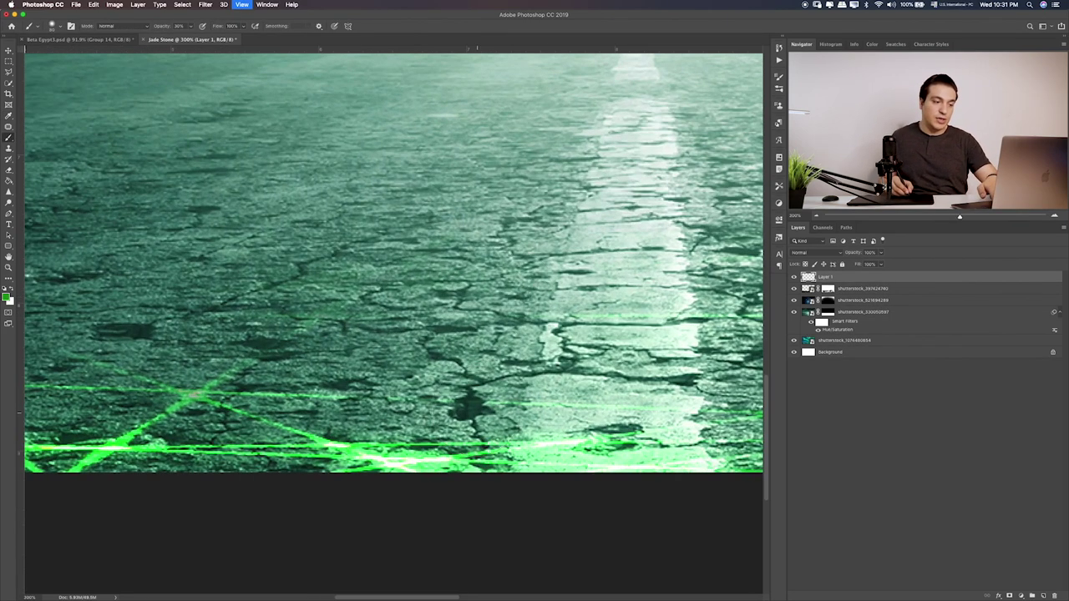
Paint green strokes along the road's asphalt cracks on Layer 1
mouse_move(465, 408)
mouse_down()
mouse_move(464, 398)
mouse_move(675, 322)
mouse_up()
drag(434, 330, 468, 376)
drag(346, 328, 418, 330)
drag(230, 349, 351, 337)
scroll(418, 334, left, 5)
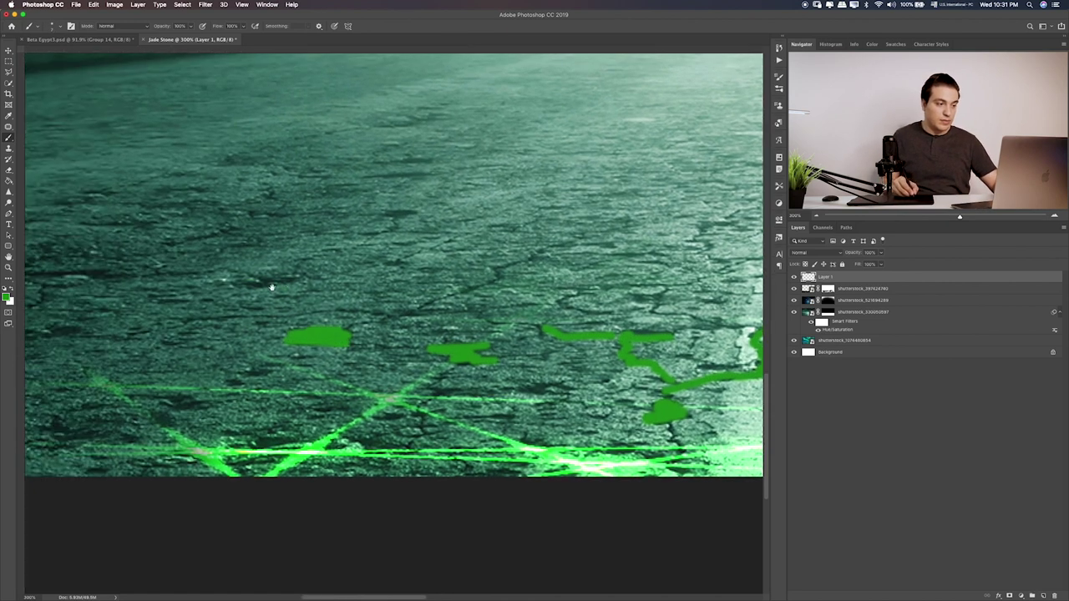
scroll(596, 293, left, 5)
drag(573, 332, 631, 478)
mouse_move(568, 333)
mouse_down()
mouse_move(689, 329)
mouse_move(531, 284)
mouse_up()
scroll(529, 280, right, 5)
scroll(530, 280, down, 3)
scroll(501, 267, right, 3)
scroll(476, 259, left, 3)
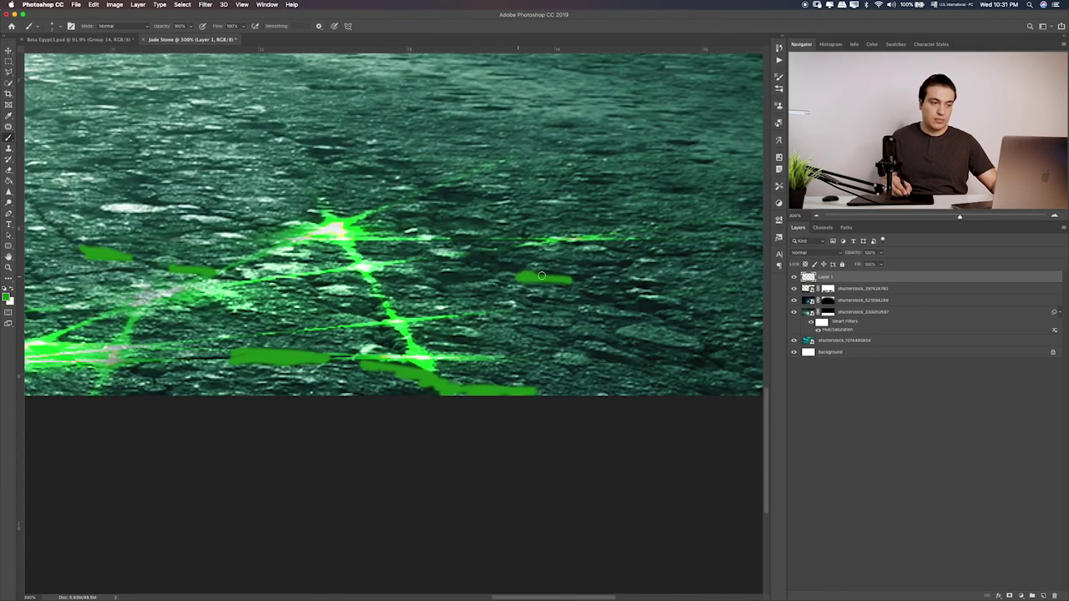
scroll(455, 251, right, 2)
scroll(455, 251, left, 5)
scroll(385, 243, left, 2)
scroll(309, 234, left, 3)
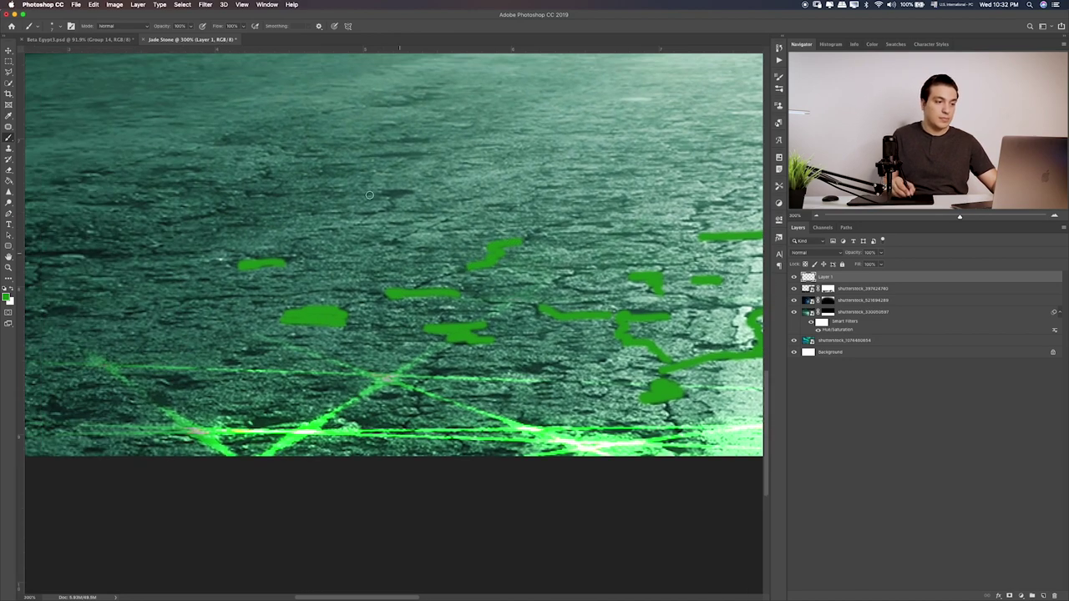
scroll(242, 221, left, 2)
scroll(174, 212, down, 1)
scroll(72, 205, left, 5)
Add more green crack strokes near the road edge and fit the image on screen
mouse_move(174, 212)
mouse_down()
mouse_move(72, 205)
mouse_move(272, 262)
mouse_up()
drag(464, 344, 422, 354)
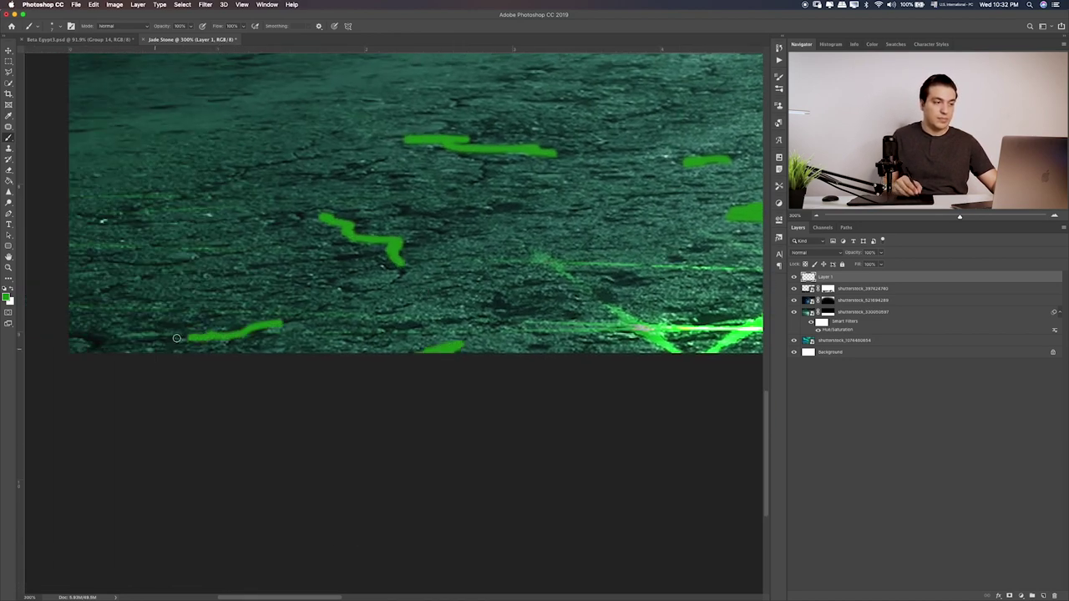
scroll(423, 354, right, 5)
drag(272, 262, 211, 269)
scroll(452, 303, right, 5)
scroll(518, 284, up, 3)
scroll(584, 267, right, 5)
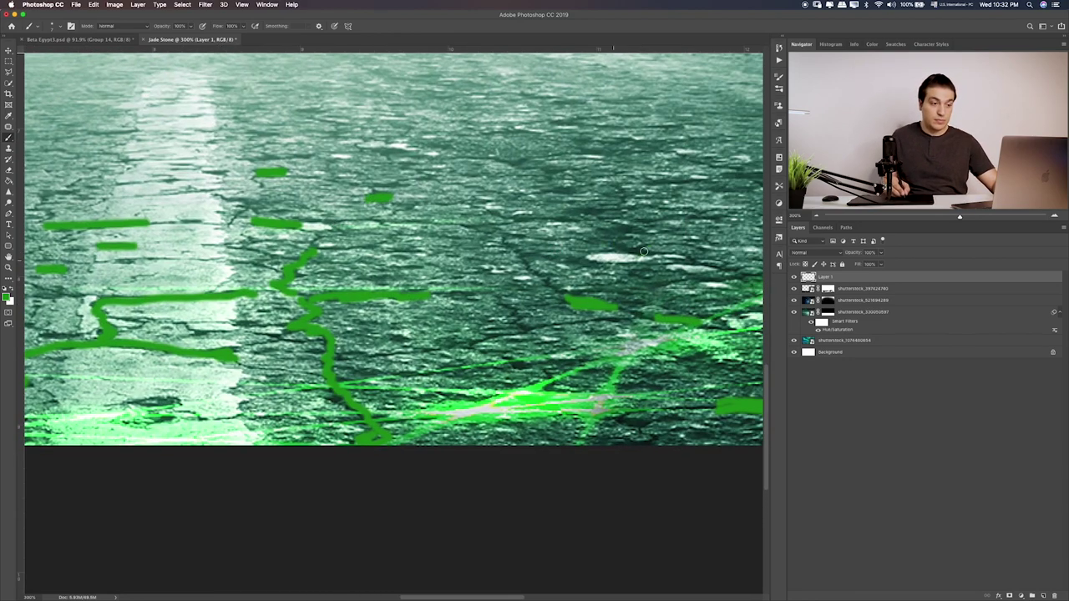
key(super+plus)
key(super+0)
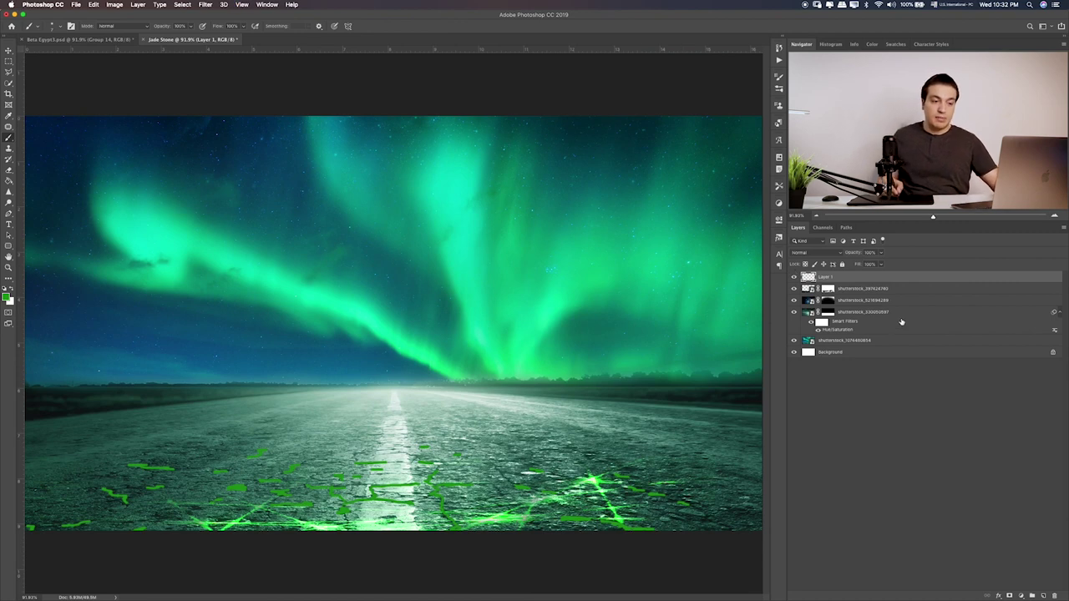
Cycle Layer 1 through Multiply, Lighten, Color Dodge and Overlay, settling on Soft Light
key(v)
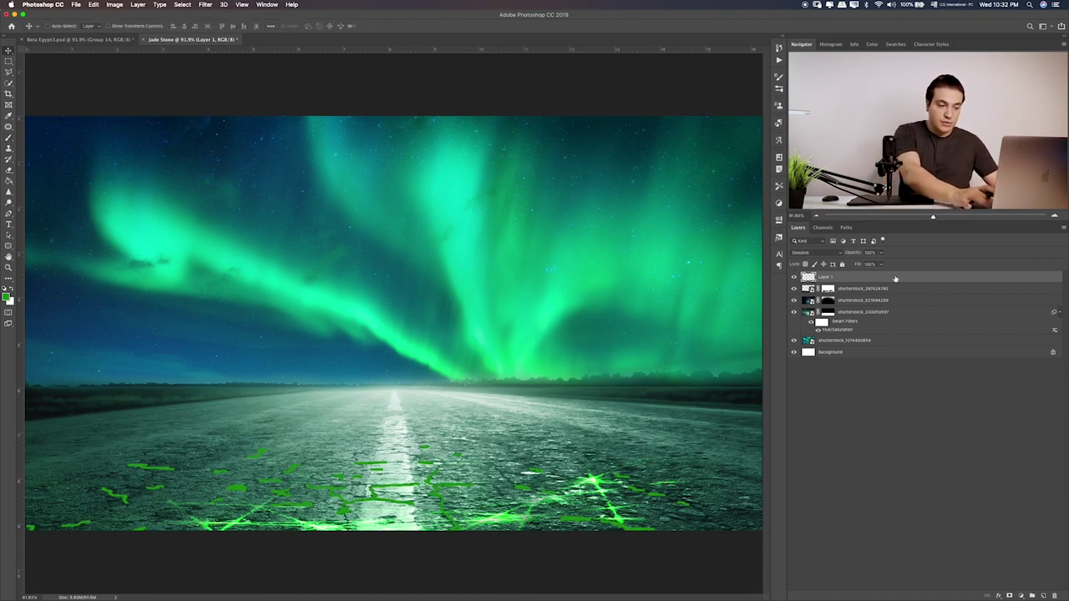
key(alt+shift+m)
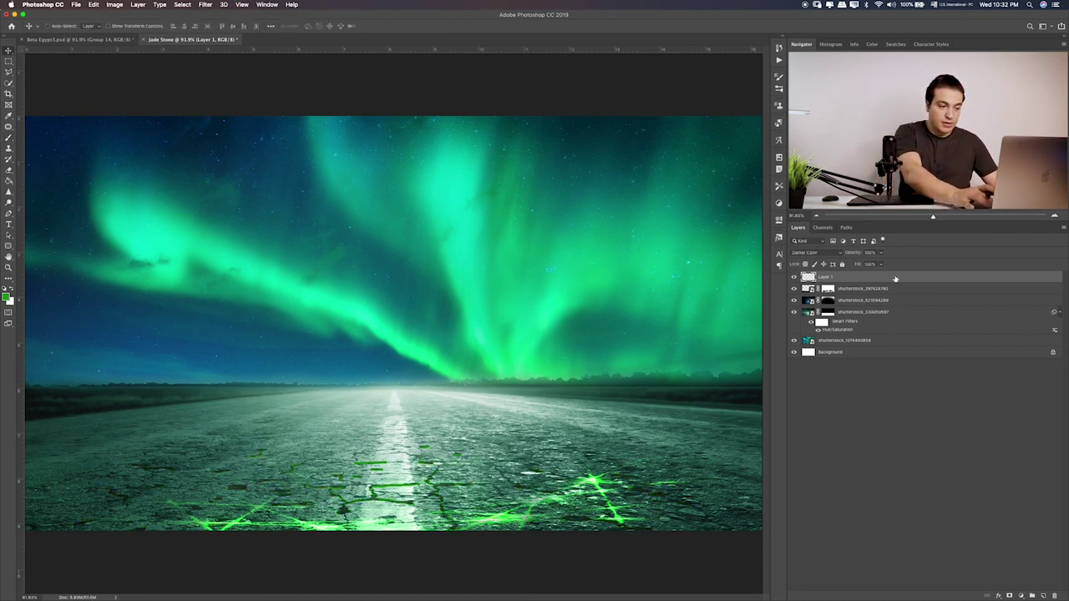
key(alt+shift+g)
key(ctrl+1)
key(alt+shift+d)
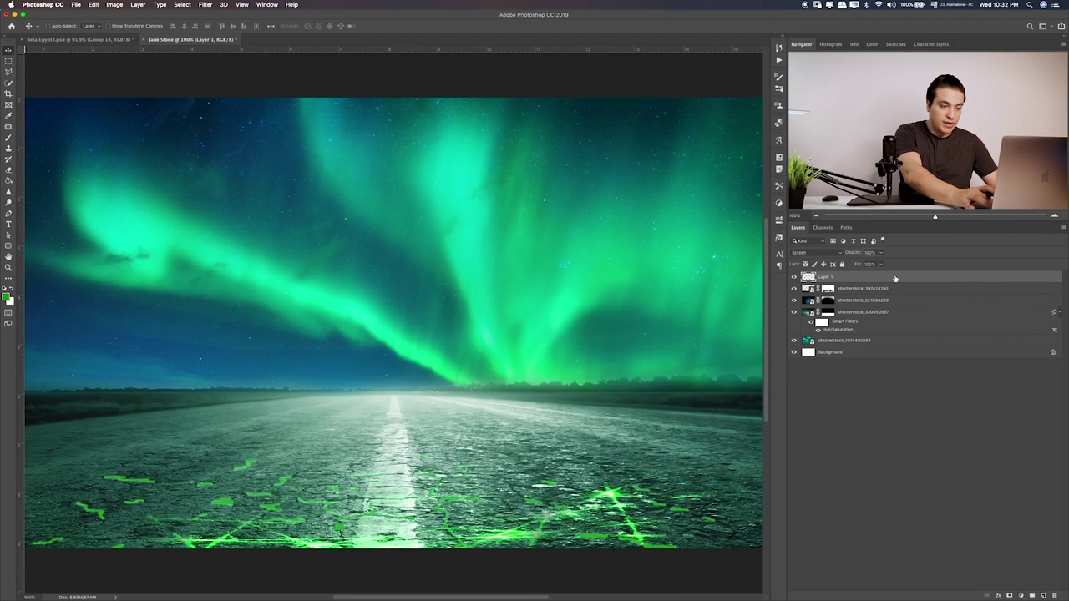
key(ctrl+plus)
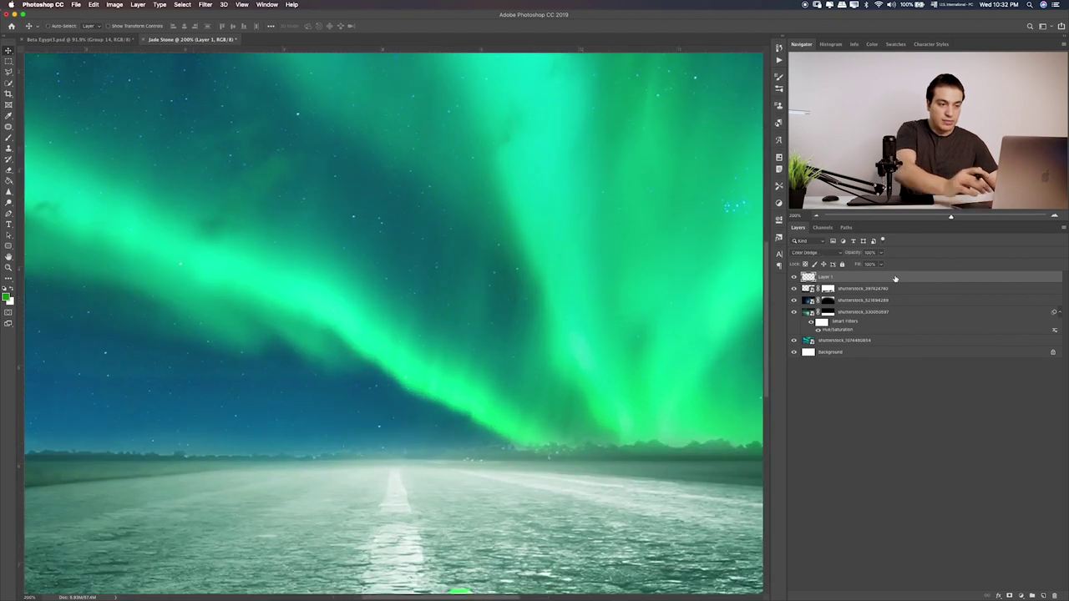
scroll(396, 305, down, 5)
scroll(401, 275, down, 3)
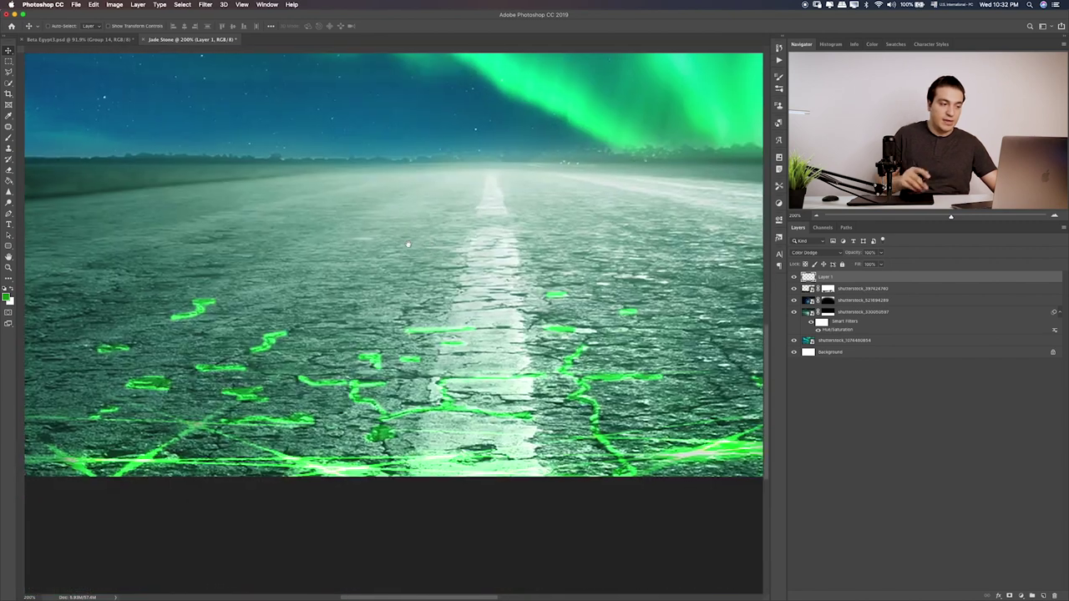
key(alt+shift+w)
key(alt+shift+o)
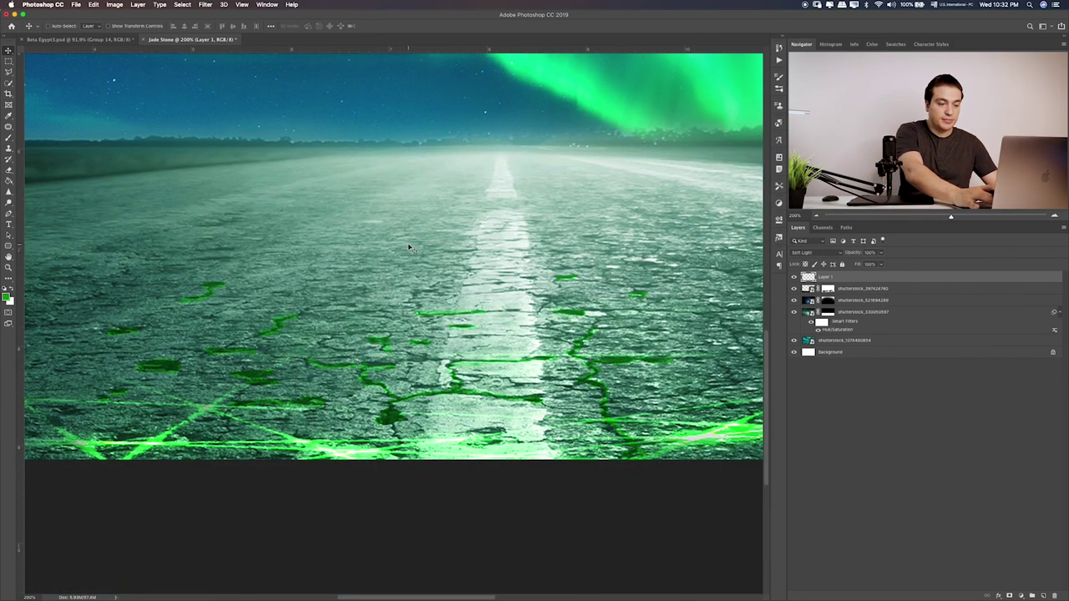
key(ctrl+0)
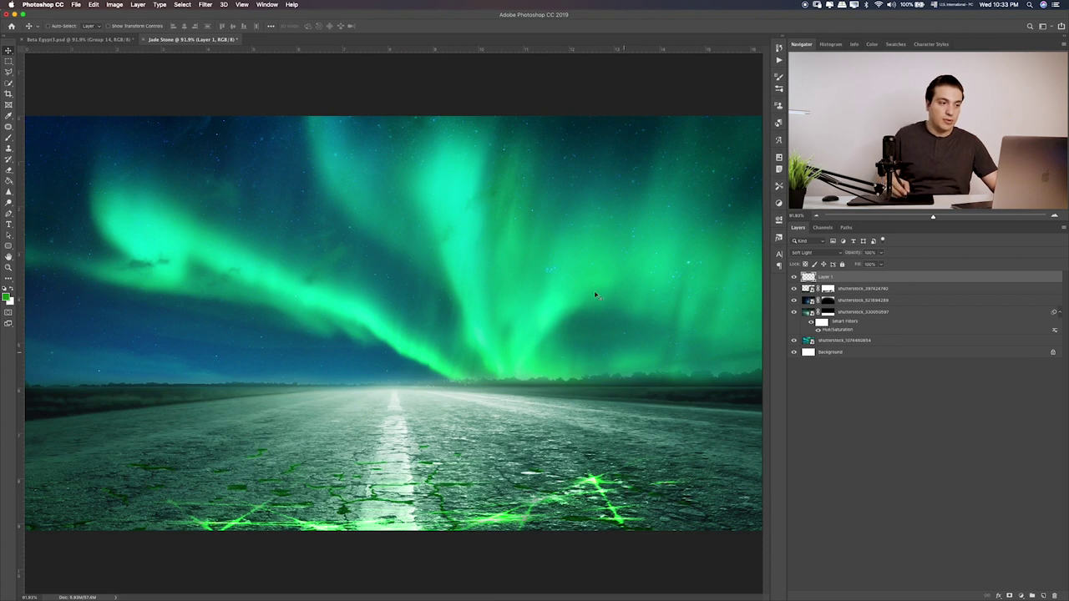
Soften the crack layer with a Gaussian Blur of about 6.4 pixels
click(206, 5)
mouse_move(209, 103)
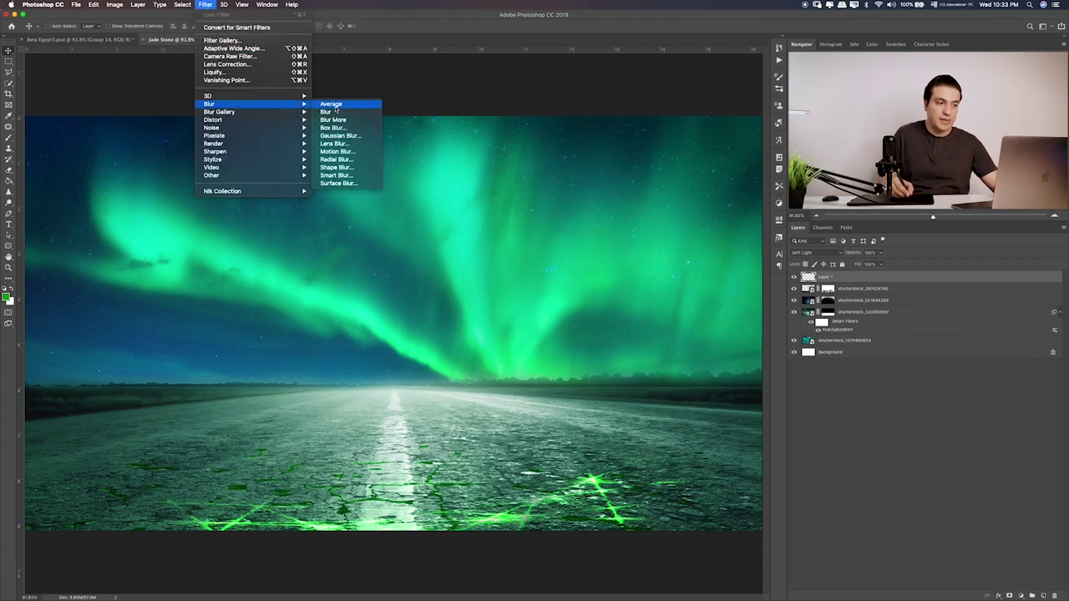
click(355, 137)
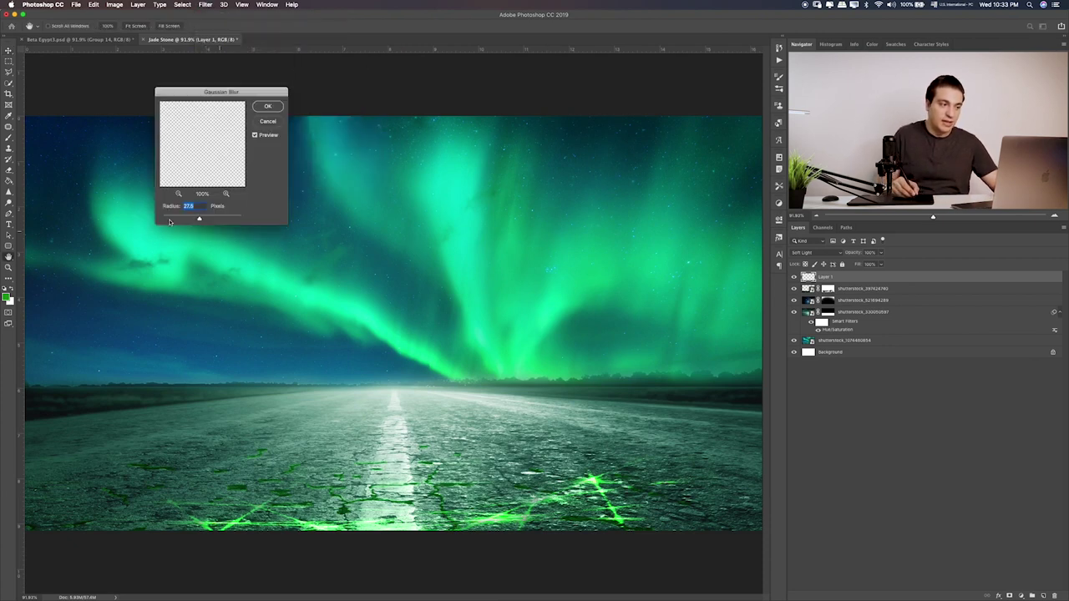
drag(183, 217, 178, 221)
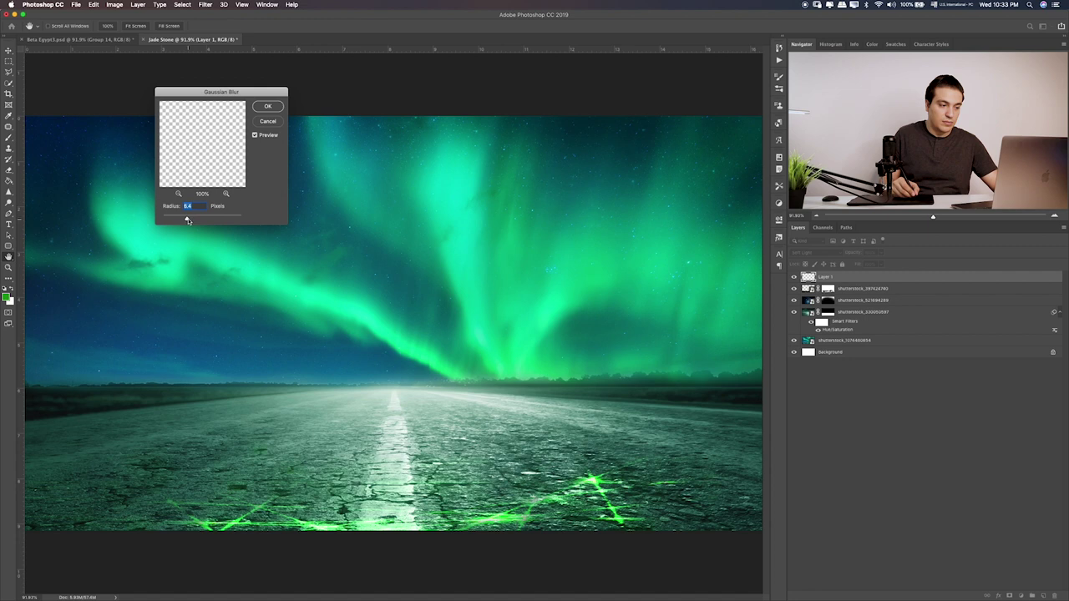
click(268, 107)
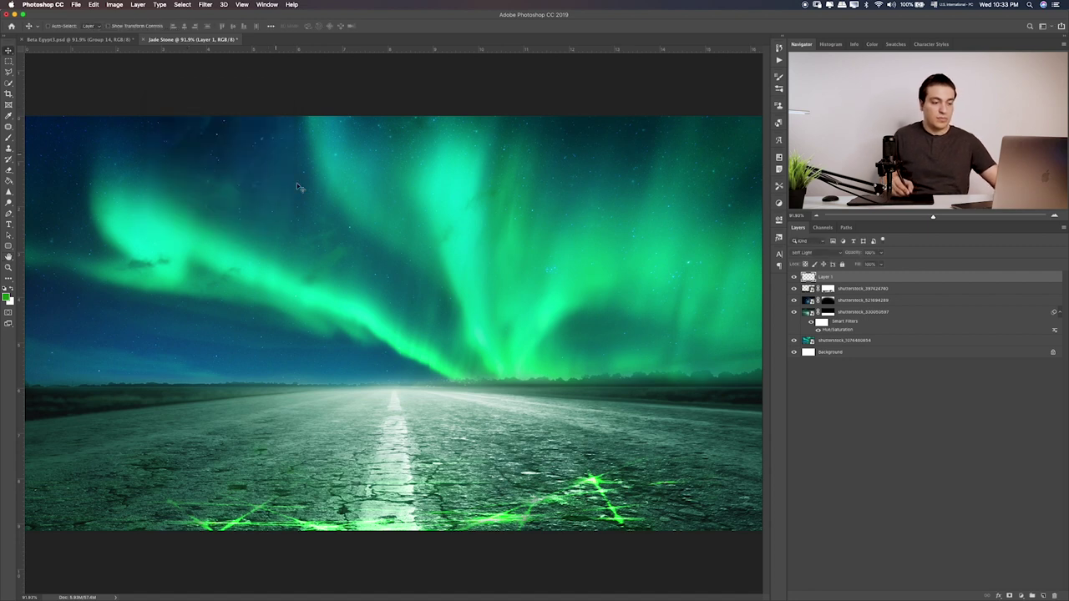
key(v)
key(ctrl+1)
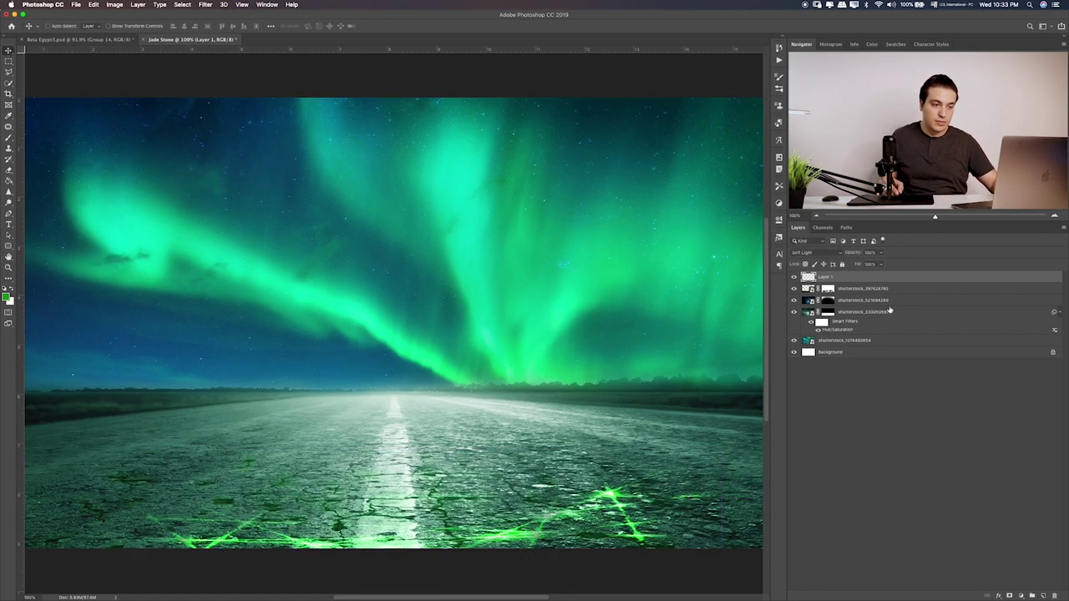
Squash the shutterstock_397424740 light-streak layer flatter and set it low on the road
key(alt+[)
key(ctrl+t)
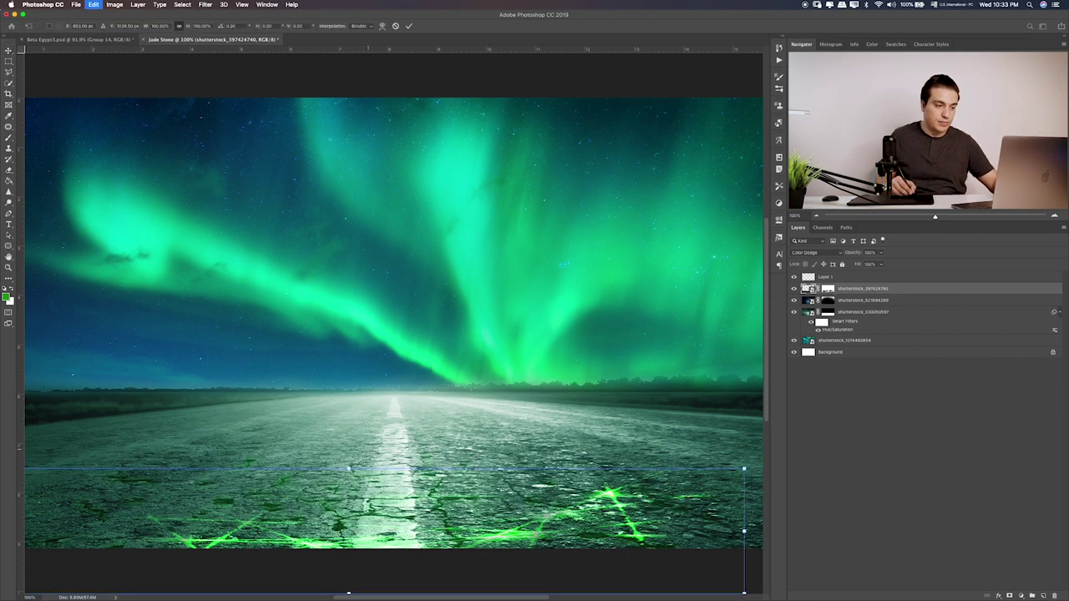
mouse_move(354, 470)
mouse_down()
mouse_move(360, 424)
mouse_move(370, 446)
mouse_move(353, 476)
mouse_up()
drag(348, 594, 348, 574)
drag(453, 502, 460, 499)
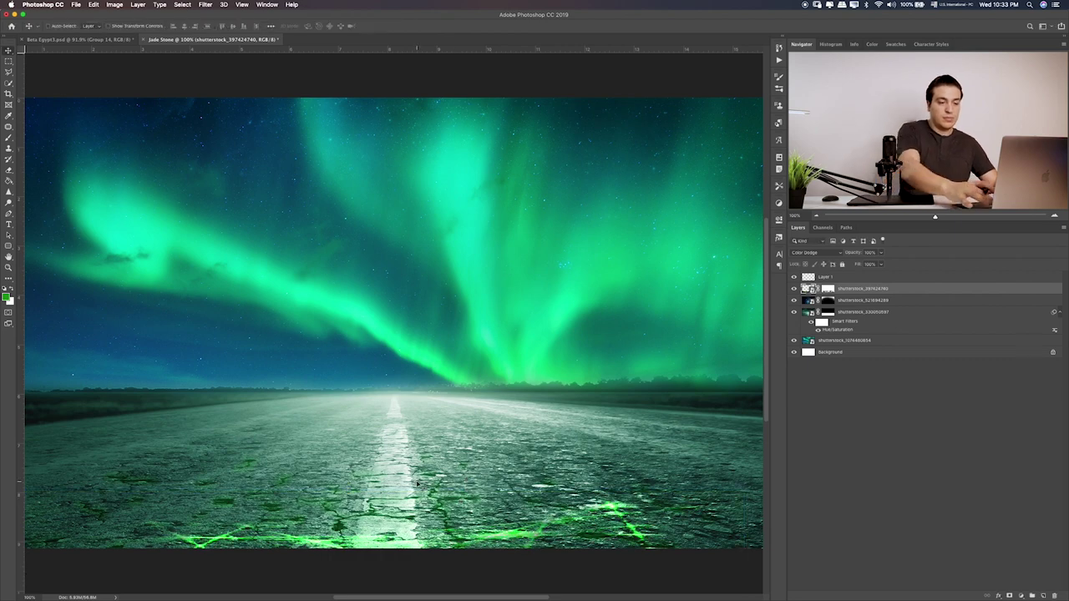
key(Return)
key(super+0)
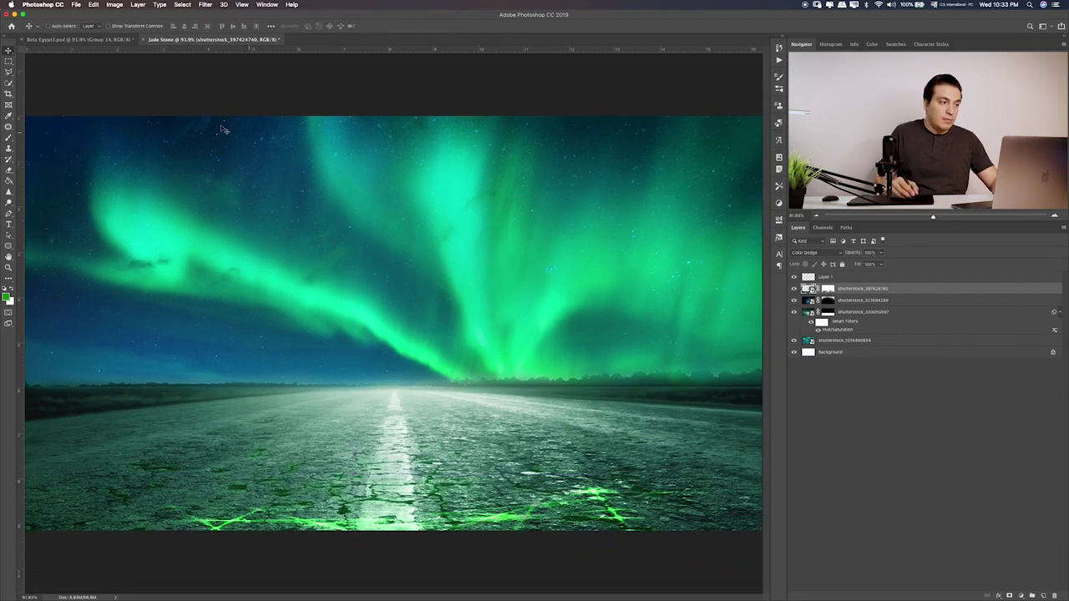
Quick Look Final, Feather, Birds and Layer 3 in the Items folder, then open Man.psb
click(9, 61)
key(super+Tab)
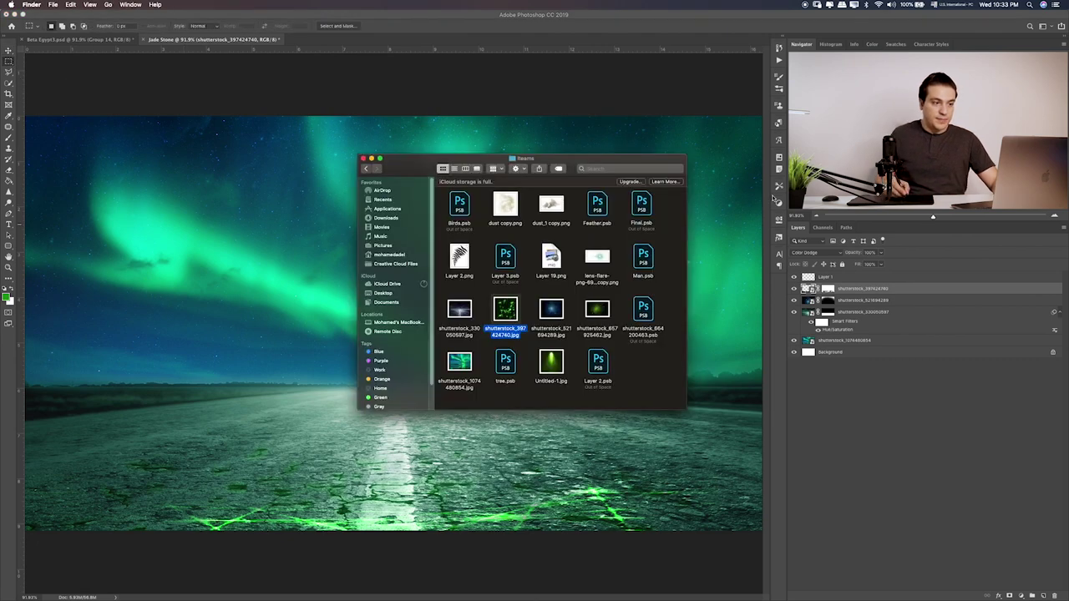
click(642, 222)
key(space)
key(space)
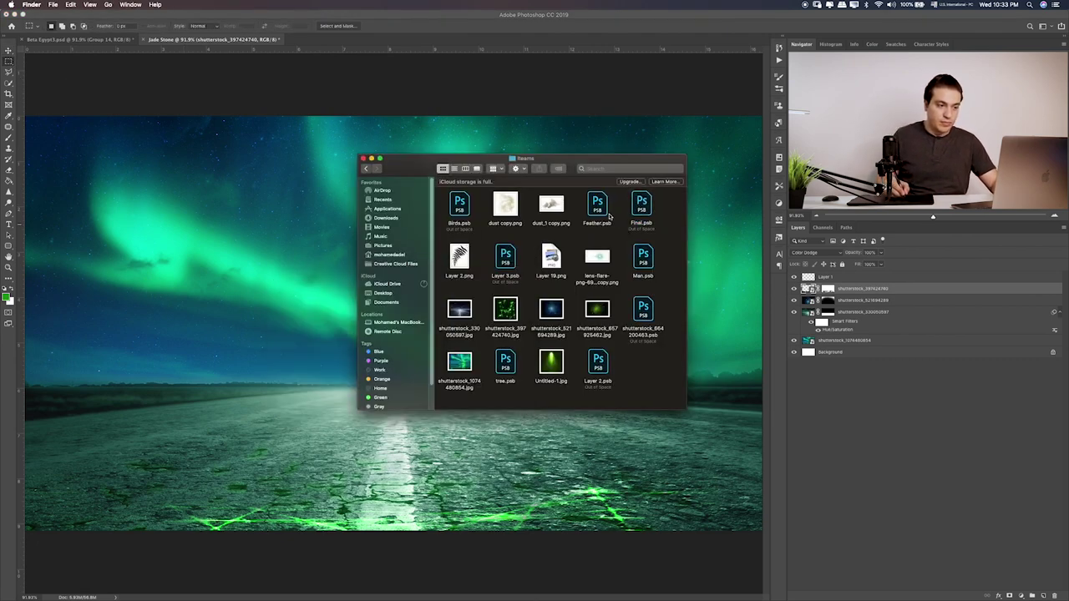
click(598, 222)
key(space)
click(525, 223)
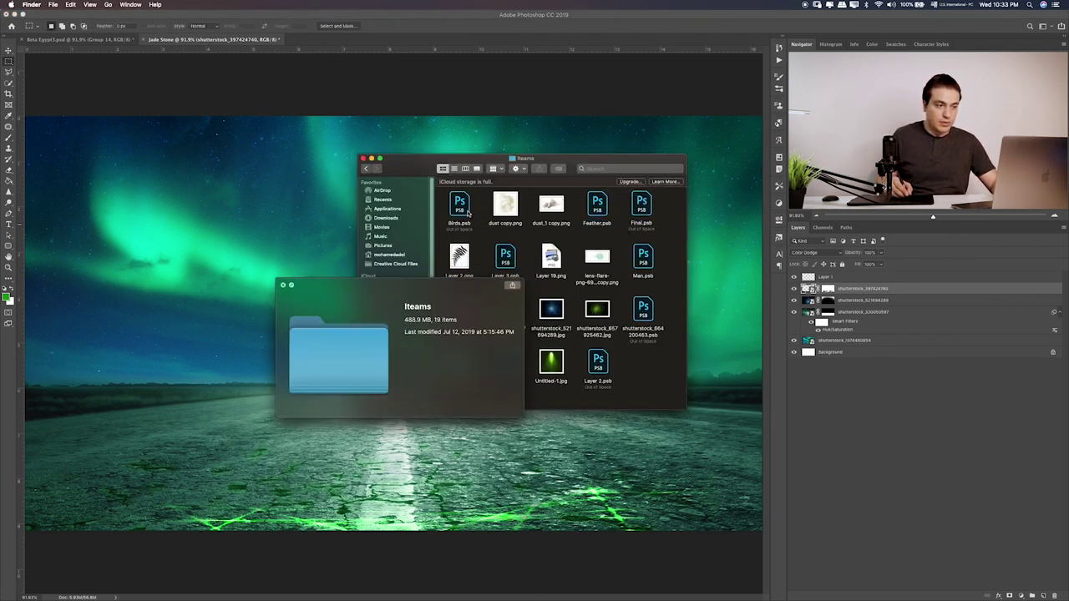
click(467, 215)
click(518, 254)
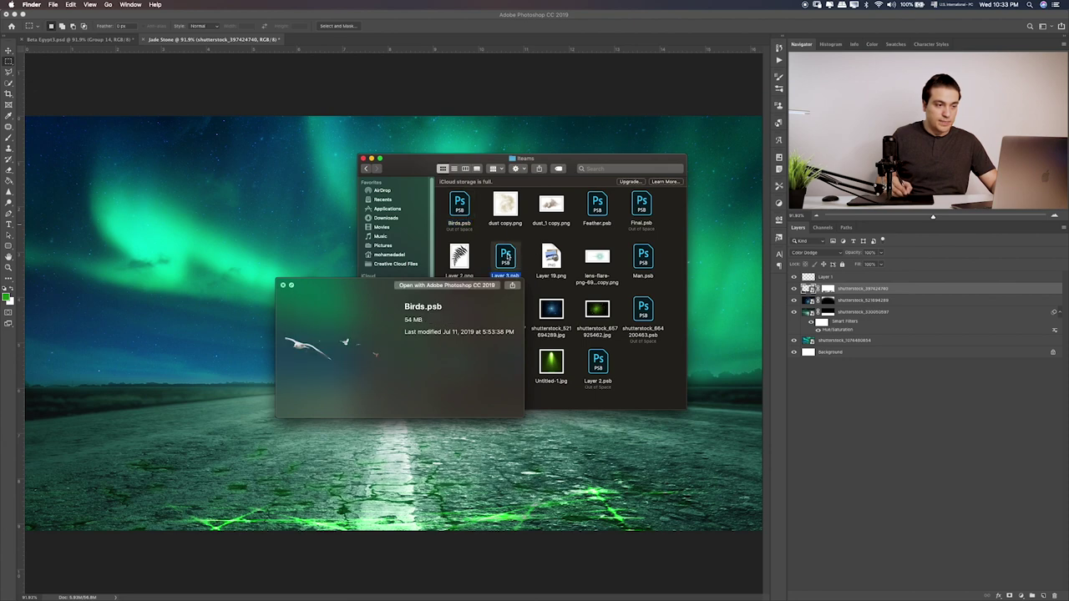
click(642, 274)
double_click(643, 257)
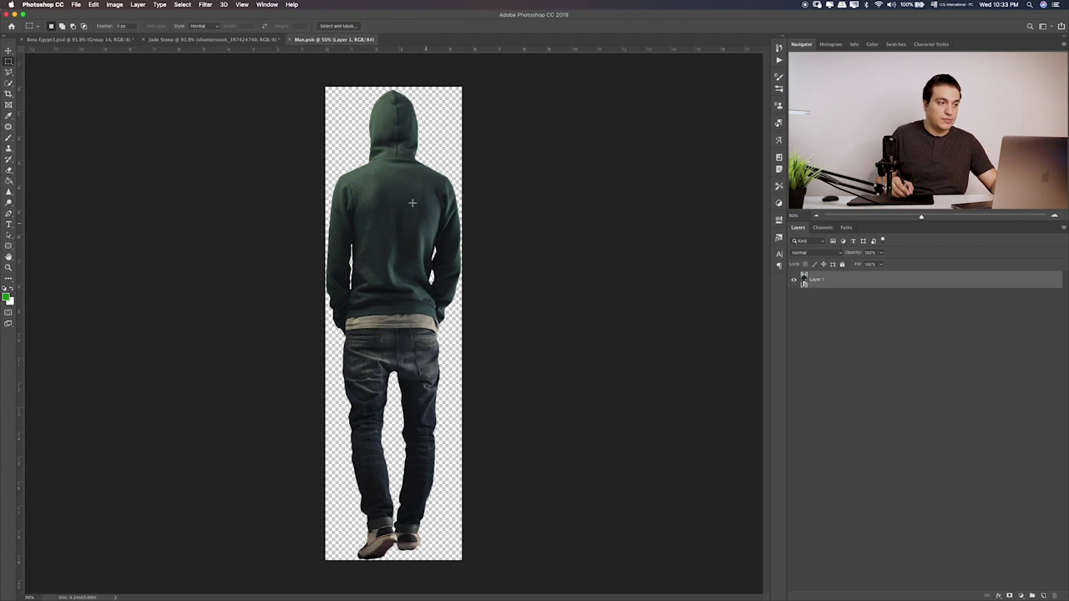
Drag the man cutout into Jade Stone and place it above the crack layer
key(v)
mouse_move(411, 202)
mouse_down()
mouse_move(188, 46)
mouse_move(201, 40)
mouse_up()
drag(271, 145, 276, 150)
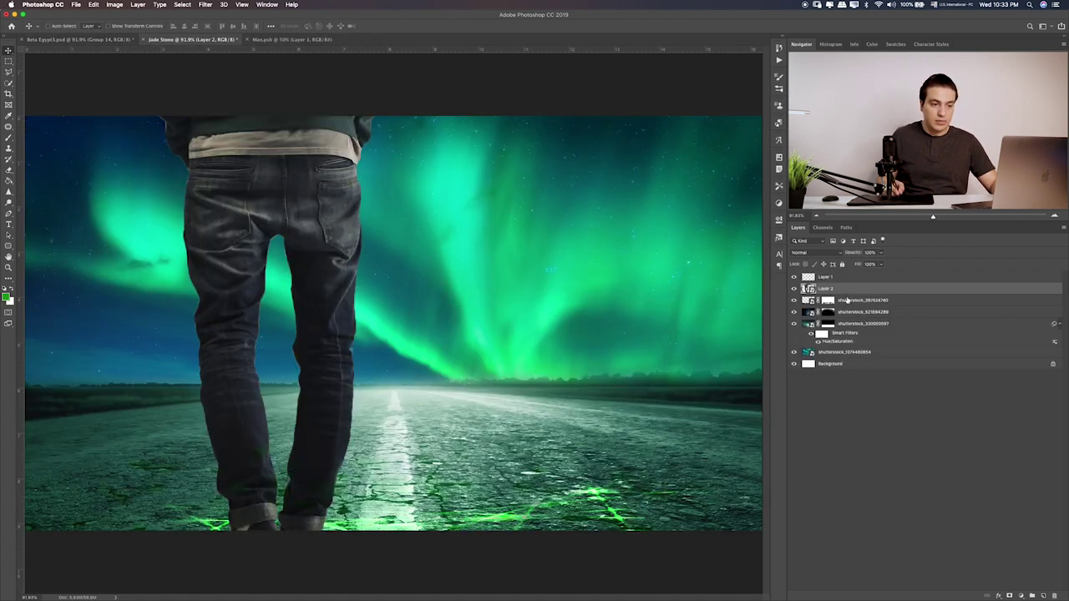
key(ctrl+])
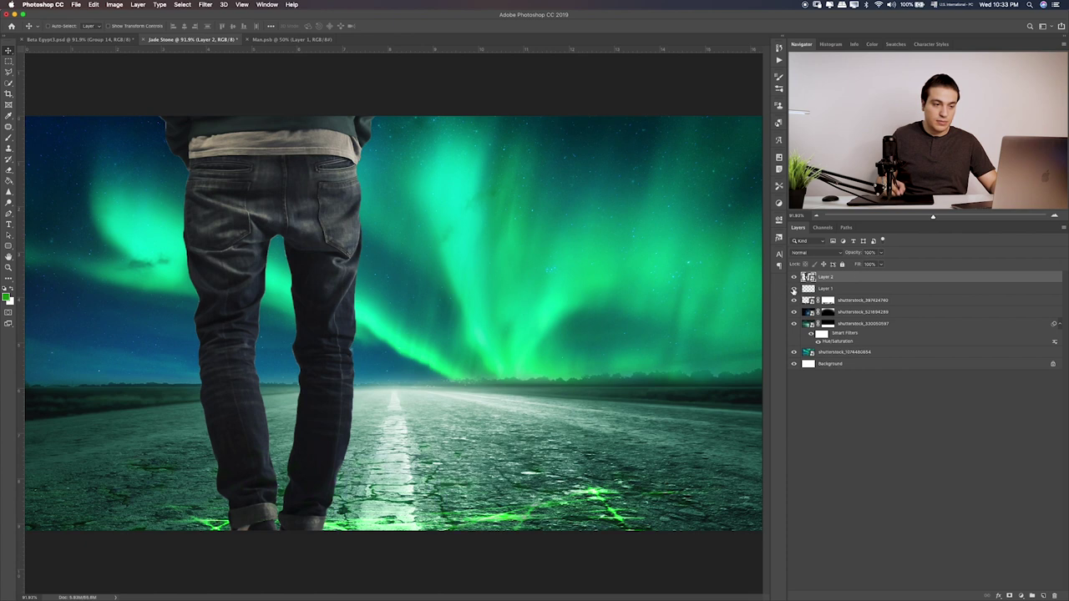
Group all scene layers from Layer 1 to the road photo and name the group Background
click(840, 290)
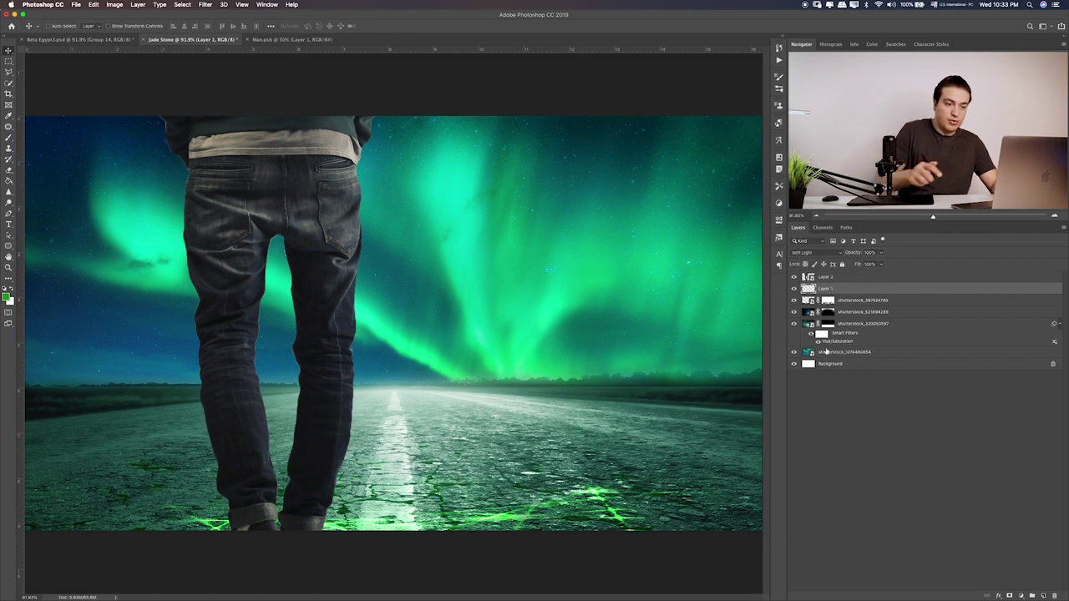
shift+click(860, 354)
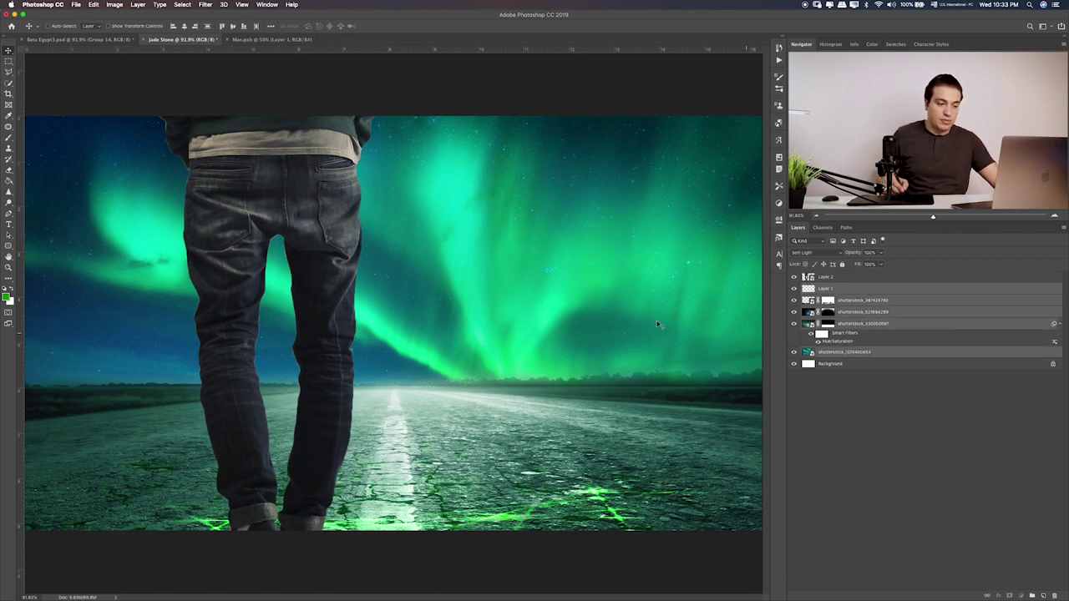
key(ctrl+g)
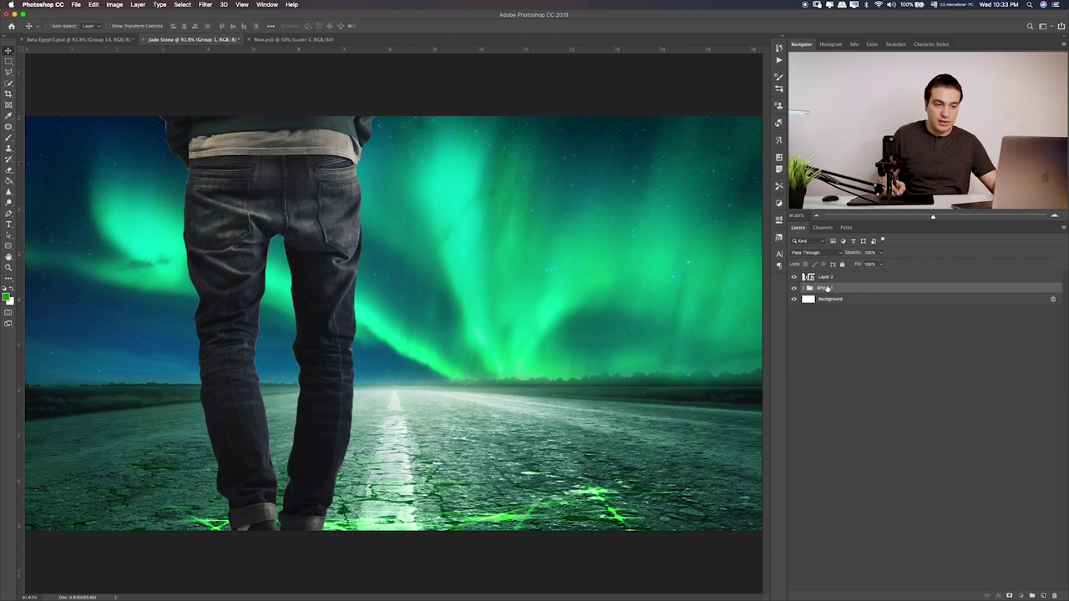
double_click(825, 288)
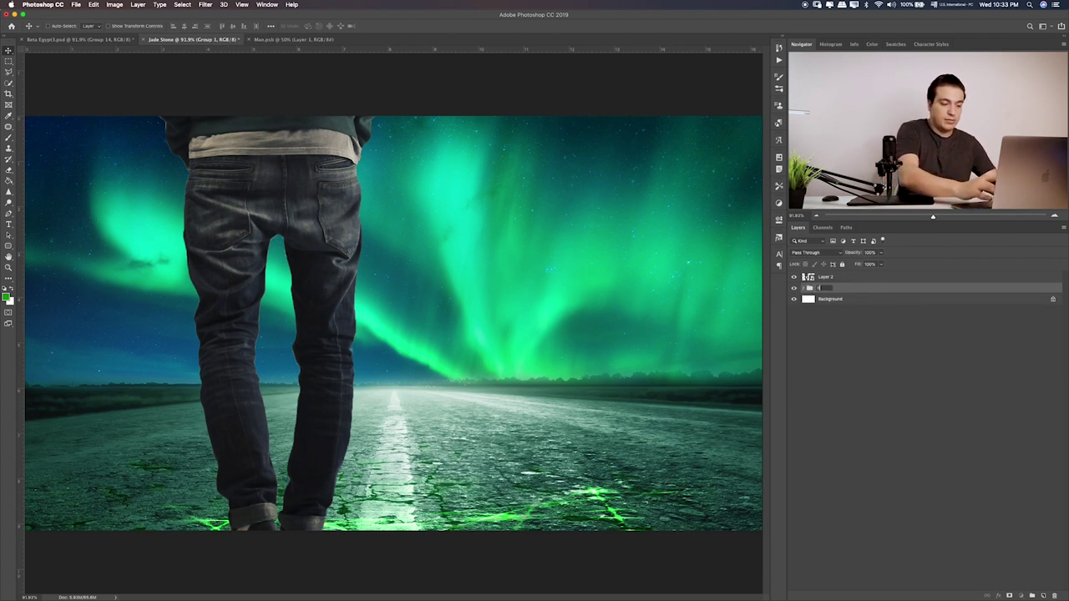
text(ac)
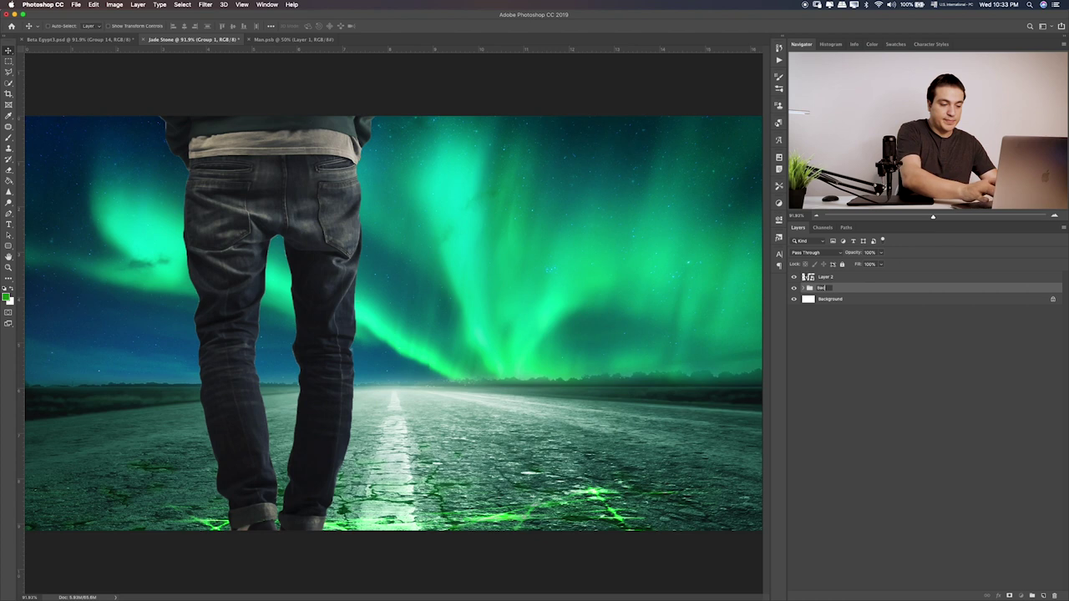
text(kgro)
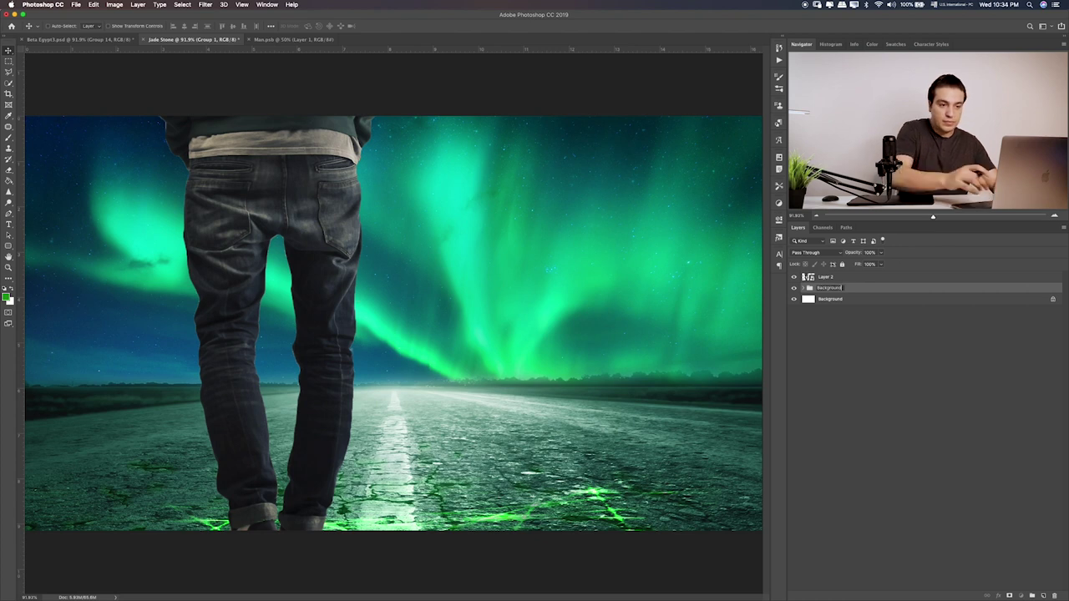
text(und)
key(Return)
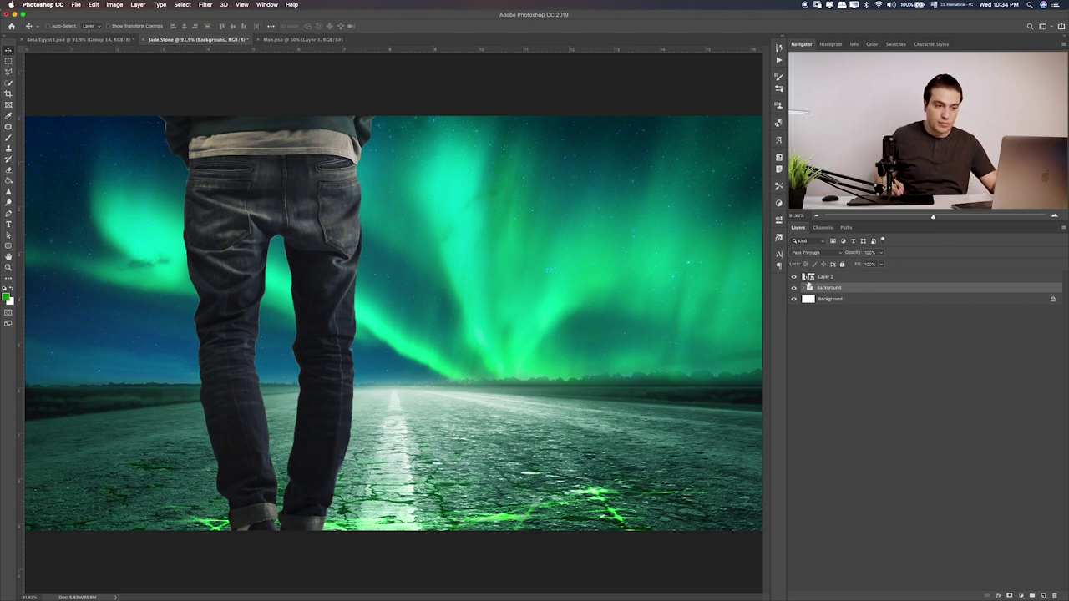
click(794, 277)
Scale Layer 2's man down to a small figure near the canvas centre
click(794, 277)
click(808, 277)
key(ctrl+t)
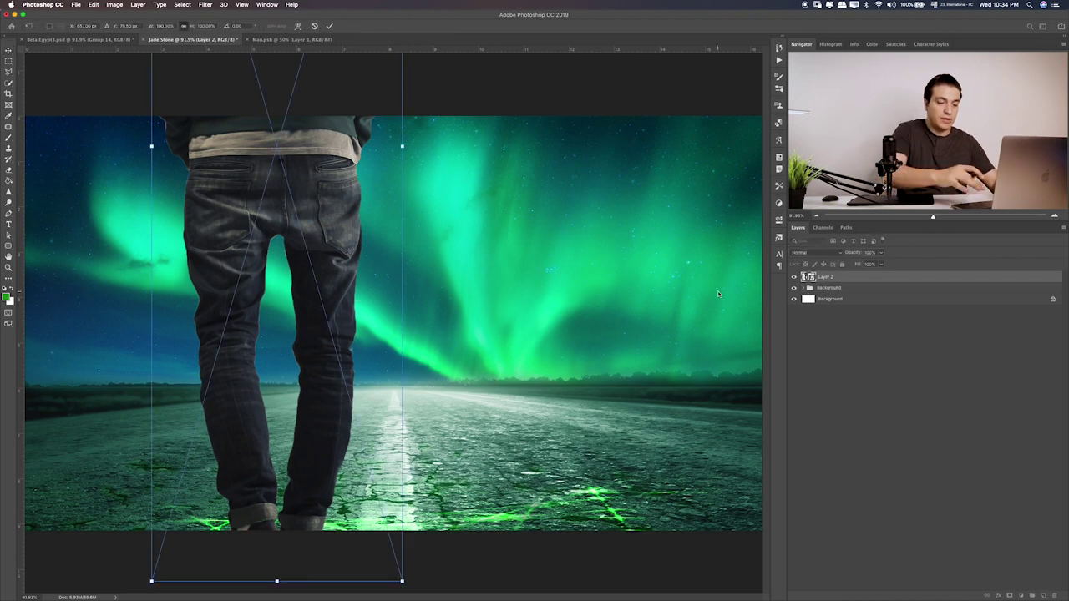
scroll(718, 294, down, 3)
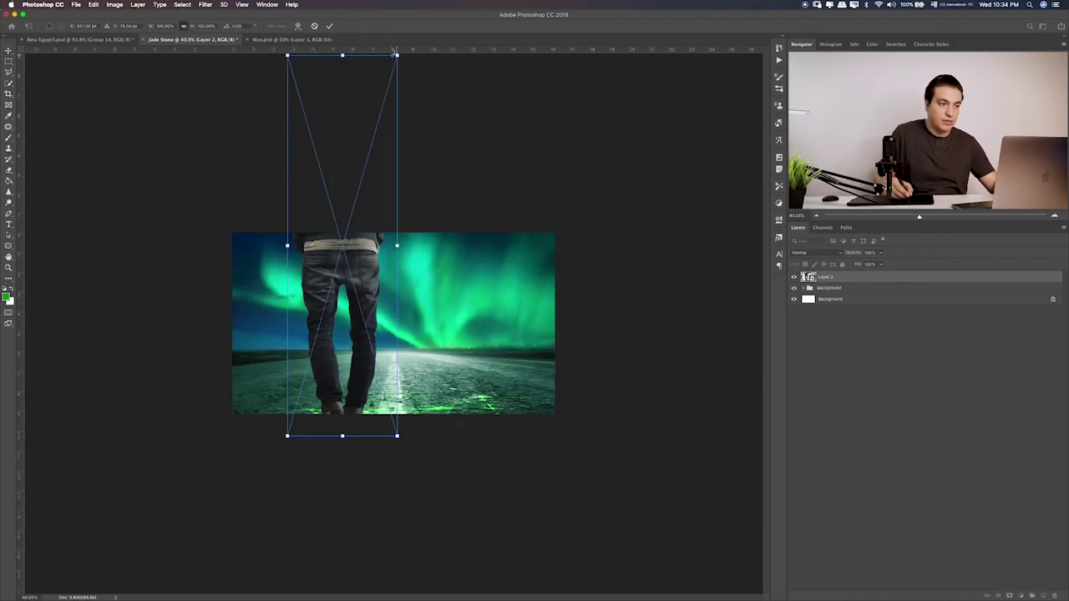
mouse_move(397, 55)
mouse_down()
mouse_move(417, 236)
mouse_move(391, 309)
mouse_up()
key(Return)
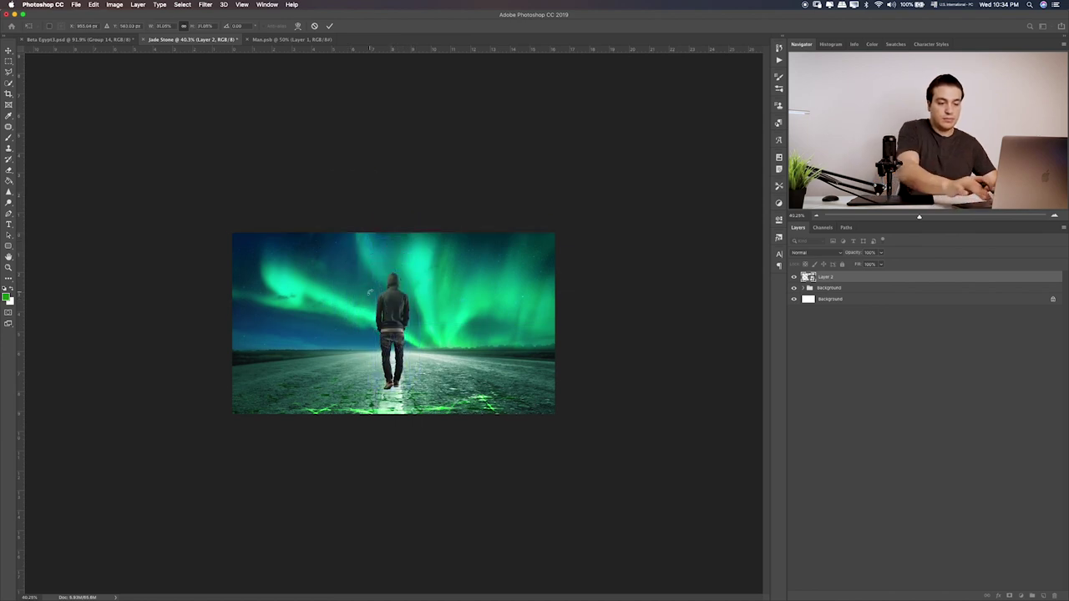
key(ctrl+plus)
key(ctrl+0)
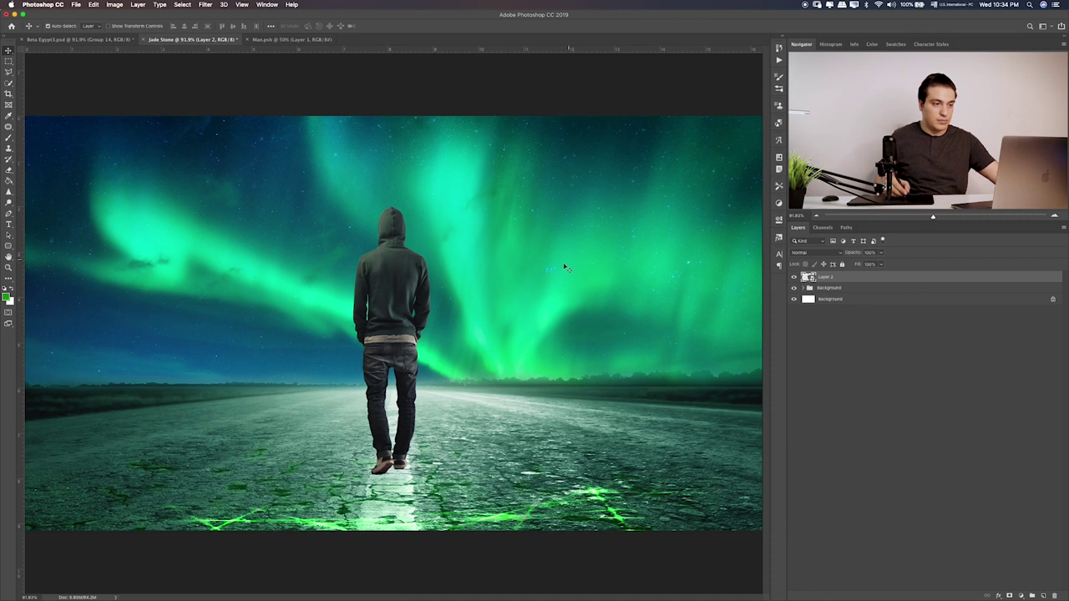
Shrink the man further with two more Free Transform passes
key(ctrl+t)
drag(430, 204, 423, 228)
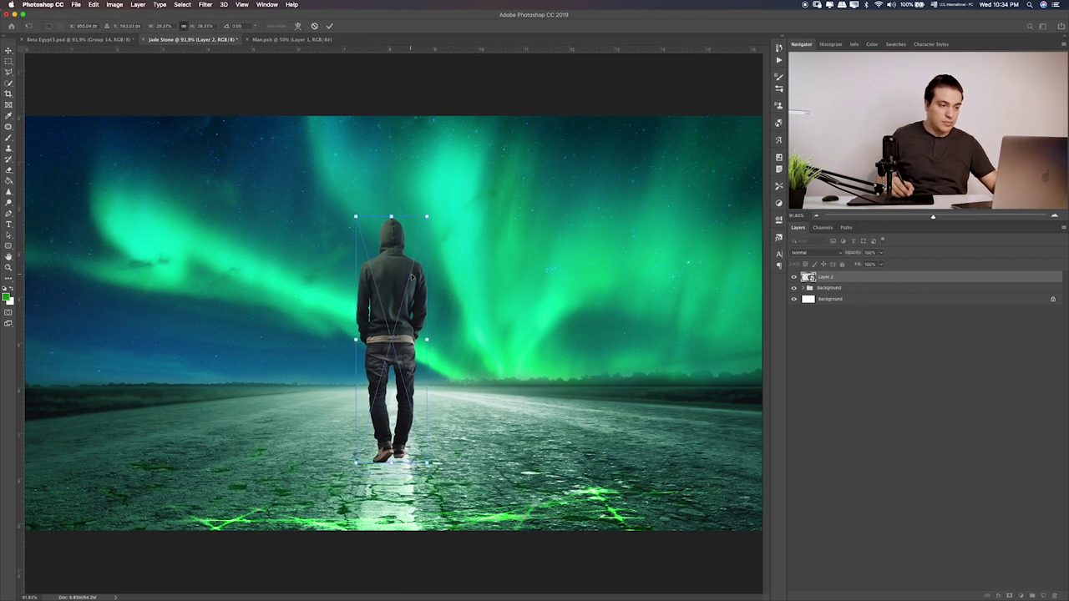
drag(407, 289, 409, 271)
key(Return)
key(ctrl+t)
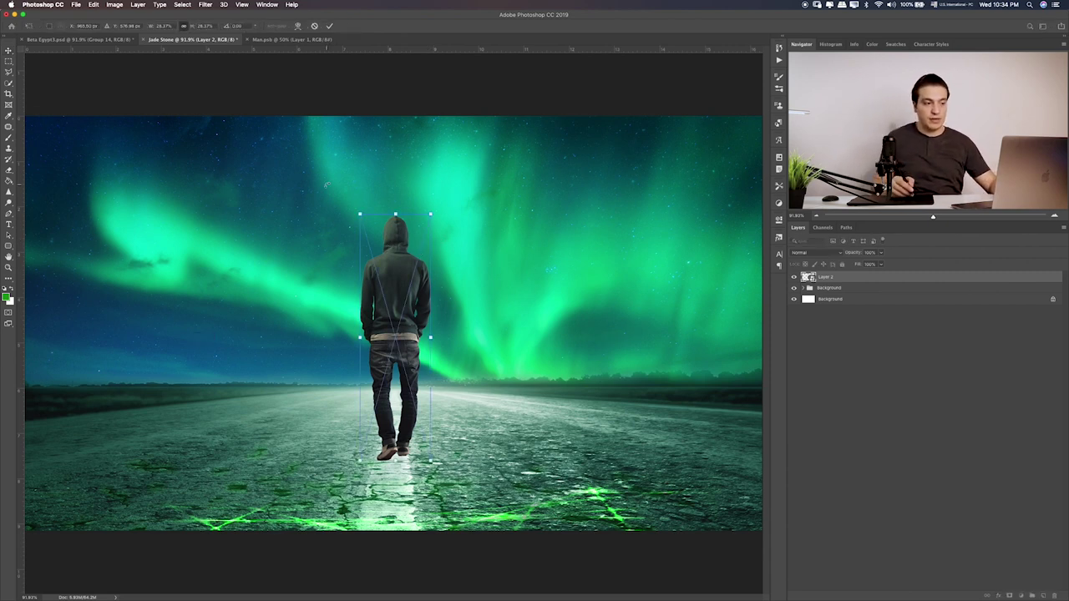
drag(431, 215, 427, 227)
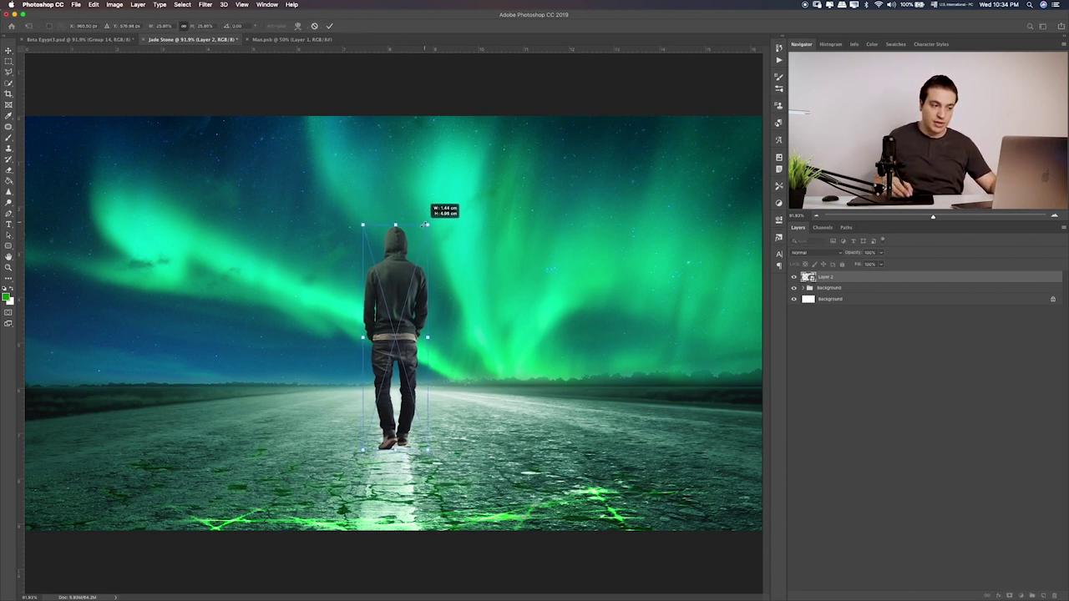
key(Return)
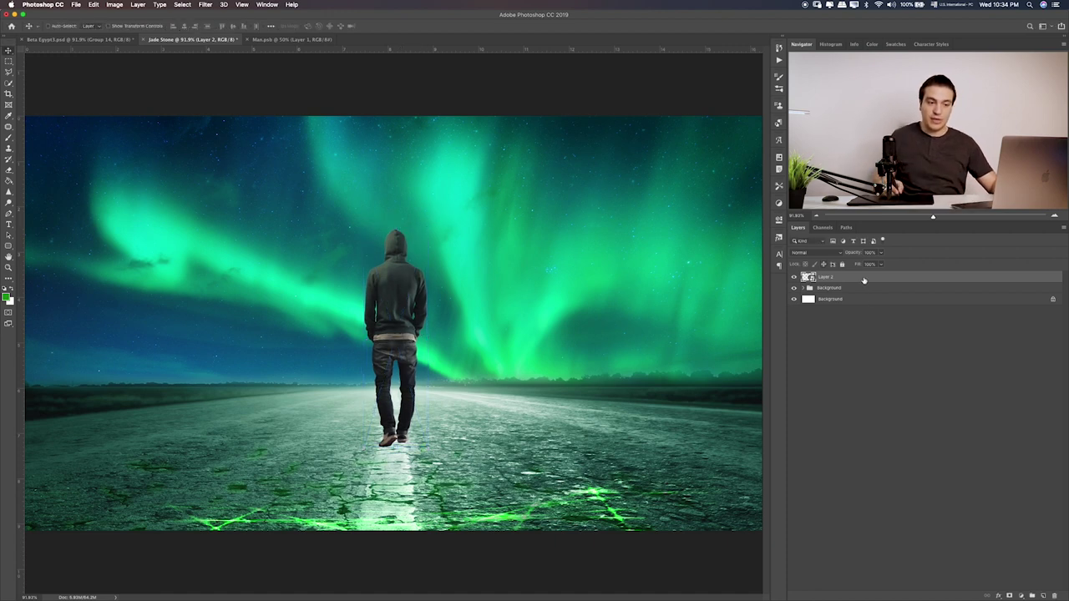
Centre the man horizontally against Background, shrink slightly and nudge him down onto the road
ctrl+click(846, 301)
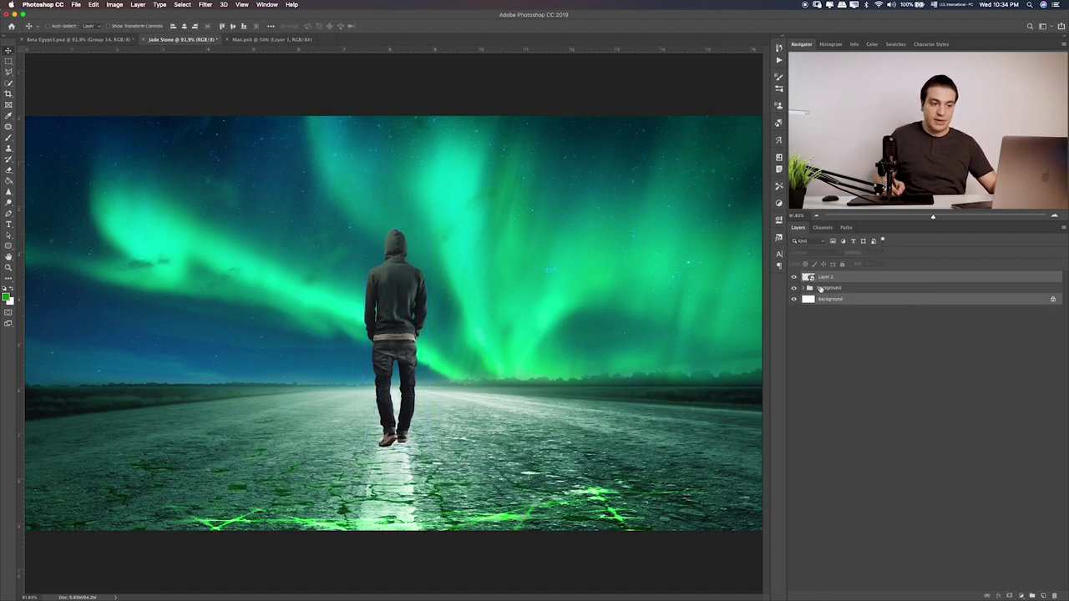
click(185, 26)
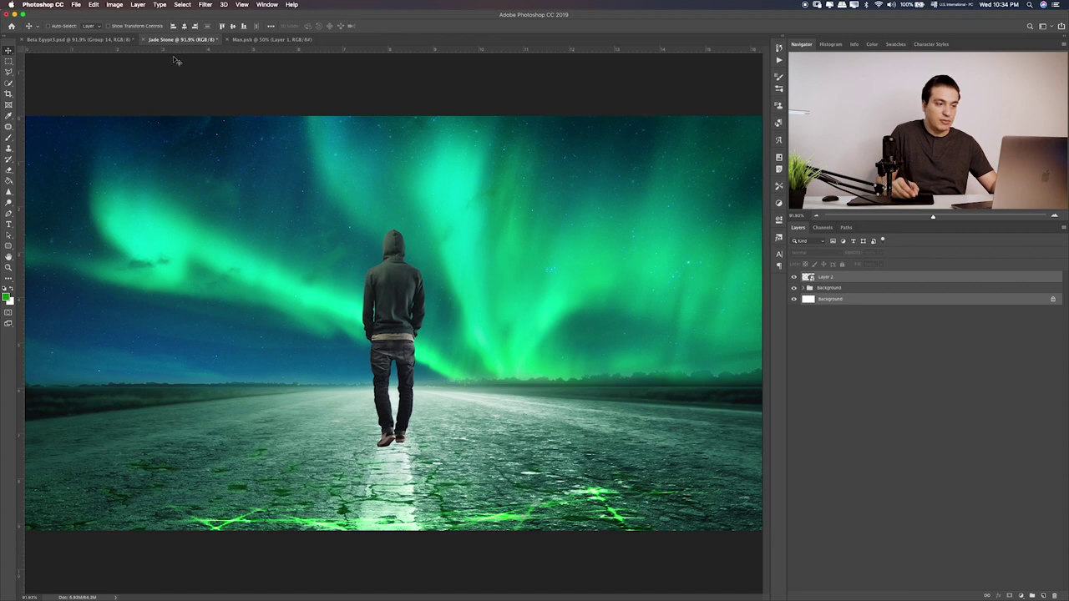
click(892, 281)
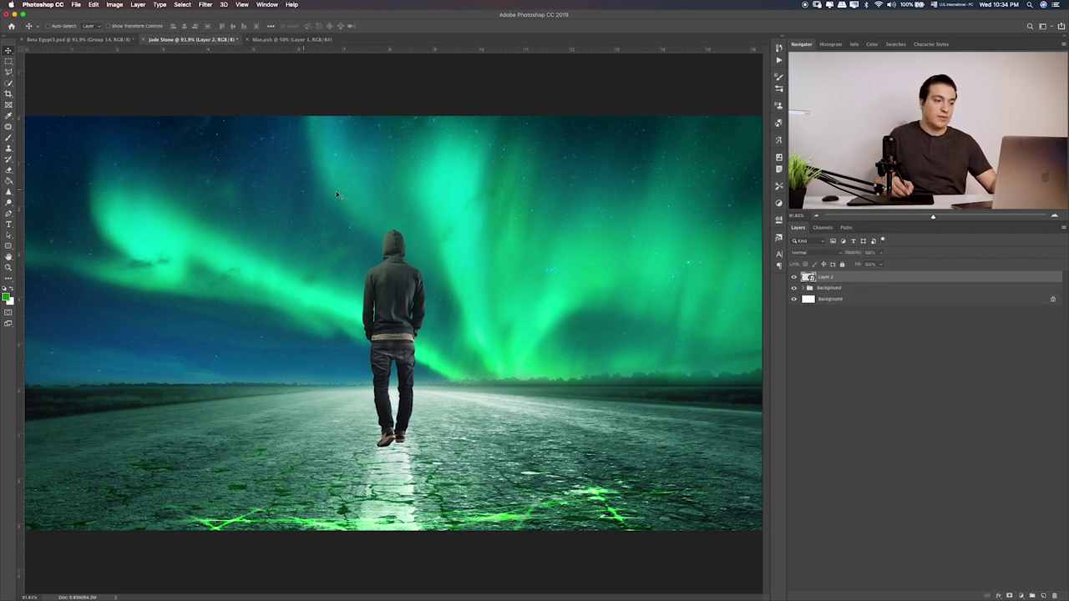
key(ctrl+t)
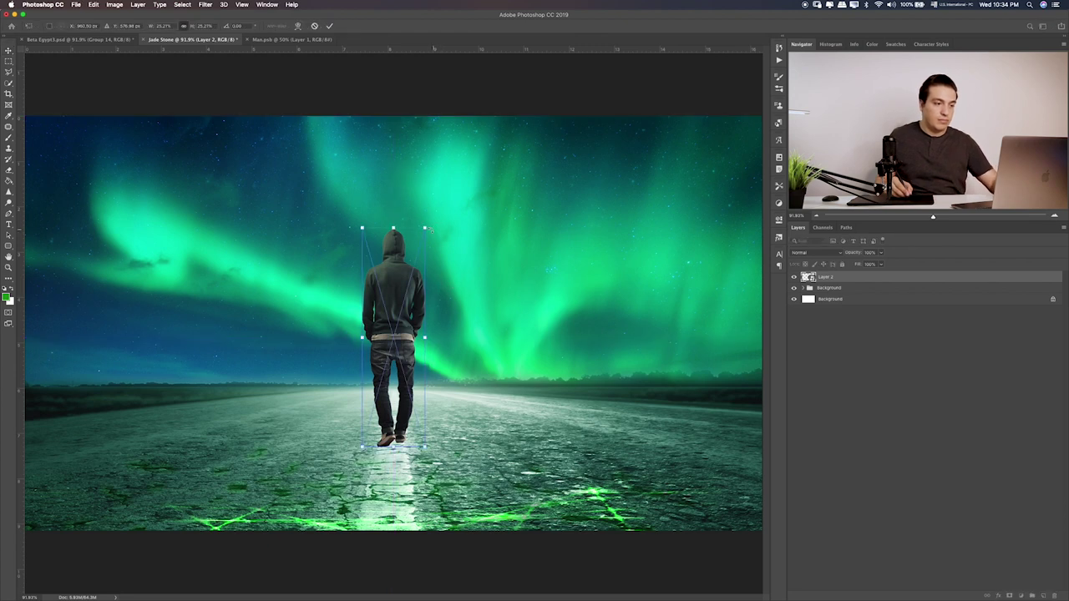
drag(425, 227, 420, 246)
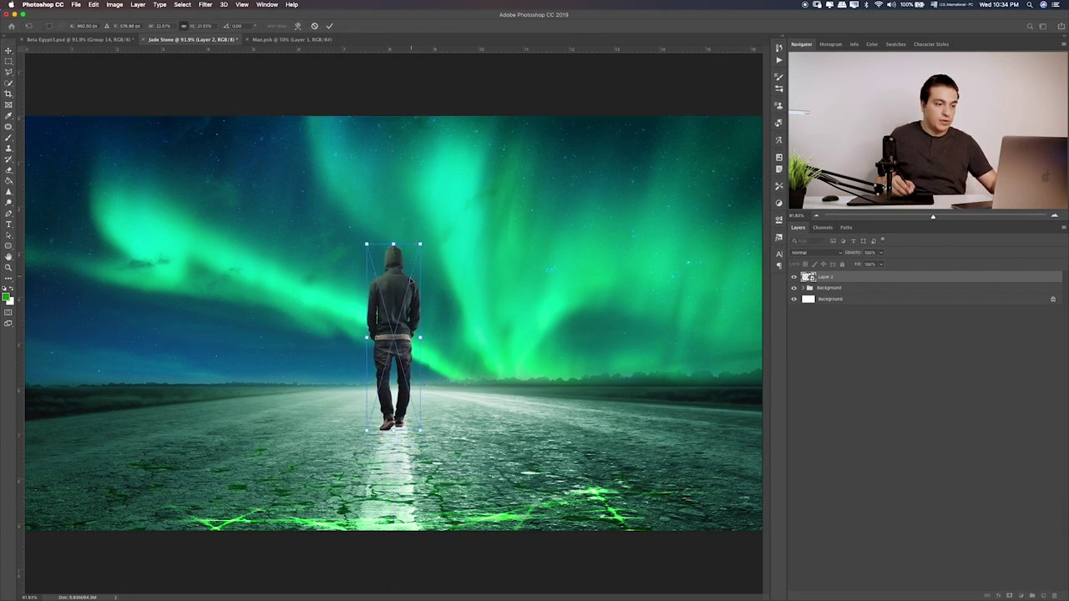
key(Return)
key(shift+Down)
key(shift+Down)
key(shift+Down)
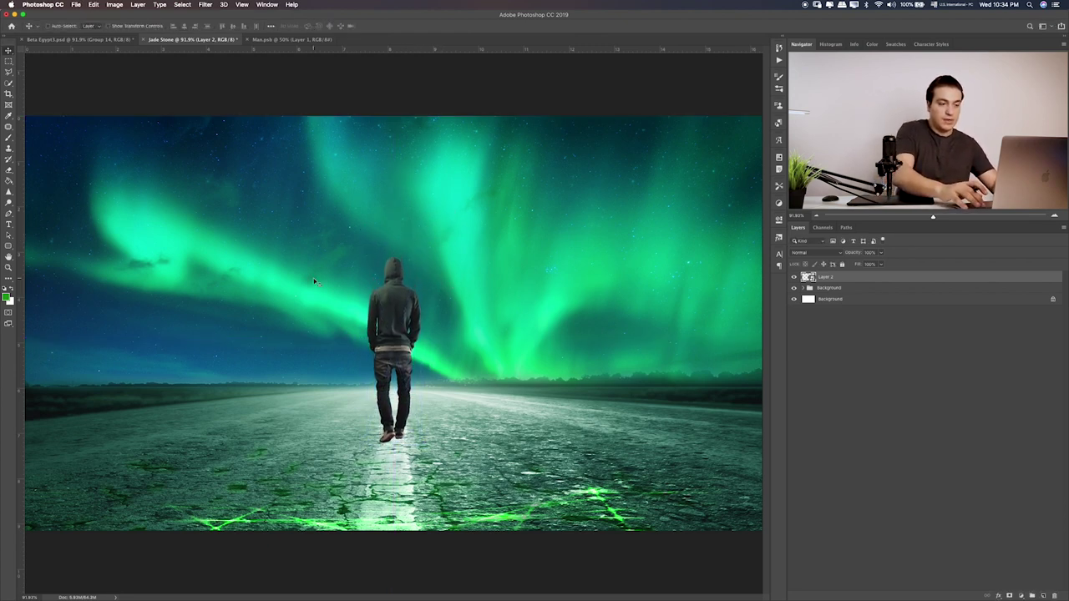
key(ctrl+1)
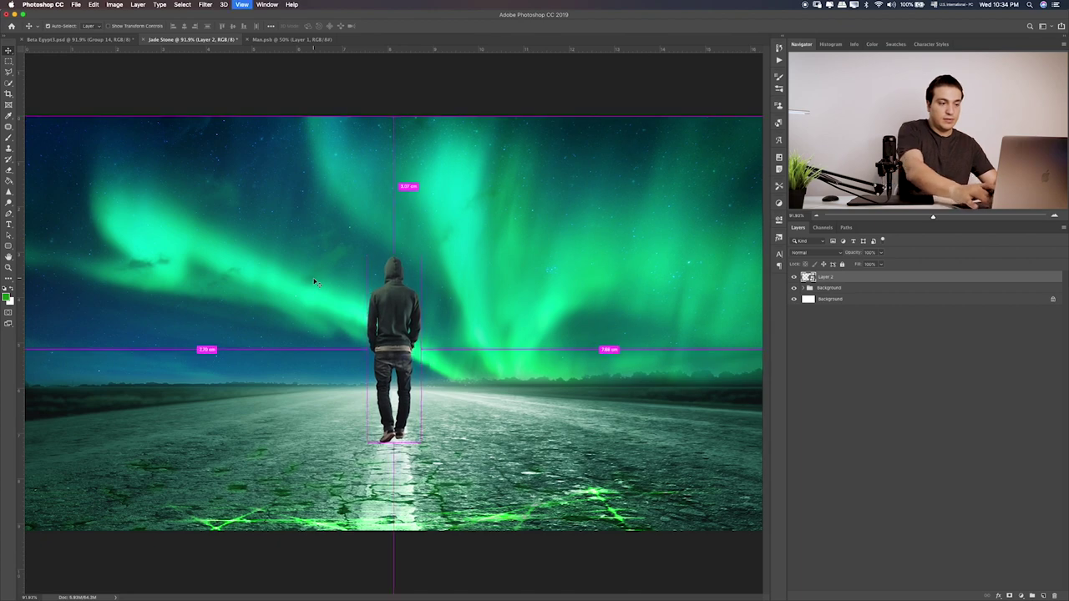
drag(459, 346, 461, 298)
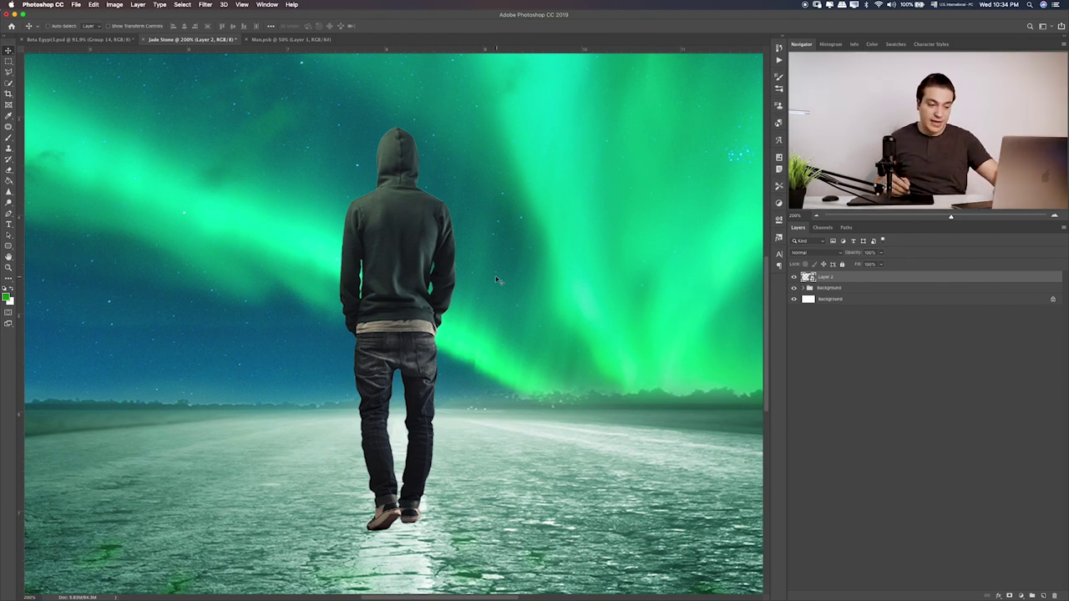
key(ctrl+0)
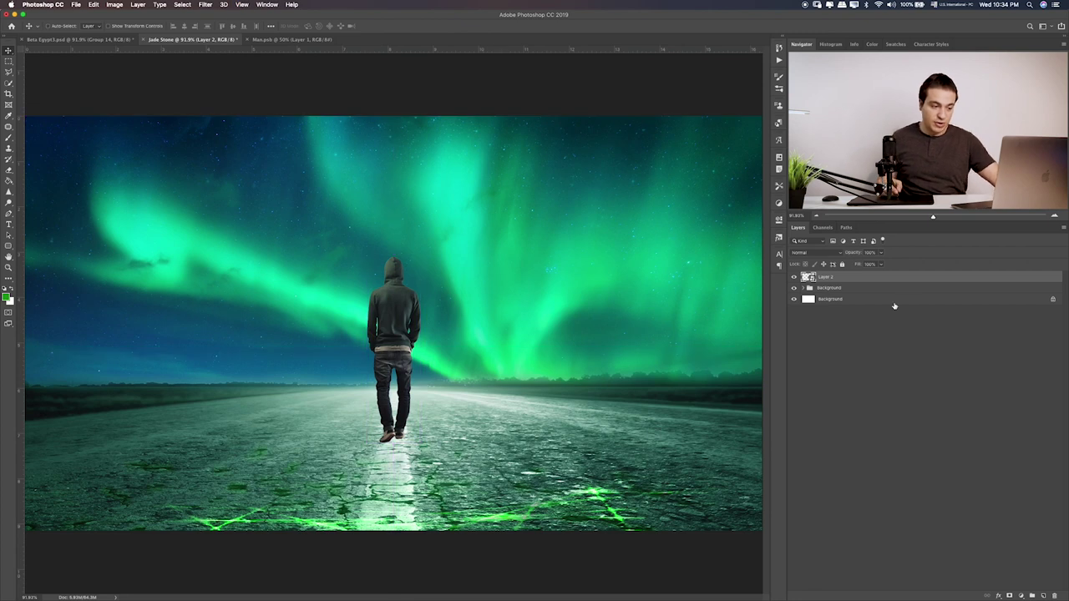
key(ctrl+u)
Apply a Hue/Saturation smart filter at Hue −38 to the man and toggle it to compare
mouse_move(515, 211)
mouse_down()
mouse_move(500, 215)
mouse_move(524, 235)
mouse_move(517, 255)
mouse_move(532, 235)
mouse_move(487, 216)
mouse_move(497, 215)
mouse_up()
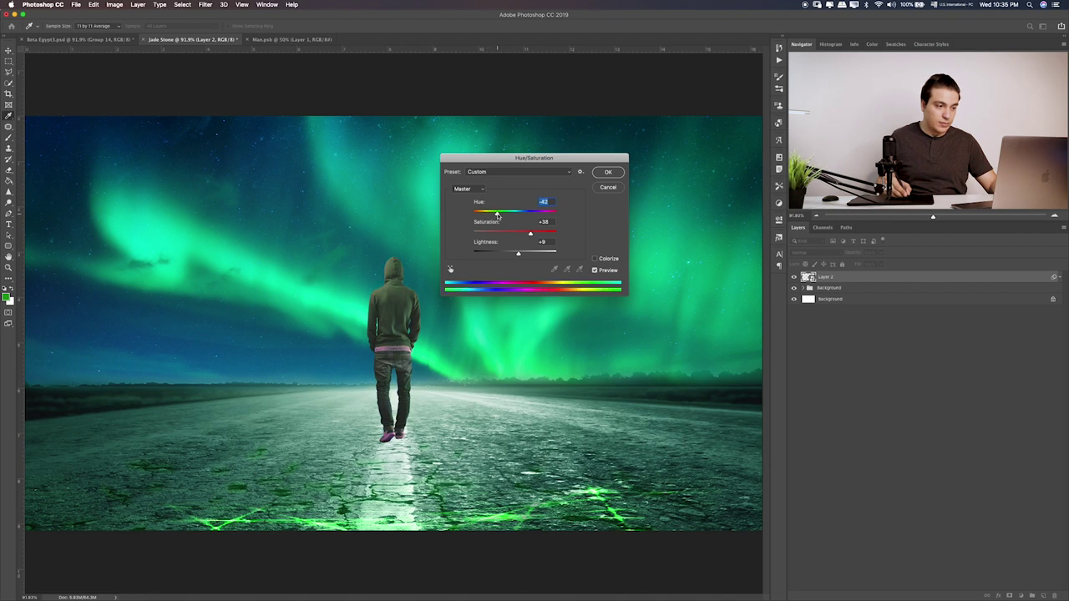
click(608, 173)
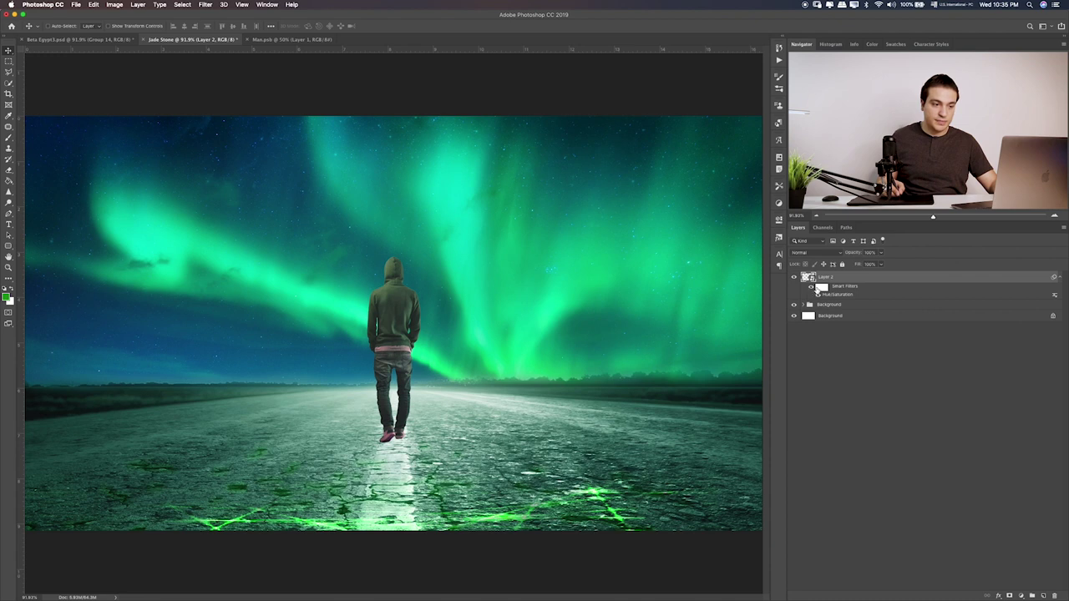
click(812, 288)
click(812, 287)
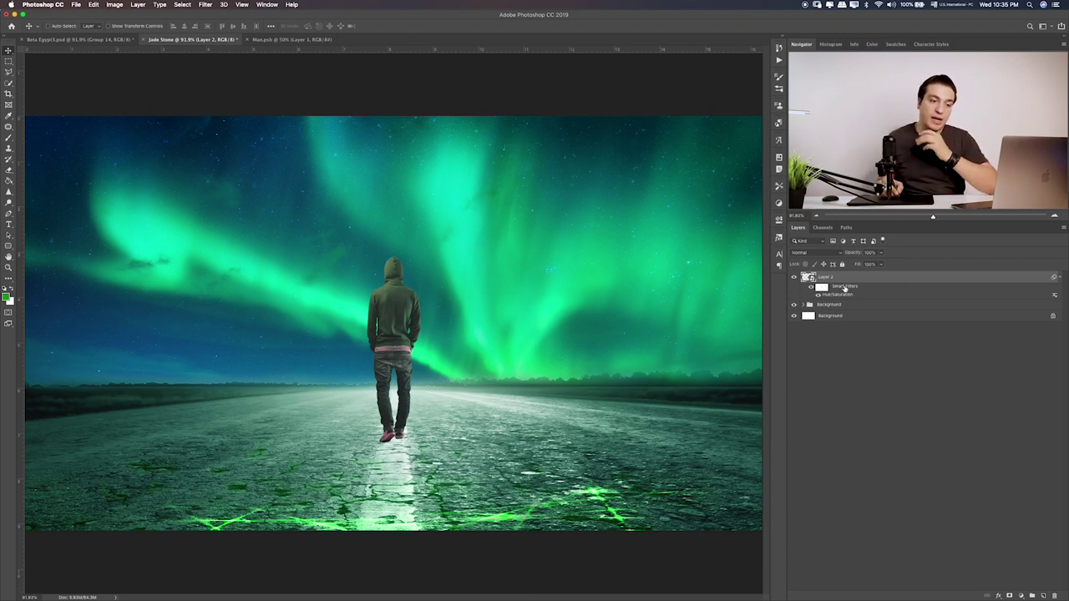
Add Layer 3 beneath Layer 2 and group both layers together
click(1029, 596)
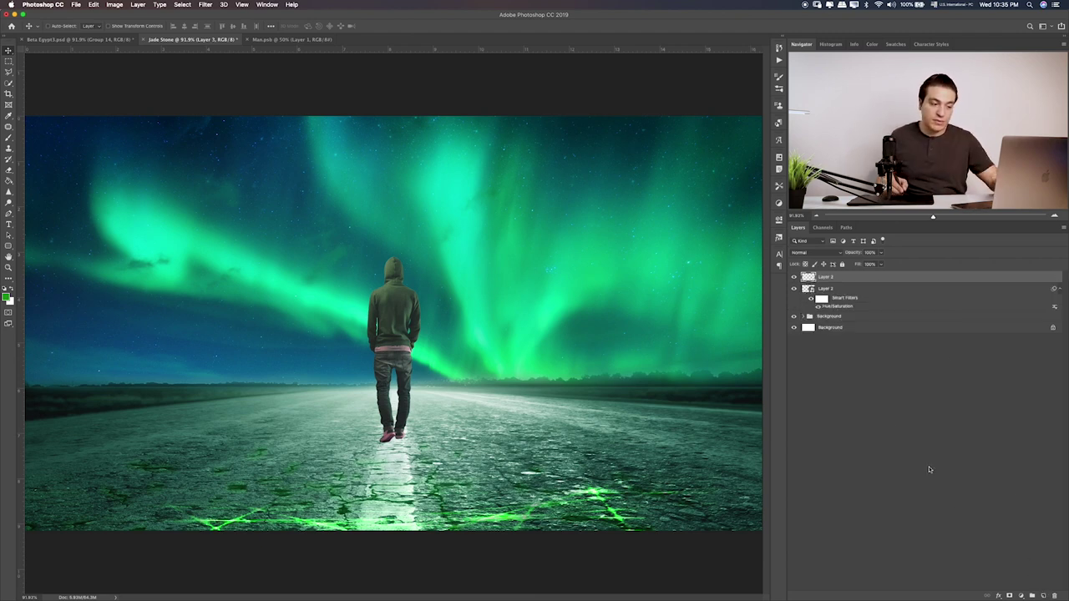
key(ctrl+bracketleft)
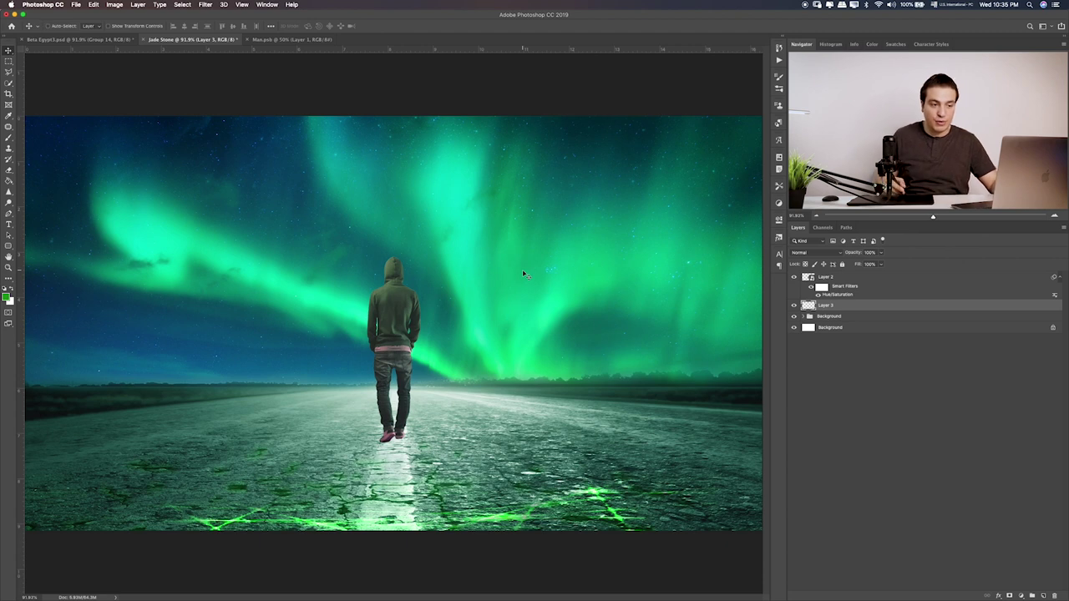
shift+click(868, 281)
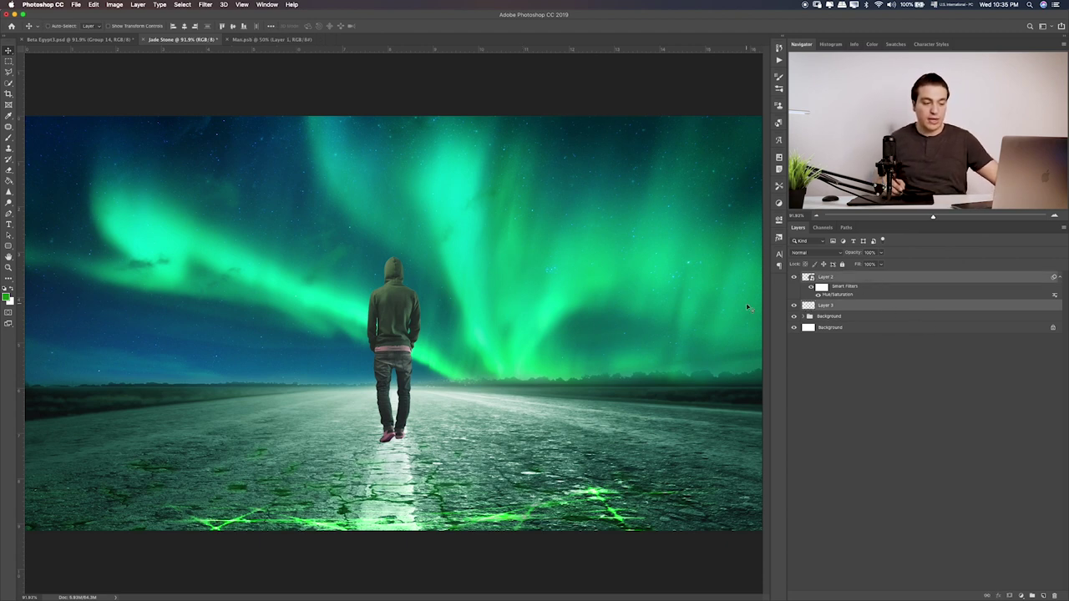
key(ctrl+g)
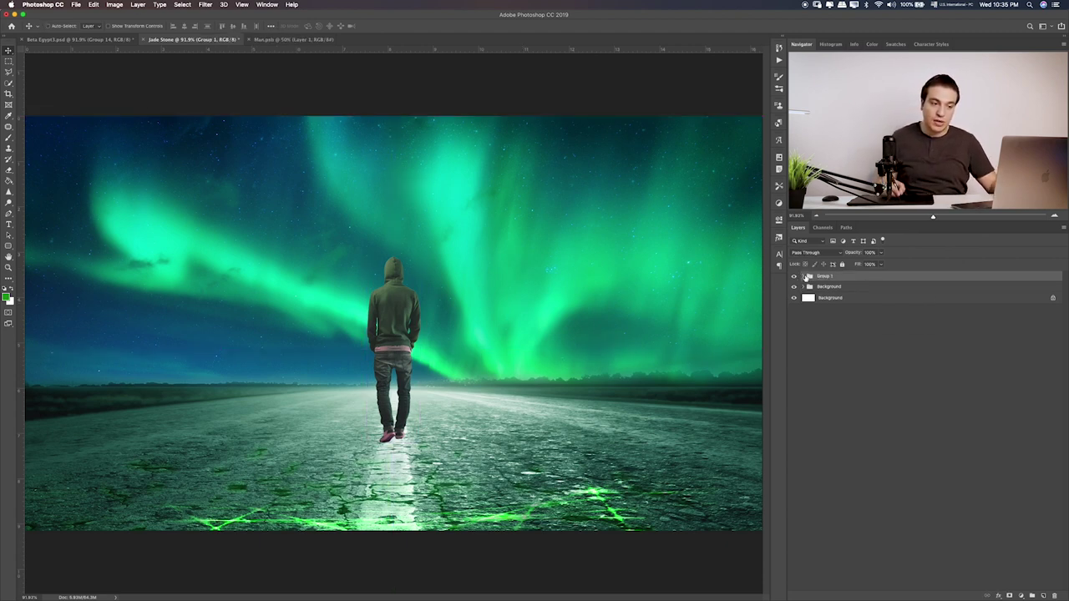
click(805, 277)
click(862, 316)
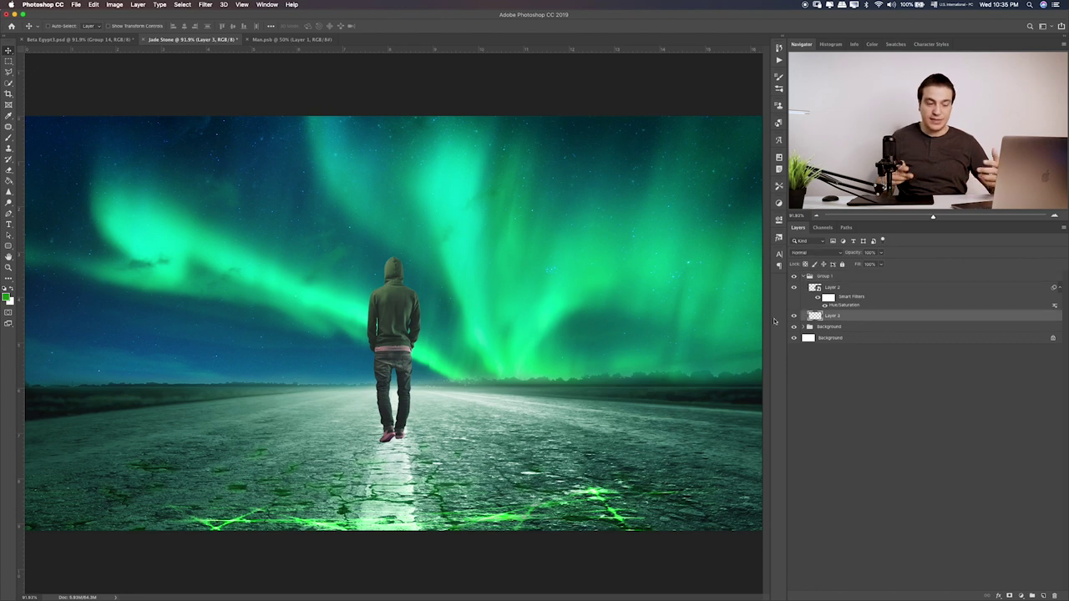
key(b)
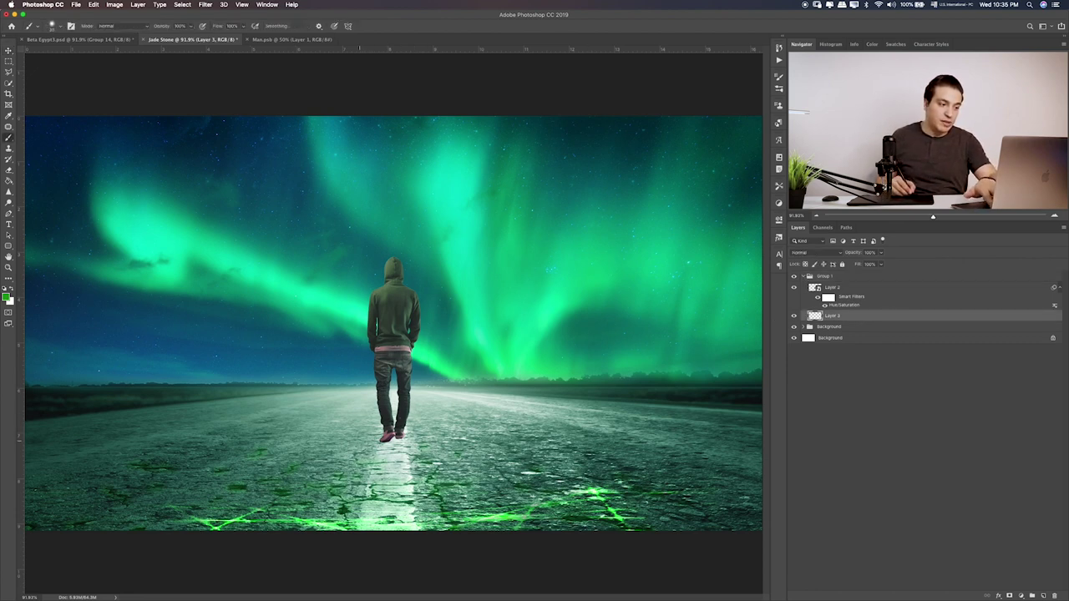
Paint a soft black blob under the man's feet and squash it into a flat shadow
click(6, 299)
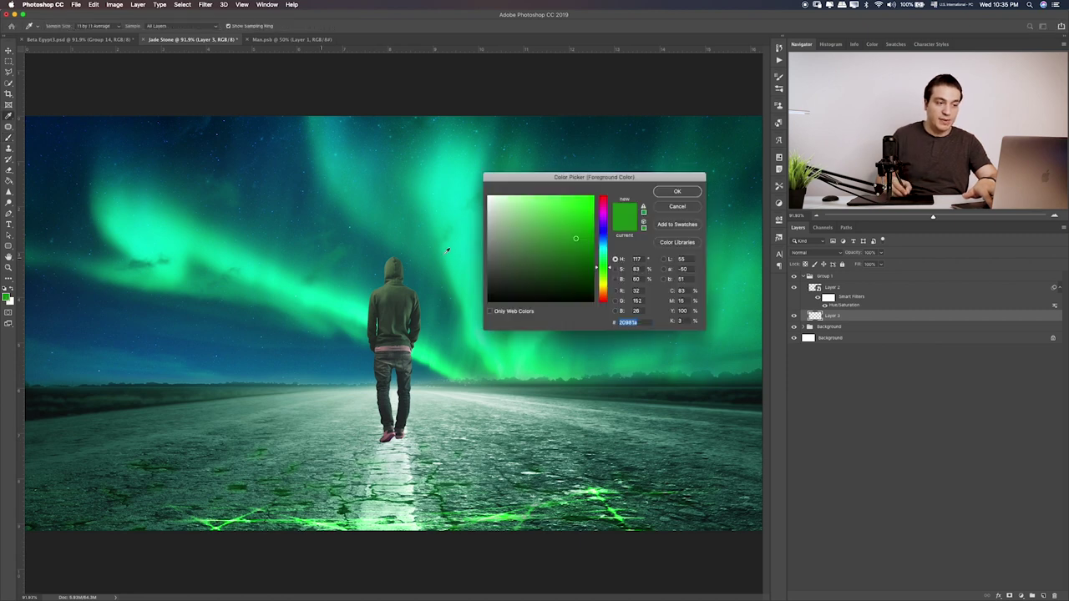
drag(525, 278, 488, 301)
click(675, 193)
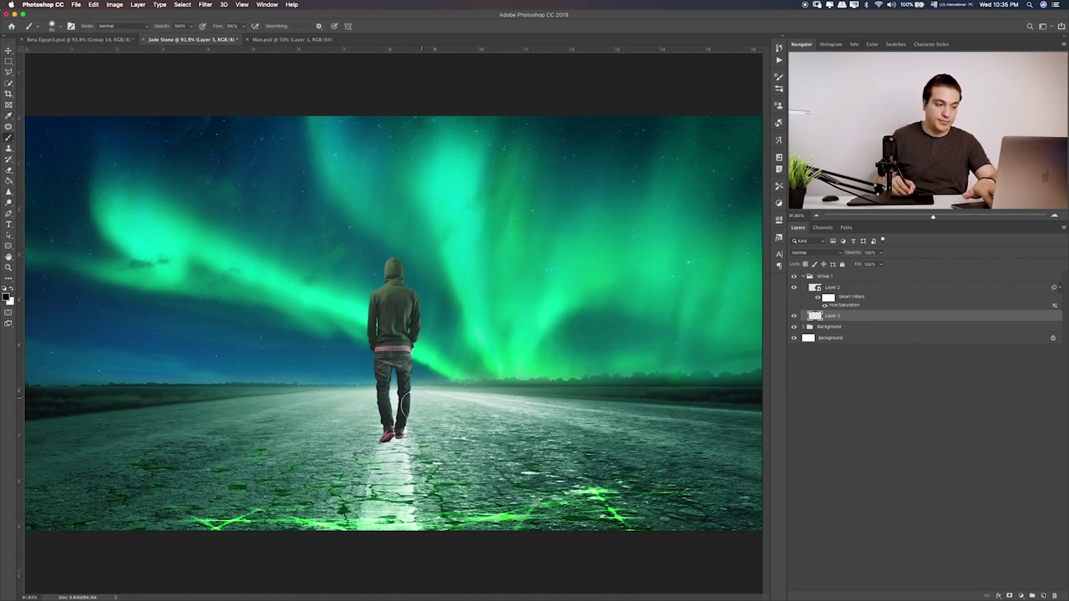
click(384, 438)
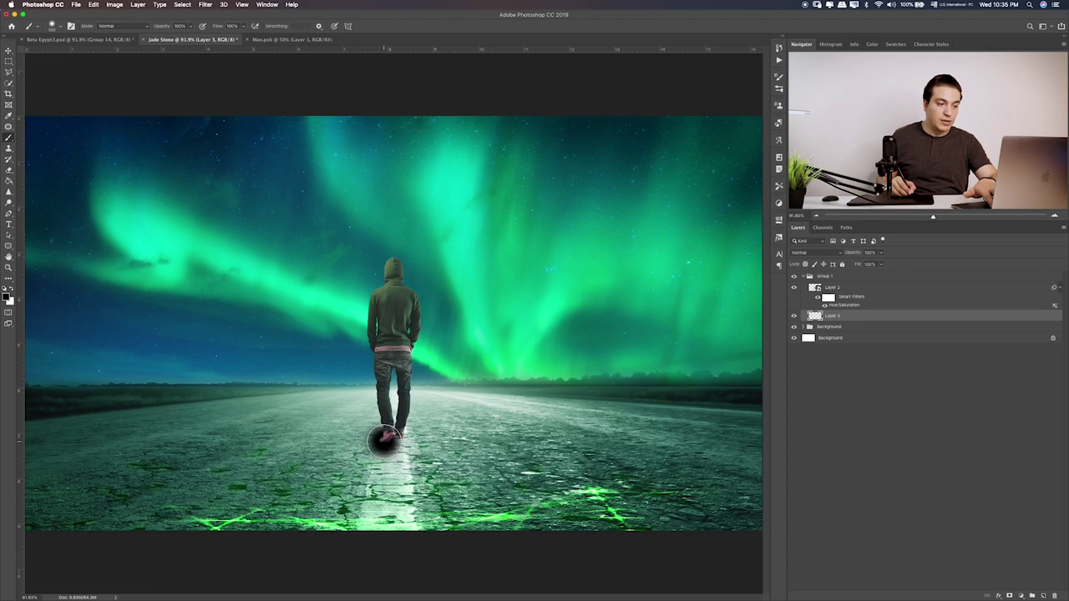
key(ctrl+t)
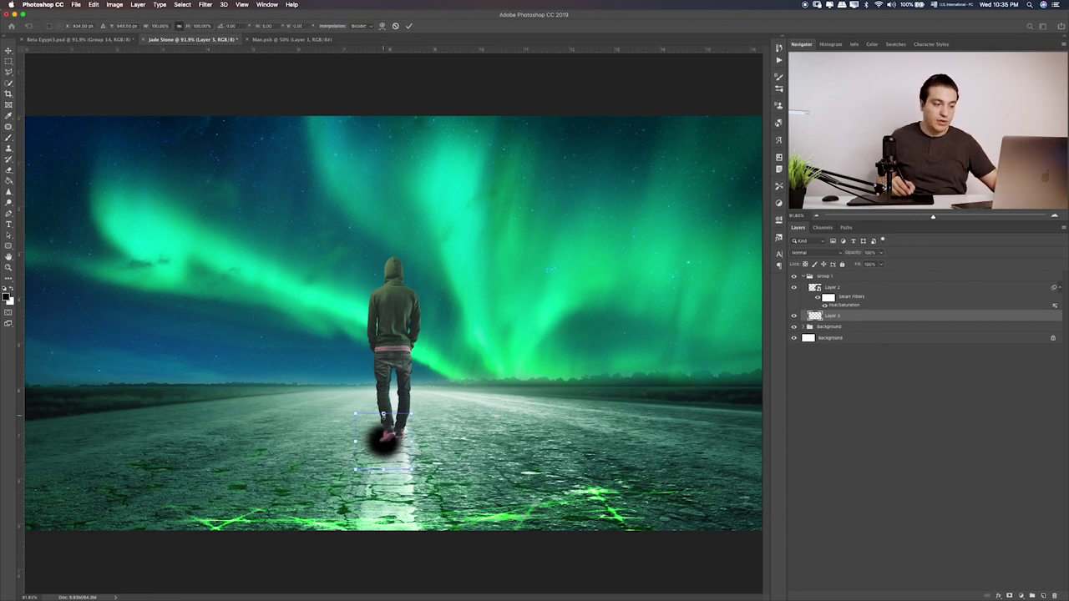
drag(383, 414, 384, 456)
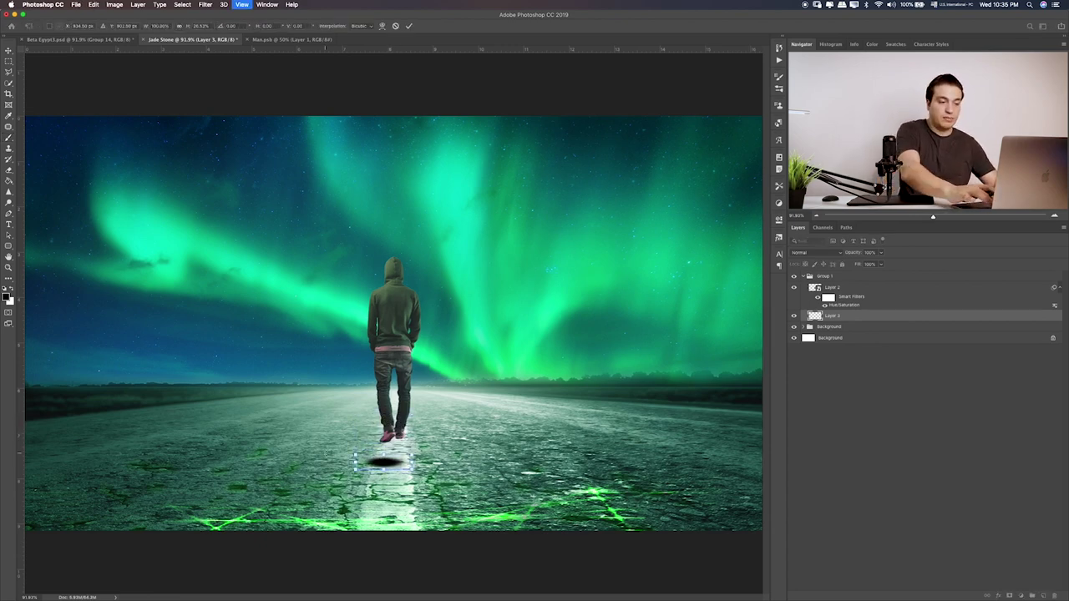
key(ctrl+plus)
key(ctrl+plus)
key(ctrl+plus)
key(ctrl+plus)
Move the black shadow up under the man's shoes, flatten and narrow it, and commit
scroll(390, 323, down, 5)
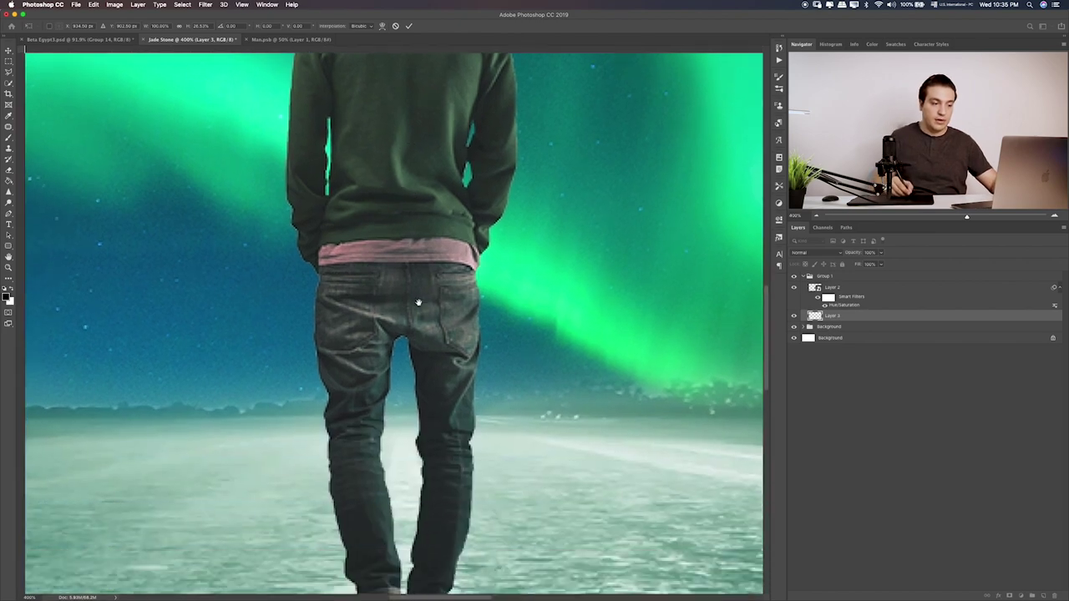
scroll(417, 303, down, 3)
scroll(498, 291, down, 6)
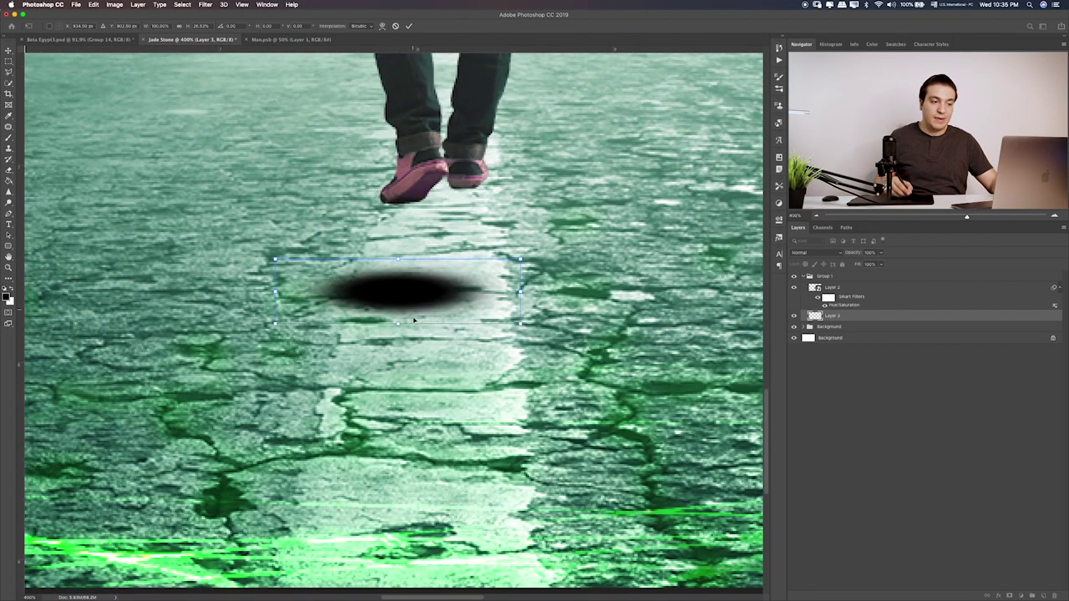
drag(413, 320, 473, 208)
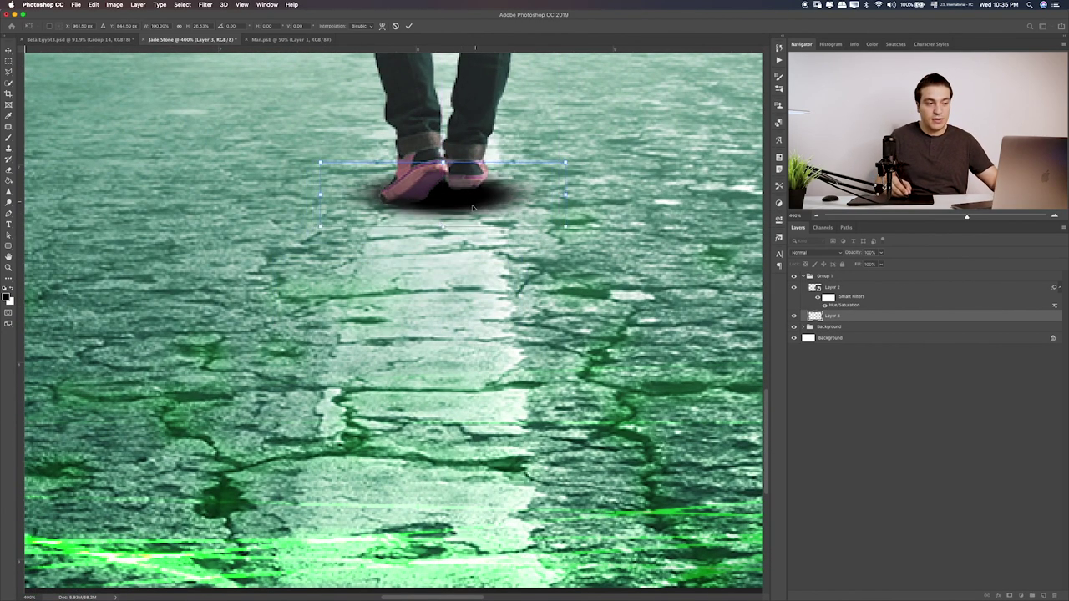
drag(444, 162, 444, 177)
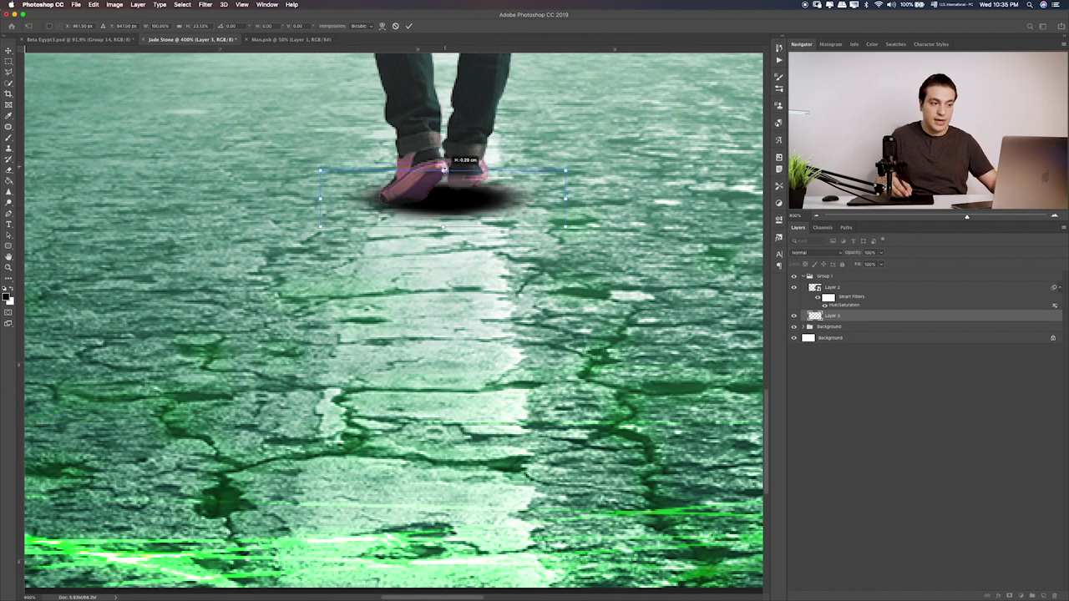
right_click(564, 190)
click(543, 195)
mouse_move(566, 165)
mouse_down()
mouse_move(517, 201)
mouse_move(485, 207)
mouse_up()
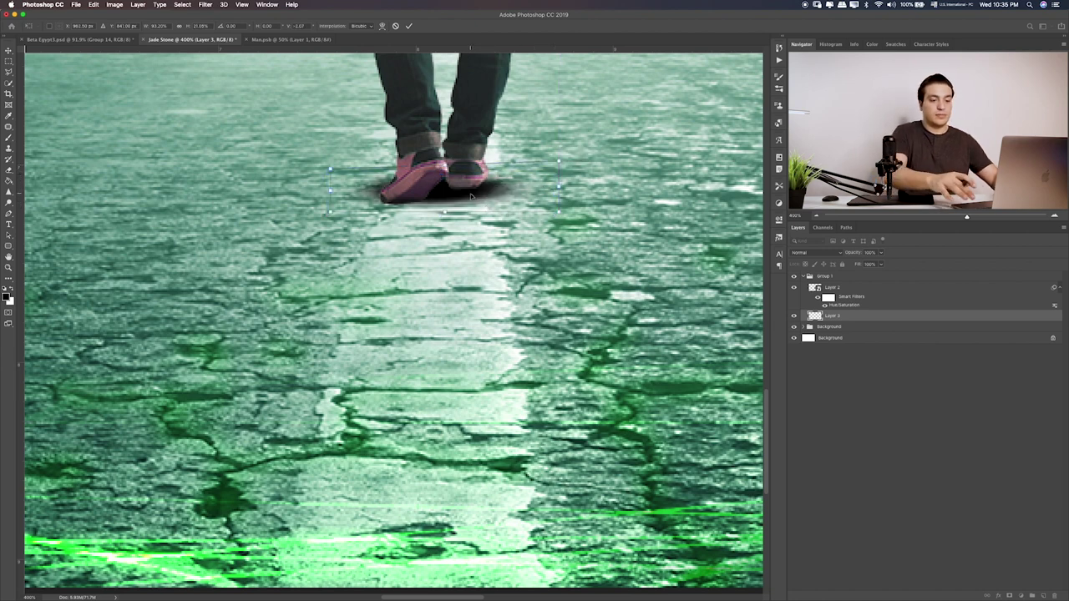
key(Return)
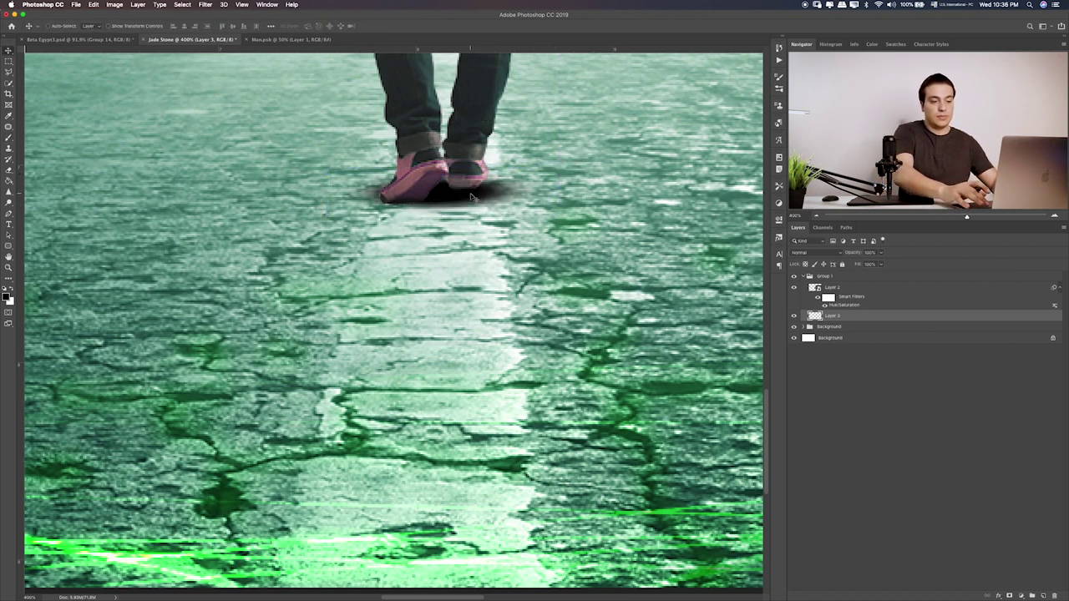
Preview several blend modes on the shadow layer, then set it back to Normal
key(shift+alt+m)
key(shift+plus)
key(shift+plus)
key(shift+plus)
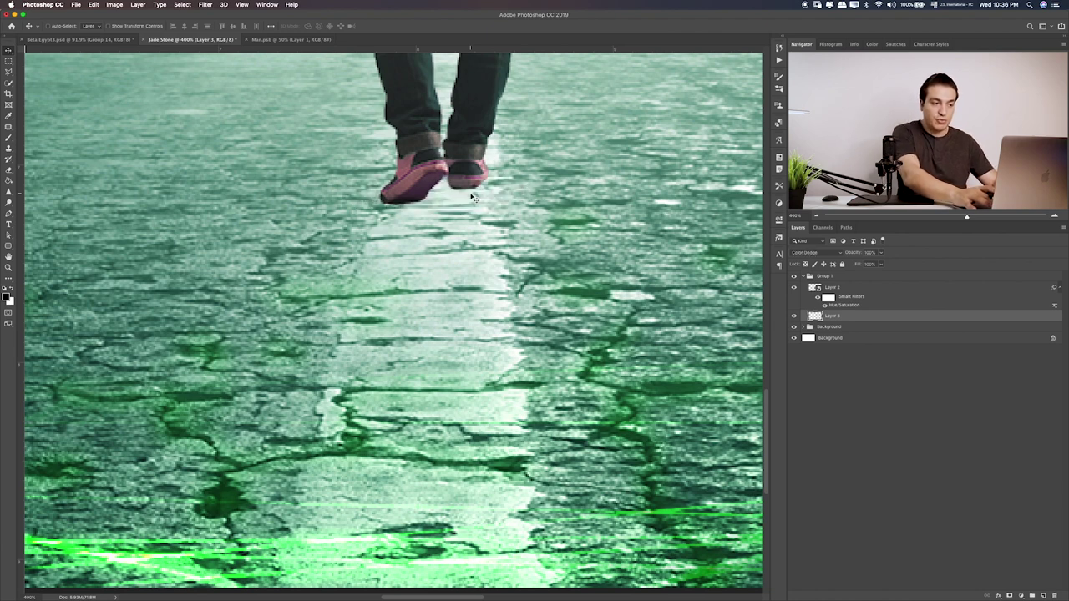
key(shift+plus)
key(shift+plus)
key(shift+plus)
key(shift+plus)
key(shift+plus)
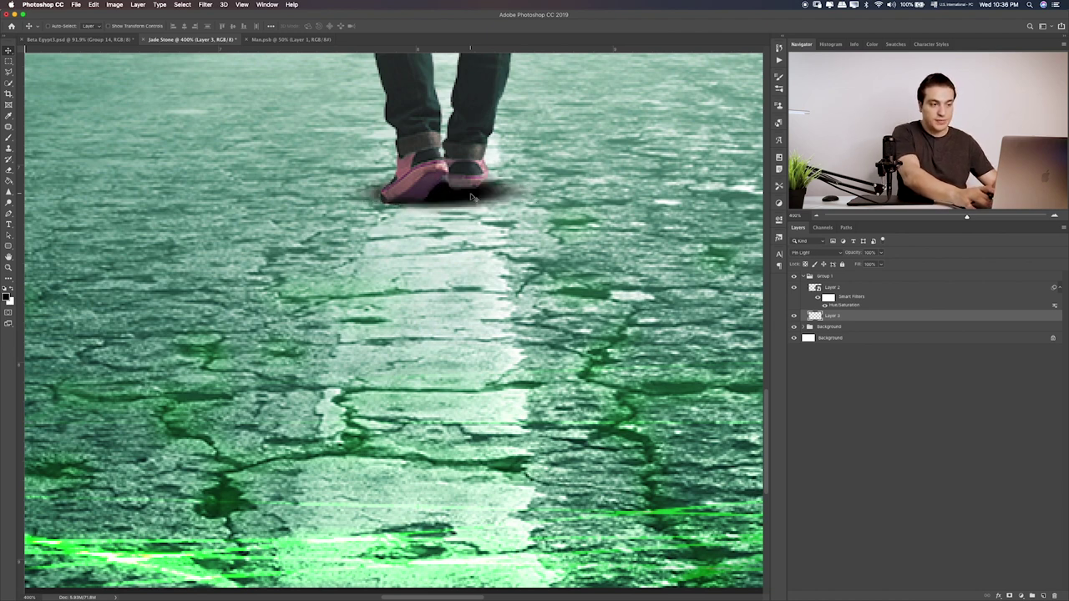
key(shift+plus)
key(shift+plus)
key(shift+plus)
key(shift+plus)
key(shift+plus)
key(shift+plus)
key(shift+plus)
key(shift+plus)
key(shift+plus)
key(shift+plus)
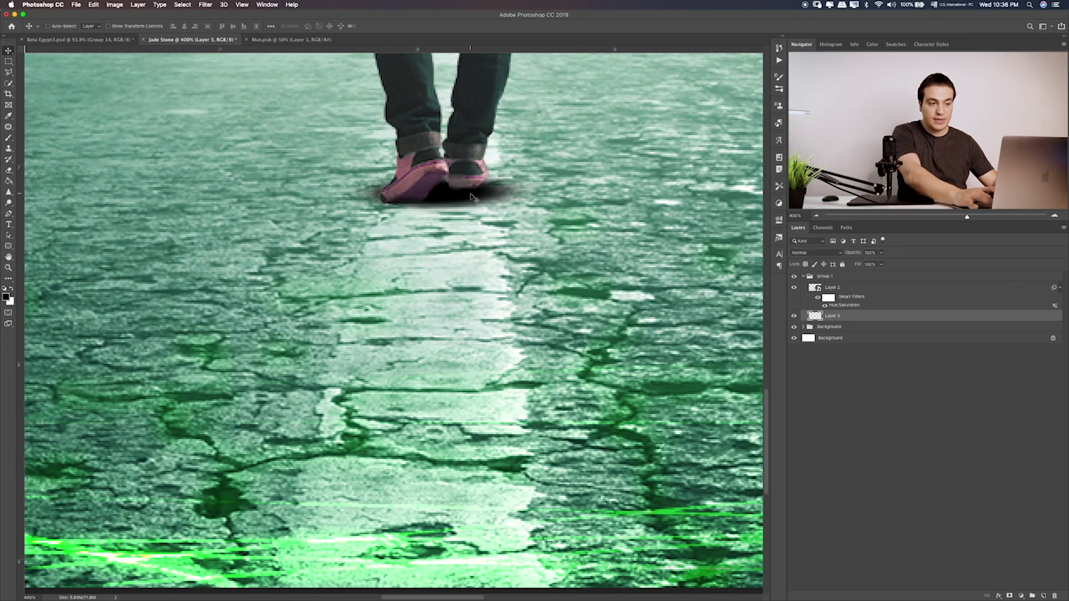
key(shift+minus)
key(shift+minus)
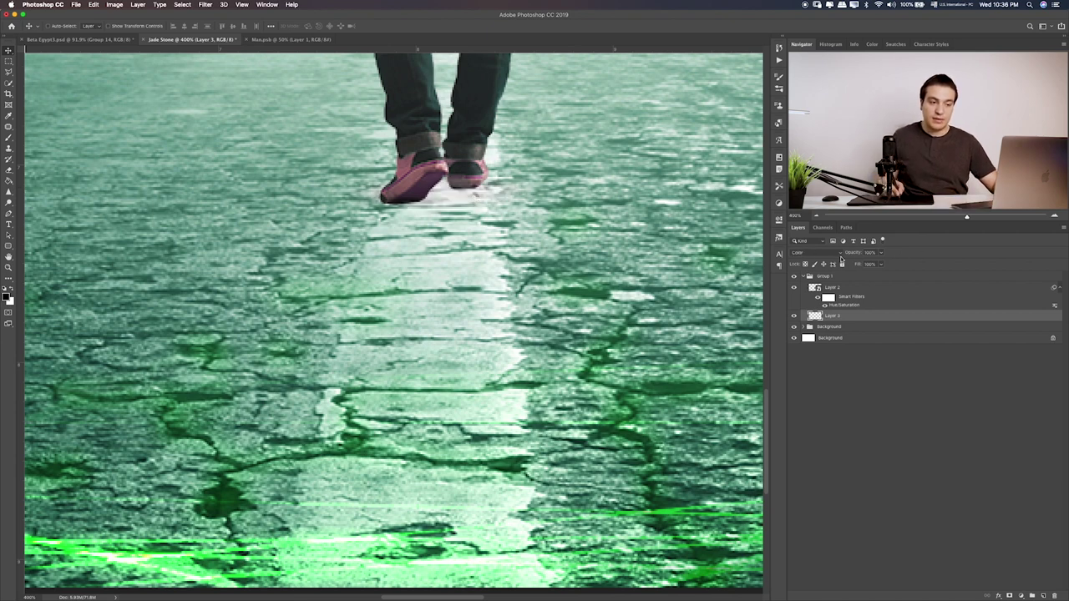
click(838, 253)
key(Return)
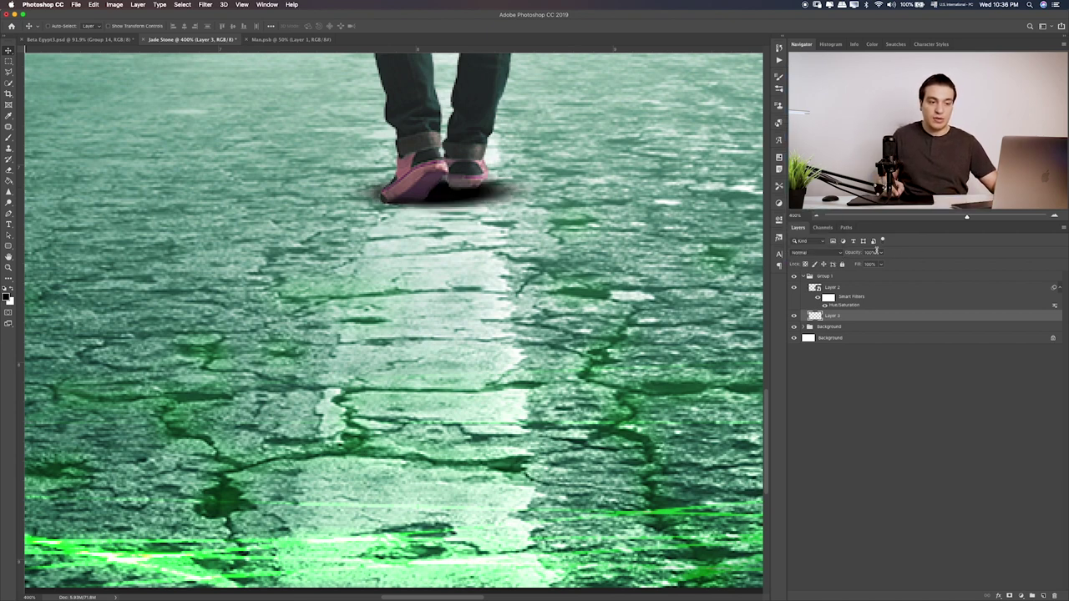
Lower the shadow's opacity and shrink it slightly, then hide the man to check it
click(881, 252)
click(863, 265)
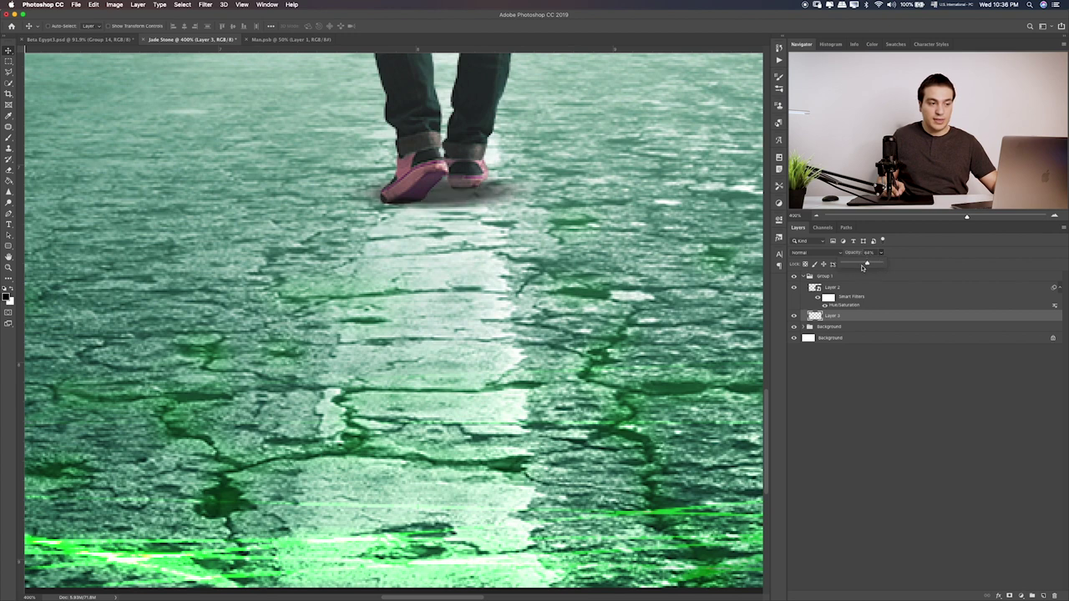
drag(869, 265, 865, 265)
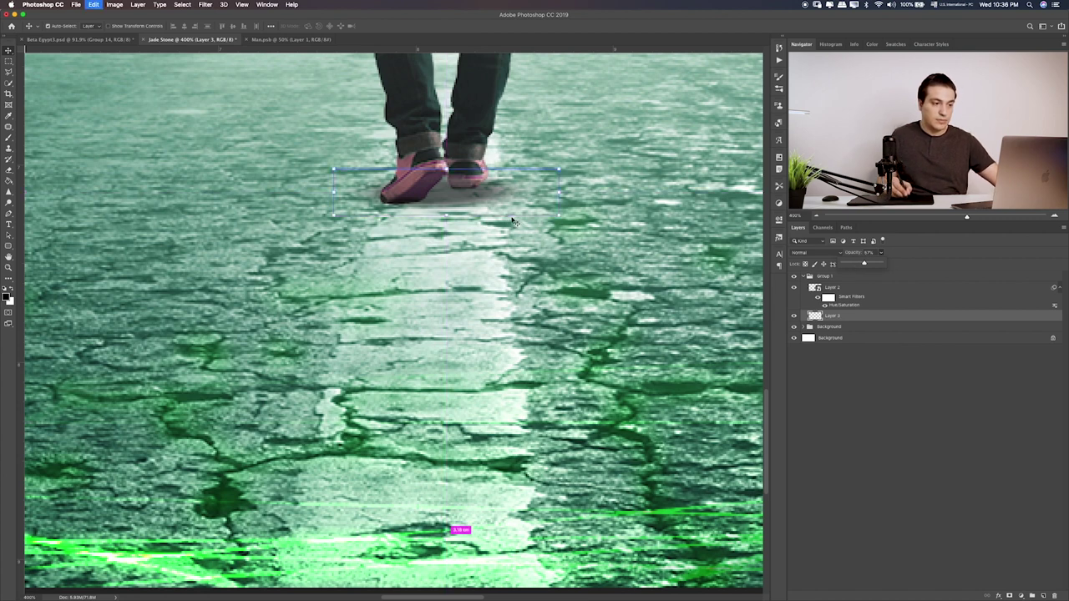
key(ctrl+t)
drag(562, 193, 556, 186)
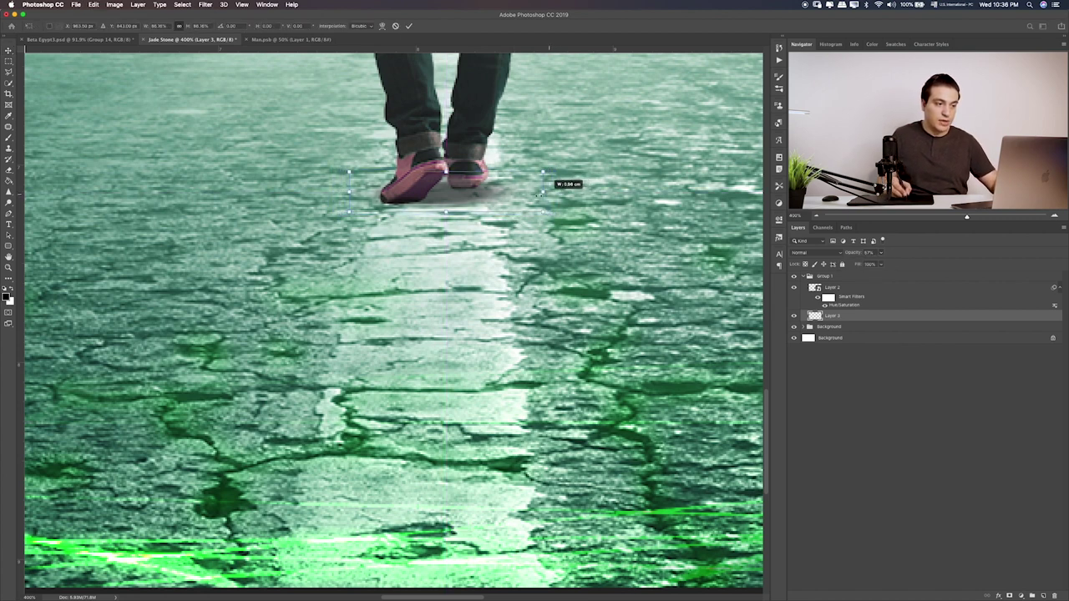
key(Return)
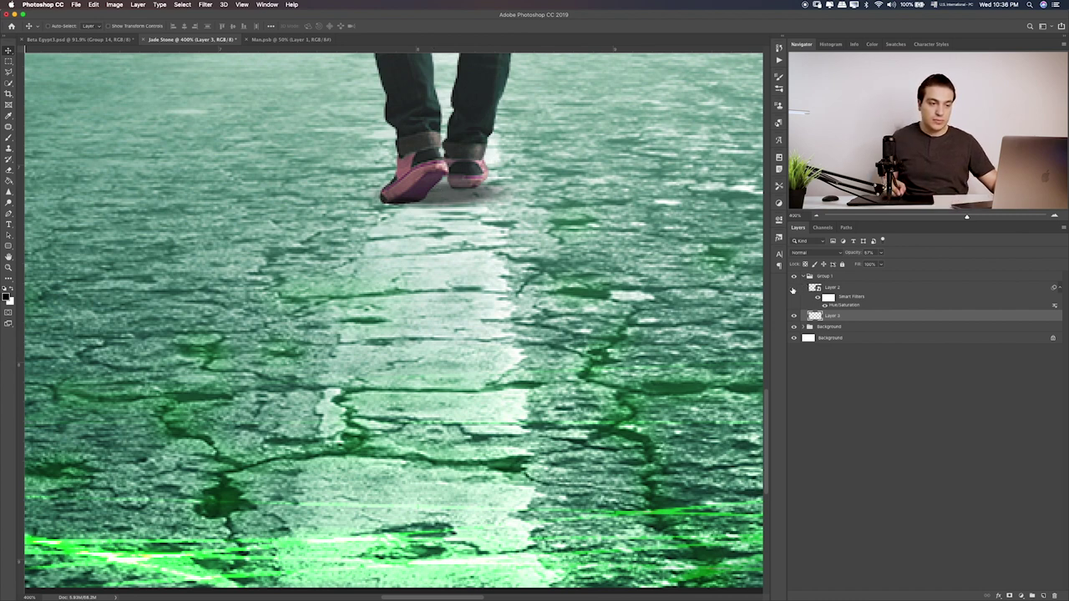
click(794, 289)
Change the Hue of the man's Hue/Saturation smart filter from -38 to -28
click(794, 289)
click(818, 297)
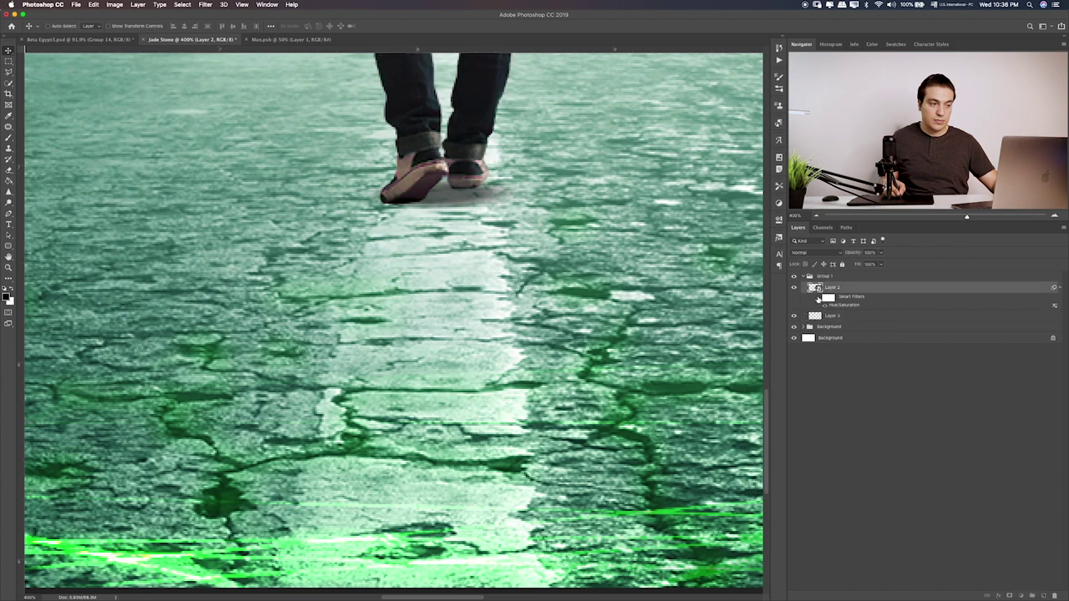
click(819, 298)
double_click(837, 306)
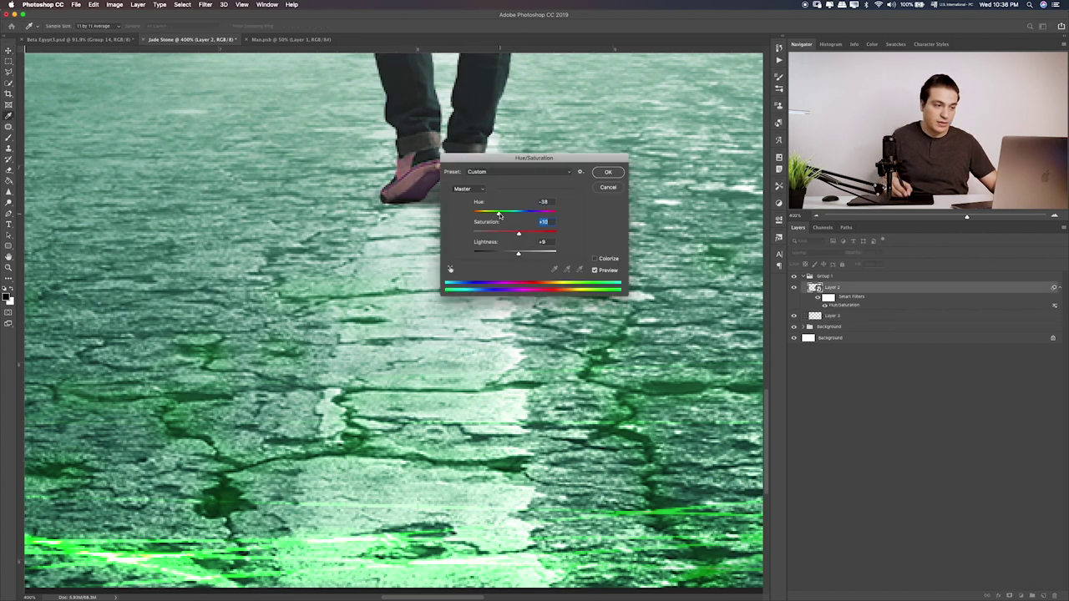
drag(499, 215, 505, 221)
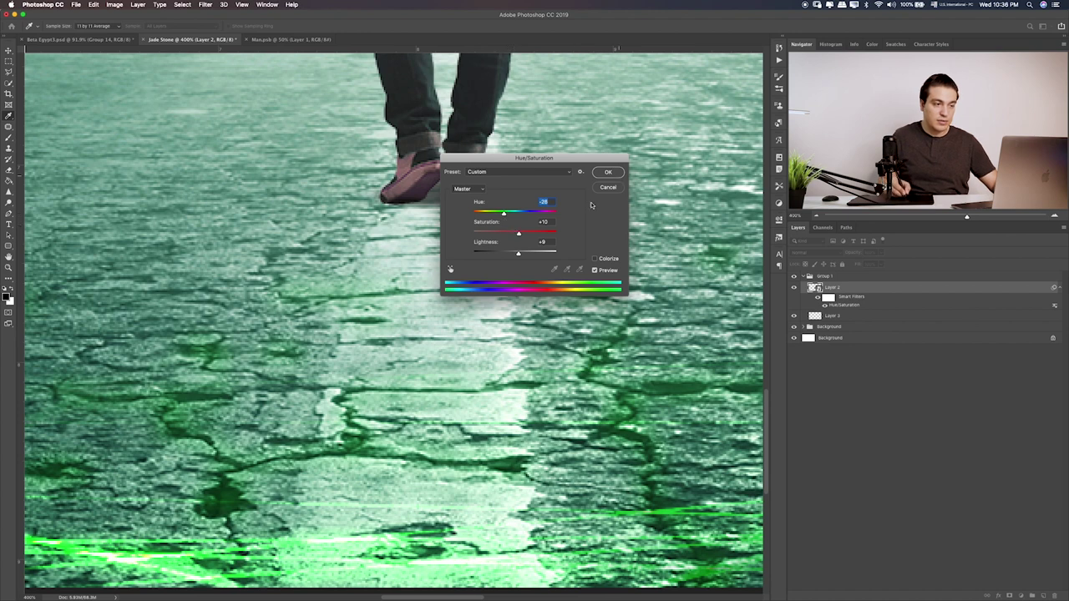
key(Return)
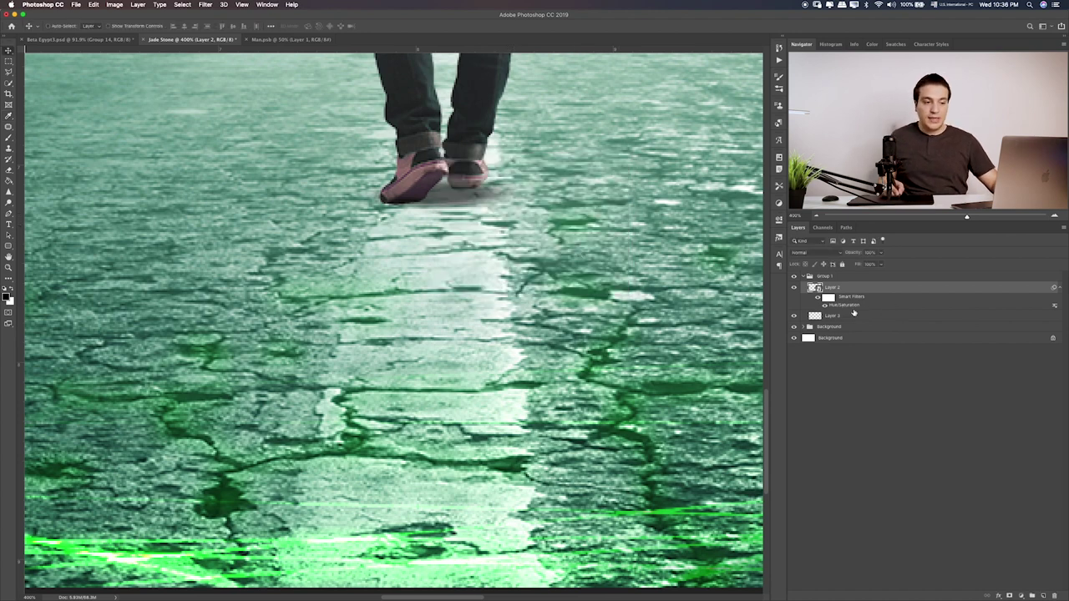
click(844, 316)
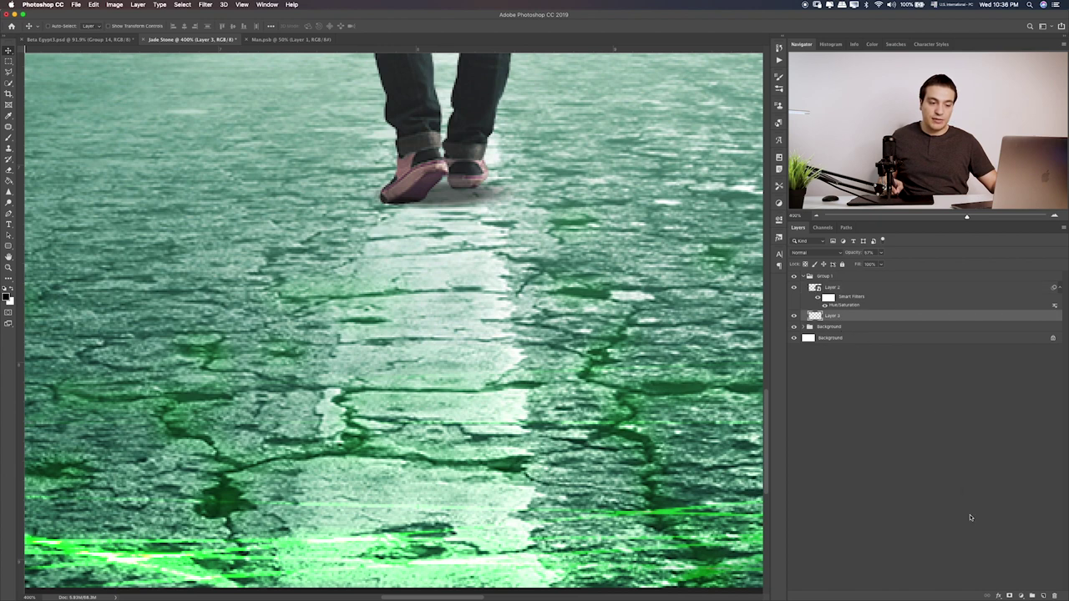
On a new layer, paint a black dot and squash it into a flat shadow under the shoes
click(1044, 596)
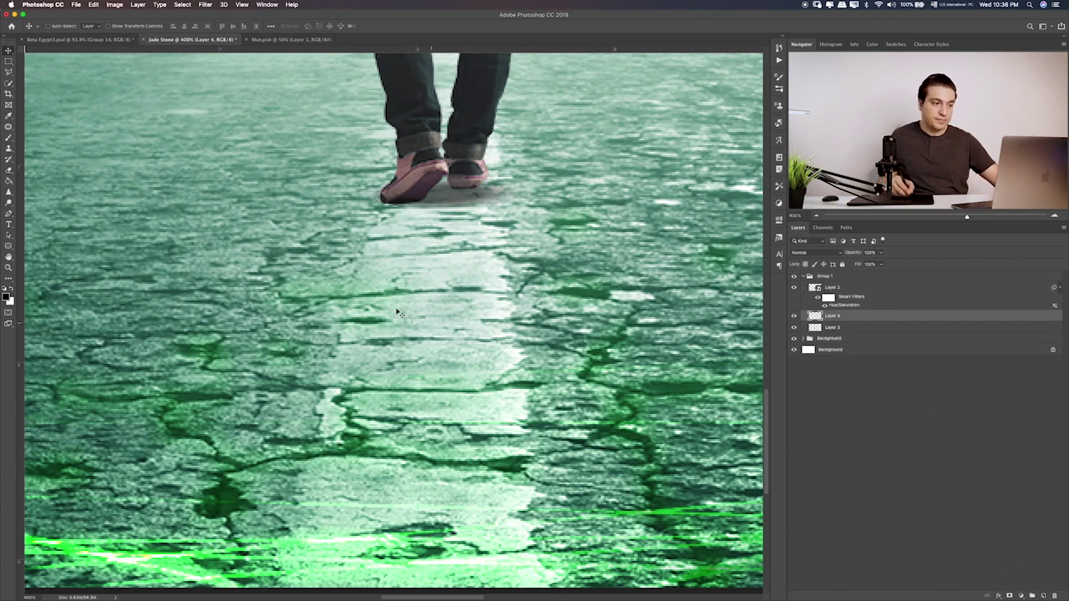
key(b)
click(459, 277)
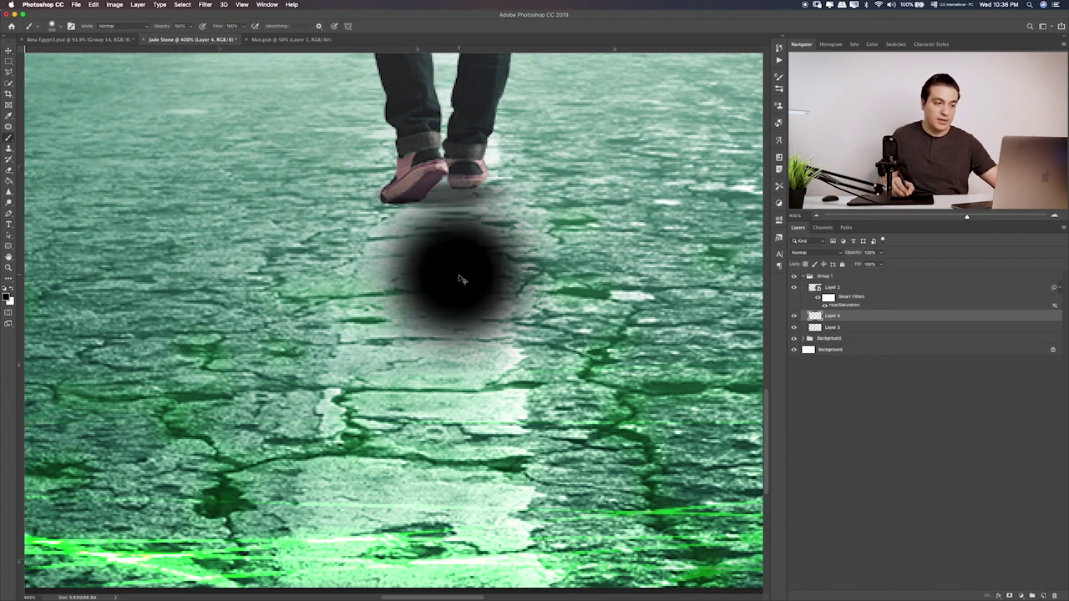
key(ctrl+t)
drag(458, 152, 459, 354)
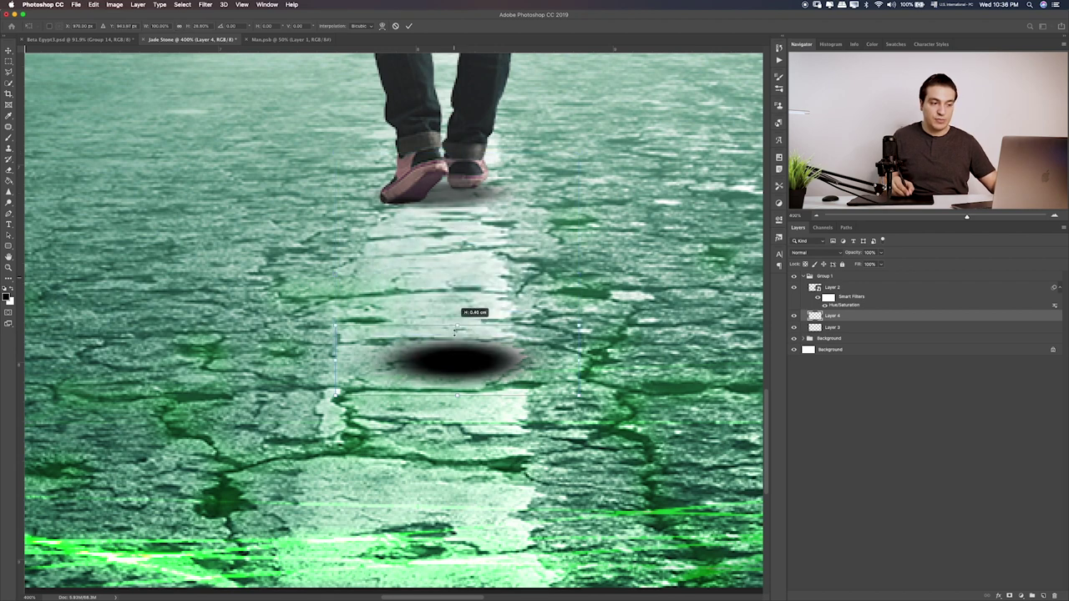
mouse_move(579, 354)
mouse_down()
mouse_move(506, 359)
mouse_move(481, 194)
mouse_move(499, 182)
mouse_up()
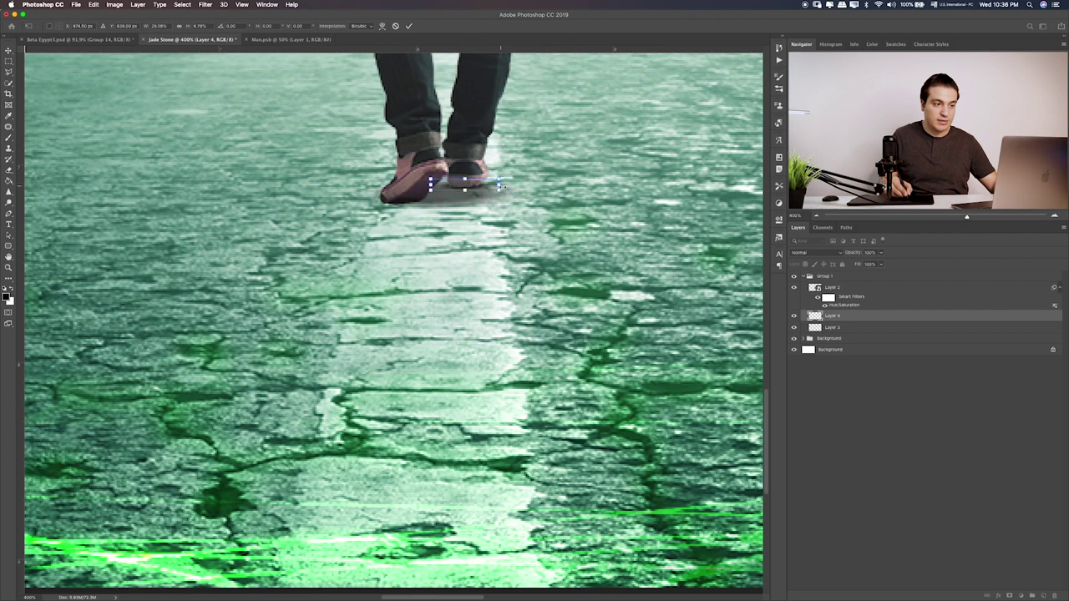
key(Return)
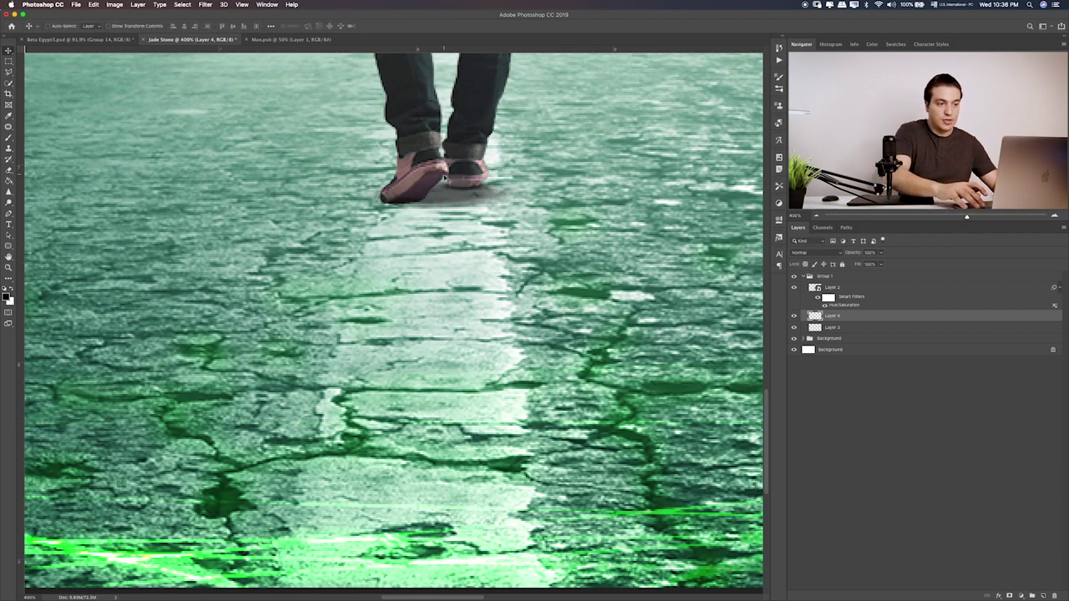
Duplicate the shoe shadow and position the copy as a second contact shadow under the feet
drag(446, 177, 448, 181)
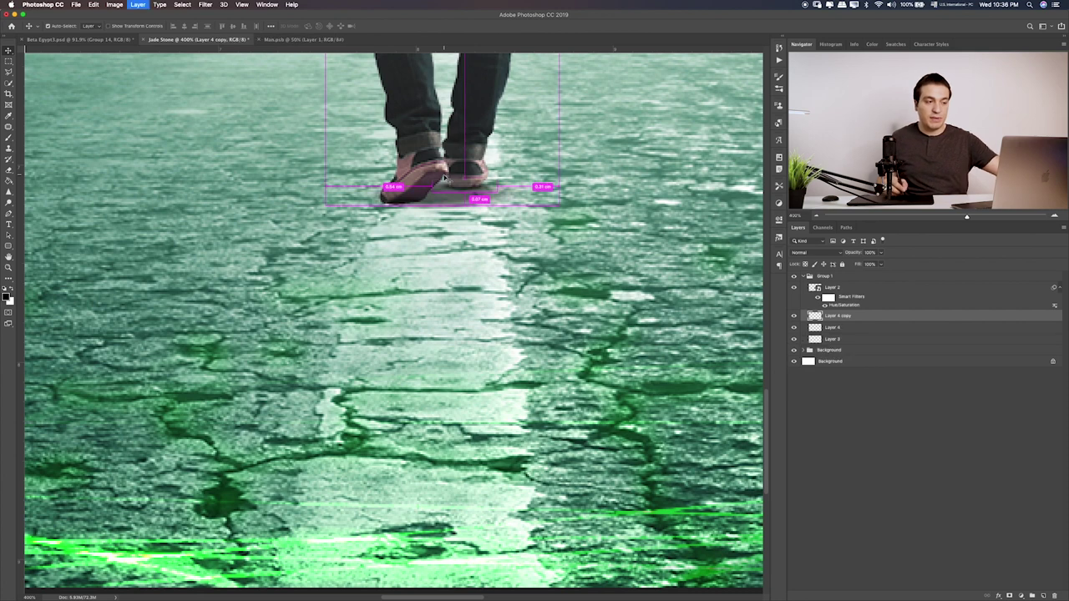
drag(500, 226, 467, 224)
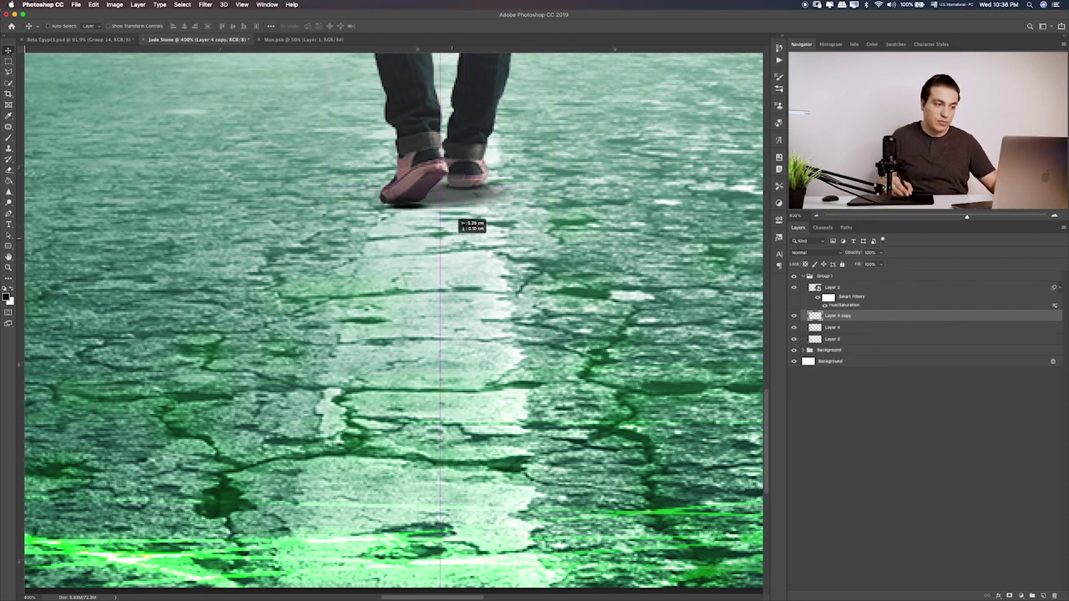
mouse_move(392, 203)
mouse_down()
mouse_move(414, 207)
mouse_move(405, 203)
mouse_up()
key(ctrl+t)
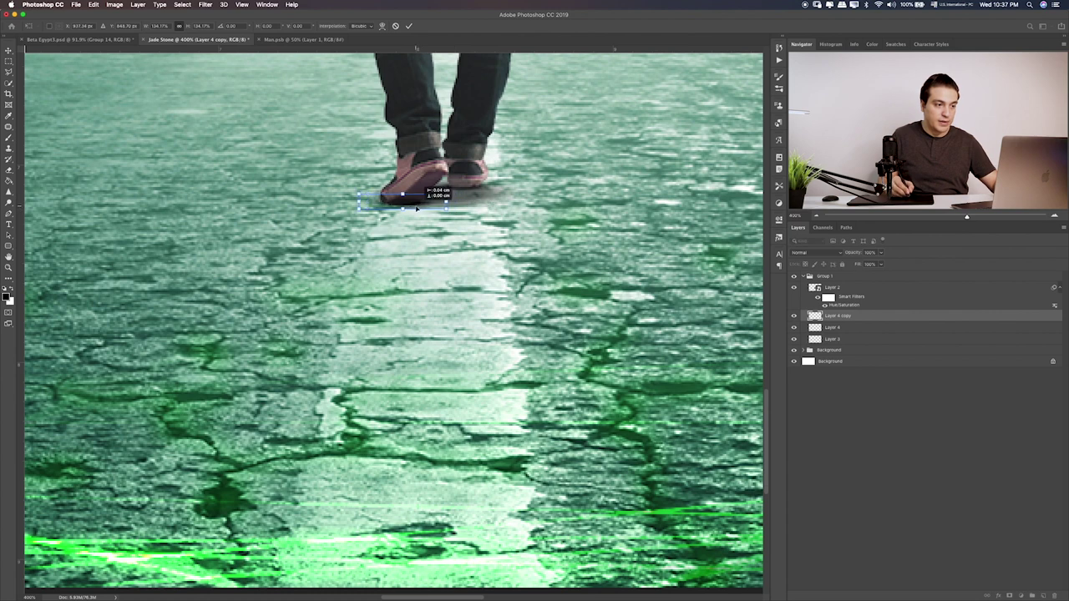
key(Return)
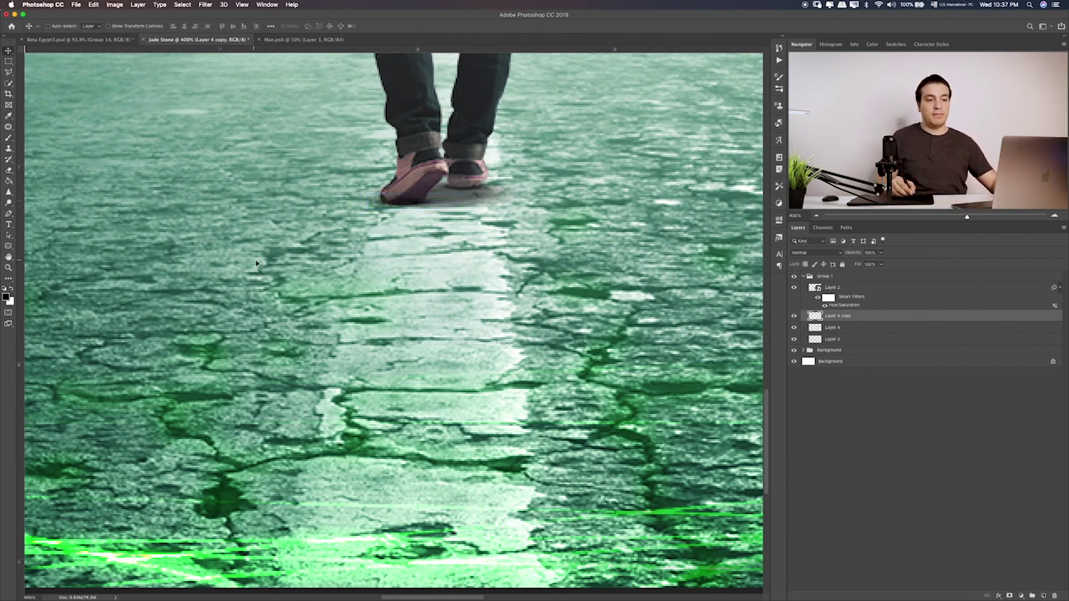
click(872, 290)
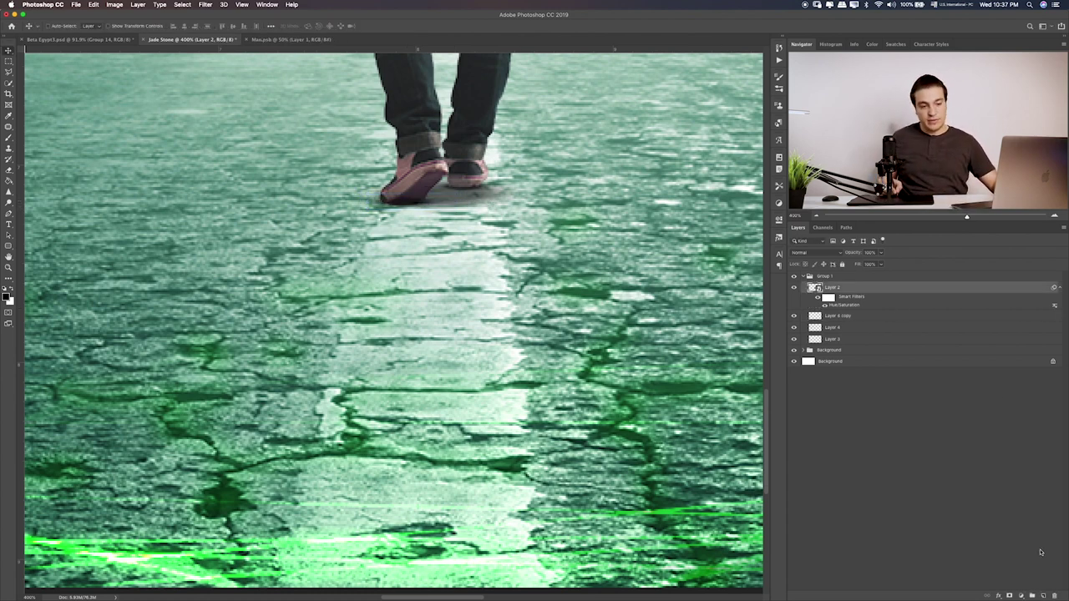
On a new layer above the man, paint black over his shoes and lower legs
click(1044, 595)
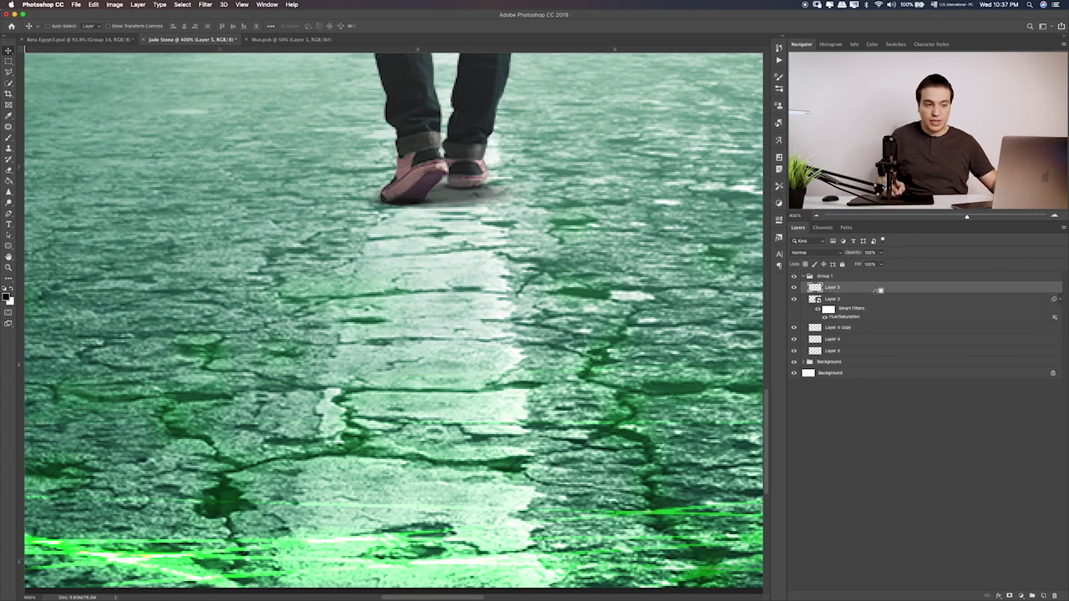
drag(876, 291, 832, 299)
key(ctrl+z)
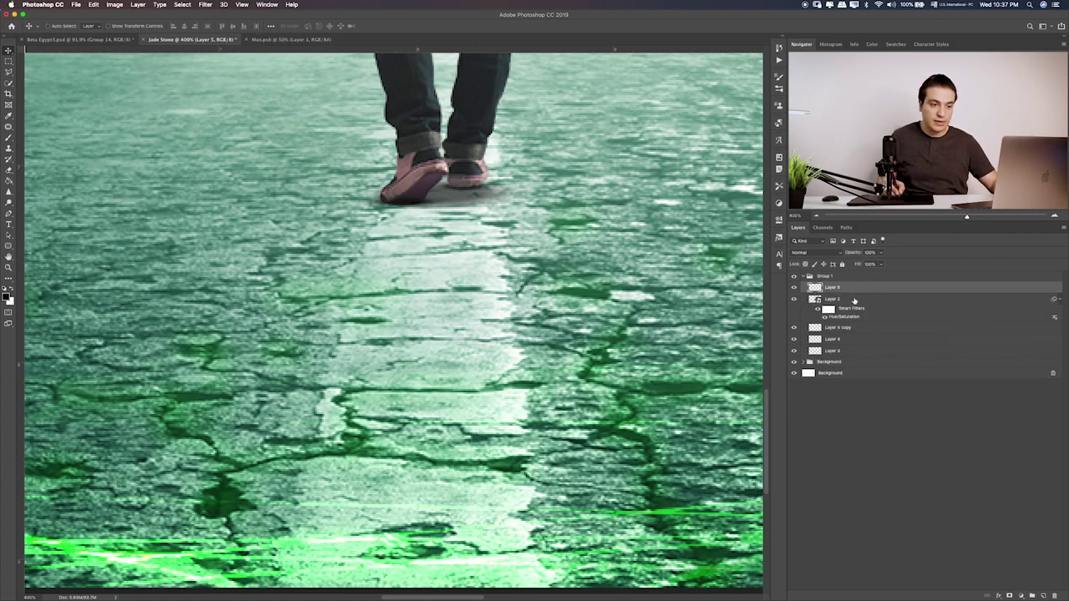
key(b)
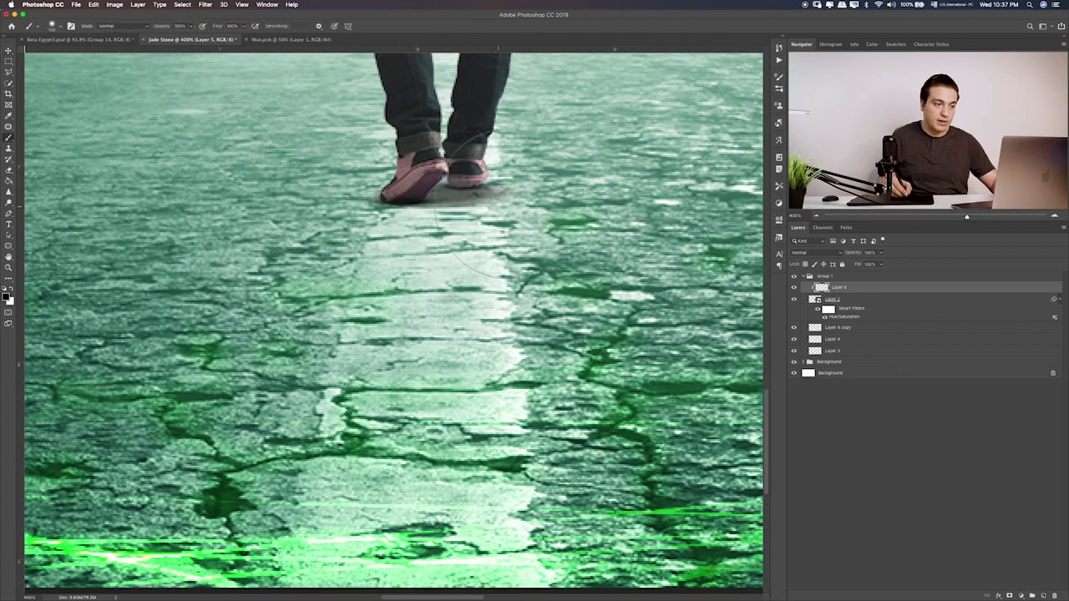
mouse_move(466, 242)
mouse_down()
mouse_move(410, 180)
mouse_move(493, 126)
mouse_up()
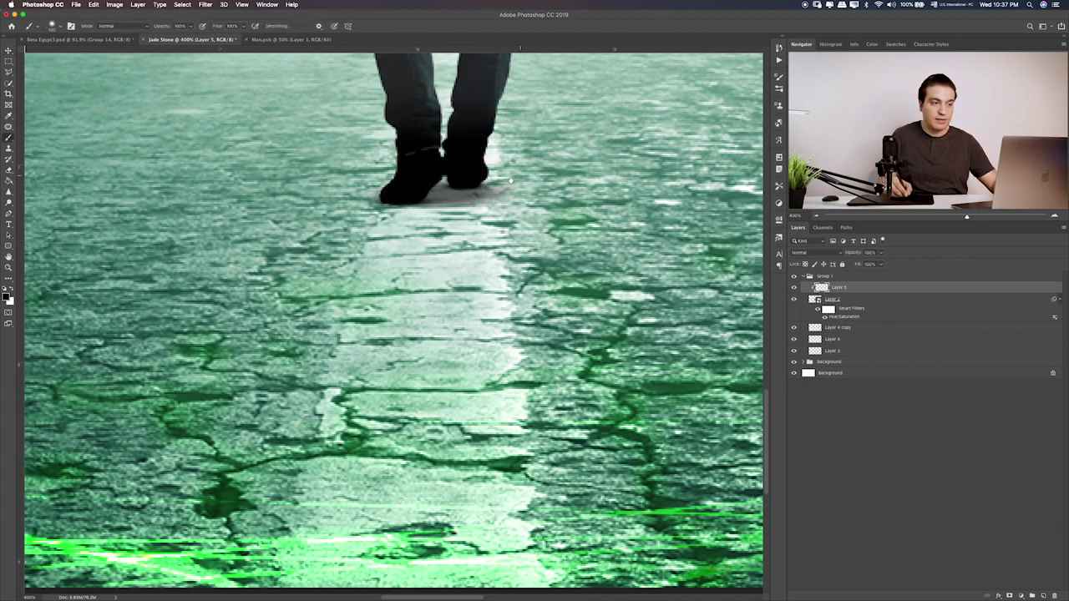
scroll(490, 323, up, 3)
drag(468, 217, 401, 317)
drag(393, 159, 409, 334)
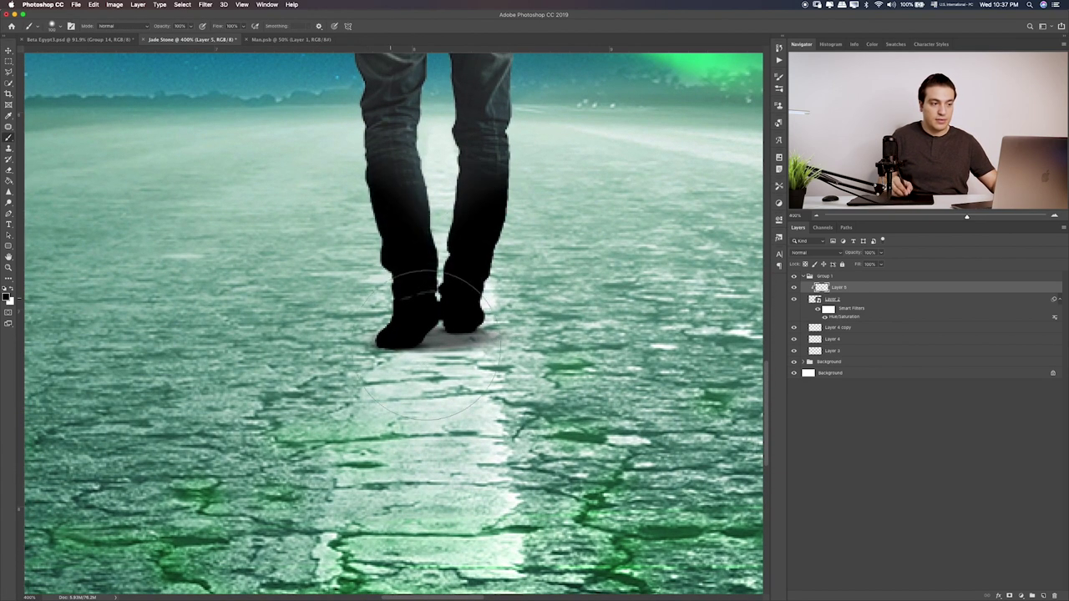
scroll(506, 332, up, 2)
Set the paint layer to Soft Light blending at 42% opacity
key(v)
key(shift+plus)
key(shift+plus)
key(shift+plus)
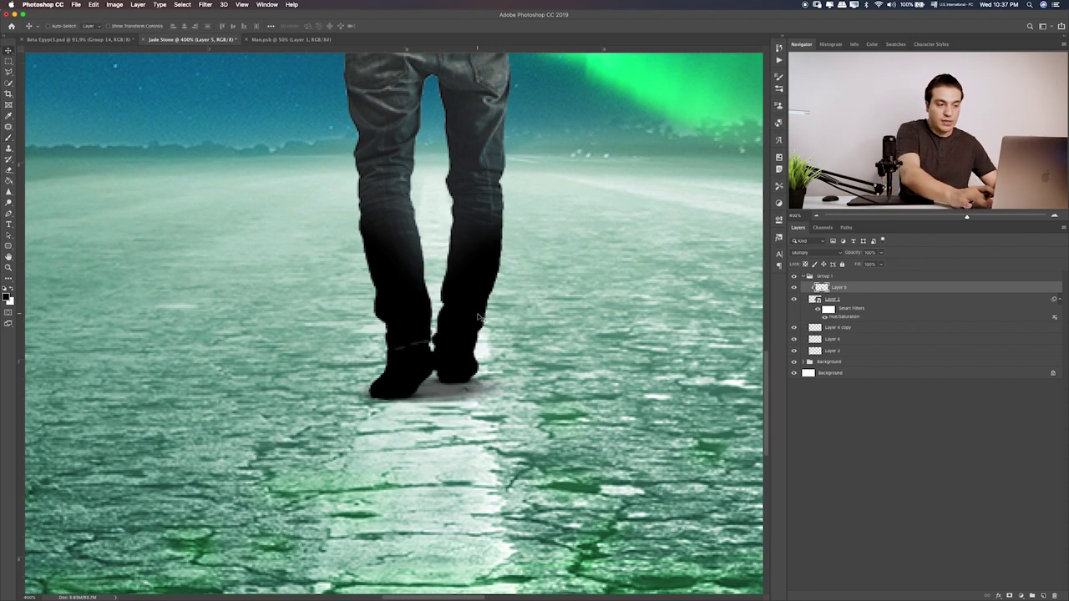
key(shift+plus)
key(shift+plus)
key(shift+plus)
key(shift+plus)
key(shift+plus)
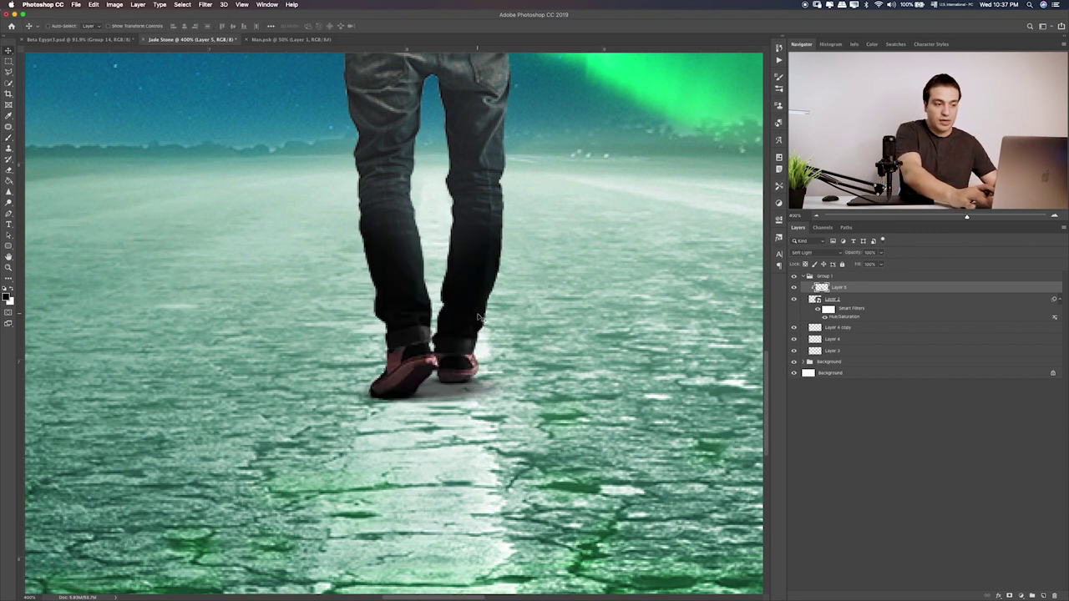
click(880, 253)
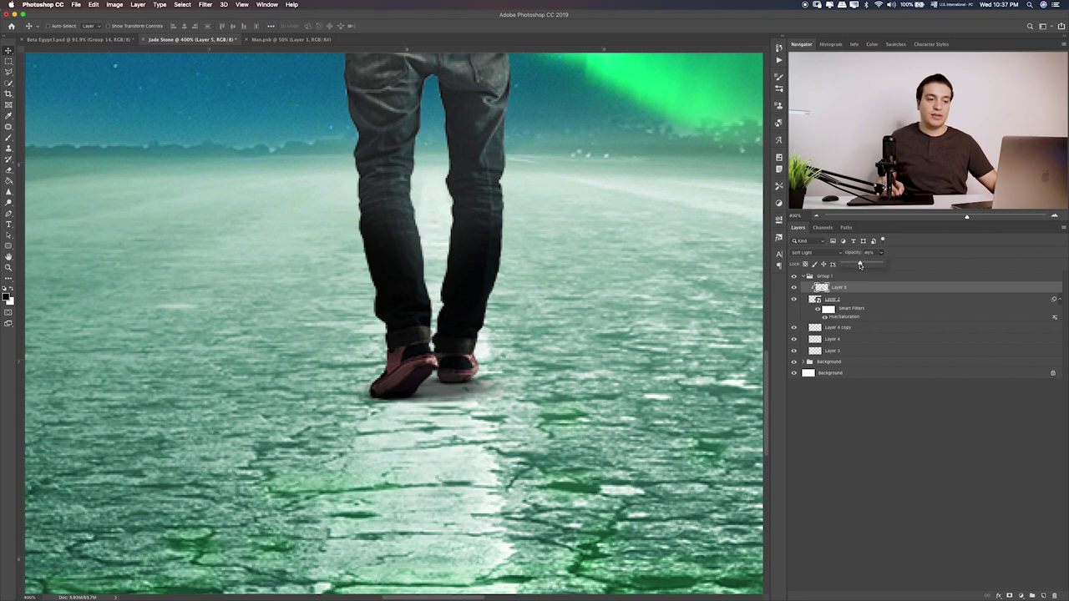
click(859, 263)
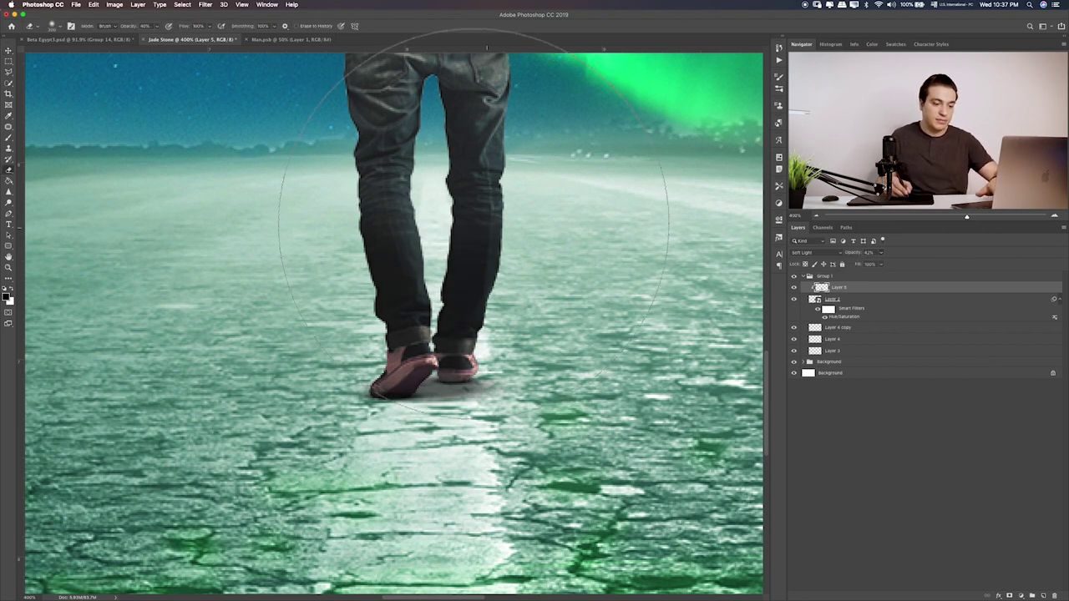
key(e)
key(bracketleft)
key(bracketleft)
key(bracketleft)
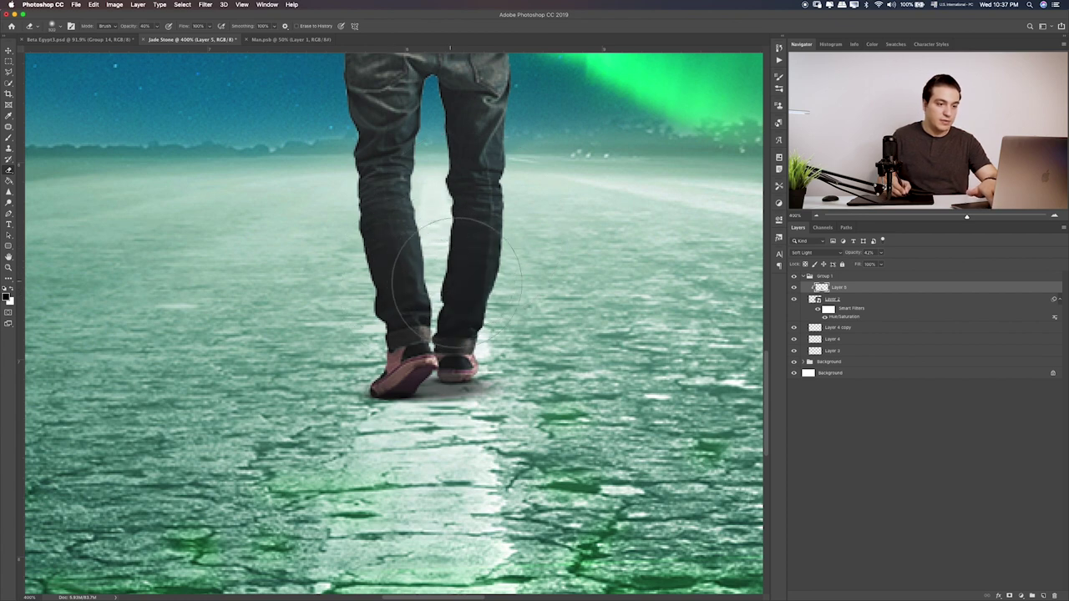
Retune the road's Hue/Saturation smart filter to Hue −22, Saturation +15, Lightness −5
click(805, 363)
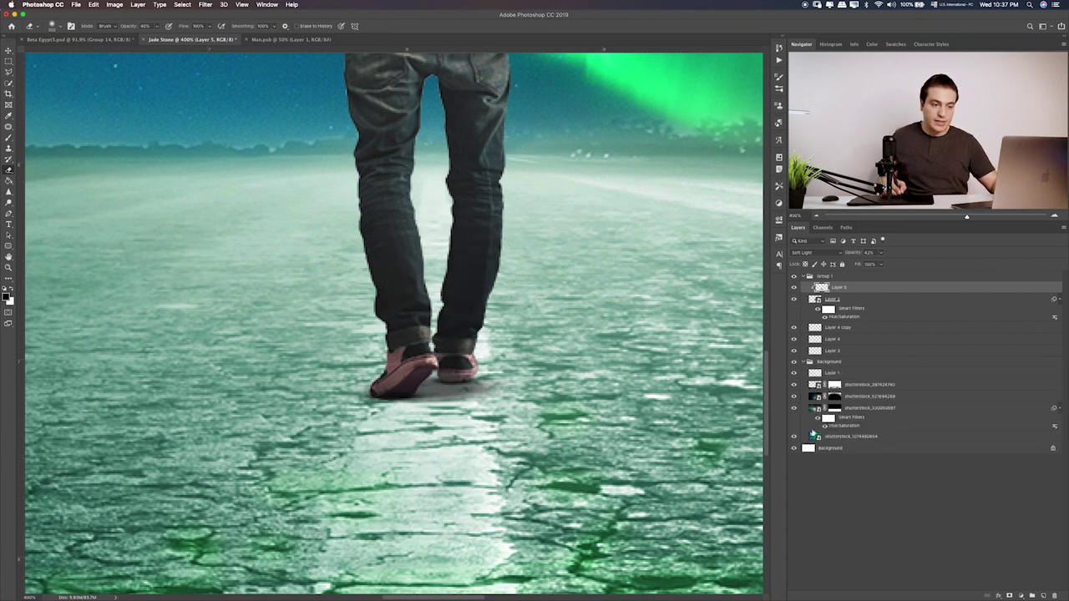
click(794, 408)
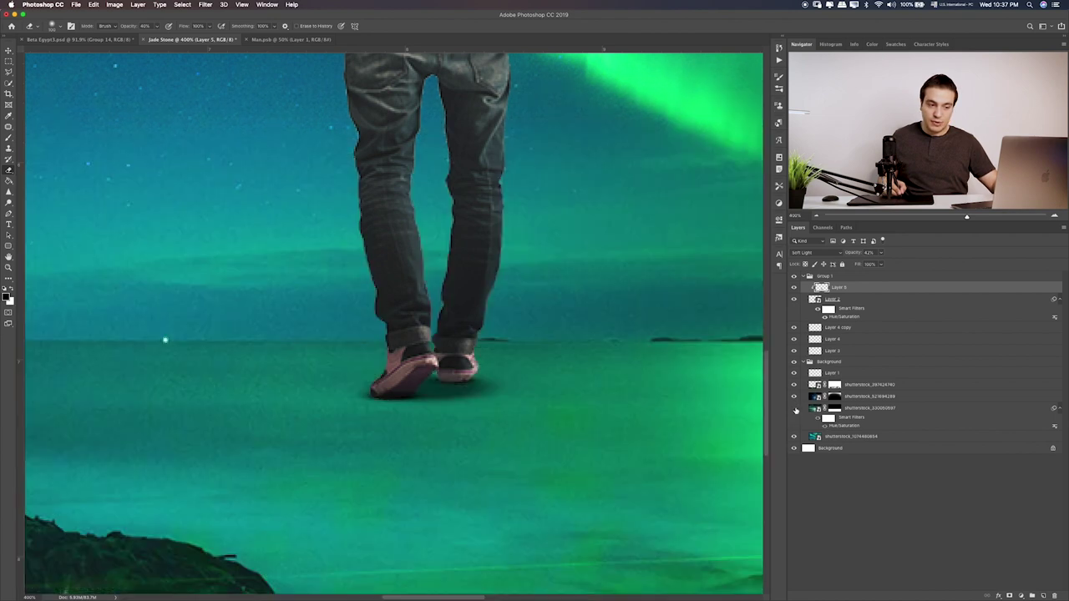
click(796, 409)
click(817, 417)
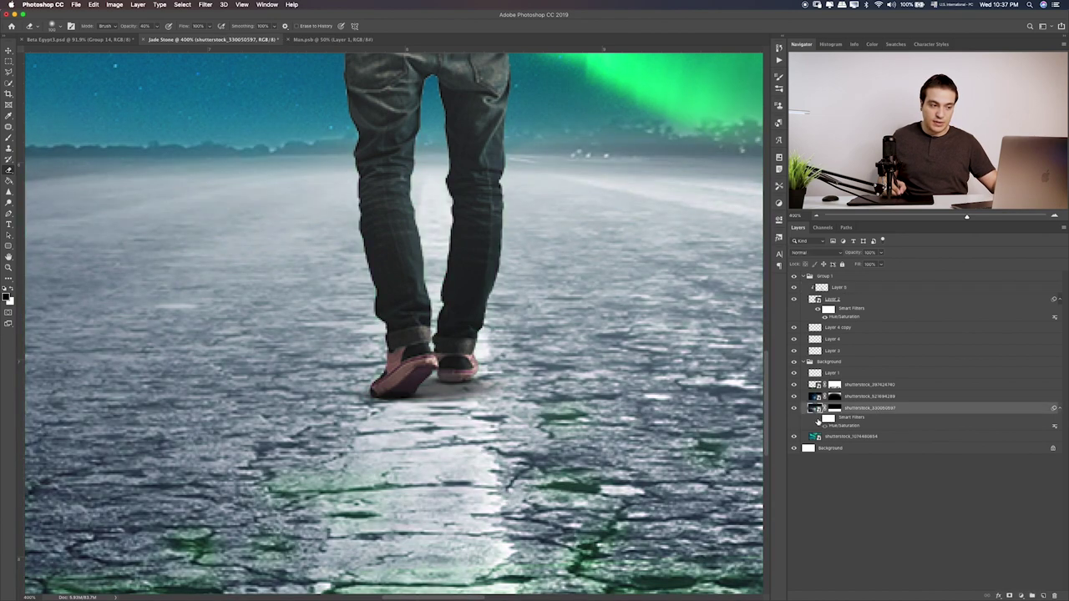
click(819, 418)
double_click(840, 426)
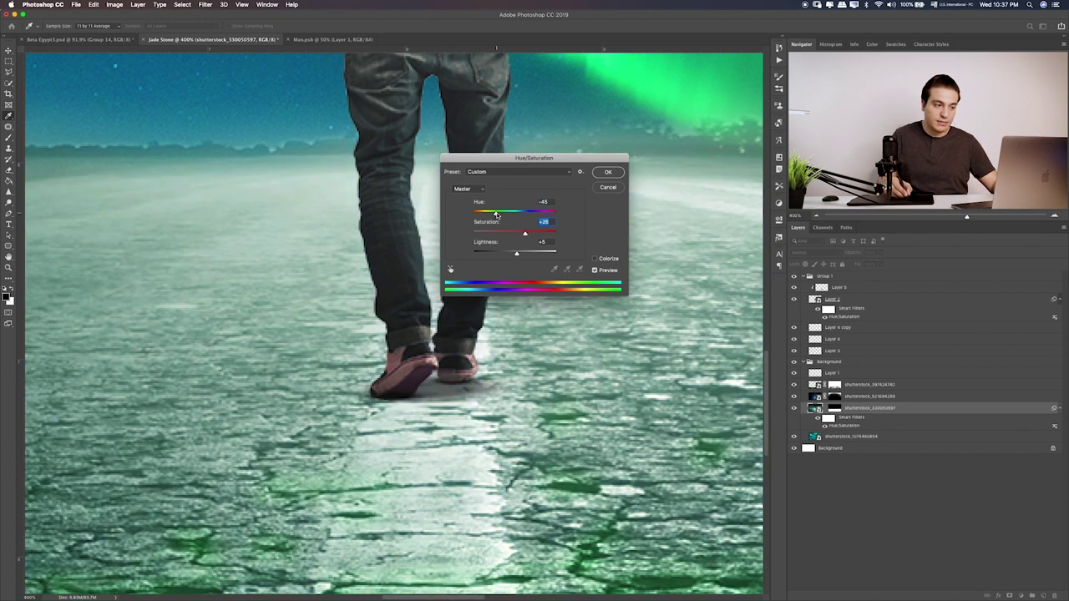
drag(496, 215, 502, 214)
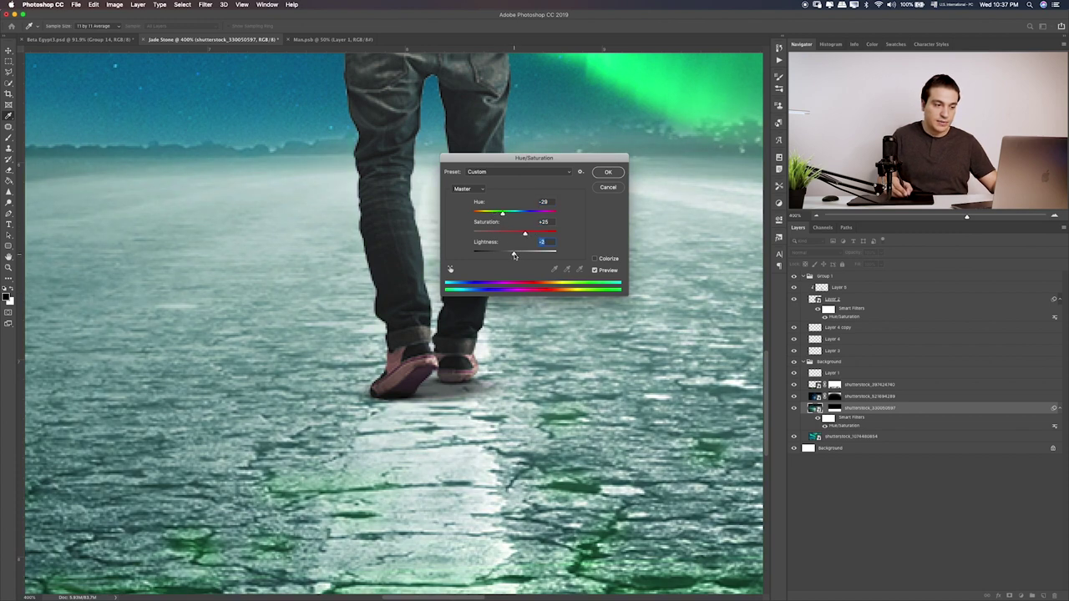
drag(513, 257, 513, 256)
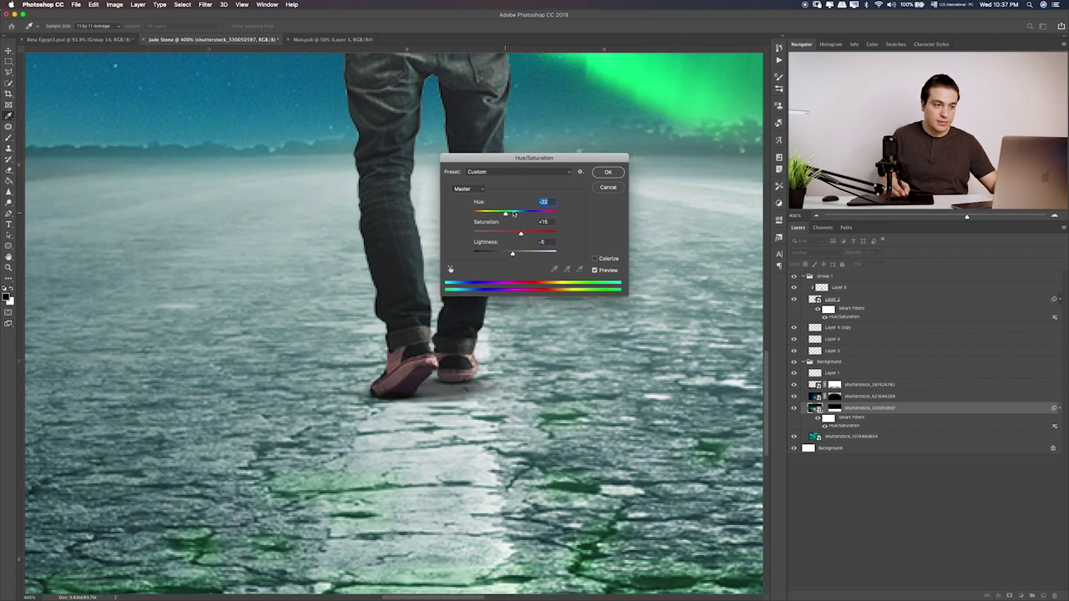
key(Return)
key(e)
key(ctrl+0)
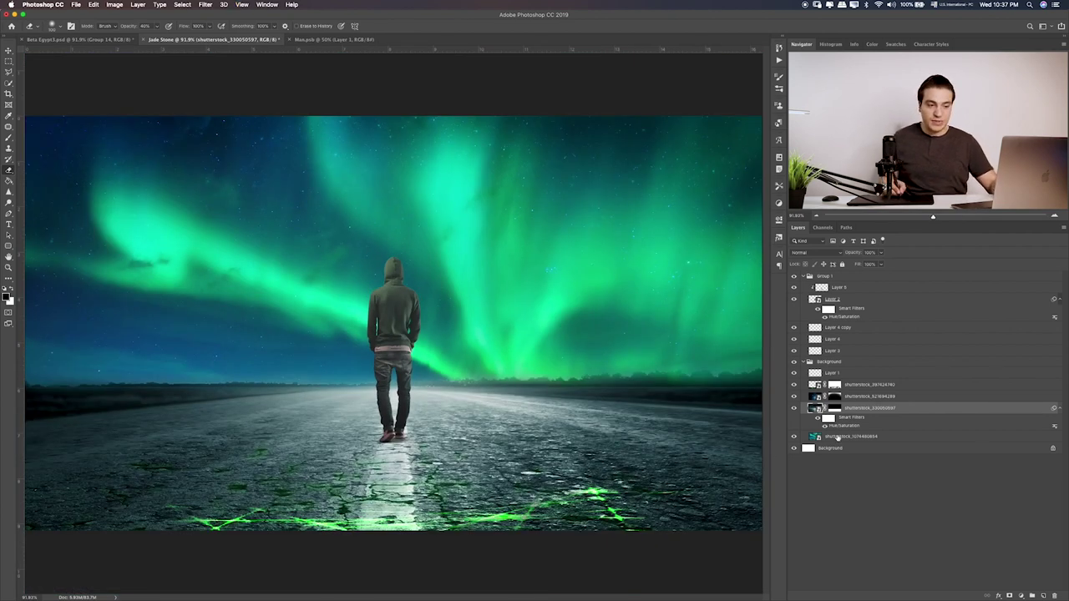
click(827, 418)
key(b)
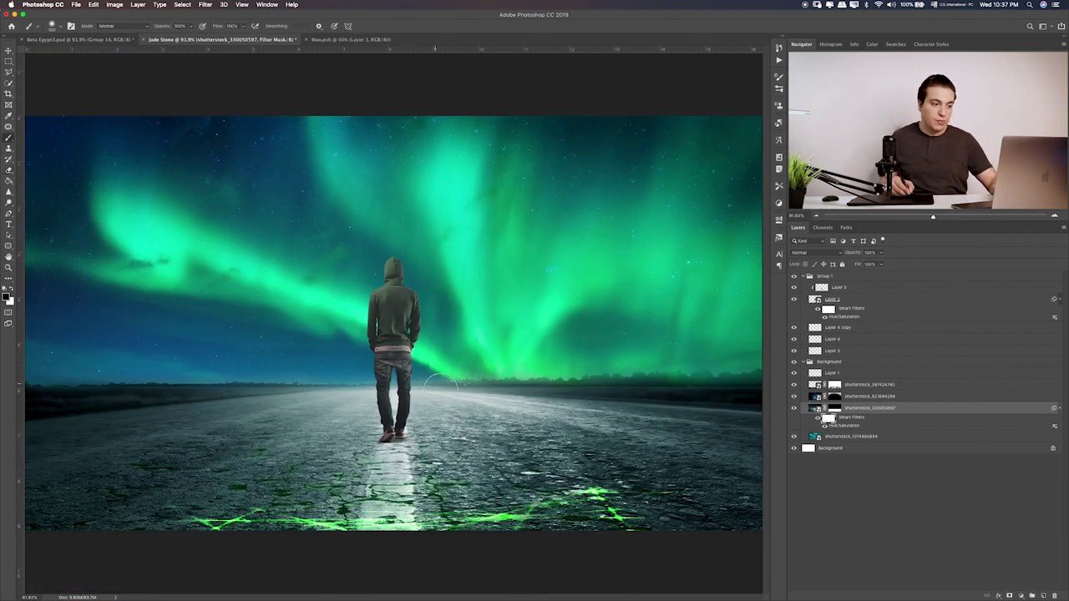
key(bracketright)
key(bracketright)
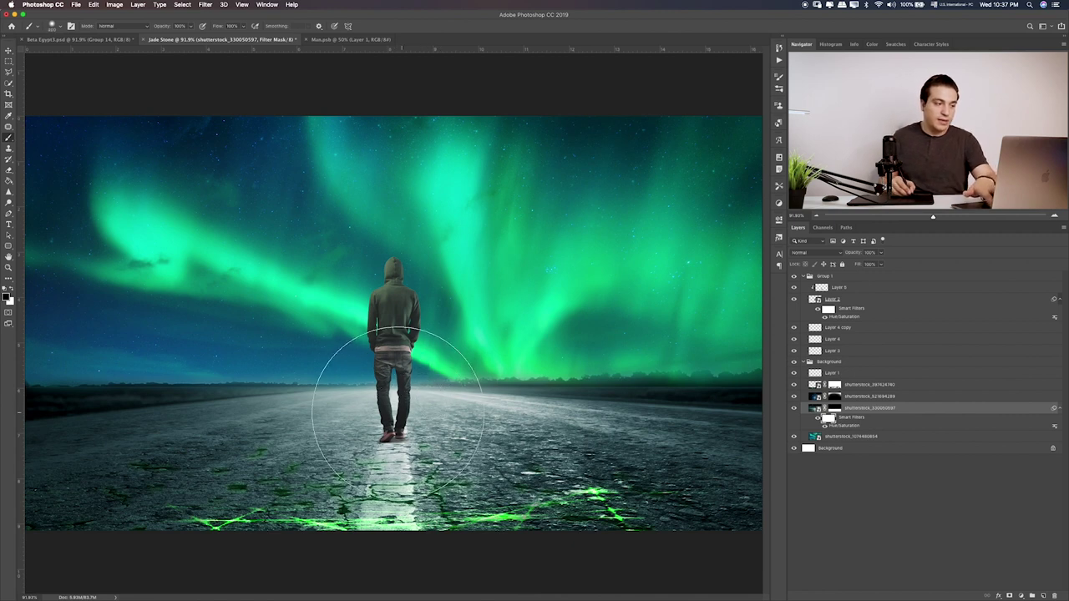
key(bracketright)
key(bracketright)
key(bracketright)
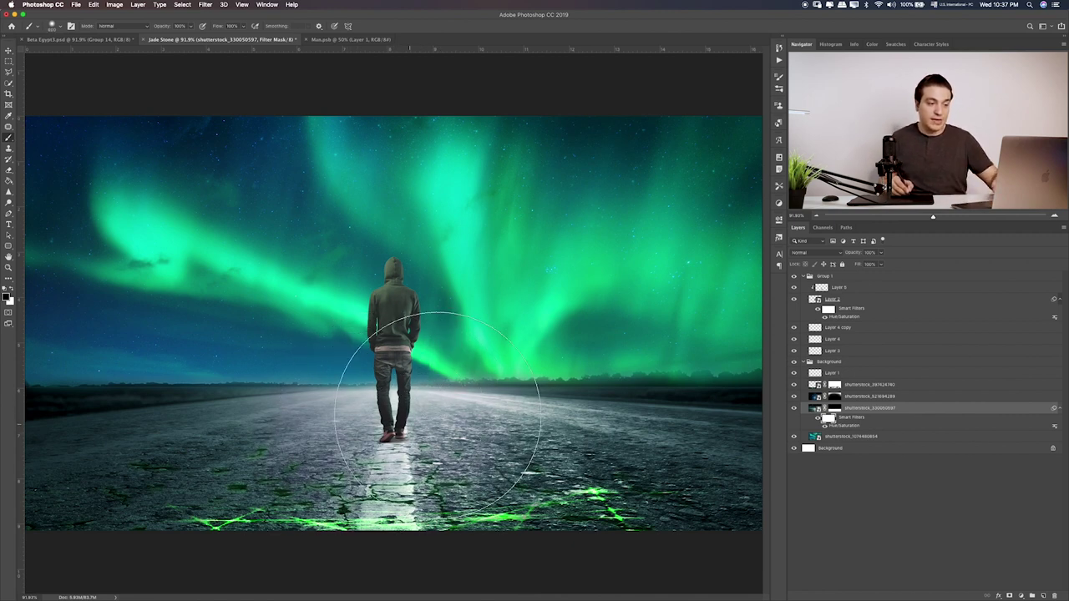
key(ctrl+z)
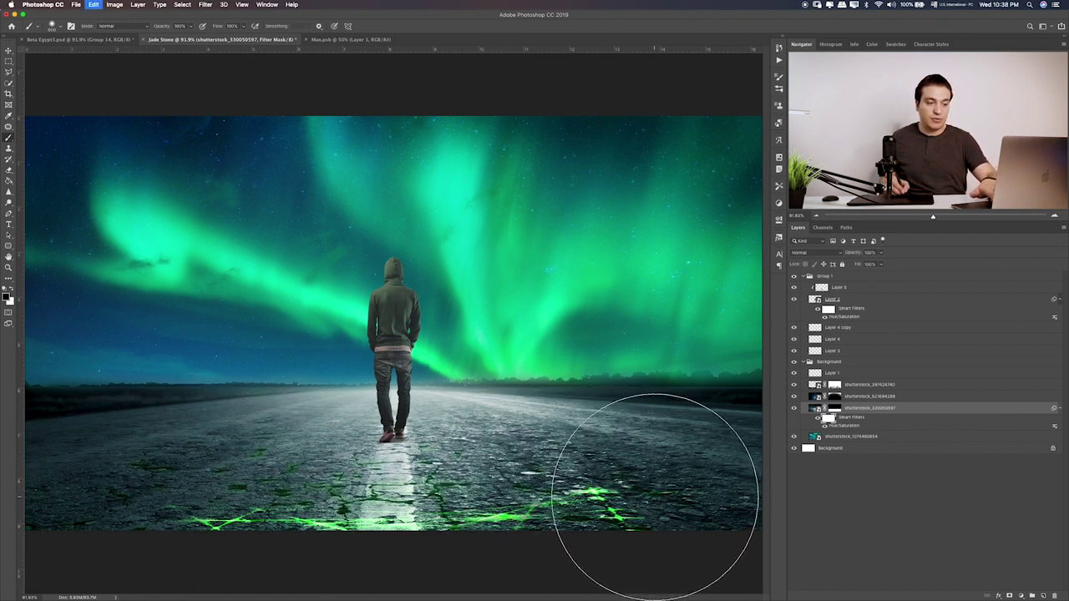
key(bracketleft)
key(bracketleft)
key(bracketleft)
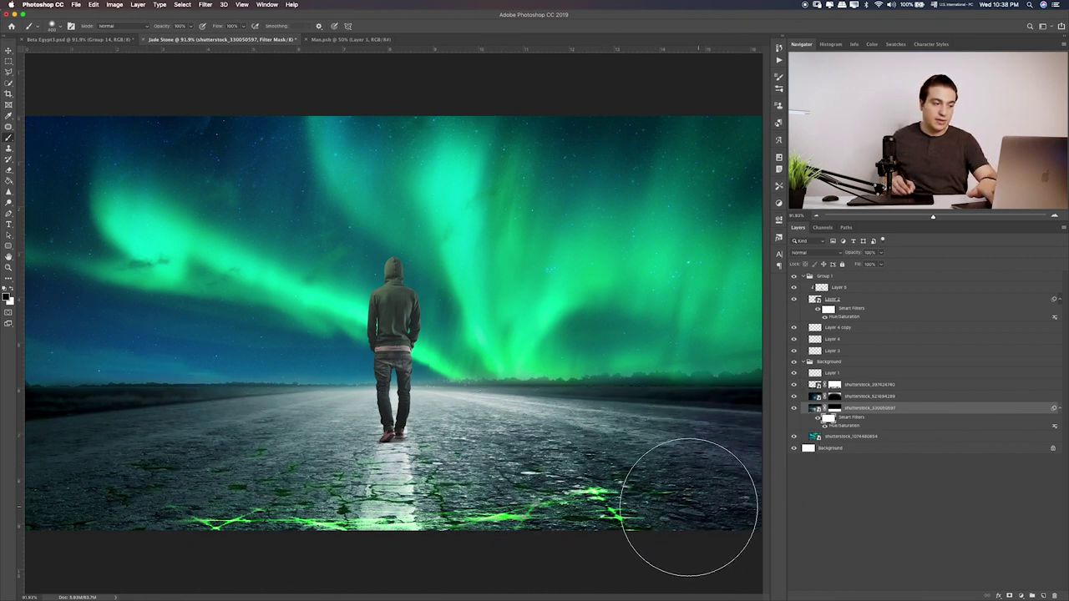
key(bracketright)
key(bracketright)
key(bracketright)
key(bracketright)
key(bracketright)
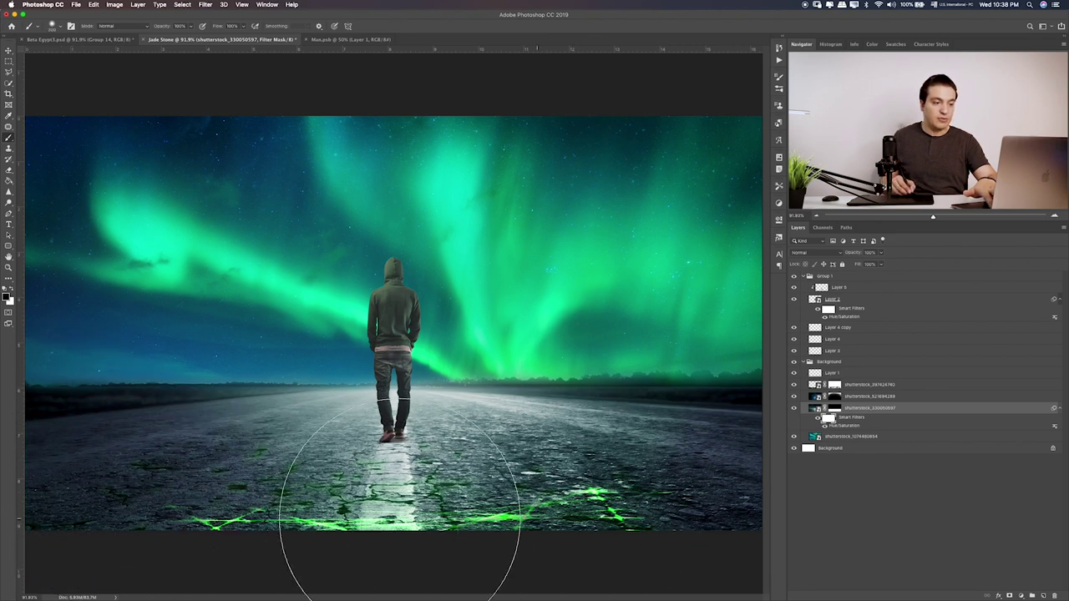
key(ctrl+plus)
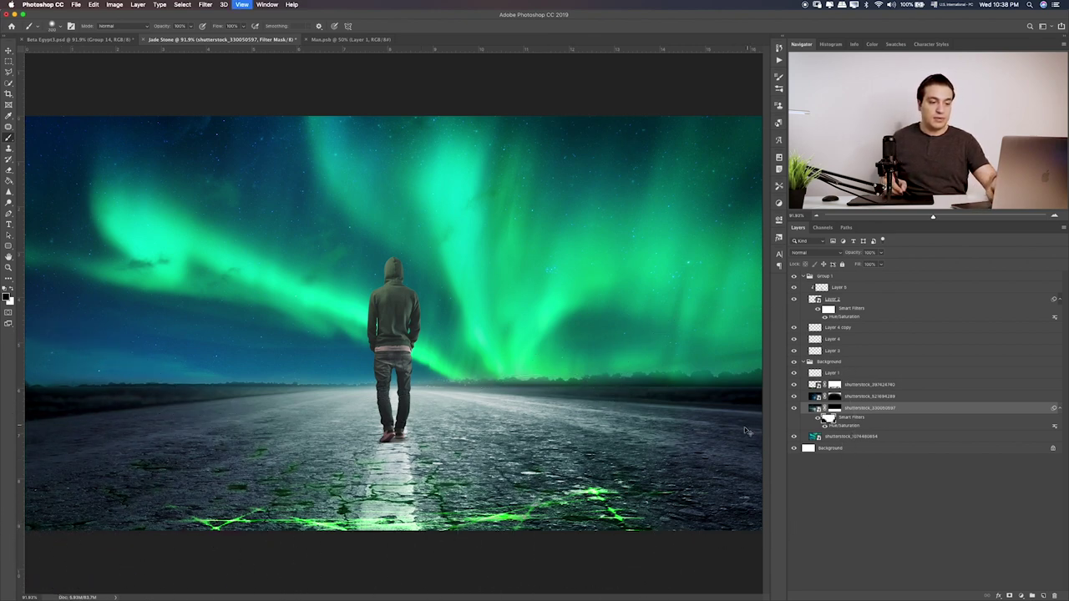
key(ctrl+plus)
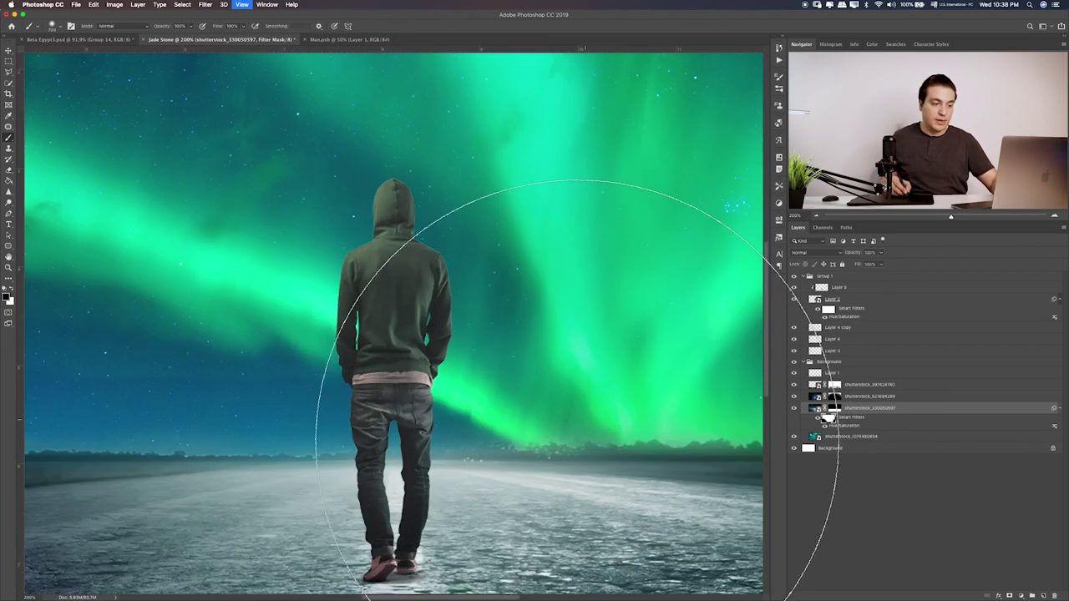
scroll(735, 401, down, 5)
scroll(736, 401, right, 2)
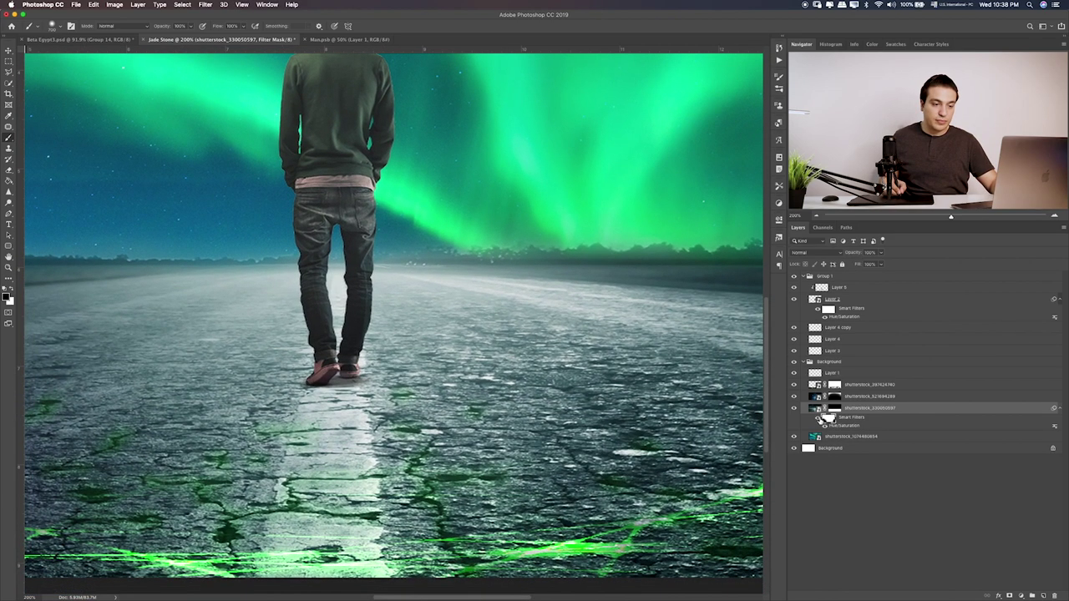
click(819, 420)
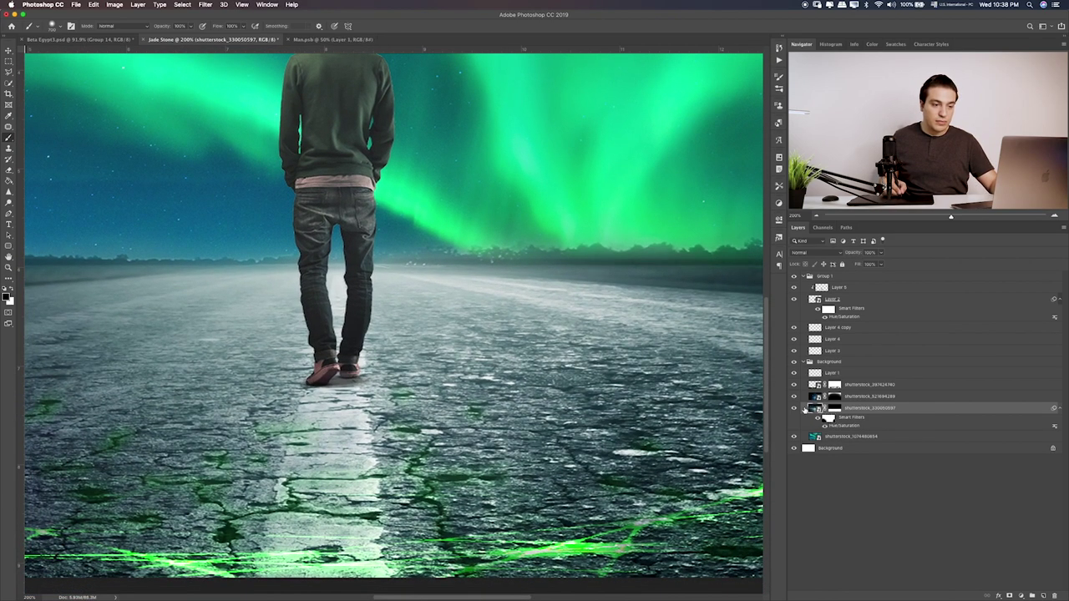
click(793, 408)
click(794, 407)
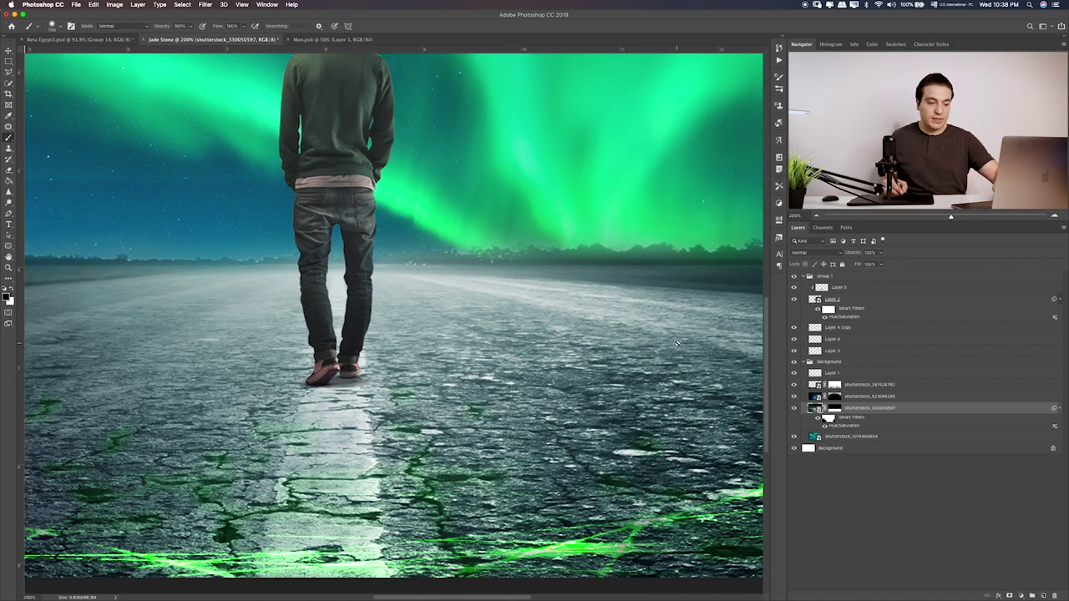
key(ctrl+0)
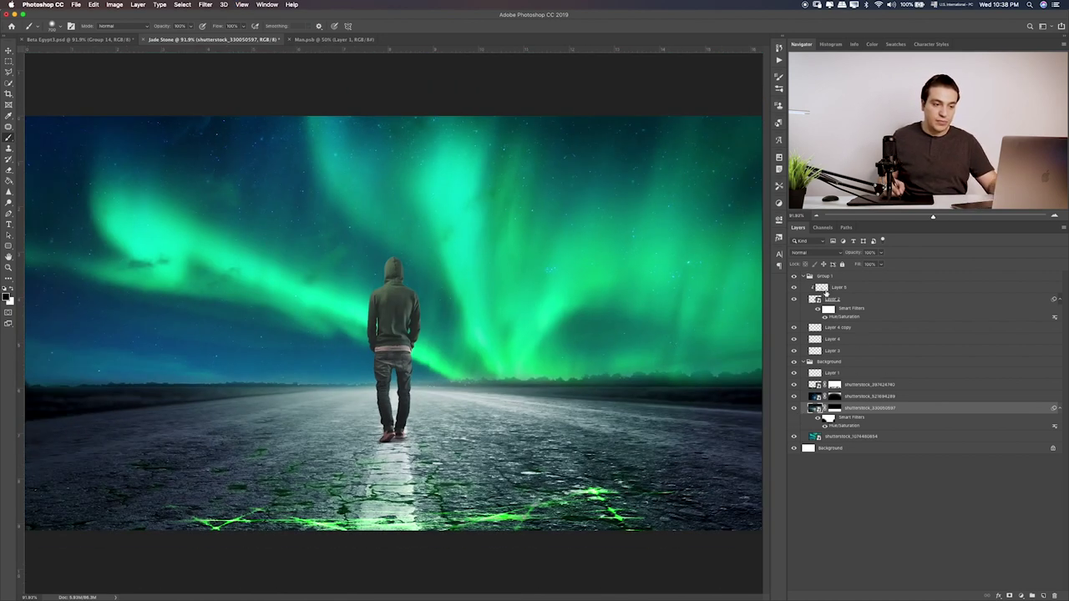
Duplicate the man's layer below the original and give the copy a Color Overlay
click(795, 277)
click(794, 277)
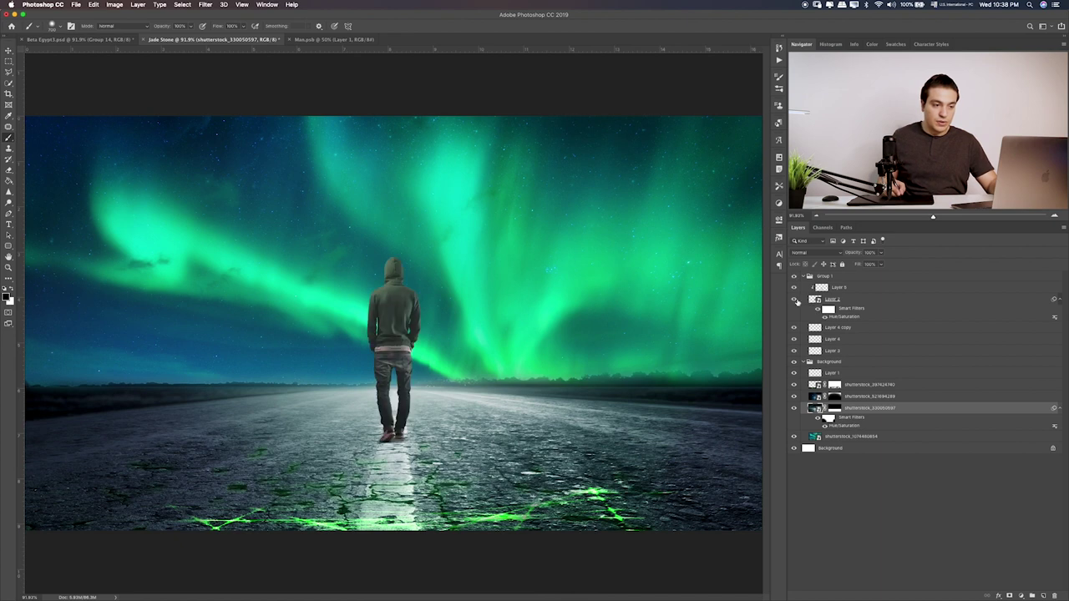
click(794, 299)
click(794, 299)
click(837, 300)
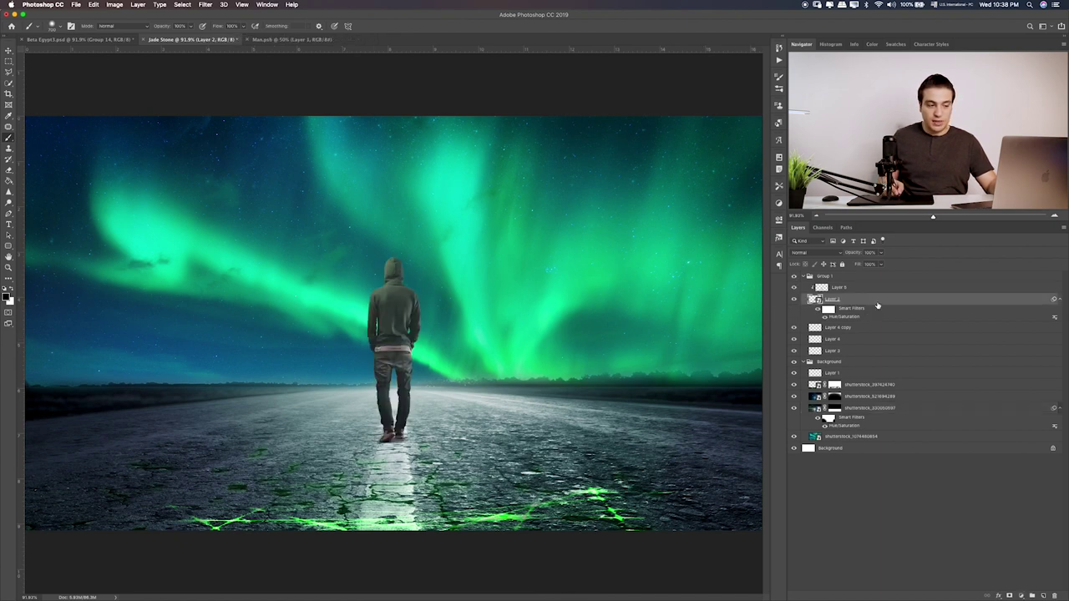
drag(870, 309, 850, 328)
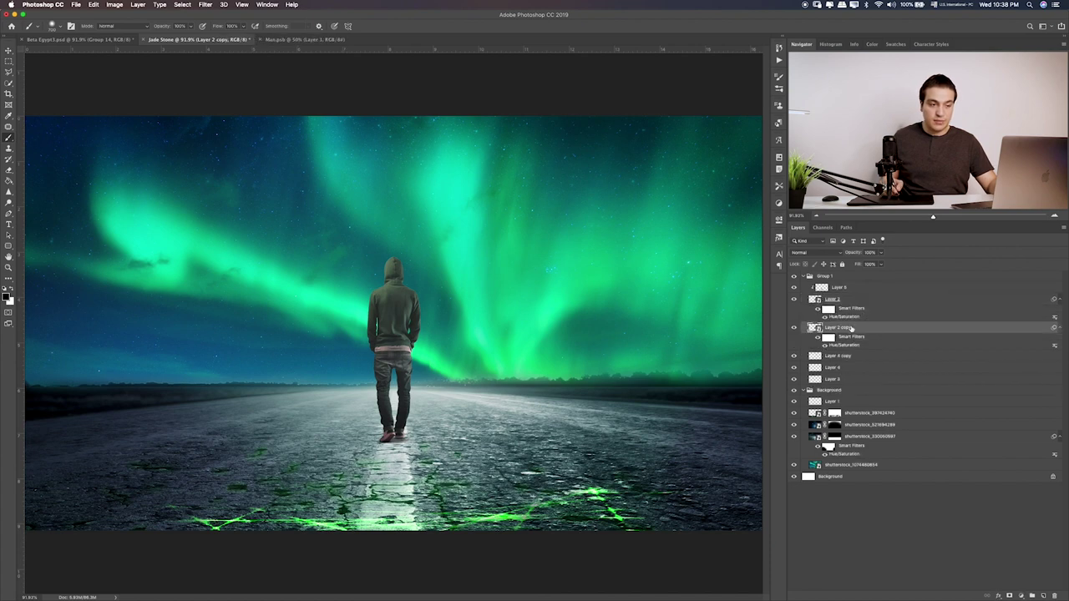
double_click(936, 332)
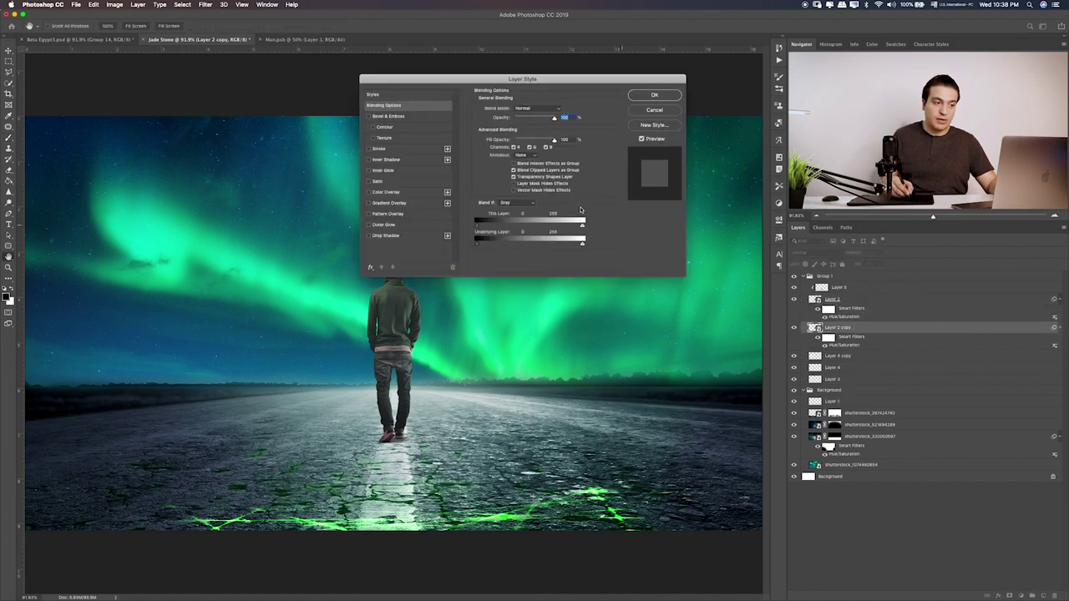
click(389, 193)
key(Return)
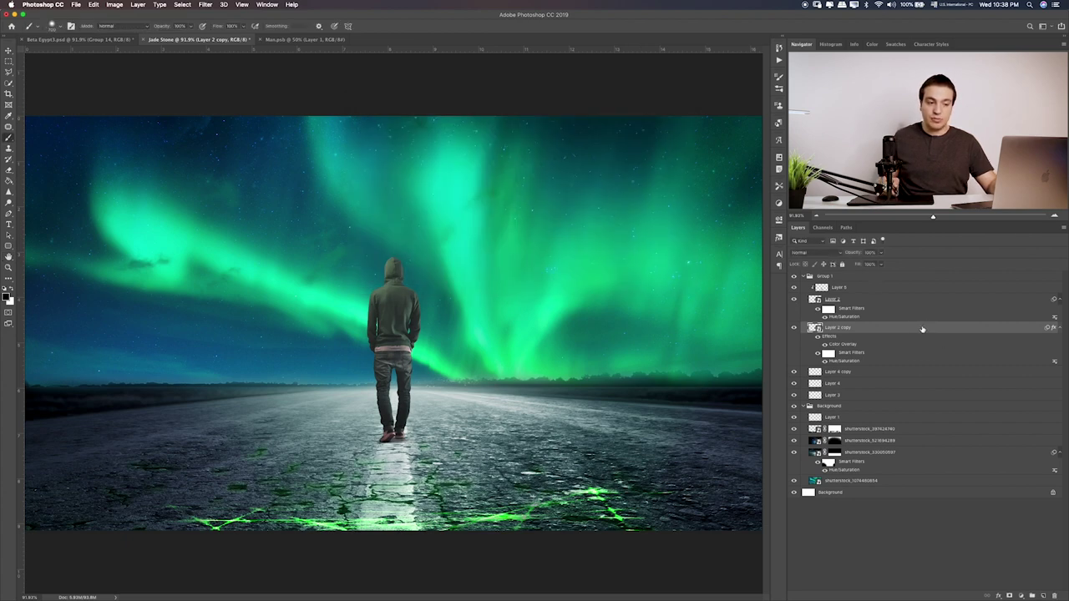
Rasterize the copy's layer style so the overlay is flattened into its pixels
right_click(923, 330)
click(944, 336)
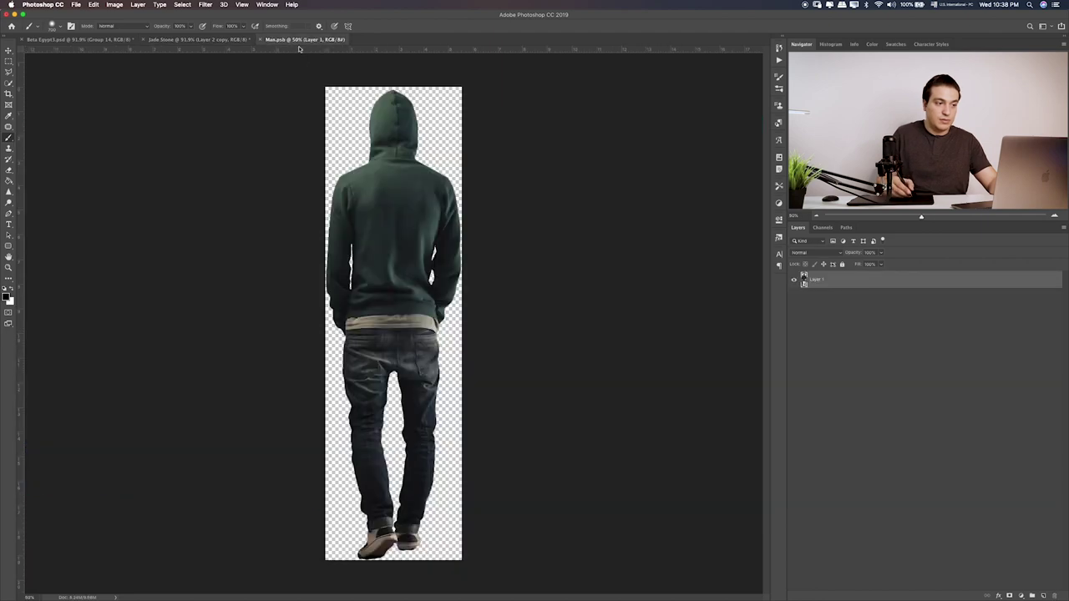
key(ctrl+w)
right_click(892, 332)
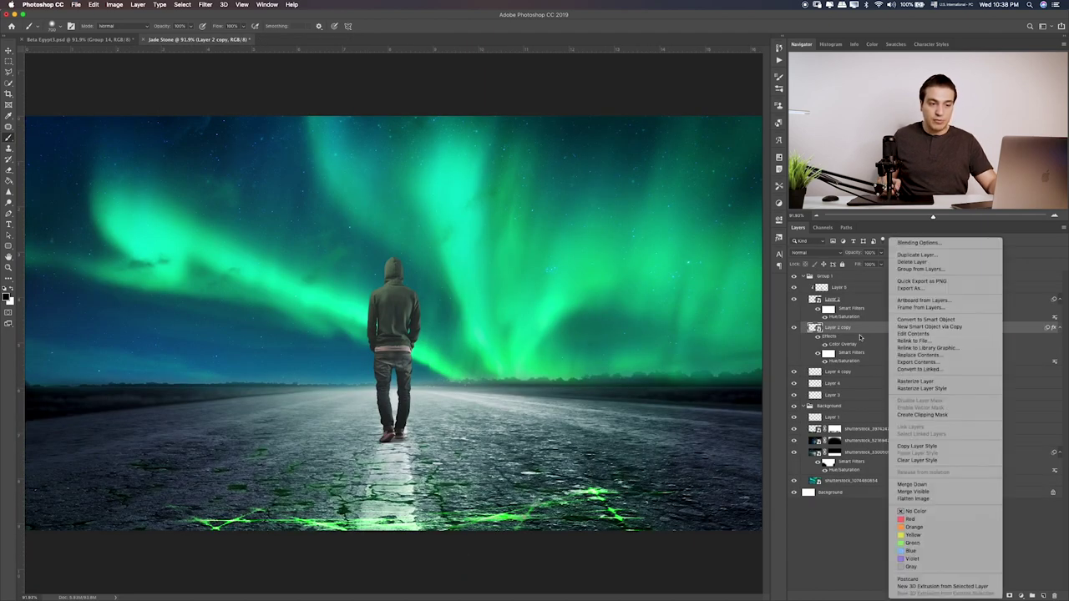
click(933, 325)
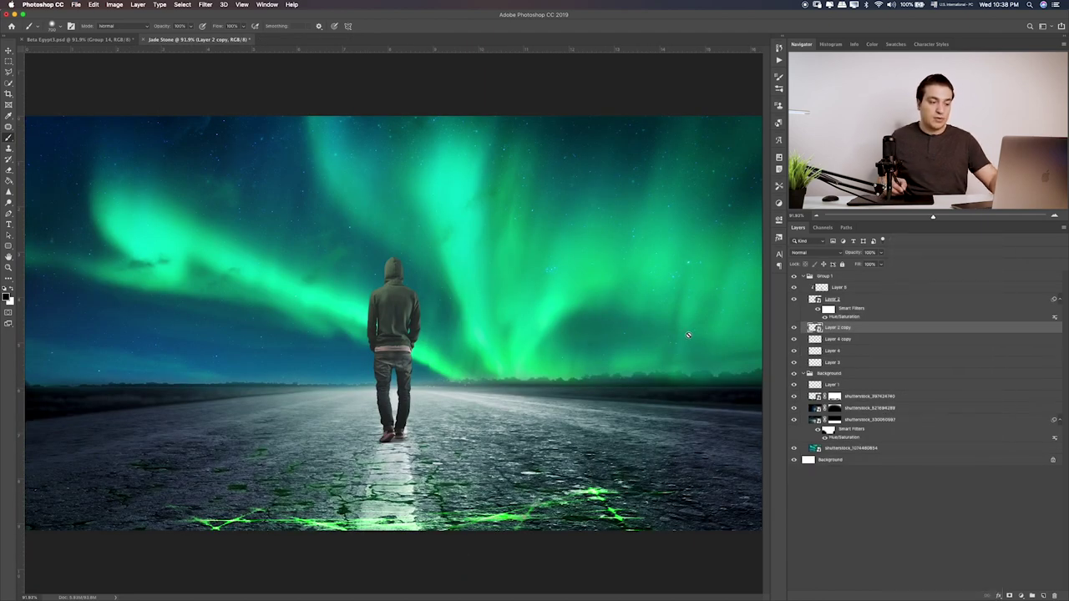
Try squashing the man's copy into a flat shadow, then revert and cancel the transforms
key(ctrl+t)
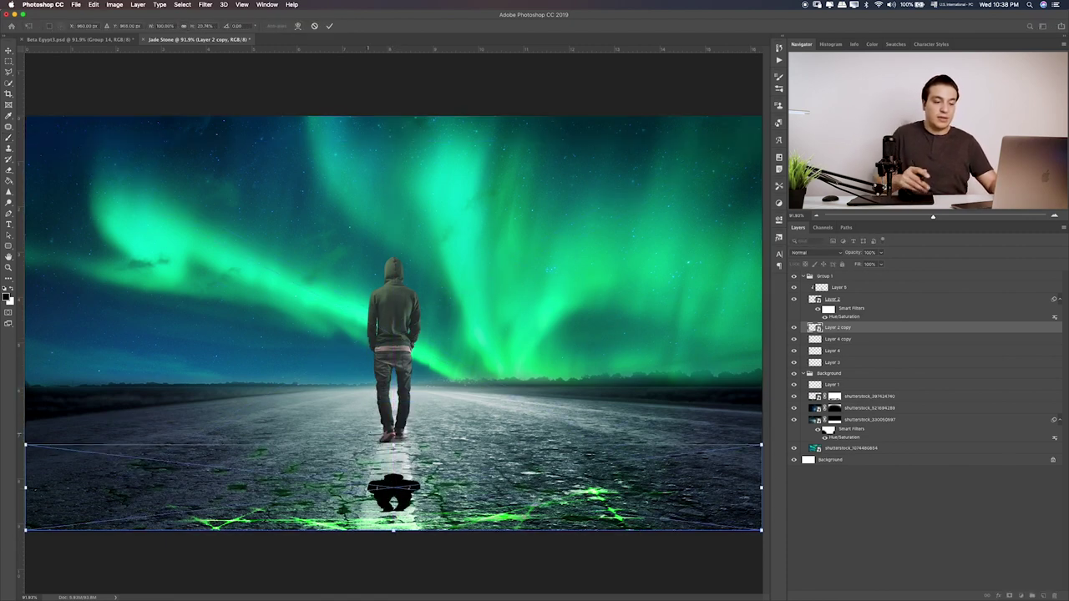
drag(394, 116, 394, 445)
key(ctrl+z)
key(Escape)
key(b)
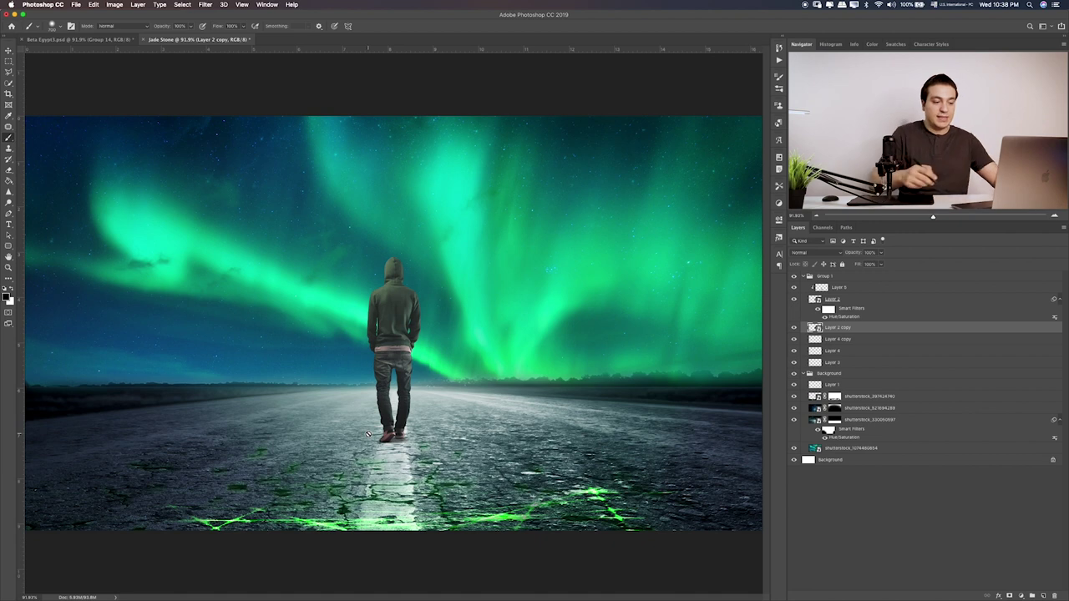
key(ctrl+t)
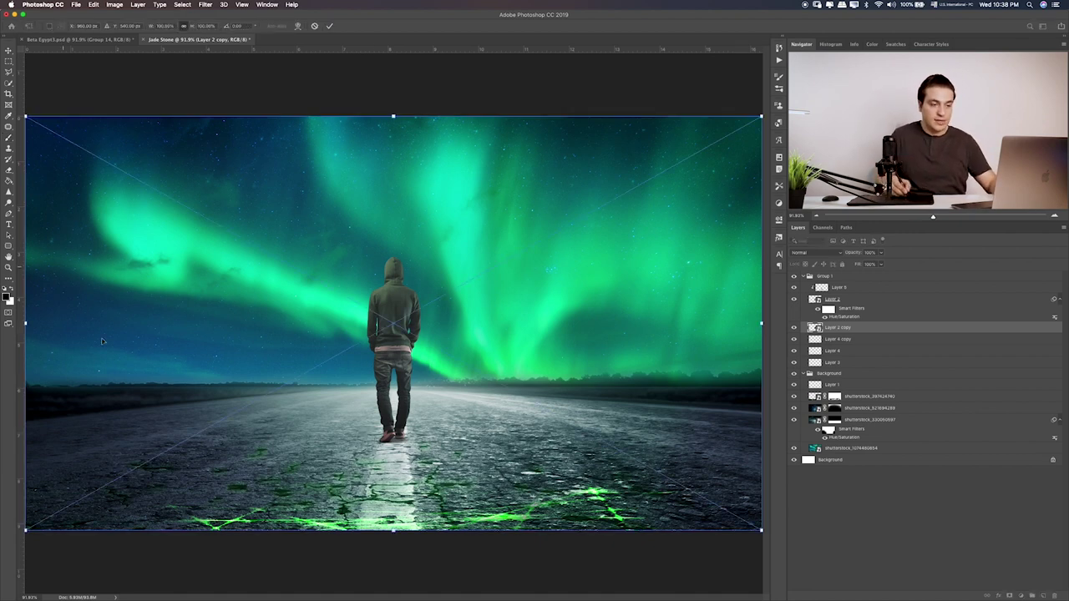
key(Escape)
right_click(887, 328)
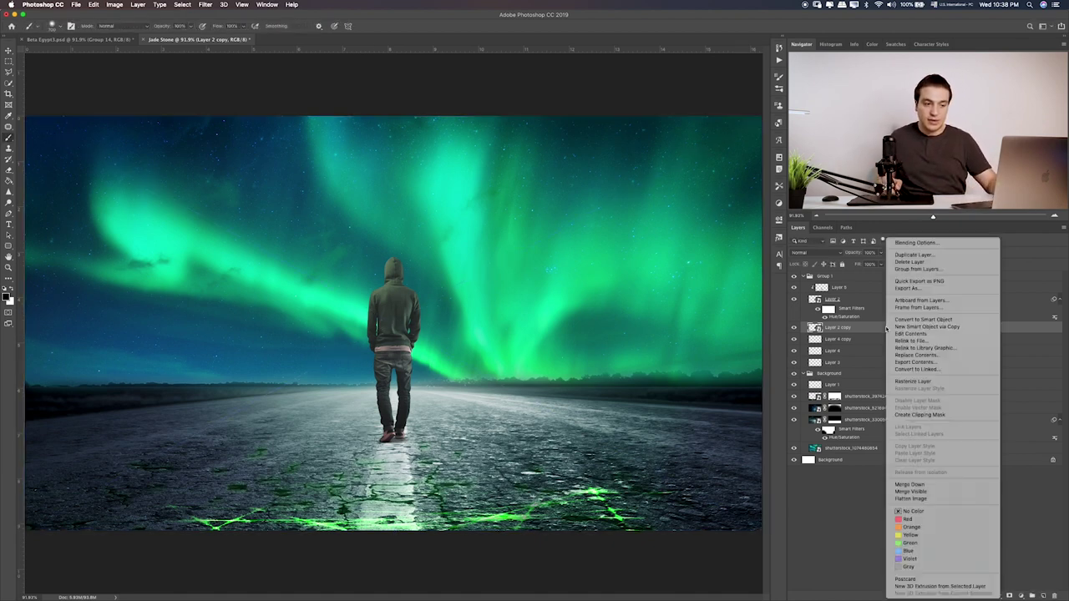
key(Escape)
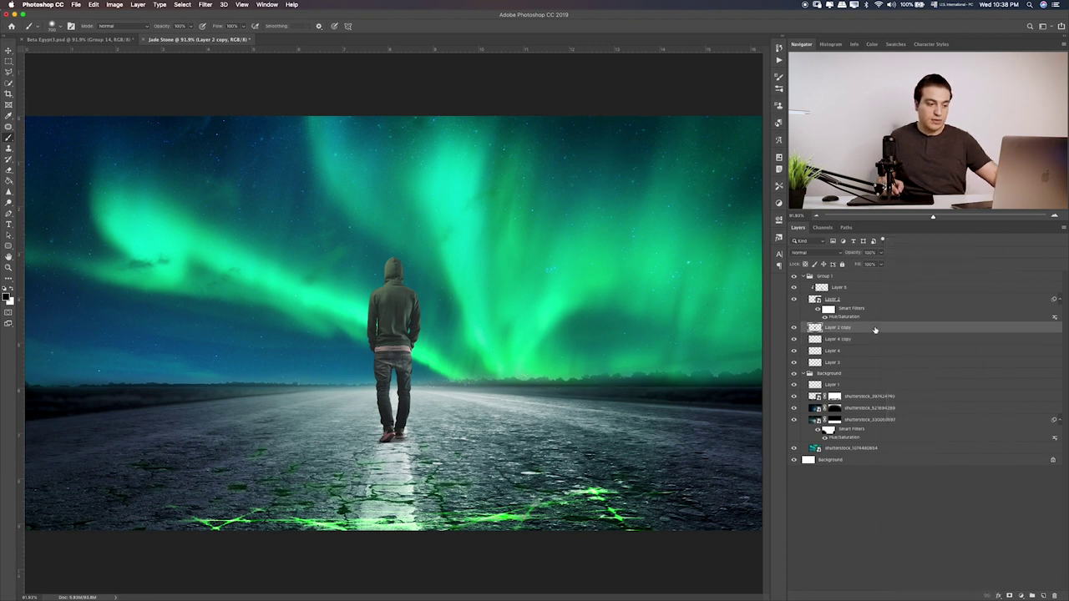
key(ctrl+t)
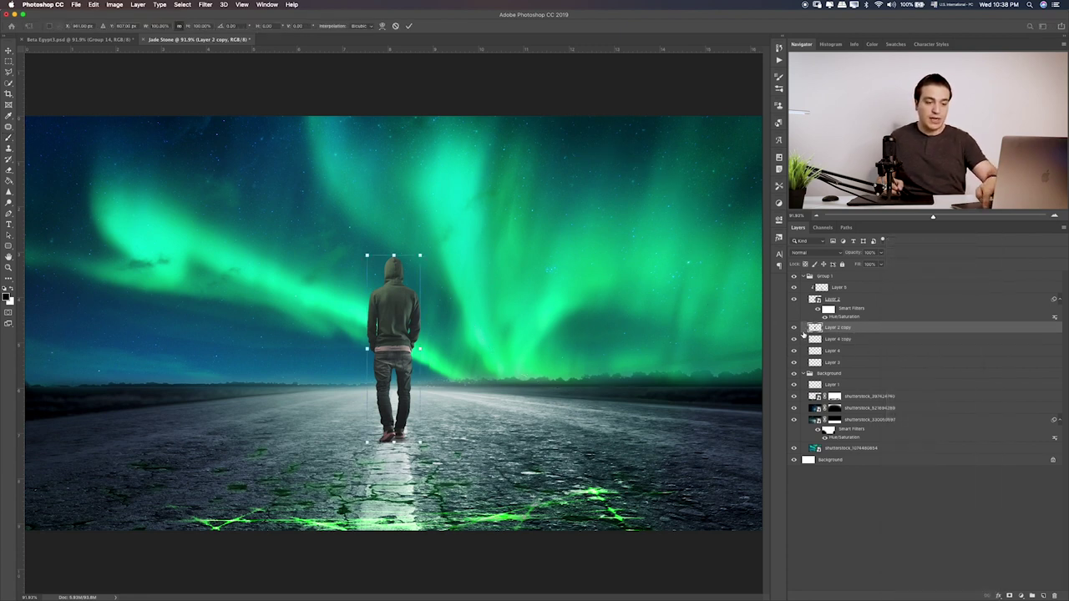
key(Return)
Convert the copy to a smart object and flip it upside down, stretched down the road
right_click(840, 331)
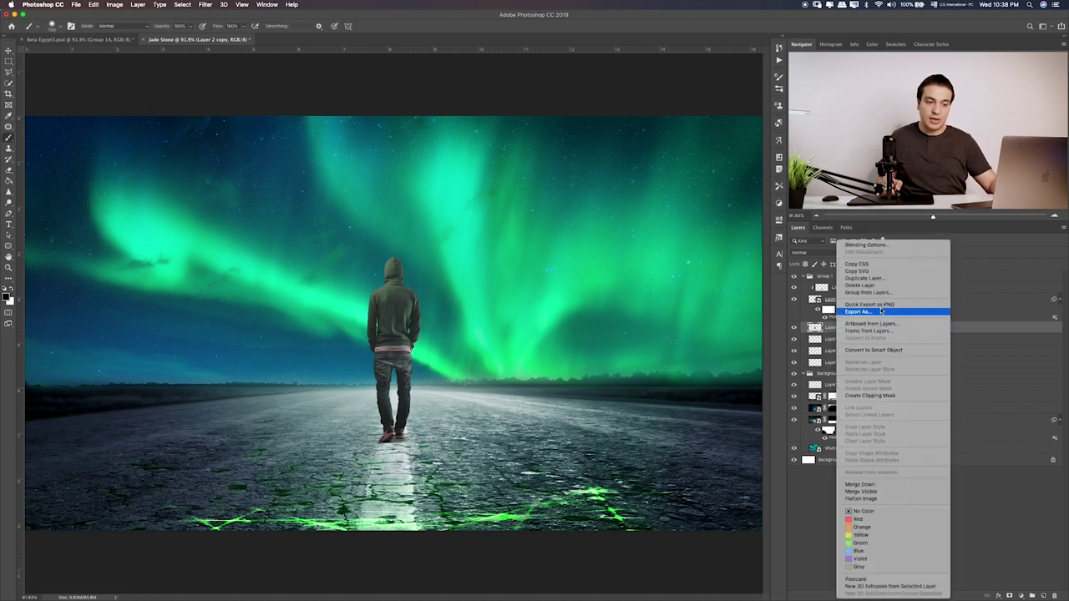
click(873, 350)
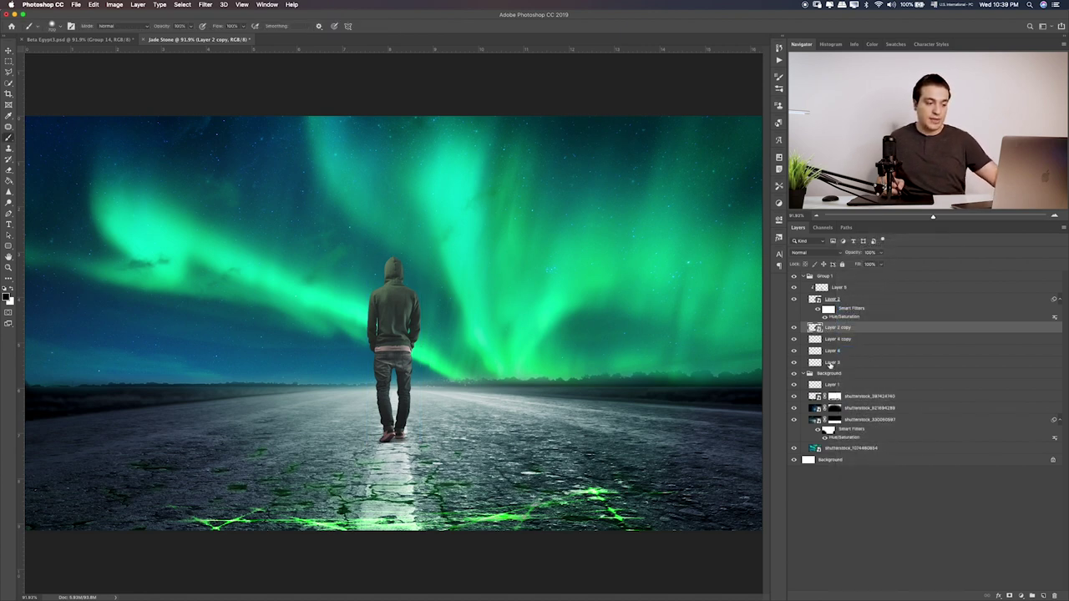
key(ctrl+t)
drag(395, 252, 411, 545)
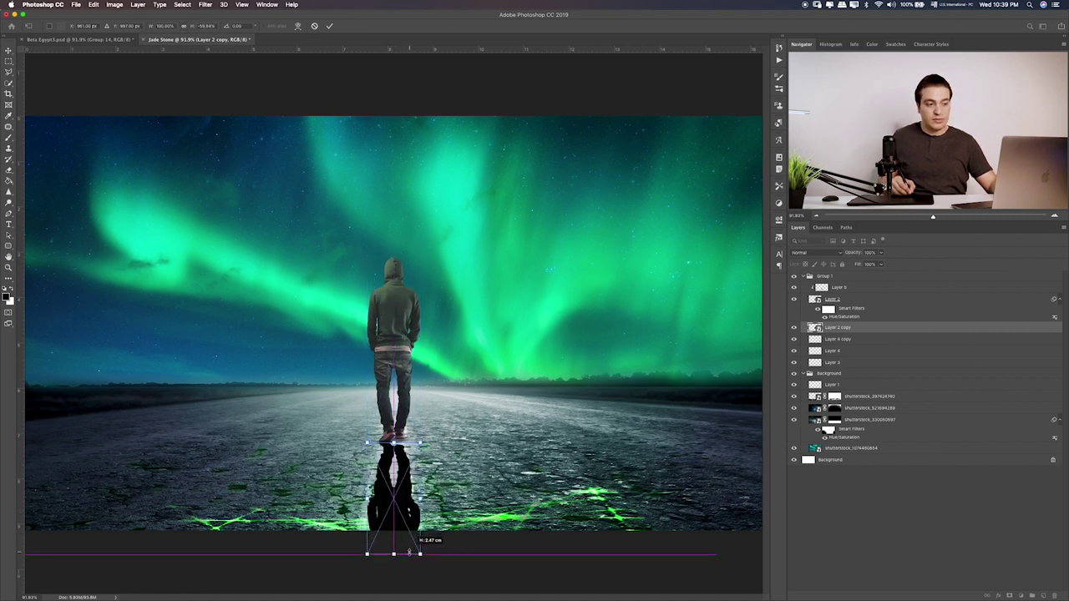
drag(411, 546, 411, 560)
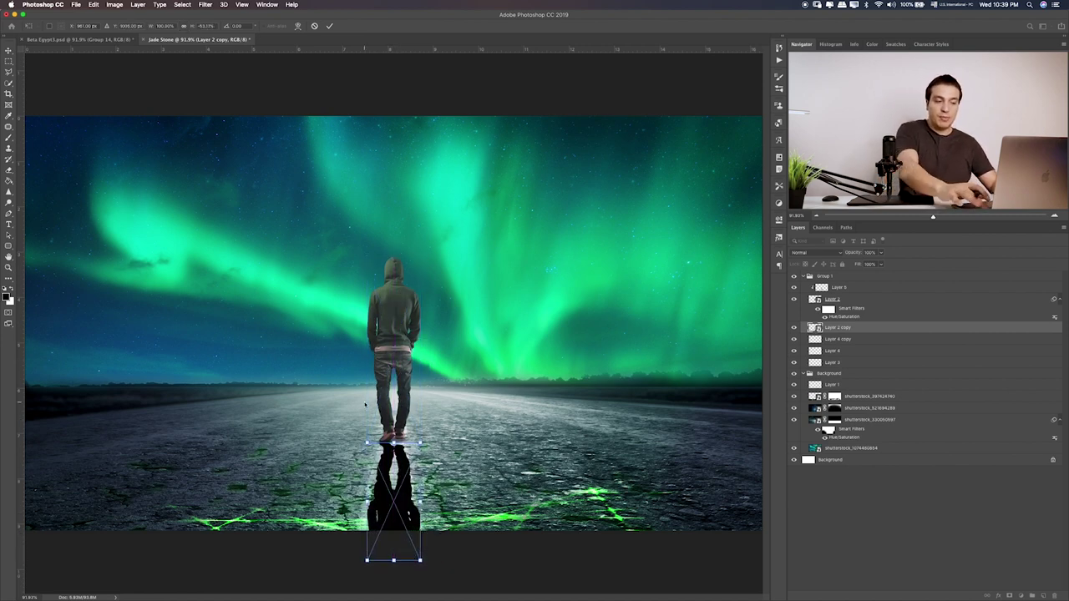
key(Return)
key(b)
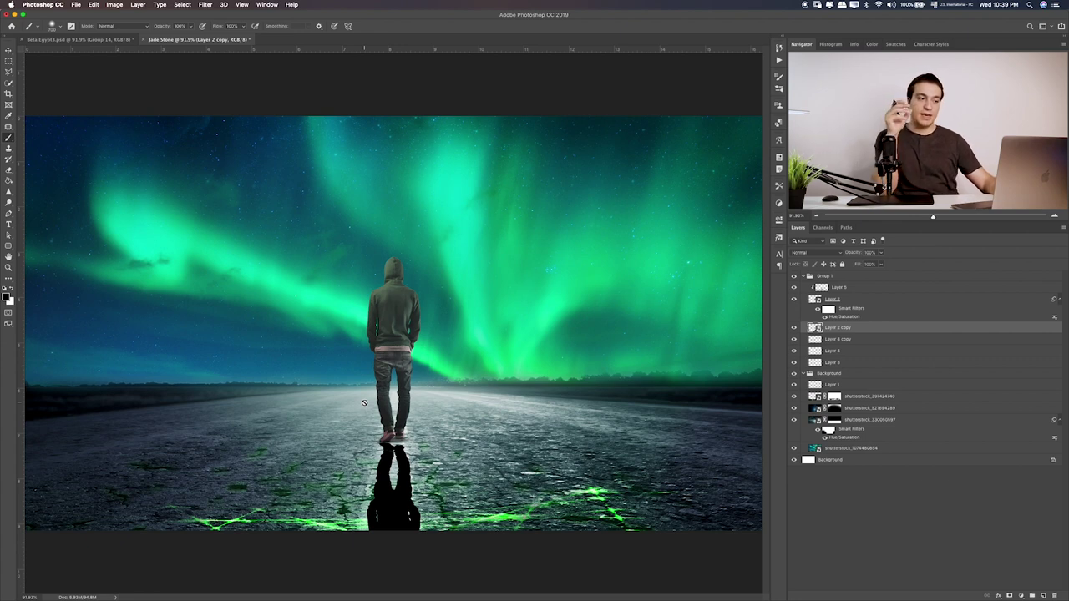
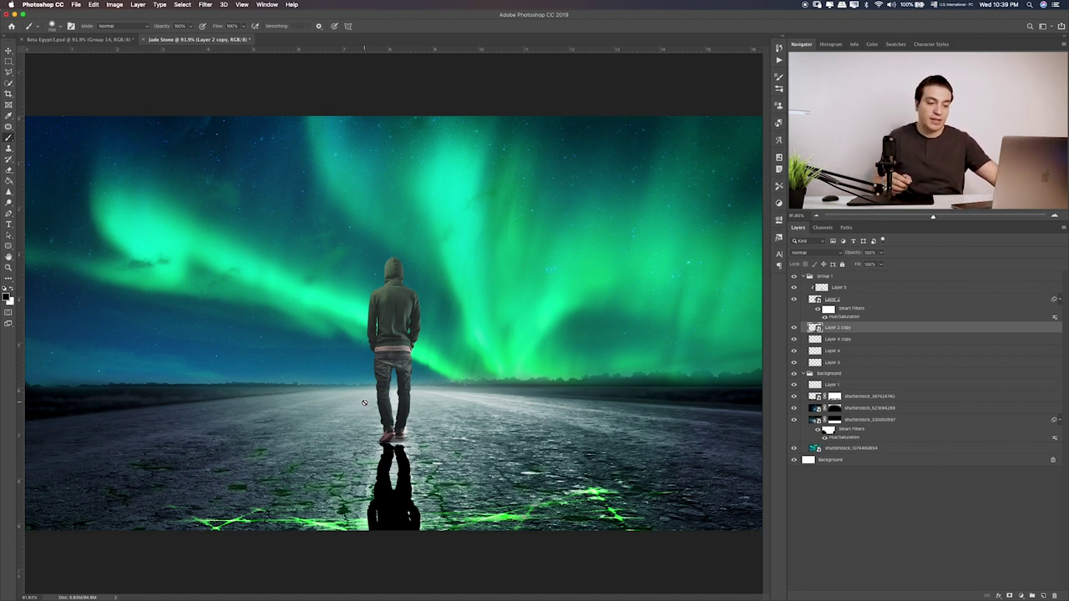
Move the flipped black reflection layer up until its feet touch the man's shoes
scroll(365, 403, up, 3)
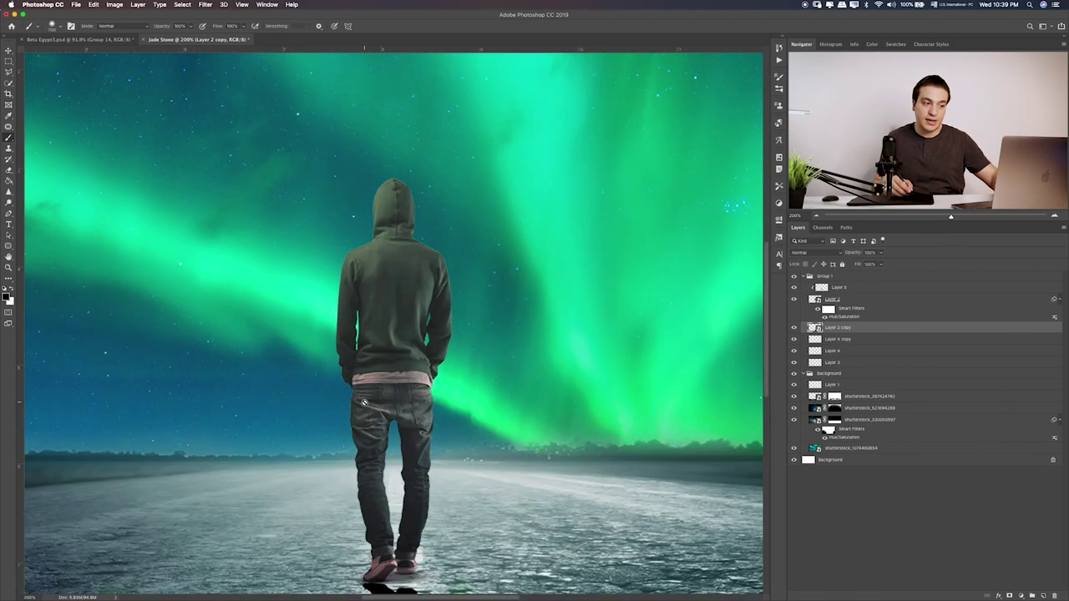
scroll(399, 394, down, 5)
scroll(460, 375, down, 3)
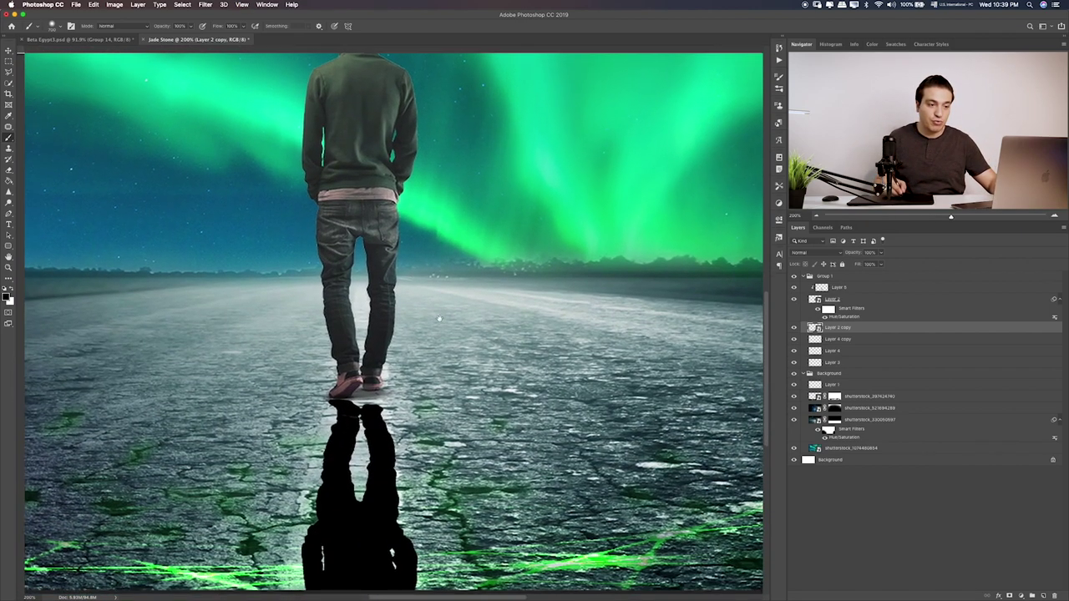
scroll(514, 357, down, 1)
key(v)
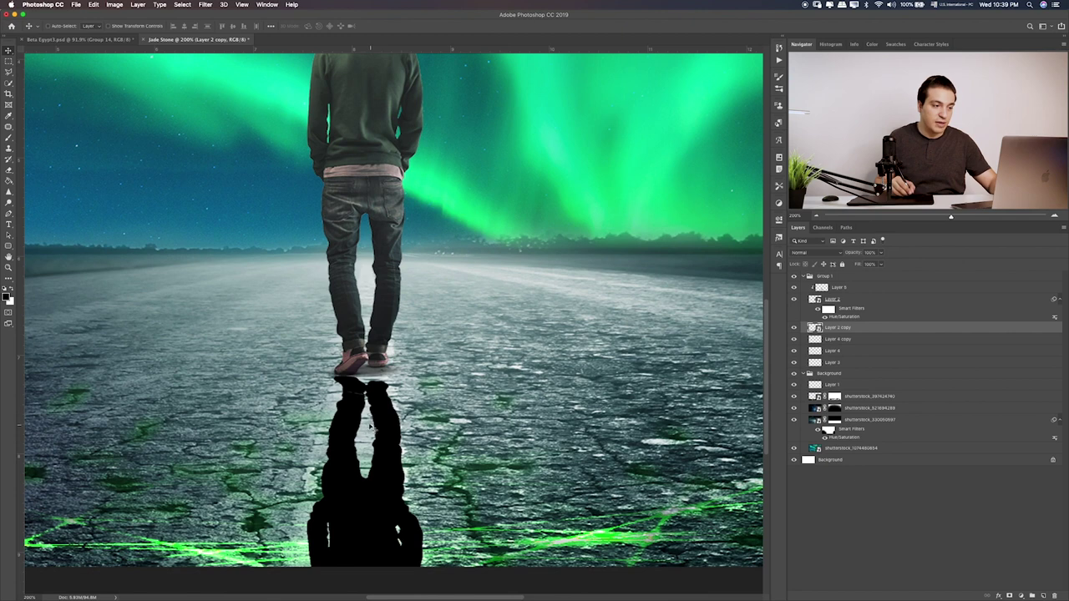
drag(370, 426, 369, 421)
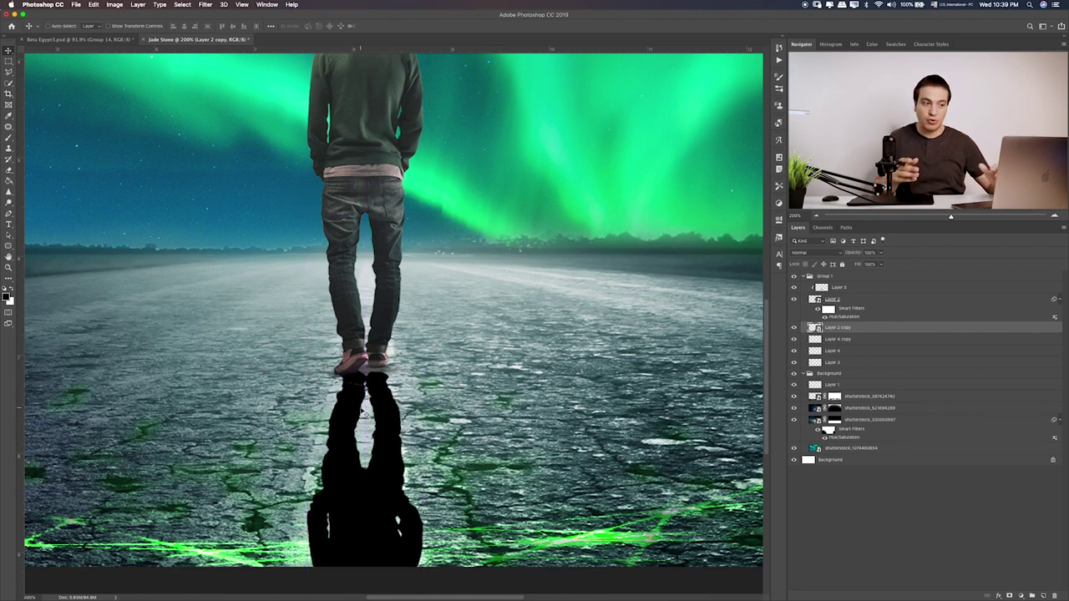
drag(370, 416, 383, 415)
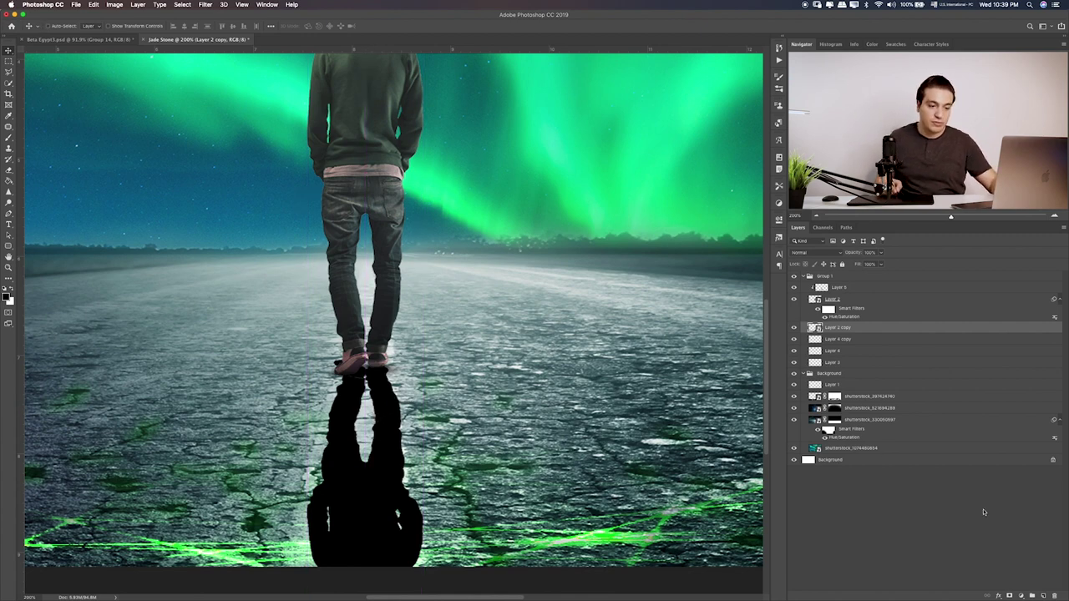
Add a mask to the reflection layer and paint it with a small brush around the feet
click(1009, 596)
key(b)
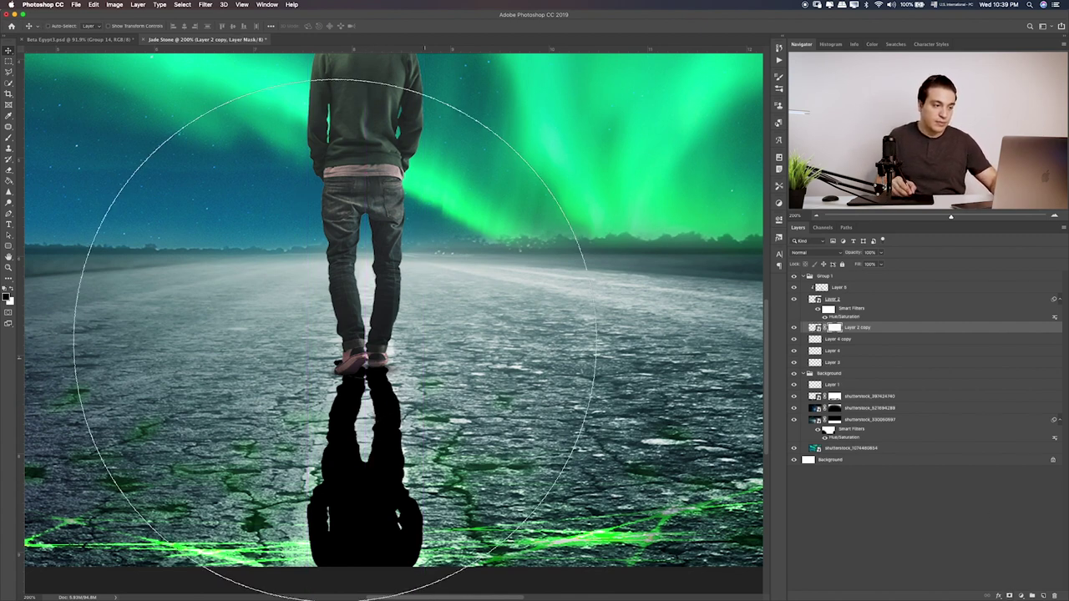
key(bracketleft)
key(bracketleft)
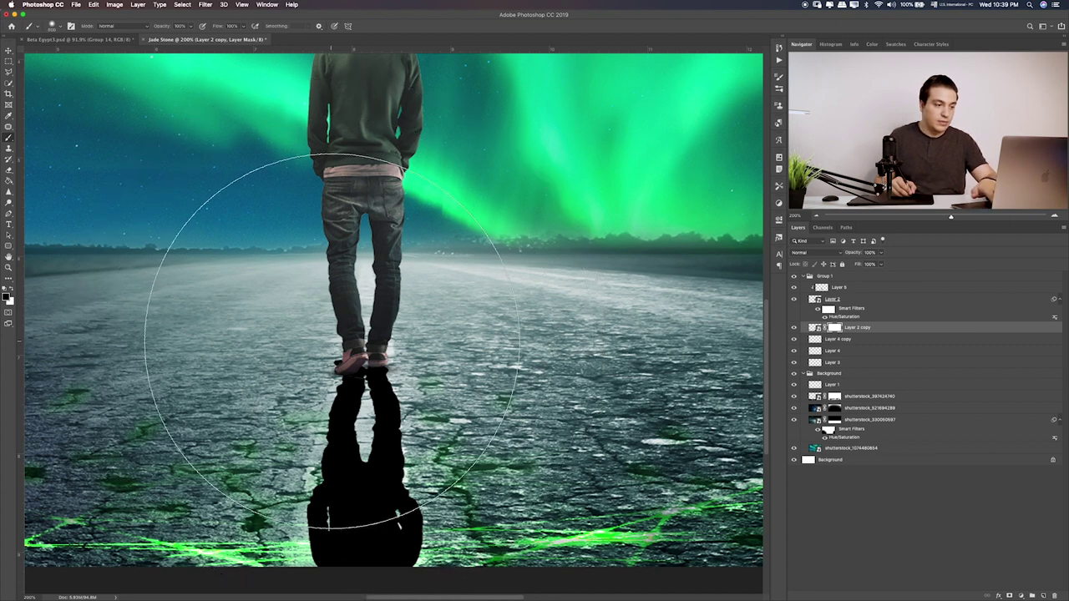
key(bracketleft)
key(bracketleft)
key(bracketleft)
drag(327, 346, 341, 355)
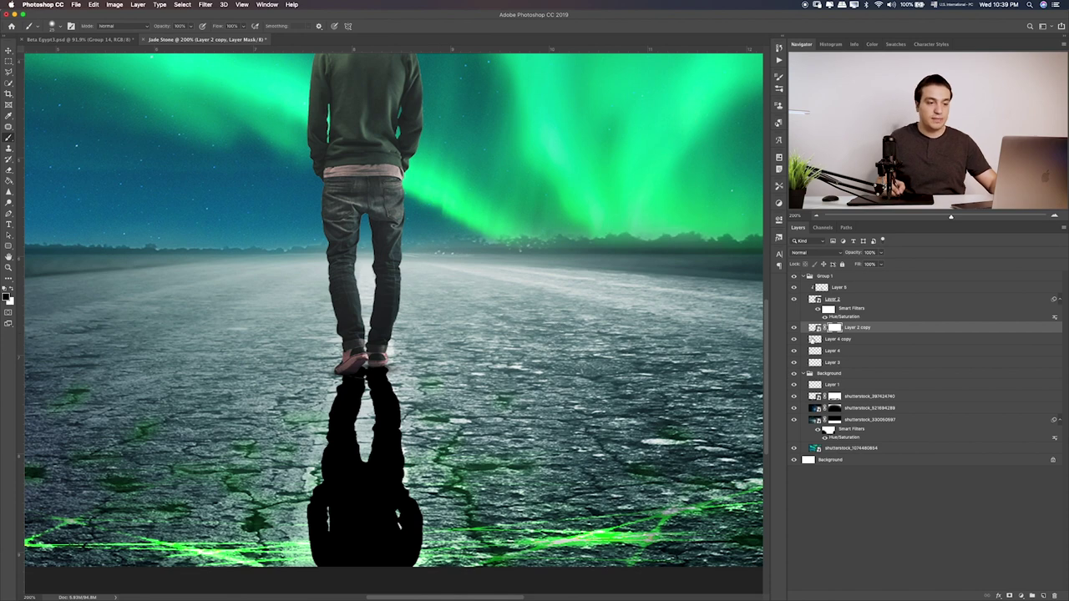
Convert the masked reflection layer into a smart object
click(814, 328)
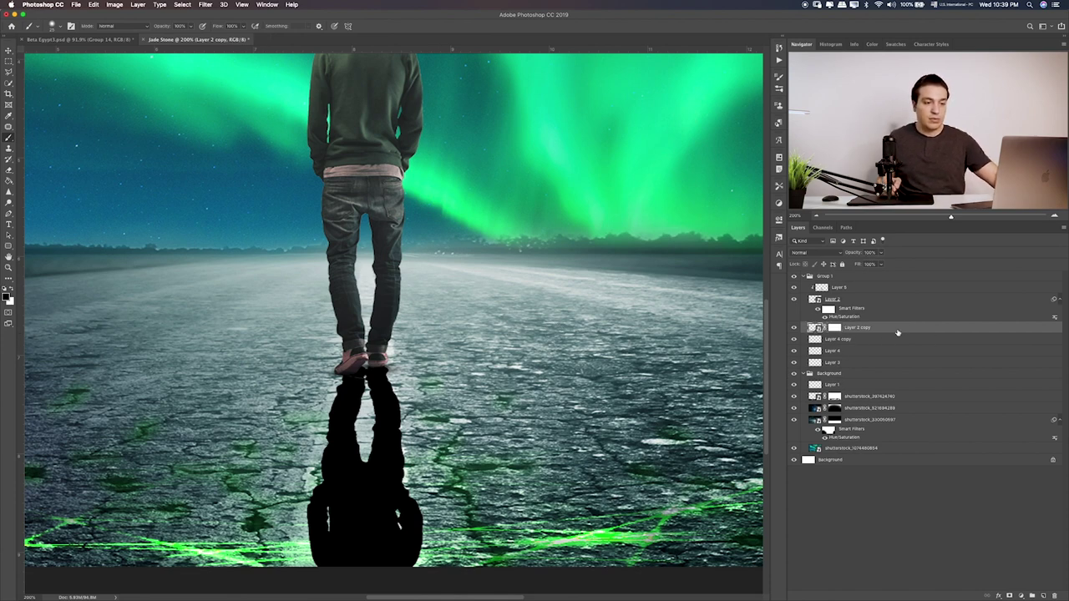
right_click(897, 331)
click(942, 325)
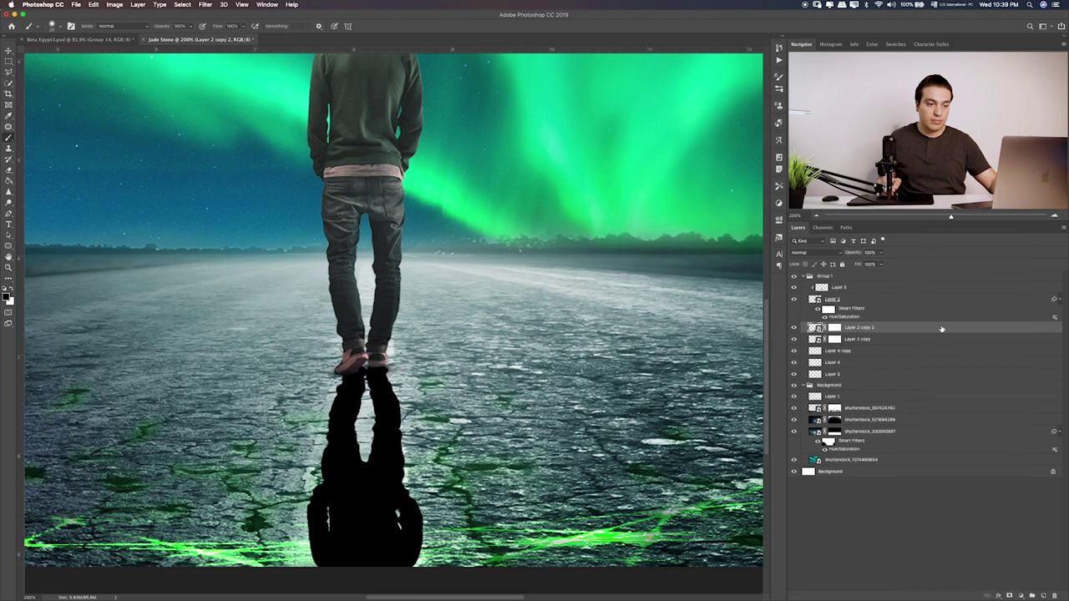
right_click(928, 331)
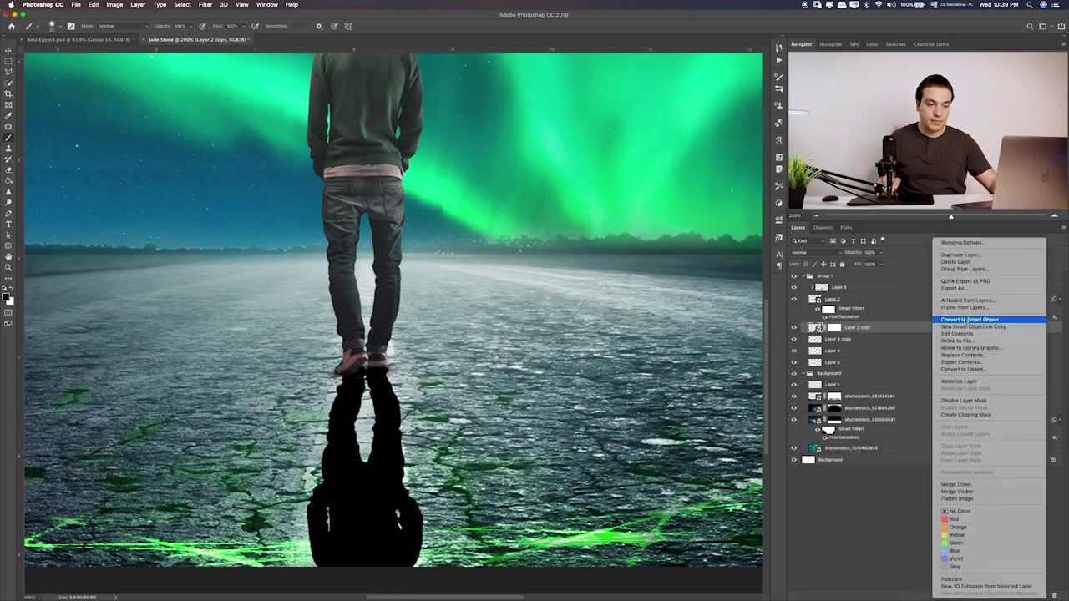
click(935, 326)
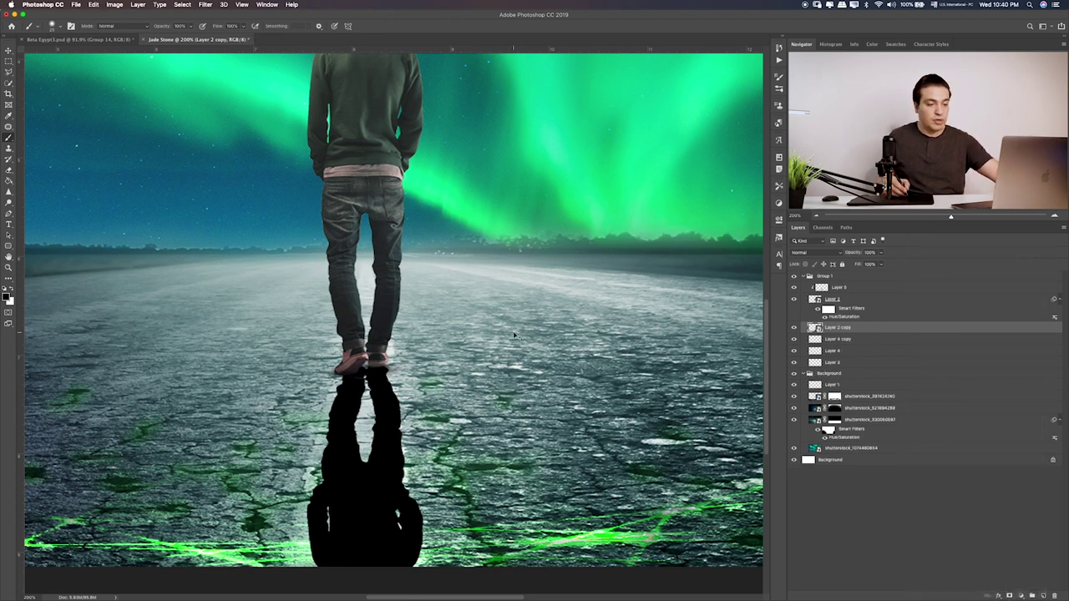
Duplicate the reflection and skew the copy into a long shadow angling toward the lower right
key(ctrl+j)
key(ctrl+t)
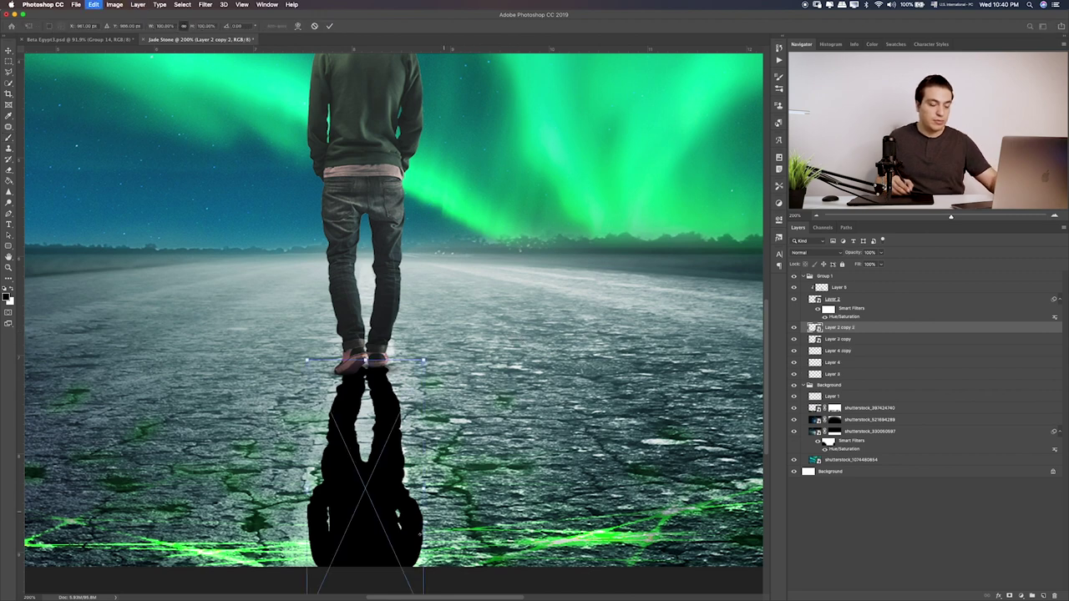
key(ctrl+minus)
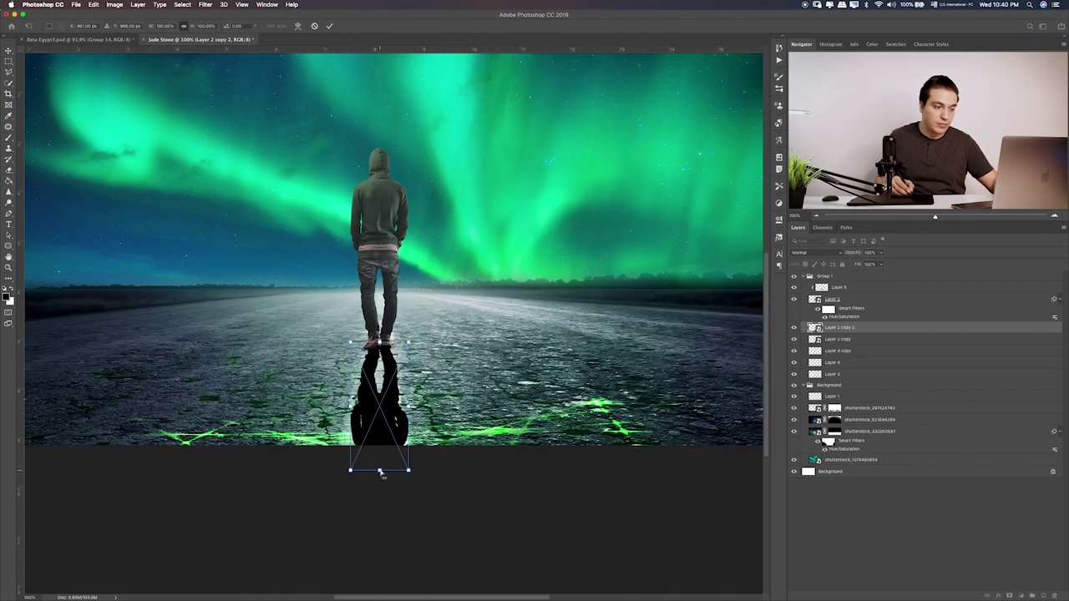
drag(380, 473, 556, 450)
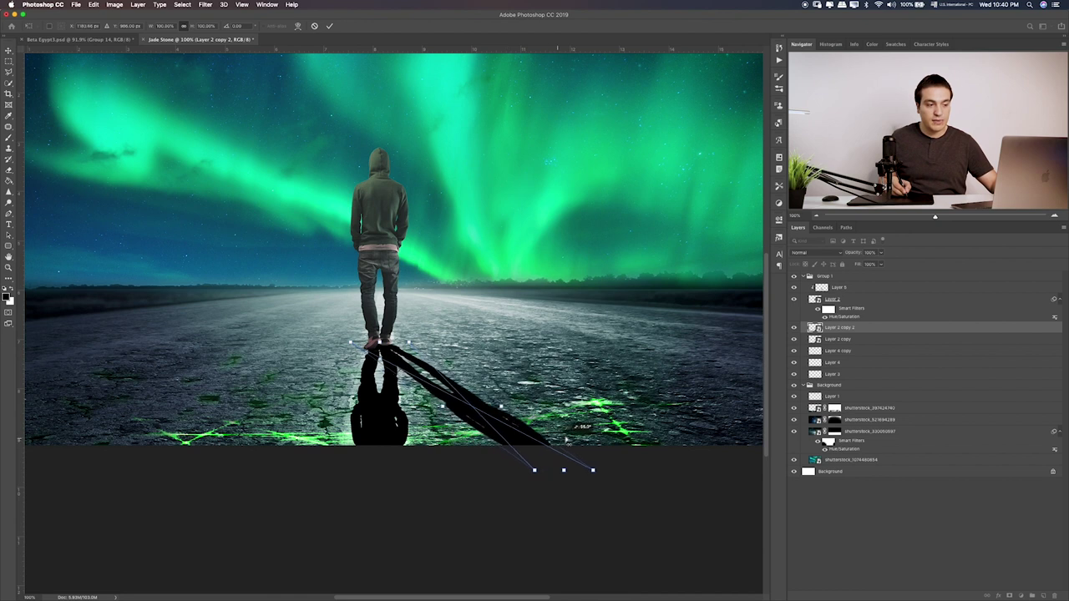
drag(565, 470, 544, 457)
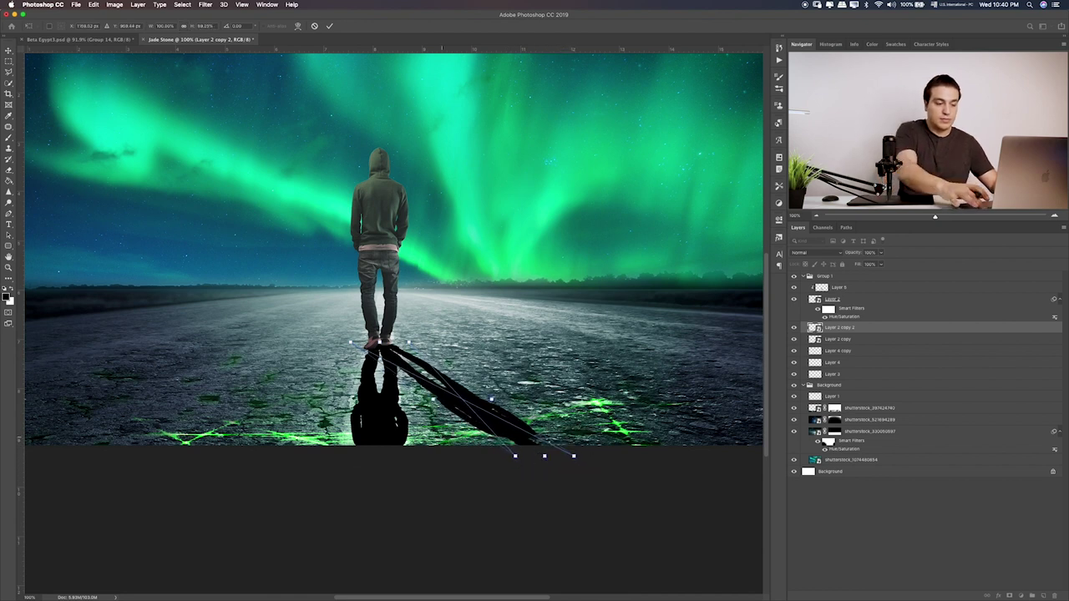
key(Return)
key(b)
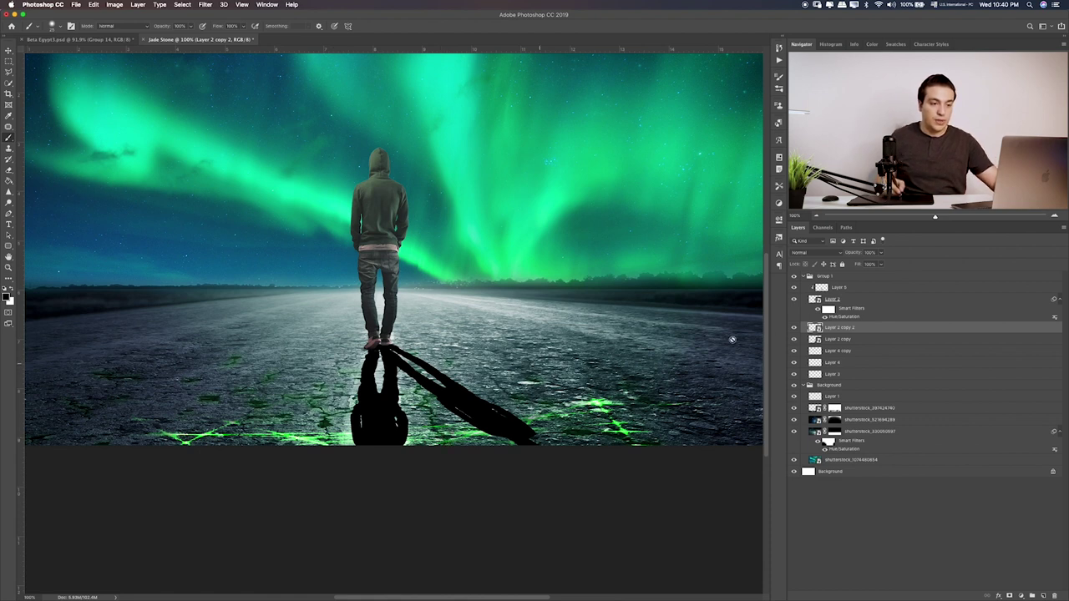
Duplicate the straight reflection again and skew it into a shadow angling toward the lower left
click(852, 340)
key(ctrl+j)
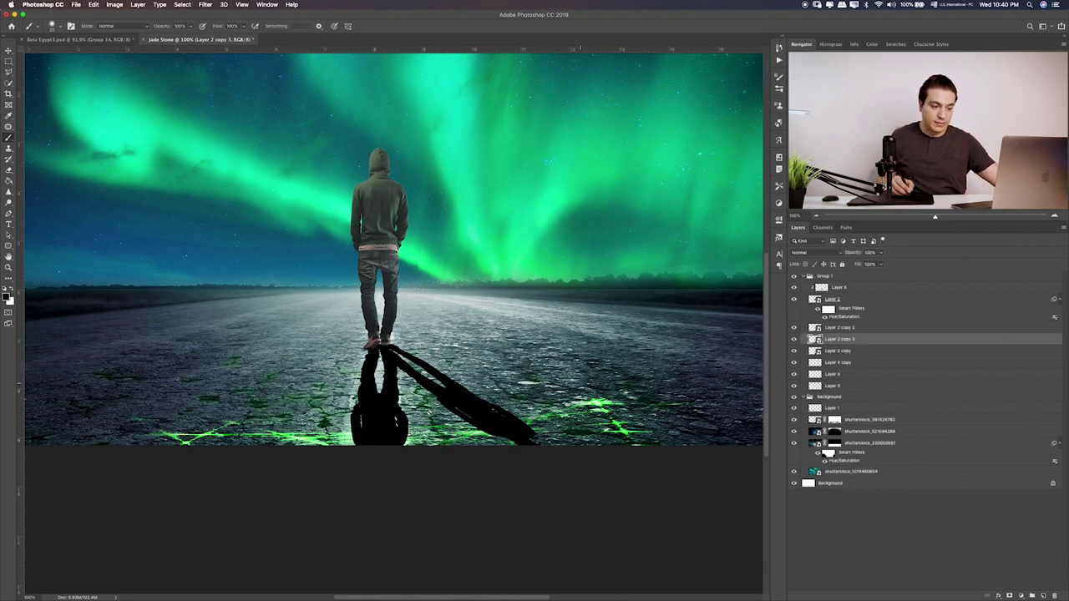
key(ctrl+t)
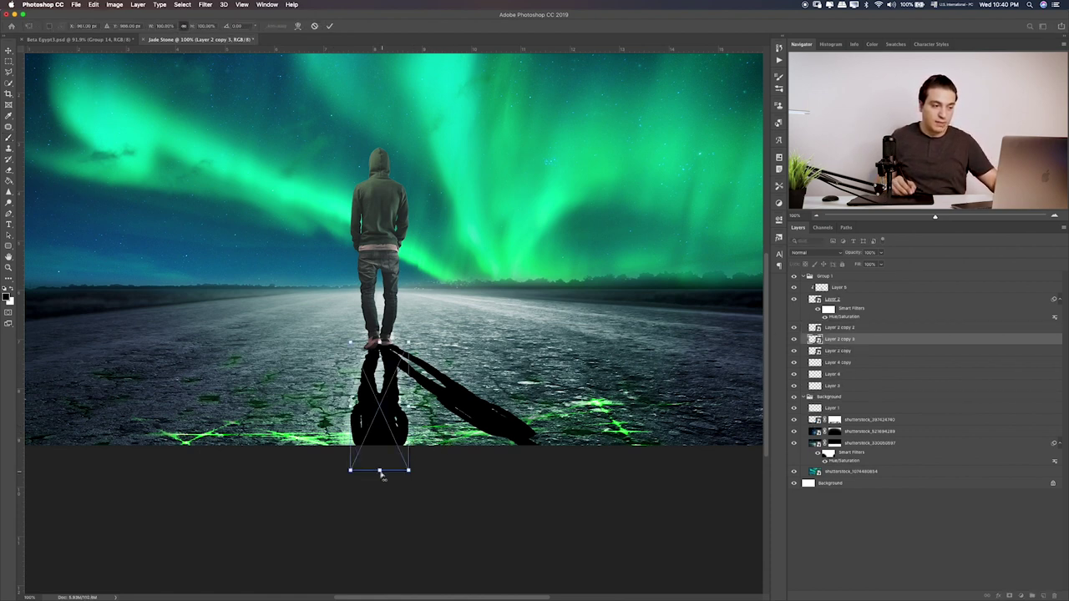
drag(380, 473, 155, 462)
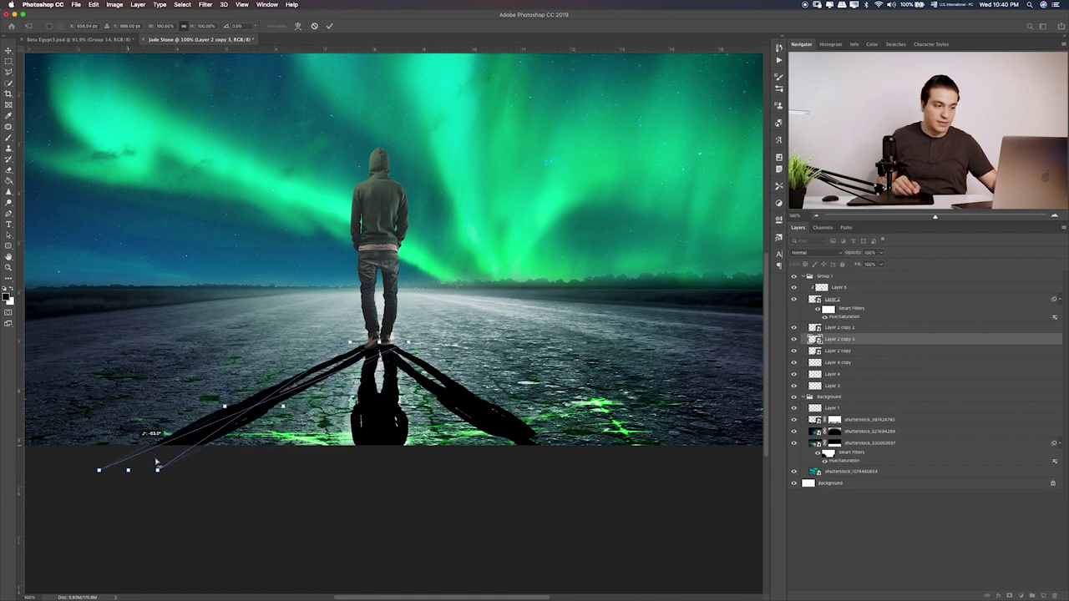
mouse_move(128, 470)
mouse_down()
mouse_move(153, 457)
mouse_move(128, 471)
mouse_up()
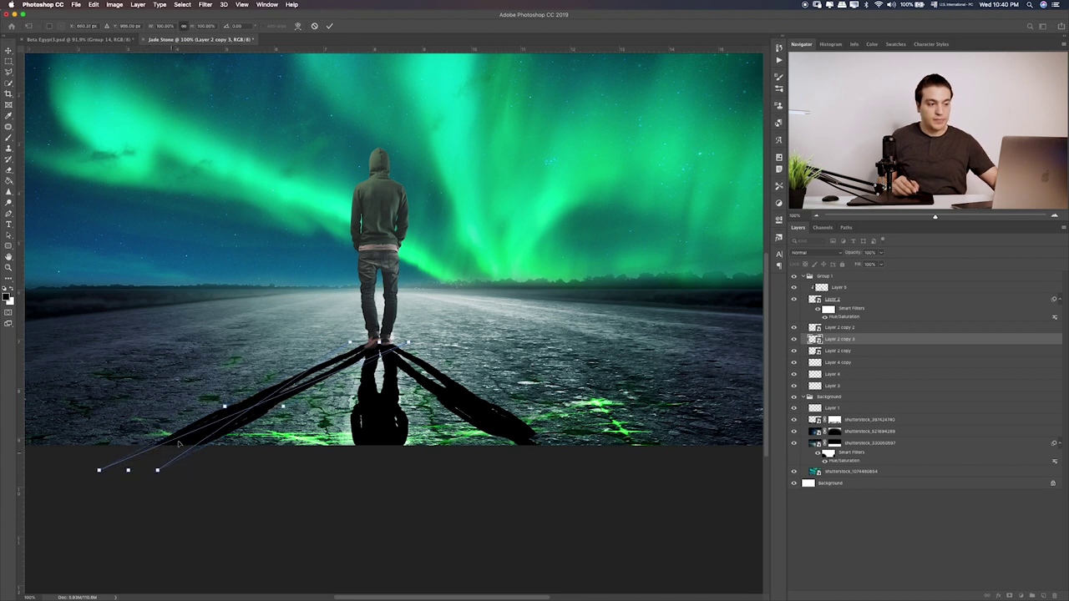
key(Return)
Show the straight reflection again and stretch it longer downward
key(b)
click(794, 351)
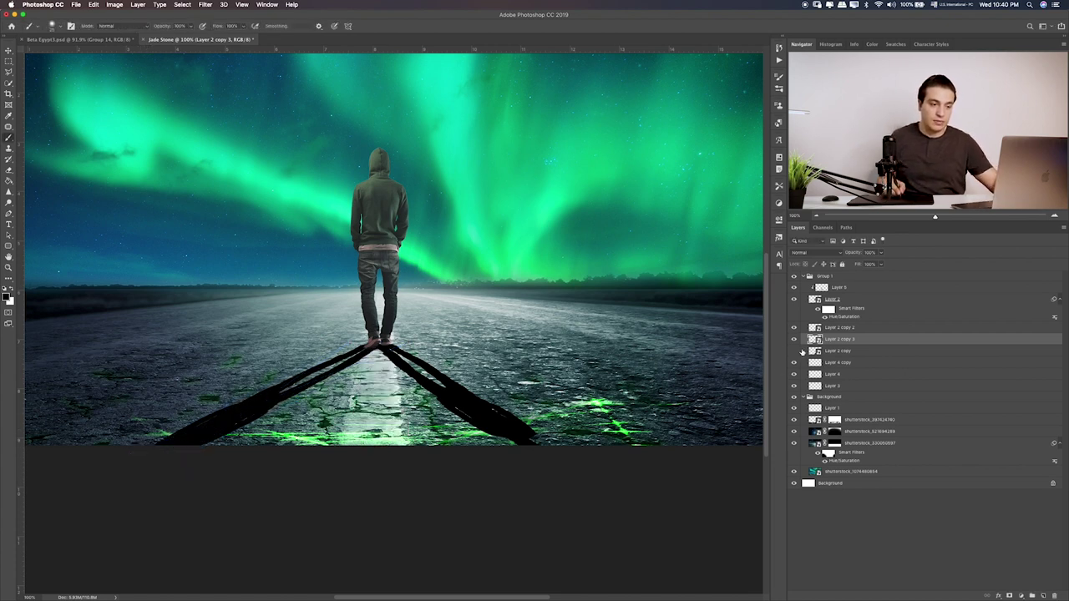
click(794, 352)
key(ctrl+t)
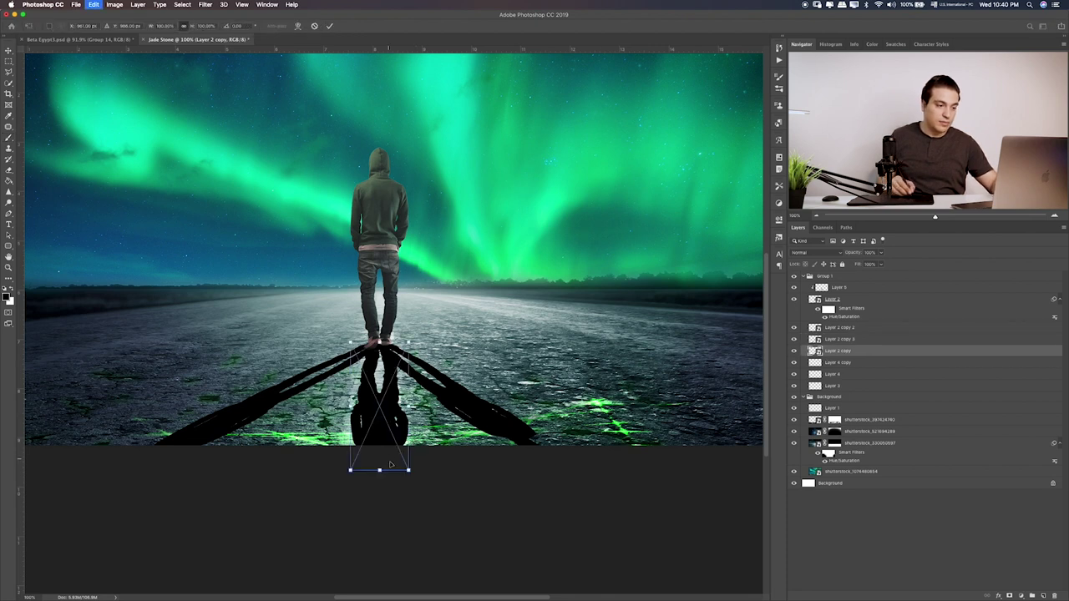
drag(379, 465, 380, 505)
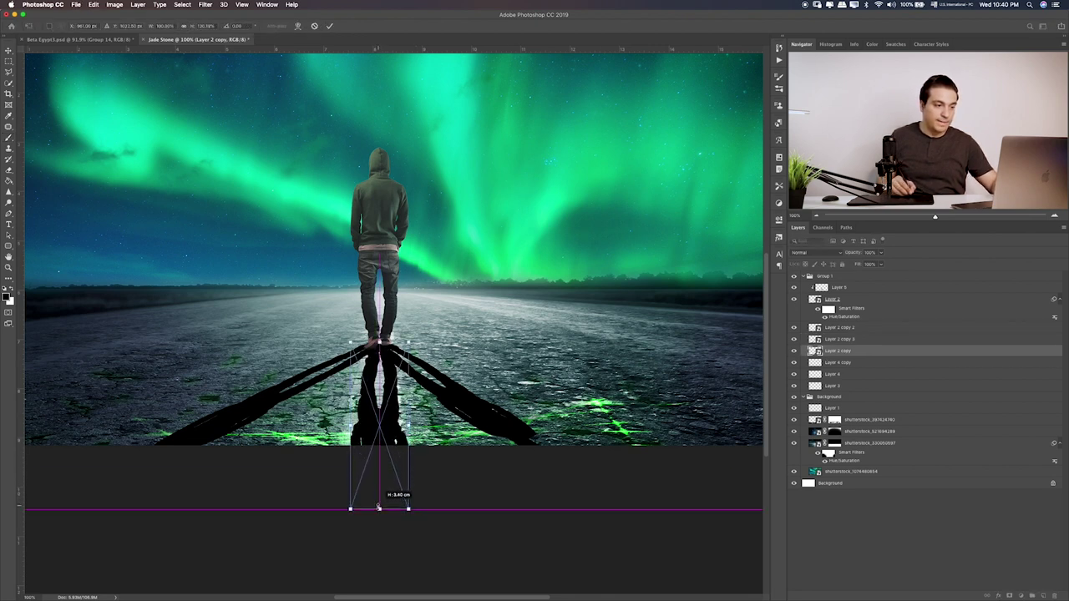
key(Return)
key(b)
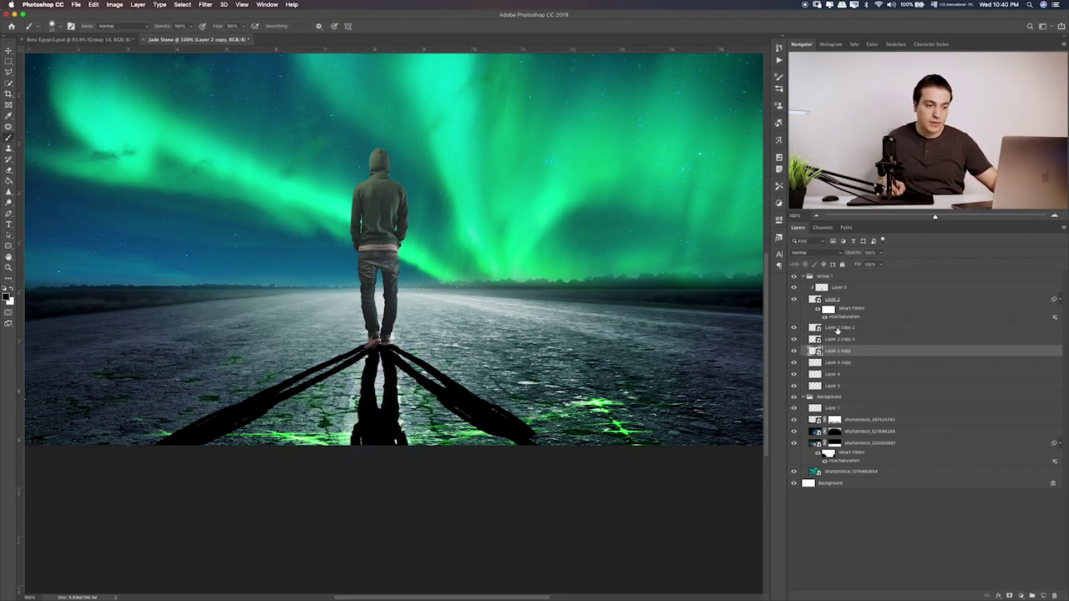
Swing the right-hand shadow farther toward the lower-right edge
key(alt+bracketright)
key(ctrl+t)
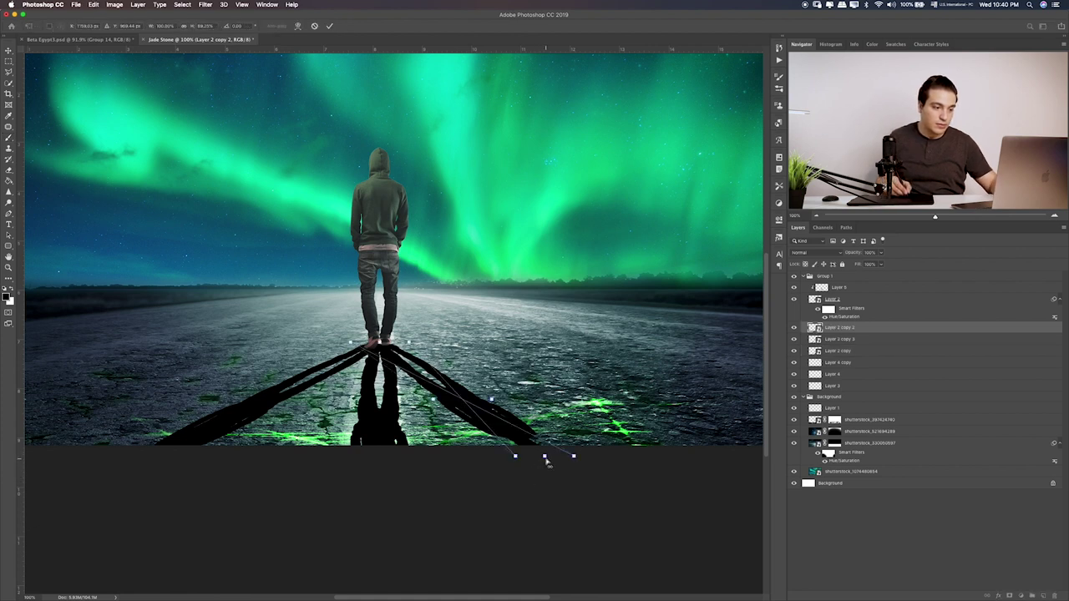
drag(544, 457, 599, 462)
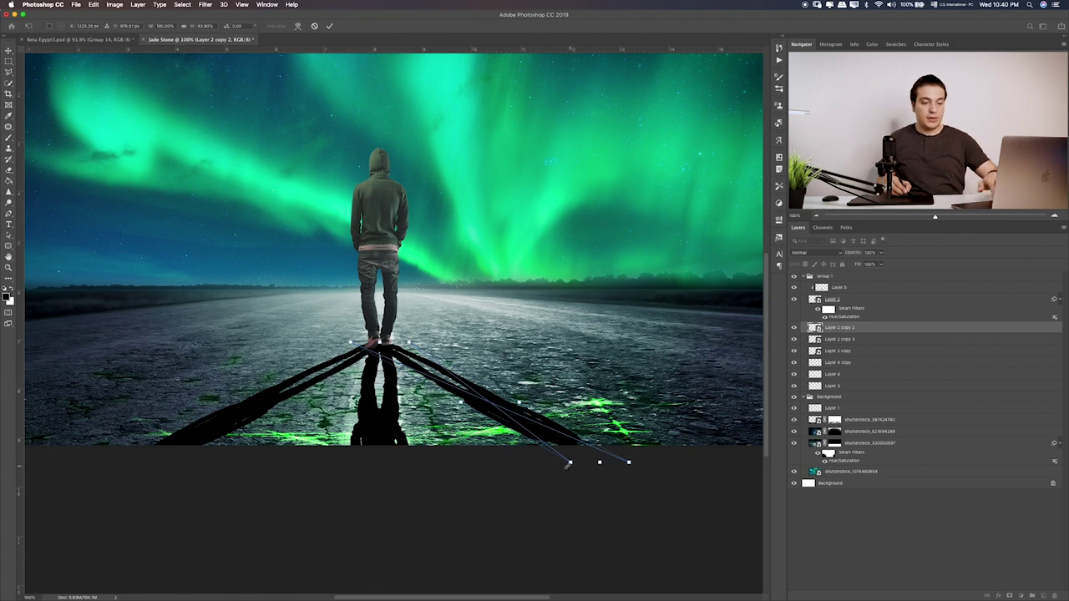
key(Return)
key(b)
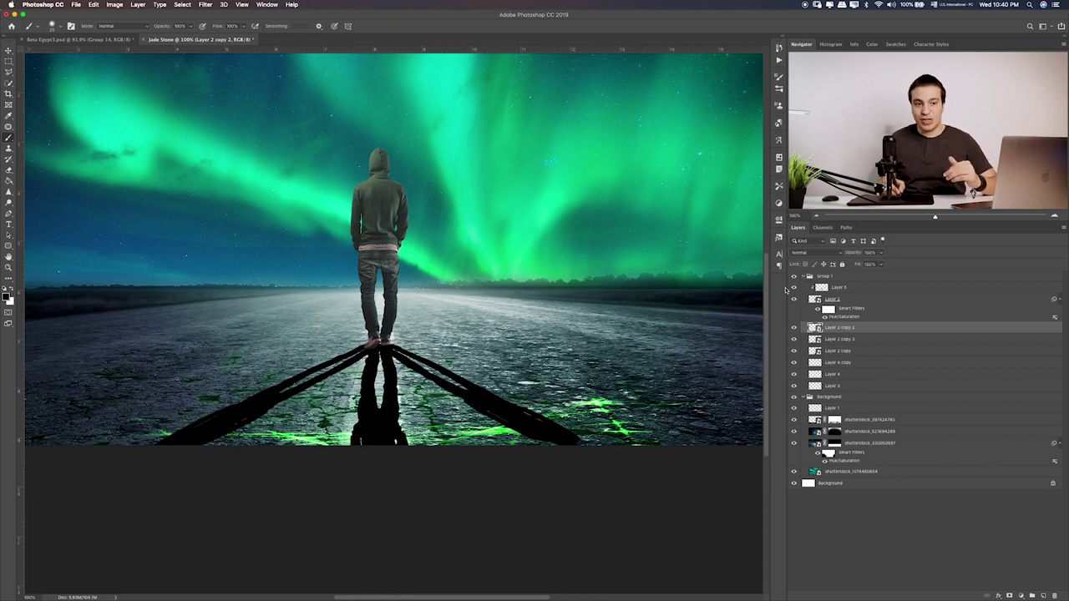
Preview several blend modes on the straight reflection, then keep it at Normal and lower its opacity
click(855, 352)
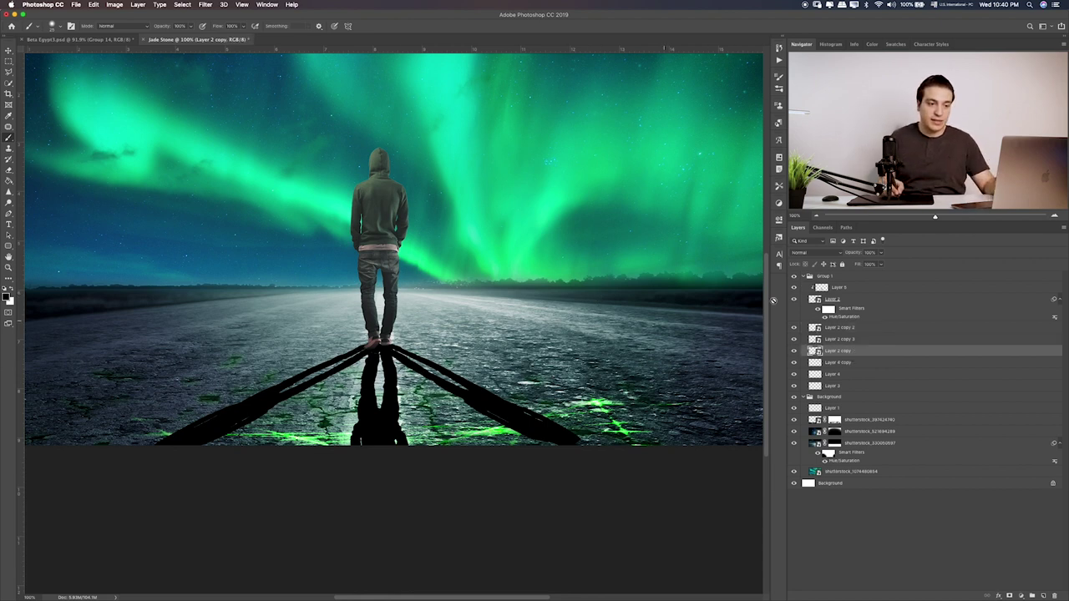
click(827, 254)
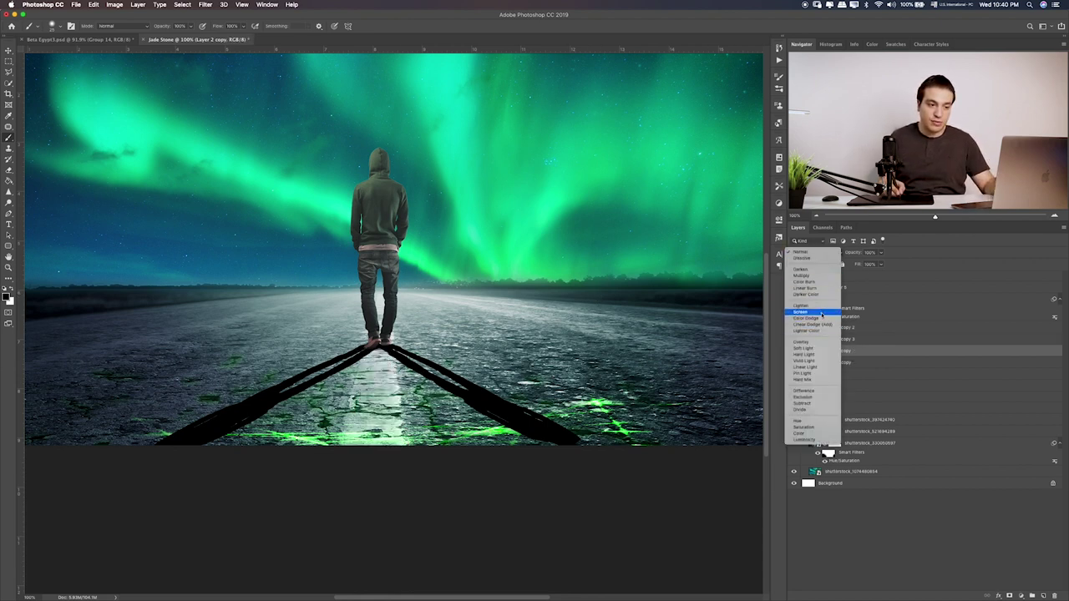
click(819, 347)
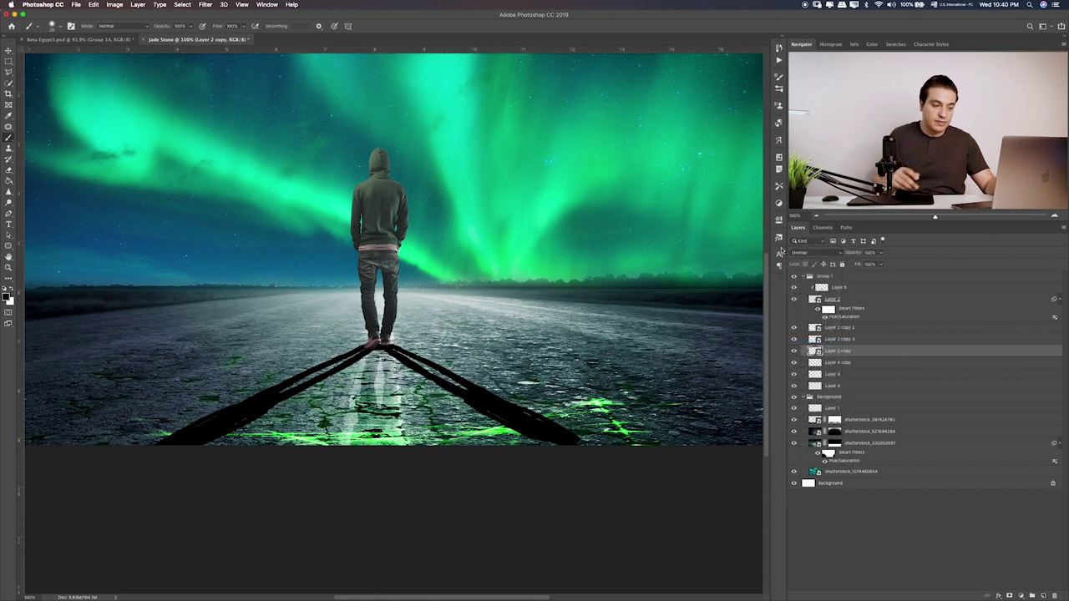
key(v)
key(shift+minus)
key(shift+minus)
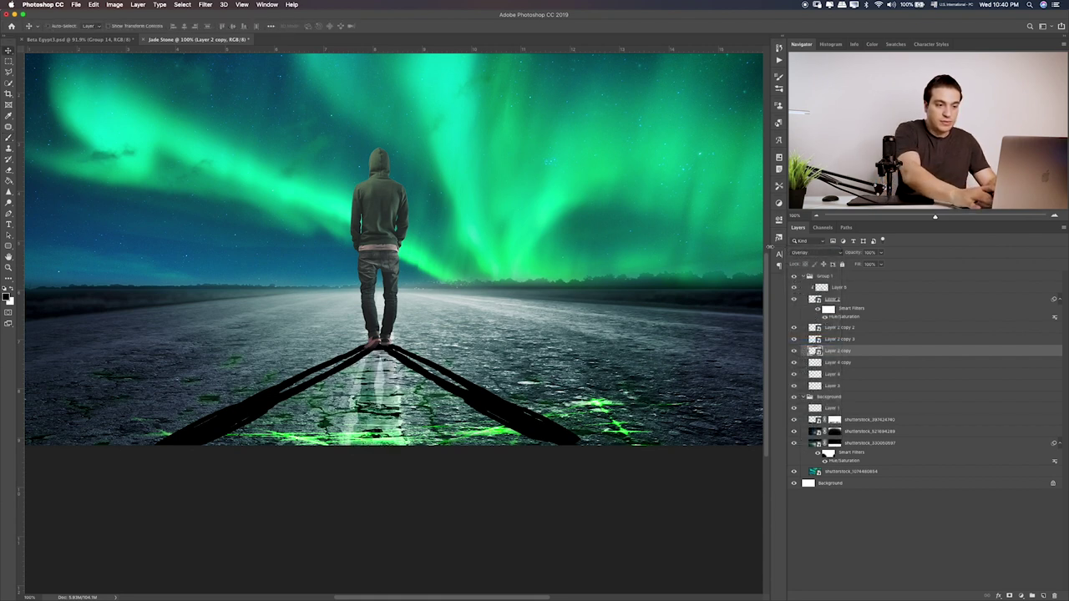
key(shift+minus)
key(shift+minus)
key(shift+minus)
key(shift+minus)
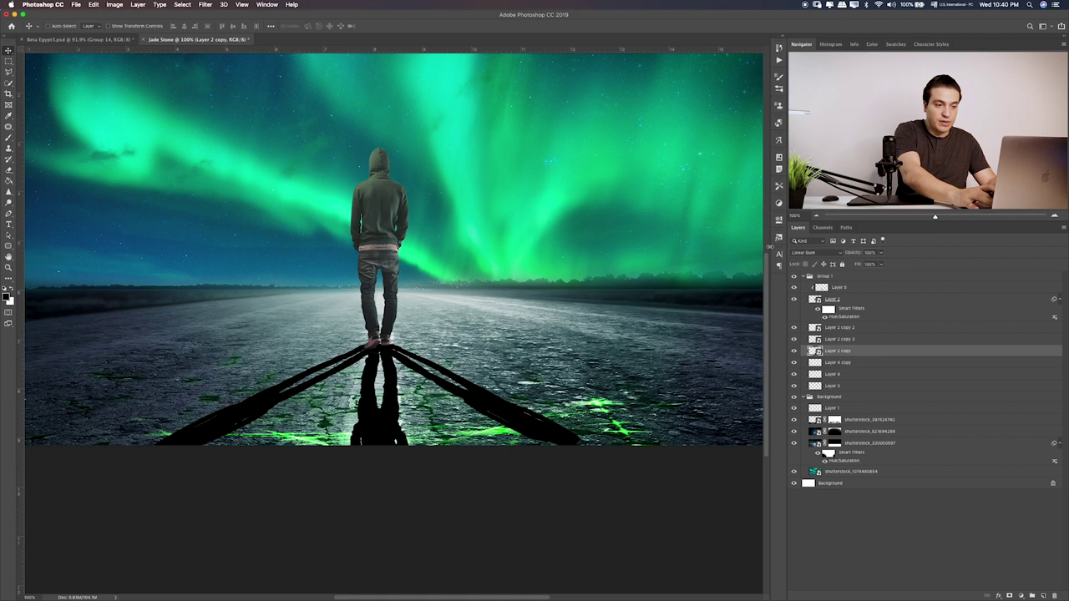
key(shift+minus)
key(shift+minus)
key(shift+plus)
key(shift+plus)
key(shift+plus)
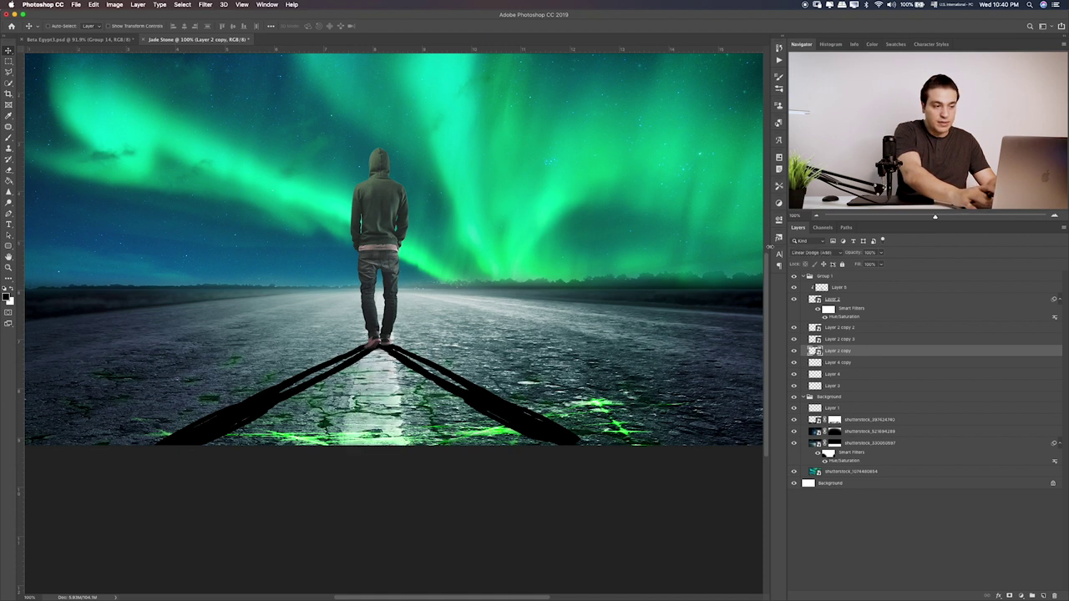
key(shift+plus)
key(shift+plus)
key(shift+plus)
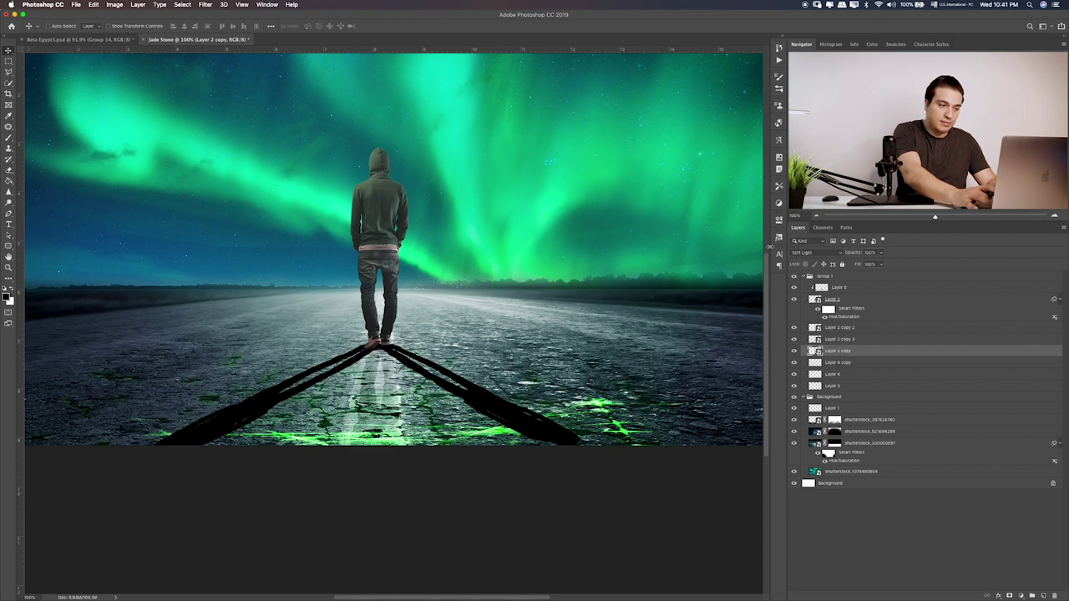
key(shift+plus)
key(shift+plus)
key(shift+plus)
key(shift+plus)
key(shift+plus)
key(shift+plus)
key(shift+plus)
key(shift+plus)
key(shift+plus)
key(shift+plus)
key(shift+plus)
key(shift+plus)
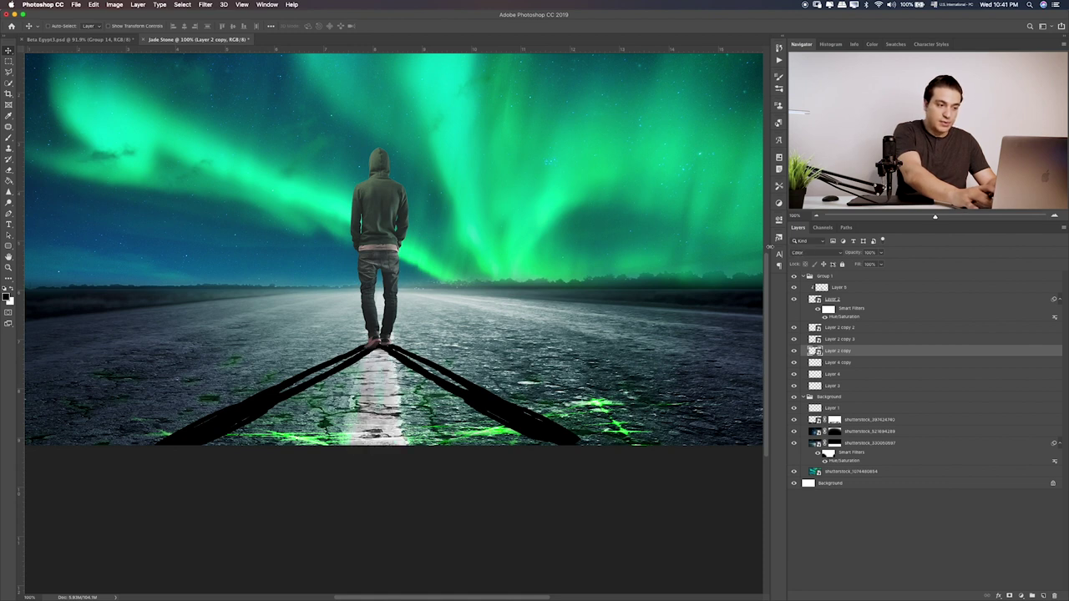
click(827, 253)
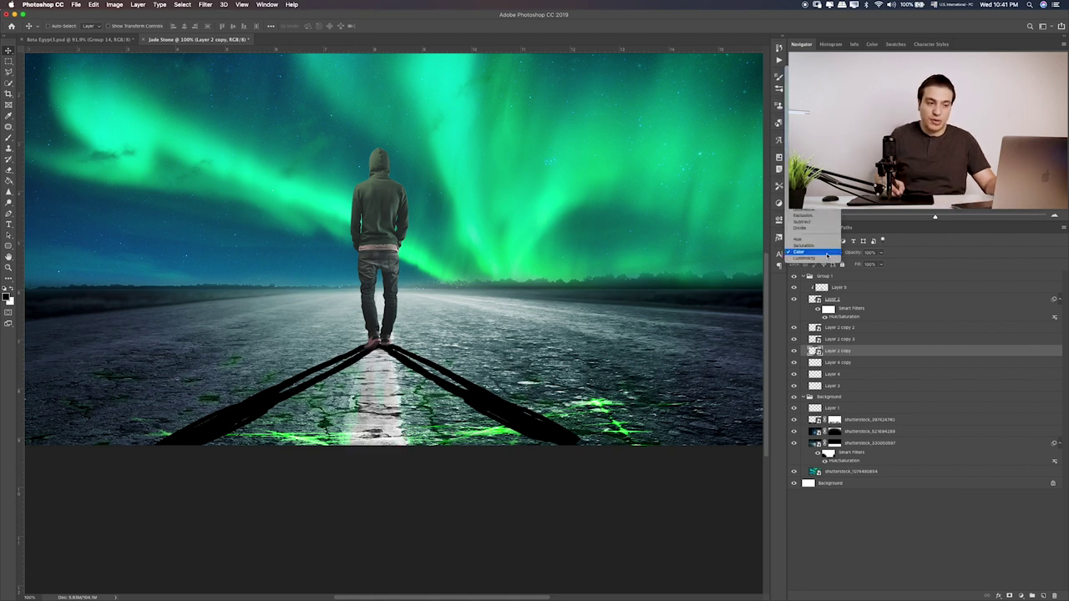
click(800, 69)
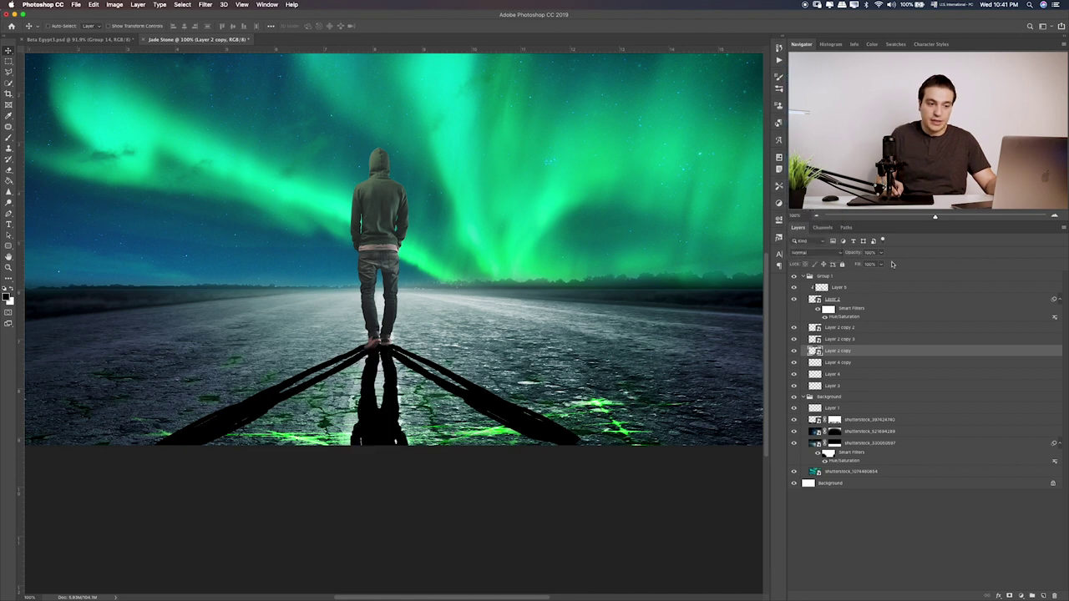
click(883, 253)
drag(867, 265, 864, 266)
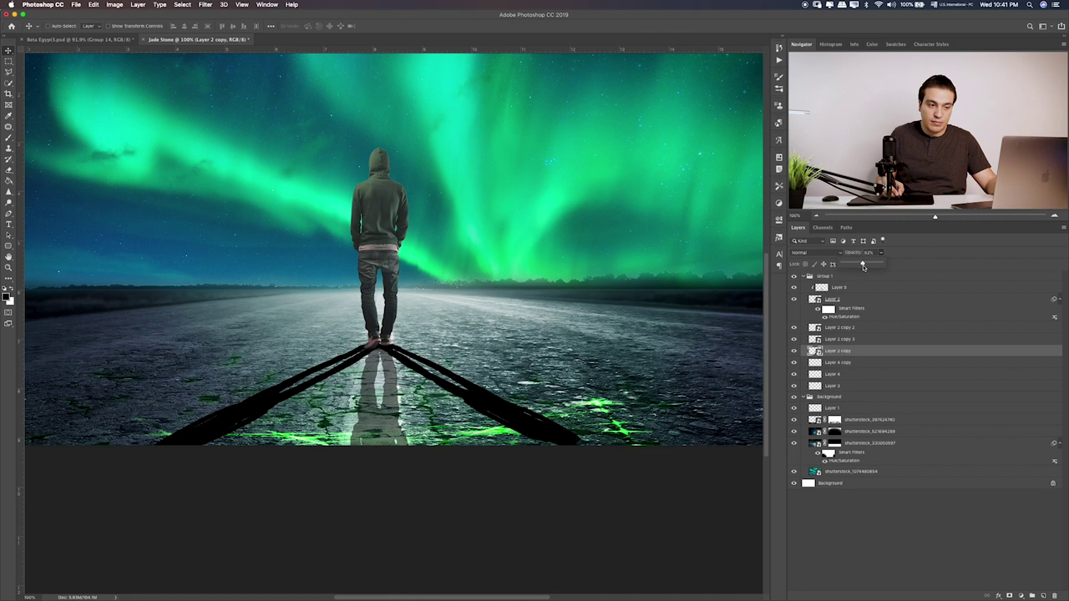
Set Layer 2 copy 3 and Layer 2 copy 2 to Soft Light blending
click(842, 340)
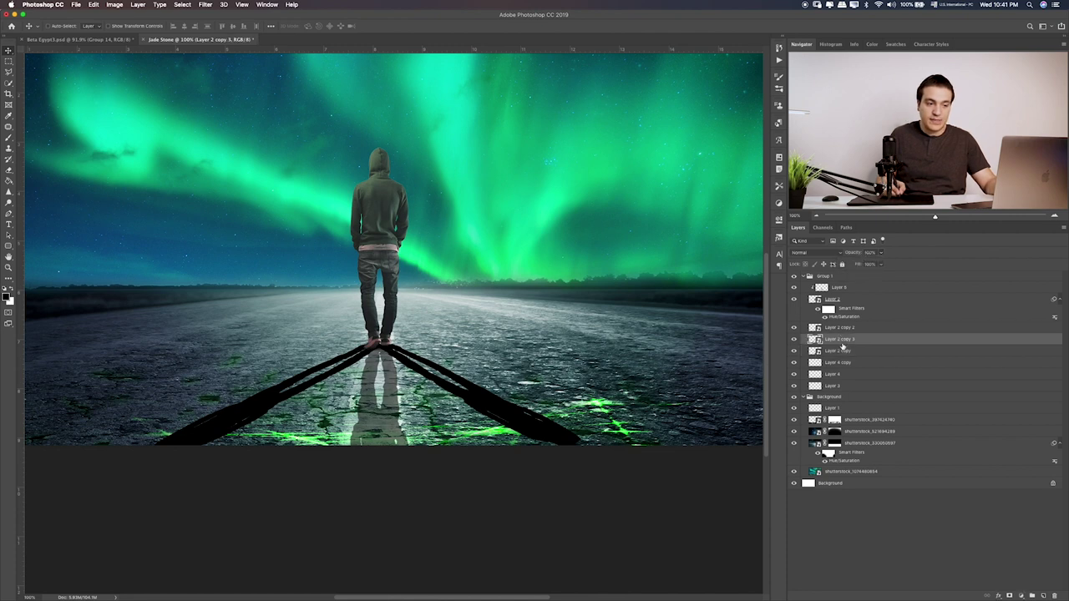
click(802, 252)
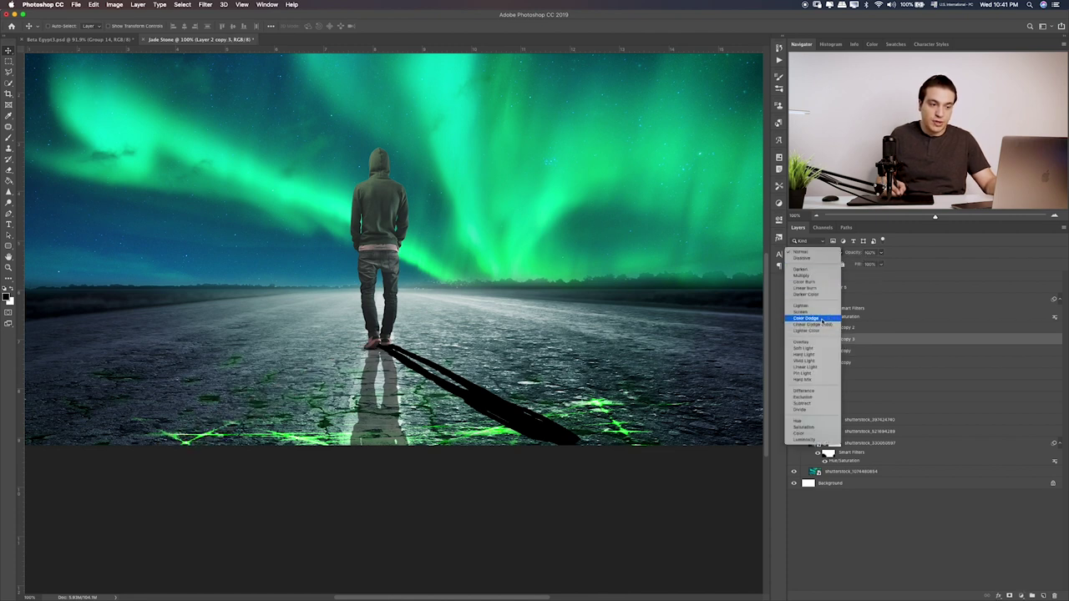
click(804, 349)
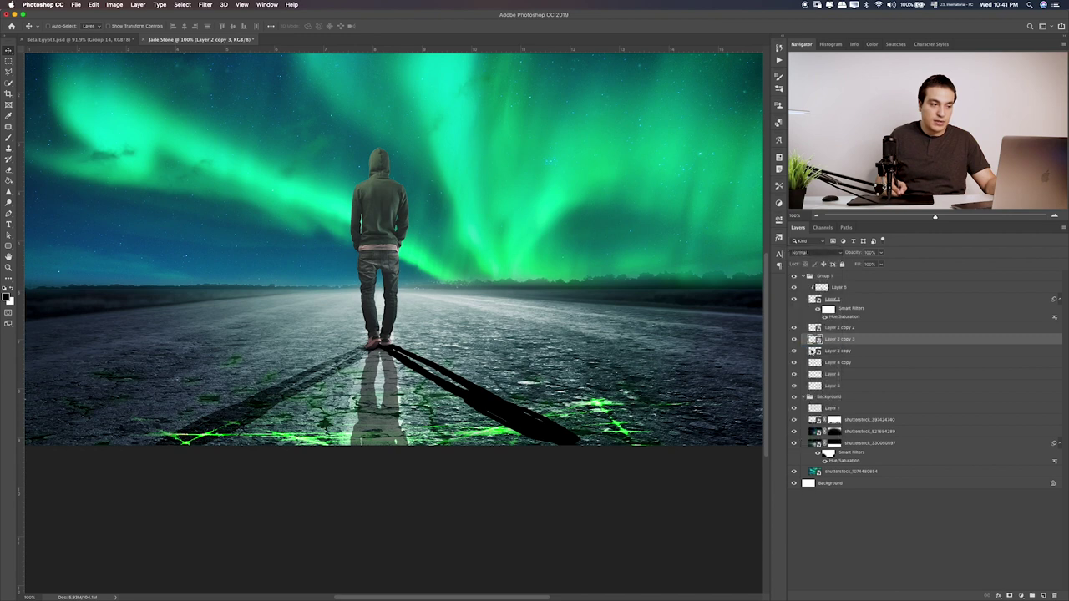
click(827, 253)
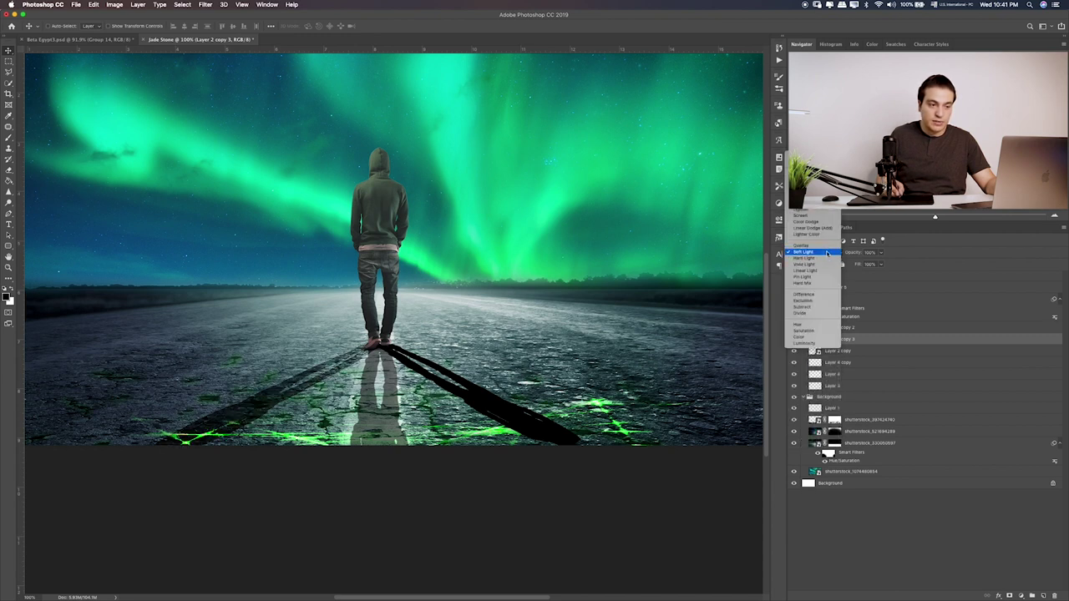
click(827, 253)
click(848, 327)
click(821, 253)
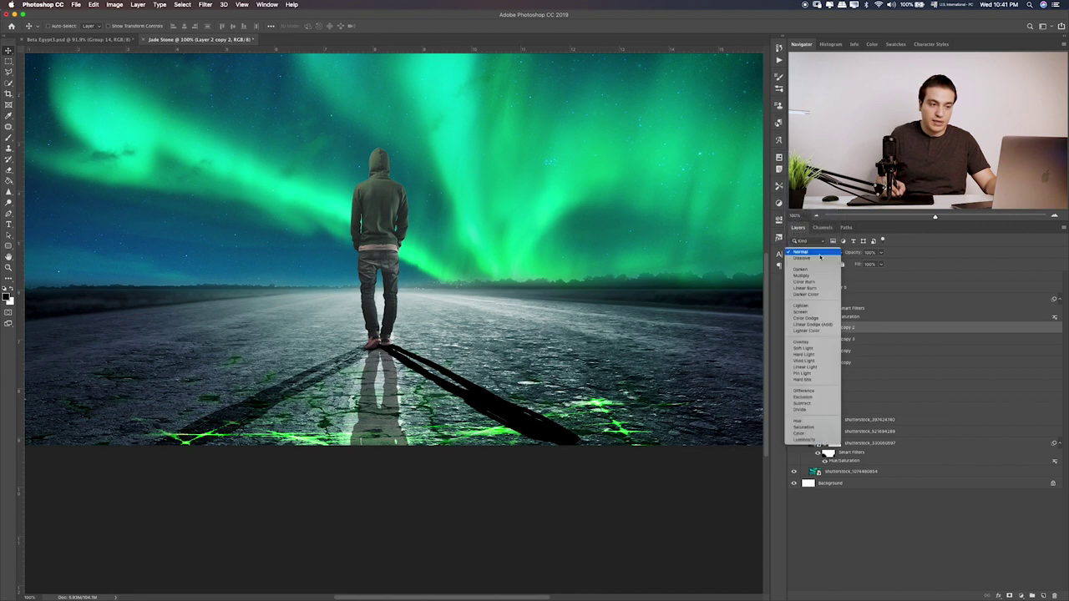
click(811, 349)
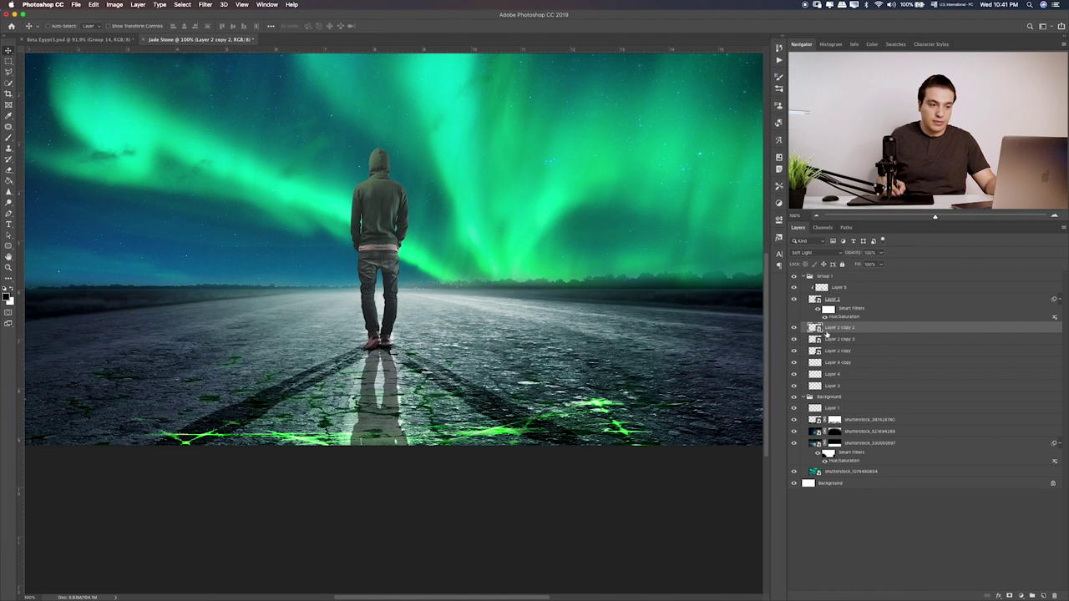
Set Layer 2 copy to Soft Light at 100% opacity and duplicate it
click(795, 352)
click(794, 352)
click(837, 351)
click(815, 252)
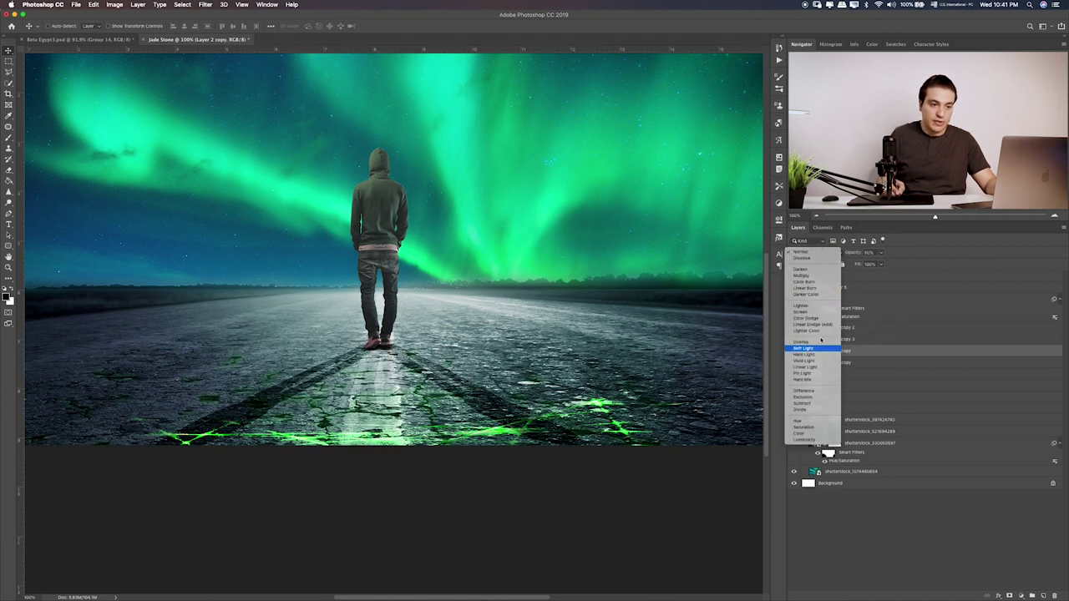
click(821, 348)
drag(882, 253, 899, 278)
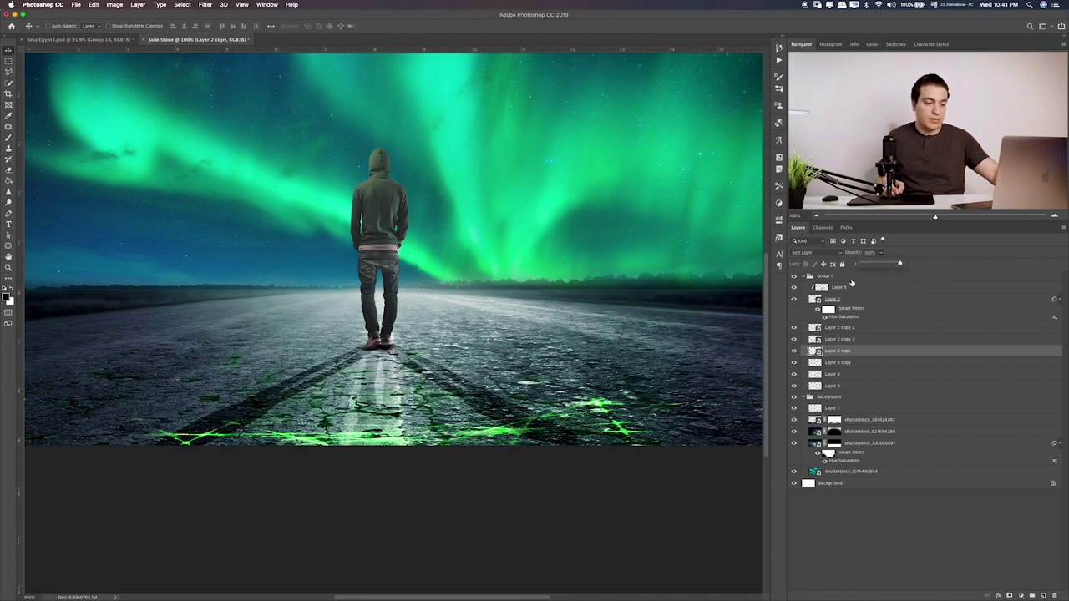
key(ctrl+j)
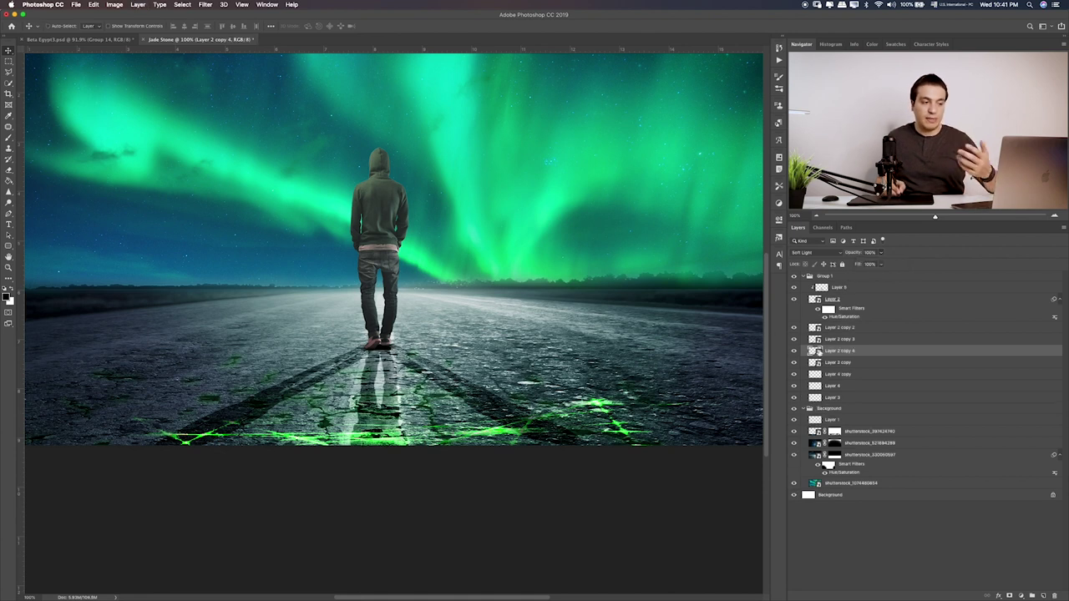
Combine Layer 2 copy and its duplicate into one smart object blended in Soft Light
shift+click(875, 362)
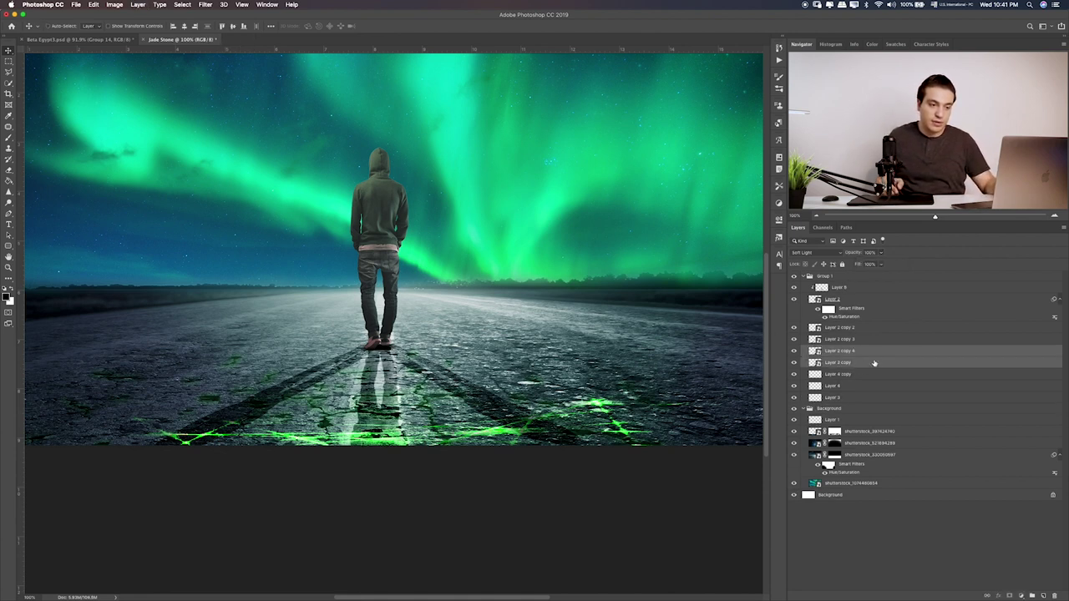
right_click(894, 372)
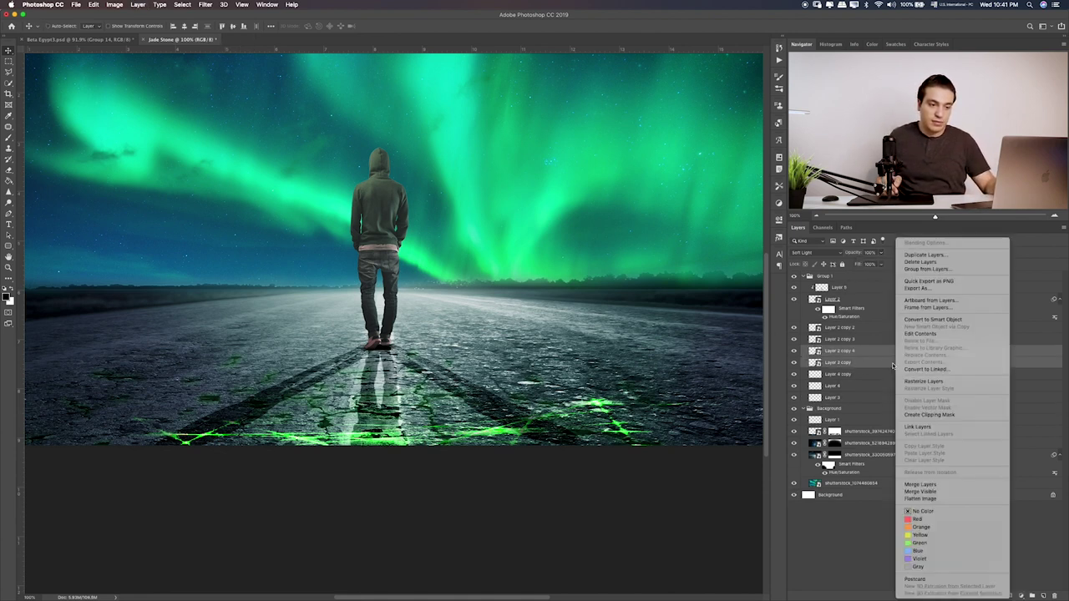
click(910, 323)
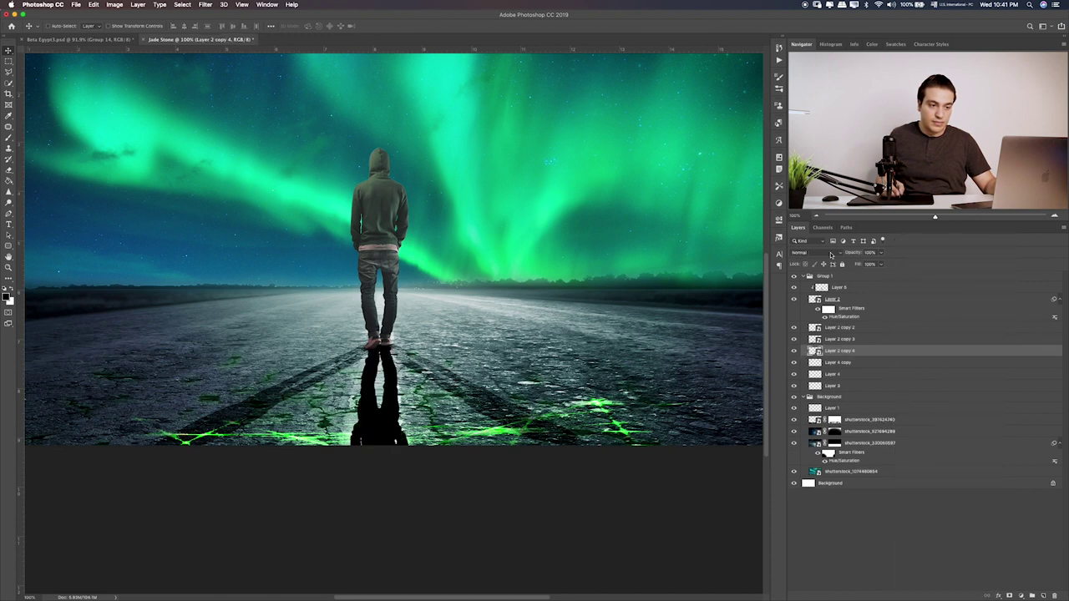
click(830, 255)
click(811, 349)
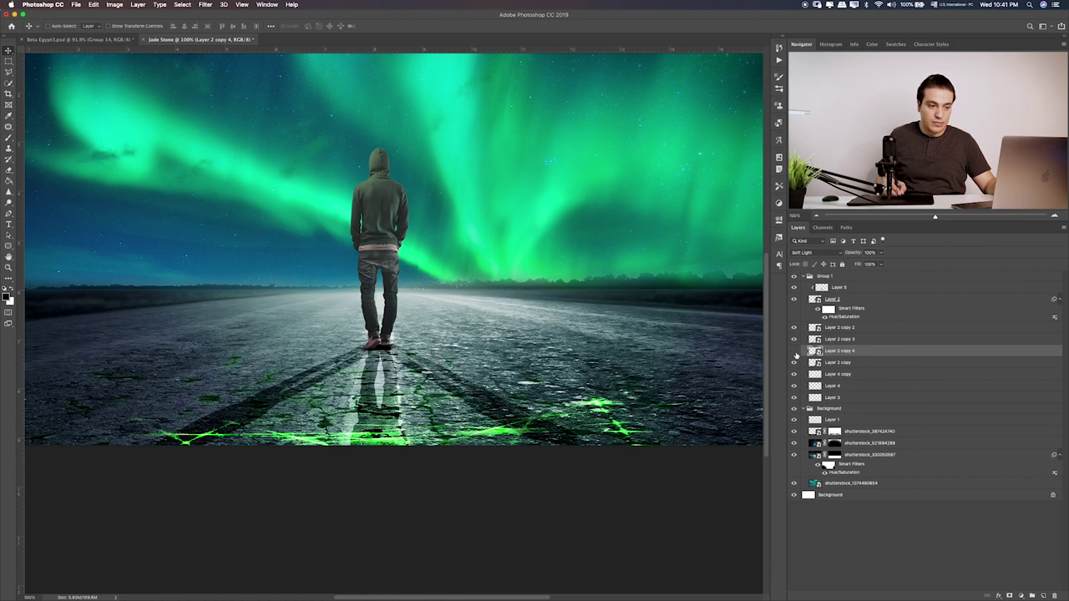
click(793, 351)
click(794, 351)
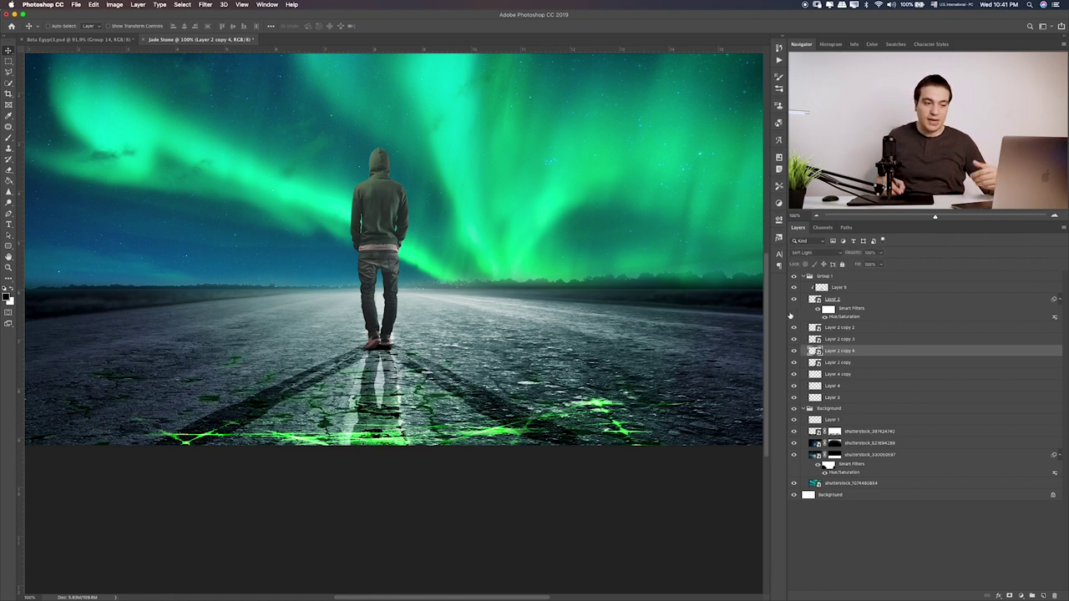
click(794, 339)
click(793, 338)
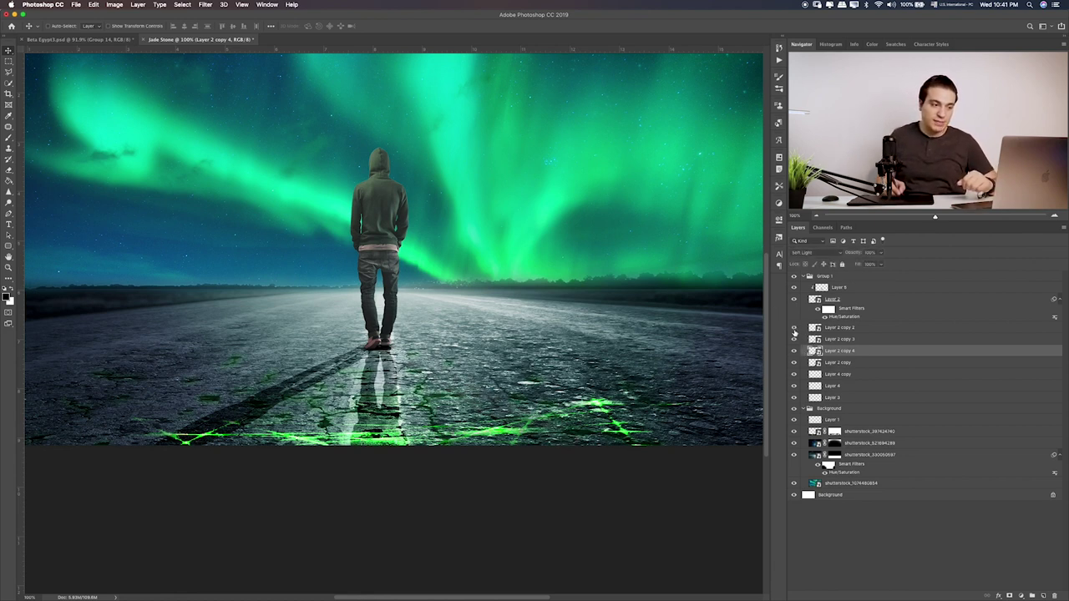
Lower the tire-track layers' opacity: Layer 2 copy 2 to about 82%, Layer 2 copy 3 to 60%
click(859, 330)
shift+click(850, 340)
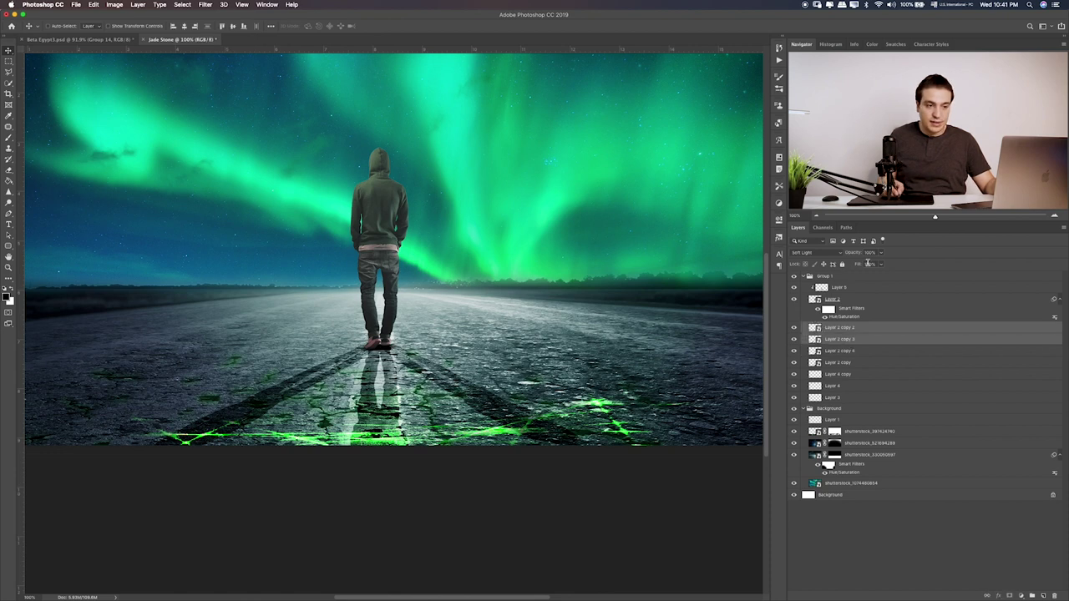
click(882, 253)
drag(867, 264, 867, 264)
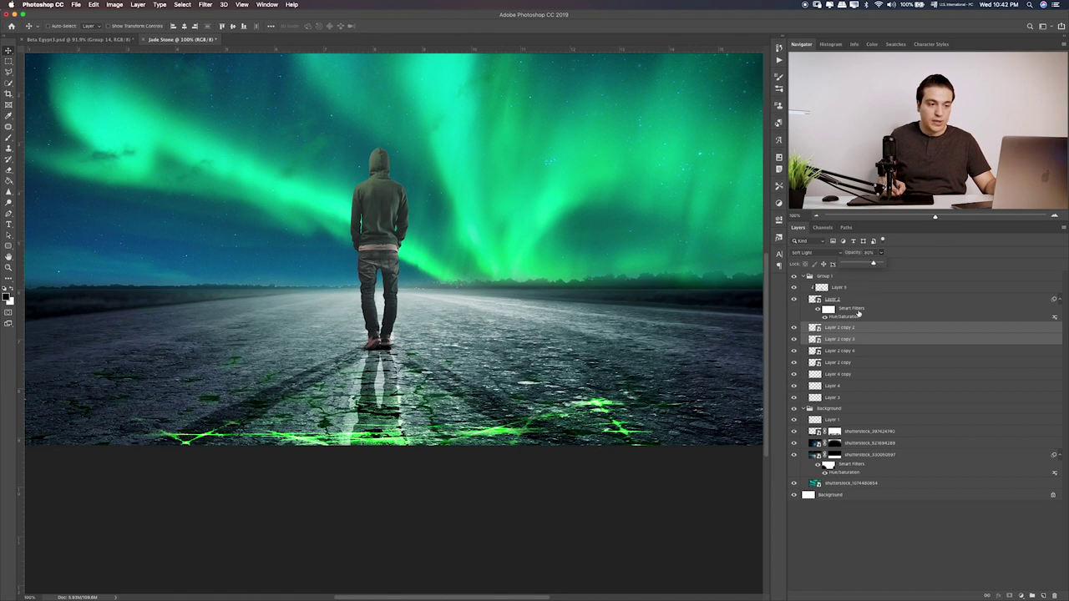
click(850, 323)
click(883, 253)
drag(874, 264, 873, 265)
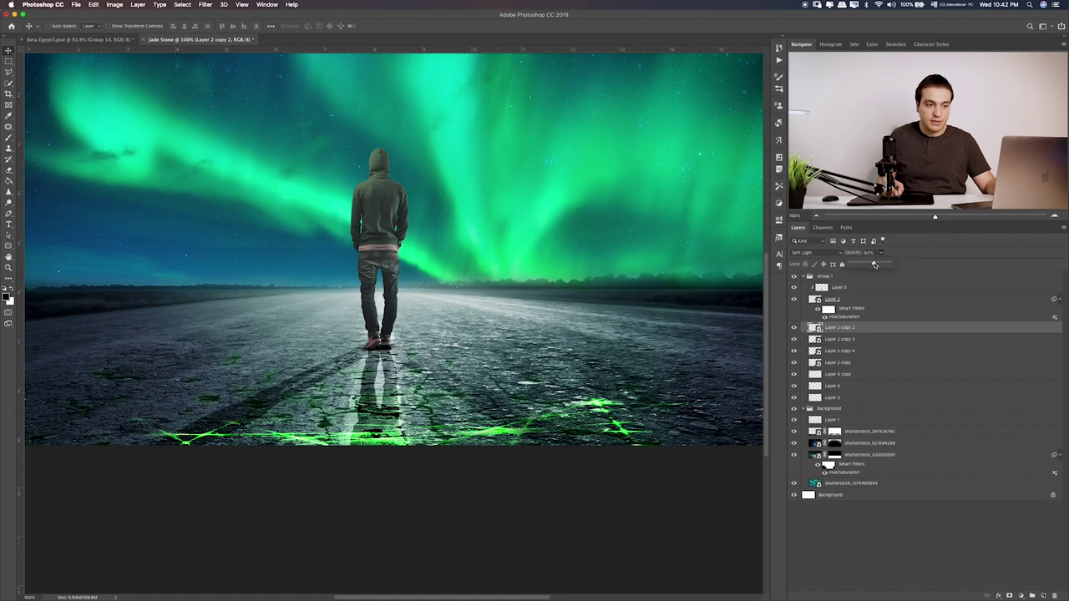
click(836, 339)
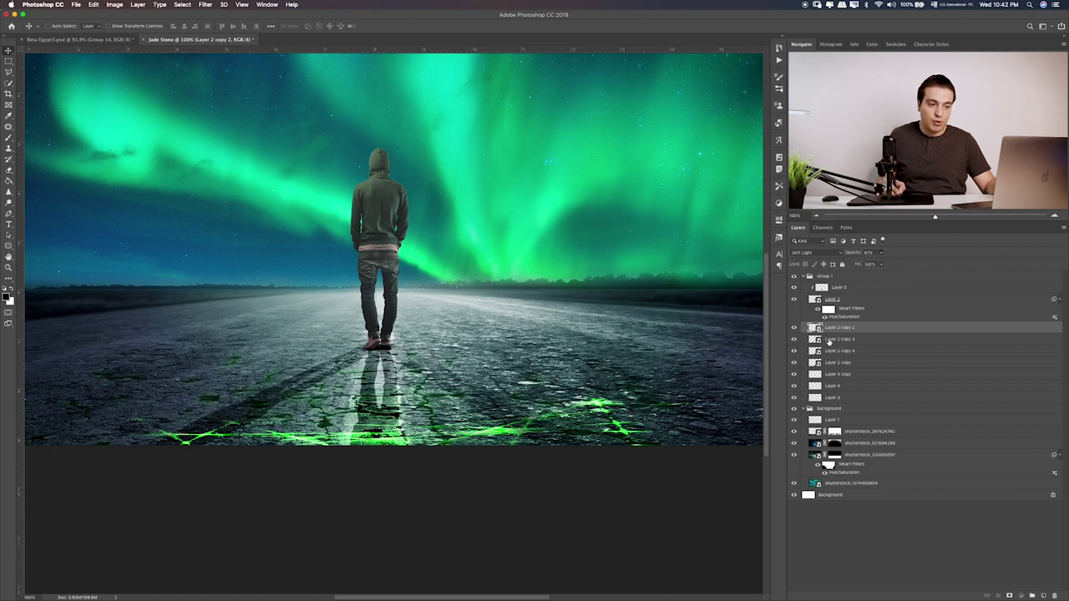
click(881, 253)
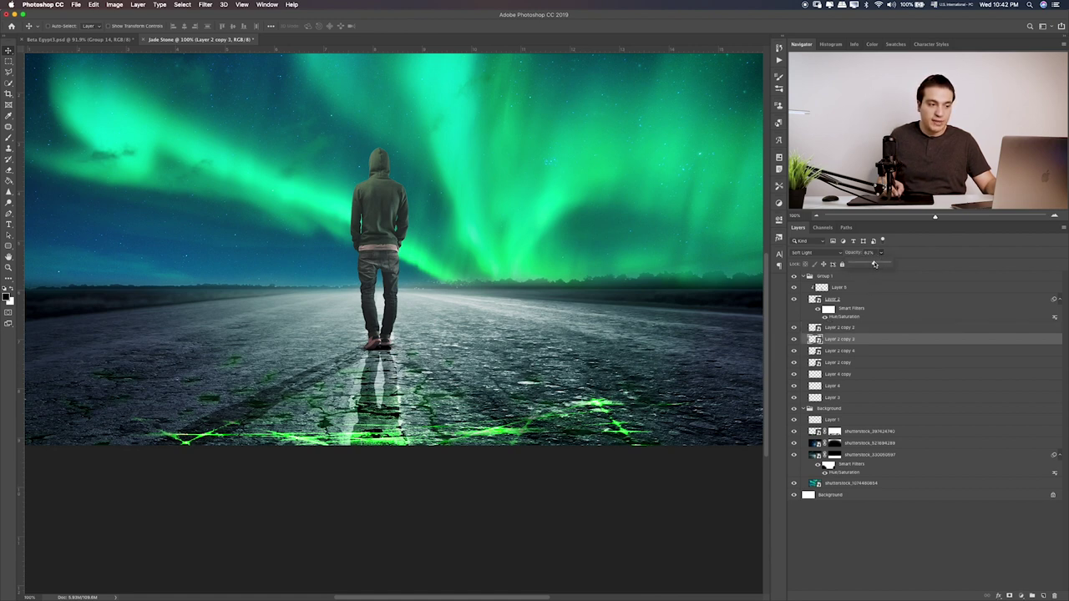
drag(875, 264, 873, 265)
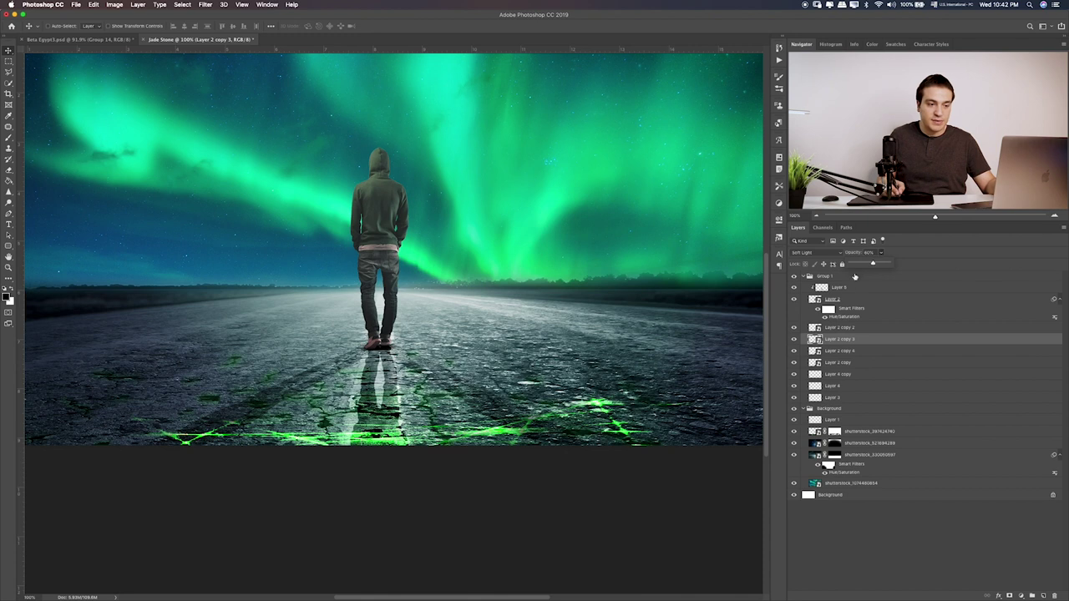
Lower the Layer 2 copy 4 reflection's opacity to about 72%
click(795, 352)
click(794, 352)
click(836, 352)
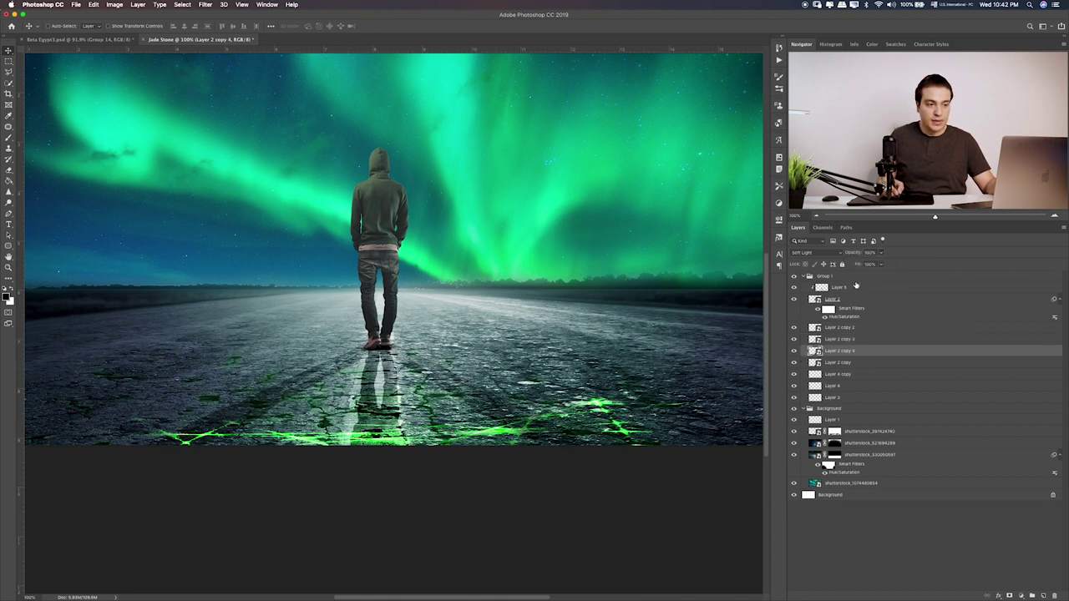
click(882, 253)
drag(882, 264, 868, 264)
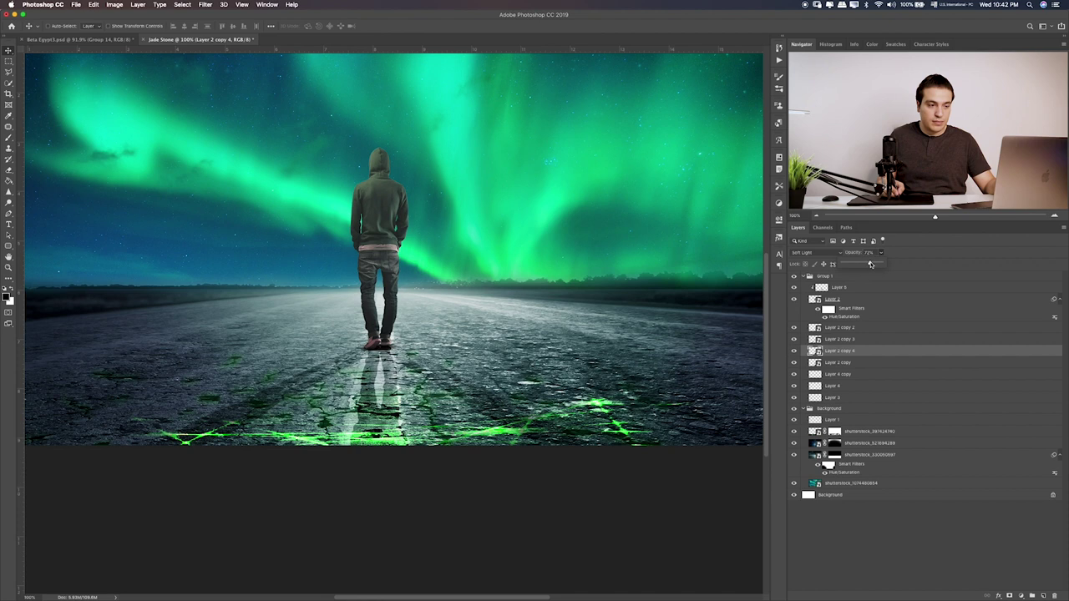
click(845, 363)
click(845, 363)
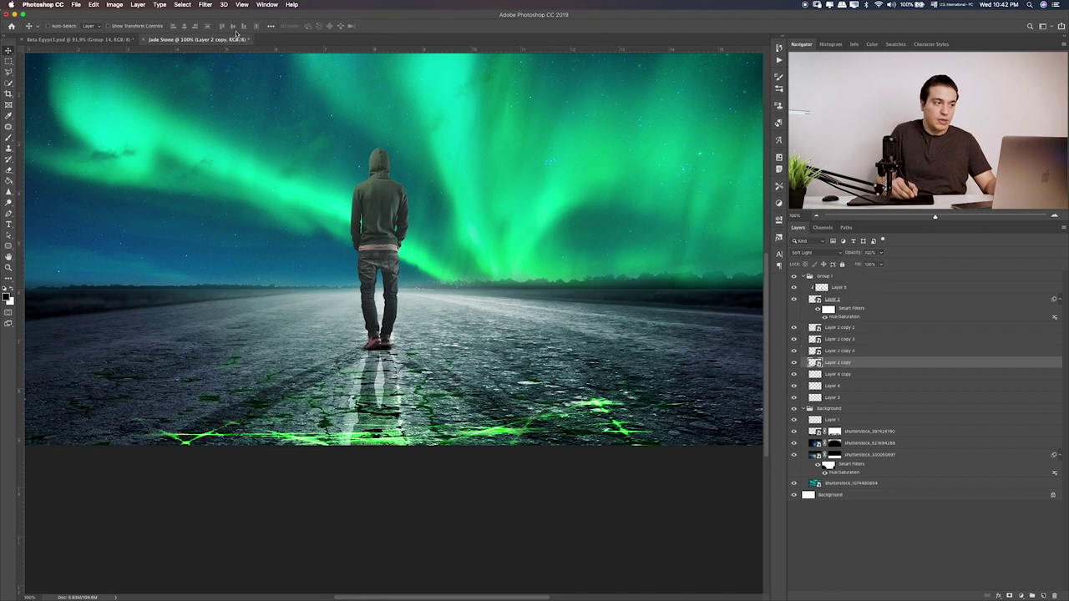
Apply a Gaussian Blur smart filter, about 3 pixels, to Layer 2 copy and Layer 2 copy 3
click(412, 32)
click(204, 4)
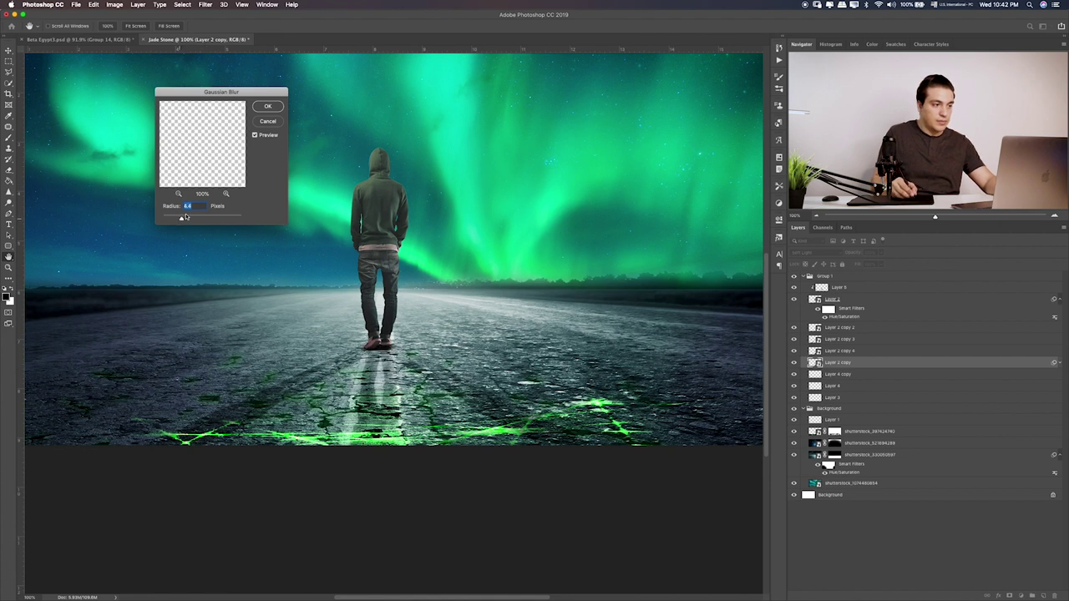
click(267, 112)
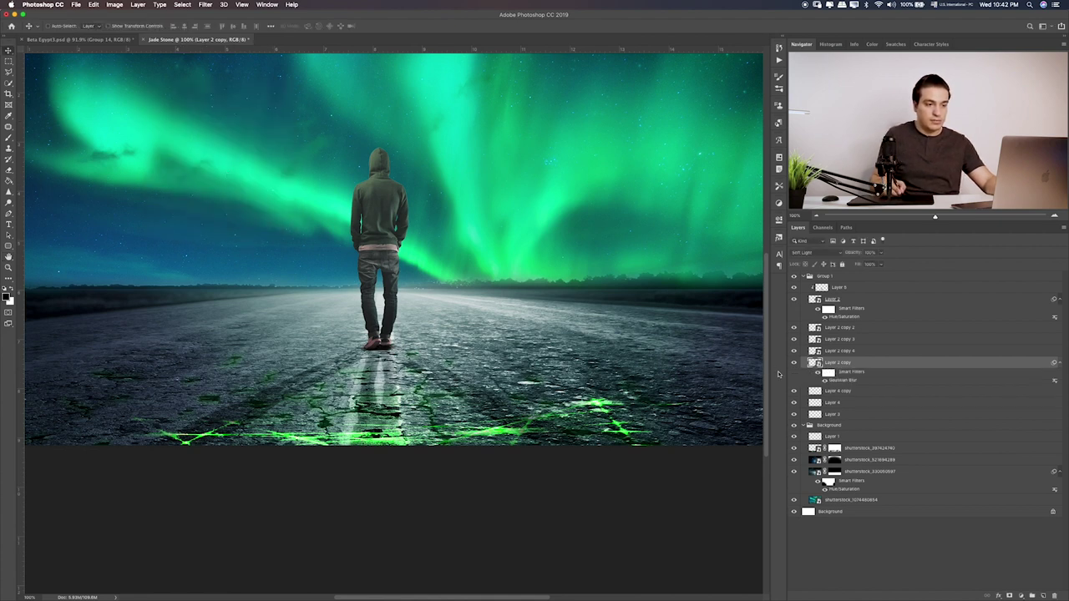
click(838, 340)
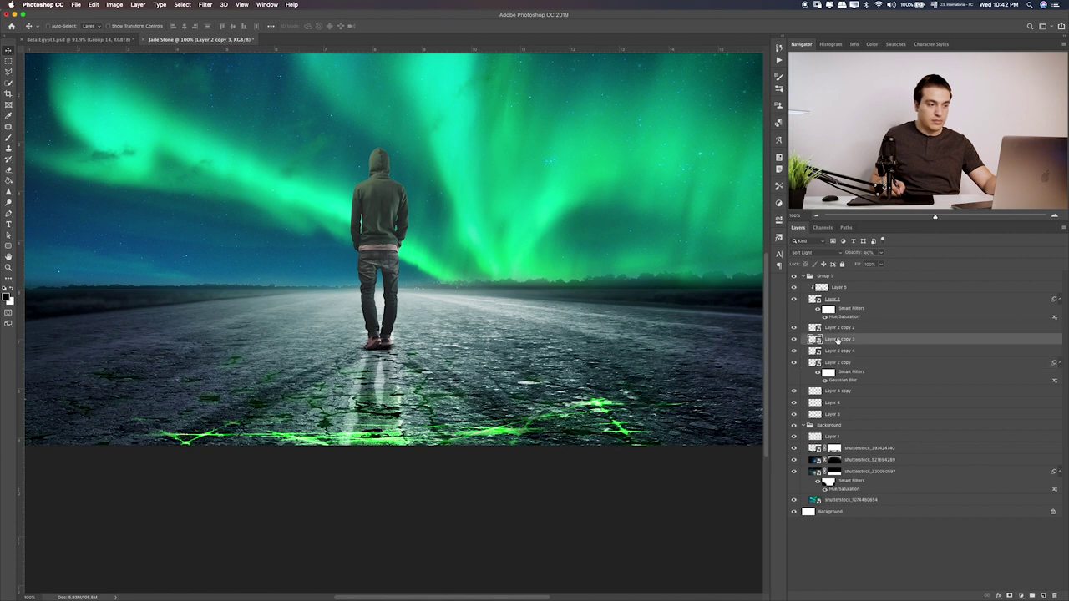
click(205, 4)
mouse_move(210, 103)
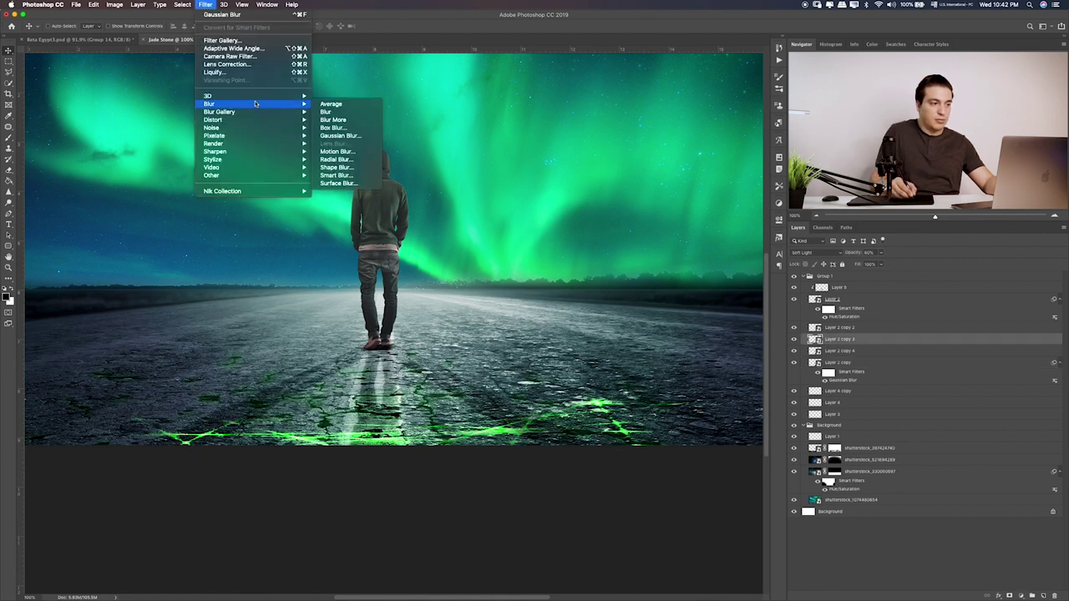
click(340, 136)
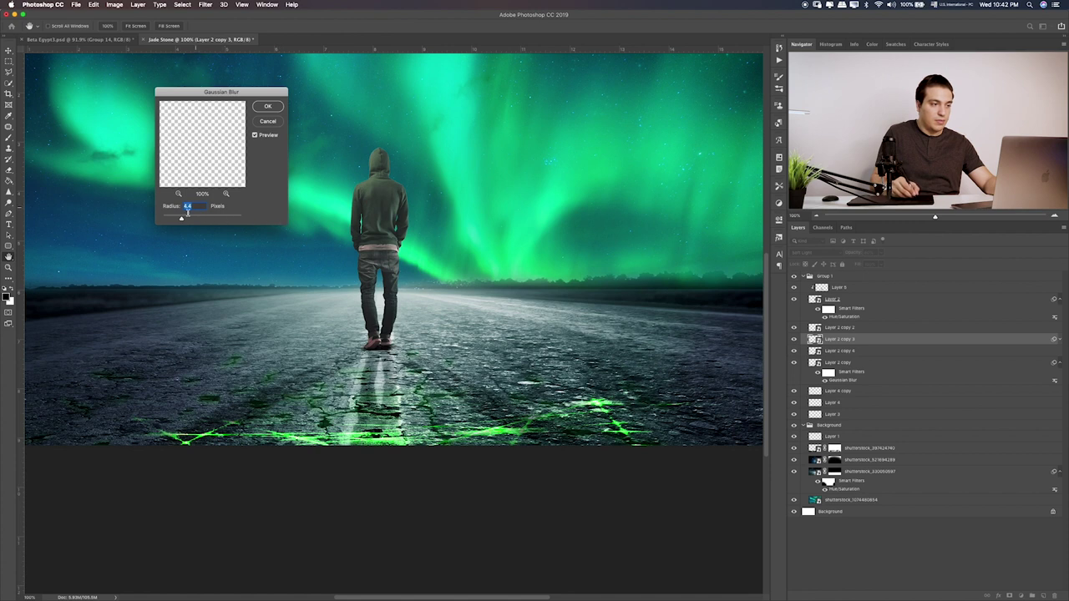
click(268, 107)
click(862, 328)
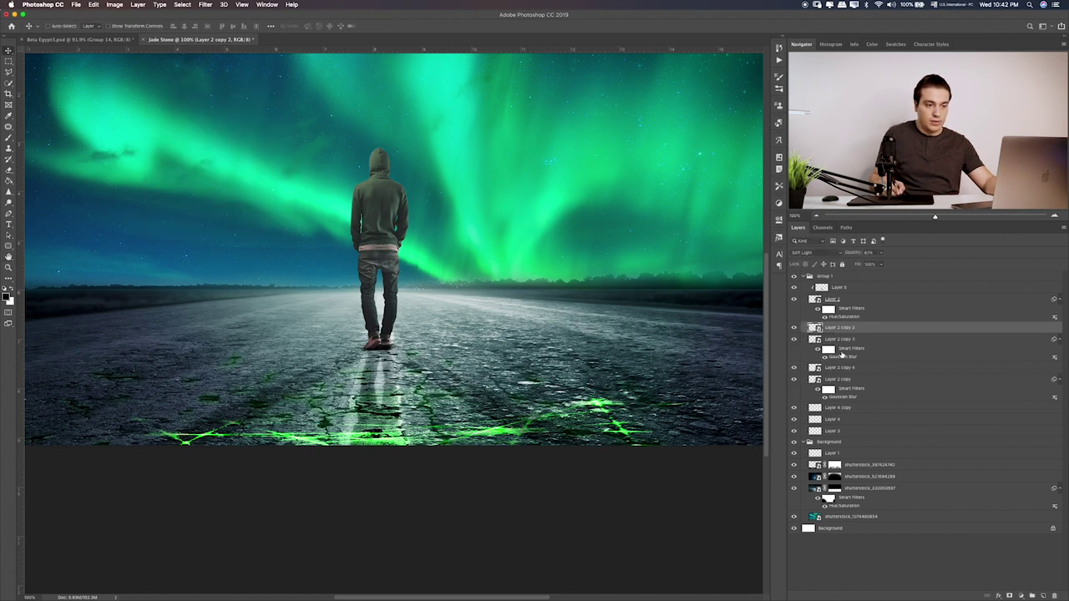
mouse_move(842, 356)
mouse_down()
mouse_move(847, 338)
mouse_move(843, 355)
mouse_up()
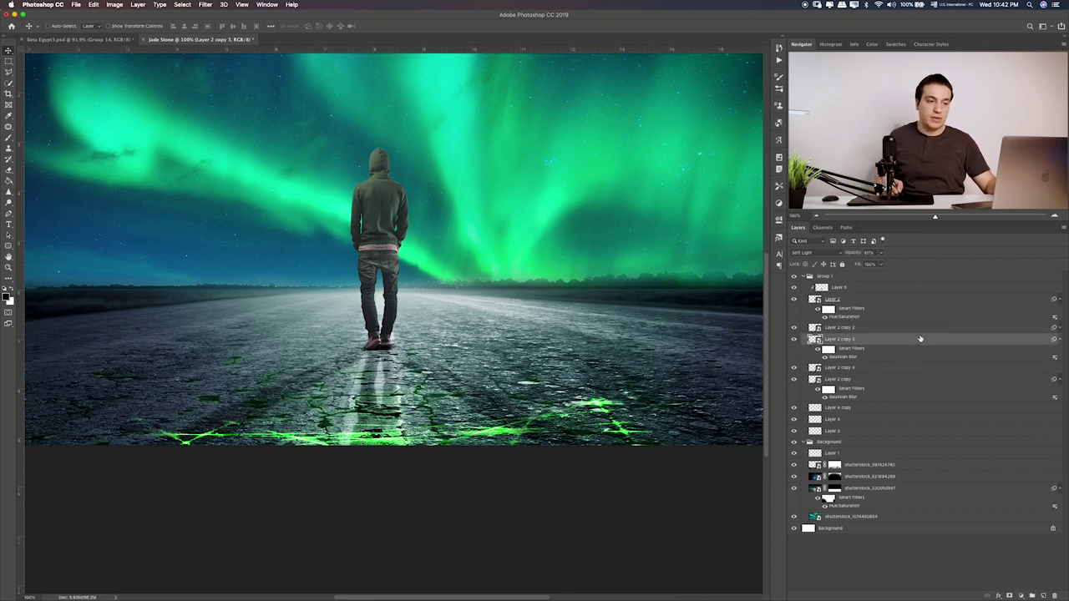
Nudge the figure's Group 1 slightly up and group the reflection layers into Group 2
click(840, 284)
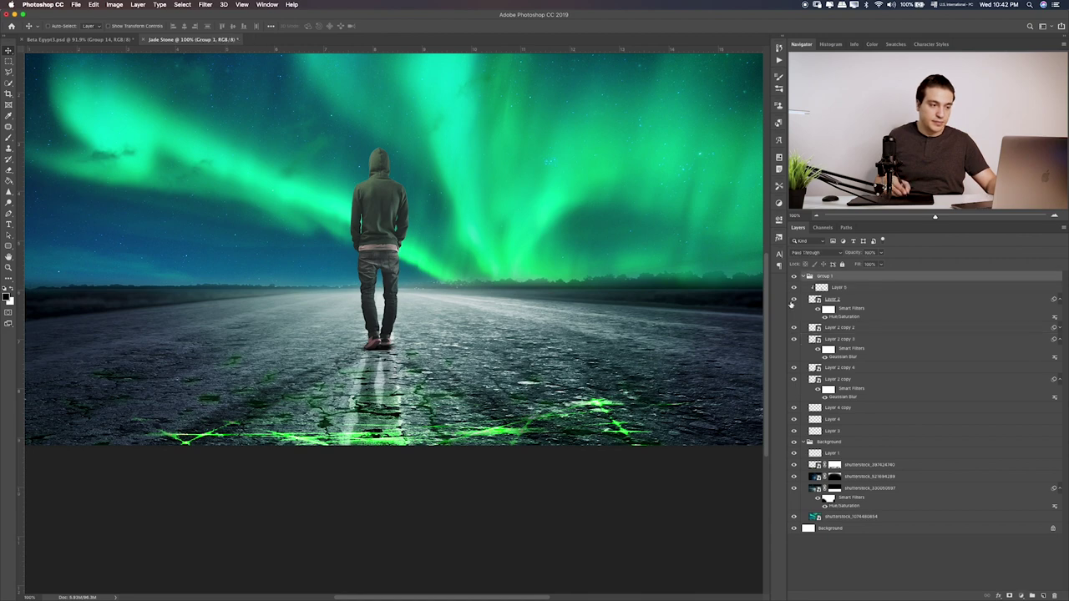
drag(402, 347, 406, 339)
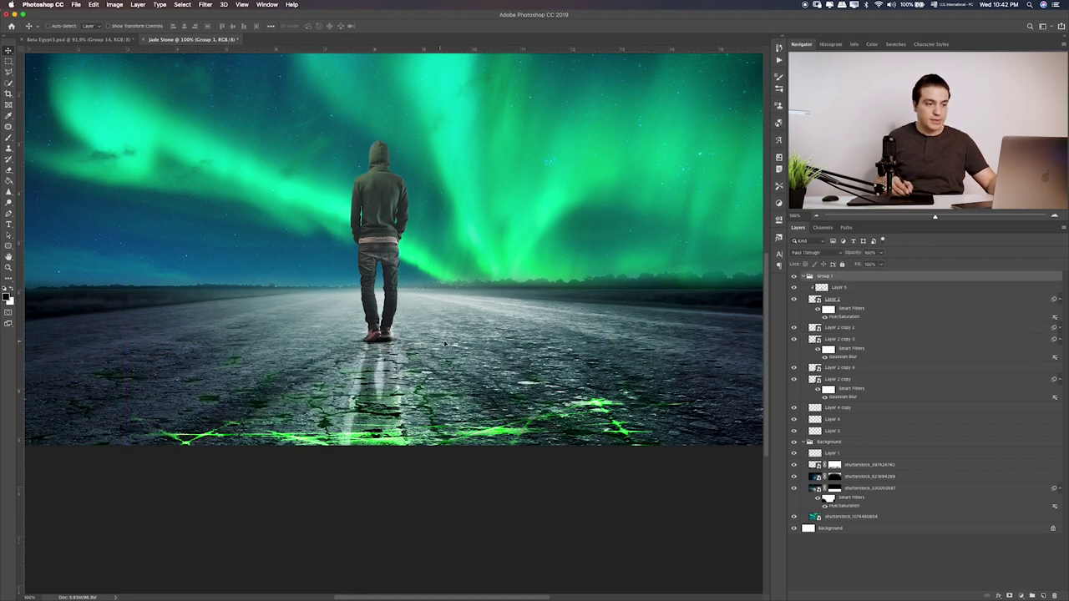
key(ctrl+0)
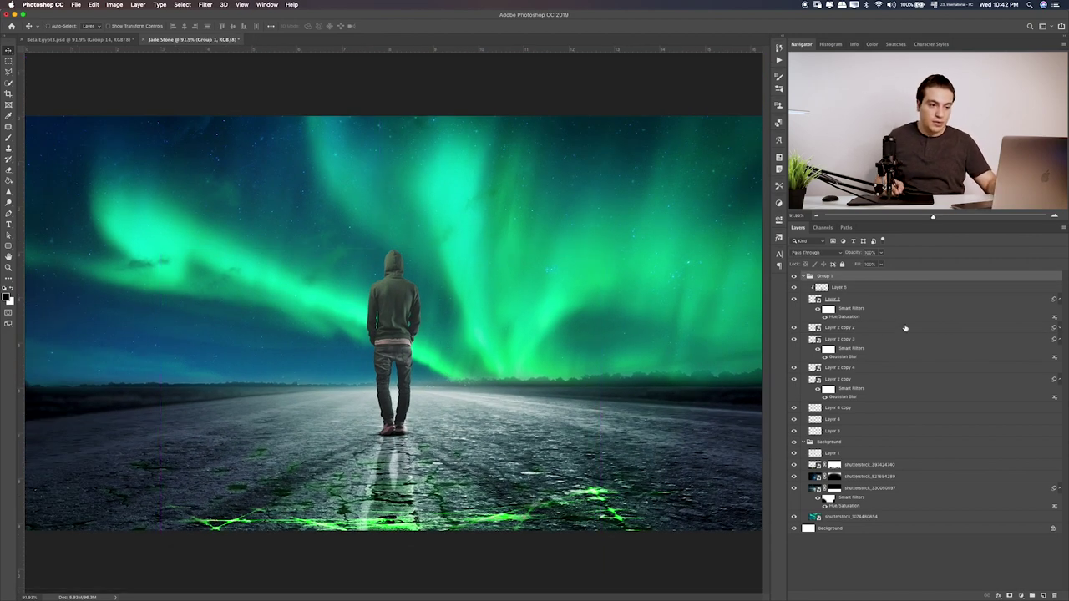
click(856, 329)
click(794, 380)
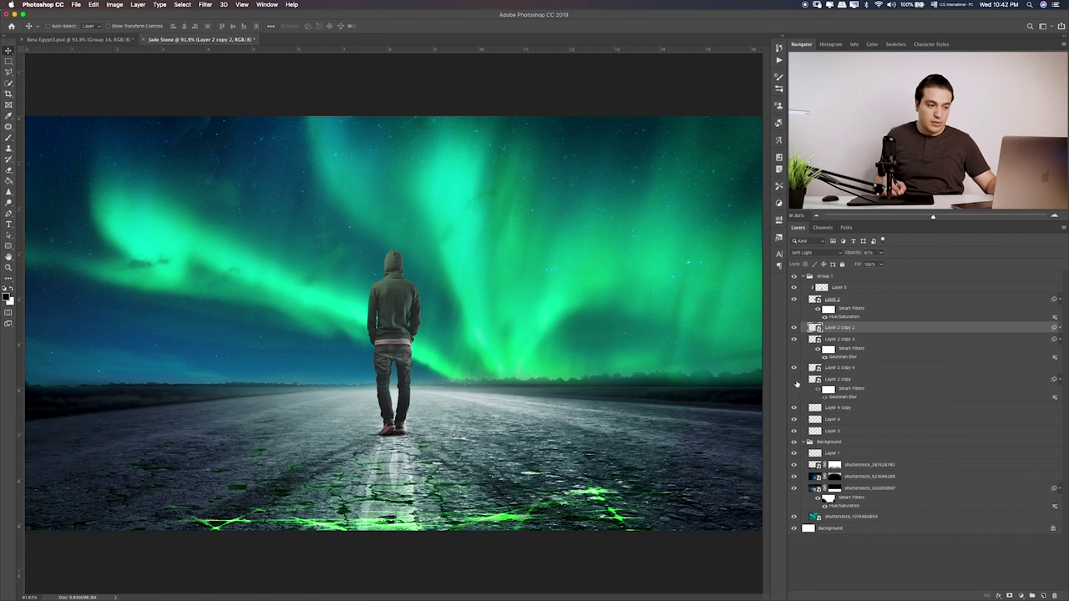
click(795, 380)
shift+click(857, 381)
key(ctrl+g)
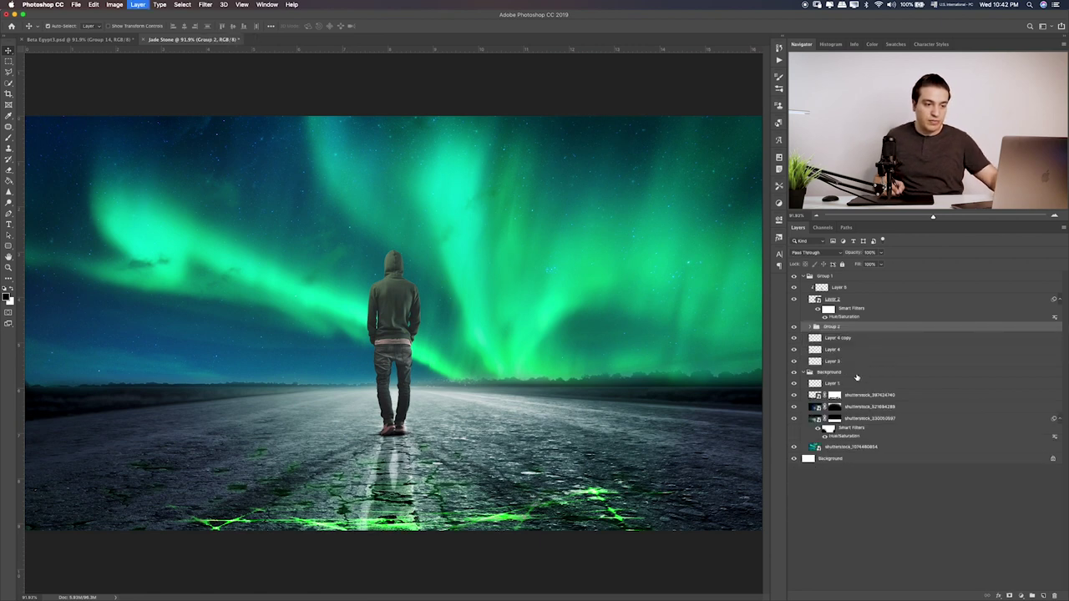
Mask Group 2 and fade the reflection along the road's bottom with 40% and 10% brush strokes
click(1010, 594)
key(b)
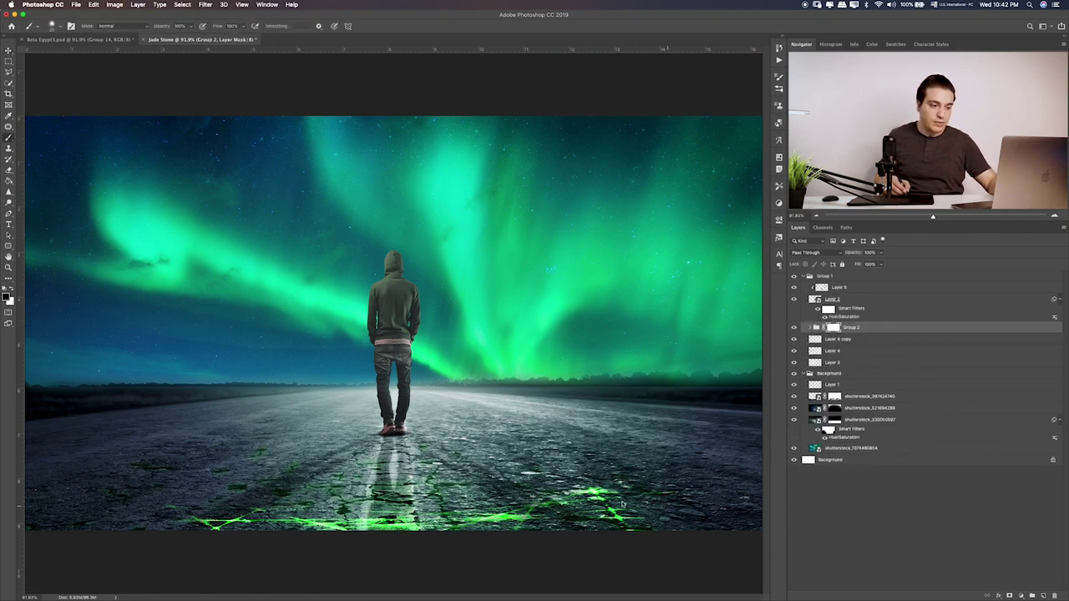
key(bracketright)
key(bracketright)
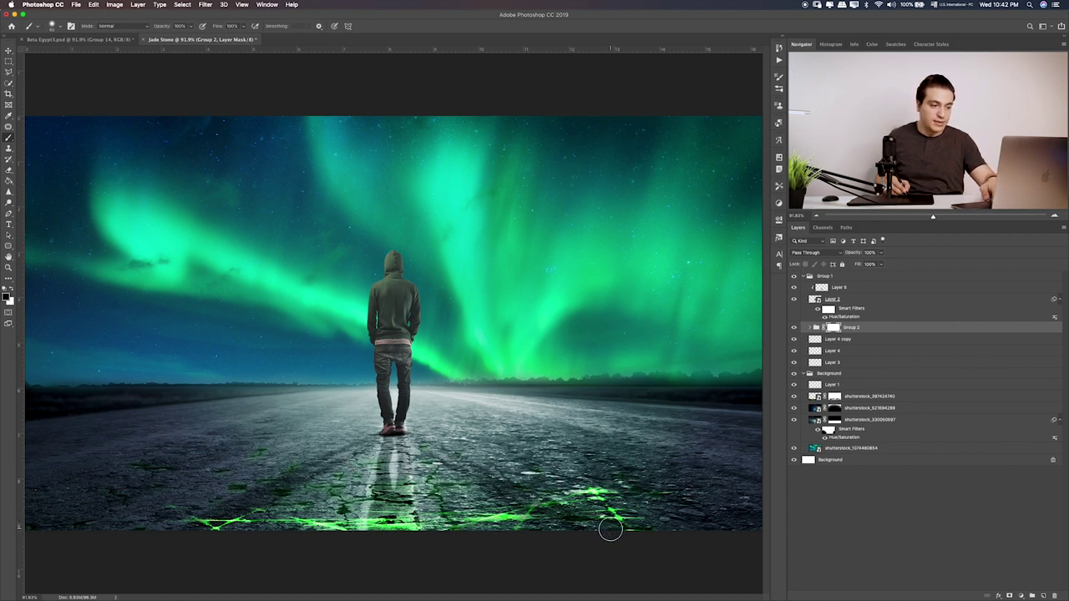
key(bracketright)
key(bracketright)
key(bracketright)
key(bracketright)
key(bracketright)
key(4)
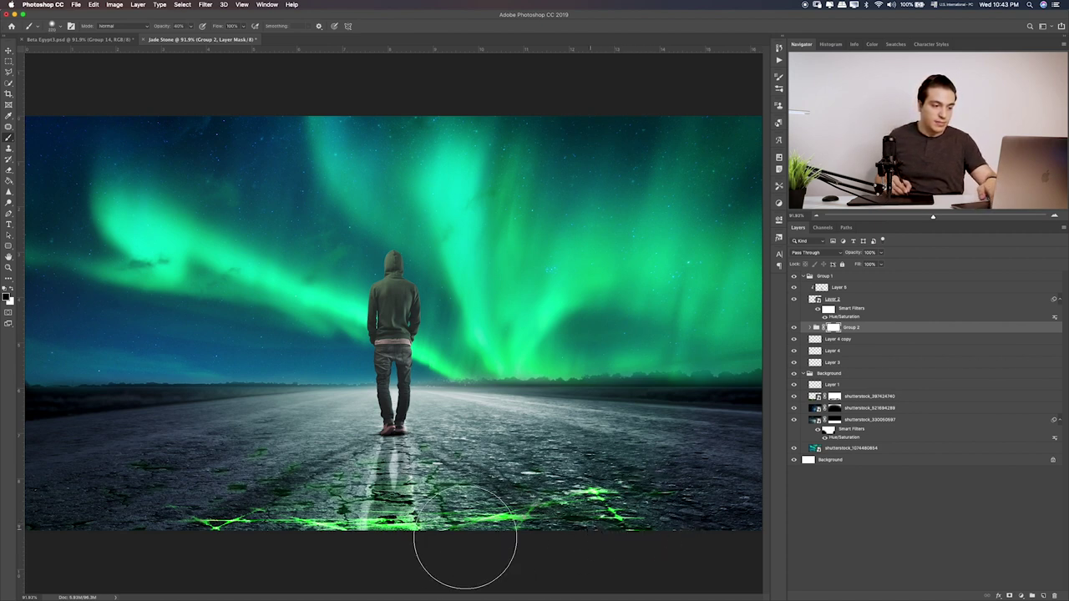
drag(462, 549, 305, 548)
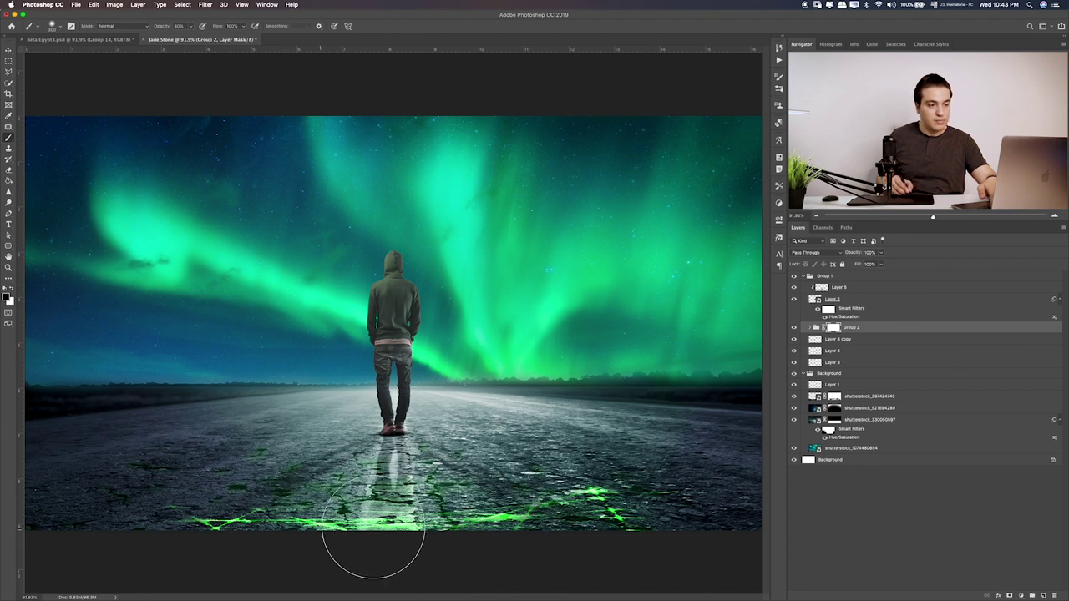
key(1)
drag(531, 501, 210, 477)
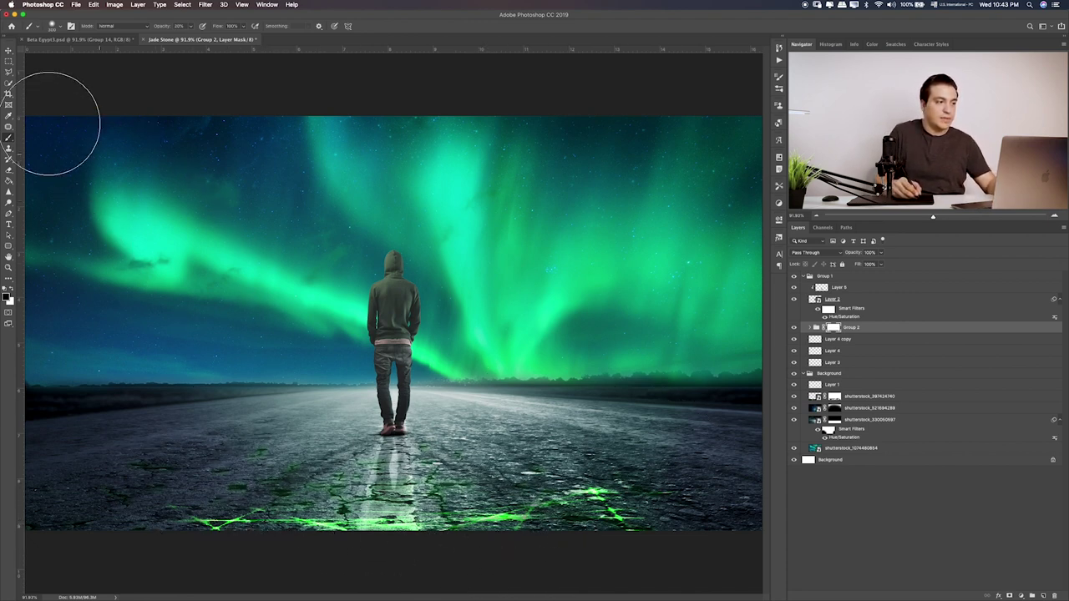
click(9, 61)
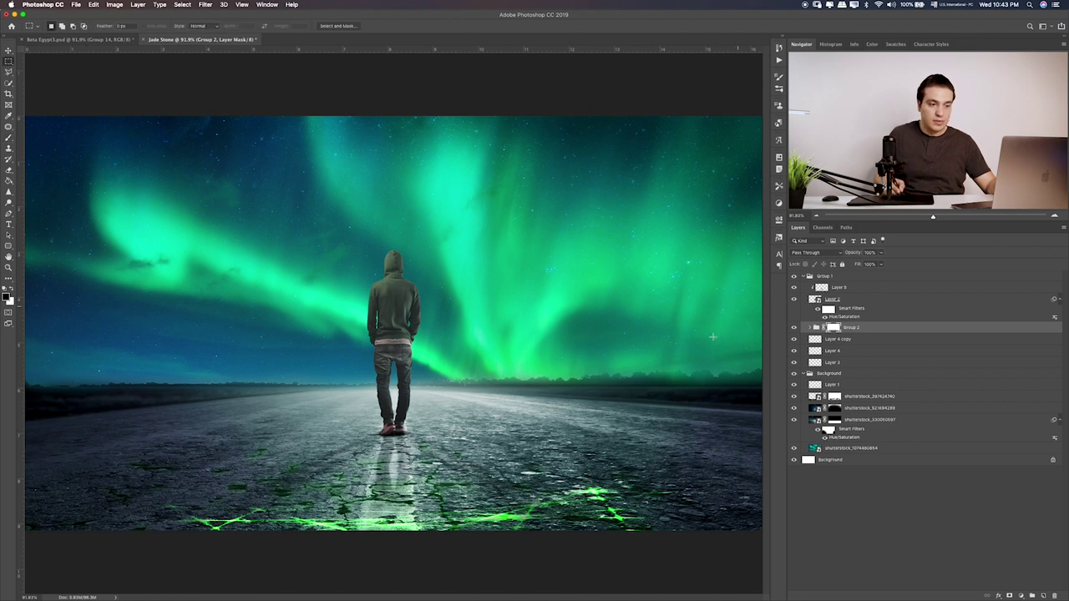
Duplicate Layer 2 copy 4 as Layer 2 copy 5 with a layer mask at 73% opacity
click(815, 327)
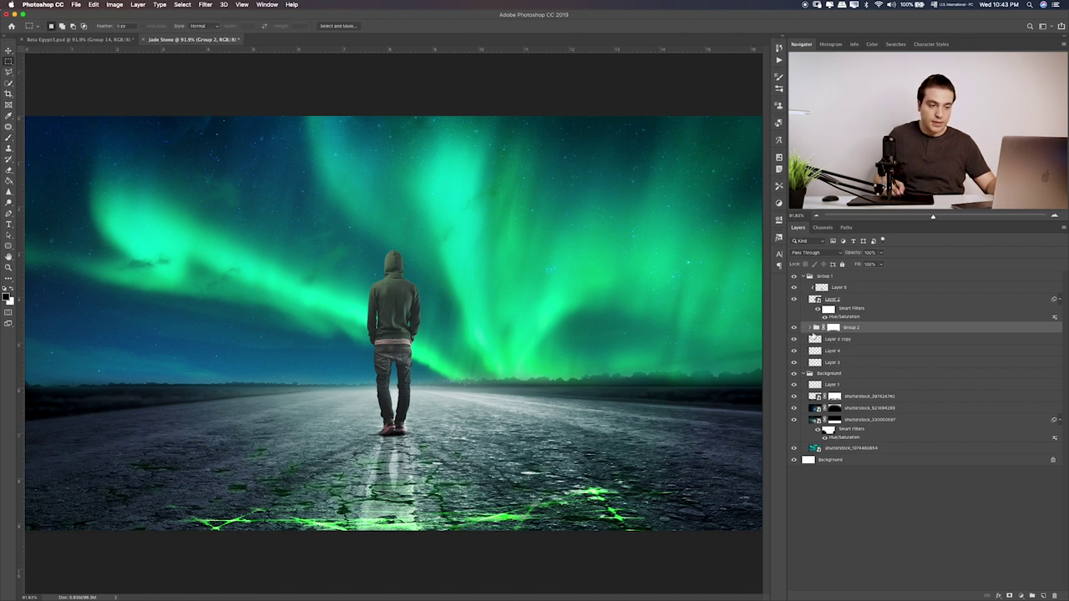
click(810, 328)
click(796, 380)
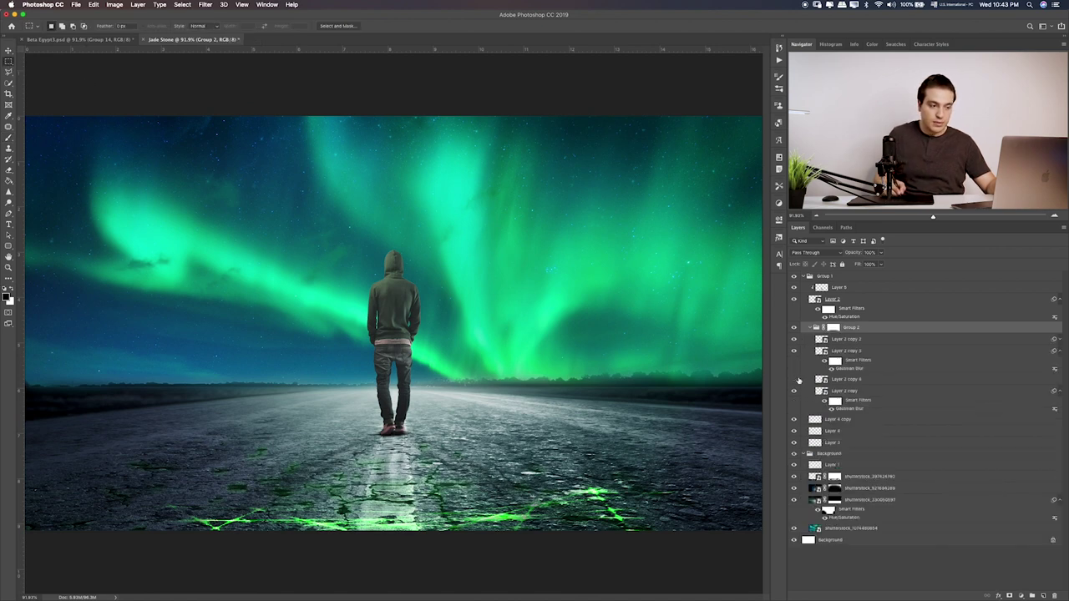
click(796, 380)
click(843, 380)
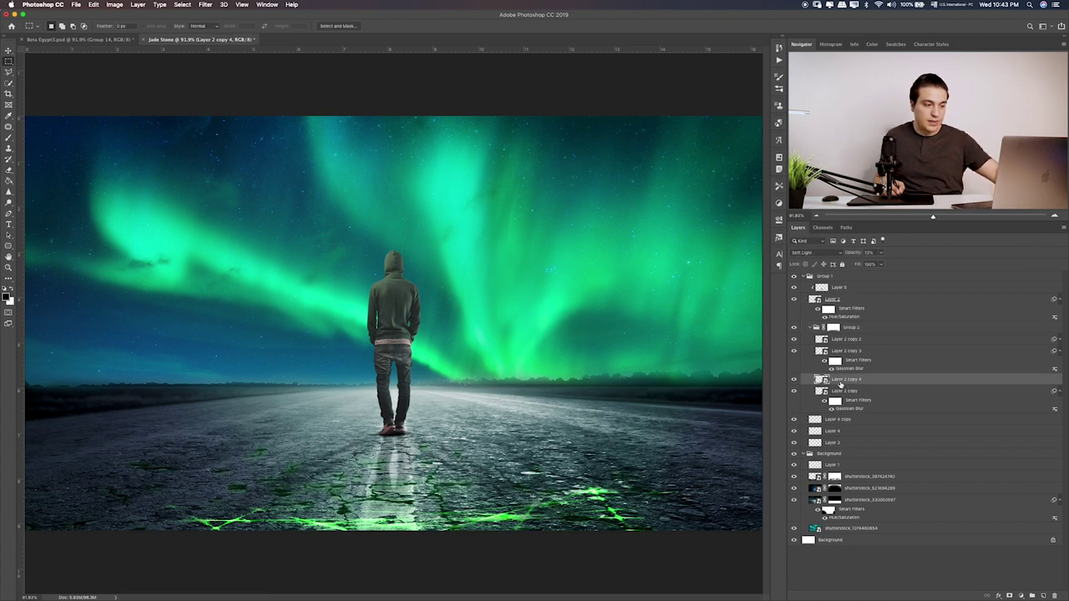
key(ctrl+j)
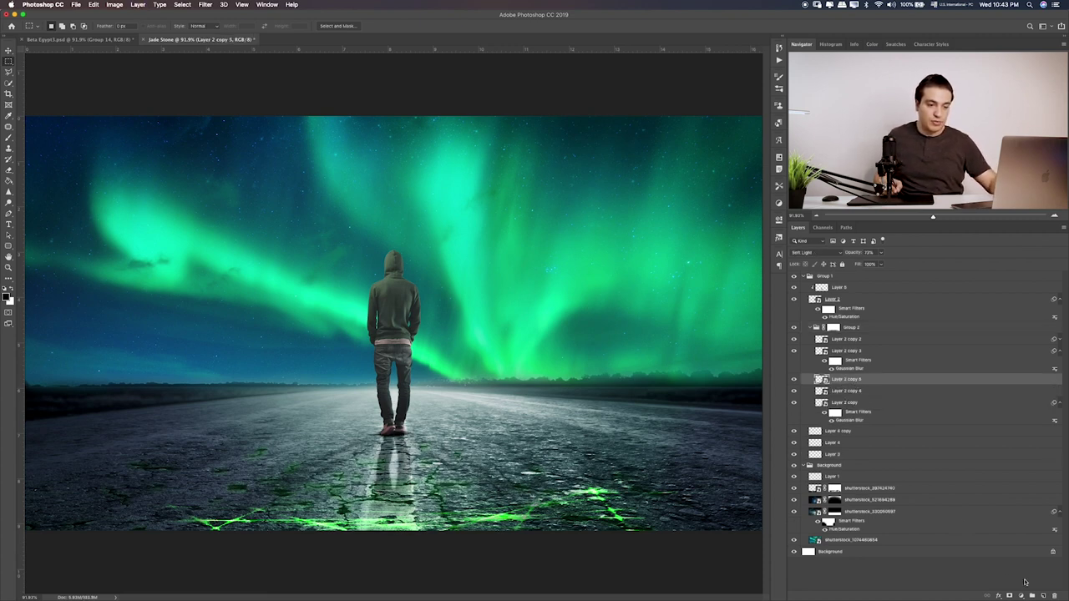
click(1011, 596)
key(7)
key(3)
key(b)
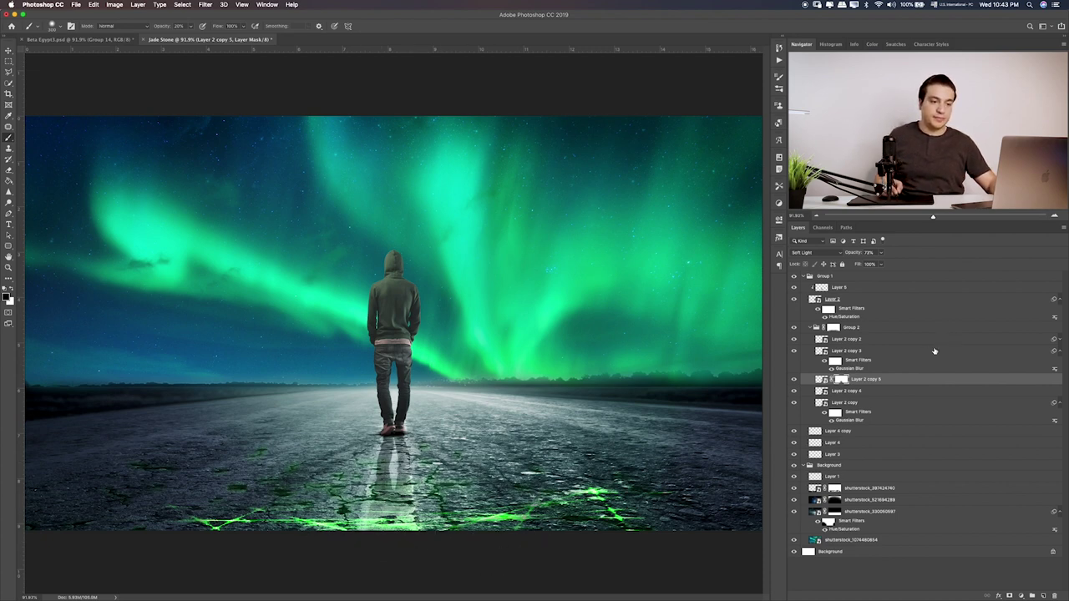
click(852, 340)
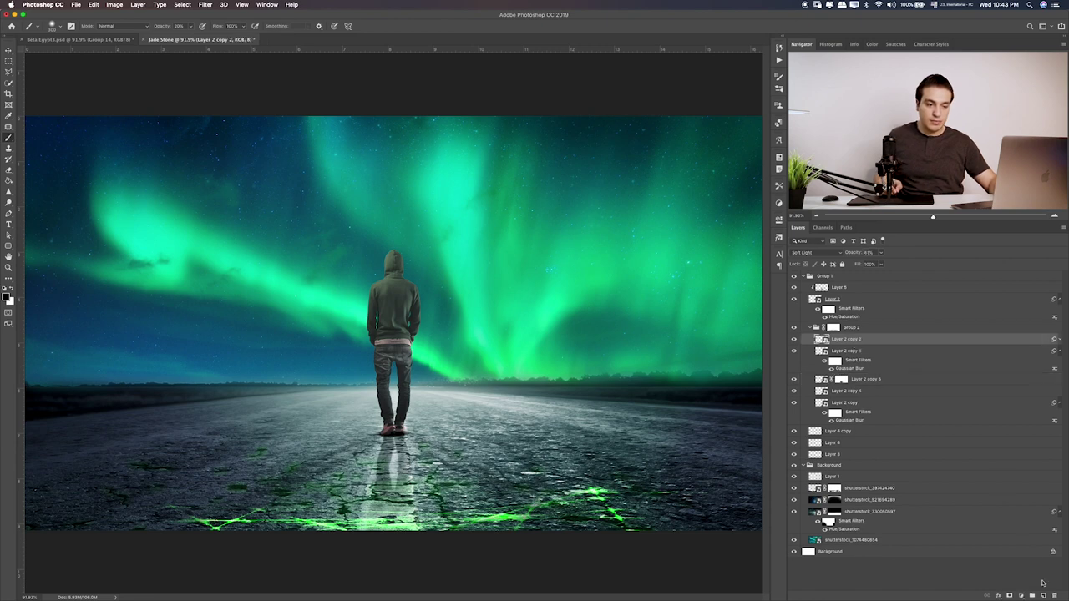
On a new layer, paint a small shadow under the figure's feet, shrunk to 72% and nudged lower
click(1044, 596)
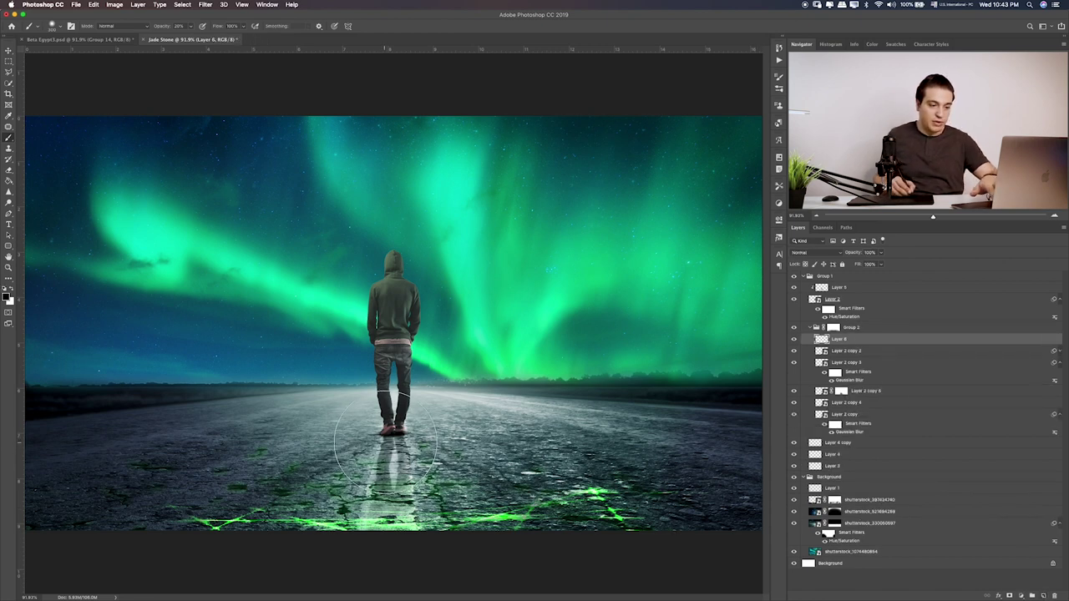
key(bracketleft)
key(bracketleft)
key(bracketleft)
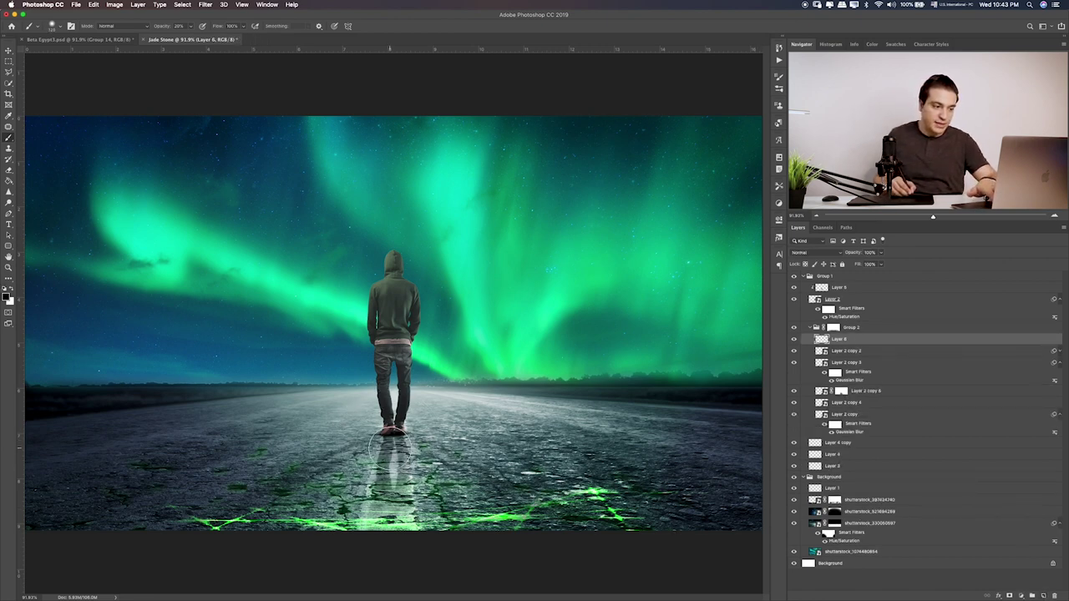
drag(392, 452, 396, 449)
key(ctrl+t)
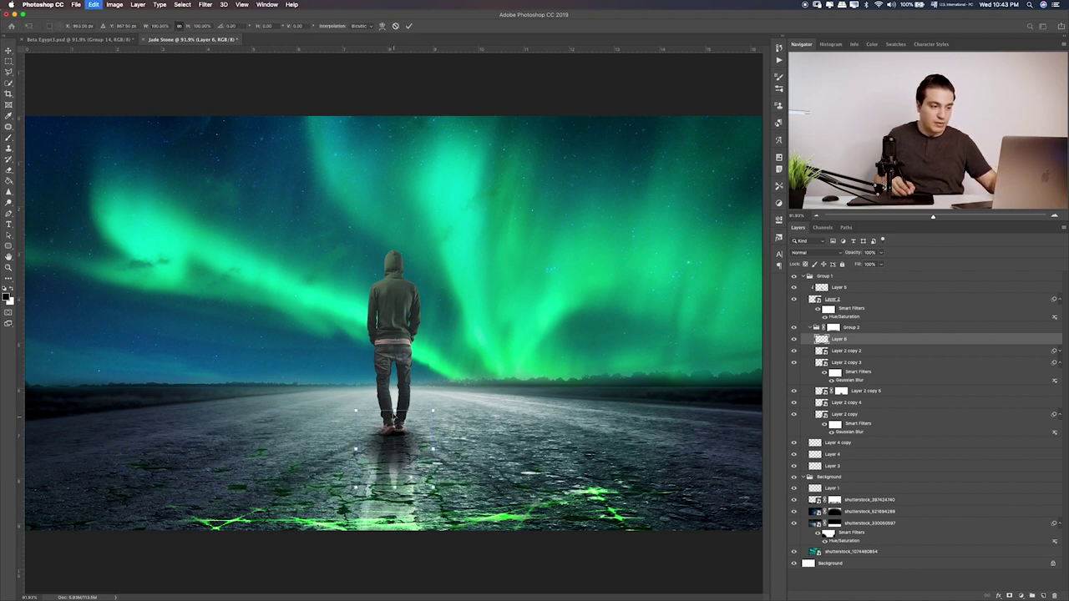
mouse_move(395, 487)
mouse_down()
mouse_move(394, 476)
mouse_move(395, 506)
mouse_up()
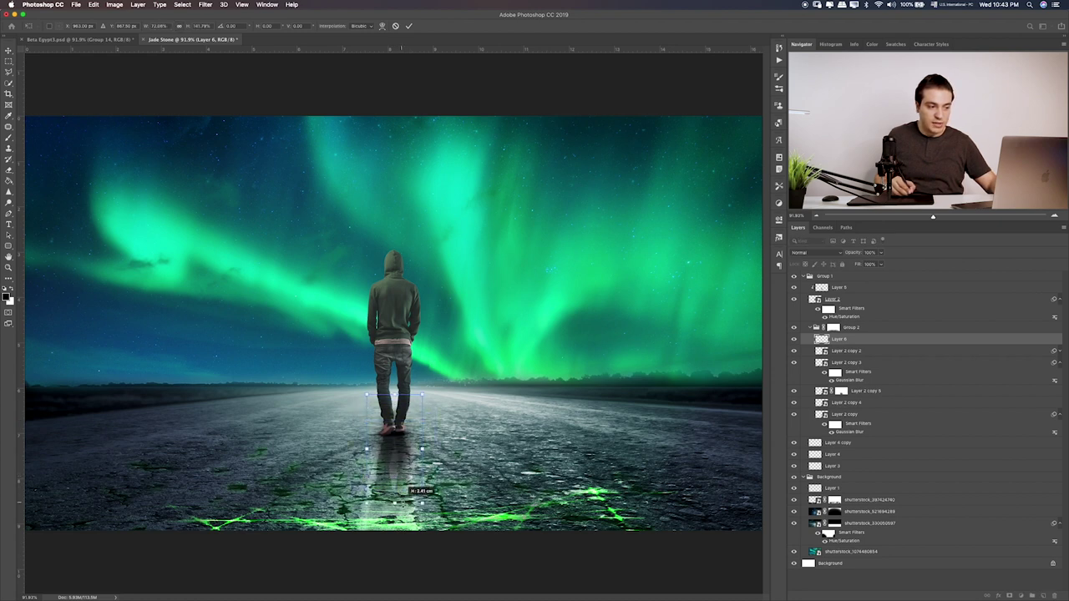
drag(398, 450, 398, 459)
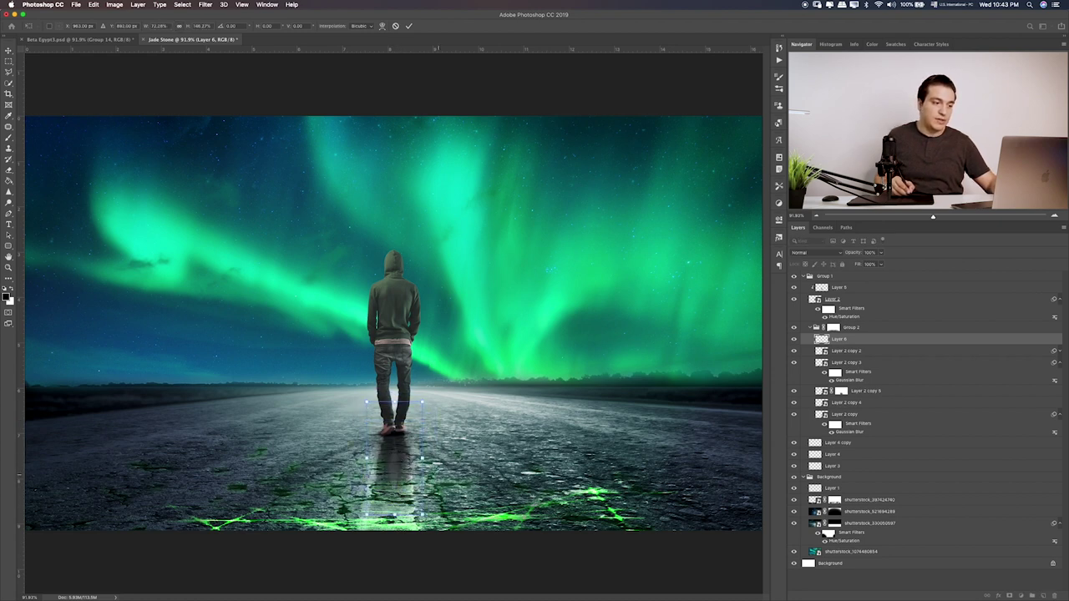
key(Return)
Lower the shadow layer's opacity below 67% in Normal blending and move Layer 6 above Group 2
key(b)
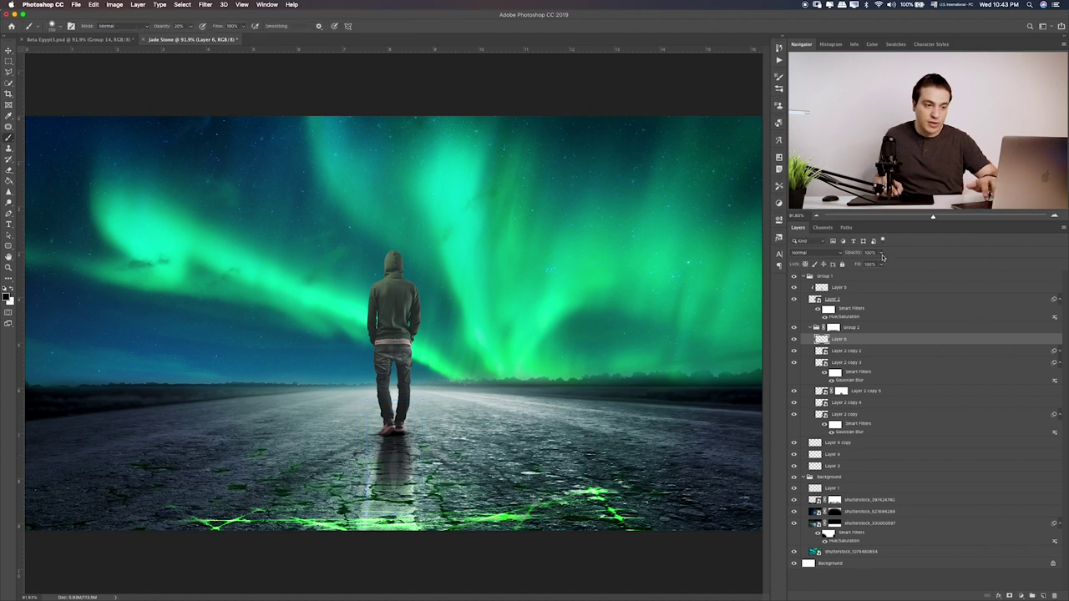
drag(882, 256, 865, 266)
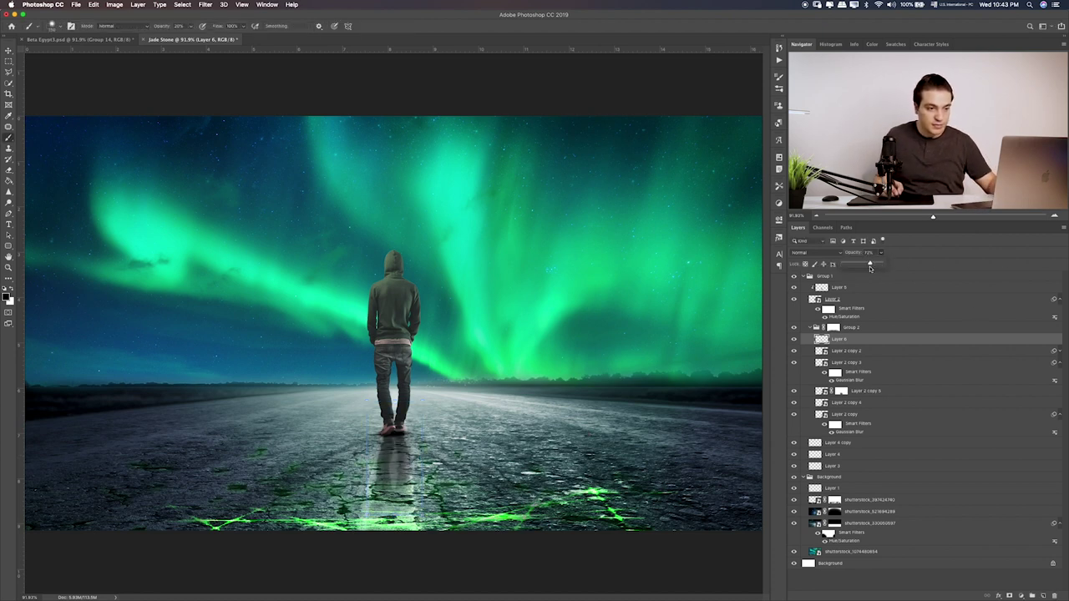
click(815, 252)
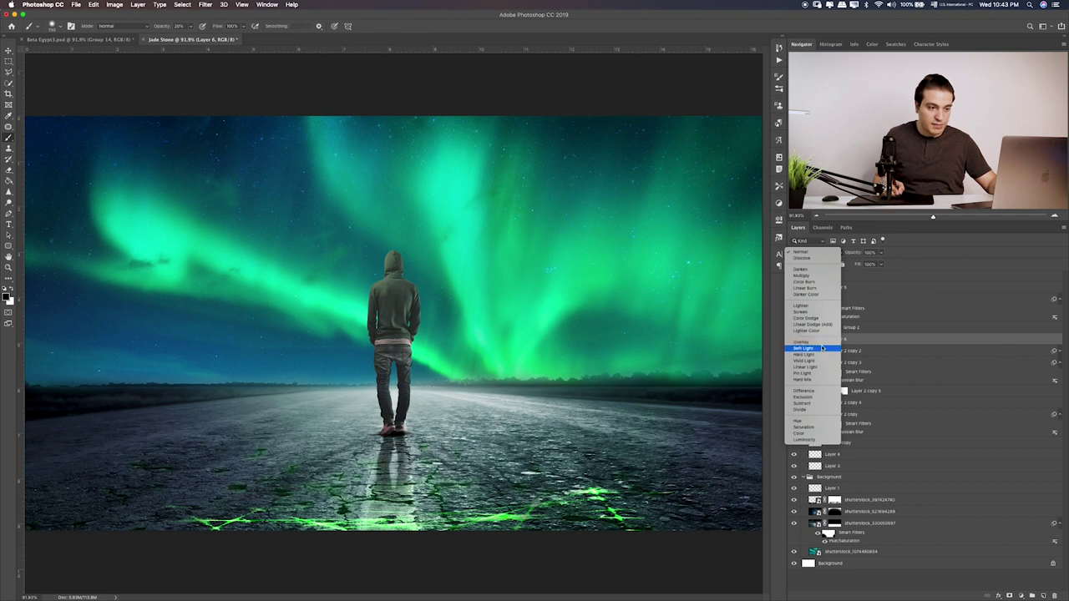
click(885, 259)
drag(882, 253, 863, 265)
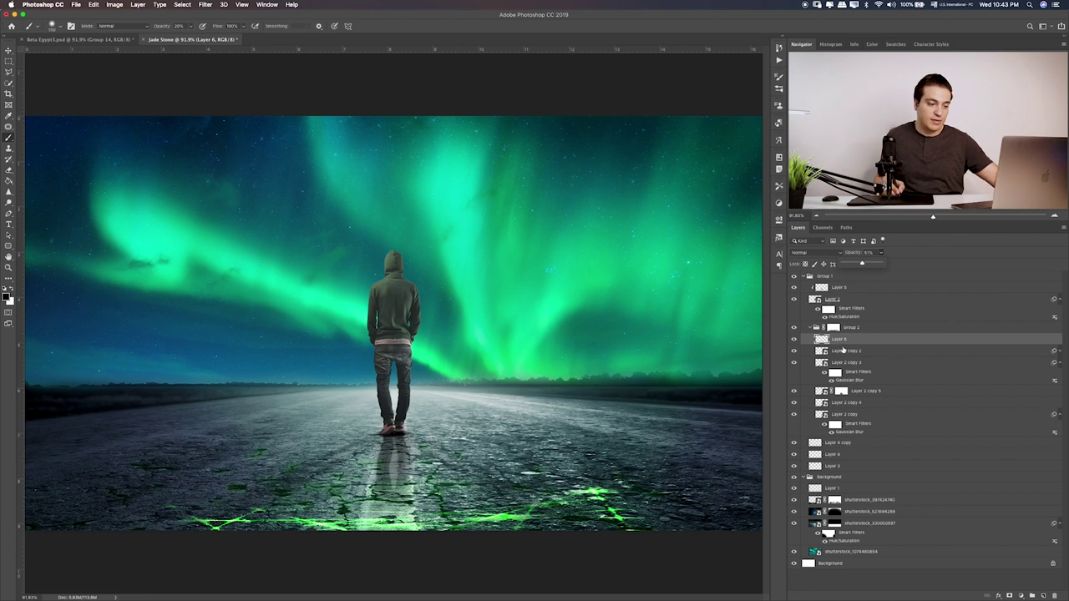
drag(859, 340, 853, 336)
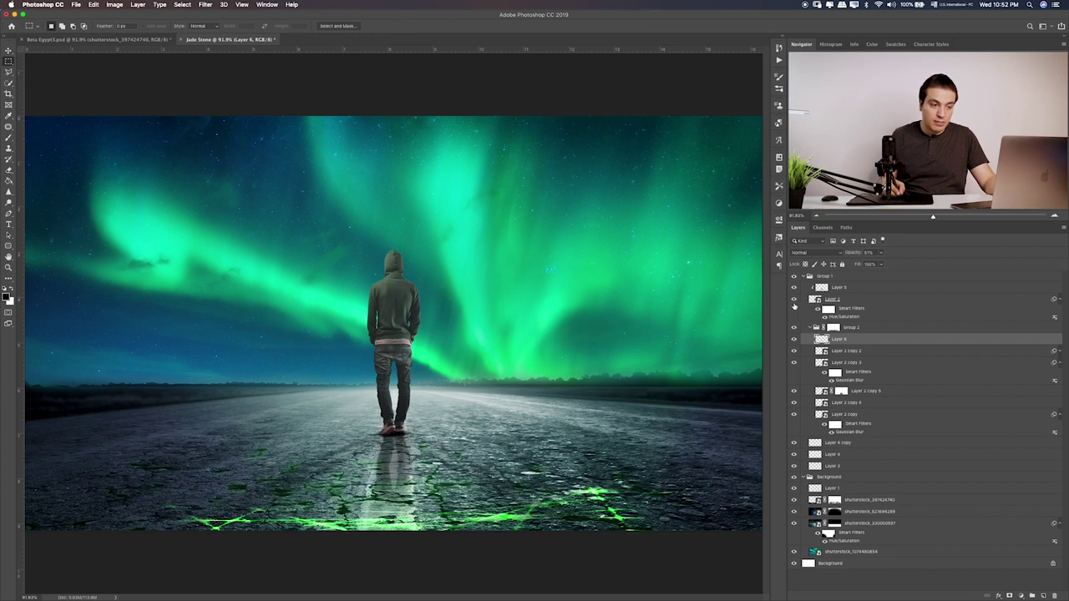
Show the hooded man's layer again, make it active, and collapse Group 2
click(794, 299)
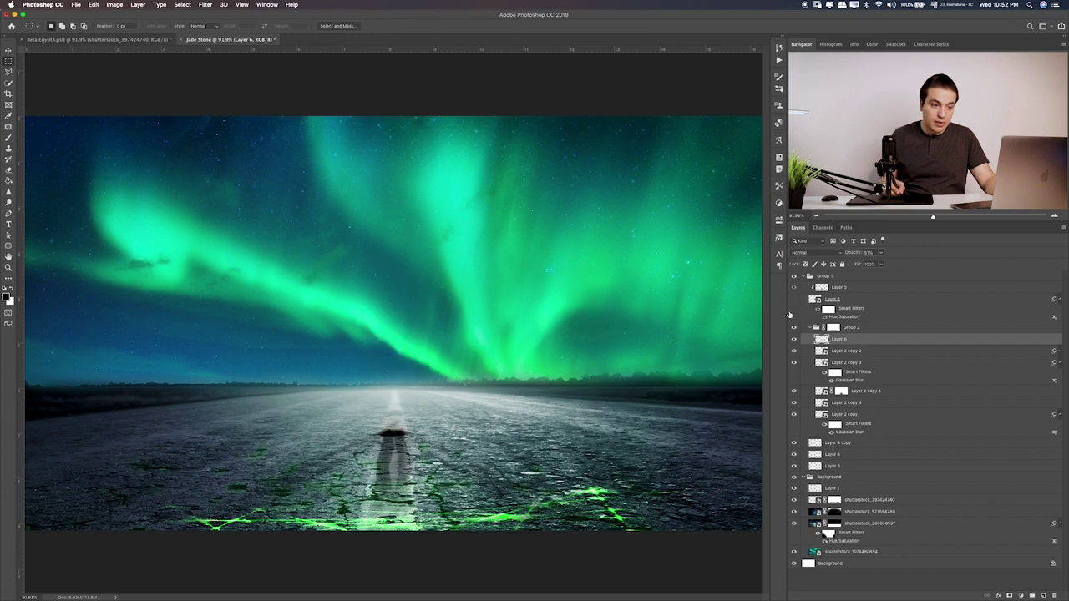
click(794, 299)
click(815, 317)
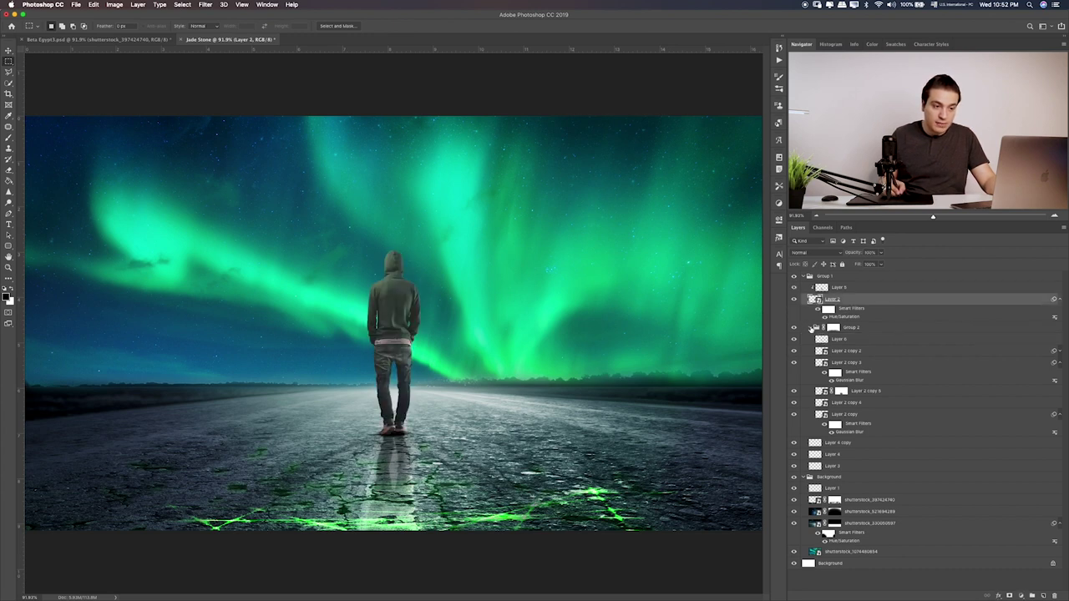
click(813, 327)
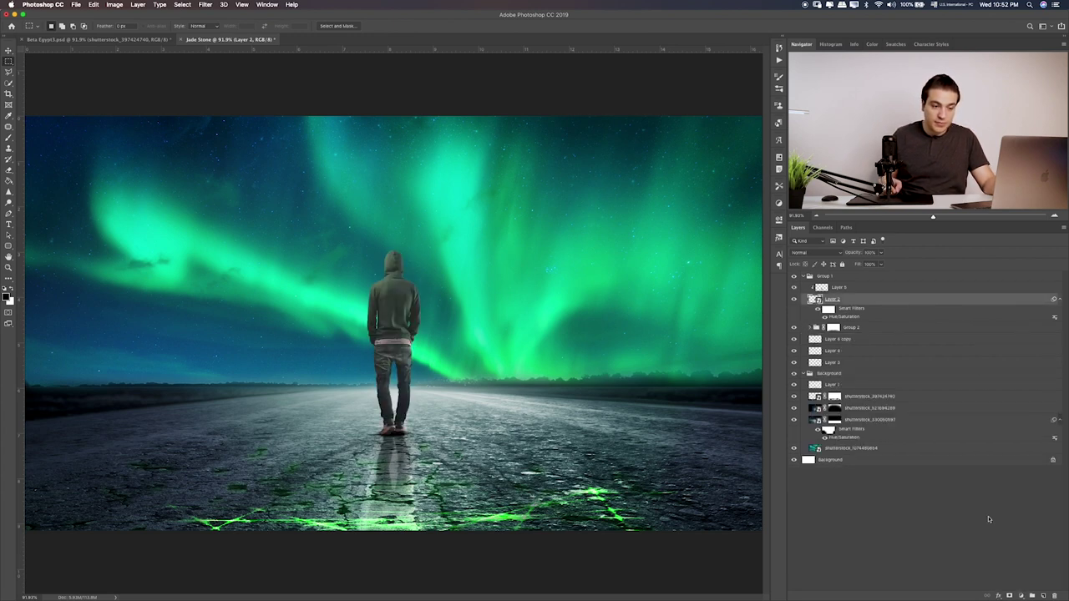
Add a clipped Layer 7 of brushed shading over the man, blended in Soft Light
click(1044, 595)
key(b)
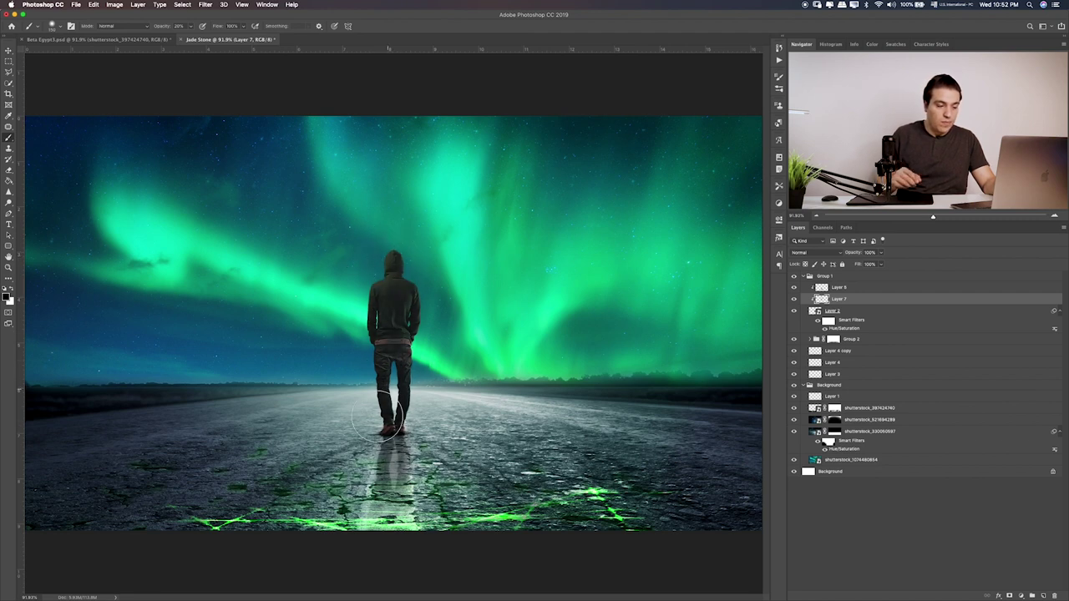
key(v)
key(shift+alt+k)
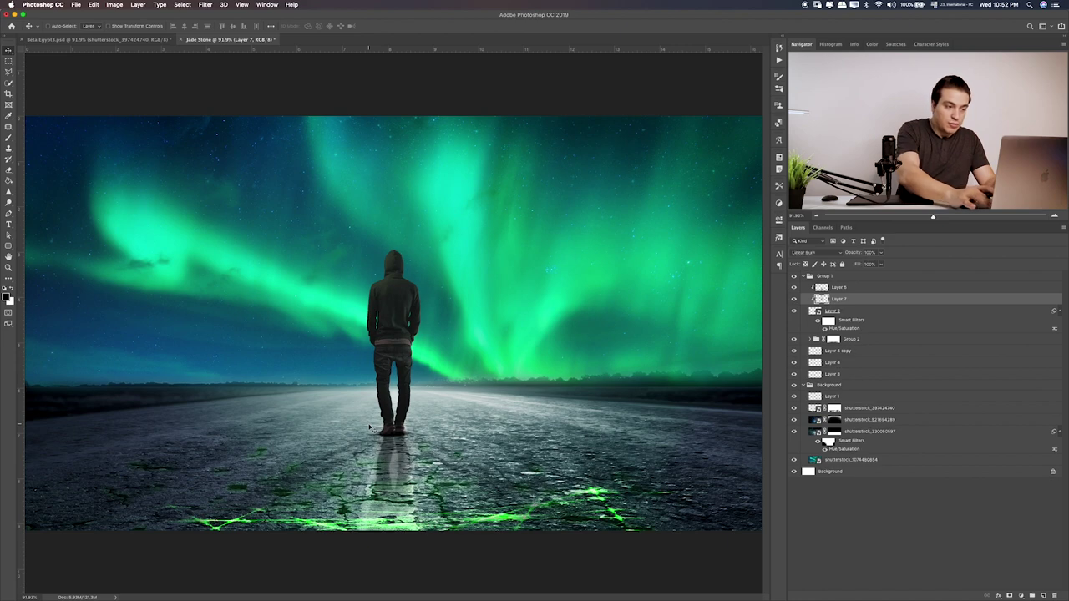
key(shift+plus)
key(shift+plus)
key(shift+plus)
key(shift+plus)
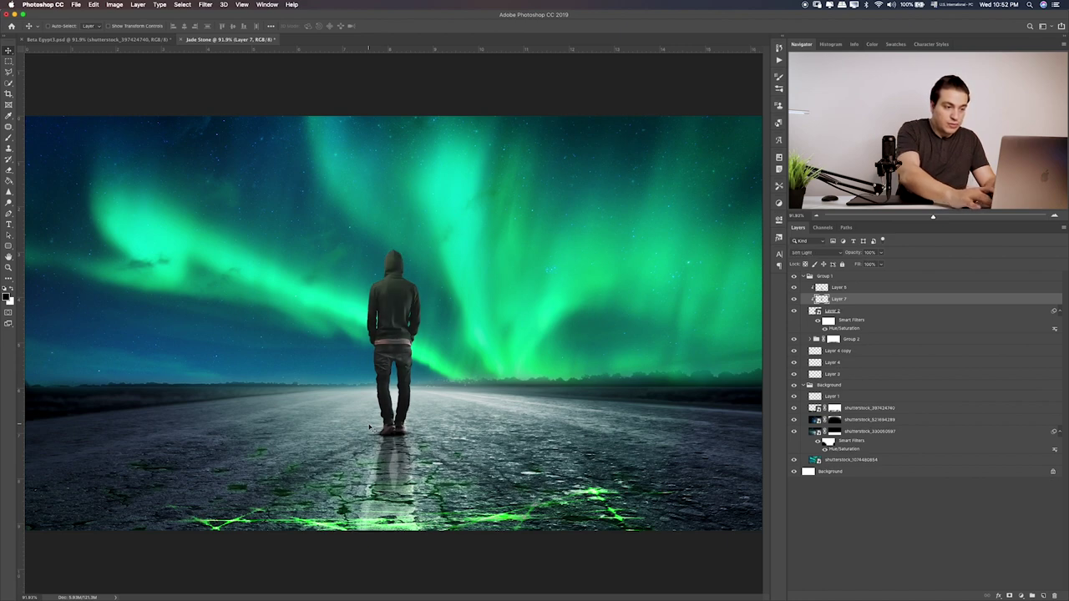
key(shift+plus)
key(shift+plus)
key(shift+plus)
key(shift+plus)
Zoom to 200% and compare the man with Layer 7's shading hidden and shown
key(ctrl+plus)
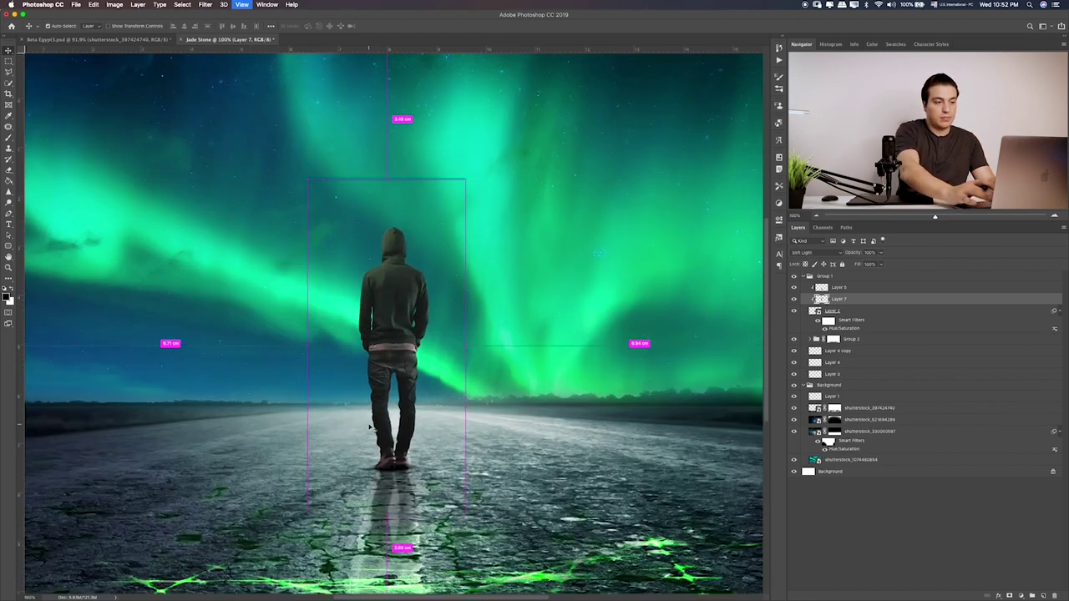
key(ctrl+plus)
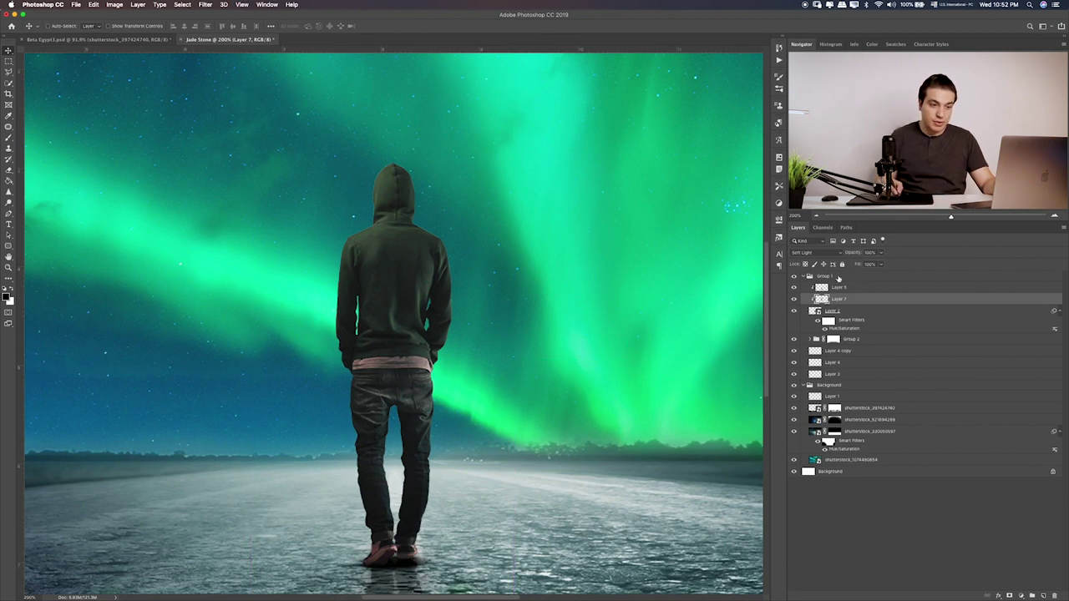
click(881, 253)
click(794, 299)
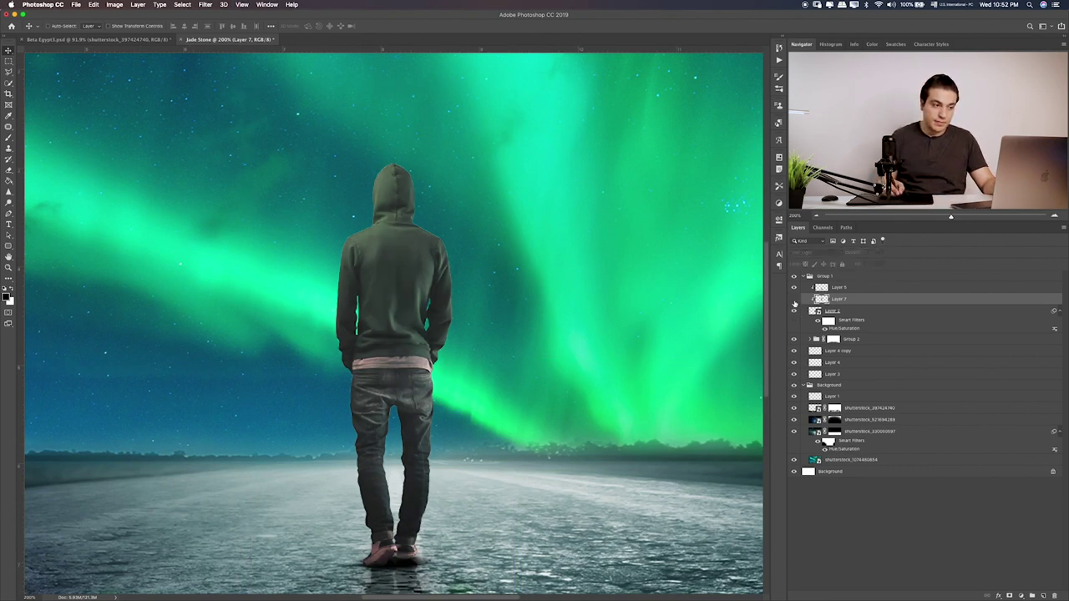
click(794, 299)
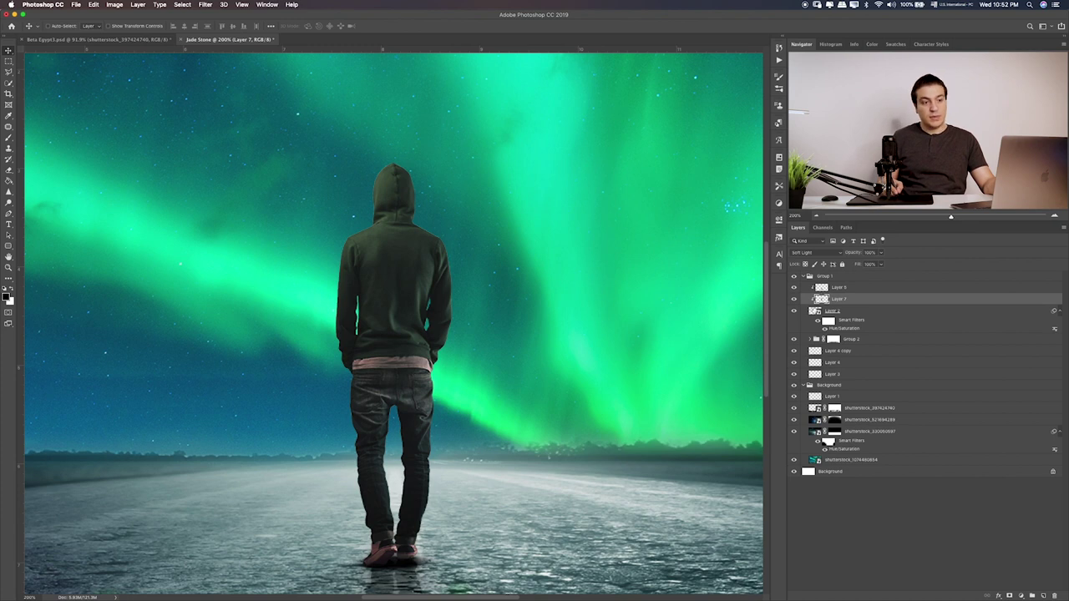
click(890, 318)
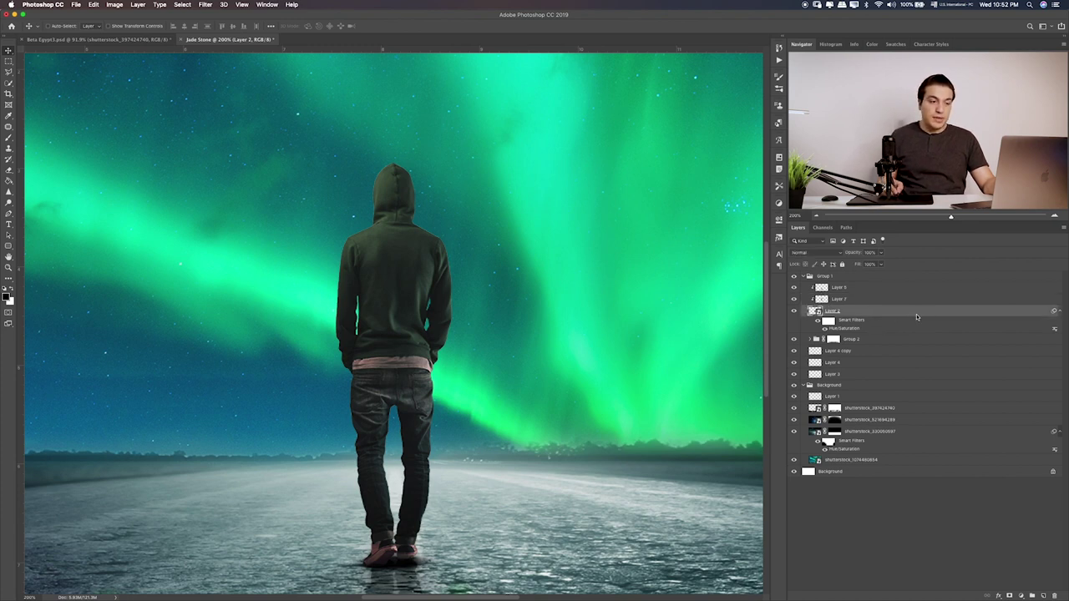
Give the man's layer a green Inner Glow sampled from the aurora, with raised opacity
double_click(916, 316)
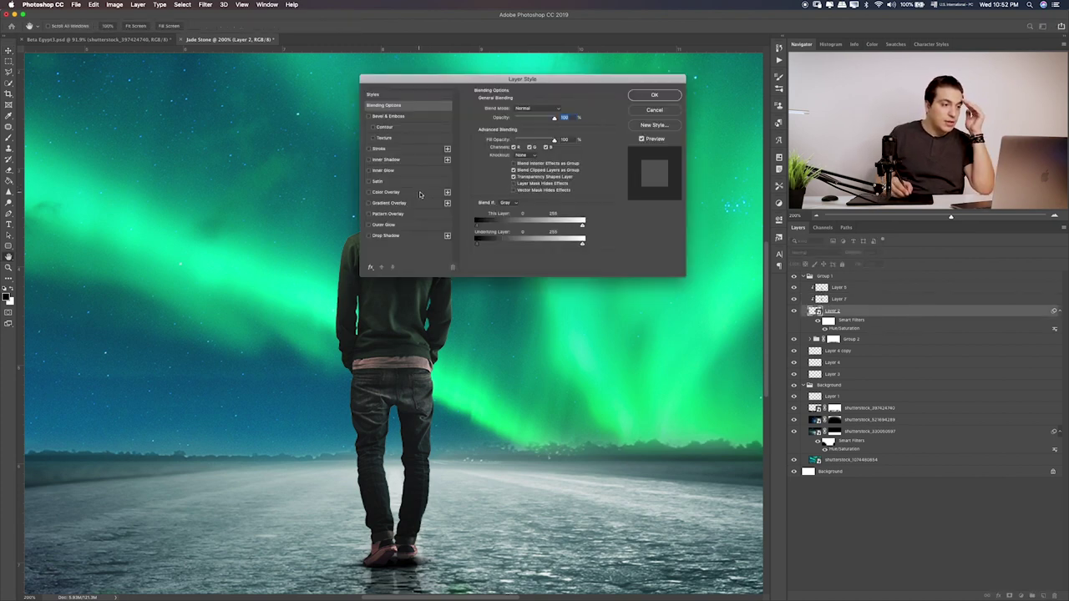
click(393, 171)
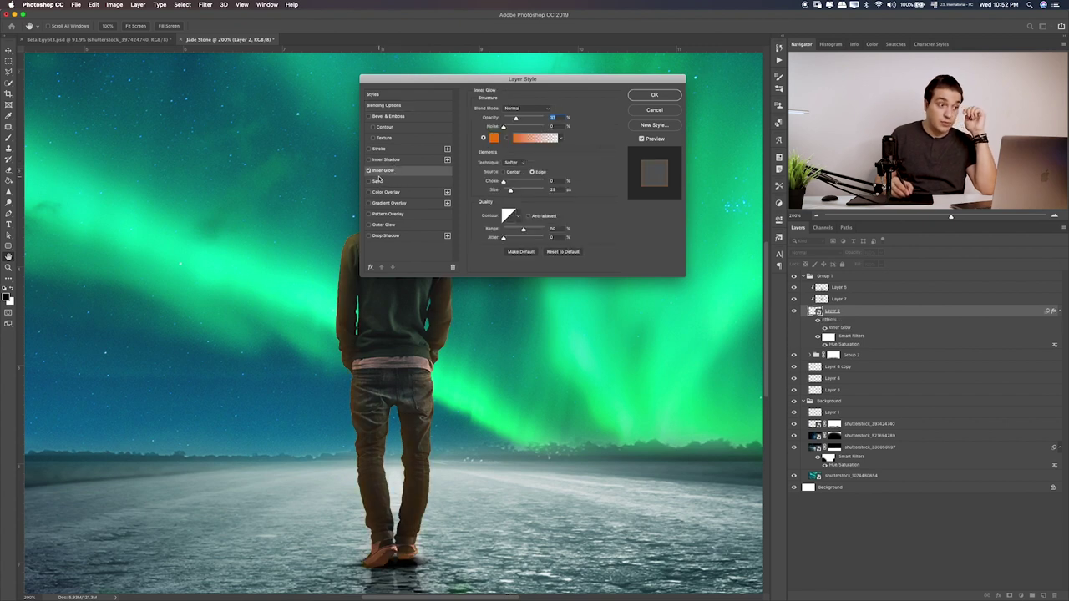
click(498, 139)
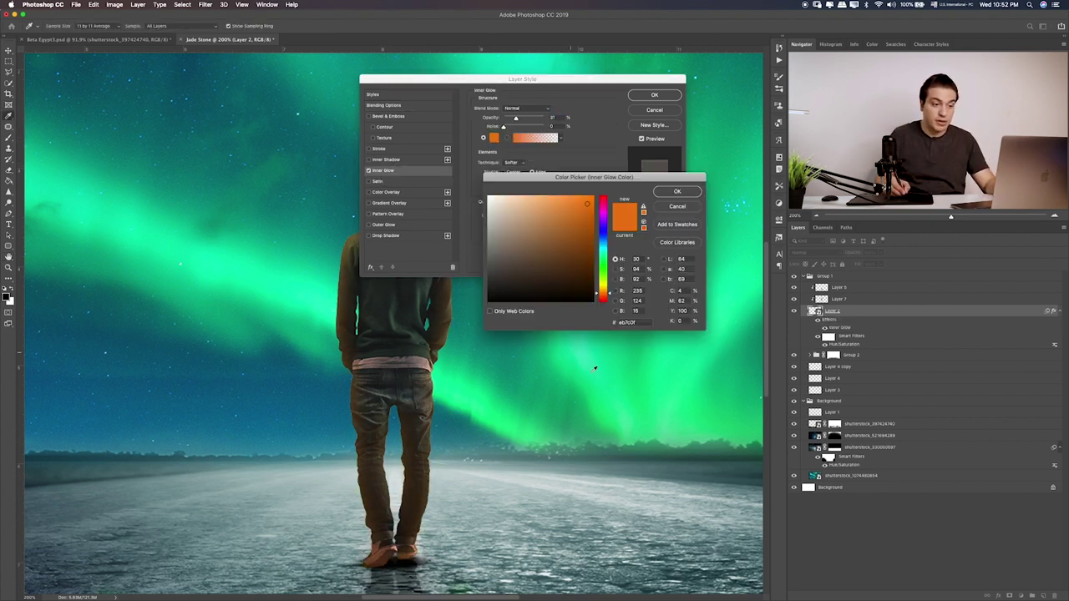
click(609, 387)
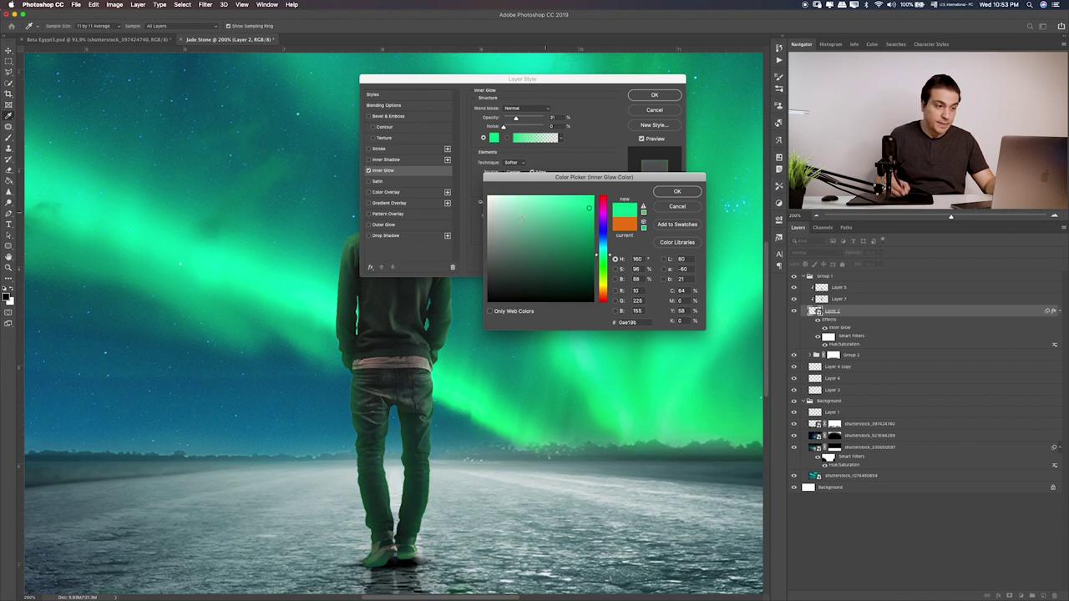
click(673, 191)
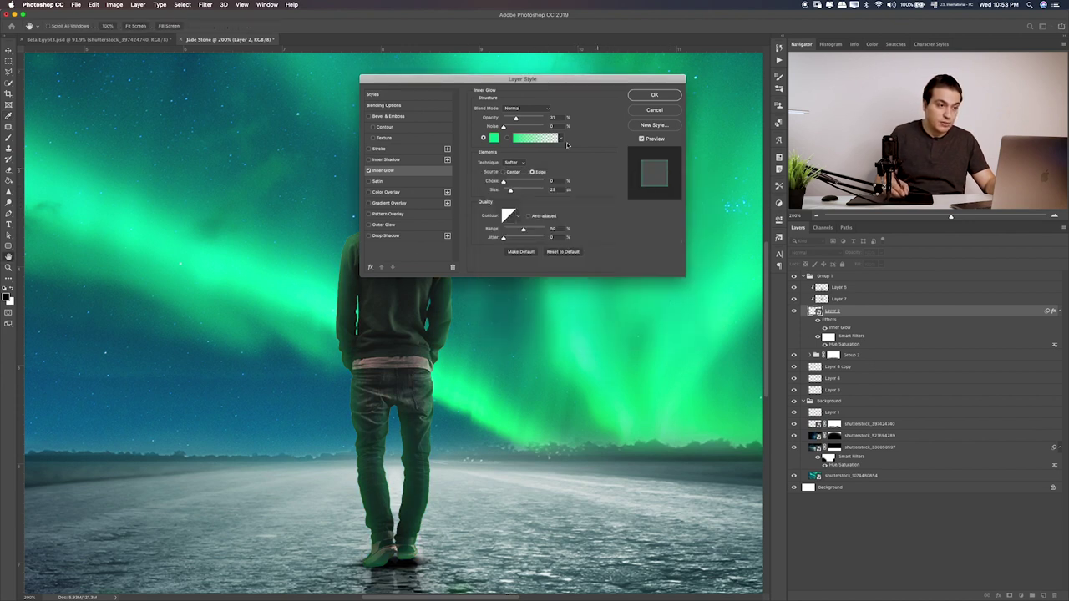
drag(612, 84, 702, 276)
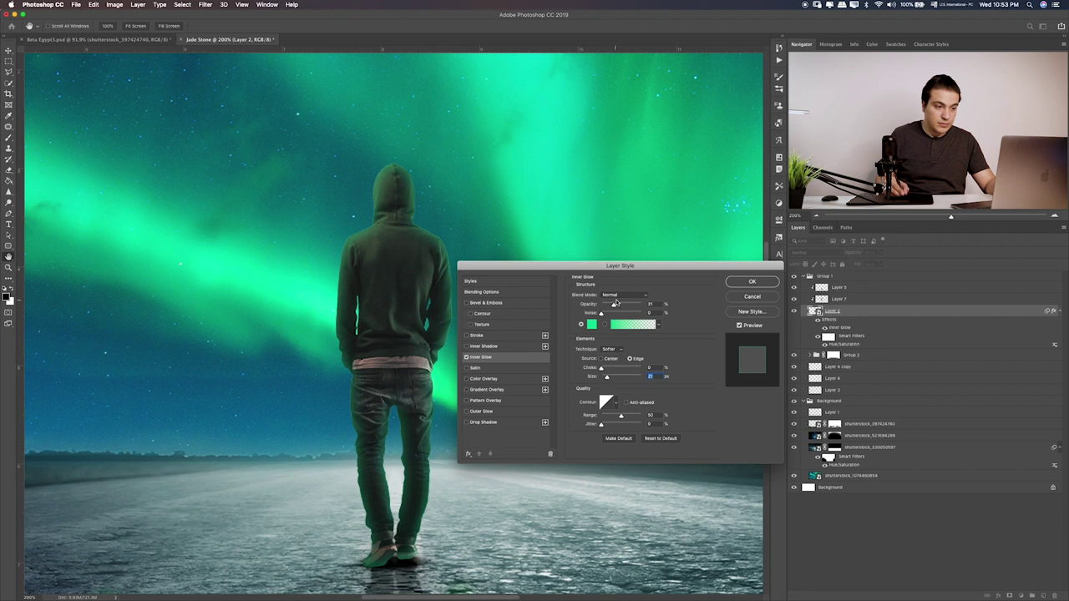
drag(626, 306, 611, 308)
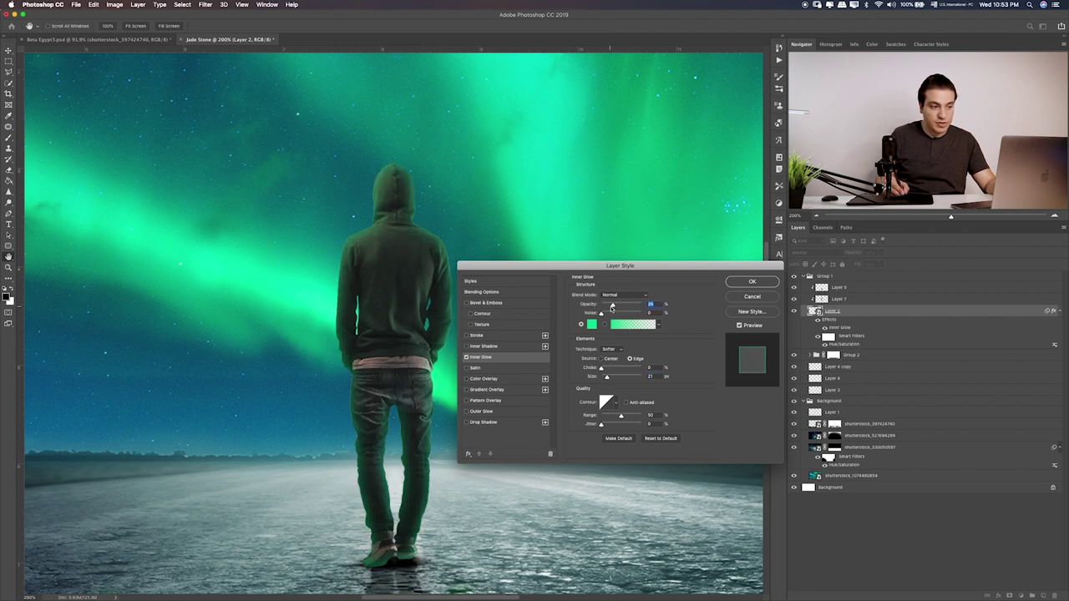
Add a teal Outer Glow (#20dcb5) sampled from the aurora and apply both glows
click(467, 415)
click(483, 412)
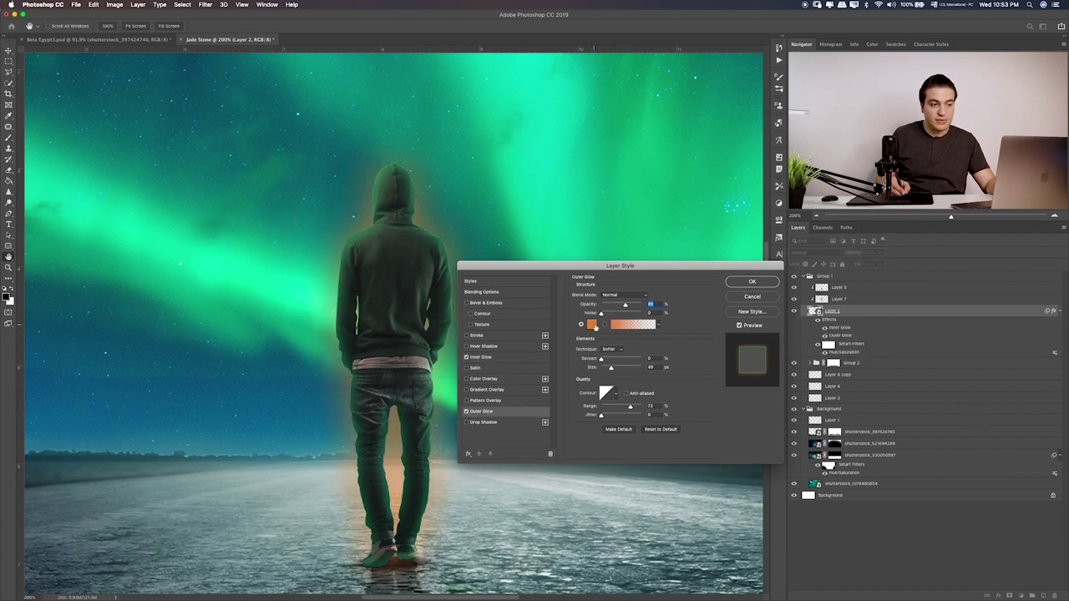
click(592, 325)
click(284, 266)
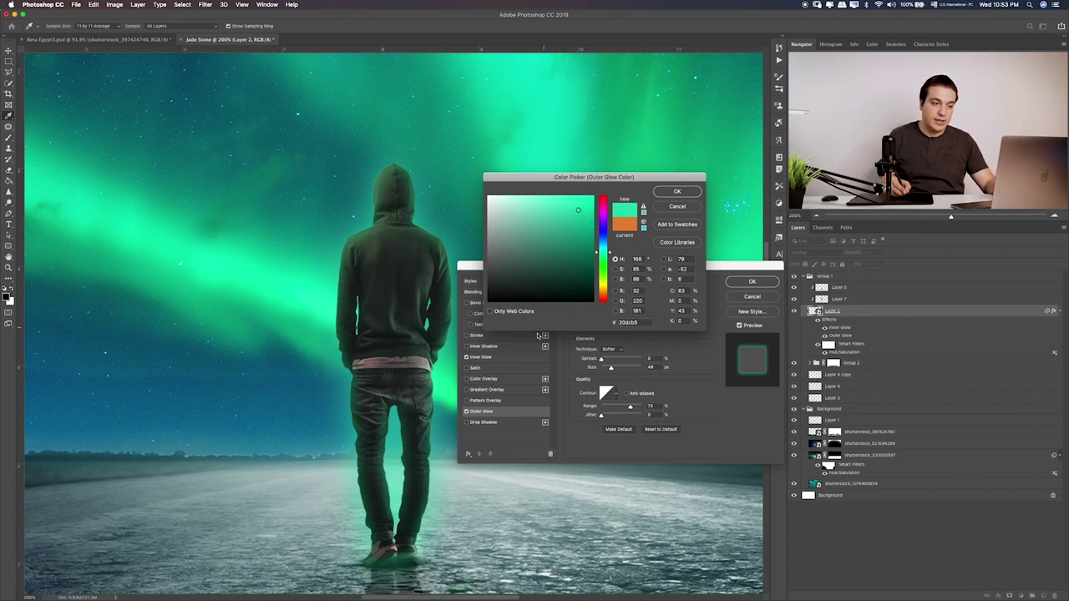
click(676, 193)
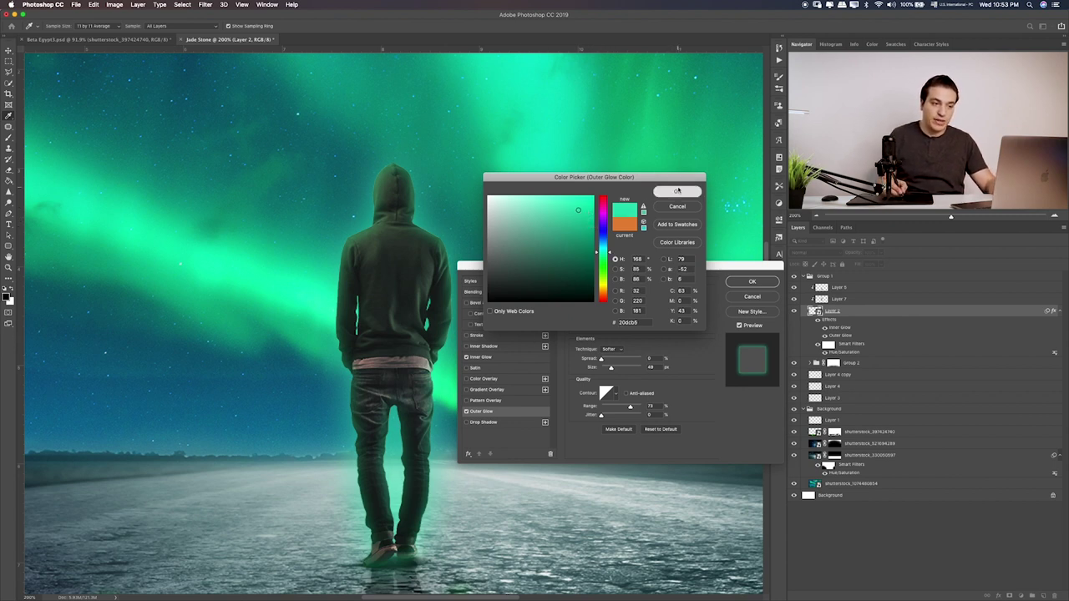
click(752, 282)
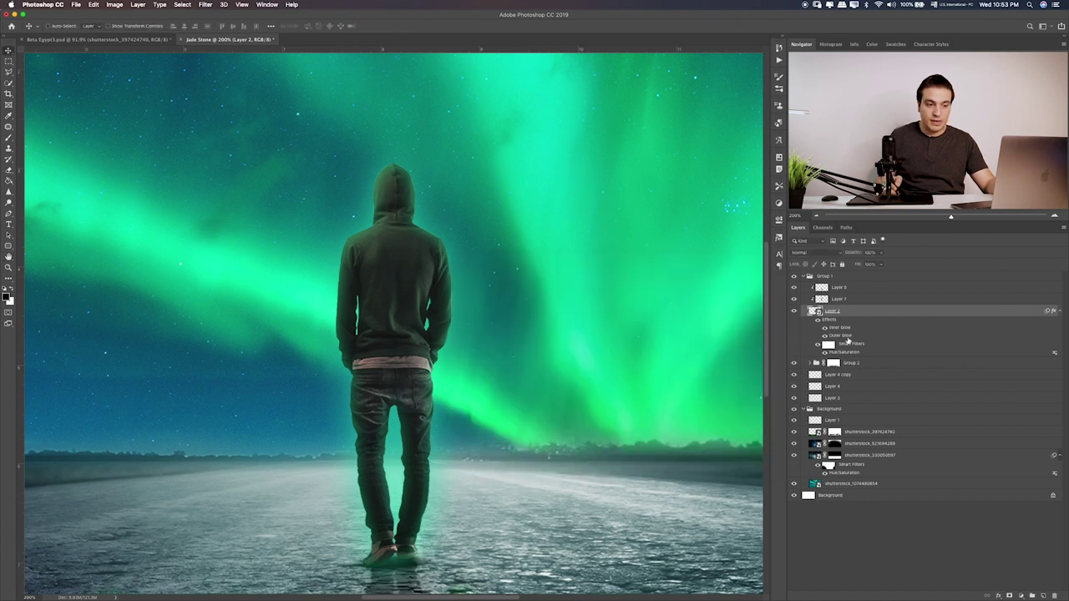
right_click(848, 340)
click(875, 473)
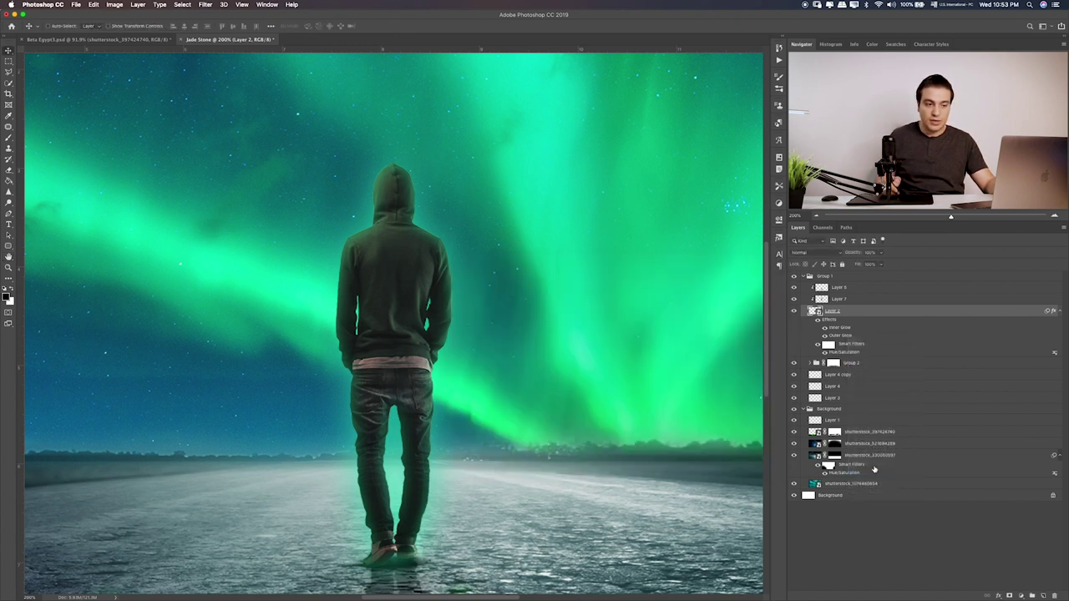
click(843, 311)
key(e)
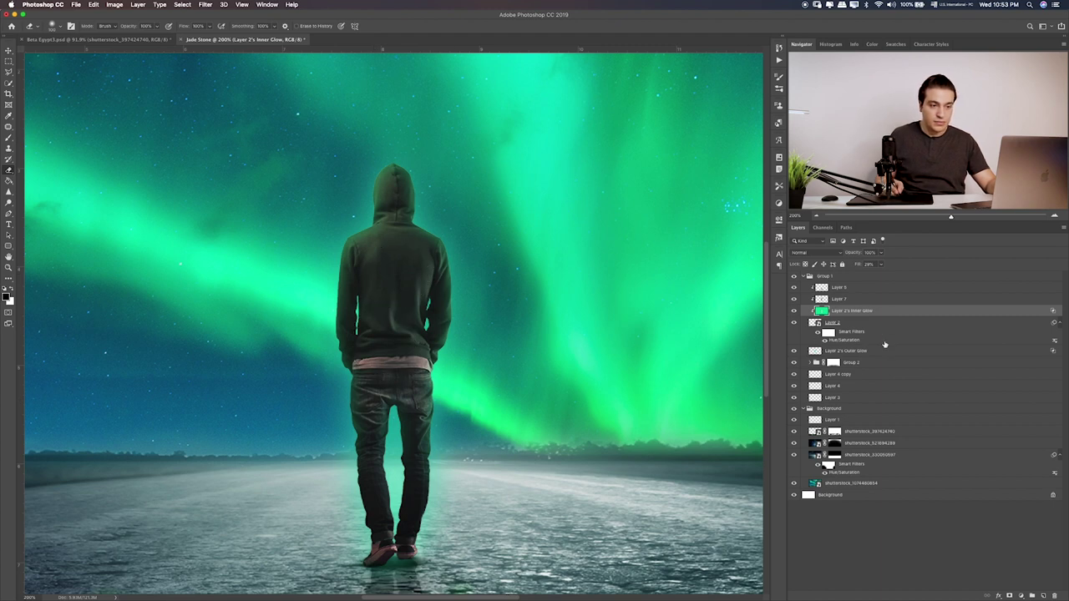
click(793, 352)
click(793, 352)
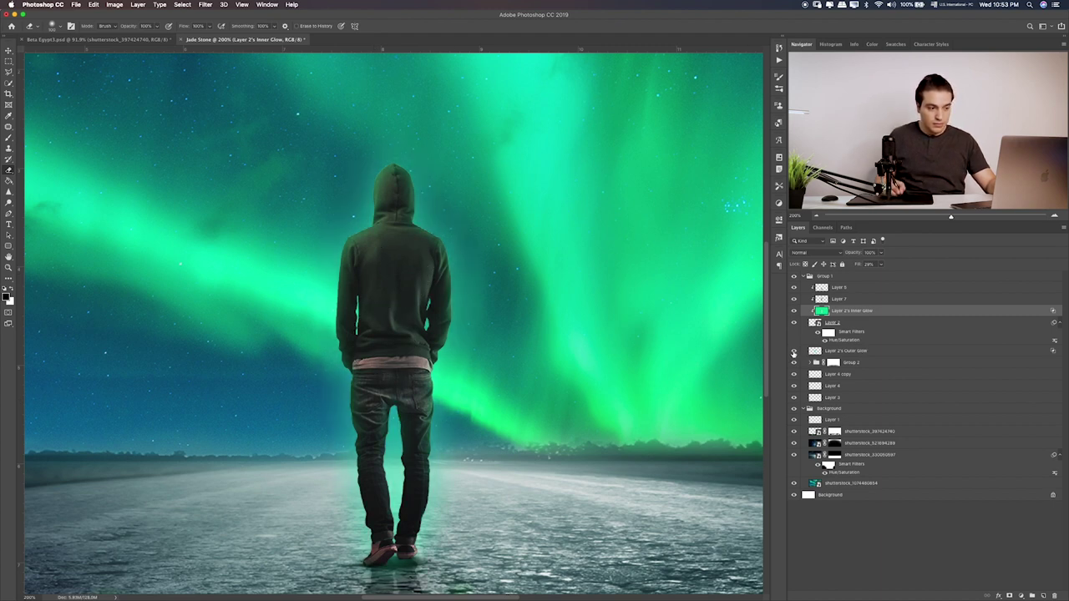
click(836, 354)
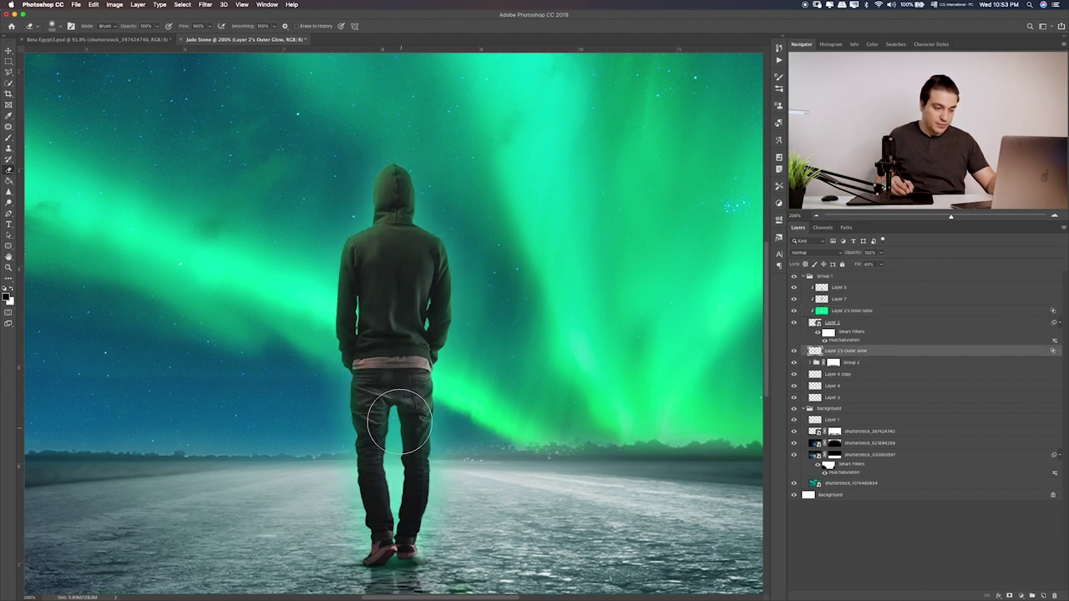
key(2)
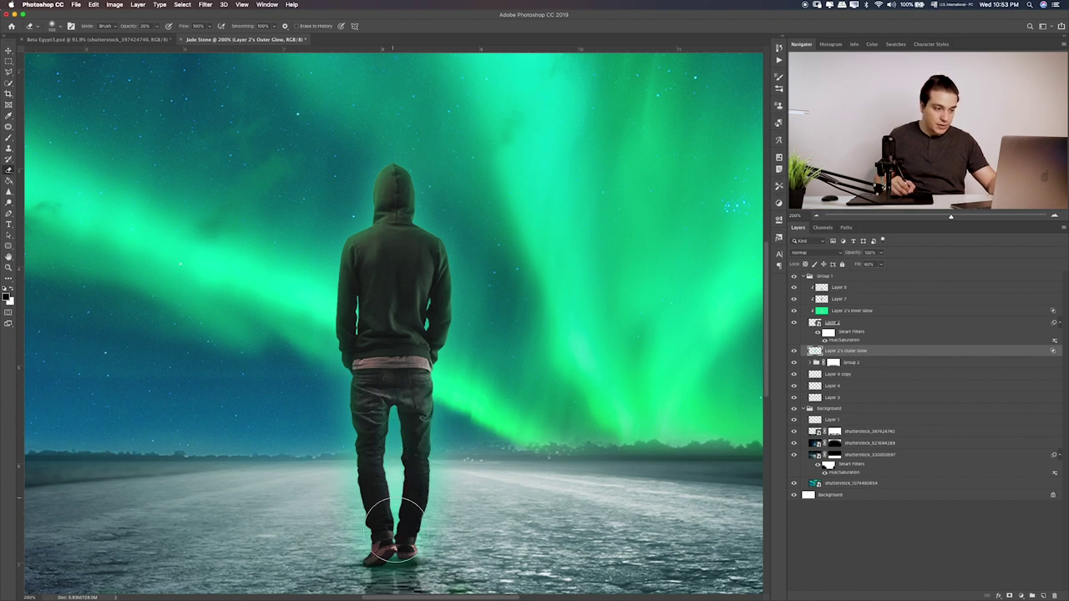
key(0)
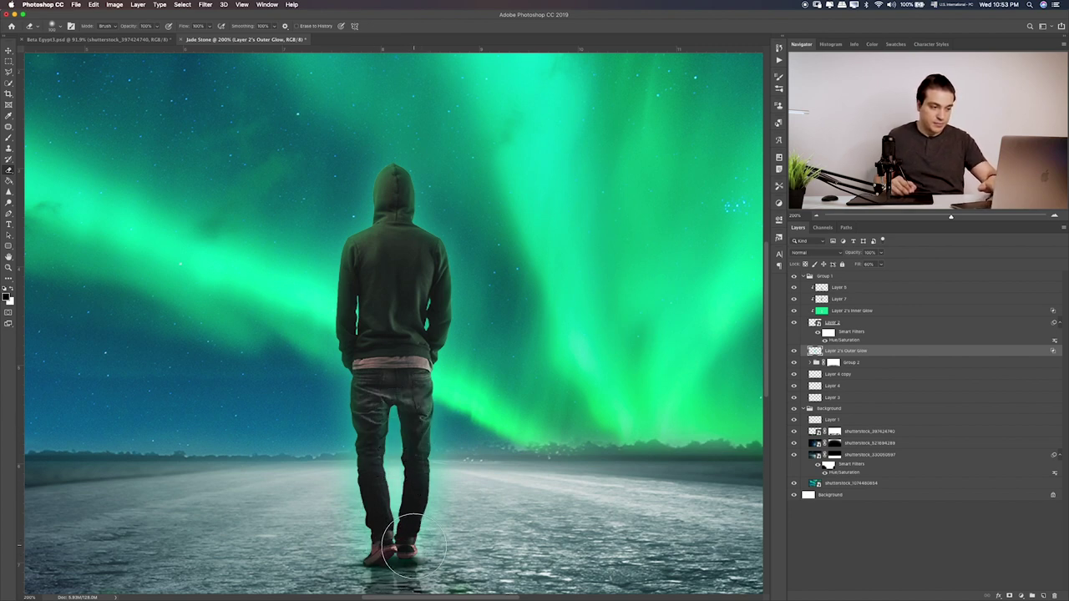
key(2)
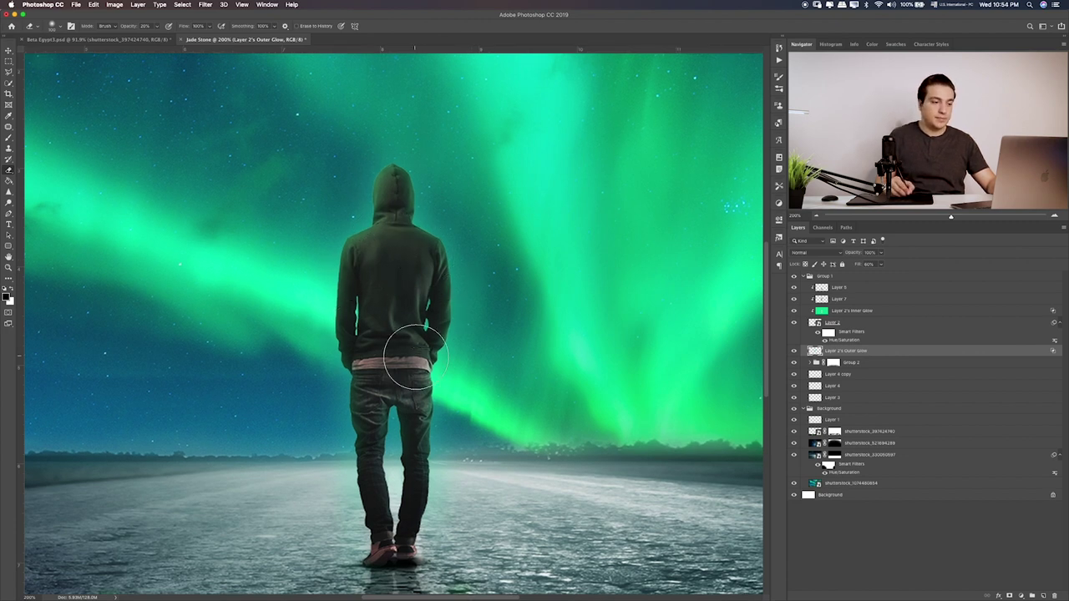
drag(406, 359, 420, 297)
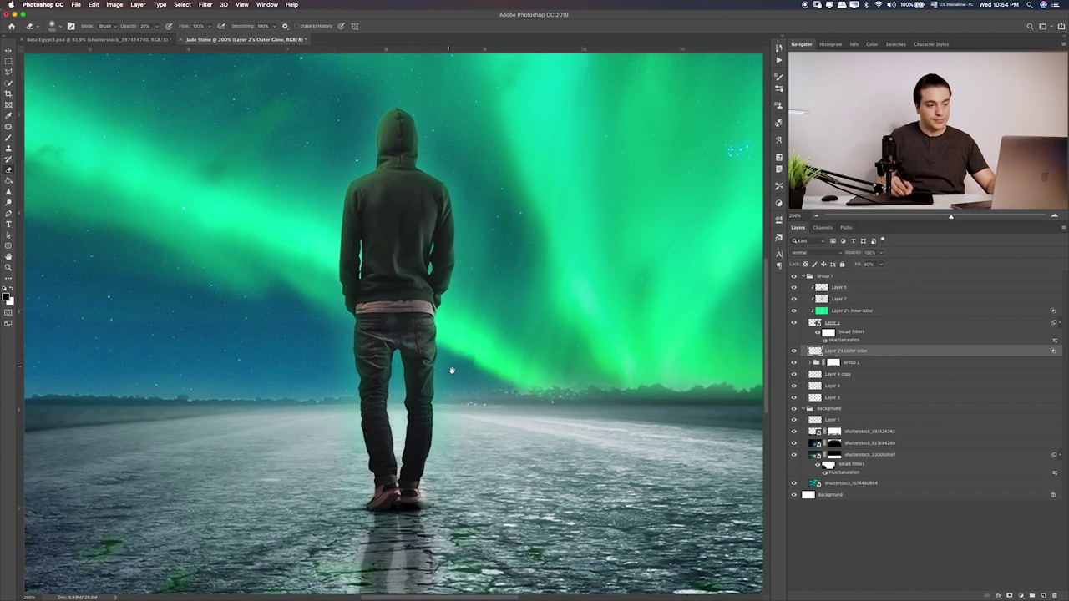
drag(447, 393, 440, 267)
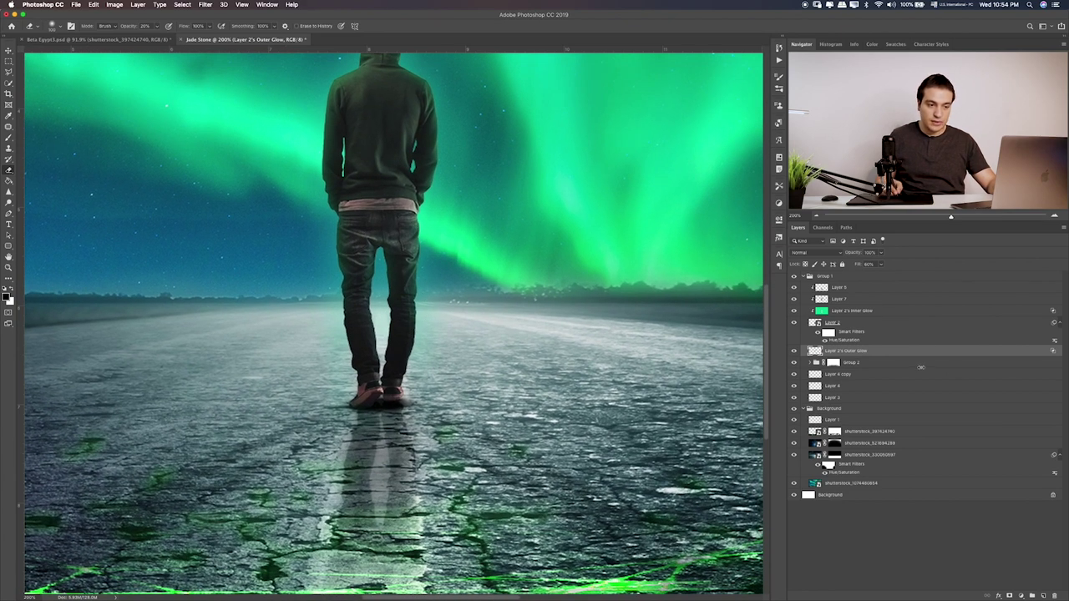
click(958, 475)
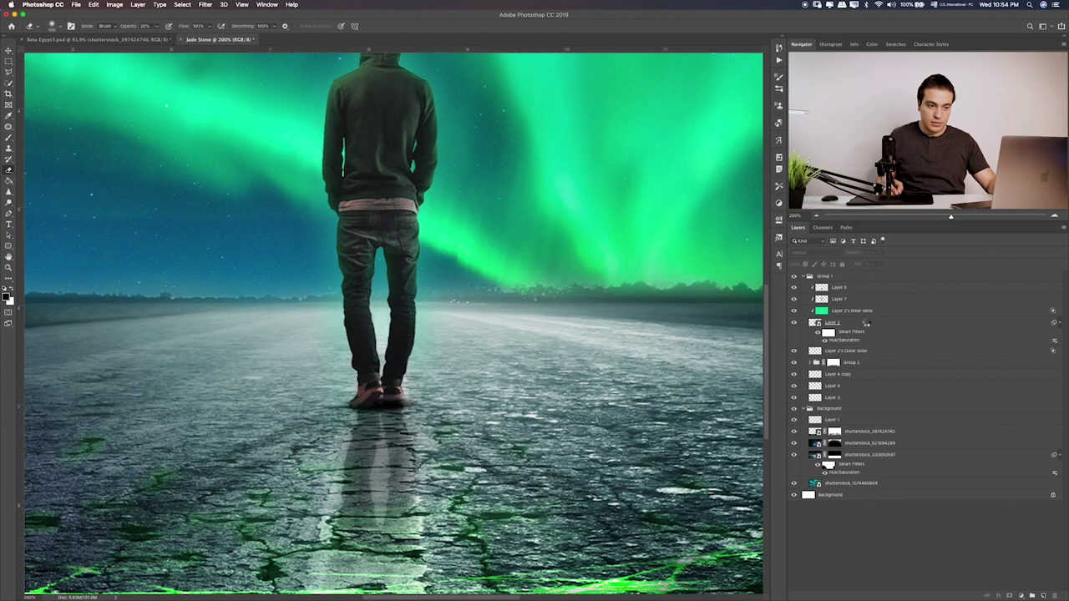
click(867, 322)
scroll(596, 280, up, 3)
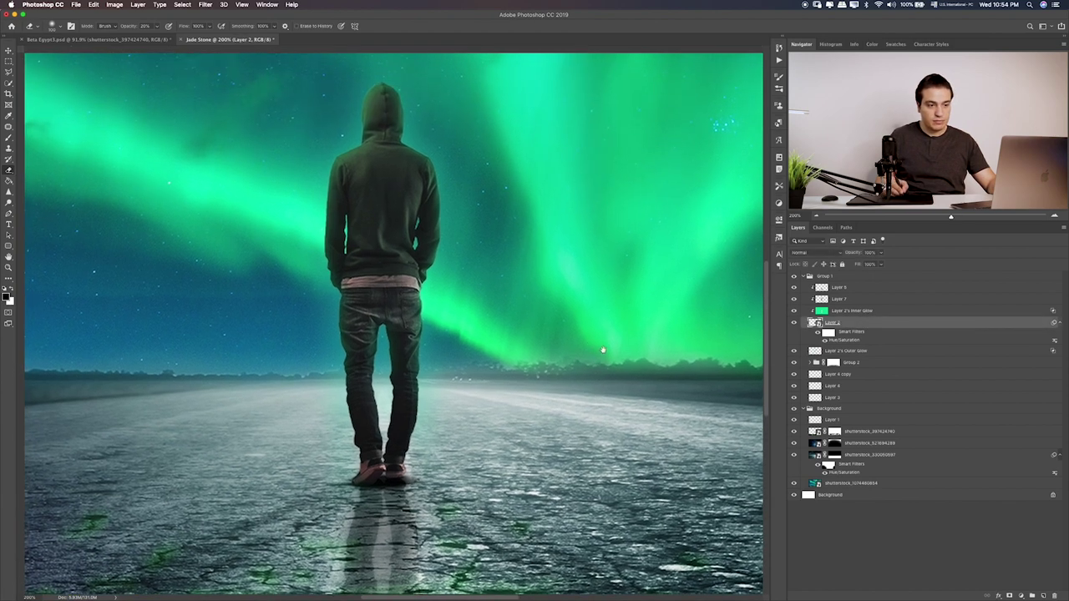
click(871, 286)
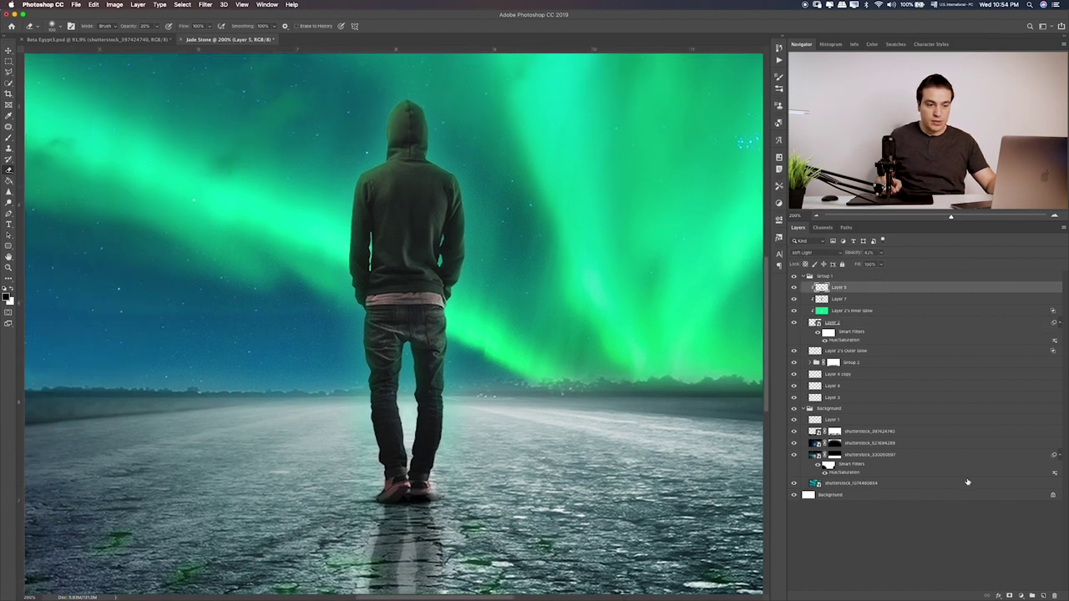
On new Layer 8, dab aurora green with a ~30 px brush on the hoodie's right side
click(1043, 596)
key(b)
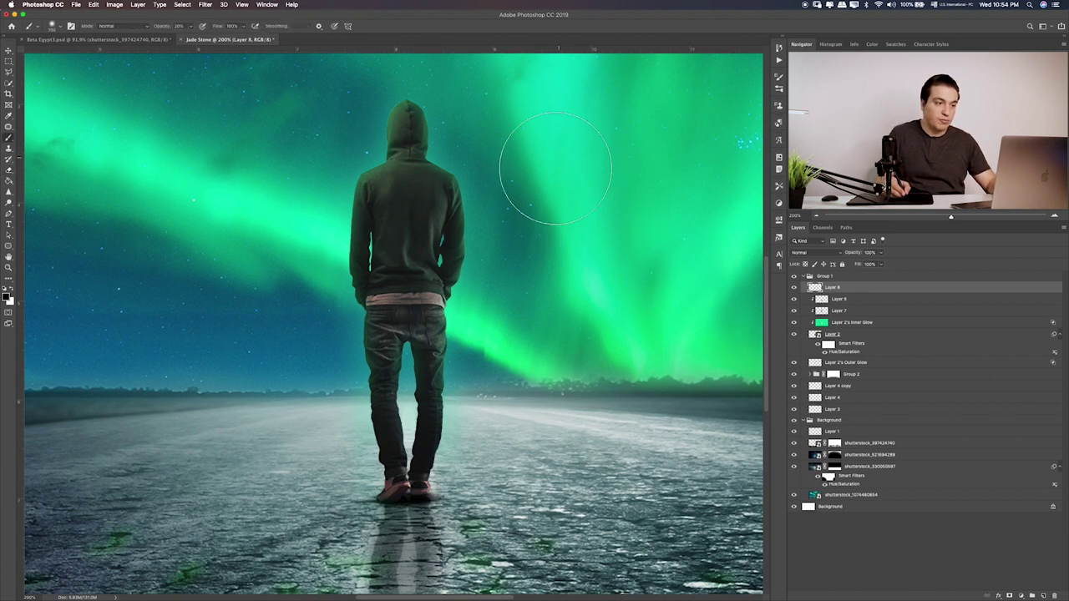
alt+click(577, 170)
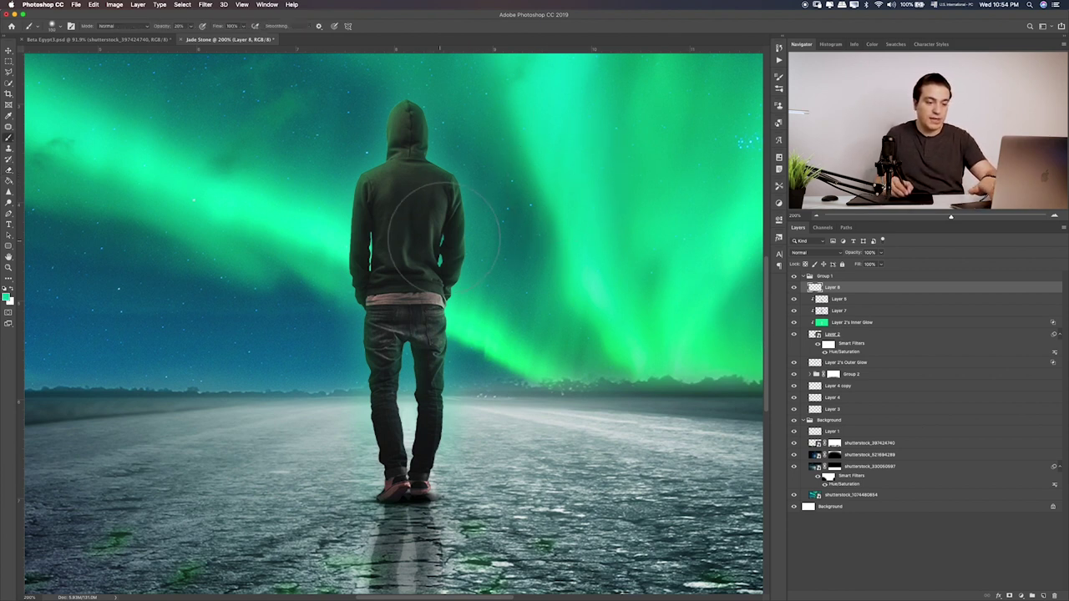
key(bracketleft)
key(bracketleft)
key(bracketleft)
key(bracketleft)
key(bracketleft)
key(bracketleft)
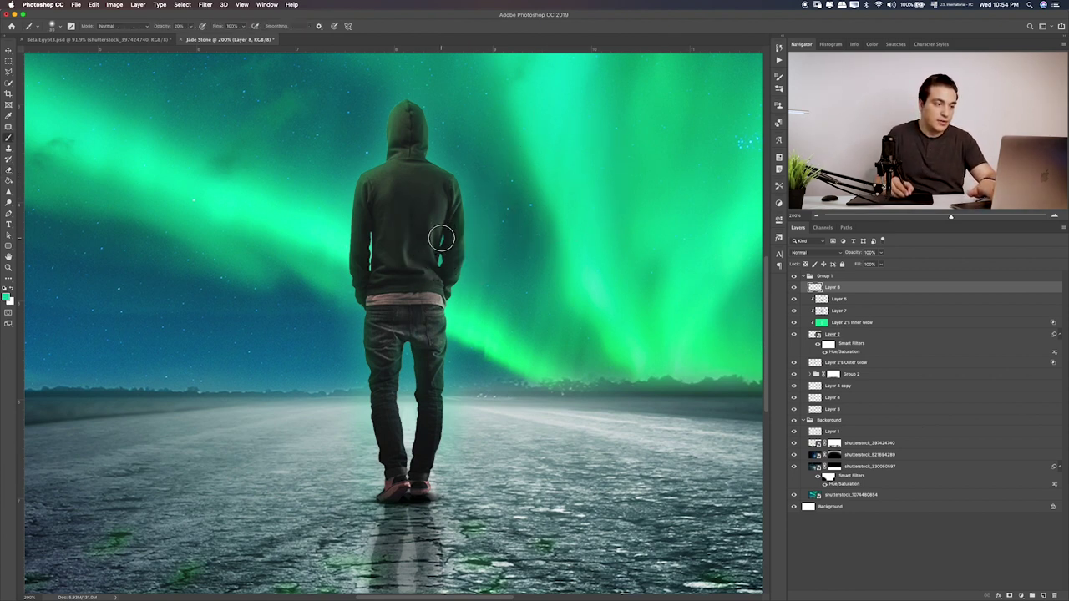
click(442, 239)
click(442, 239)
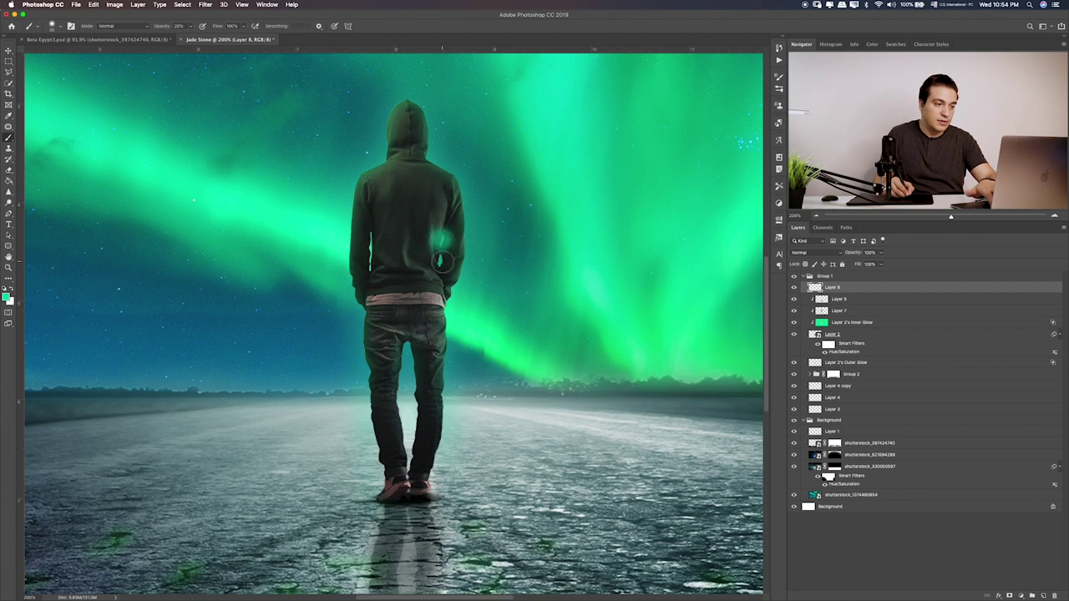
click(441, 259)
click(439, 259)
click(438, 260)
click(435, 259)
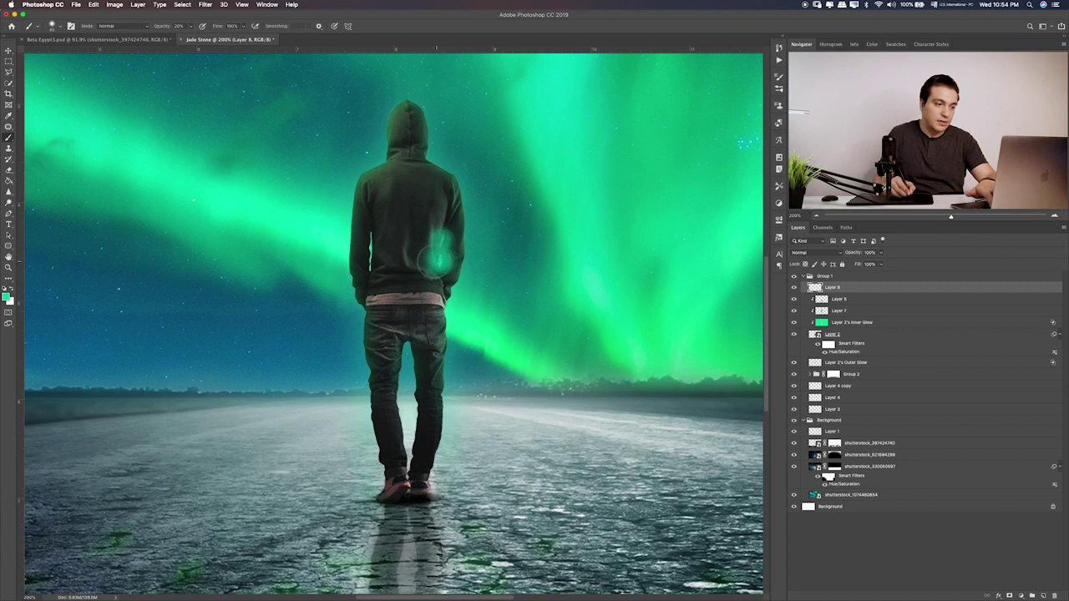
Paint green glow on the hoodie's left edge, both sides of the hood, and down the jeans
mouse_move(371, 227)
mouse_down()
mouse_move(370, 276)
mouse_move(371, 265)
mouse_up()
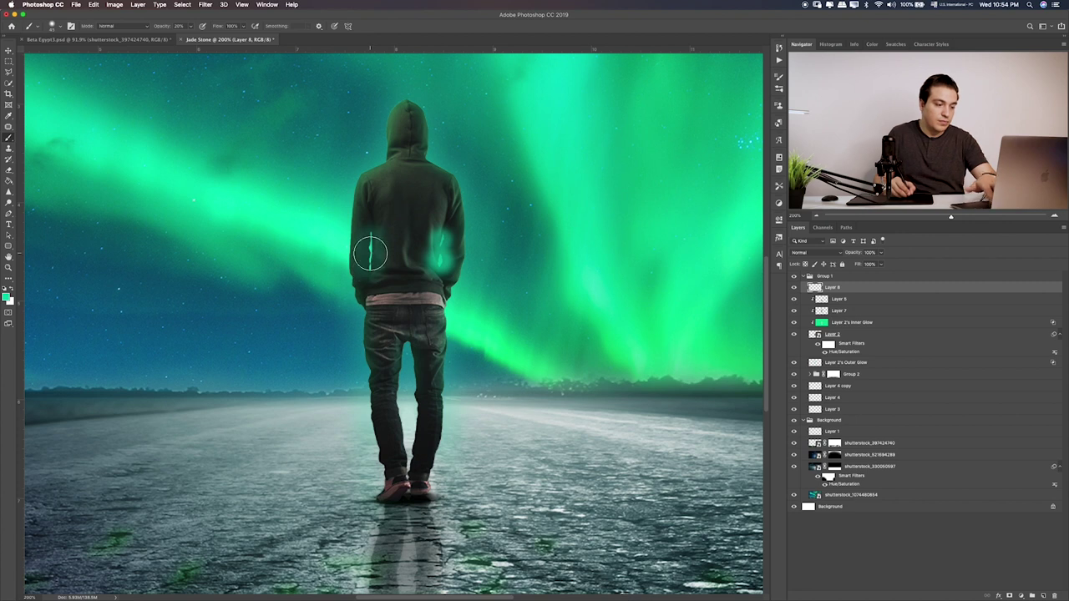
key(0)
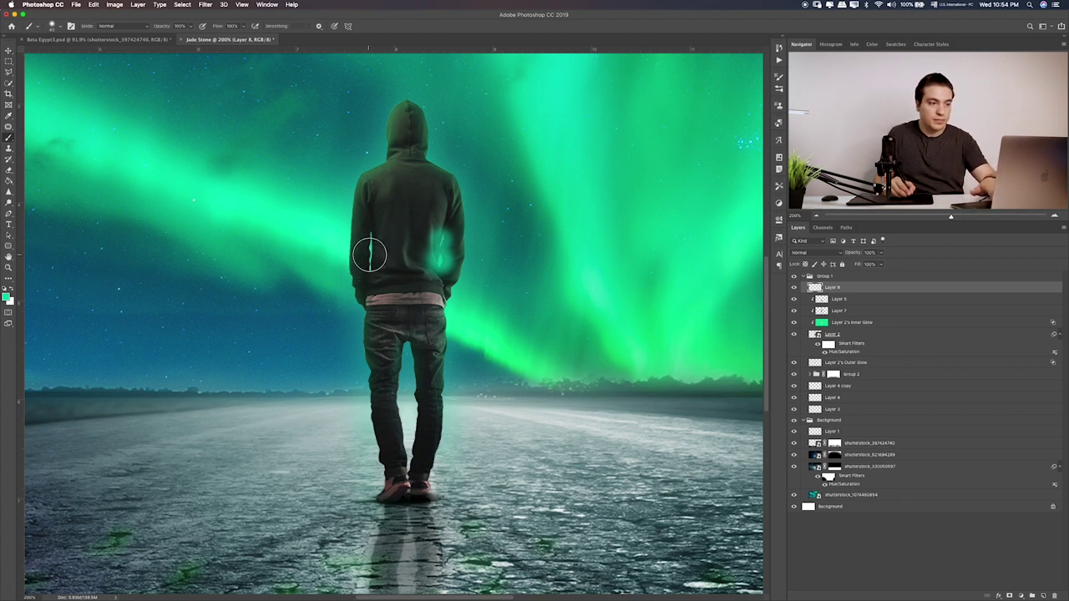
mouse_move(374, 230)
mouse_down()
mouse_move(375, 252)
mouse_move(369, 242)
mouse_up()
key(ctrl+z)
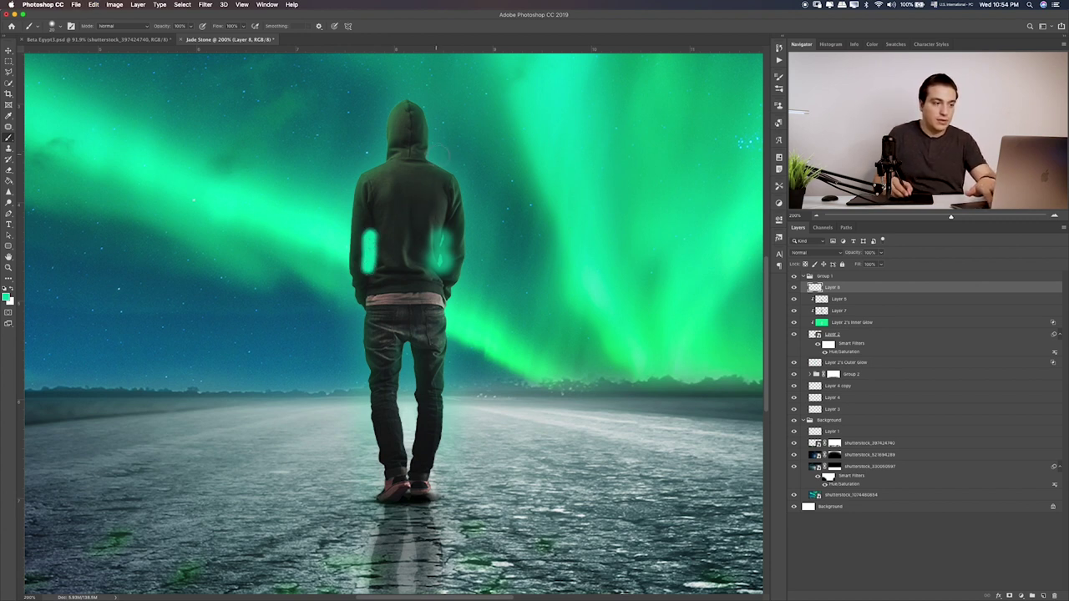
click(449, 149)
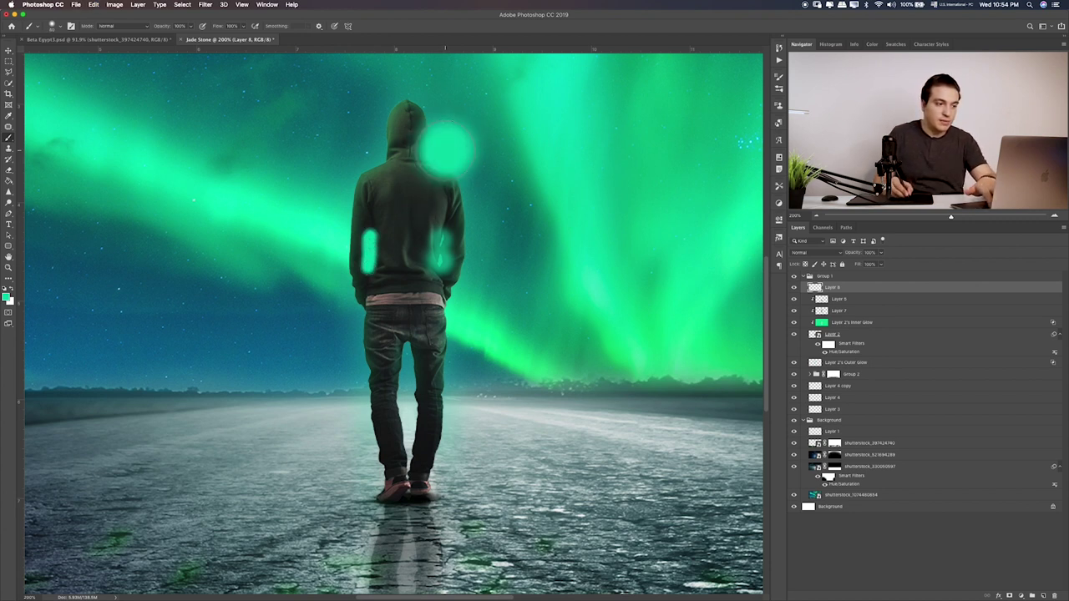
click(366, 149)
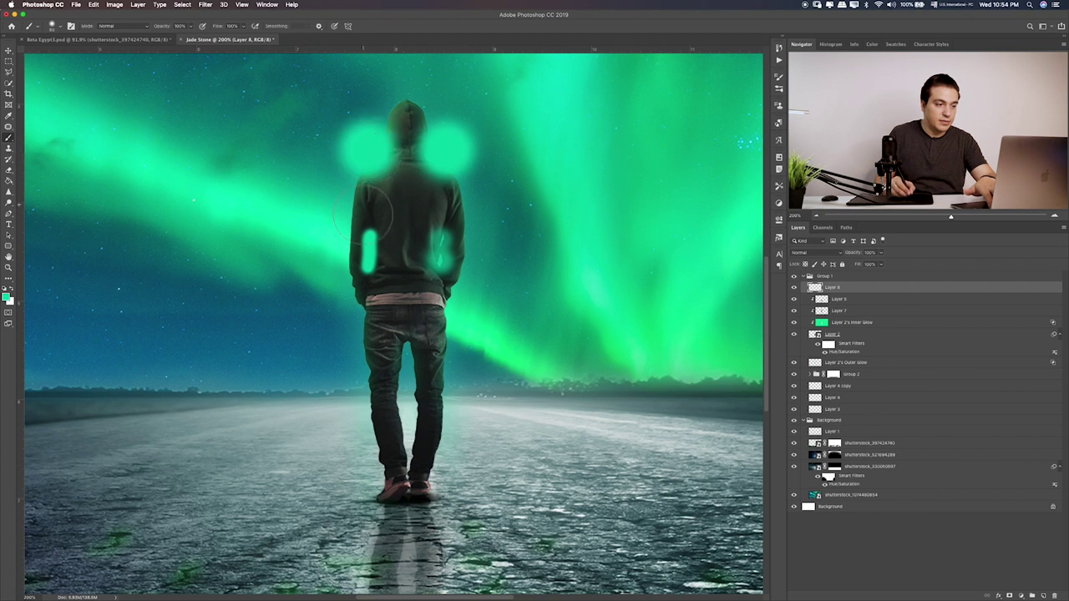
drag(406, 349, 409, 460)
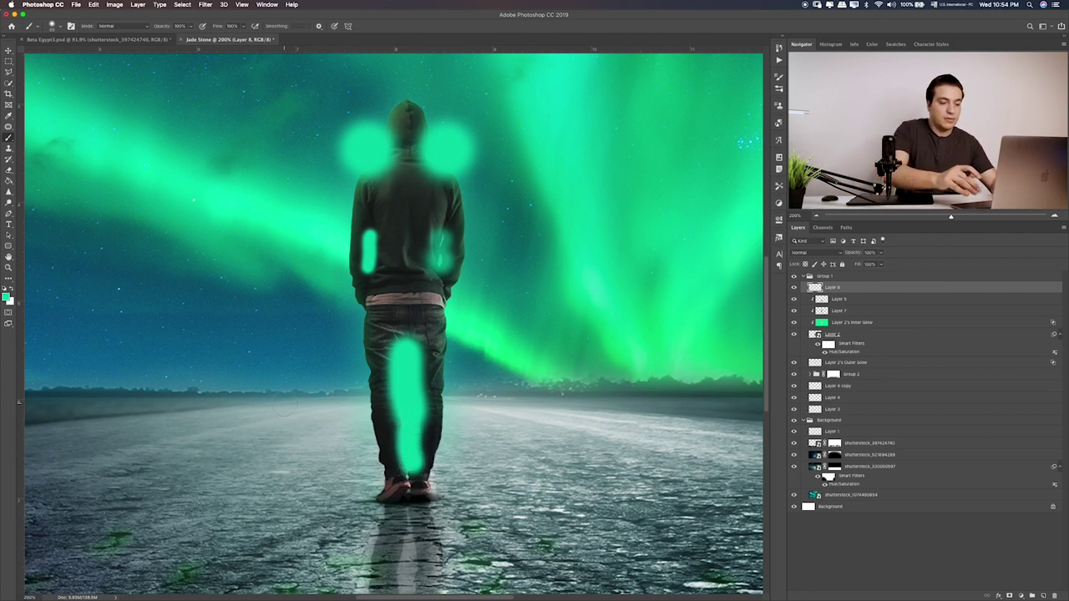
Cycle Layer 8's blend mode through Color Dodge and Hard Light, settling on Soft Light
key(v)
key(shift+plus)
key(shift+plus)
key(shift+plus)
key(shift+plus)
key(shift+plus)
key(shift+plus)
key(shift+plus)
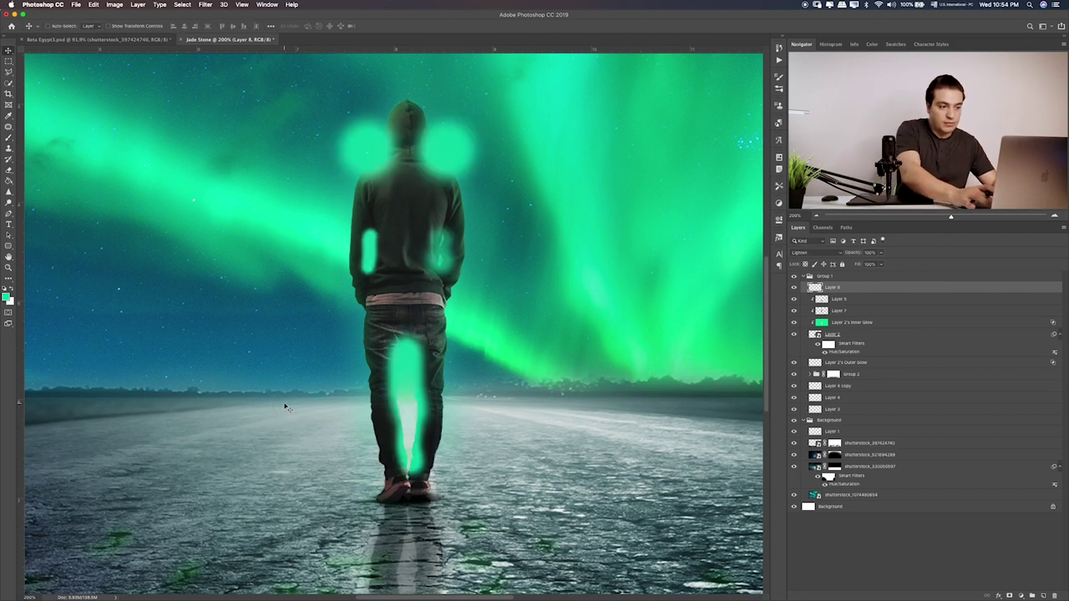
key(shift+plus)
key(shift+plus)
key(shift+plus)
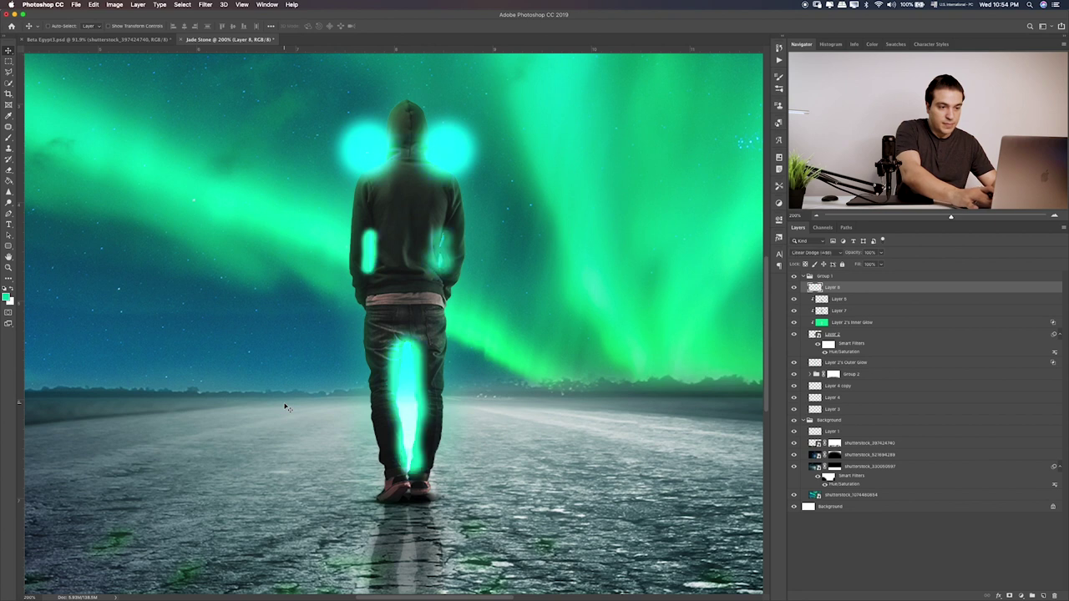
key(shift+plus)
key(shift+plus)
key(shift+plus)
key(shift+plus)
key(shift+minus)
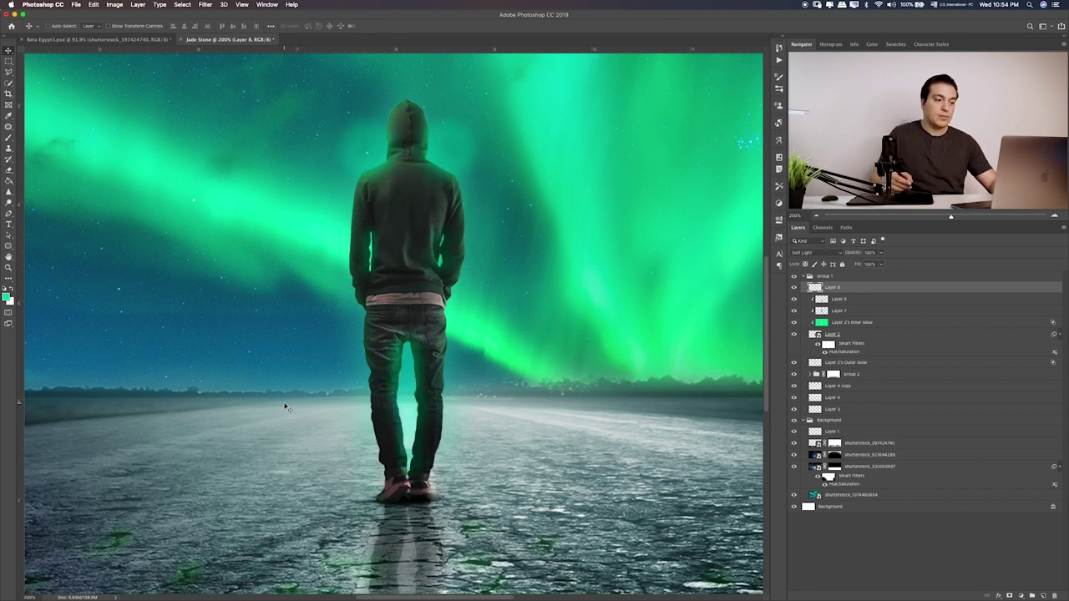
Open and close the Gaussian Blur settings, then fit the whole image in the window
click(205, 4)
mouse_move(251, 104)
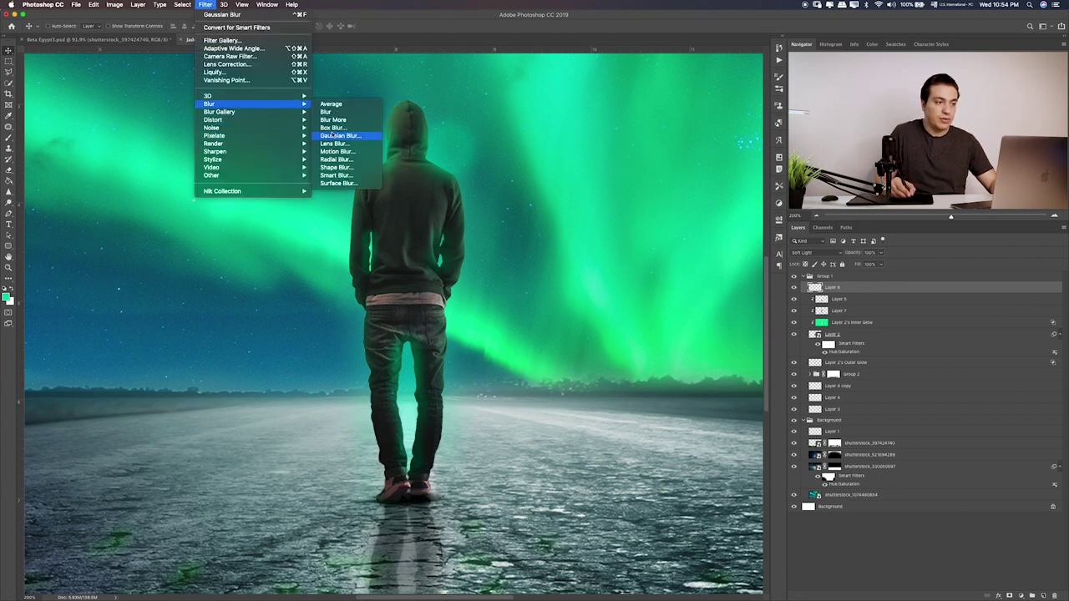
click(339, 135)
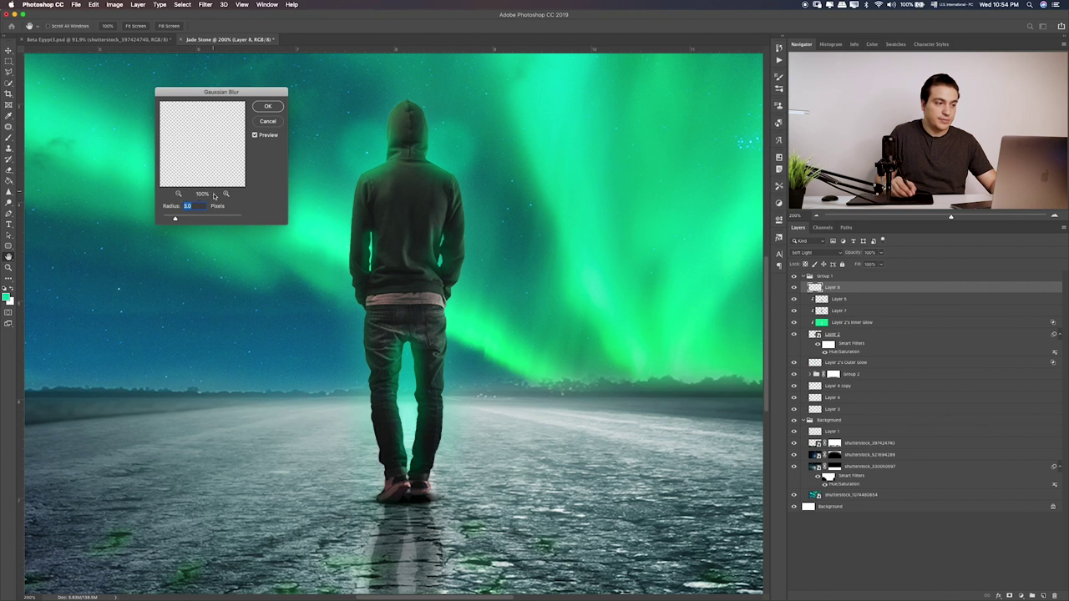
click(269, 122)
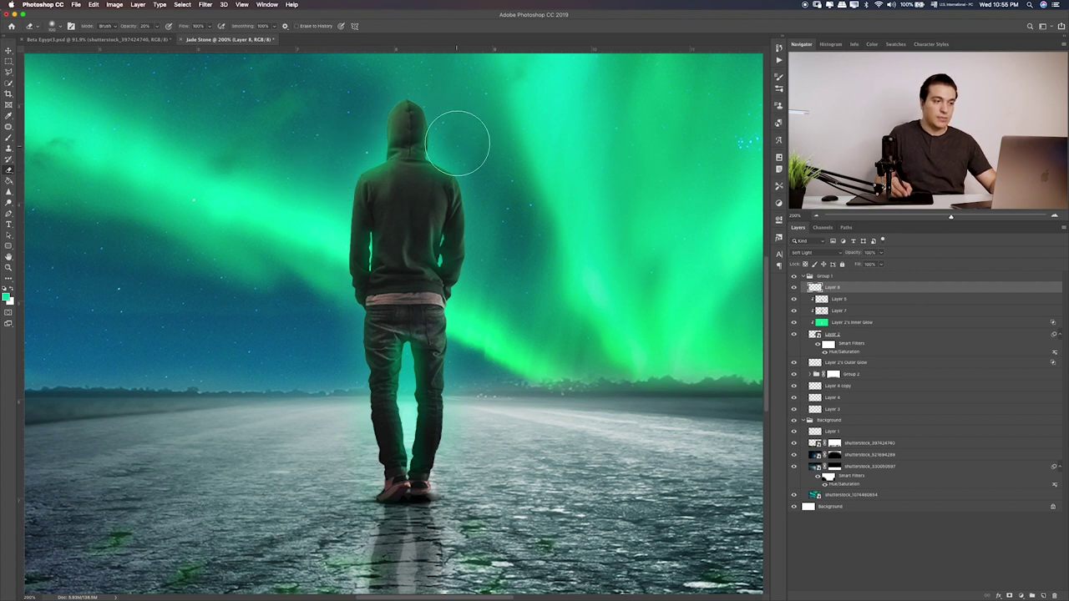
drag(510, 170, 481, 222)
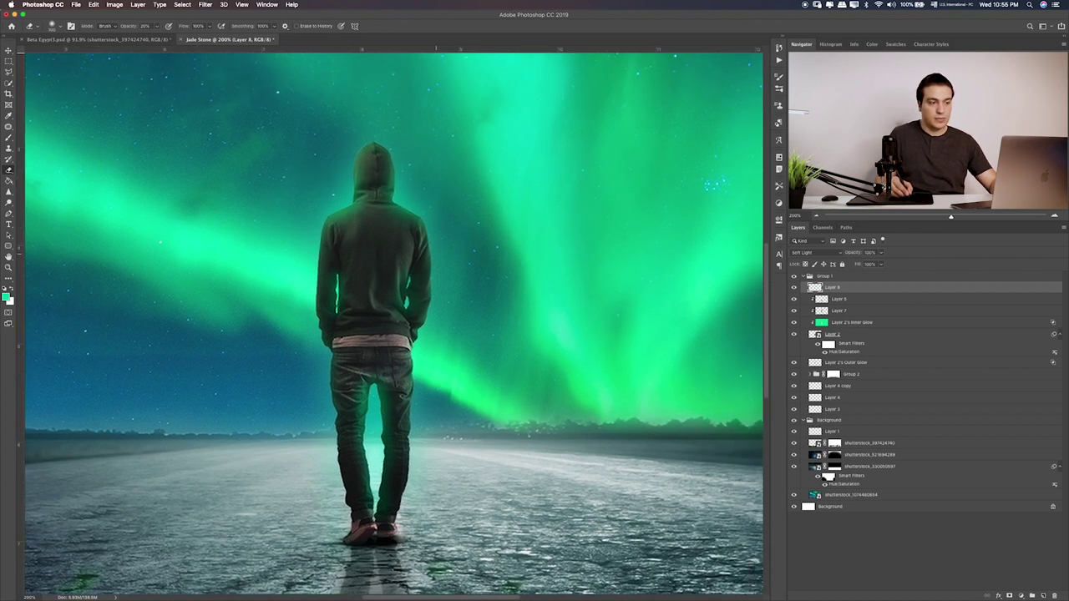
key(ctrl+0)
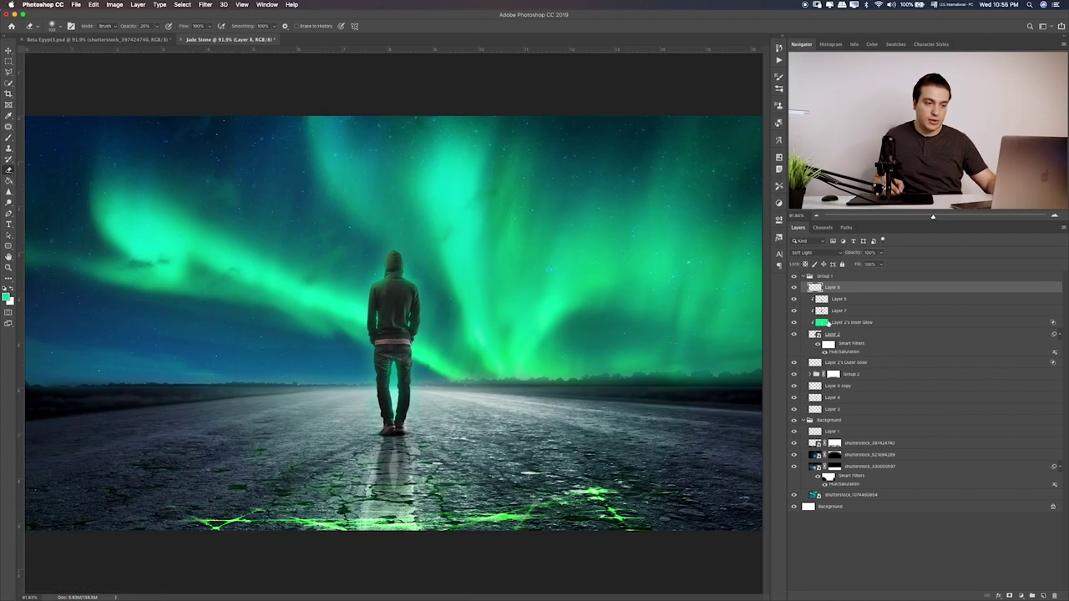
Compare Layer 2's Outer Glow on and off, lower it to about 78%, and select Layer 4 copy
click(846, 363)
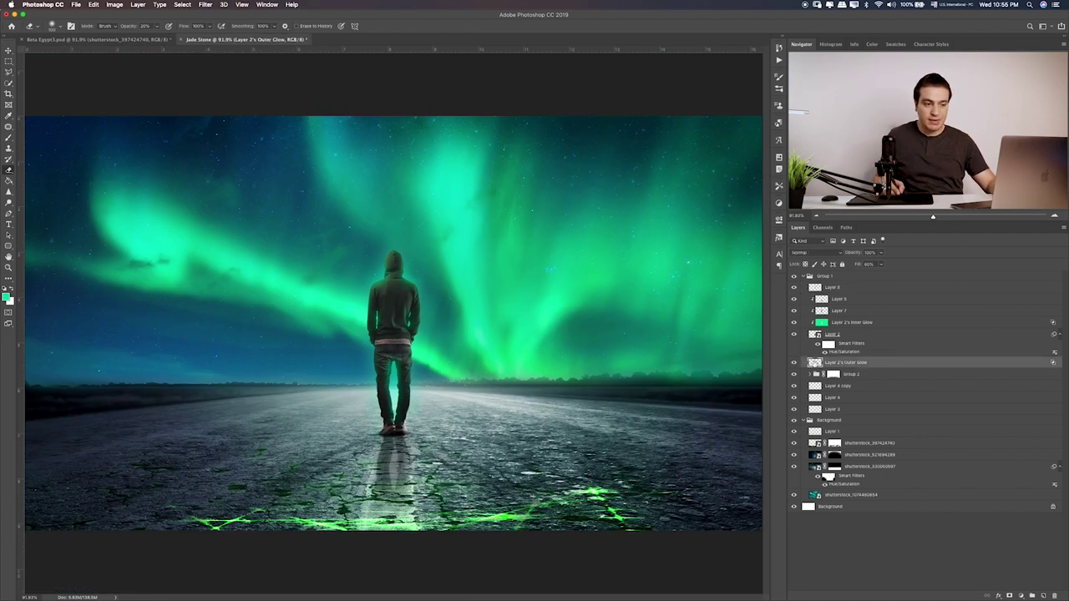
click(794, 363)
click(794, 362)
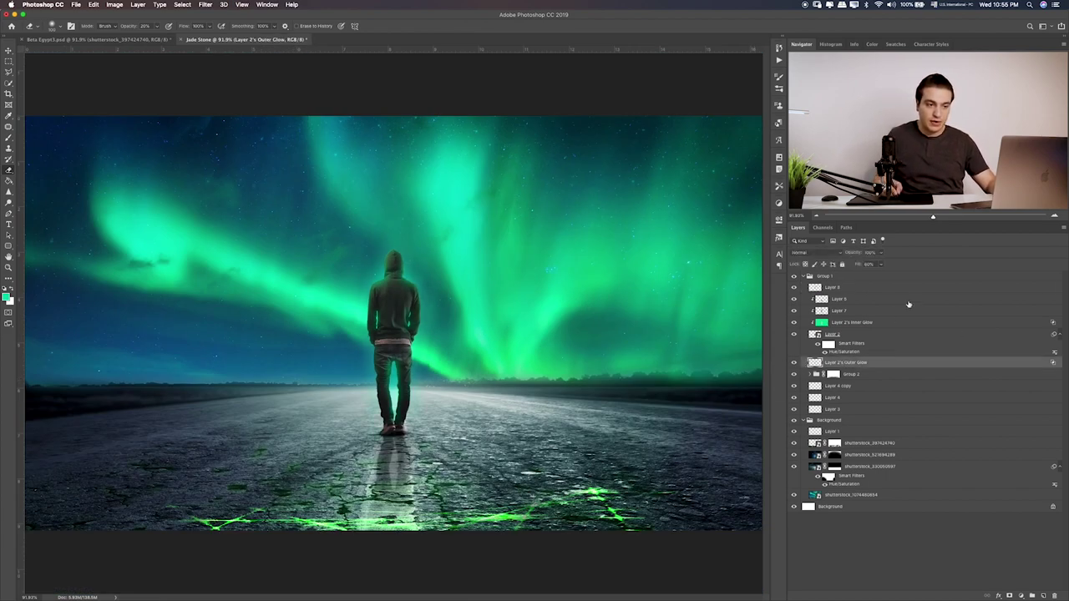
click(880, 253)
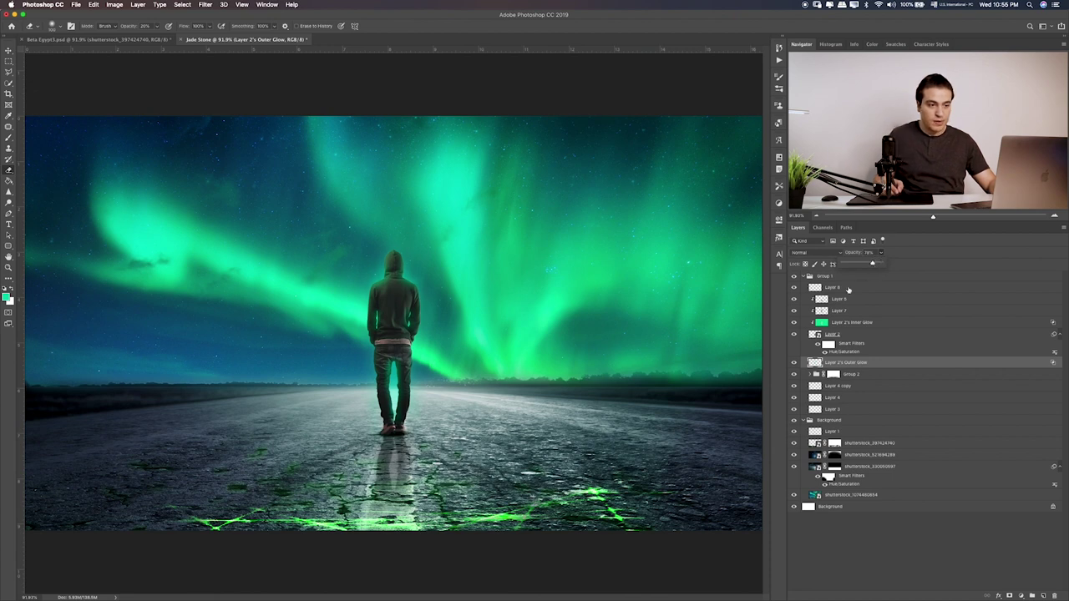
click(877, 381)
click(869, 374)
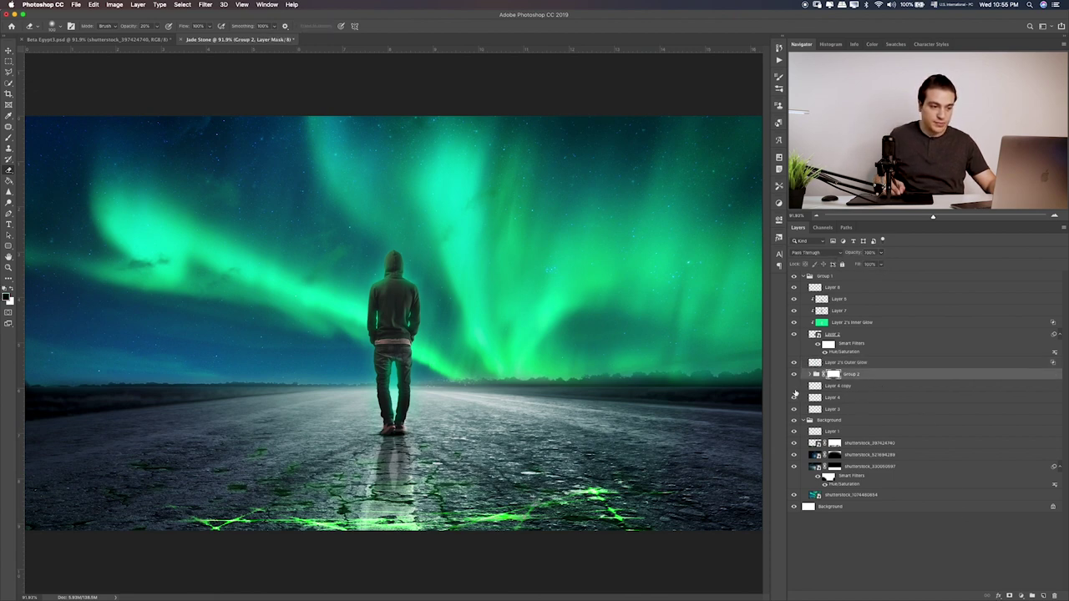
click(843, 387)
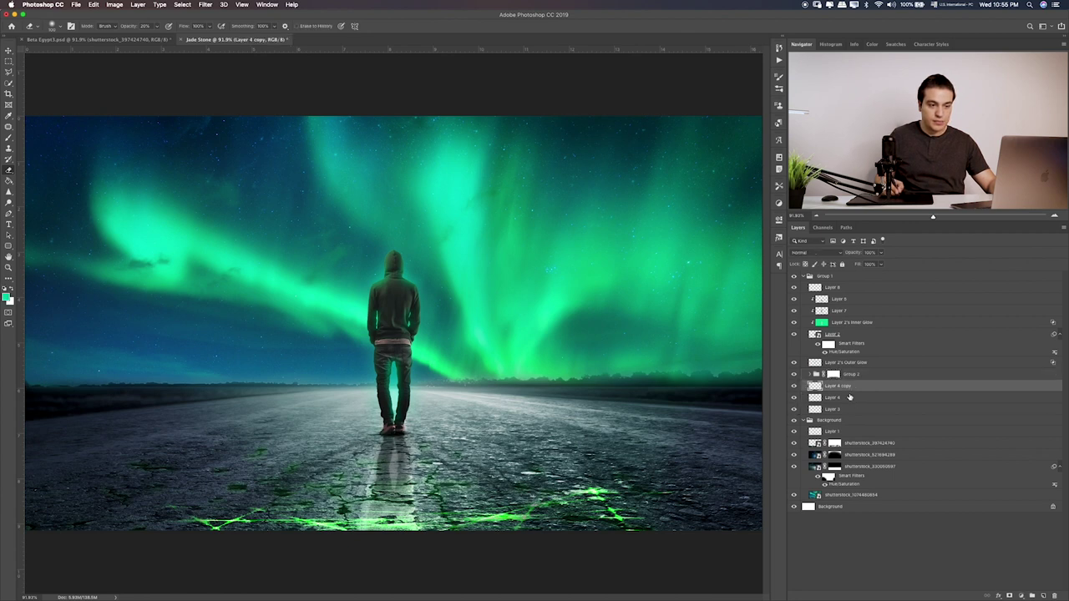
On new Layer 9, paint a soft black 80 px dot at the feet and squash it flat
click(1041, 596)
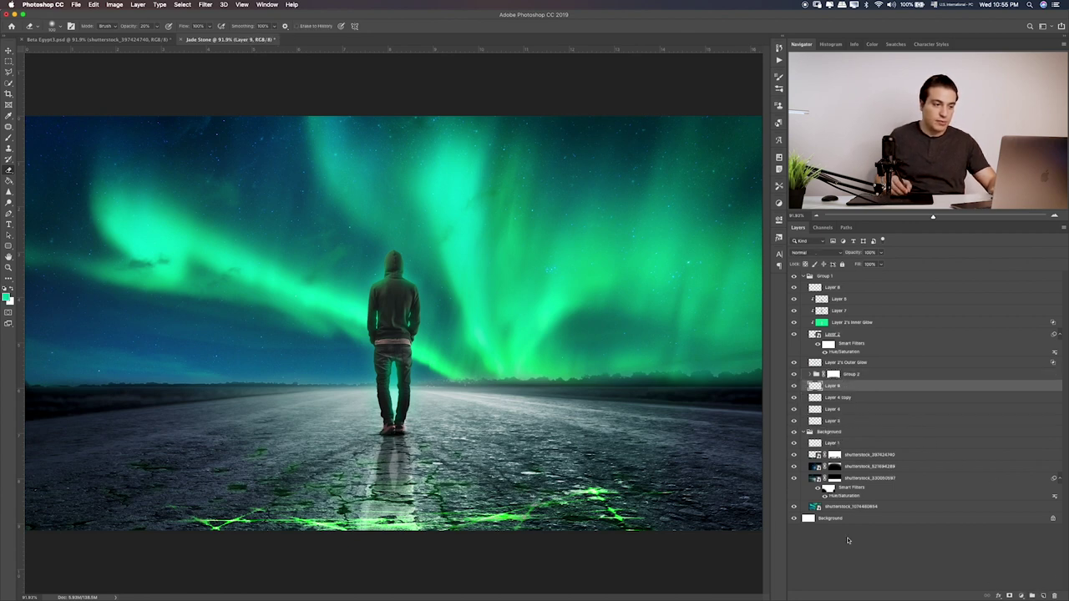
key(b)
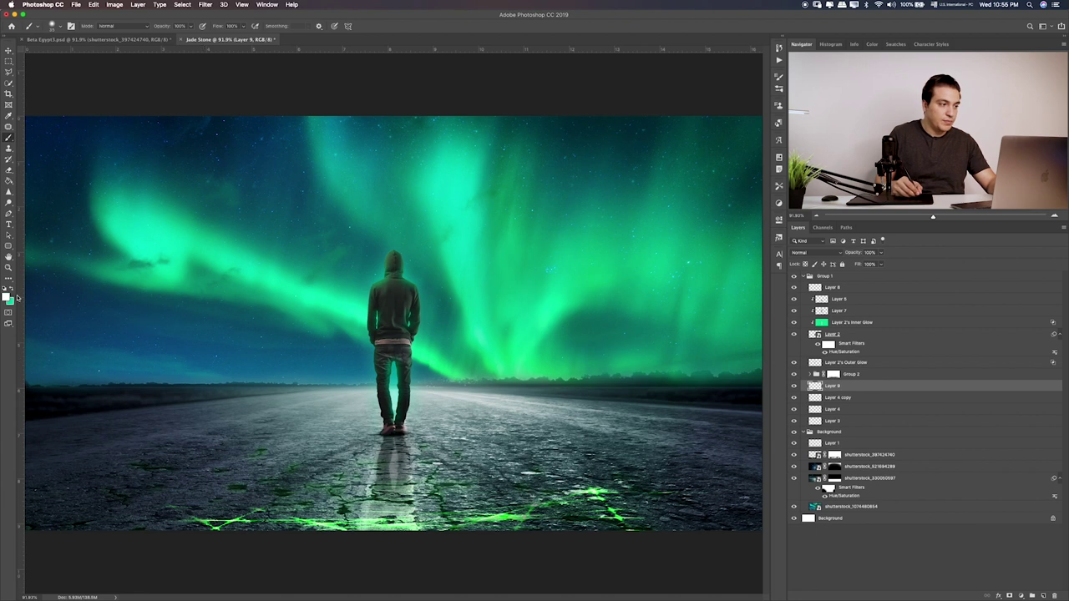
click(7, 295)
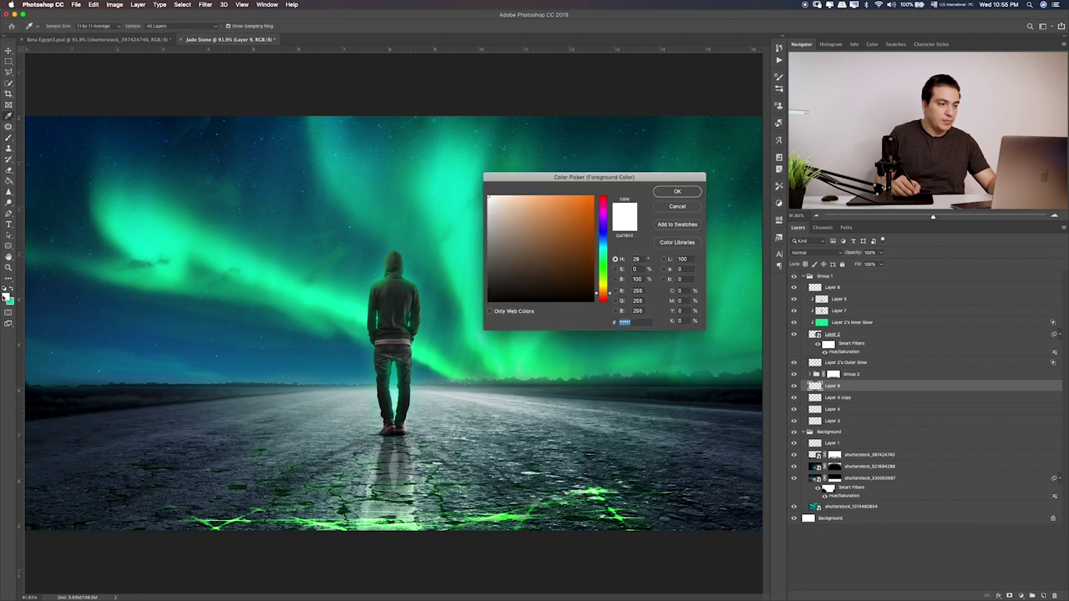
click(665, 194)
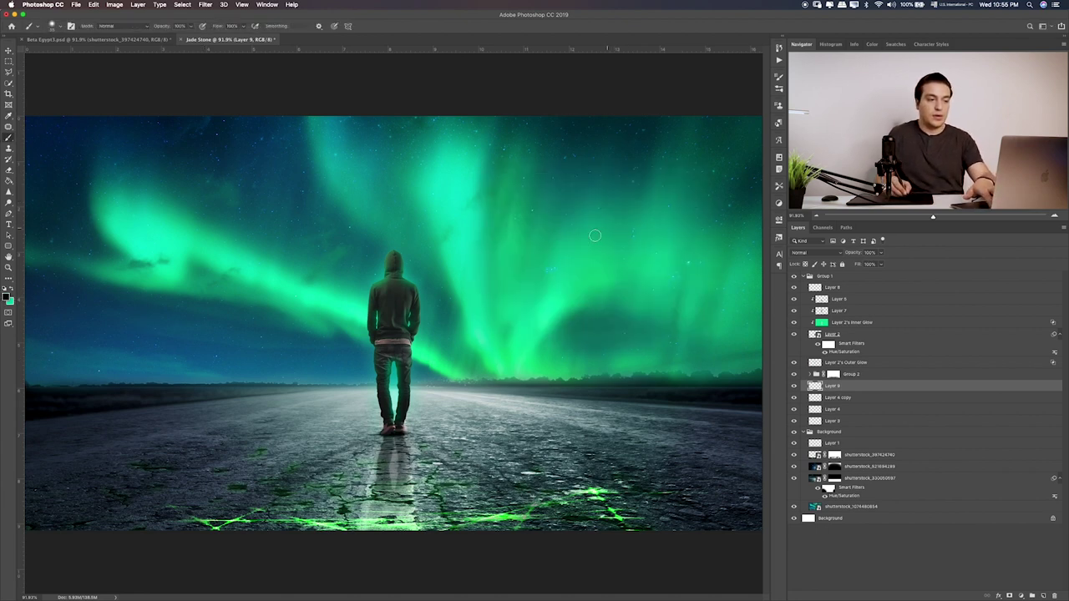
key(bracketright)
key(bracketright)
key(bracketright)
click(392, 449)
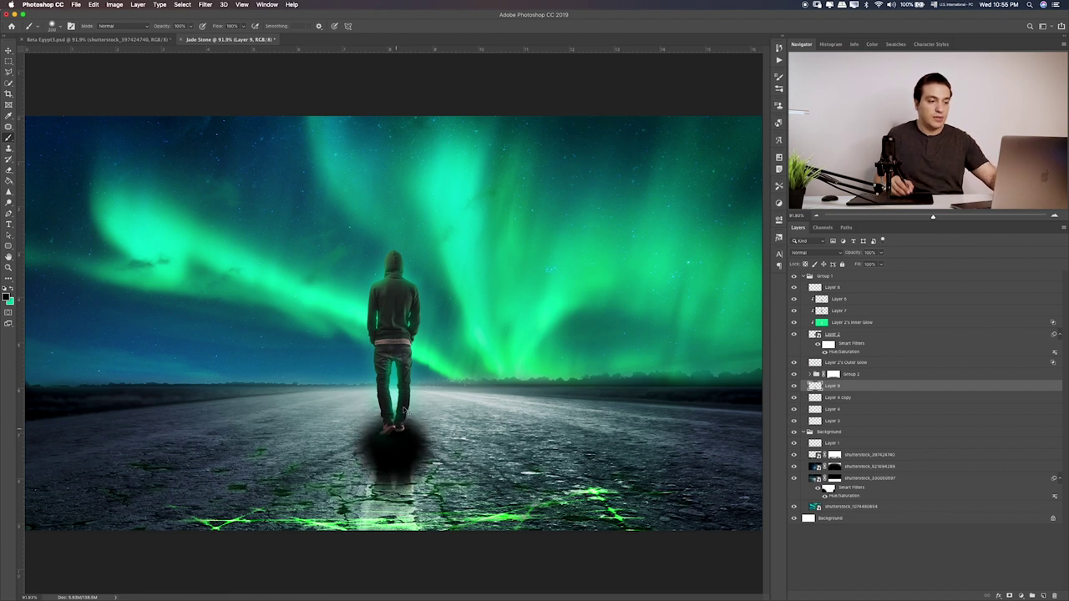
key(ctrl+t)
mouse_move(396, 393)
mouse_down()
mouse_move(396, 433)
mouse_move(412, 445)
mouse_up()
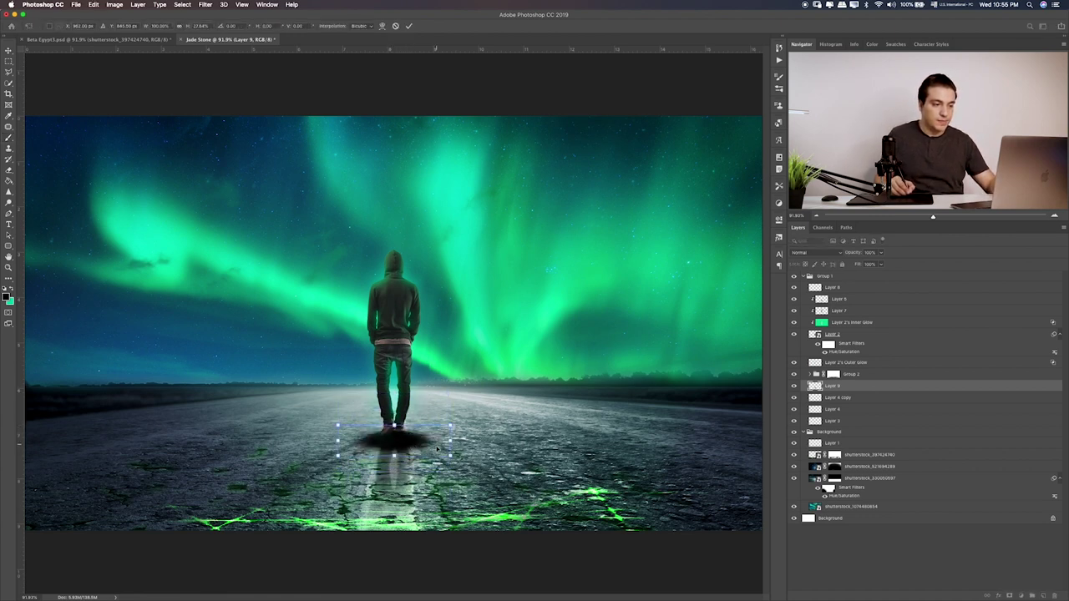
key(Return)
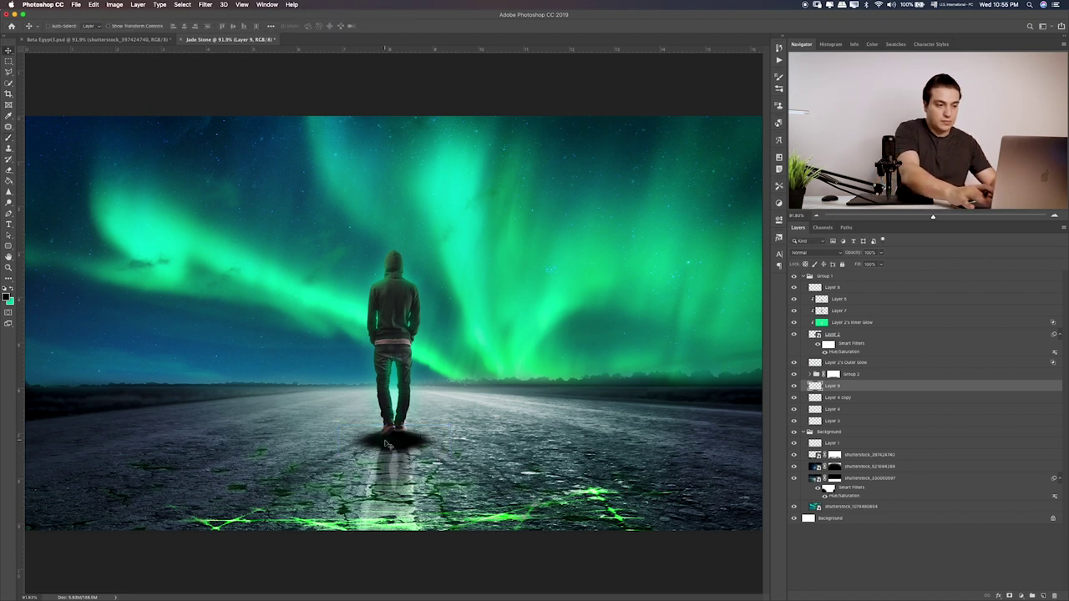
Blend the shadow in Soft Light, erase its excess, and compare the scene with and without it
key(shift+plus)
key(shift+plus)
key(shift+plus)
key(shift+plus)
key(shift+plus)
key(shift+plus)
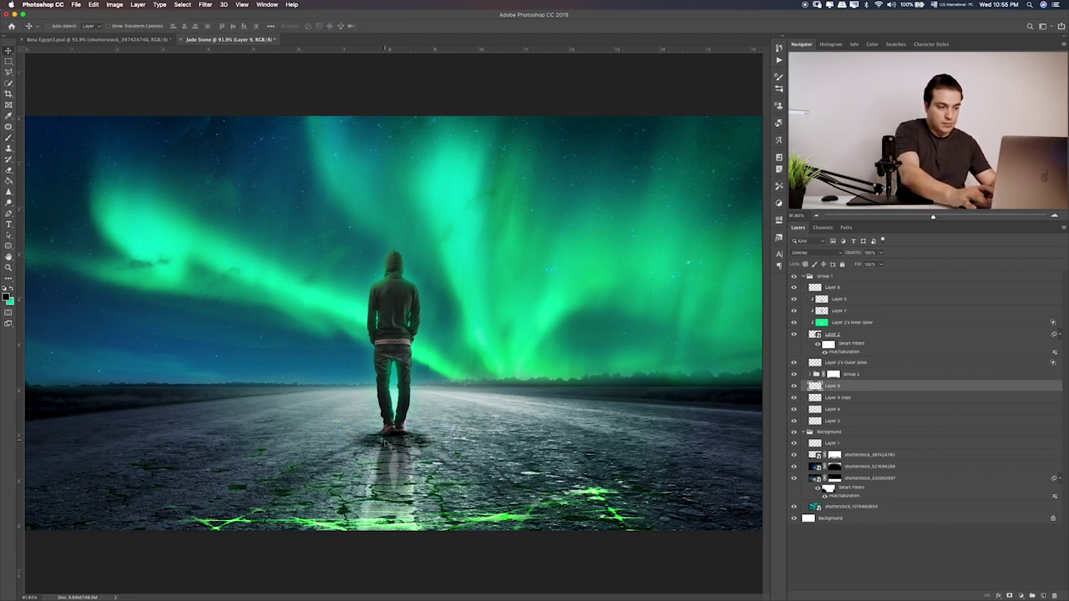
key(shift+plus)
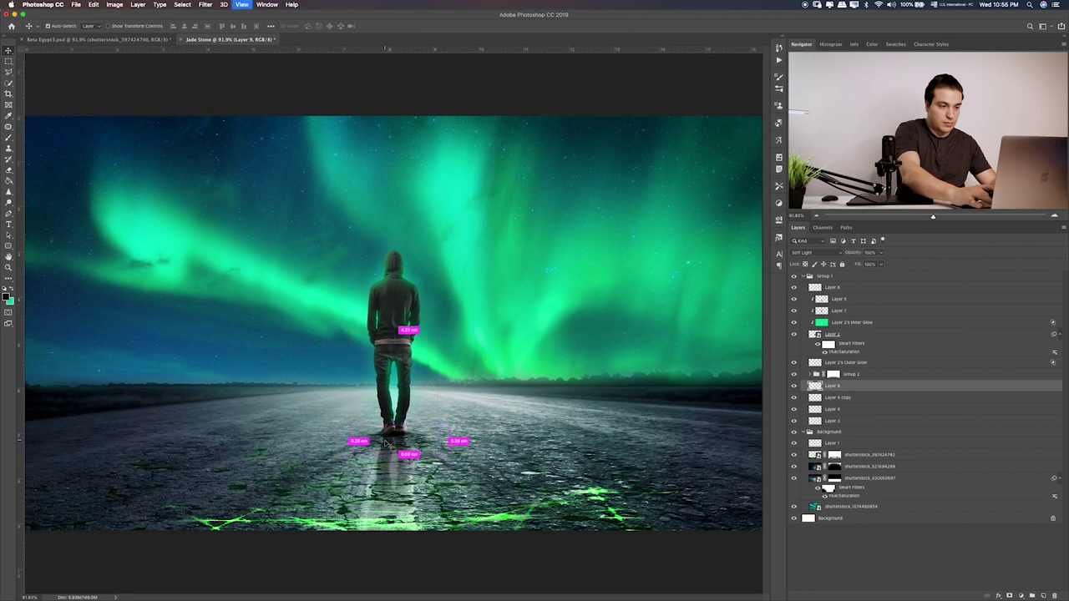
key(ctrl+plus)
key(ctrl+plus)
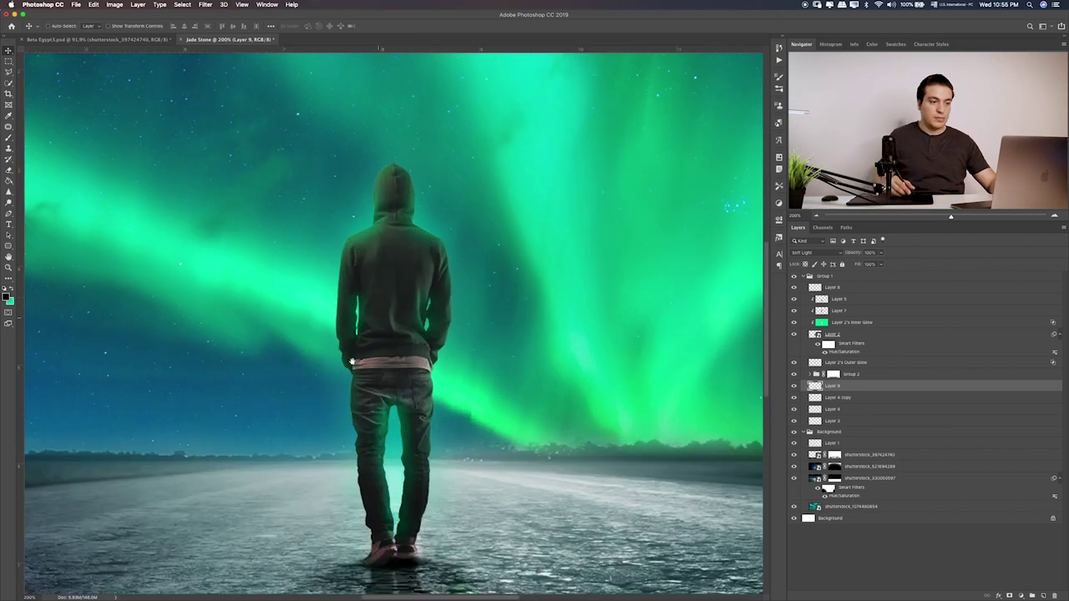
drag(406, 353, 399, 146)
key(e)
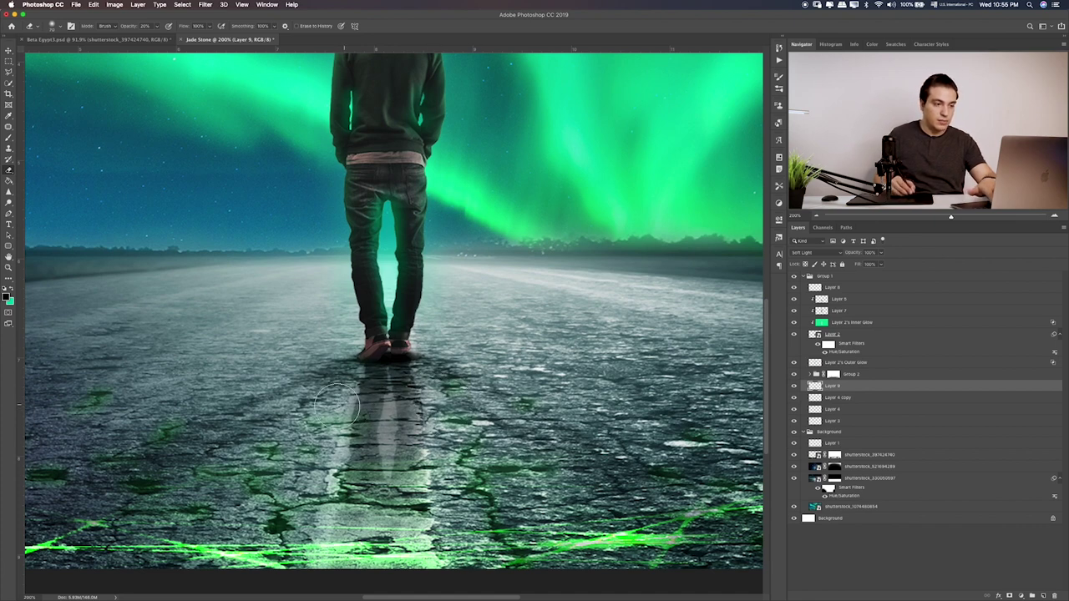
key(ctrl+0)
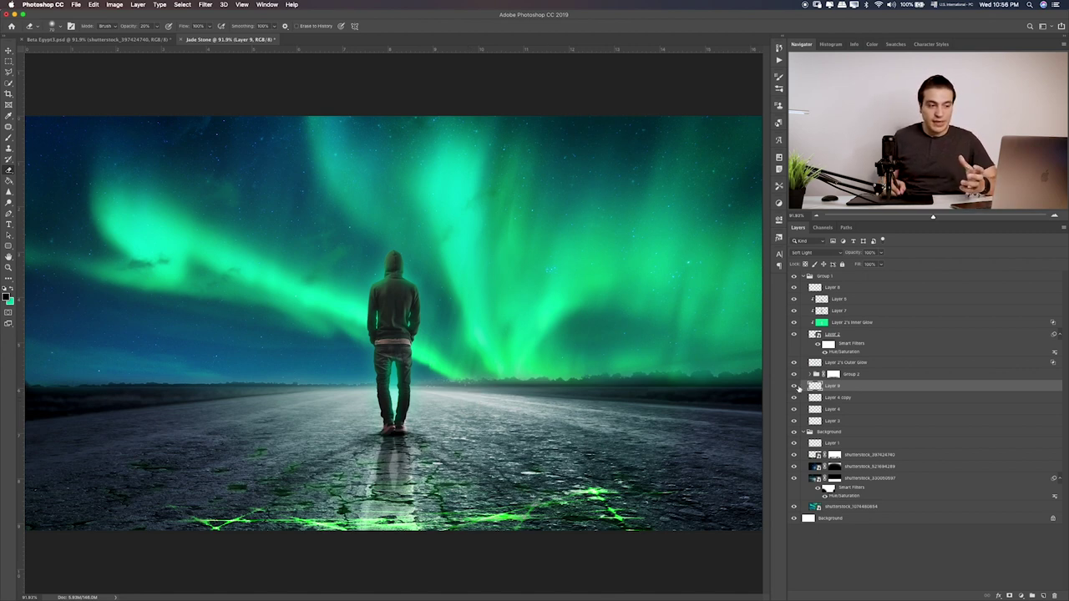
click(794, 386)
click(795, 387)
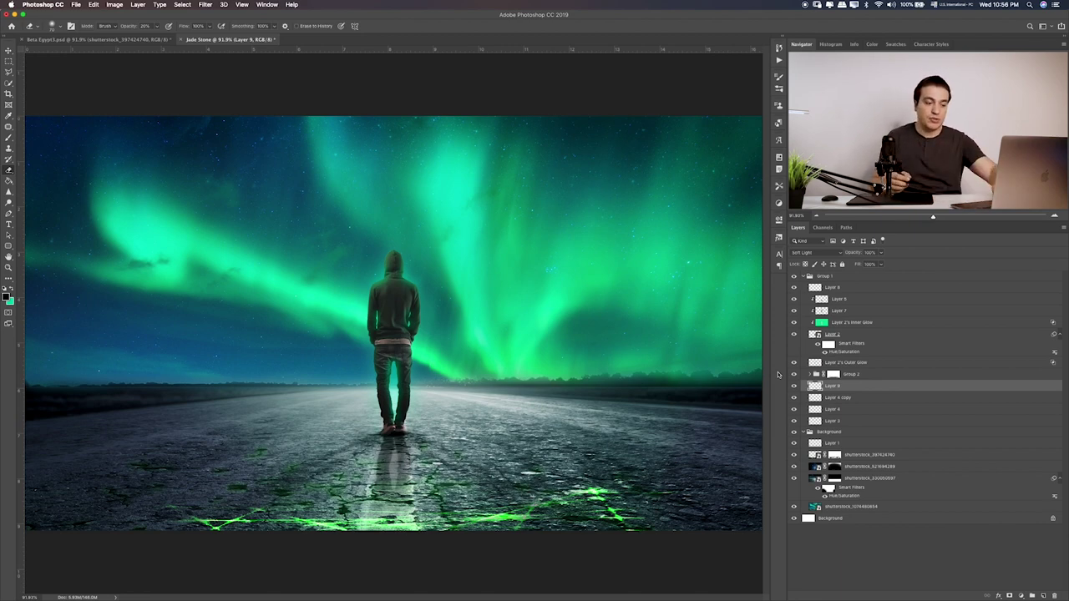
key(ctrl+plus)
key(ctrl+plus)
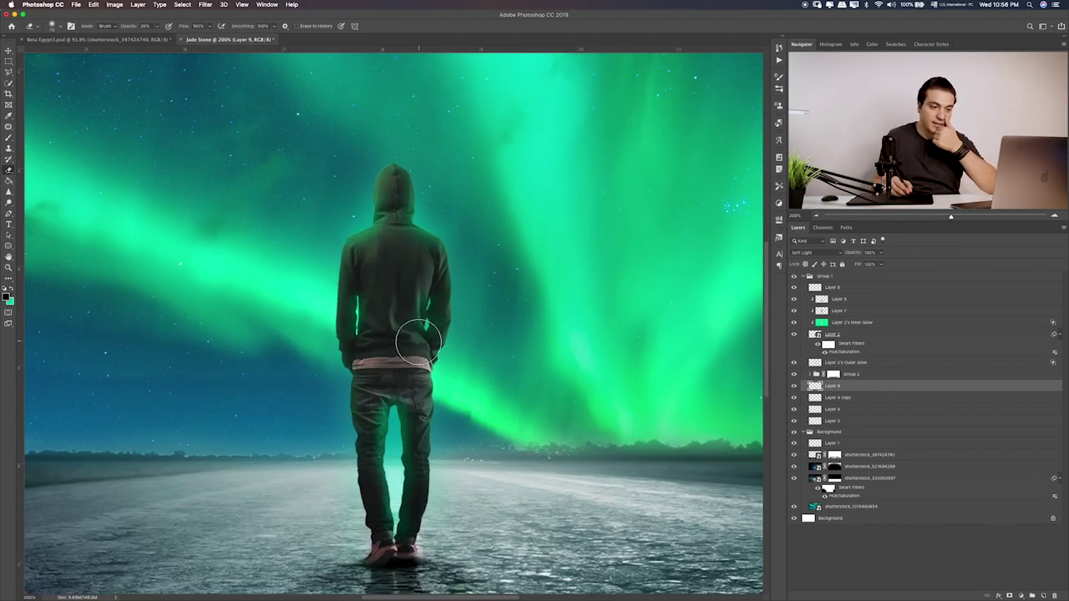
click(853, 336)
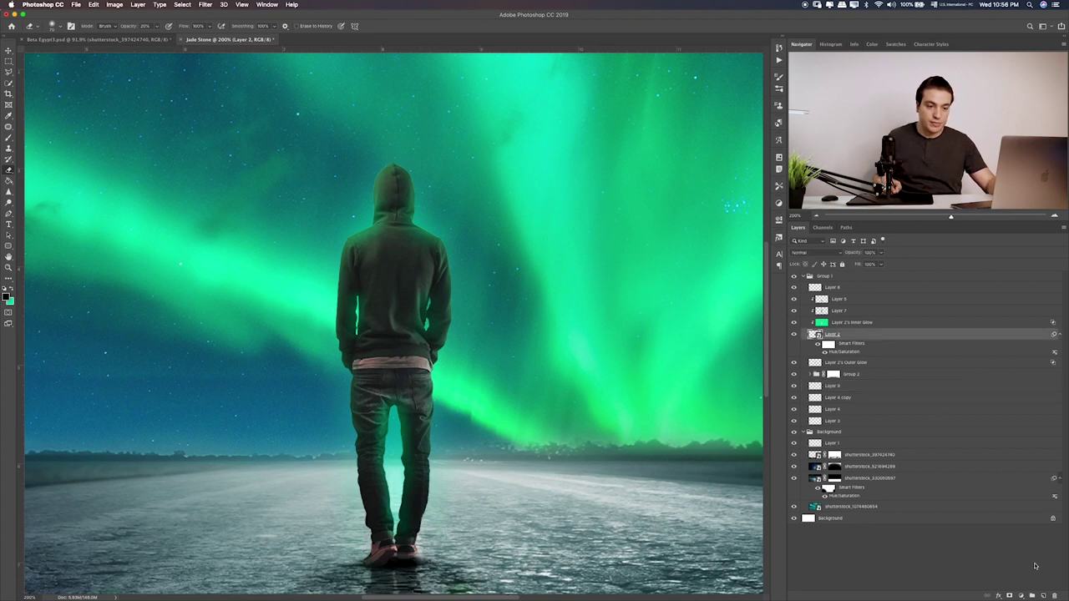
On new Layer 10, brush green along the figure's edges, set Overlay blending, and erase extra glow
click(1042, 595)
key(b)
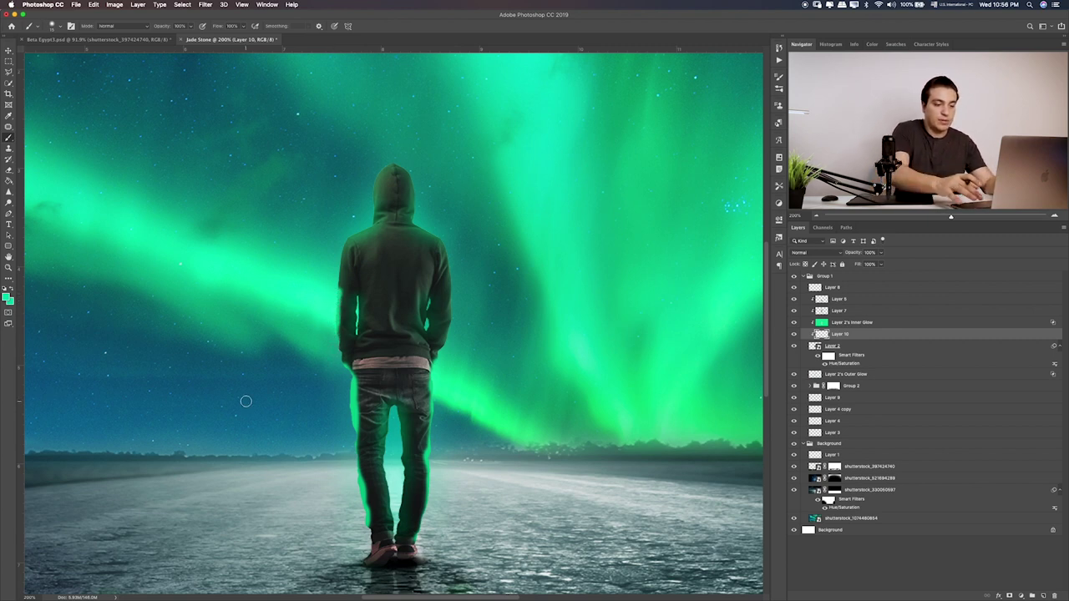
key(v)
key(shift+plus)
key(shift+plus)
key(shift+plus)
key(shift+plus)
key(shift+plus)
key(shift+plus)
key(shift+plus)
key(shift+plus)
key(shift+plus)
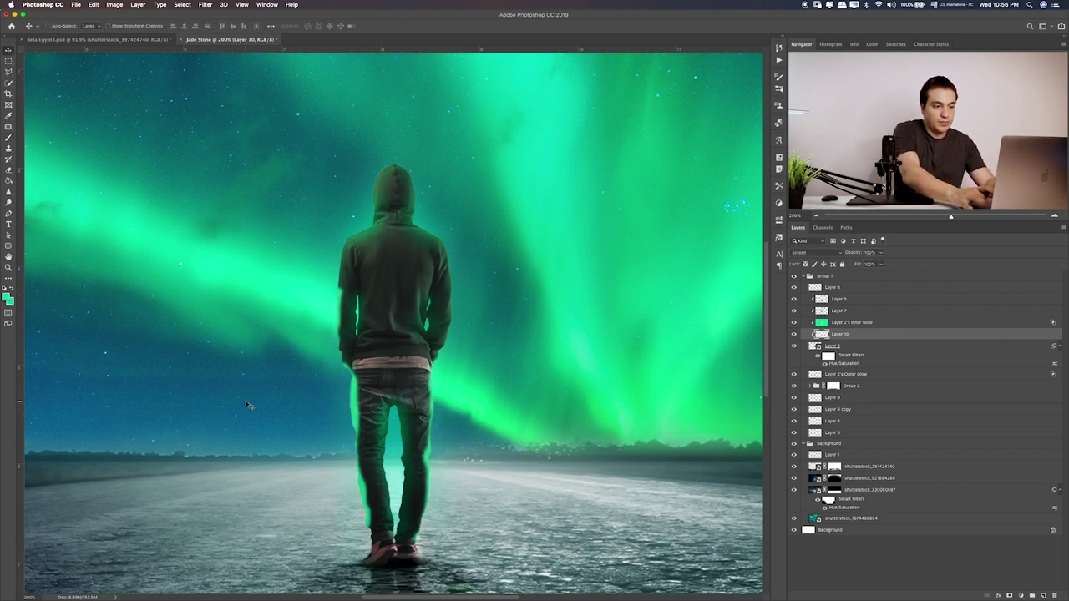
key(shift+plus)
key(shift+plus)
key(shift+plus)
key(shift+plus)
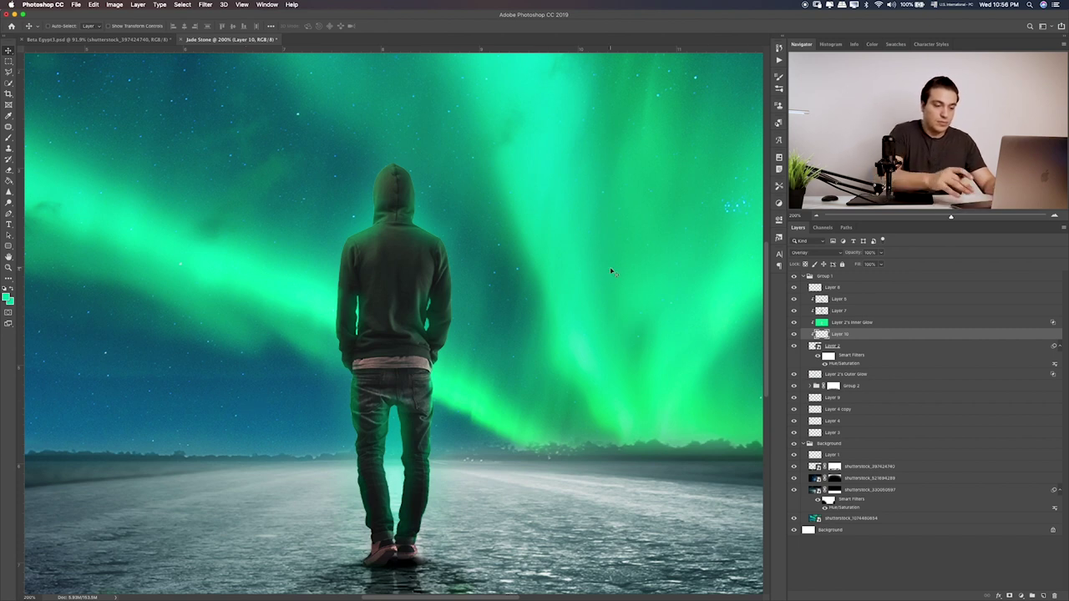
key(shift+plus)
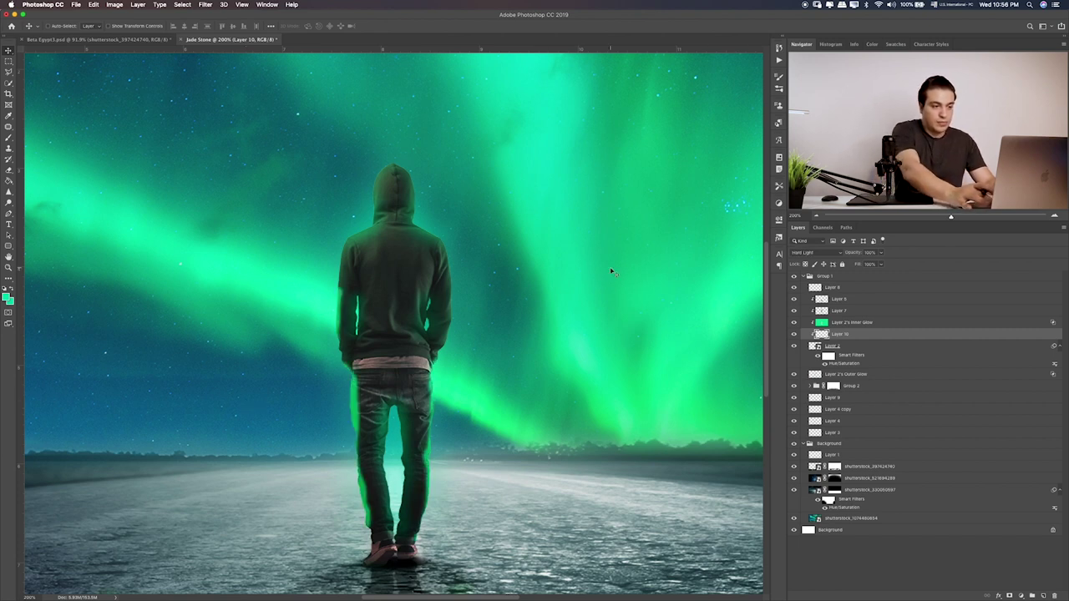
key(shift+minus)
key(shift+minus)
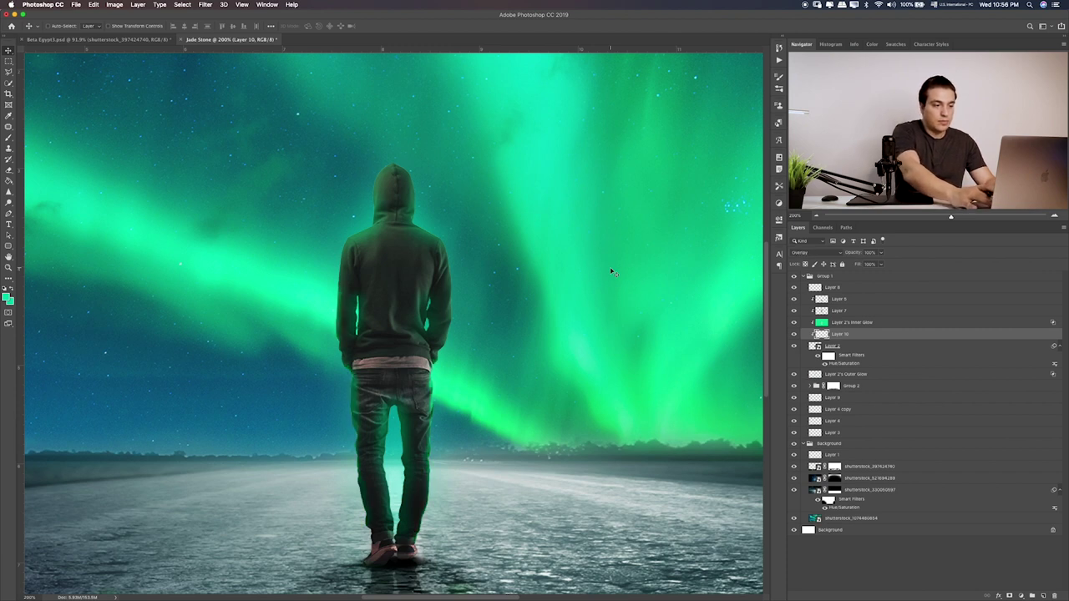
key(e)
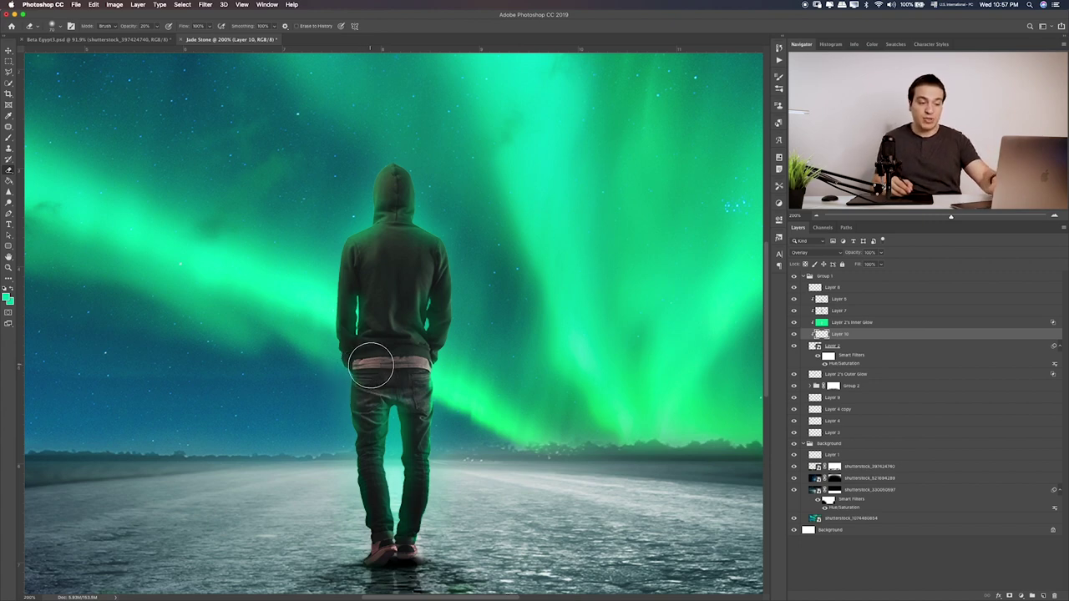
key(XF86MonBrightnessUp)
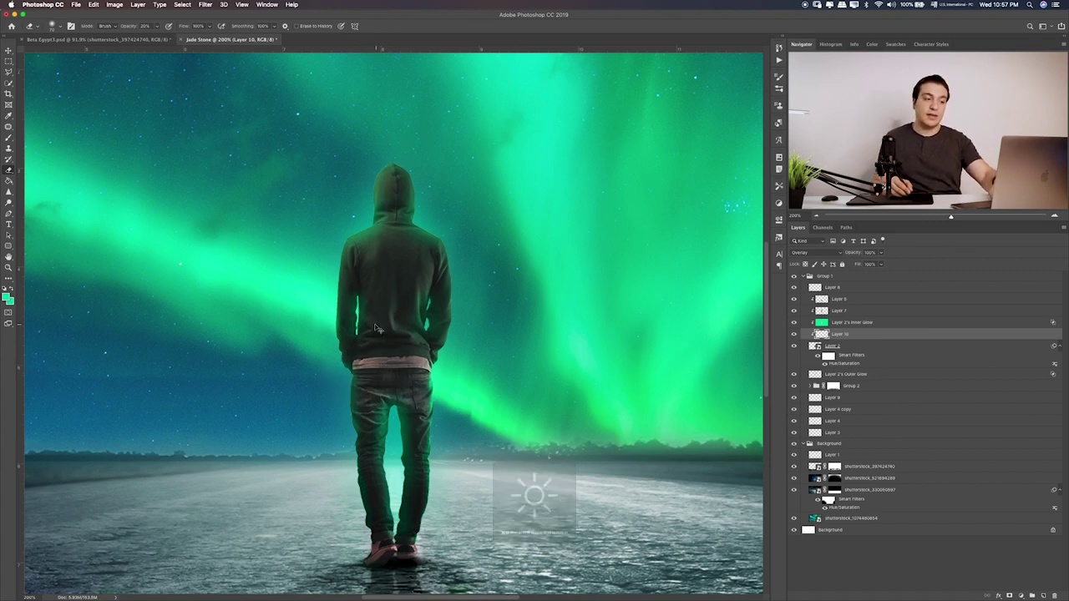
key(super+0)
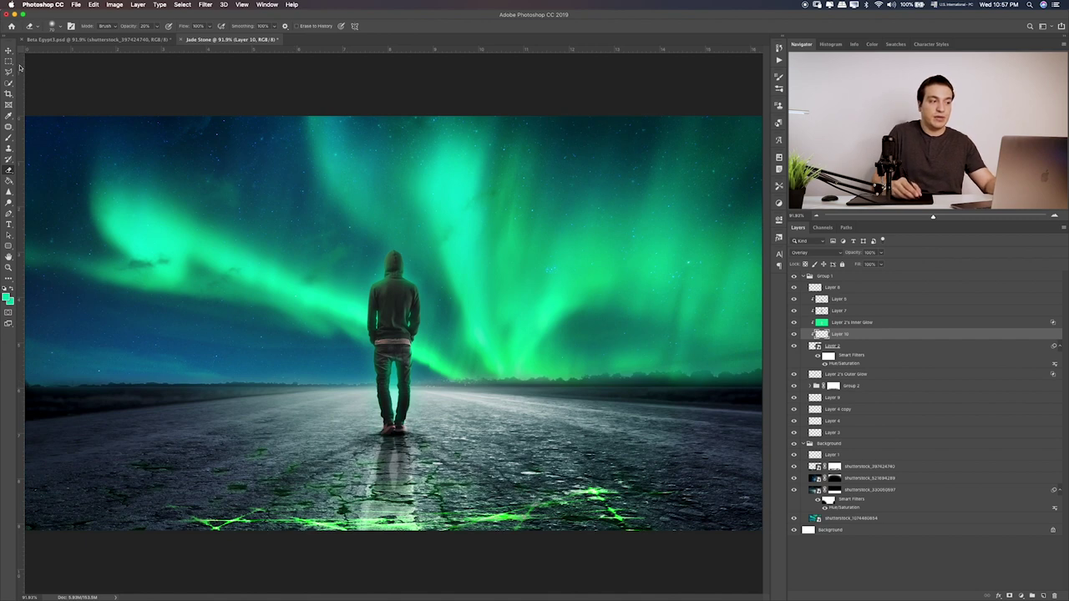
Above Layer 1, add Layer 11 filled with solid green, in Linear Burn at about 25% opacity
key(m)
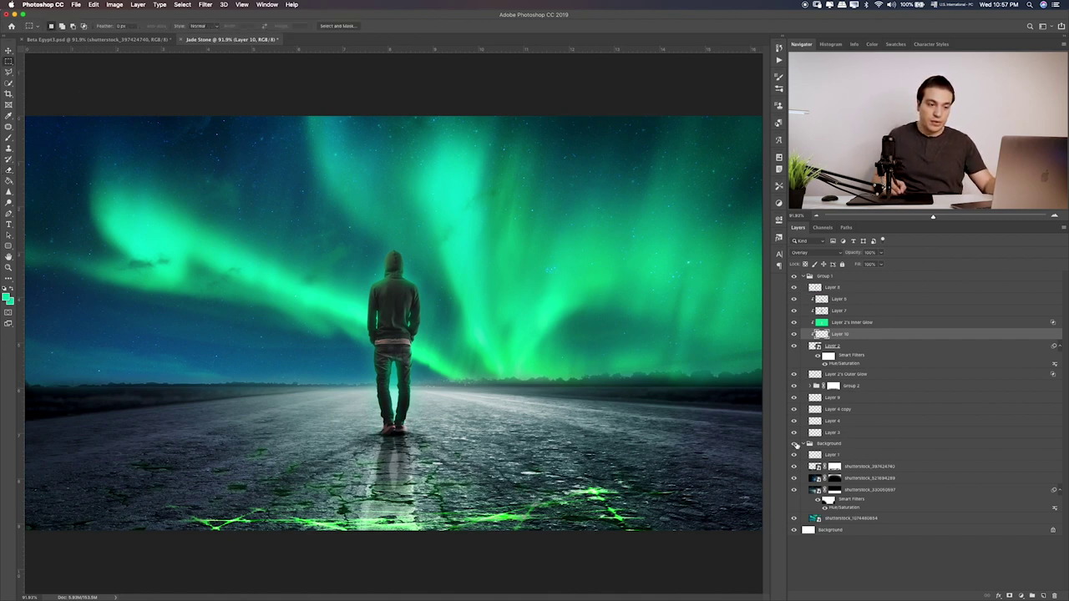
double_click(795, 452)
click(831, 455)
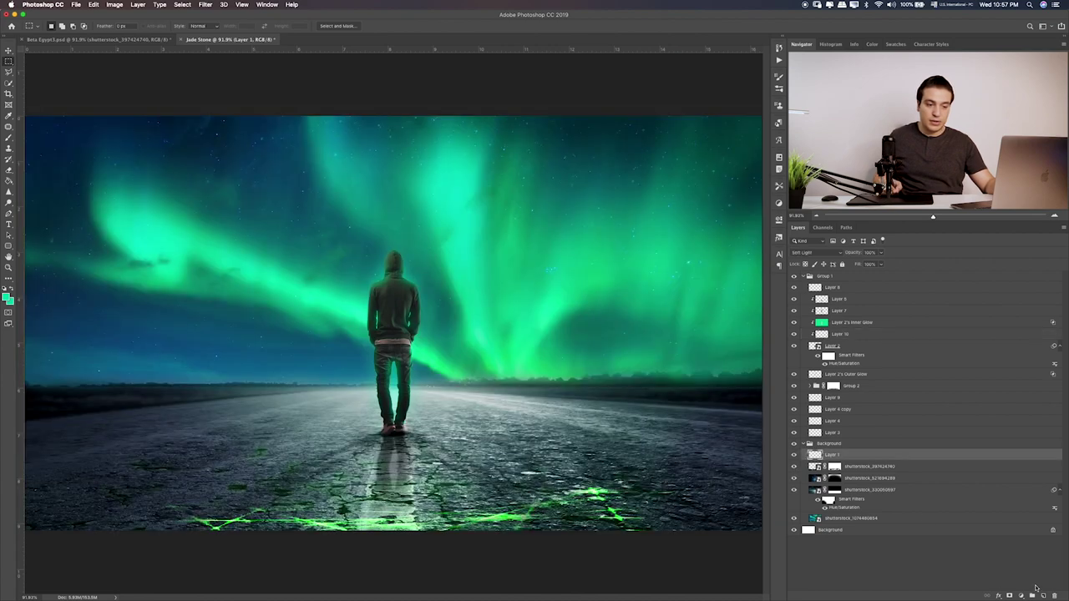
click(1043, 596)
key(b)
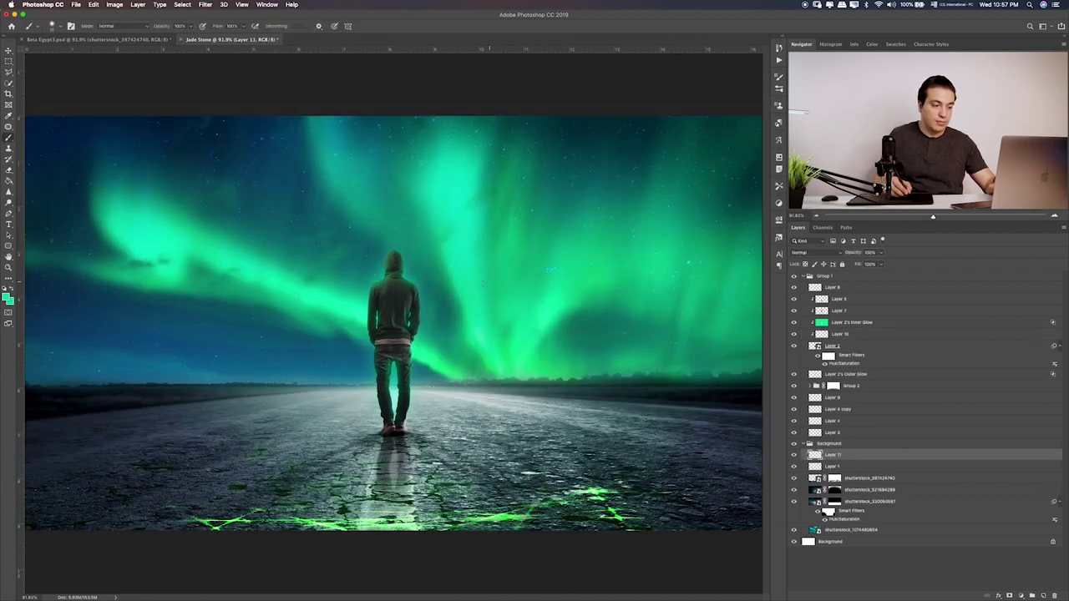
key(g)
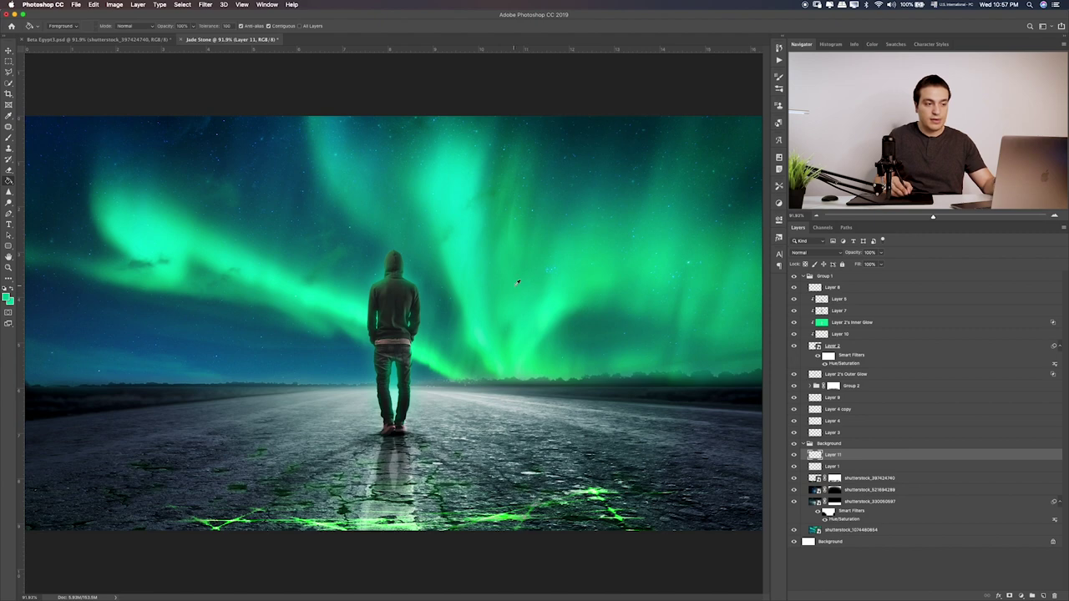
click(485, 414)
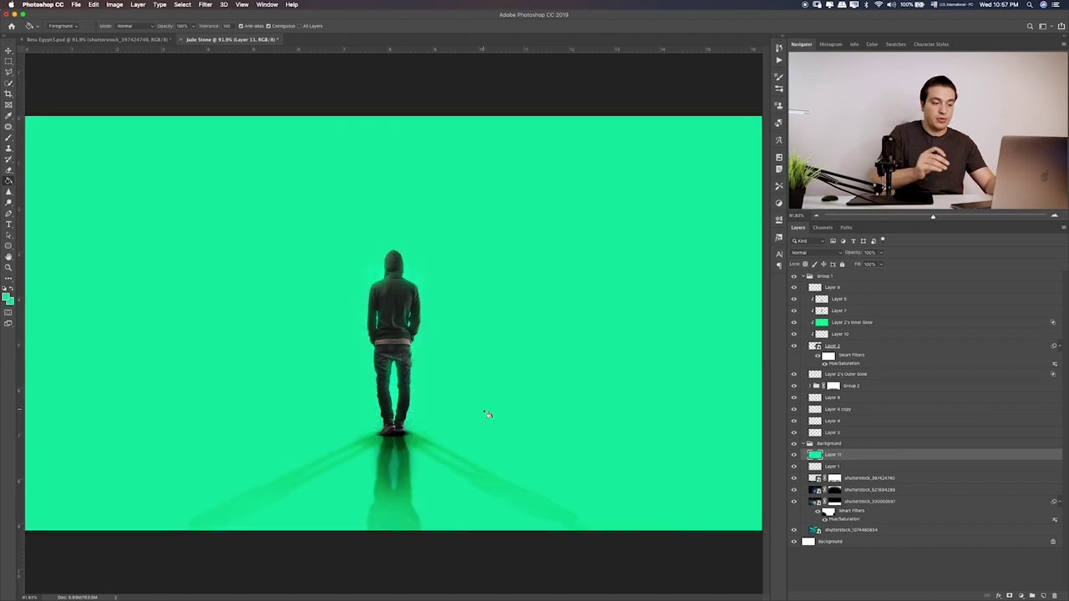
key(v)
key(shift+plus)
key(shift+plus)
key(shift+plus)
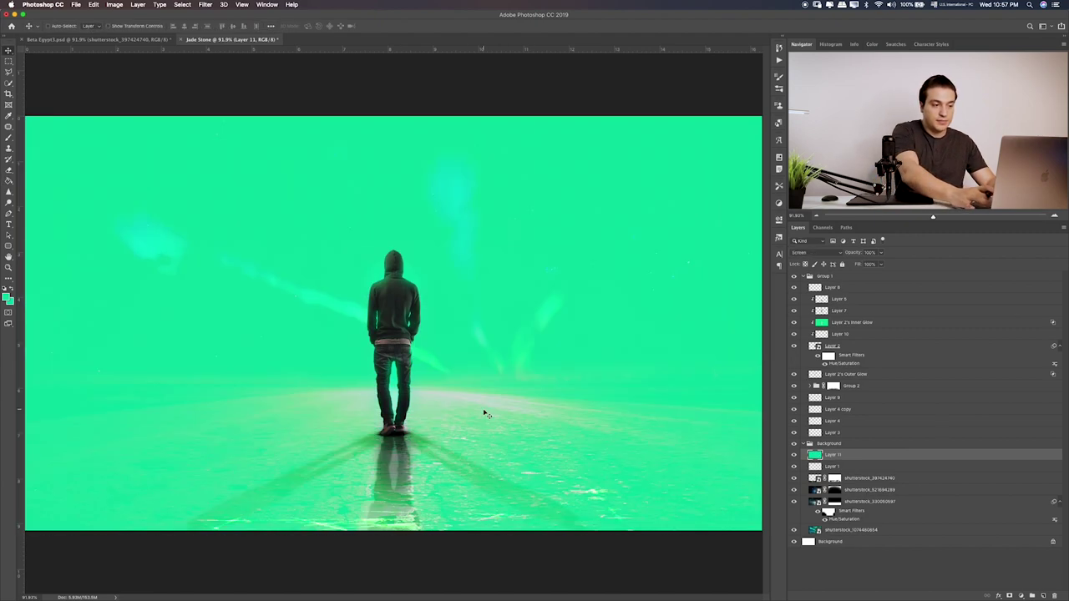
key(shift+plus)
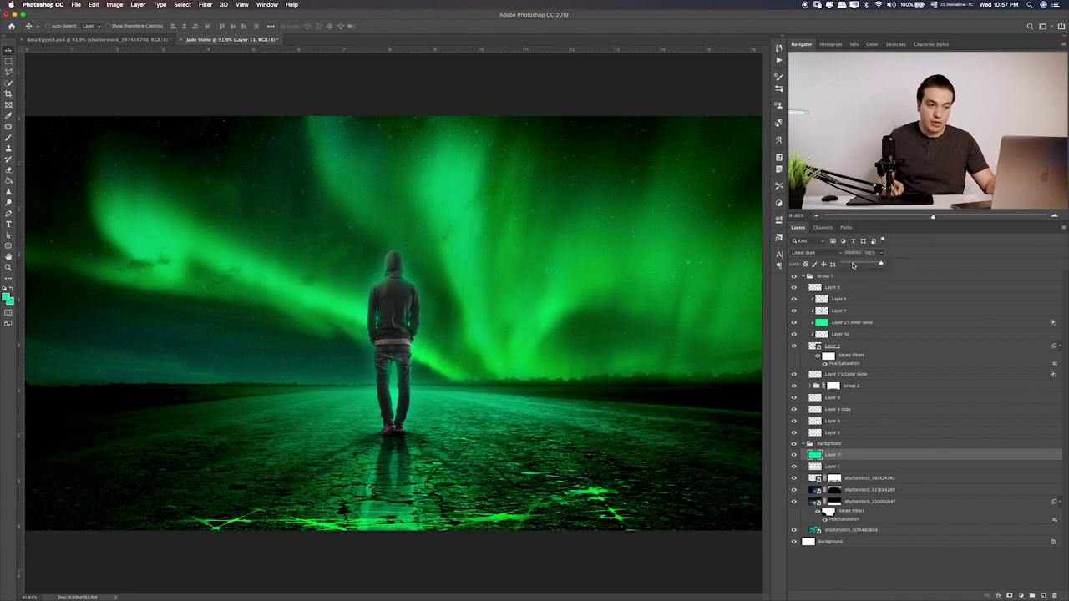
drag(853, 266, 858, 266)
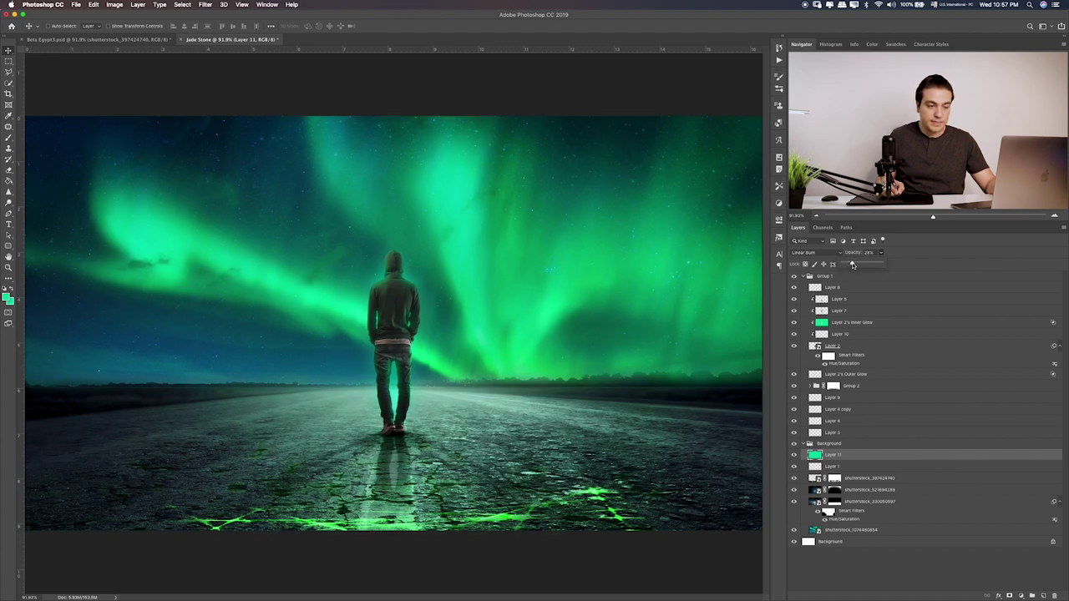
Compare the scene with and without the green tint, then zoom in on the hooded figure
click(795, 454)
click(795, 454)
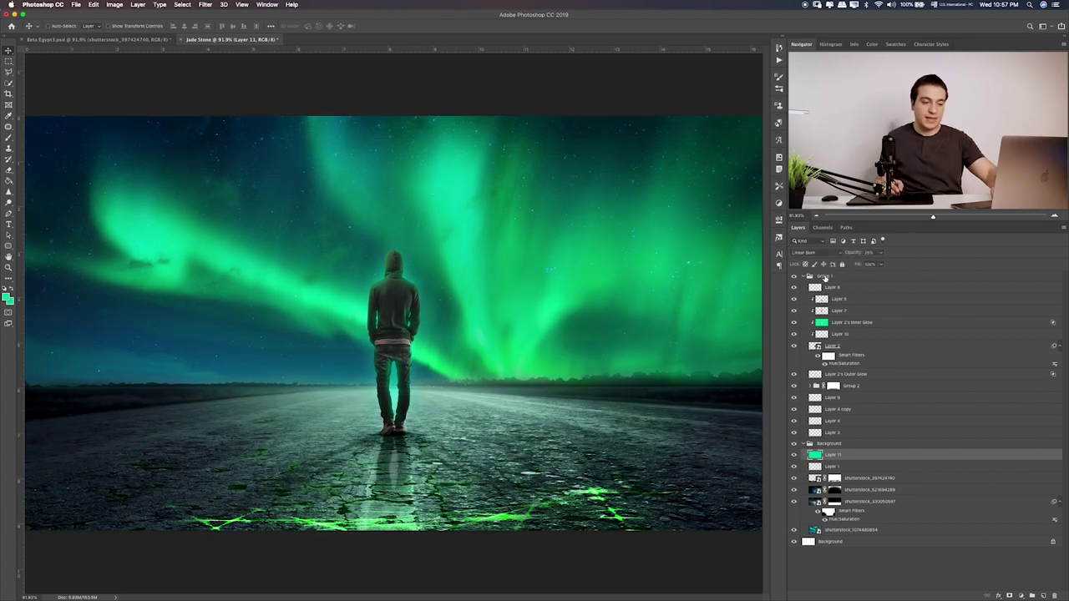
key(ctrl+1)
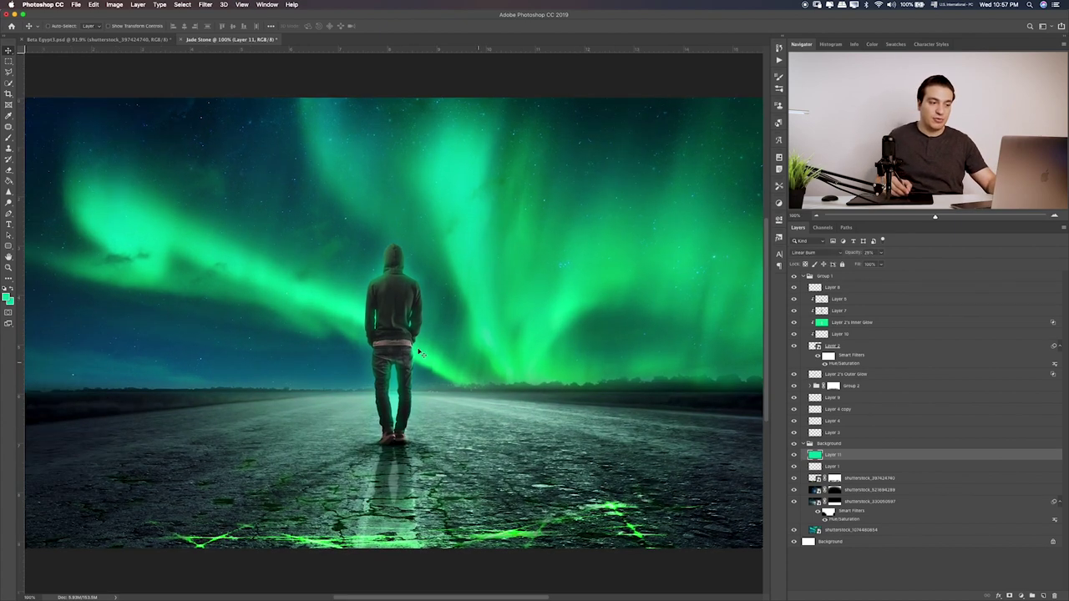
scroll(476, 357, left, 2)
scroll(606, 315, down, 1)
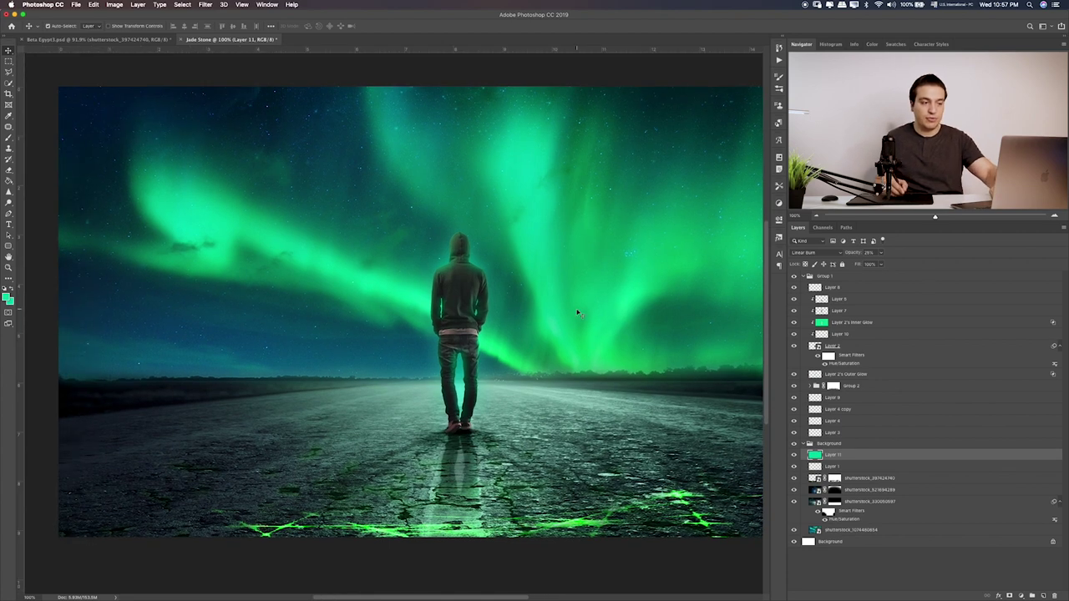
key(ctrl+plus)
key(ctrl+plus)
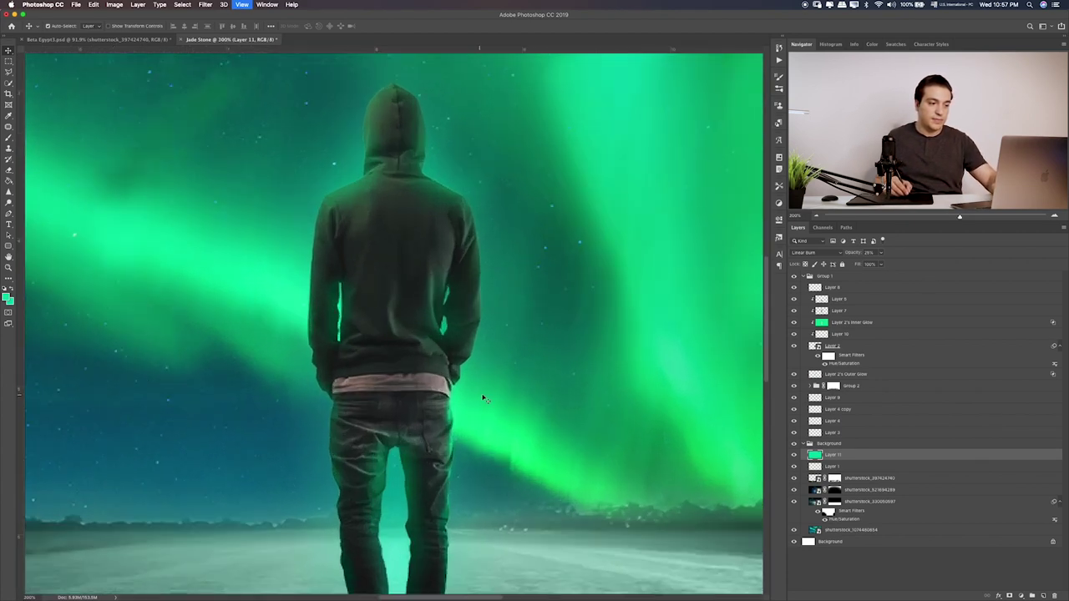
scroll(483, 399, down, 3)
scroll(483, 399, down, 3)
Compare the figure with its Outer Glow off and on, then fit the whole composite in the window
click(794, 374)
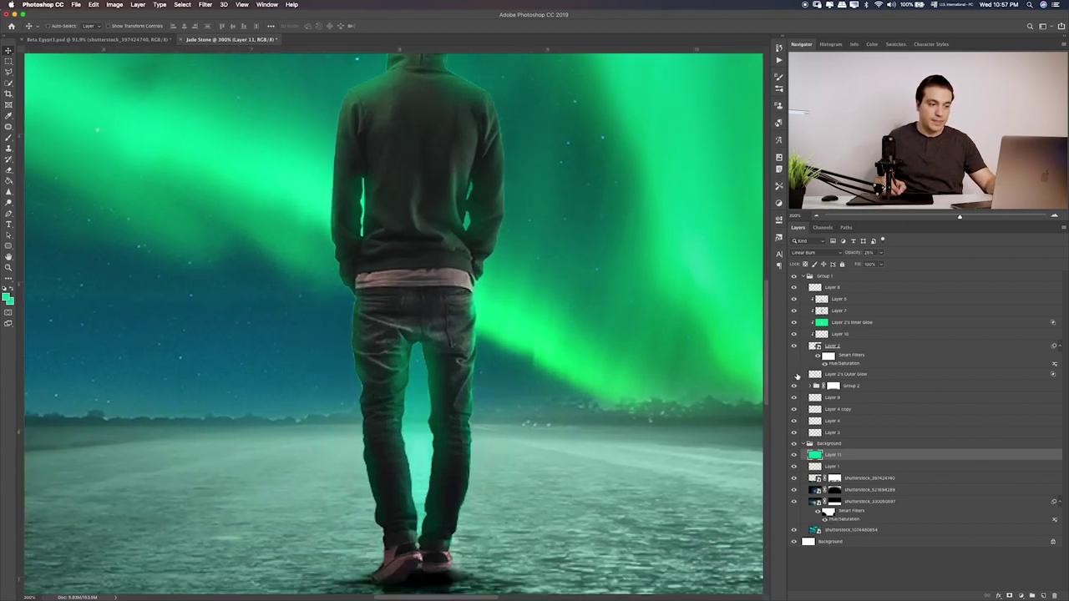
click(795, 374)
click(828, 377)
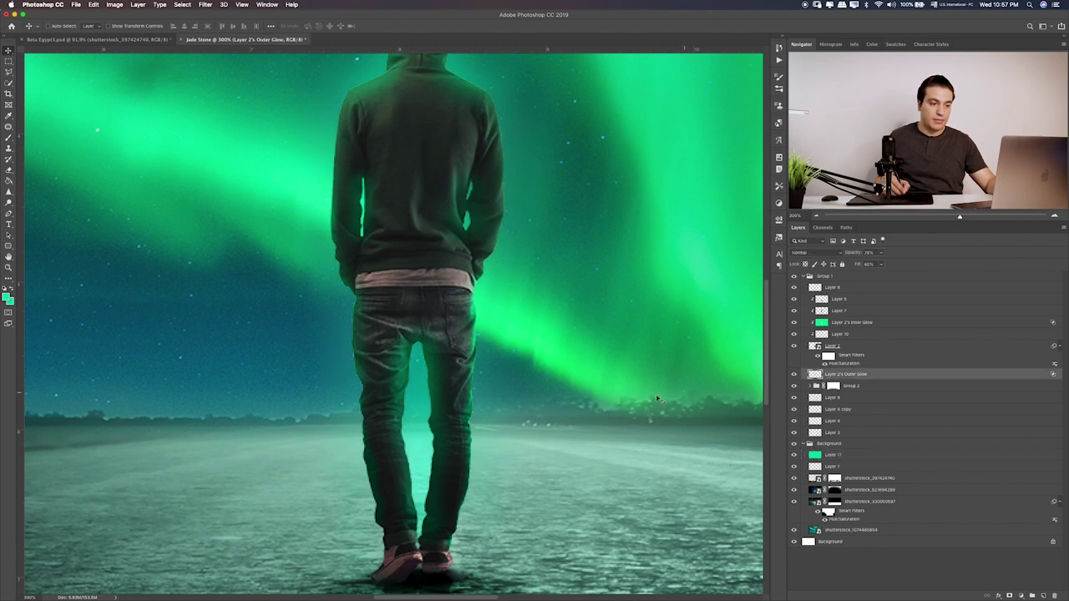
key(super+0)
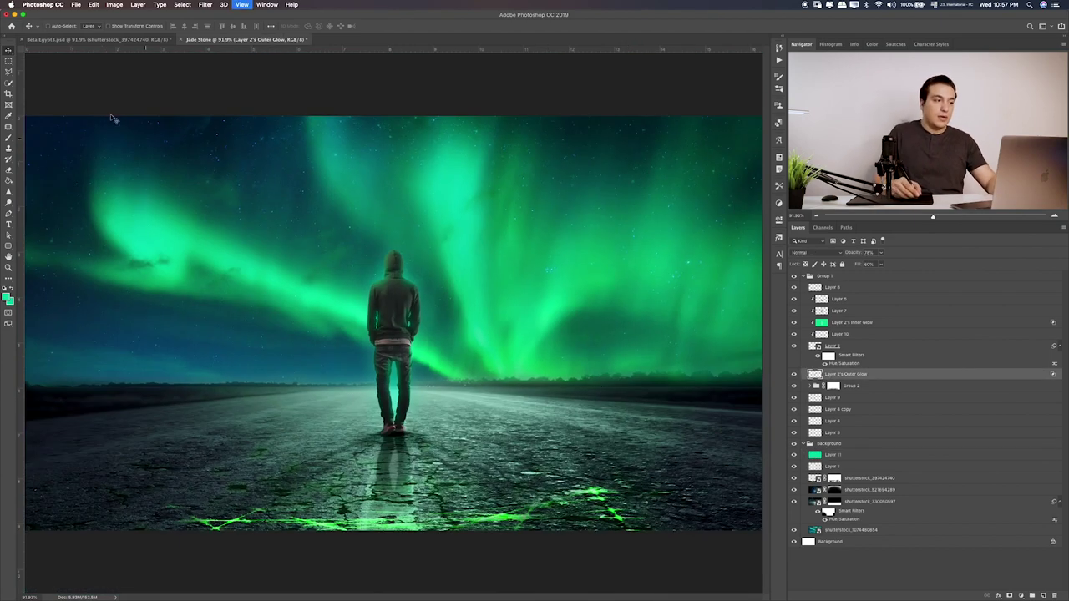
key(m)
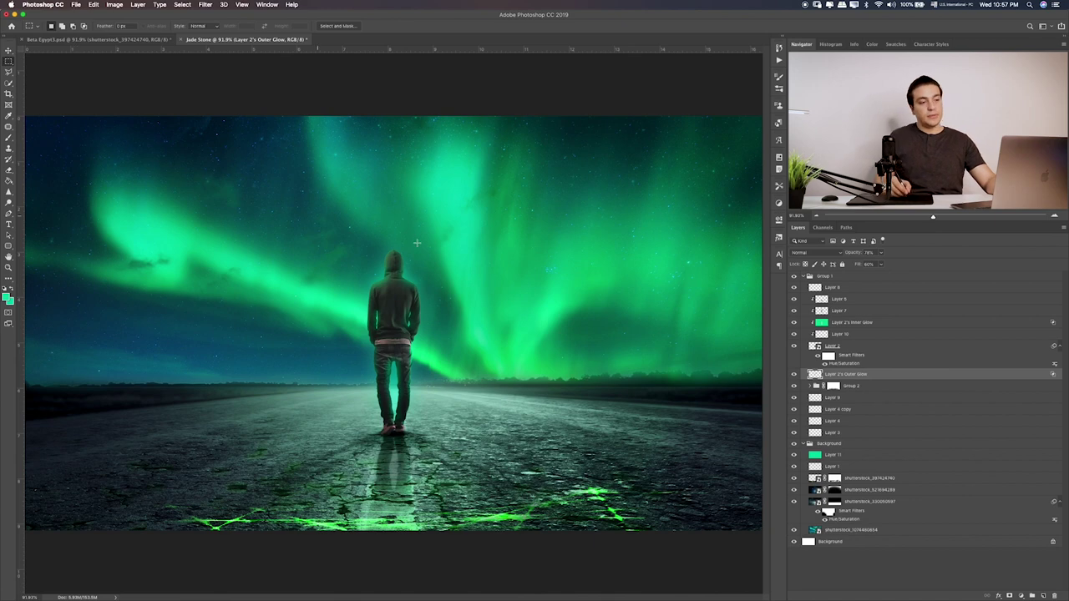
key(super+ctrl+Escape)
In Finder, Quick Look Untitled-1.jpg and tree.psb, then open Layer 2.psb in Photoshop
key(super+Tab)
key(Tab)
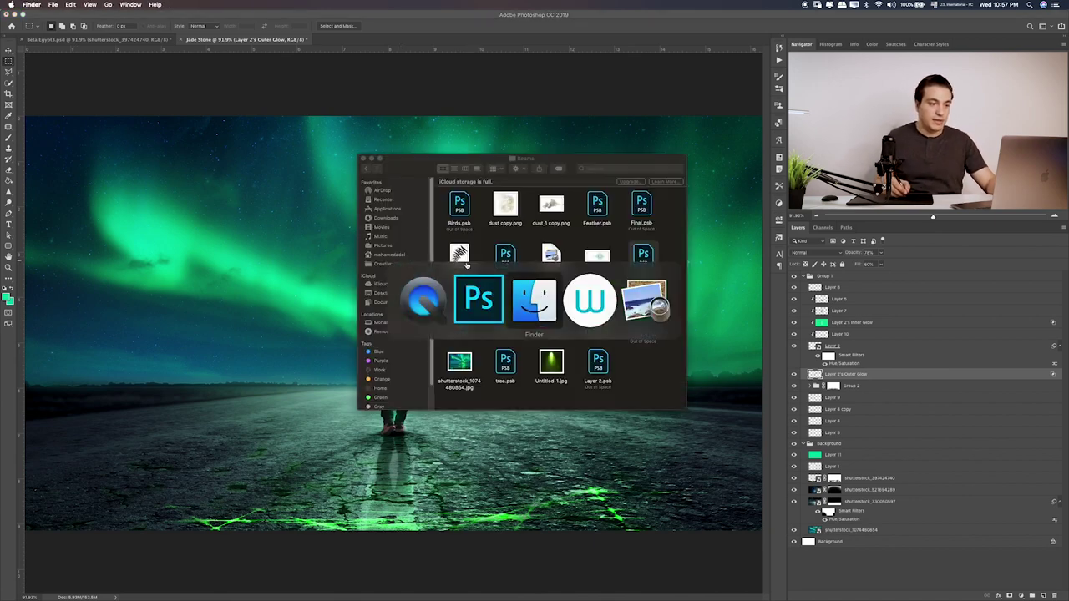
key(space)
key(space)
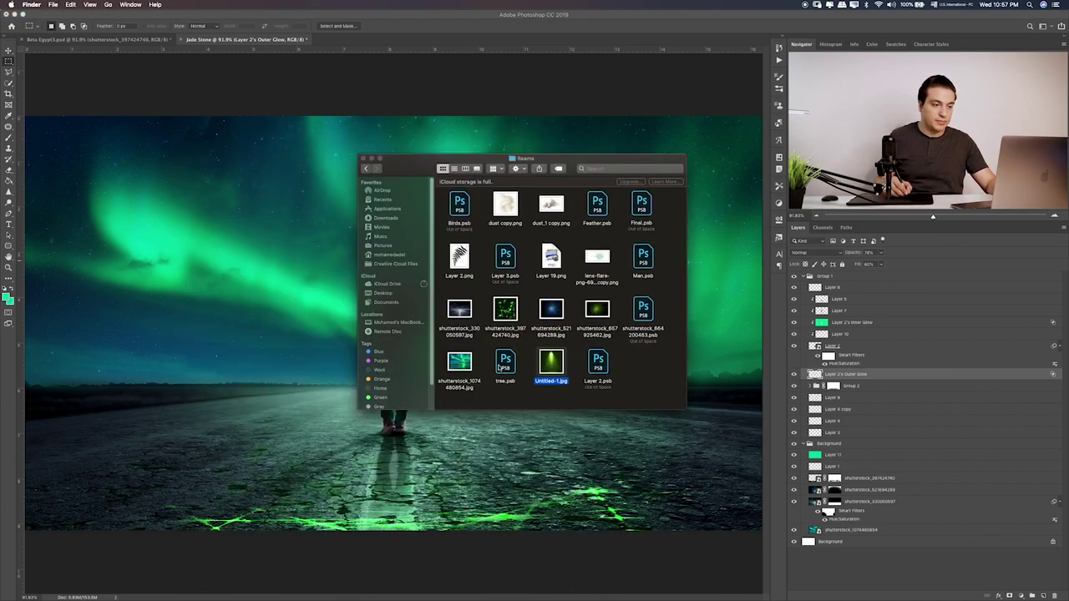
click(500, 368)
key(space)
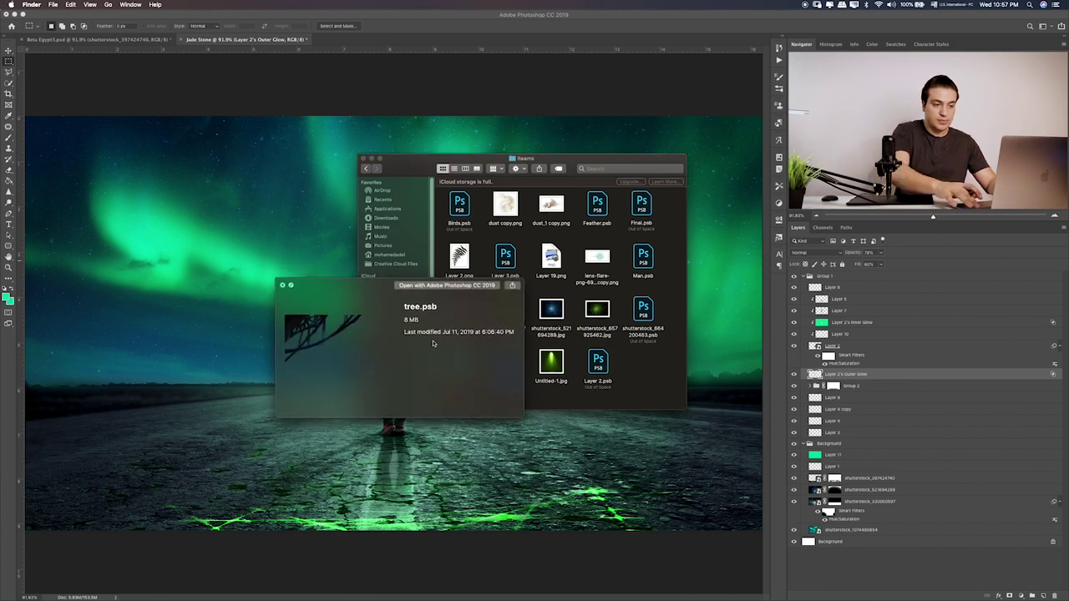
key(Right)
key(Right)
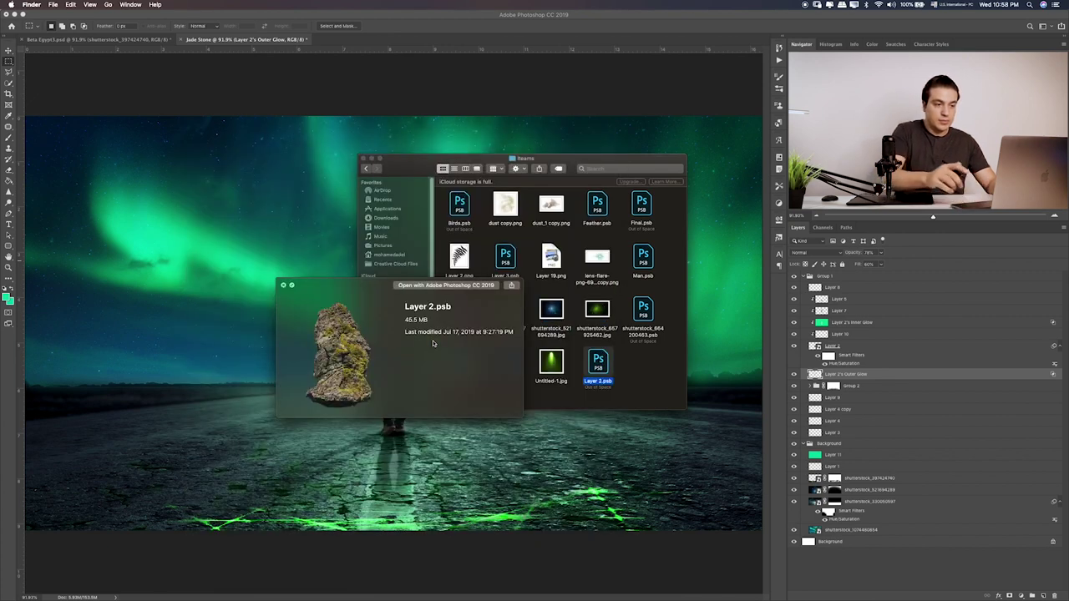
key(space)
drag(601, 362, 596, 365)
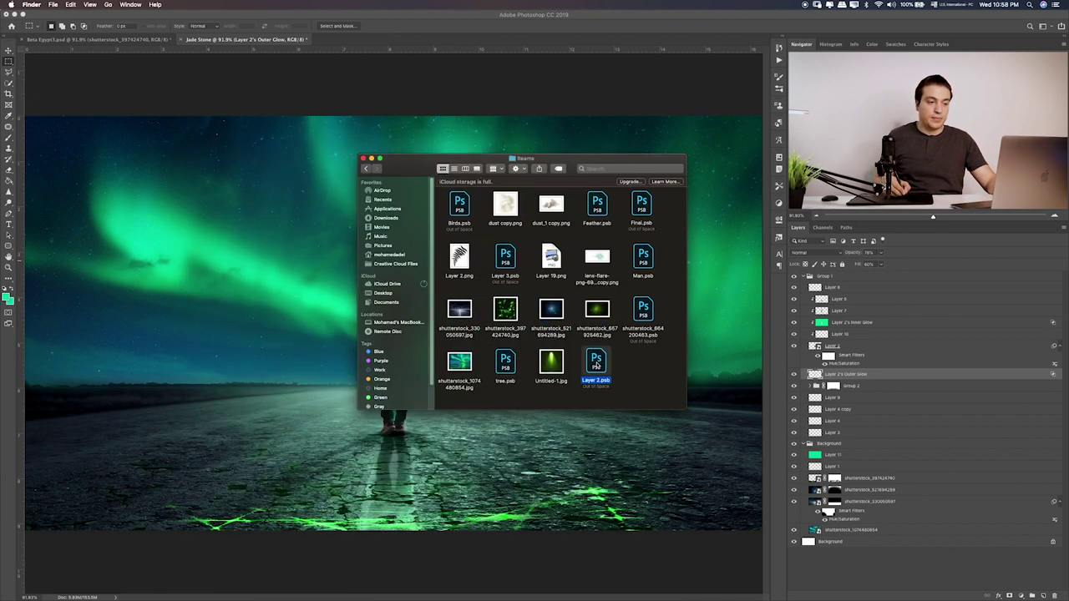
double_click(597, 365)
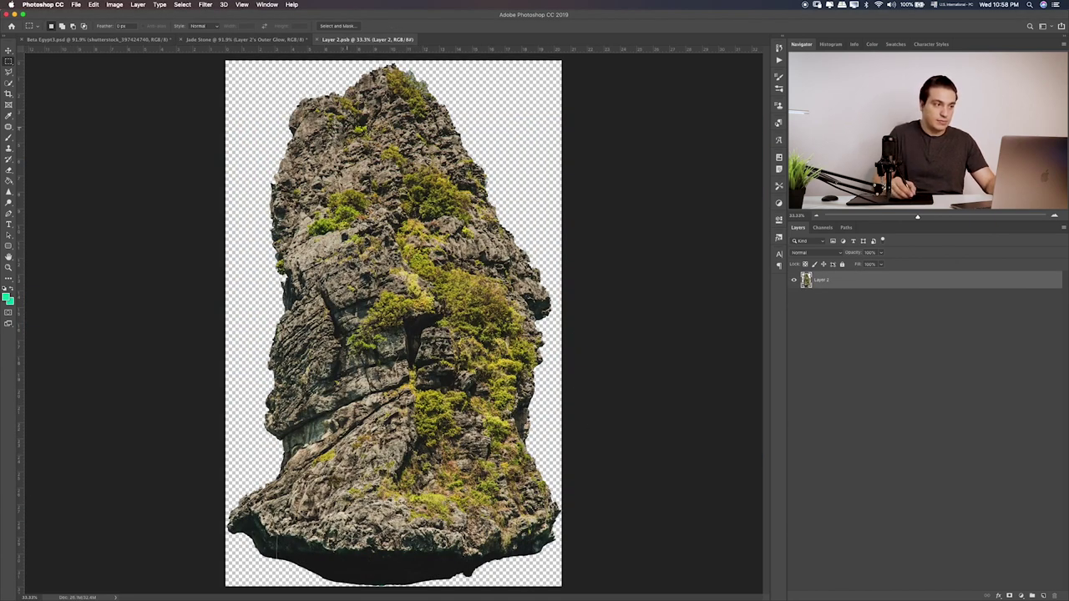
Liquify the rock with a 1200 Forward Warp brush, pushing its lower-left and lower-right edges inward
click(204, 4)
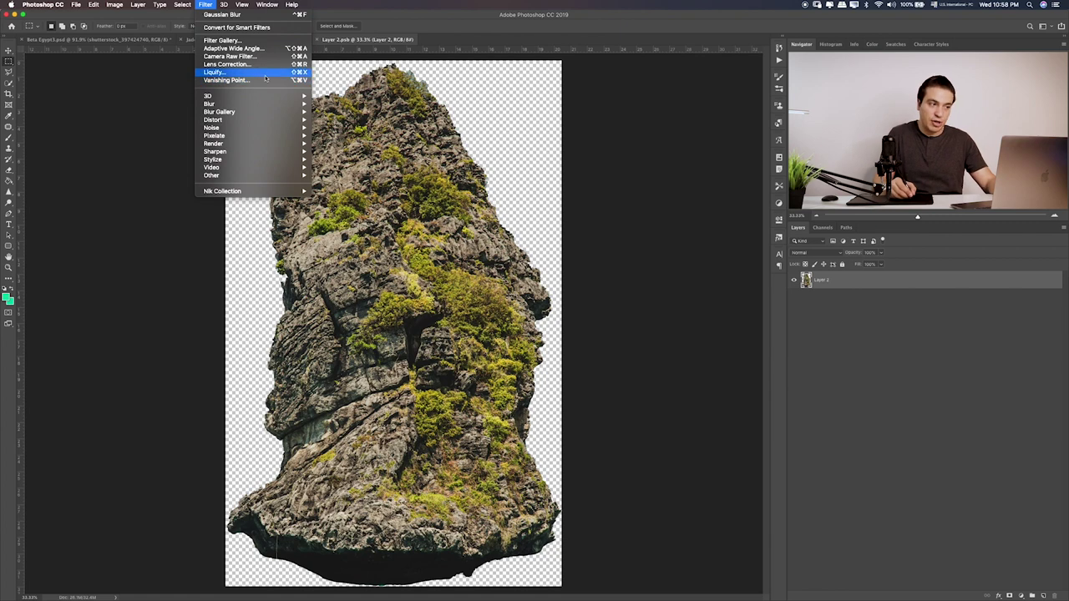
click(264, 74)
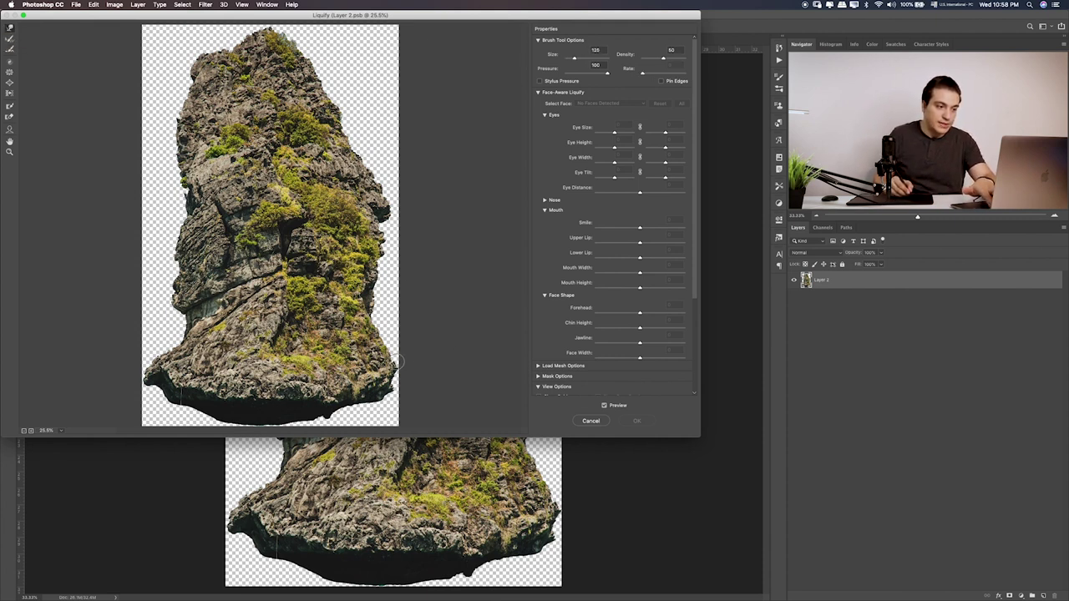
key(bracketright)
key(bracketright)
key(bracketright)
key(bracketright)
key(bracketright)
key(bracketright)
key(bracketright)
key(bracketright)
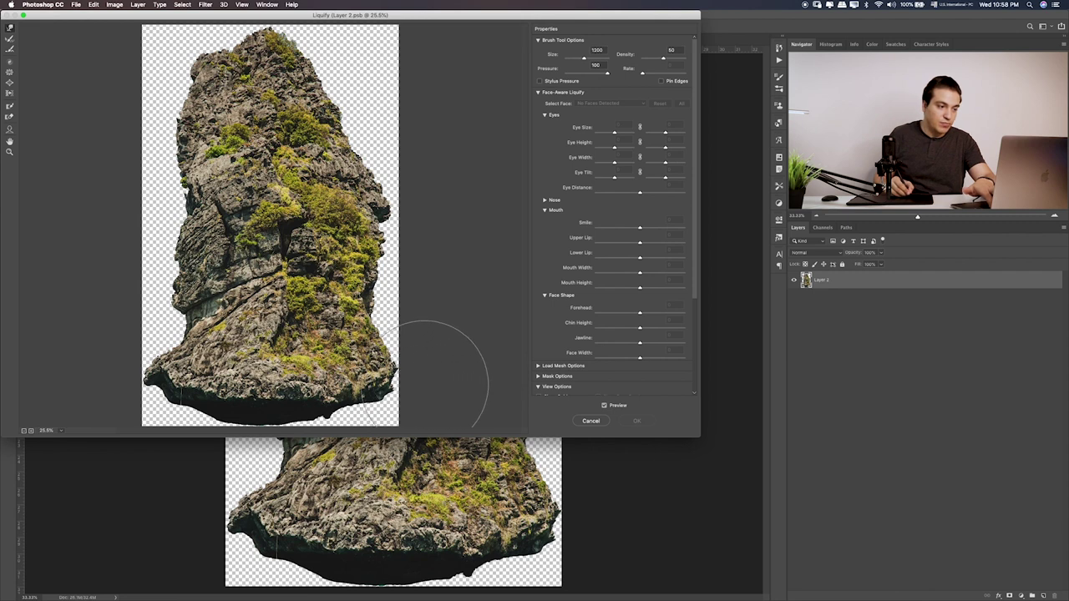
drag(434, 380, 391, 376)
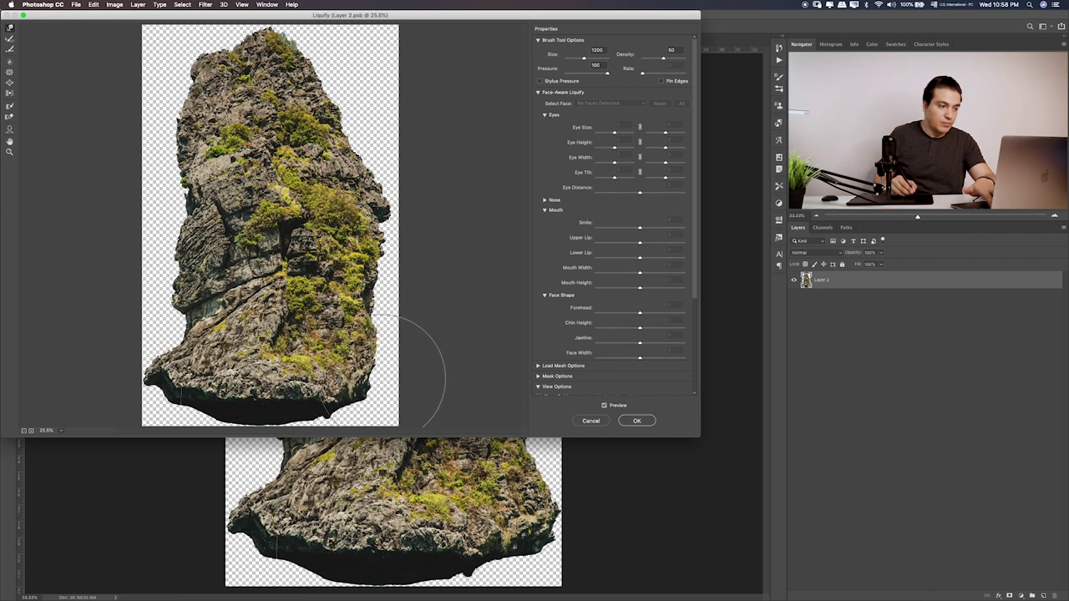
drag(130, 378, 155, 378)
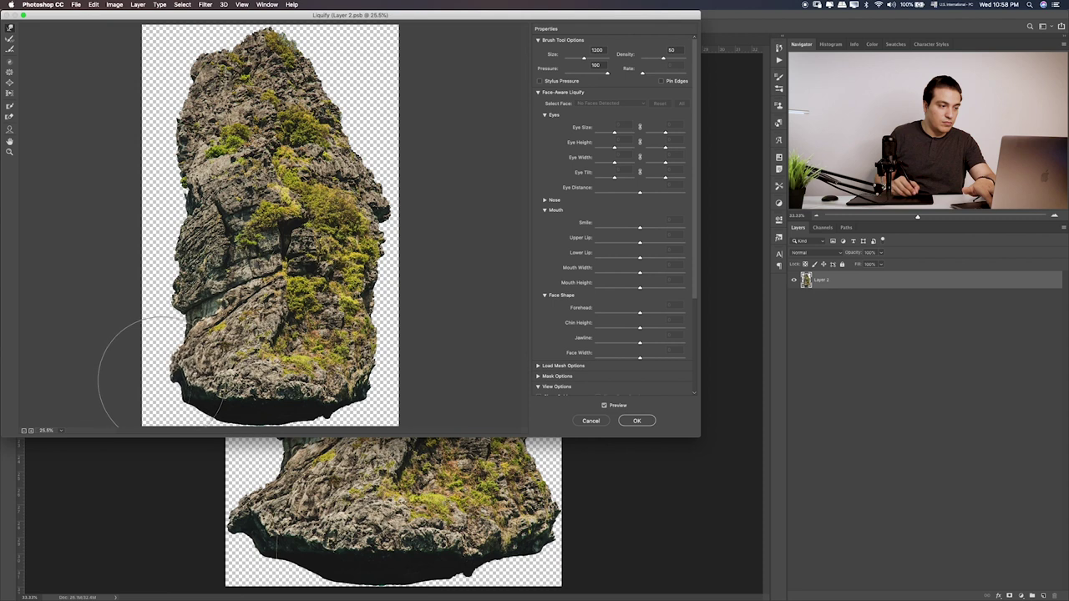
key(bracketleft)
key(bracketleft)
key(bracketleft)
key(bracketleft)
key(bracketleft)
key(bracketleft)
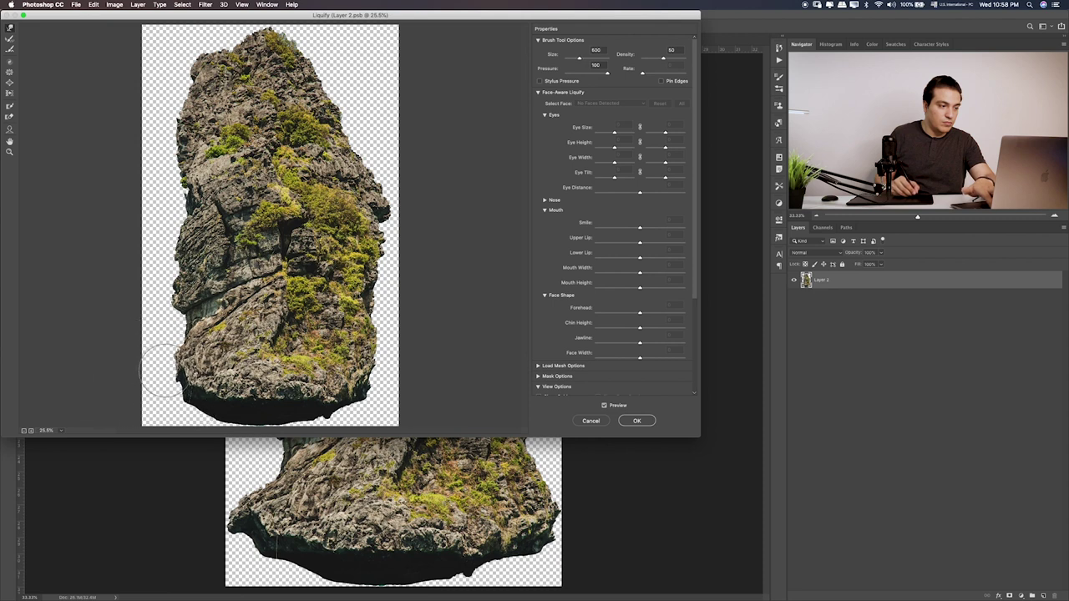
key(bracketleft)
key(bracketleft)
key(bracketleft)
key(bracketleft)
key(bracketleft)
key(bracketleft)
key(bracketleft)
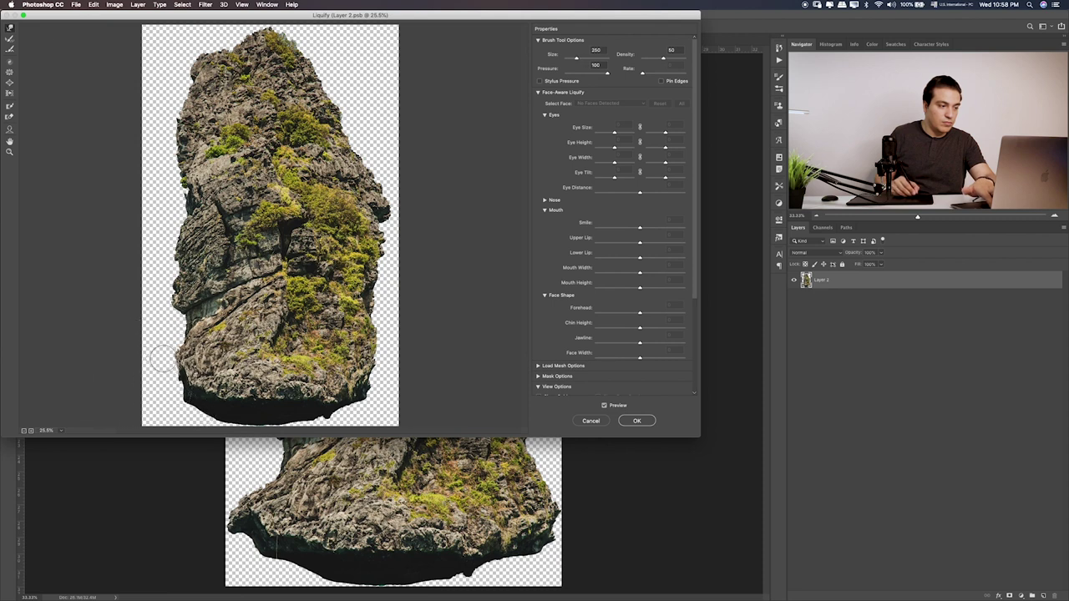
key(bracketleft)
key(bracketleft)
key(bracketleft)
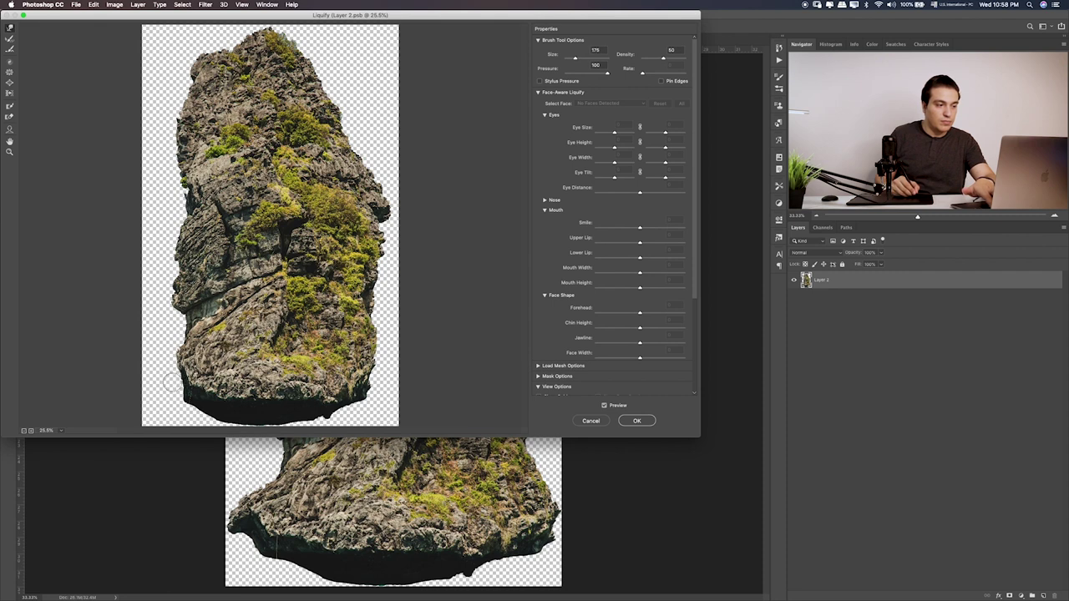
key(bracketright)
key(bracketright)
key(bracketright)
key(bracketright)
key(bracketright)
key(bracketright)
key(bracketright)
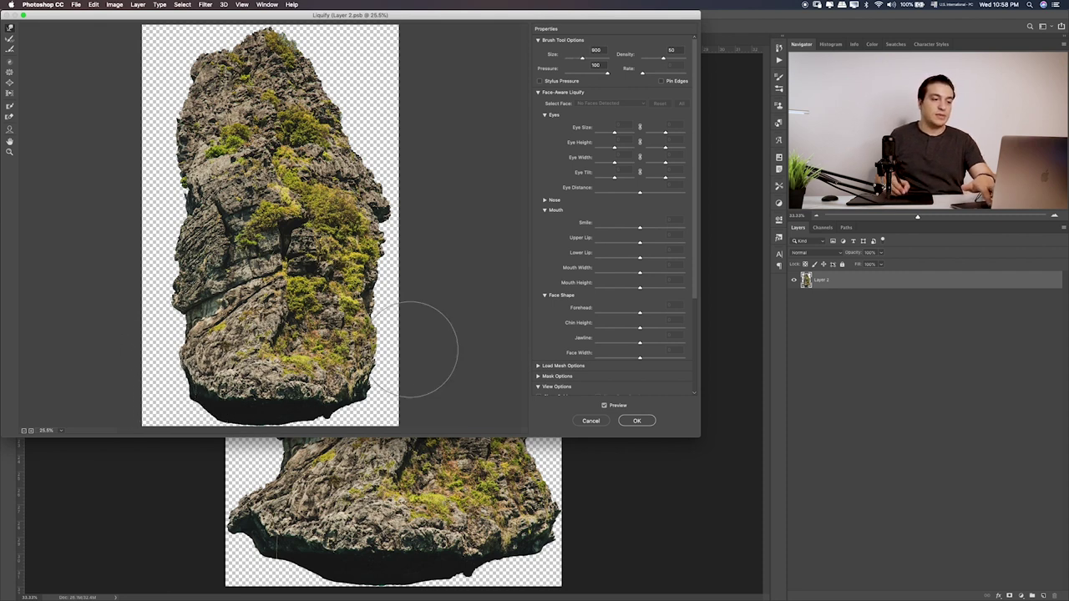
key(Return)
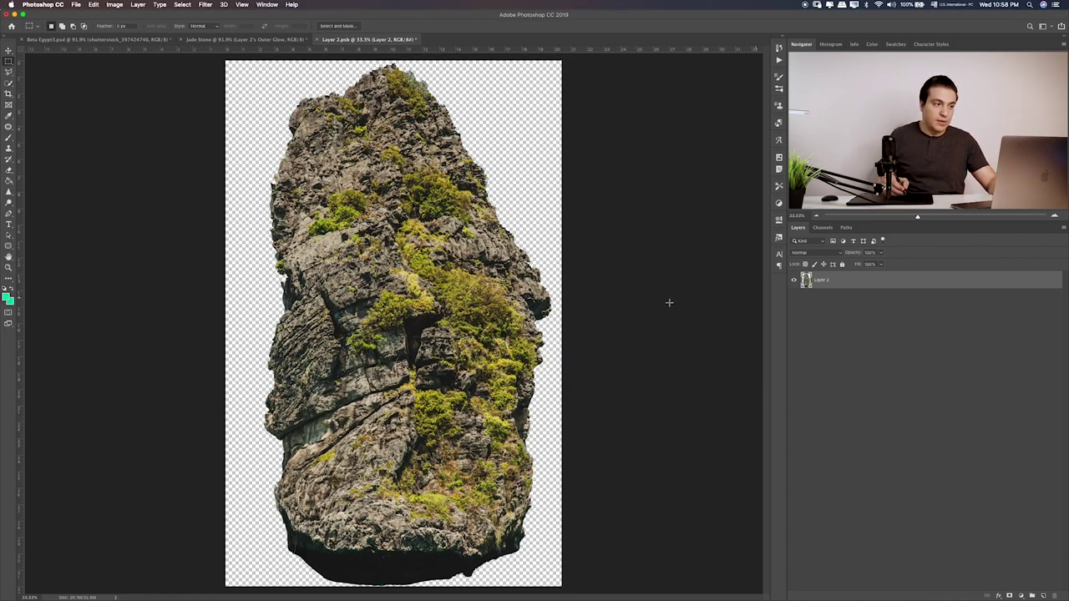
Preview Layer 3.psb in Finder and open it in Photoshop
key(super+Tab)
click(506, 259)
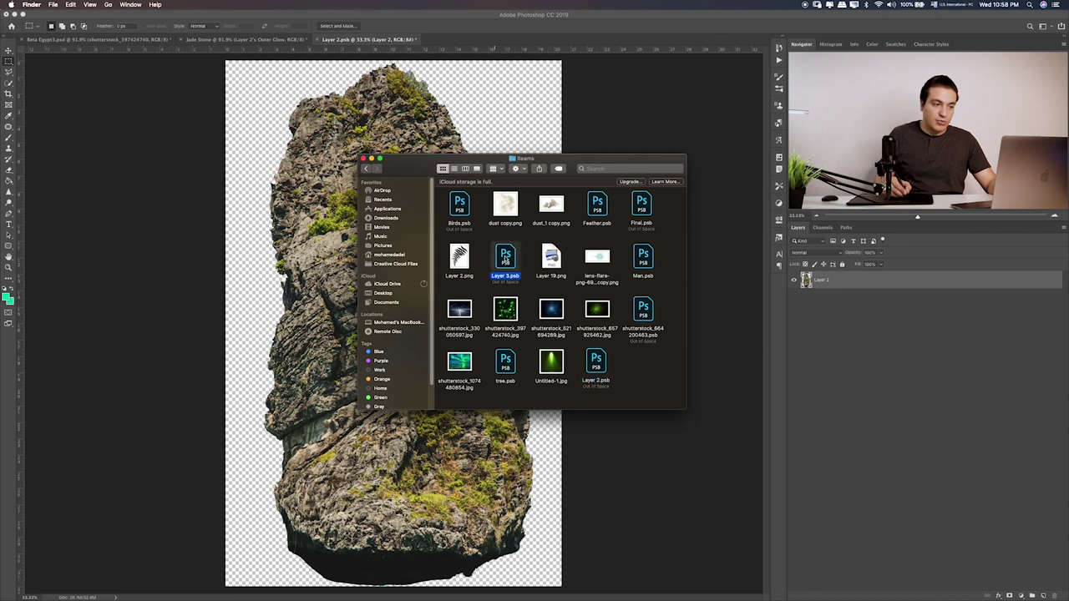
key(space)
key(space)
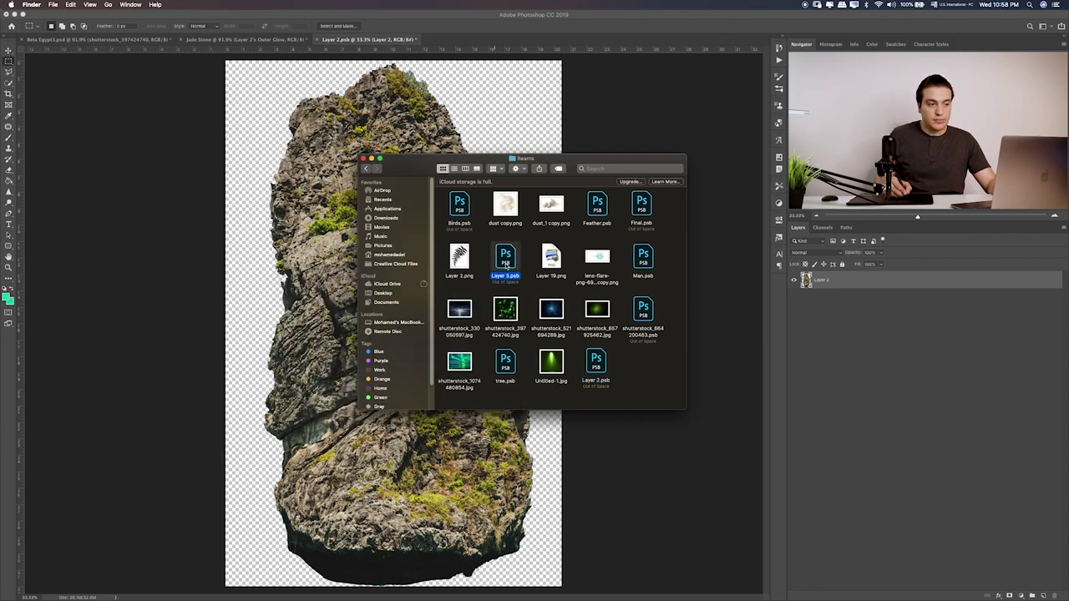
double_click(506, 261)
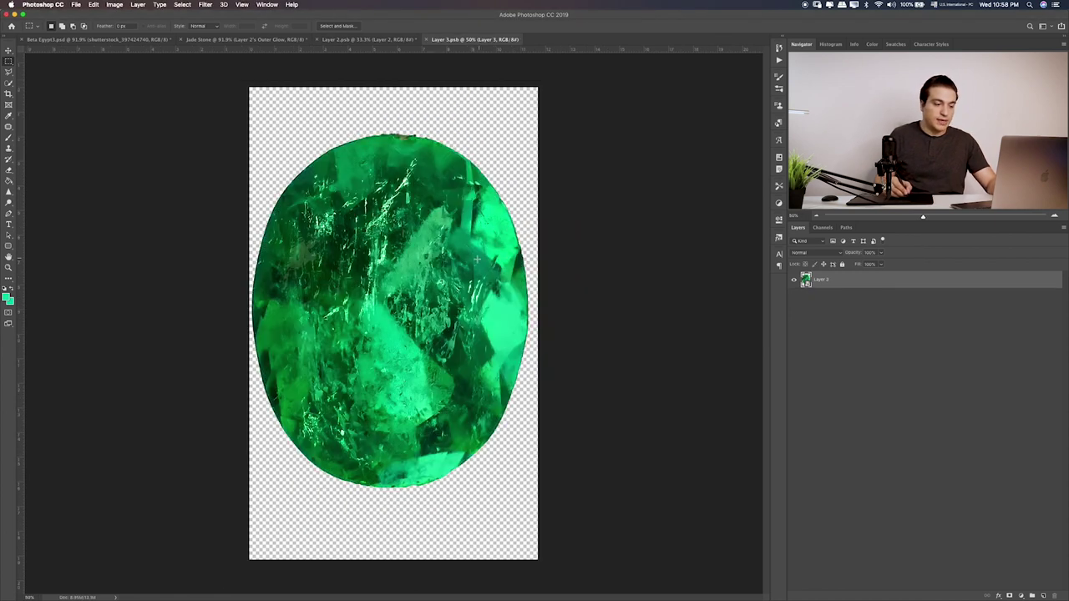
Copy the emerald into the rock document, then enlarge and tilt it over the rock's middle
key(v)
drag(422, 223, 416, 194)
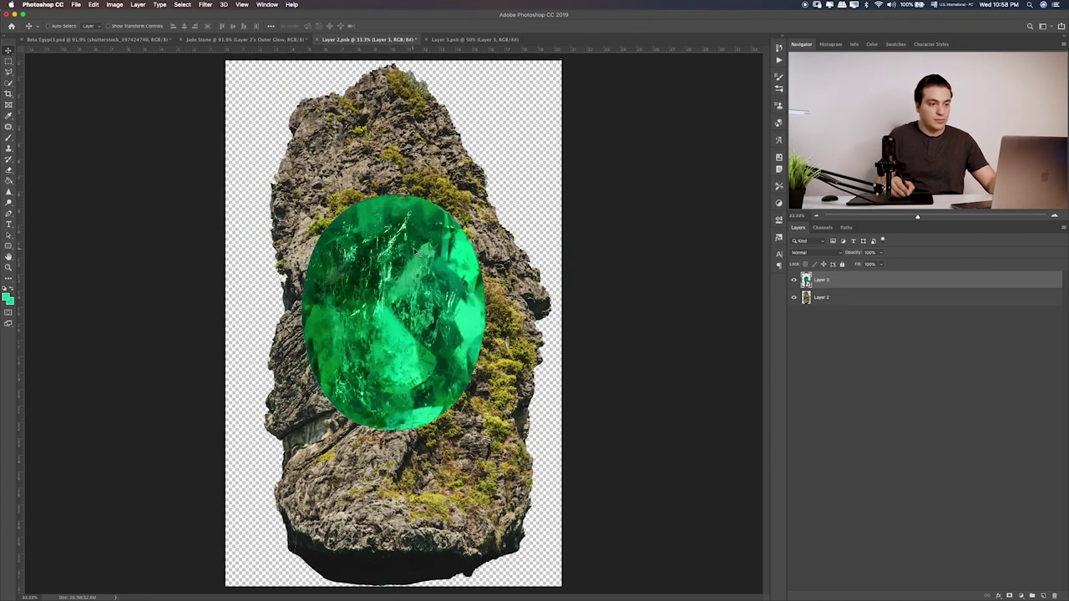
drag(417, 250, 428, 256)
key(ctrl+t)
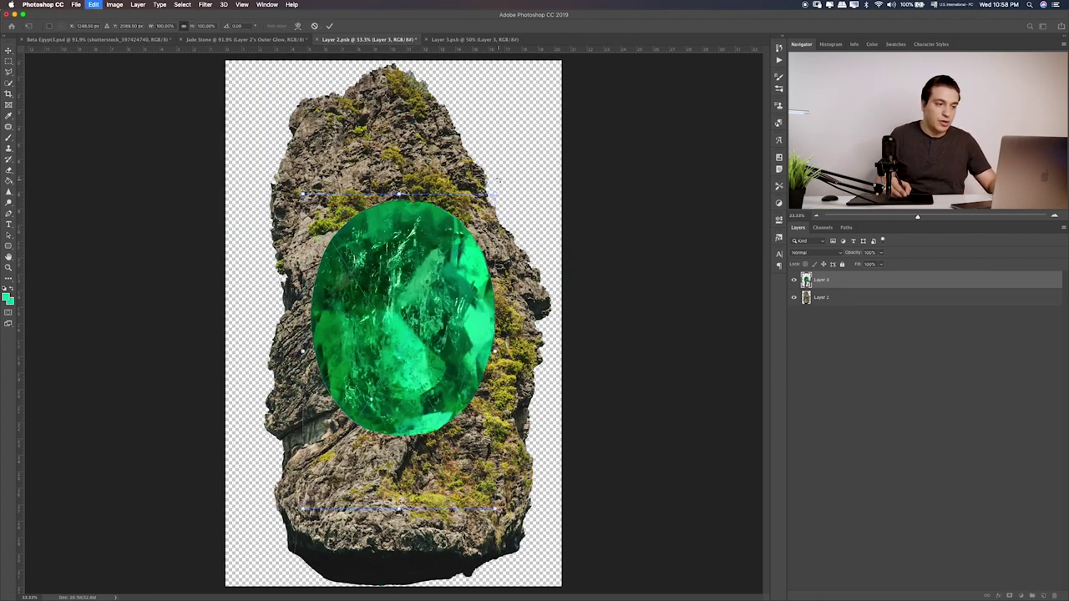
drag(498, 180, 458, 287)
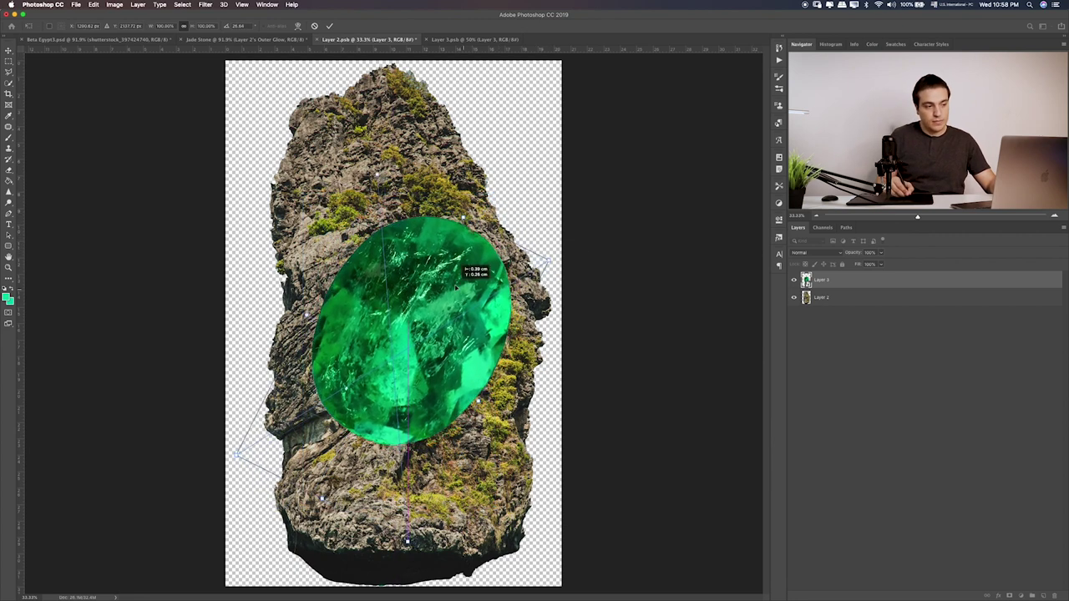
drag(456, 286, 456, 288)
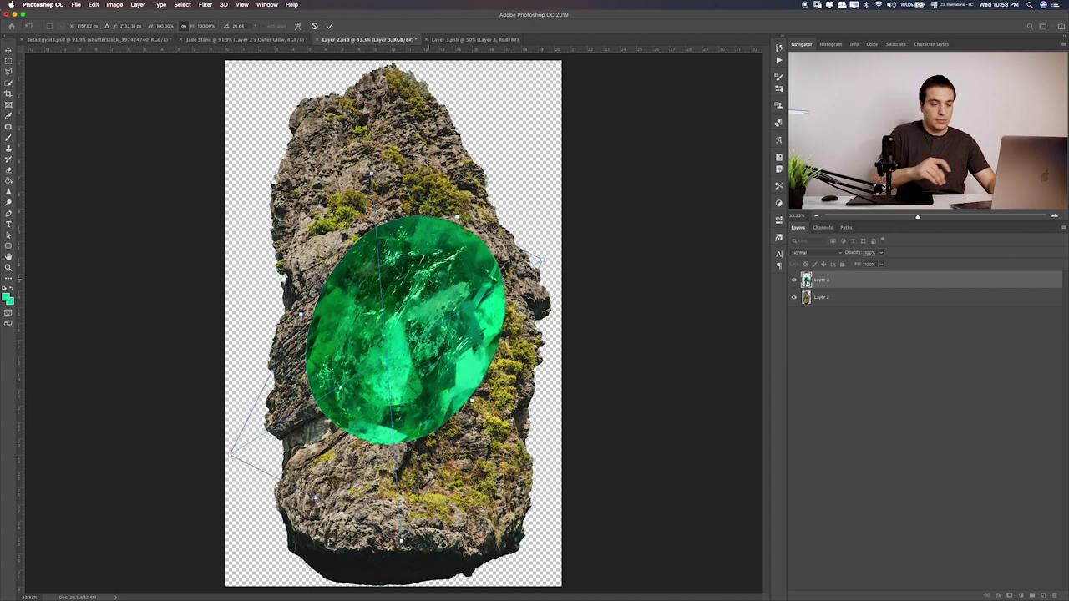
key(Return)
key(super+equal)
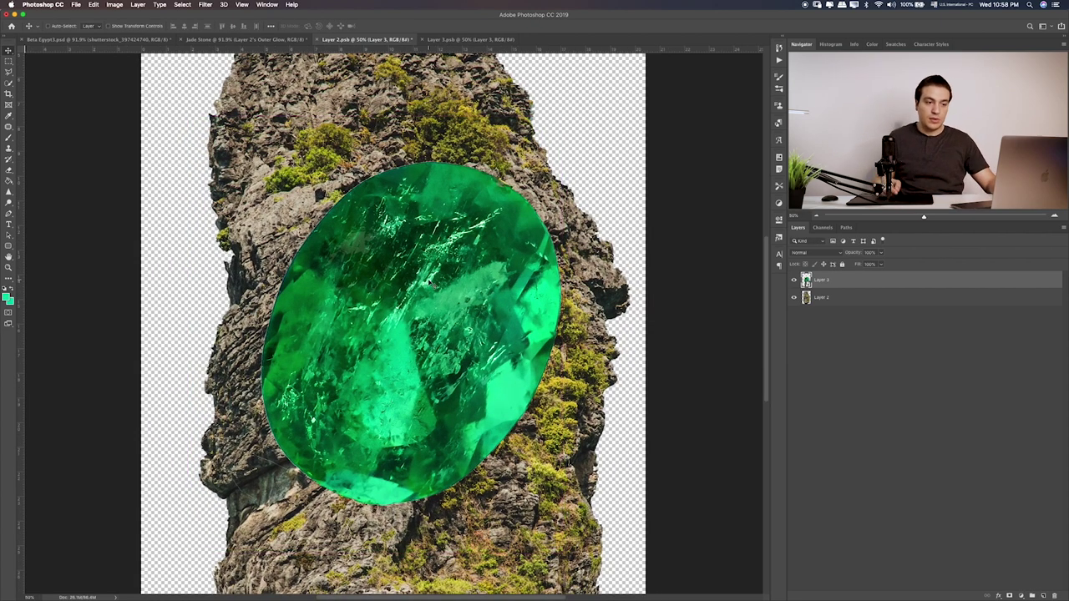
Give the emerald an Inner Shadow with distance 29
double_click(916, 285)
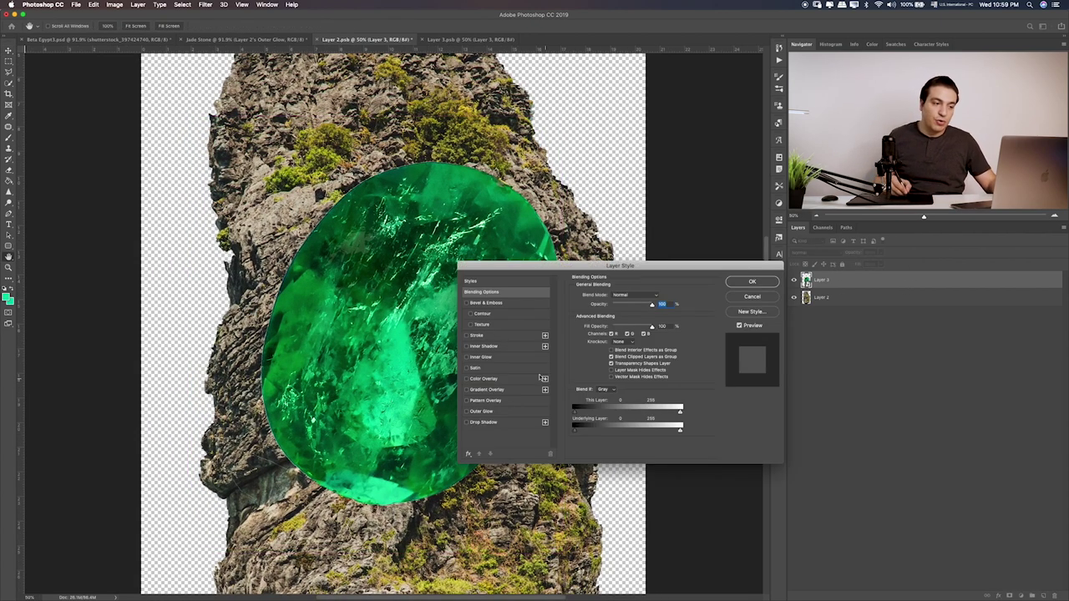
click(466, 346)
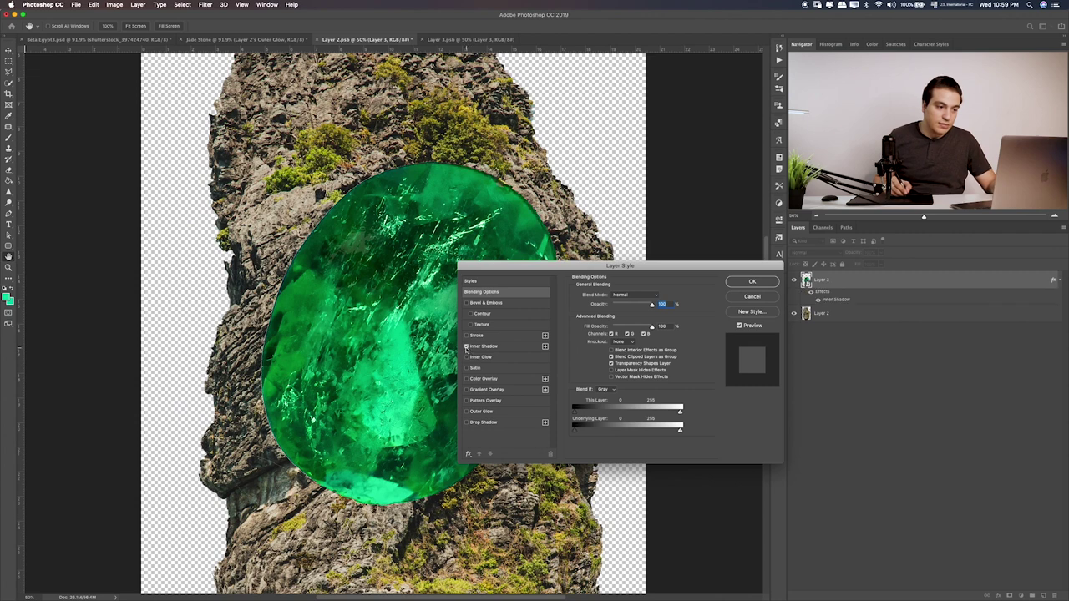
click(504, 346)
mouse_move(619, 335)
mouse_down()
mouse_move(607, 334)
mouse_move(611, 352)
mouse_up()
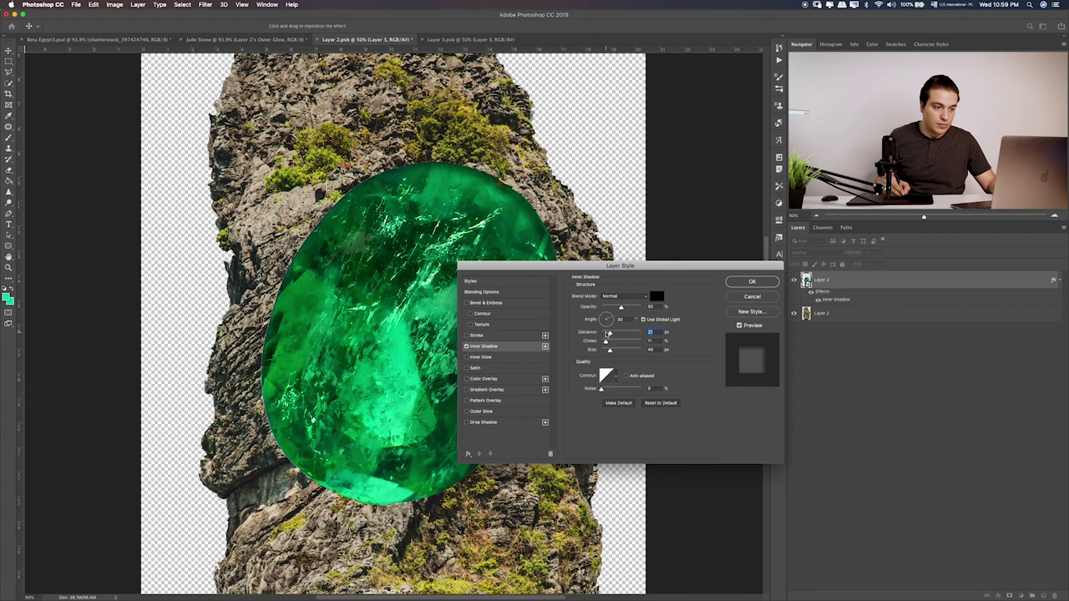
Add a grey textured Pattern Overlay at lowered opacity and apply the style
click(466, 414)
click(466, 414)
click(468, 401)
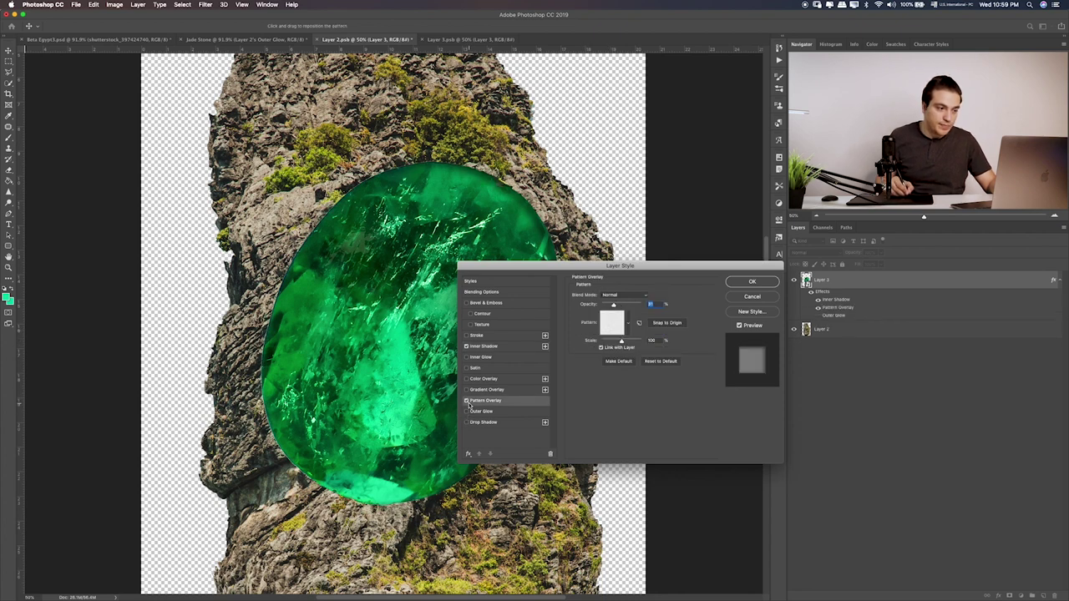
click(468, 402)
click(494, 404)
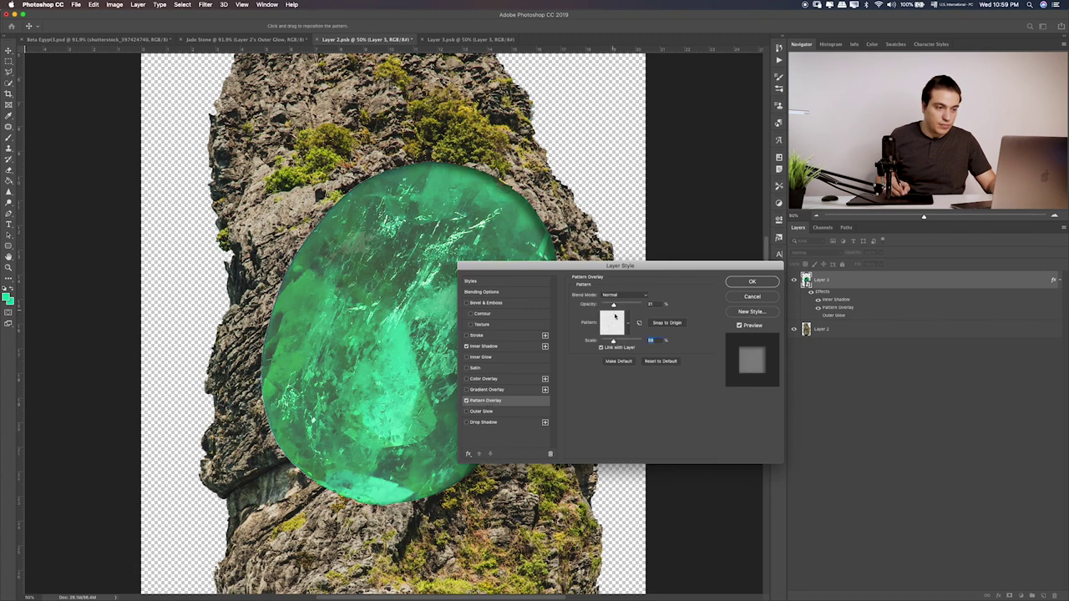
click(630, 321)
click(612, 361)
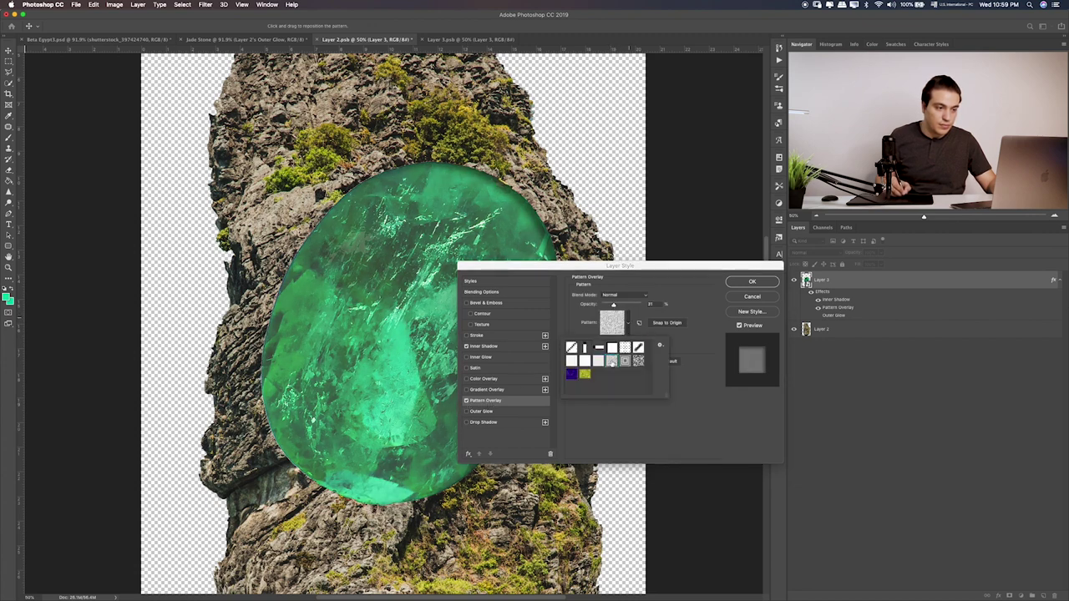
click(620, 307)
drag(615, 306, 611, 305)
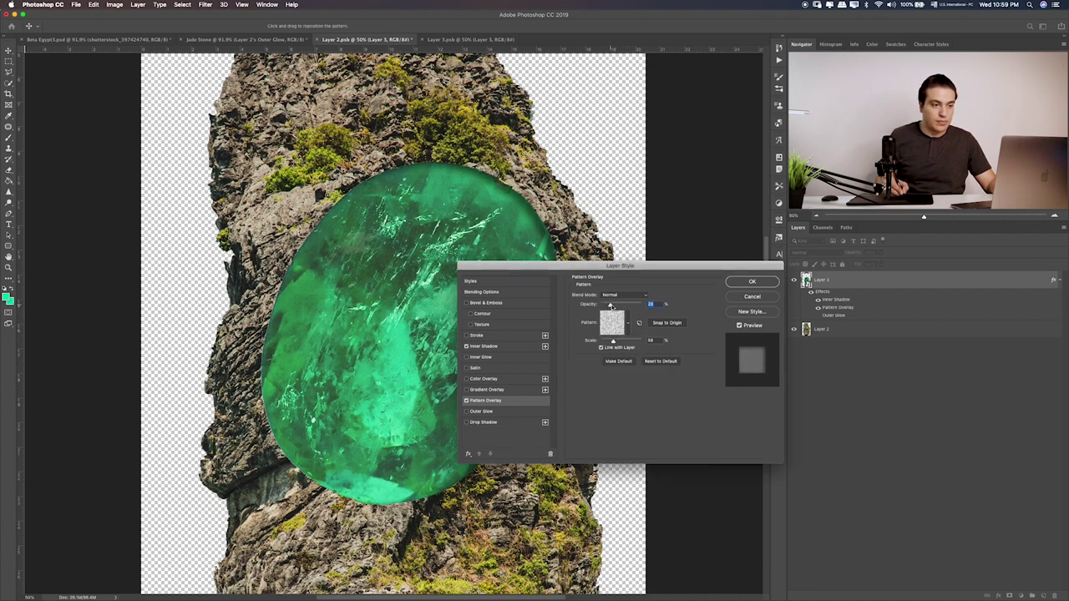
key(Return)
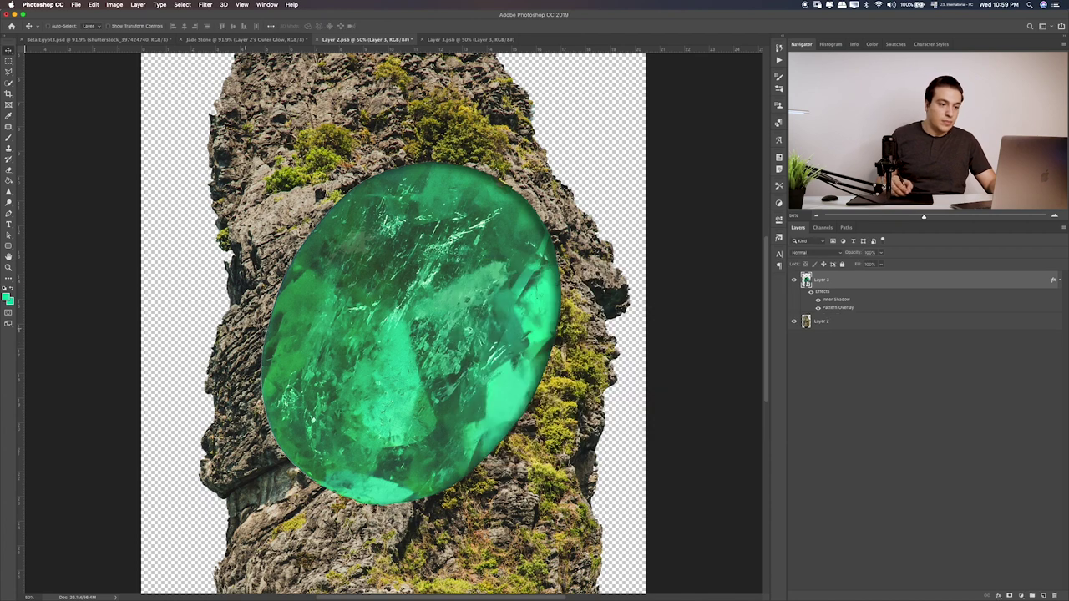
Strengthen the emerald's Inner Shadow to about 71% opacity
click(818, 322)
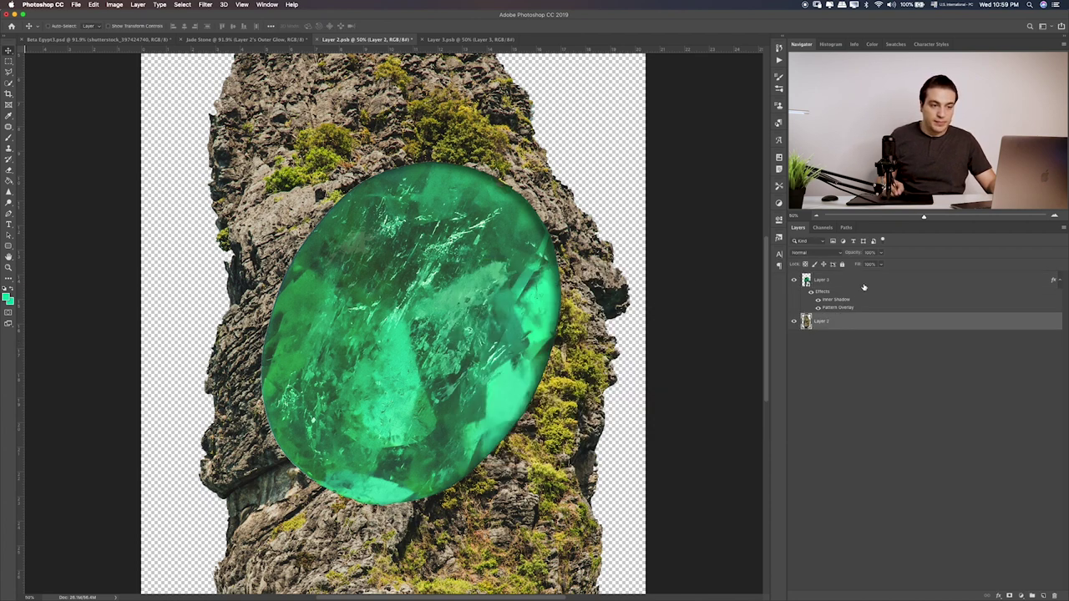
click(832, 290)
click(795, 282)
click(794, 281)
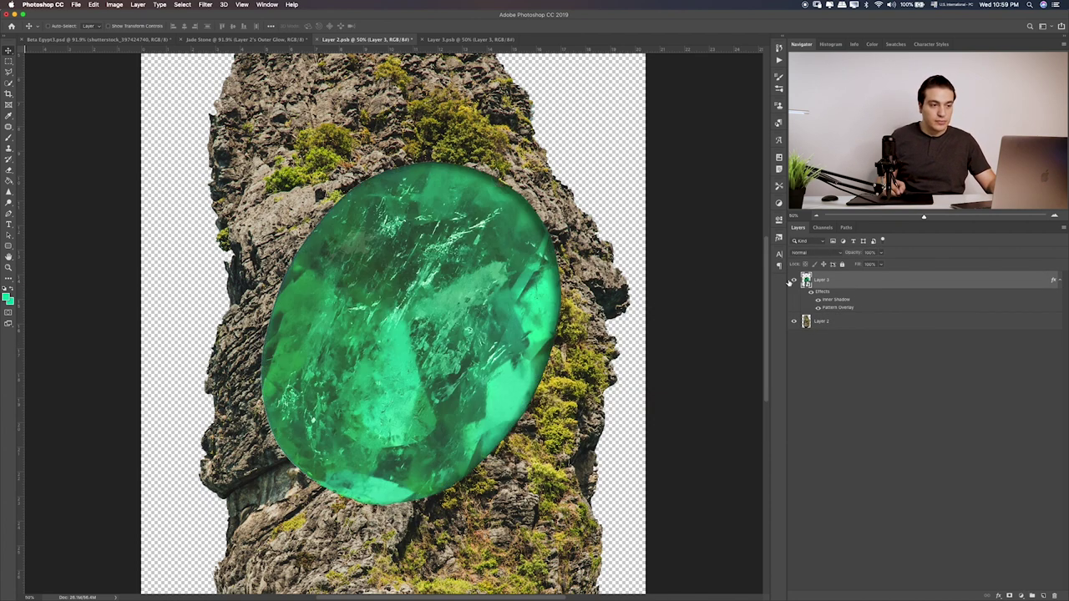
double_click(835, 300)
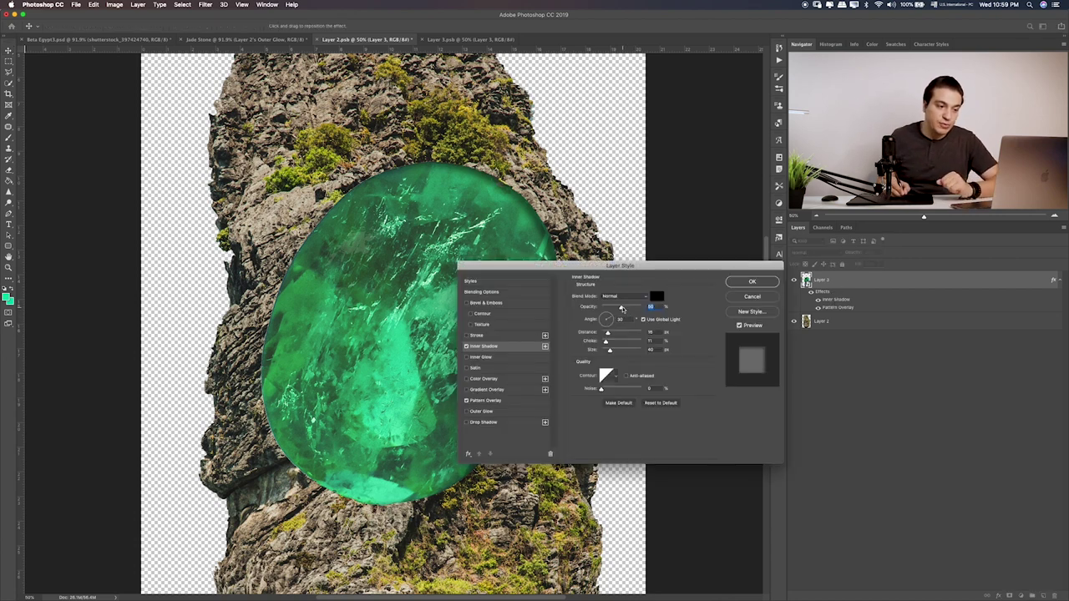
drag(618, 307, 630, 308)
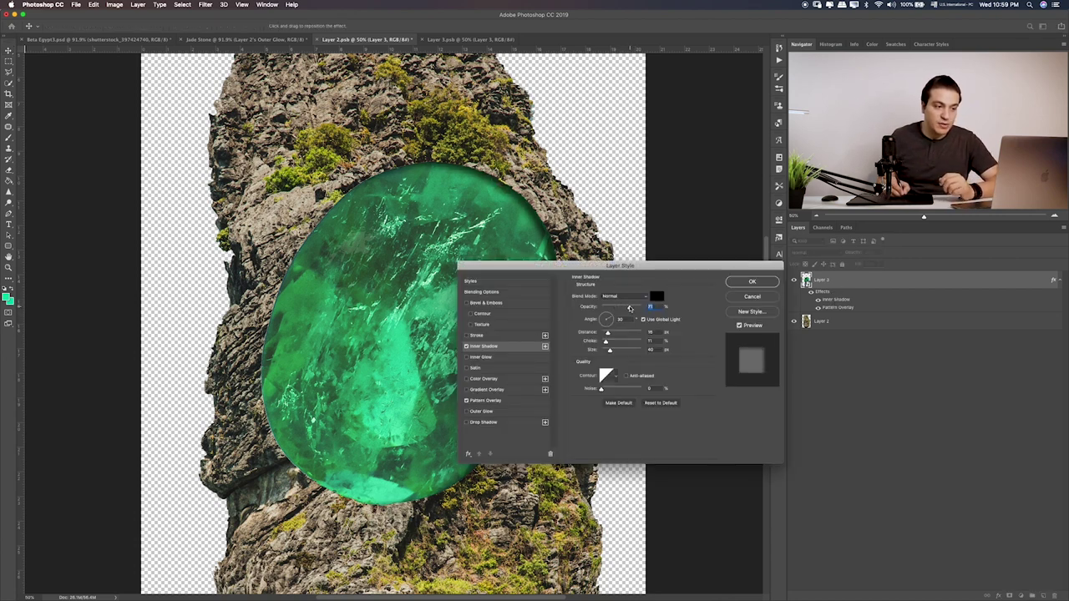
Add Bevel & Emboss with Texture, Gradient Overlay and Drop Shadow to the emerald, and apply
click(467, 336)
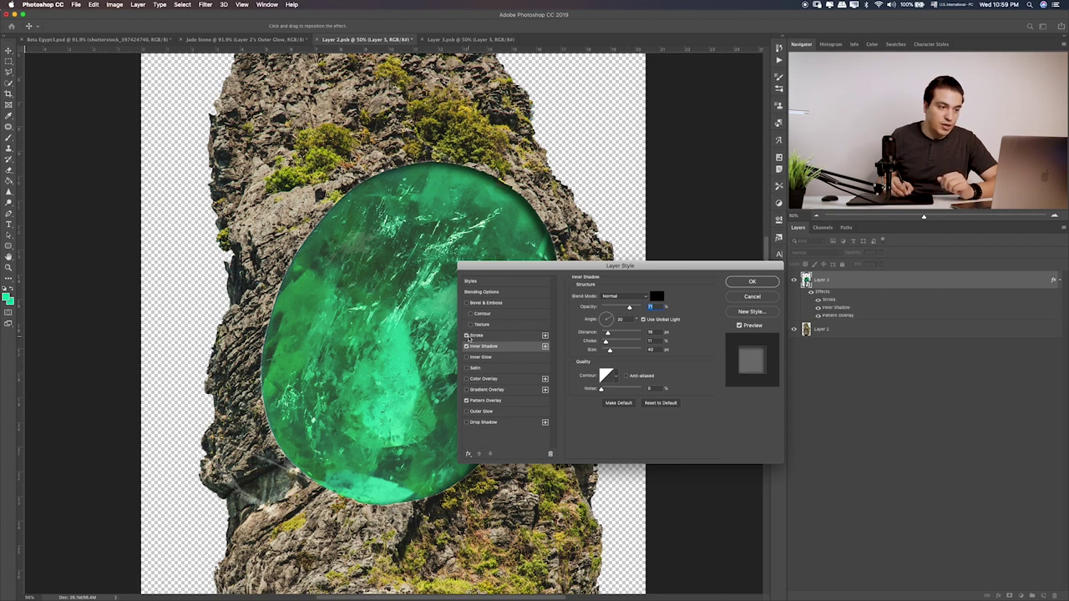
click(471, 325)
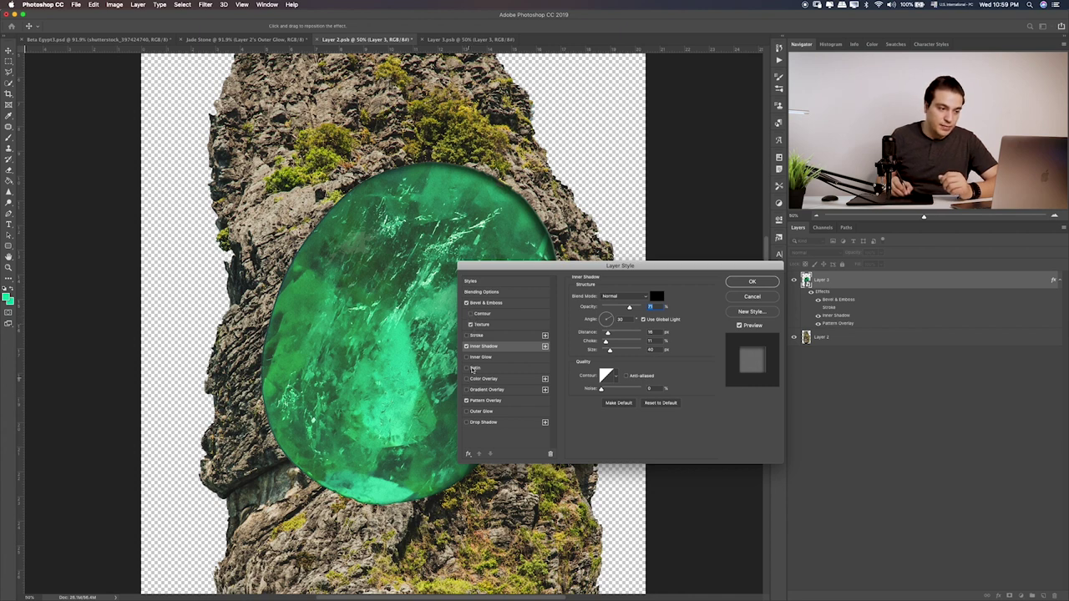
click(497, 326)
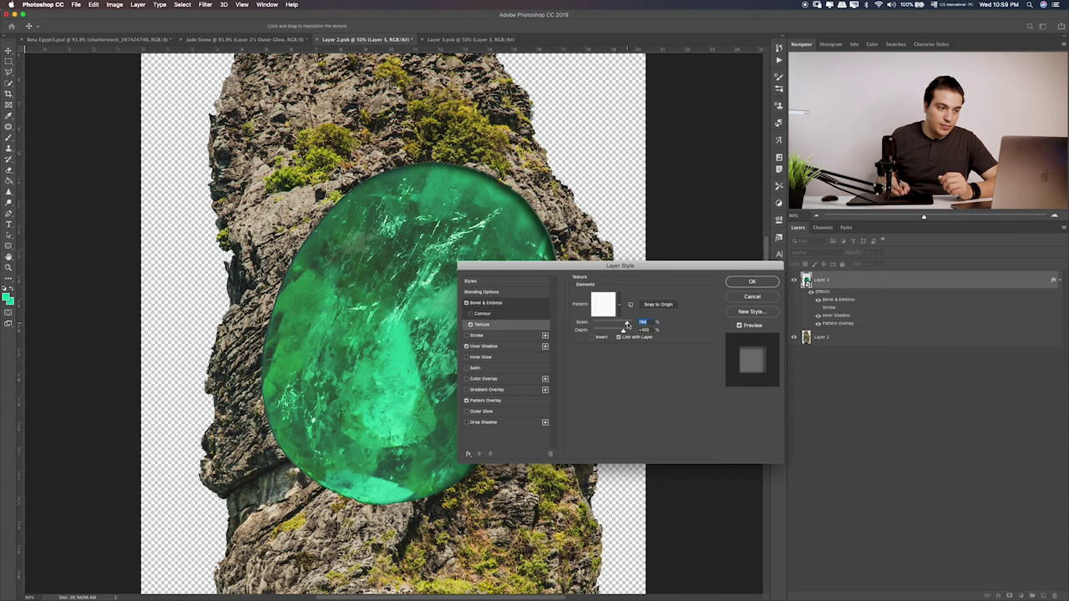
click(466, 391)
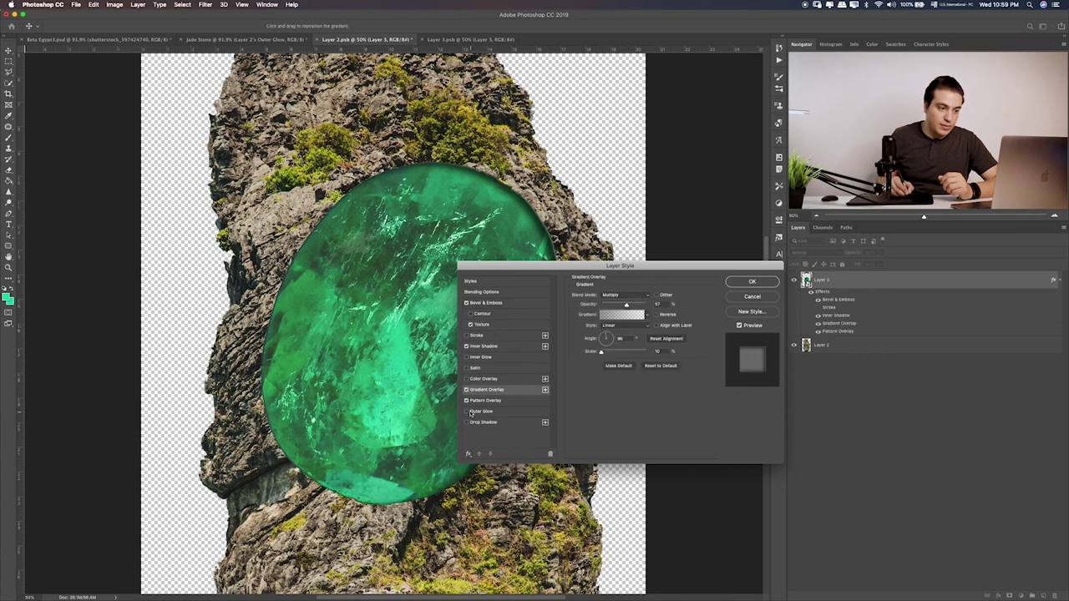
click(467, 412)
click(466, 412)
click(466, 423)
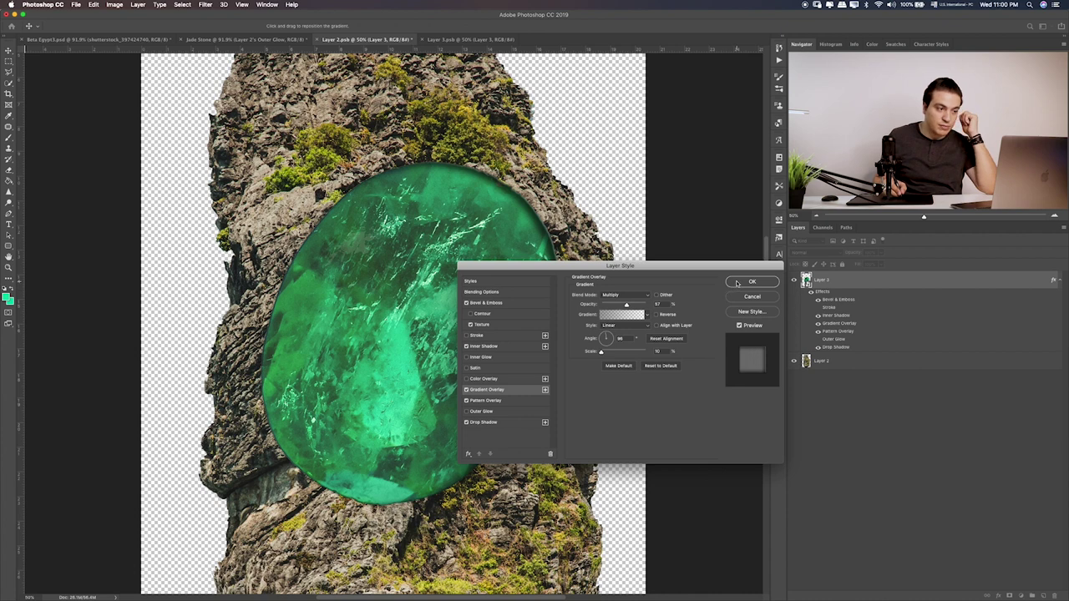
key(Return)
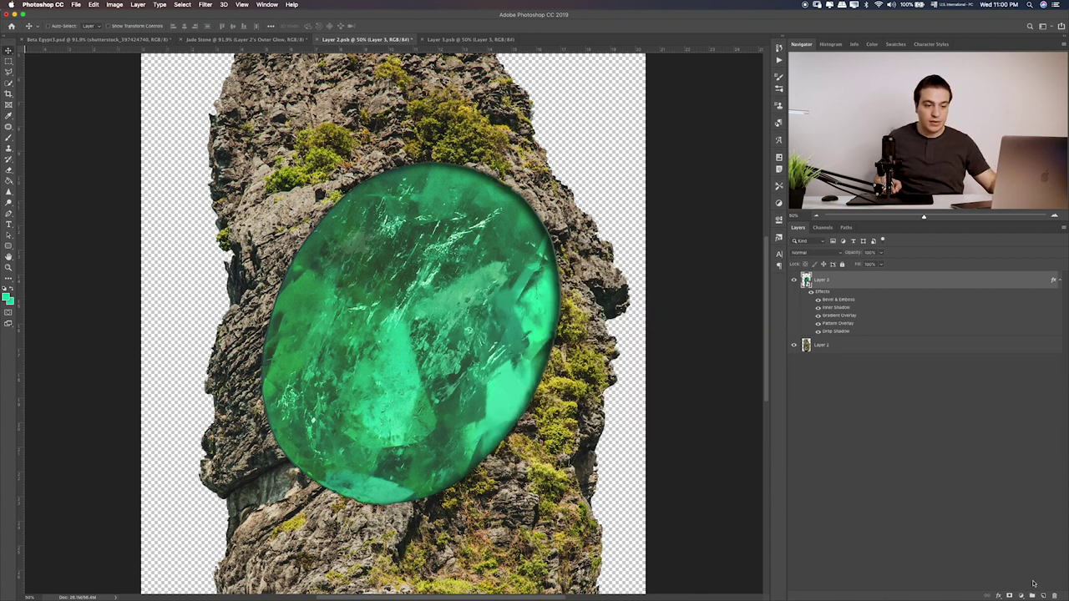
Create Layer 4 and merge a duplicate of the styled gem into it
click(1043, 596)
click(866, 297)
key(ctrl+j)
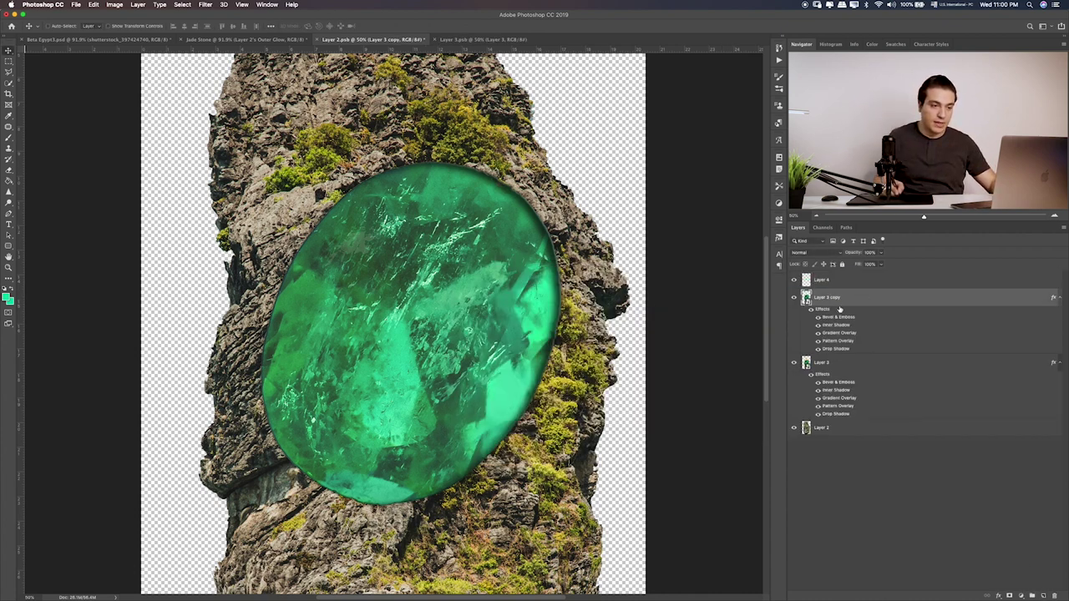
shift+click(860, 285)
key(ctrl+e)
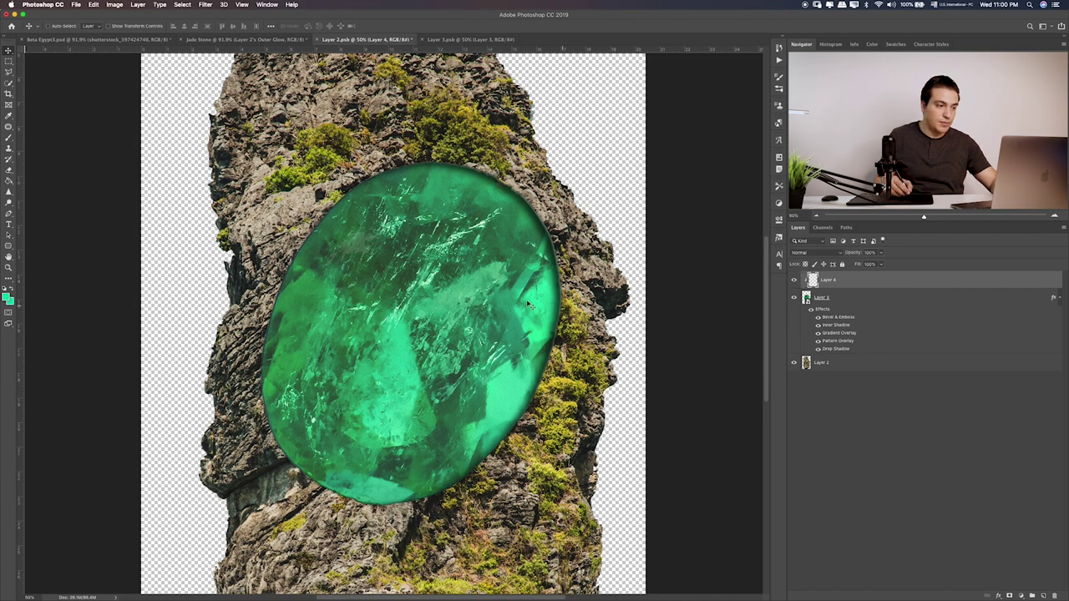
Brush dark shading along the emerald's lower-left edge on Layer 4
key(b)
click(8, 298)
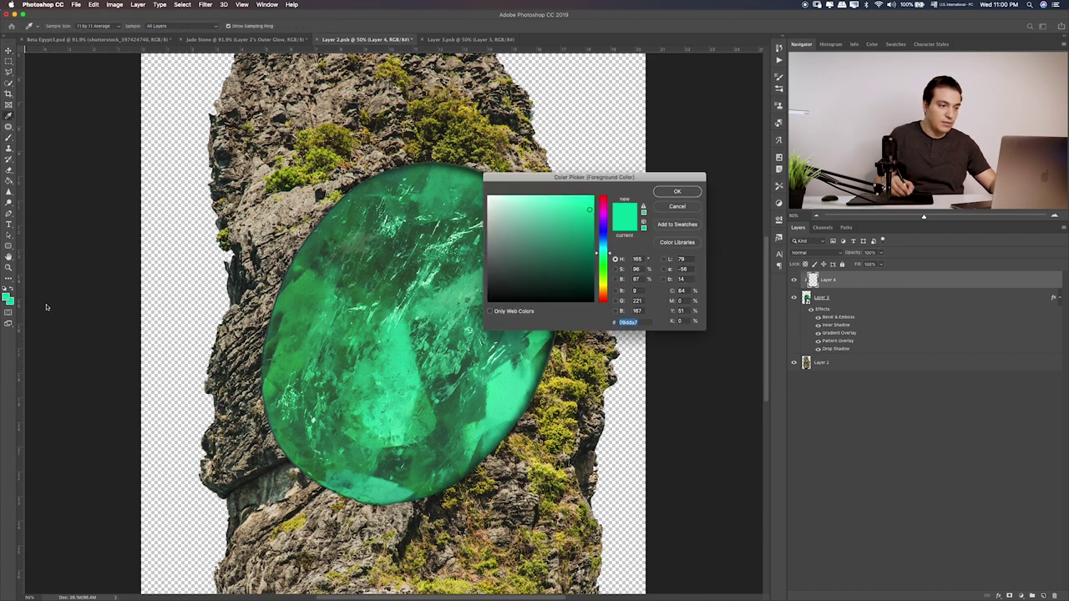
click(676, 192)
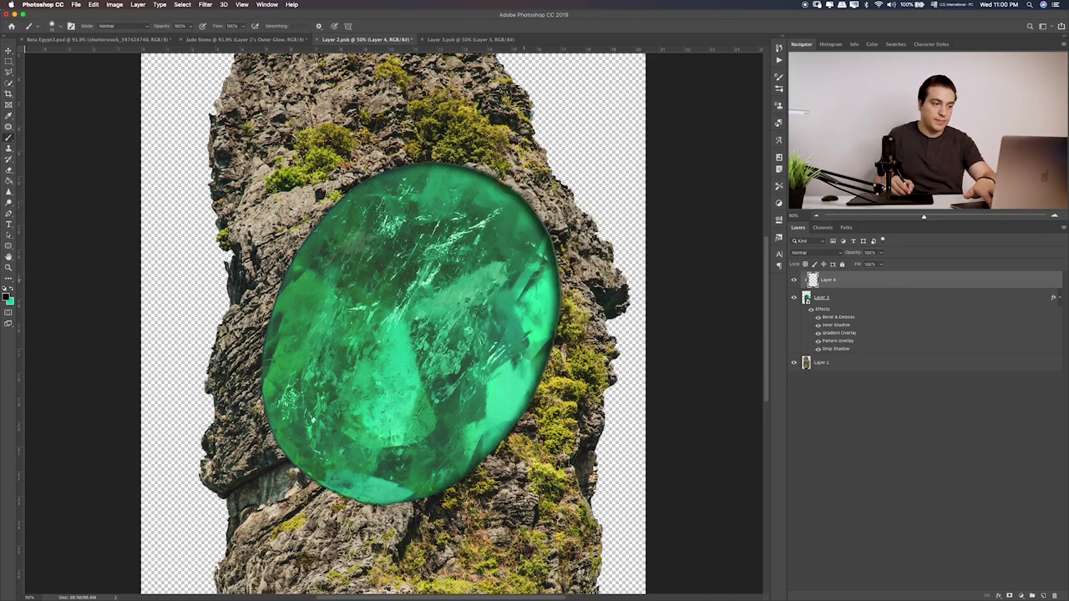
mouse_move(259, 272)
mouse_down()
mouse_move(330, 475)
mouse_move(459, 517)
mouse_up()
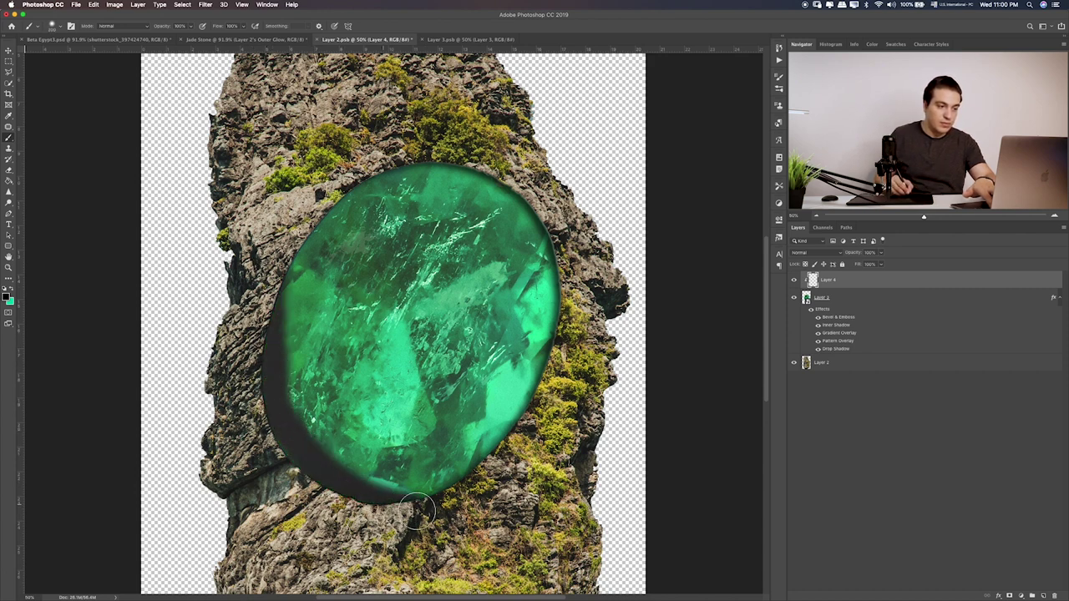
Set Layer 4 to Overlay and soften its lower-left shading with a ~190 px eraser
key(v)
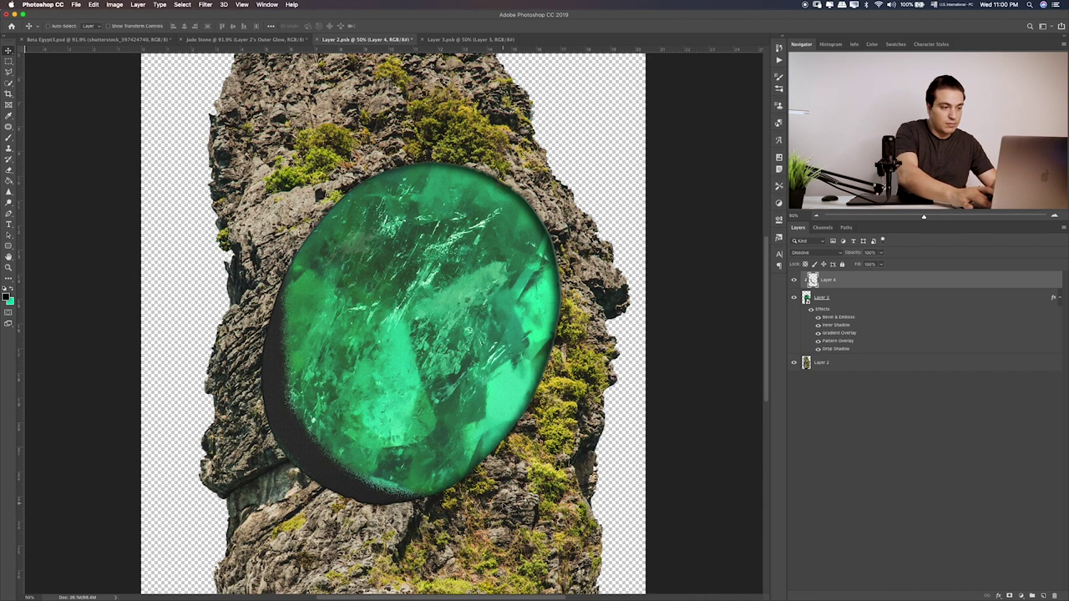
key(alt+shift+s)
key(shift+plus)
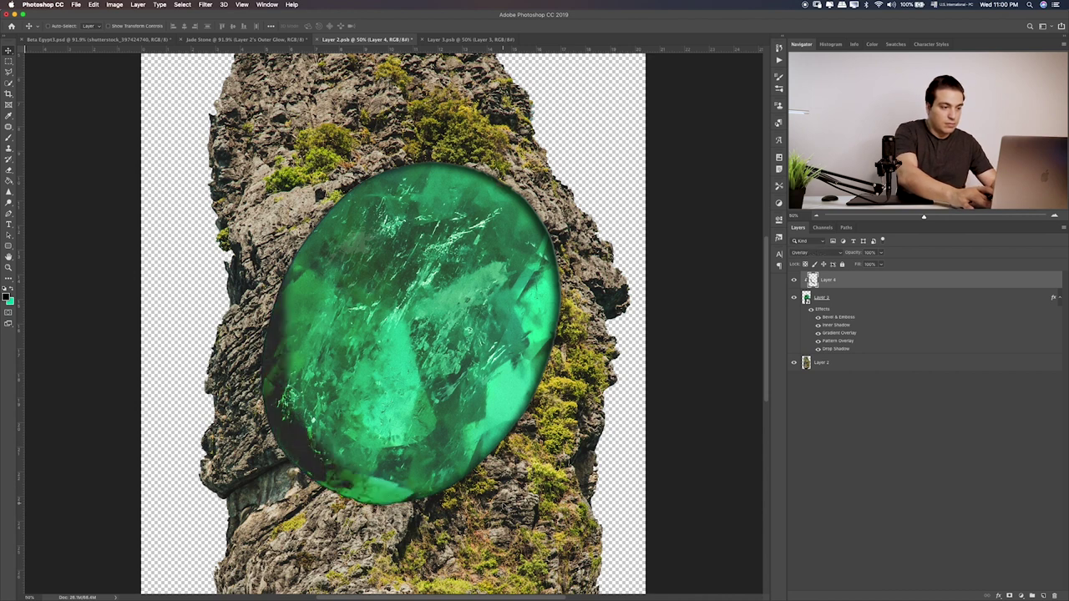
key(shift+minus)
key(shift+minus)
key(shift+plus)
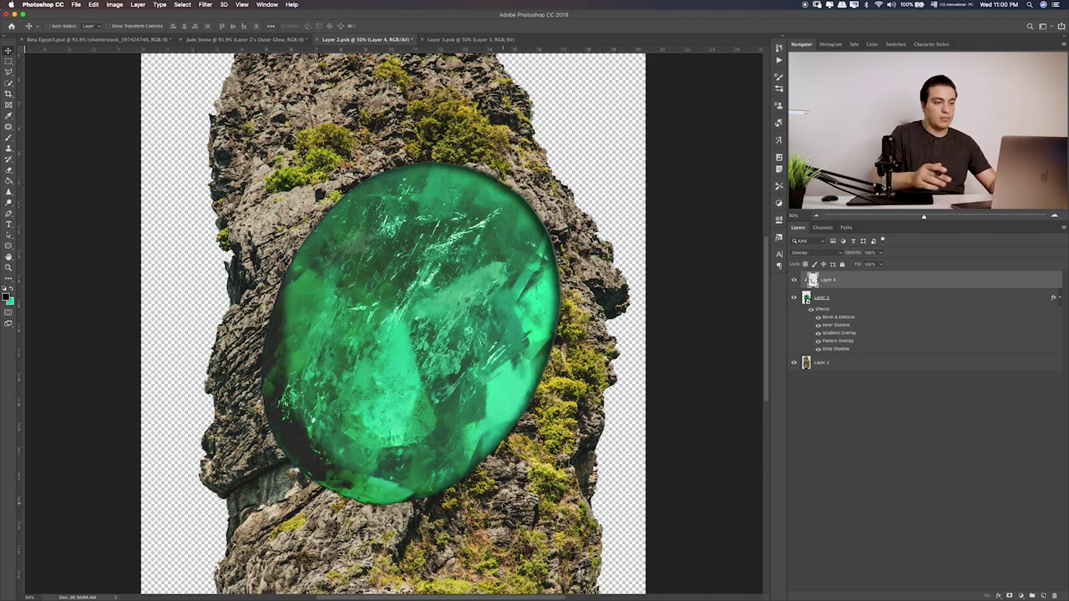
key(e)
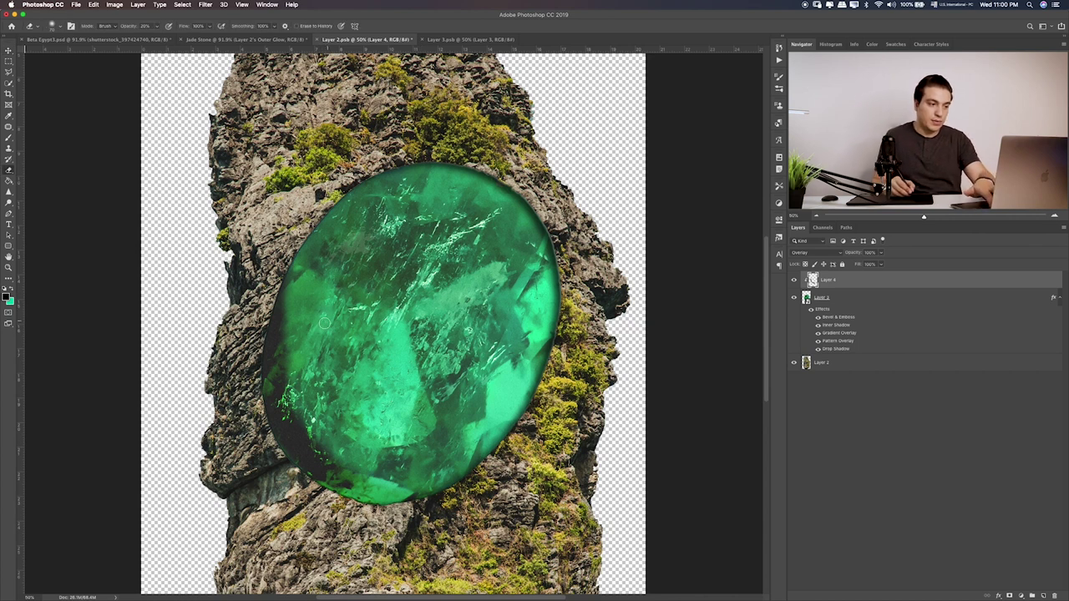
key(bracketright)
key(bracketright)
key(bracketright)
key(bracketright)
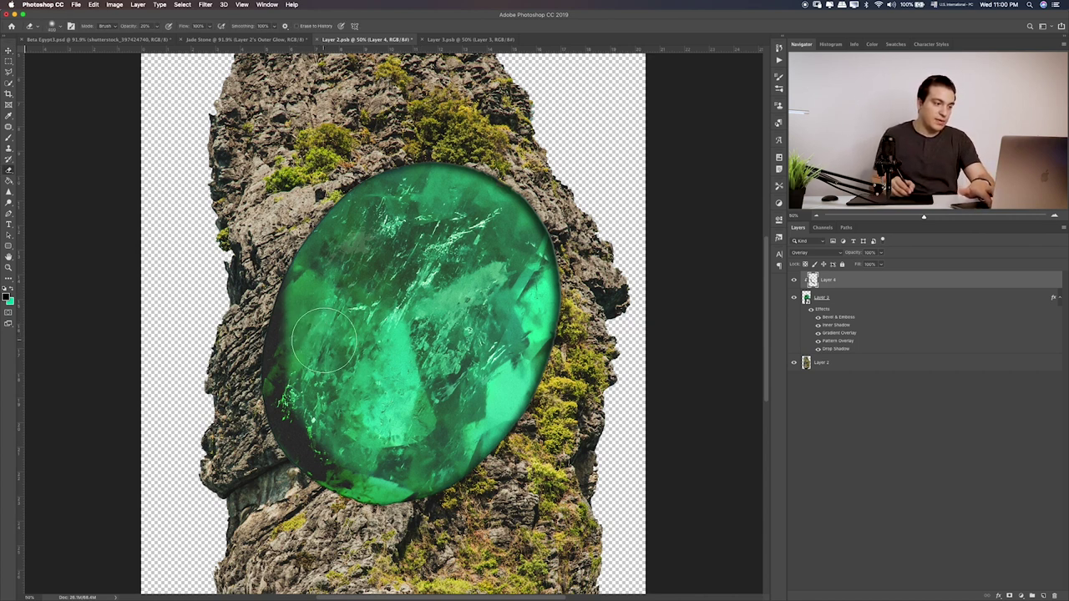
key(bracketright)
key(bracketright)
key(bracketright)
key(bracketright)
key(bracketright)
key(bracketright)
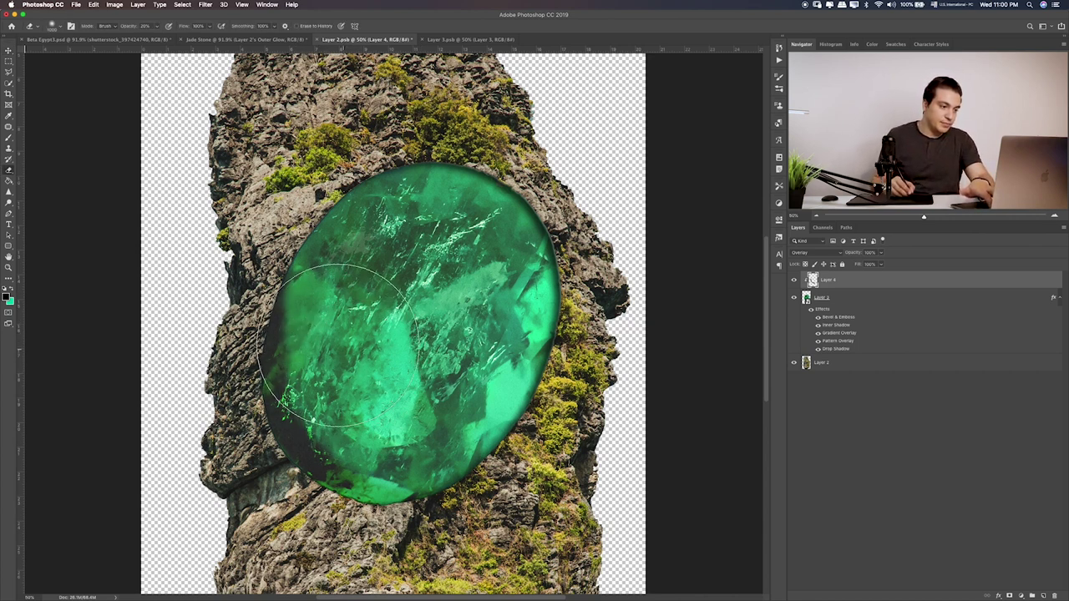
drag(358, 388, 293, 326)
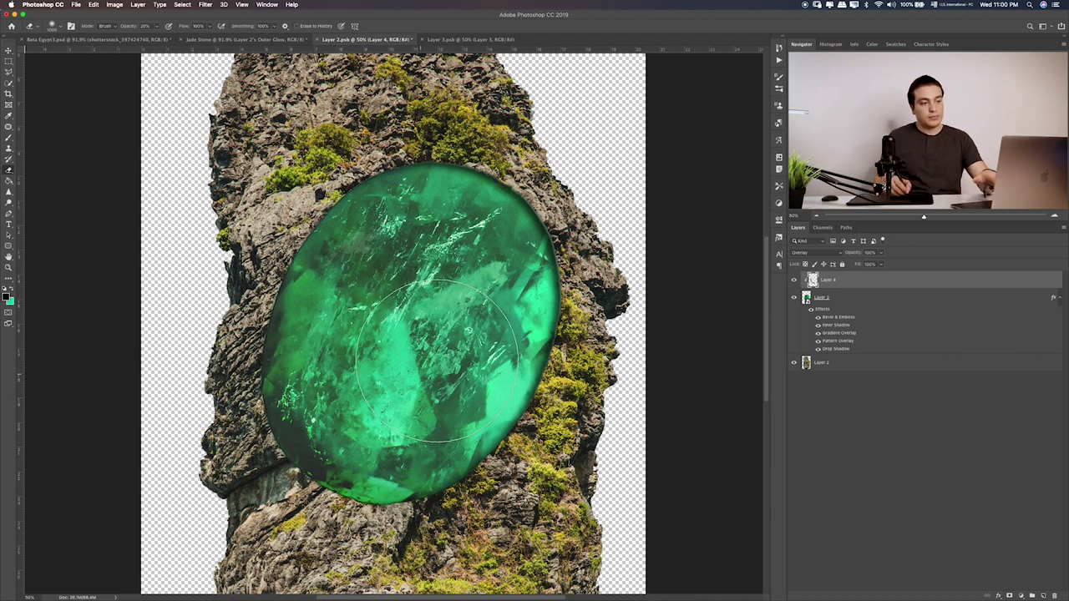
click(9, 61)
With the rock's Layer 2 selected, add an empty Layer 5 above it
click(856, 366)
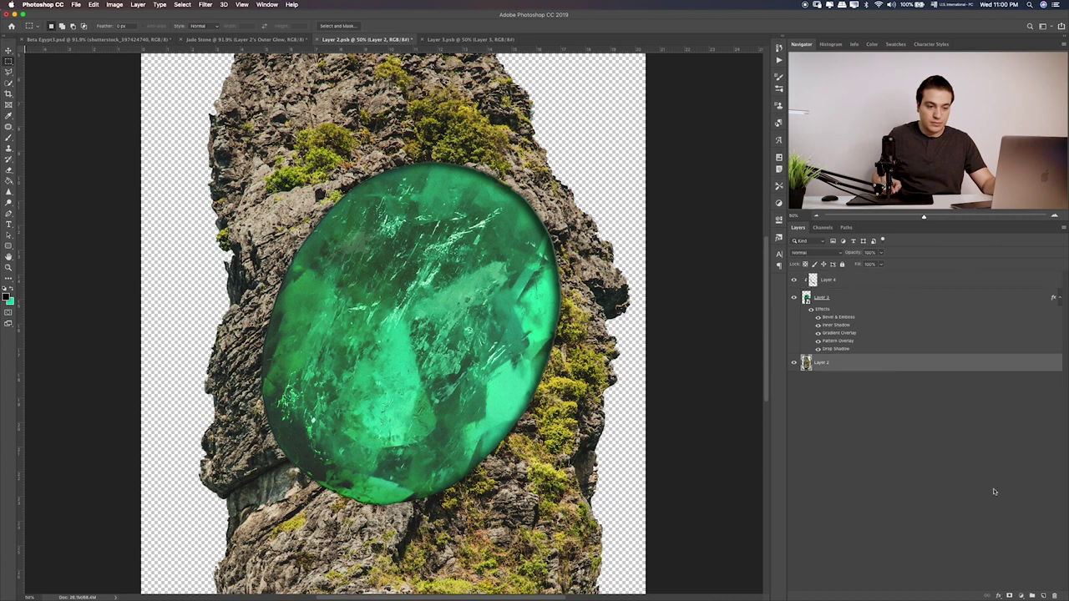
click(1044, 596)
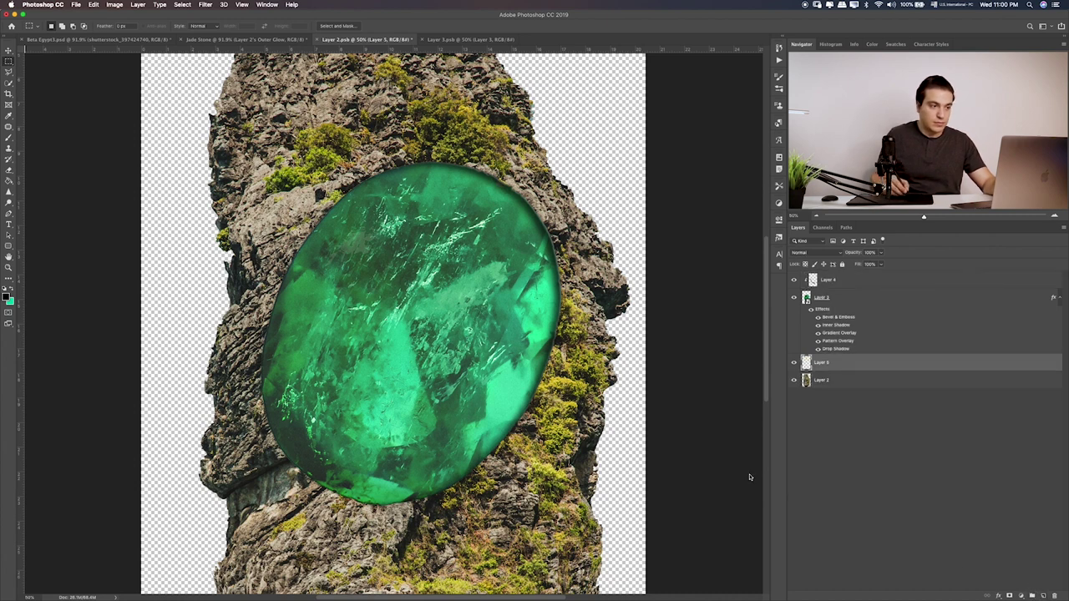
key(b)
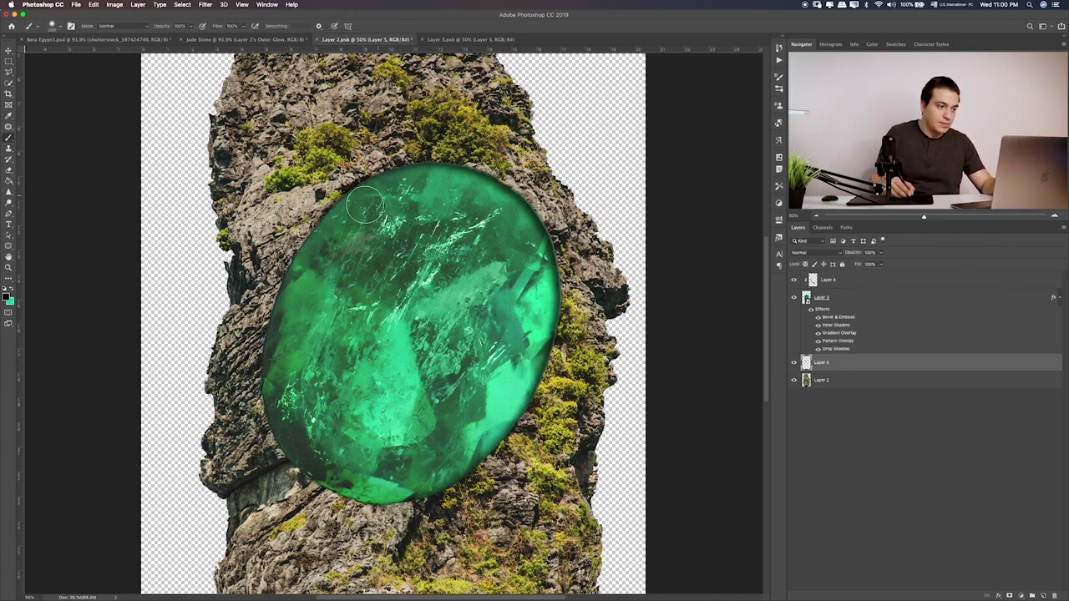
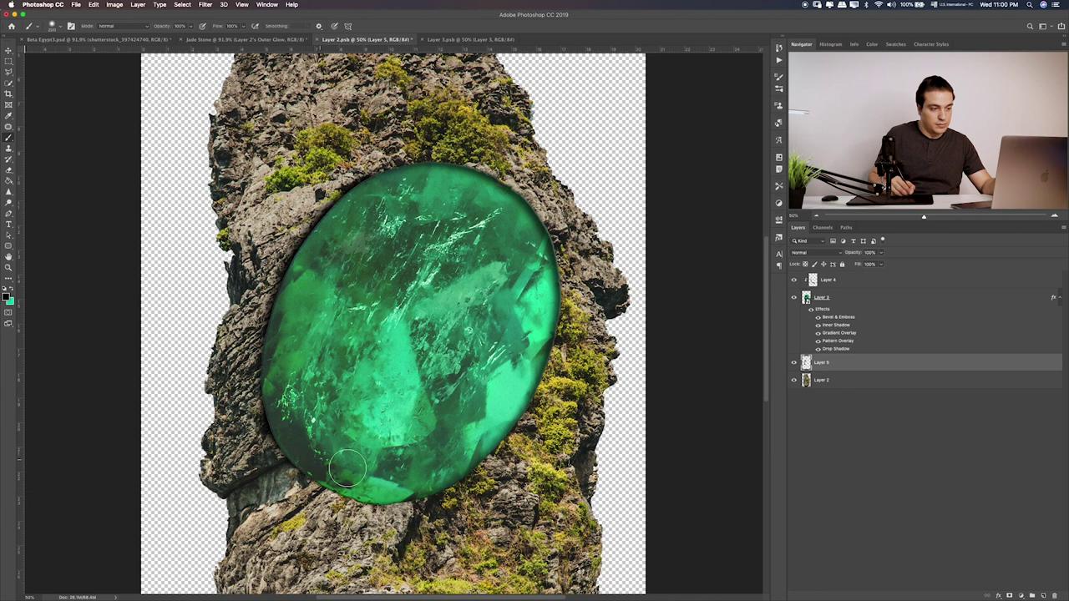
Paint dark brush strokes along the emerald's bottom edge and top rim on Layer 5
drag(317, 460, 417, 480)
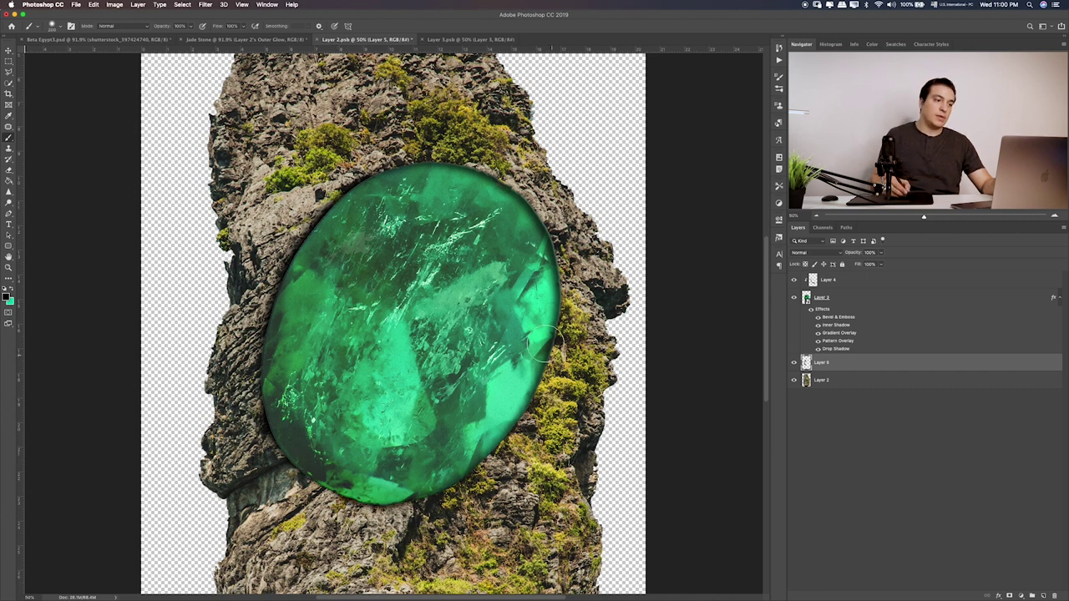
drag(389, 185, 463, 181)
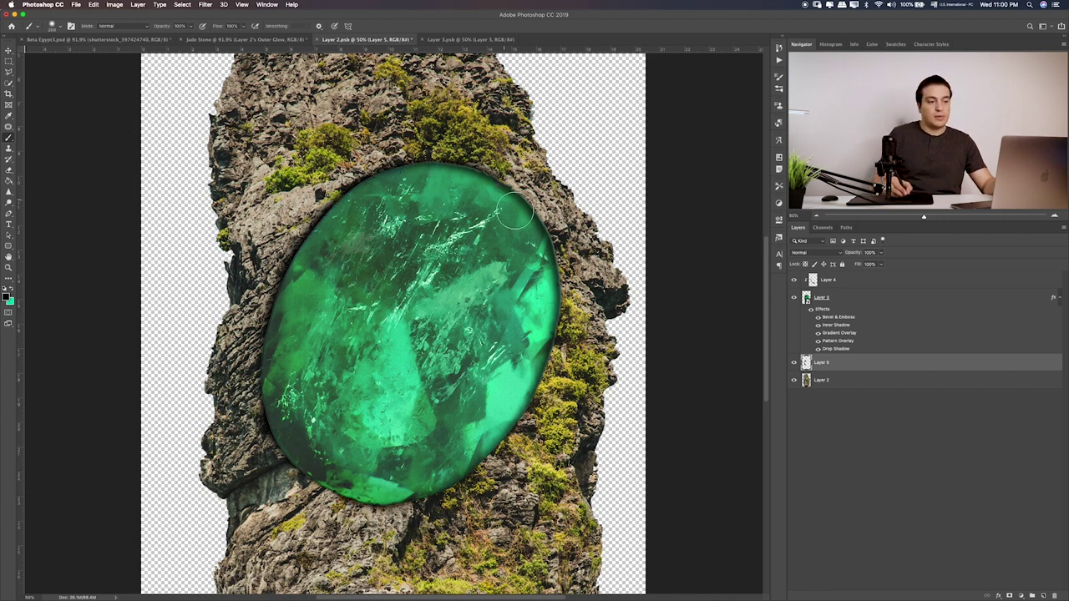
scroll(482, 247, left, 3)
scroll(482, 247, down, 2)
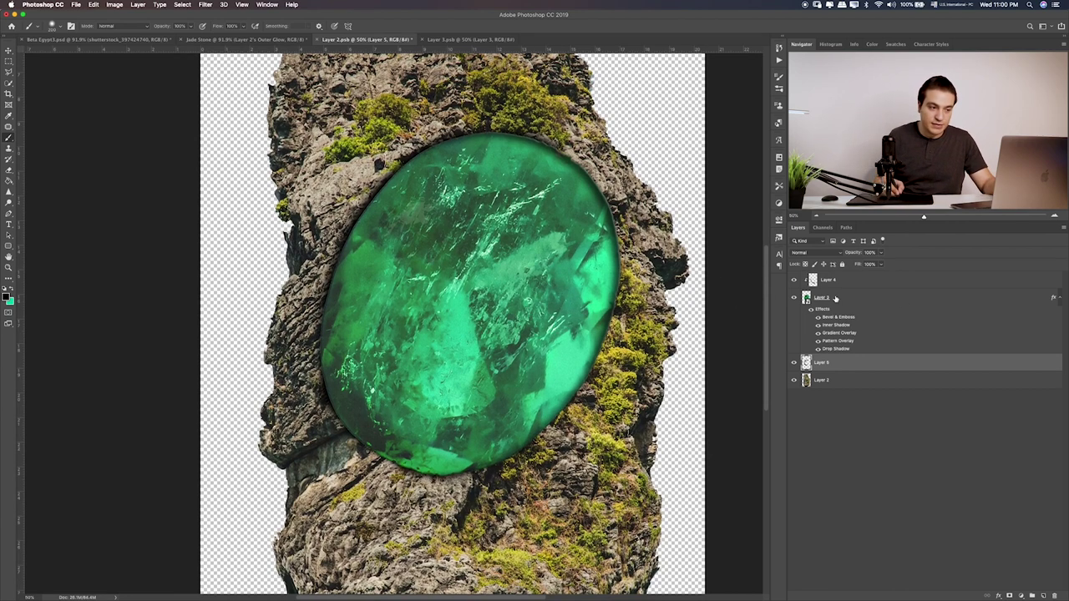
Convert the rock Layer 2 to a smart object and apply Hue/Saturation: Hue +38, Saturation +35, Lightness +8
click(826, 382)
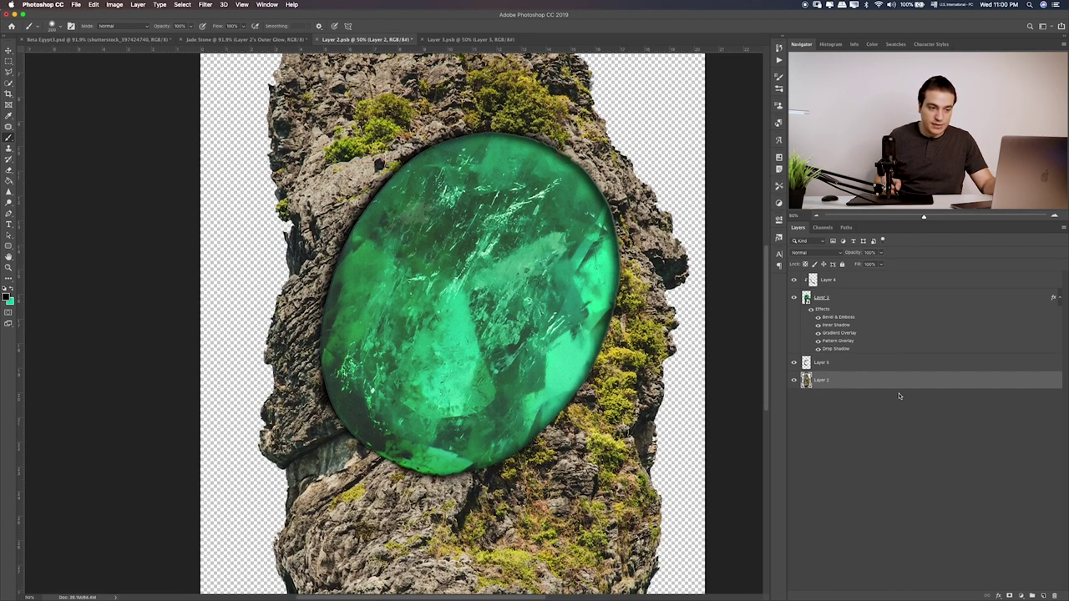
right_click(928, 384)
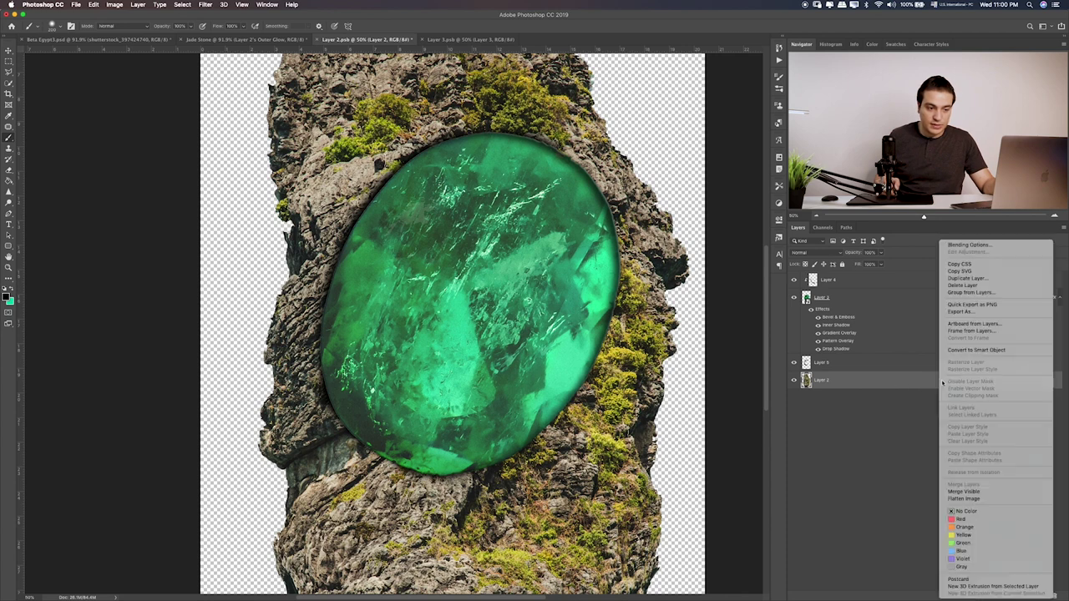
click(997, 354)
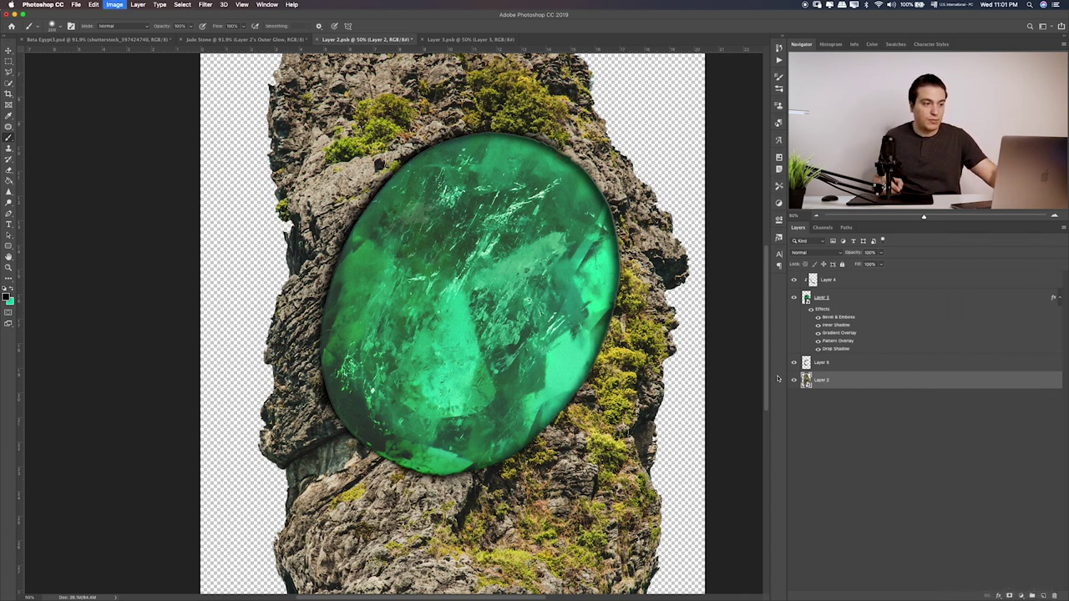
key(ctrl+u)
mouse_move(514, 212)
mouse_down()
mouse_move(502, 214)
mouse_move(528, 217)
mouse_up()
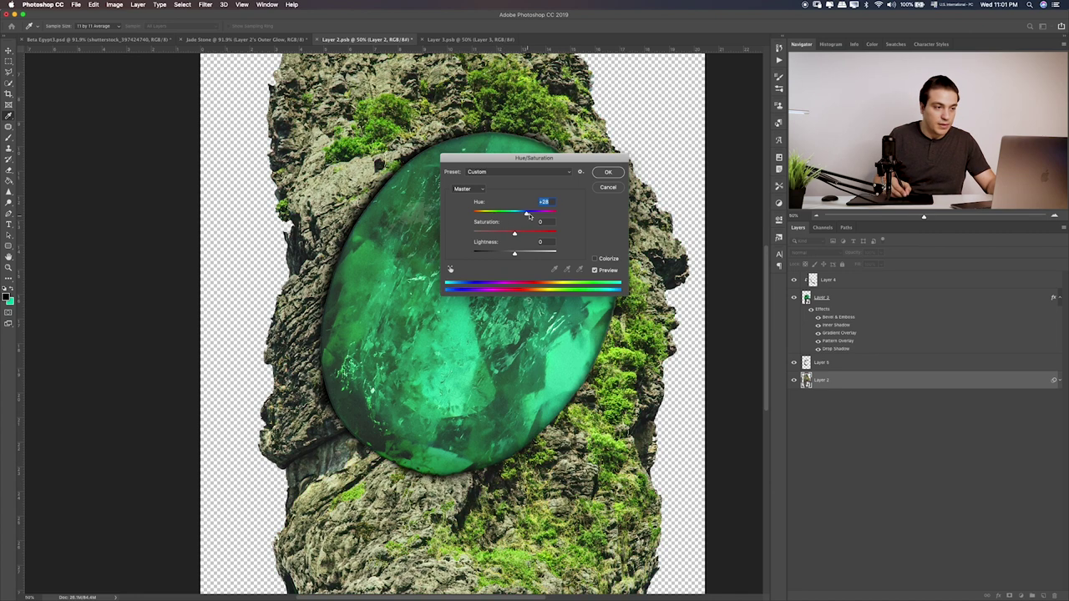
mouse_move(516, 234)
mouse_down()
mouse_move(529, 234)
mouse_move(501, 238)
mouse_move(527, 215)
mouse_up()
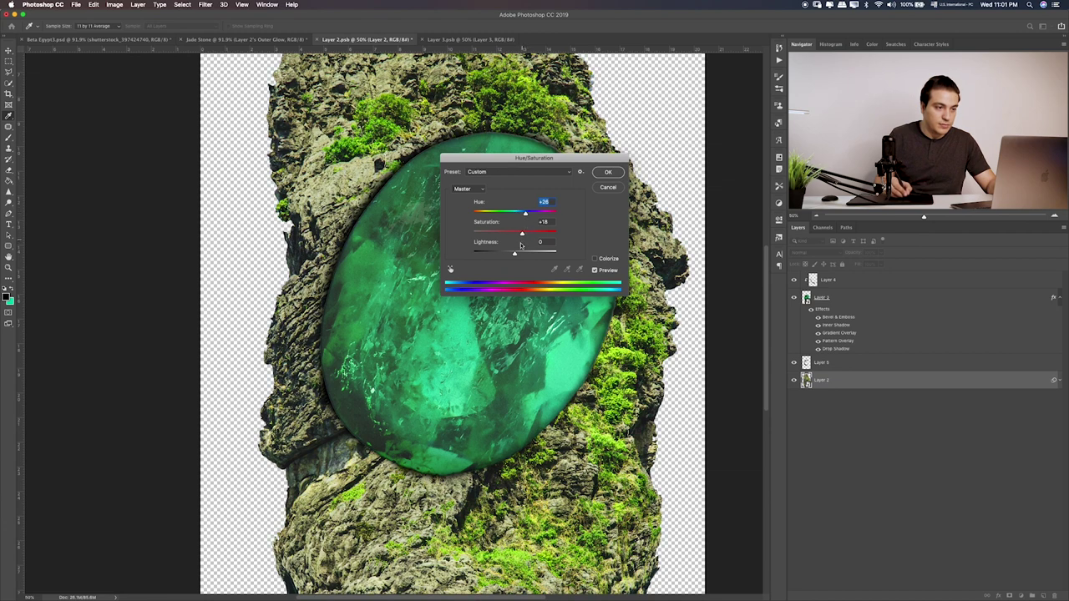
drag(513, 254, 517, 255)
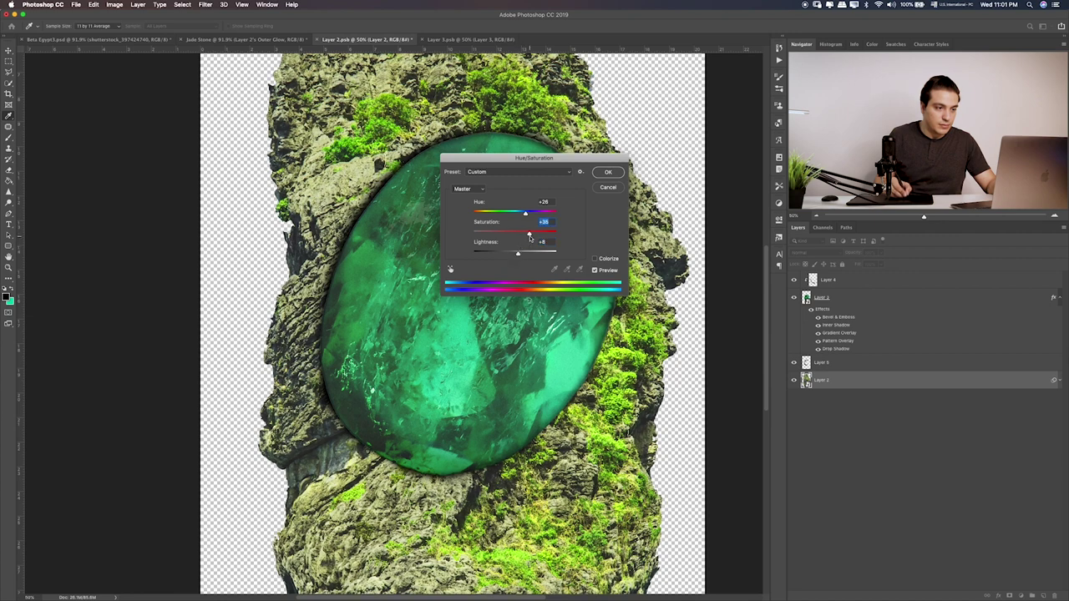
drag(524, 215, 530, 213)
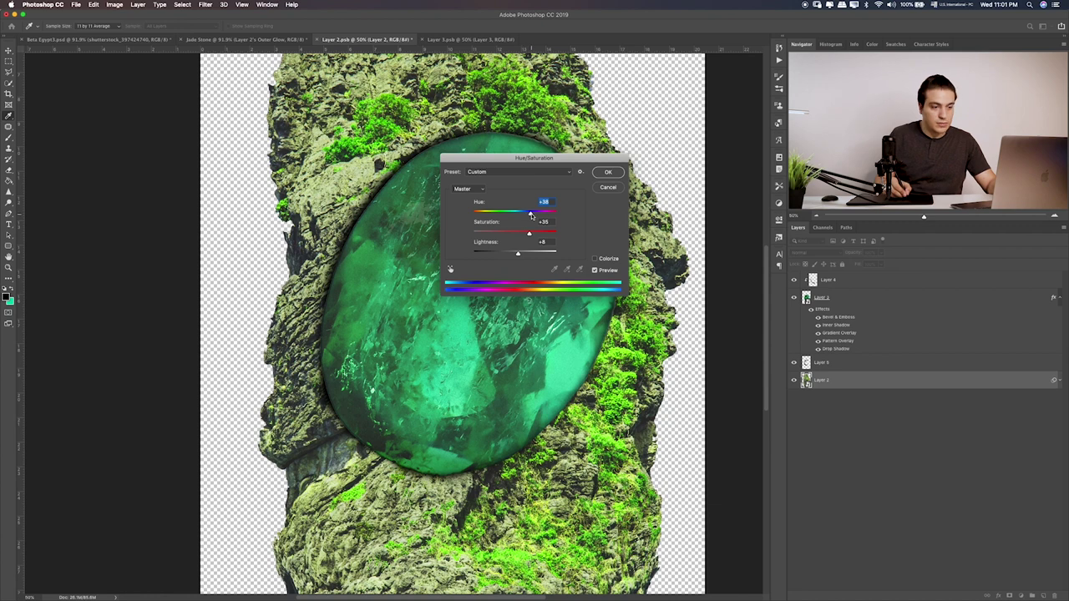
click(609, 172)
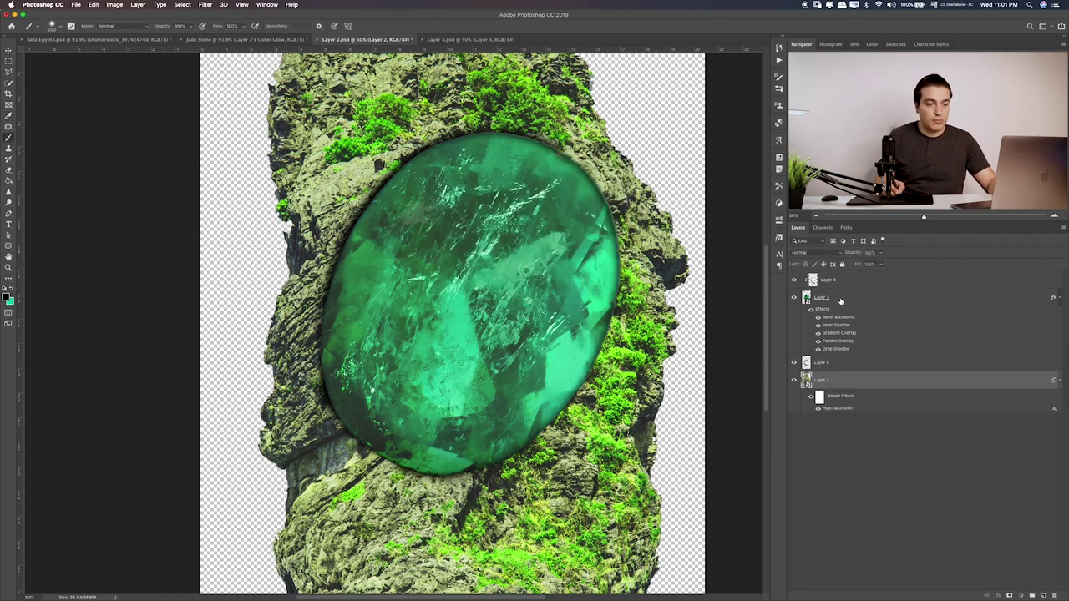
Apply Hue/Saturation with Saturation -22 to the emerald on Layer 3
click(808, 299)
key(ctrl+u)
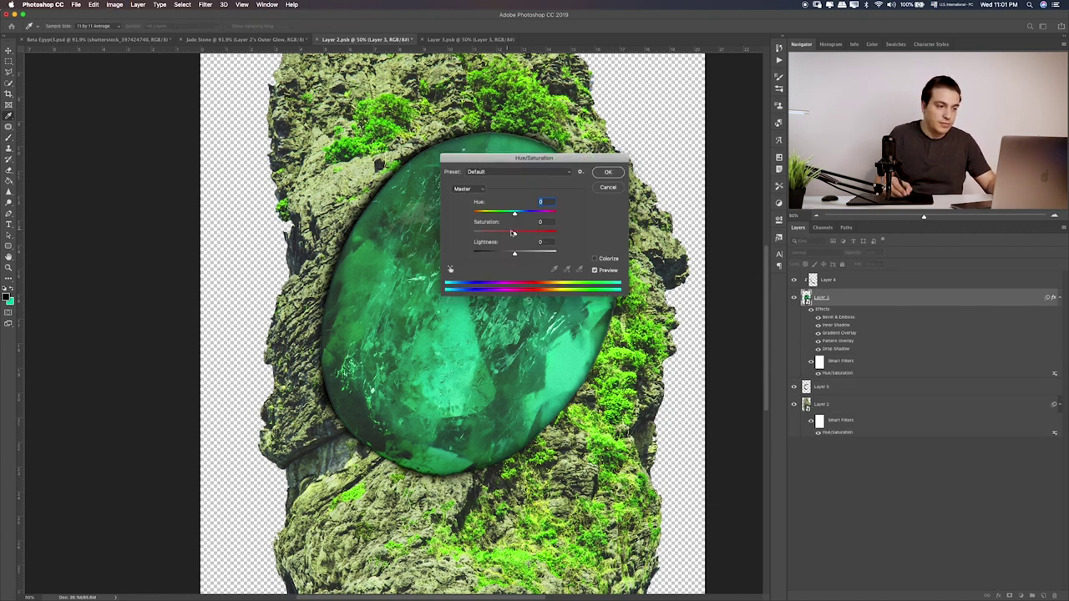
drag(517, 233, 513, 214)
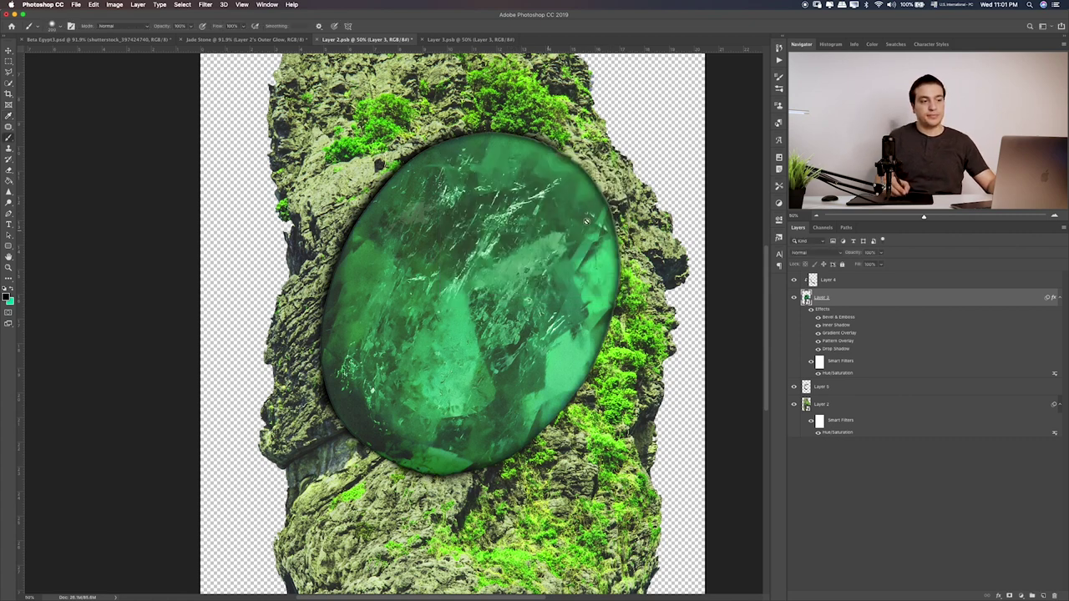
key(Return)
scroll(551, 282, down, 2)
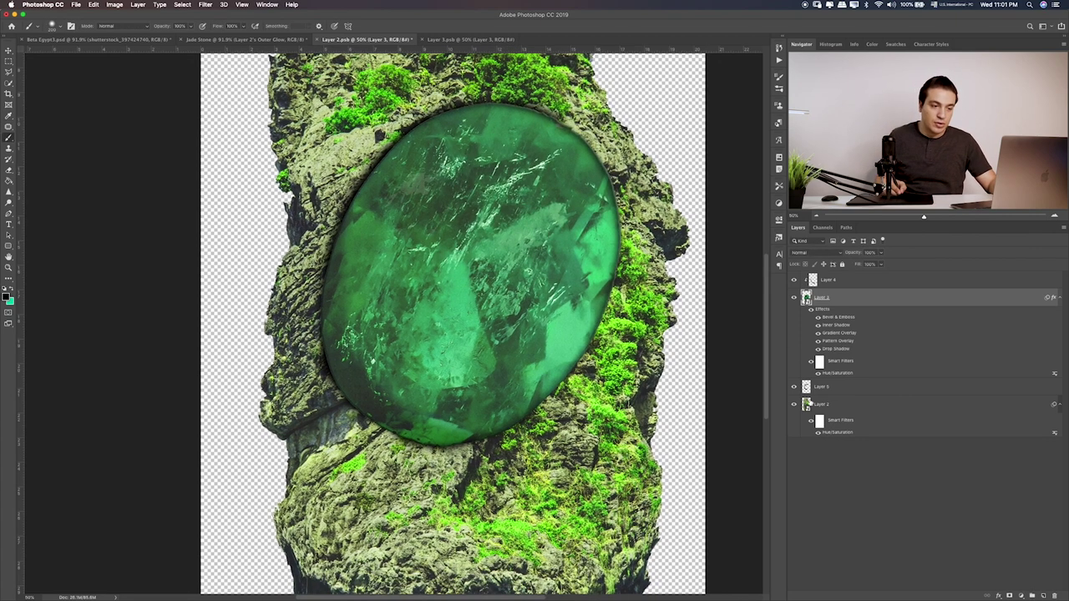
Add a layer mask to the emerald, lower its opacity, and hide the Layer 5 shadow
click(793, 404)
click(794, 404)
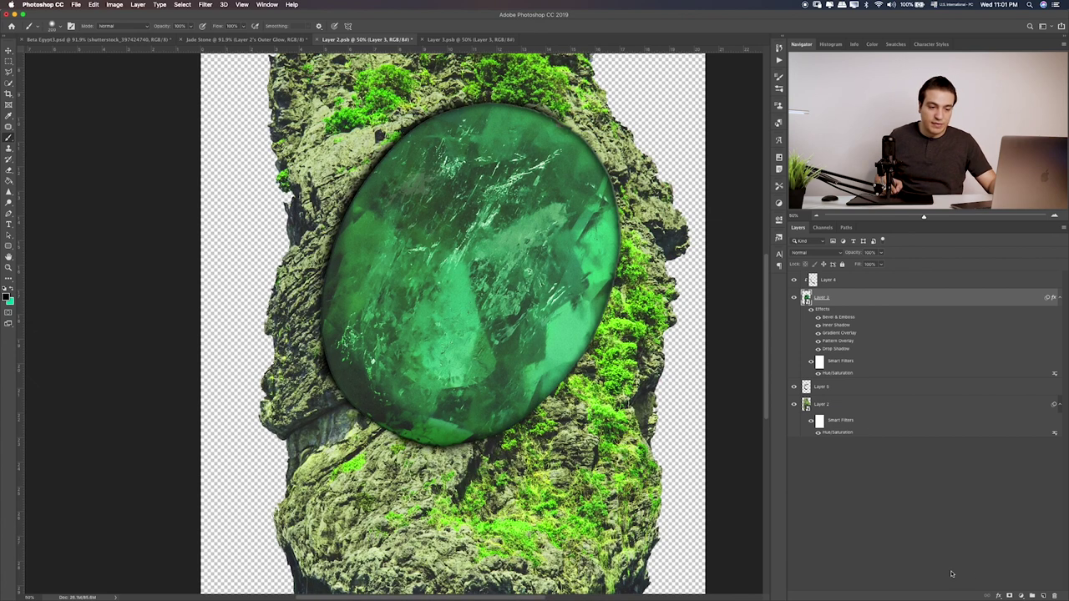
click(1008, 596)
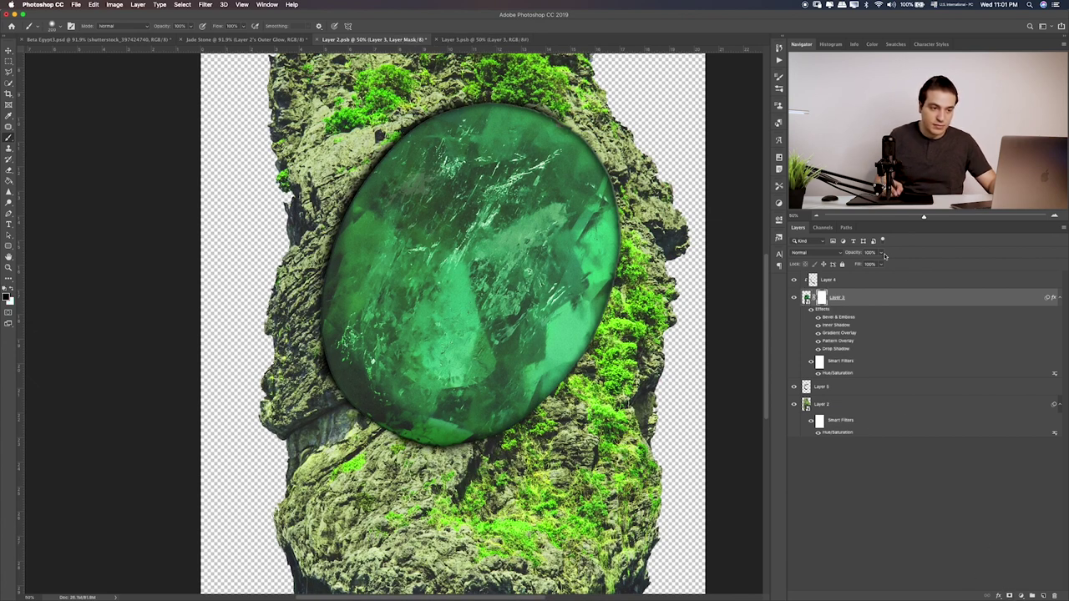
drag(885, 256, 861, 264)
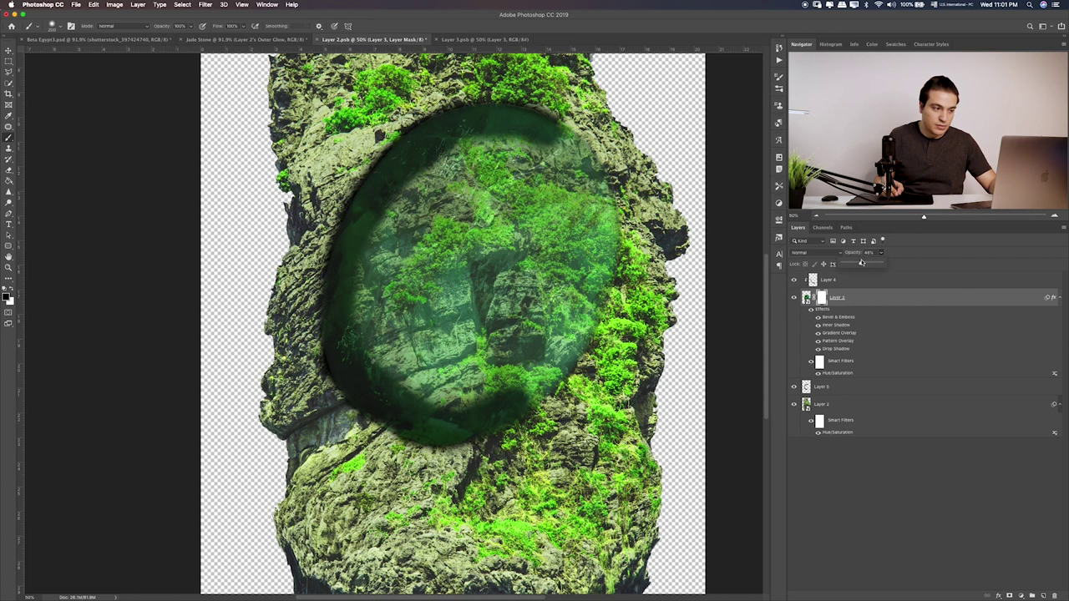
click(794, 387)
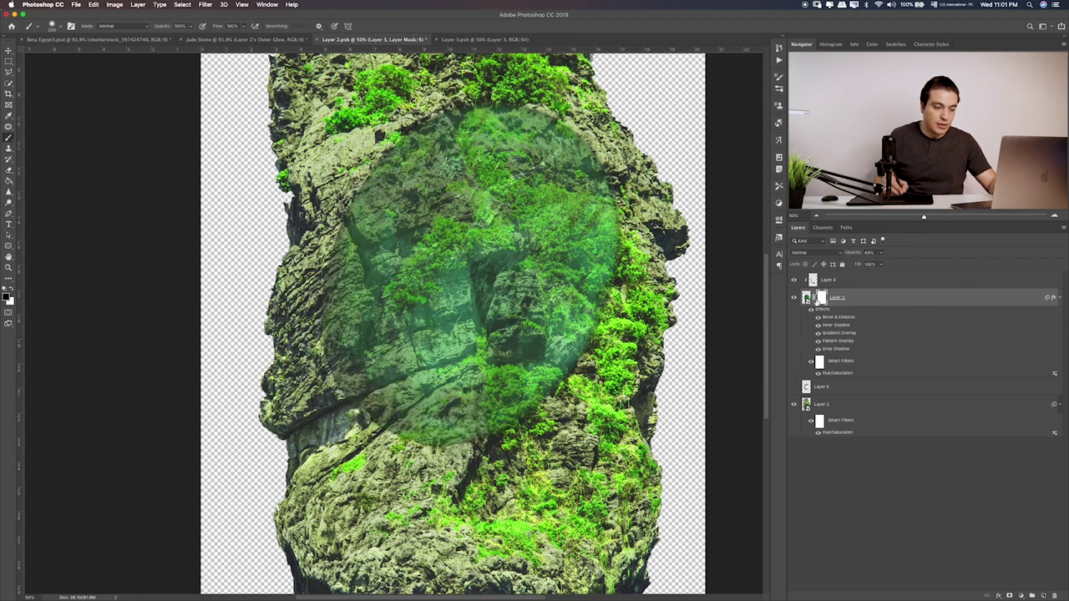
Zoom to 66.7% and lasso-select the rock ledge over the emerald
key(ctrl+plus)
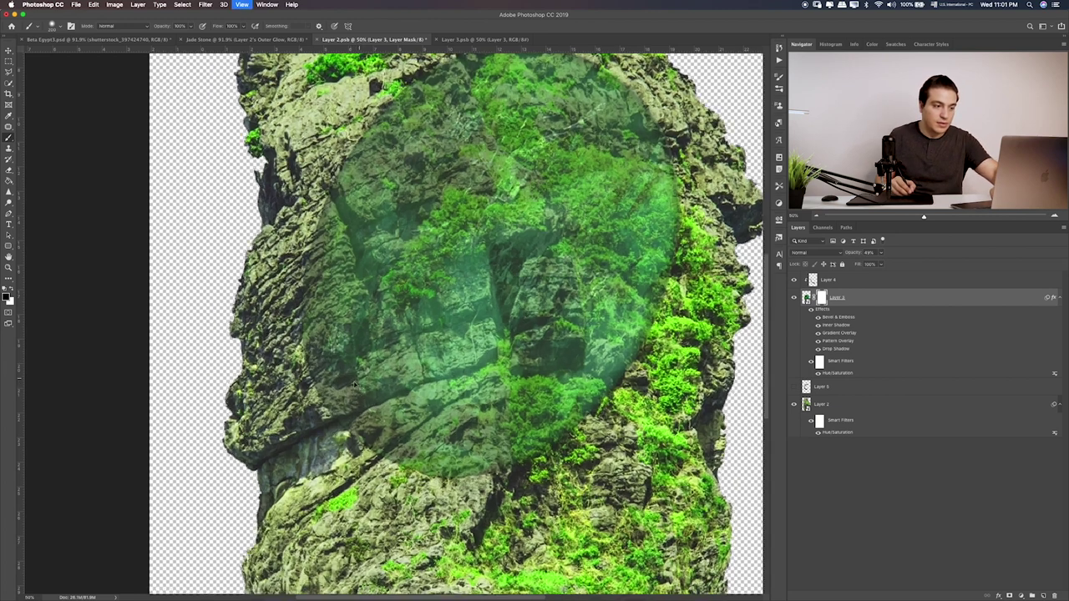
key(ctrl+plus)
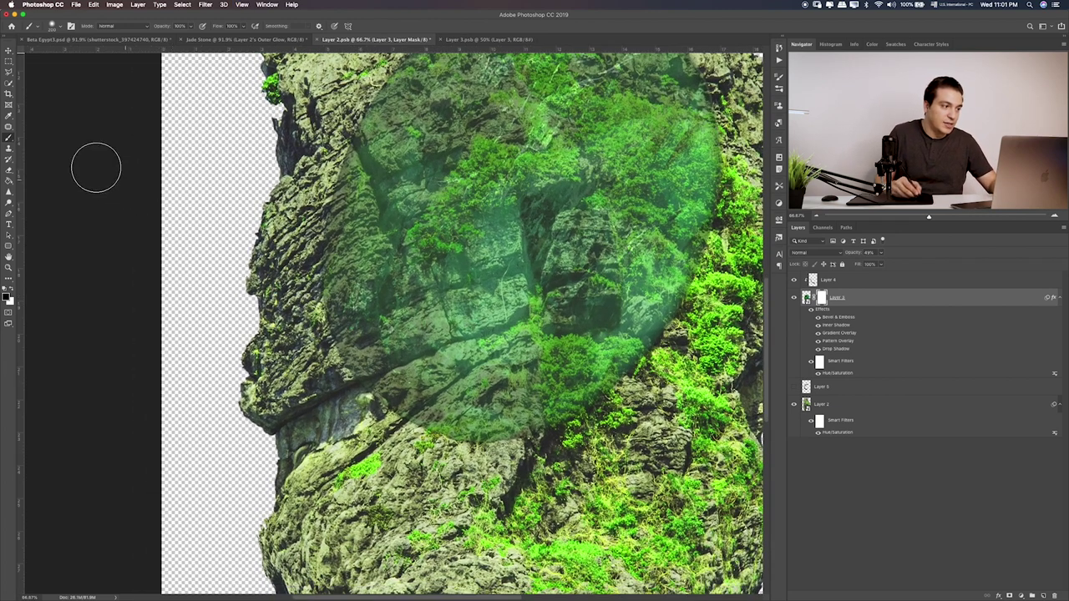
click(8, 82)
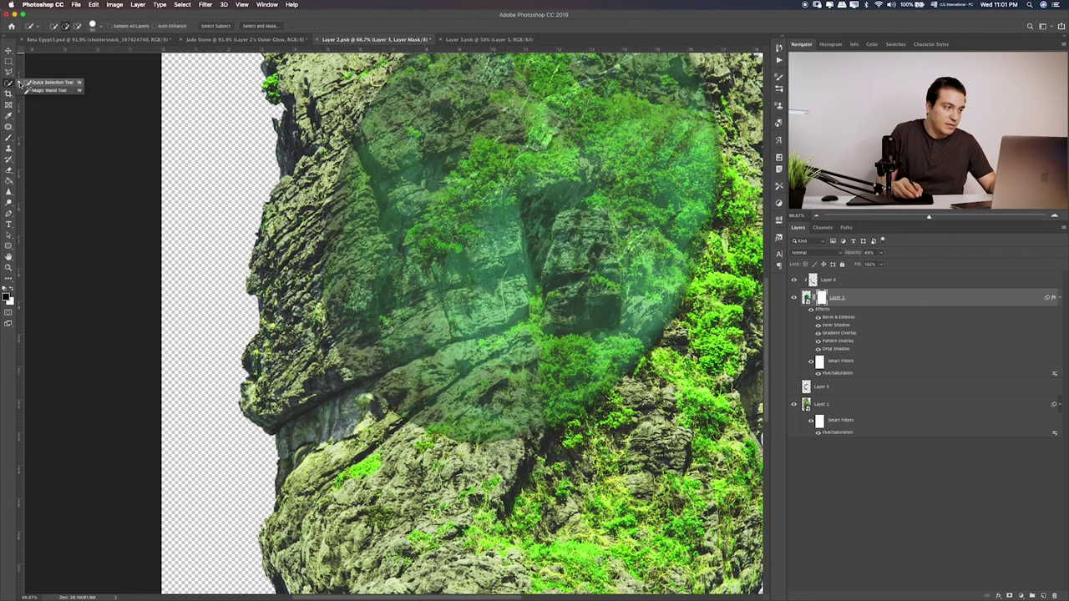
click(8, 72)
right_click(10, 73)
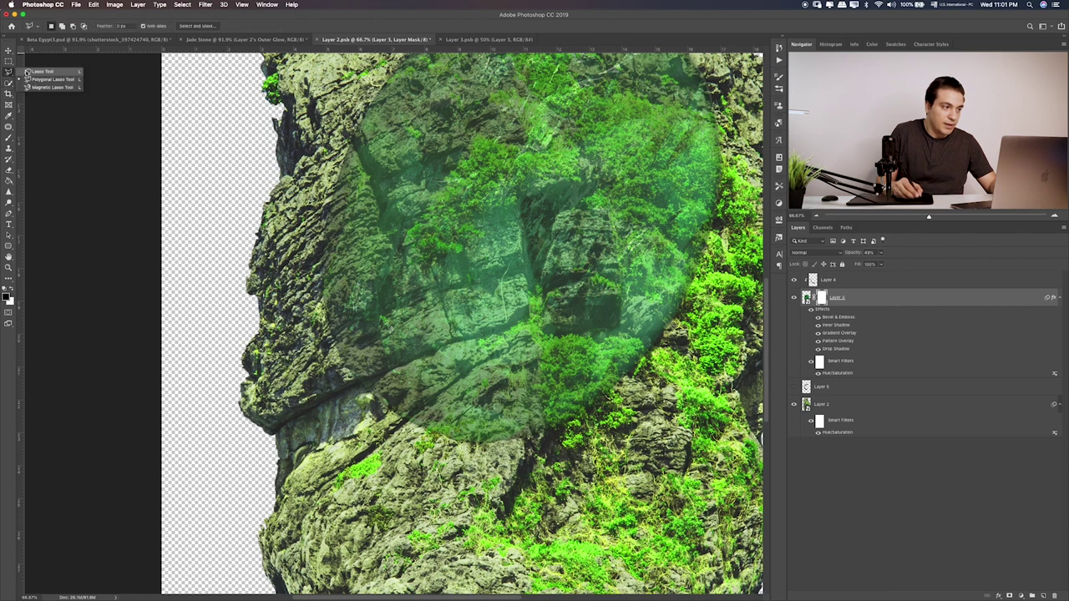
click(29, 73)
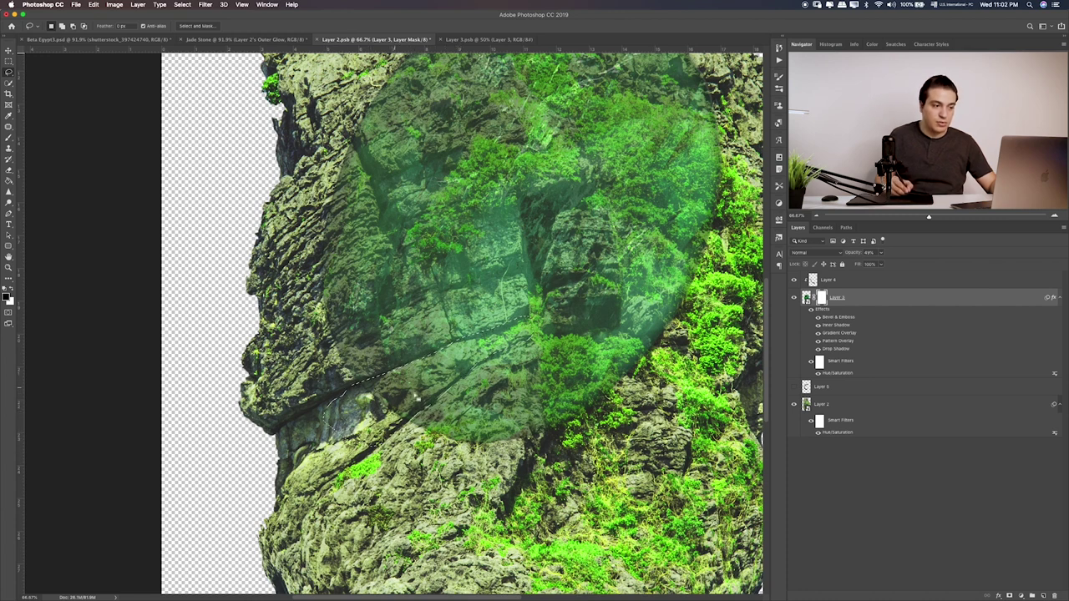
click(328, 413)
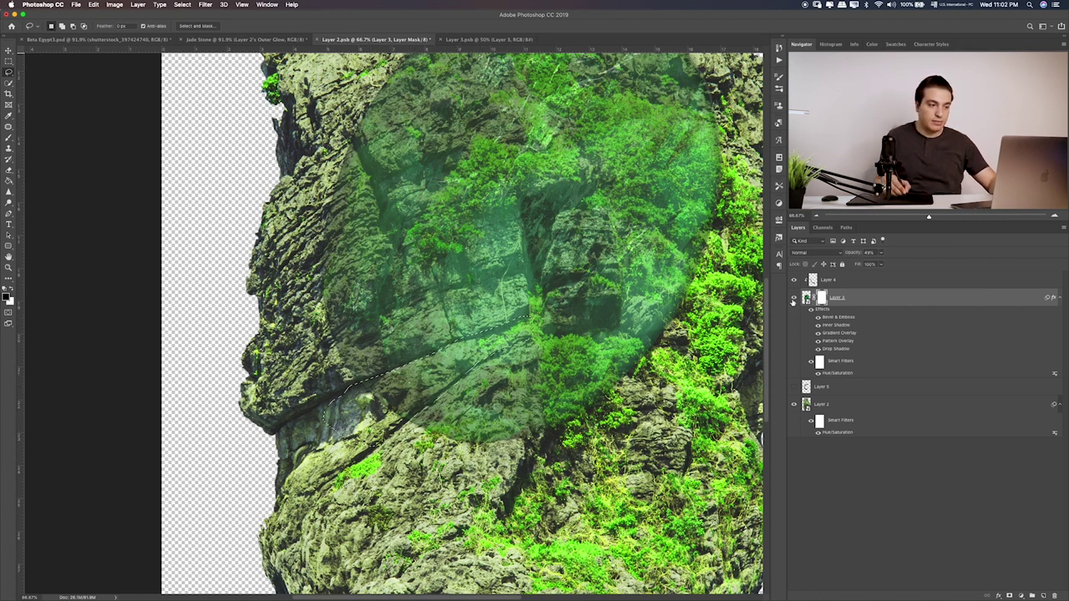
Mask the emerald out over the ledge in black, restore 100% opacity, and deselect
key(b)
drag(514, 334, 393, 397)
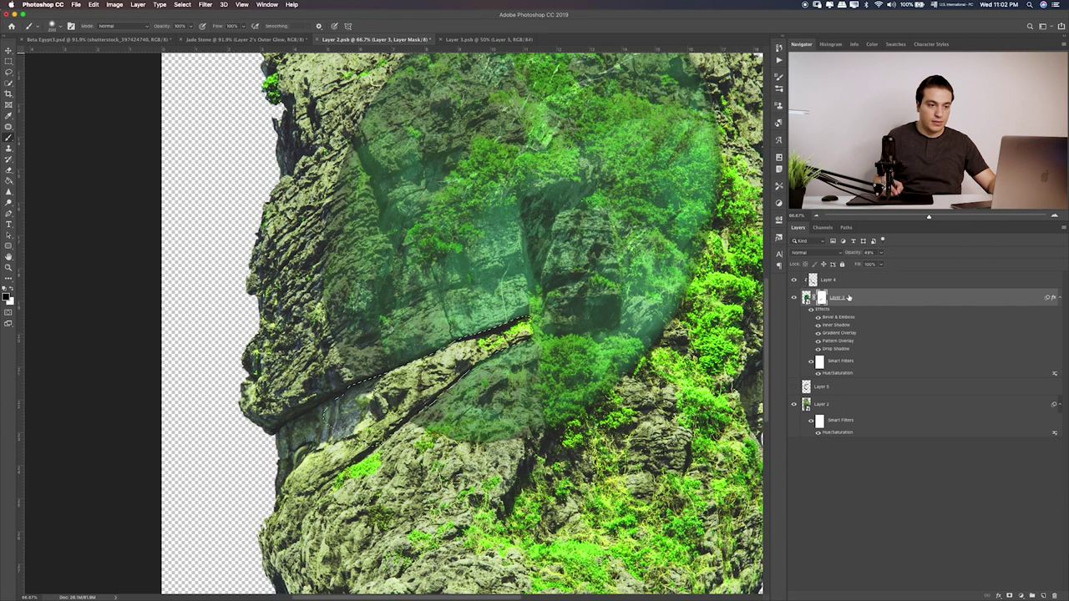
click(882, 264)
drag(892, 264, 942, 264)
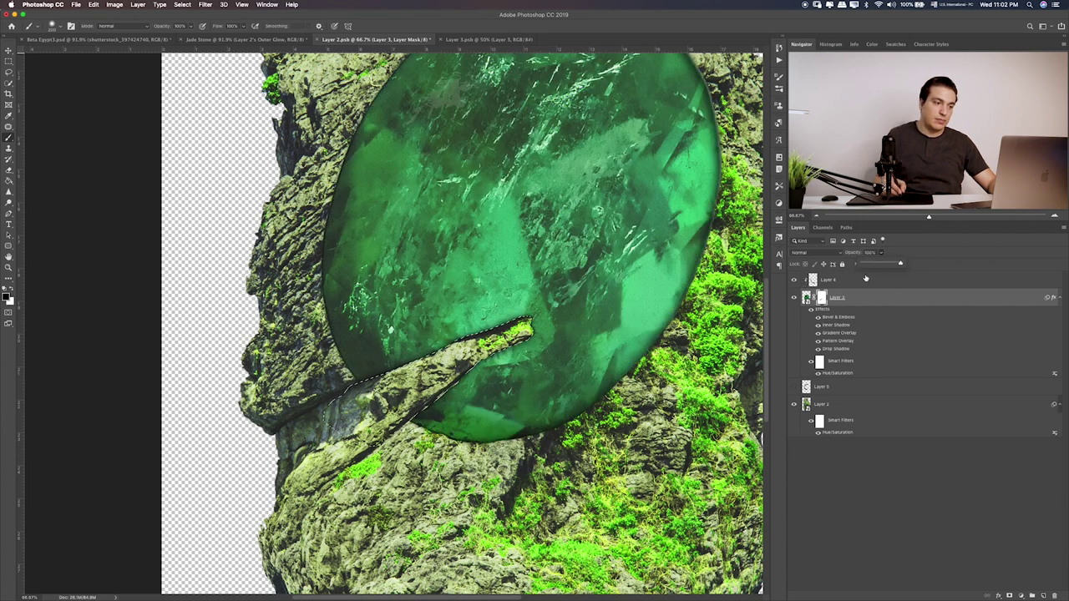
key(ctrl+d)
Compare the emerald with its Inner Shadow and Drop Shadow effects toggled, then show and select Layer 5
click(9, 61)
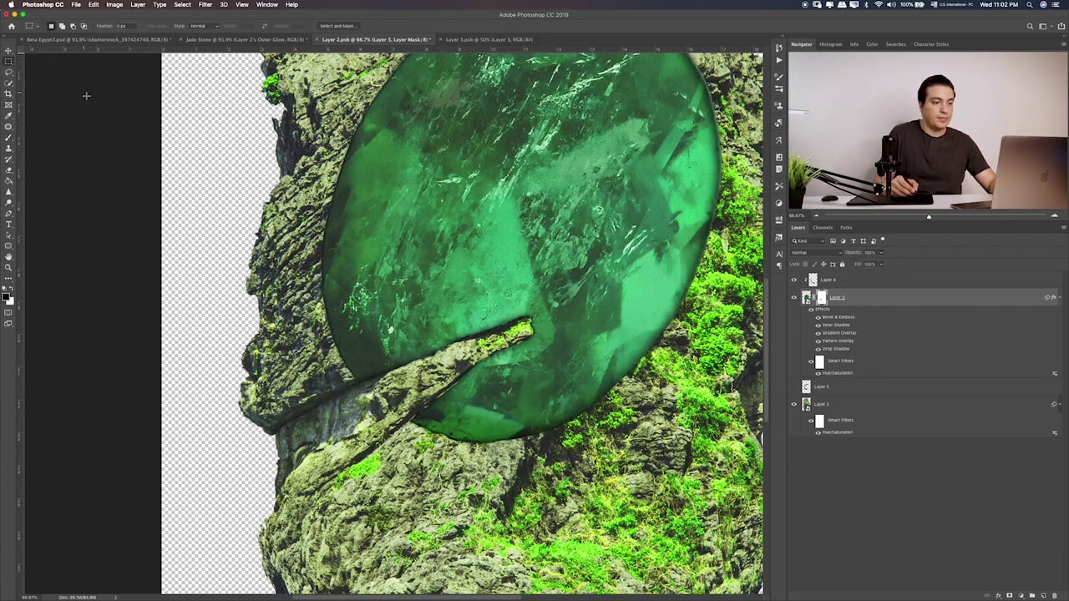
scroll(463, 326, up, 5)
scroll(464, 325, right, 5)
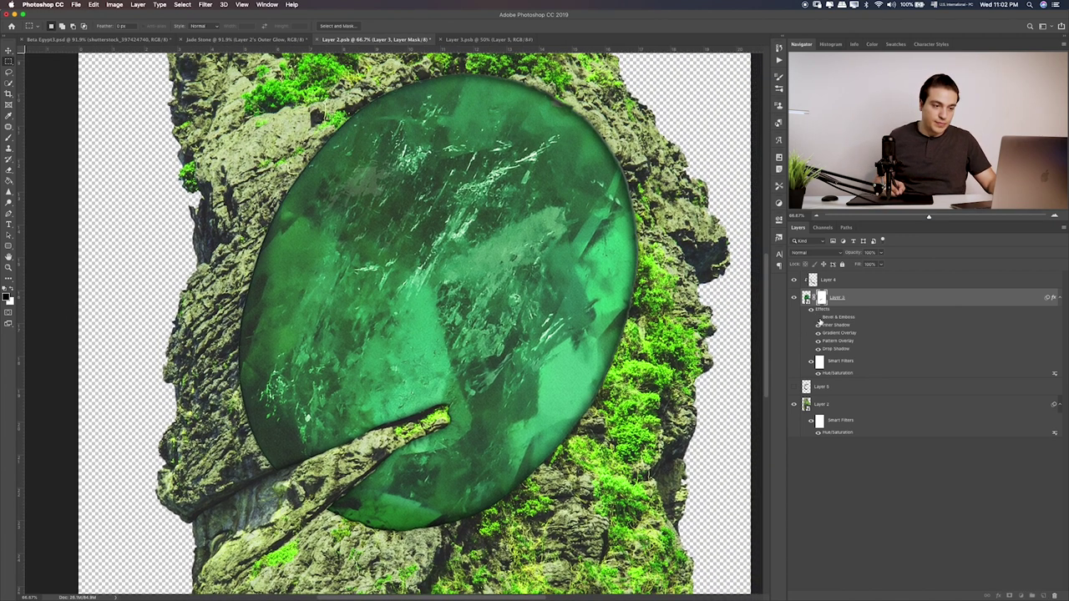
click(819, 325)
click(818, 333)
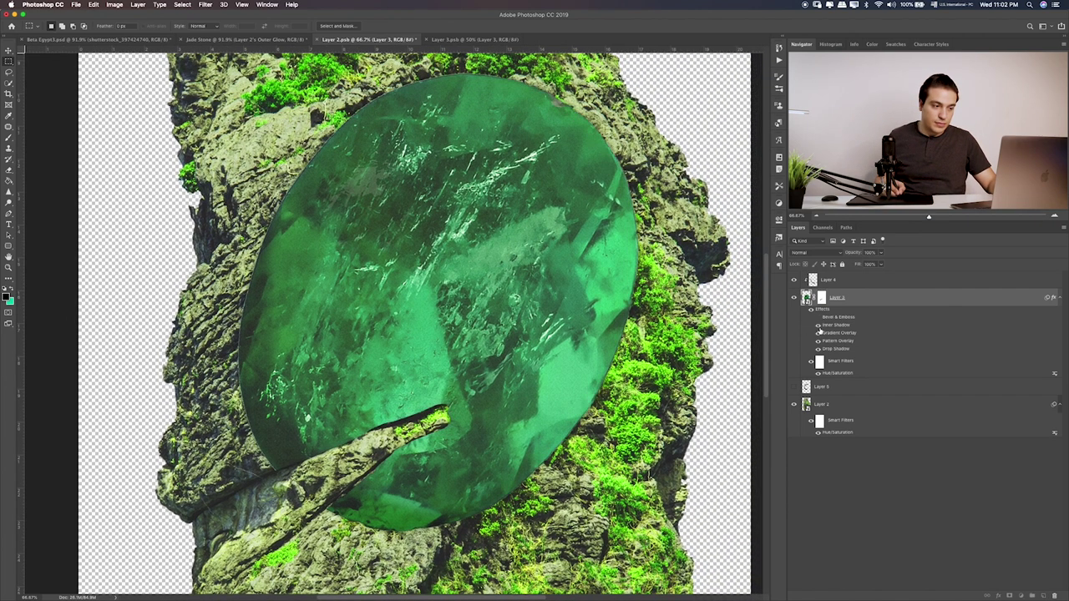
click(819, 324)
click(818, 349)
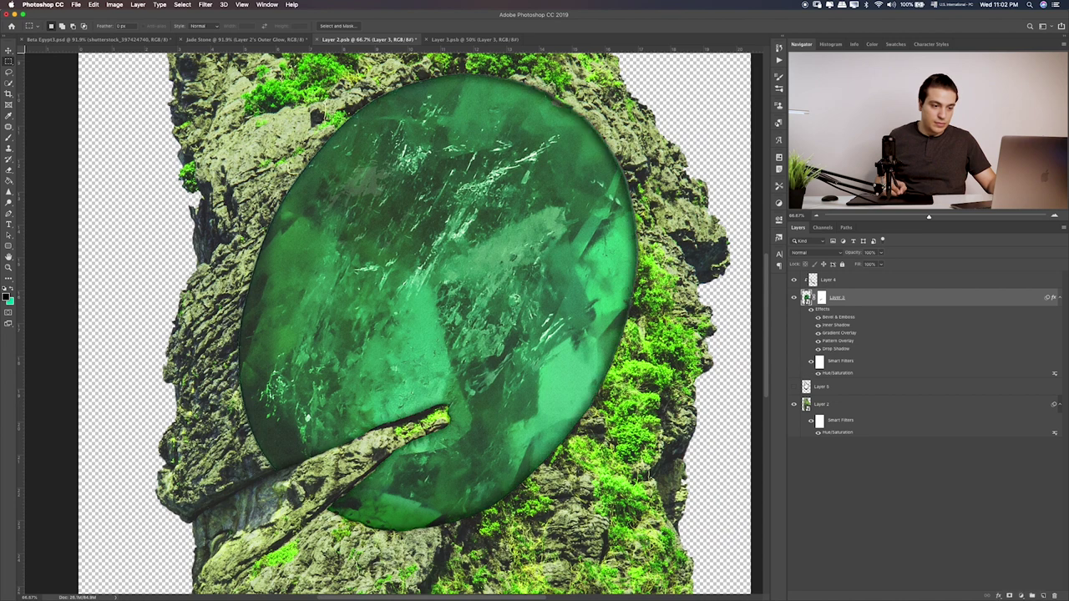
click(794, 388)
click(832, 386)
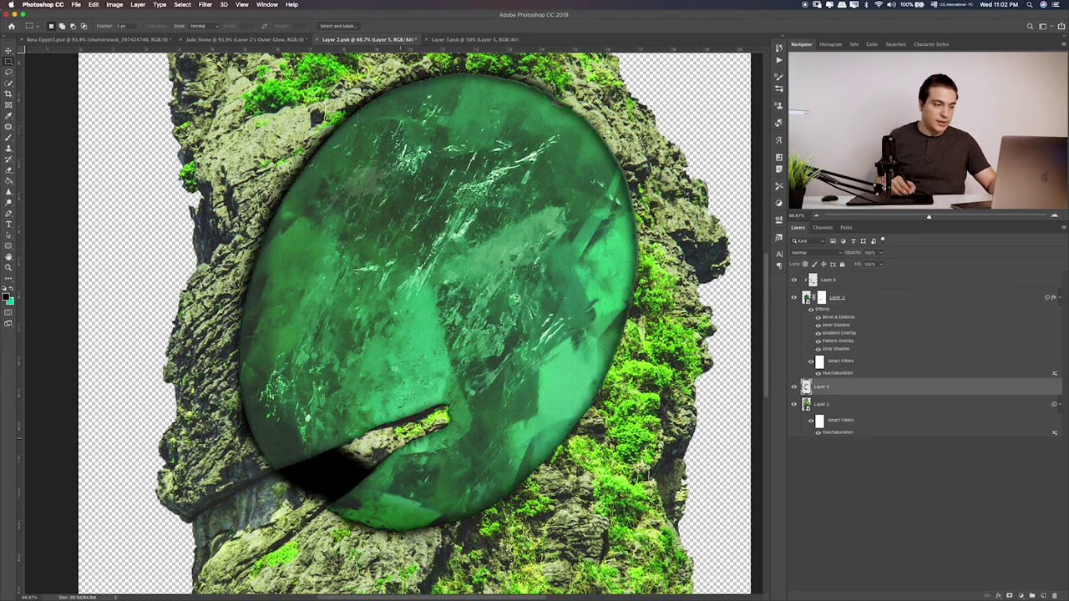
Erase the black shadow under the branch with a smaller, full-opacity eraser
key(e)
drag(335, 417, 376, 428)
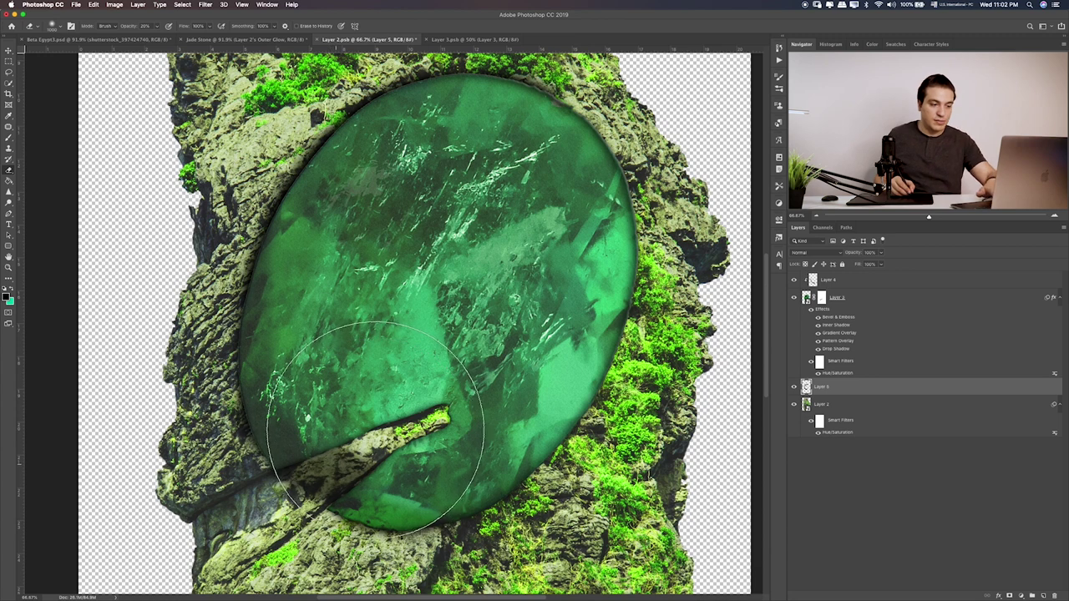
key(bracketleft)
key(bracketleft)
key(bracketleft)
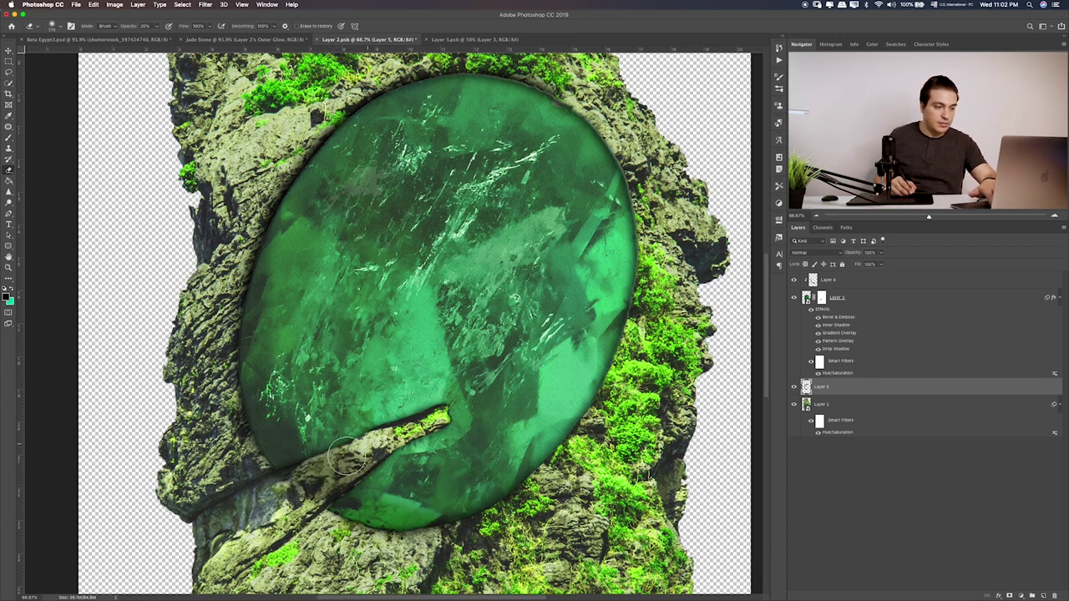
key(0)
key(bracketright)
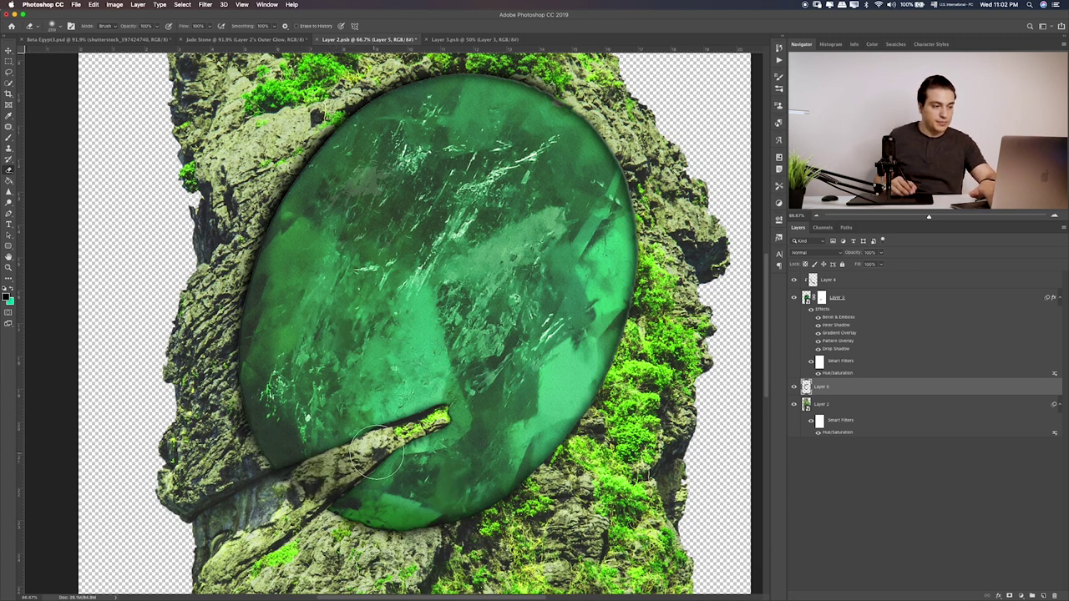
drag(378, 451, 376, 441)
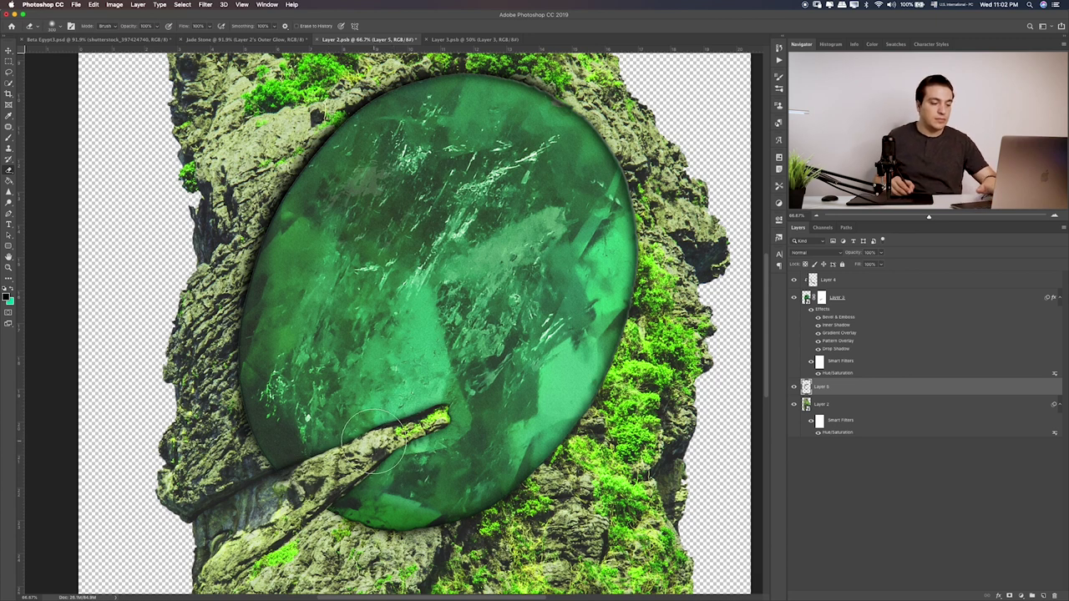
Paint a black shadow across the branch and softly erase its lower-left end
key(b)
mouse_move(444, 415)
mouse_down()
mouse_move(342, 455)
mouse_move(418, 431)
mouse_move(330, 476)
mouse_up()
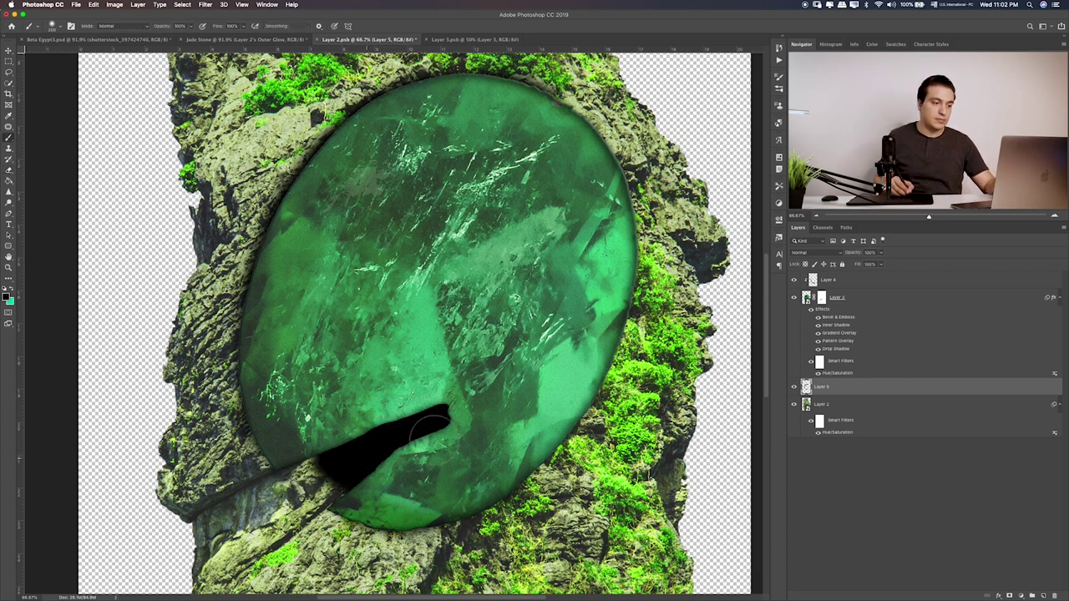
mouse_move(358, 442)
mouse_down()
mouse_move(305, 463)
mouse_move(359, 468)
mouse_up()
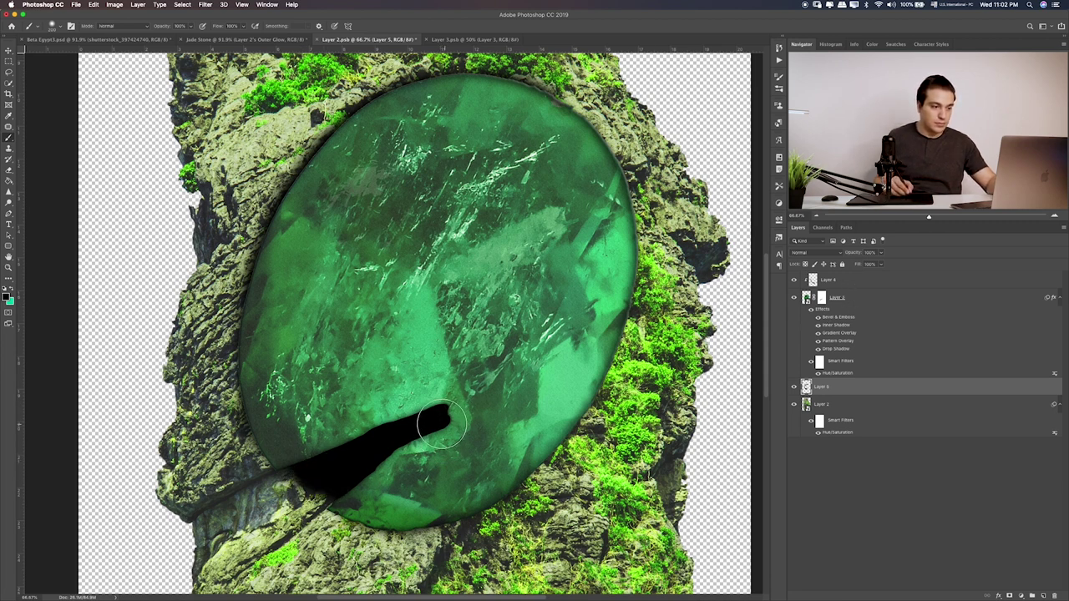
key(e)
mouse_move(445, 414)
mouse_down()
mouse_move(337, 459)
mouse_move(450, 411)
mouse_up()
key(2)
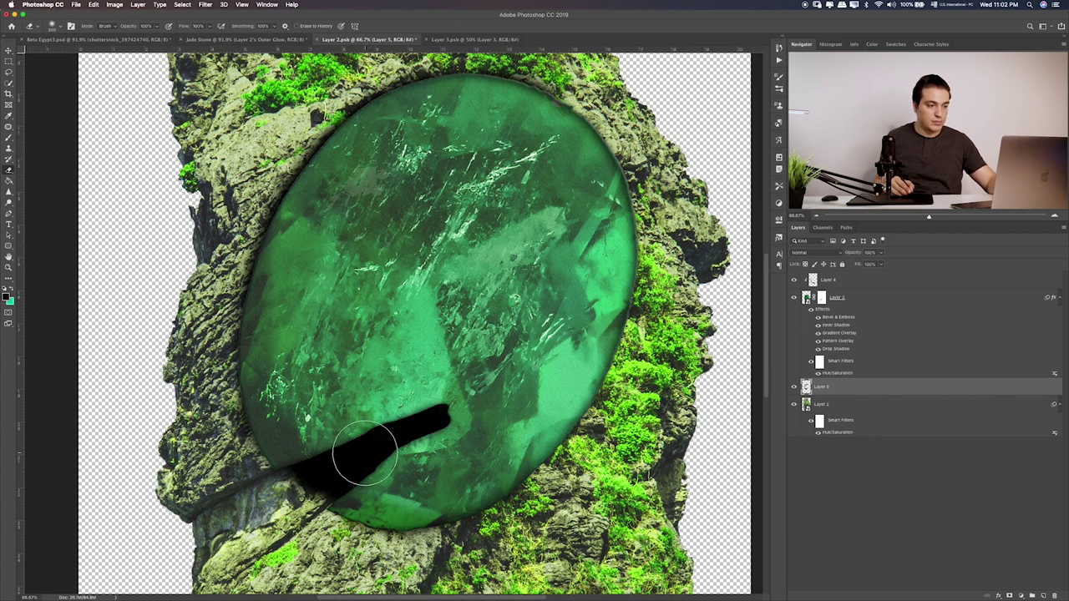
key(bracketright)
key(bracketright)
key(bracketright)
mouse_move(346, 465)
mouse_down()
mouse_move(315, 487)
mouse_move(350, 451)
mouse_up()
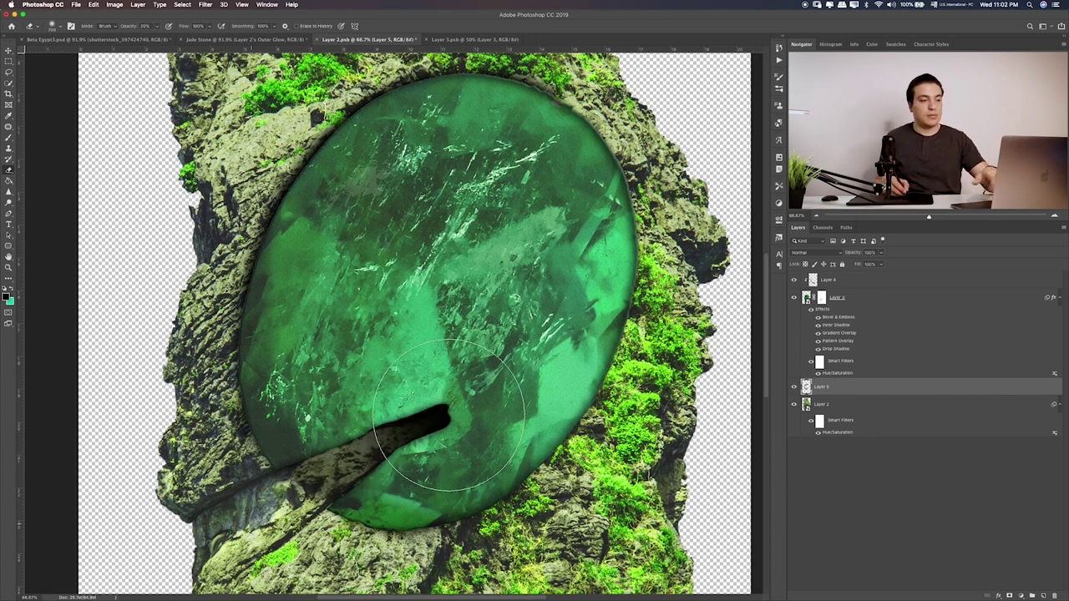
Add a new layer above the emerald and paint black shadow down along the crack
click(874, 304)
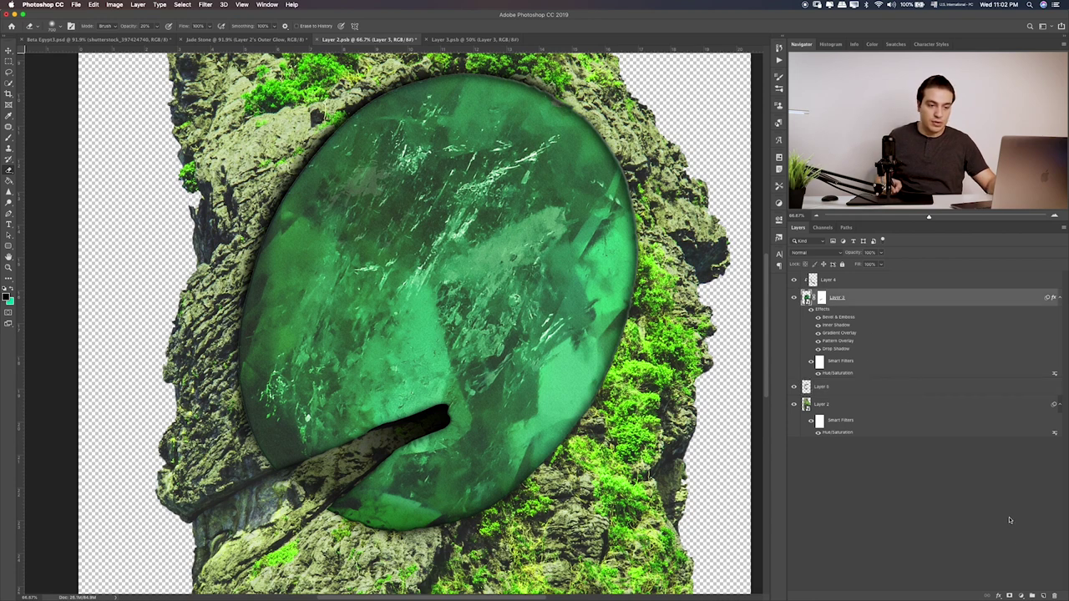
click(1050, 596)
key(b)
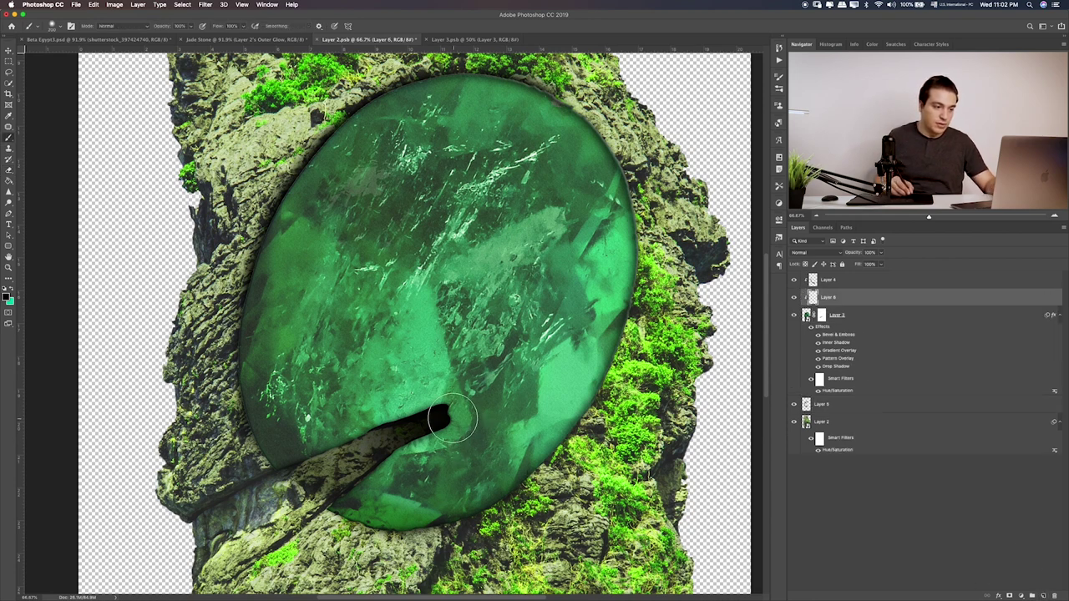
mouse_move(414, 426)
mouse_down()
mouse_move(351, 442)
mouse_move(392, 472)
mouse_move(333, 493)
mouse_up()
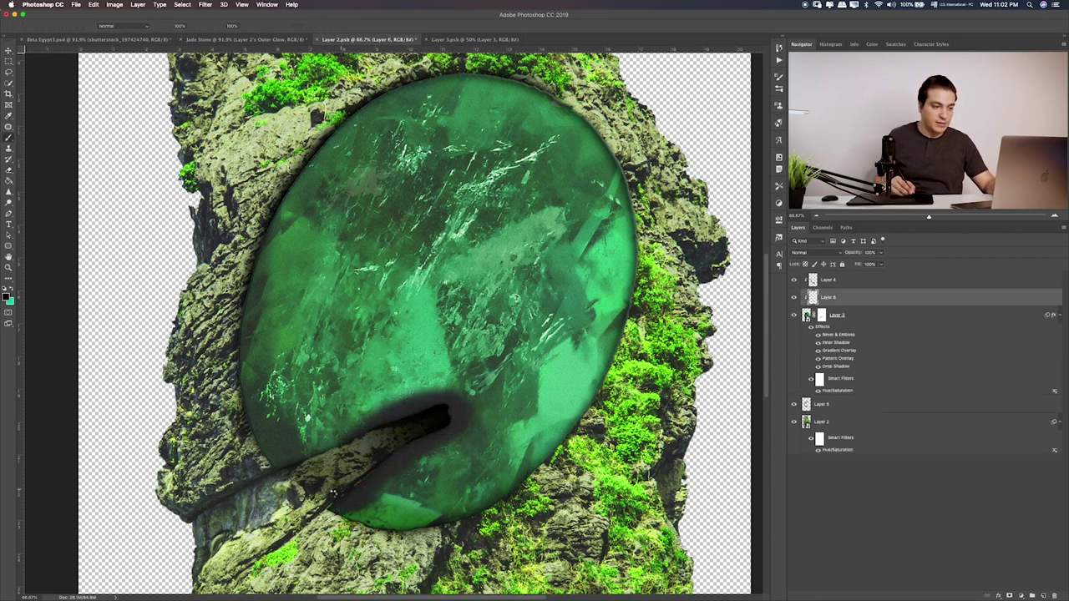
drag(434, 443, 384, 493)
drag(439, 392, 263, 466)
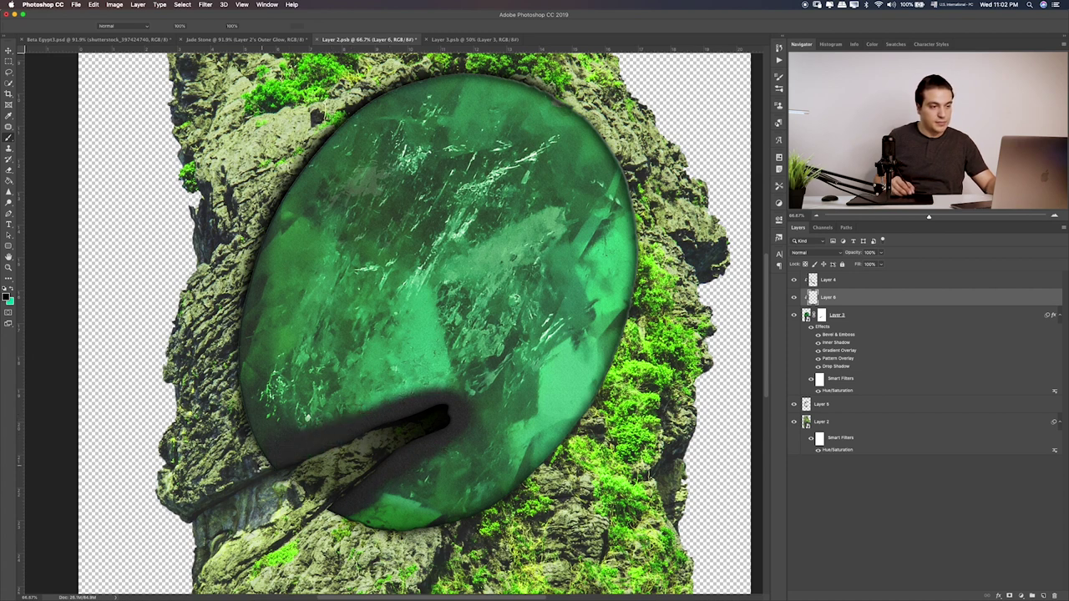
Set Layer 6 to Overlay blend mode and zoom the image to 50%
key(v)
key(shift+alt+s)
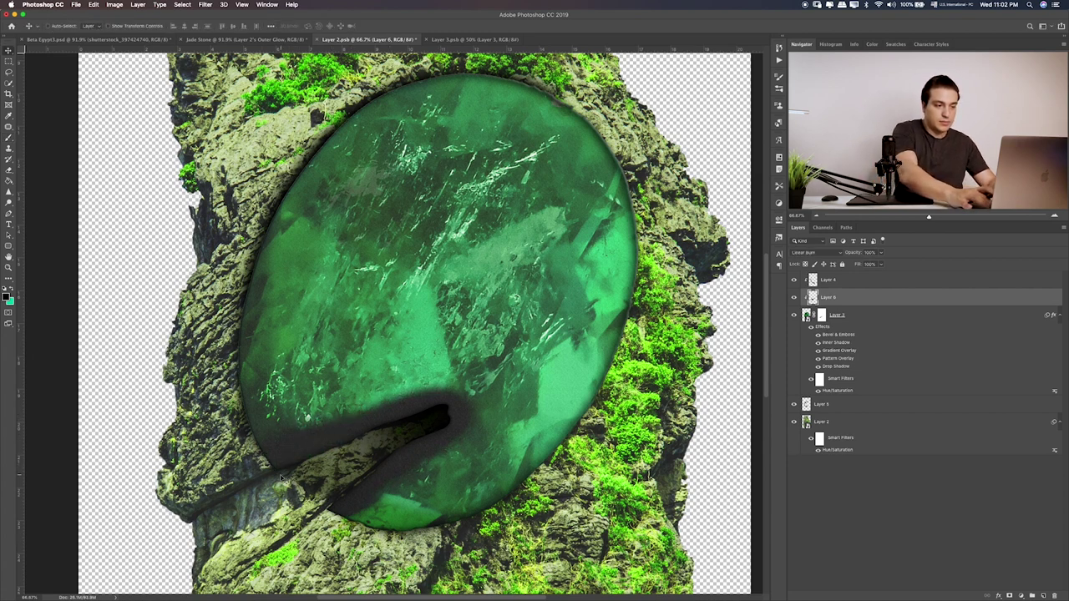
key(shift+plus)
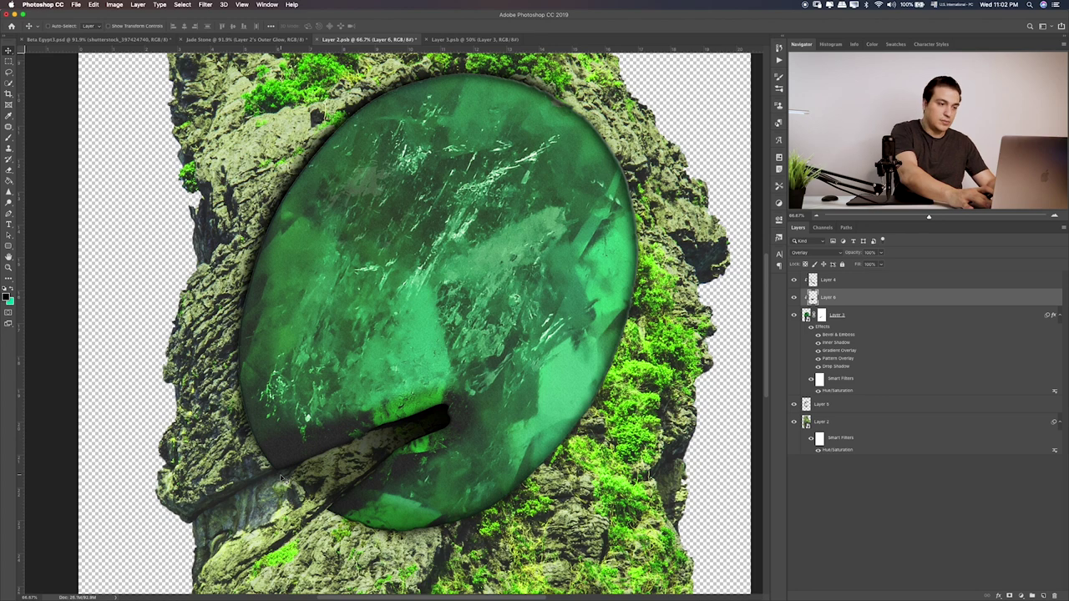
key(ctrl+0)
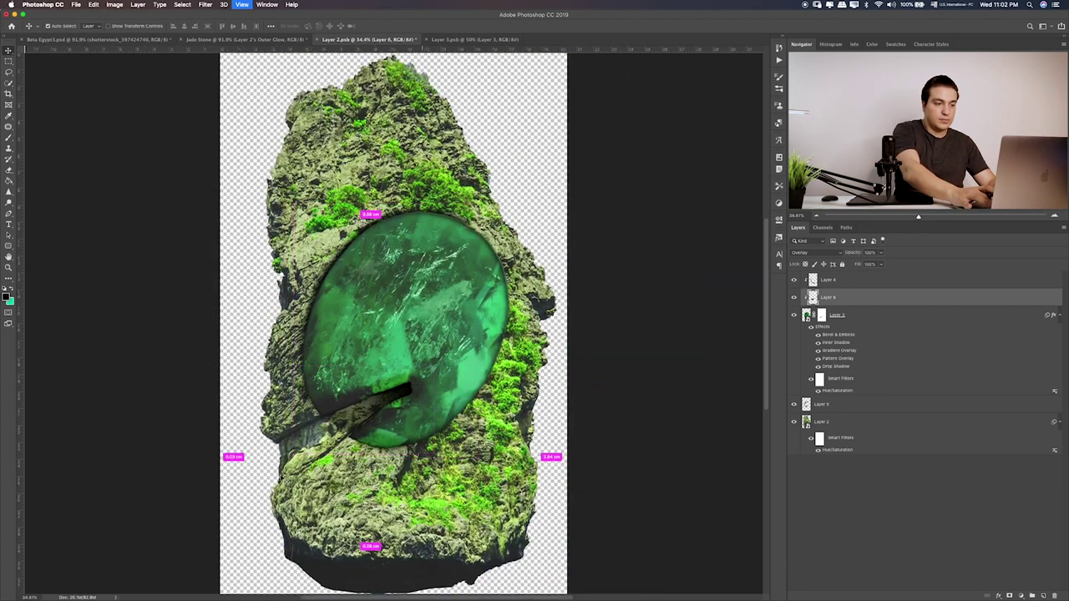
key(ctrl+plus)
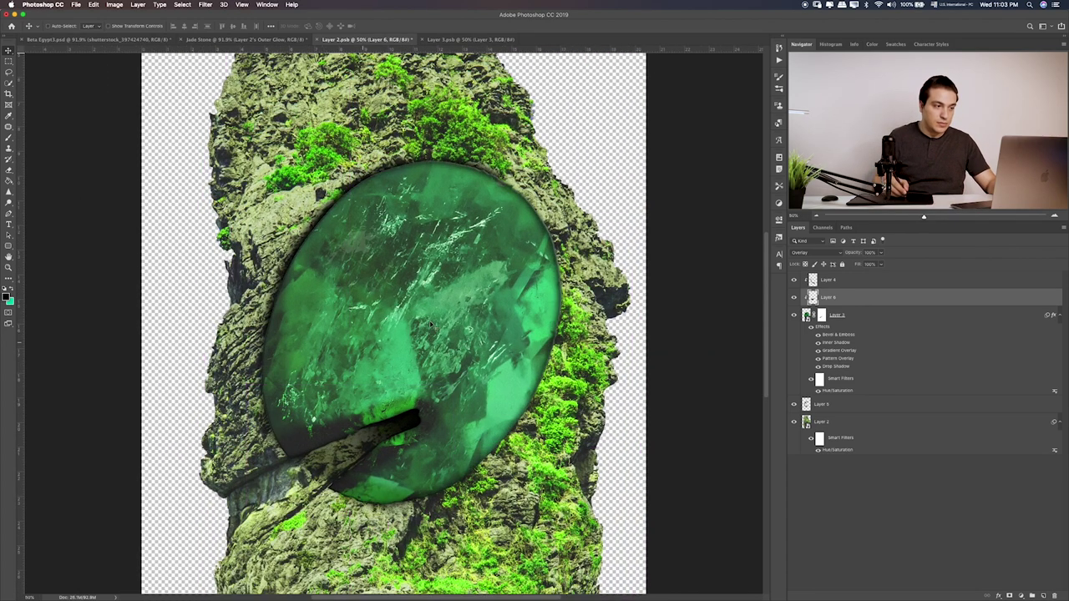
Paint black on Layer 3's mask along the gem's left, top and upper-left edges, then select Layer 5
click(822, 315)
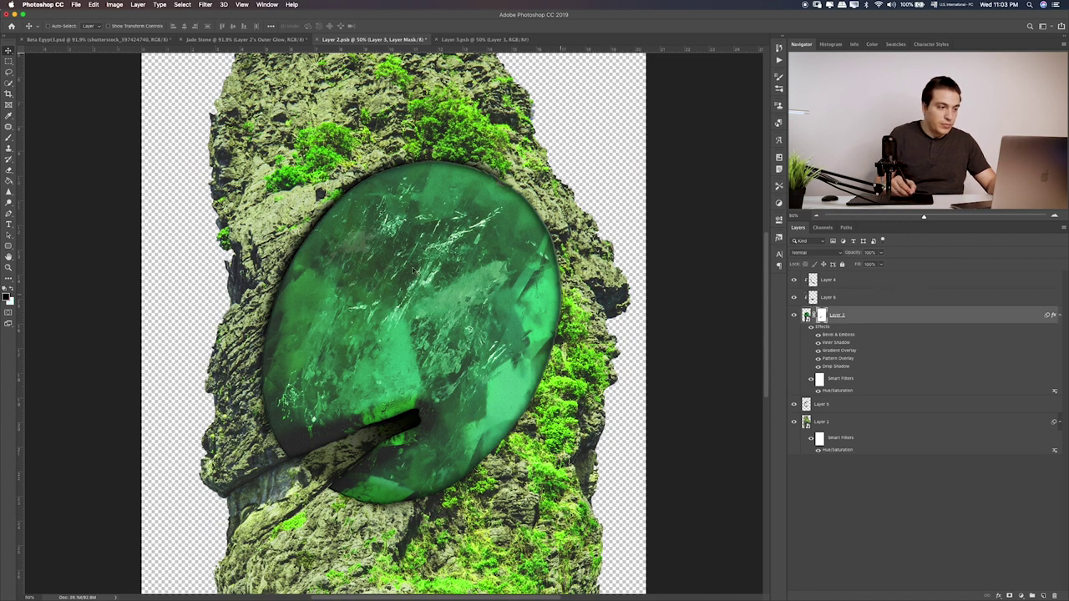
key(b)
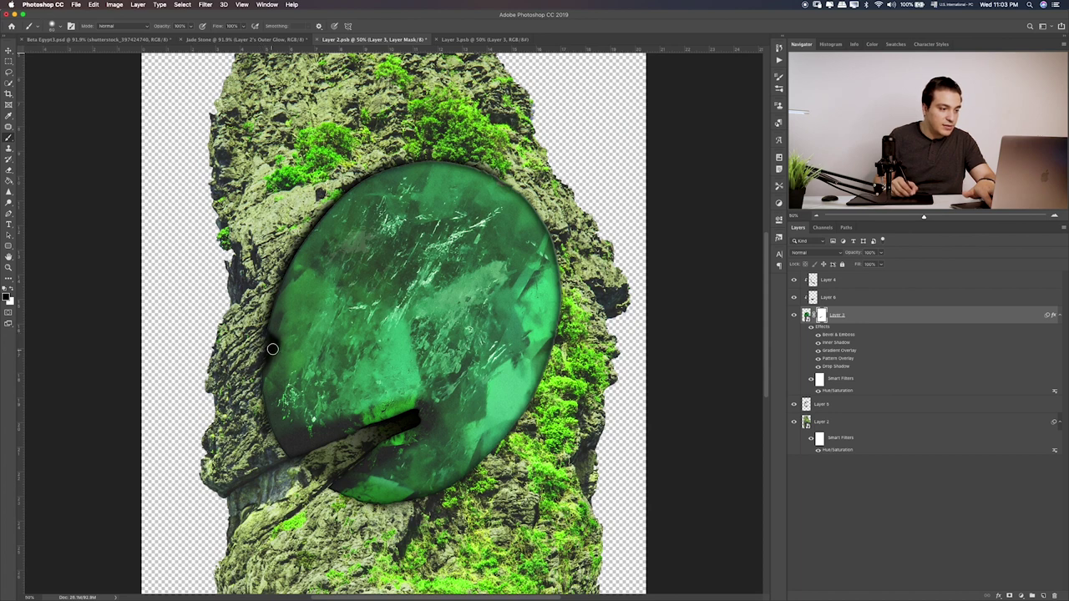
drag(273, 350, 265, 360)
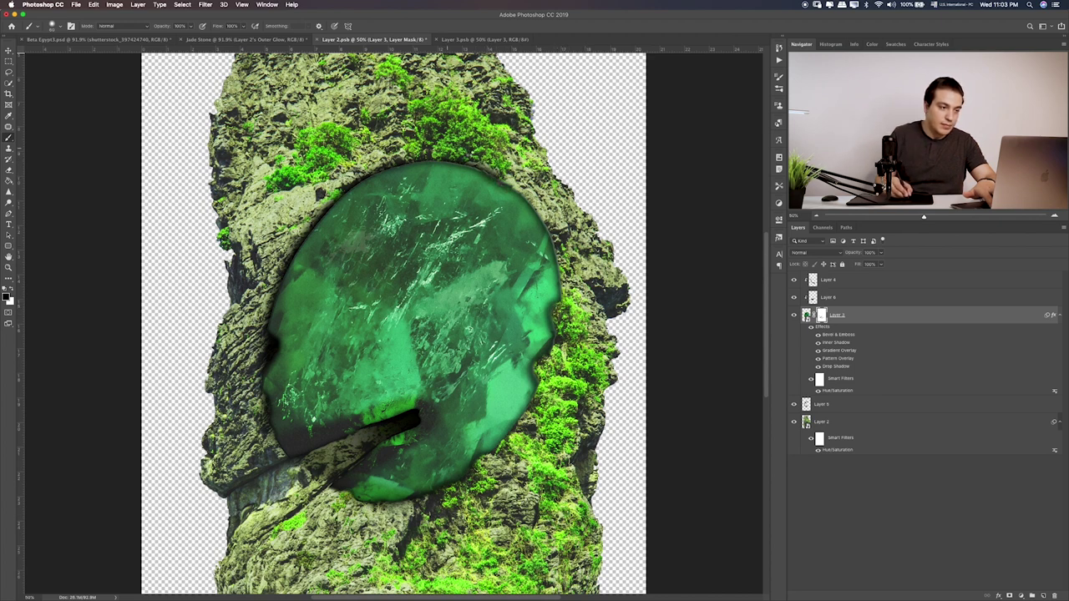
drag(431, 162, 460, 170)
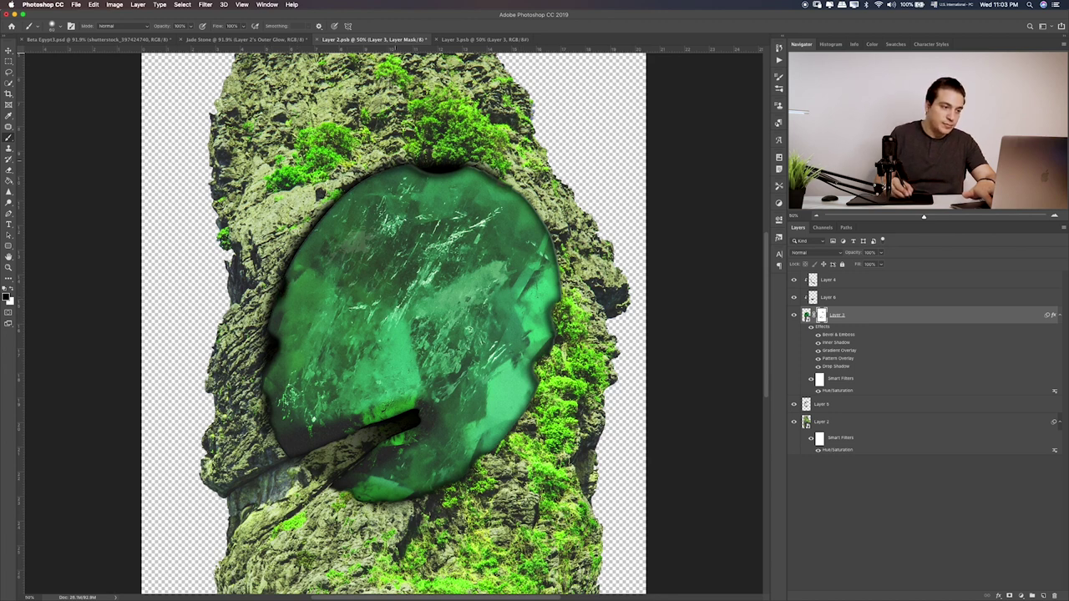
drag(359, 186, 411, 171)
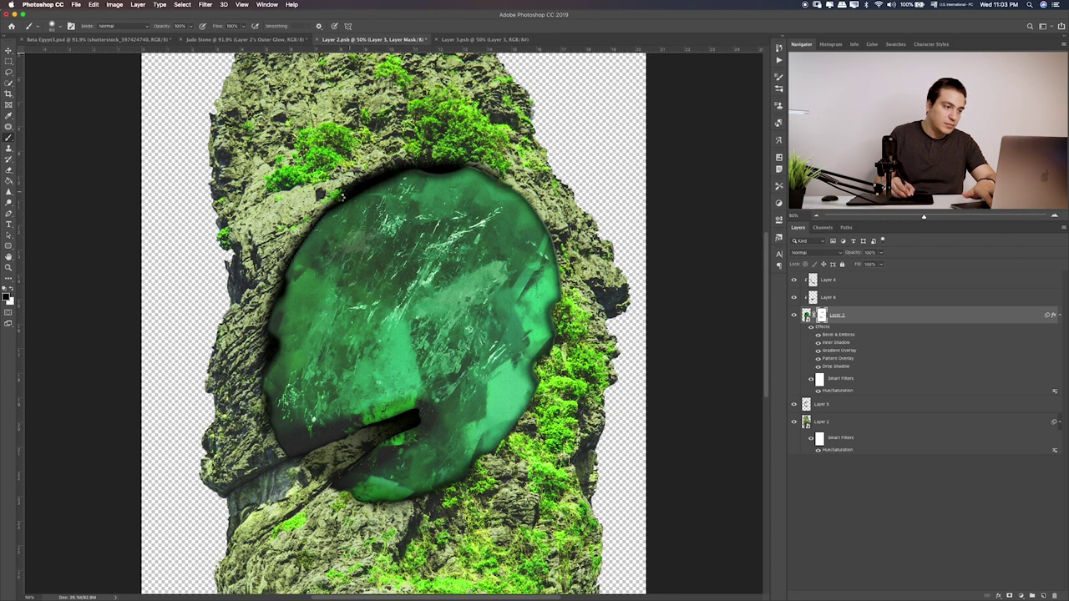
drag(320, 216, 303, 241)
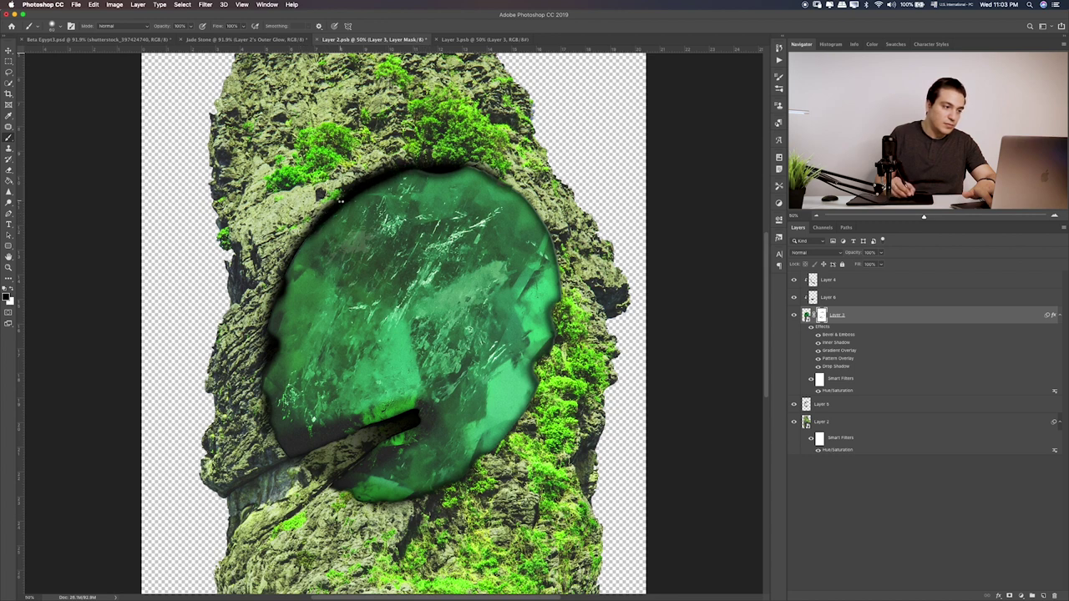
drag(340, 200, 300, 246)
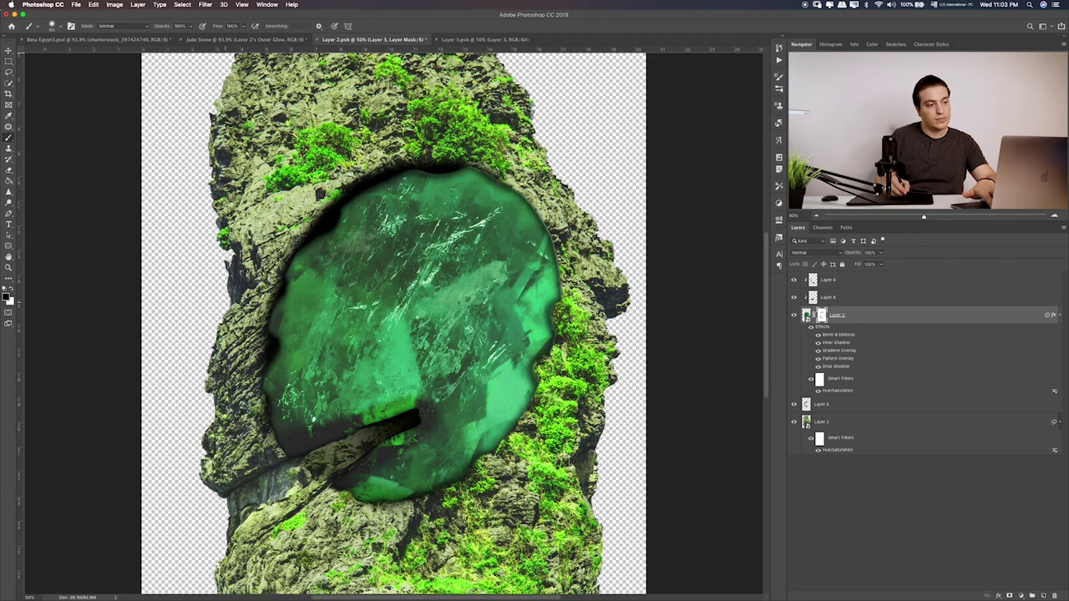
click(795, 405)
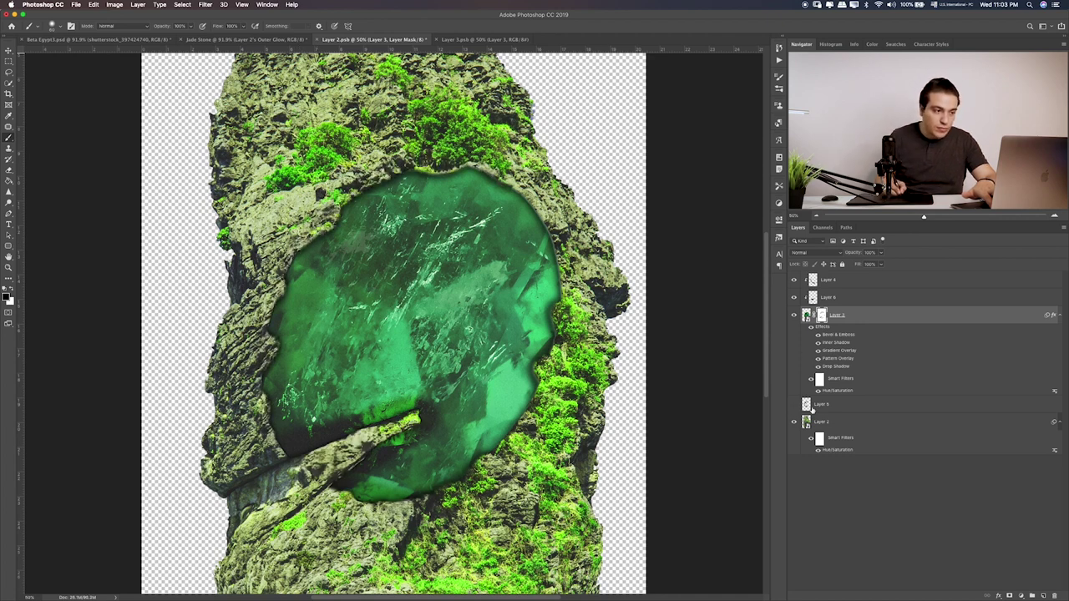
click(822, 408)
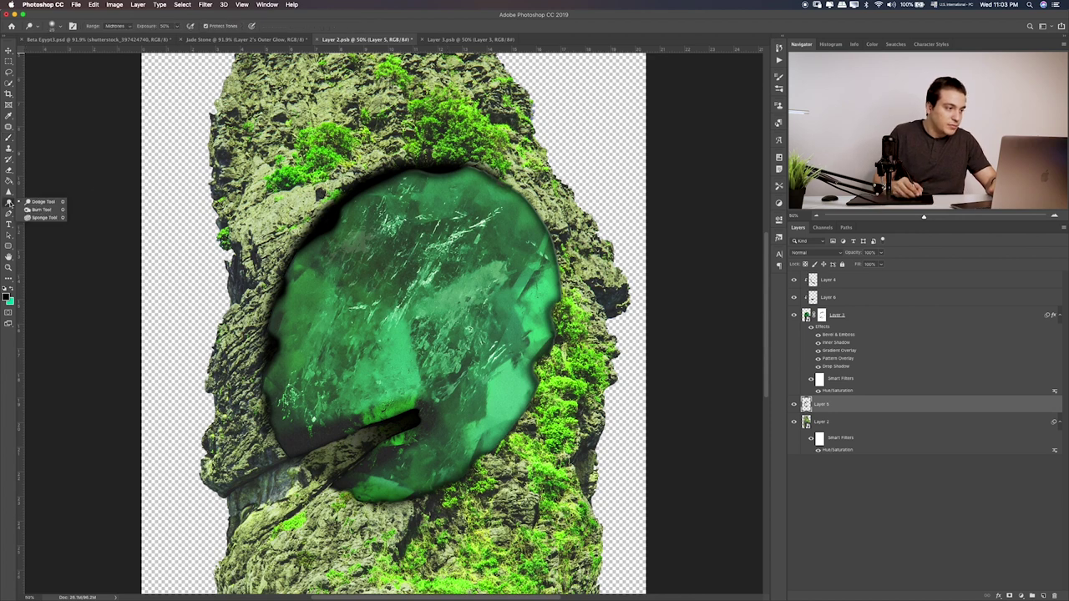
Smudge the dark shading along the gem's upper-left rim into the surrounding rock
right_click(8, 214)
click(42, 212)
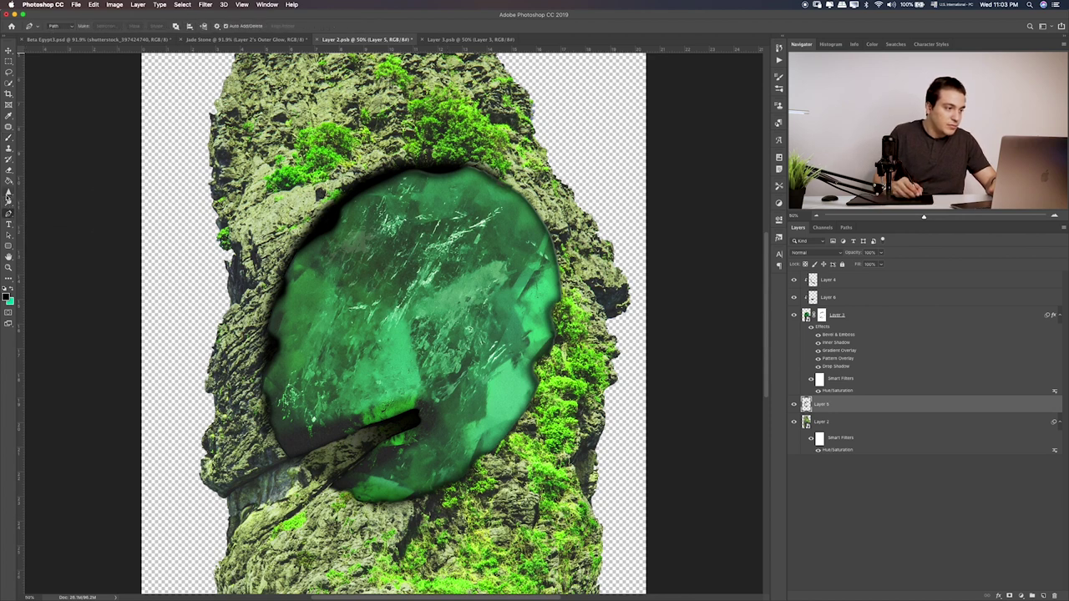
right_click(9, 194)
click(37, 209)
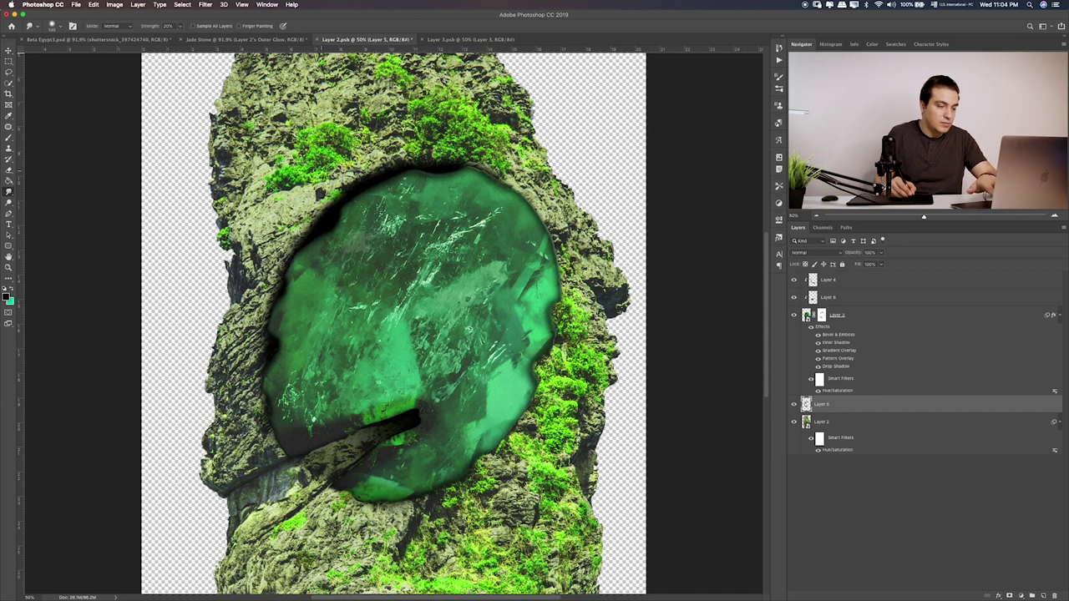
mouse_move(292, 188)
mouse_down()
mouse_move(322, 201)
mouse_move(330, 229)
mouse_move(347, 188)
mouse_move(446, 155)
mouse_move(447, 173)
mouse_up()
mouse_move(401, 171)
mouse_down()
mouse_move(347, 205)
mouse_move(296, 259)
mouse_move(276, 359)
mouse_move(313, 409)
mouse_move(301, 401)
mouse_move(388, 439)
mouse_move(421, 422)
mouse_up()
key(bracketright)
key(bracketright)
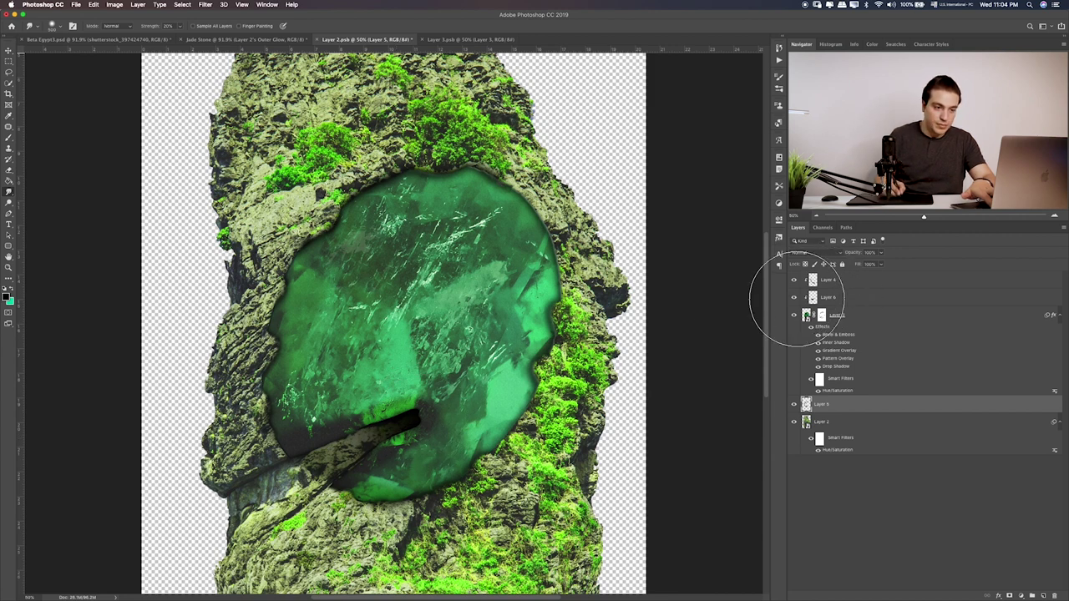
click(794, 298)
click(794, 297)
Preview a Gaussian Blur on Layer 6 and cancel without applying it
click(847, 299)
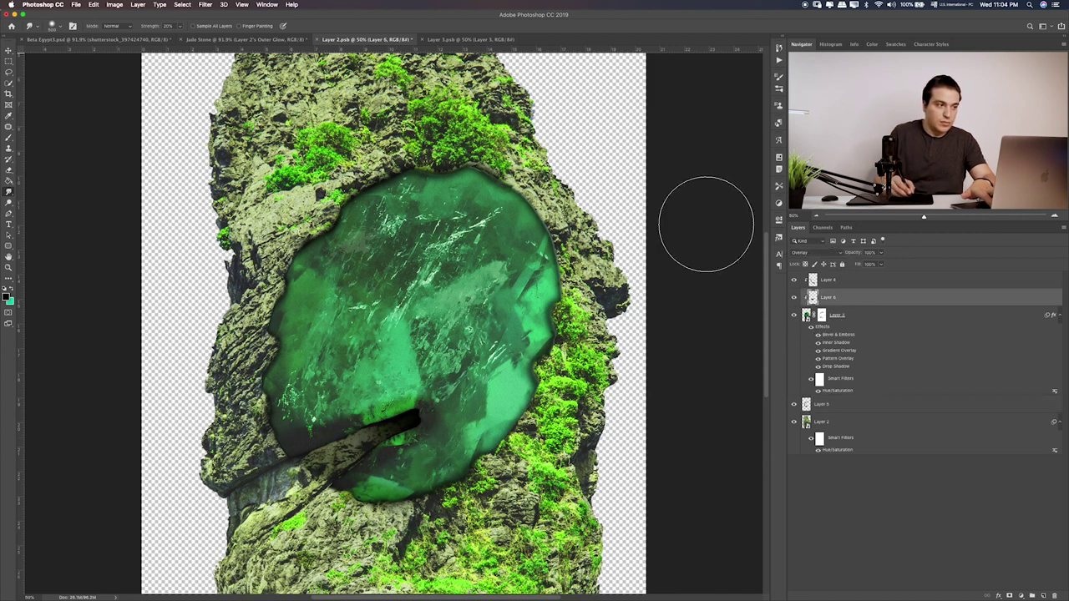
click(205, 4)
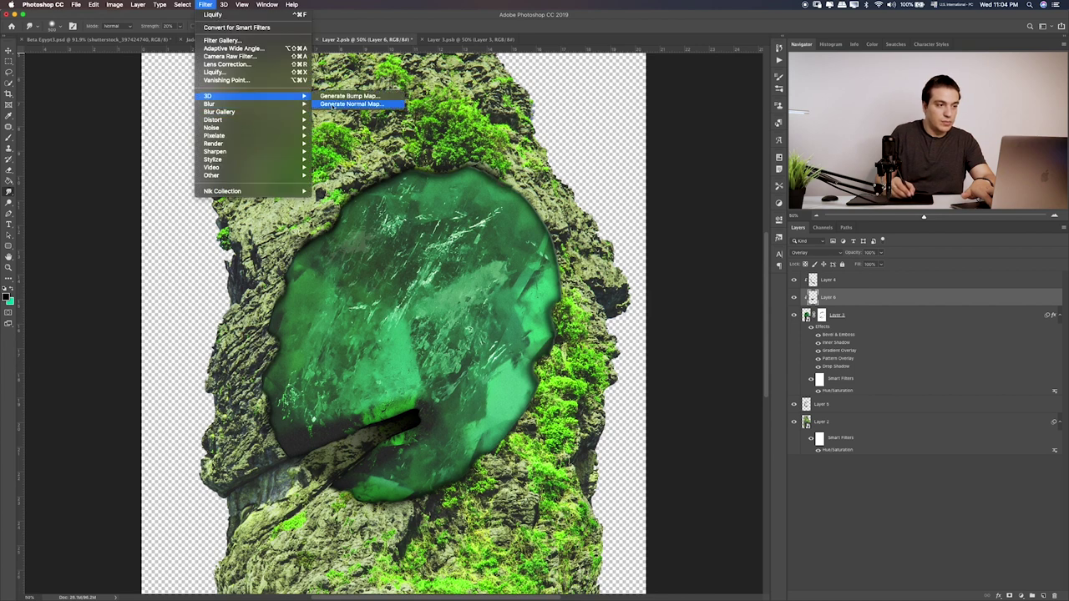
mouse_move(210, 104)
click(341, 136)
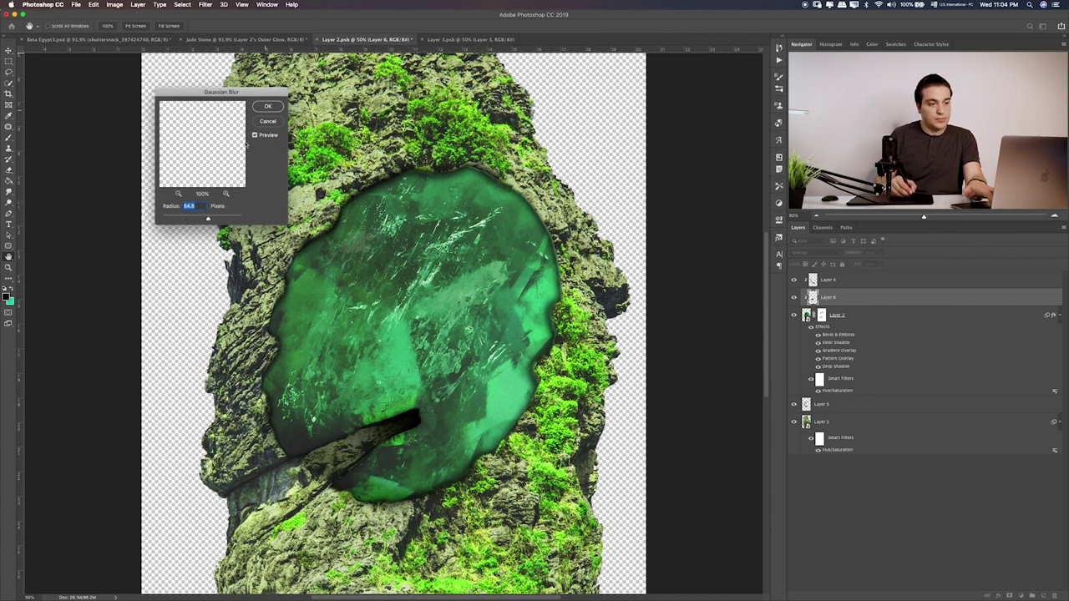
click(265, 109)
Lower Layer 5's opacity to 90%, then target Layer 3's mask with the Brush
click(794, 406)
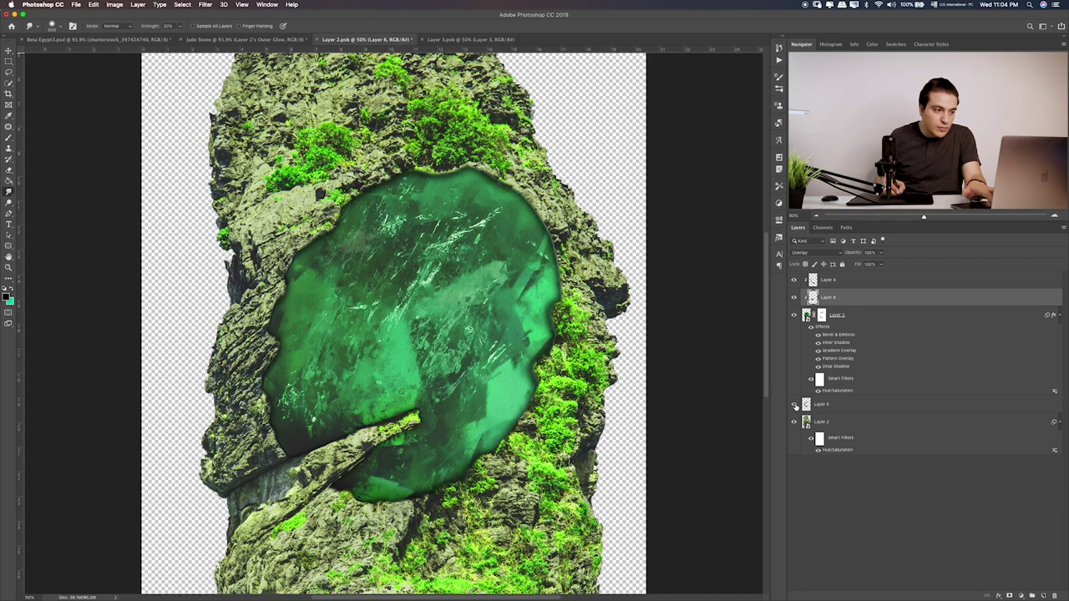
click(794, 405)
click(836, 406)
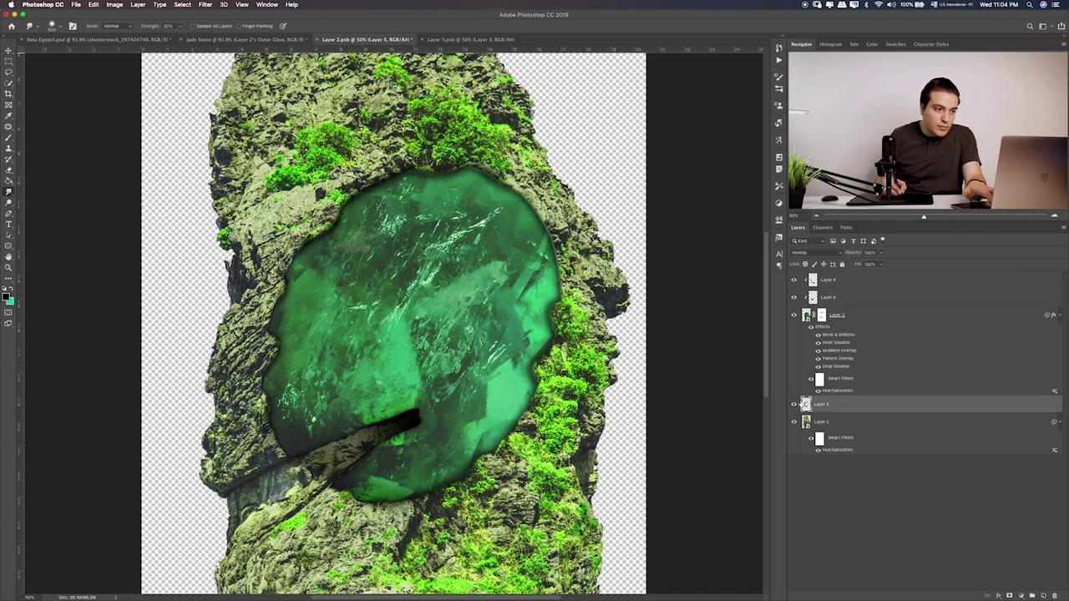
click(881, 252)
drag(880, 264, 878, 264)
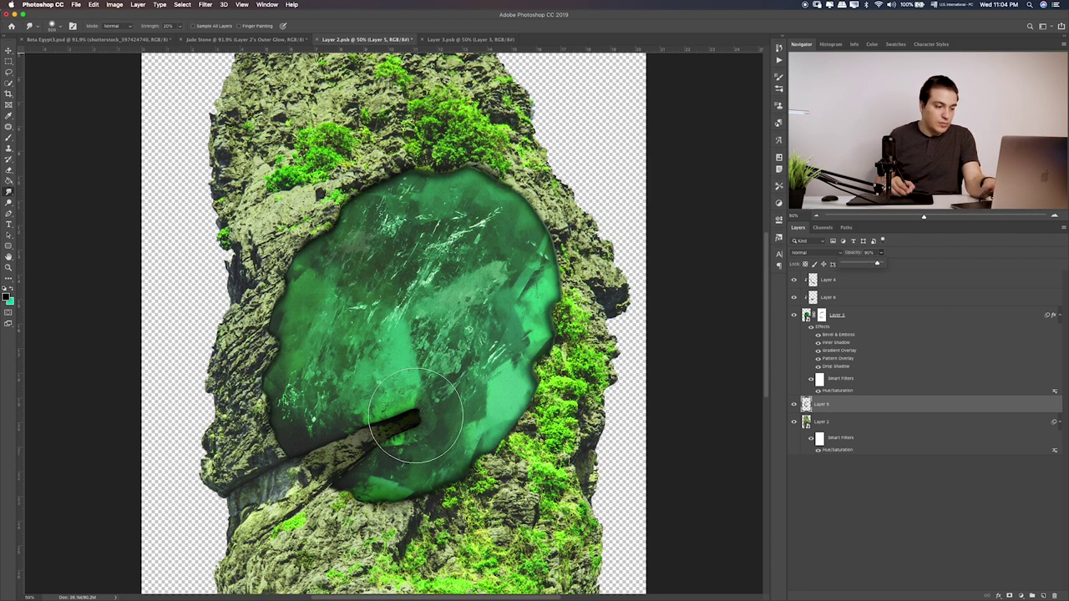
key(e)
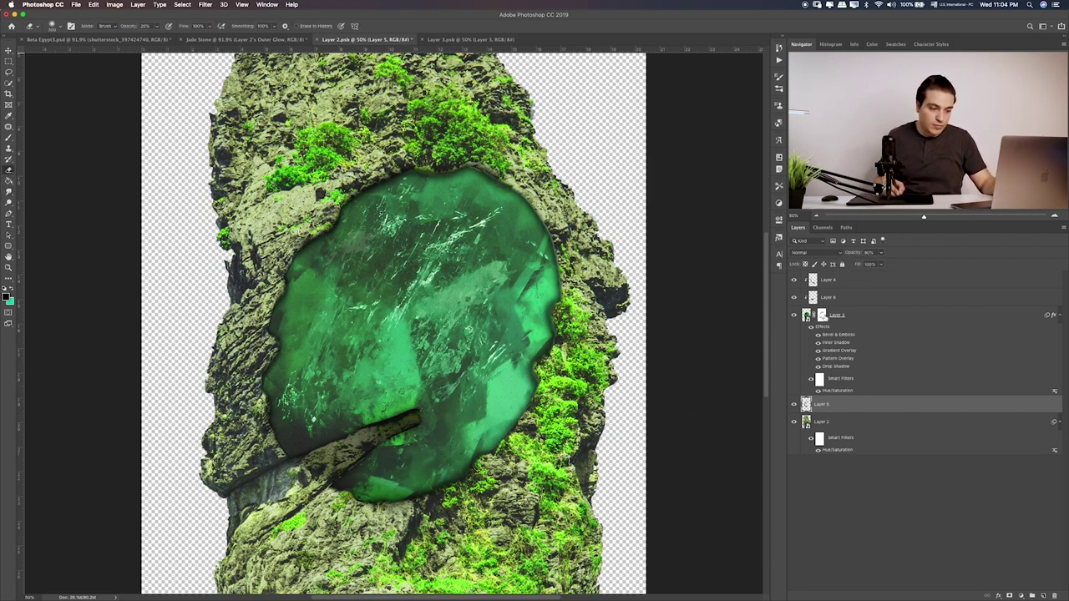
click(822, 315)
key(b)
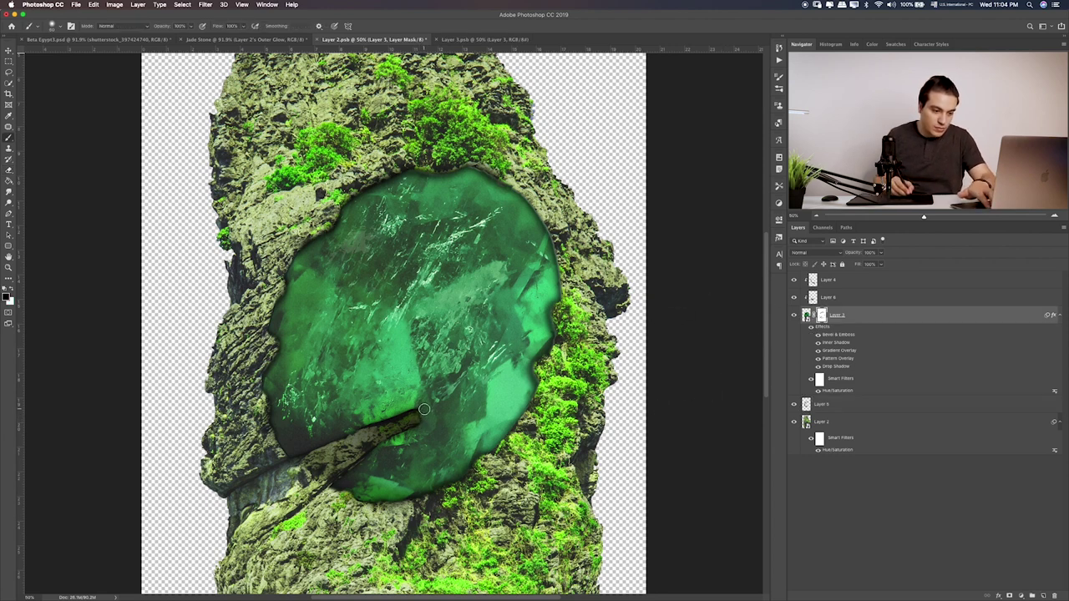
Refine Layer 3's mask around the branch tip with black and white strokes, undoing one
drag(420, 411, 425, 421)
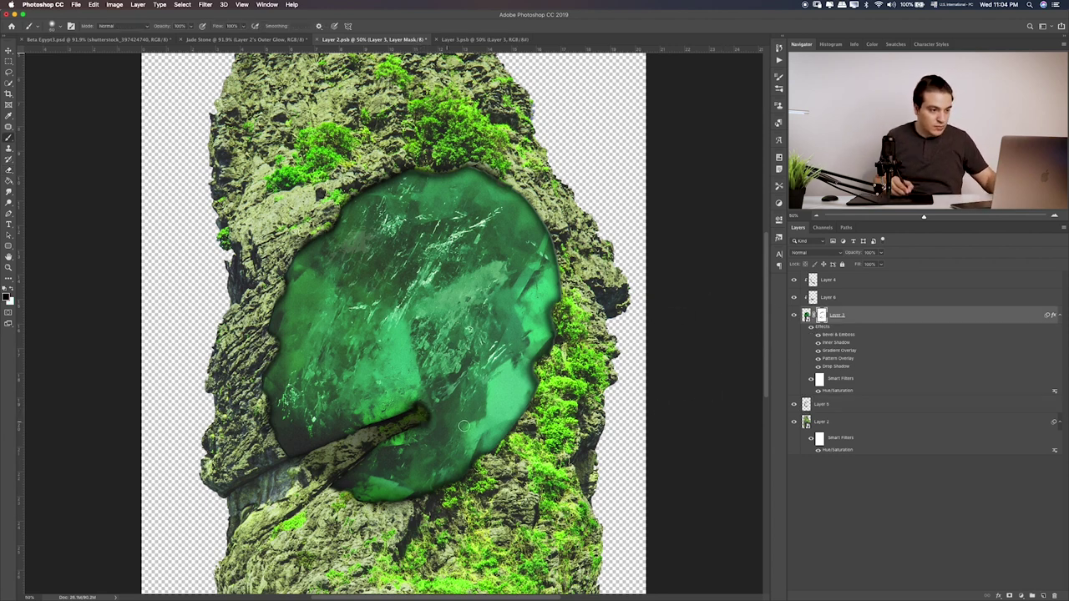
key(x)
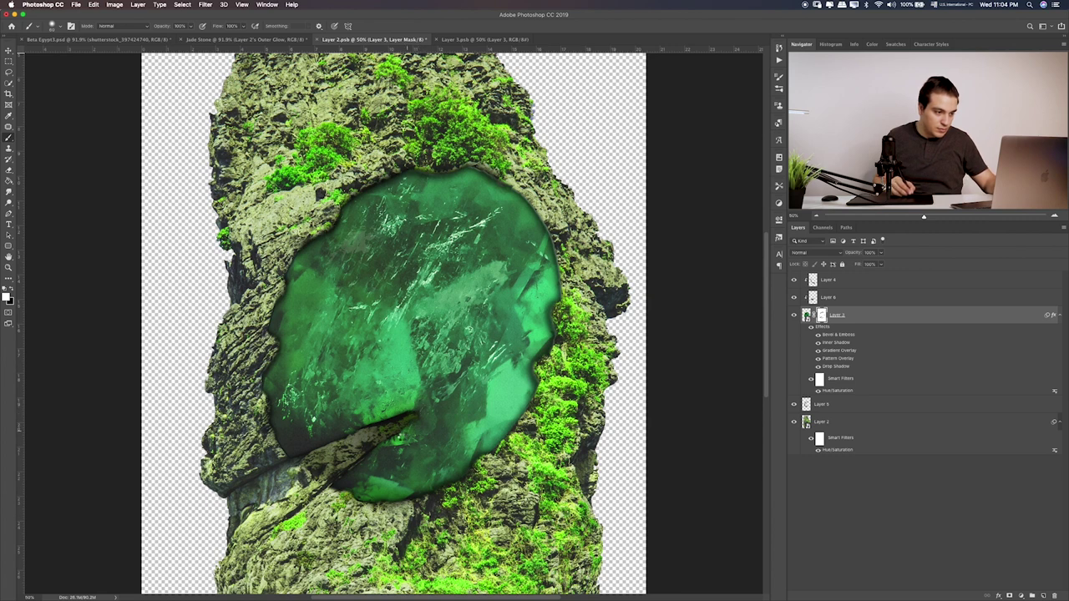
drag(417, 433, 426, 423)
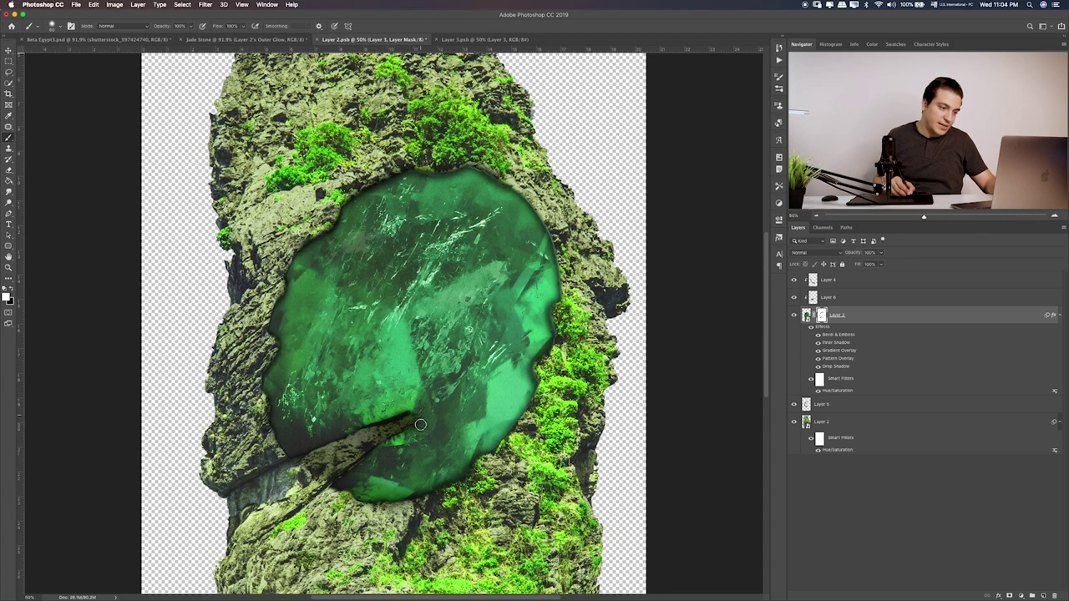
drag(409, 411, 400, 423)
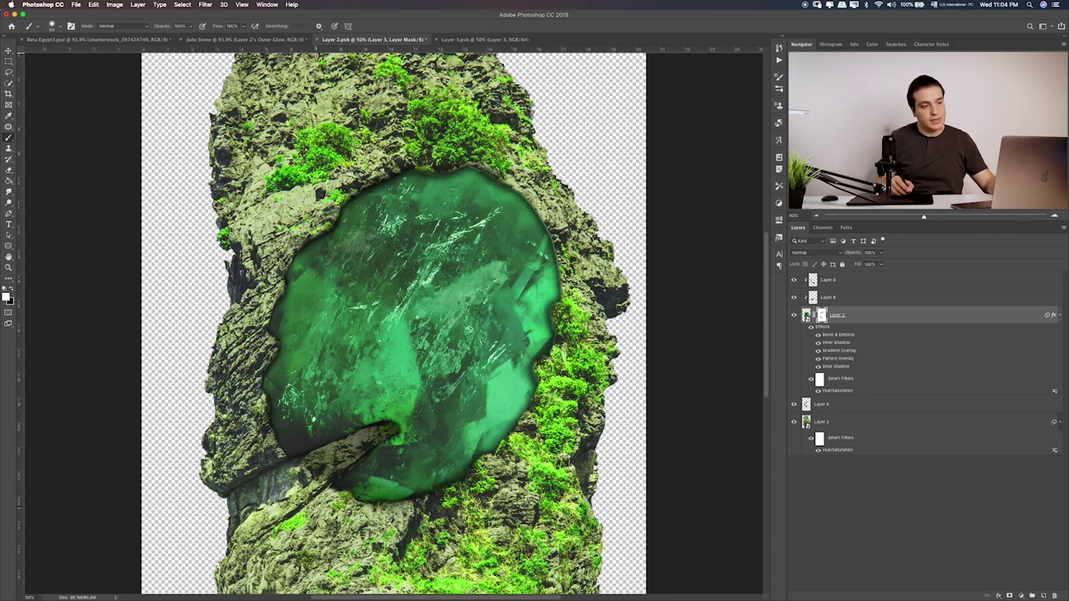
drag(294, 464, 322, 458)
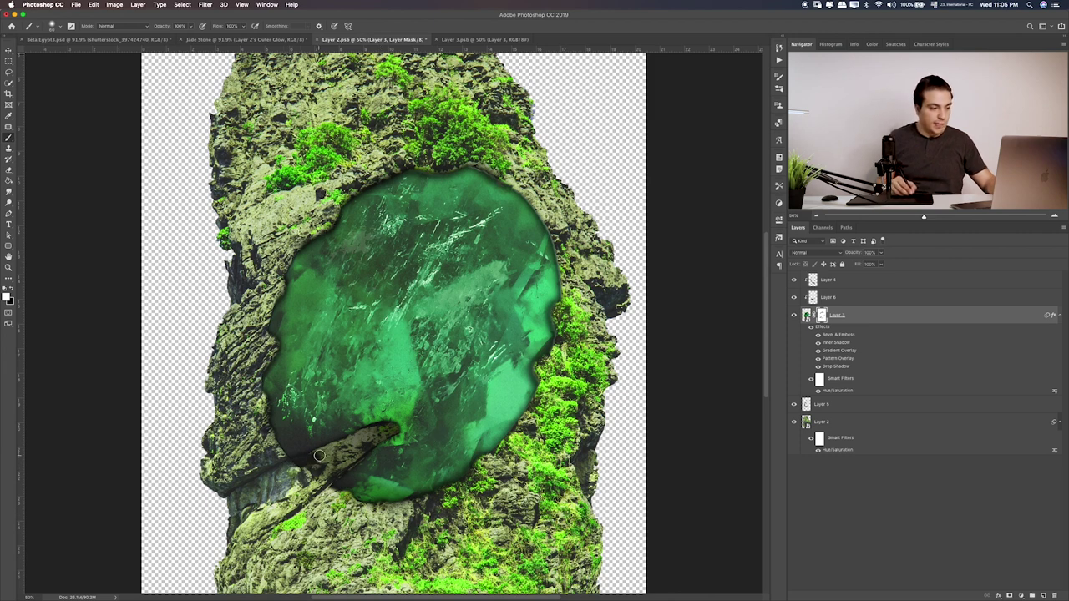
key(ctrl+z)
key(x)
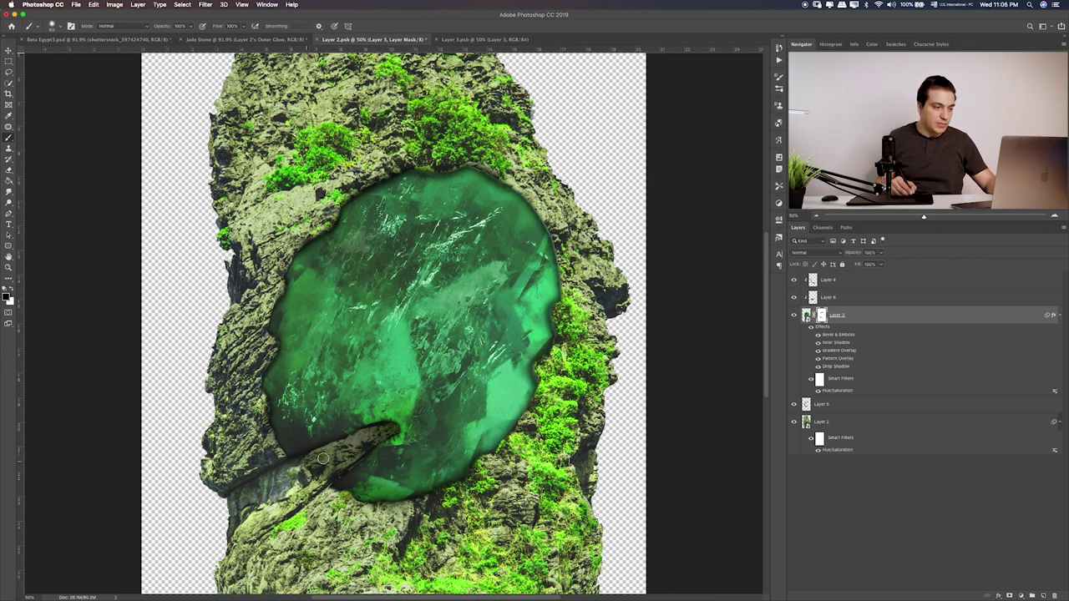
key(x)
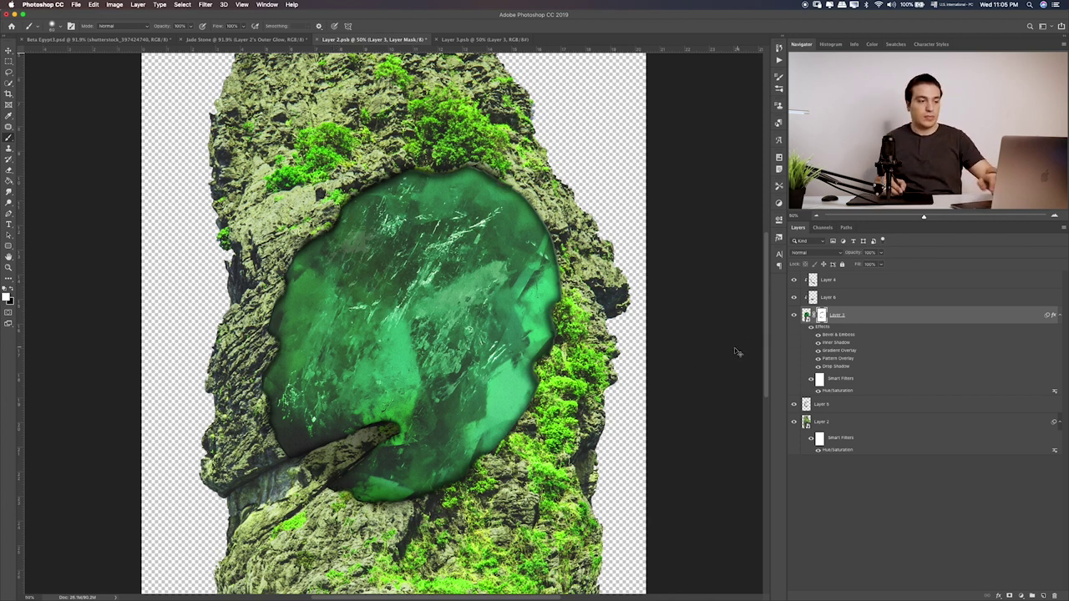
key(ctrl+0)
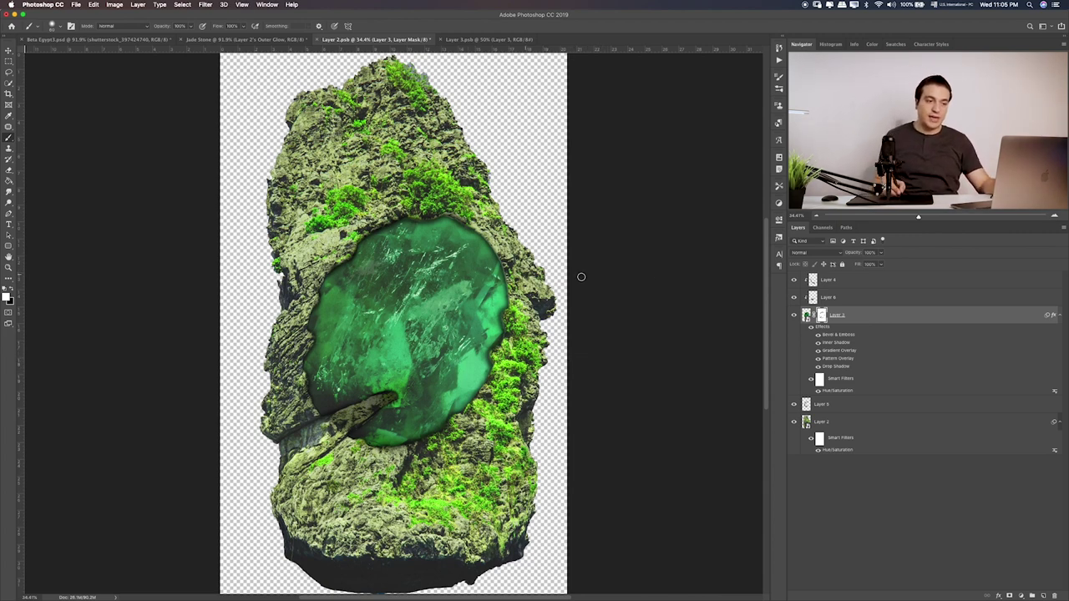
Group the rock layers, Layer 4 through Layer 2, into Group 1
shift+click(853, 426)
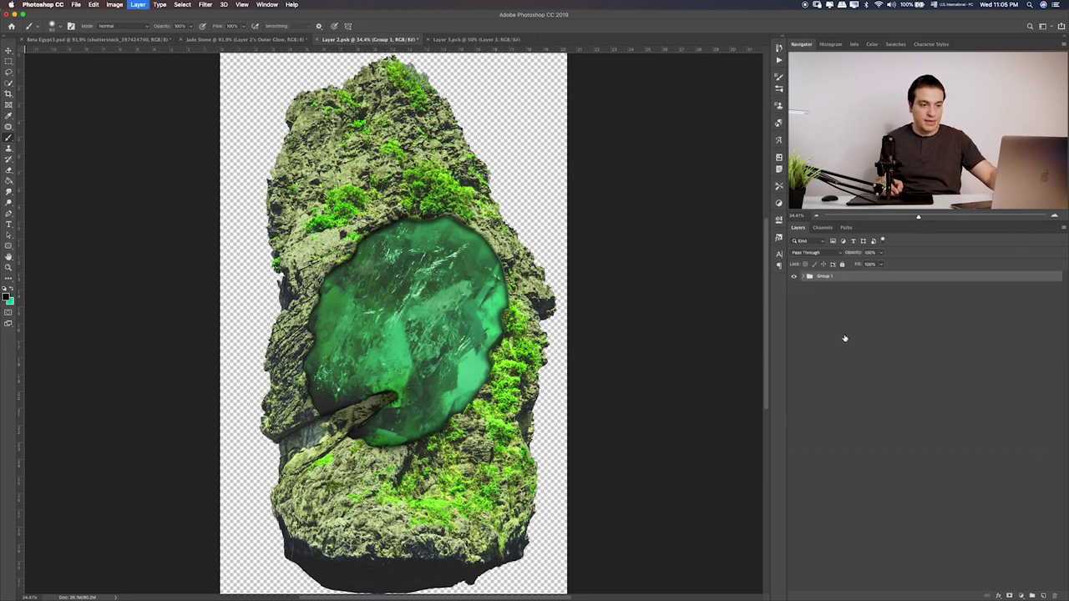
click(859, 282)
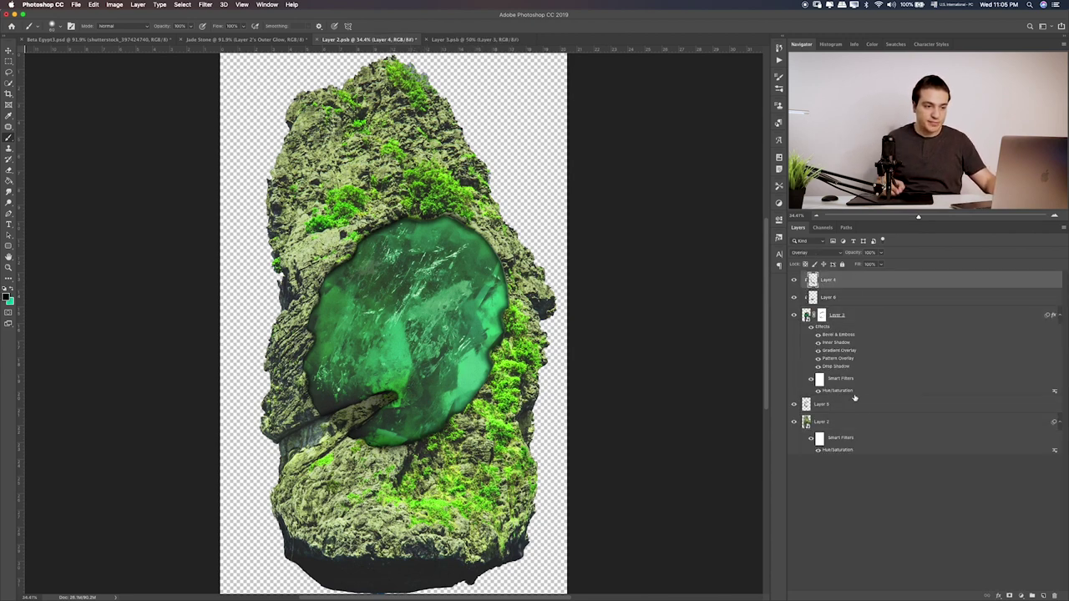
shift+click(852, 420)
key(ctrl+g)
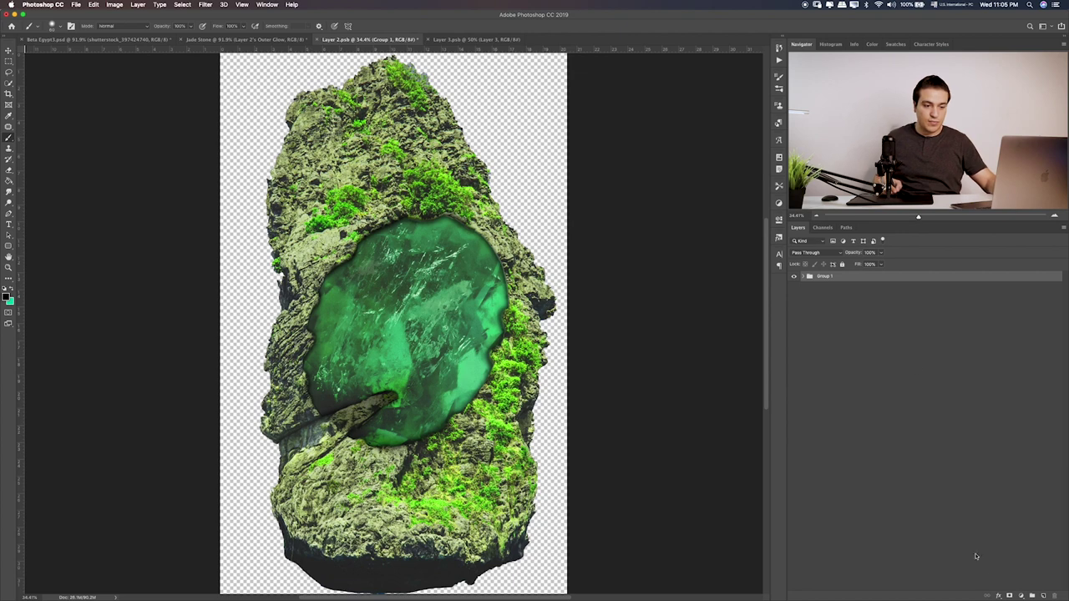
Add Layer 7 clipped to Group 1 and paint it green over the rock
click(1042, 596)
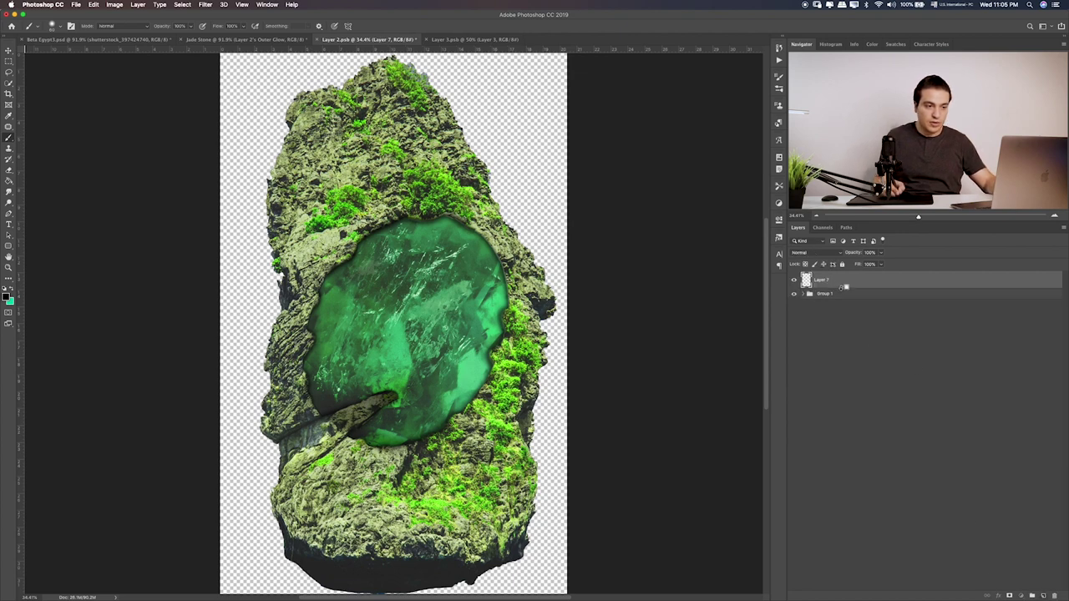
alt+click(844, 287)
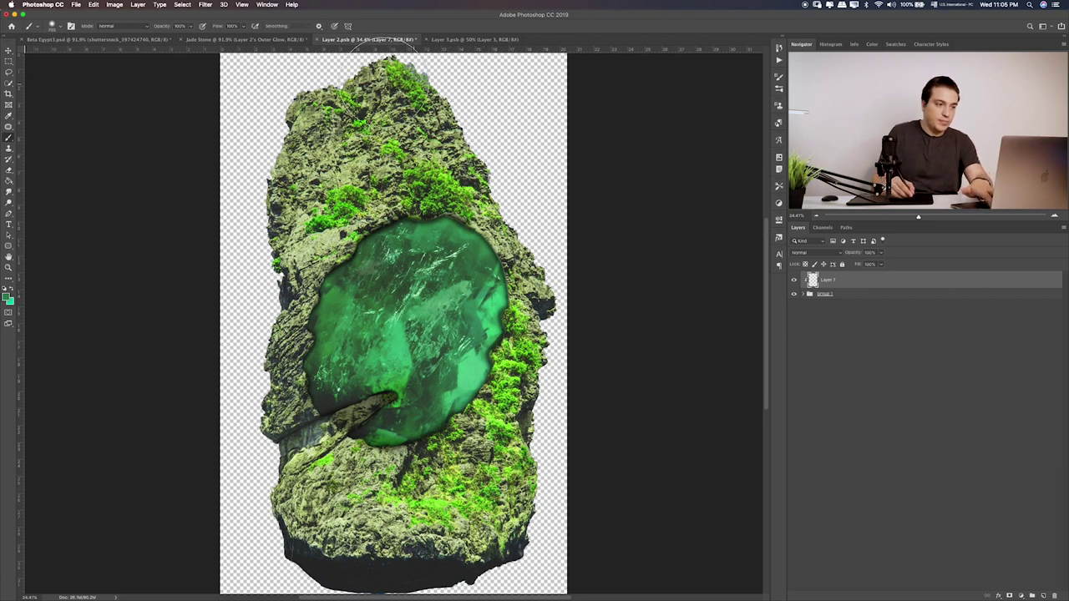
mouse_move(385, 92)
mouse_down()
mouse_move(415, 209)
mouse_move(413, 376)
mouse_move(471, 489)
mouse_move(368, 551)
mouse_up()
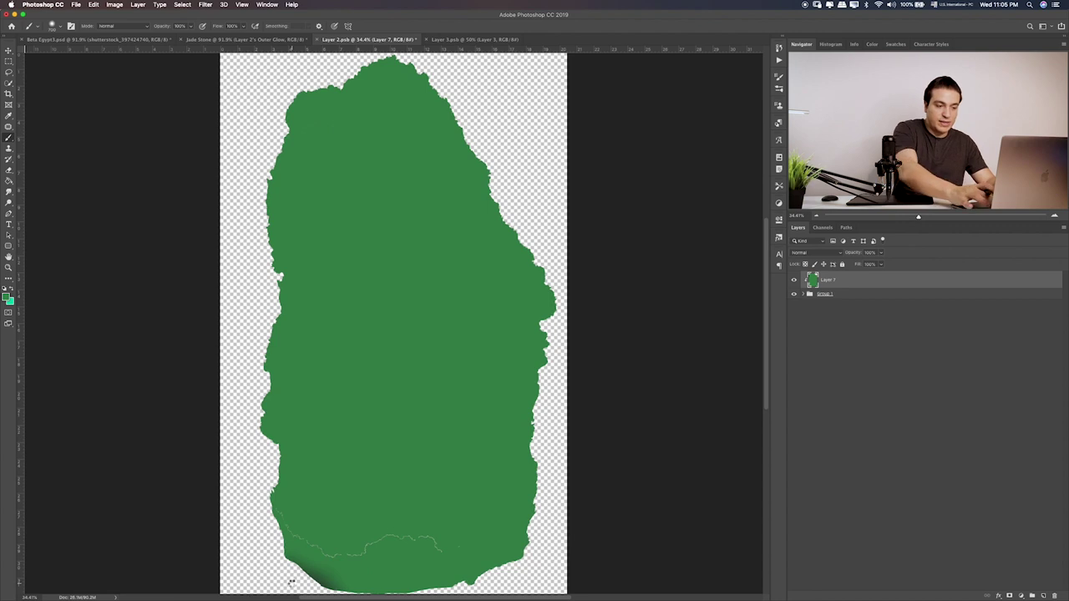
Set Layer 7 to Color blending at 24% opacity to tint the rock
key(v)
key(alt+shift+k)
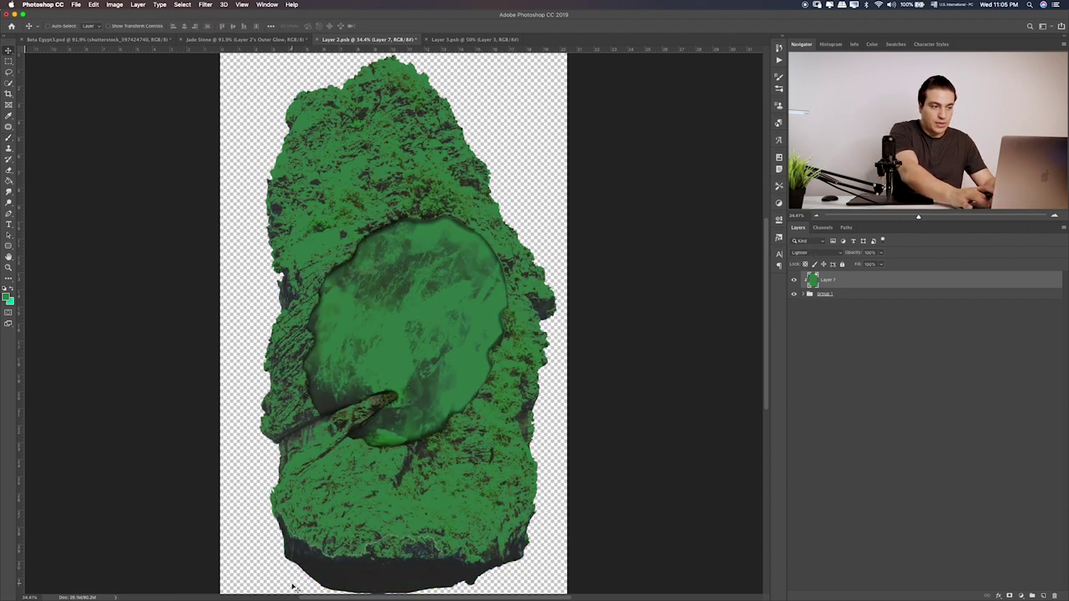
key(shift+plus)
key(shift+plus)
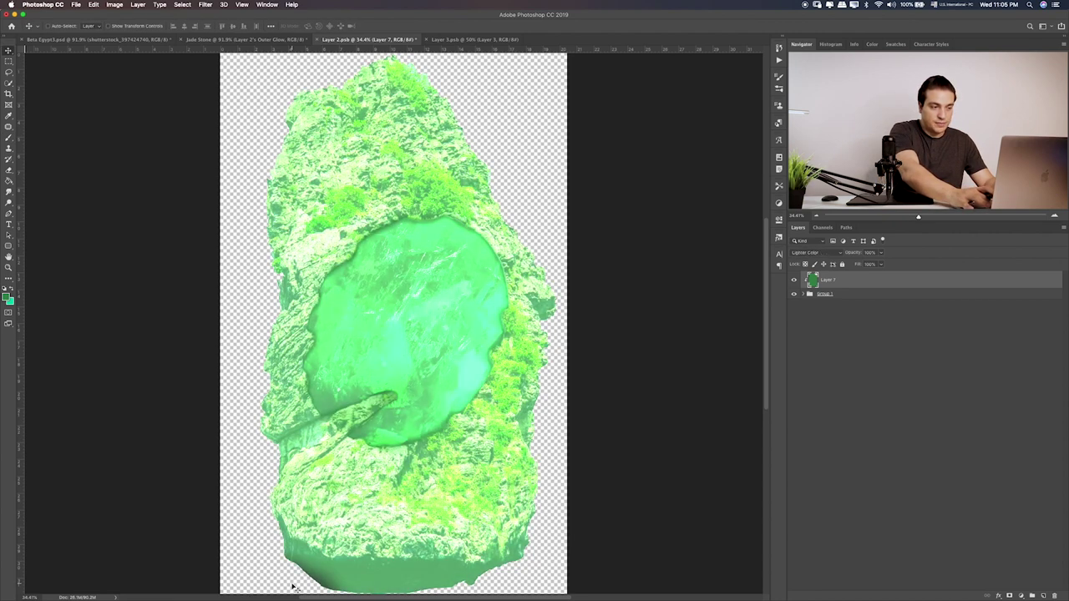
key(shift+plus)
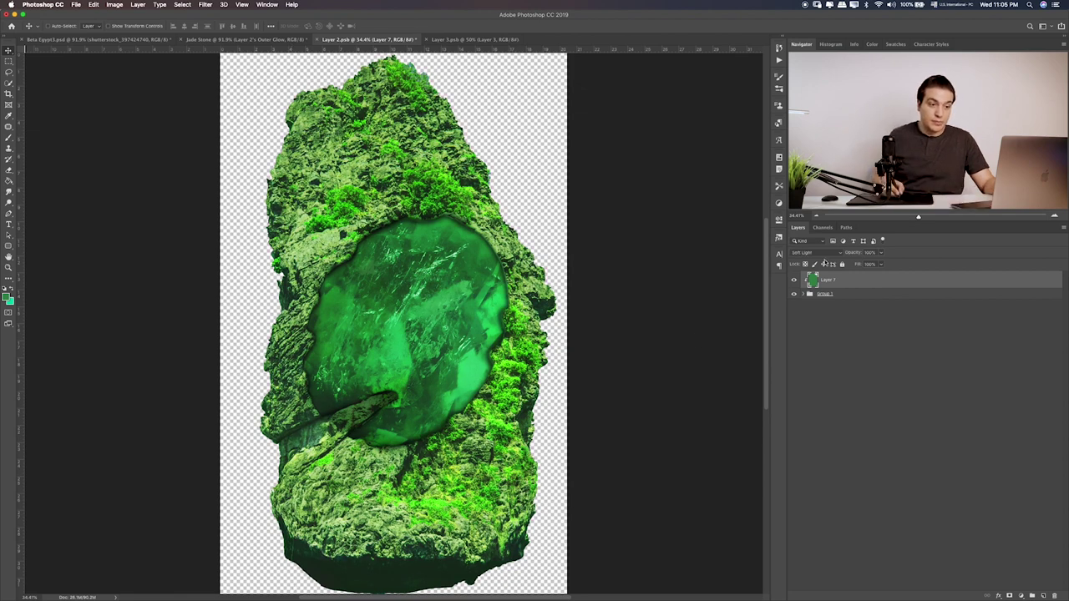
click(809, 254)
click(794, 337)
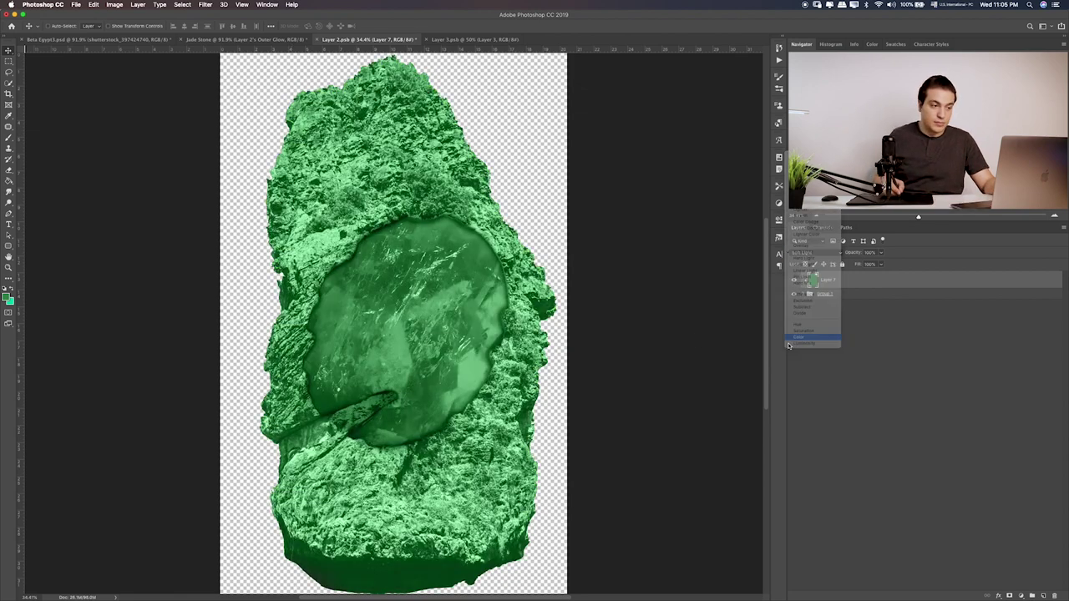
click(882, 253)
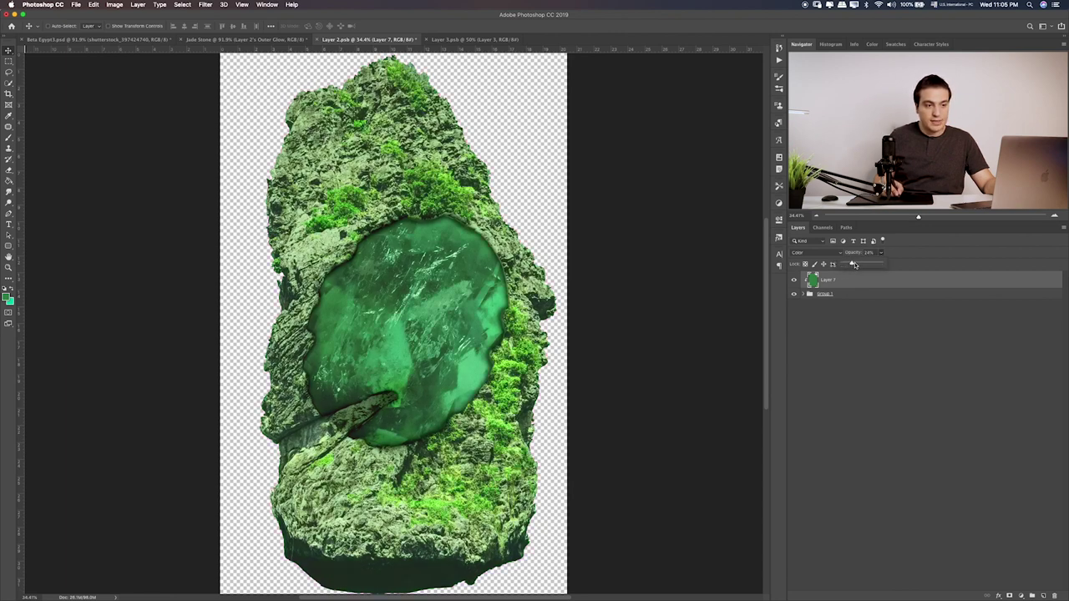
Toggle and expand Group 1, and check Layer 2's layer style without changing it
click(795, 295)
click(795, 295)
click(804, 295)
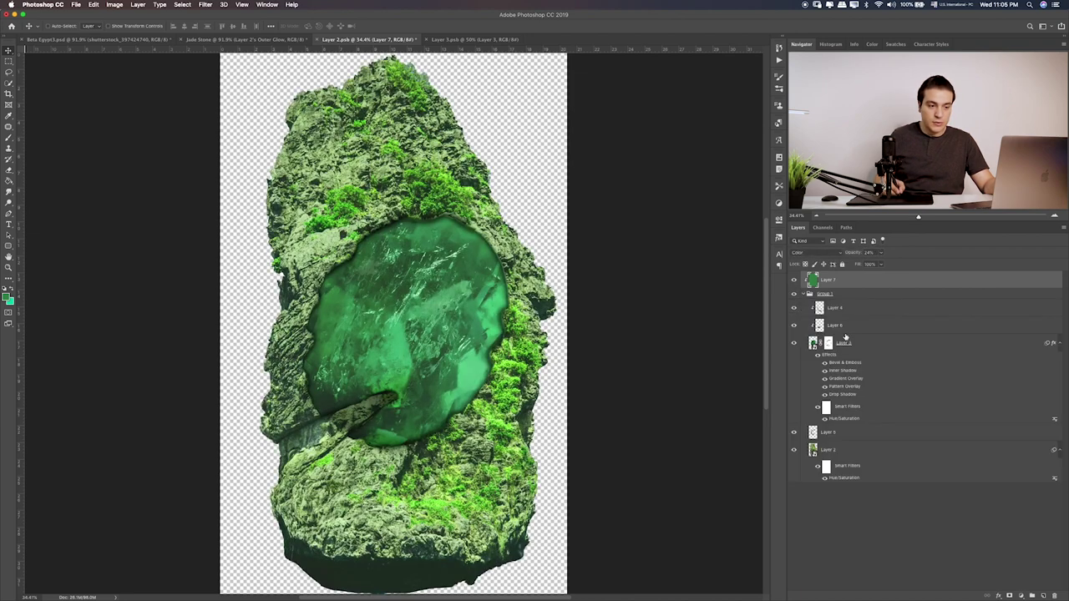
double_click(858, 452)
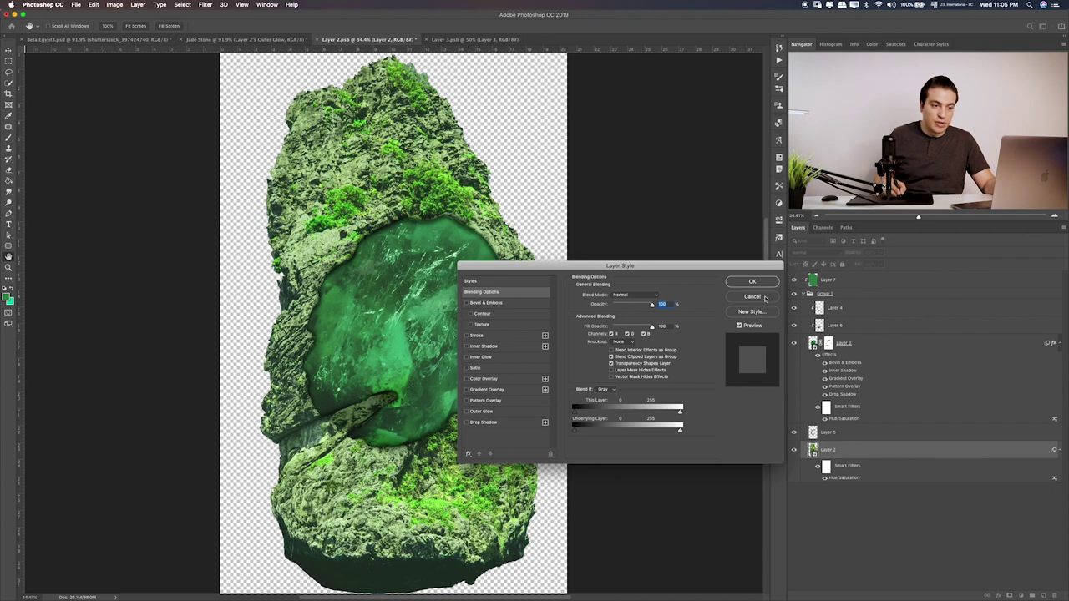
key(Escape)
Select Layer 7 with Group 1 and drag them into the Jade Stone document
click(805, 294)
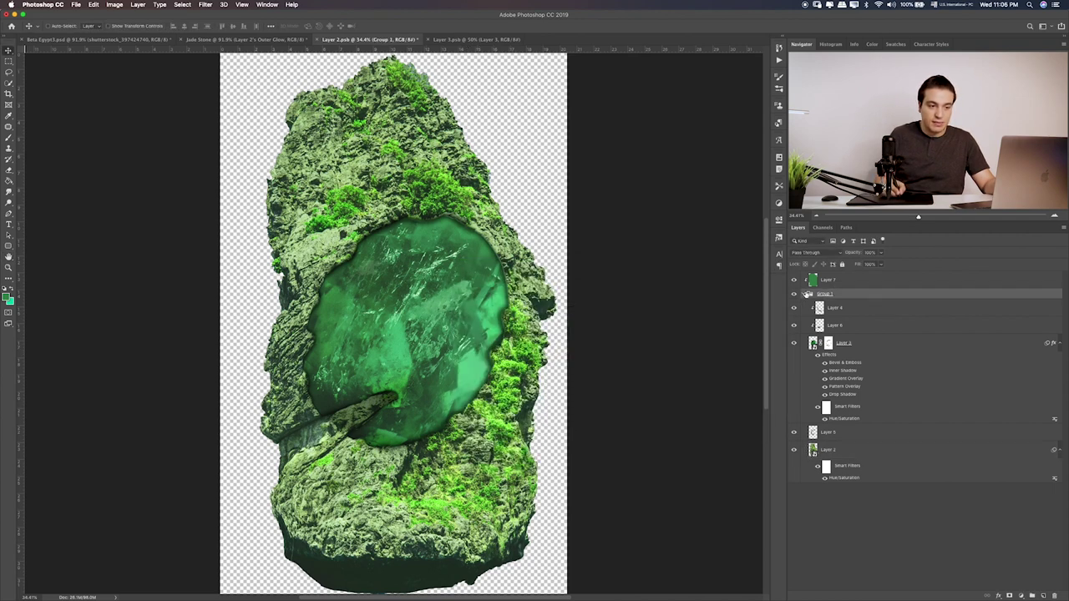
click(806, 294)
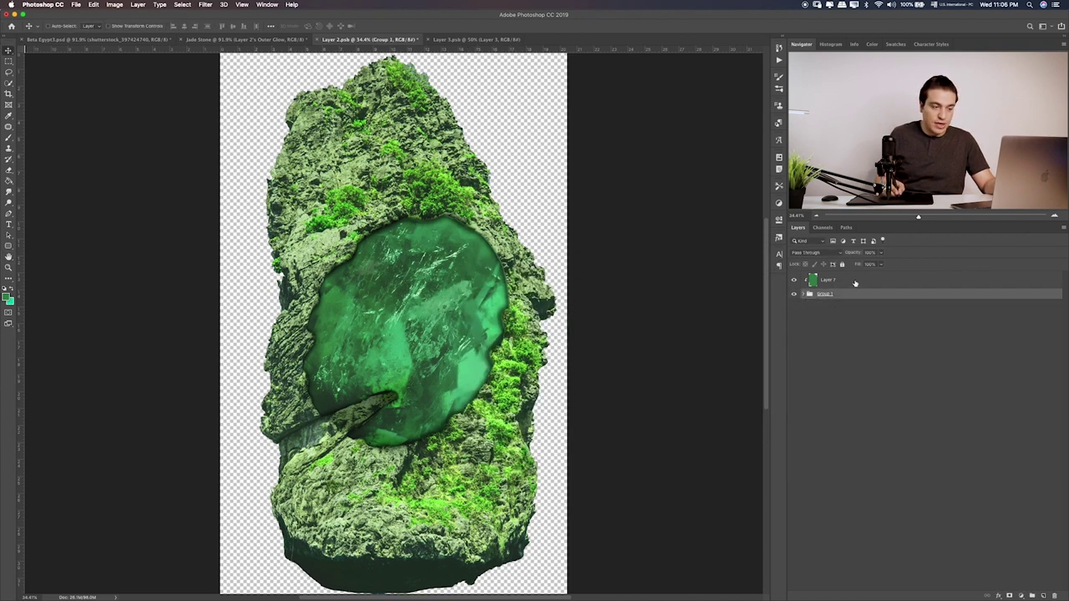
click(854, 283)
mouse_move(413, 183)
mouse_down()
mouse_move(288, 81)
mouse_move(302, 123)
mouse_up()
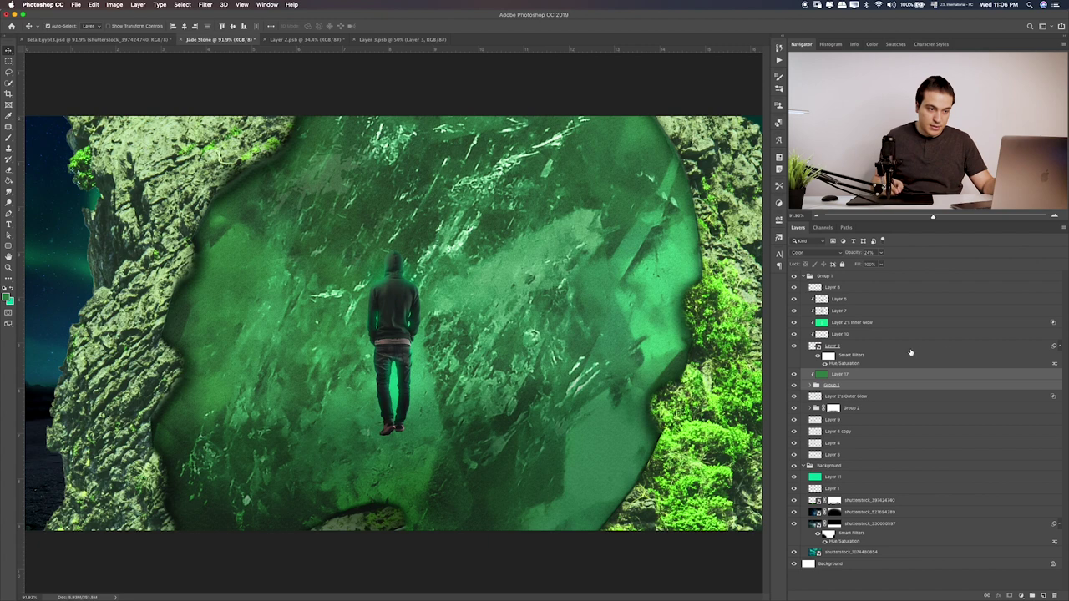
Move Layer 17 to the top and group it with Group 1 as 'Stone'
drag(832, 375, 860, 277)
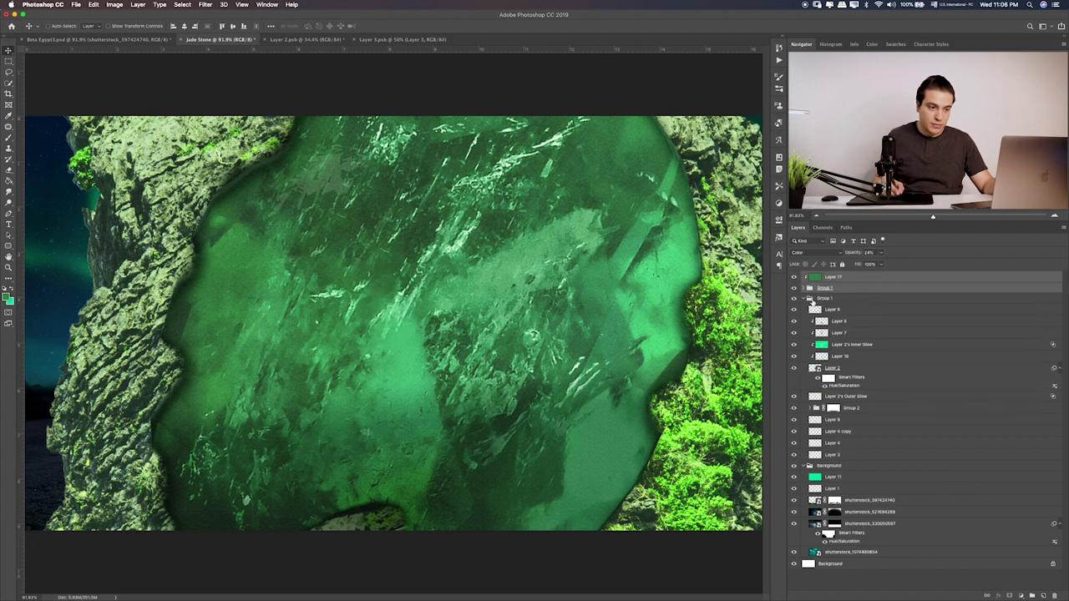
click(806, 298)
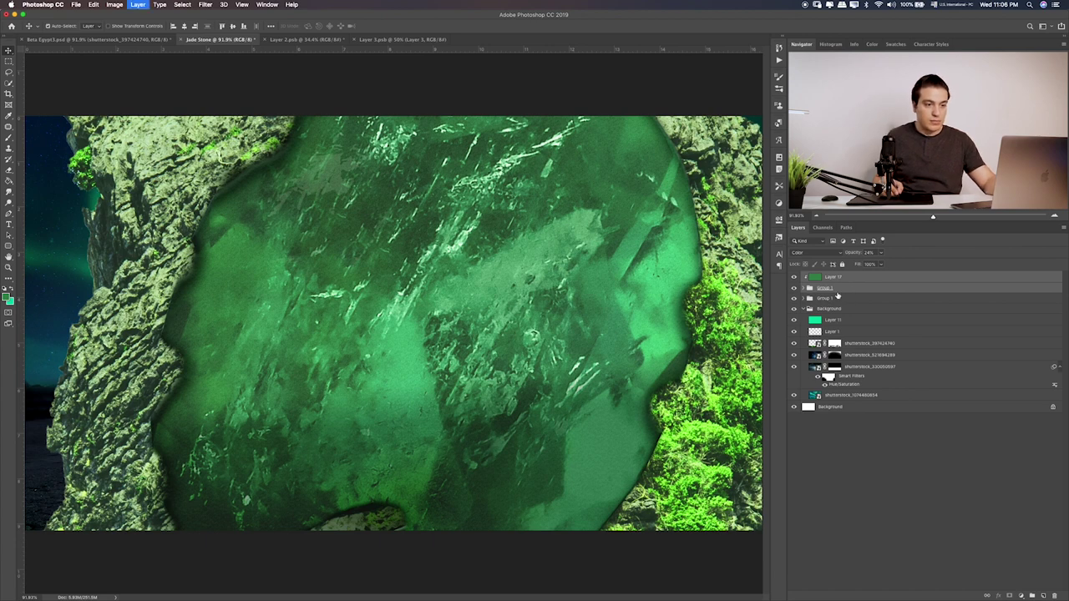
key(ctrl+g)
double_click(825, 275)
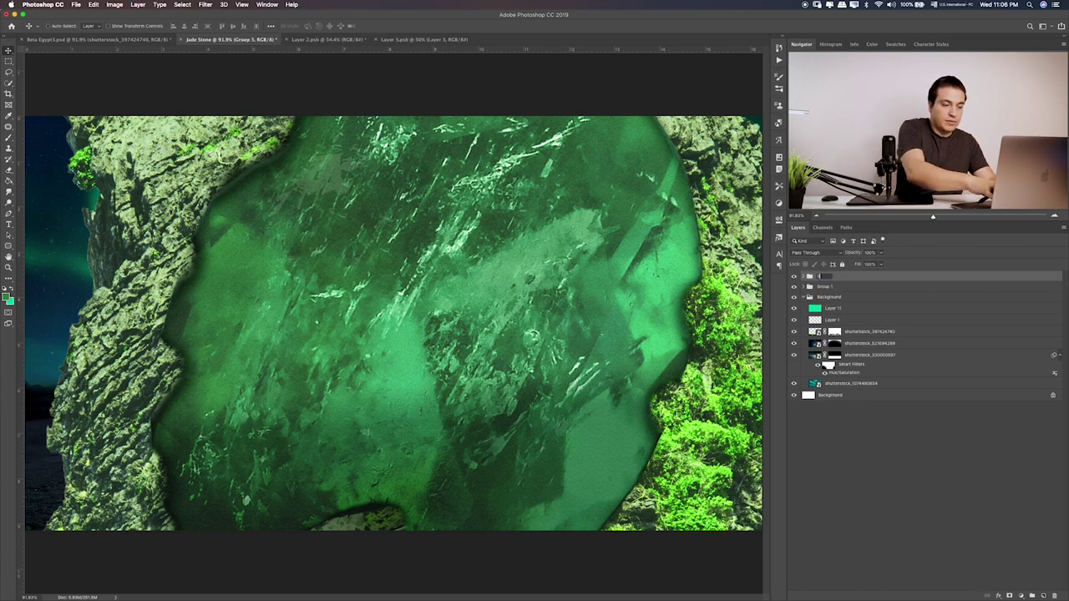
text(Stone)
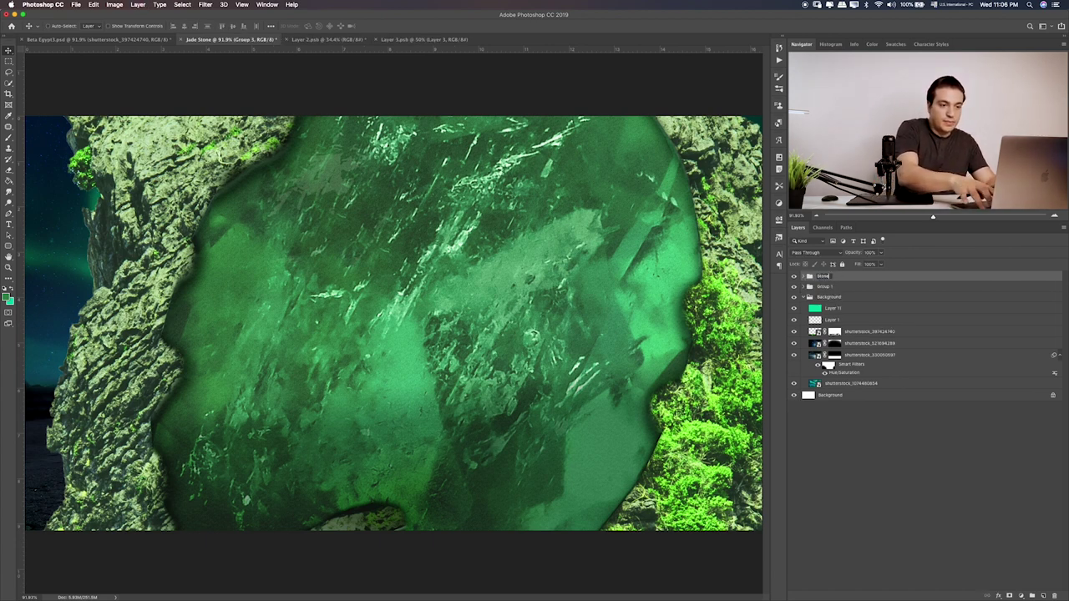
key(Return)
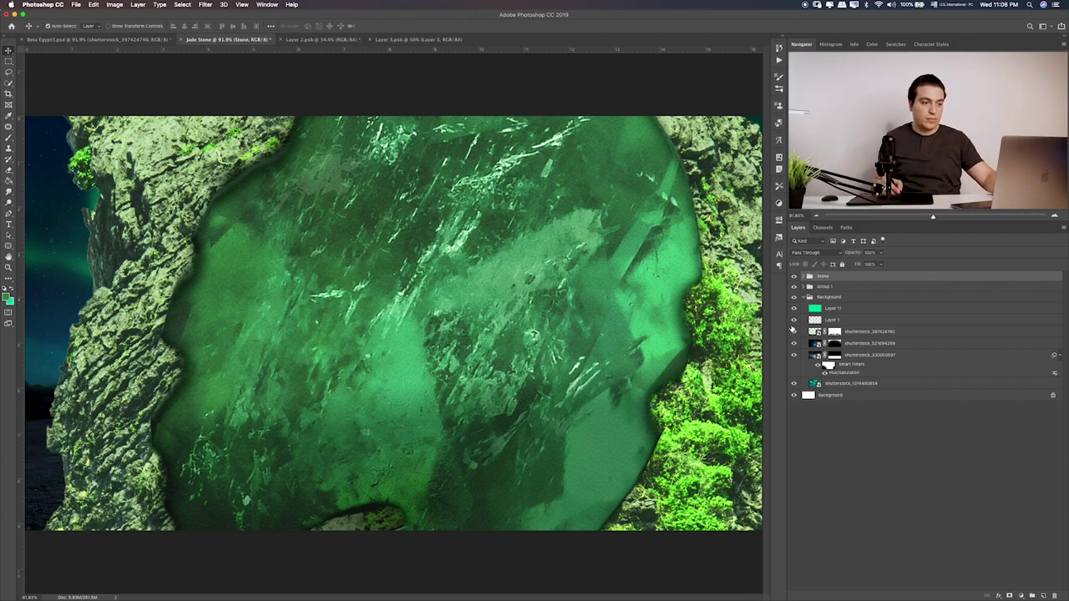
key(ctrl+t)
key(ctrl+h)
Shrink the Stone group, nudge it up, and move it below Group 1
key(ctrl+0)
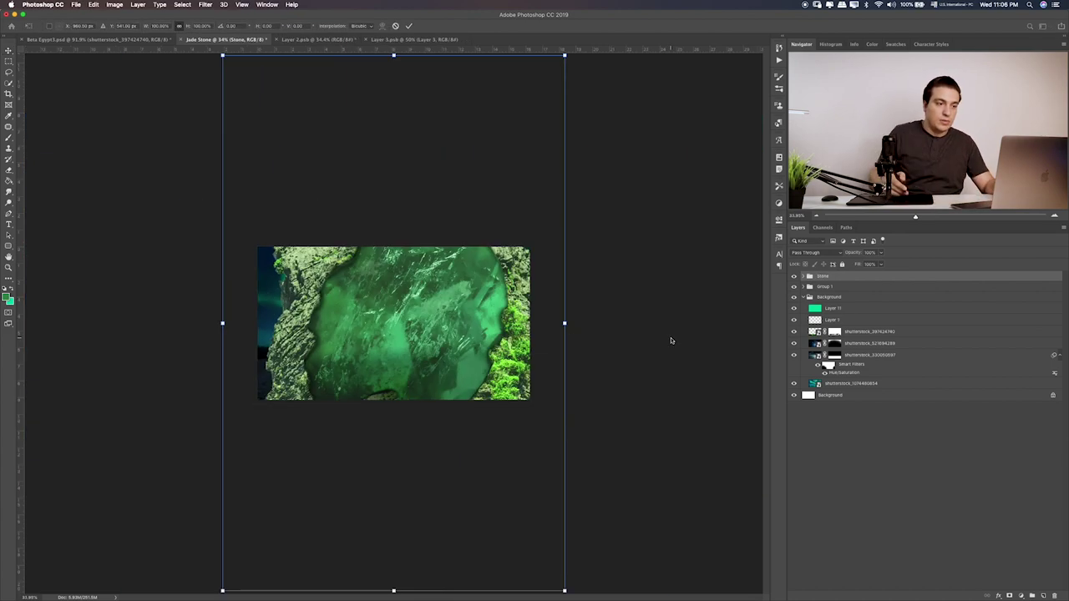
drag(565, 56, 412, 295)
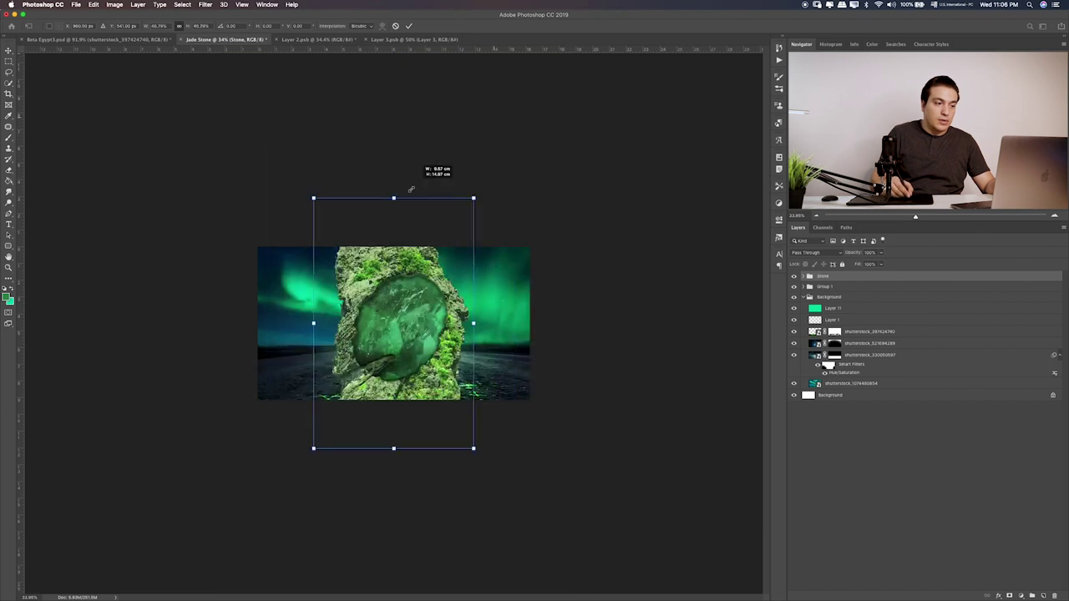
drag(398, 333, 398, 320)
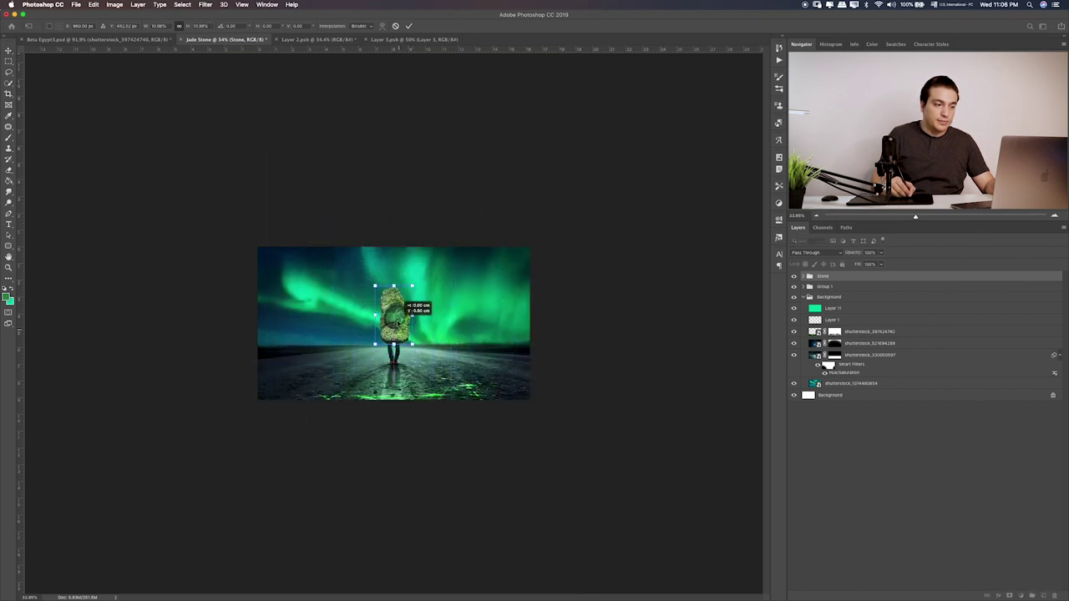
key(Return)
key(ctrl+0)
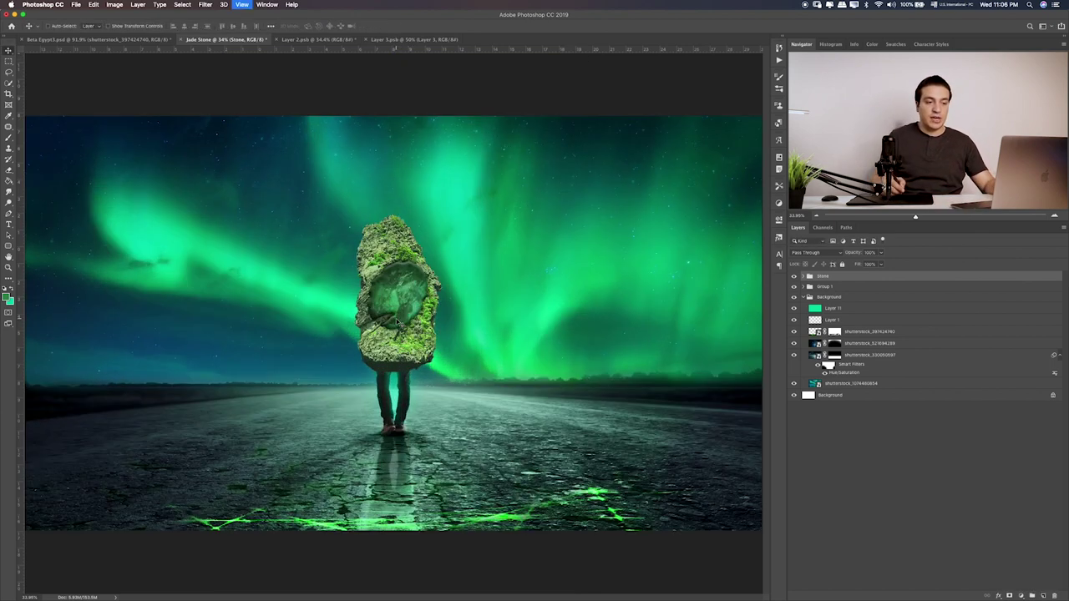
drag(884, 279, 870, 292)
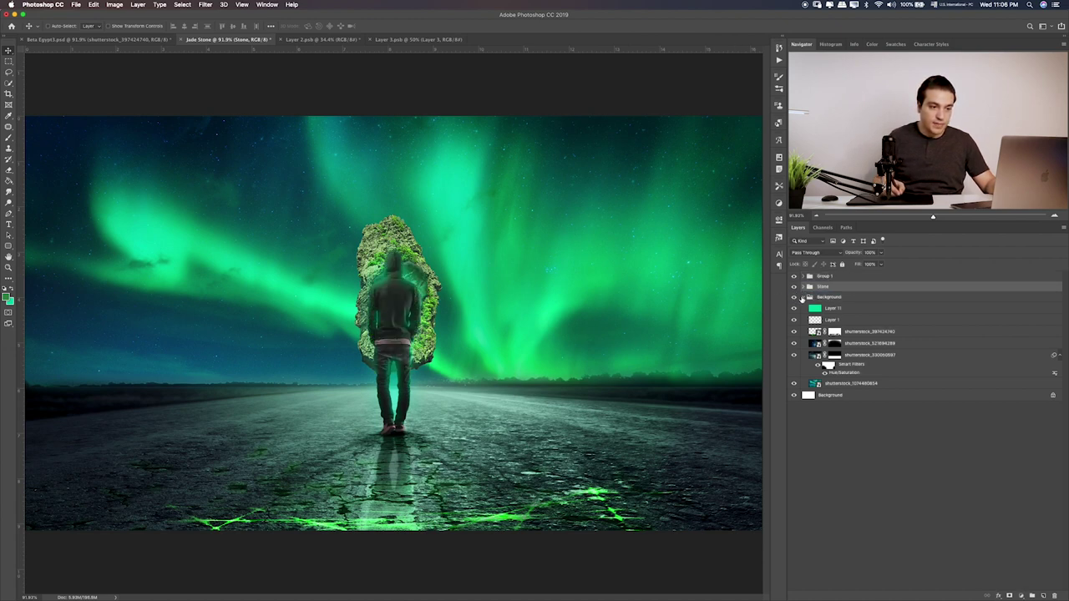
Zoom in to compare, then move the hooded man's group slightly down
click(802, 298)
key(ctrl+1)
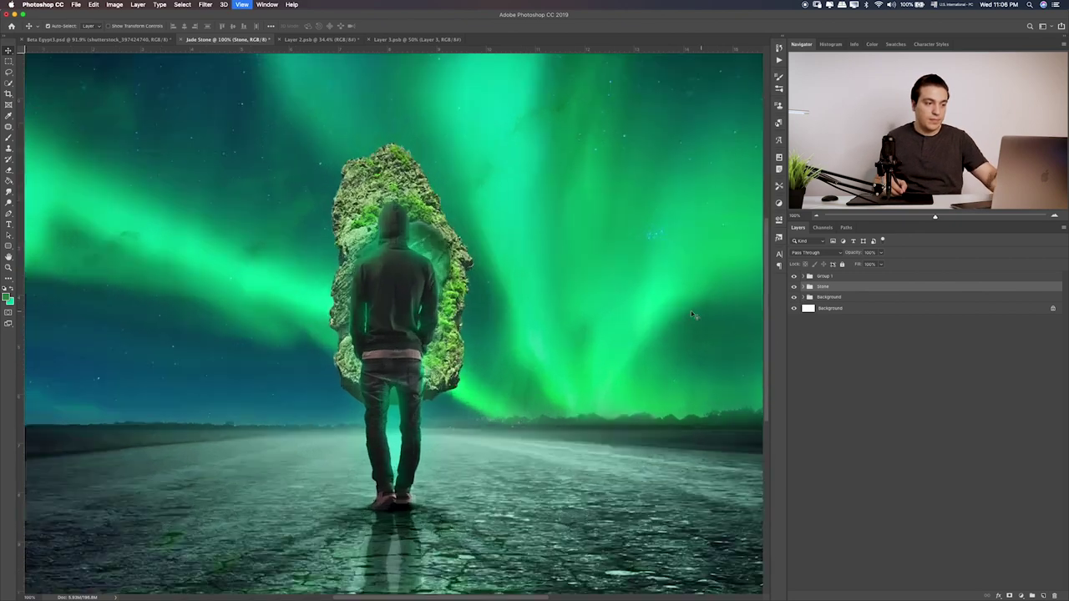
key(ctrl+plus)
key(alt+bracketright)
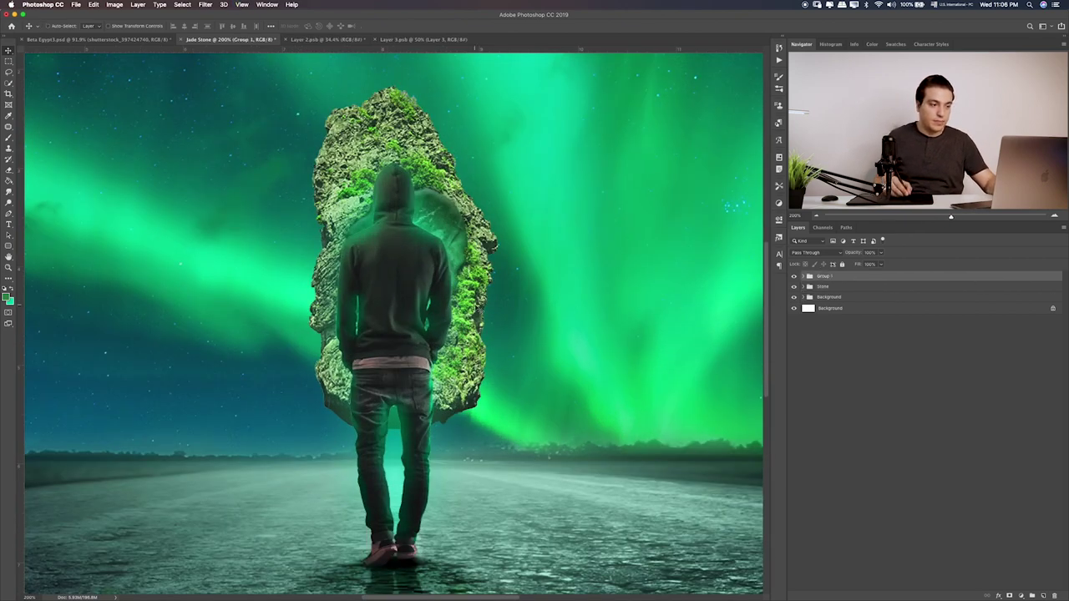
click(795, 277)
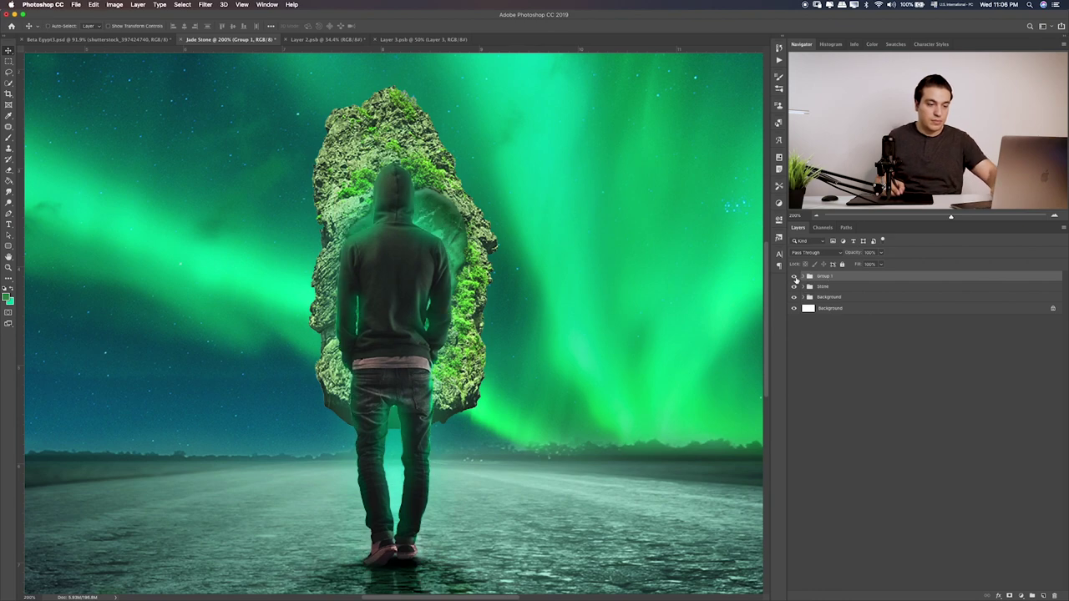
key(ctrl+minus)
drag(488, 341, 523, 346)
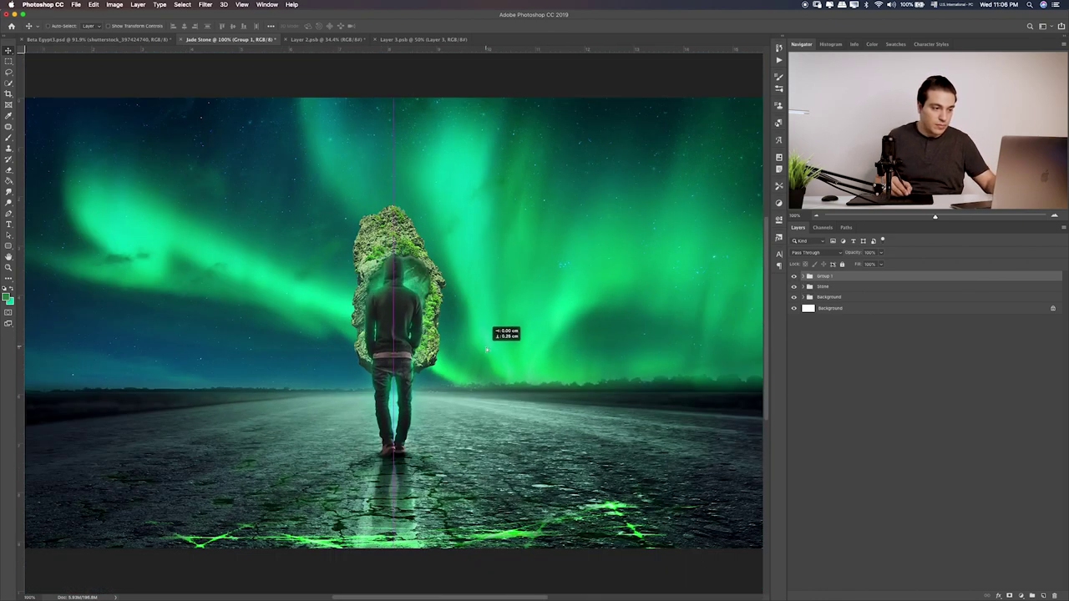
Nudge the Stone group slightly up and expand it to select Layer 14
click(845, 287)
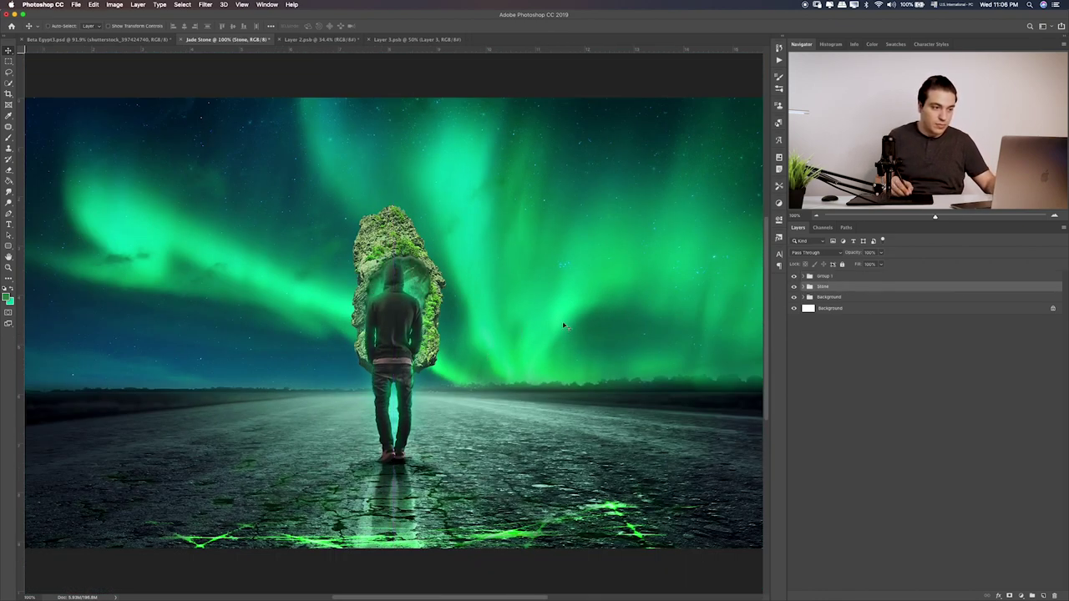
drag(426, 305, 431, 293)
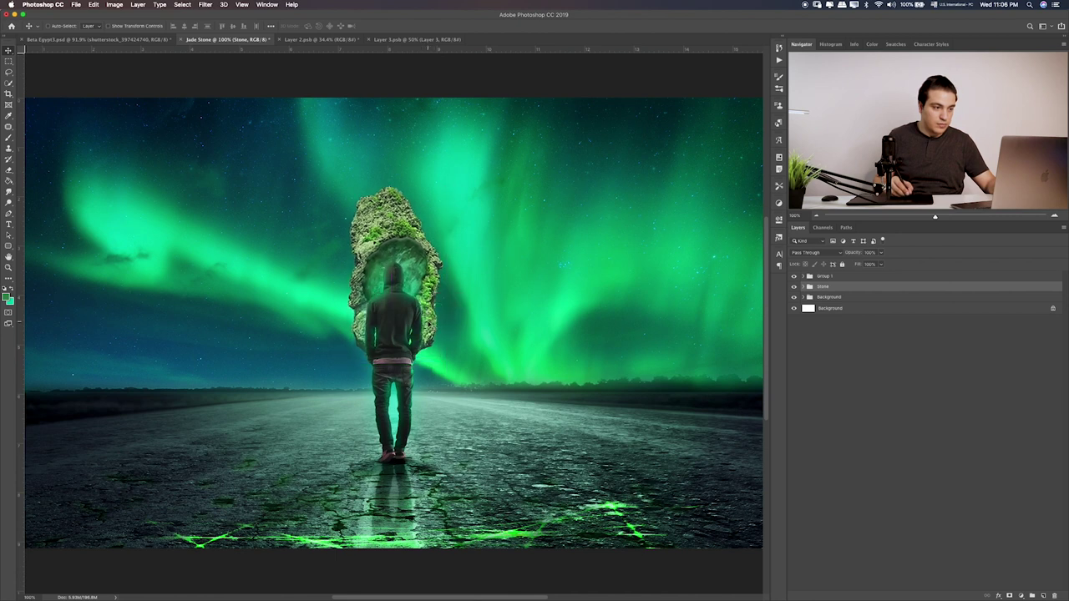
click(794, 287)
click(794, 286)
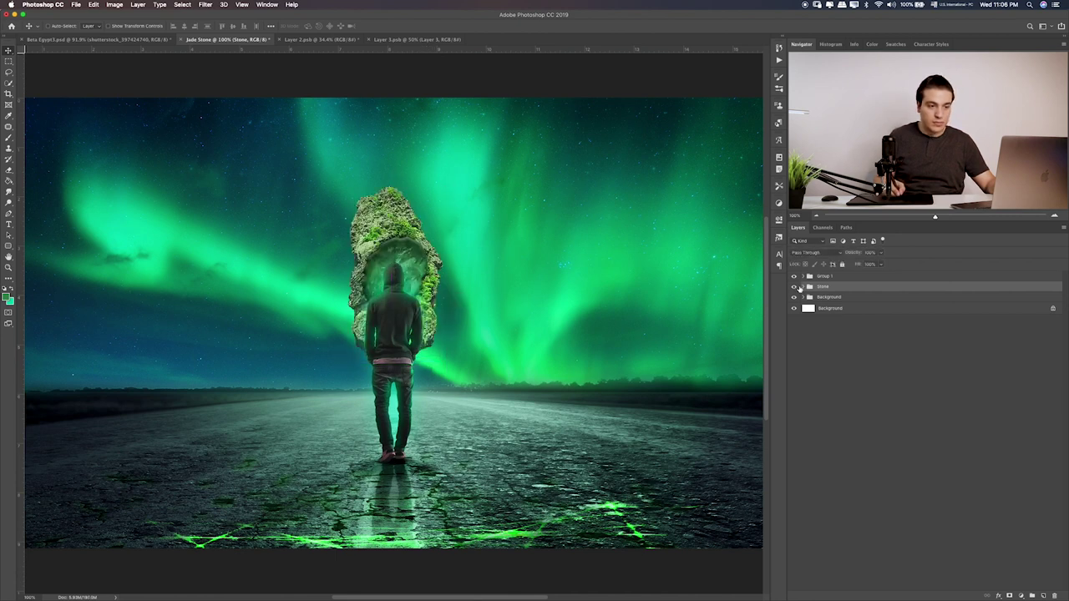
click(803, 286)
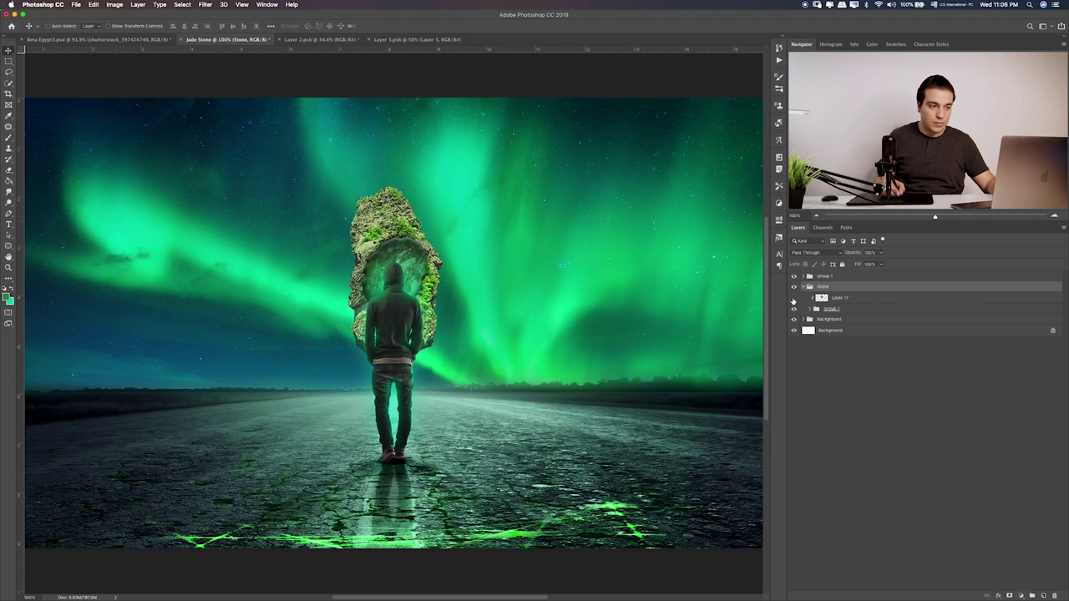
click(808, 310)
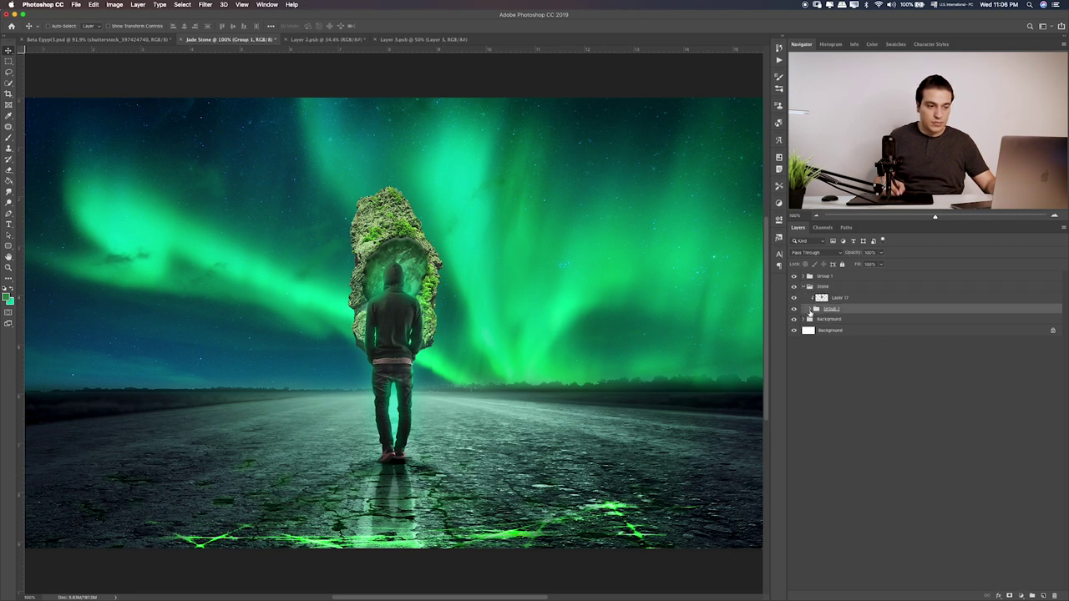
click(810, 310)
click(879, 346)
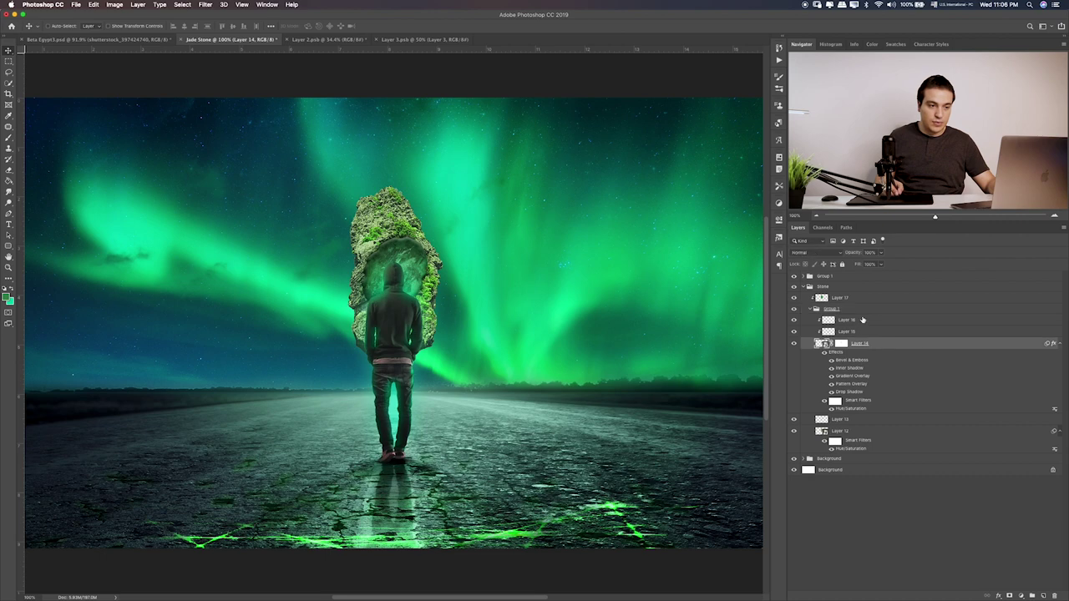
Paint a green glow on a new layer and clip it above the rock group
click(1044, 597)
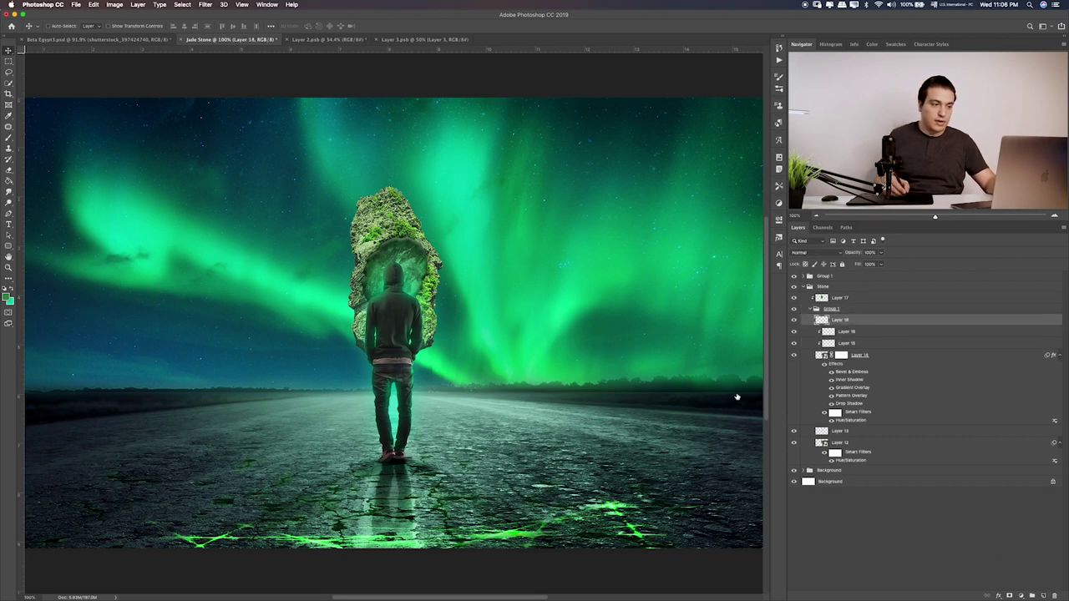
key(b)
drag(368, 240, 357, 205)
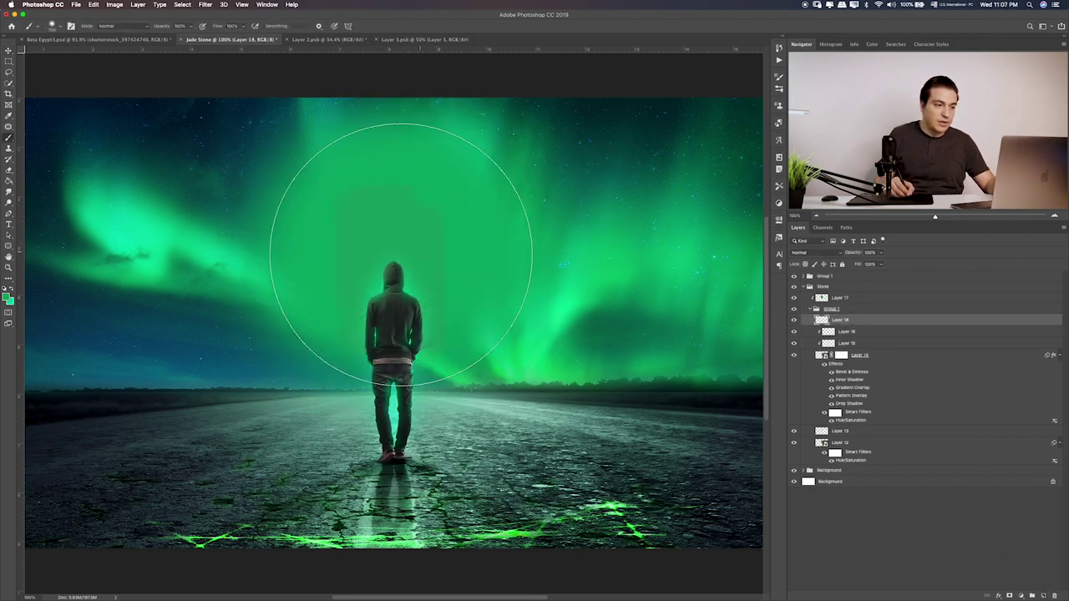
drag(841, 314, 840, 308)
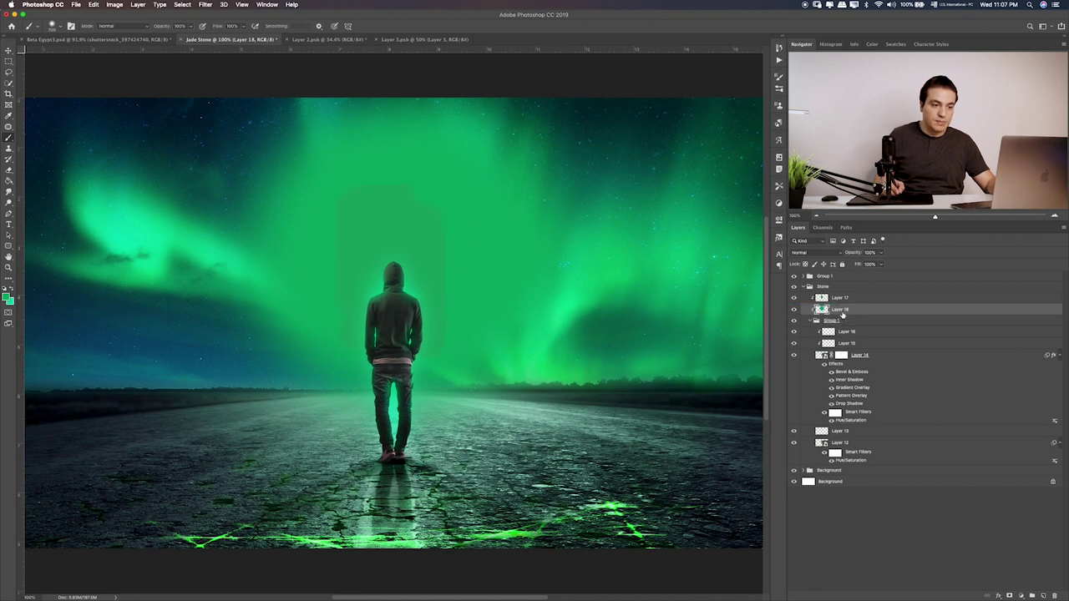
key(ctrl+alt+g)
Set Layer 18 to Hue blending at 72% opacity
key(v)
key(shift+alt+m)
key(shift+plus)
key(shift+plus)
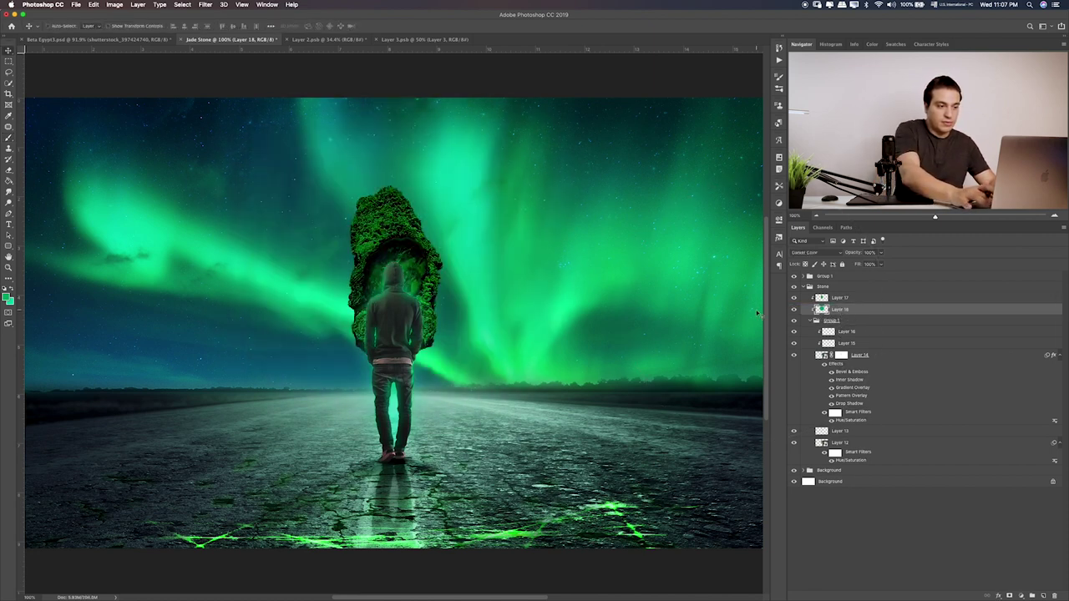
key(shift+plus)
key(shift+plus)
key(shift+plus)
key(shift+plus)
key(shift+plus)
key(shift+plus)
key(shift+plus)
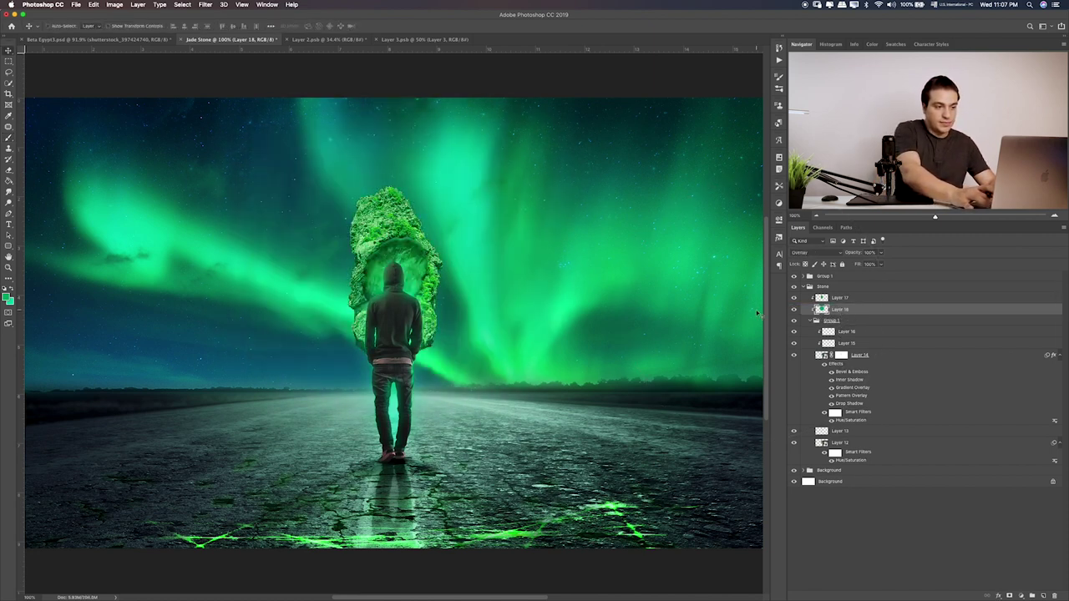
key(shift+plus)
key(shift+plus)
key(shift+plus)
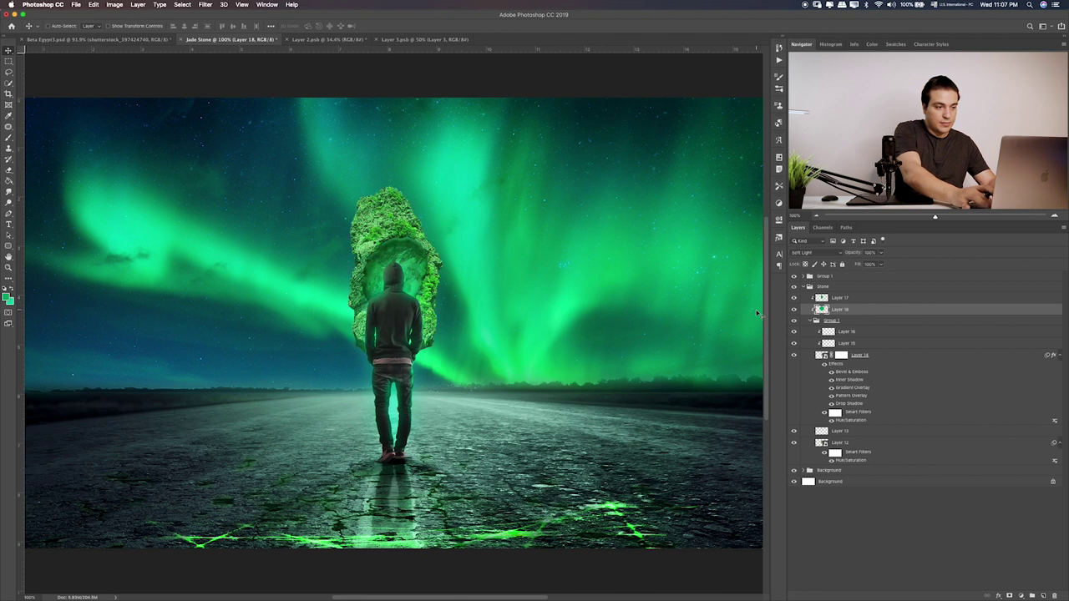
key(shift+plus)
key(shift+plus)
key(shift+plus)
key(shift+plus)
key(shift+plus)
key(shift+plus)
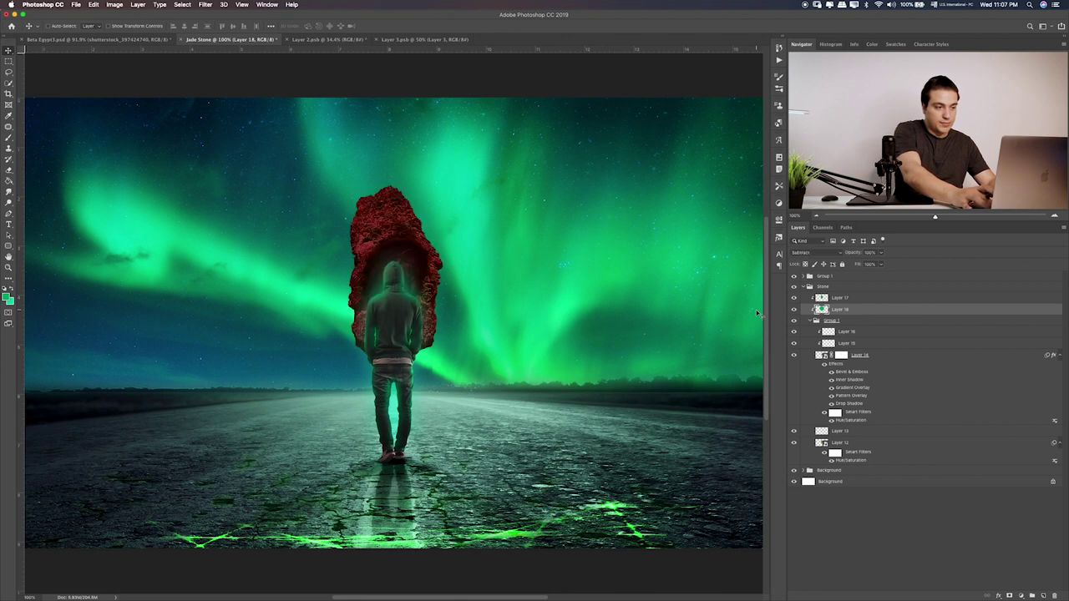
key(shift+plus)
key(shift+plus)
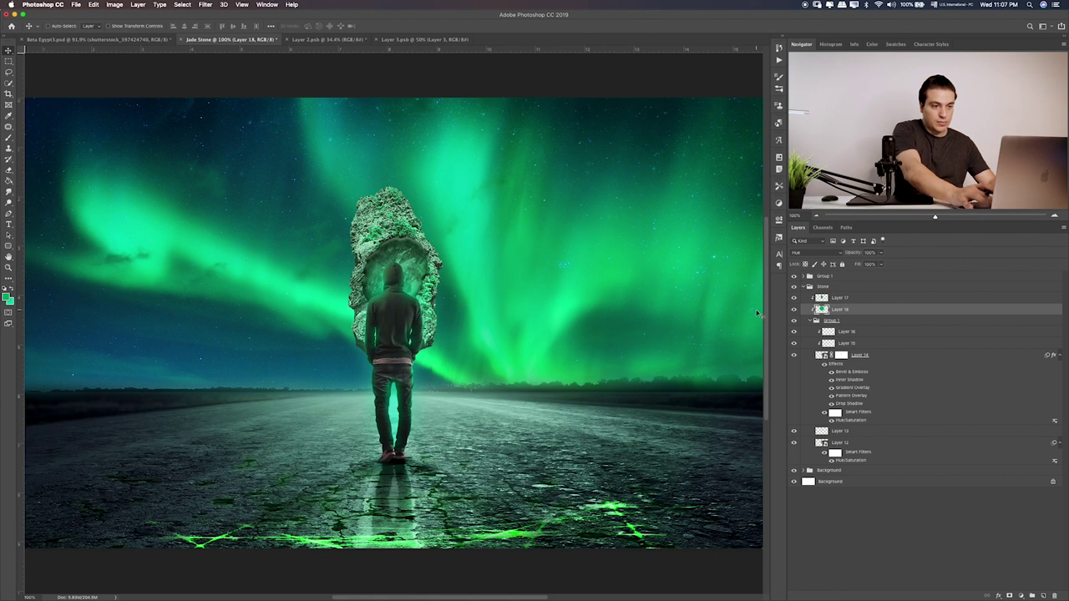
key(shift+plus)
key(shift+plus)
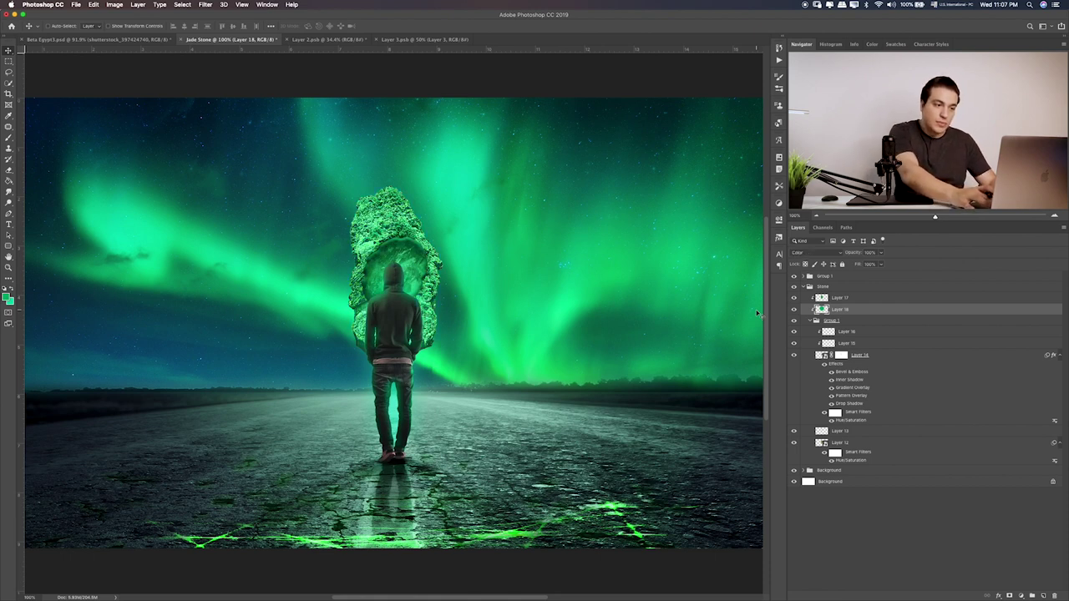
key(shift+minus)
key(shift+minus)
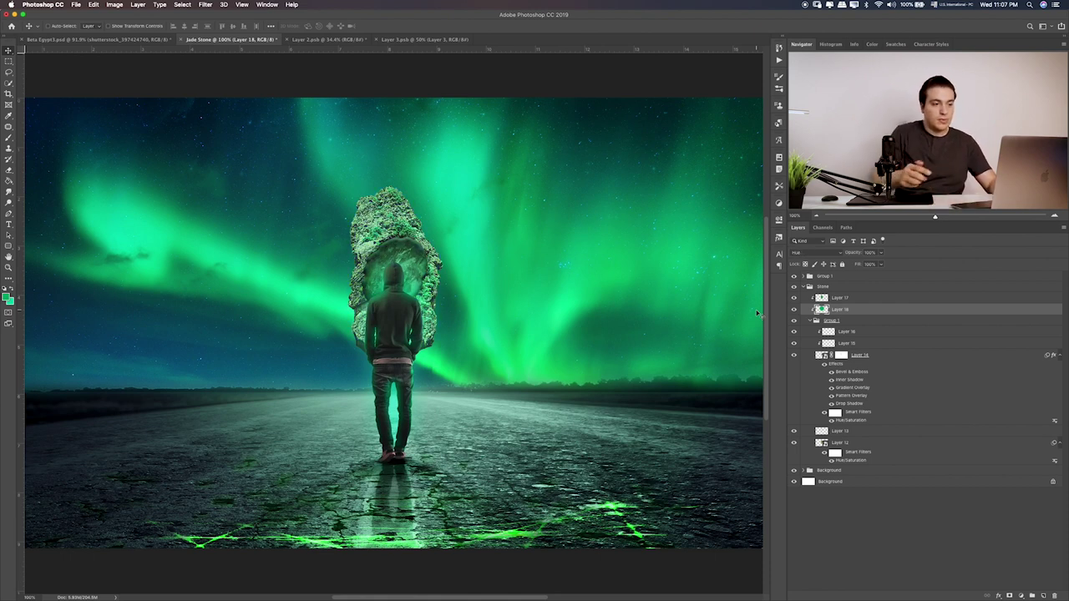
click(882, 253)
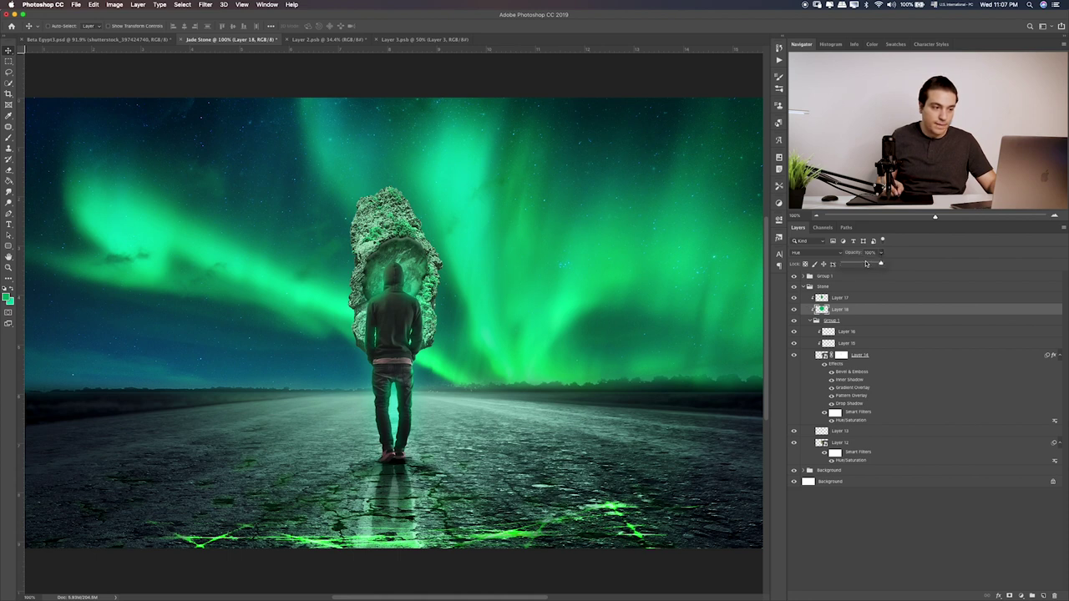
drag(867, 265, 865, 269)
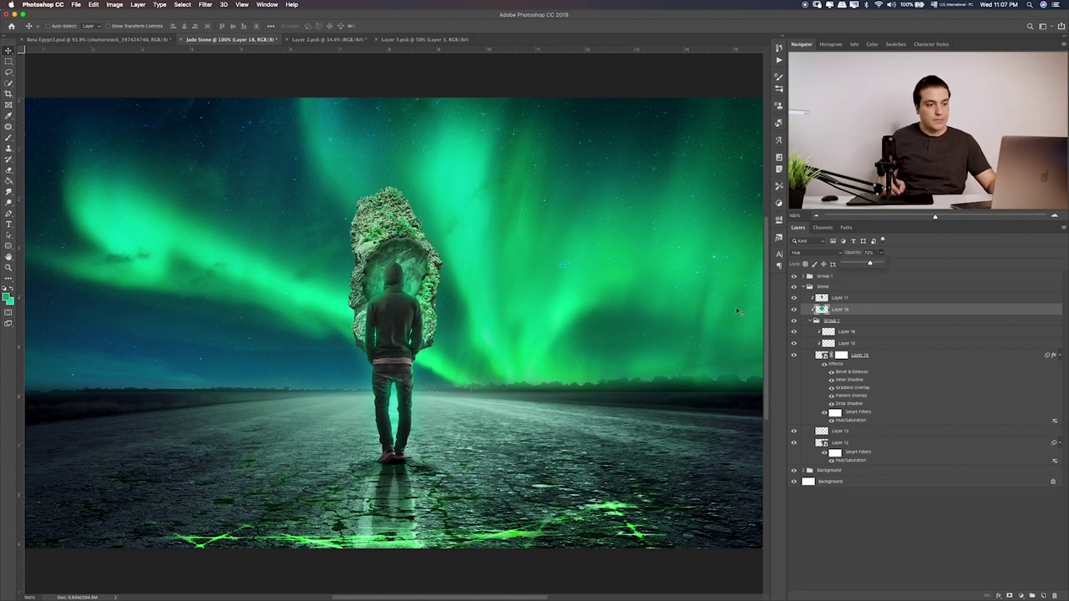
click(823, 286)
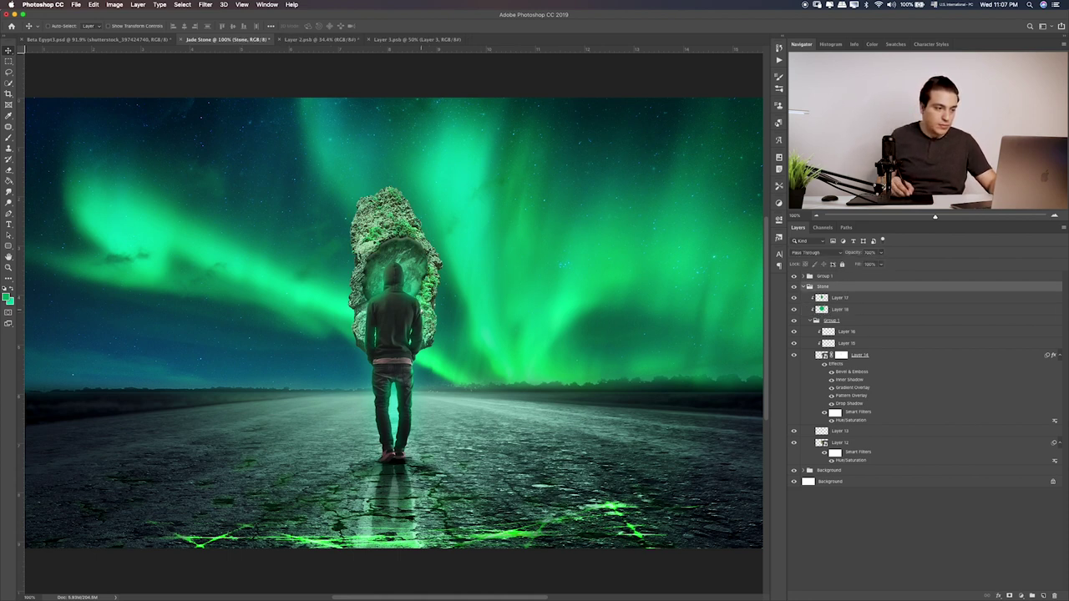
Move the Stone group about 28 px higher and slightly left behind the hooded man
drag(429, 294, 429, 270)
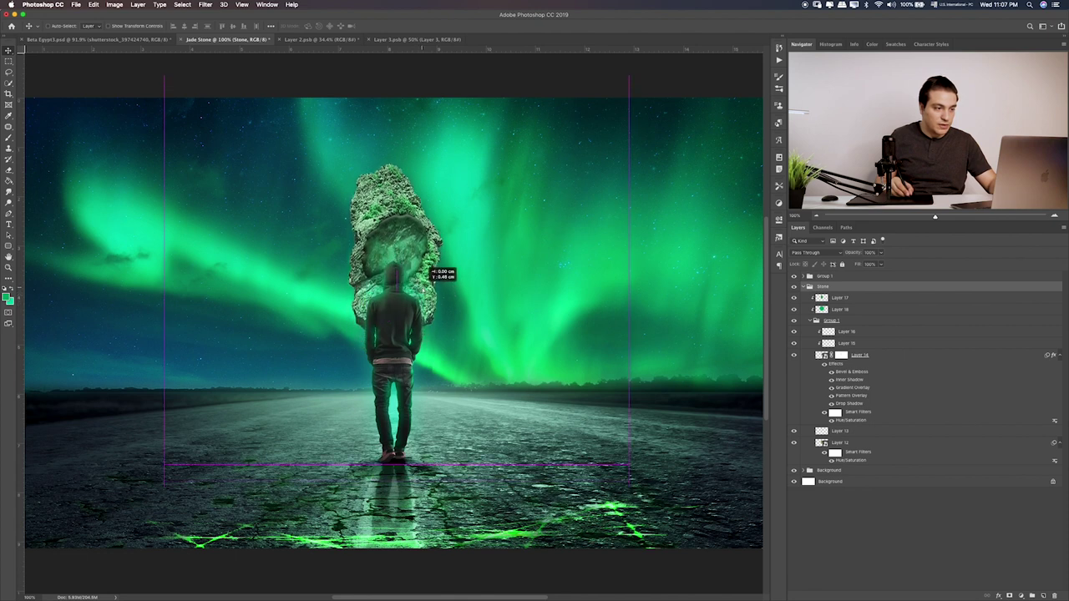
drag(433, 294, 430, 292)
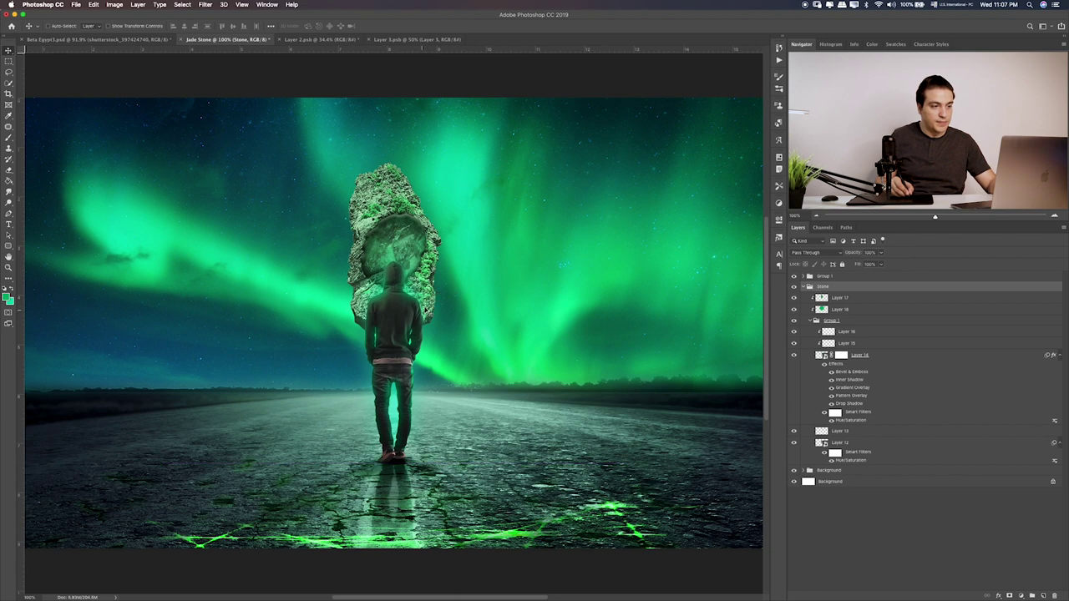
drag(426, 285, 427, 288)
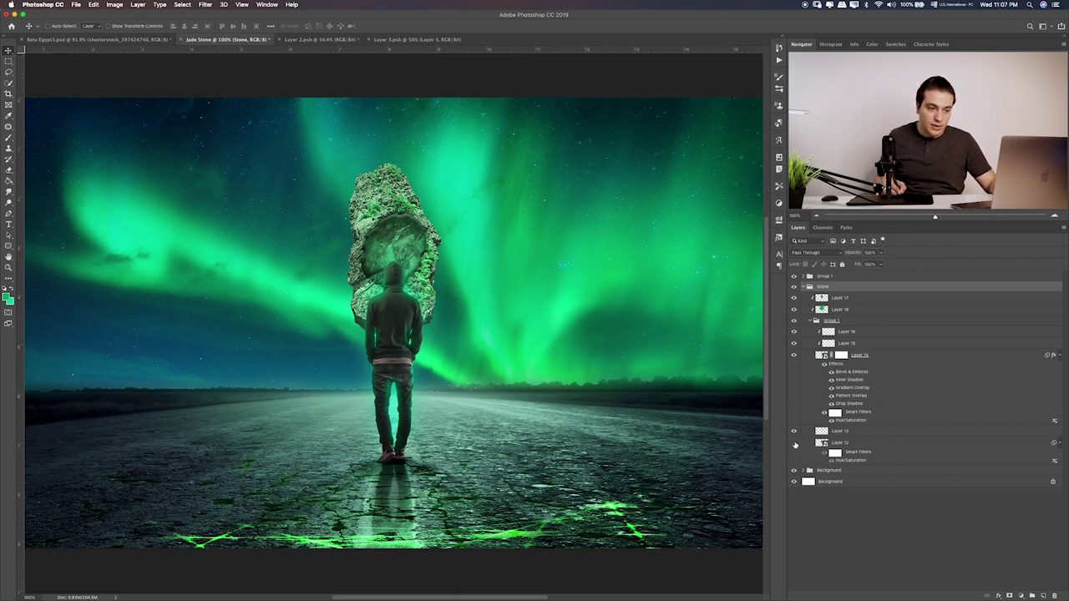
click(795, 443)
click(795, 443)
click(877, 446)
Enable Inner and Outer Glow on Layer 12 and tune the inner glow's opacity and size
double_click(917, 448)
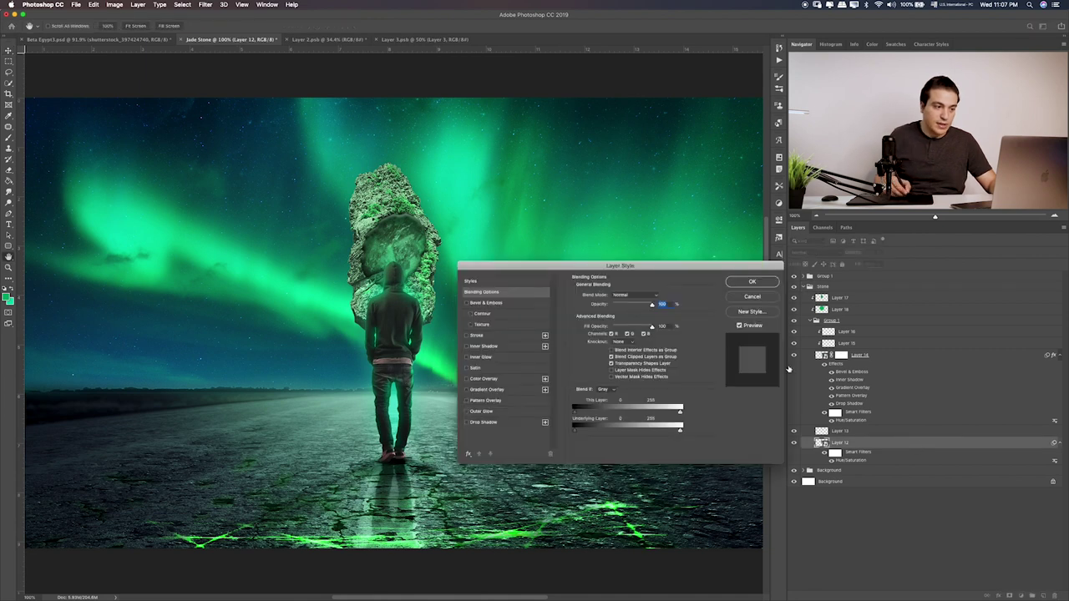
click(484, 346)
click(490, 357)
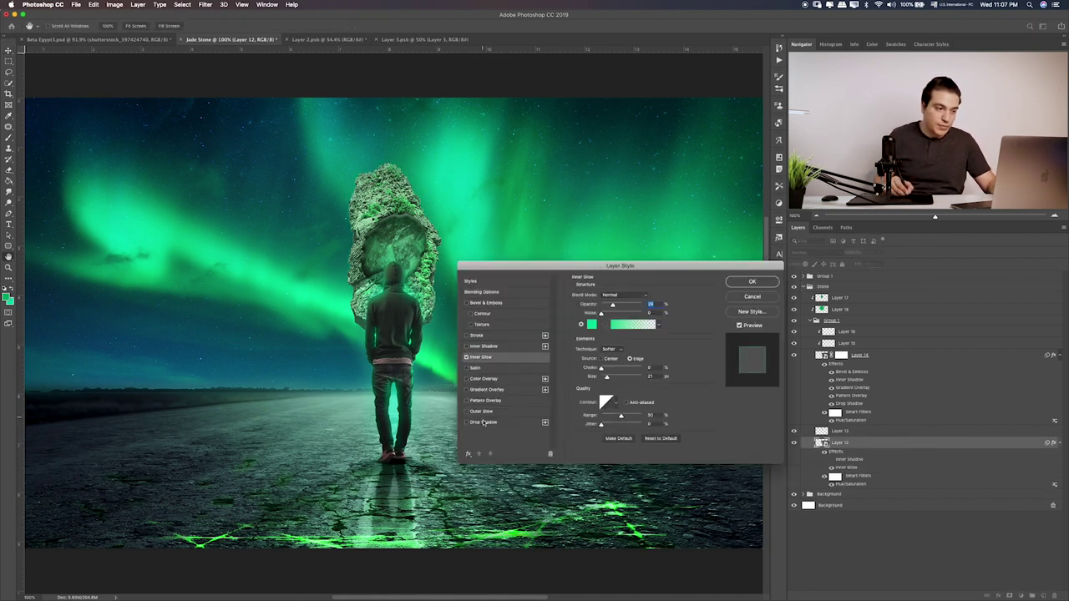
click(468, 412)
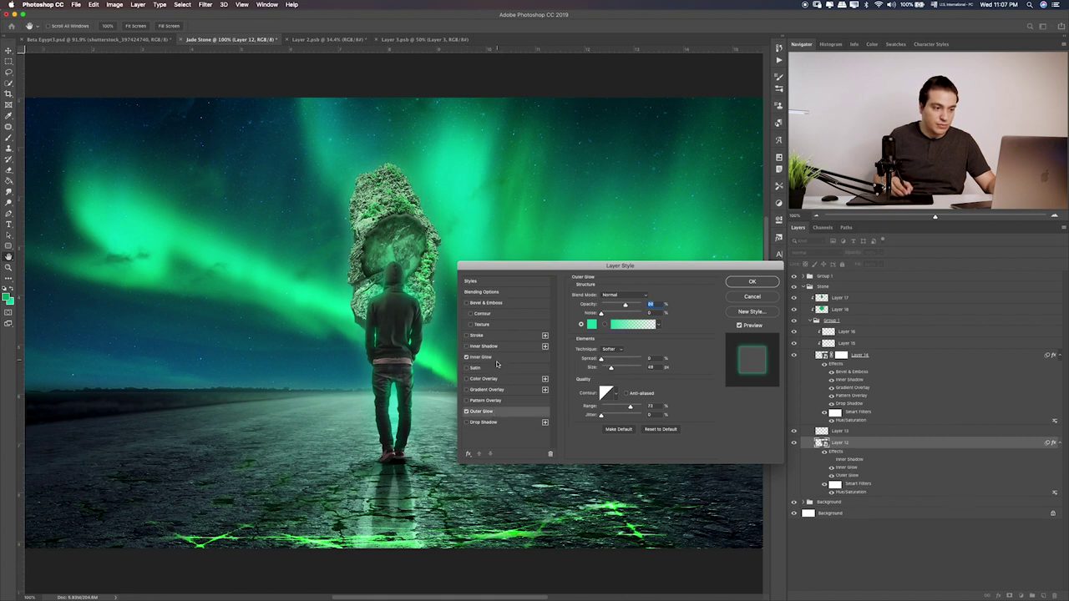
click(503, 357)
drag(622, 307, 634, 306)
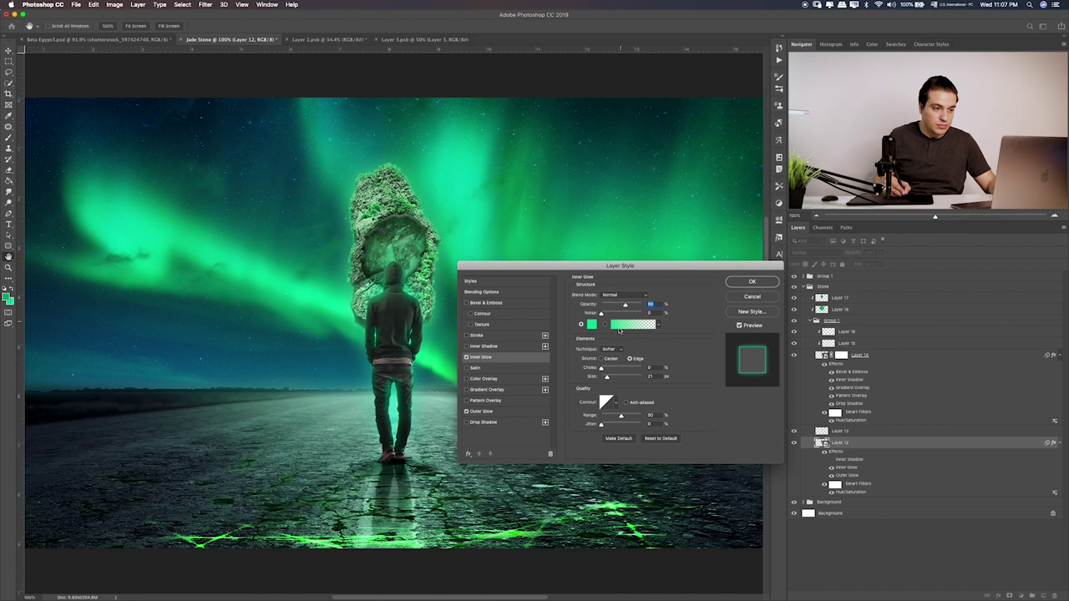
drag(608, 376, 611, 377)
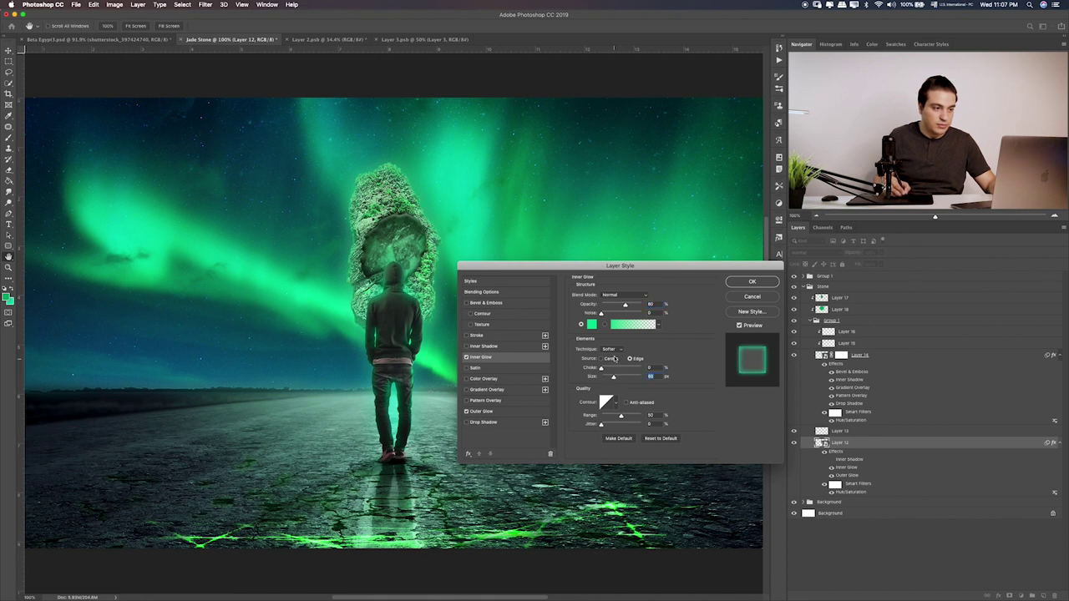
drag(624, 306, 619, 305)
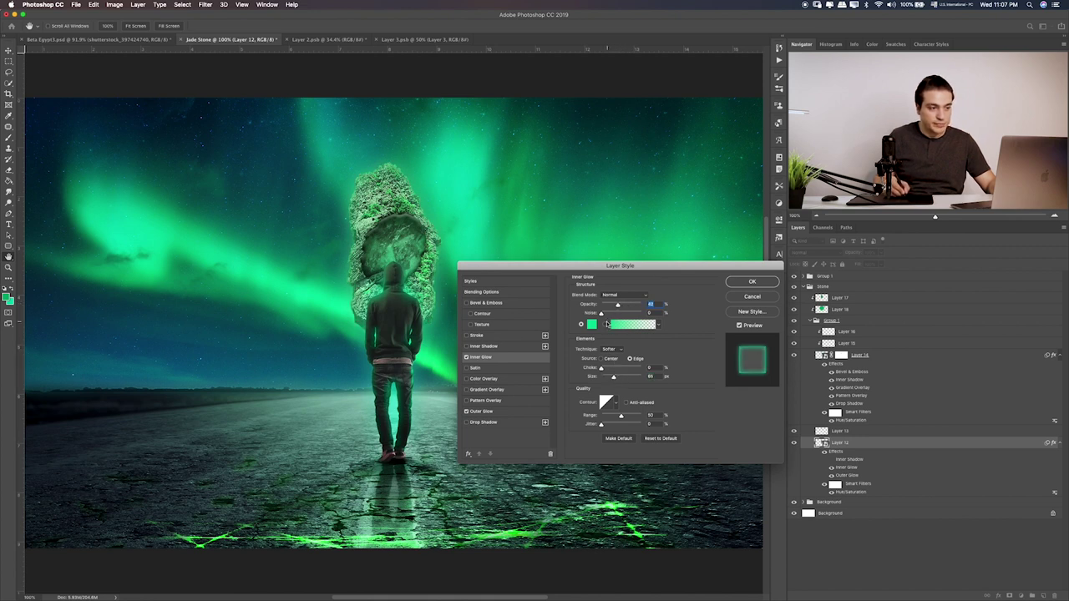
Widen Layer 12's Outer Glow, apply the style, and zoom to 200%
click(519, 411)
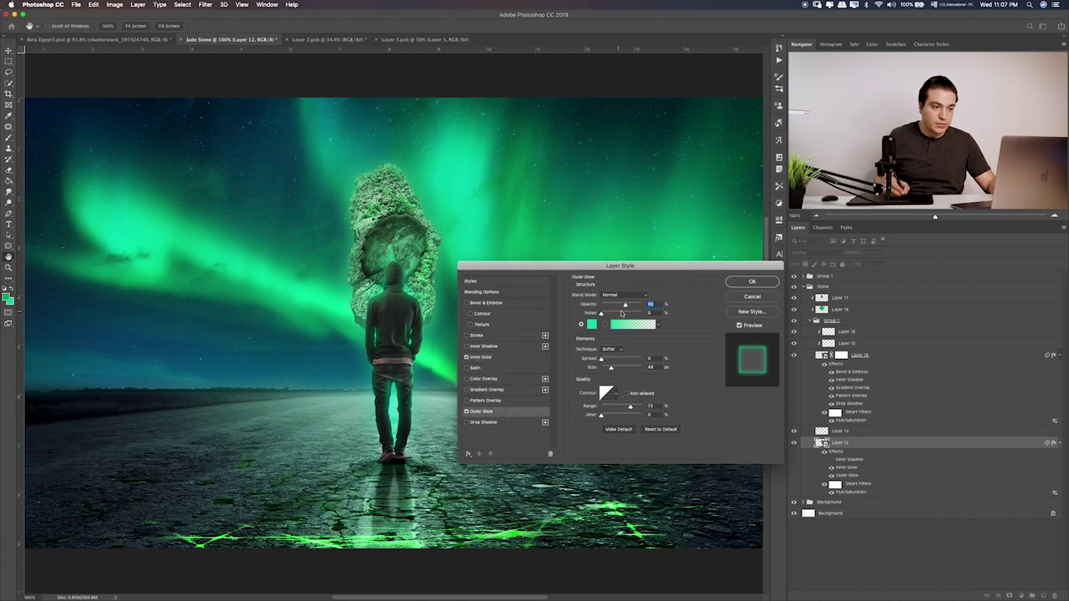
drag(611, 367, 620, 368)
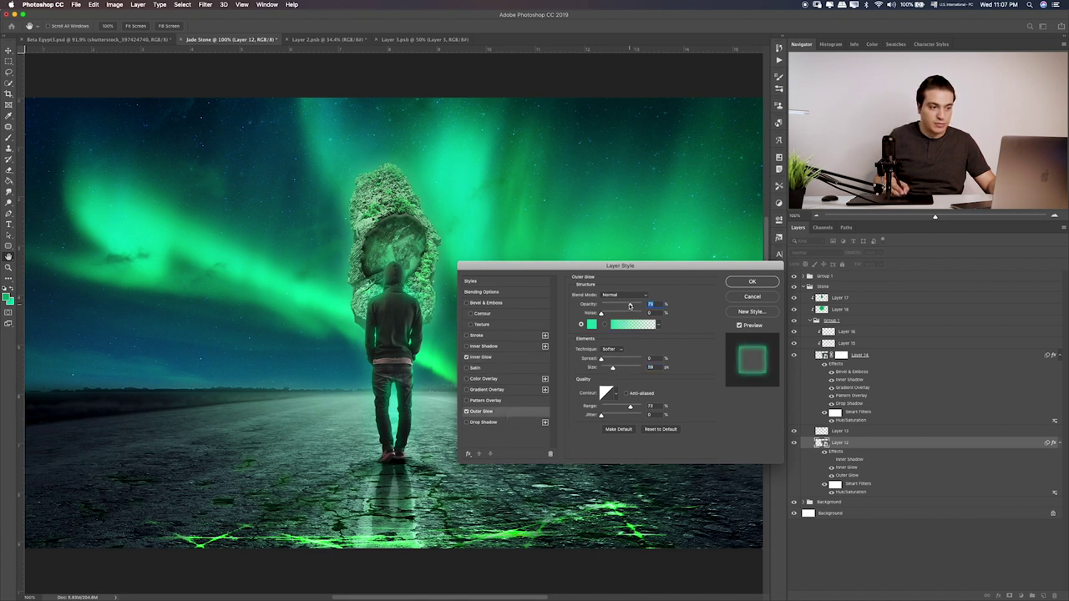
key(Return)
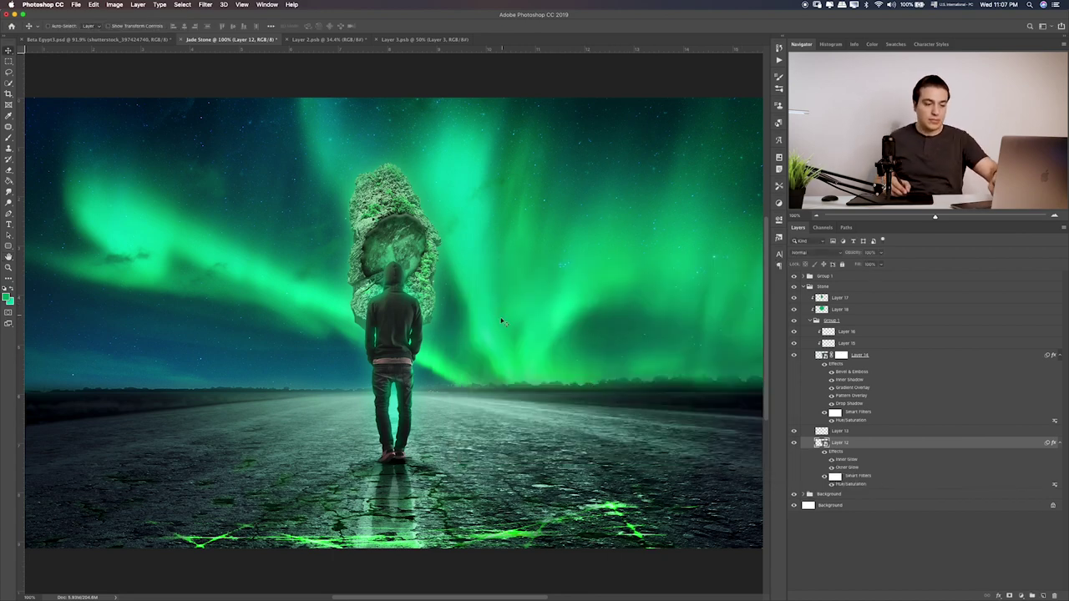
key(ctrl+plus)
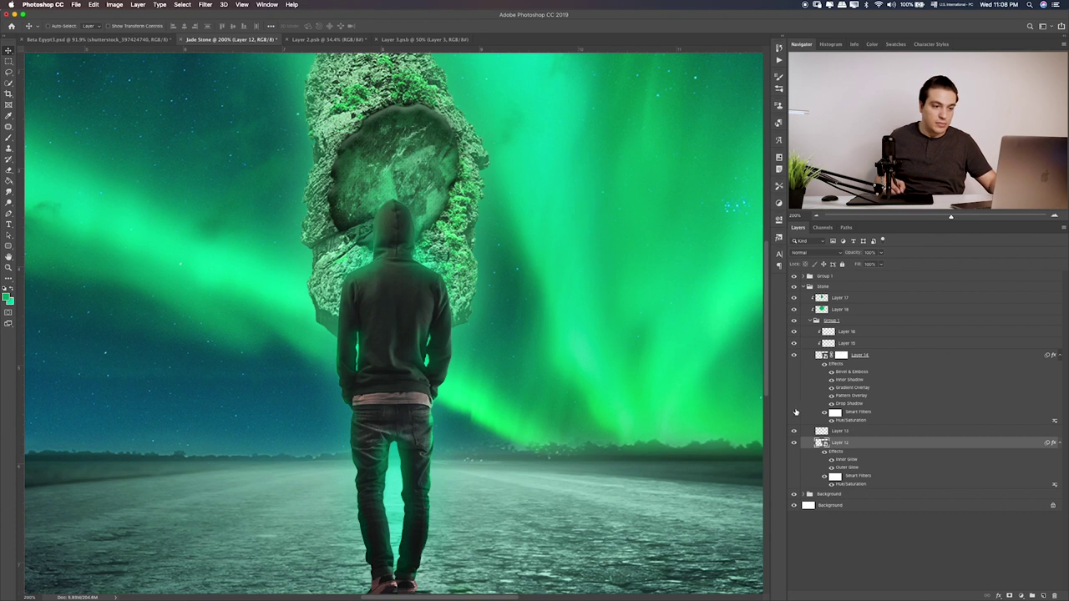
click(795, 432)
Lower Layer 13's opacity to about 65%, comparing with Layer 12 hidden
click(795, 432)
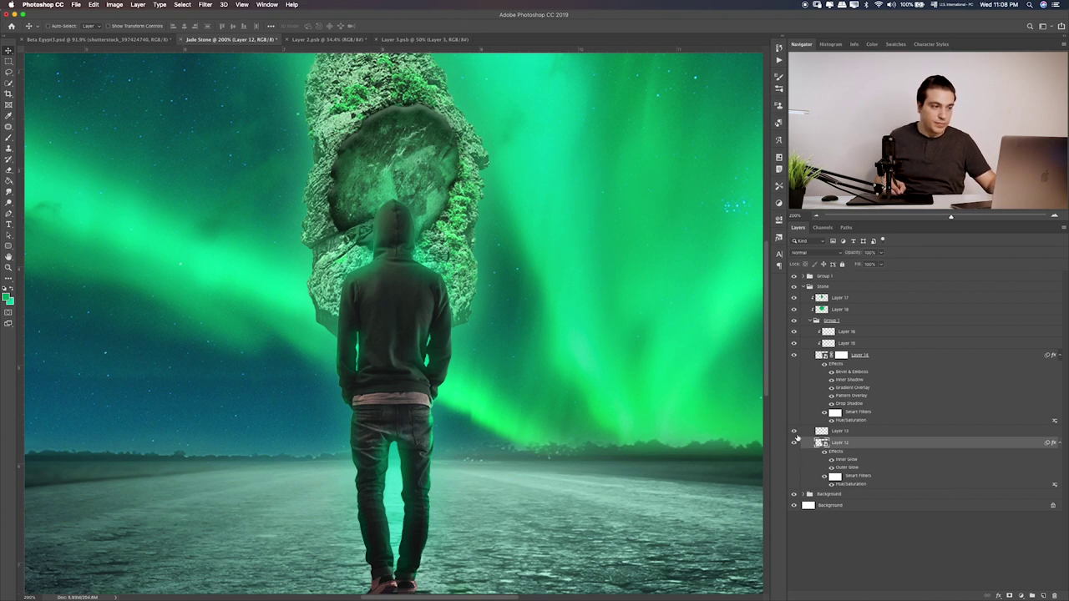
click(848, 431)
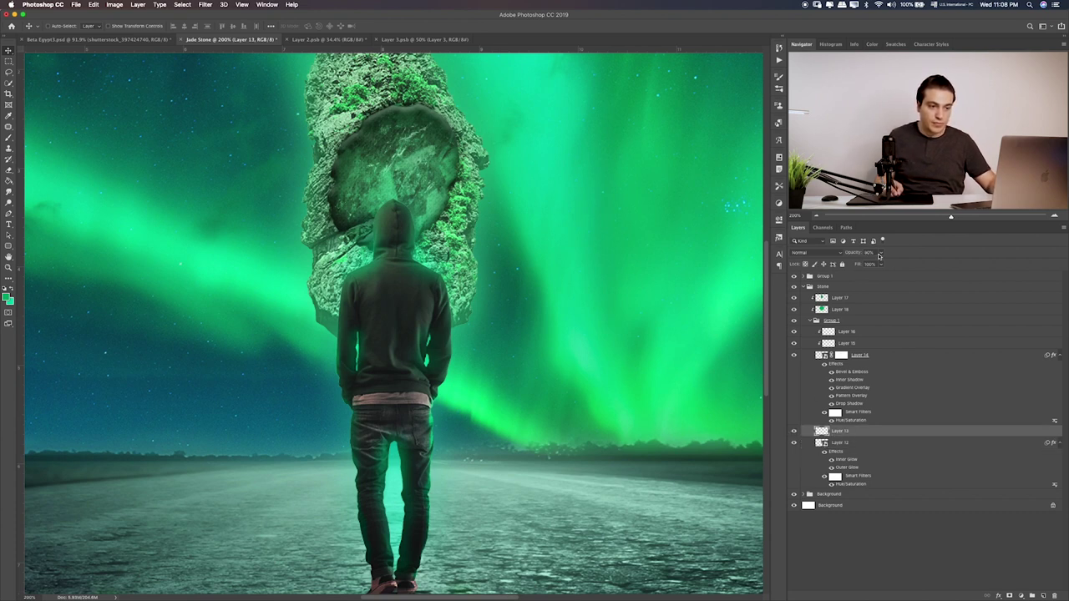
drag(879, 255, 858, 275)
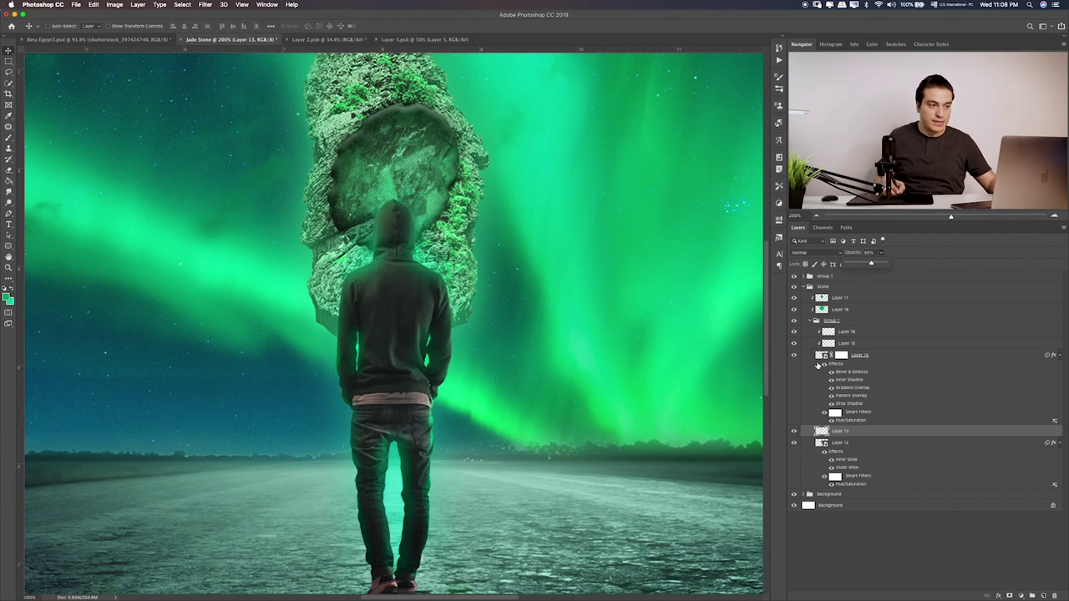
click(795, 444)
click(794, 443)
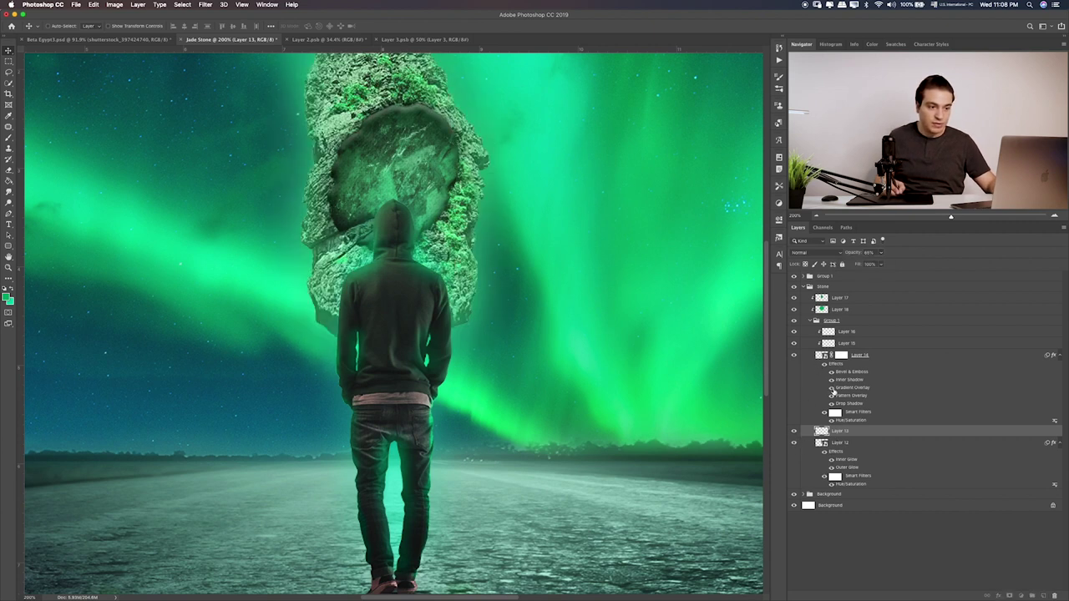
Lighten Layer 14's drop shadow inside the stone
click(831, 403)
click(832, 403)
click(832, 403)
click(831, 403)
double_click(852, 403)
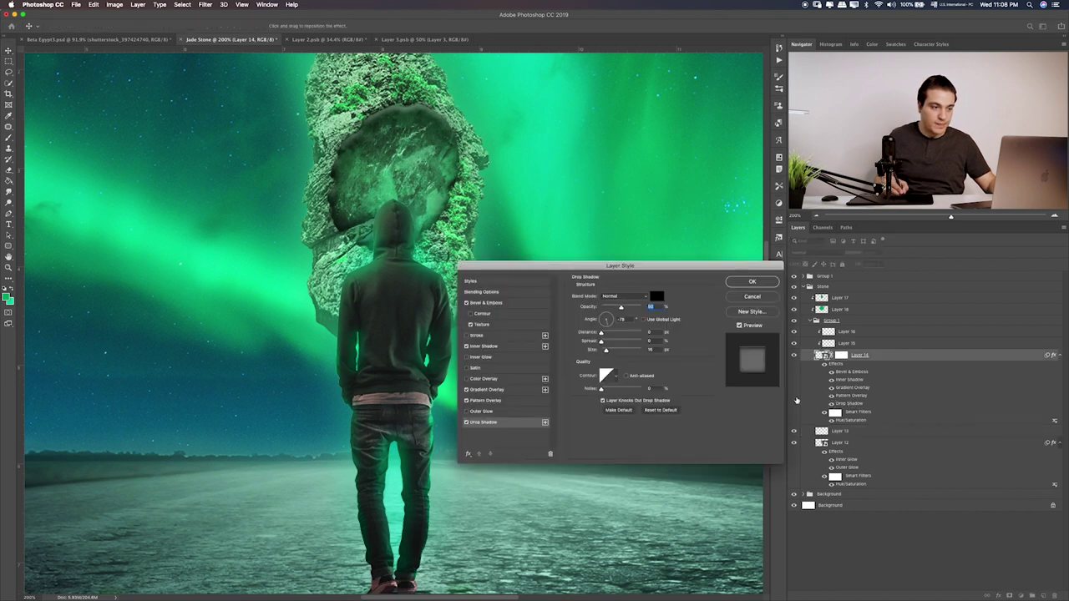
drag(606, 309, 605, 309)
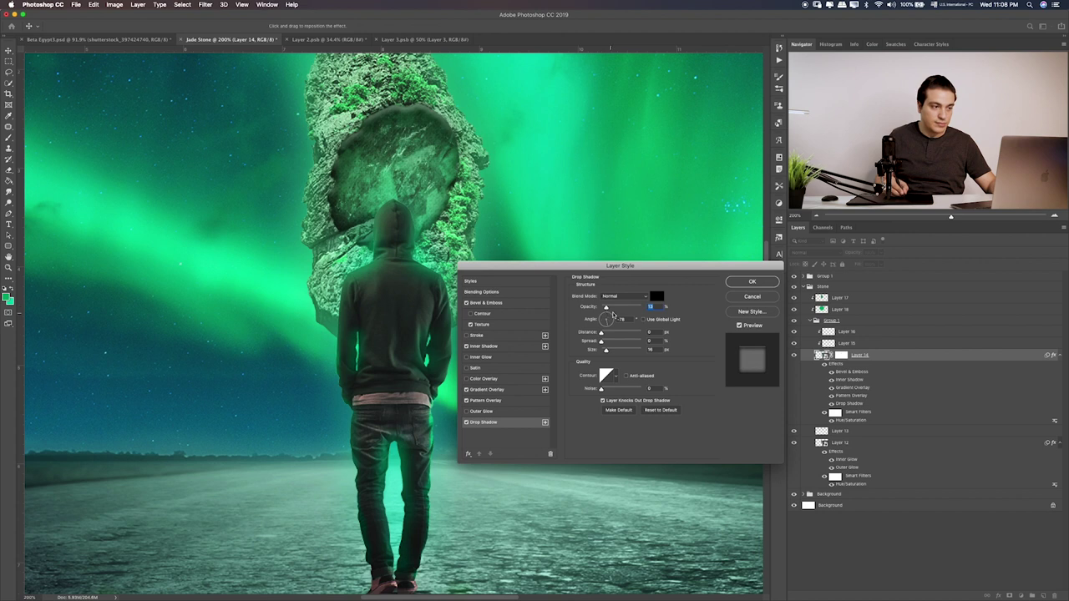
click(744, 287)
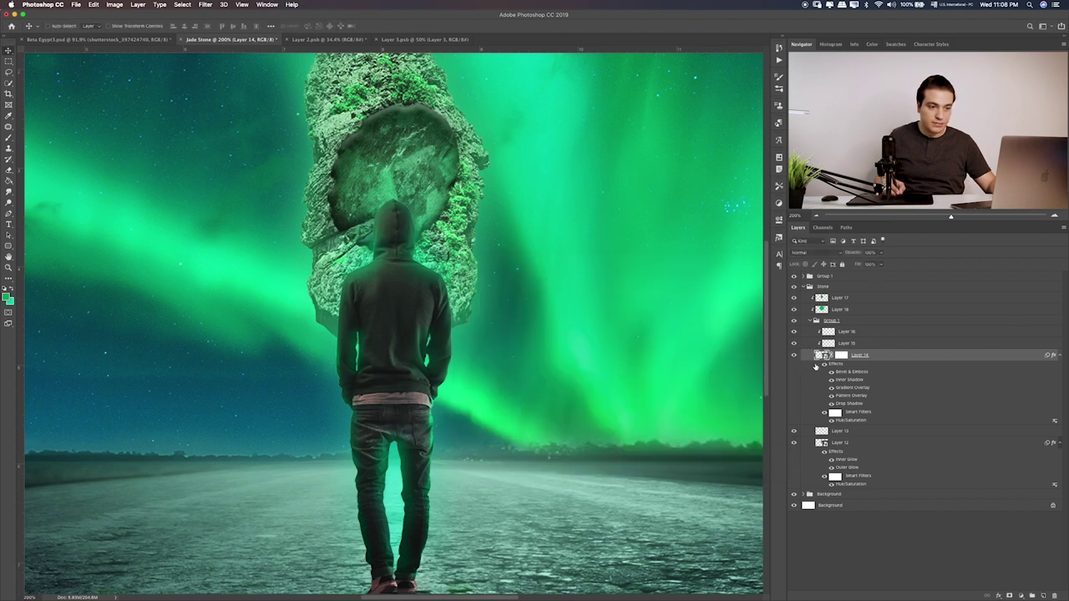
Lower Layer 14's Inner Shadow opacity and fit the whole canvas on screen
click(831, 380)
click(832, 380)
double_click(852, 381)
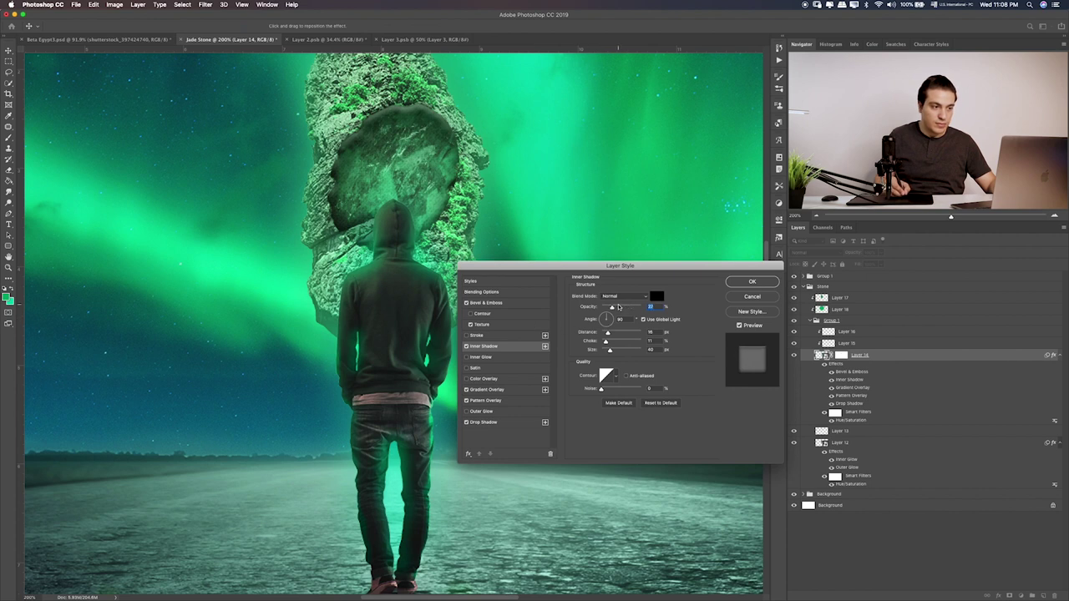
drag(619, 307, 614, 310)
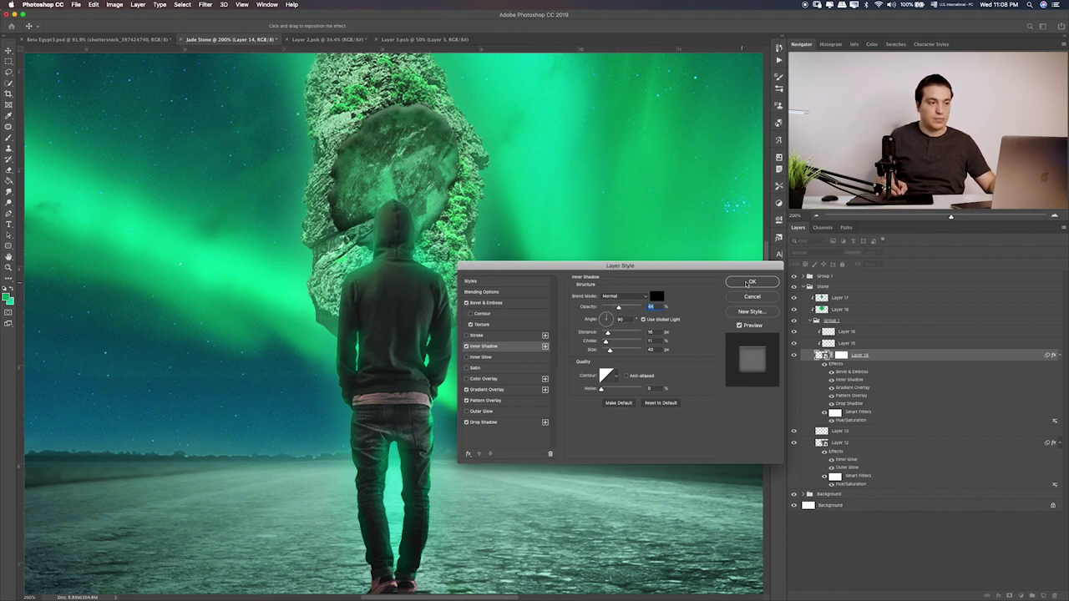
click(748, 284)
key(ctrl+0)
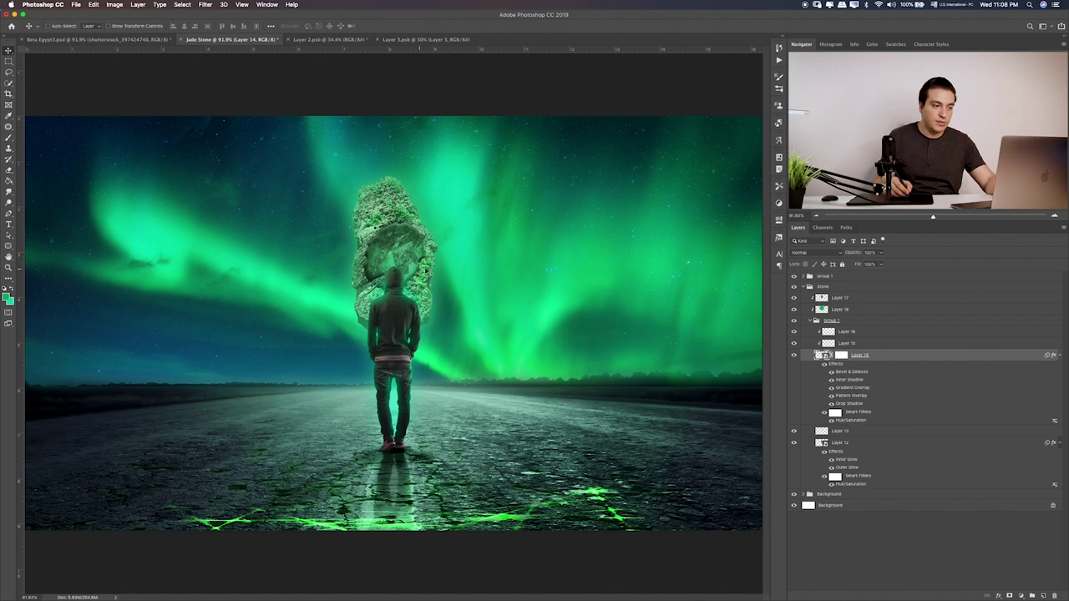
Collapse Group 1, then place an image file and delete it again
click(821, 322)
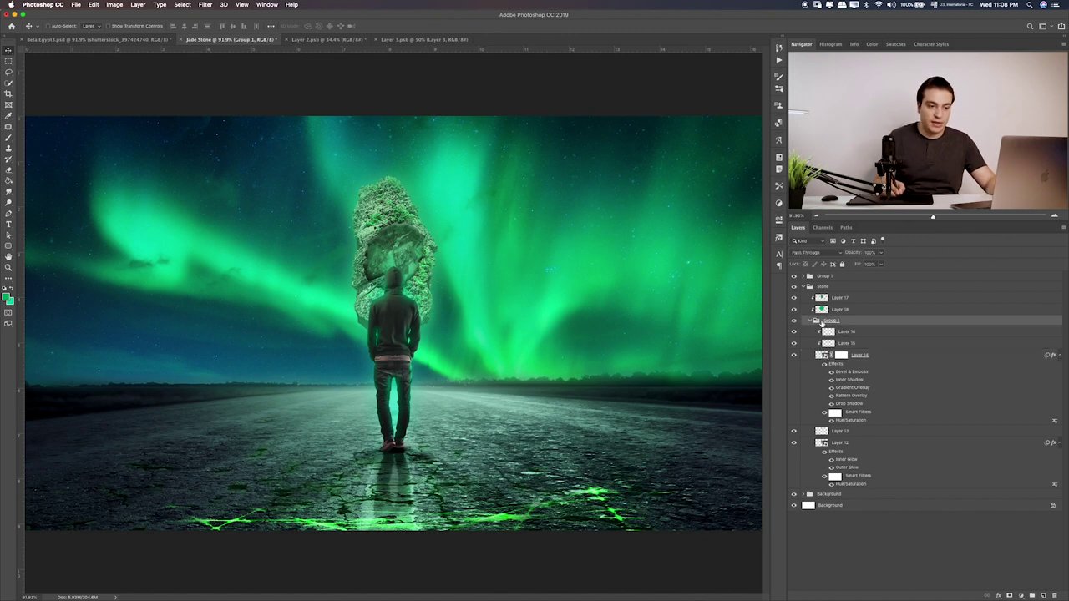
click(810, 322)
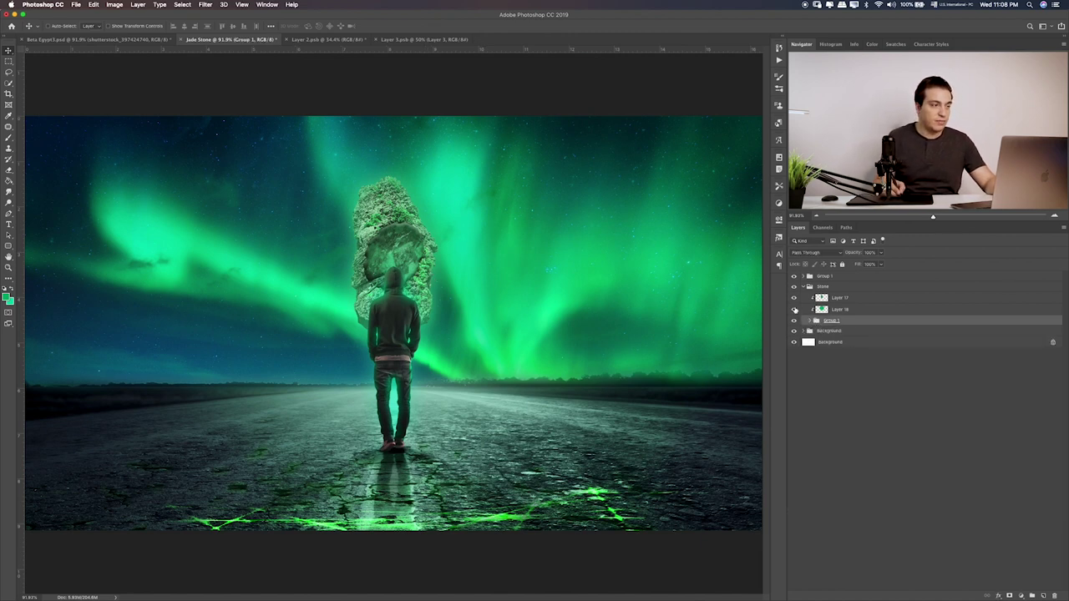
key(super+Tab)
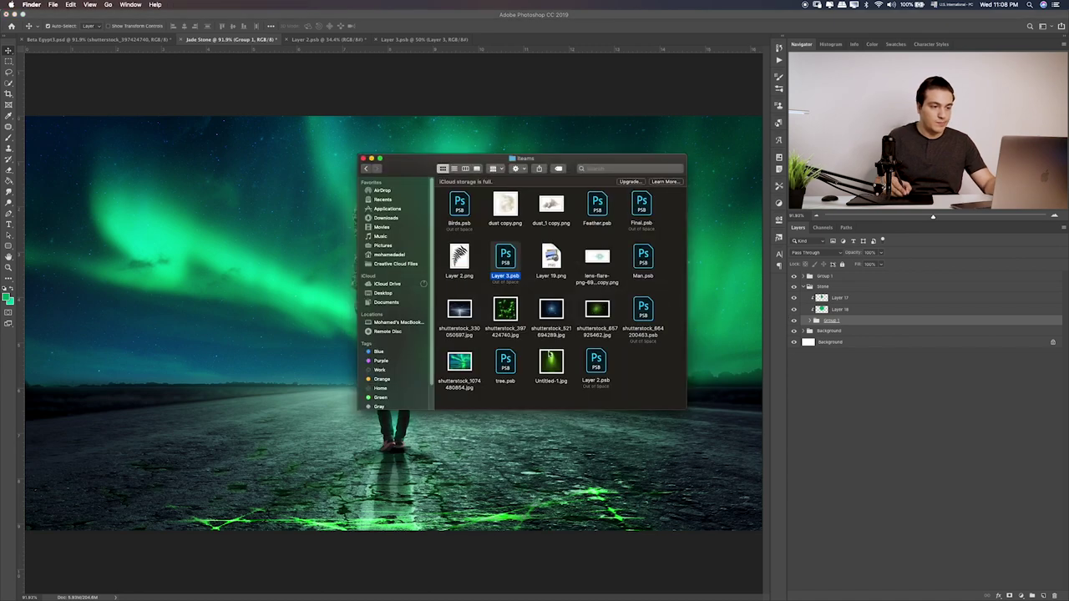
click(552, 361)
drag(460, 361, 323, 350)
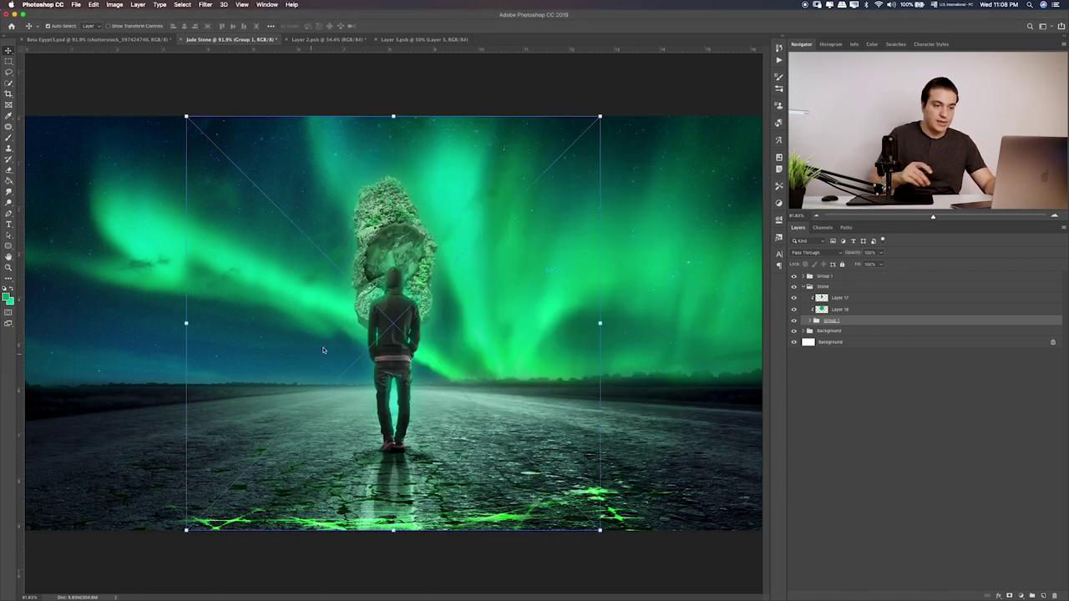
key(Return)
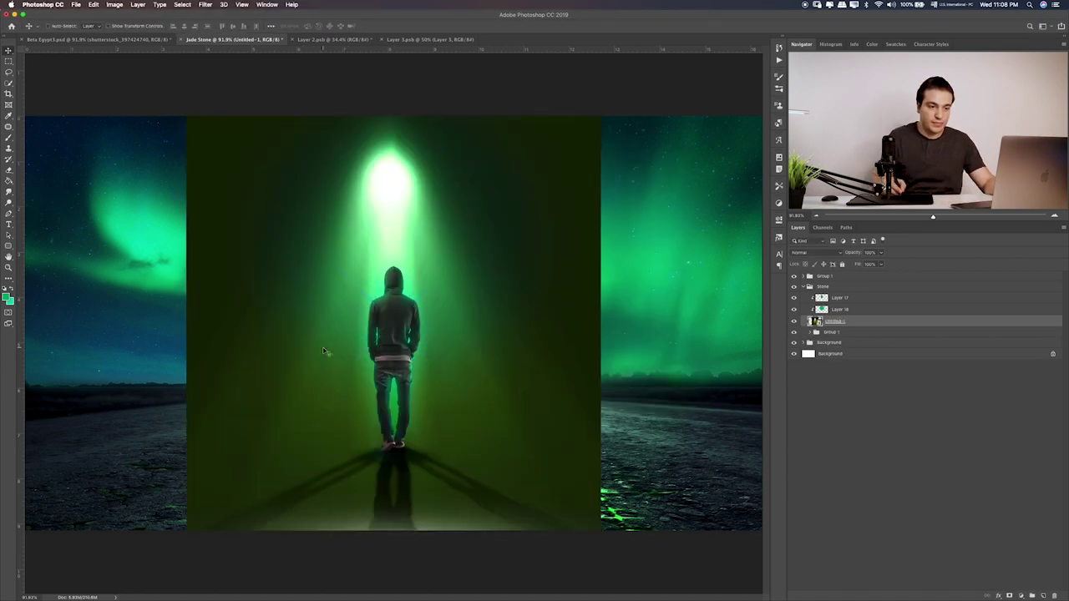
key(BackSpace)
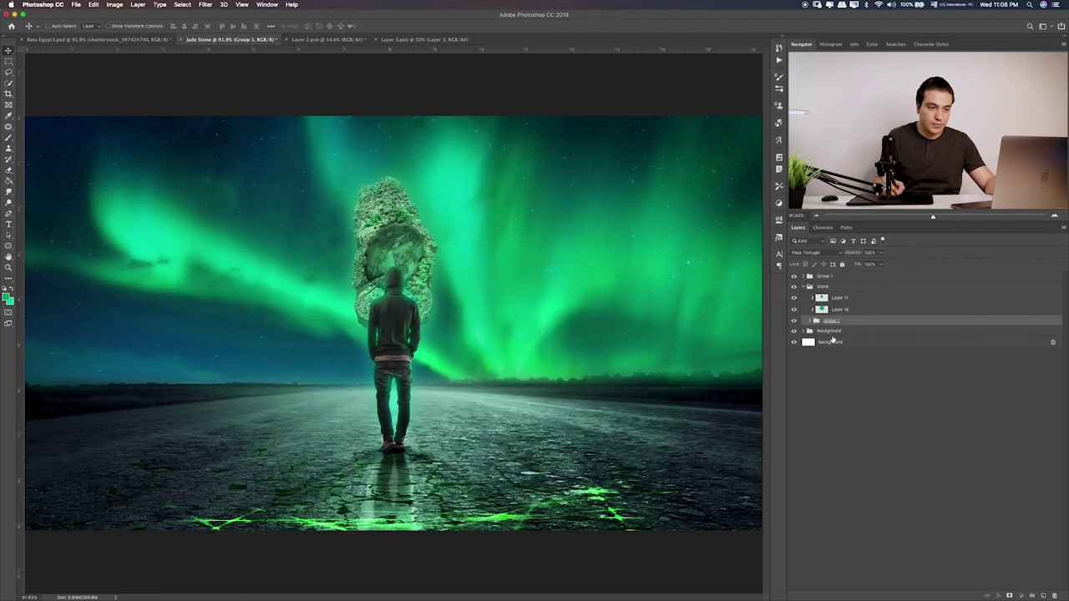
Place Untitled-1.jpg from the file browser above the Background group
click(832, 338)
click(832, 332)
key(super+Tab)
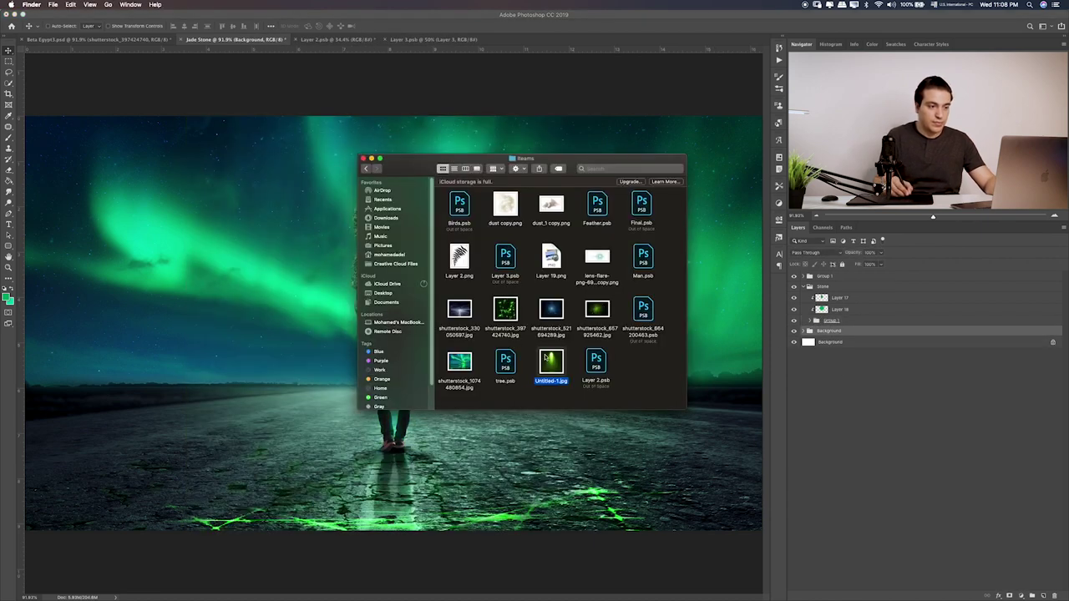
drag(544, 358, 310, 323)
Commit Untitled-1 and rotate it 180° upside down
key(Return)
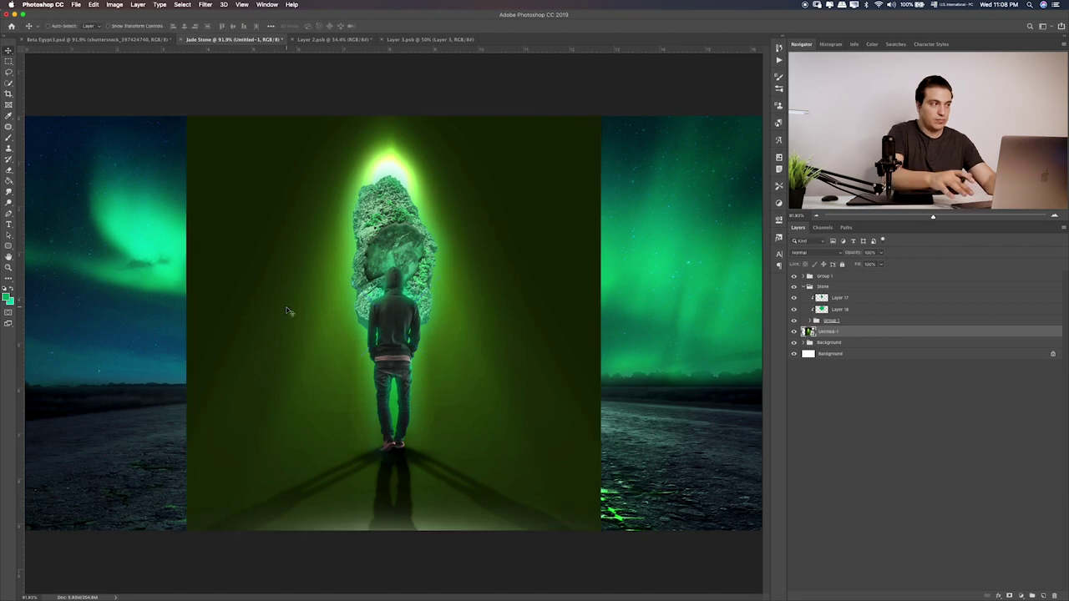
key(super+t)
drag(612, 119, 317, 410)
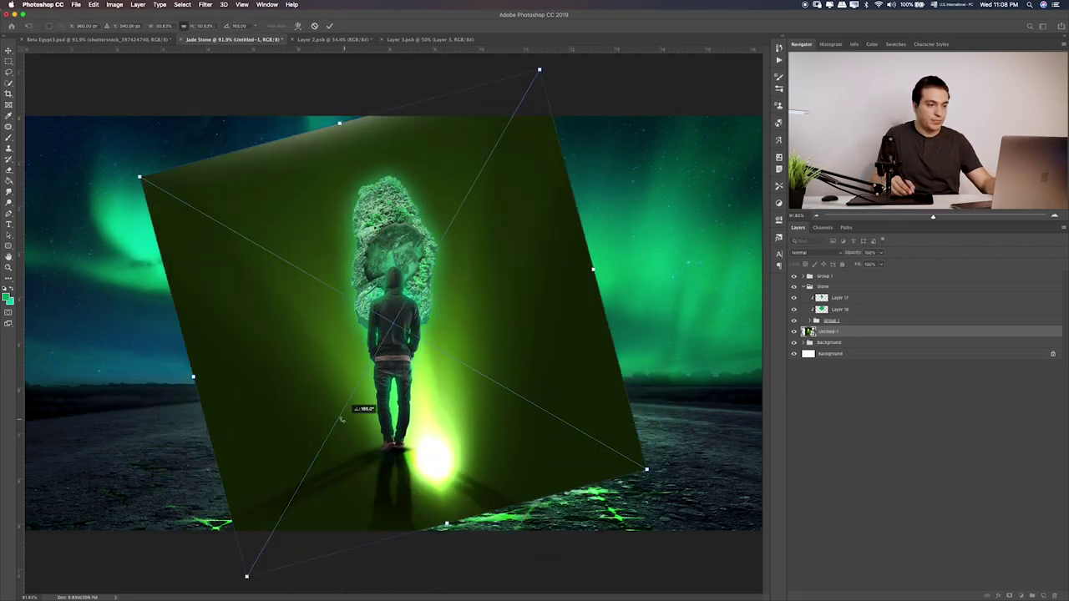
drag(317, 409, 301, 410)
key(Return)
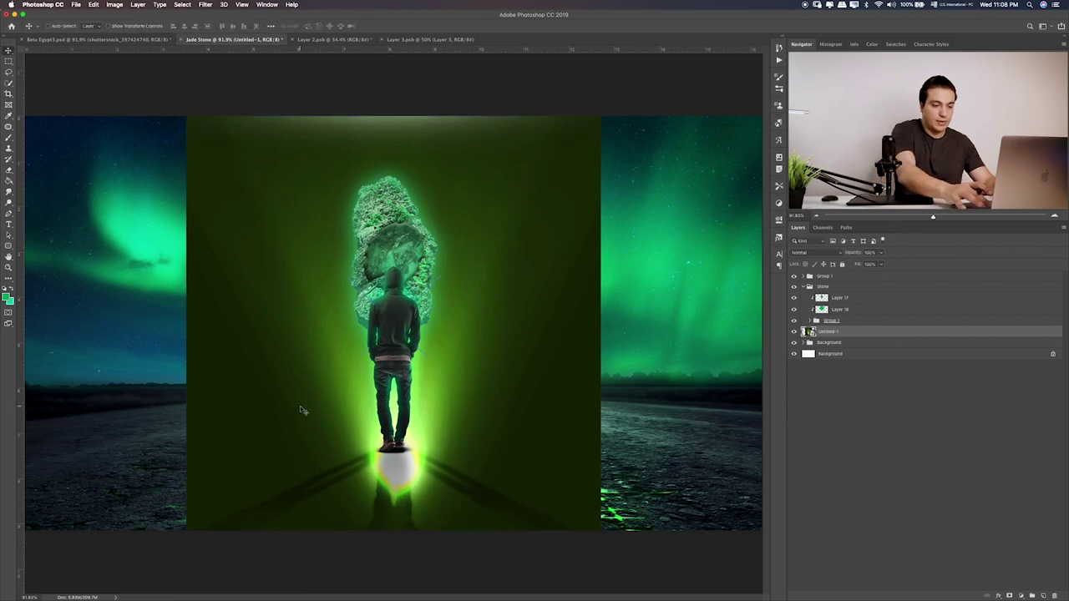
Set the spotlight layer to Lighten blending and scale it down around the man and stone
key(shift+plus)
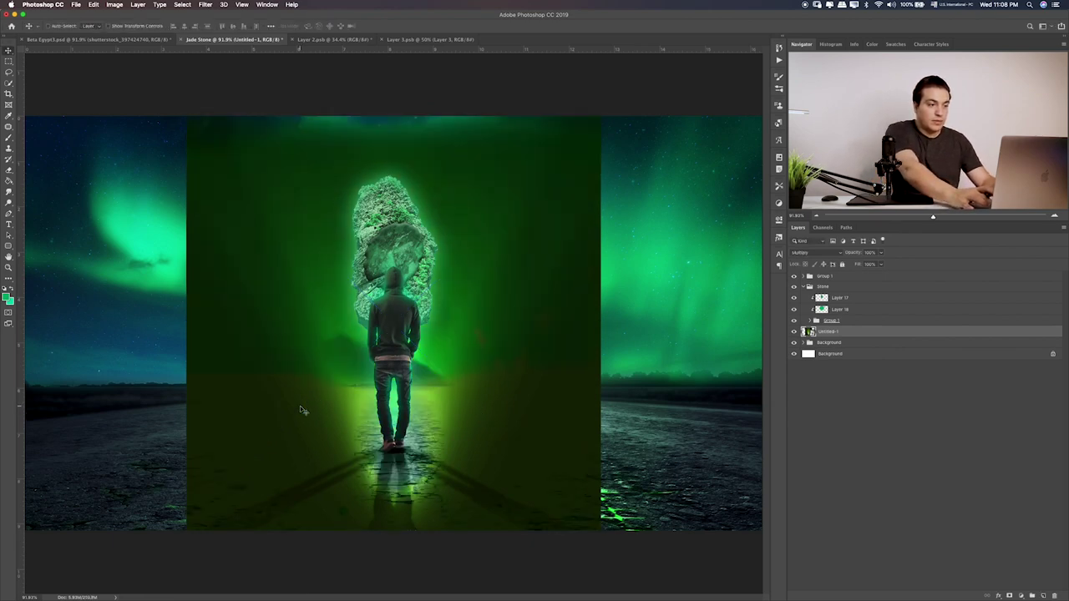
key(shift+plus)
key(shift+plus)
key(shift+plus)
key(shift+plus)
key(shift+plus)
key(shift+plus)
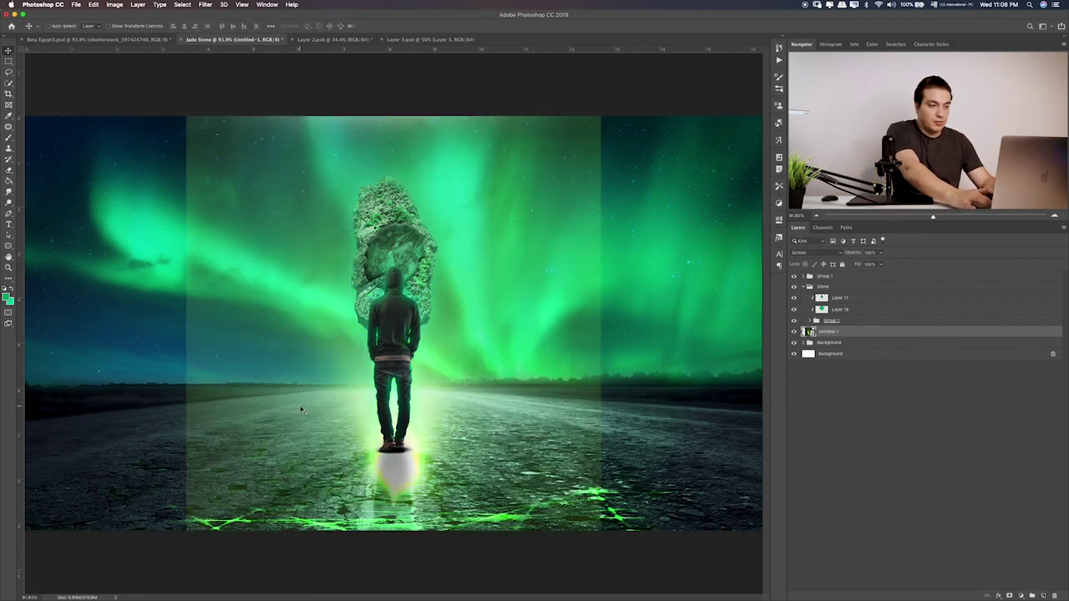
key(shift+minus)
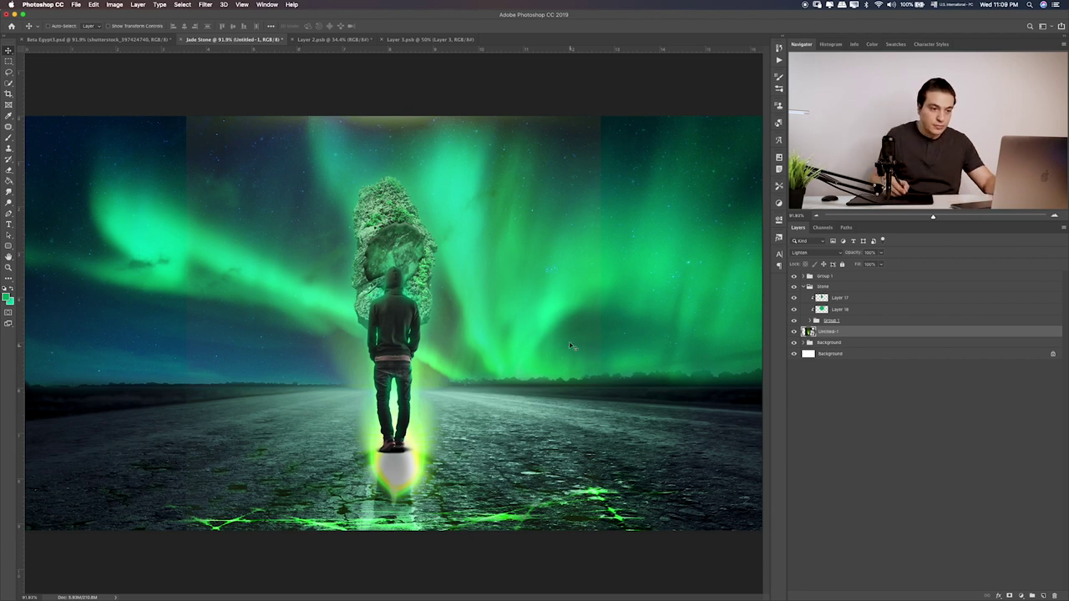
key(ctrl+t)
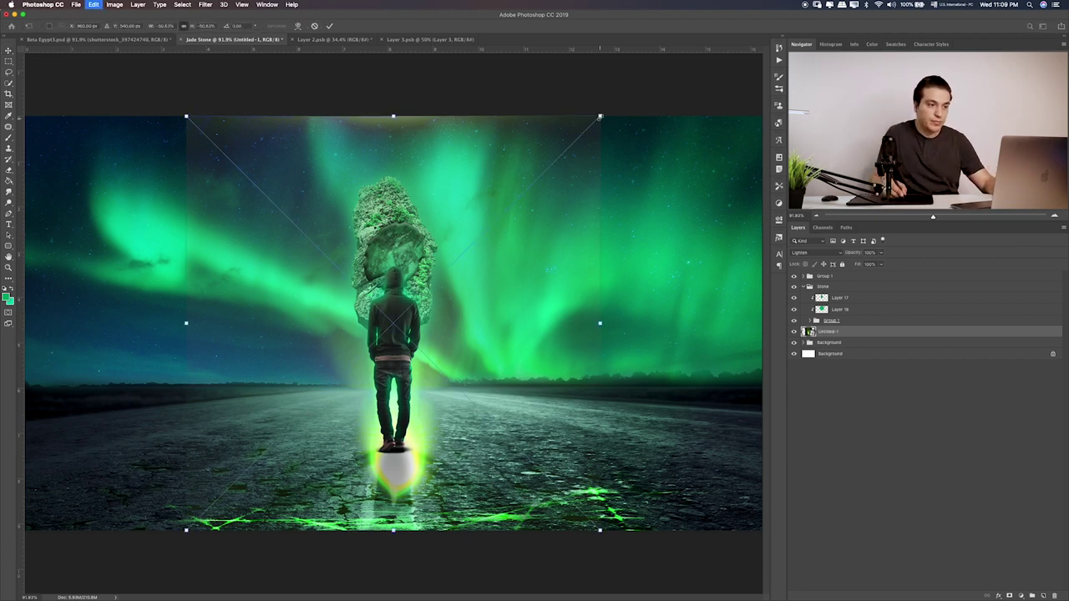
drag(600, 117, 520, 190)
mouse_move(501, 238)
mouse_down()
mouse_move(491, 253)
mouse_move(489, 237)
mouse_up()
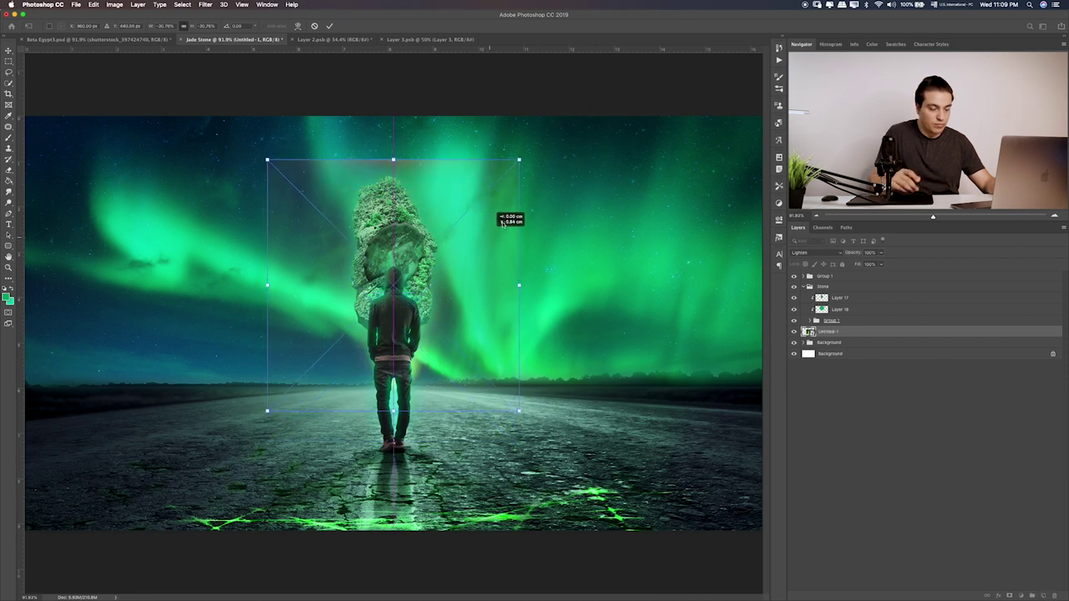
key(Return)
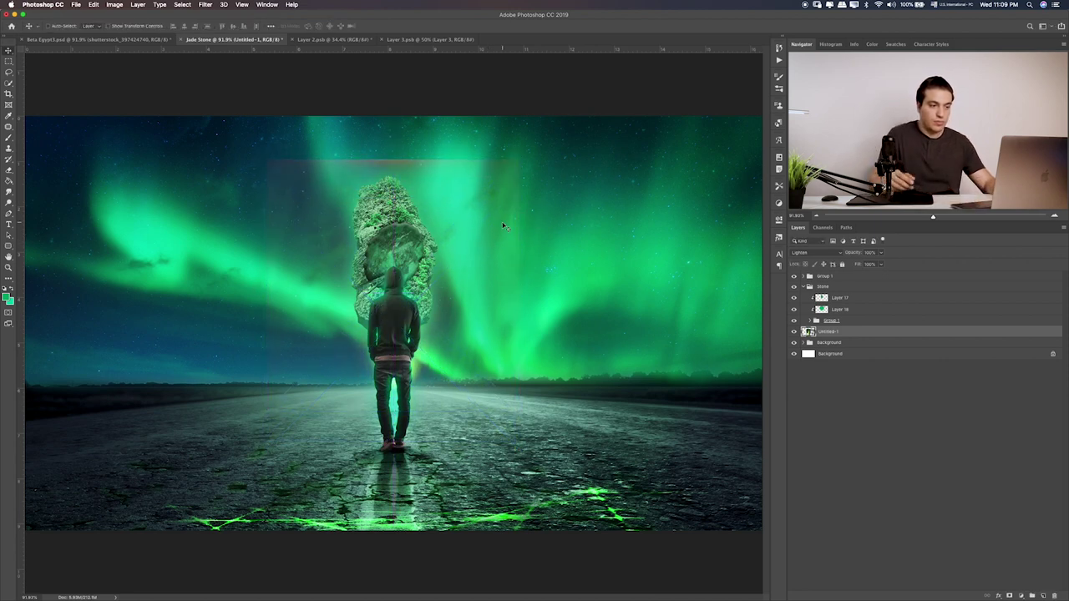
Scale the Untitled-1 beam layer up around its centre and shift it slightly upward
key(ctrl+1)
key(ctrl+t)
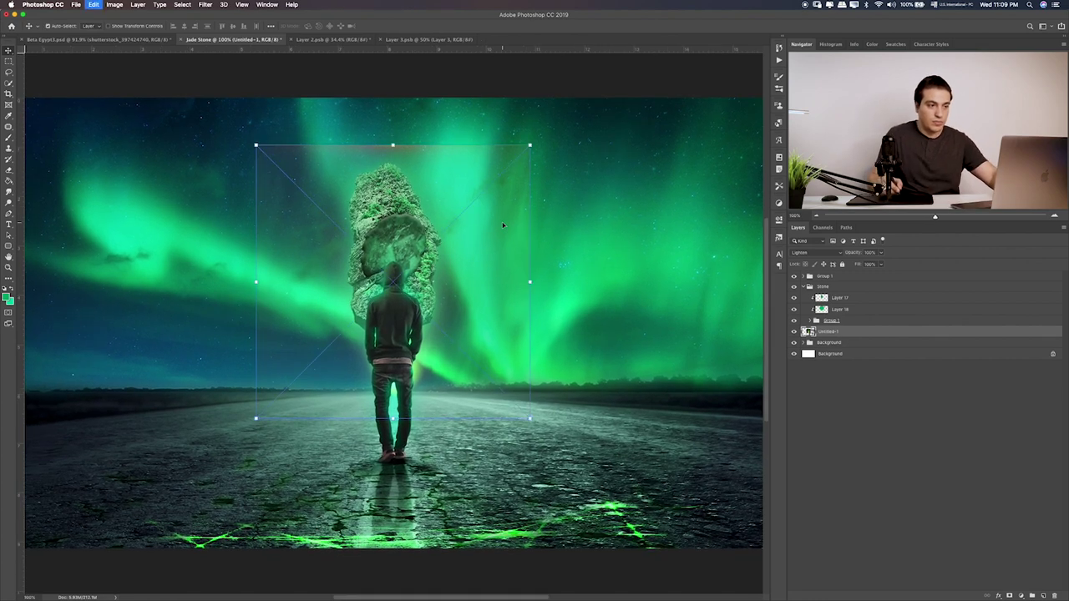
drag(531, 145, 557, 105)
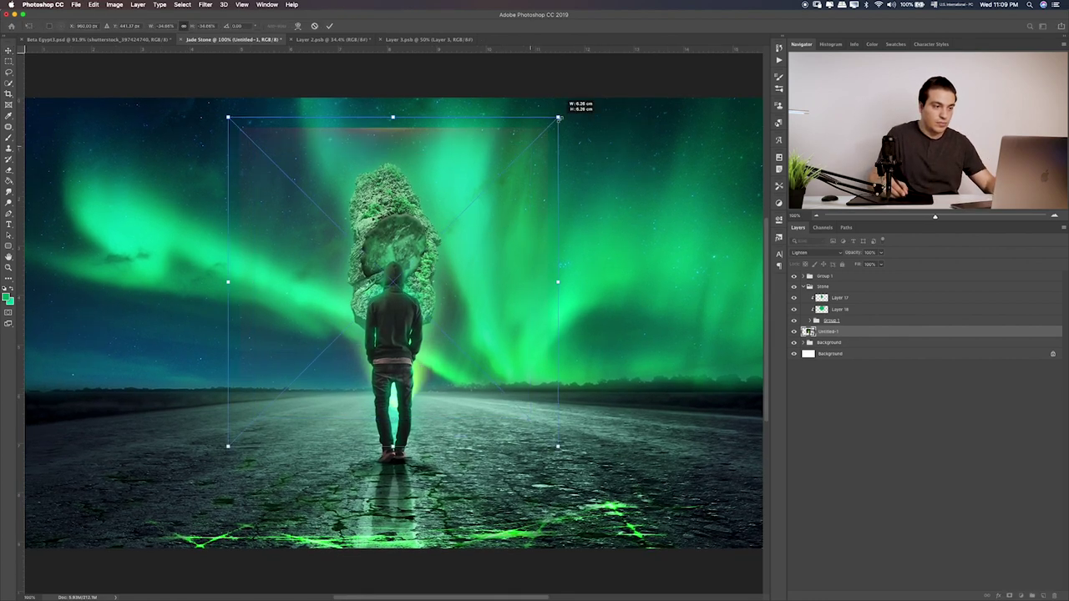
drag(518, 194, 518, 182)
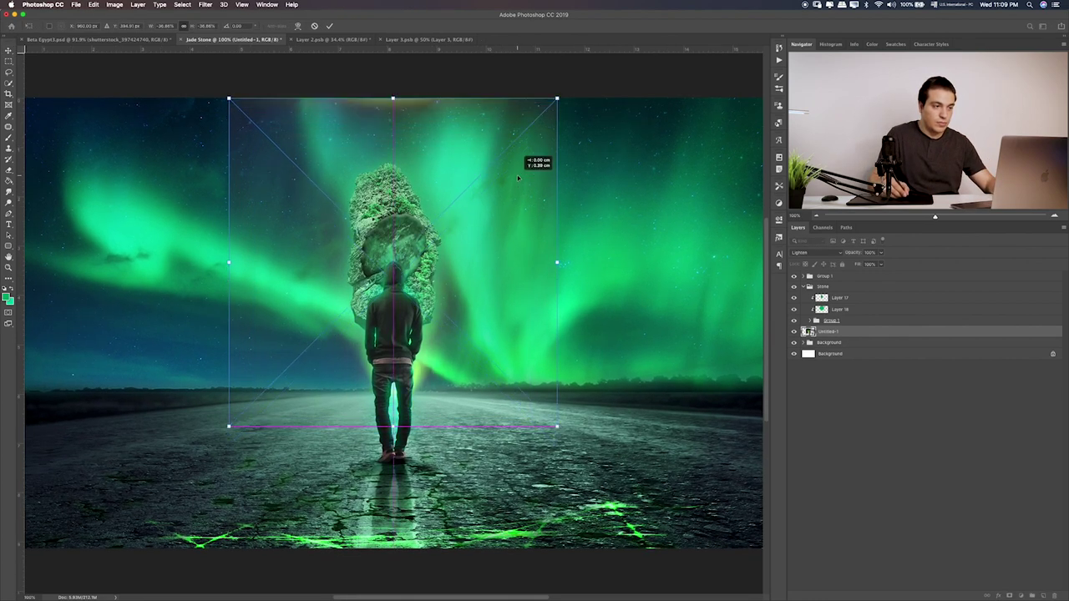
key(Return)
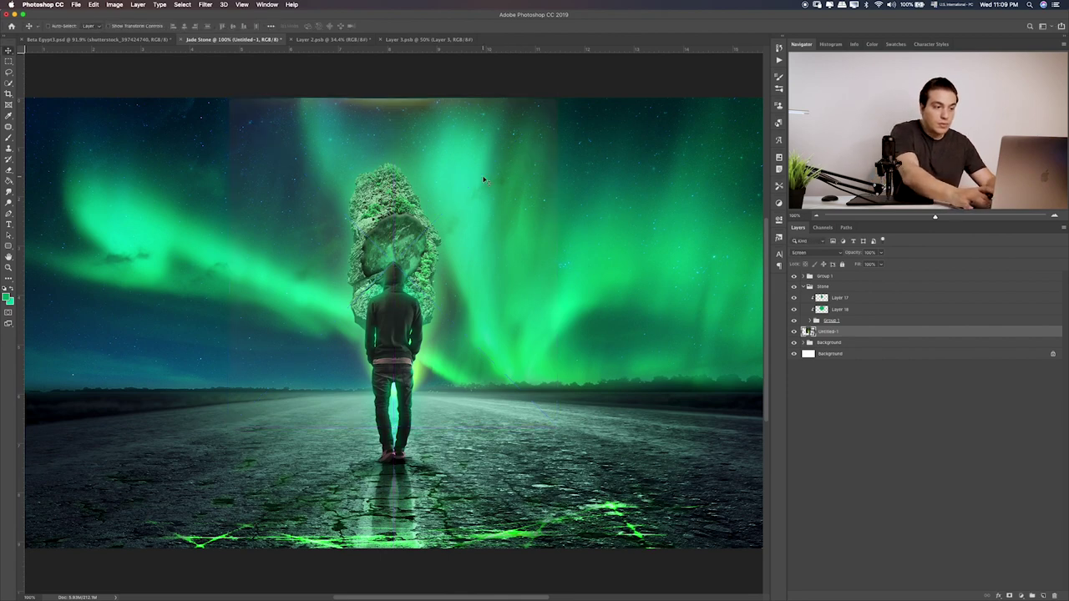
Compare blend modes on the beam layer and settle on Lighten
key(shift+plus)
key(shift+plus)
key(shift+plus)
key(shift+plus)
key(shift+plus)
key(shift+plus)
key(shift+plus)
key(shift+plus)
key(shift+plus)
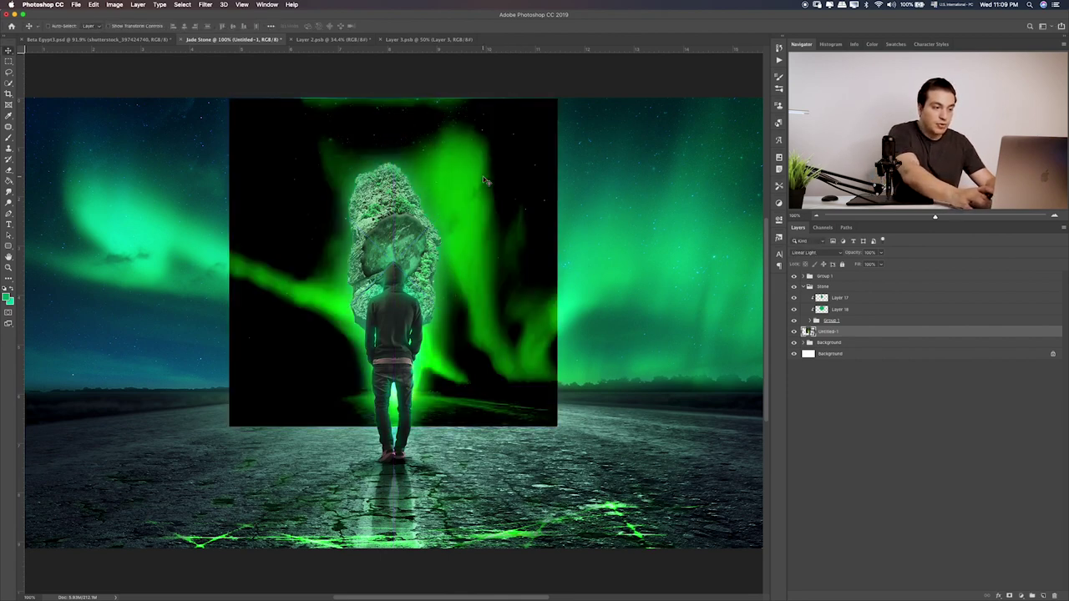
key(shift+plus)
key(shift+plus)
key(shift+plus)
key(shift+plus)
key(shift+plus)
key(shift+plus)
key(shift+plus)
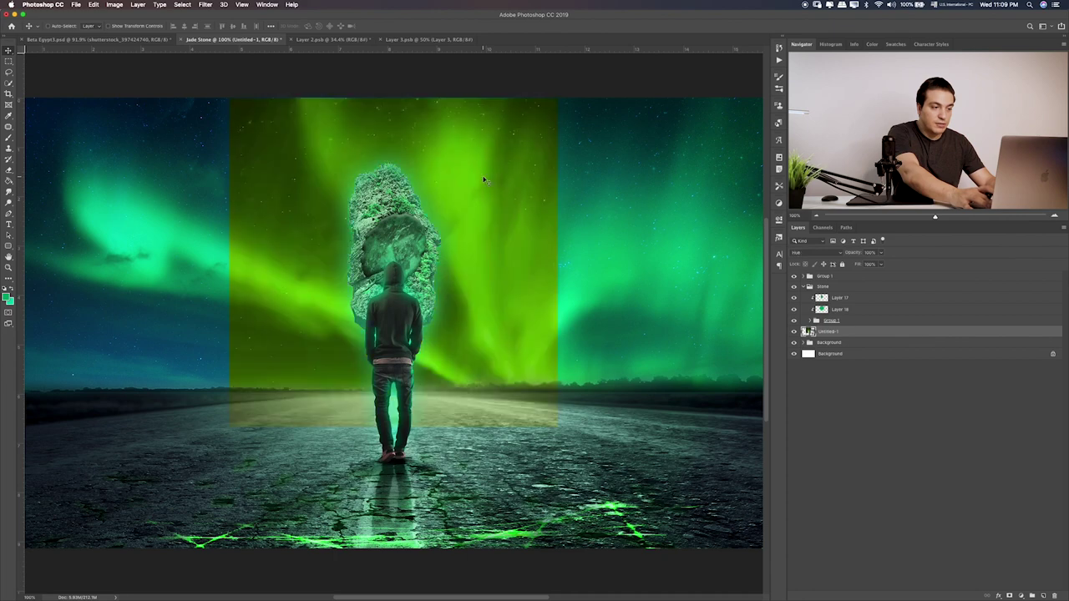
key(shift+plus)
key(shift+plus)
key(shift+plus)
key(shift+plus)
key(shift+plus)
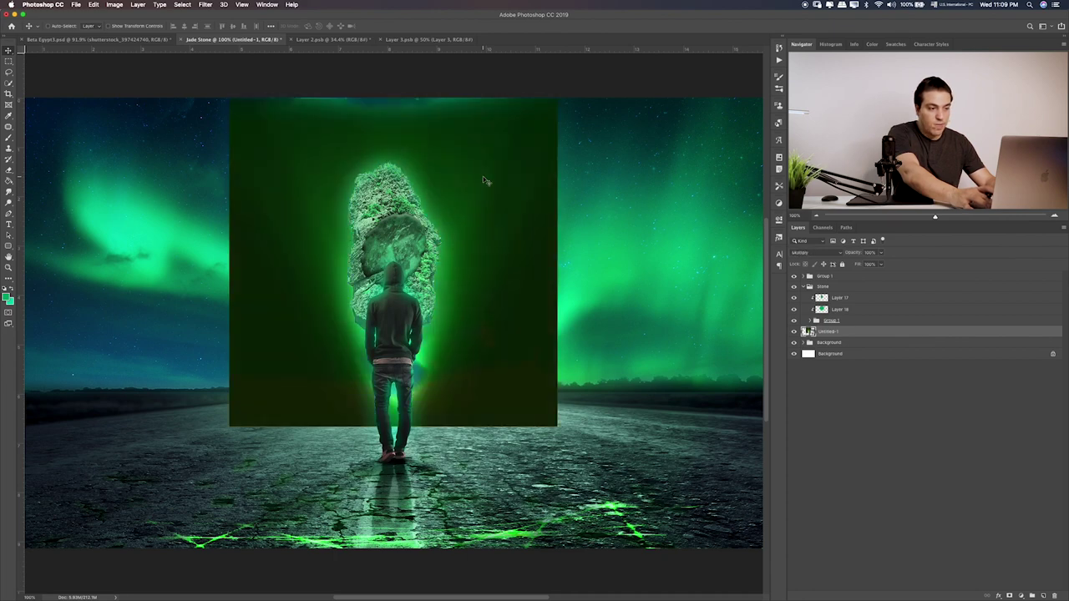
key(shift+plus)
key(shift+plus)
key(shift+plus)
key(shift+plus)
key(shift+plus)
key(shift+plus)
key(shift+plus)
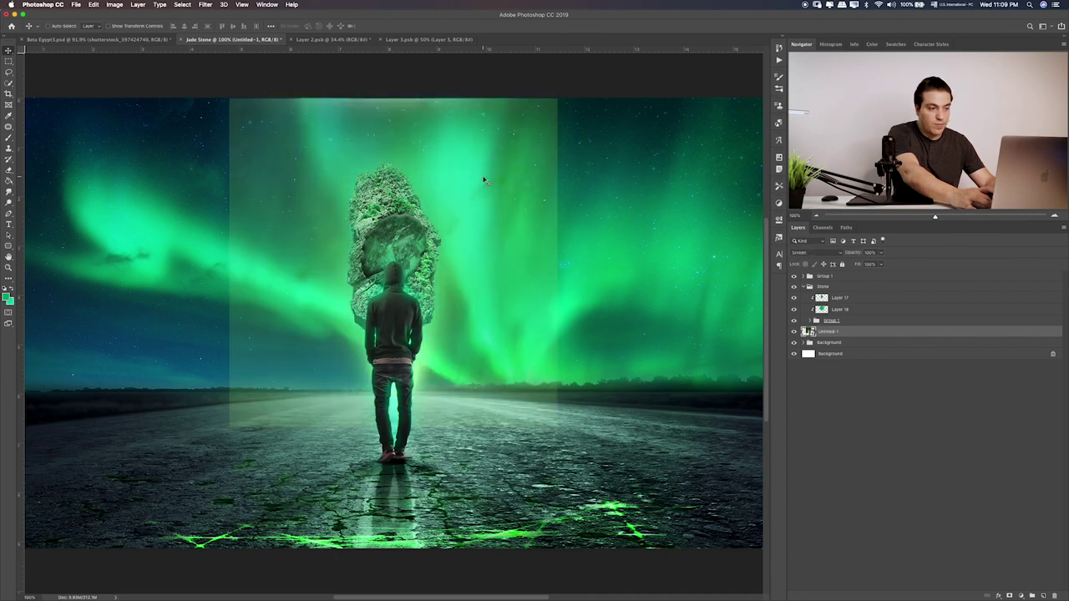
key(shift+minus)
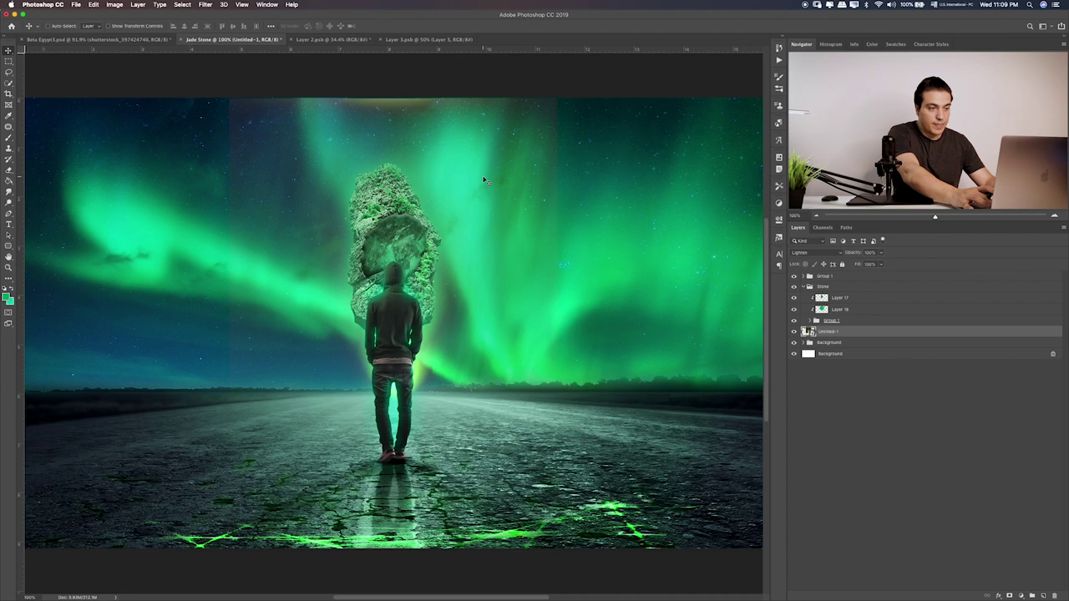
key(shift+plus)
key(shift+plus)
key(shift+plus)
key(shift+plus)
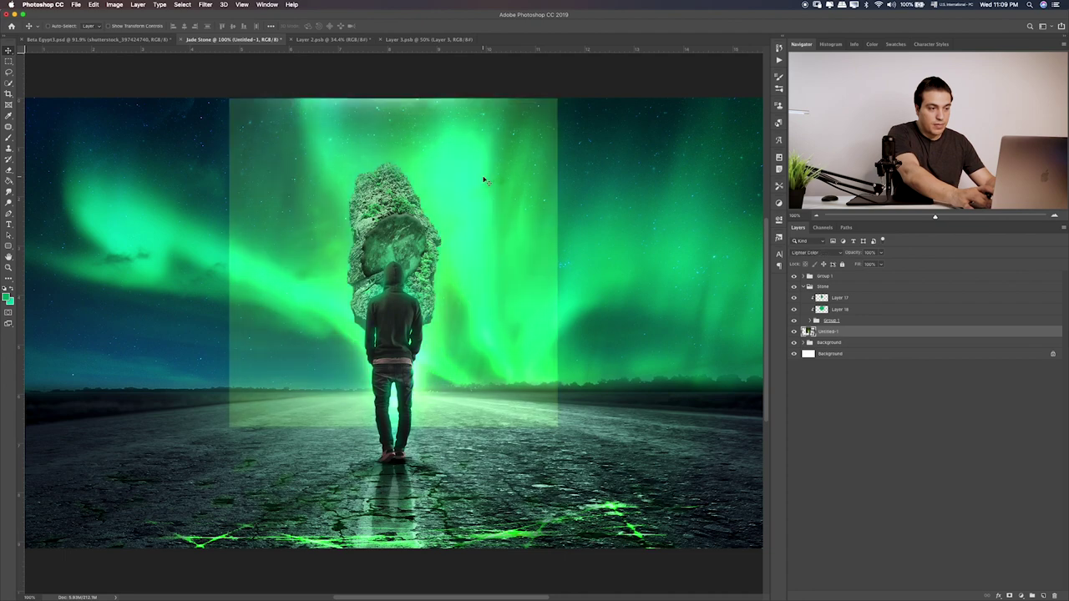
key(shift+minus)
key(shift+minus)
key(shift+minus)
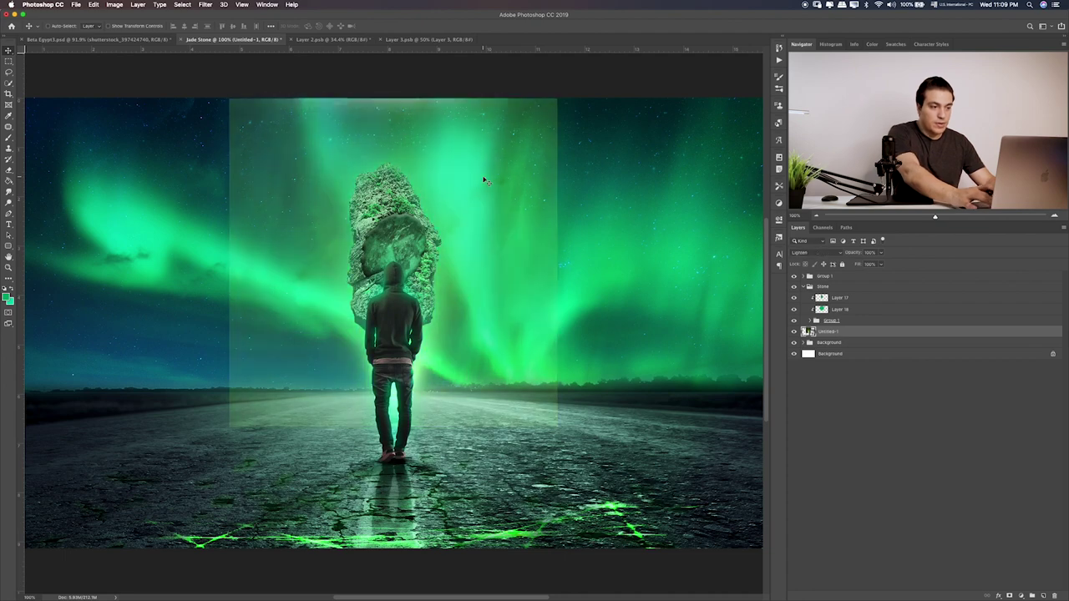
key(shift+minus)
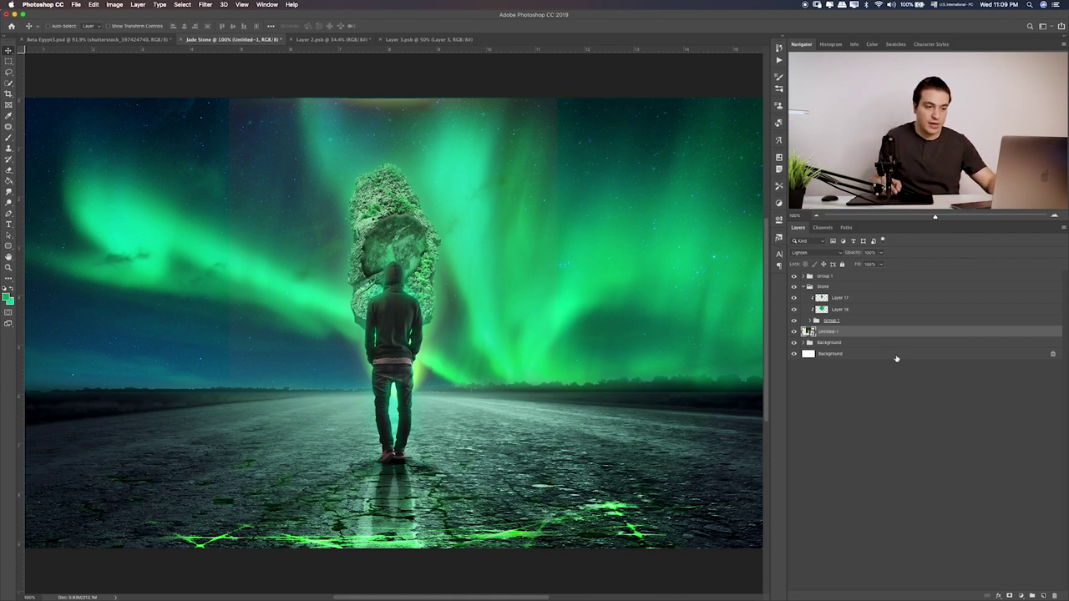
Mask the beam layer and paint out the hard vertical sky band with a smaller brush
click(1009, 595)
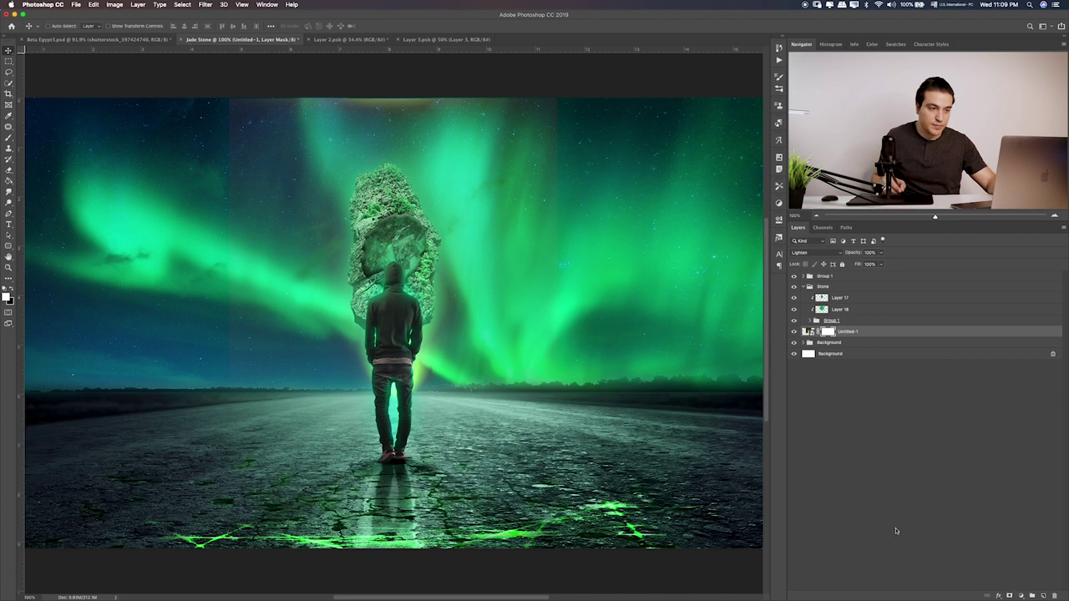
key(b)
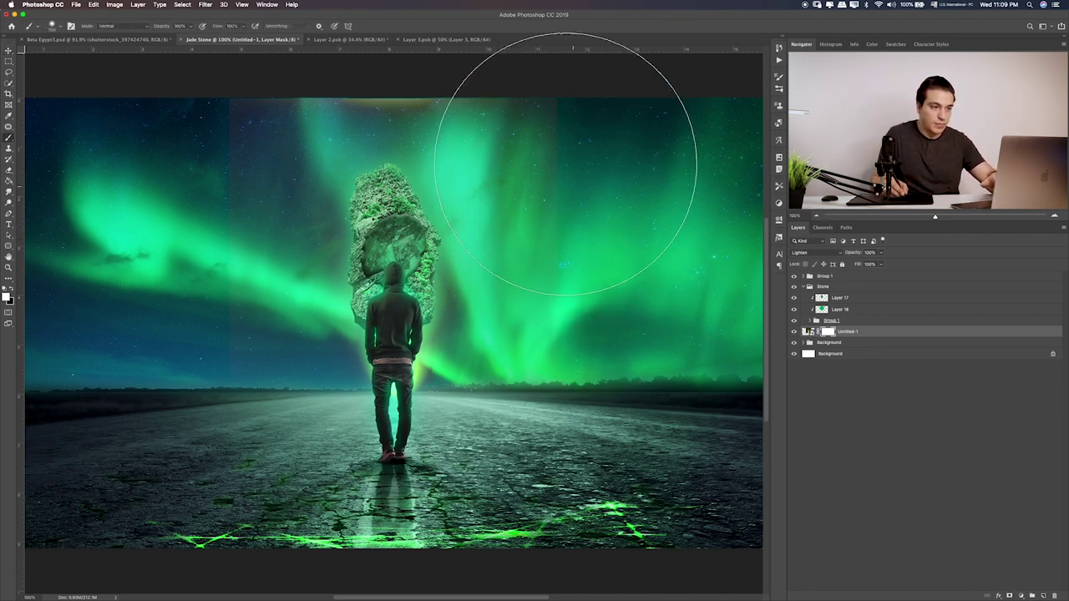
key(bracketleft)
key(bracketleft)
key(bracketleft)
key(bracketleft)
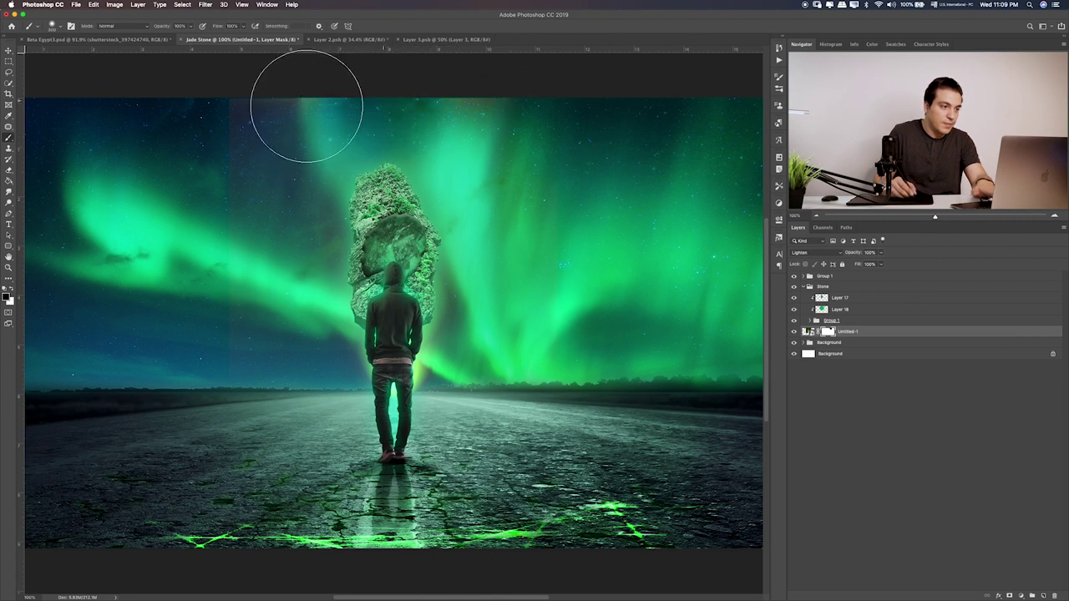
drag(307, 106, 201, 410)
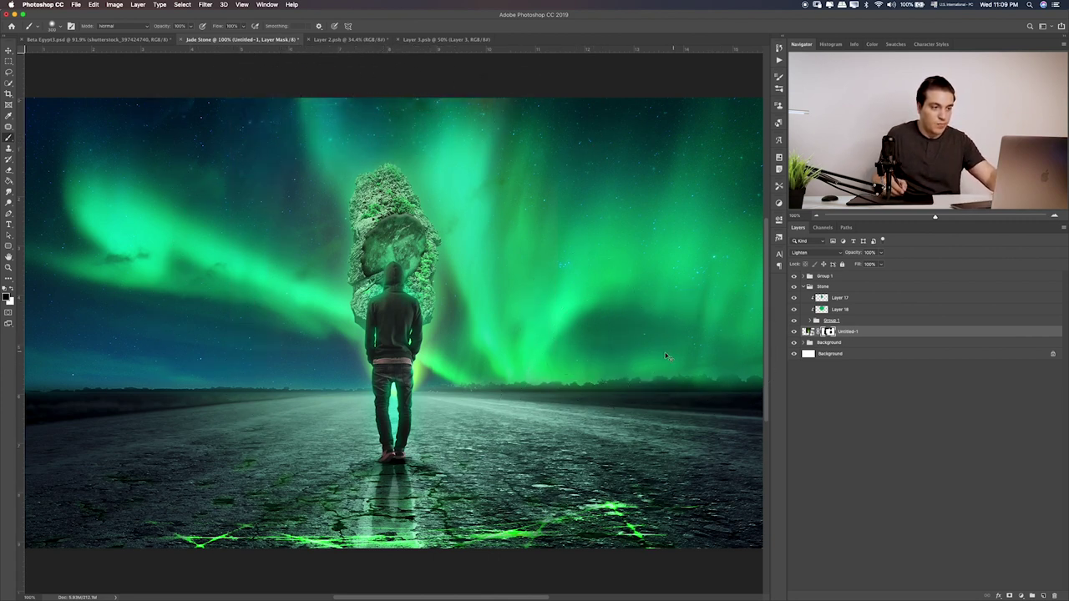
Enlarge the beam layer to about 150% width and shift it upward
key(ctrl+t)
right_click(558, 100)
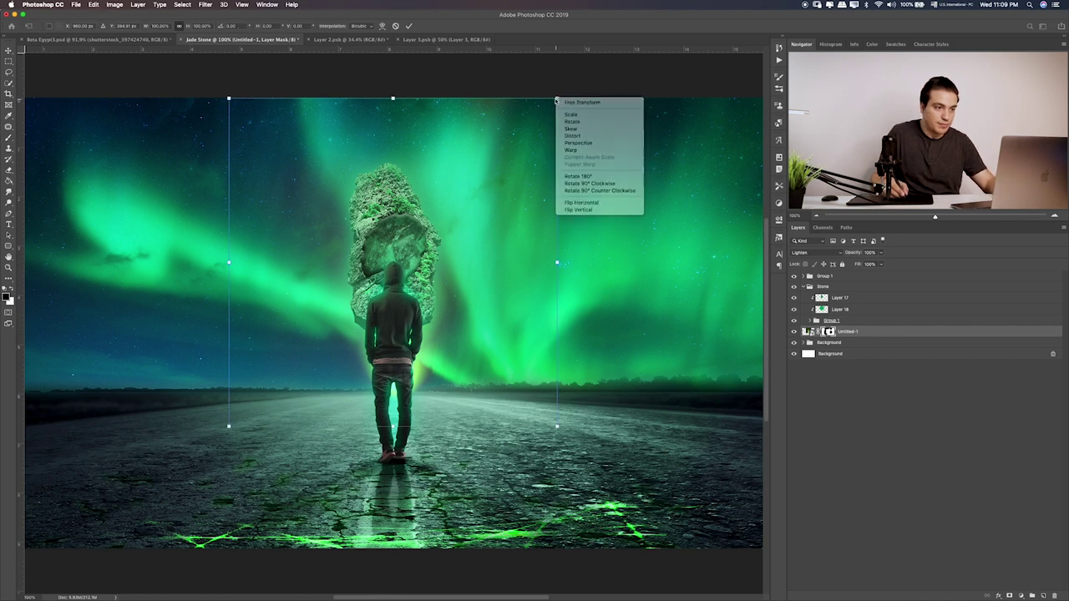
key(Escape)
drag(557, 98, 589, 42)
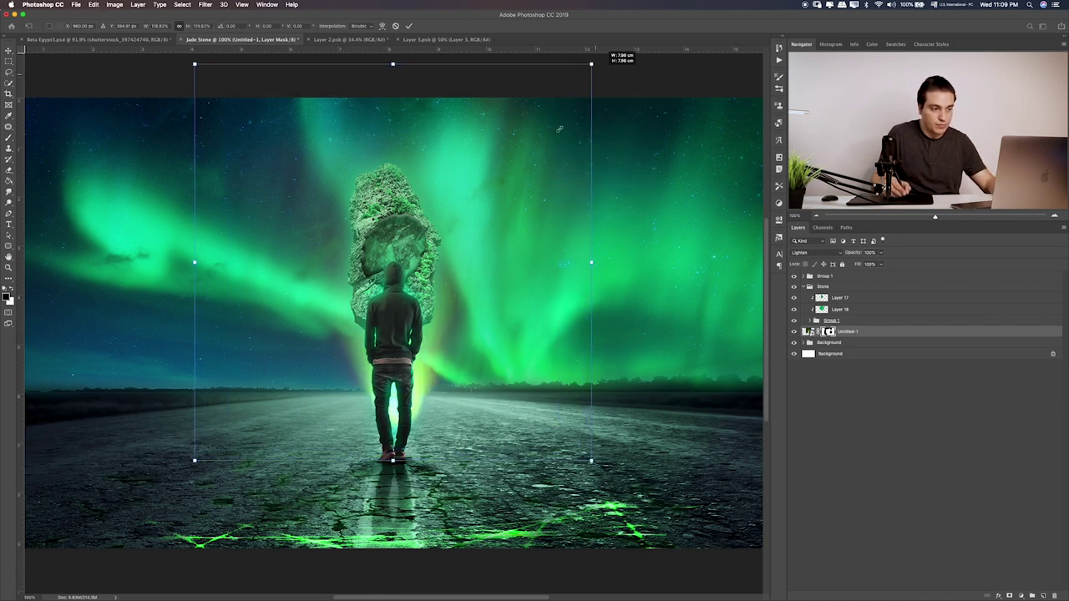
drag(527, 219, 543, 184)
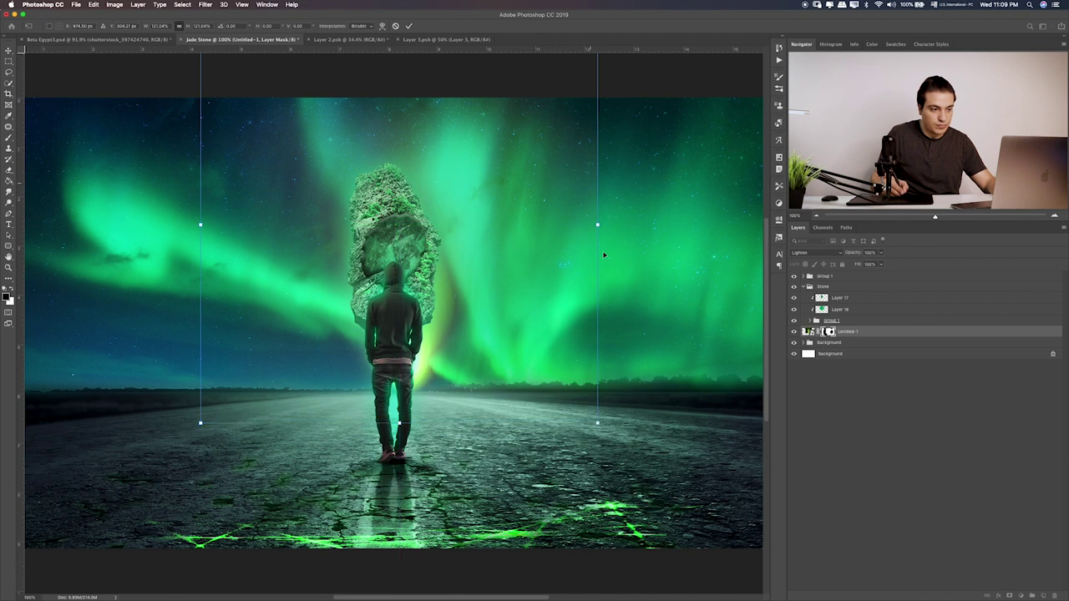
drag(598, 424, 651, 418)
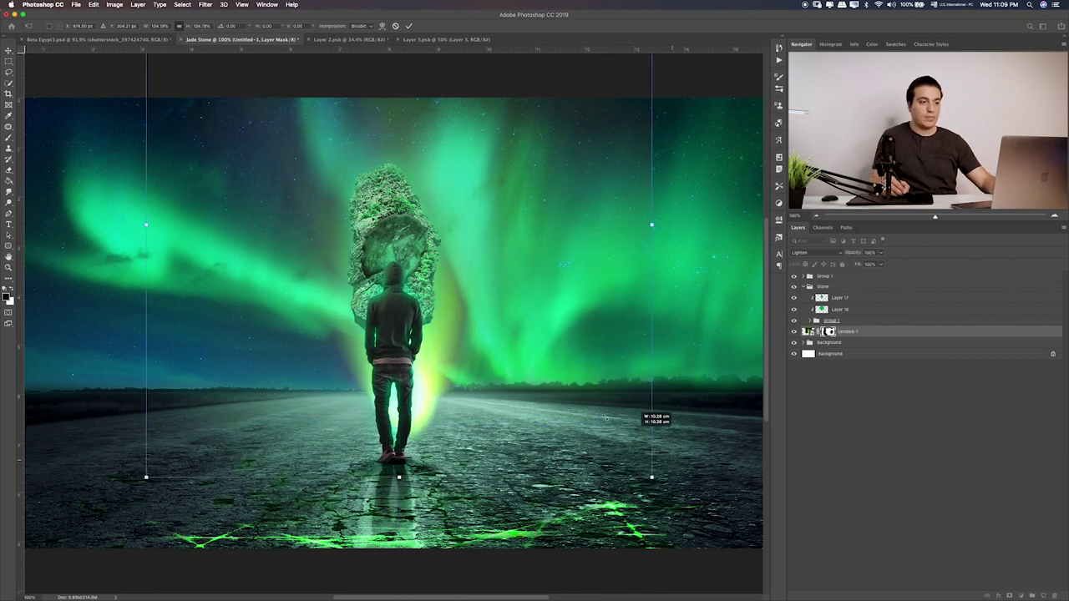
drag(519, 374, 528, 388)
key(Return)
Reorder the beam layer in the stack, leaving it just below Group 1
key(b)
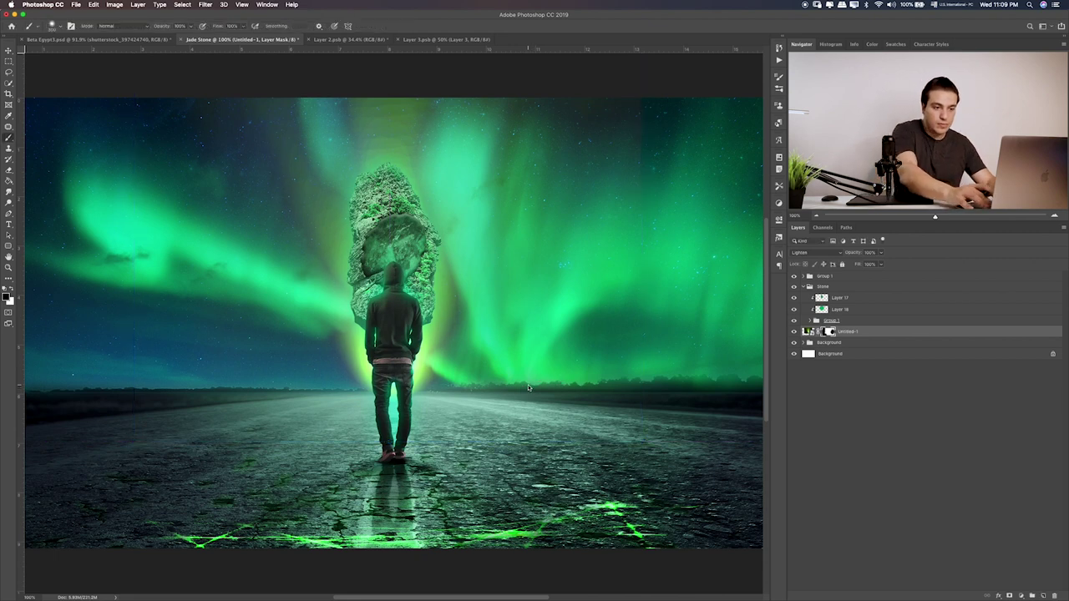
key(ctrl+bracketright)
key(ctrl+bracketright)
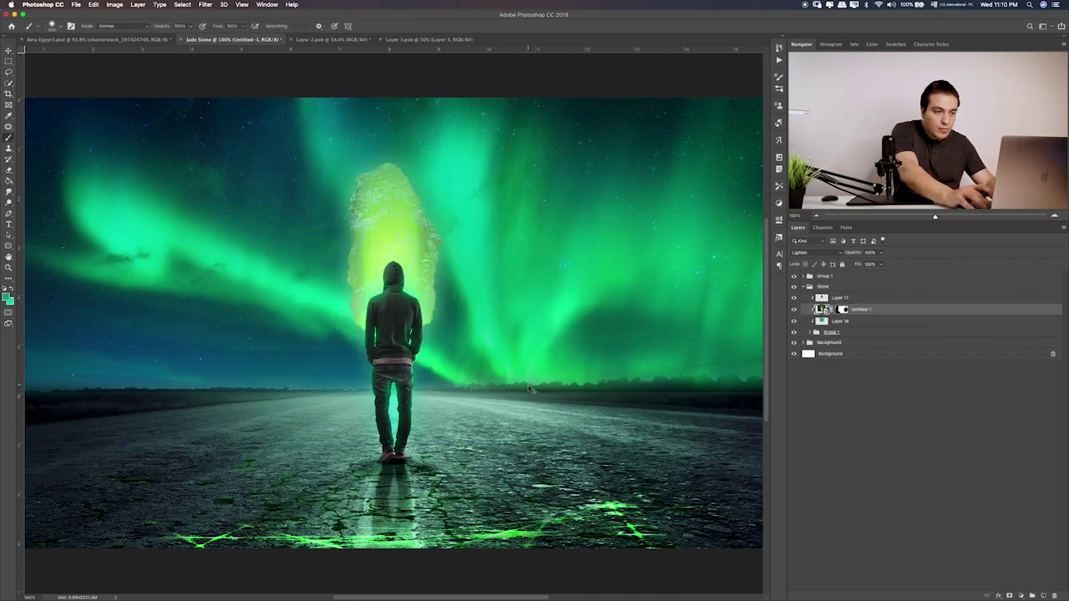
key(ctrl+bracketright)
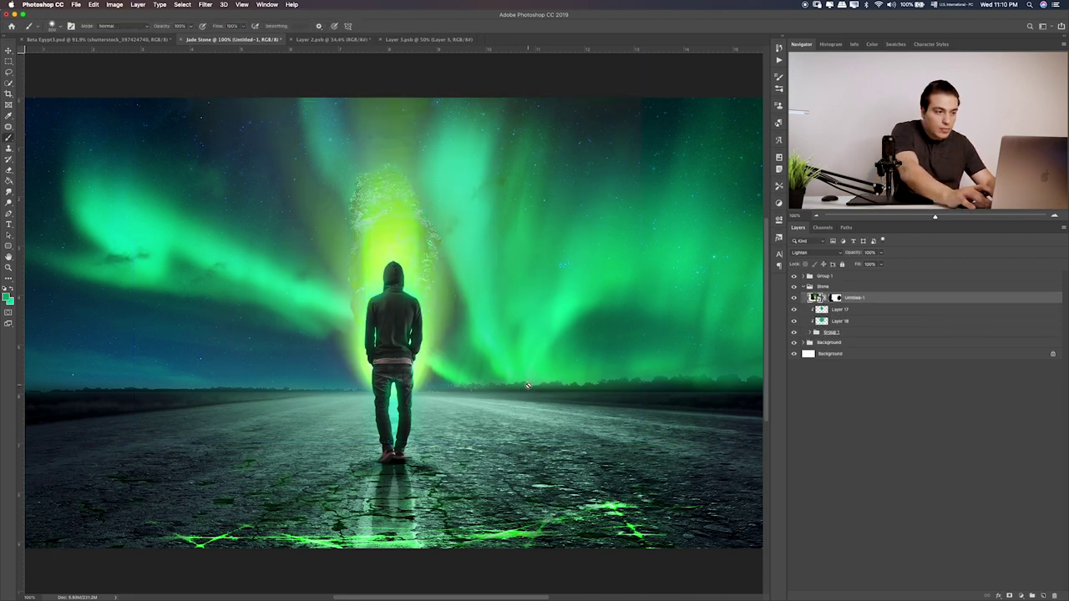
key(ctrl+bracketleft)
key(ctrl+bracketleft)
key(ctrl+bracketleft)
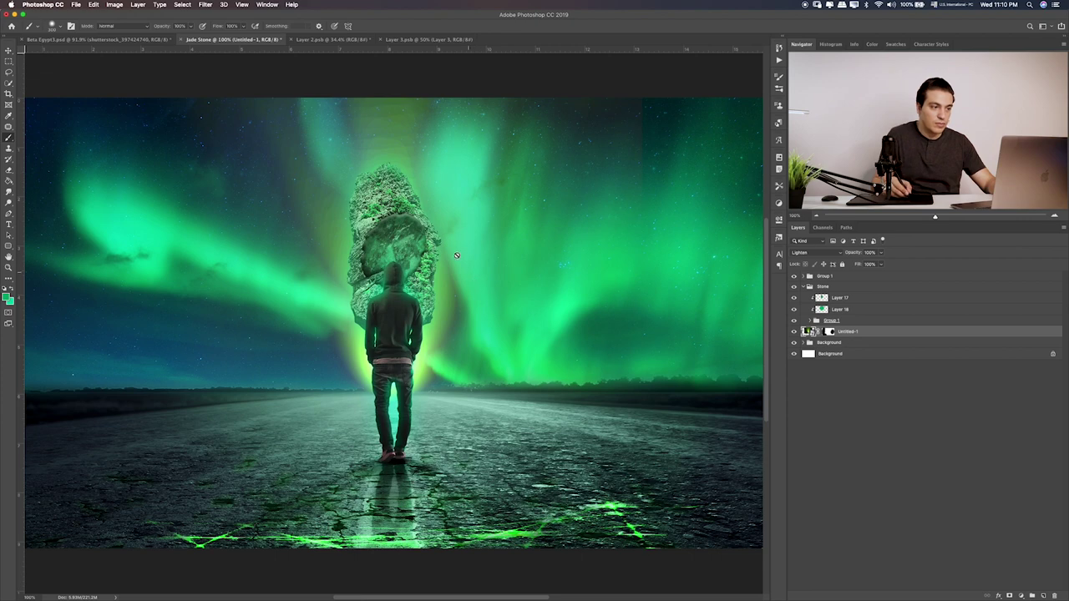
Place the shutterstock_657925462 particle image from the source folder onto the canvas
key(super+Tab)
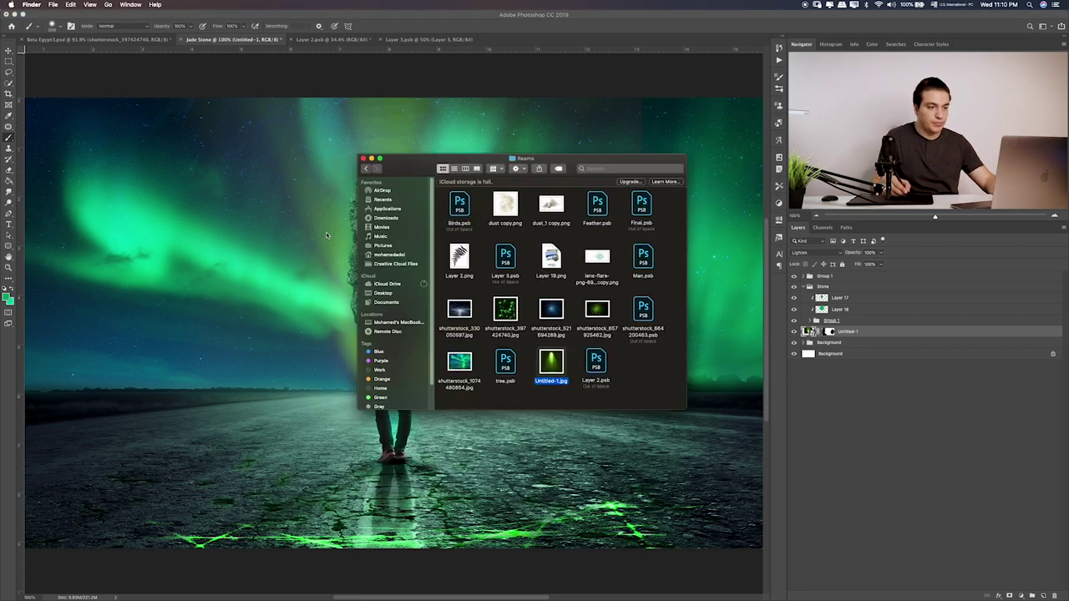
drag(594, 311, 296, 307)
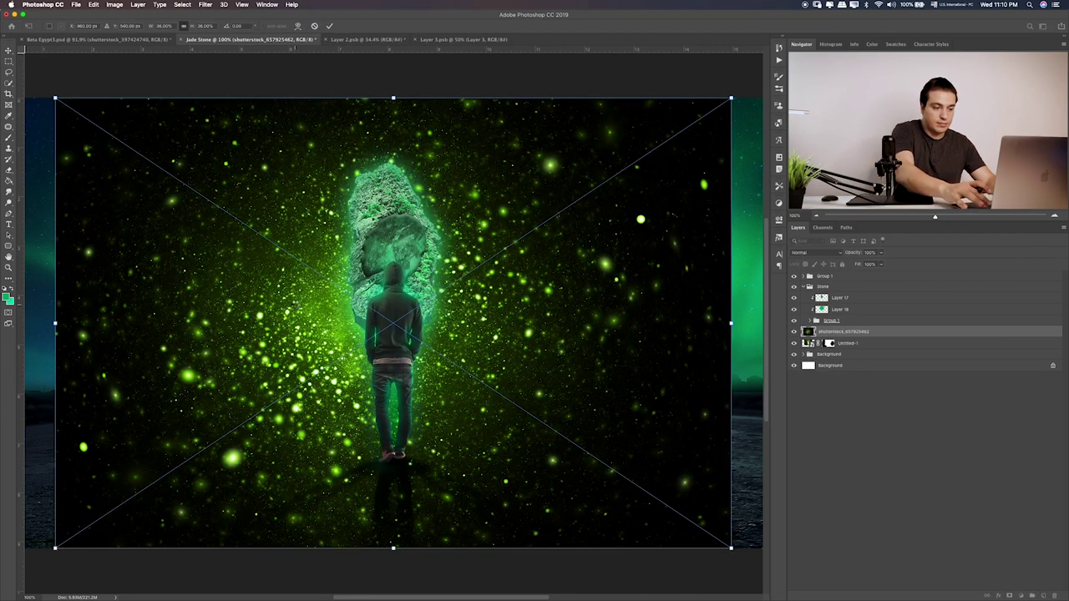
key(Return)
key(v)
Set the particle layer to Screen blending and move it to the top of the Stone group
key(shift+plus)
key(shift+plus)
key(shift+plus)
key(shift+plus)
key(shift+plus)
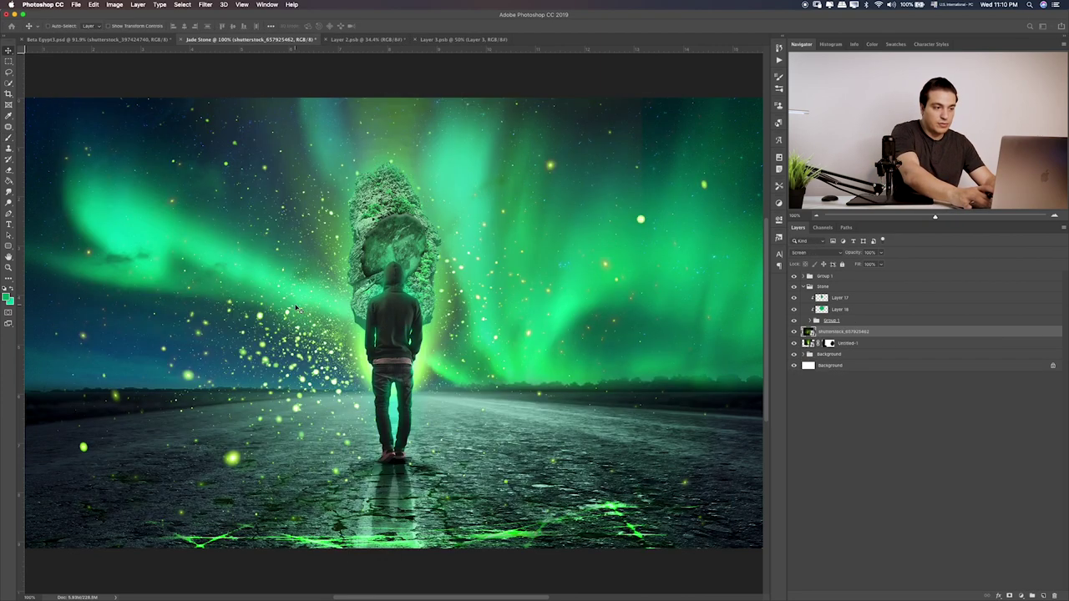
key(shift+plus)
key(shift+plus)
key(shift+minus)
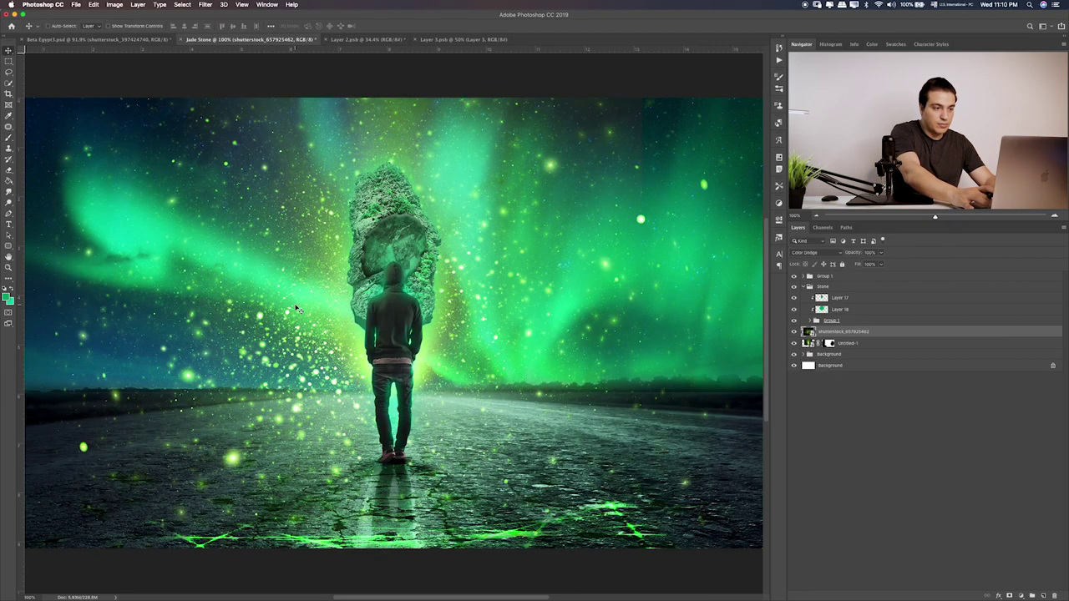
key(shift+plus)
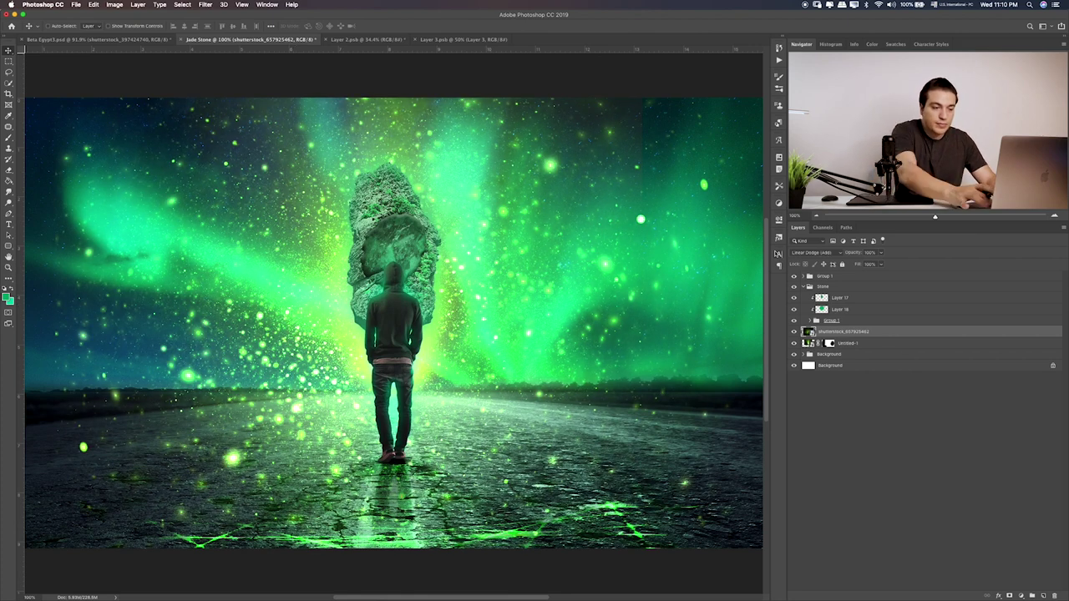
key(shift+plus)
key(shift+plus)
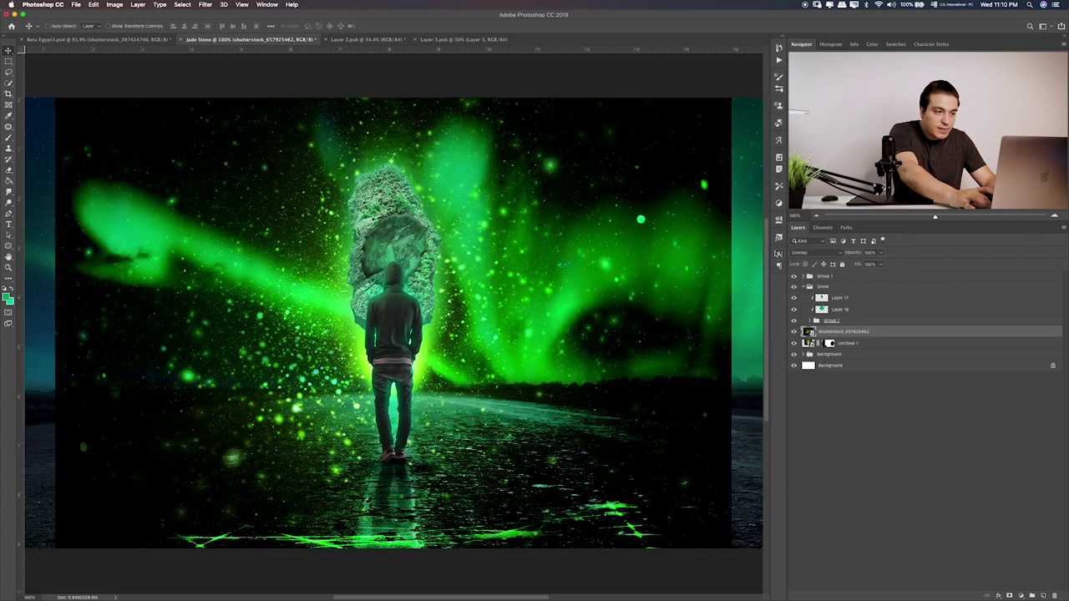
key(shift+plus)
key(shift+plus)
key(shift+plus)
key(shift+plus)
key(shift+plus)
key(shift+plus)
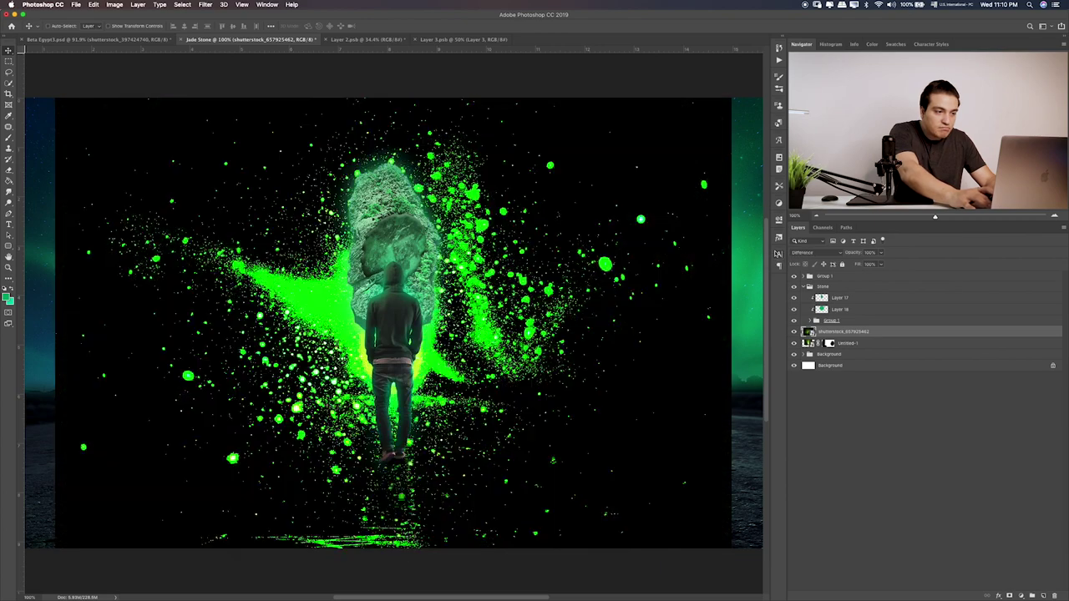
key(shift+plus)
key(shift+plus)
key(shift+plus)
key(shift+plus)
key(shift+plus)
key(shift+plus)
key(shift+plus)
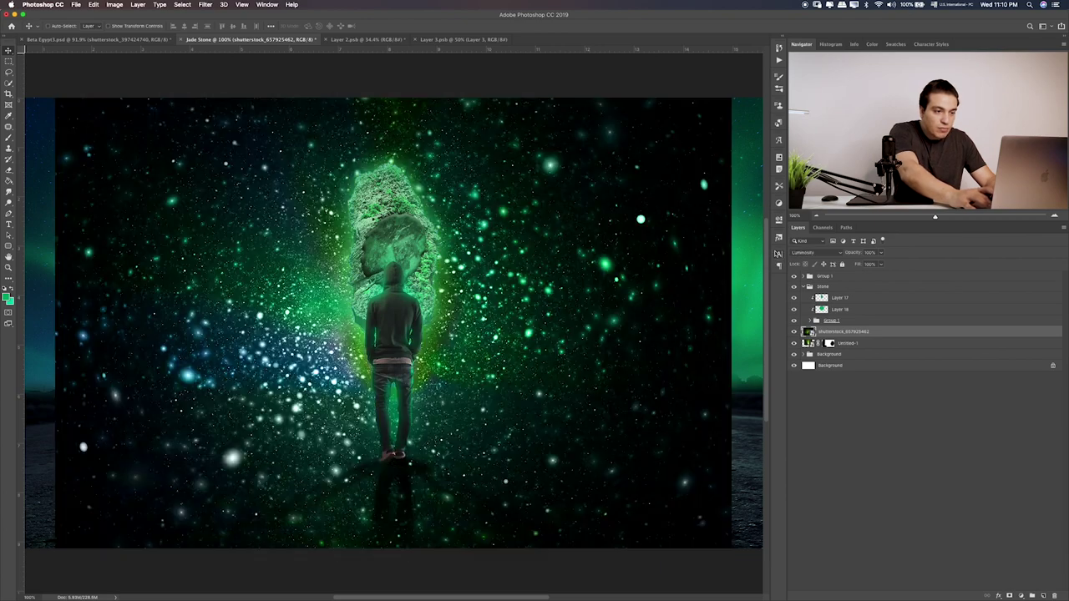
key(shift+plus)
key(shift+plus)
key(shift+plus)
key(shift+plus)
key(shift+plus)
key(shift+plus)
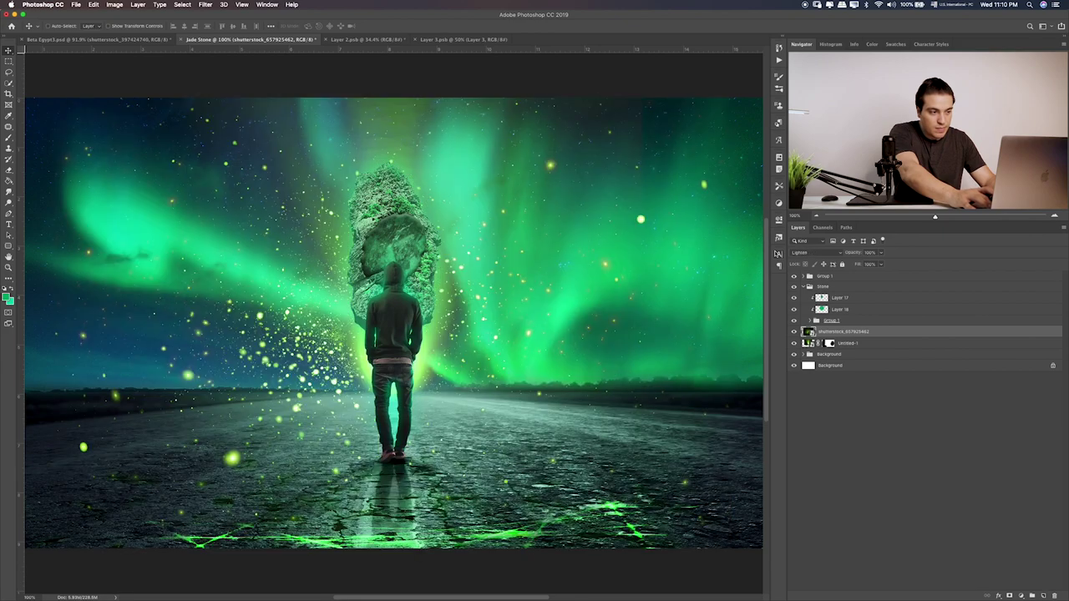
key(shift+plus)
key(shift+minus)
key(shift+plus)
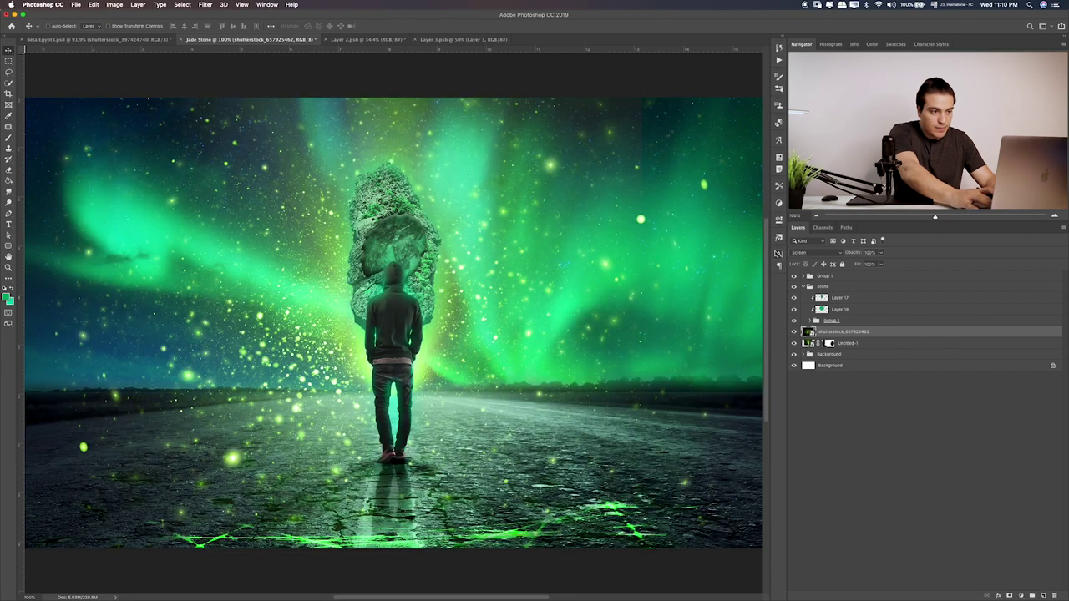
key(shift+minus)
key(shift+plus)
key(shift+plus)
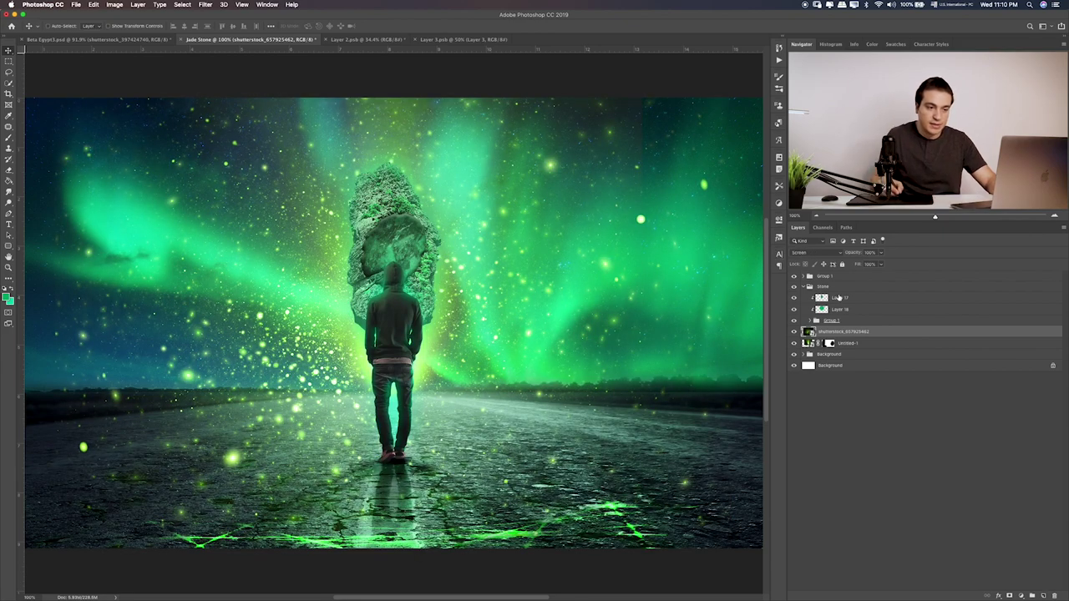
drag(841, 332, 844, 292)
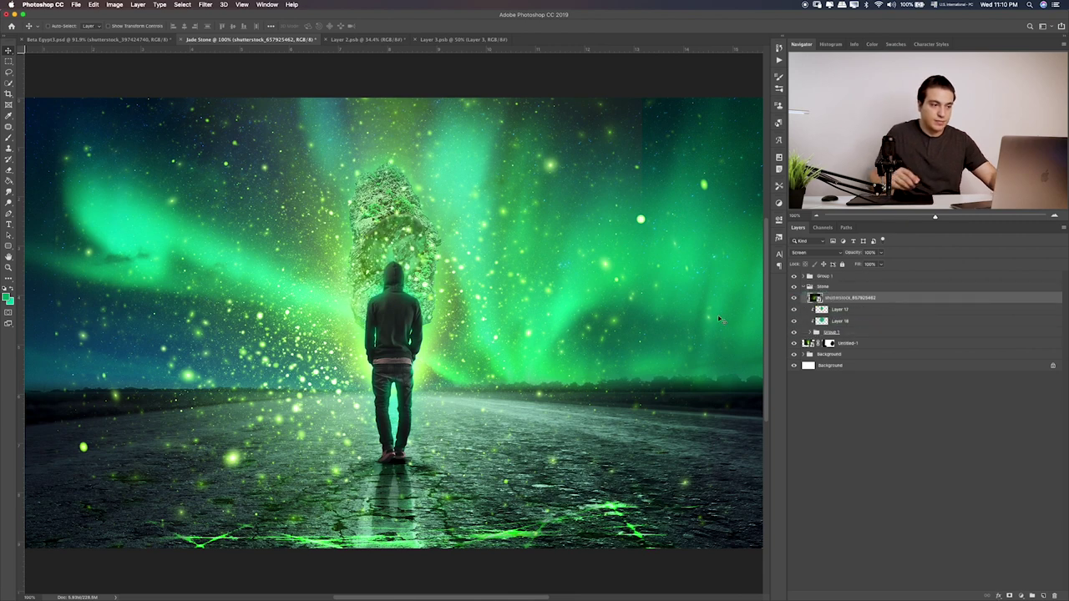
Shrink the particle layer to about a fifth, raise it ~30 px, and check it at several zooms
key(ctrl+t)
key(ctrl+0)
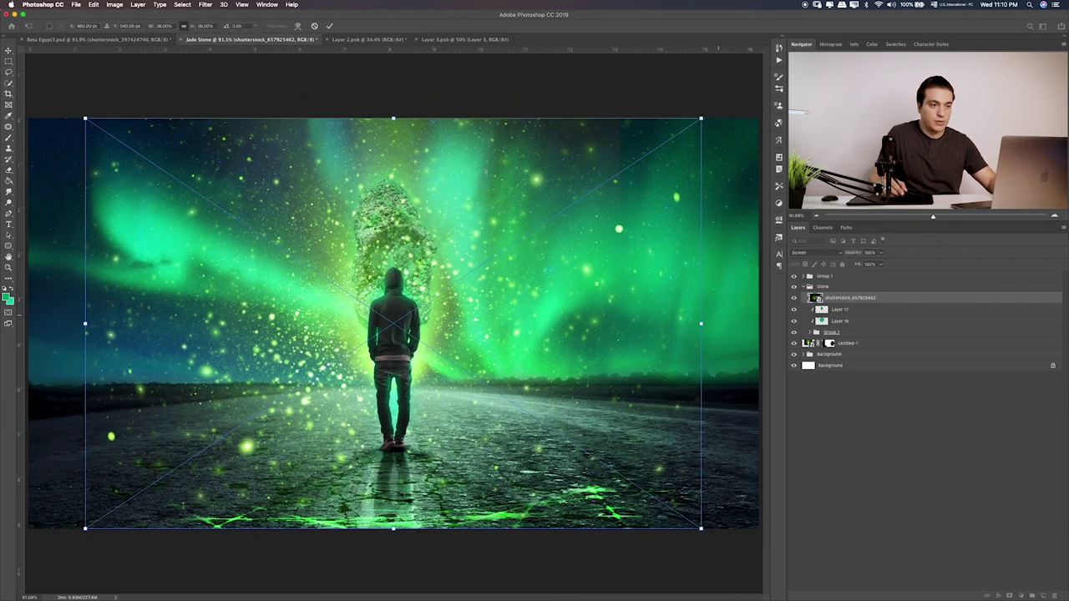
key(ctrl+z)
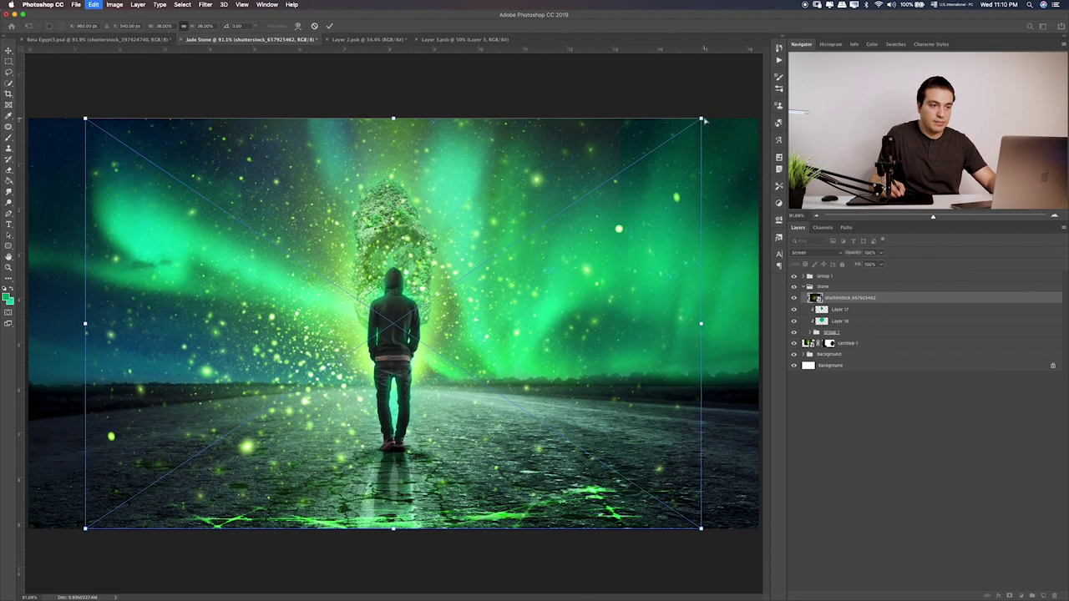
drag(702, 119, 516, 220)
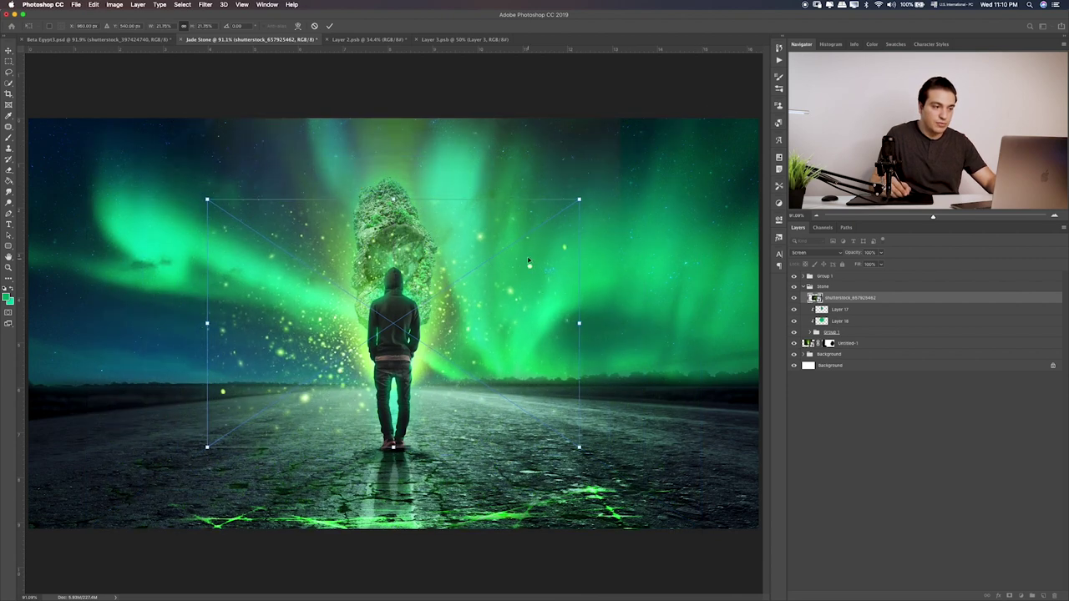
drag(517, 220, 520, 195)
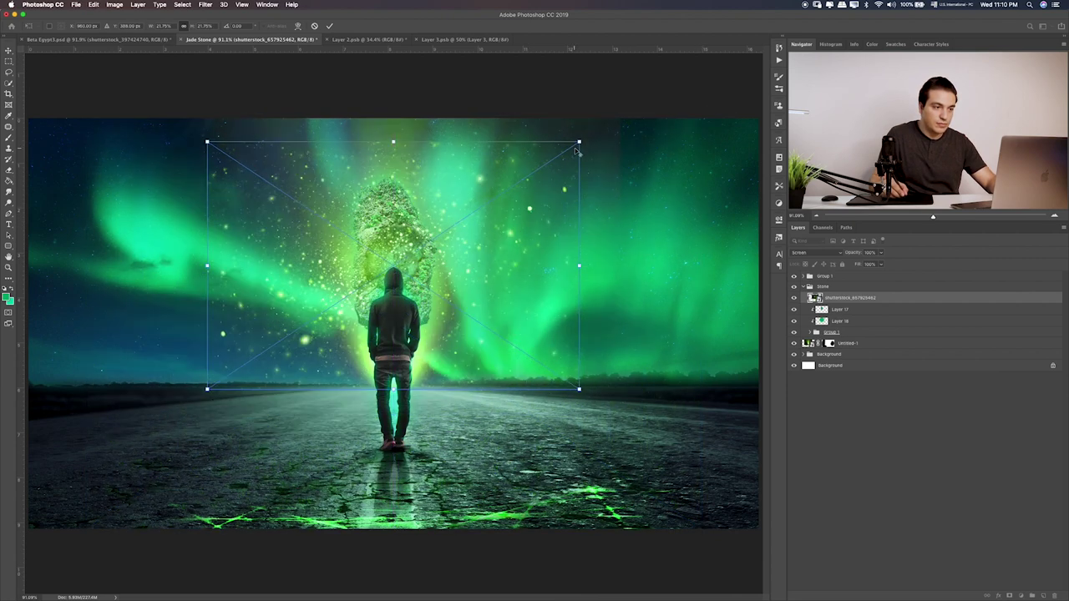
drag(580, 142, 568, 148)
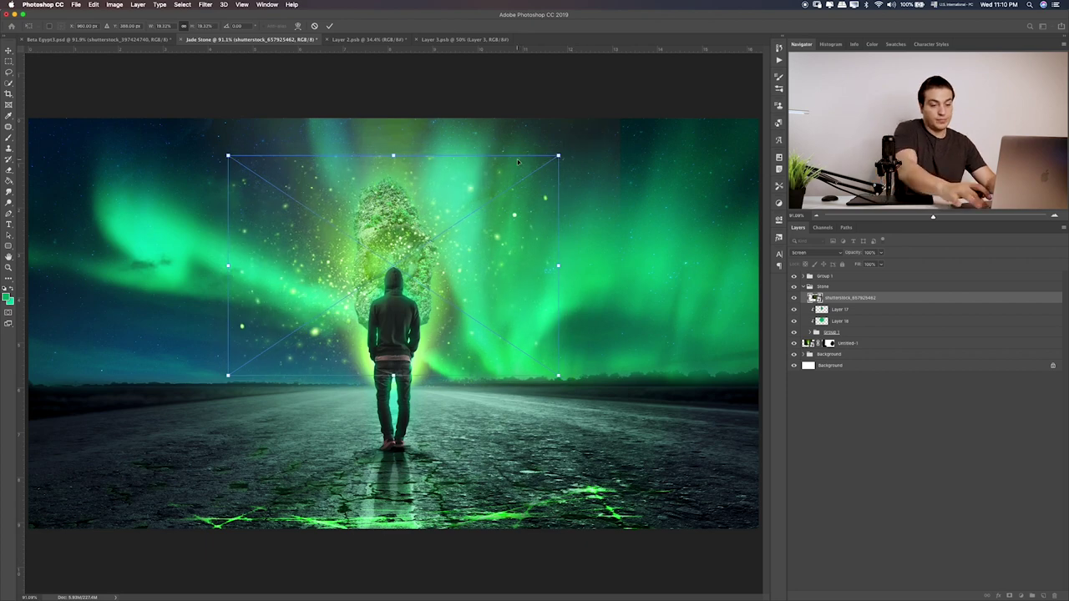
key(Return)
key(ctrl+0)
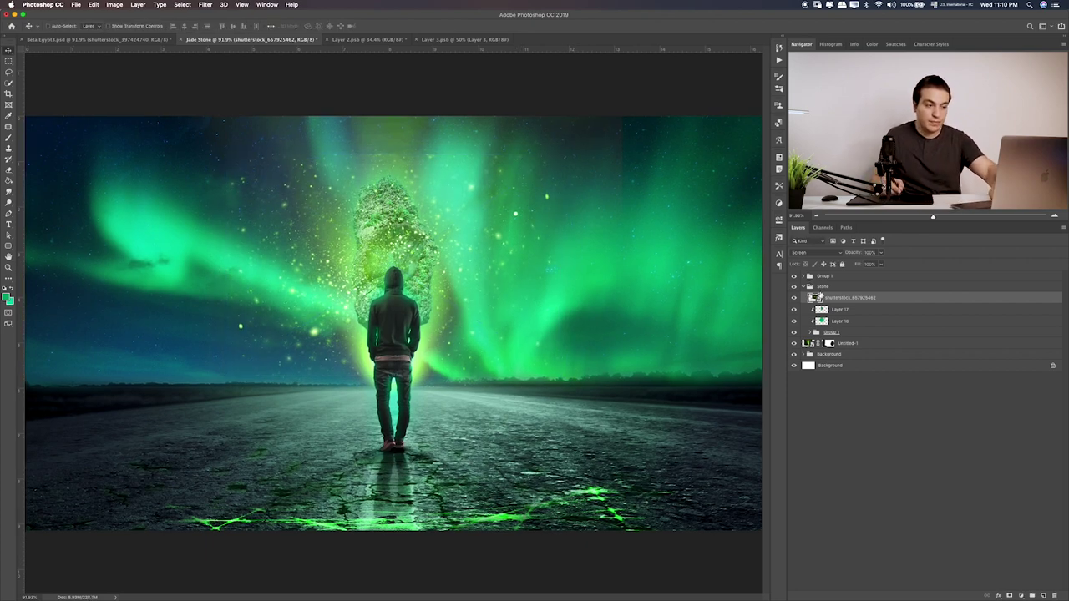
key(ctrl+plus)
key(ctrl+plus)
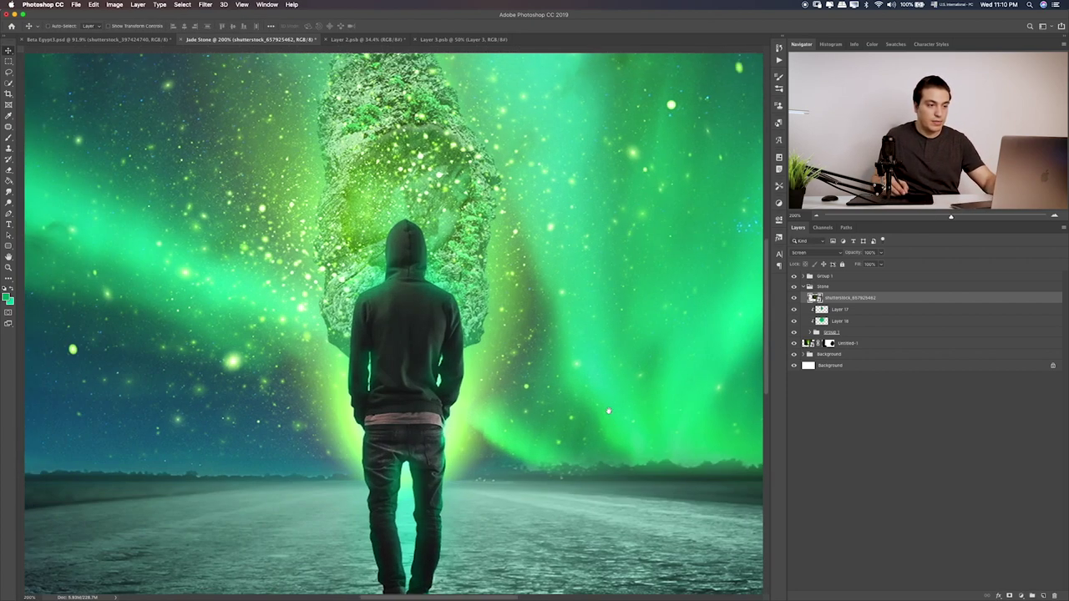
key(ctrl+minus)
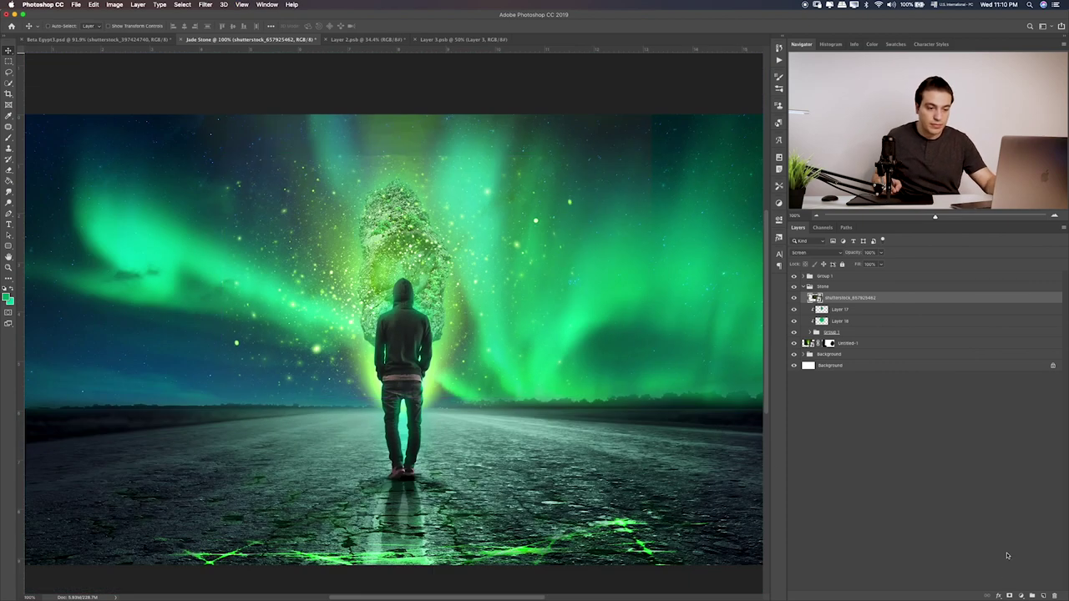
Mask the sparkle layer and fade the glow above the stone at 20% brush opacity
click(1010, 596)
key(b)
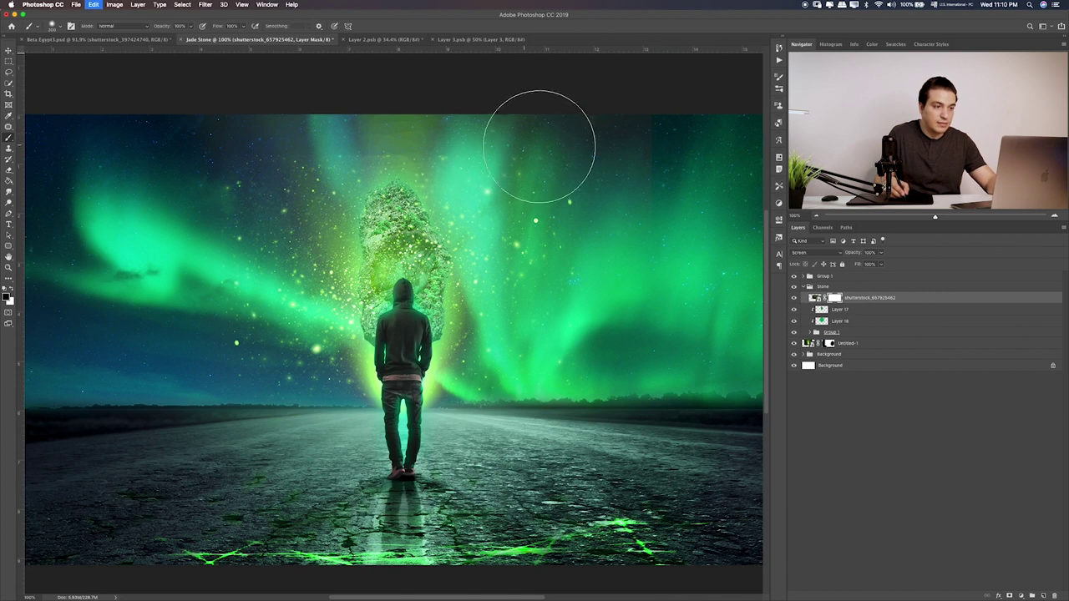
key(2)
mouse_move(363, 128)
mouse_down()
mouse_move(510, 131)
mouse_move(317, 138)
mouse_move(431, 132)
mouse_up()
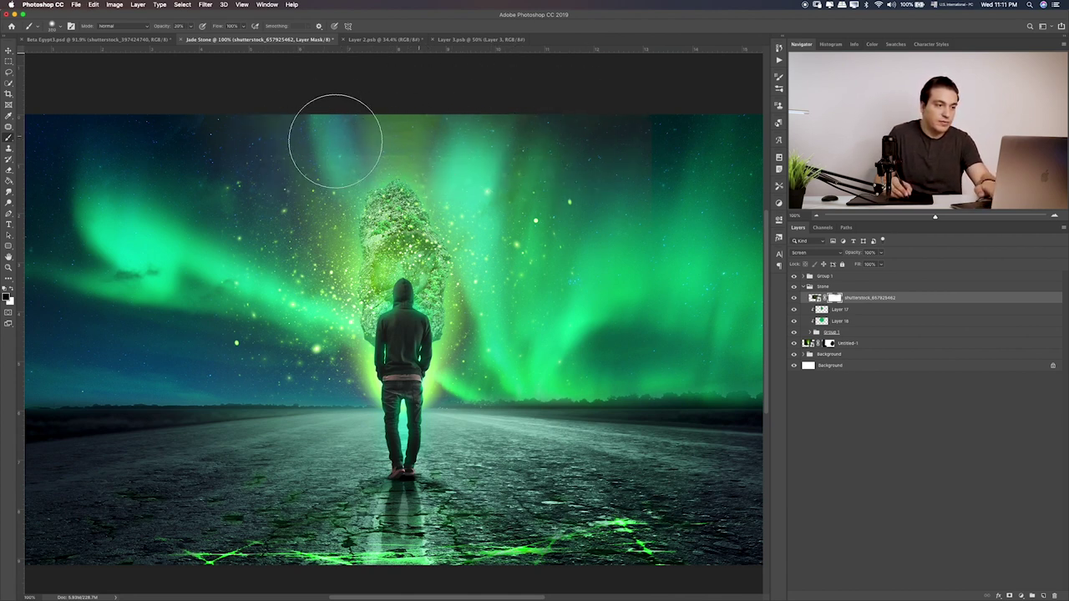
key([)
key(5)
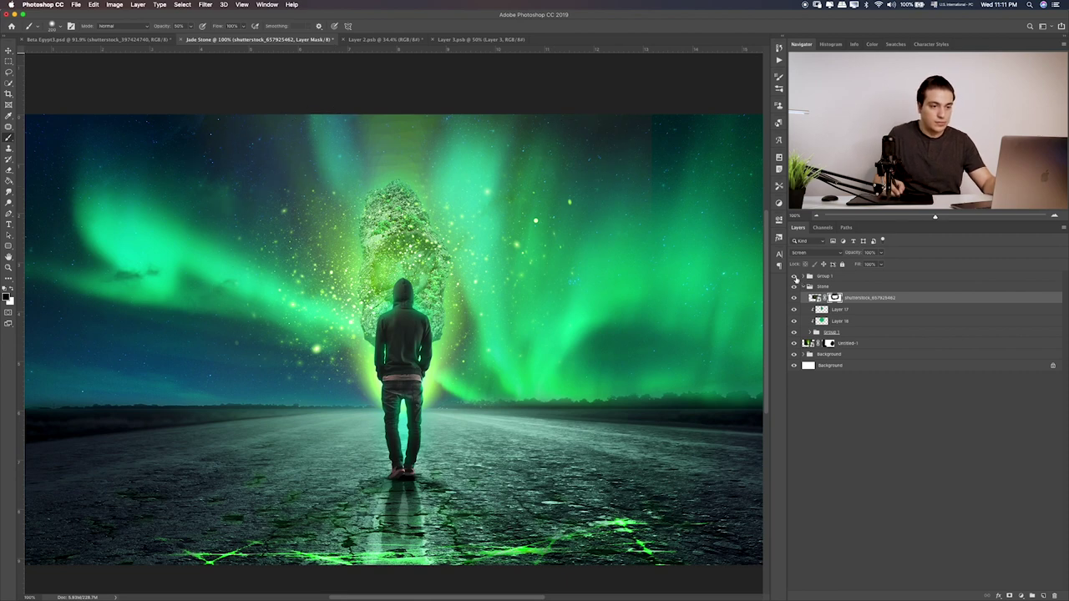
Fine-tune the sparkle layer's vertical position around the stone, then retarget its mask
click(815, 298)
key(v)
drag(473, 286, 473, 257)
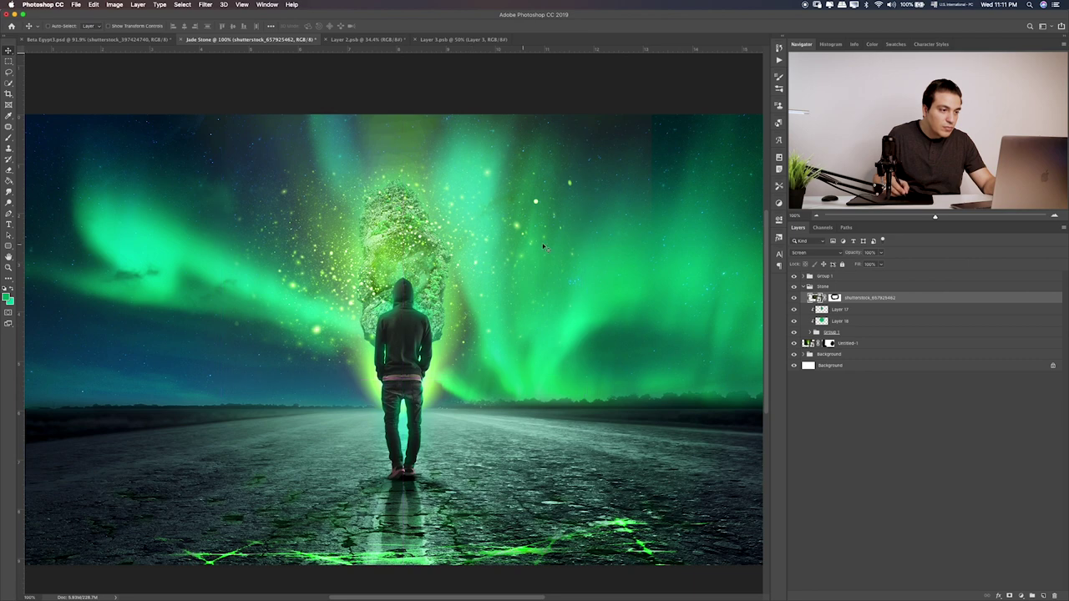
drag(521, 285, 533, 317)
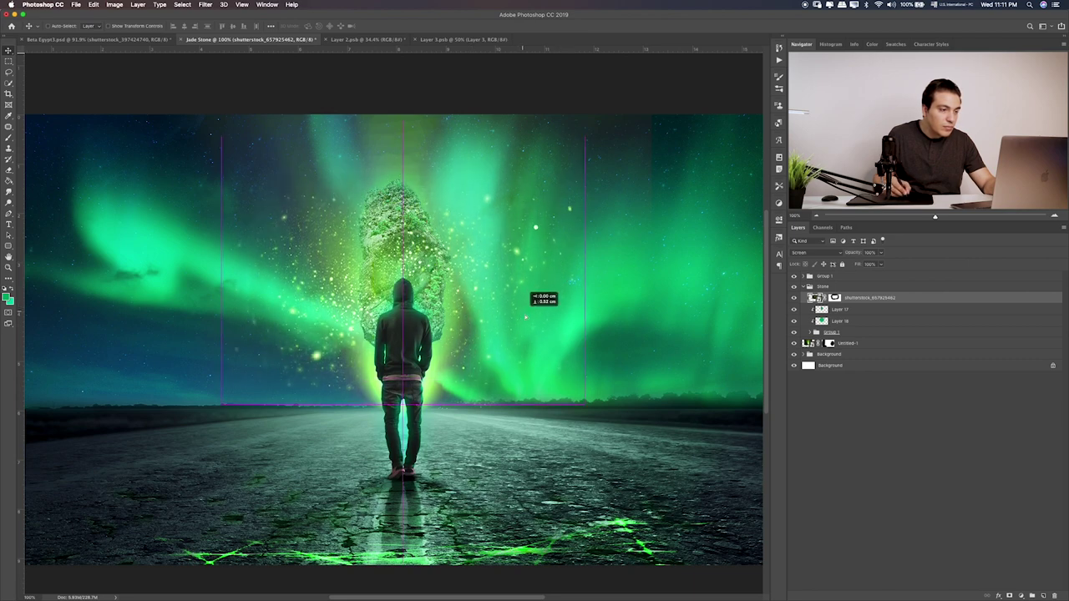
drag(532, 327, 529, 295)
key(b)
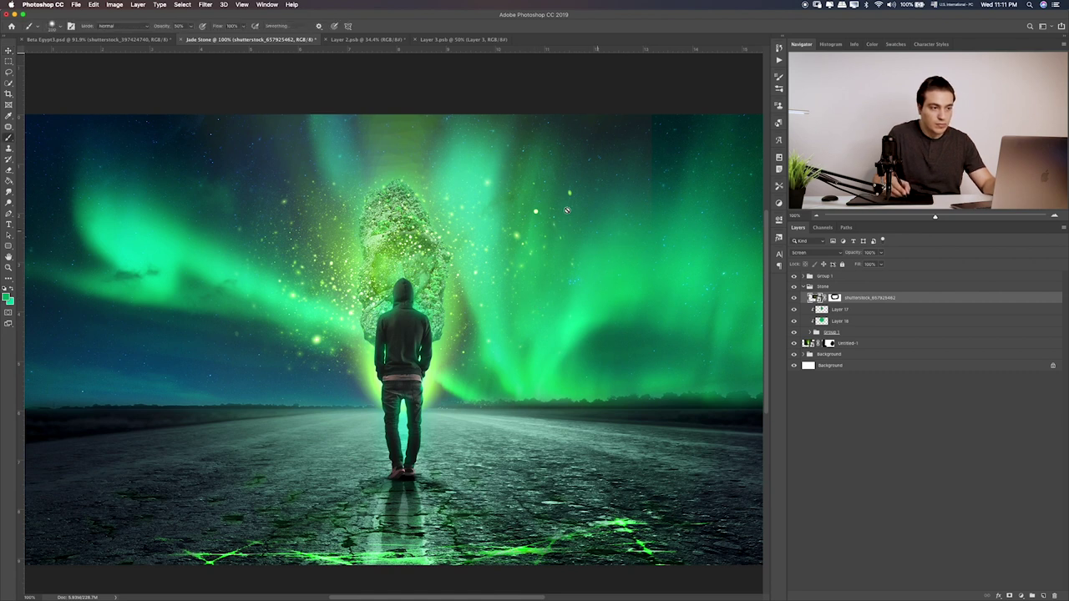
click(836, 299)
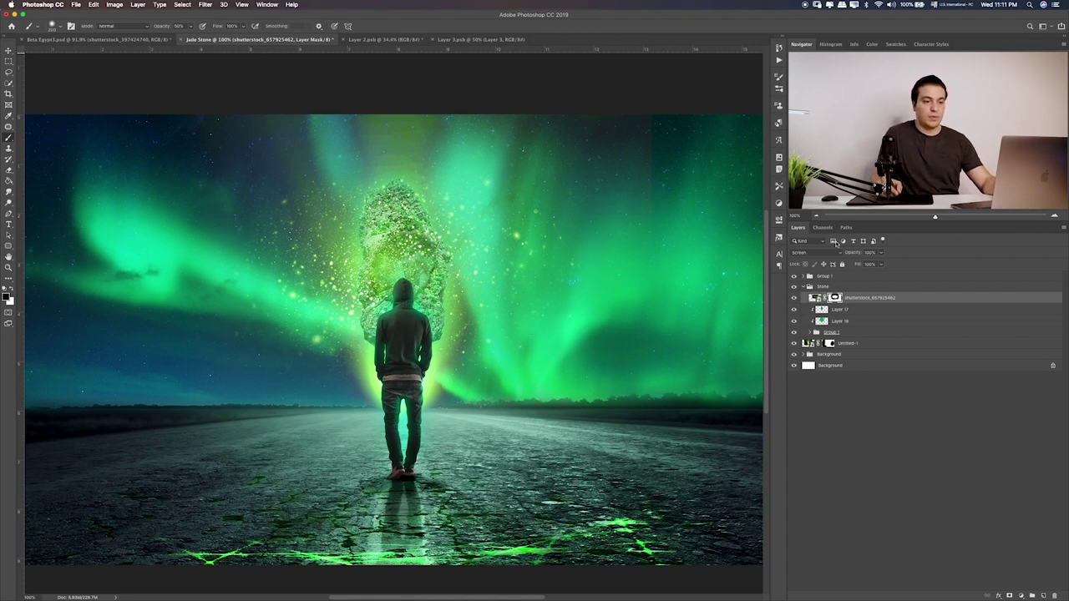
Fit the image in view, nudge the sparkle layer, and enlarge it about 9%
key(ctrl+minus)
key(ctrl+0)
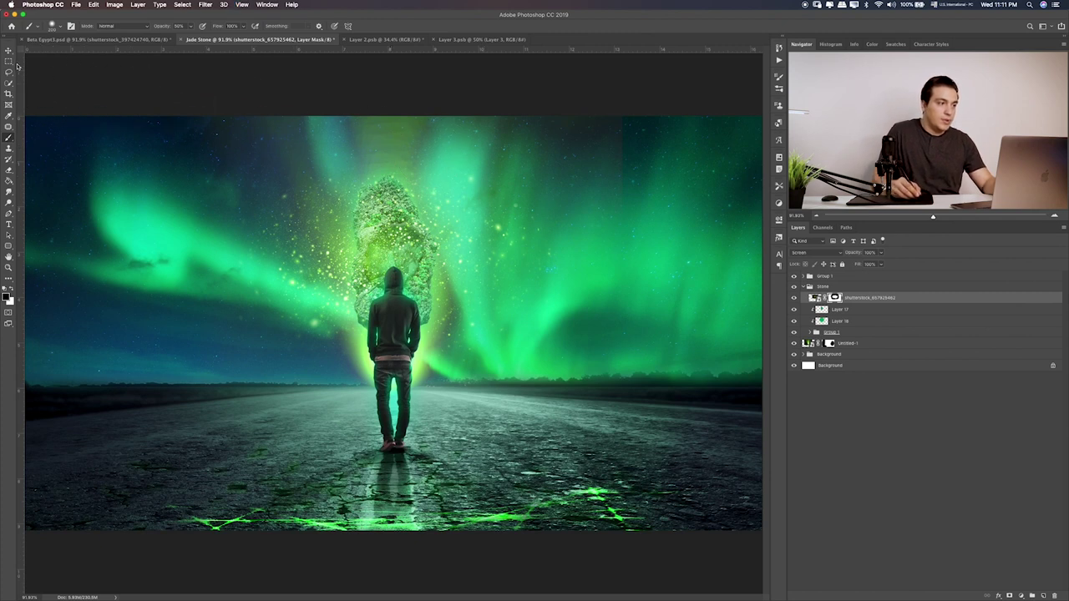
click(8, 61)
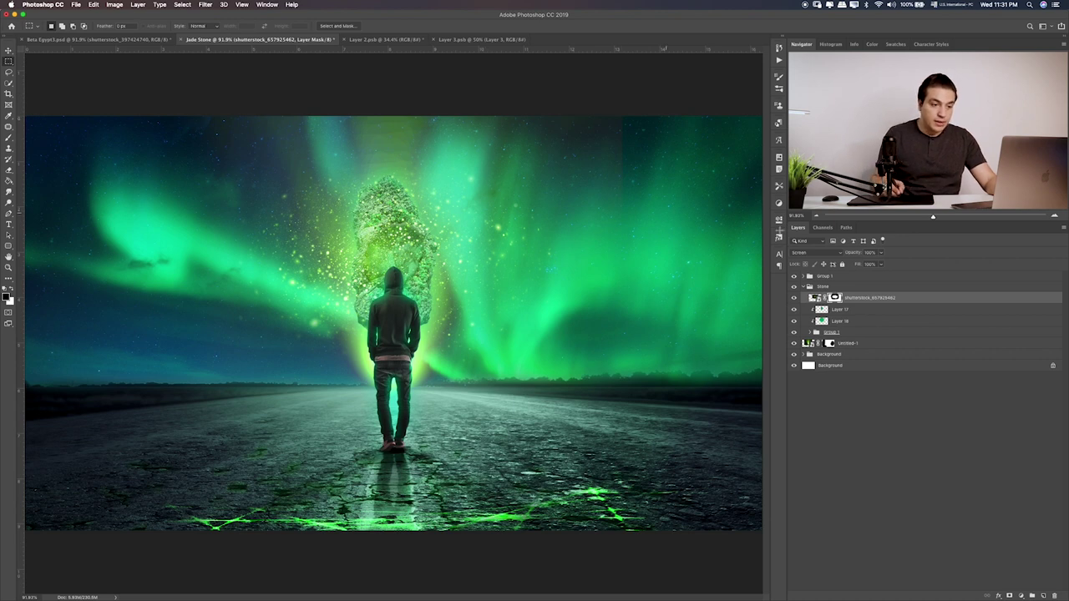
click(827, 298)
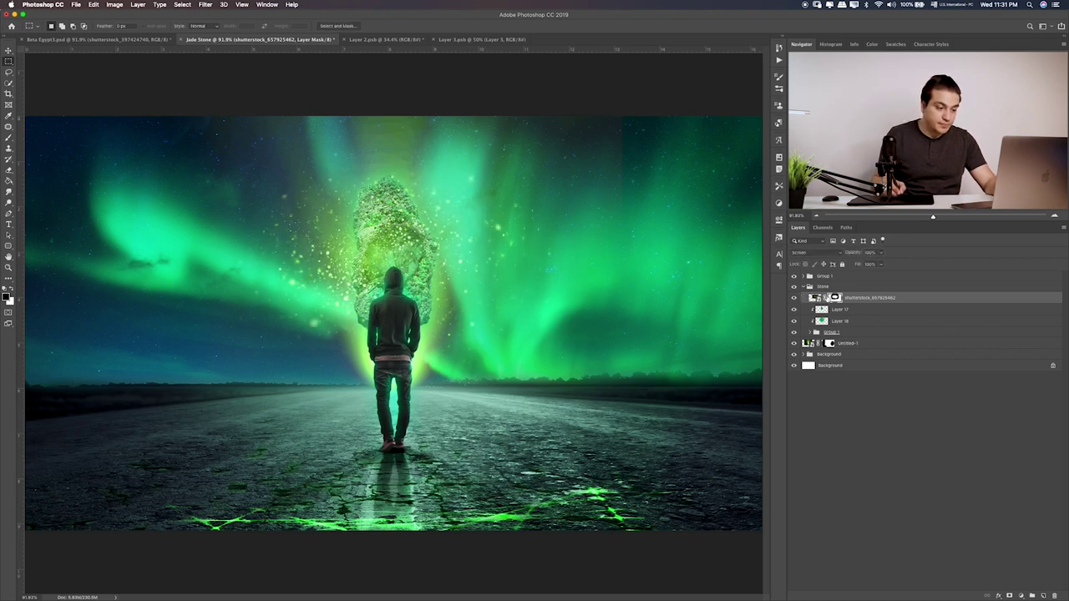
key(v)
drag(446, 242, 449, 260)
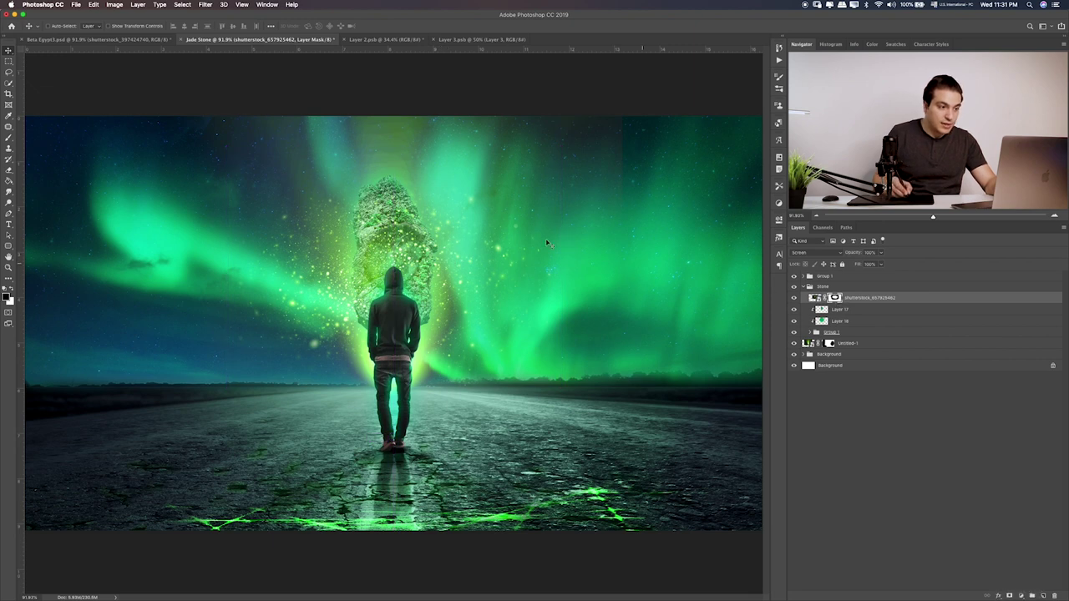
key(b)
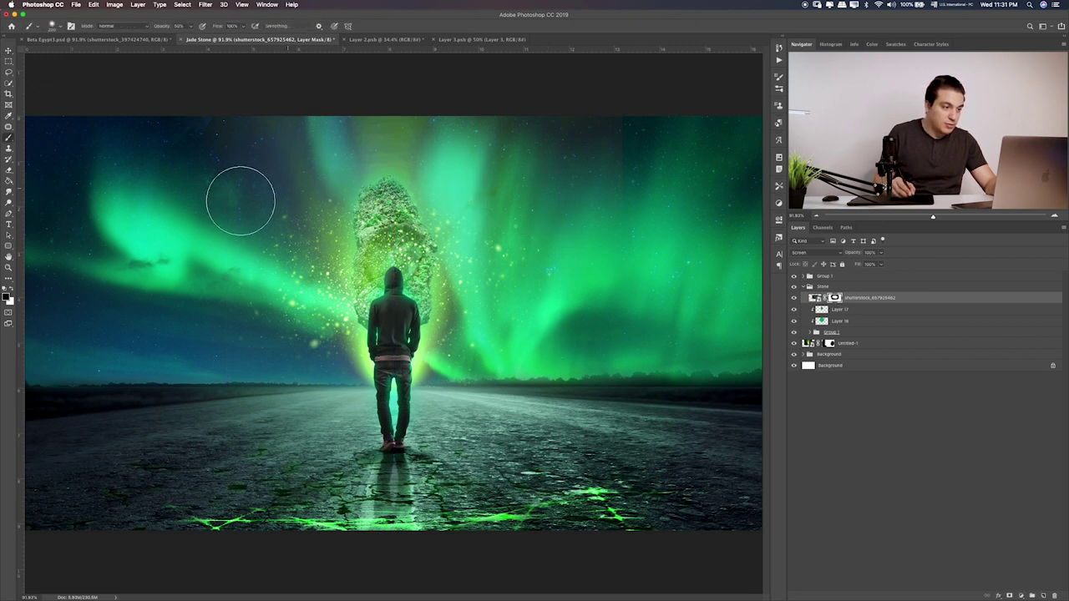
key(ctrl+t)
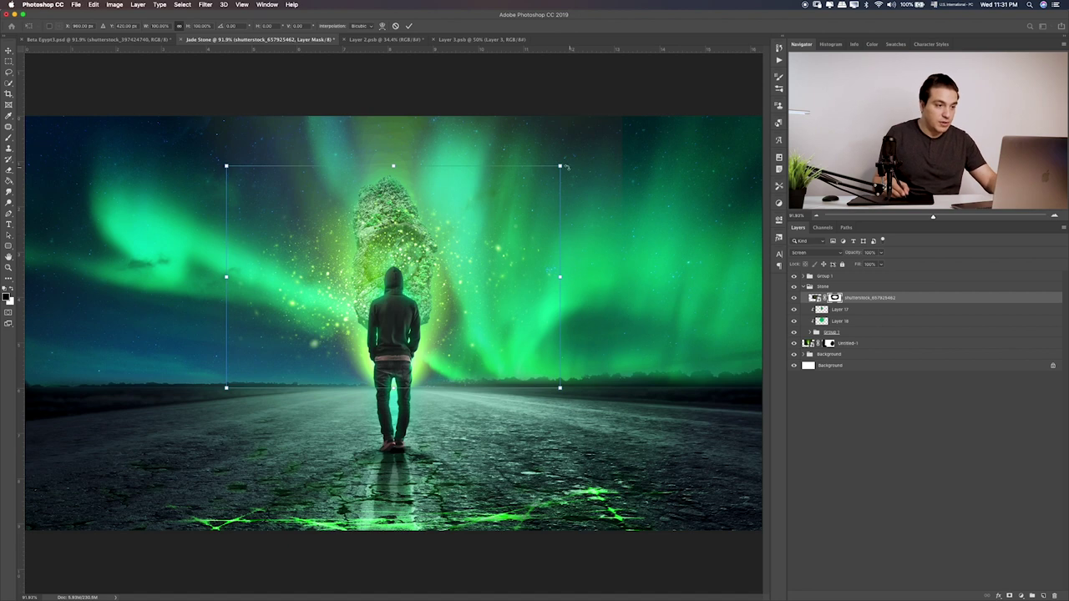
drag(561, 165, 576, 155)
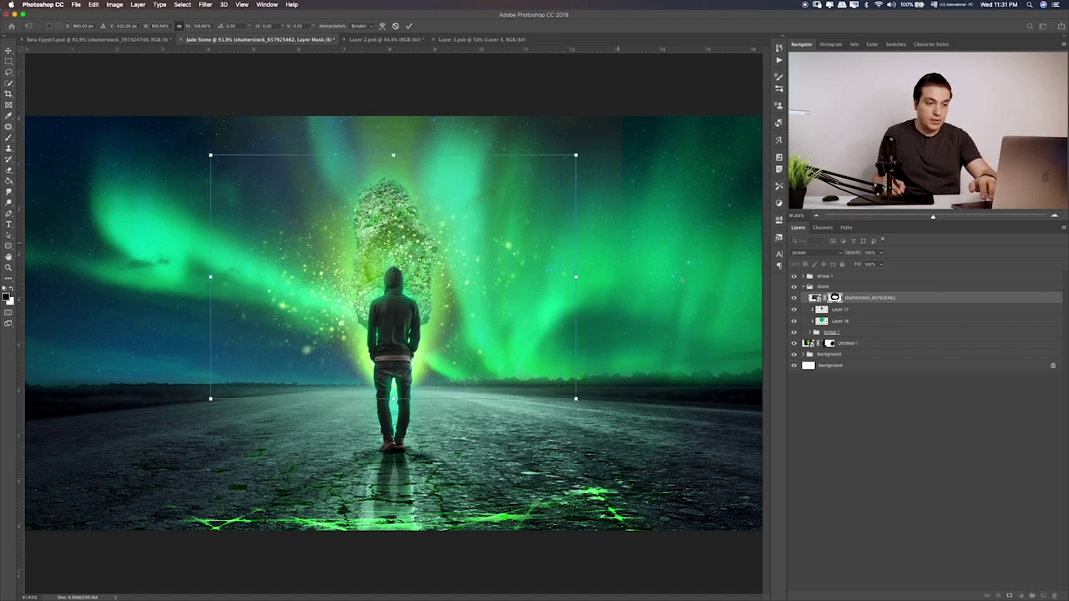
key(Return)
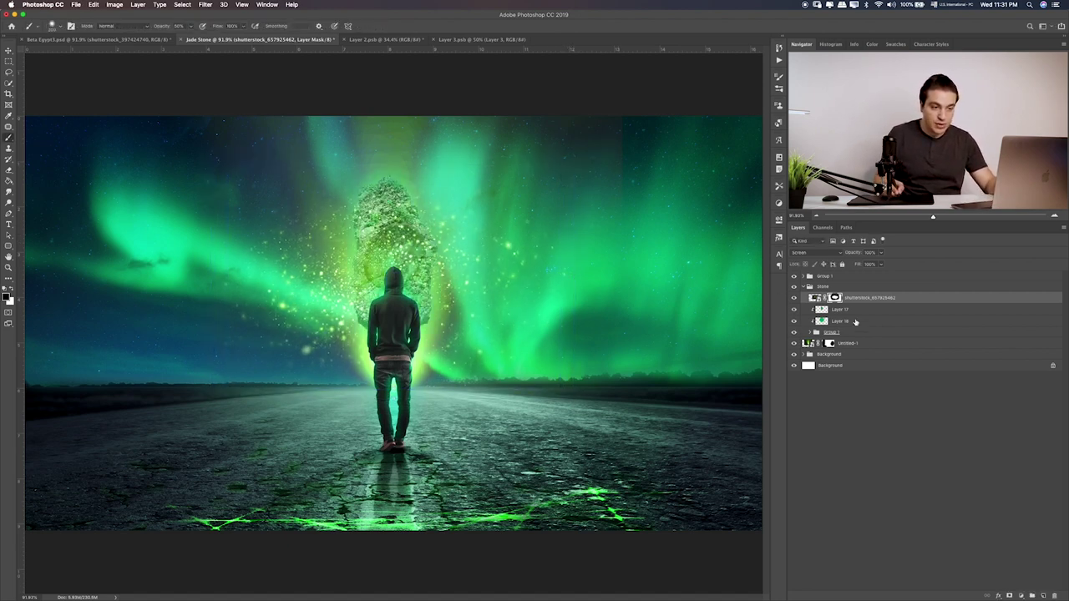
Add Layer 19 above the sparkle layer and cycle its blend mode toward Soft Light
click(1044, 595)
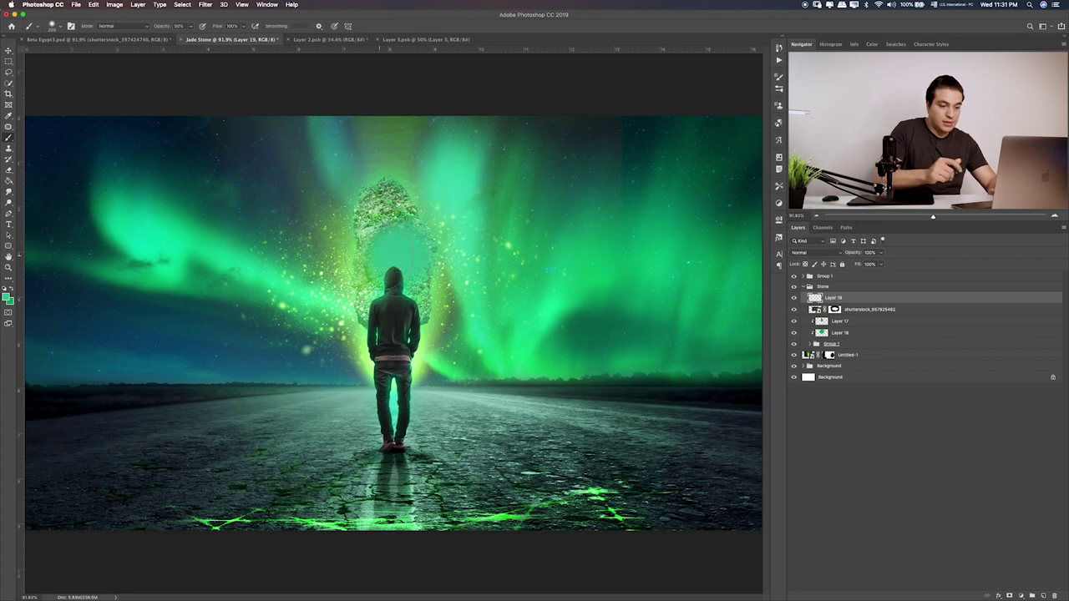
key(v)
key(shift+alt+b)
key(shift+plus)
key(shift+plus)
key(shift+plus)
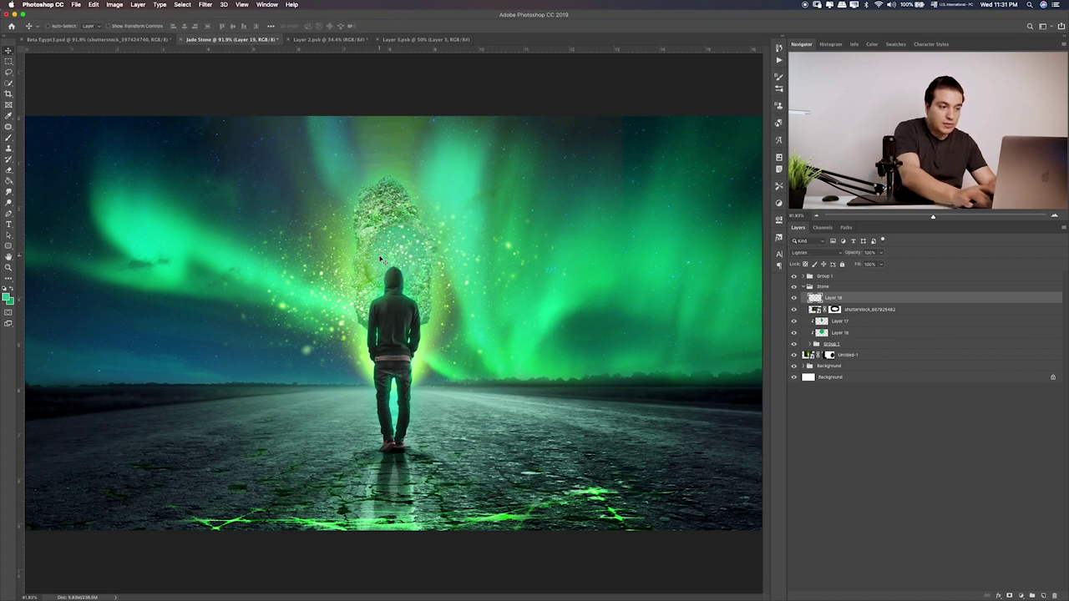
key(shift+plus)
key(shift+plus)
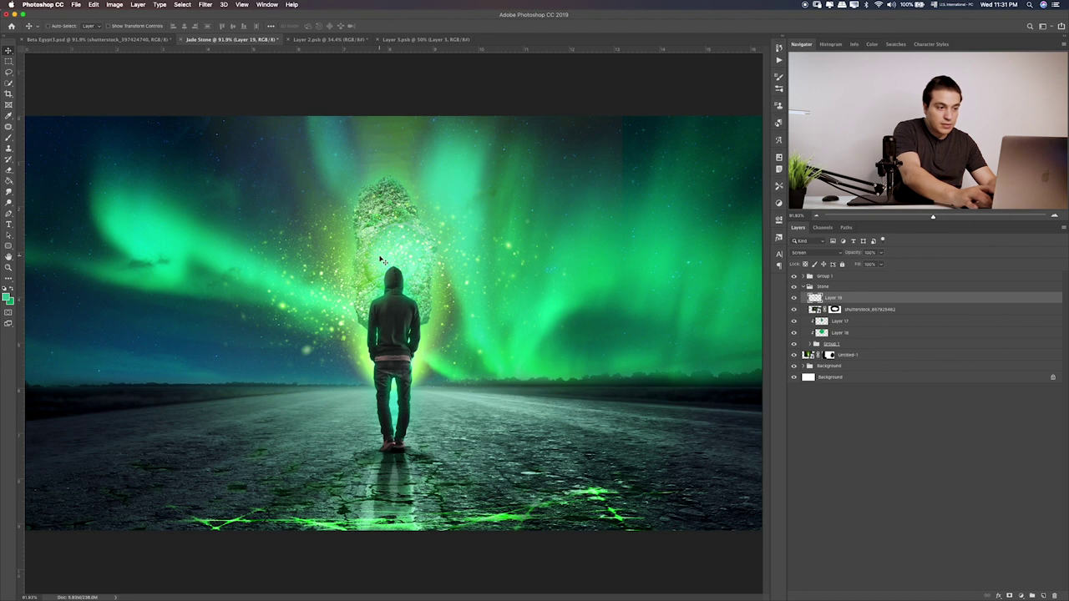
key(shift+plus)
key(shift+plus)
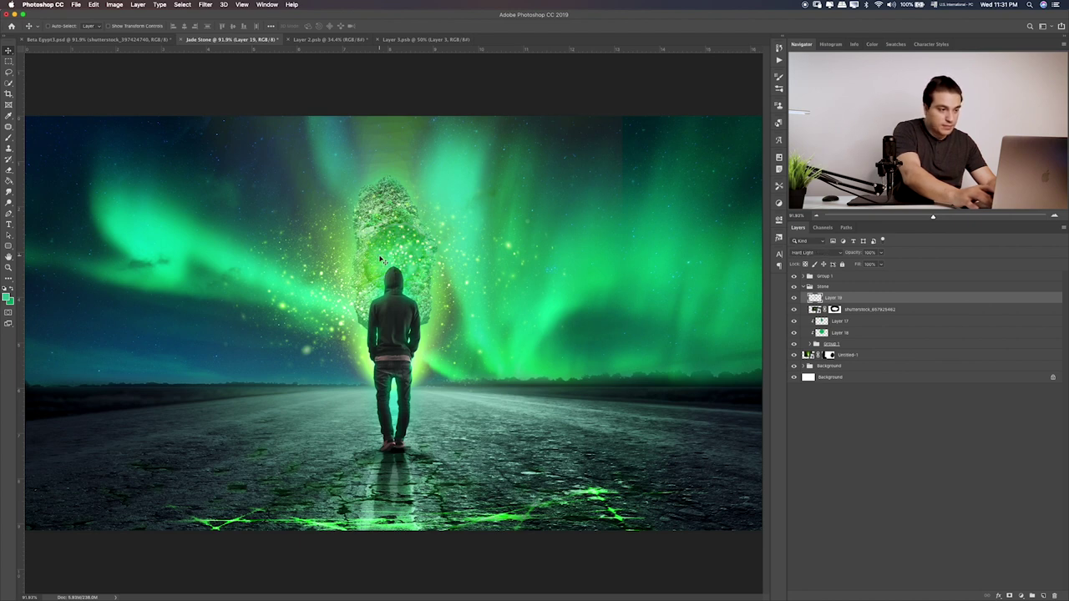
key(shift+plus)
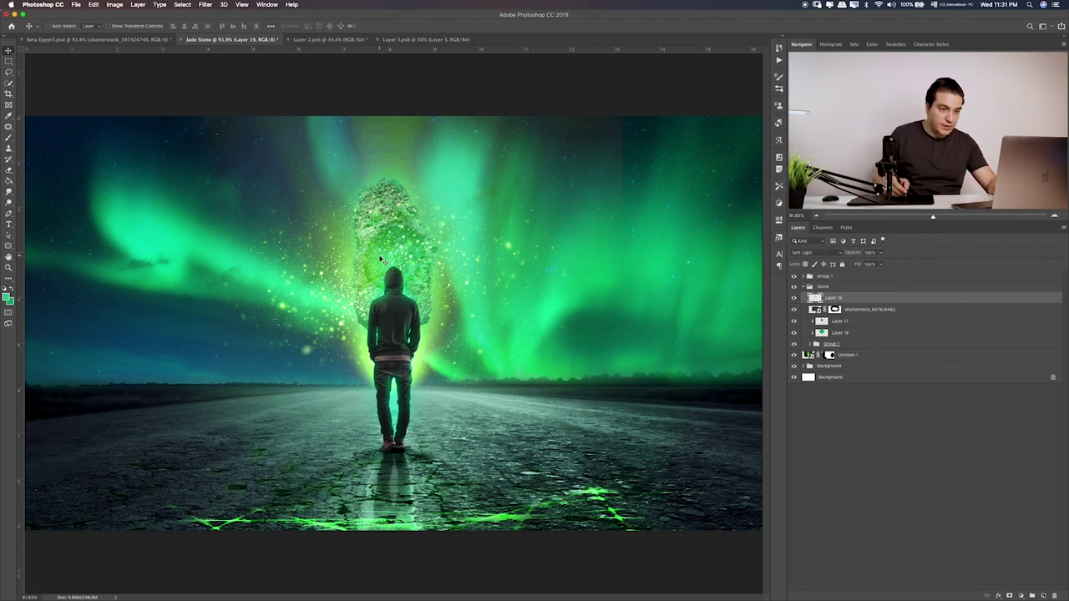
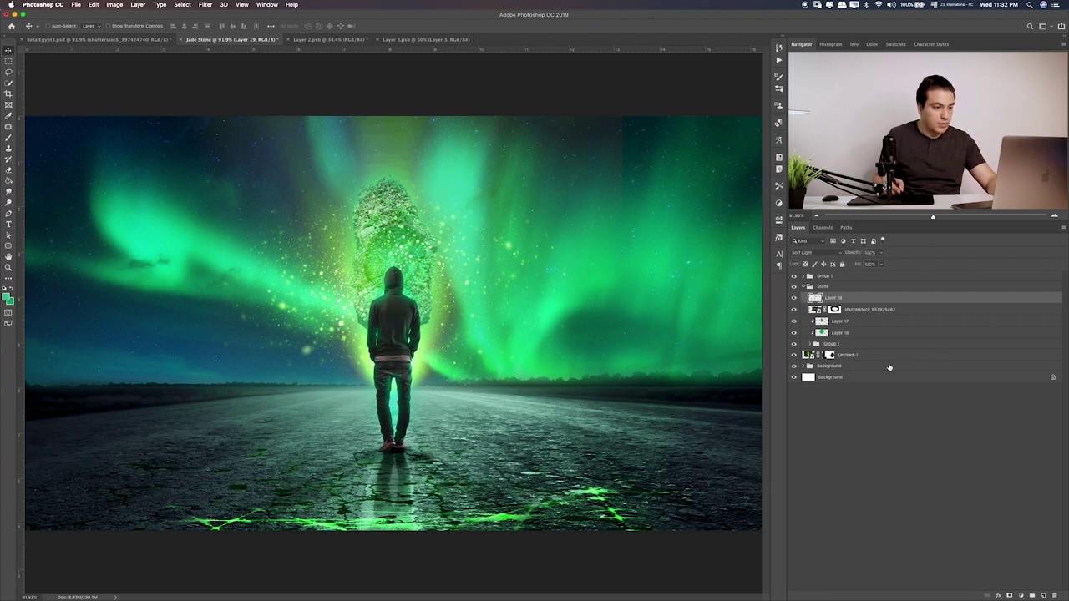
Preview the lens-flare PNG in Finder and drag it onto the Photoshop canvas
key(super+Tab)
key(super+Tab)
key(super+Tab)
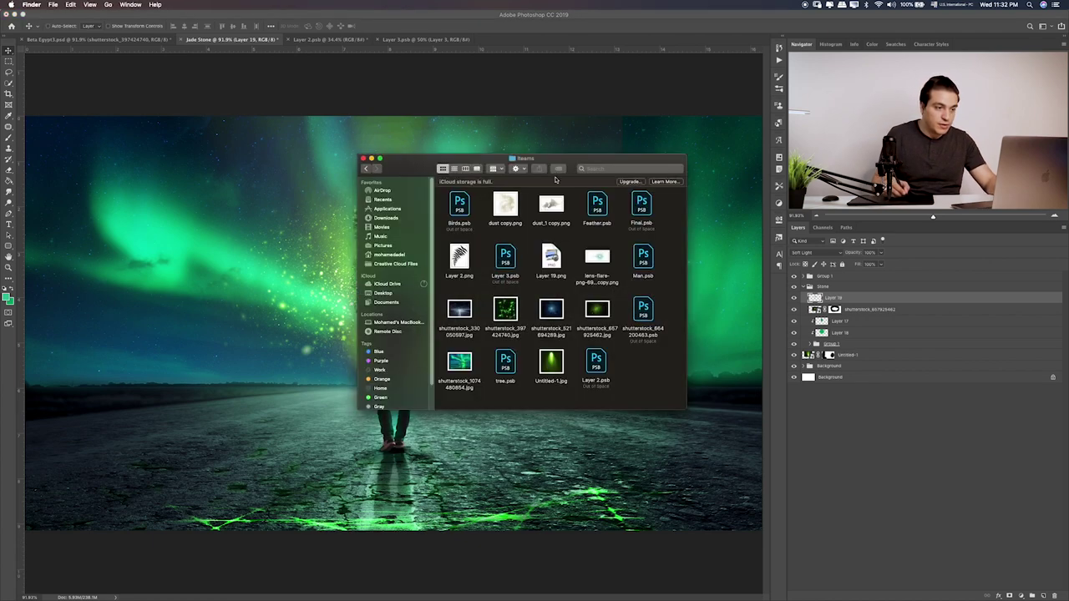
click(562, 253)
key(space)
key(space)
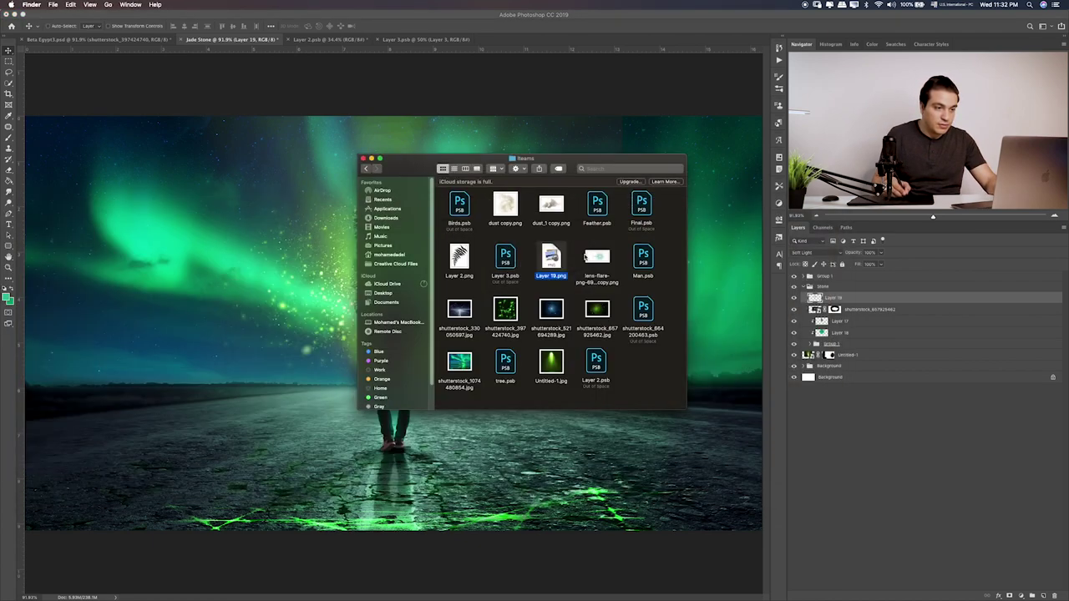
click(586, 258)
key(space)
key(space)
drag(585, 258, 285, 309)
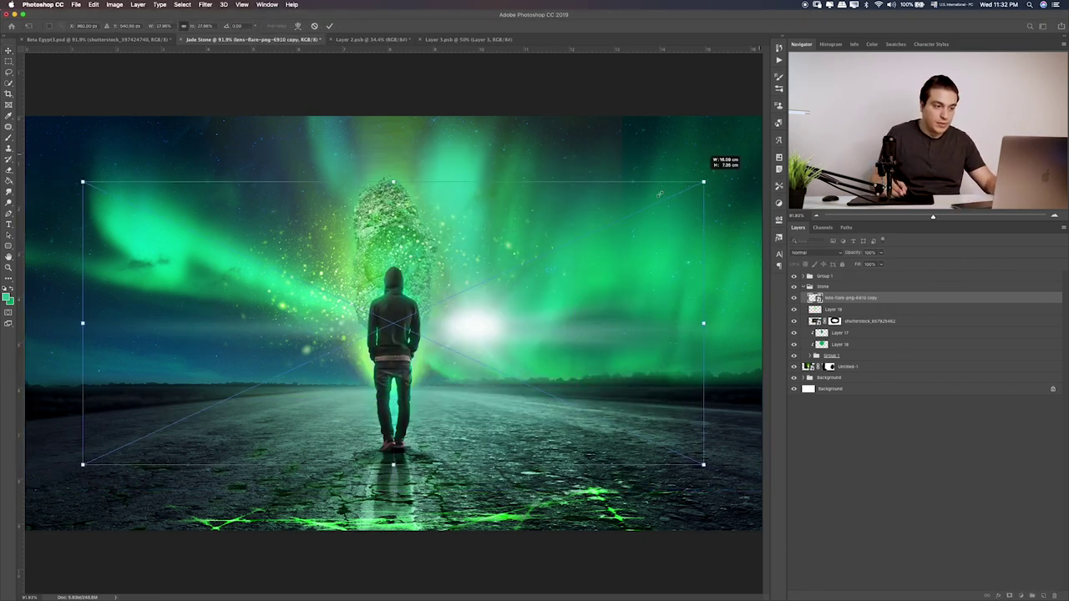
Shrink the lens flare and move it up behind the figure's head
drag(761, 154, 595, 210)
drag(501, 306, 440, 237)
key(Return)
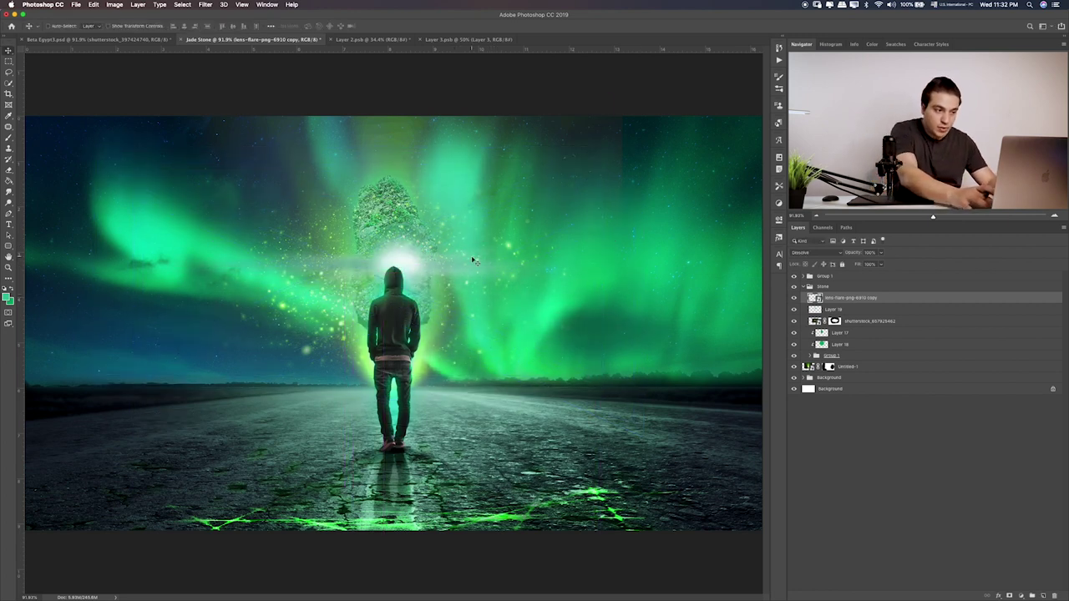
Compare blend modes, settle the flare on Overlay, and duplicate the flare layer
key(shift+plus)
key(shift+plus)
key(shift+plus)
key(shift+plus)
key(shift+plus)
key(shift+plus)
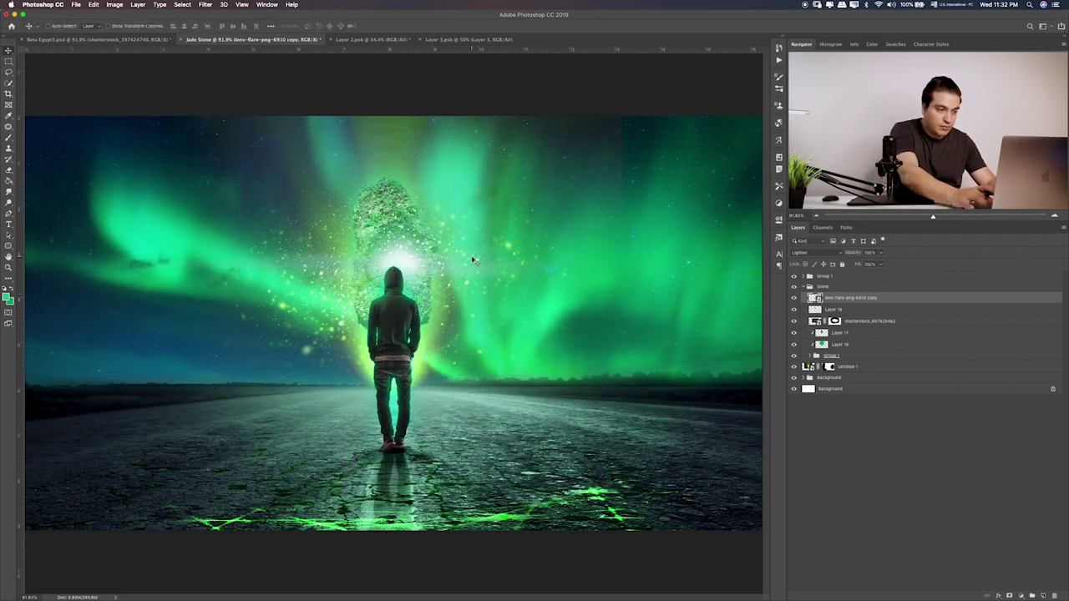
key(shift+plus)
key(shift+plus)
key(shift+plus)
key(shift+plus)
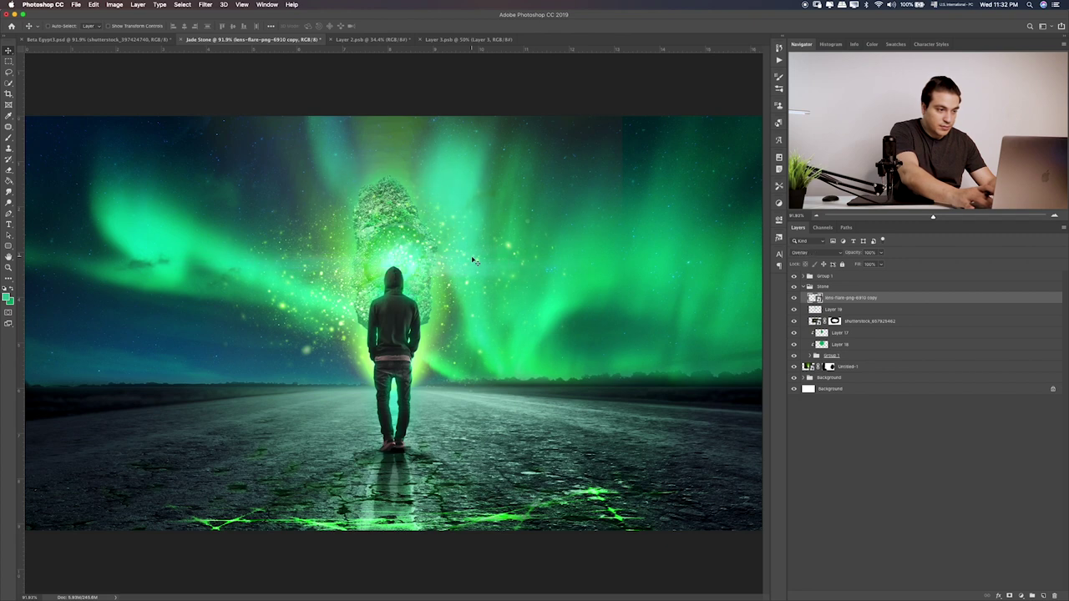
key(shift+plus)
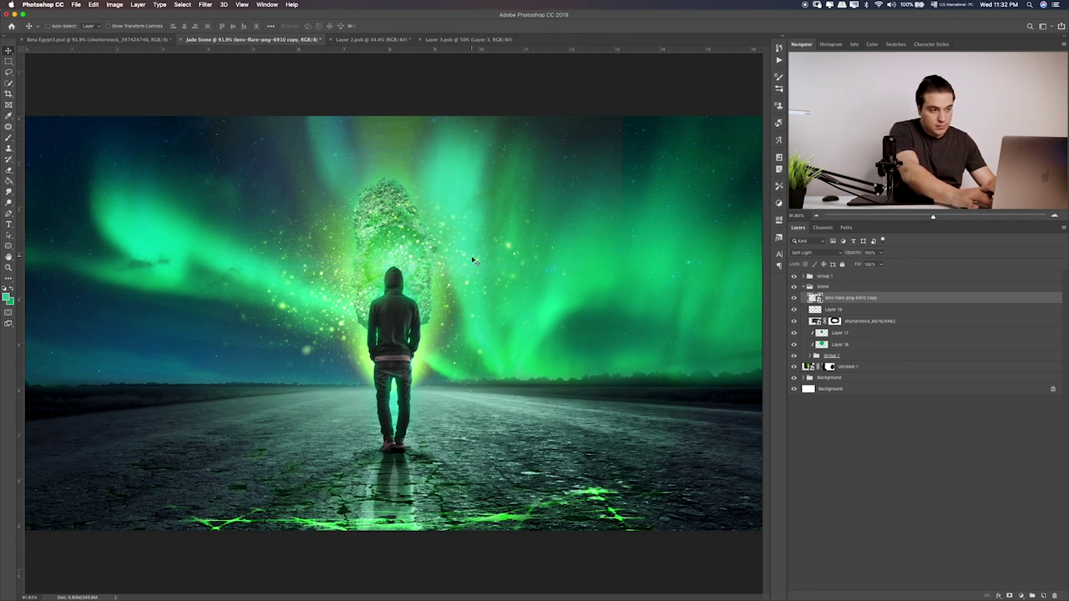
key(shift+plus)
key(shift+minus)
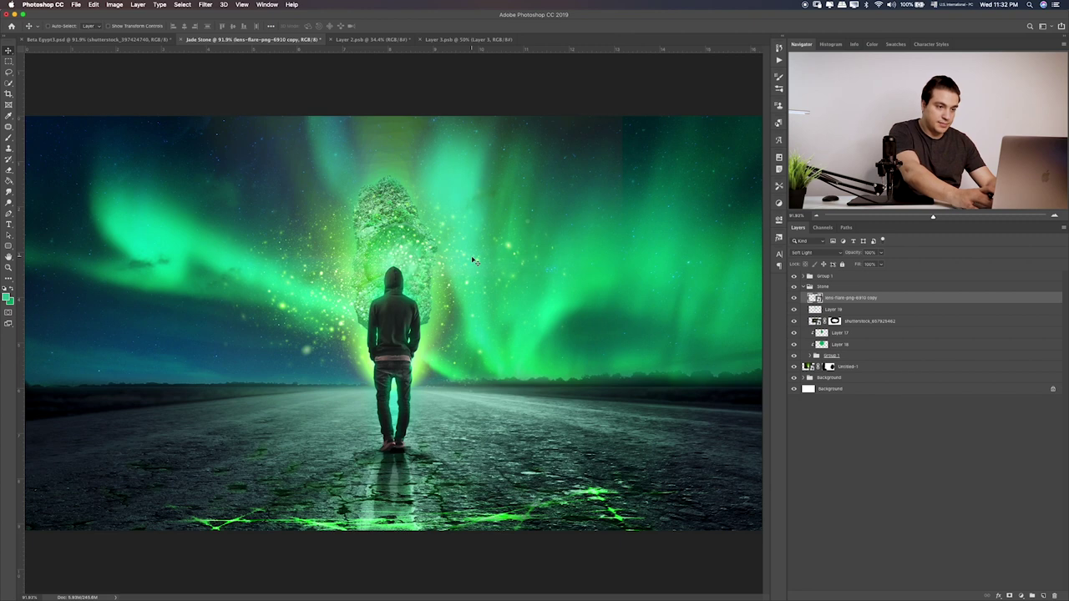
key(shift+minus)
key(shift+plus)
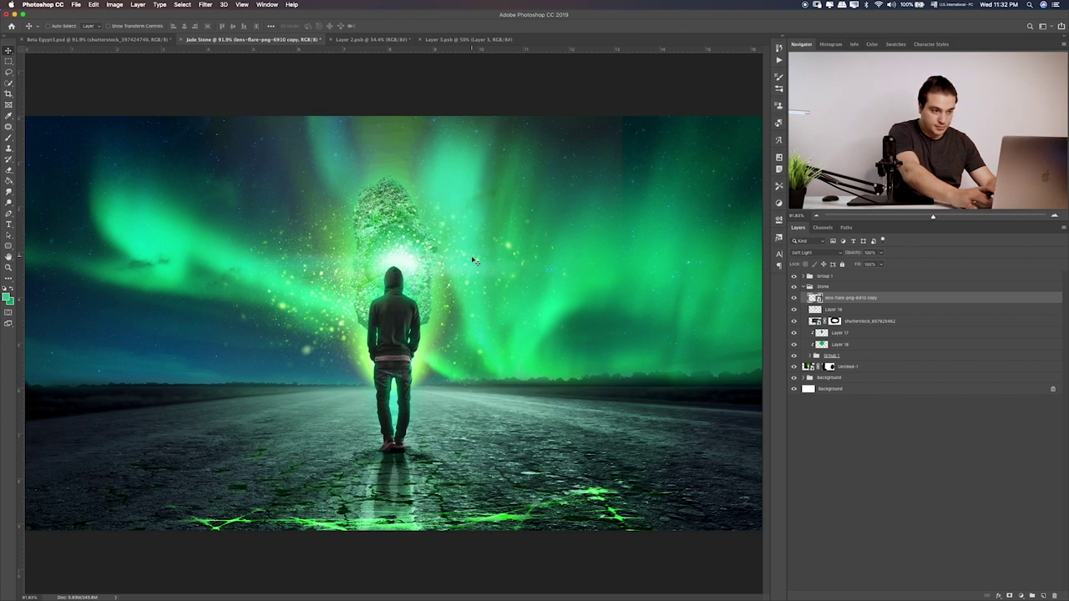
key(shift+plus)
key(shift+plus)
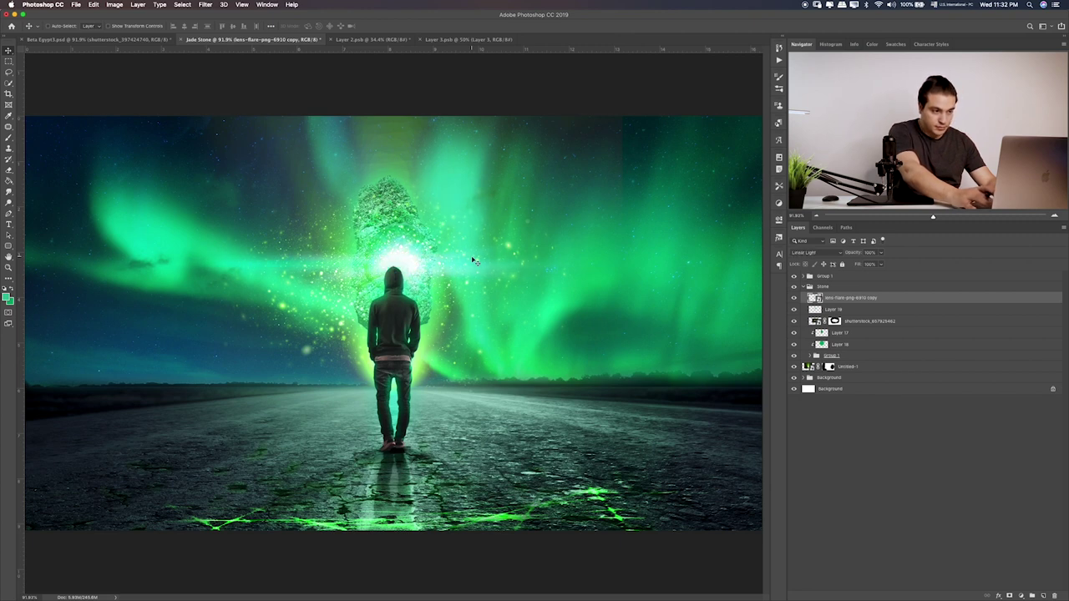
key(shift+plus)
key(shift+plus)
key(shift+plus)
key(shift+plus)
key(shift+plus)
key(shift+plus)
key(shift+plus)
key(shift+plus)
key(shift+plus)
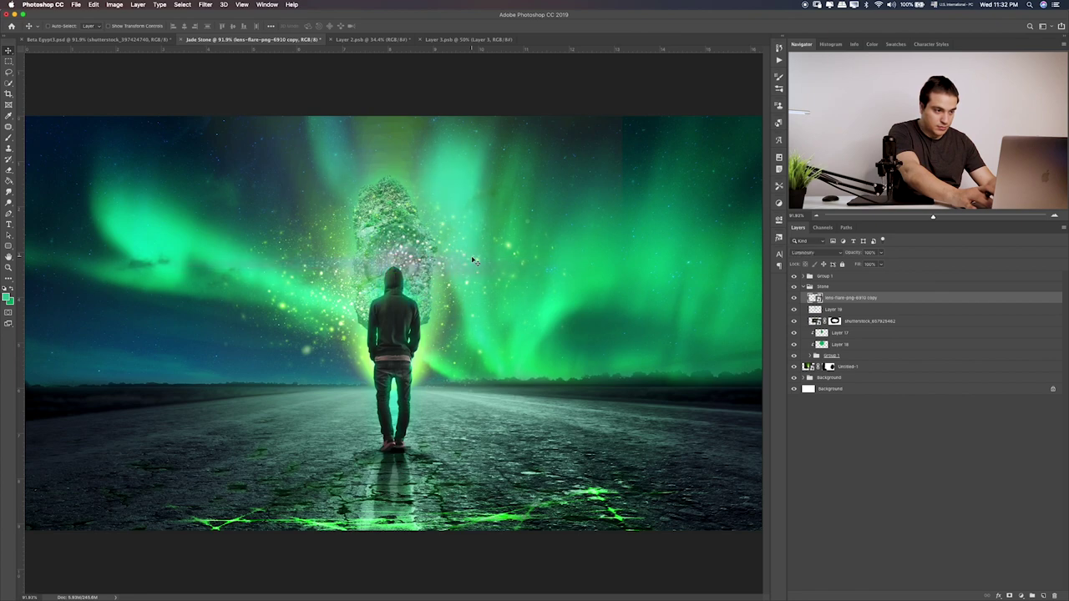
key(shift+plus)
key(shift+plus)
key(shift+plus)
key(shift+plus)
key(shift+plus)
key(shift+plus)
key(shift+plus)
key(shift+plus)
key(shift+plus)
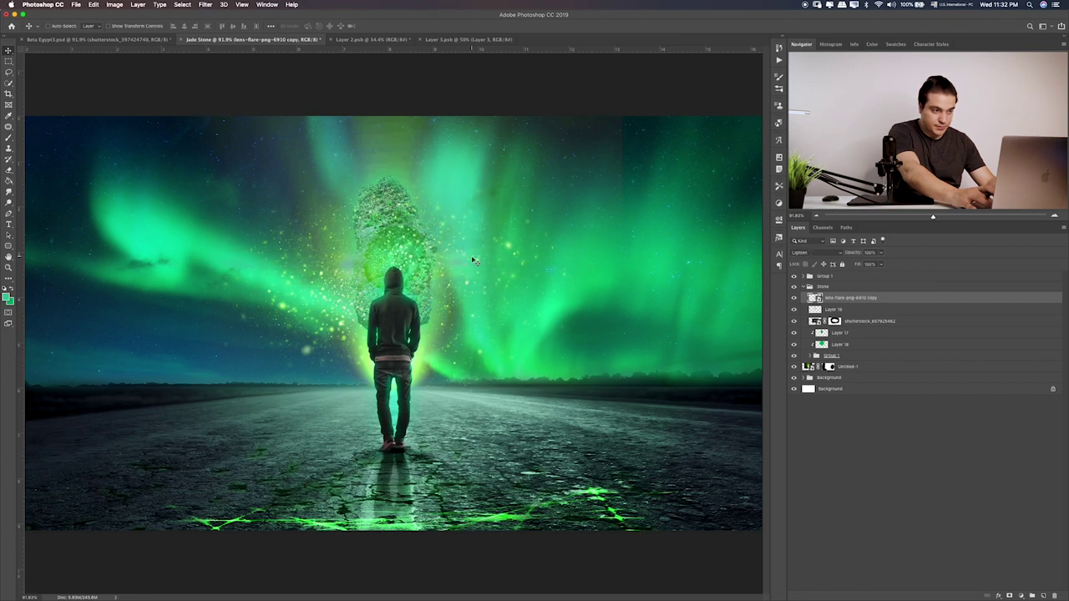
key(shift+plus)
key(shift+plus)
key(shift+plus)
key(shift+plus)
key(shift+plus)
key(shift+plus)
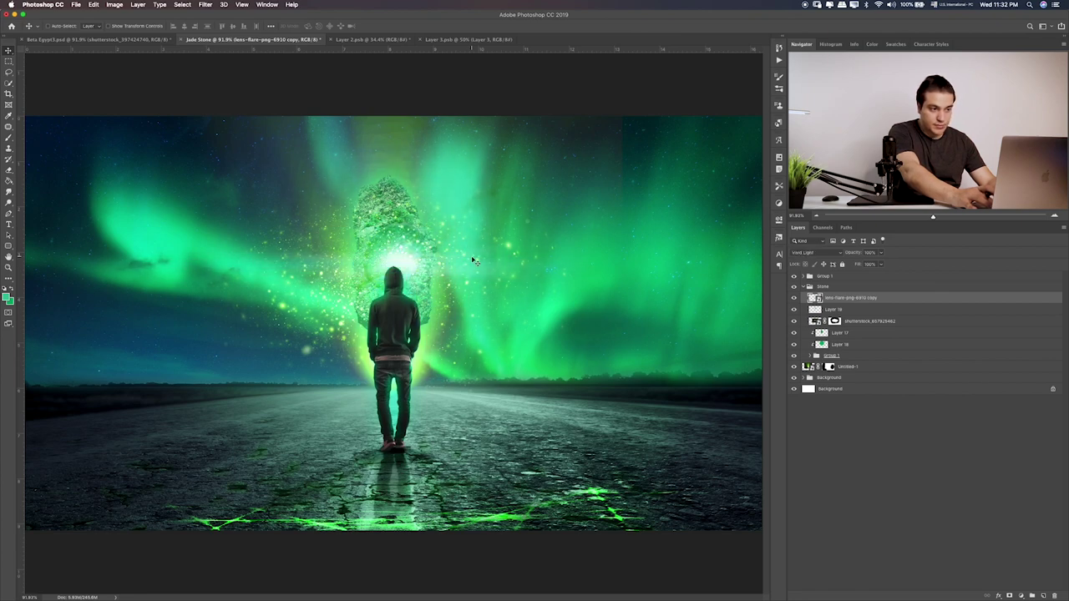
key(shift+plus)
key(shift+plus)
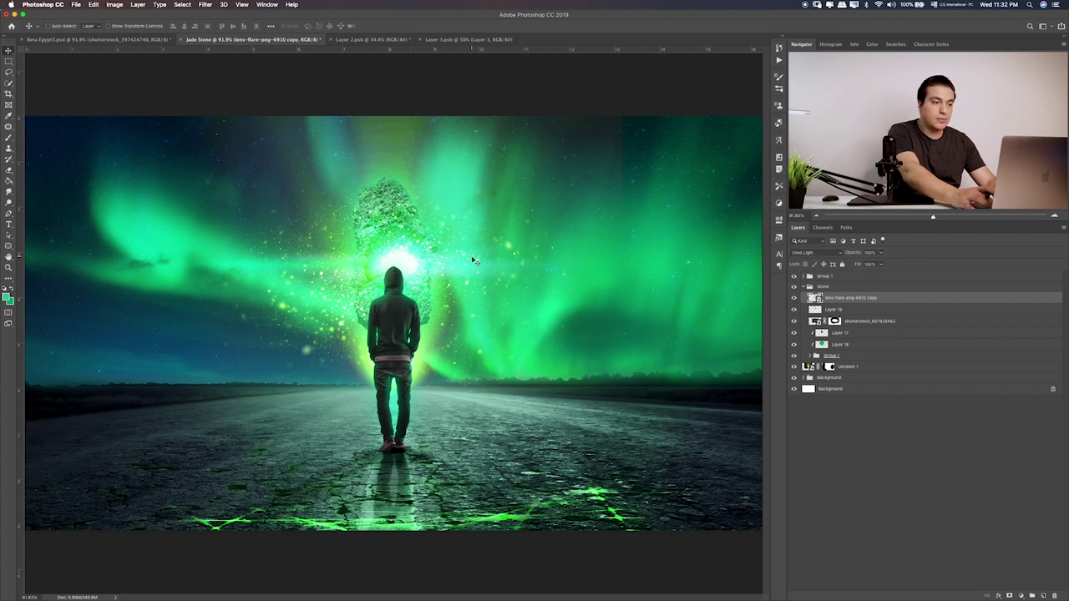
key(shift+plus)
key(shift+plus)
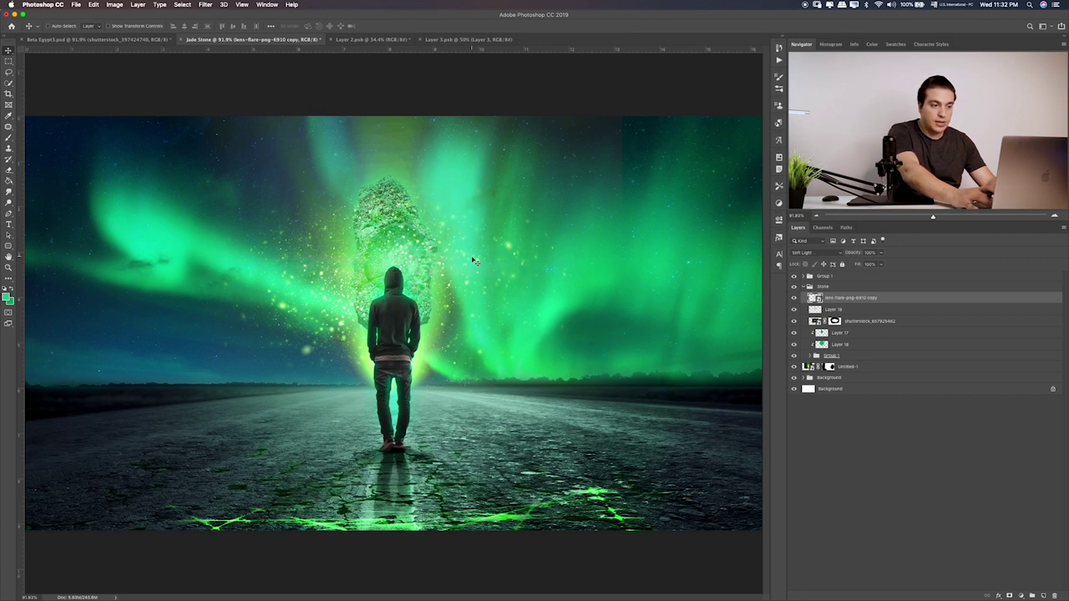
key(shift+minus)
key(shift+minus)
key(shift+minus)
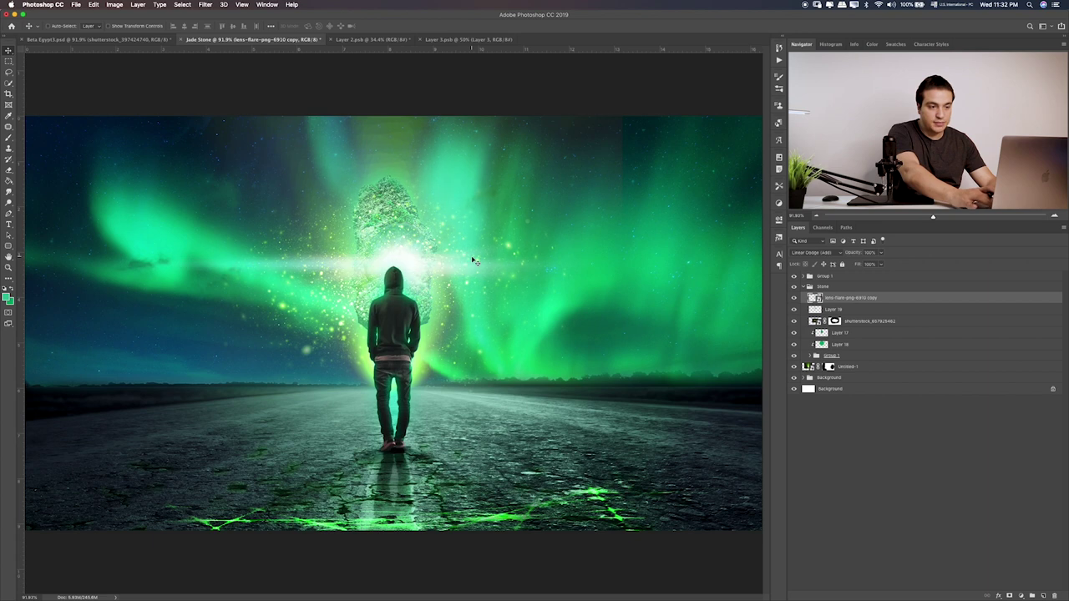
key(shift+minus)
key(shift+minus)
key(shift+minus)
key(shift+minus)
key(shift+minus)
key(shift+minus)
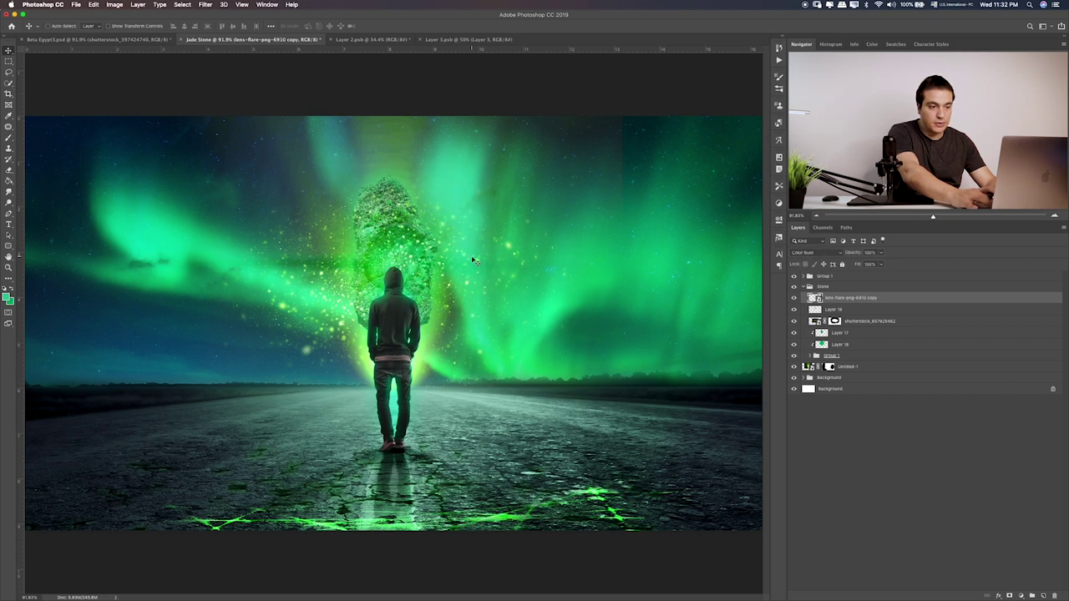
key(shift+minus)
key(shift+minus)
key(shift+minus)
key(shift+plus)
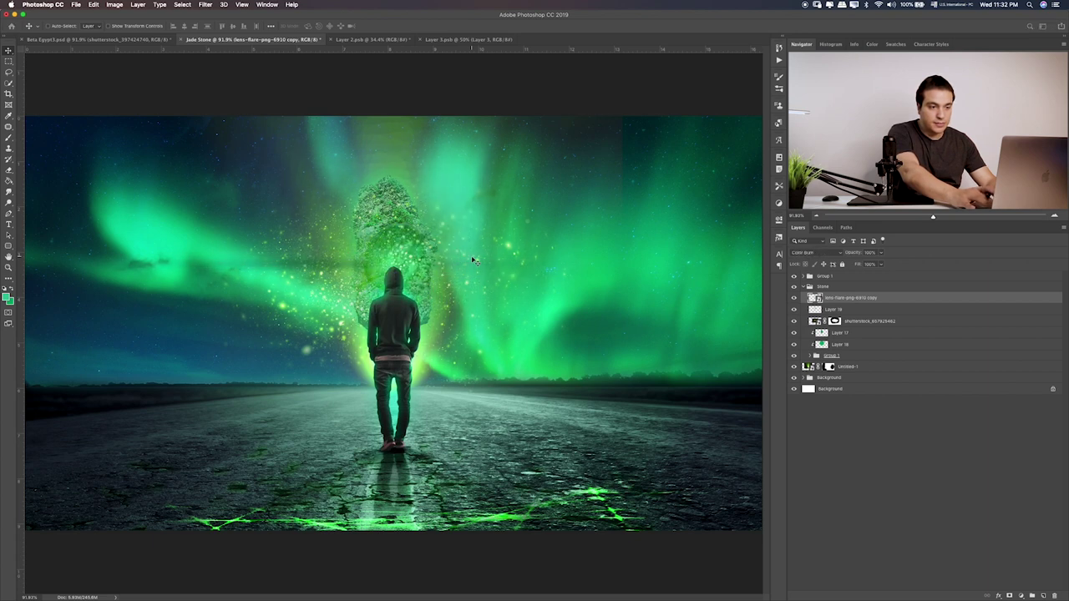
key(shift+plus)
key(shift+plus)
key(shift+plus)
key(shift+plus)
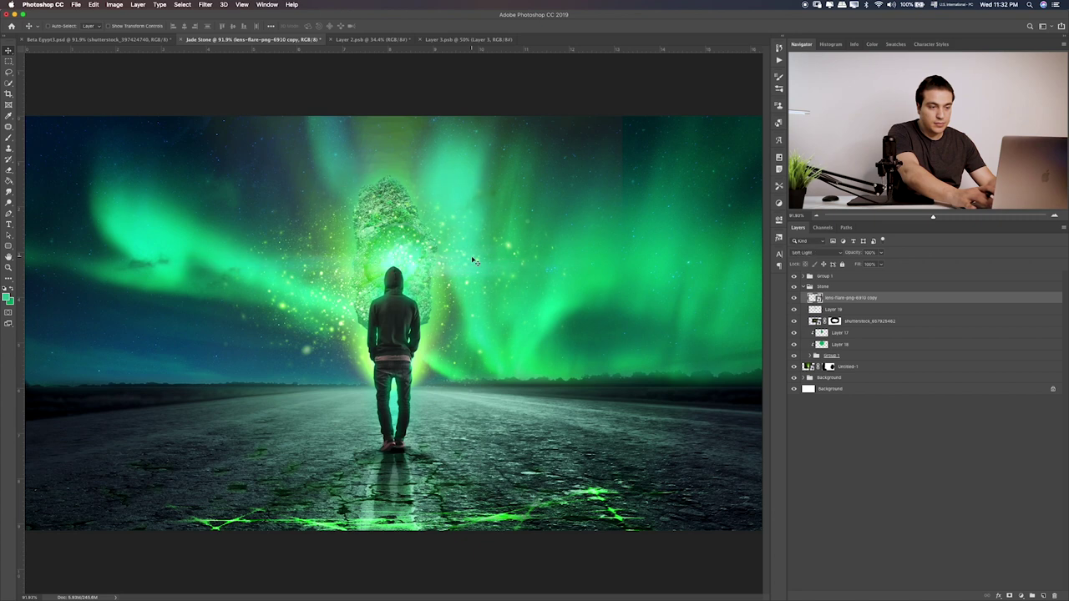
key(shift+plus)
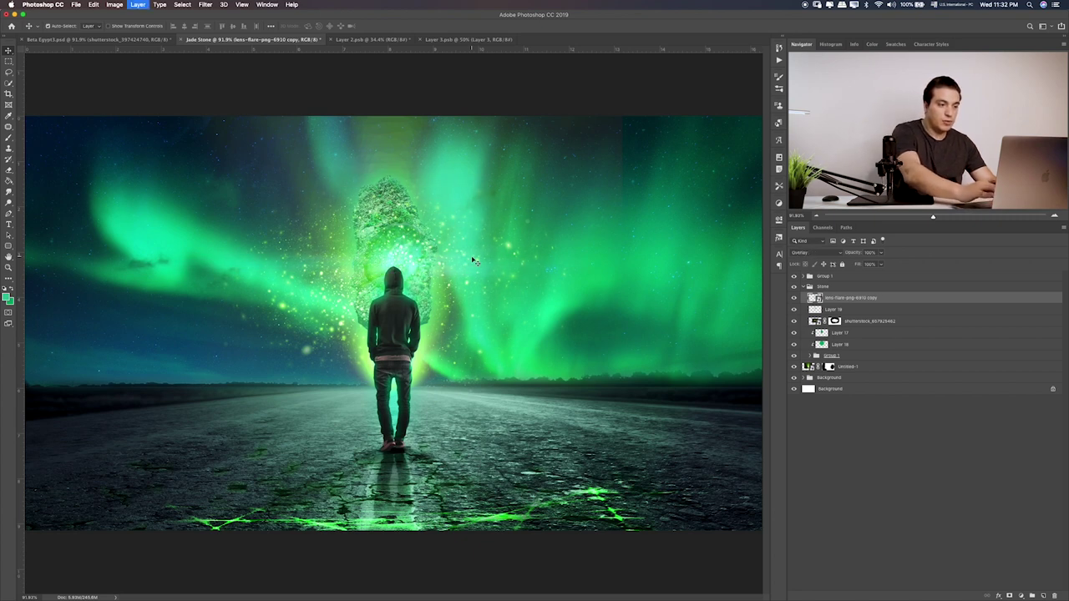
key(ctrl+j)
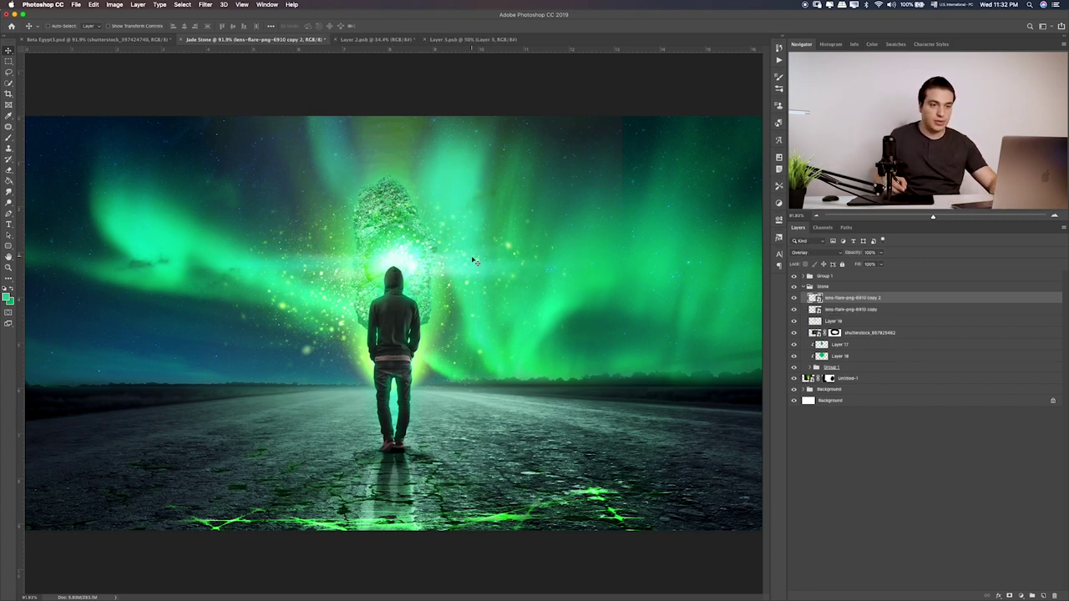
Nudge the flare copy slightly and select the shutterstock image layer
drag(489, 288, 493, 275)
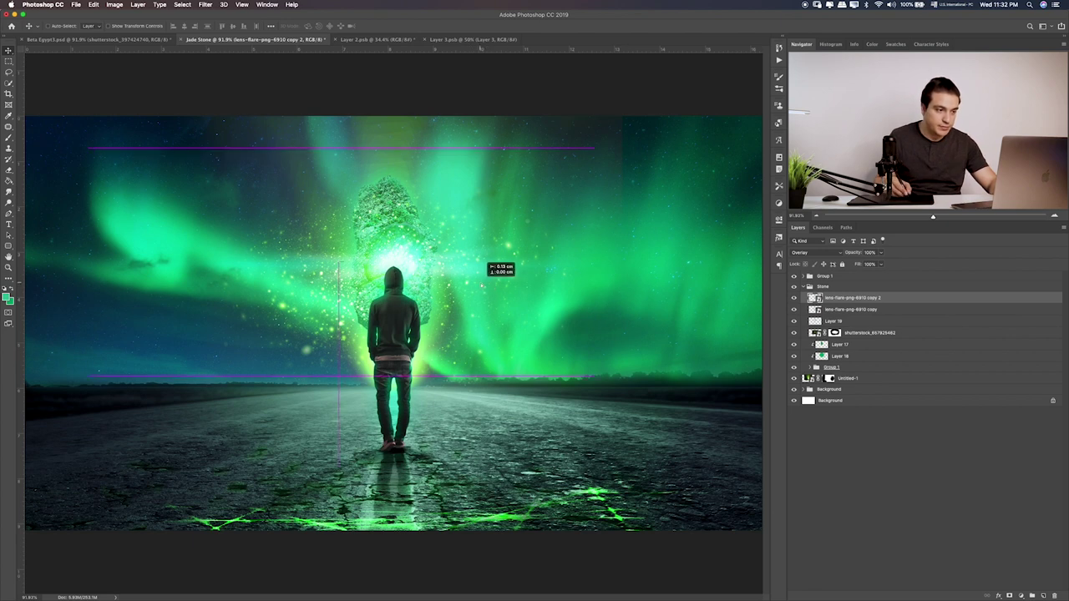
click(794, 333)
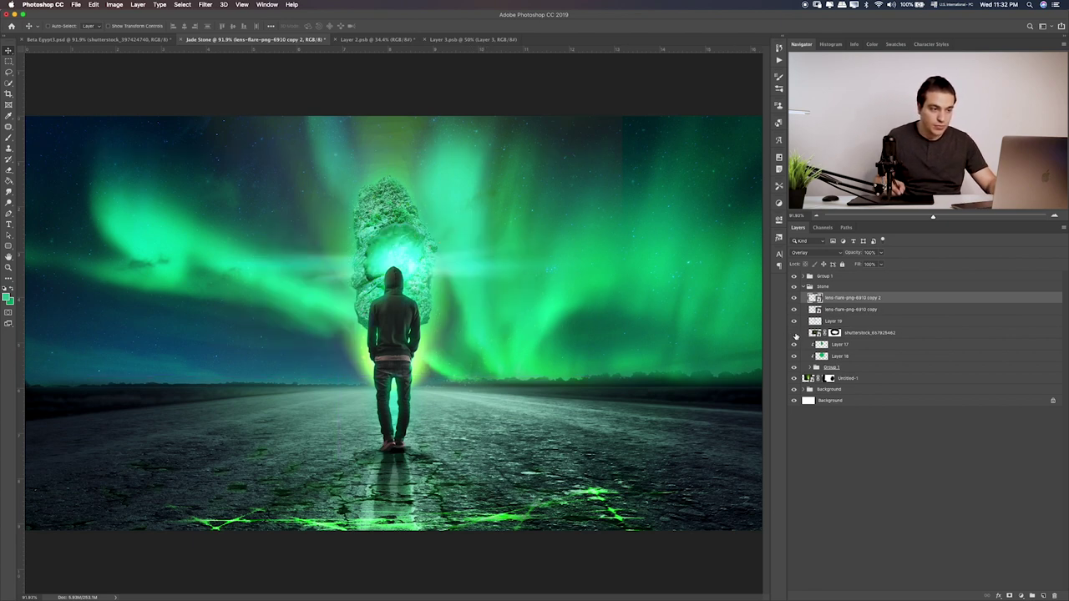
click(794, 333)
click(869, 335)
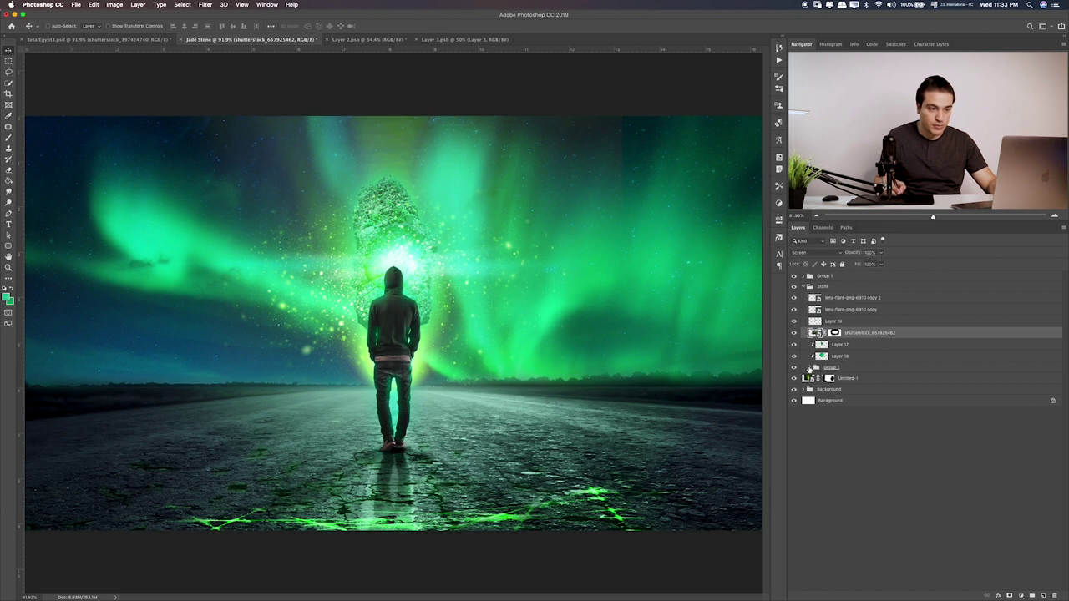
Expand Group 1, compare Layers 12, 14 and Untitled-1, and select Untitled-1
click(809, 368)
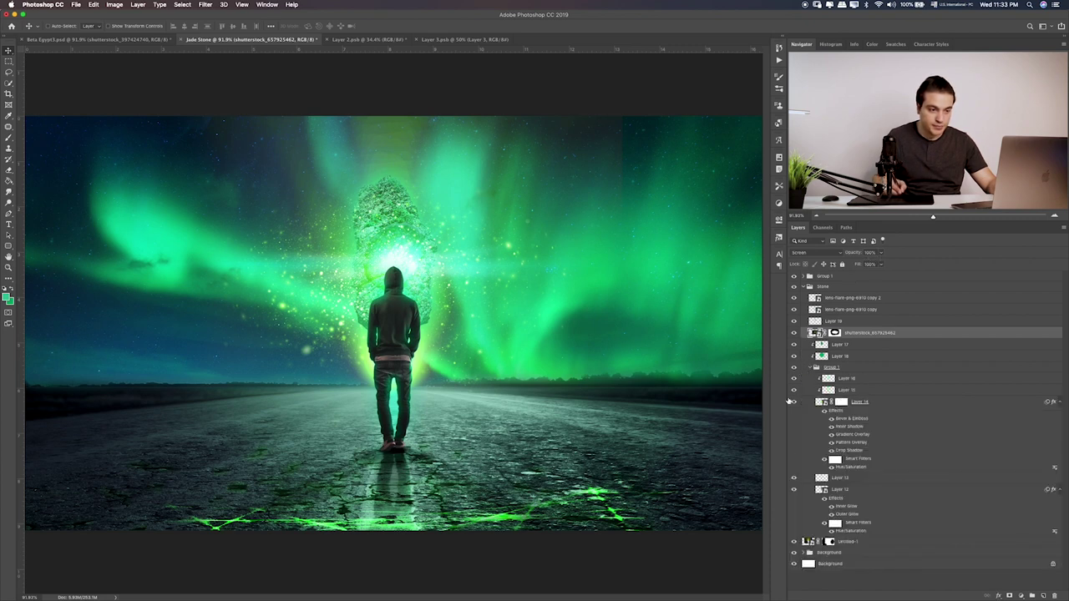
click(794, 490)
click(795, 487)
click(794, 403)
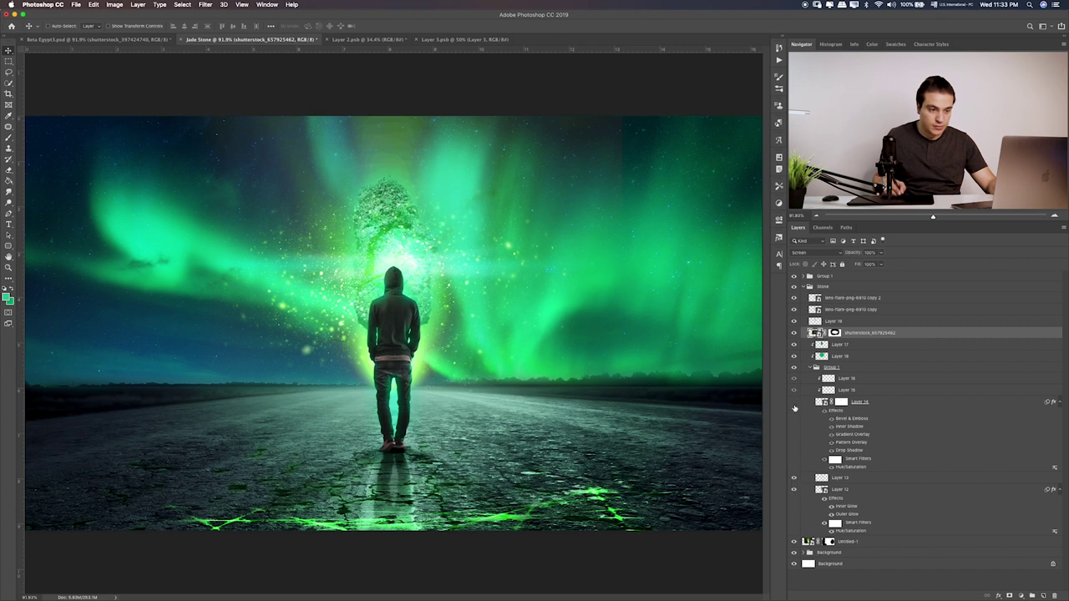
click(794, 403)
click(794, 542)
click(795, 543)
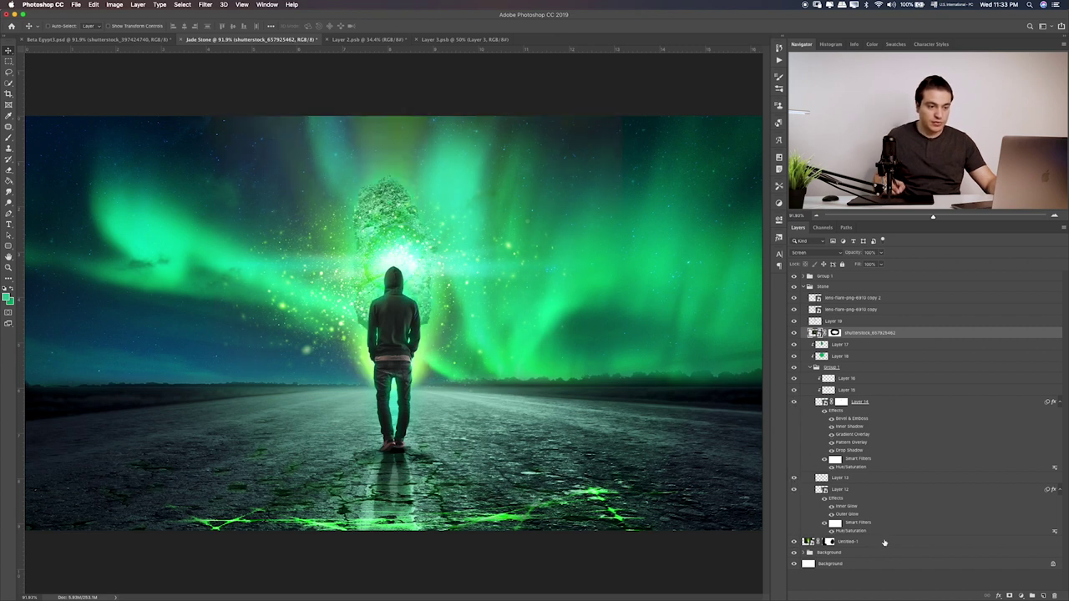
click(883, 542)
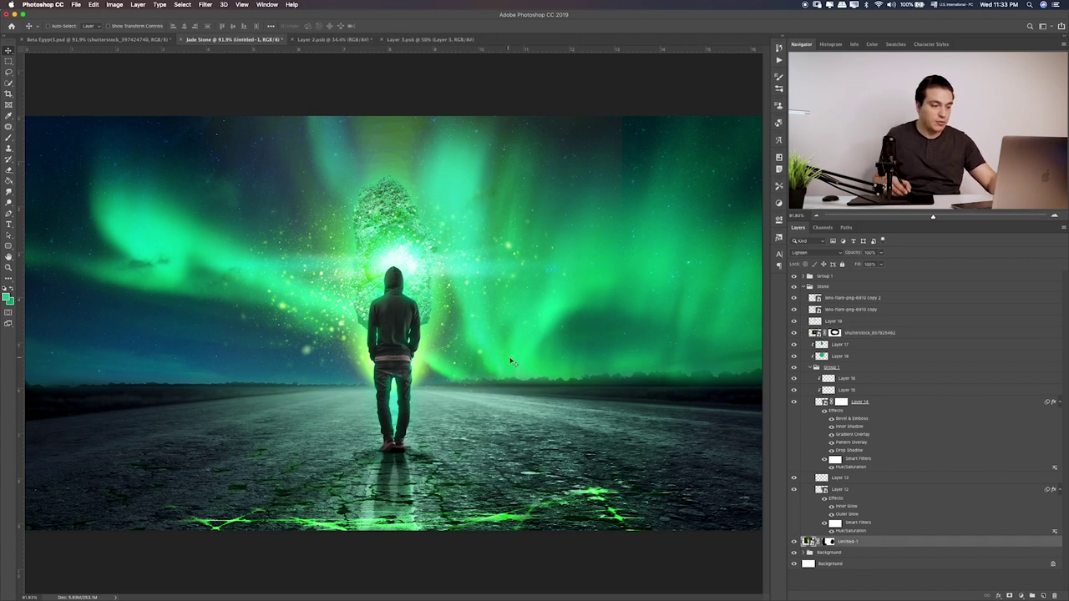
Narrow the Untitled-1 light layer to about 7.86 cm wide
key(ctrl+t)
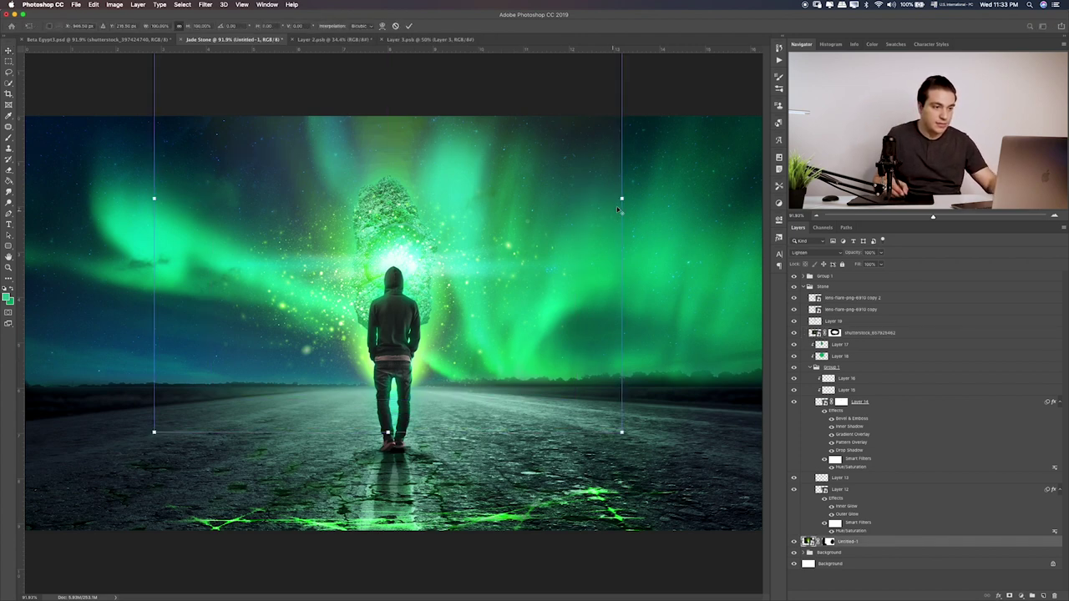
drag(621, 198, 565, 189)
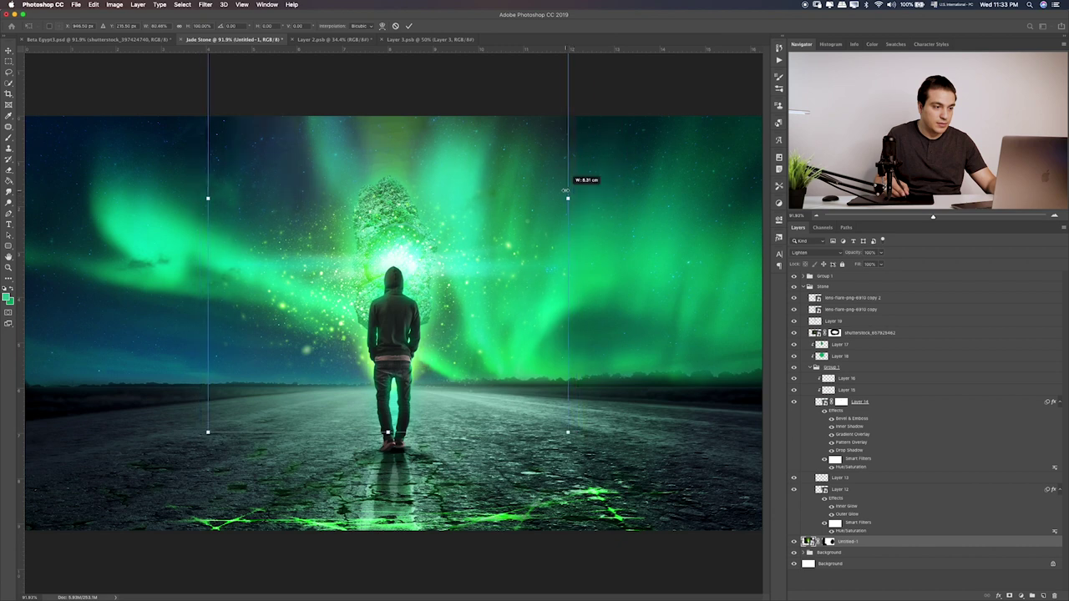
key(Return)
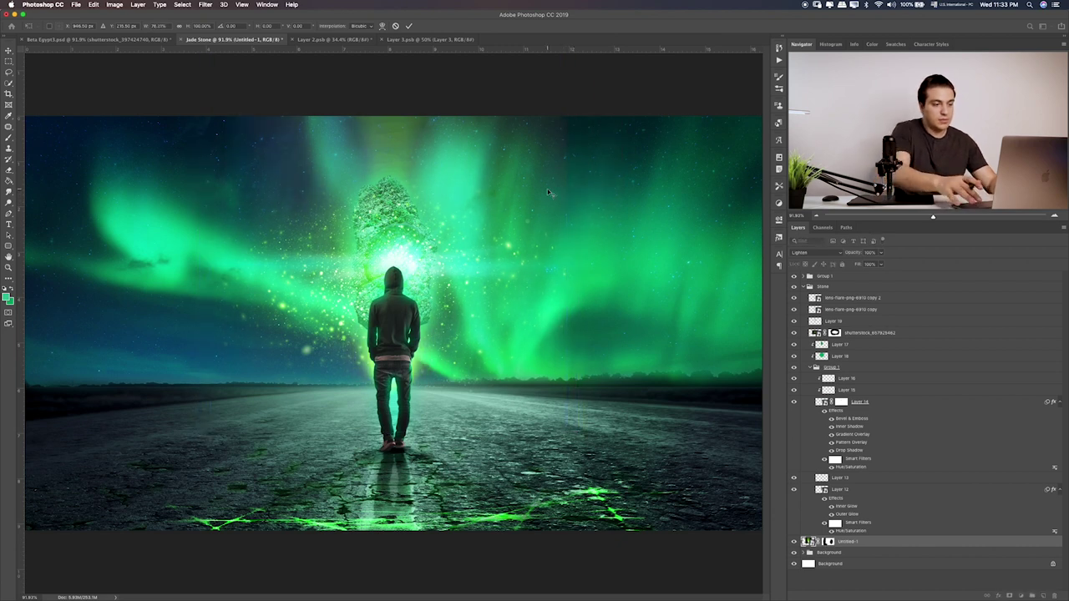
Duplicate the light, rotate the copy about 166°, and place the beam above the stone
key(ctrl+j)
key(ctrl+t)
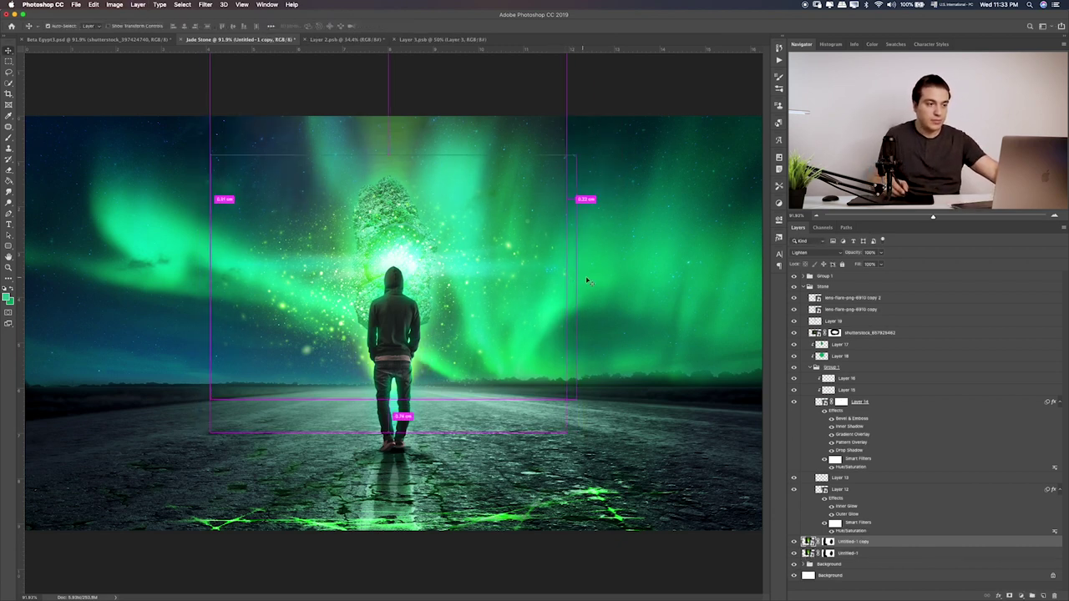
mouse_move(583, 202)
mouse_down()
mouse_move(264, 229)
mouse_move(260, 206)
mouse_up()
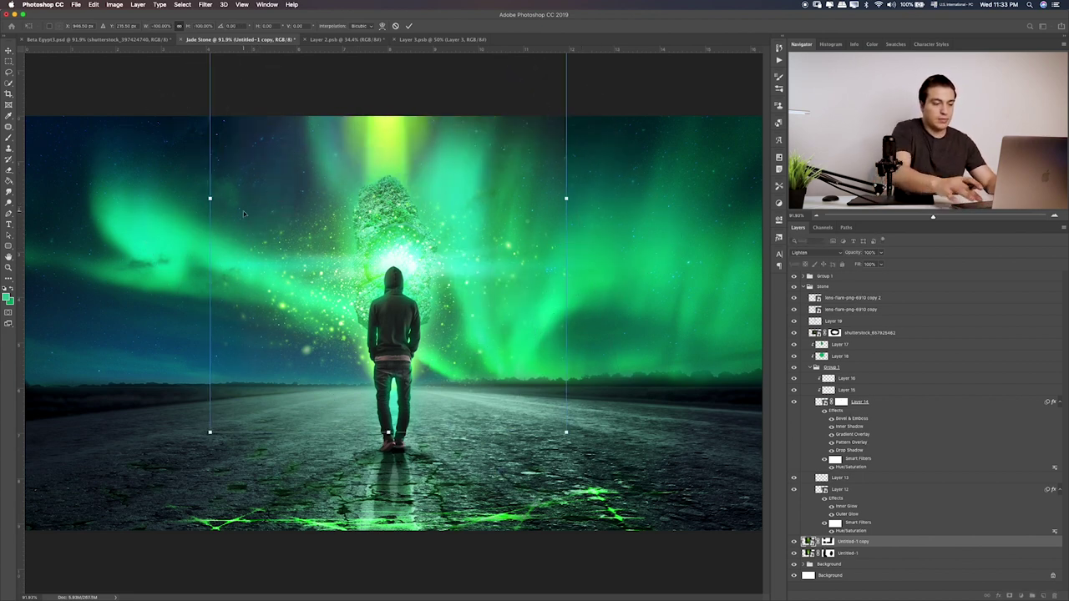
key(Return)
mouse_move(422, 249)
mouse_down()
mouse_move(405, 225)
mouse_move(422, 164)
mouse_up()
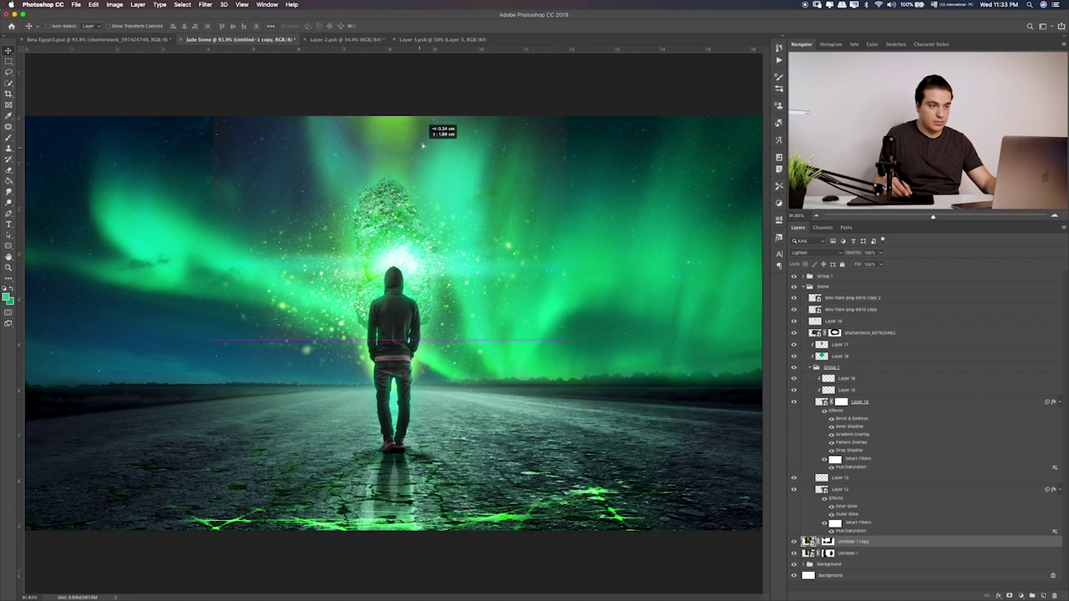
mouse_move(423, 164)
mouse_down()
mouse_move(430, 276)
mouse_move(428, 257)
mouse_move(417, 269)
mouse_up()
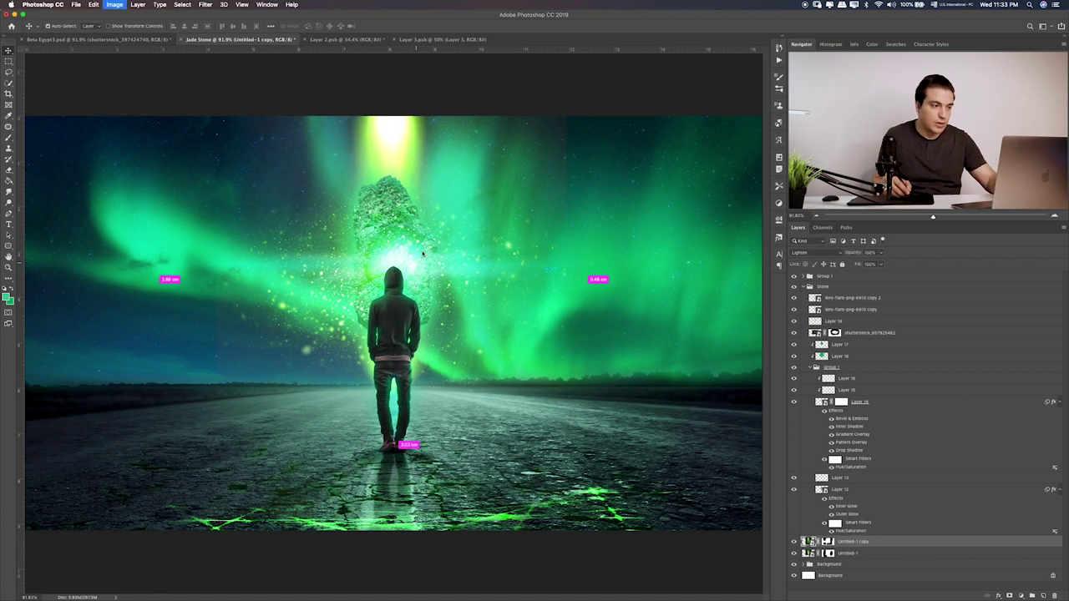
key(ctrl+u)
Tint the beam green (Hue +29, Saturation -5, Lightness +4) and lower it 1.68 cm
mouse_move(507, 234)
mouse_down()
mouse_move(502, 217)
mouse_move(543, 214)
mouse_move(522, 216)
mouse_up()
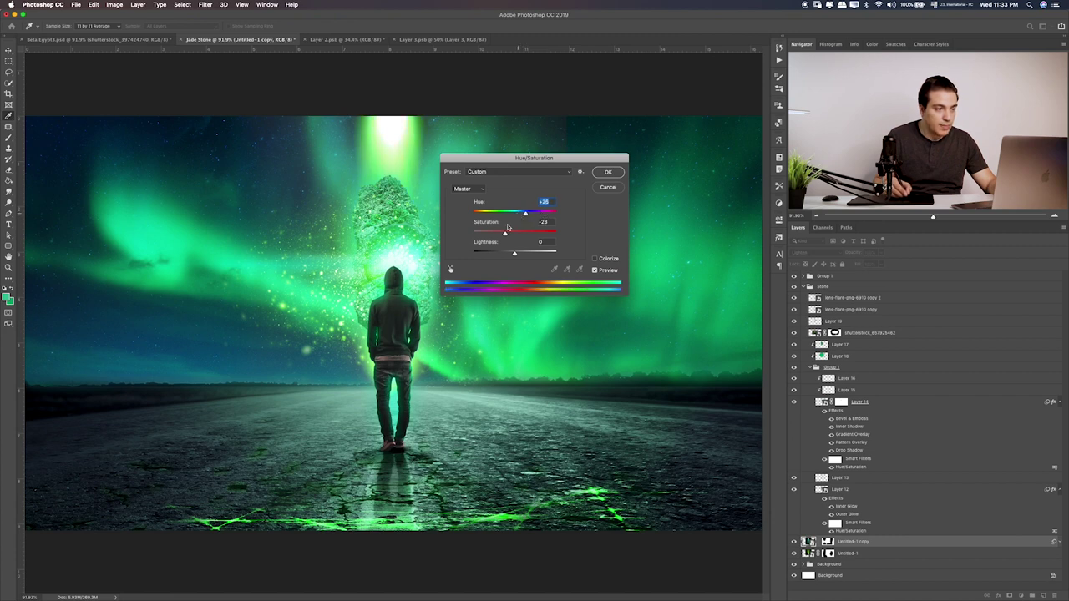
mouse_move(515, 255)
mouse_down()
mouse_move(491, 235)
mouse_move(513, 235)
mouse_move(492, 215)
mouse_up()
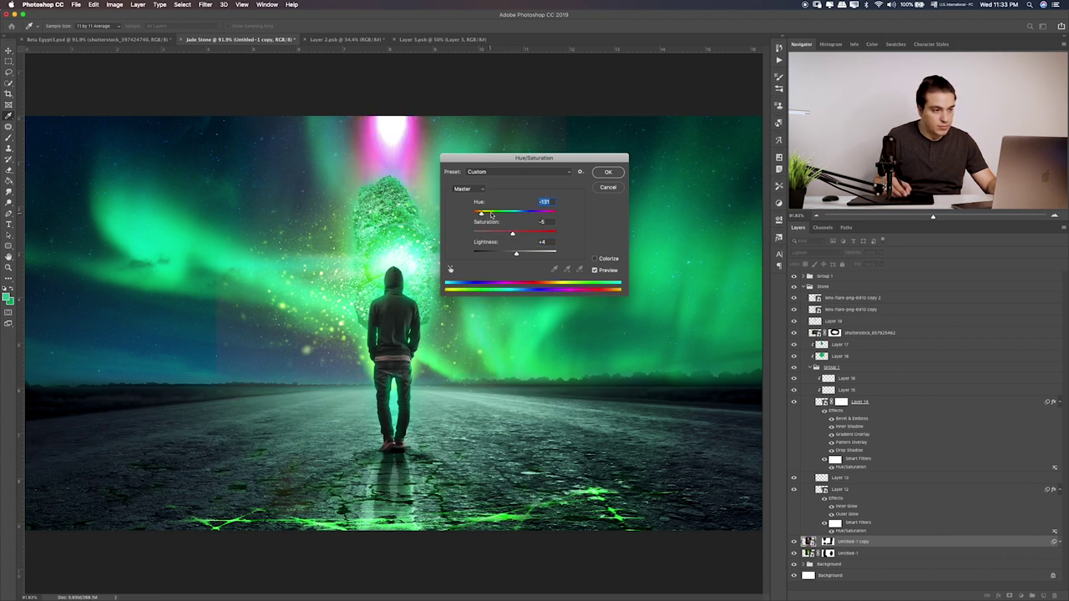
drag(492, 216, 527, 217)
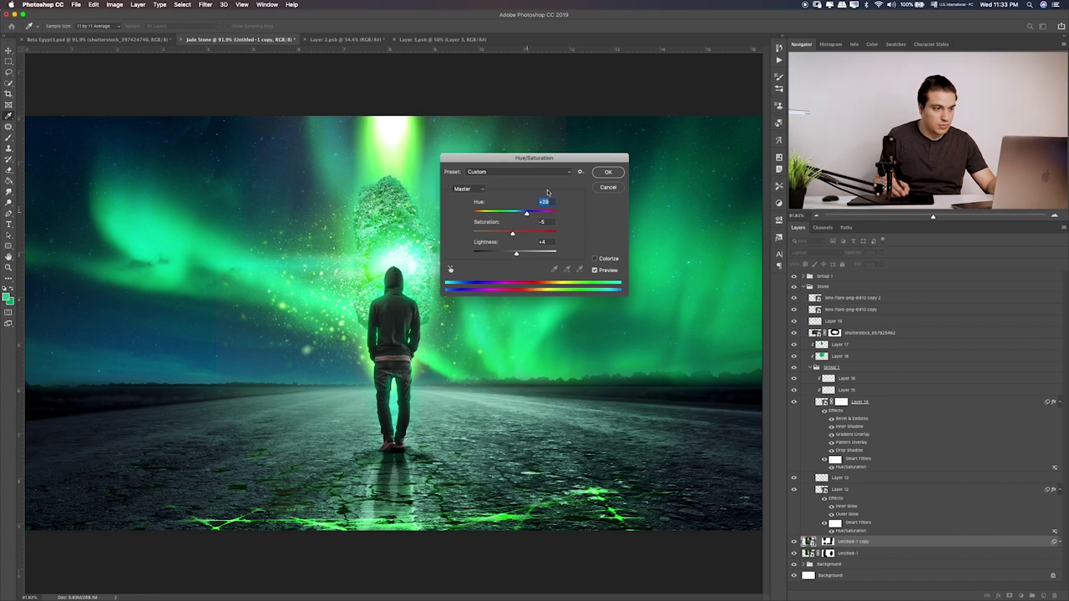
key(Return)
drag(431, 206, 432, 256)
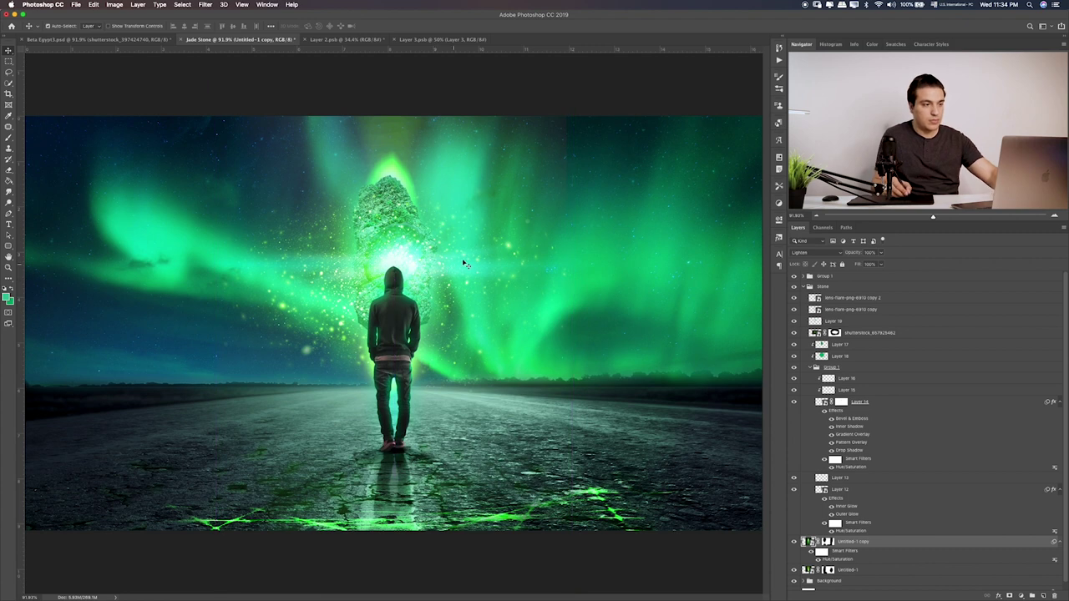
Flip and raise the green beam so it rises behind the jade stone, then hide Layer 14
key(ctrl+t)
mouse_move(590, 157)
mouse_down()
mouse_move(282, 161)
mouse_move(201, 244)
mouse_move(259, 468)
mouse_move(432, 389)
mouse_up()
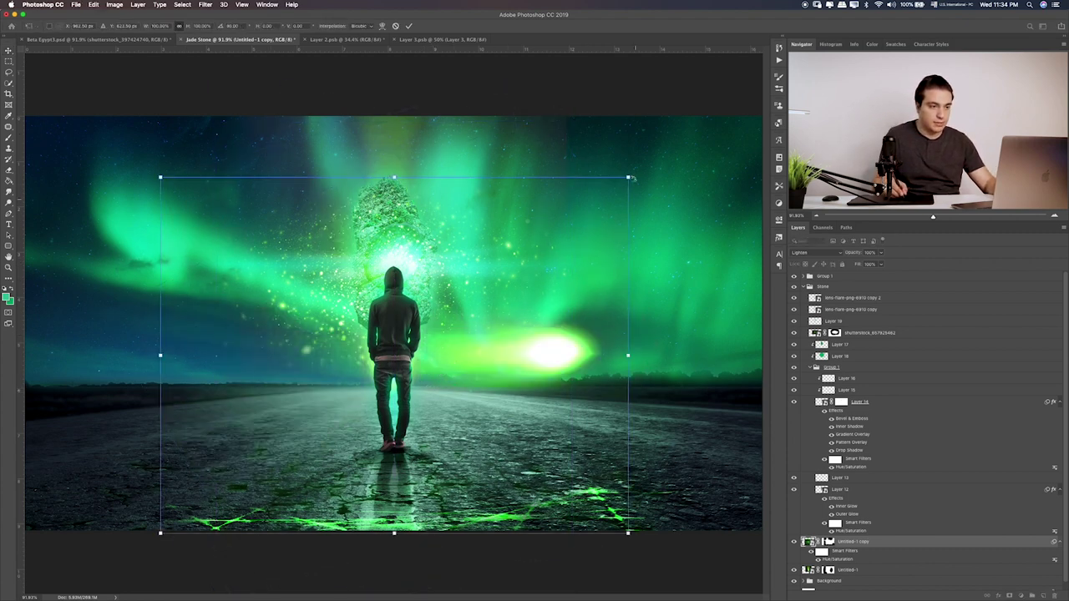
mouse_move(633, 178)
mouse_down()
mouse_move(681, 219)
mouse_move(618, 353)
mouse_move(476, 485)
mouse_move(498, 482)
mouse_up()
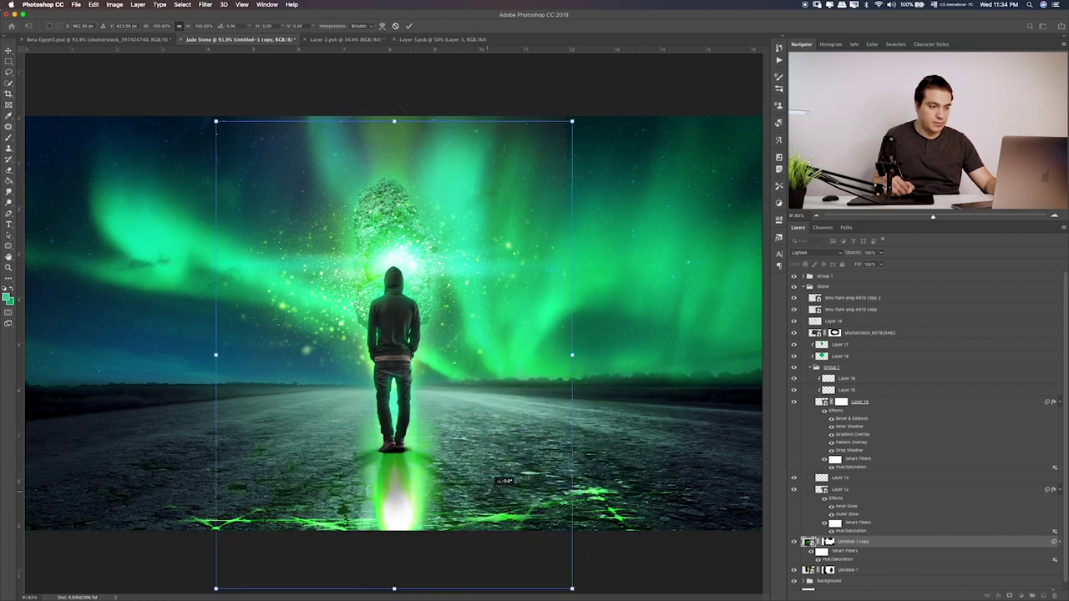
drag(388, 357, 391, 88)
drag(444, 238, 441, 215)
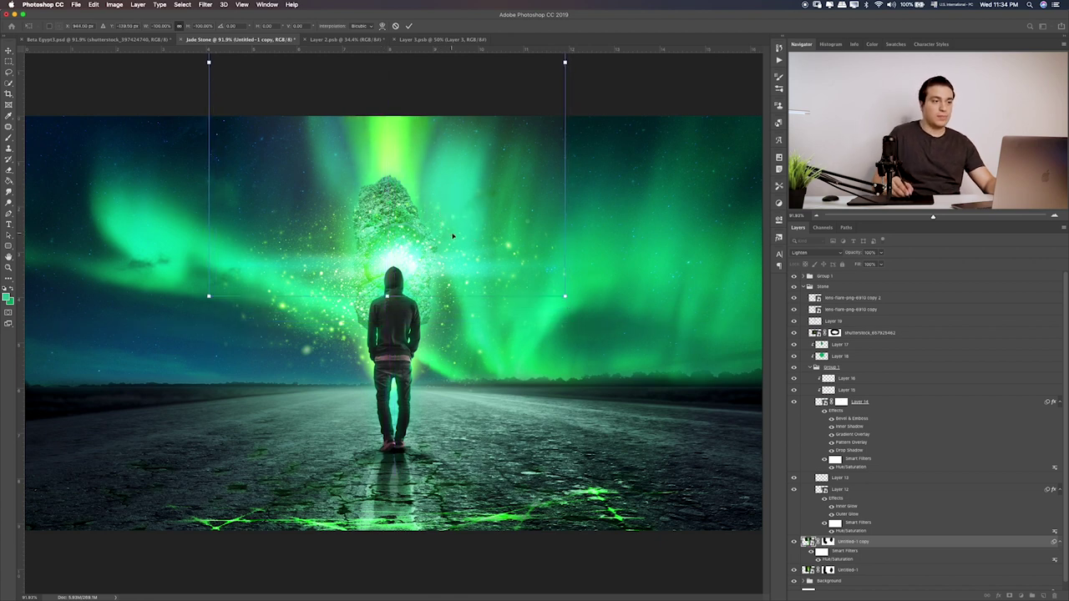
key(Return)
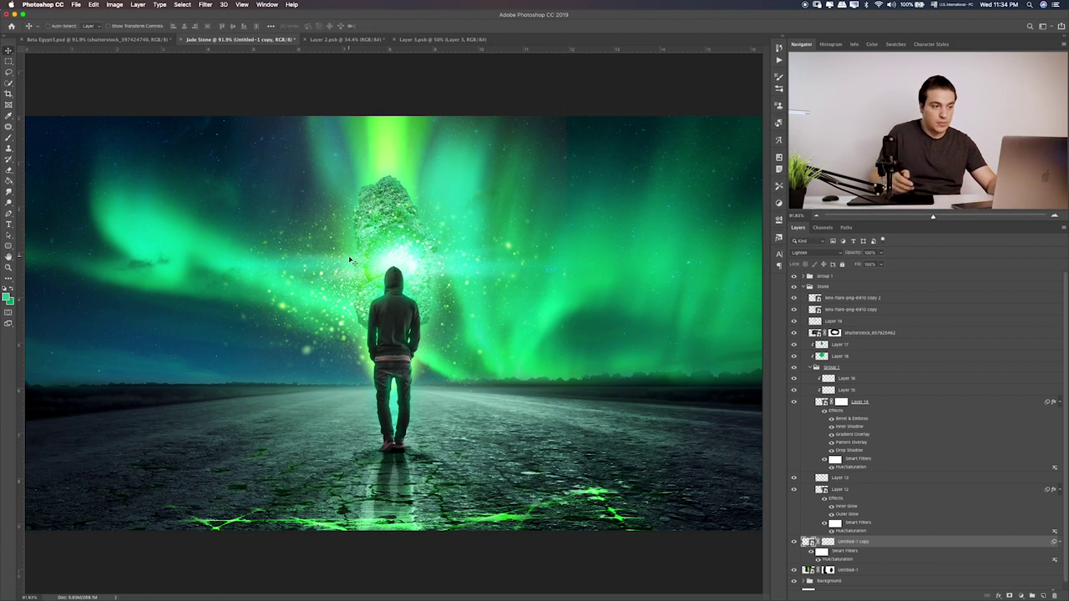
drag(519, 267, 530, 272)
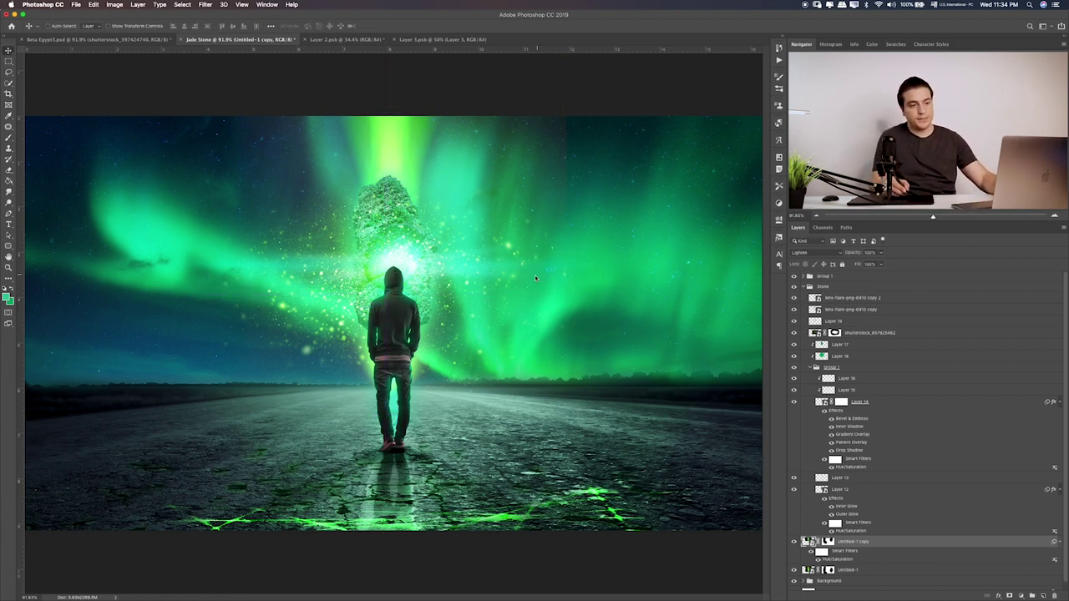
click(794, 401)
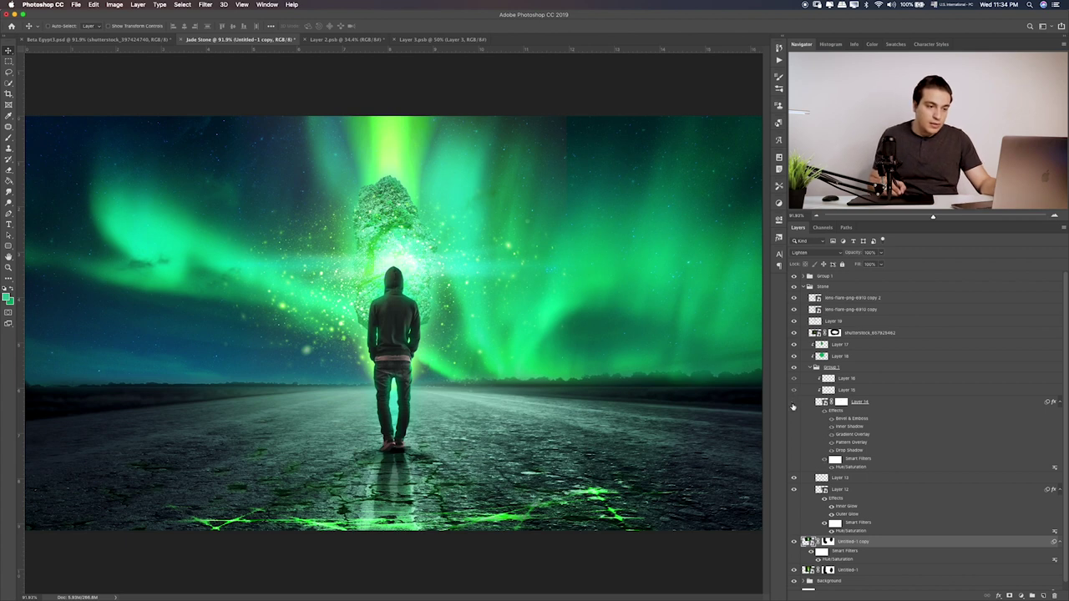
Add Layer 20 above Layer 12 and paint green glow over the stone
click(795, 490)
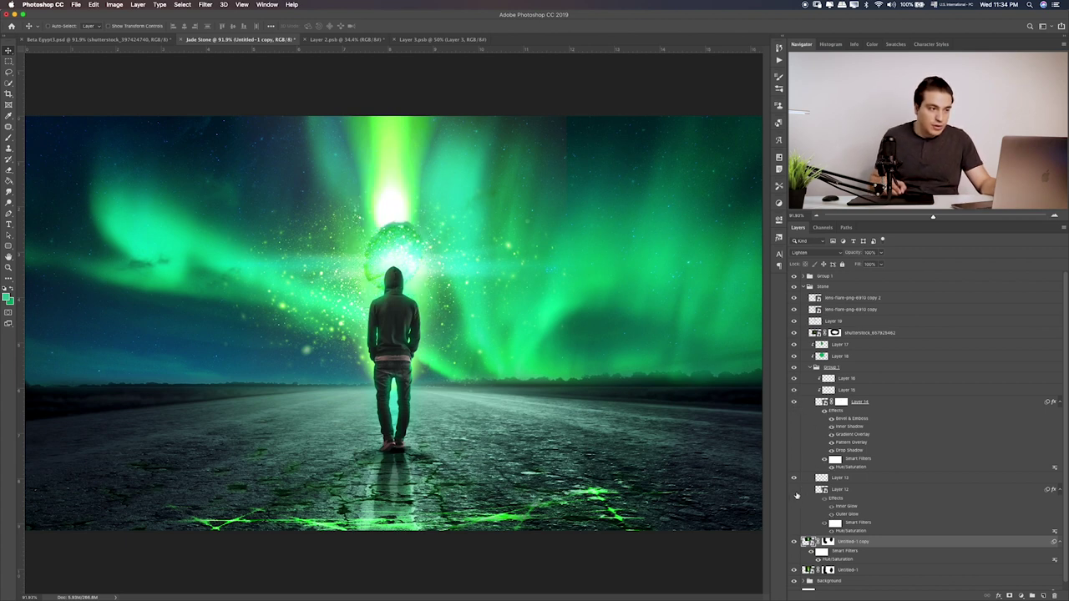
click(794, 490)
click(884, 491)
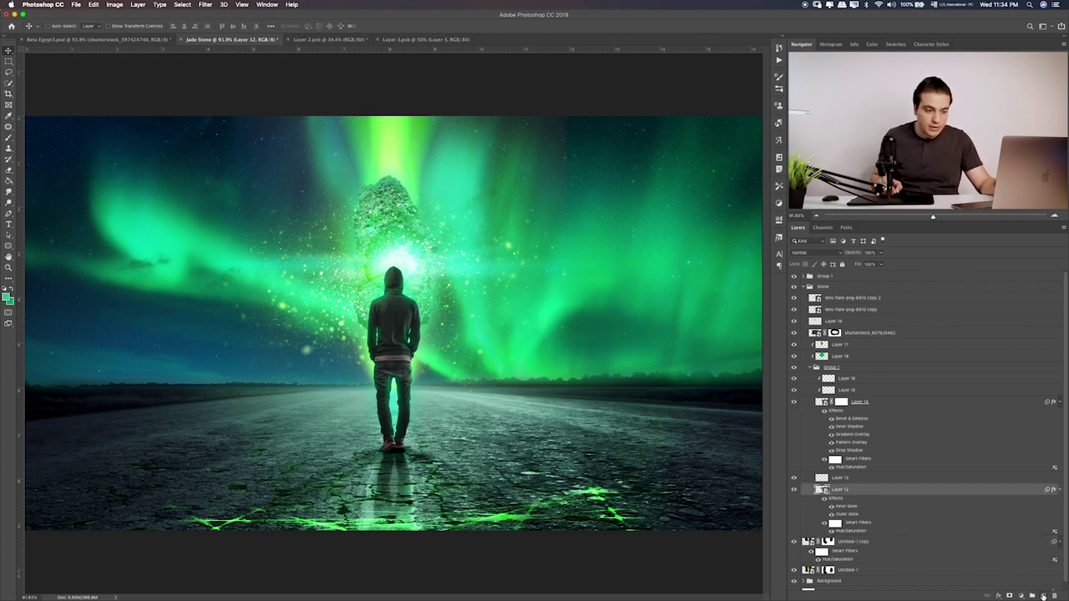
click(1044, 596)
key(b)
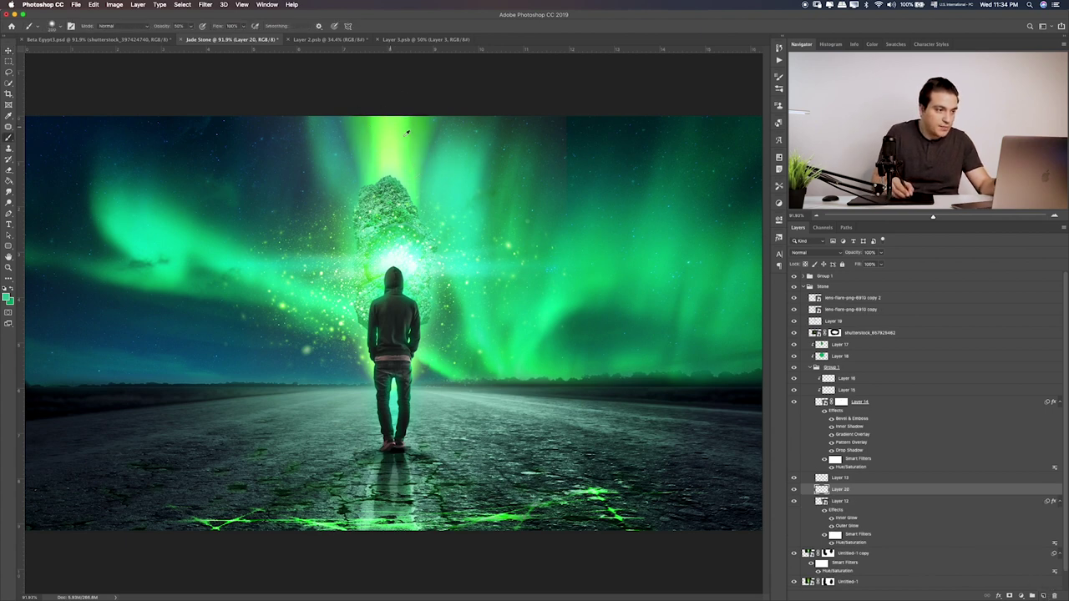
mouse_move(408, 131)
mouse_down()
mouse_move(383, 173)
mouse_move(321, 224)
mouse_up()
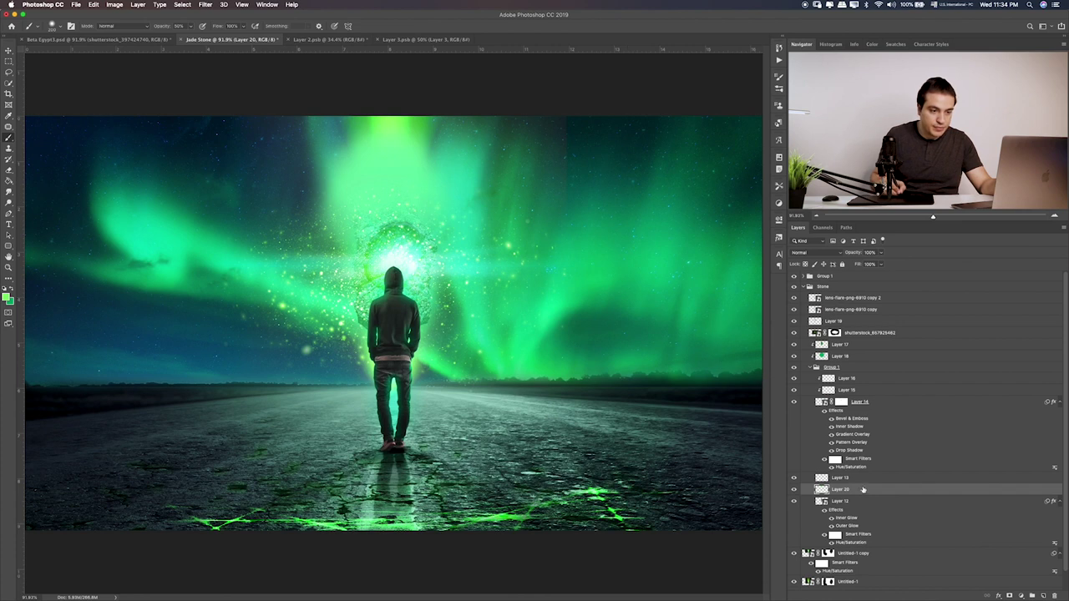
Try Layer 20's blend modes and opacity, settling on Color mode
key(v)
key(shift+alt+m)
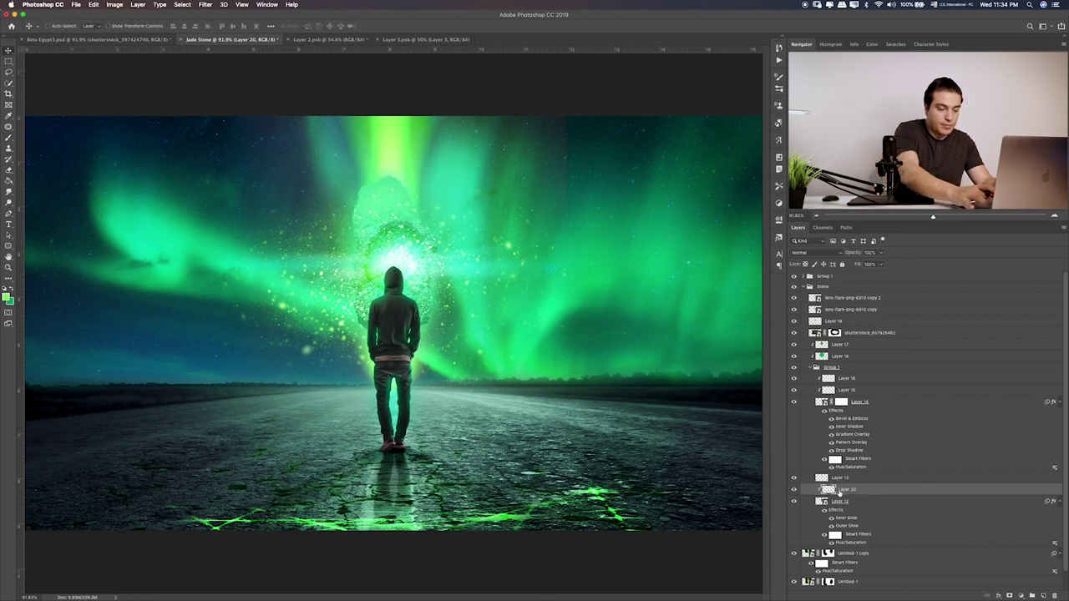
key(shift+plus)
key(shift+plus)
key(shift+plus)
key(shift+plus)
key(shift+plus)
key(shift+plus)
key(shift+plus)
key(shift+plus)
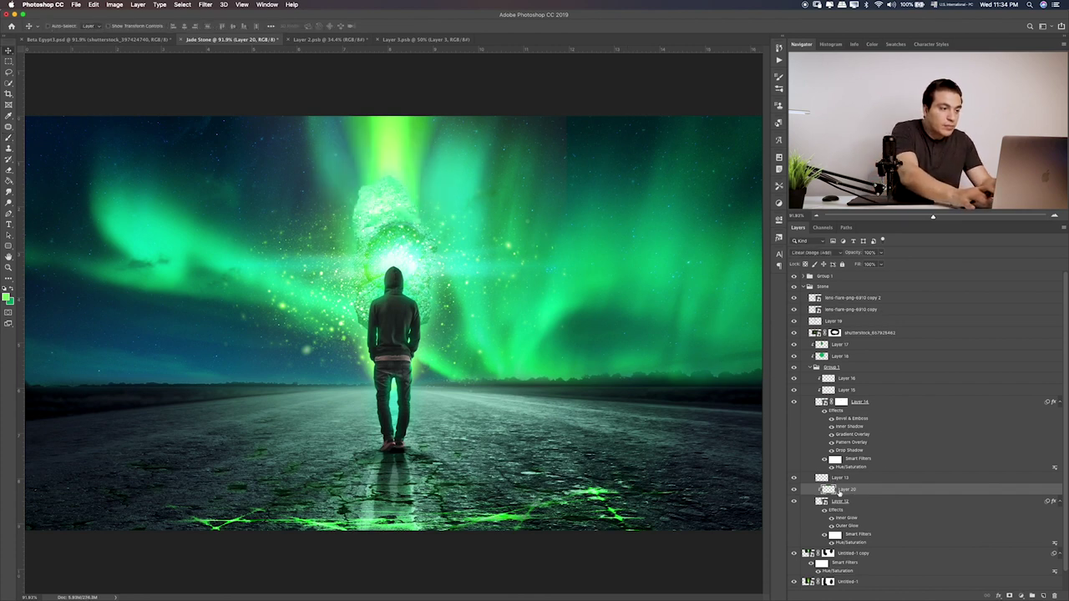
key(shift+plus)
key(shift+plus)
key(shift+plus)
key(shift+plus)
key(shift+plus)
key(shift+plus)
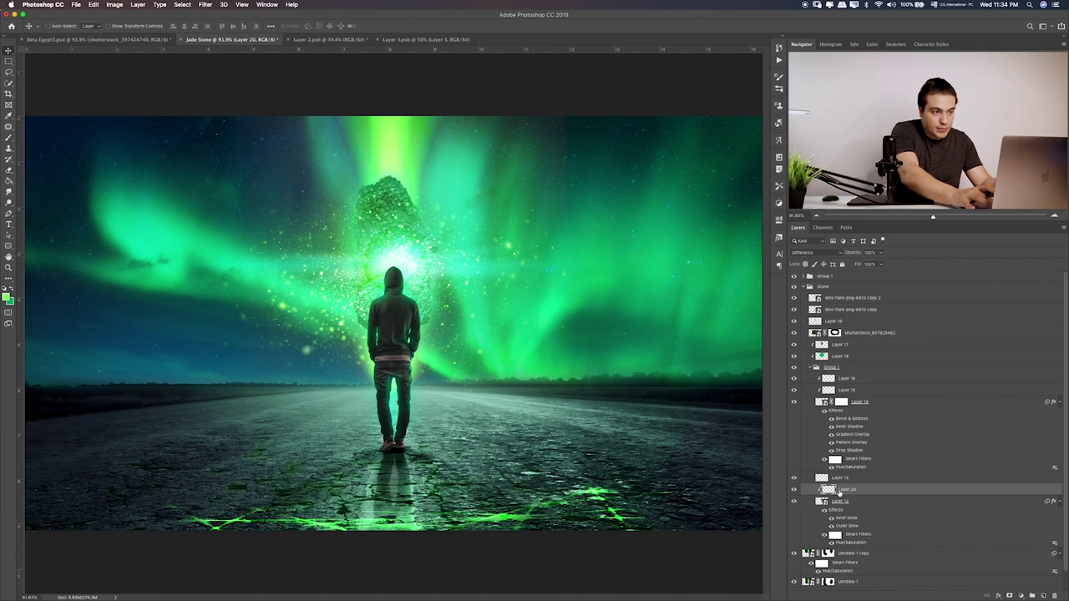
key(shift+plus)
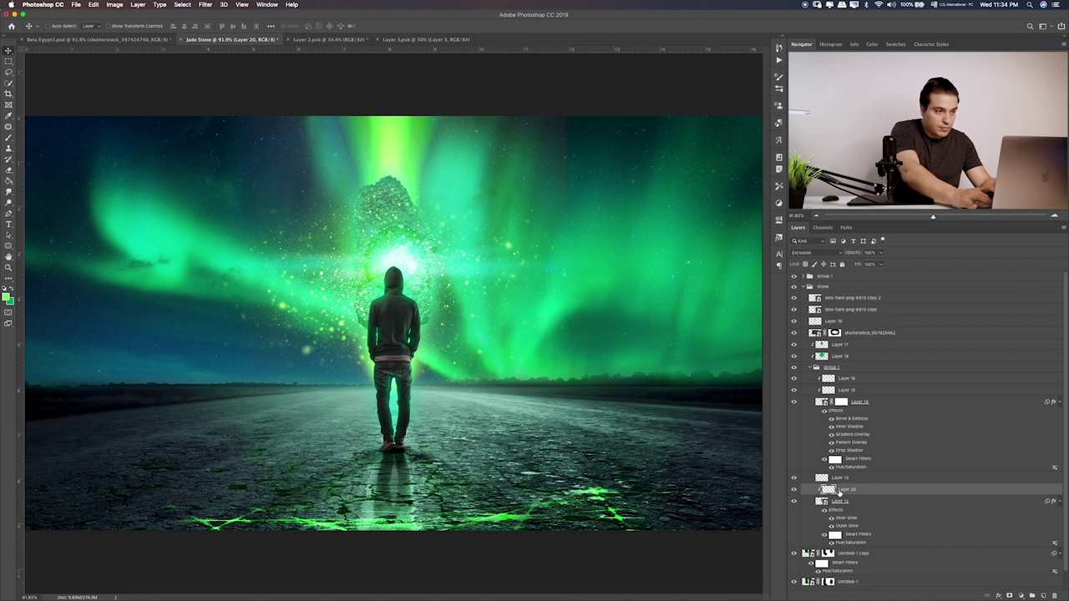
key(shift+minus)
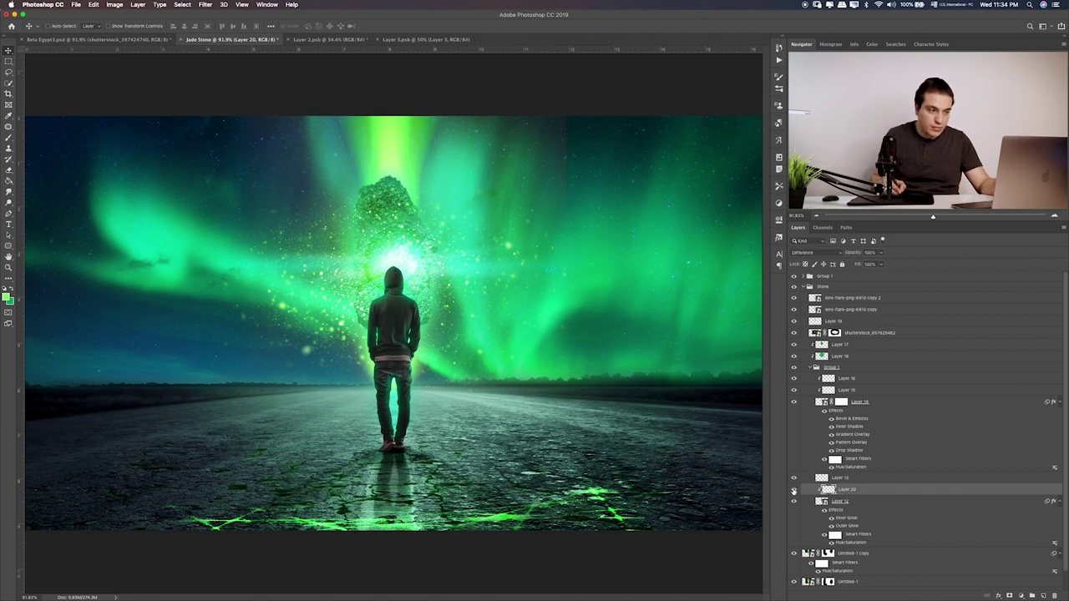
click(793, 490)
click(794, 491)
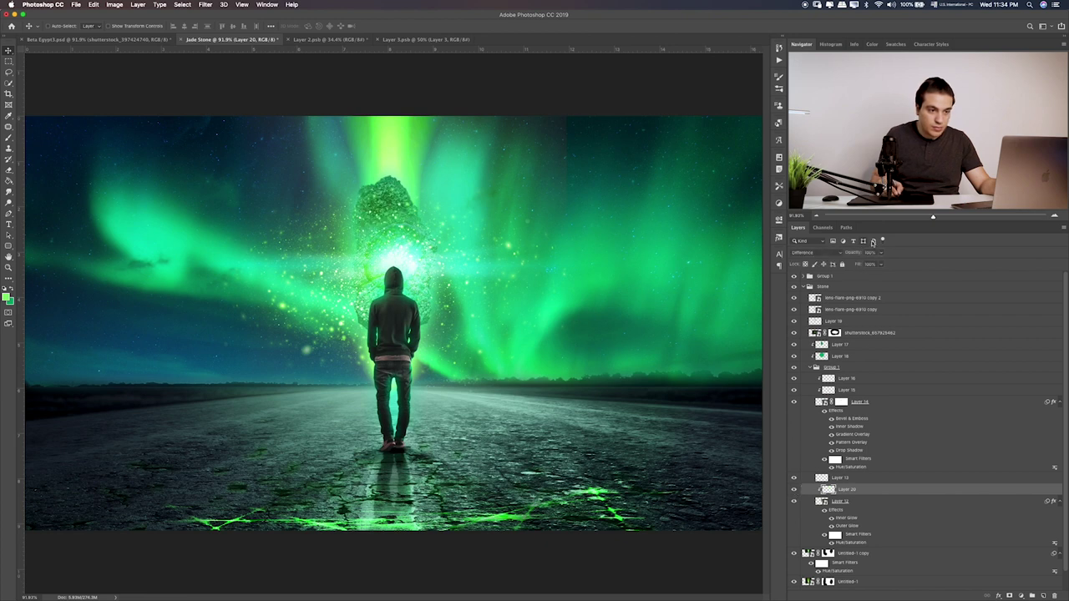
mouse_move(879, 260)
mouse_down()
mouse_move(861, 265)
mouse_move(887, 264)
mouse_up()
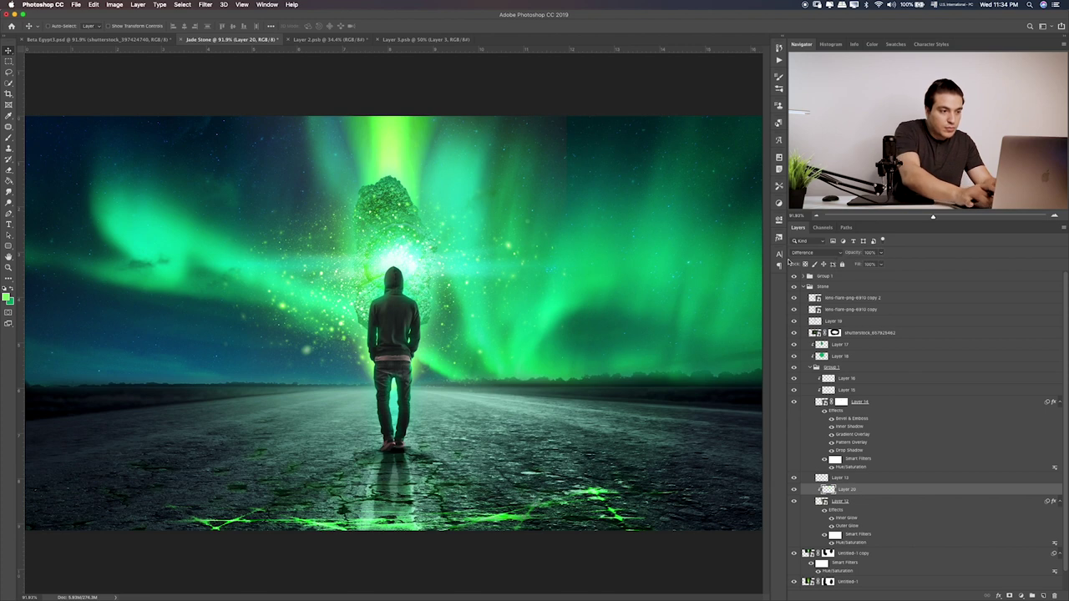
key(shift+plus)
key(shift+plus)
key(shift+plus)
key(shift+plus)
key(shift+plus)
key(shift+plus)
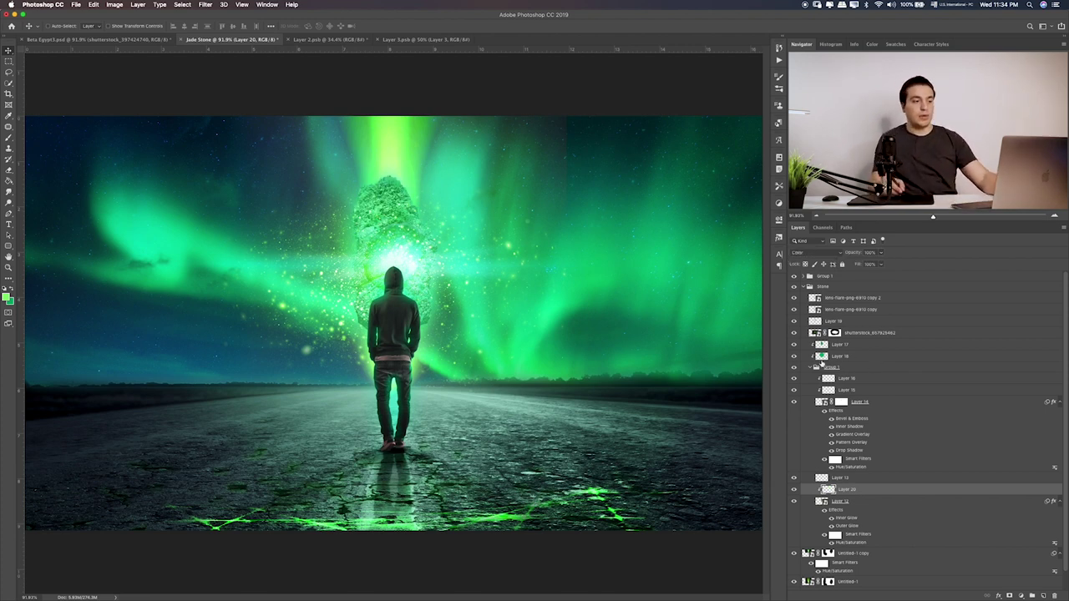
scroll(831, 492, down, 2)
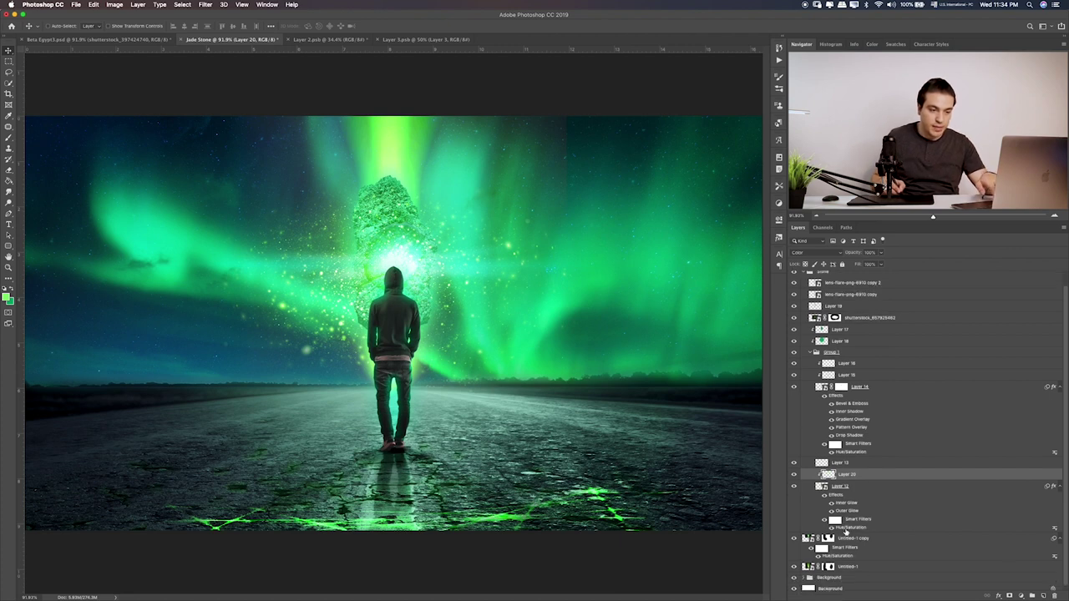
Add Layer 21 above Untitled-1 and paint a soft green glow around the figure's waist
click(894, 564)
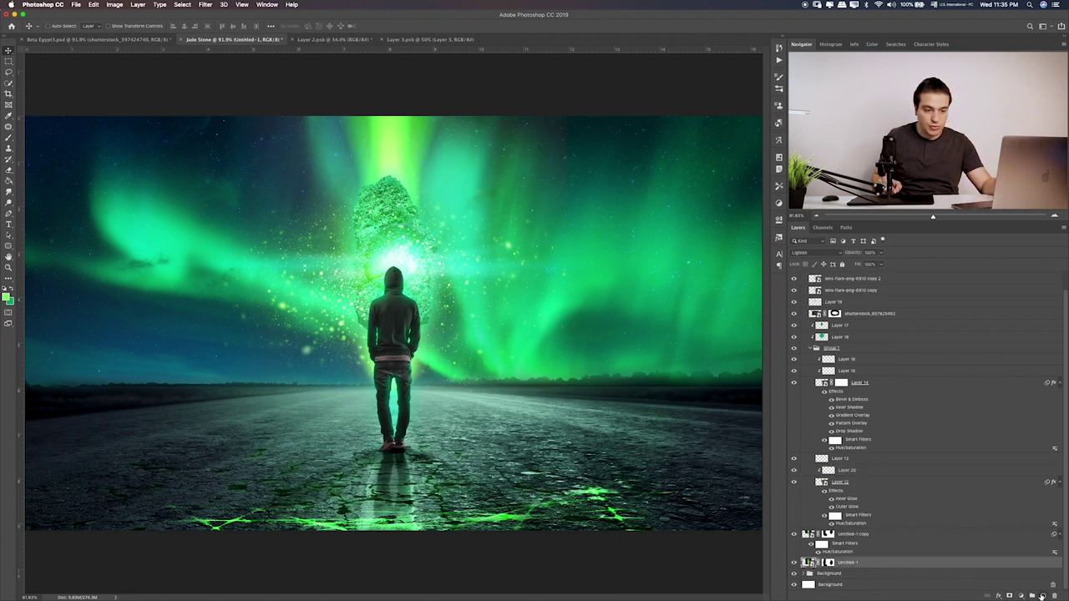
click(1042, 596)
key(b)
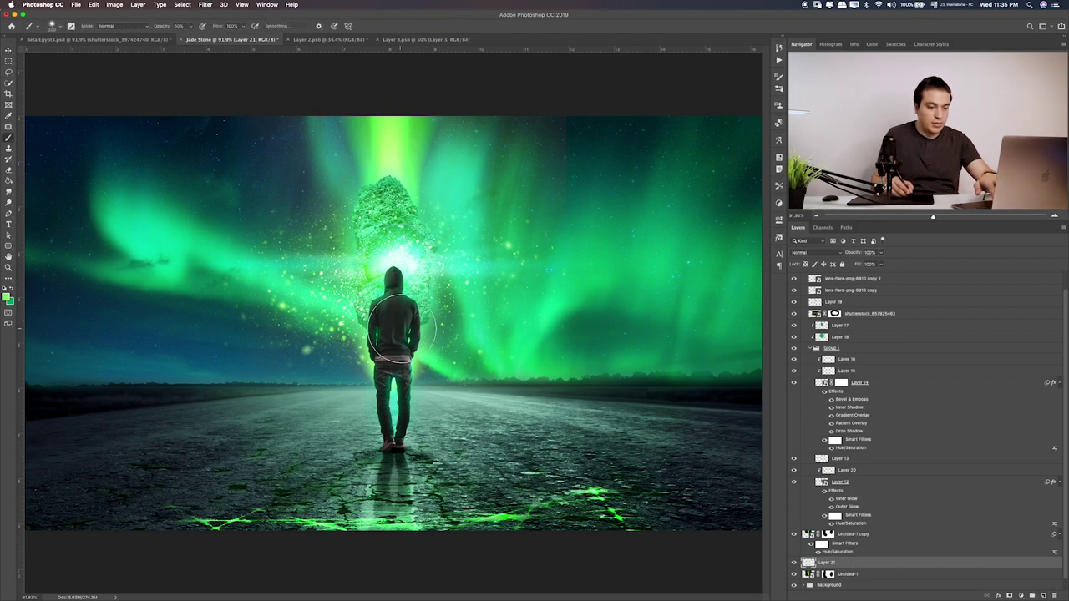
key(bracketright)
key(bracketright)
key(bracketright)
key(bracketright)
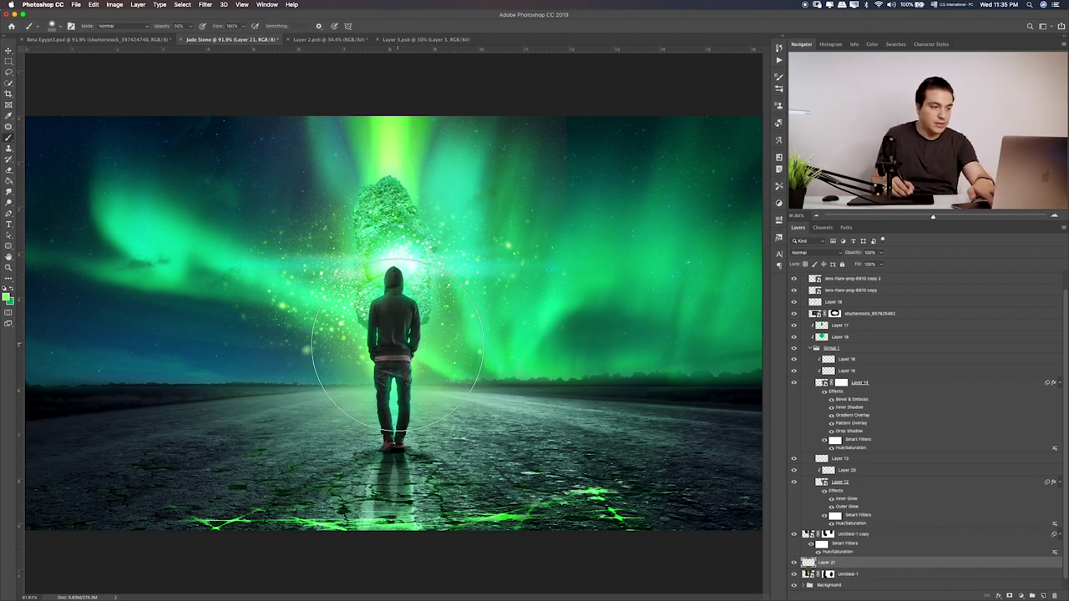
click(397, 350)
key(bracketleft)
key(bracketleft)
key(bracketleft)
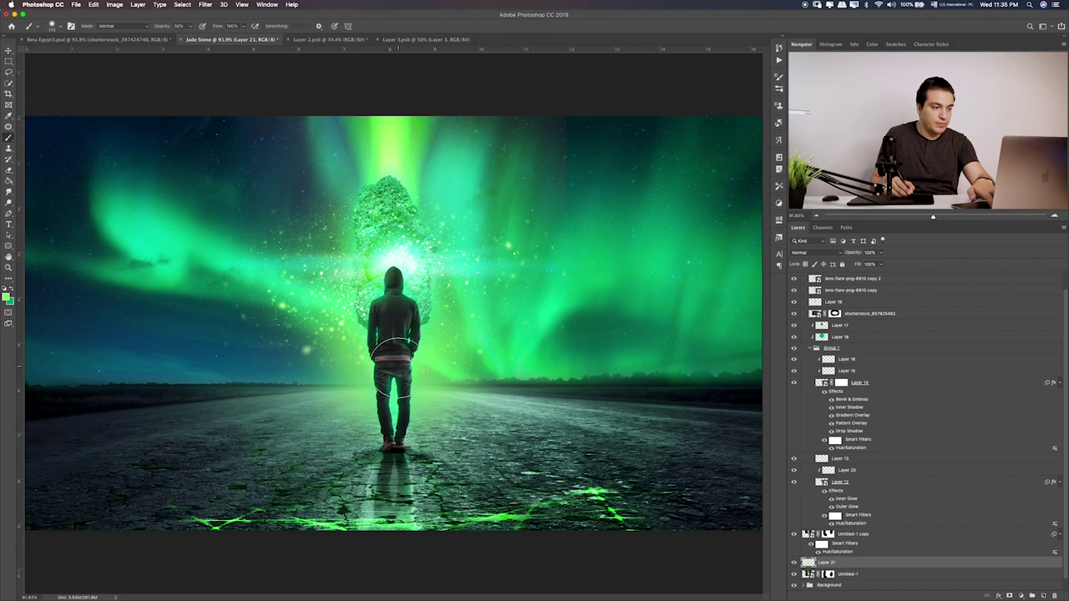
drag(394, 368, 394, 371)
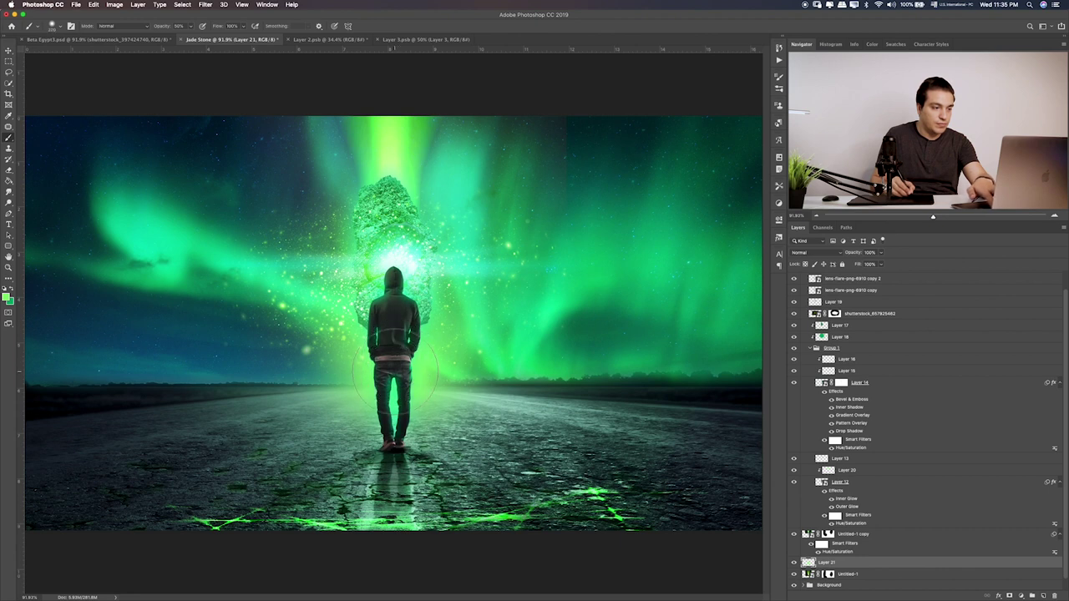
Blend Layer 21's glow in Color Dodge and add an empty Layer 22 above it
key(v)
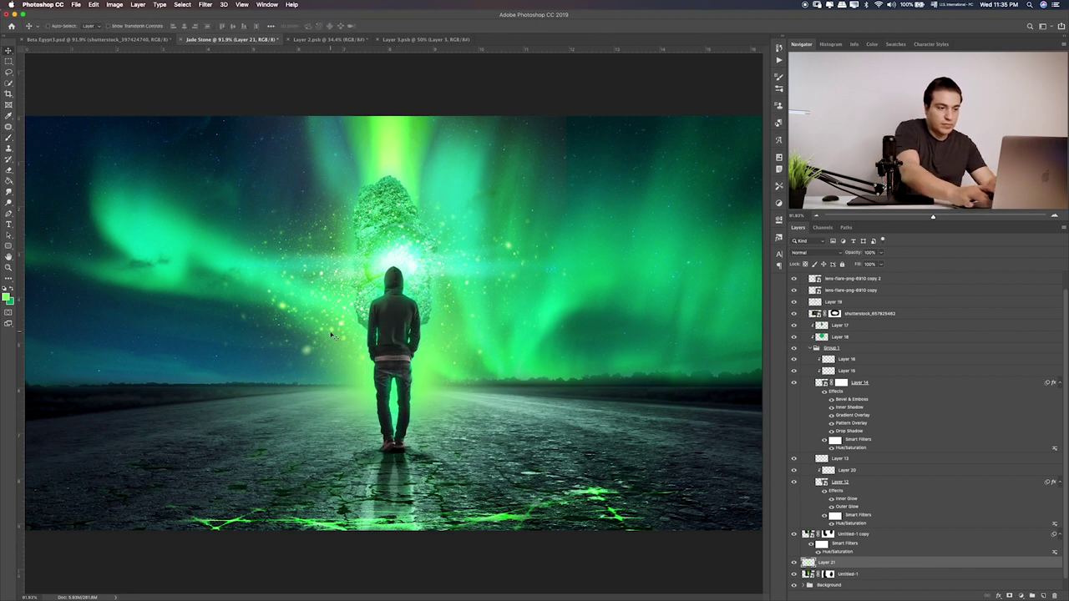
key(shift+plus)
key(shift+plus)
key(shift+plus)
key(shift+plus)
key(shift+plus)
key(shift+plus)
key(shift+plus)
key(shift+plus)
key(shift+plus)
key(shift+plus)
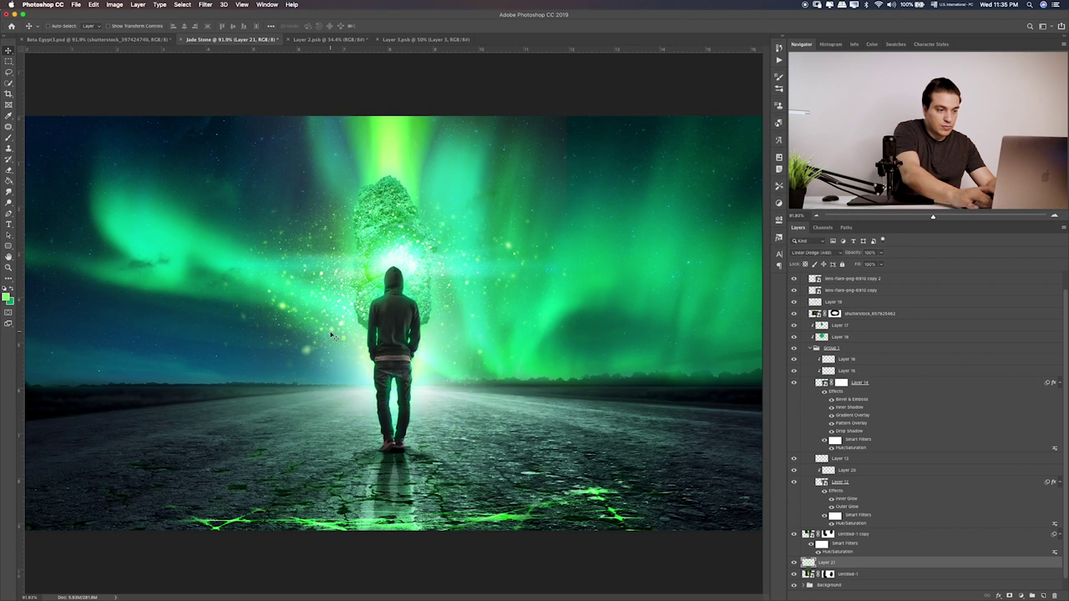
key(shift+minus)
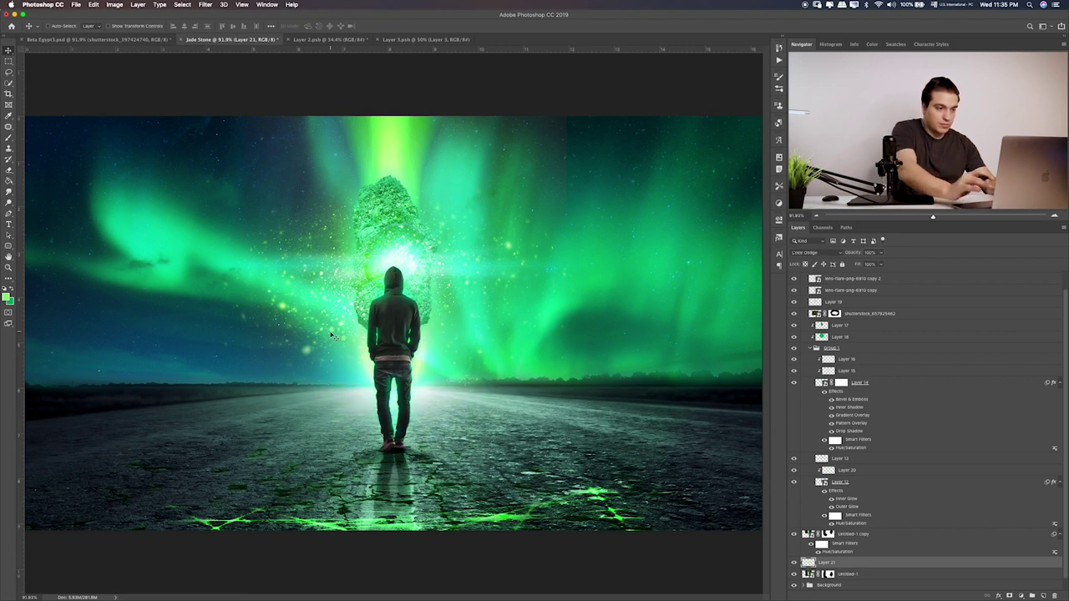
click(1043, 595)
Squash and stretch Layer 22's glow into a wide, flat band along the horizon
key(b)
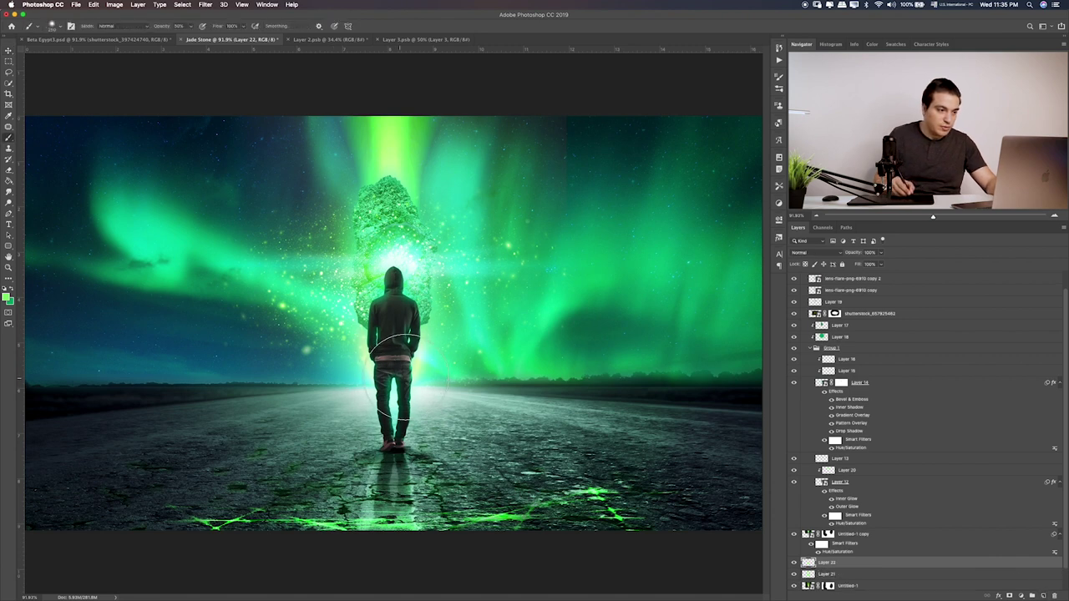
key(ctrl+t)
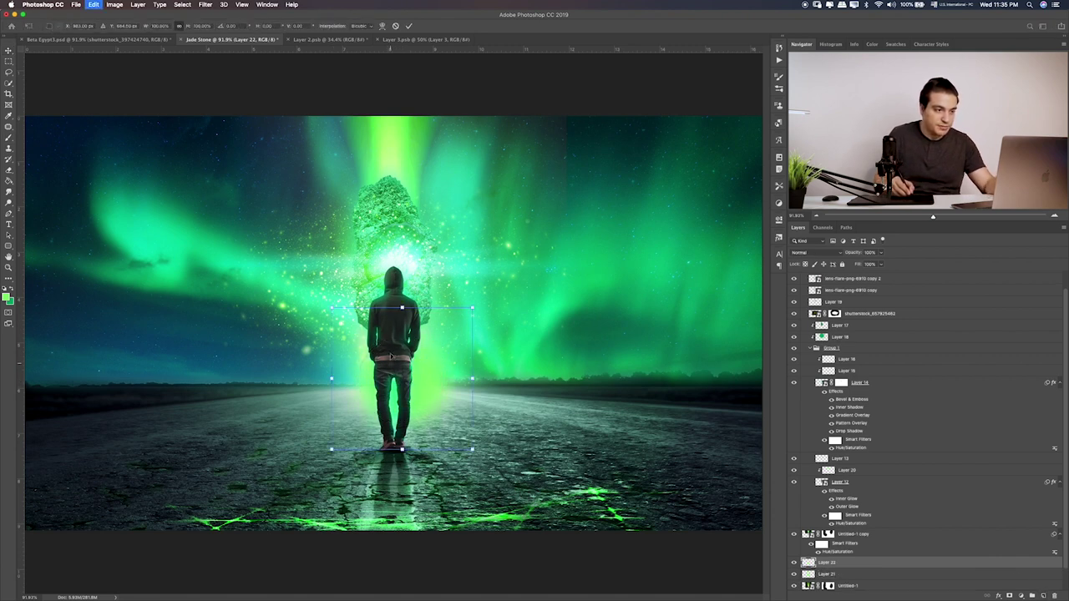
drag(403, 307, 402, 355)
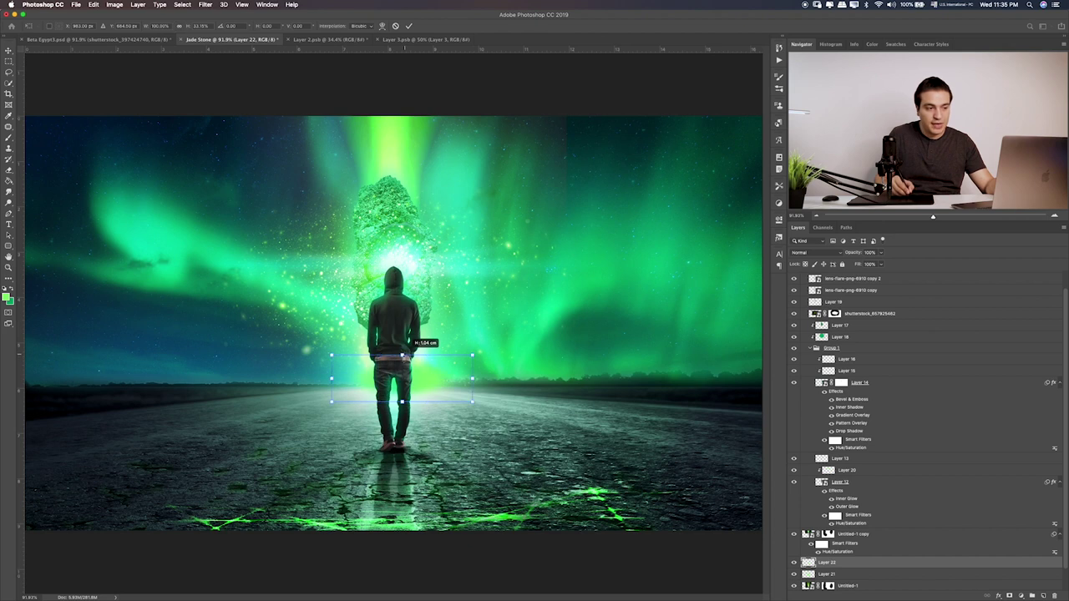
drag(472, 380, 656, 370)
drag(532, 391, 519, 391)
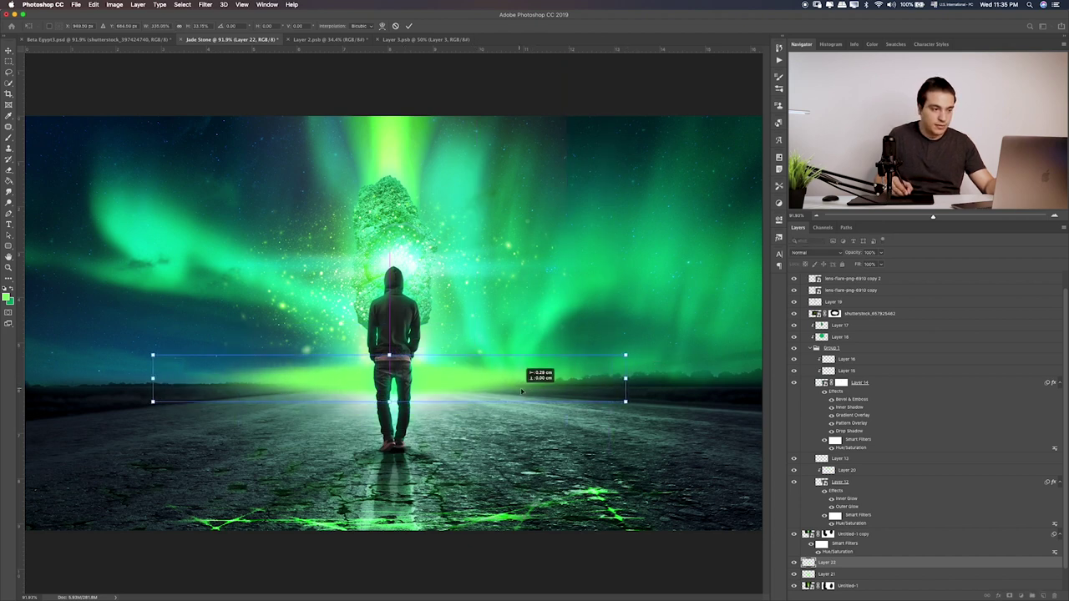
key(Return)
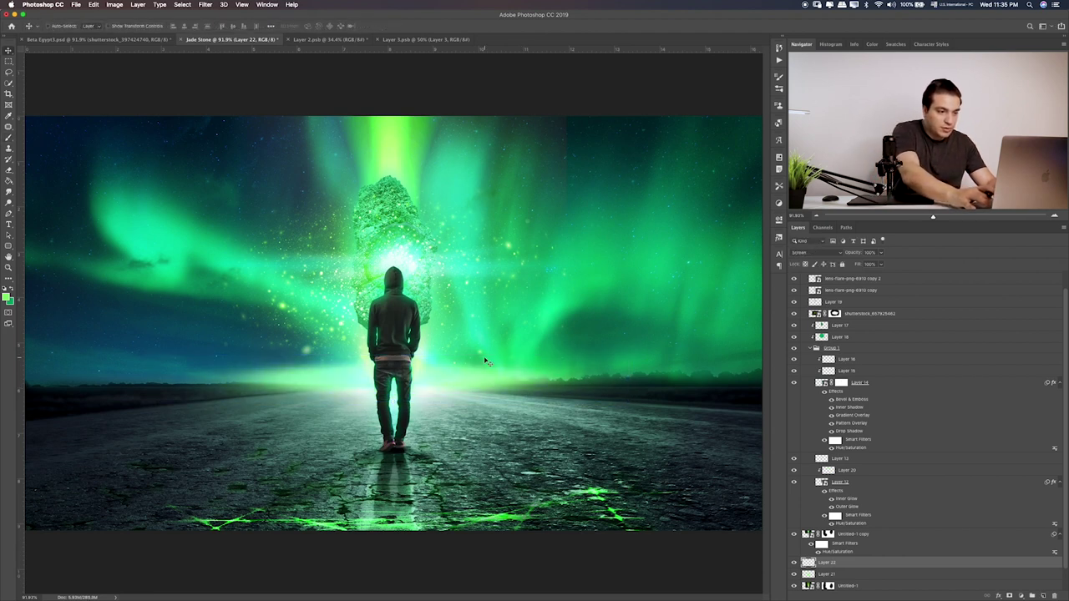
Compare blend modes for the horizon glow, settling on Color
key(shift+plus)
key(shift+plus)
key(shift+plus)
key(shift+minus)
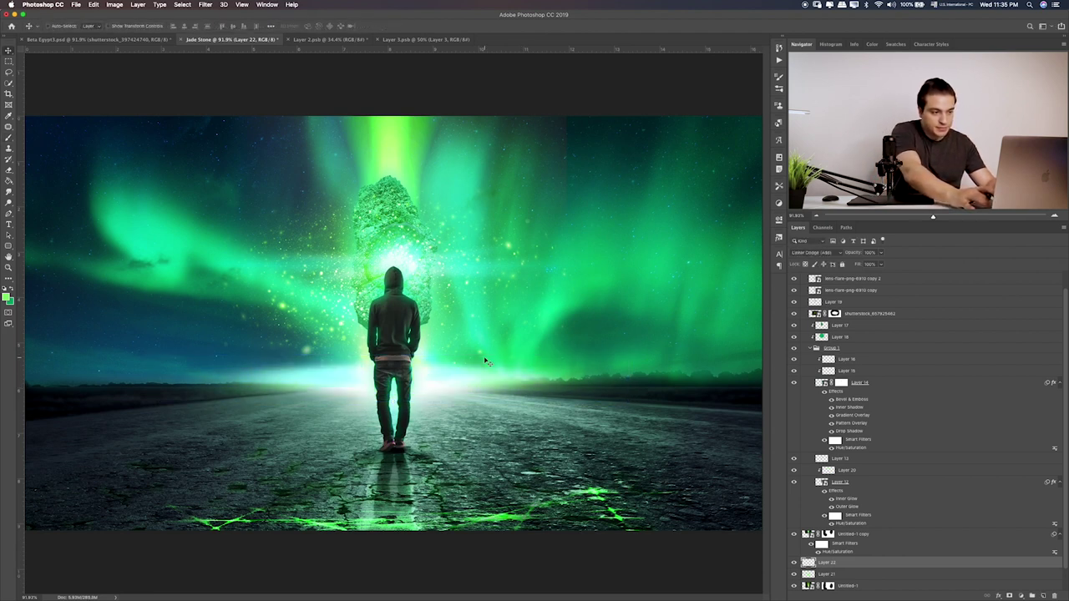
key(shift+plus)
key(shift+plus)
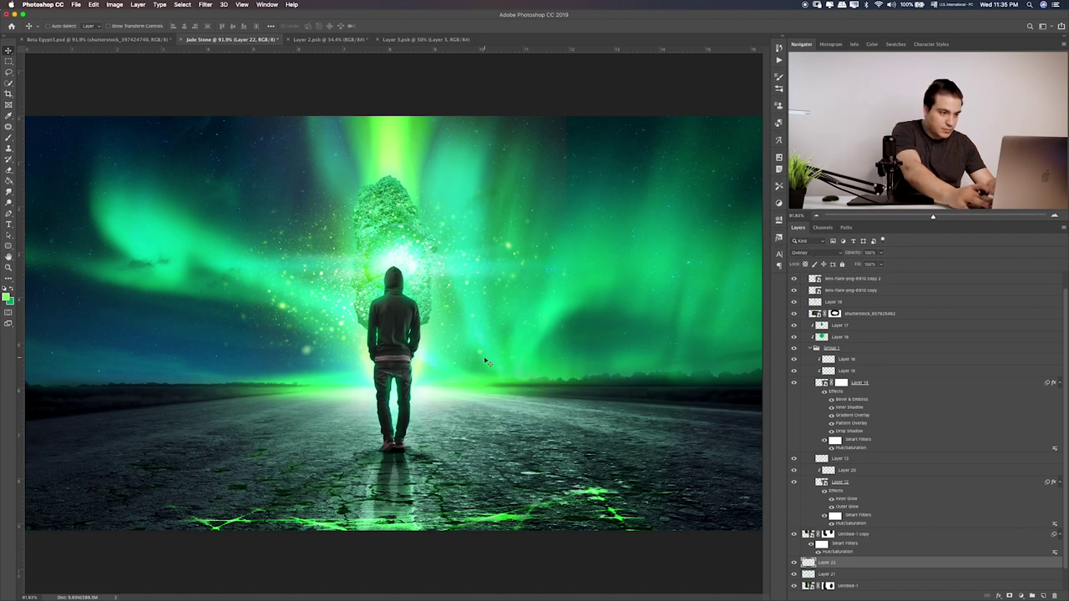
key(shift+plus)
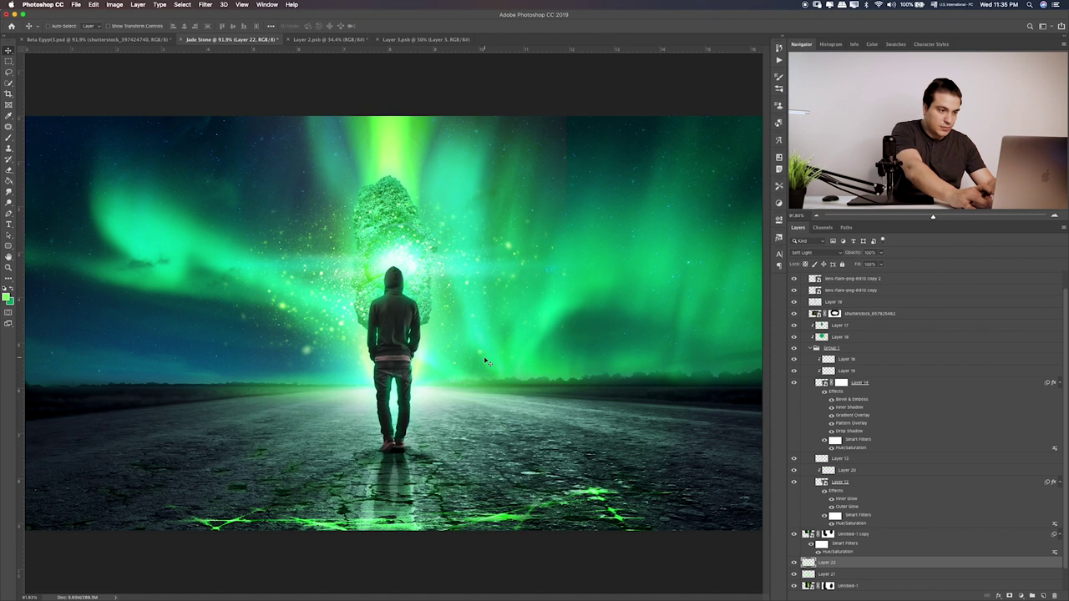
key(shift+plus)
key(shift+minus)
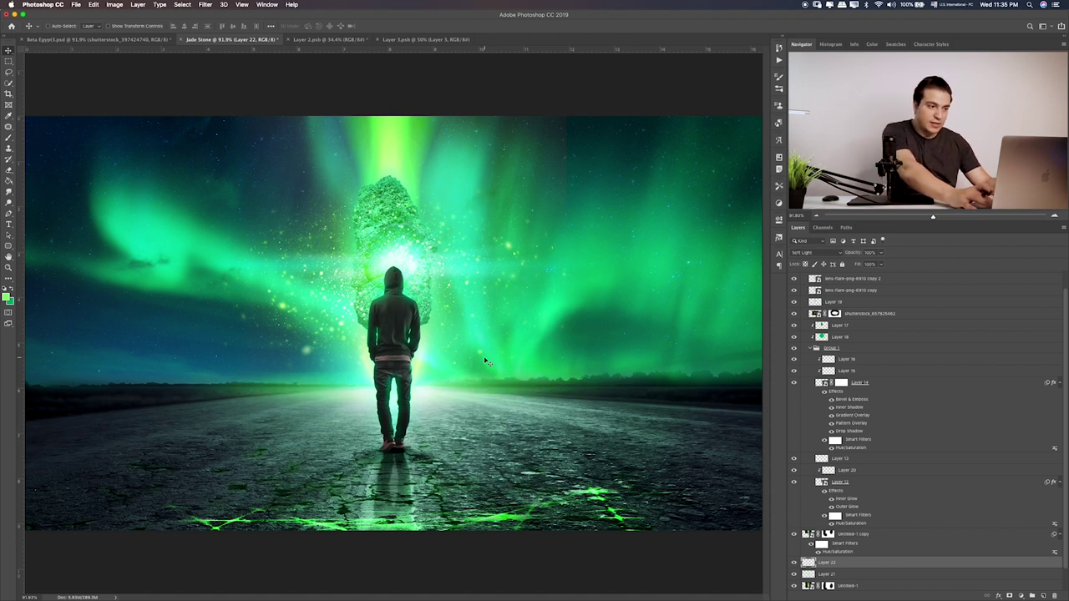
key(shift+plus)
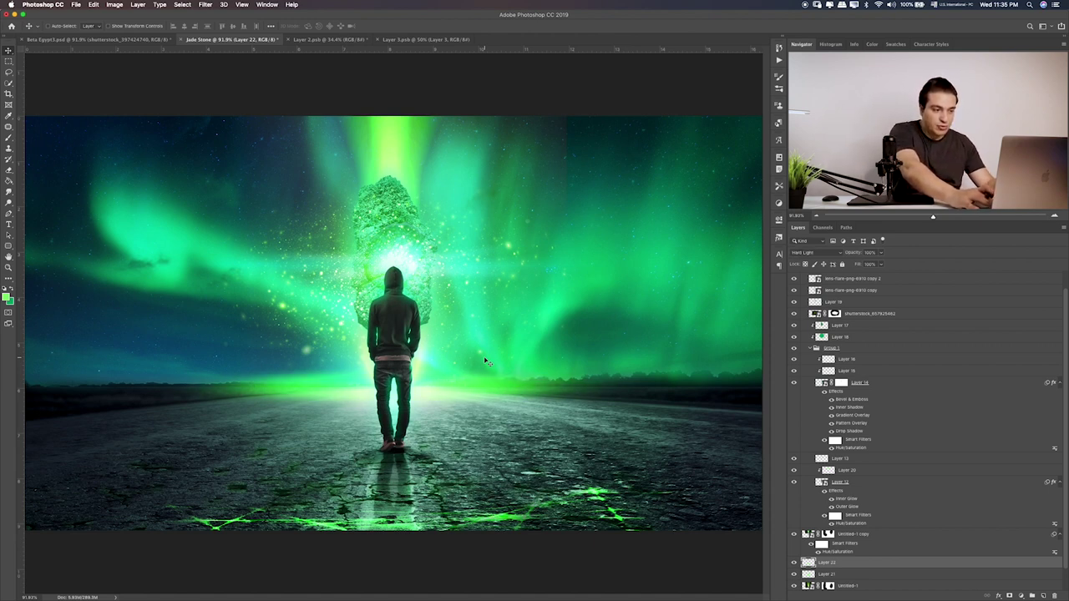
key(shift+plus)
key(shift+plus)
key(shift+plus)
key(shift+plus)
key(shift+plus)
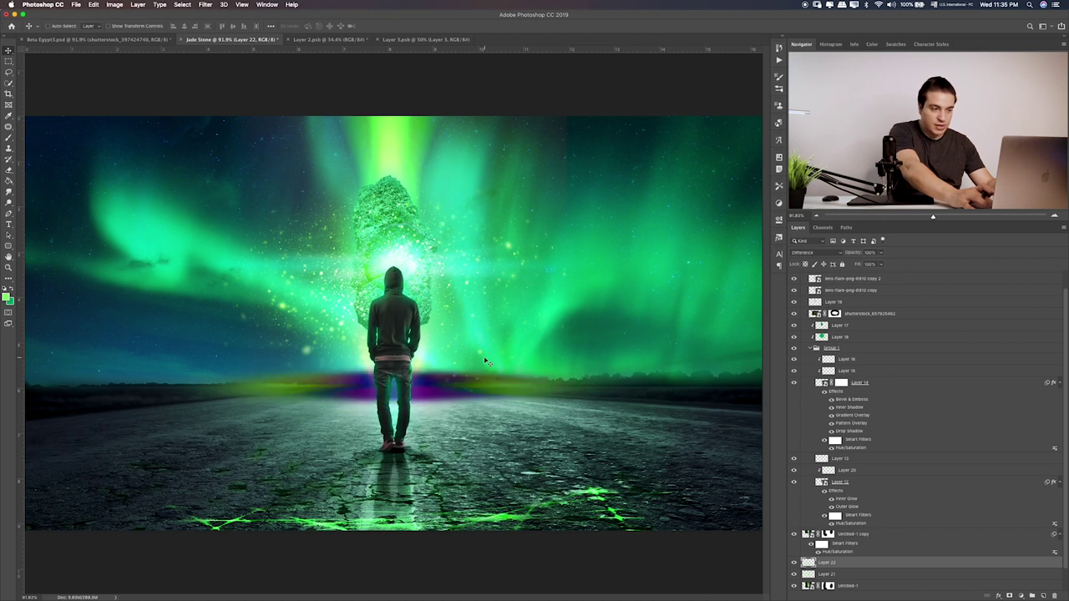
key(shift+plus)
key(shift+plus)
key(shift+plus)
key(shift+plus)
key(shift+plus)
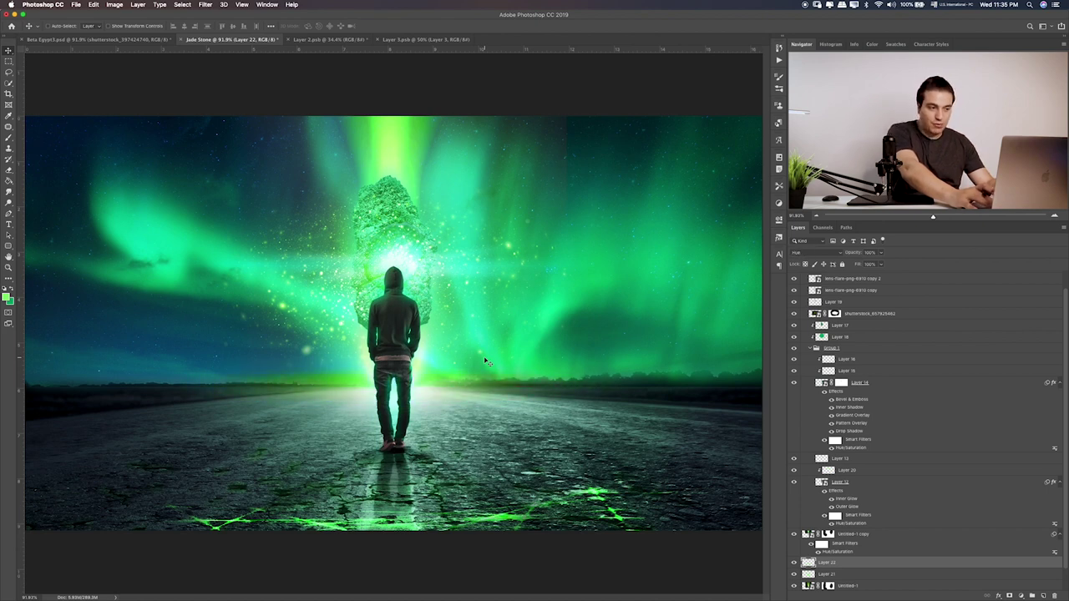
key(shift+plus)
key(shift+plus)
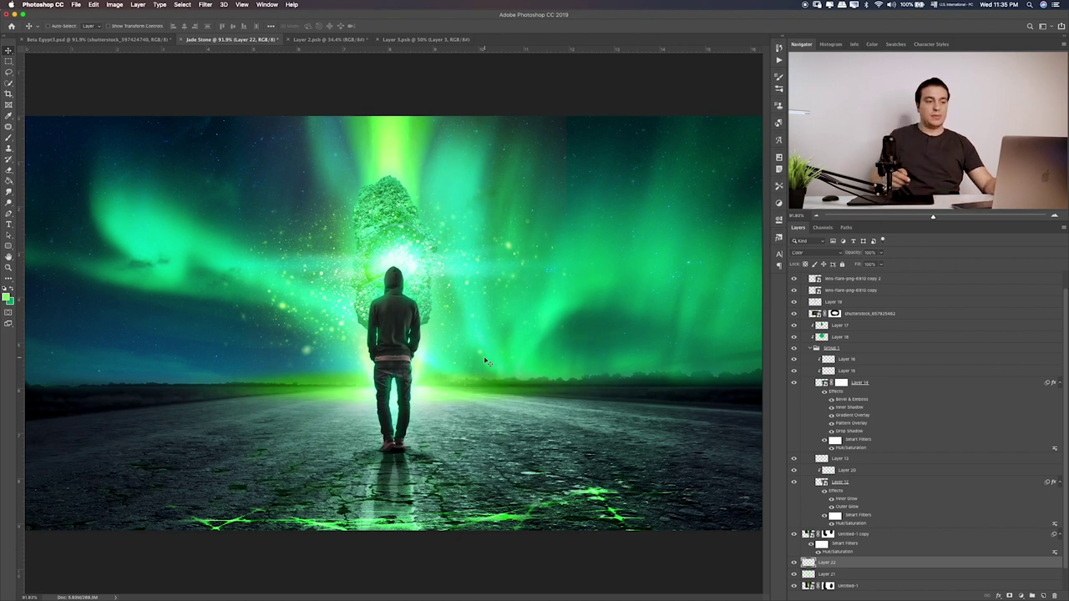
scroll(827, 343, up, 1)
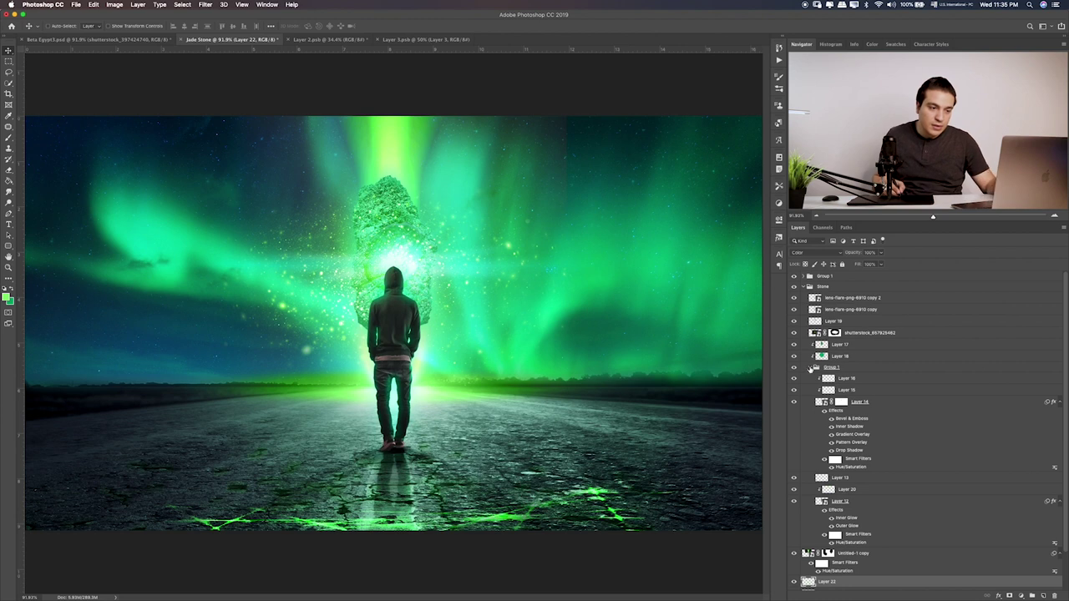
Collapse Group 1 and Stone, toggling their visibility to compare the scene
click(812, 369)
click(794, 369)
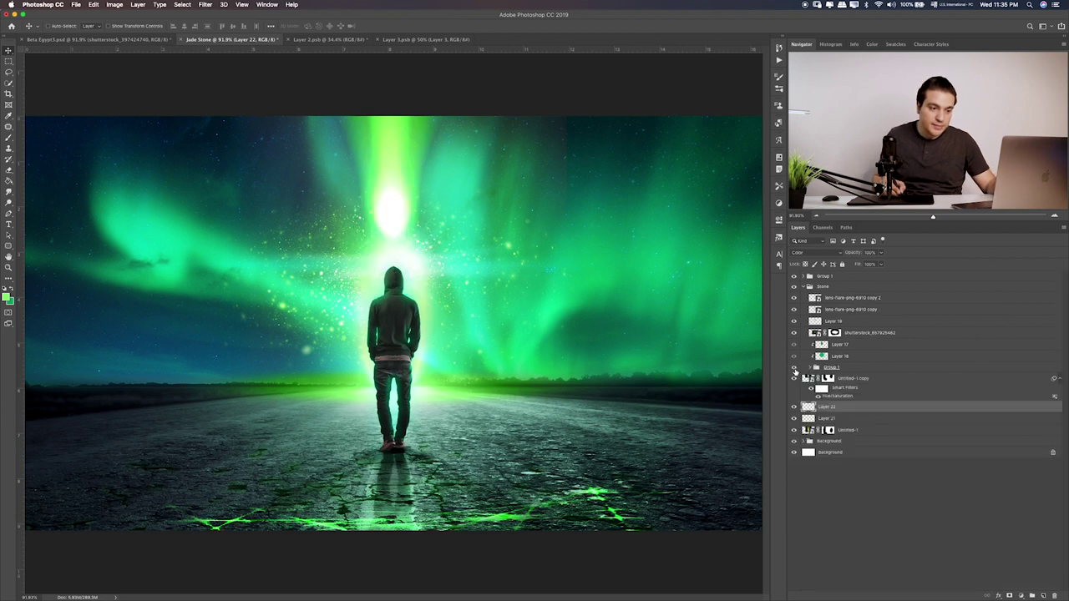
click(794, 407)
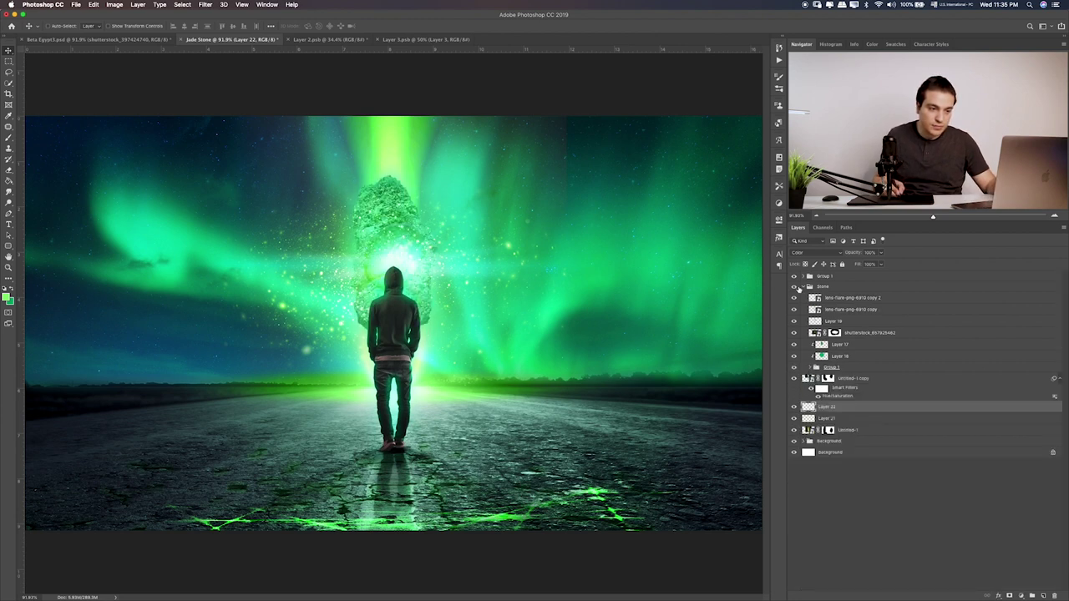
click(794, 287)
click(794, 286)
click(805, 287)
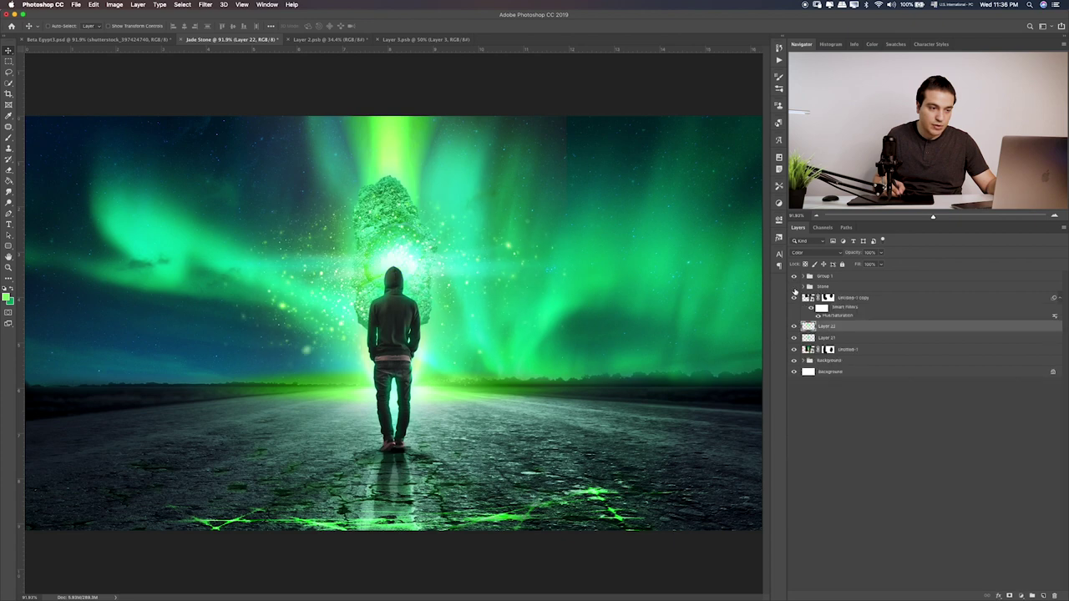
click(795, 297)
click(794, 297)
click(856, 349)
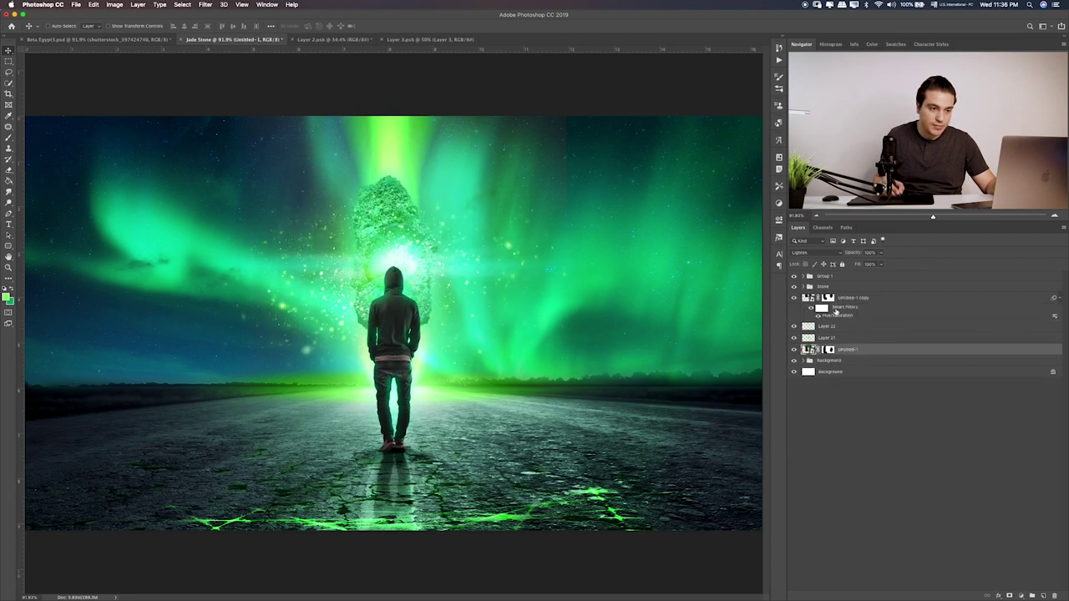
Expand Stone, select the Untitled-1 layers, and toggle Stone's visibility
click(805, 287)
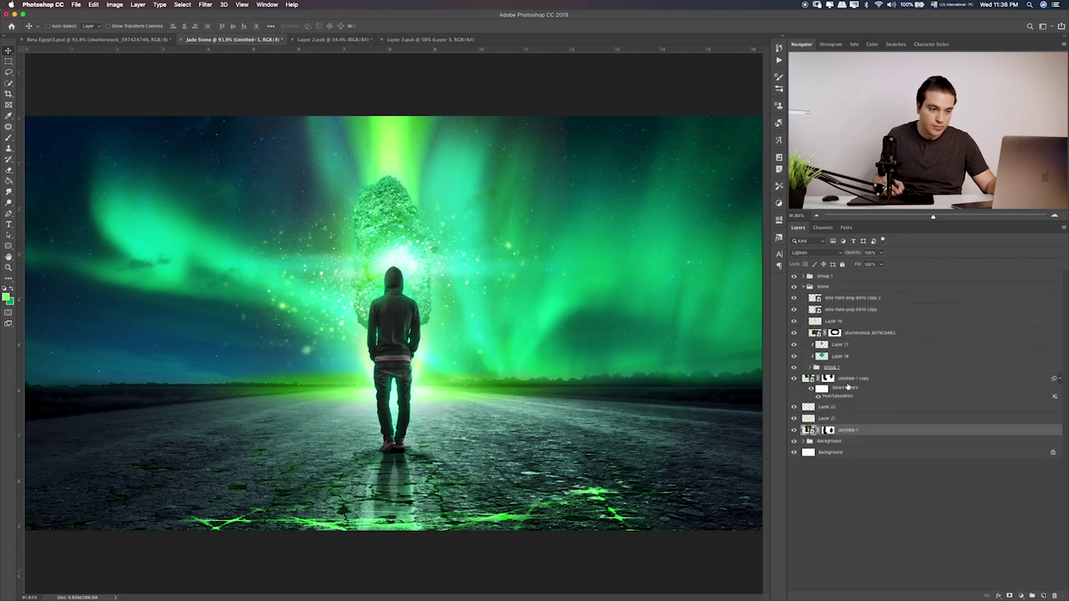
shift+click(849, 380)
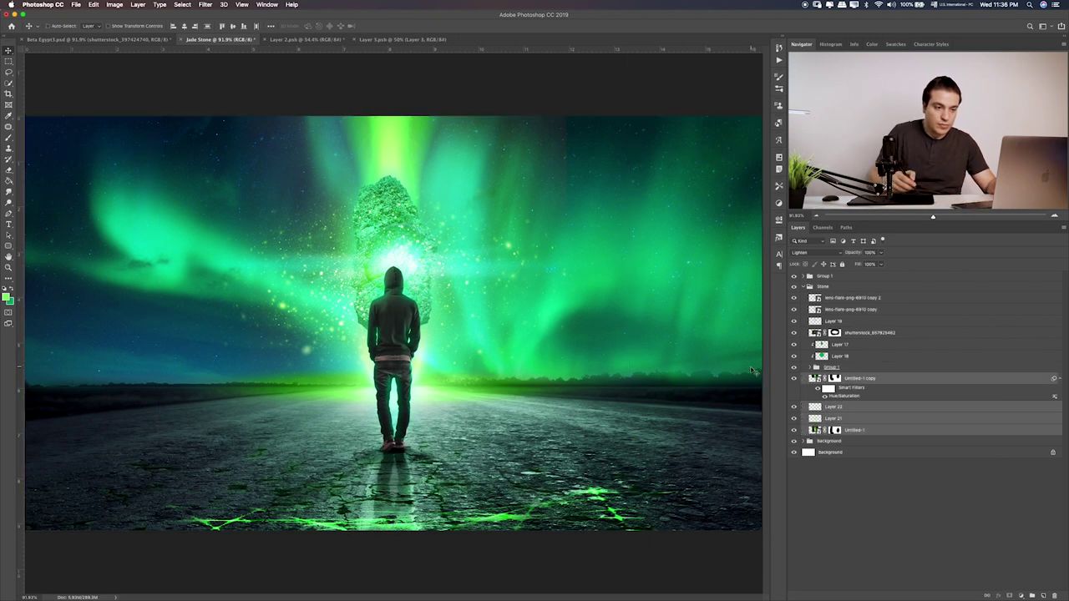
click(804, 287)
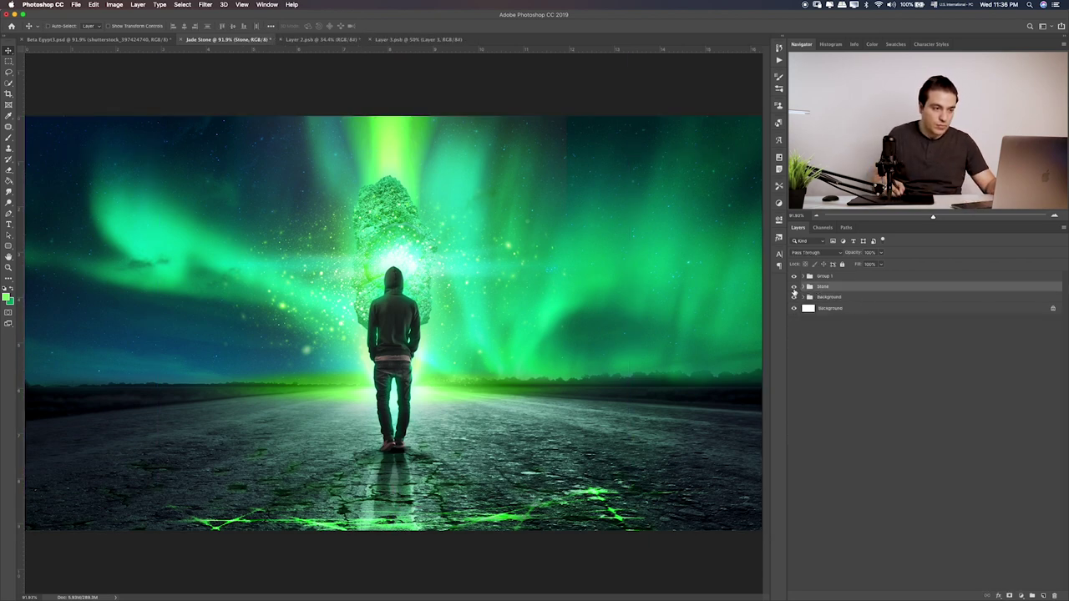
click(795, 286)
click(795, 286)
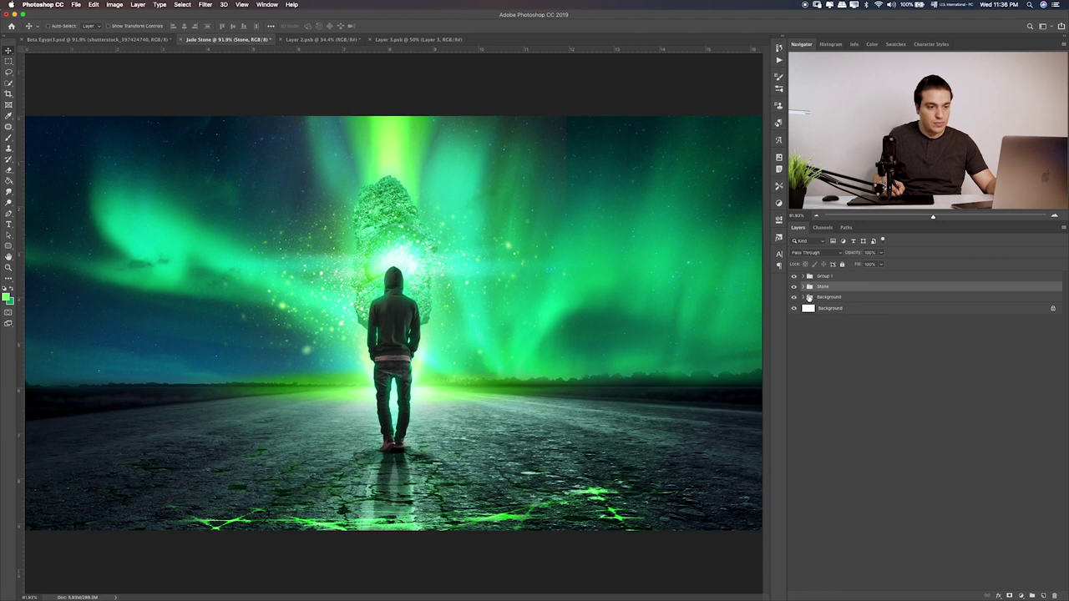
Set Layer 22 in the Stone group to Soft Light blending
click(804, 287)
click(794, 407)
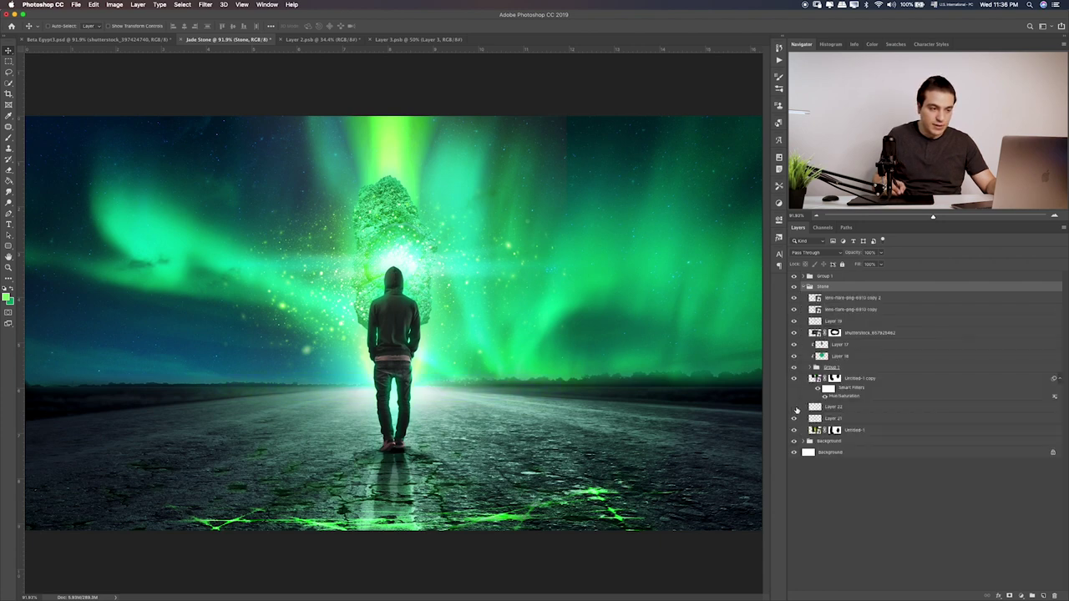
click(793, 407)
click(835, 407)
key(shift+plus)
key(shift+plus)
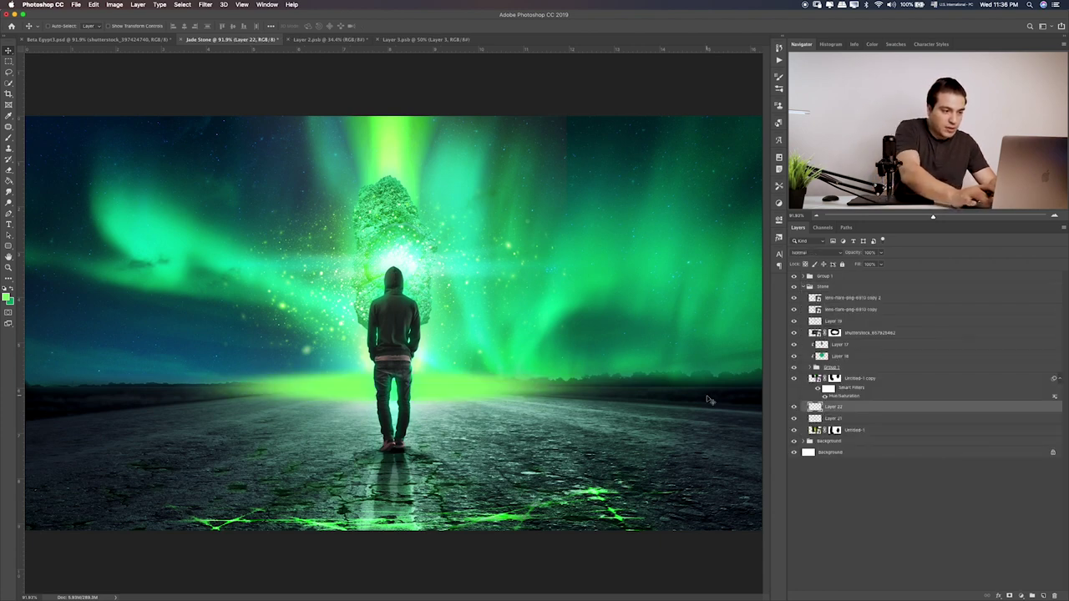
key(shift+plus)
key(shift+plus)
key(shift+plus)
key(shift+plus)
key(shift+plus)
key(shift+plus)
key(shift+plus)
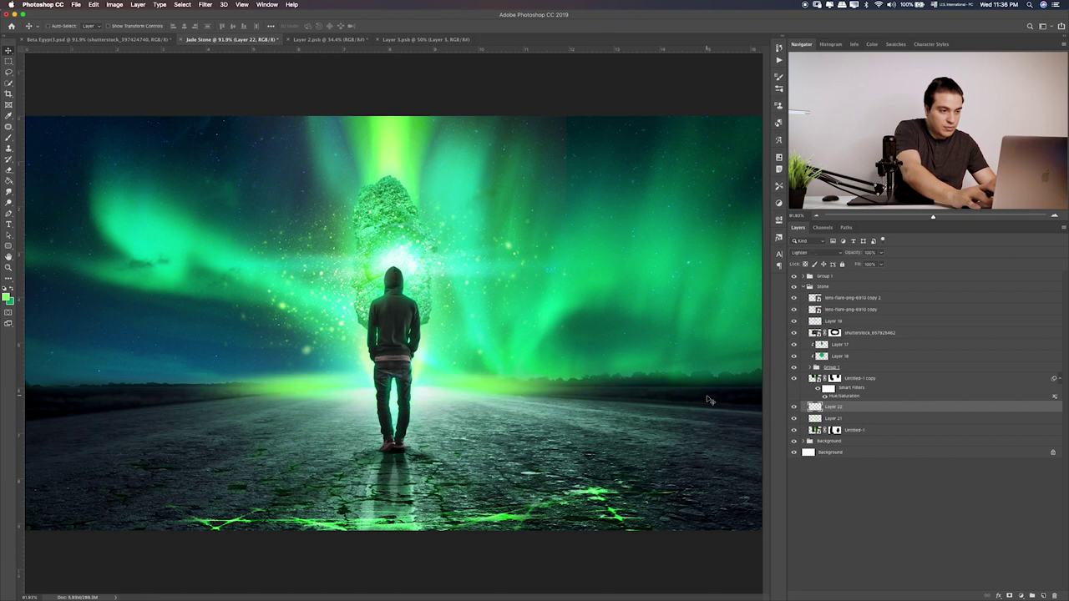
key(shift+plus)
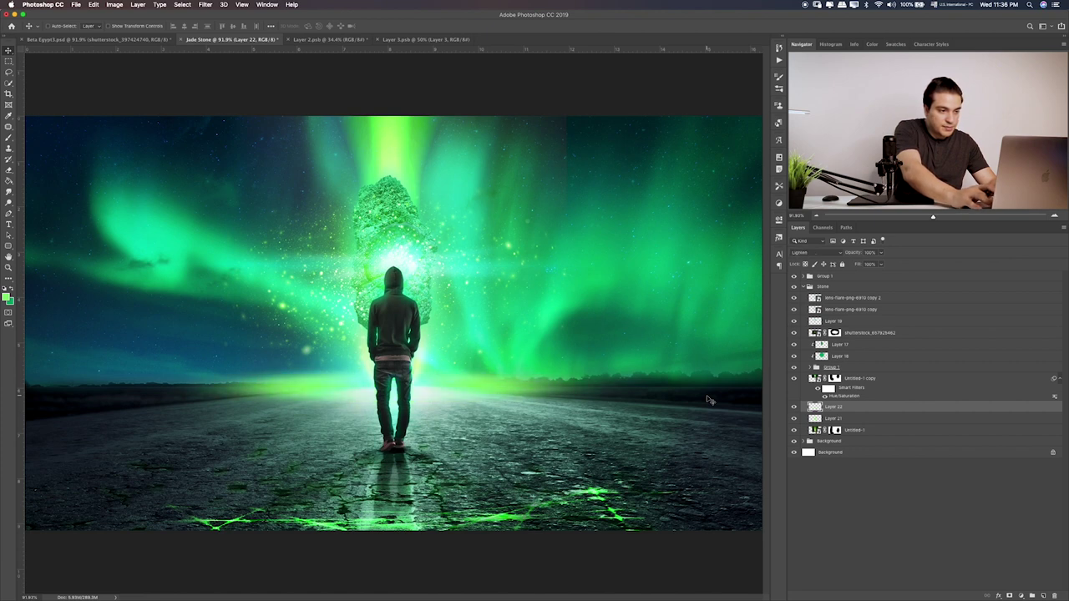
key(shift+plus)
key(shift+plus)
key(shift+plus)
key(shift+plus)
key(shift+plus)
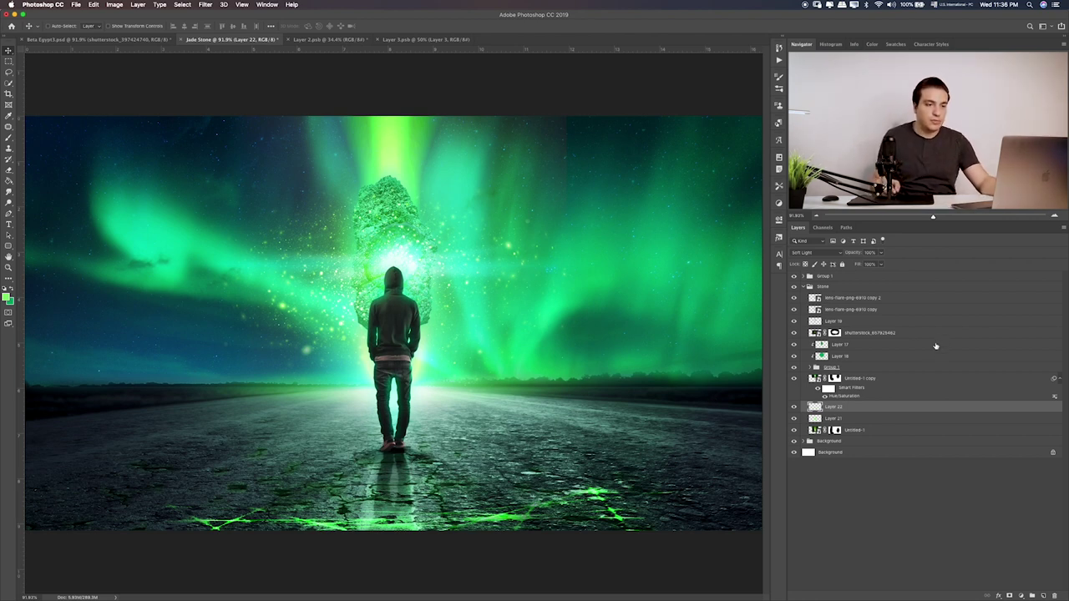
Collapse Stone and rename Group 1 to 'Man'
click(805, 286)
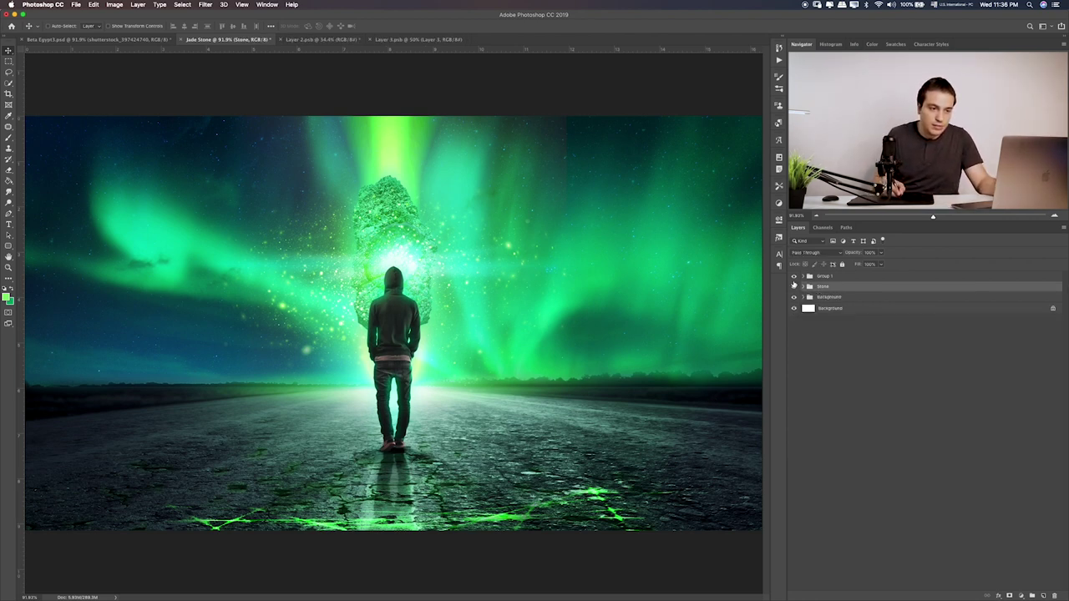
click(794, 276)
click(794, 275)
double_click(824, 276)
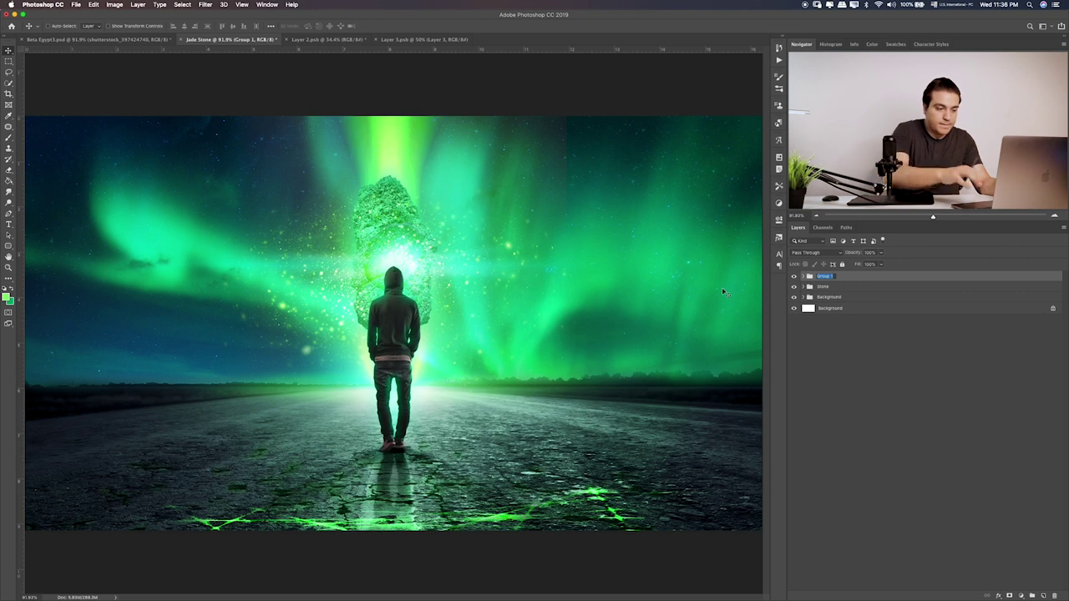
text(Mn)
key(Return)
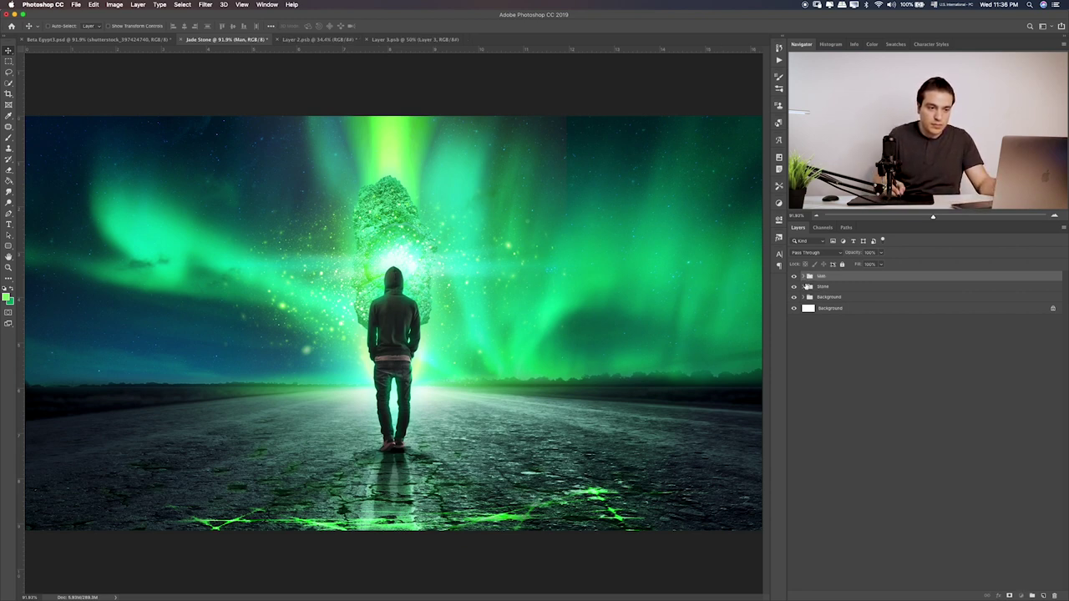
Expand the Man group and add a new empty layer above Layer 2
click(806, 276)
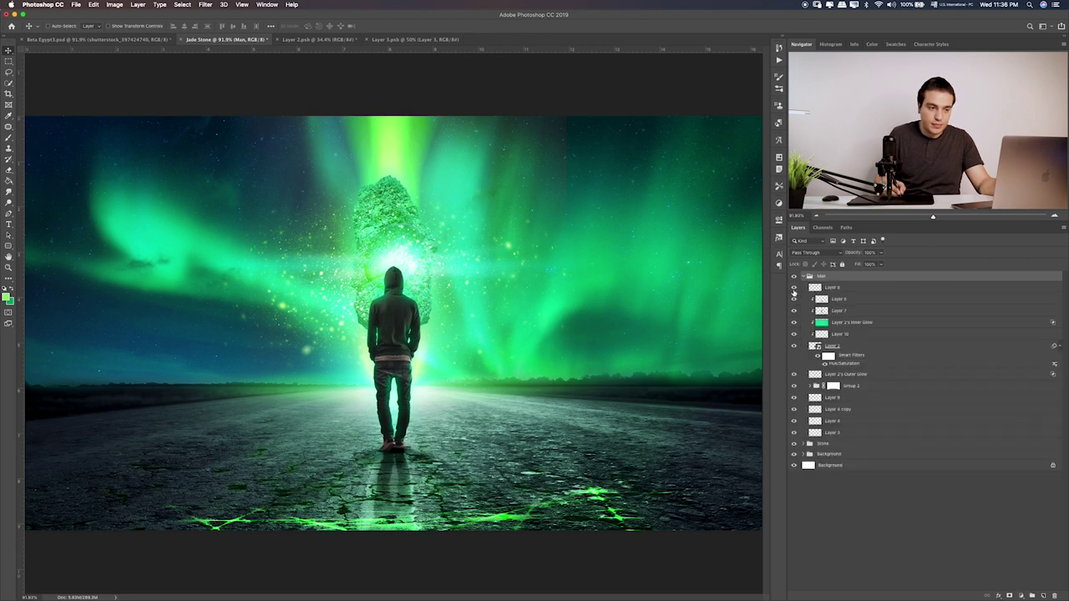
click(793, 289)
click(792, 294)
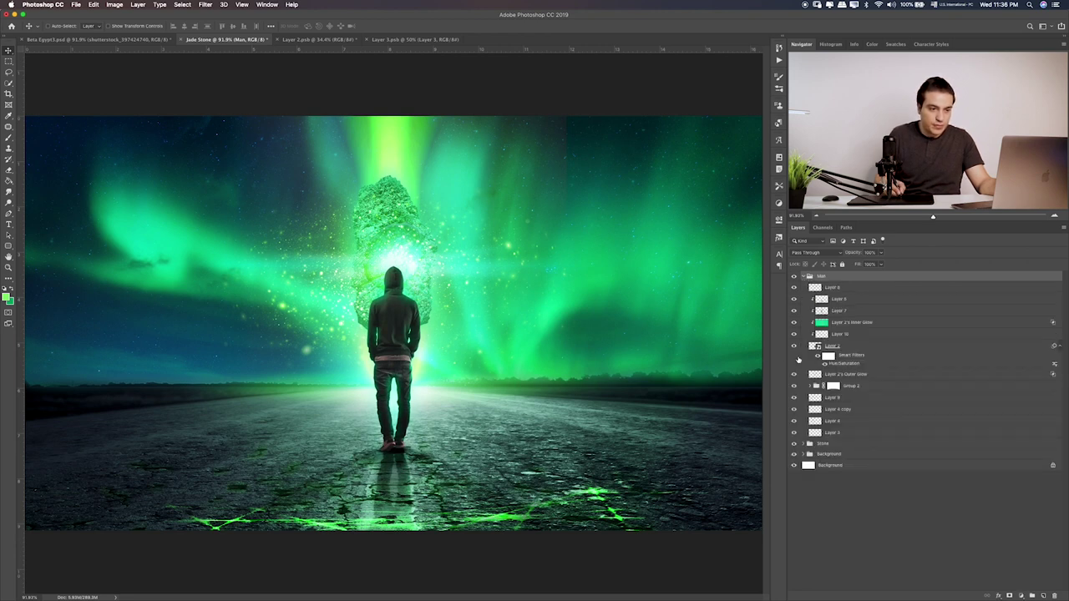
click(794, 345)
click(794, 346)
click(864, 349)
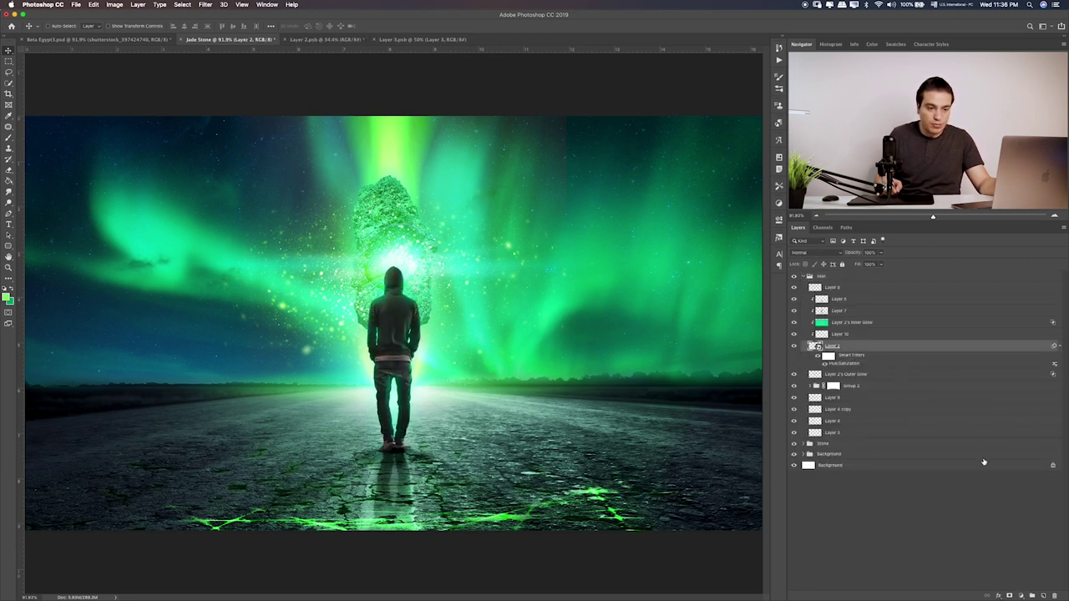
click(1042, 596)
At 200% zoom, brush green glow along the man's back, between his legs and over the hood
key(b)
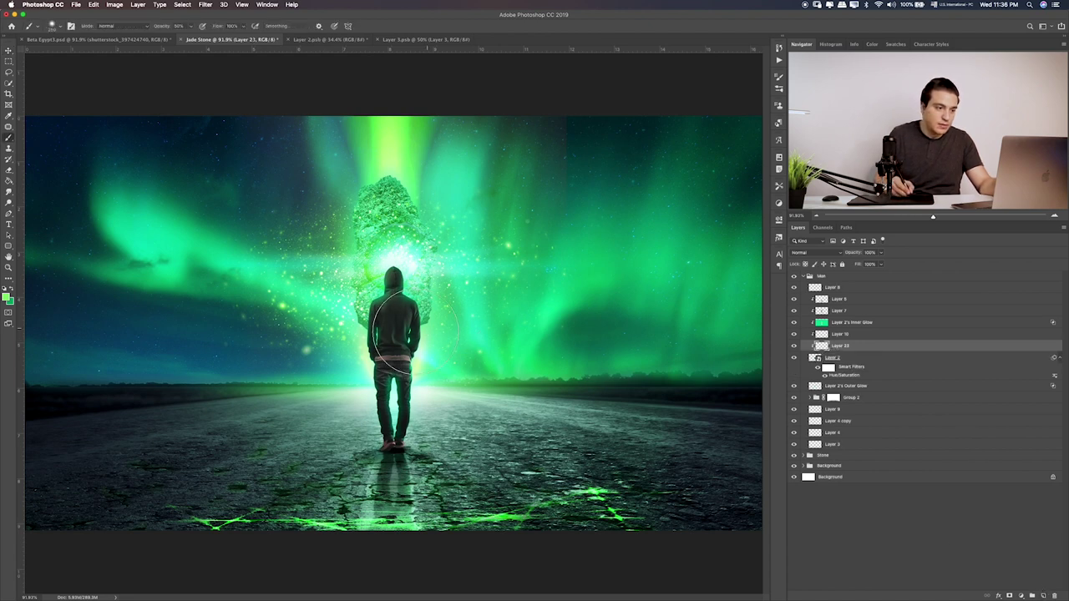
drag(392, 351, 394, 345)
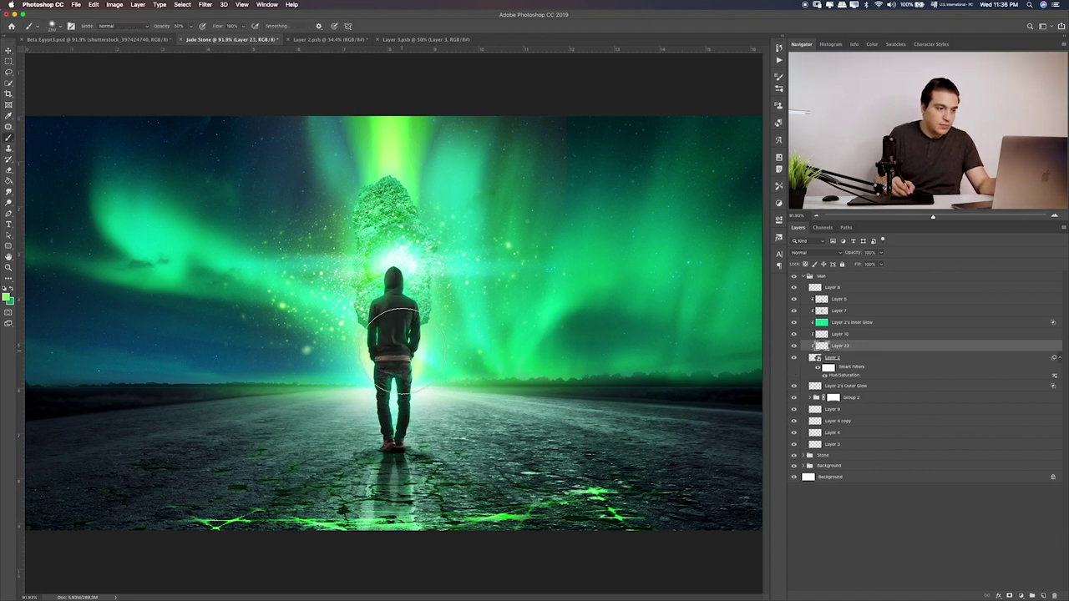
key(ctrl+plus)
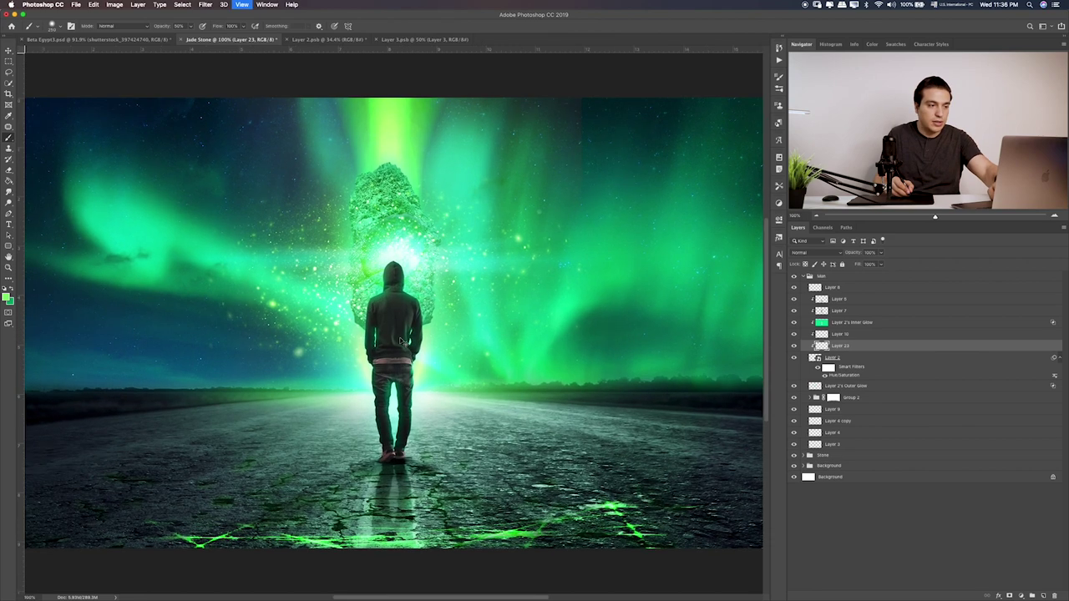
key(ctrl+plus)
key(bracketleft)
key(bracketleft)
key(bracketleft)
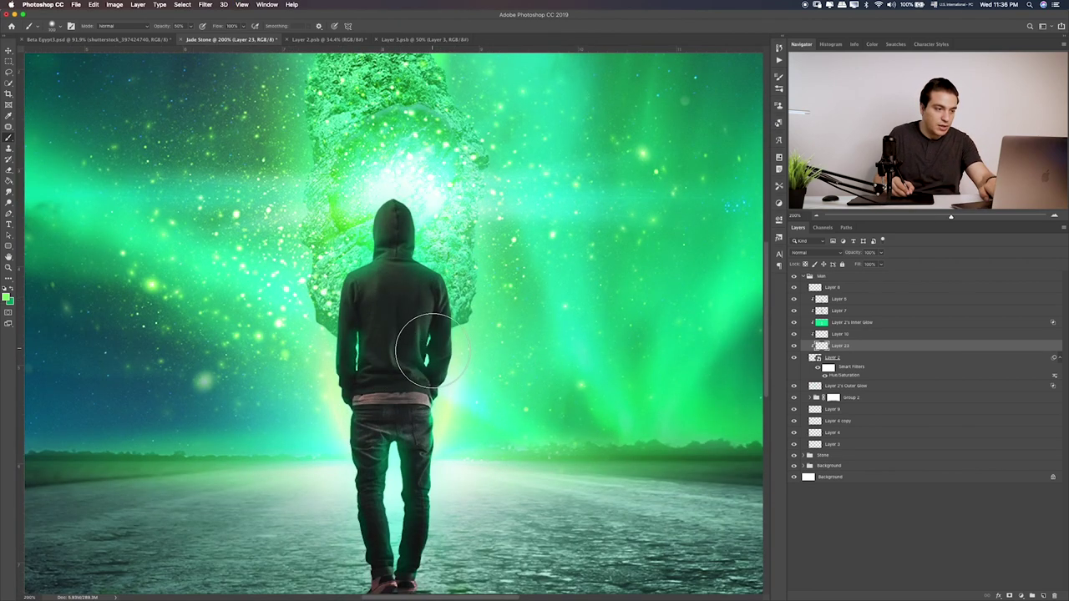
drag(429, 346, 438, 367)
drag(362, 360, 358, 338)
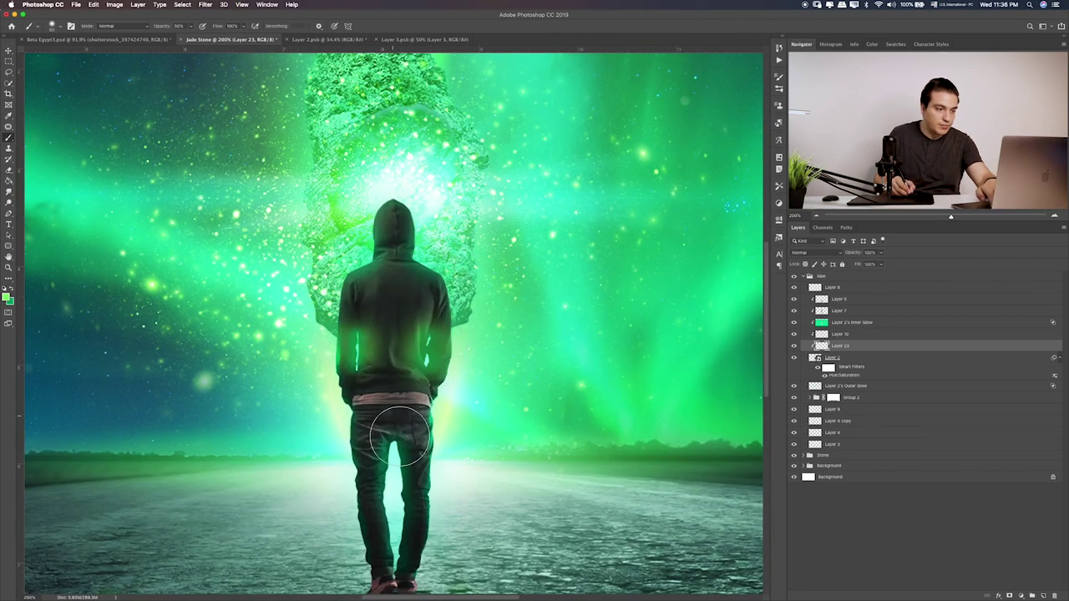
drag(400, 451, 393, 568)
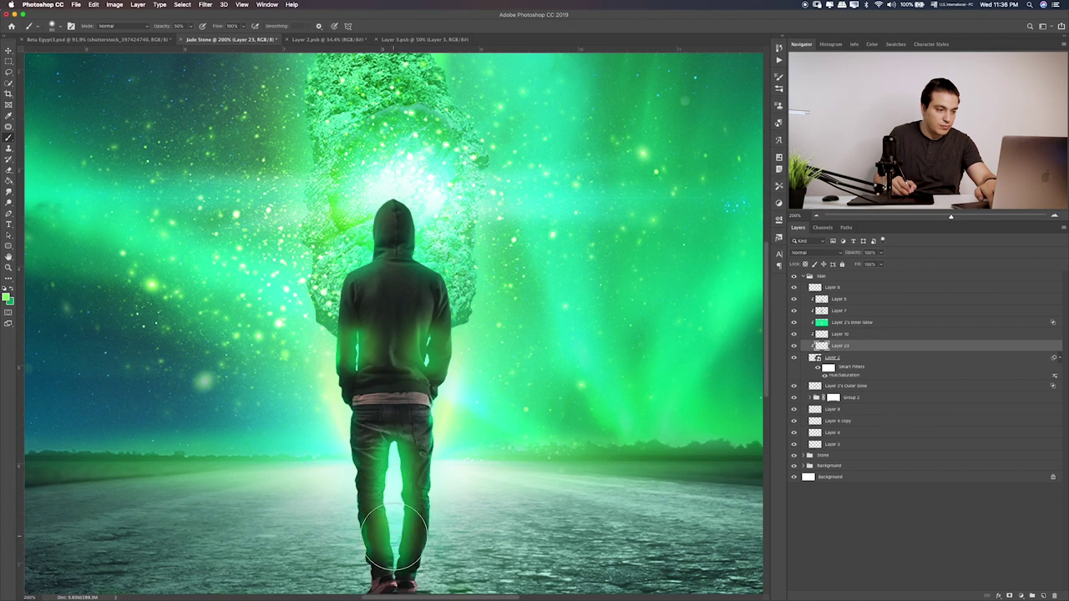
drag(431, 262, 374, 251)
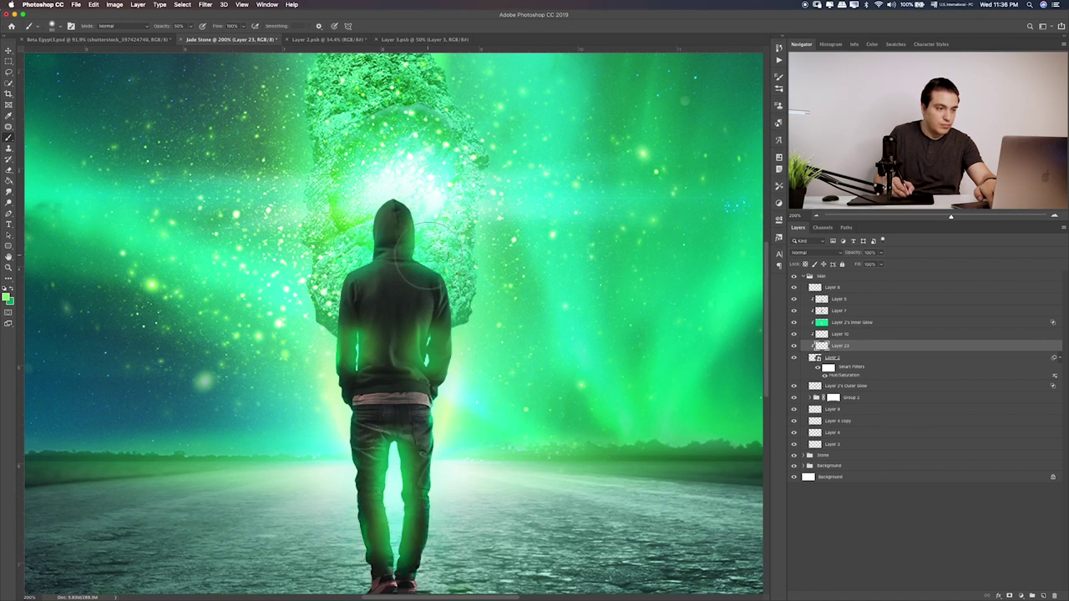
drag(372, 196, 388, 200)
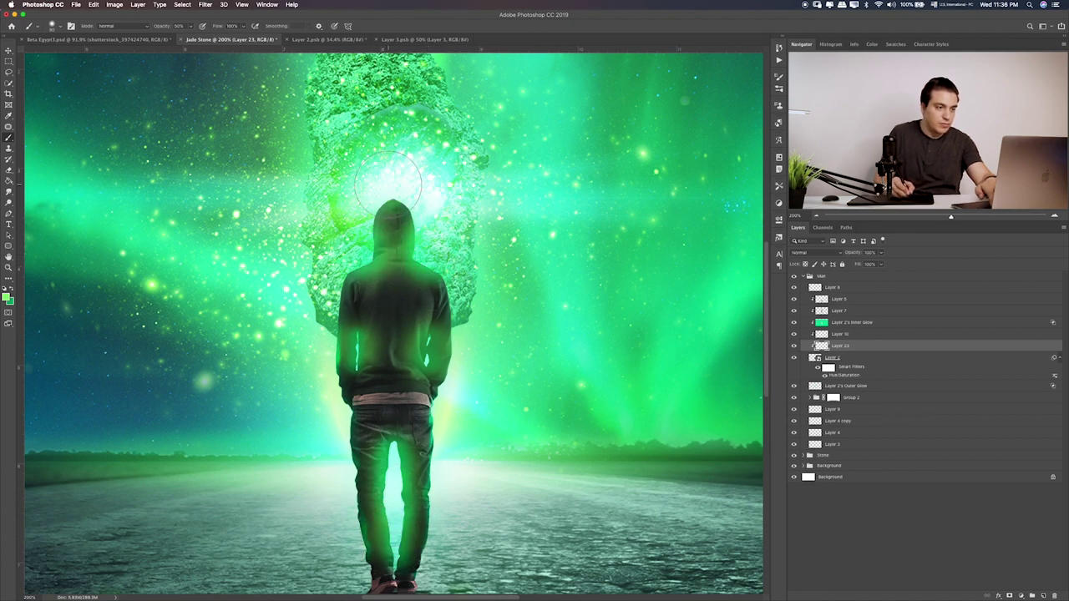
Compare blend modes and set the glow layer (Layer 23) to Soft Light
key(v)
key(shift+alt+k)
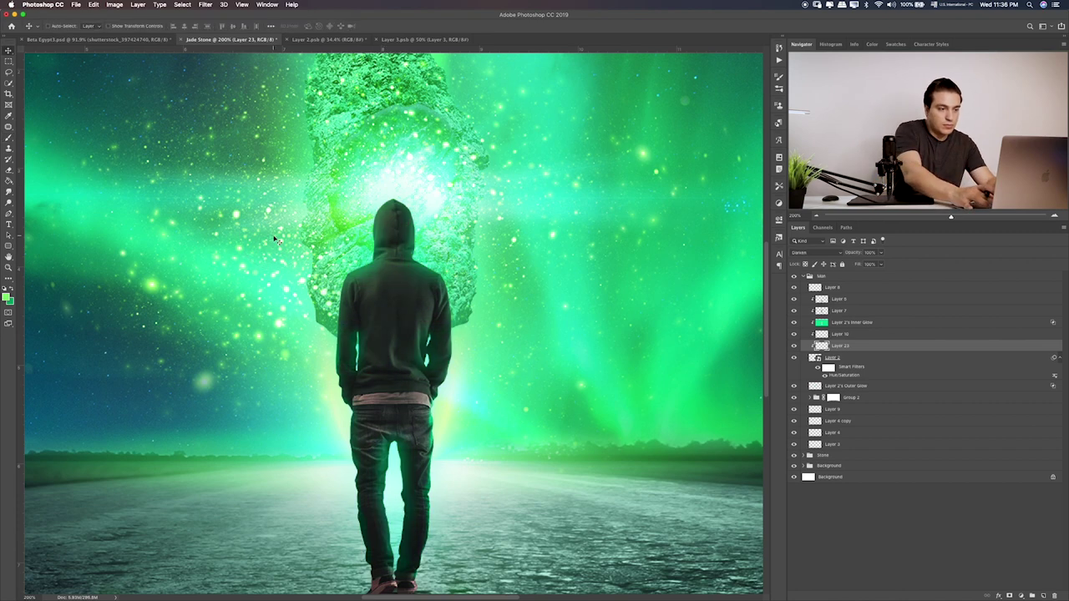
key(shift+plus)
key(shift+plus)
key(shift+minus)
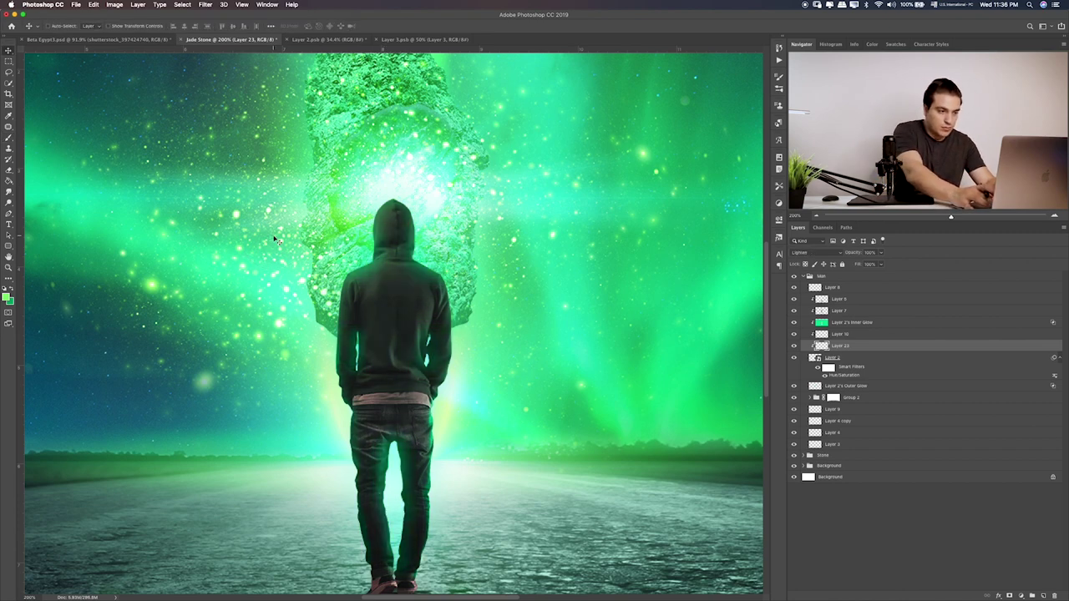
key(shift+plus)
key(shift+plus)
key(shift+plus)
key(shift+plus)
key(shift+plus)
key(shift+plus)
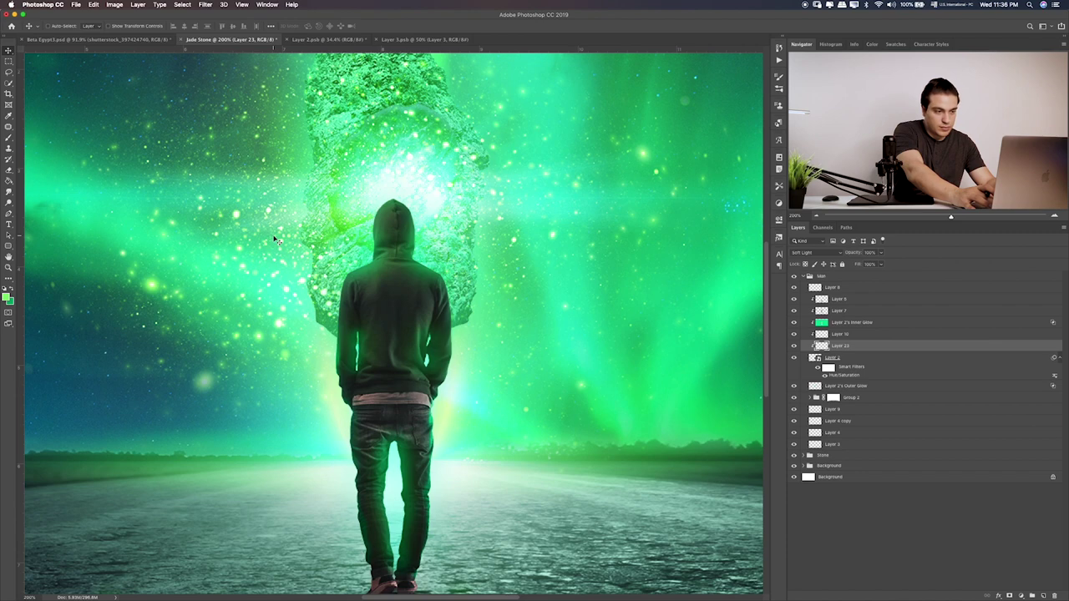
key(shift+plus)
key(shift+minus)
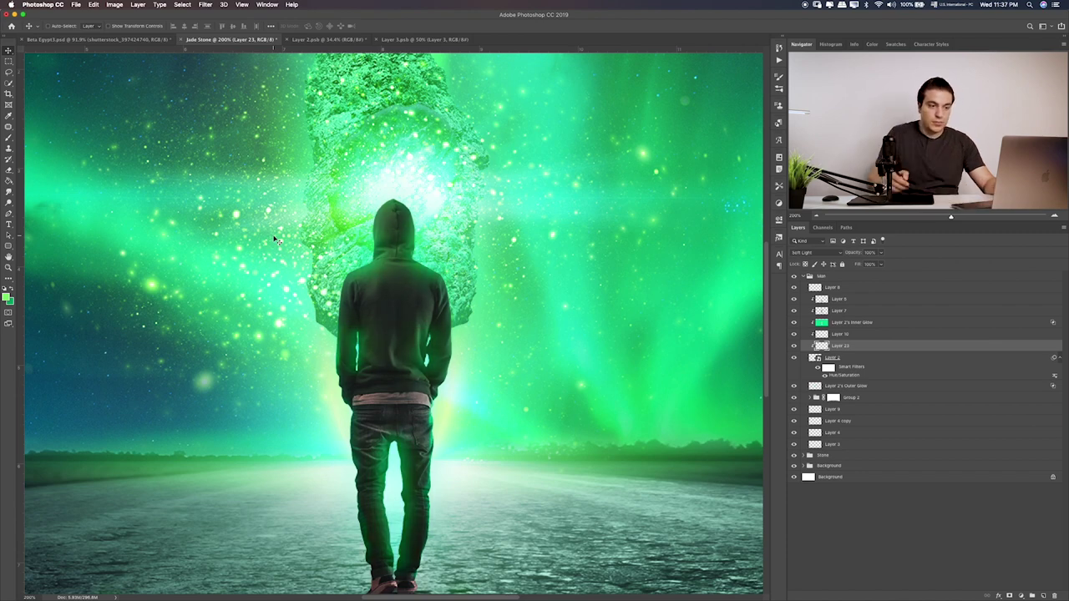
scroll(673, 313, down, 3)
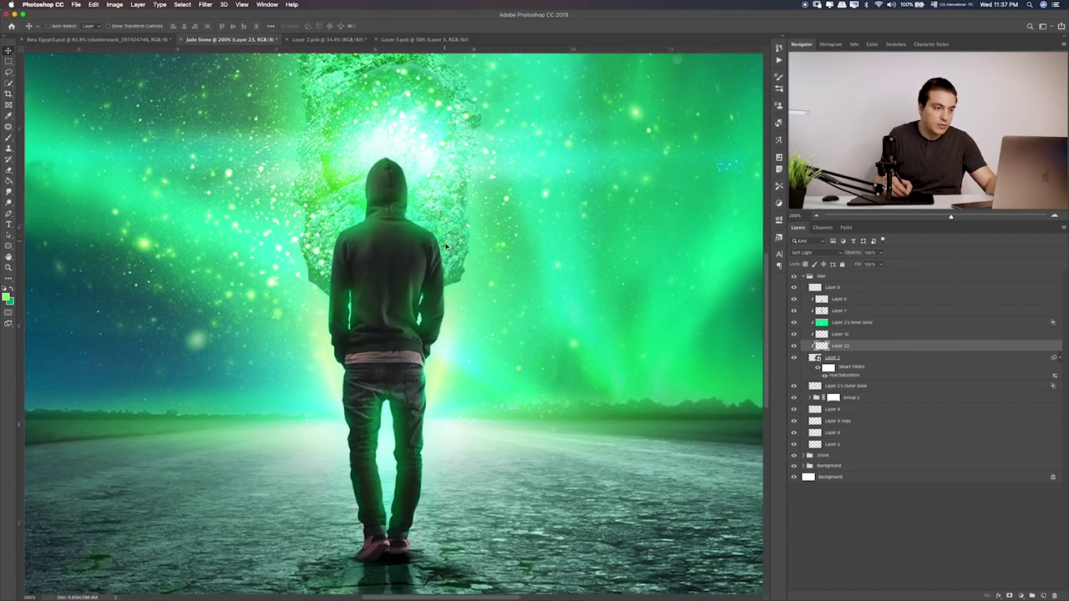
key(b)
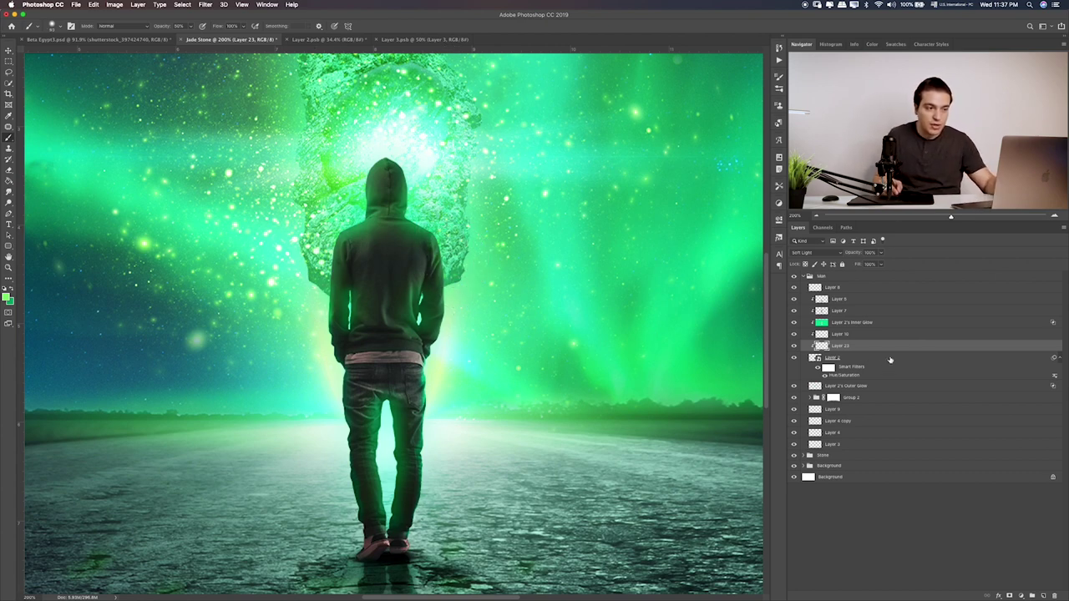
Add Layer 24 just below Layer 8 and pick a light painting colour
click(858, 359)
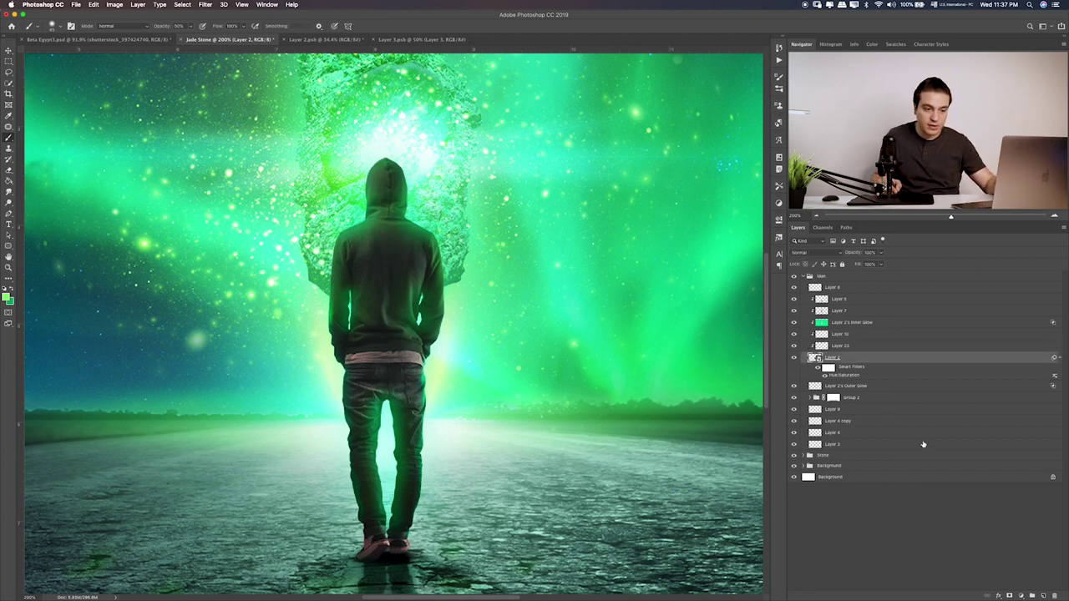
click(1042, 596)
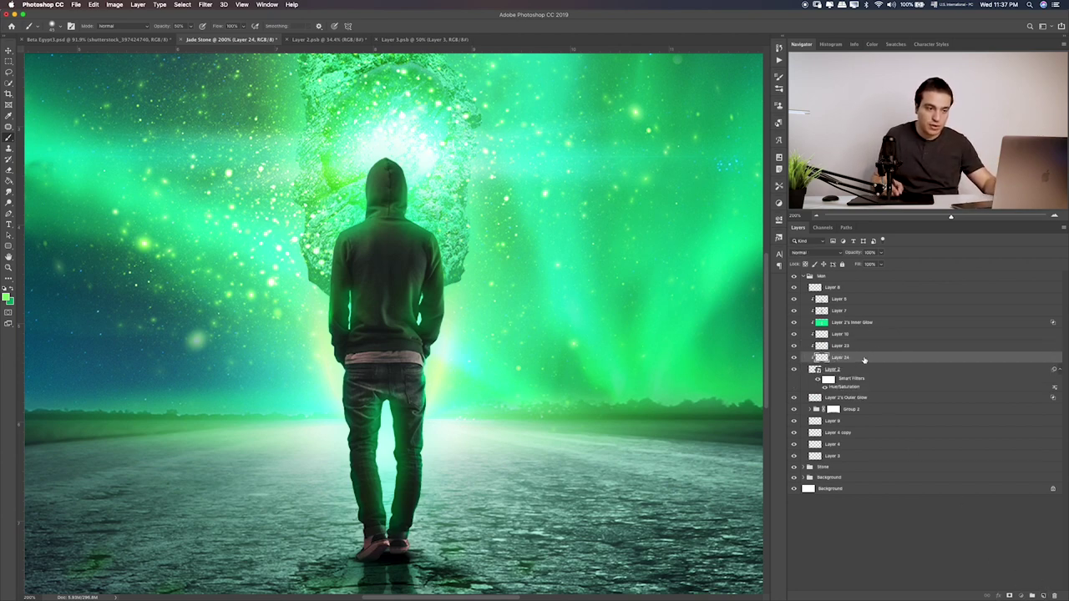
drag(864, 359, 865, 294)
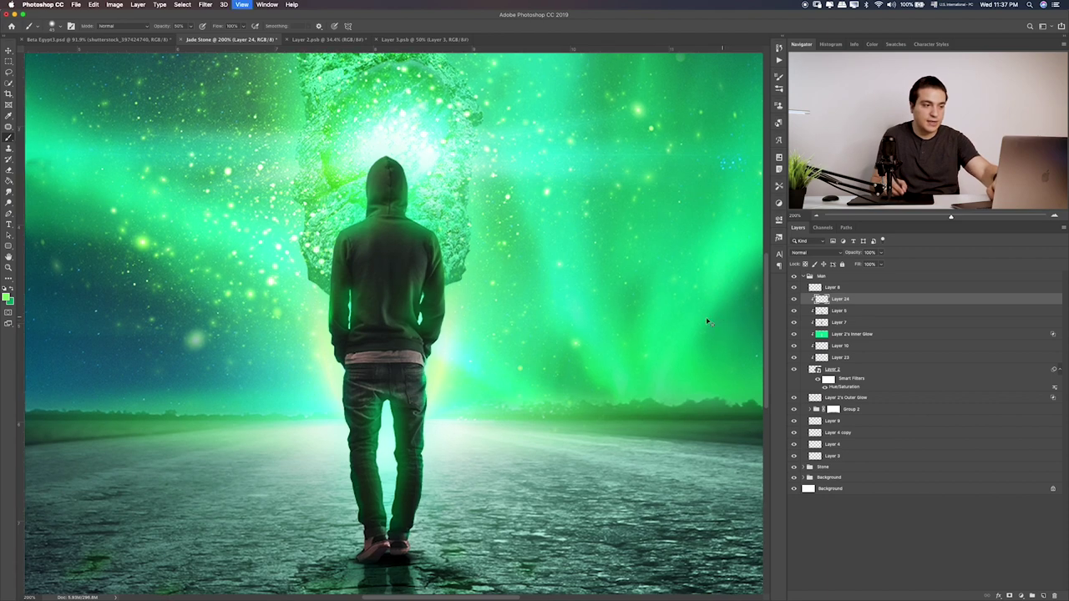
key(ctrl+plus)
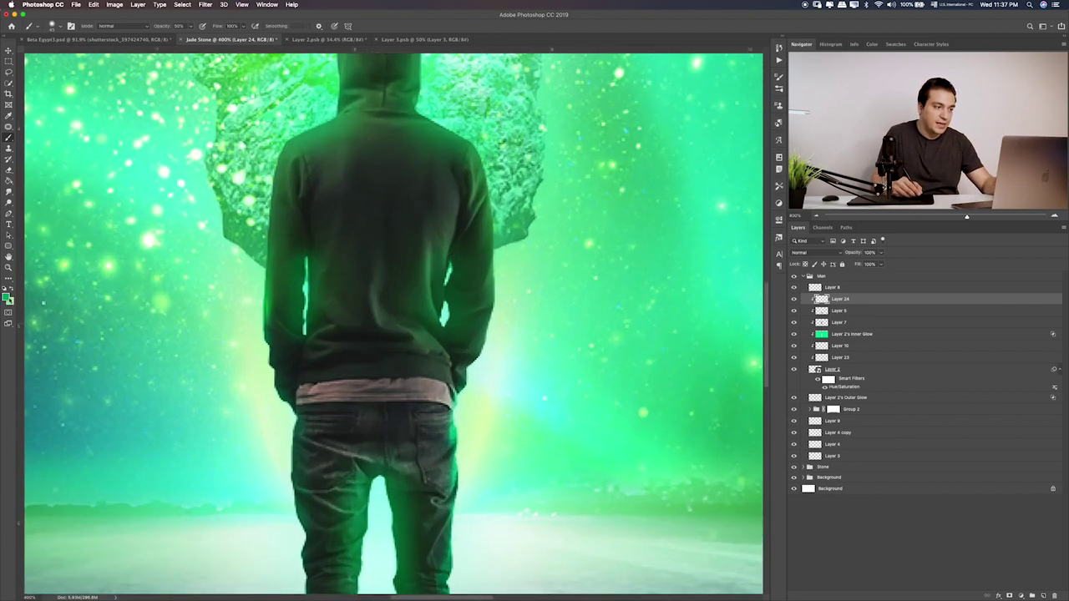
click(8, 299)
click(677, 191)
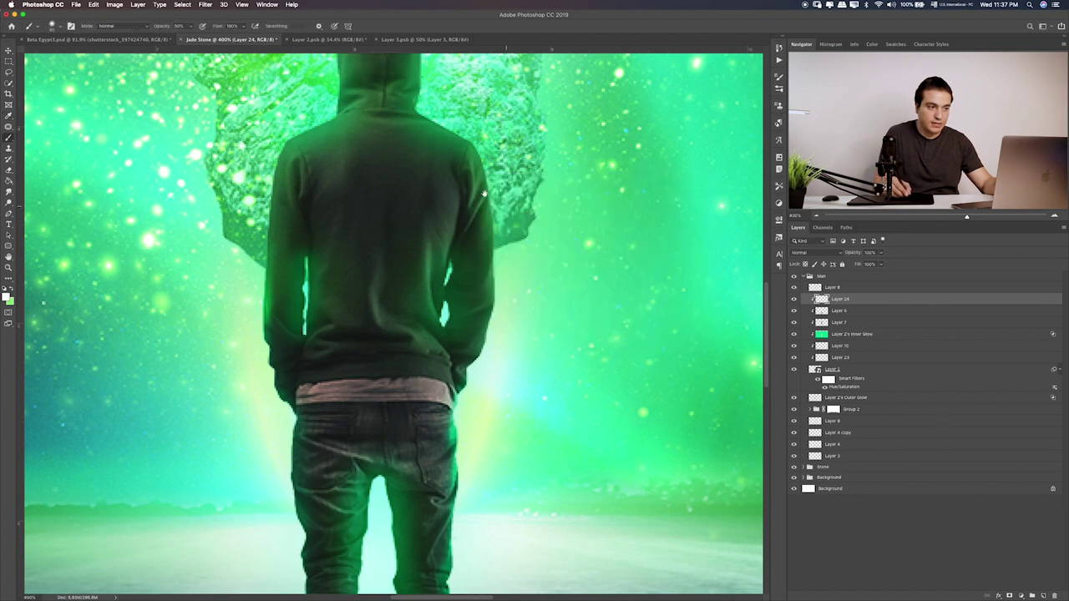
Paint full-opacity rim light along the hood top and the hoodie's left edge
scroll(451, 234, up, 3)
scroll(446, 225, up, 3)
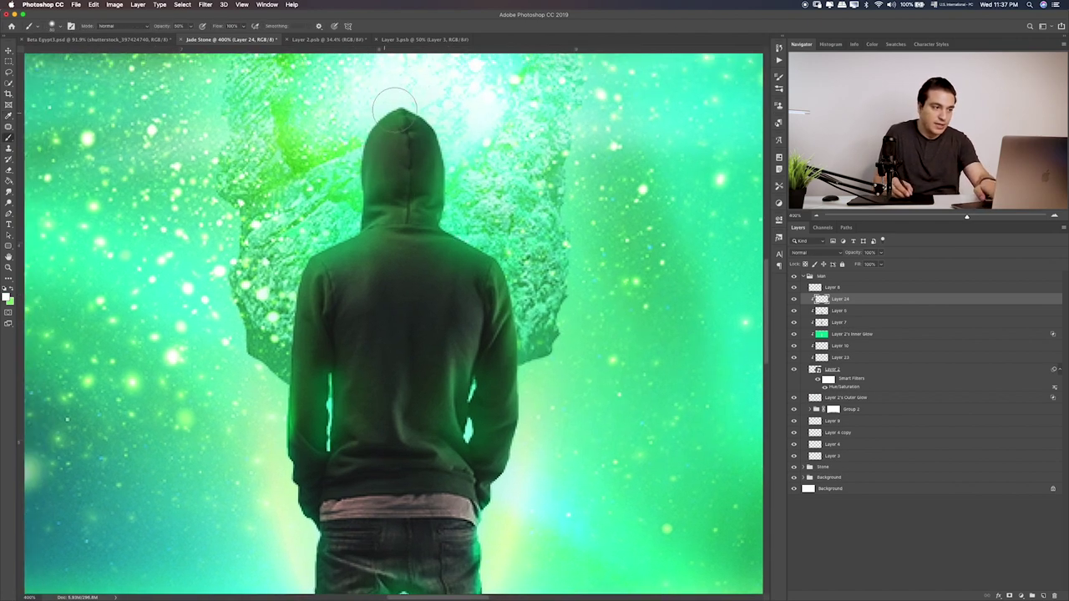
mouse_move(378, 114)
mouse_down()
mouse_move(367, 125)
mouse_move(361, 205)
mouse_move(336, 249)
mouse_move(311, 259)
mouse_move(298, 326)
mouse_up()
drag(305, 273, 291, 382)
drag(299, 341, 291, 404)
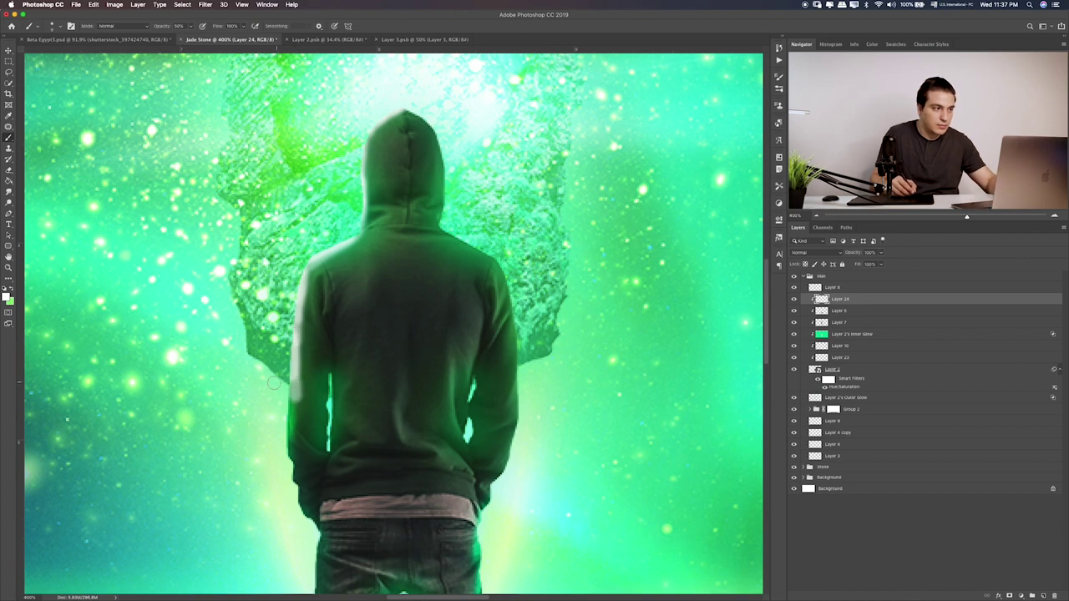
key(ctrl+z)
key(0)
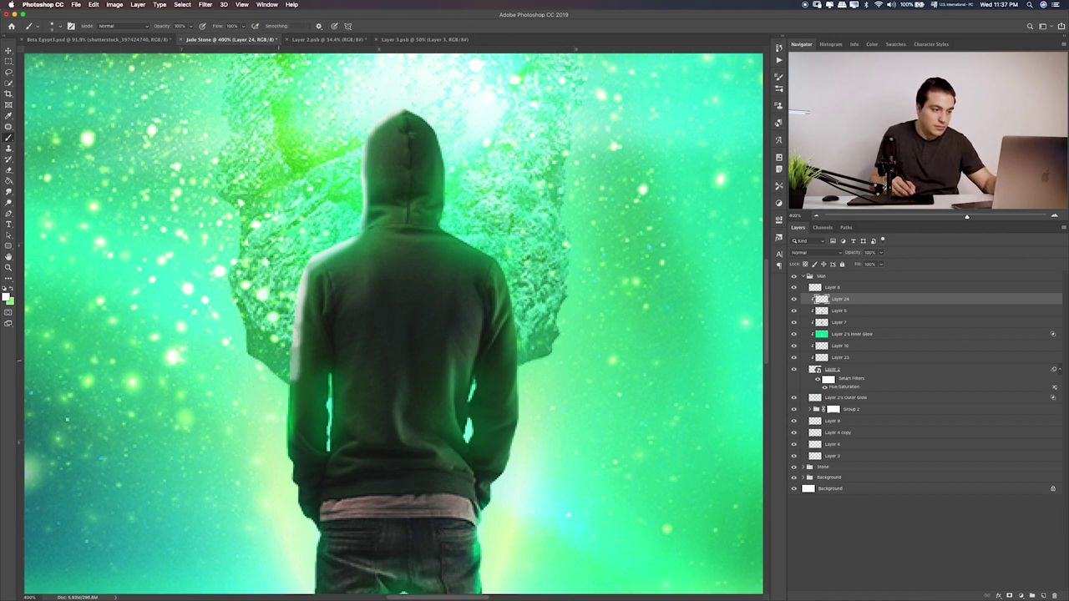
drag(299, 350, 289, 428)
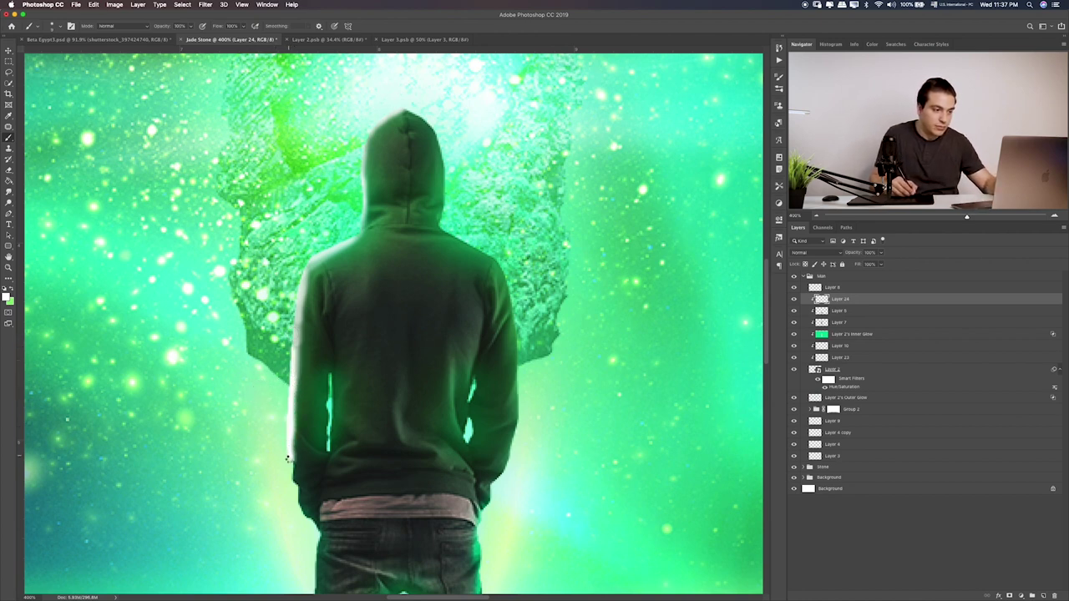
drag(303, 515, 318, 536)
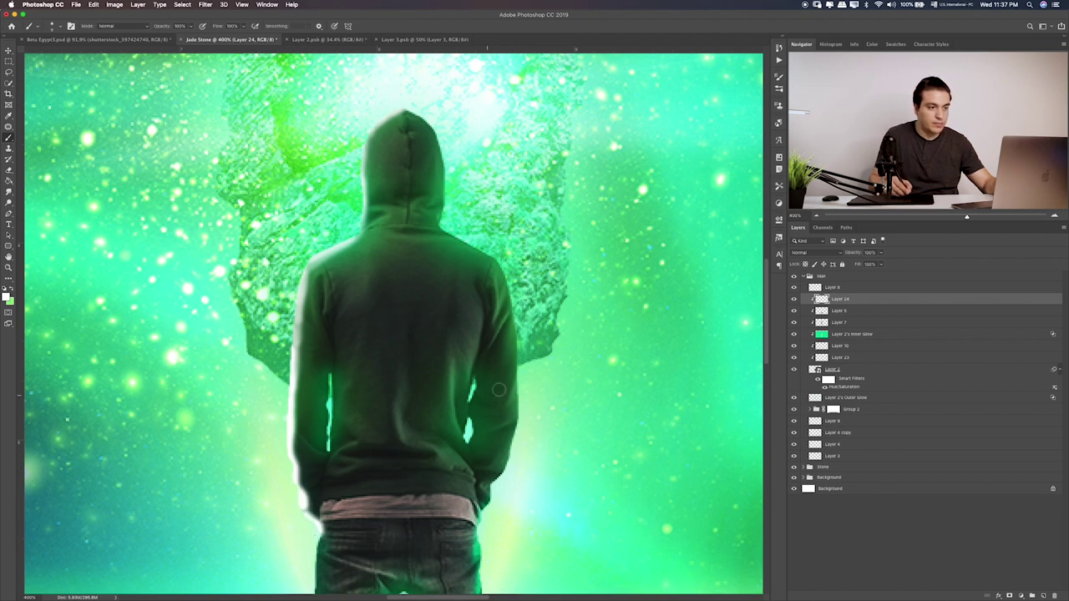
Add rim light to the right arm and left jeans edge, then fade Layer 24 to about 69%
drag(499, 390, 481, 313)
drag(459, 264, 459, 274)
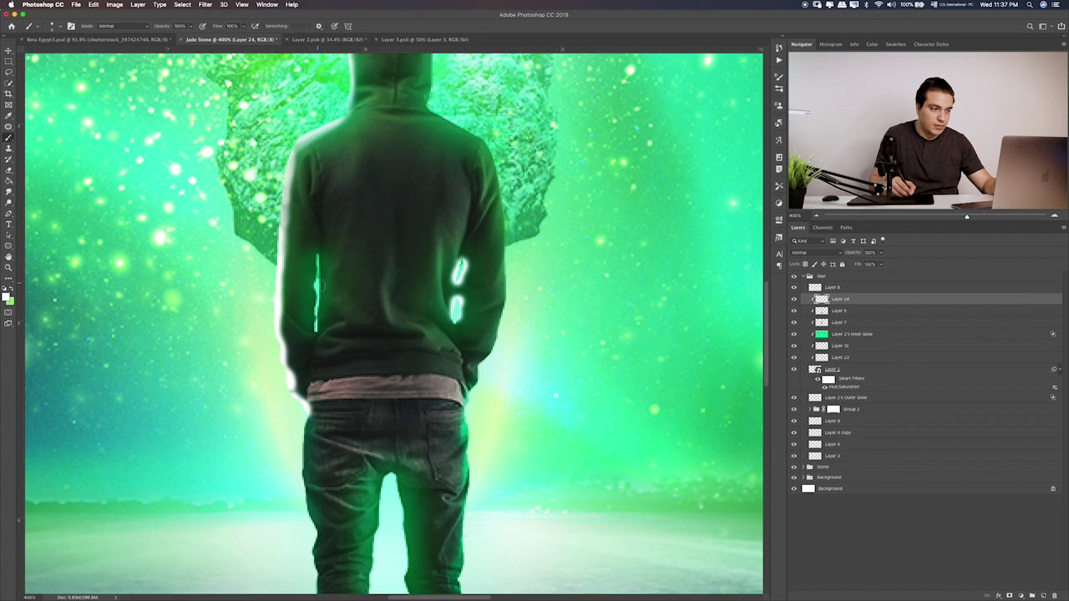
drag(305, 415, 313, 544)
drag(357, 461, 377, 333)
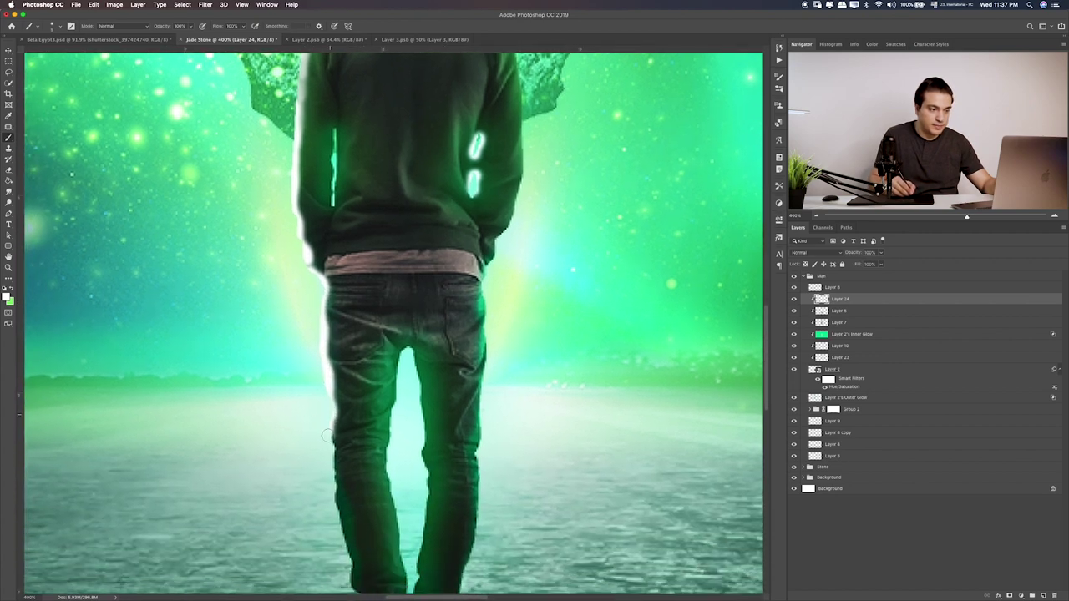
drag(327, 435, 338, 480)
drag(336, 523, 349, 556)
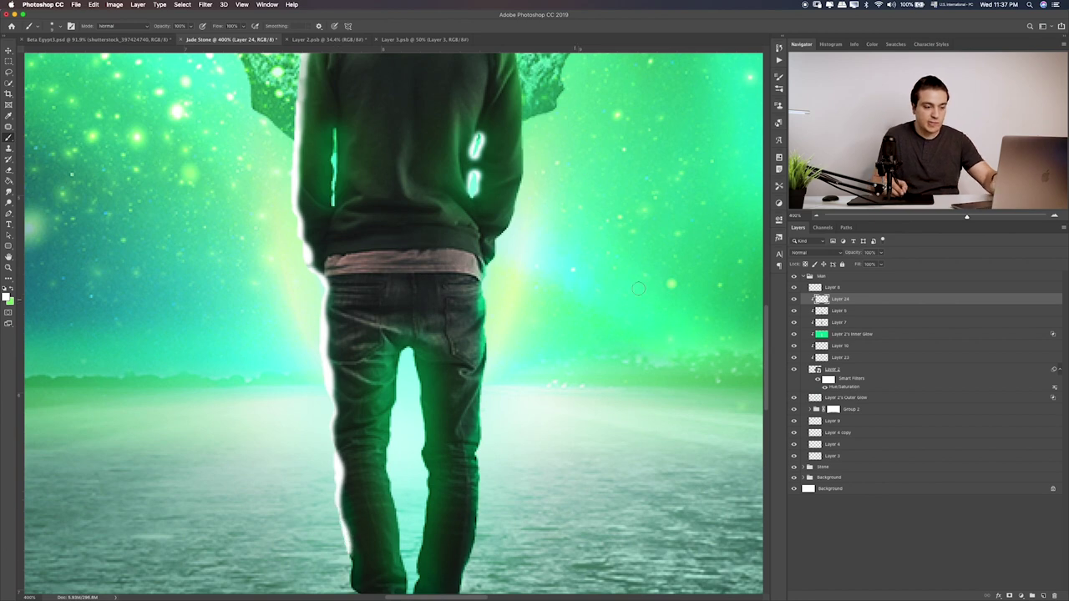
key(ctrl+0)
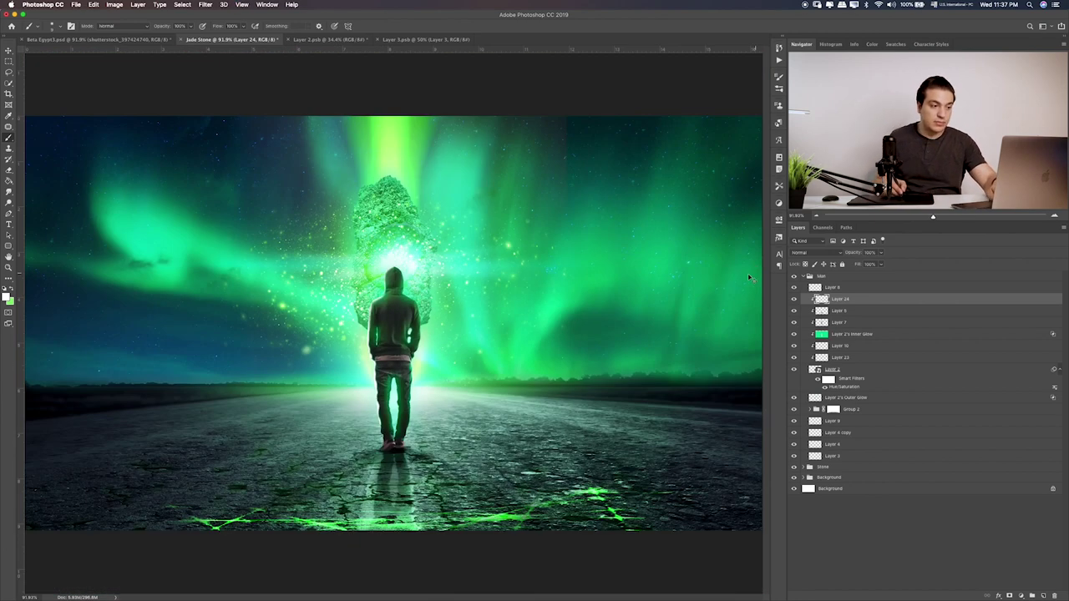
key(ctrl+plus)
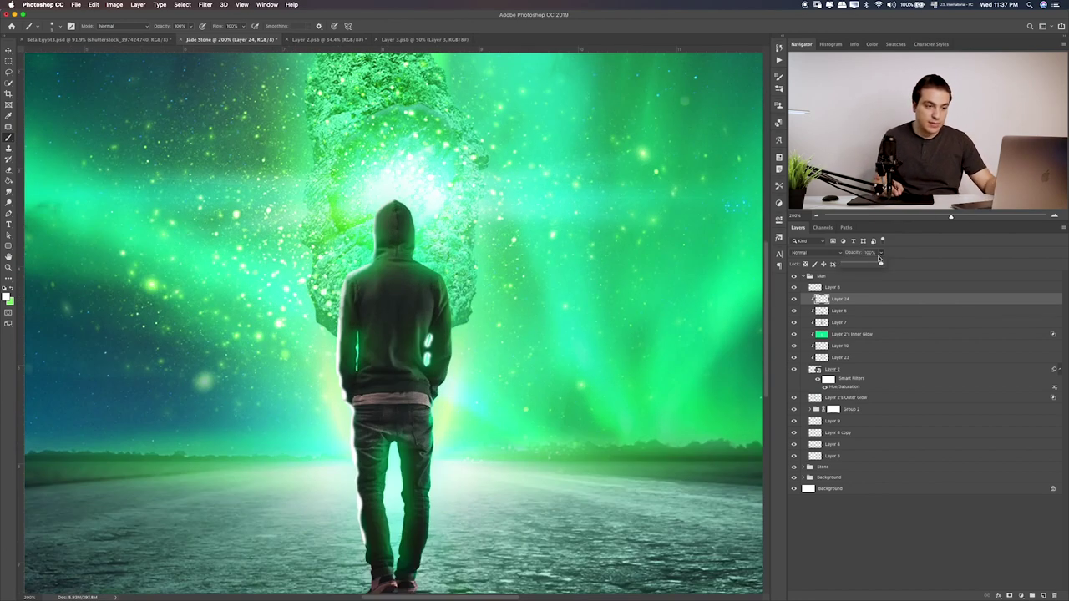
mouse_move(879, 259)
mouse_down()
mouse_move(865, 265)
mouse_move(887, 265)
mouse_up()
Return the rim light layer to 100% opacity and set it to Overlay blending
key(v)
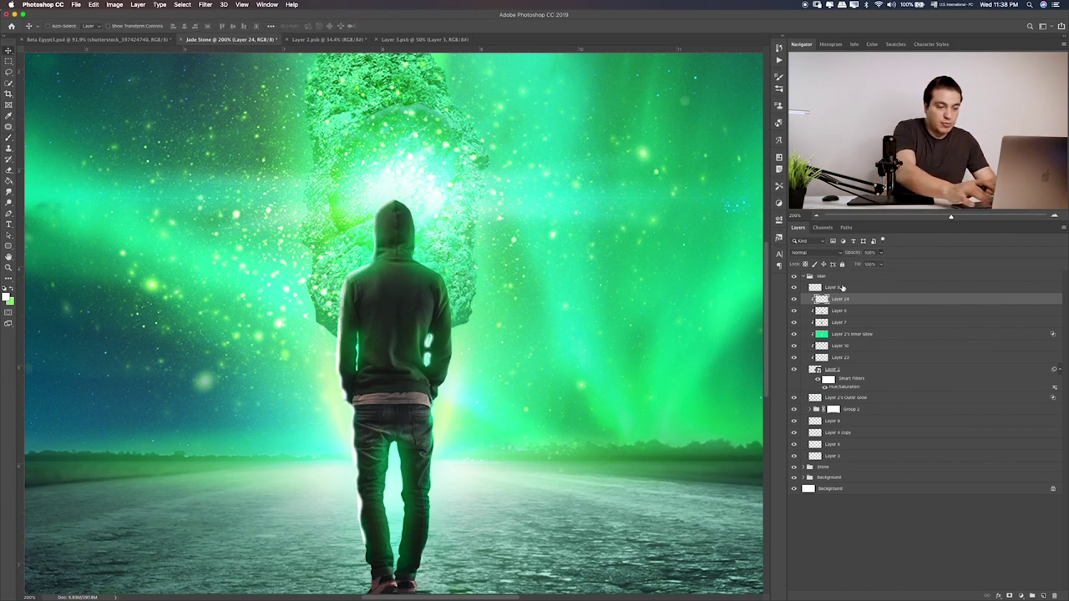
key(shift+plus)
key(shift+plus)
key(shift+plus)
key(shift+plus)
key(shift+plus)
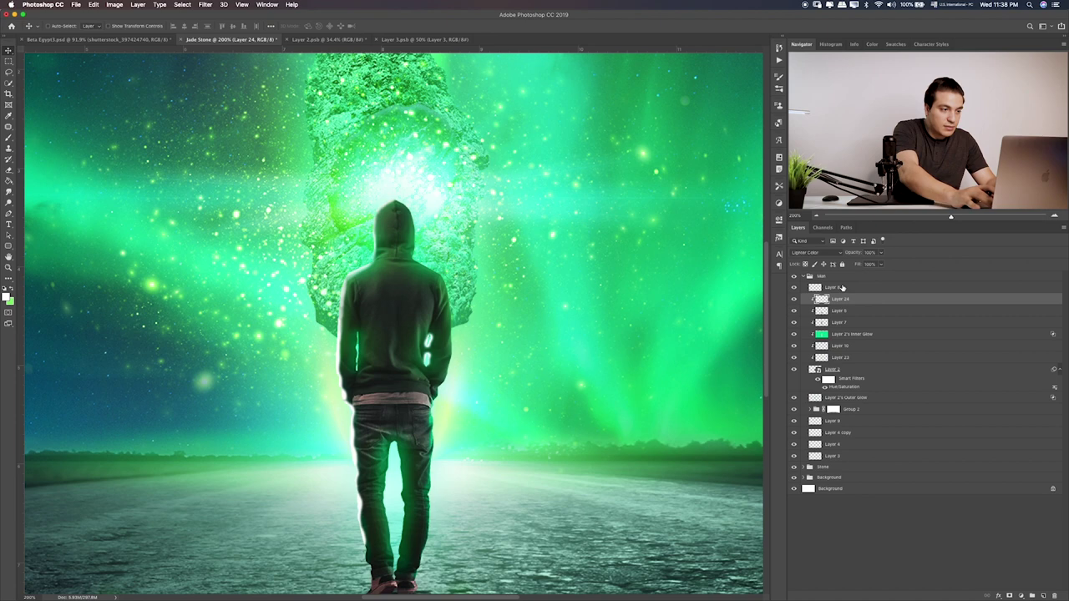
key(shift+plus)
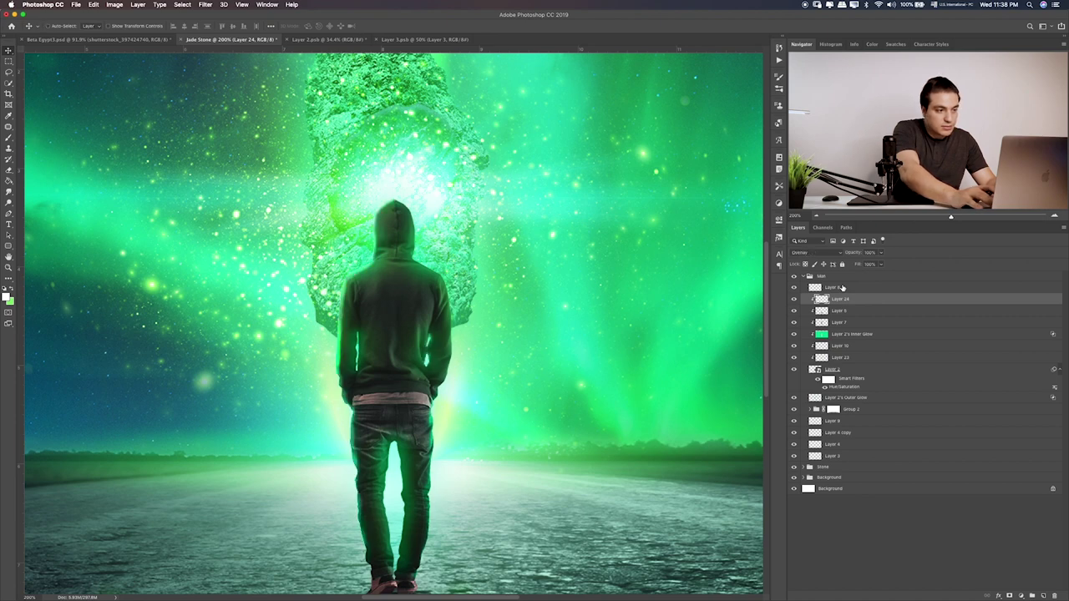
key(shift+plus)
key(ctrl+plus)
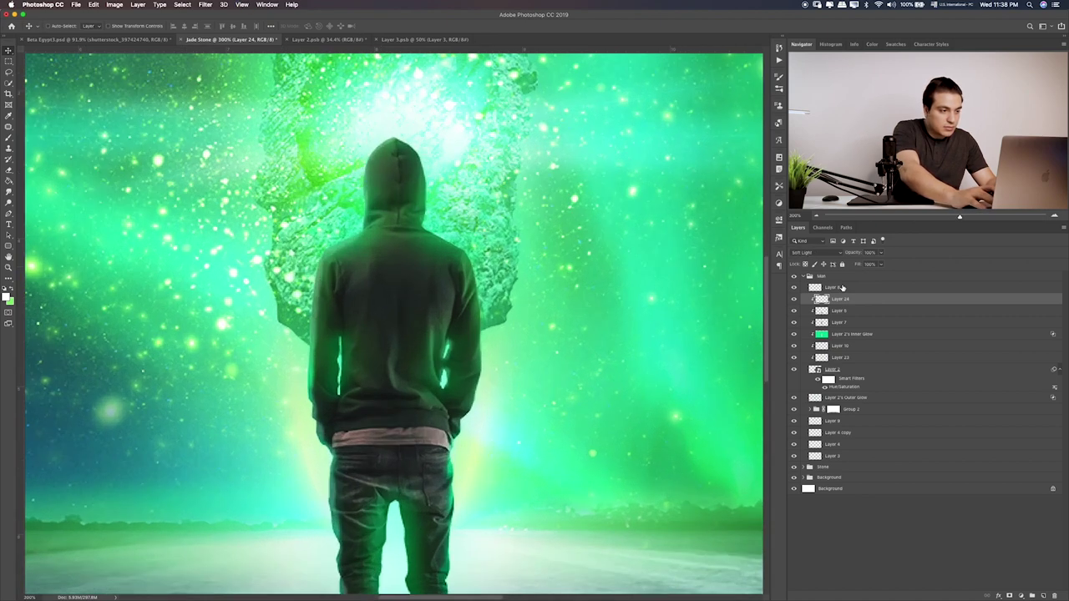
key(shift+minus)
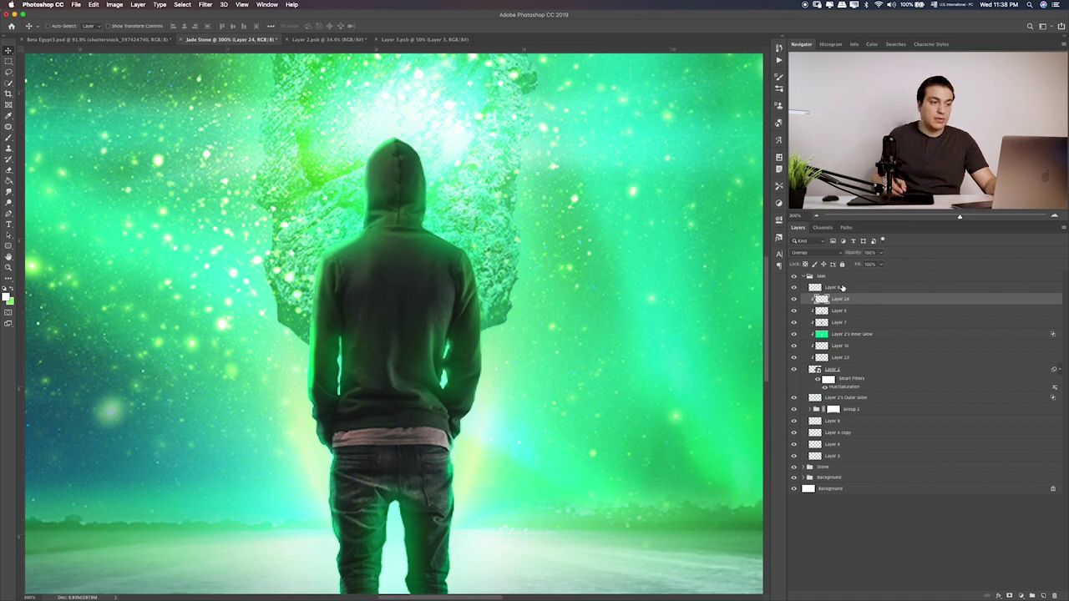
Soften Layer 24 with an 8.5-pixel Gaussian Blur, then add empty Layer 25 above Layer 2
click(206, 5)
mouse_move(209, 96)
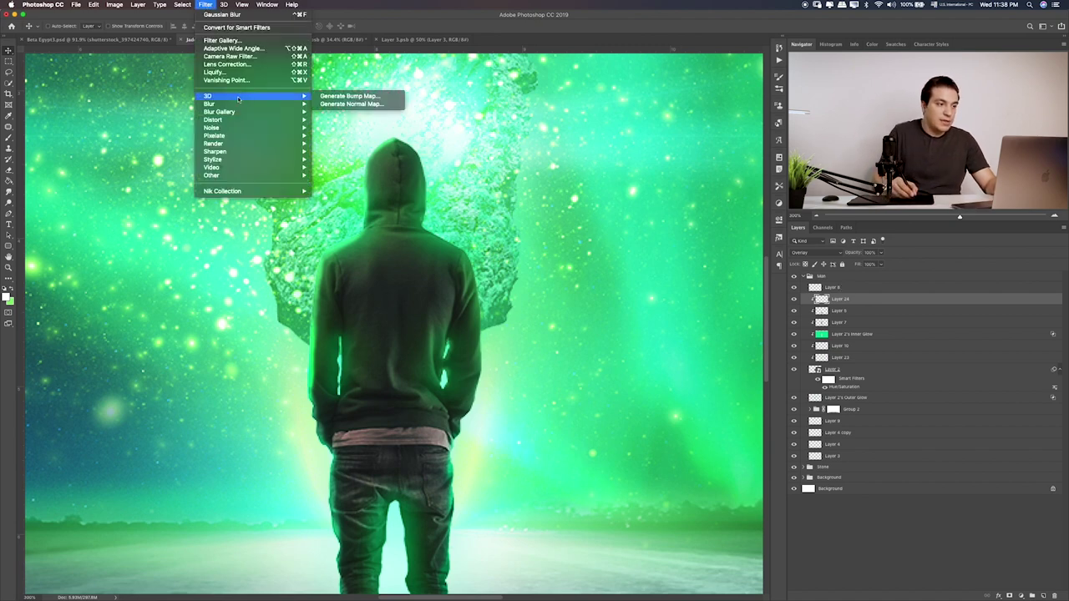
click(338, 136)
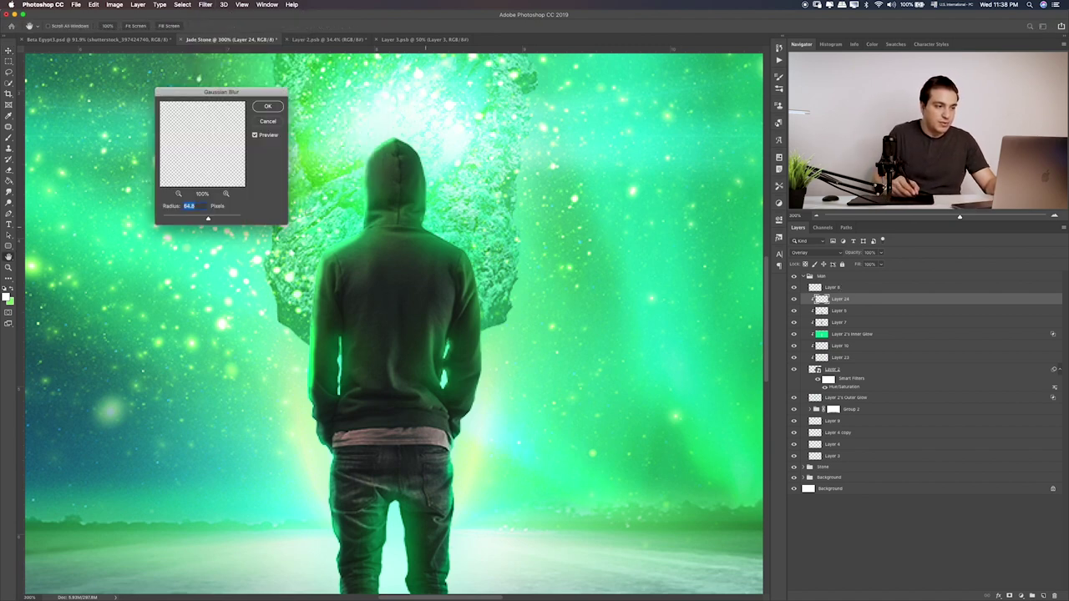
drag(198, 218, 209, 222)
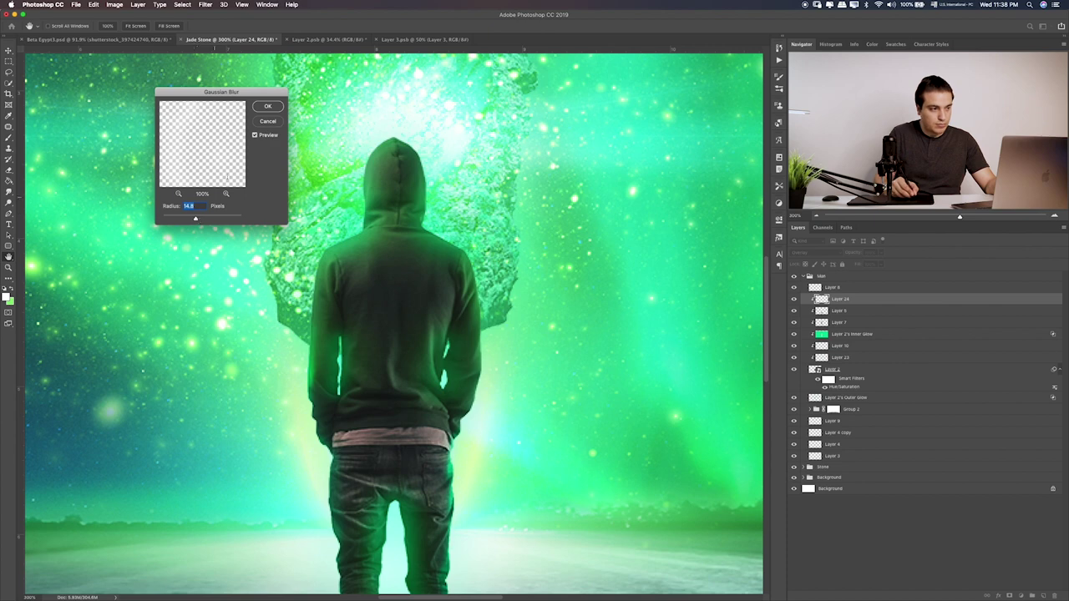
click(263, 121)
key(v)
key(ctrl+0)
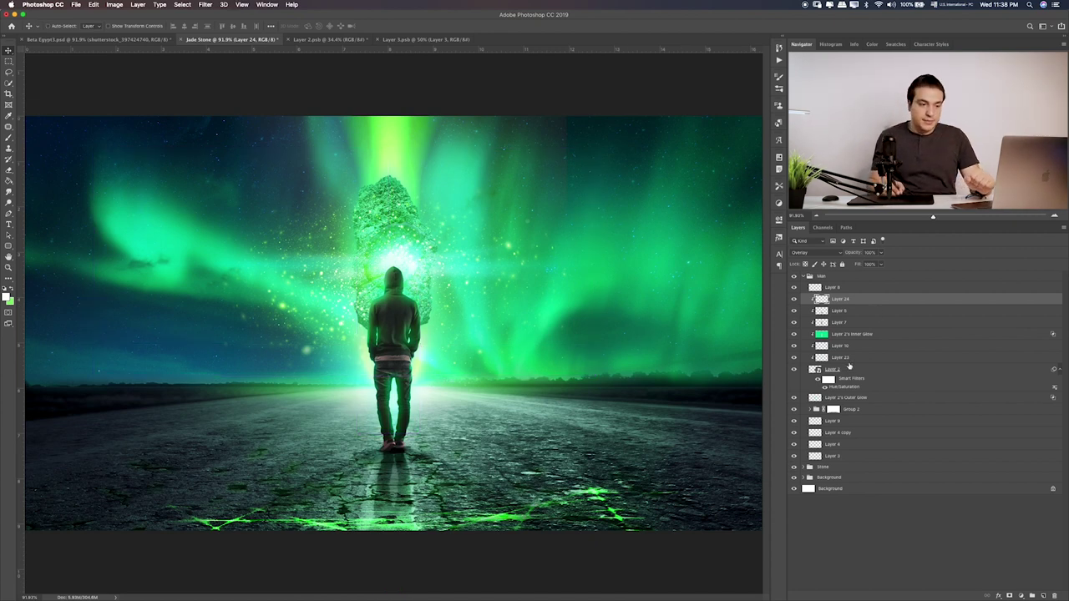
drag(849, 366, 850, 367)
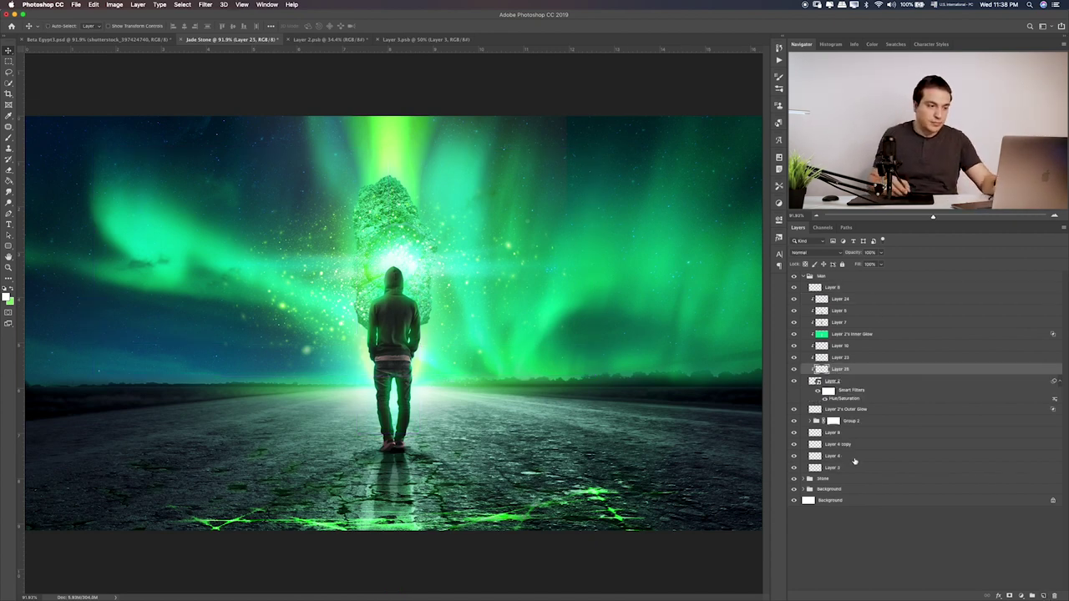
Paint black over the hooded figure from head to waist on Layer 25
key(b)
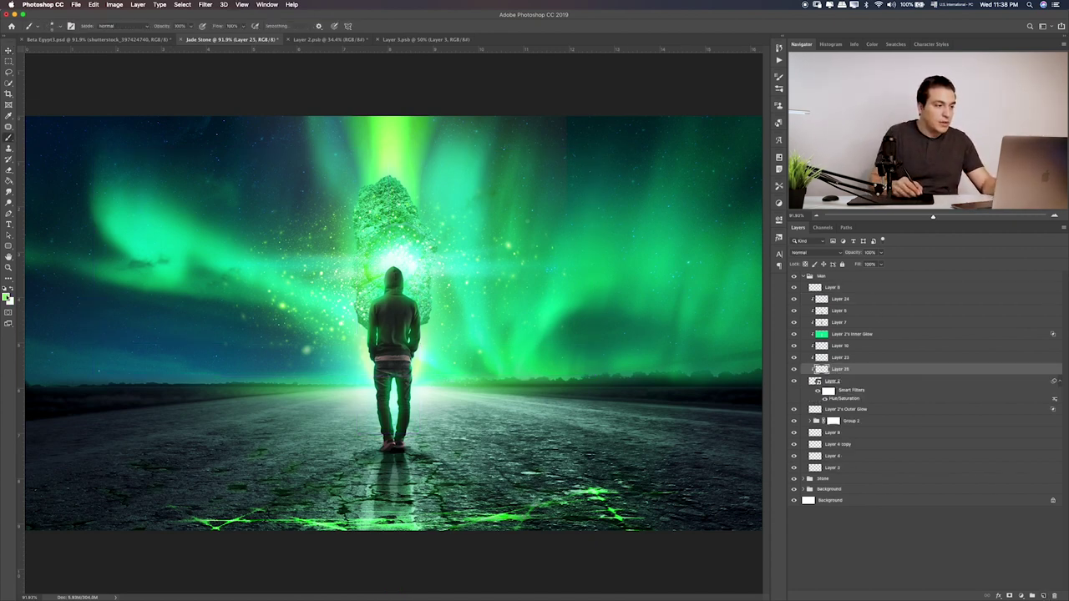
click(6, 295)
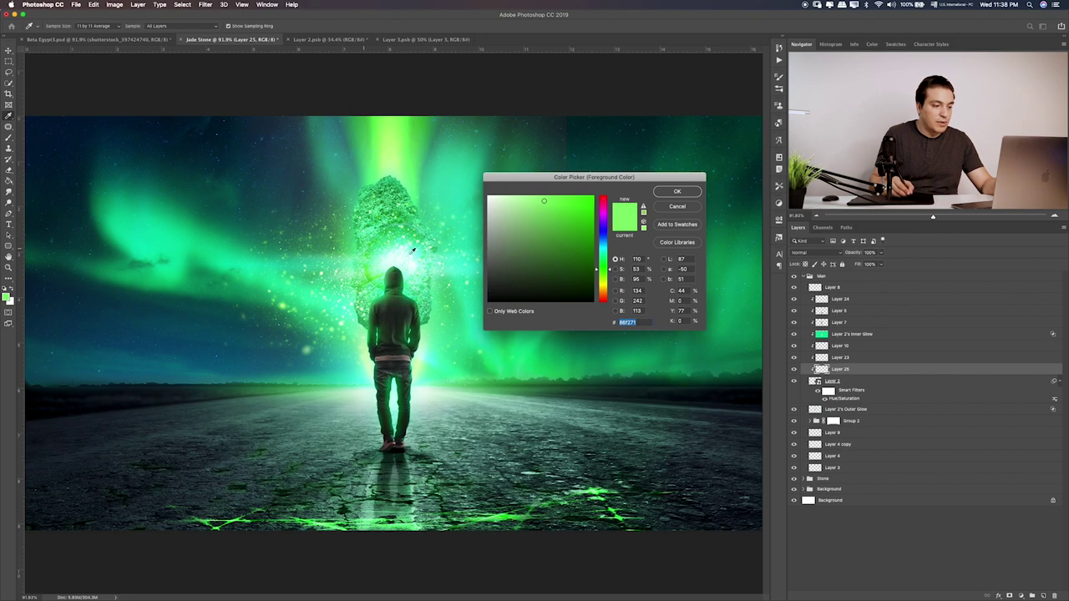
click(678, 191)
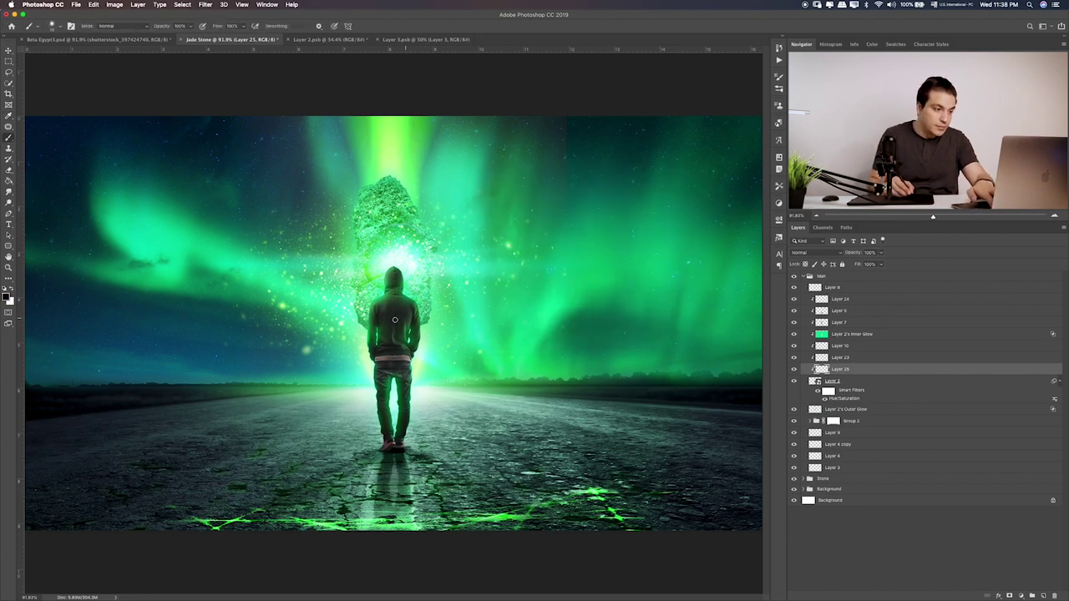
mouse_move(393, 279)
mouse_down()
mouse_move(399, 369)
mouse_move(386, 404)
mouse_up()
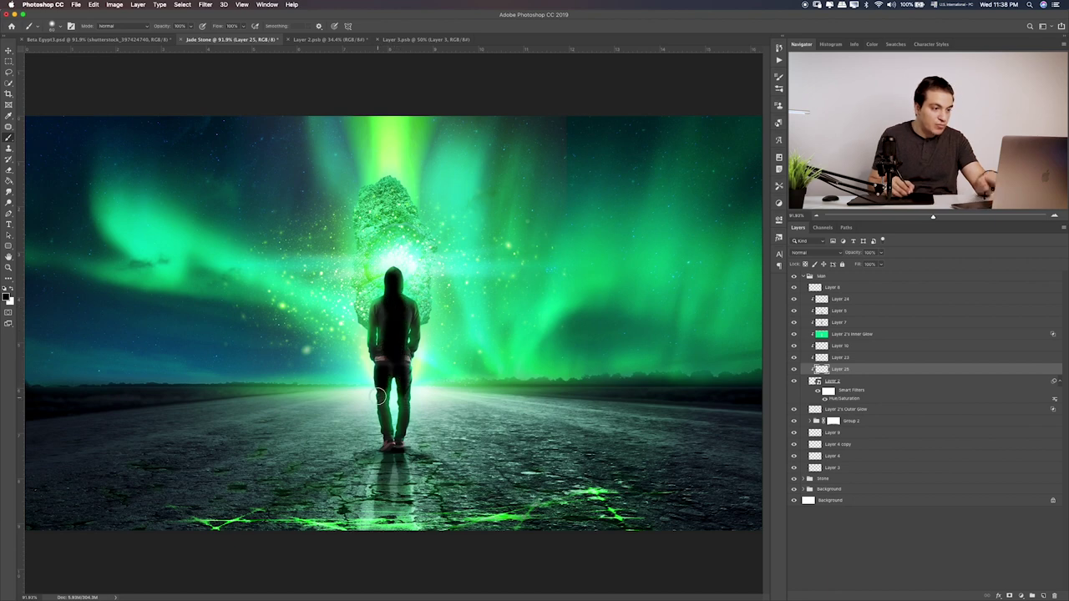
key(ctrl+plus)
key(ctrl+plus)
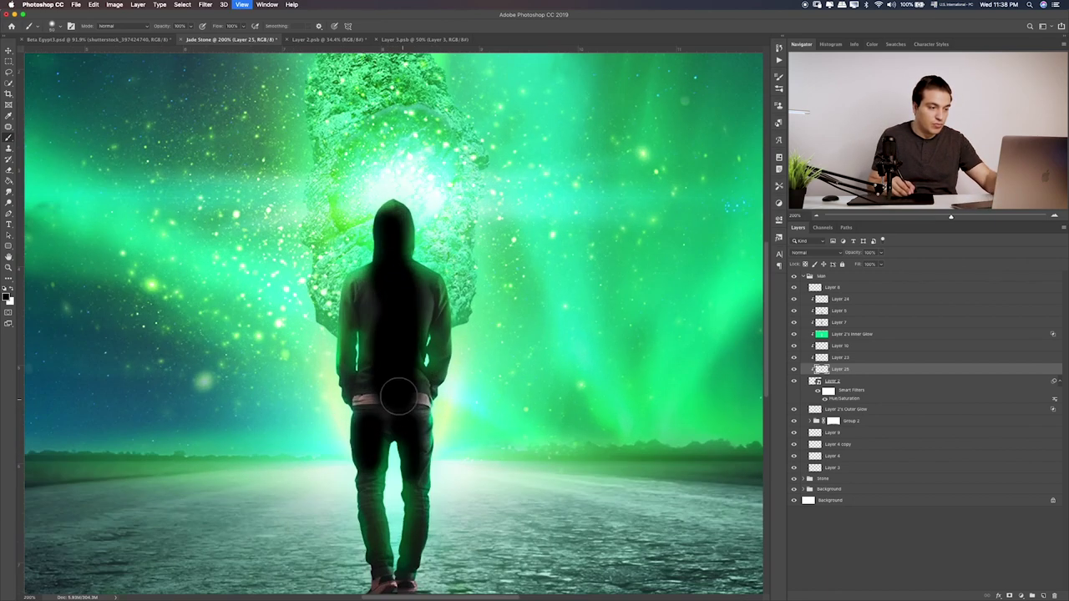
Cycle Layer 25's blend modes and settle on Soft Light
key(v)
key(shift+plus)
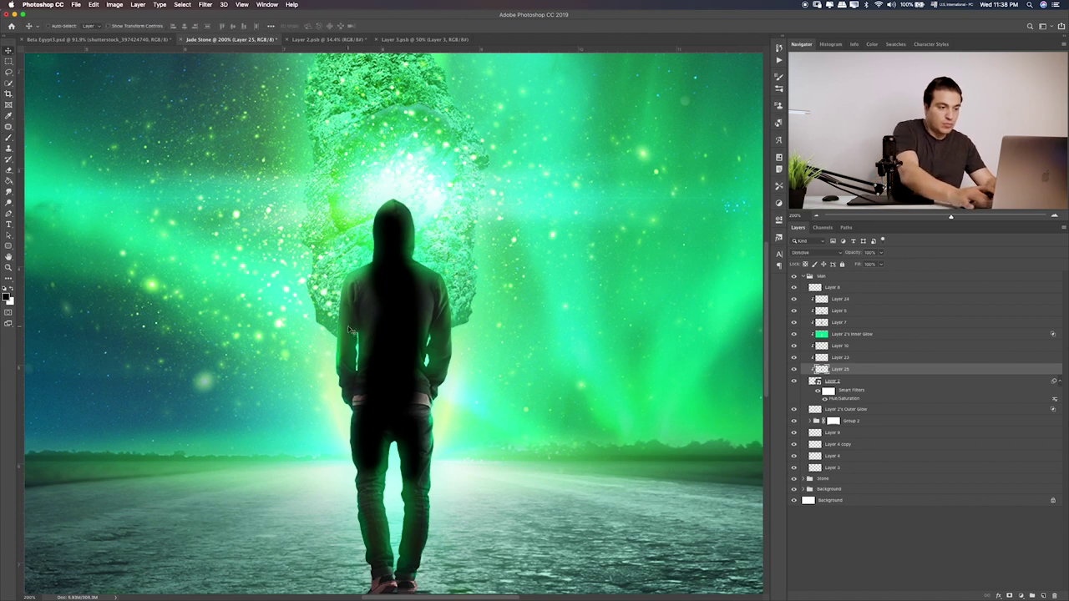
key(shift+plus)
key(shift+plus)
key(shift+plus)
key(shift+plus)
key(shift+plus)
key(shift+plus)
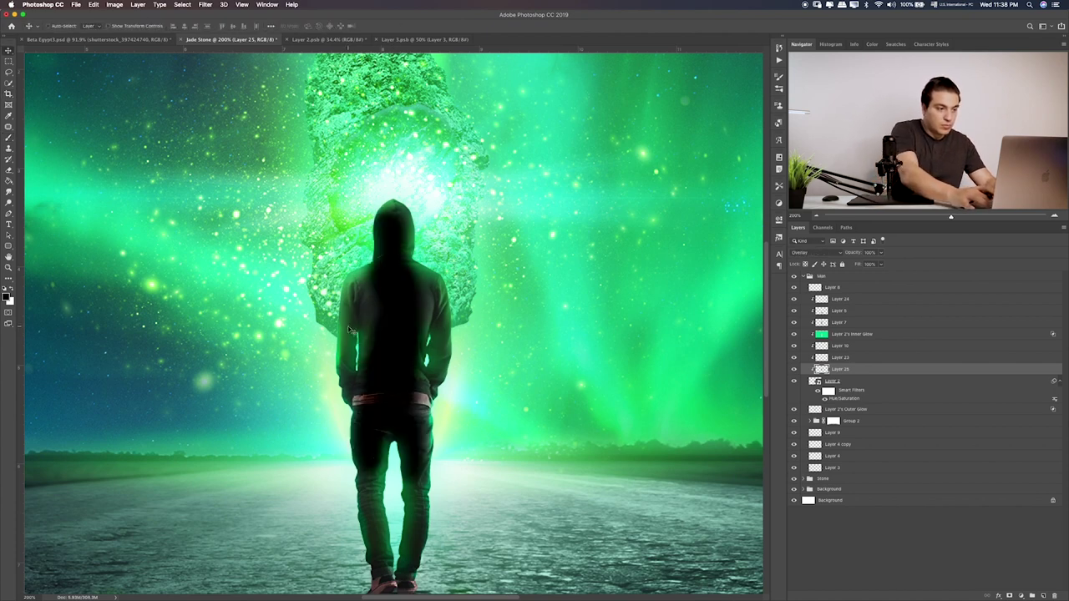
key(shift+plus)
key(shift+plus)
key(shift+minus)
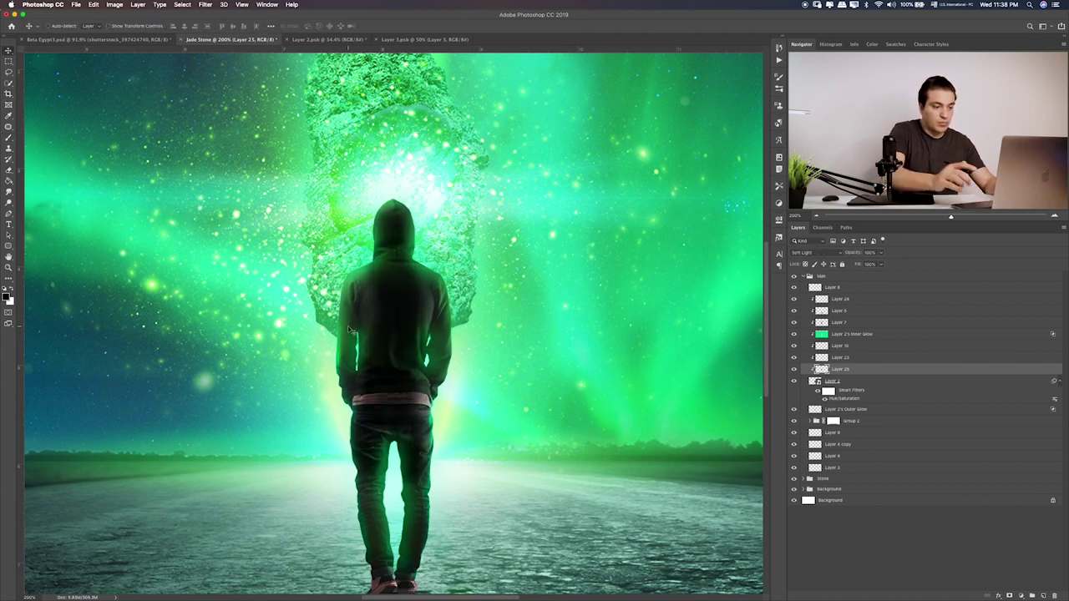
Apply a 6.5 px Gaussian Blur to the shading layer
click(206, 5)
mouse_move(213, 120)
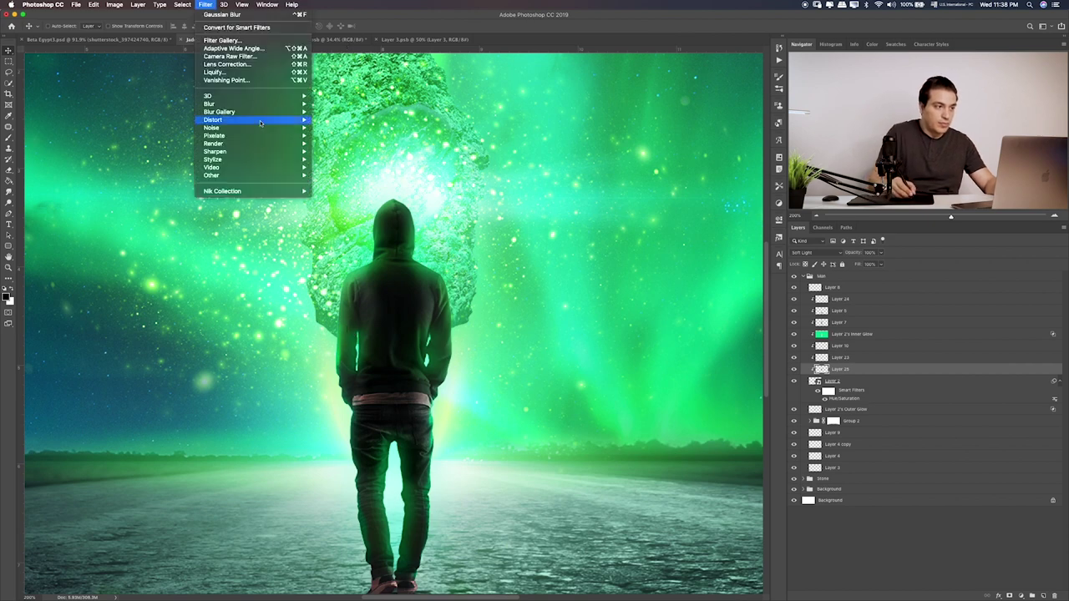
click(348, 136)
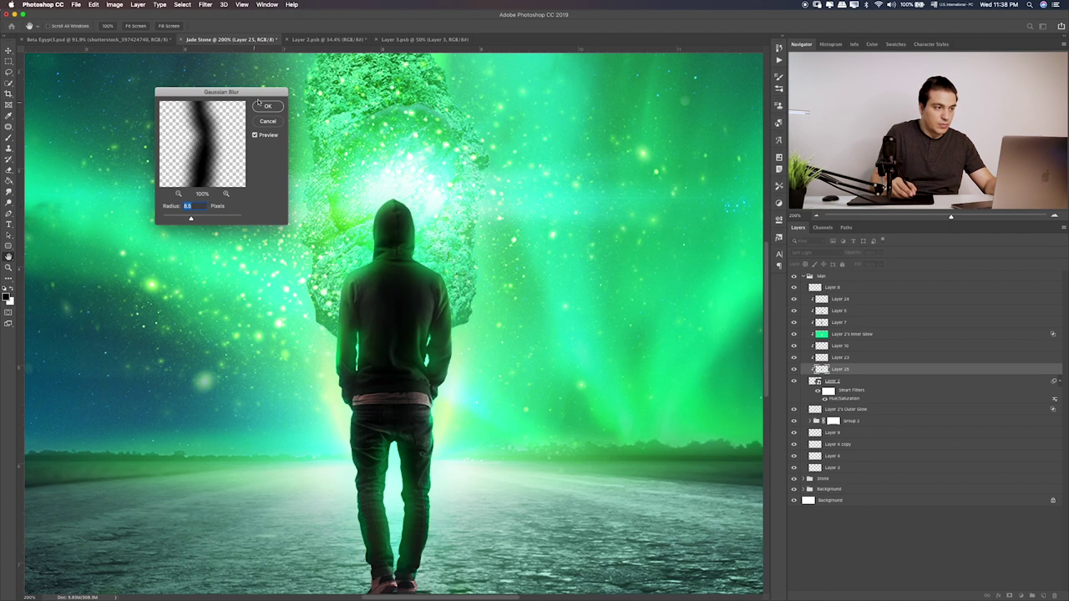
click(268, 107)
With a smaller eraser, remove shading across the hoodie's shoulders and upper back
key(e)
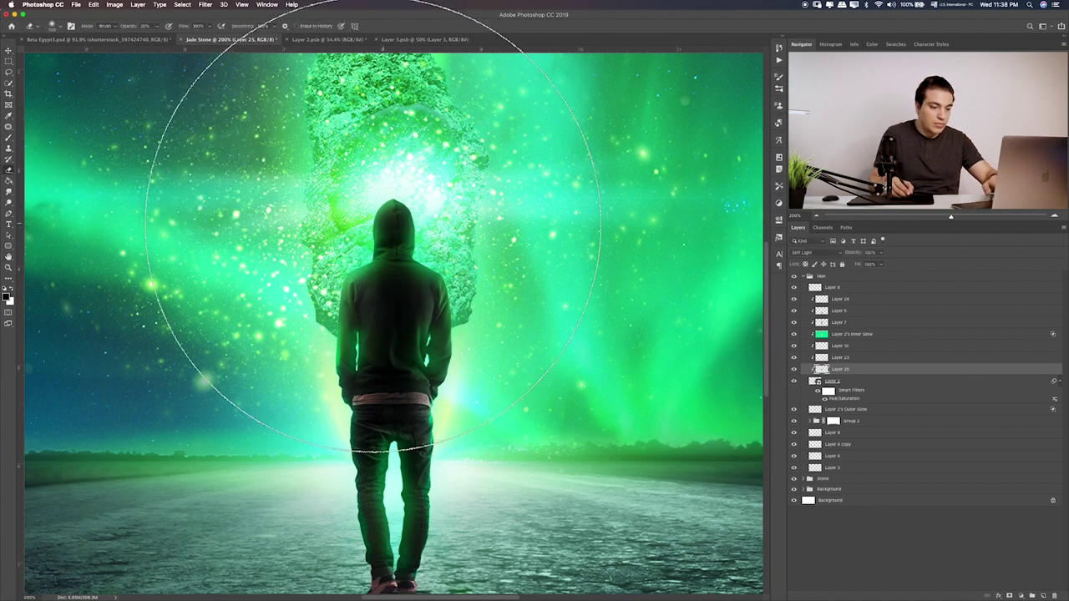
key(bracketleft)
key(bracketleft)
key(bracketleft)
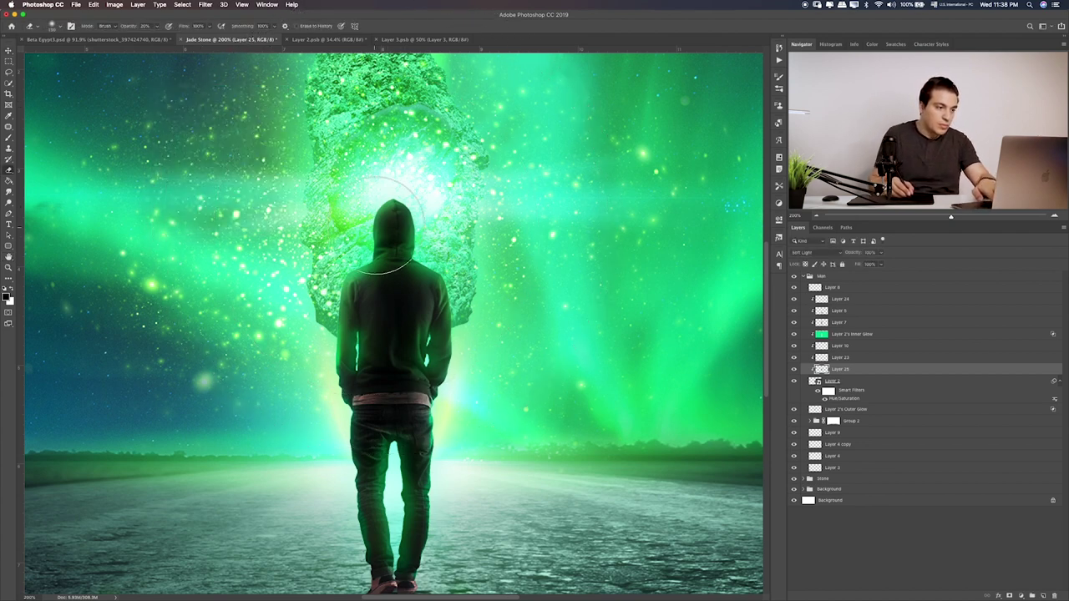
mouse_move(361, 269)
mouse_down()
mouse_move(362, 309)
mouse_move(417, 322)
mouse_move(424, 292)
mouse_move(411, 375)
mouse_move(366, 361)
mouse_move(346, 392)
mouse_move(355, 443)
mouse_move(406, 385)
mouse_move(424, 447)
mouse_move(358, 437)
mouse_move(365, 406)
mouse_up()
key(super+plus)
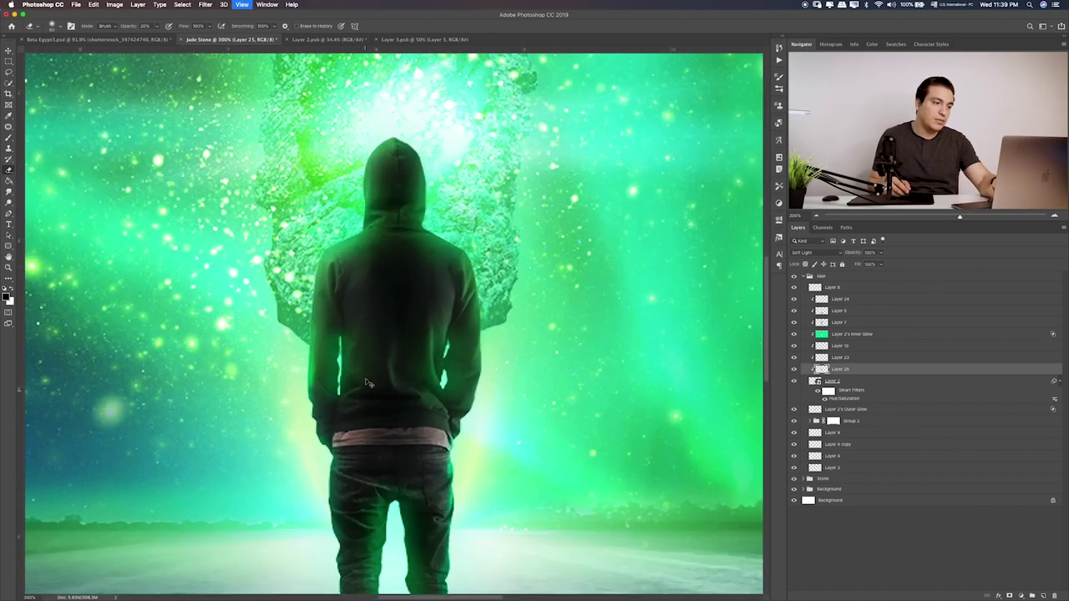
mouse_move(429, 298)
mouse_down()
mouse_move(351, 292)
mouse_move(330, 305)
mouse_move(346, 286)
mouse_move(345, 303)
mouse_up()
mouse_move(451, 276)
mouse_down()
mouse_move(460, 306)
mouse_move(423, 269)
mouse_move(356, 253)
mouse_move(364, 399)
mouse_move(441, 322)
mouse_move(389, 305)
mouse_up()
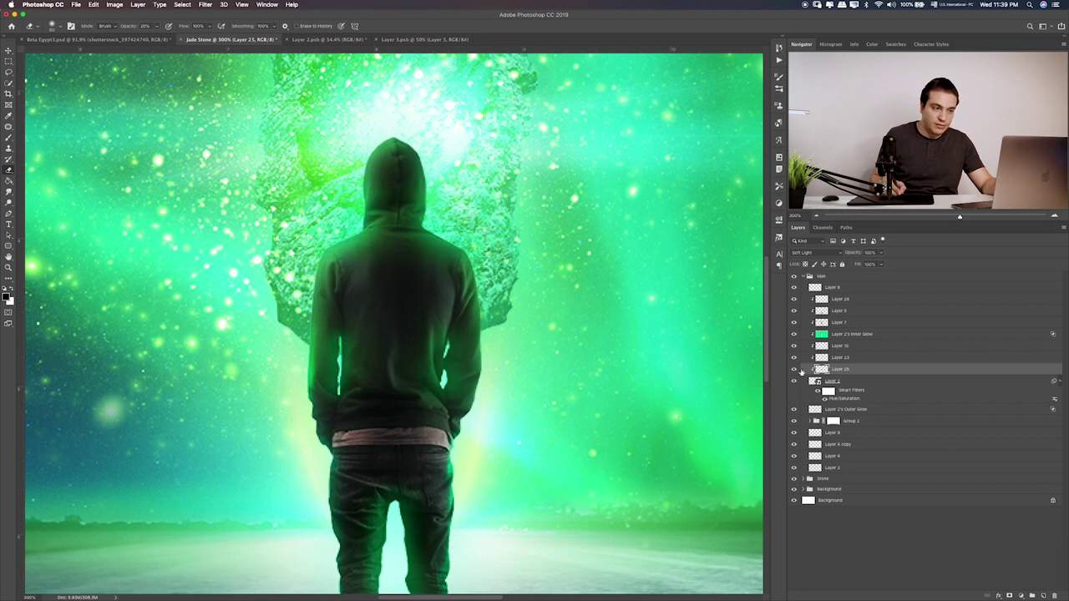
click(795, 370)
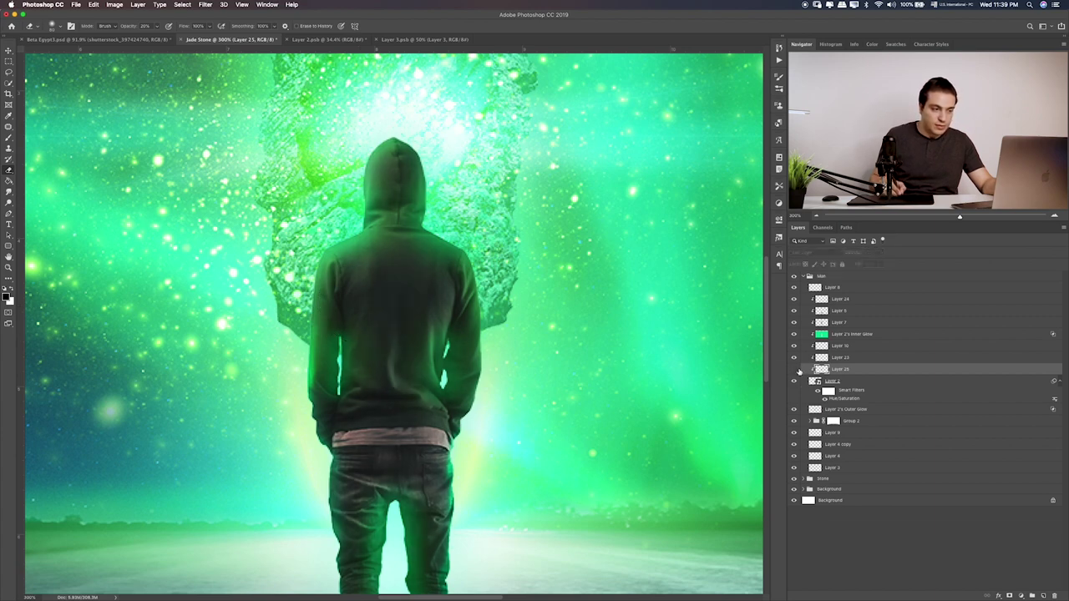
click(796, 369)
scroll(544, 404, down, 3)
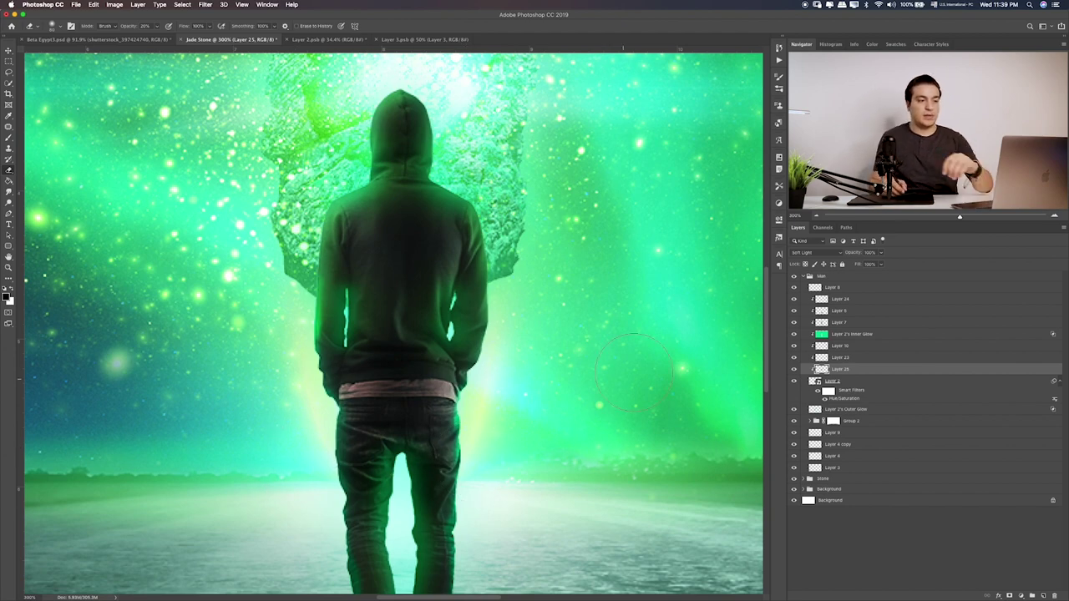
key(ctrl+0)
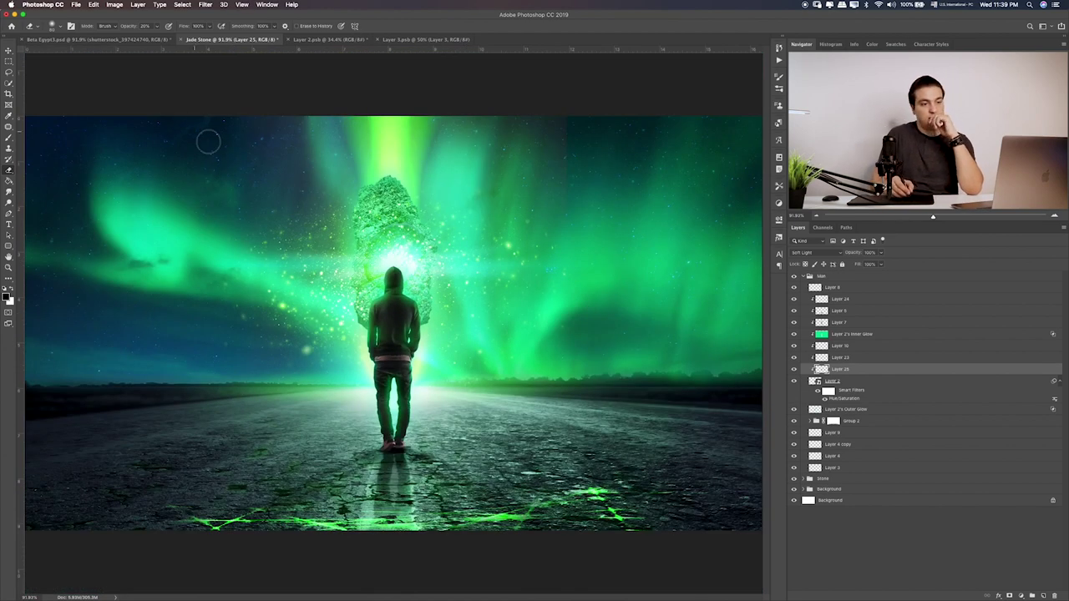
Lower Layer 25's opacity to about 44% and select Layer 23
drag(884, 257, 872, 265)
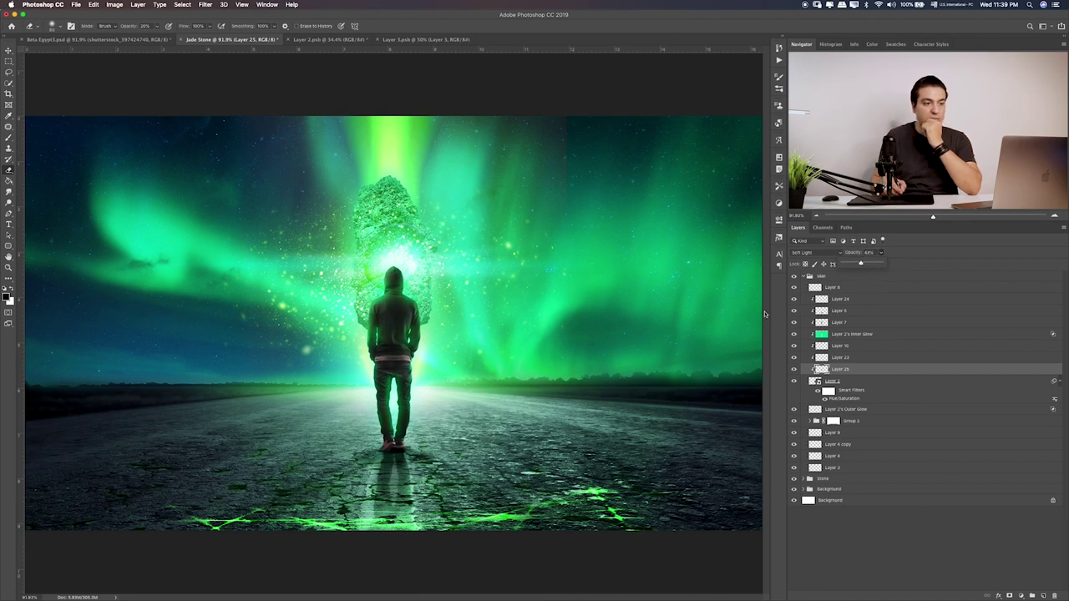
click(795, 358)
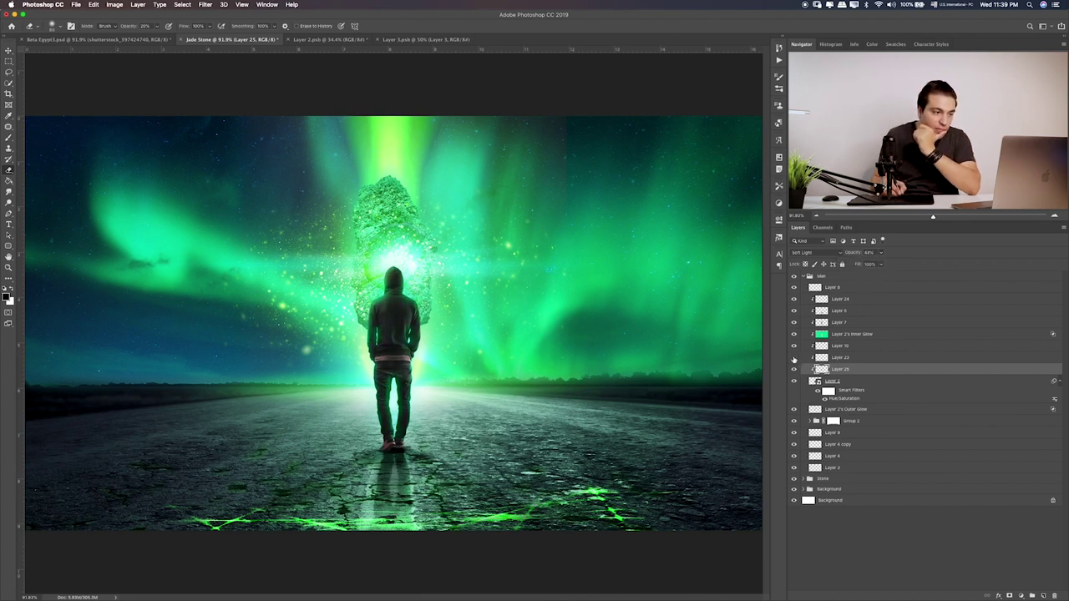
click(828, 358)
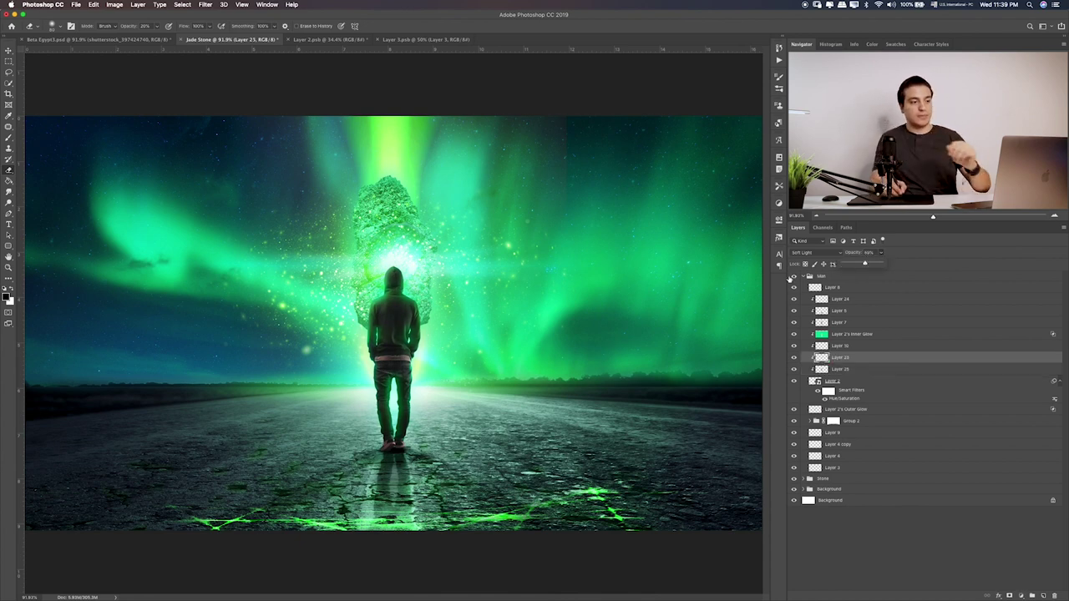
Collapse the Man group and select dust copy.png in the Finder Items folder
click(9, 62)
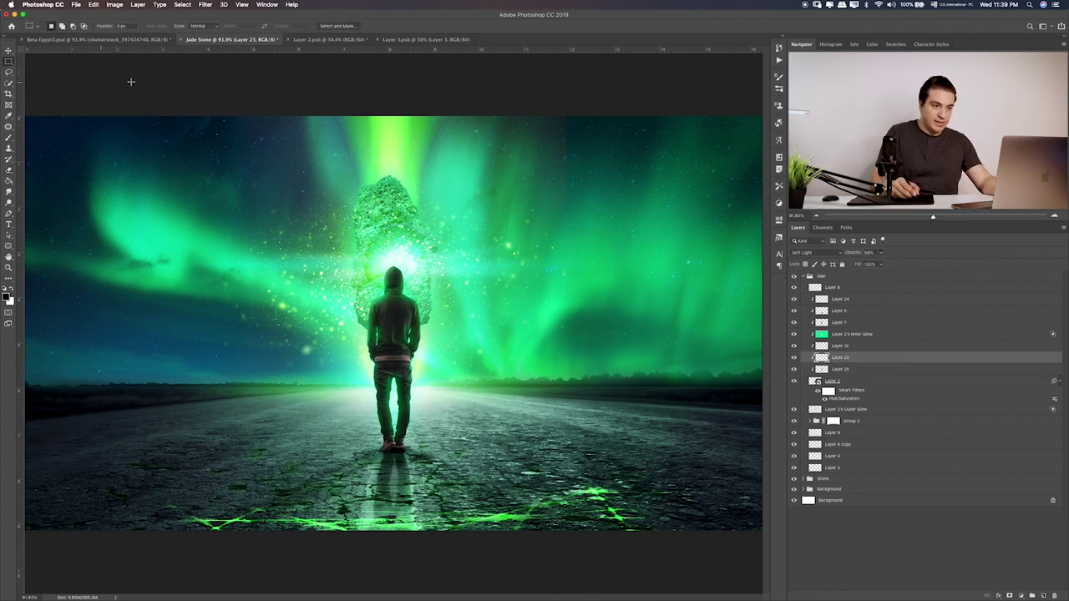
click(804, 277)
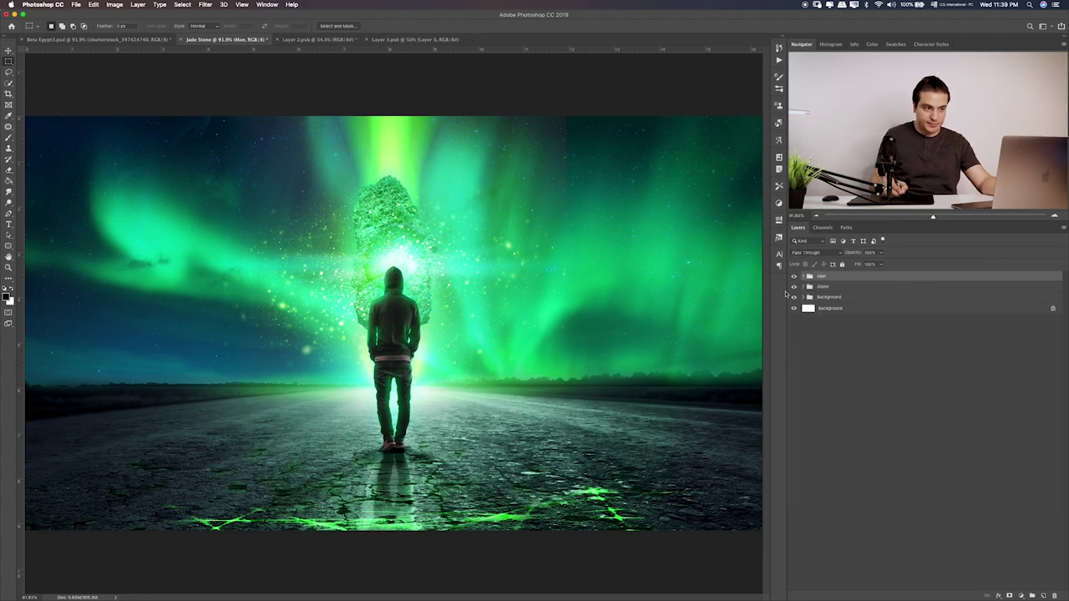
key(super+Tab)
click(502, 212)
Preview dust copy.png and place it into the composition
key(space)
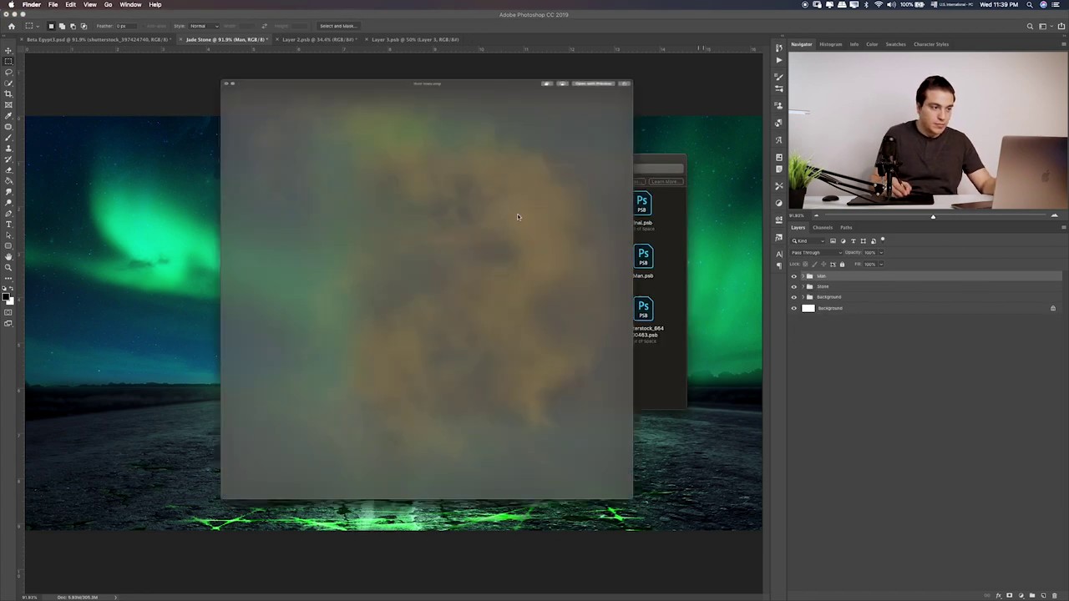
key(space)
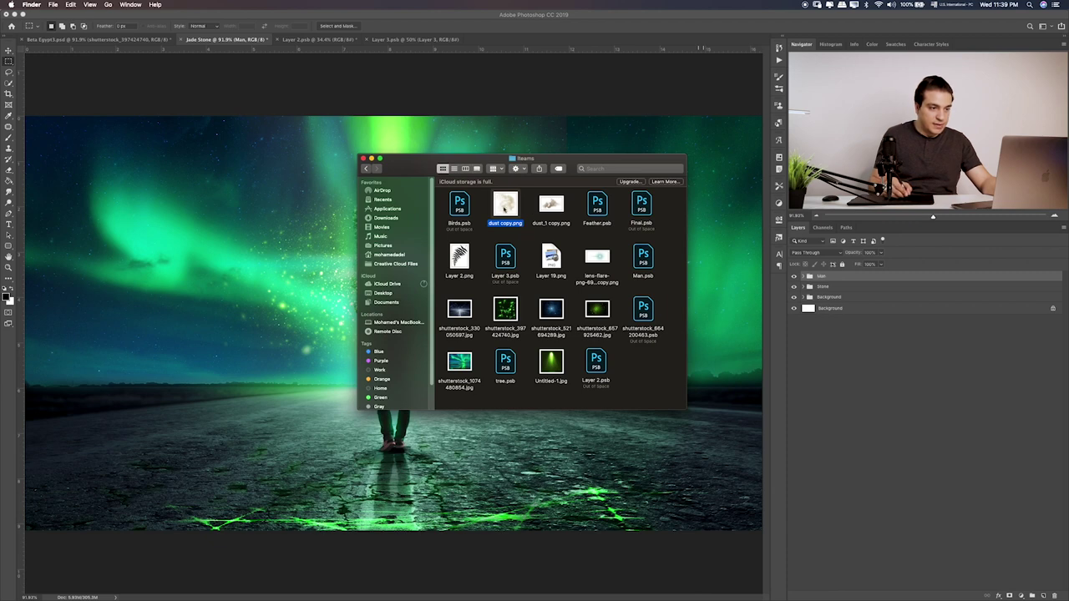
drag(504, 213, 269, 290)
key(Return)
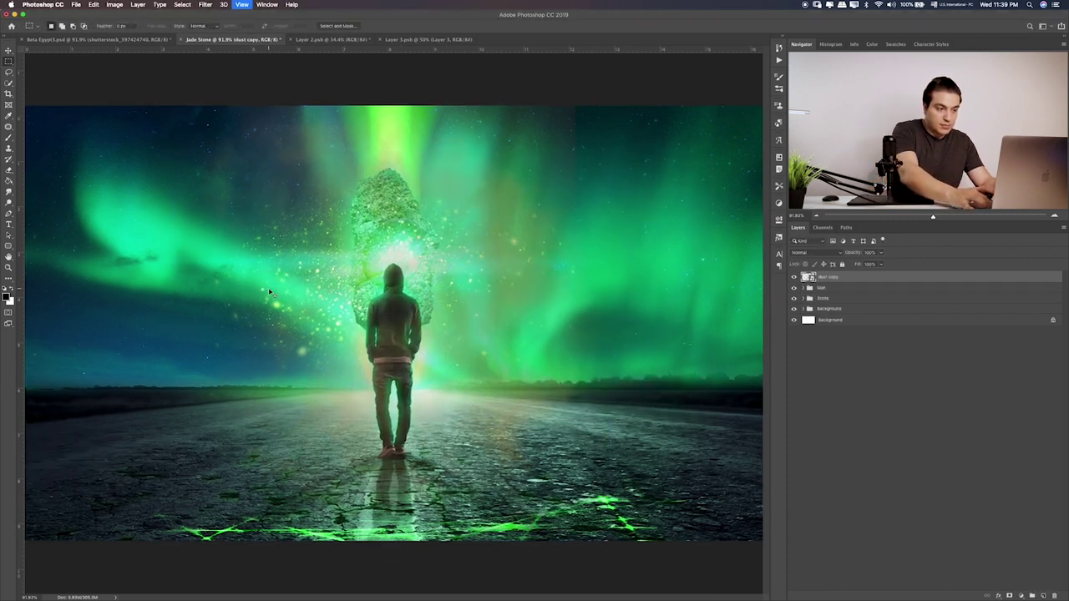
Shrink the dust to about a third, nudge it down, and move it below Man and Stone
key(ctrl+plus)
key(ctrl+plus)
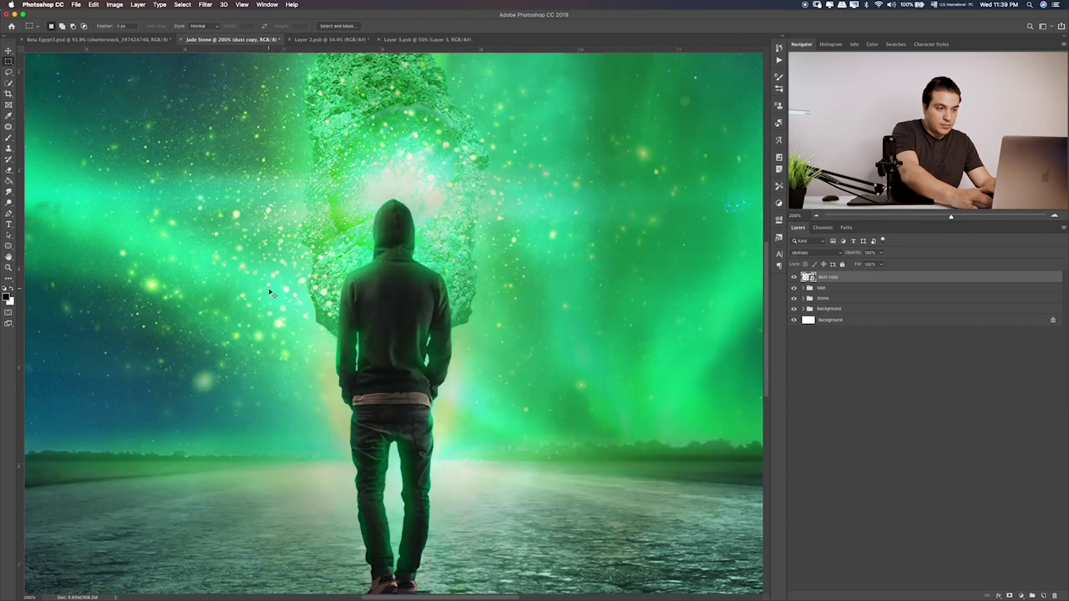
key(ctrl+minus)
key(ctrl+t)
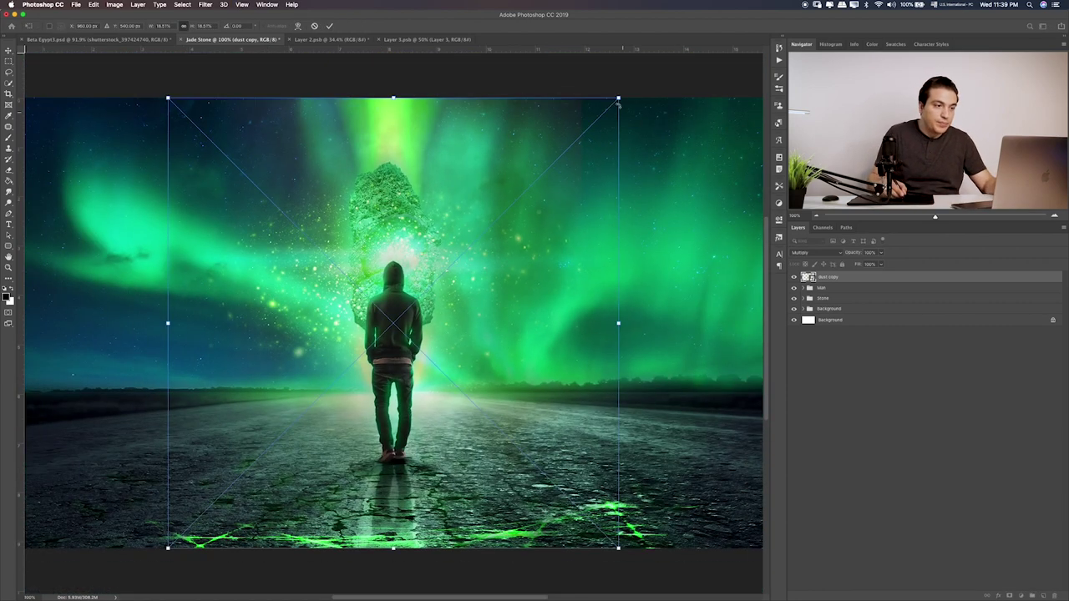
drag(622, 97, 468, 252)
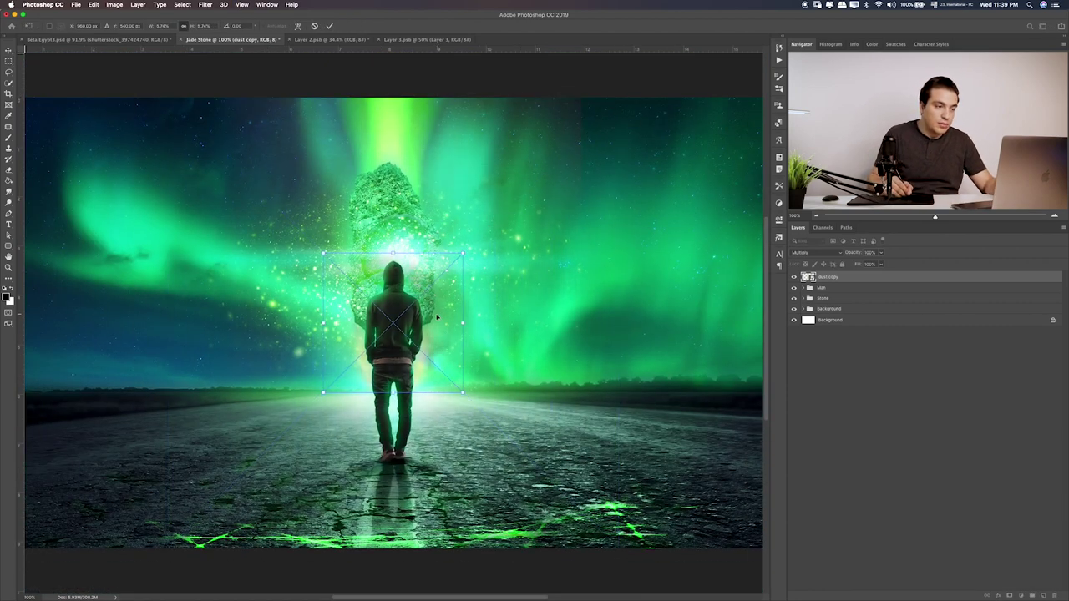
drag(437, 317, 440, 339)
key(Return)
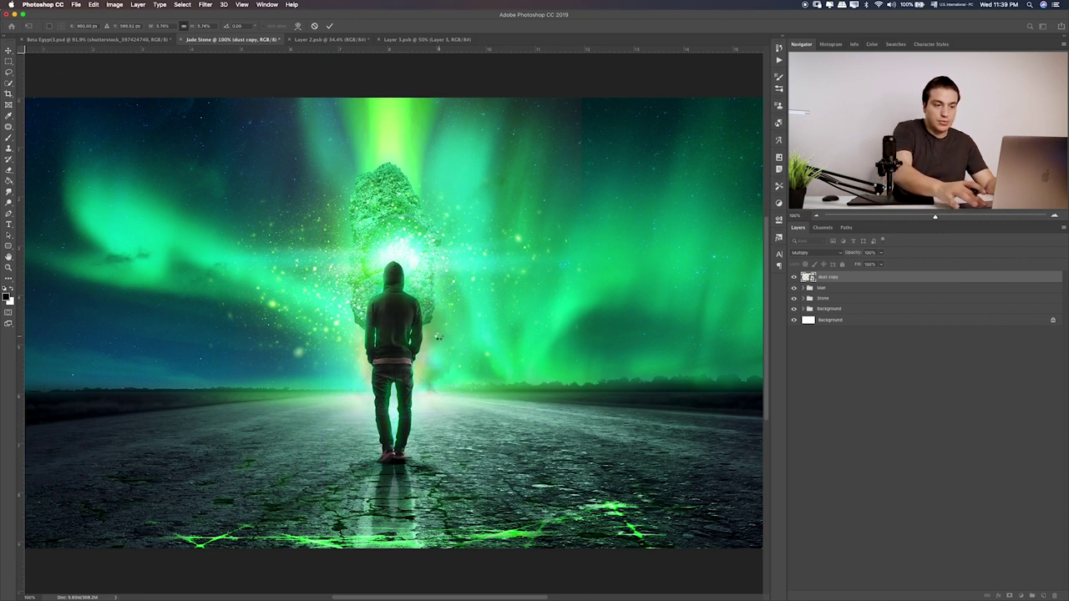
key(ctrl+bracketleft)
key(ctrl+bracketleft)
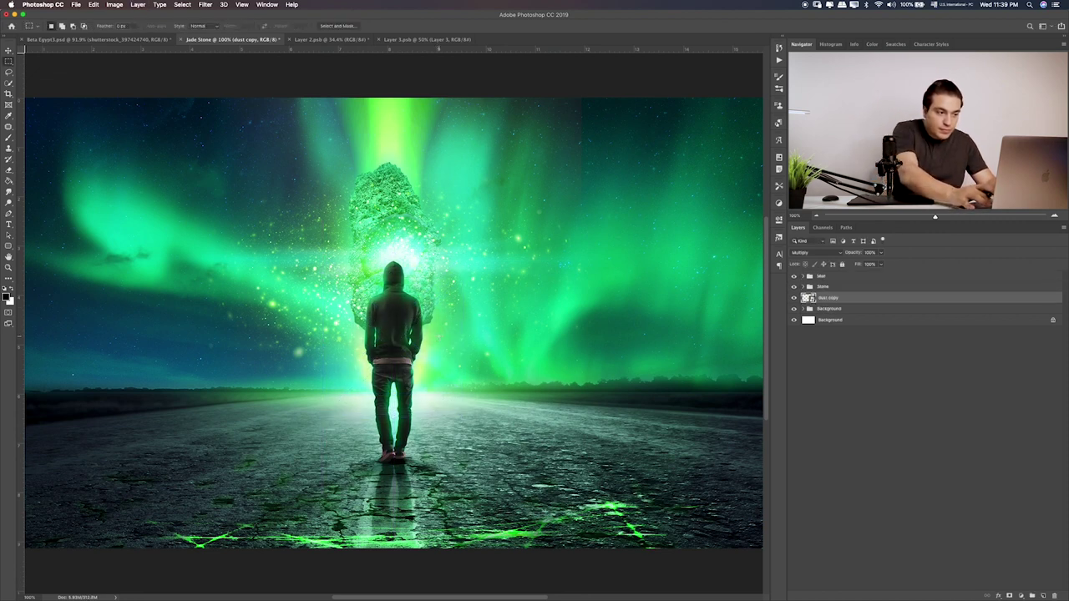
Try Screen blending on the dust and enlarge it to about double size
key(v)
key(shift+equal)
key(shift+equal)
key(shift+equal)
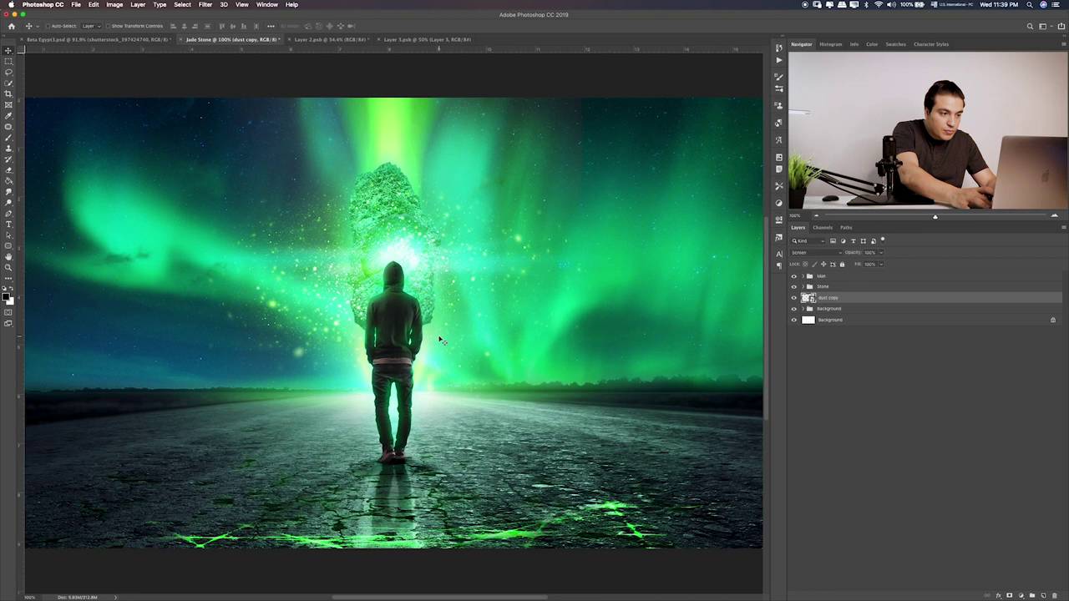
key(shift+equal)
key(shift+equal)
key(shift+equal)
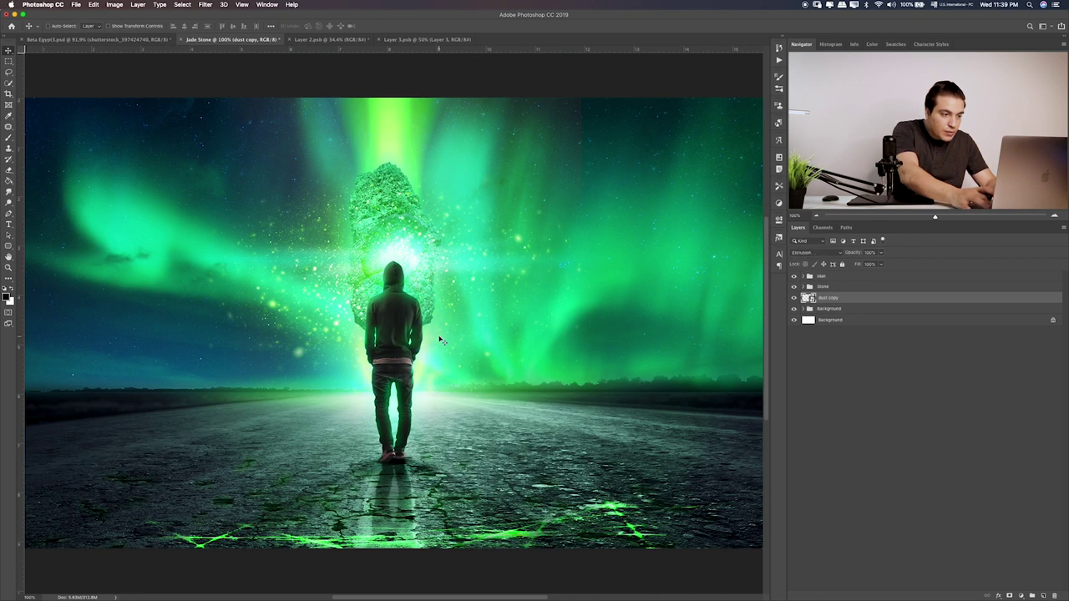
key(ctrl+t)
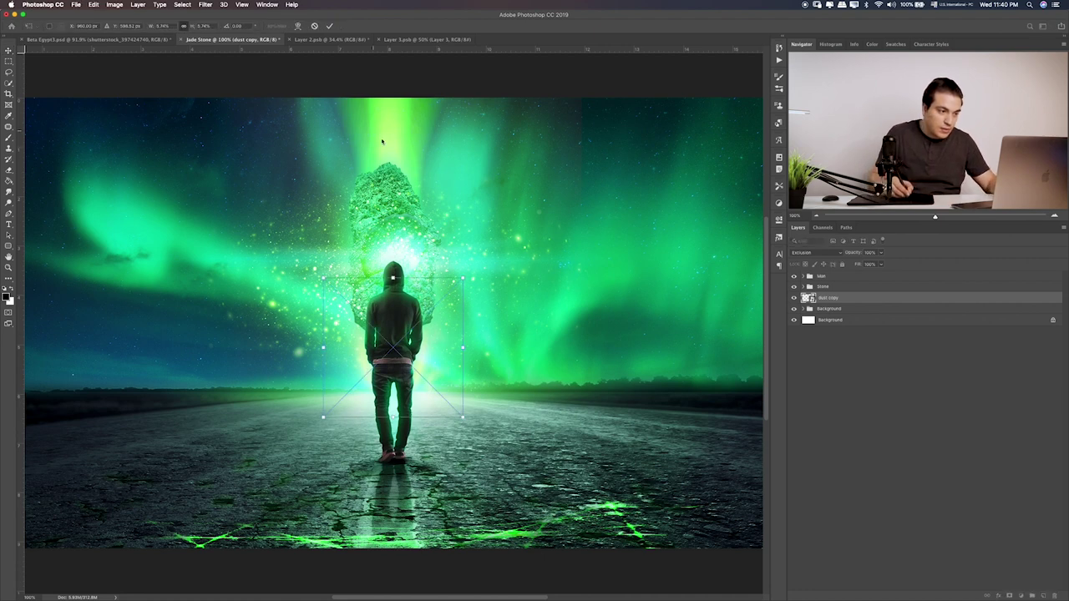
drag(465, 279, 532, 192)
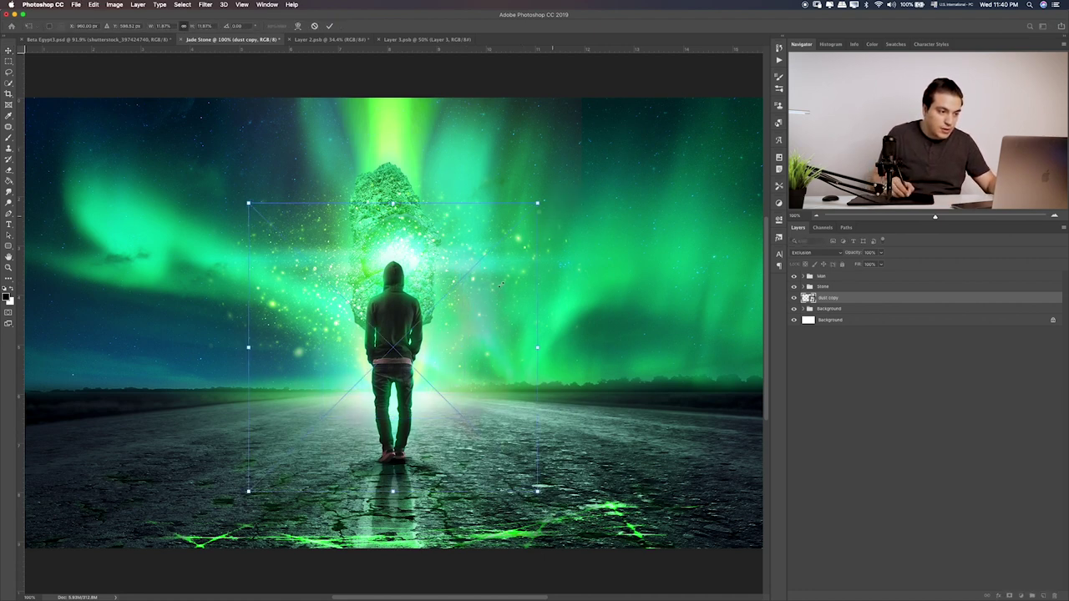
key(Return)
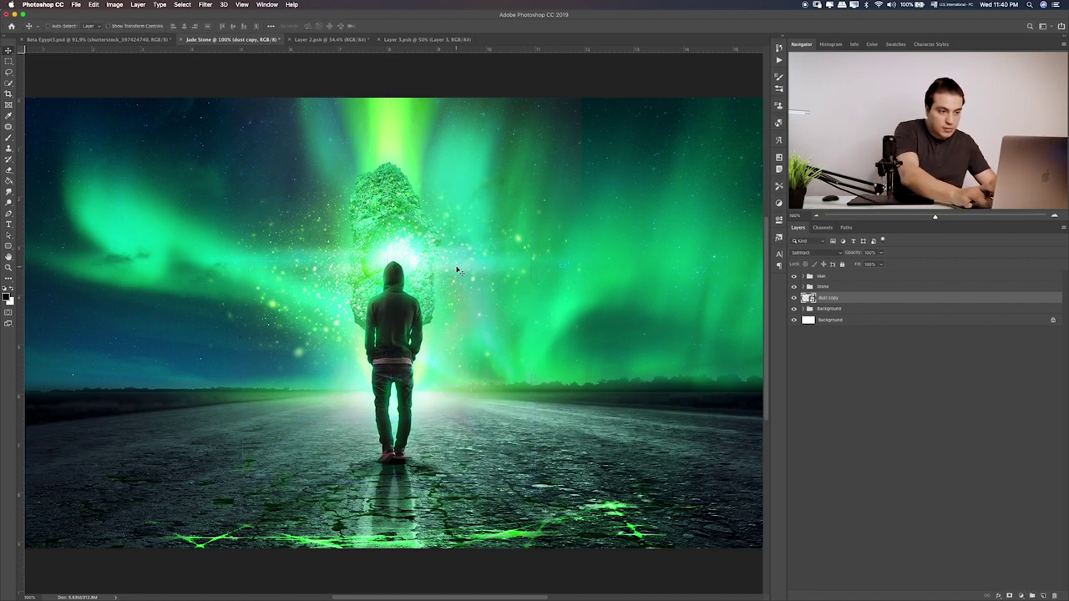
Step the dust layer to Linear Dodge (Add) and bring the Finder Items folder forward
key(shift+equal)
key(shift+equal)
key(shift+equal)
key(shift+equal)
key(shift+minus)
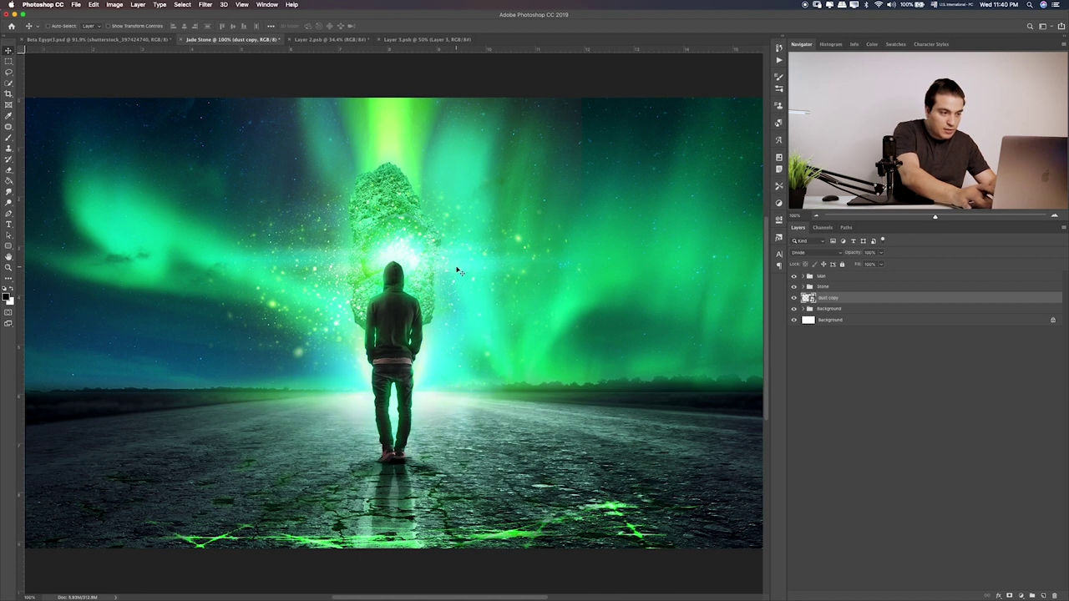
key(shift+equal)
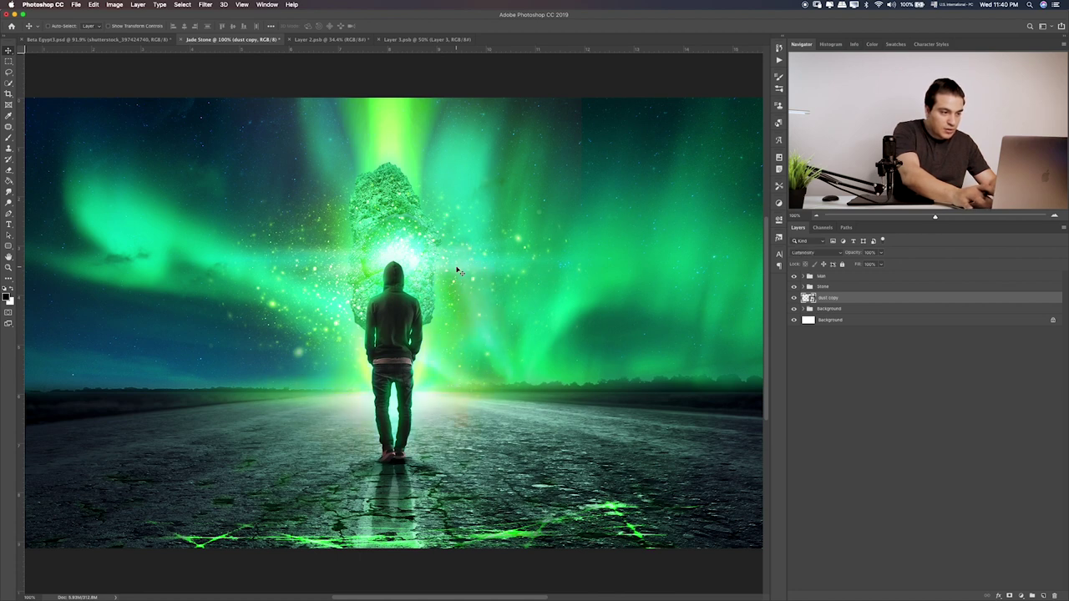
key(shift+equal)
key(shift+equal)
key(shift+equal)
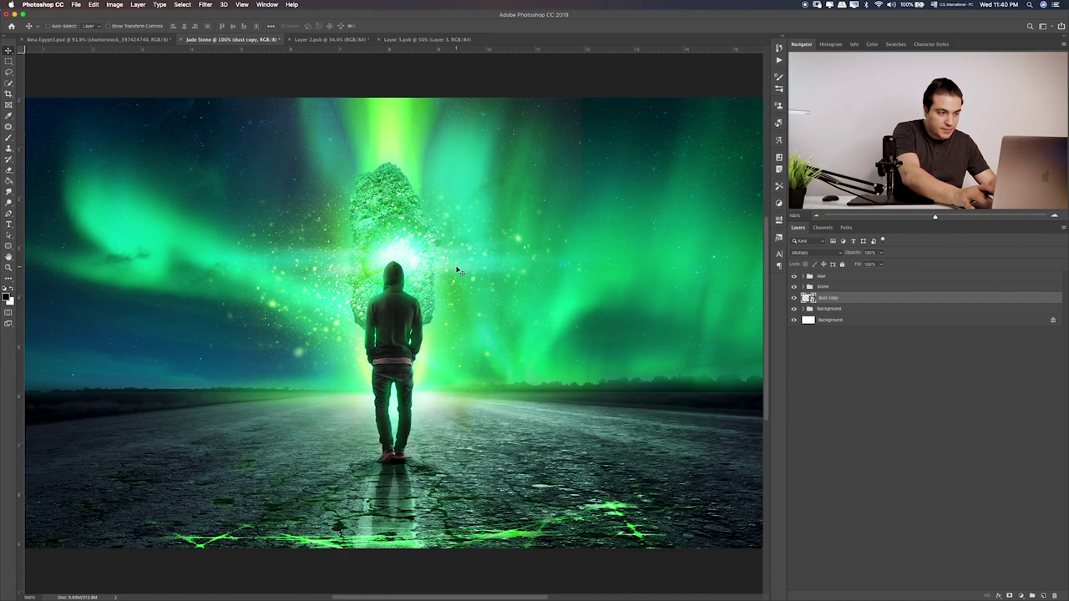
key(shift+equal)
key(shift+equal)
key(shift+equal)
key(shift+equal)
key(shift+equal)
key(shift+equal)
key(shift+equal)
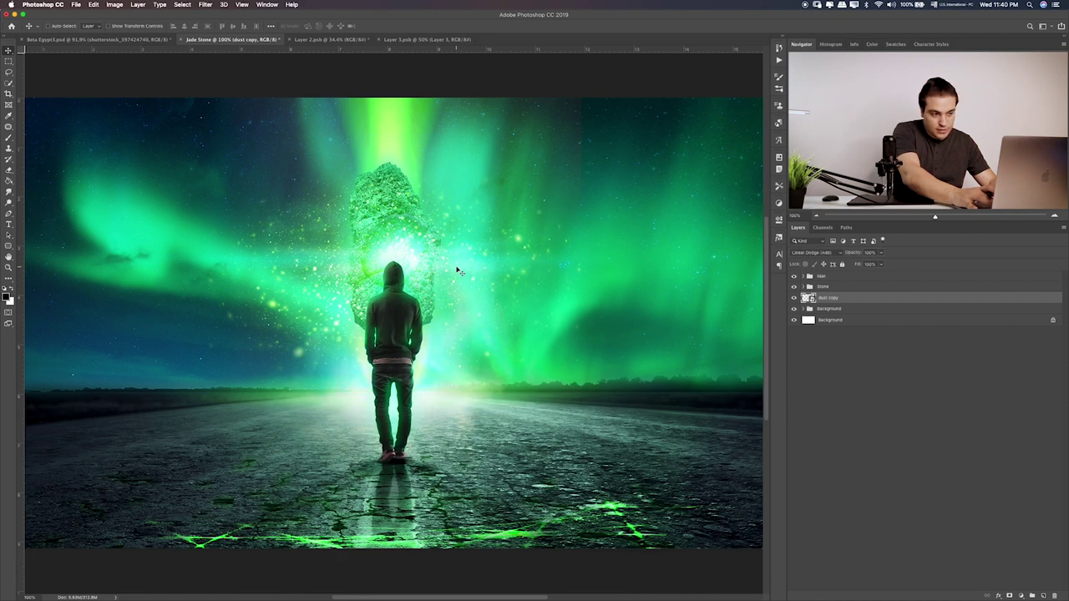
key(ctrl+0)
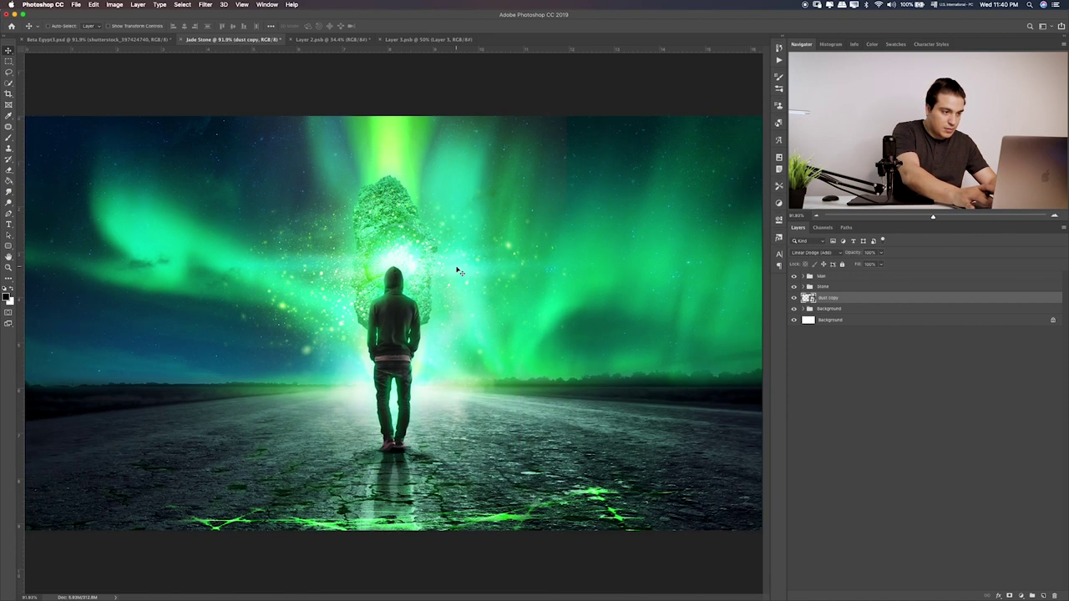
key(super+Tab)
Place dust_1 copy.png into the composition and set it to Screen blending
click(550, 205)
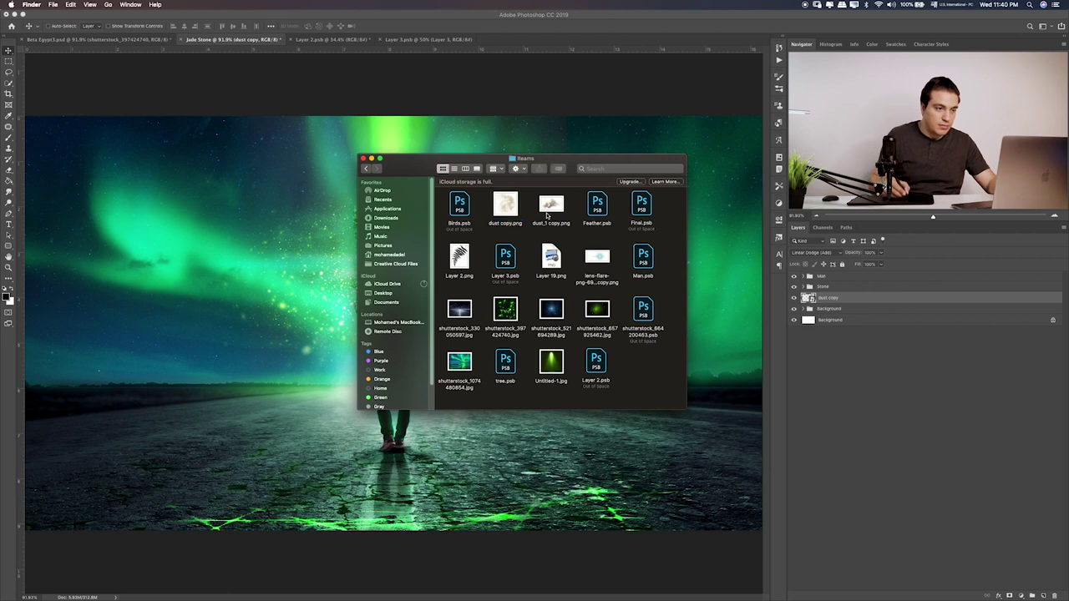
key(space)
key(space)
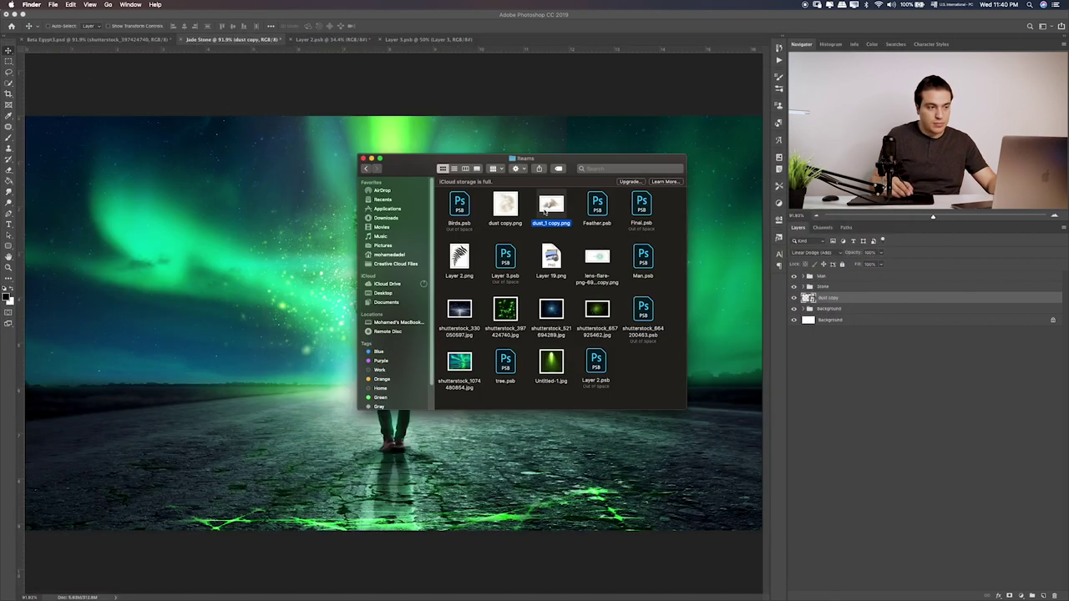
drag(556, 207, 262, 295)
key(Return)
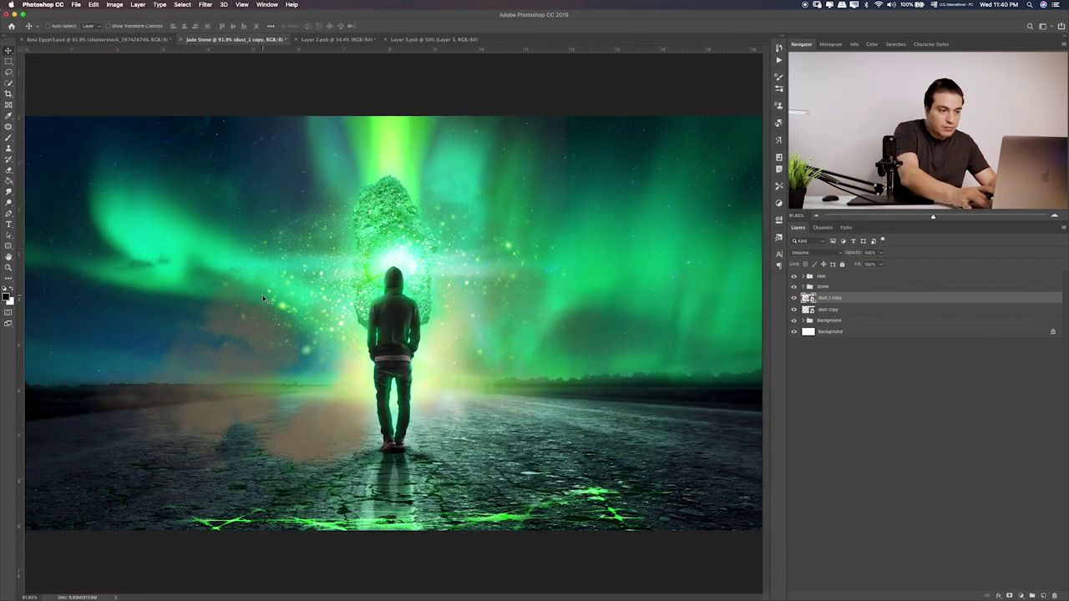
key(alt+shift+b)
key(shift+plus)
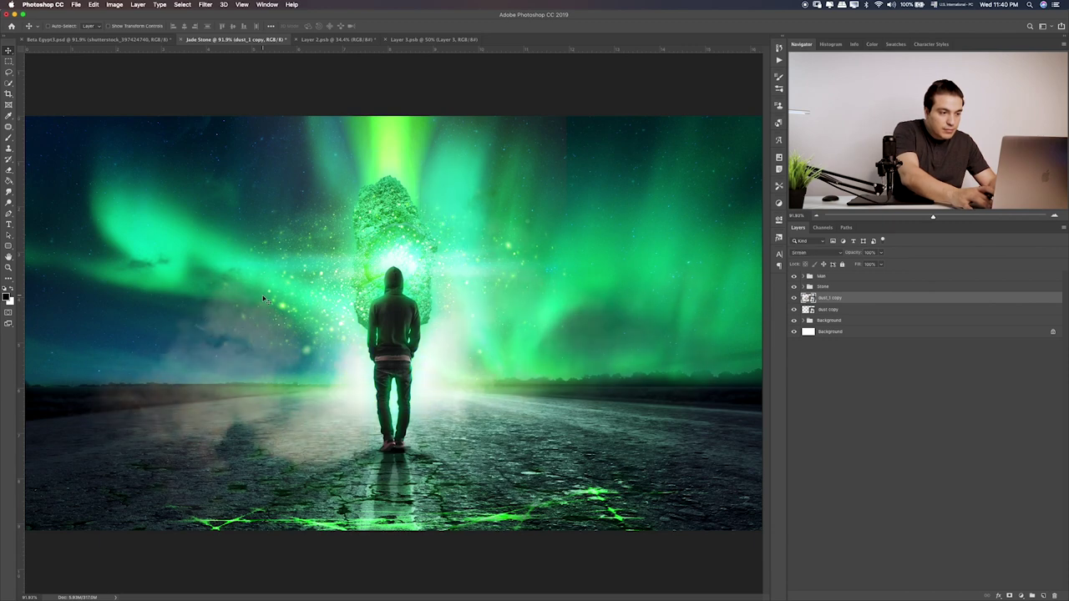
Shrink the dust patch to about a fifth and move it behind the figure's legs
key(ctrl+t)
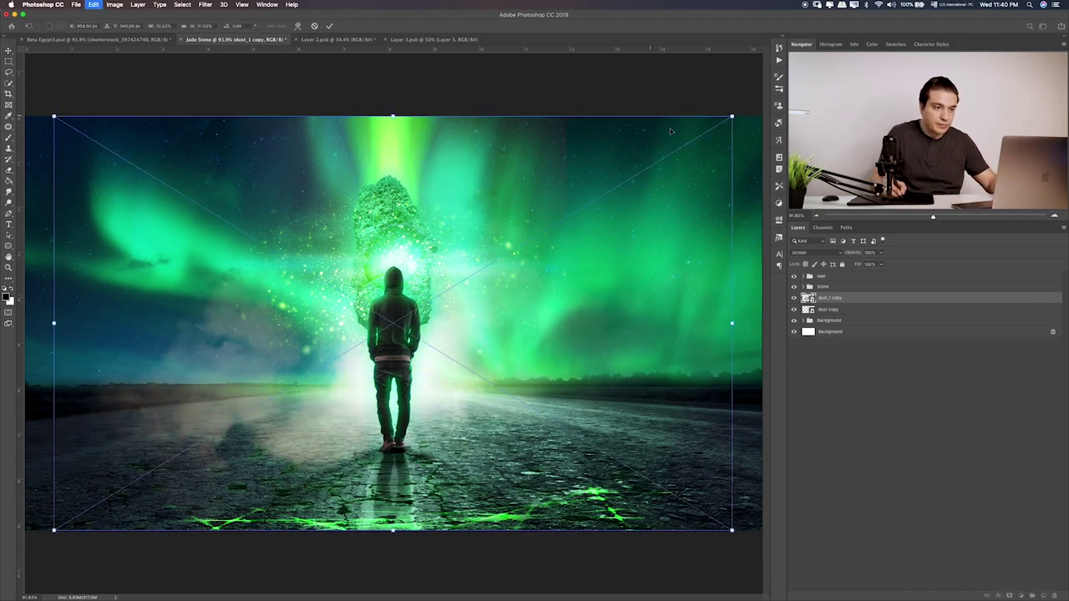
drag(732, 114, 529, 241)
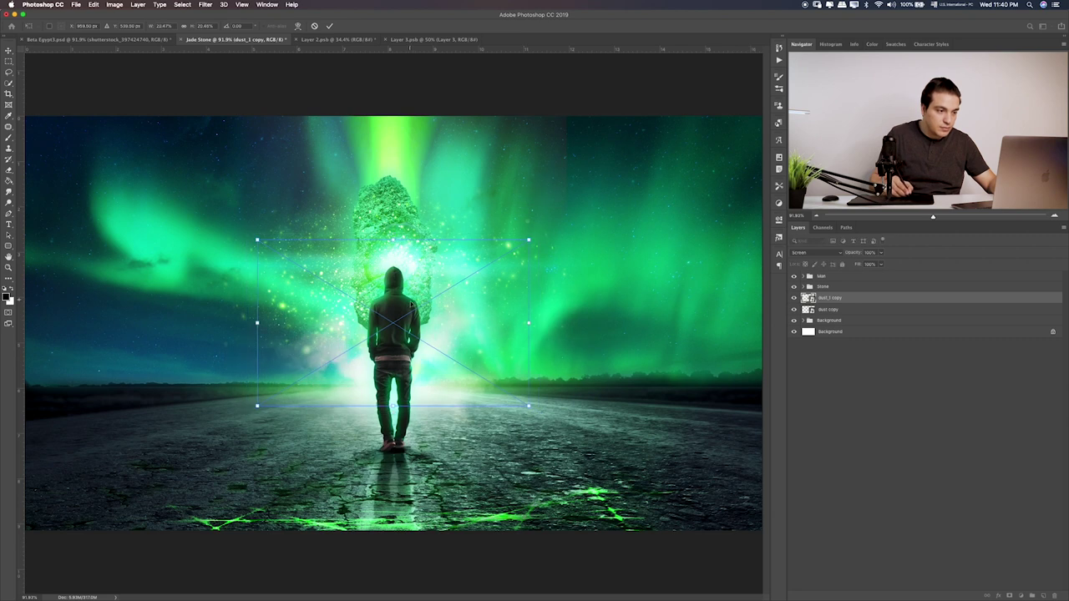
mouse_move(416, 305)
mouse_down()
mouse_move(523, 326)
mouse_move(508, 332)
mouse_up()
key(Return)
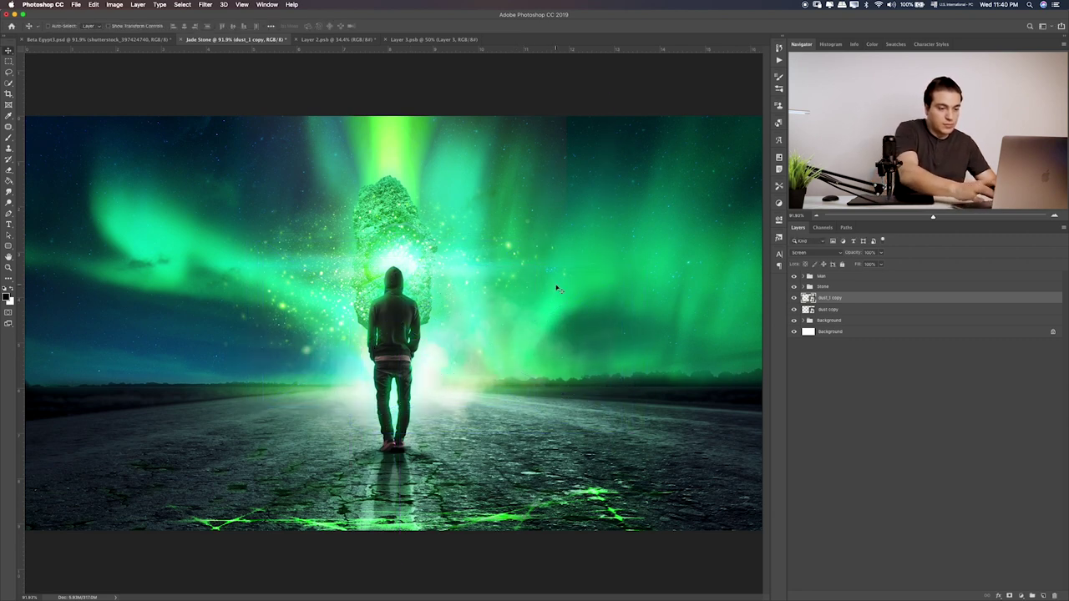
Duplicate the dust patch to the figure's left, flip it horizontally and lower it slightly
drag(556, 283, 558, 289)
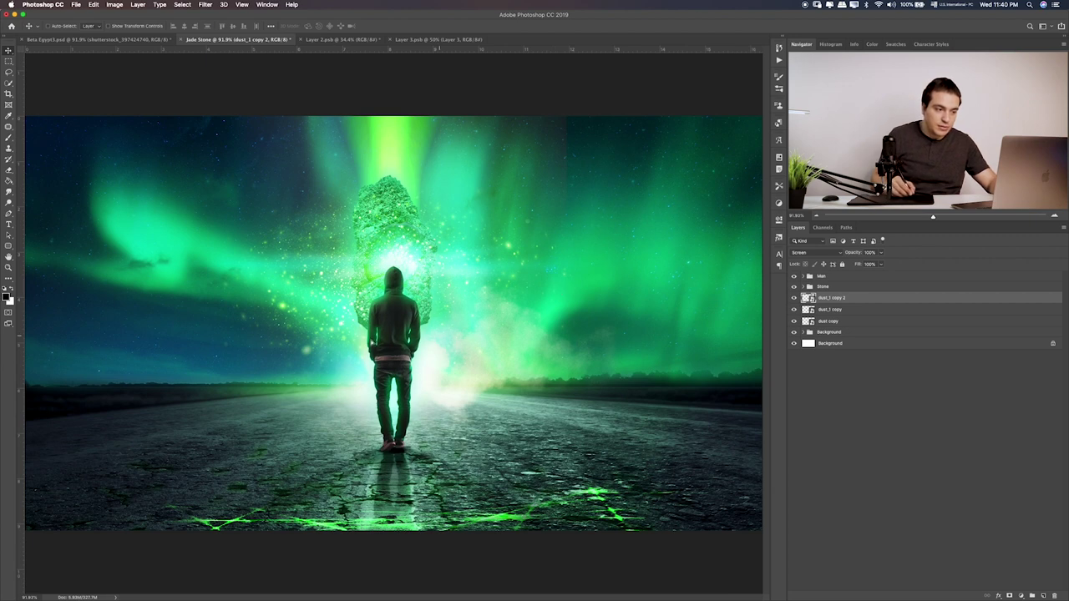
drag(501, 317, 292, 334)
key(ctrl+t)
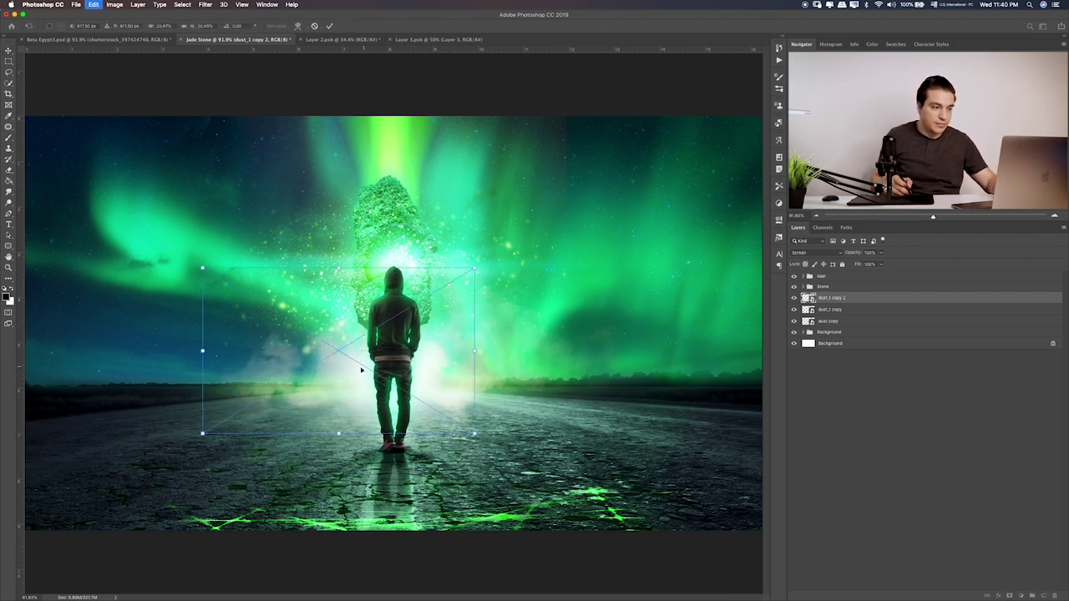
right_click(341, 369)
click(368, 469)
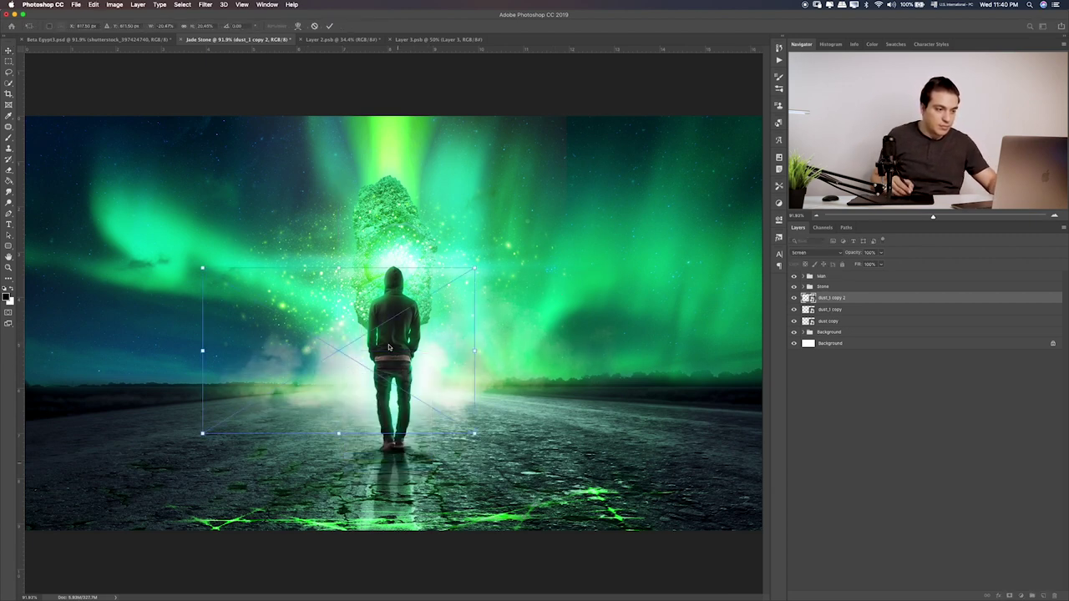
drag(392, 374, 392, 387)
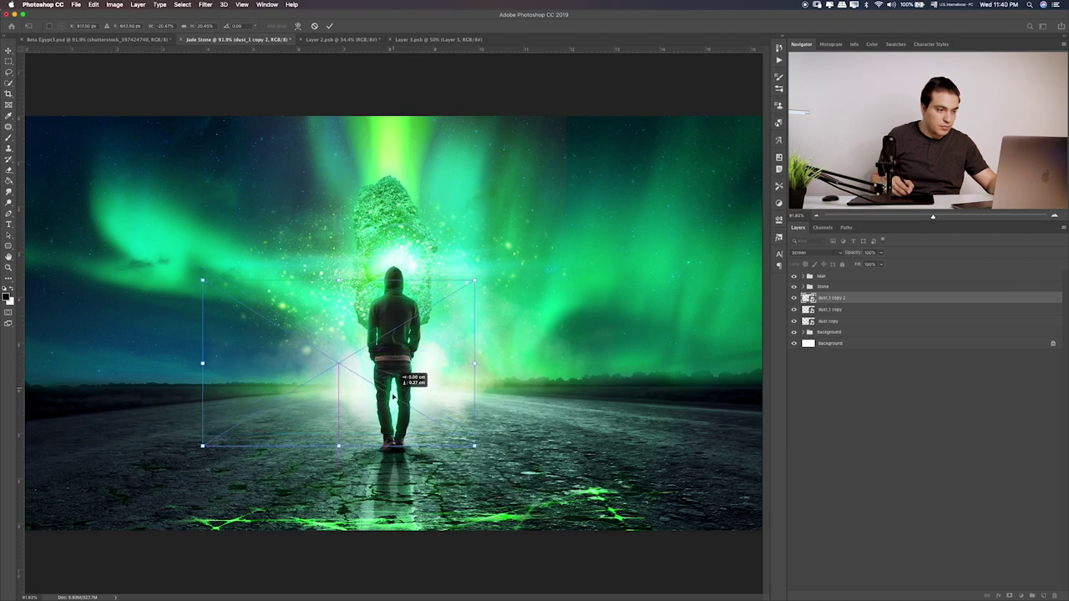
key(Return)
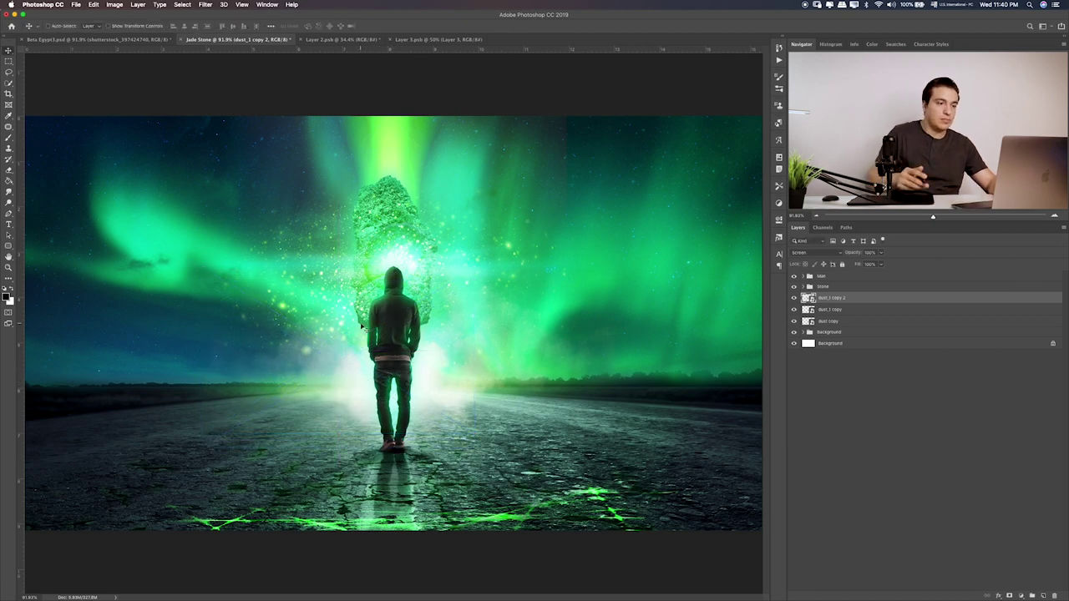
Zoom to 200% and shift both dust patches together around the legs
key(ctrl+0)
key(ctrl+plus)
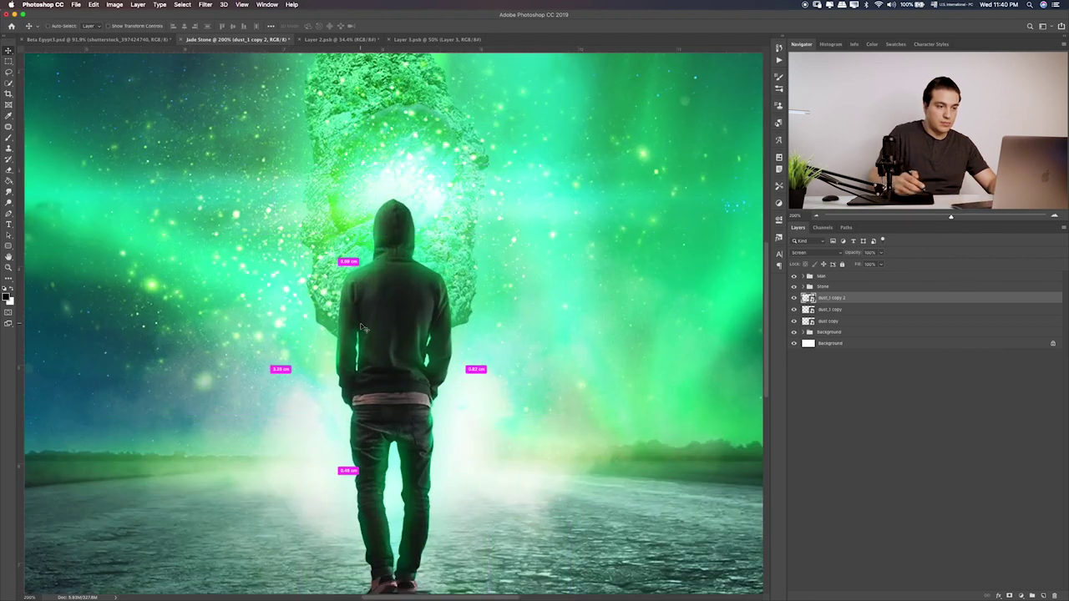
shift+click(812, 311)
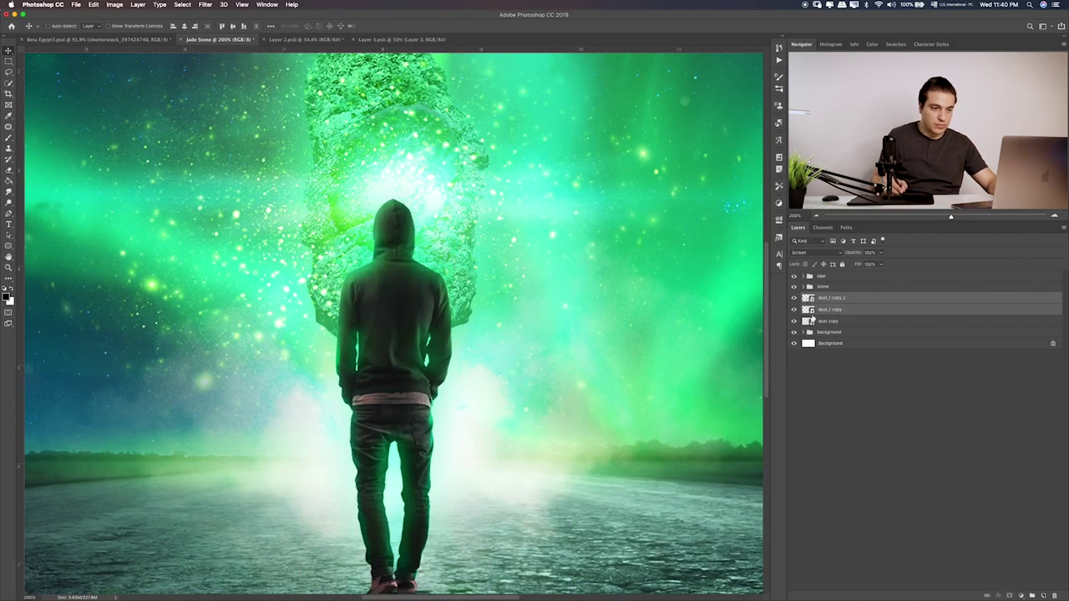
drag(511, 425, 508, 425)
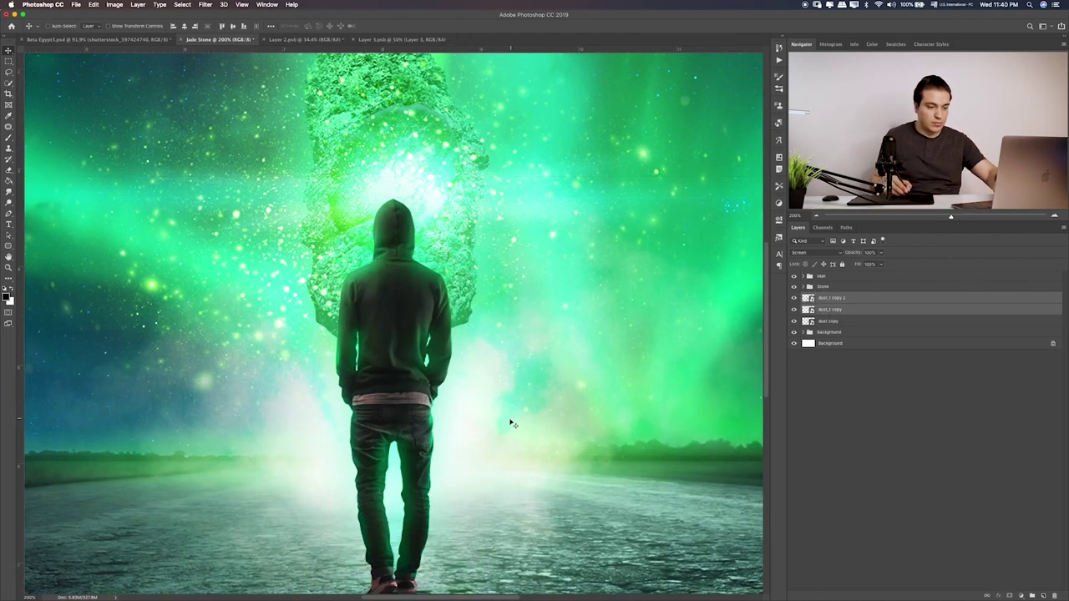
key(ctrl+0)
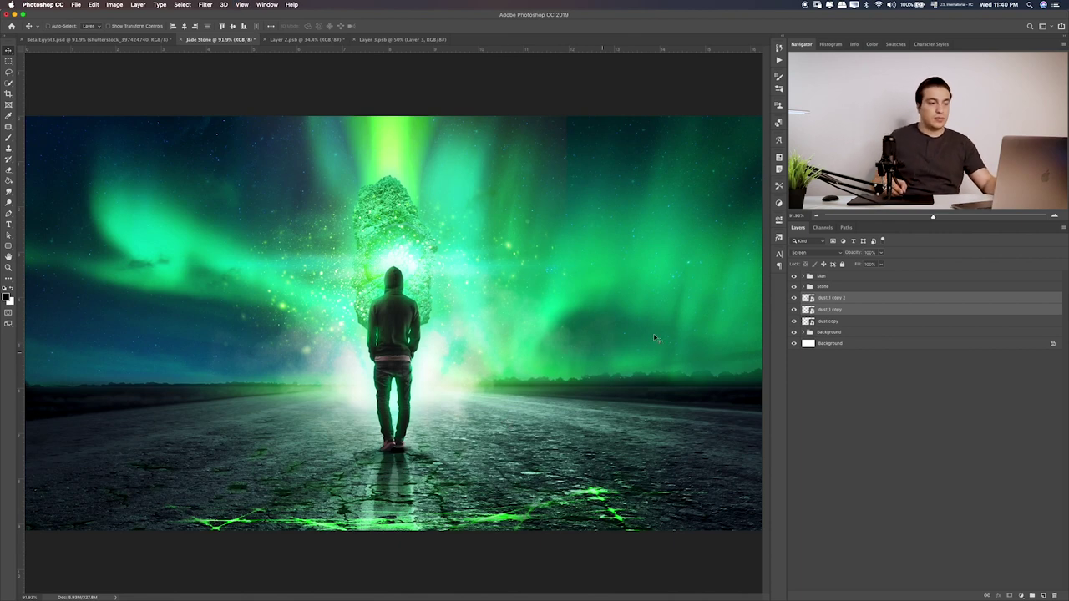
drag(469, 382, 473, 378)
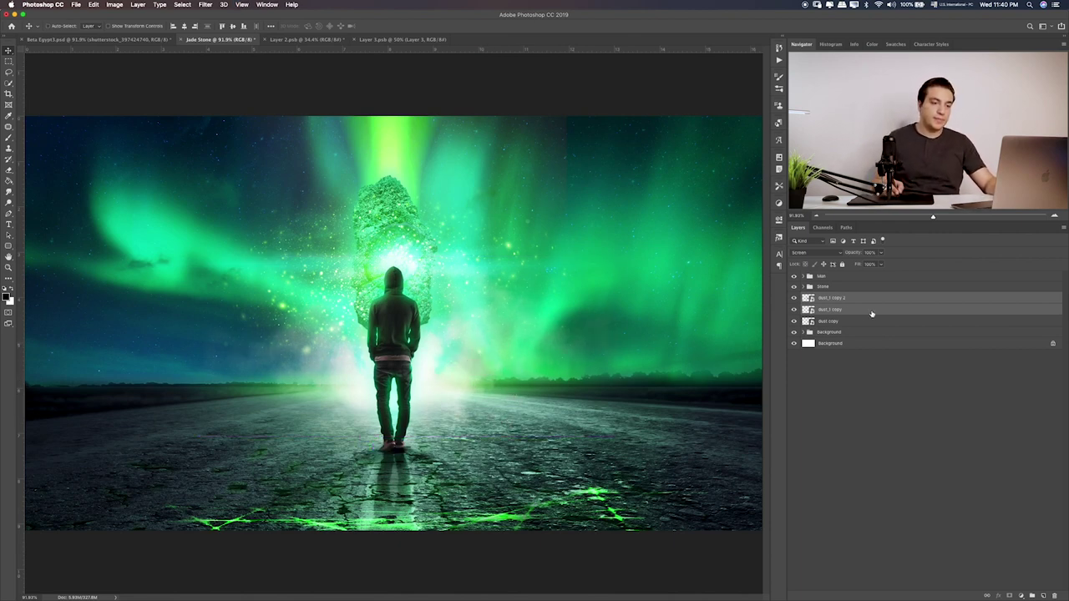
Fine-tune the left and right dust patches separately, then nudge both together
click(839, 299)
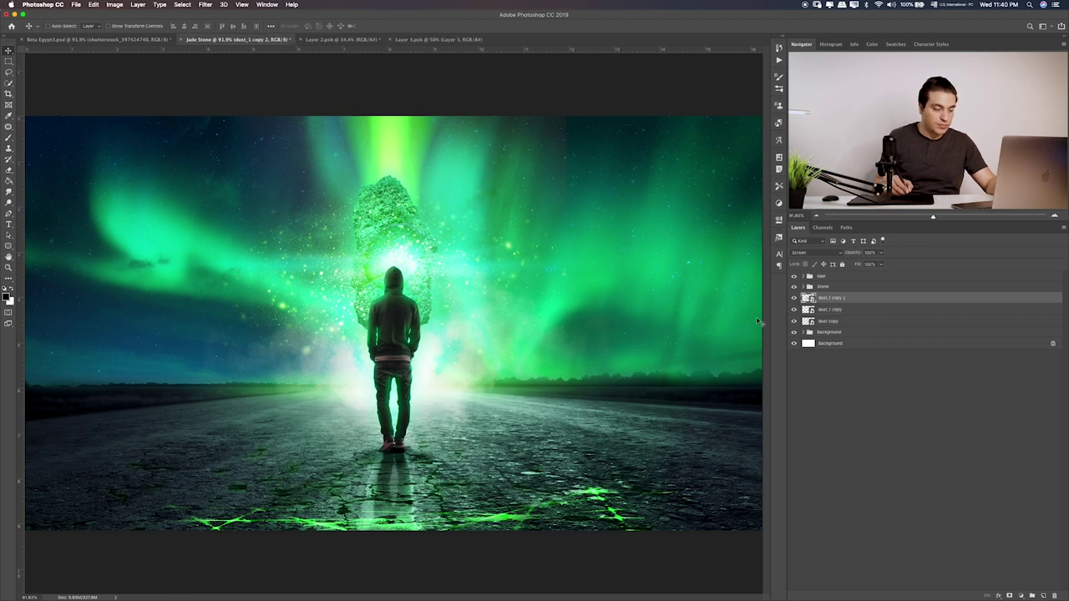
drag(414, 363, 435, 361)
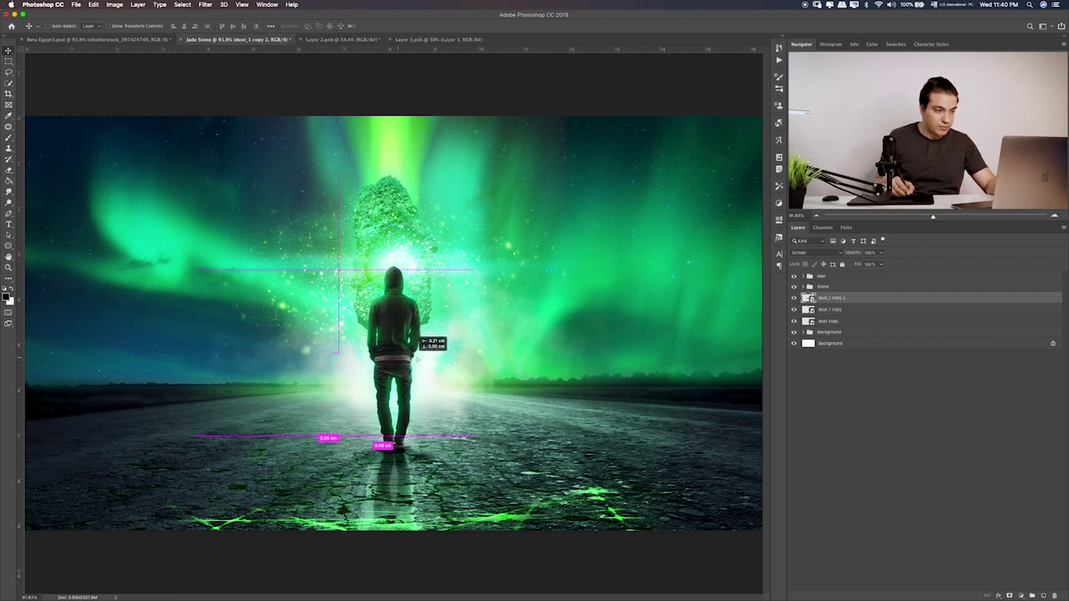
click(861, 310)
drag(543, 382, 505, 386)
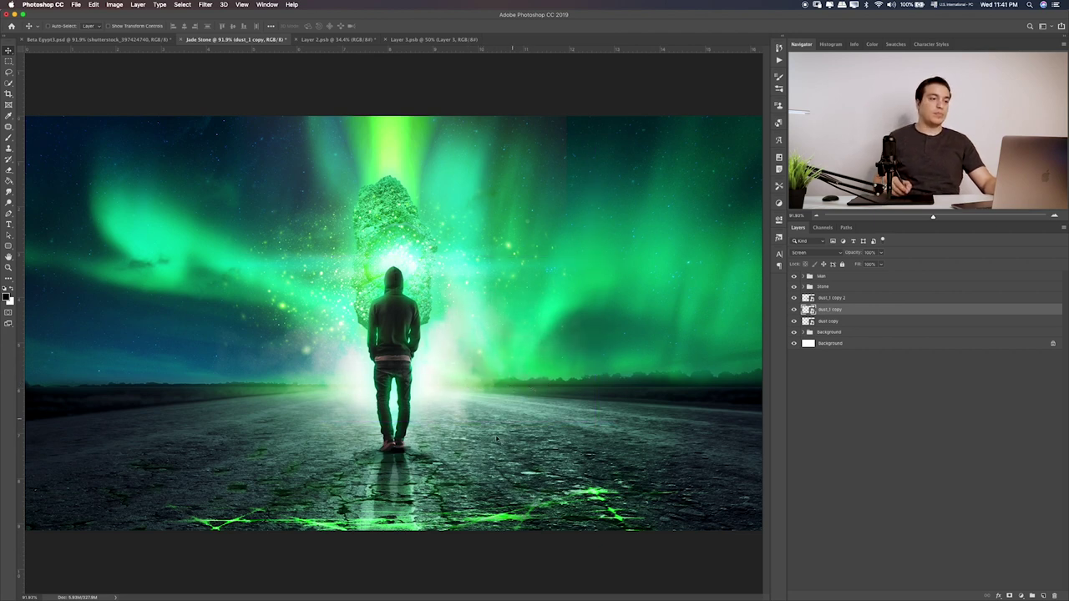
shift+click(860, 298)
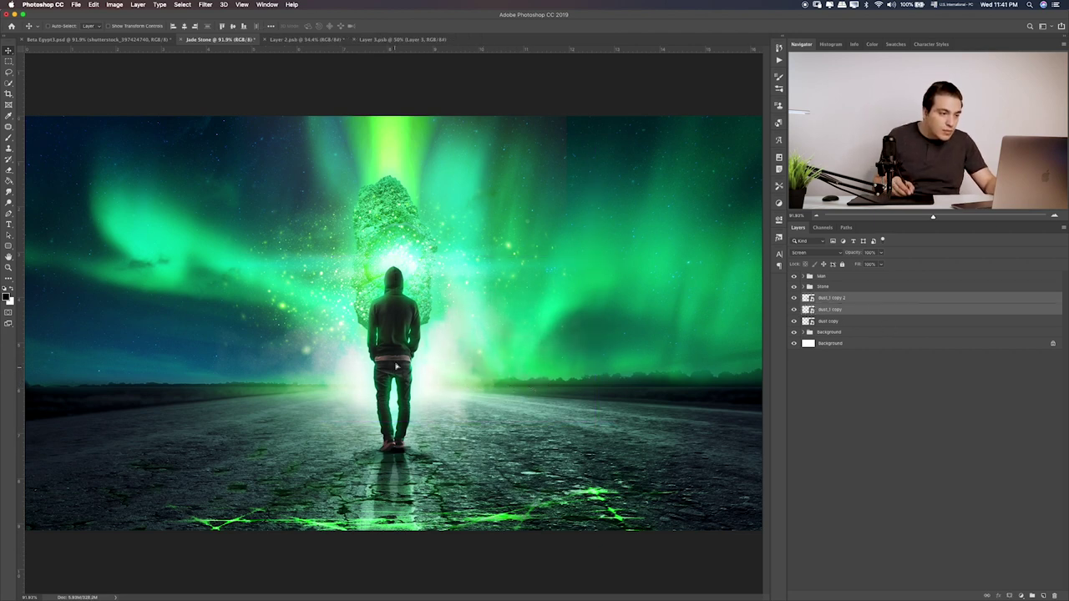
drag(396, 366, 399, 360)
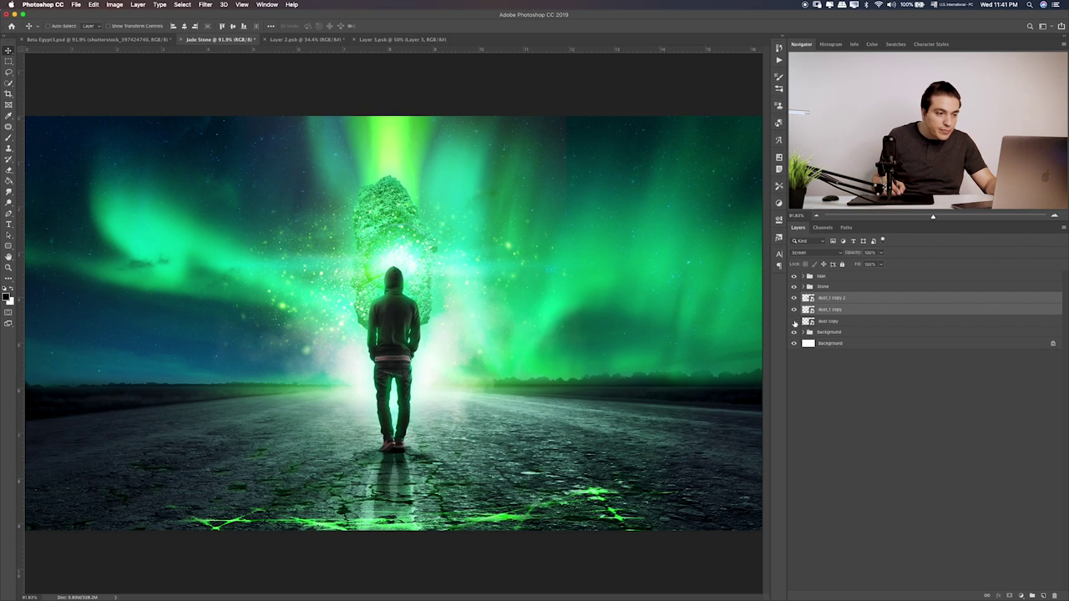
Nudge the earlier dust copy layer slightly
click(842, 322)
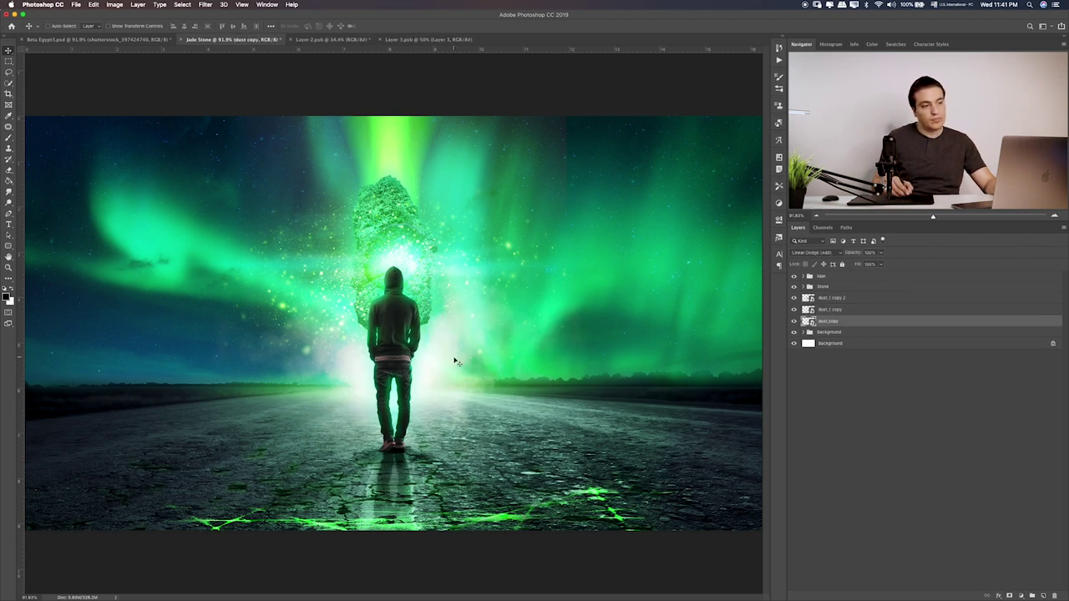
drag(456, 361, 457, 362)
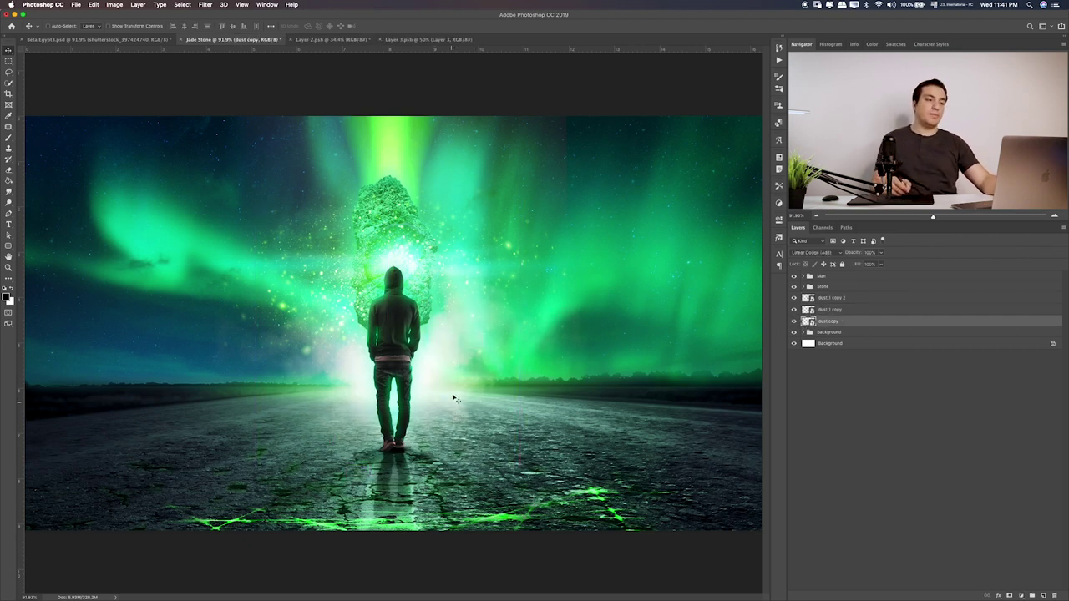
key(super+Tab)
key(super+Tab)
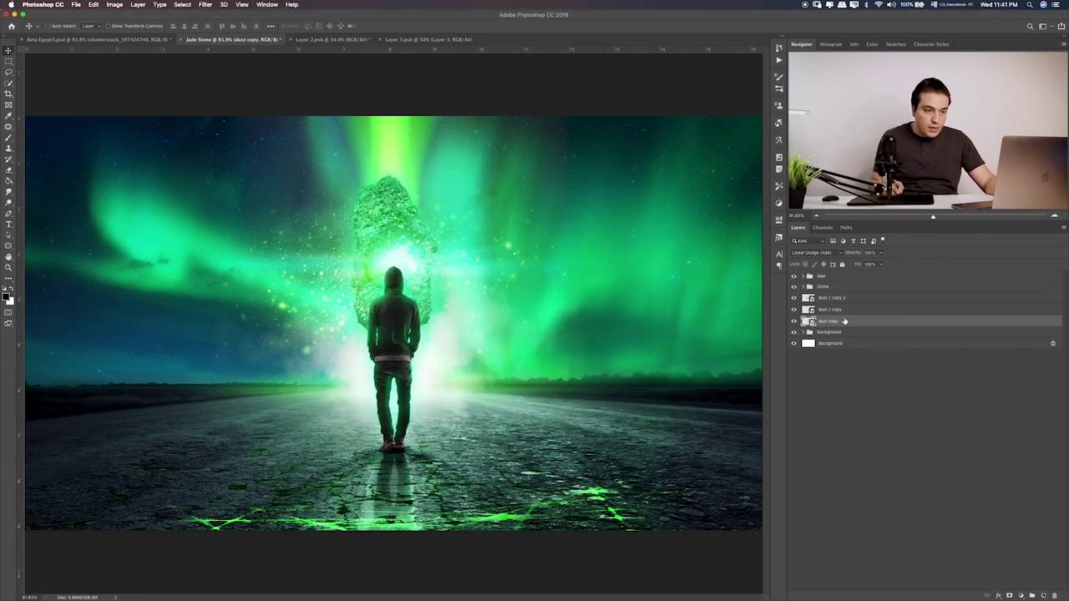
Lower dust_1 copy 2 and dust_1 copy to about 76% opacity
click(842, 298)
shift+click(840, 310)
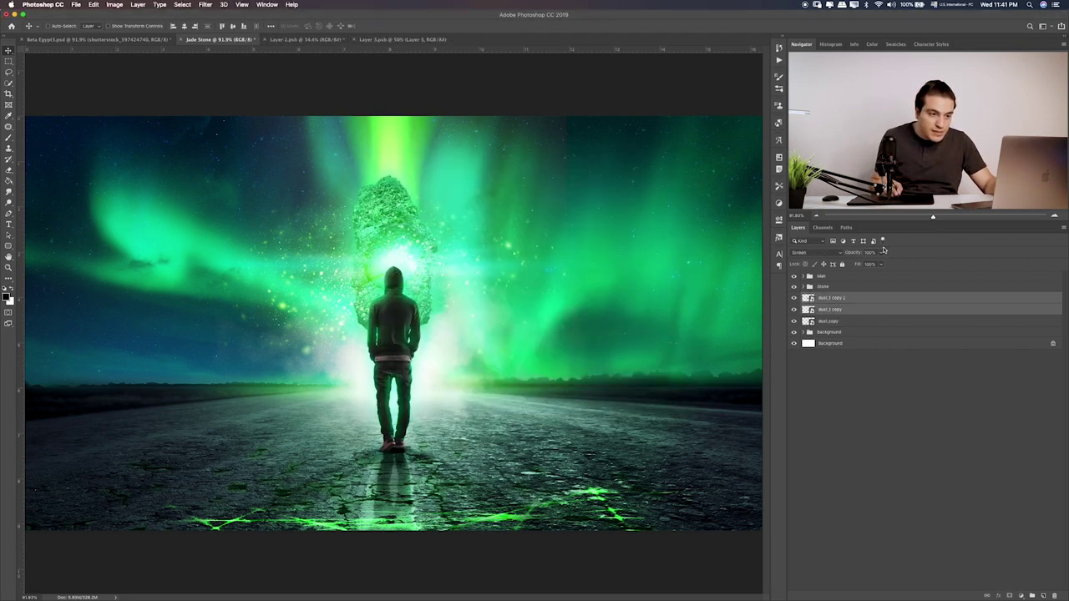
click(881, 252)
drag(884, 265, 865, 264)
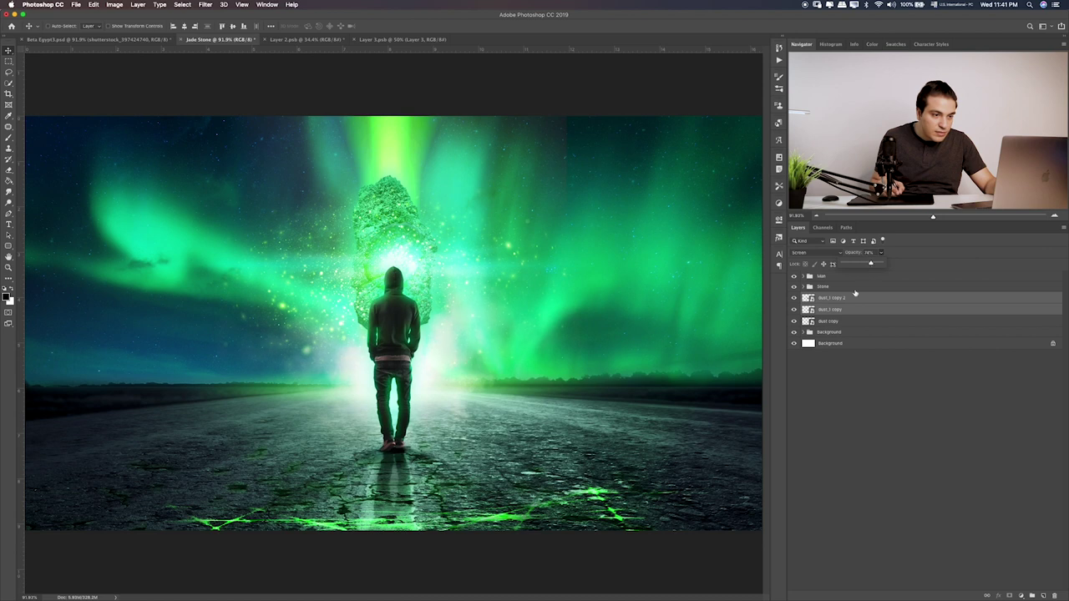
Check the dust copy layers' opacity and expand the Main group
click(842, 321)
click(880, 253)
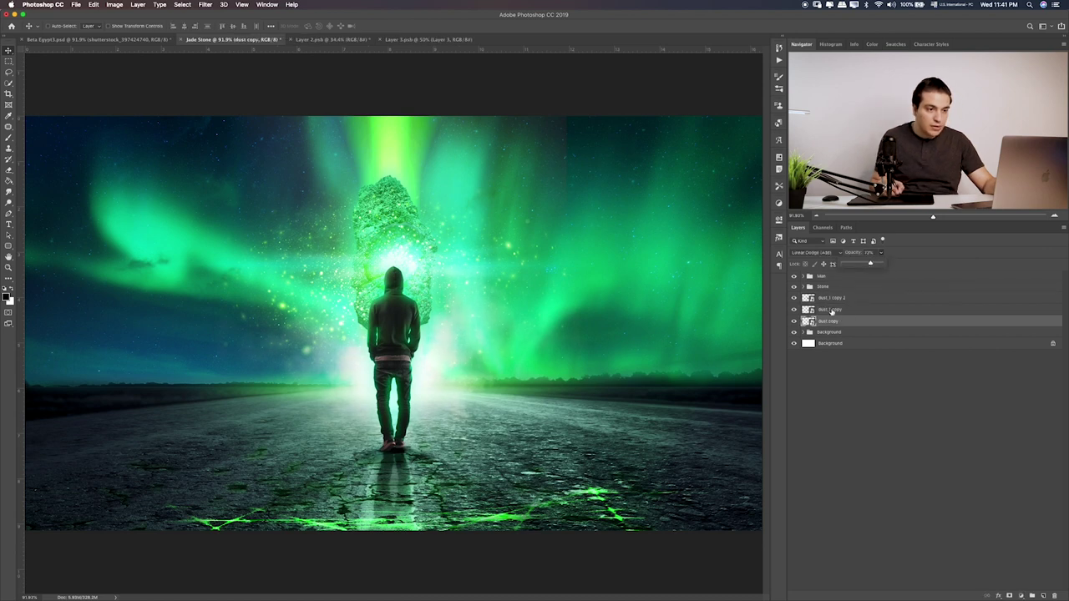
click(855, 309)
click(809, 276)
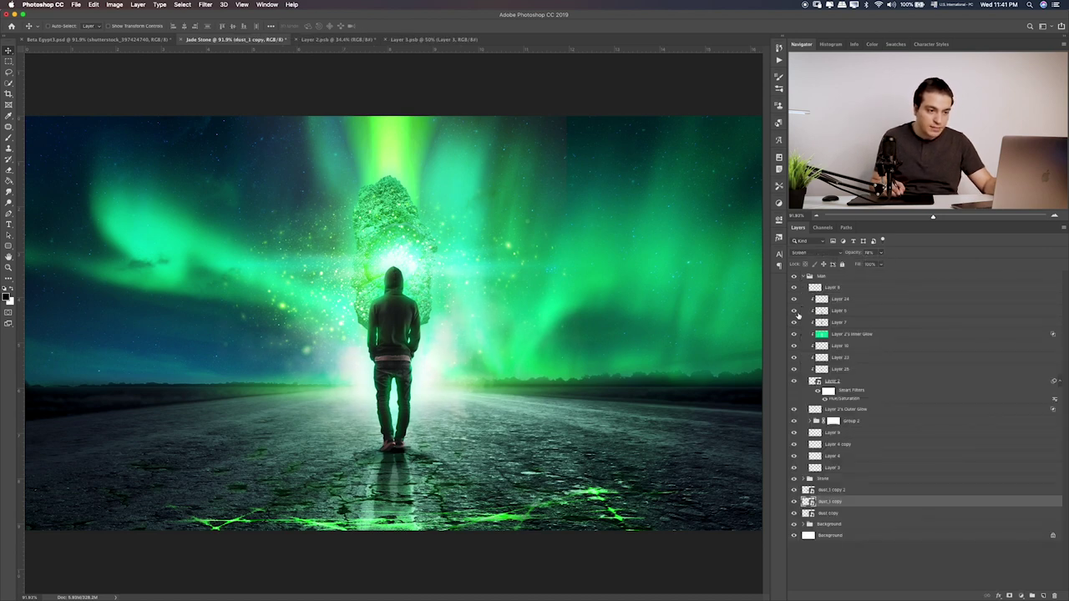
Add a new empty layer above Layer 8 and zoom to 200% on the figure
click(848, 288)
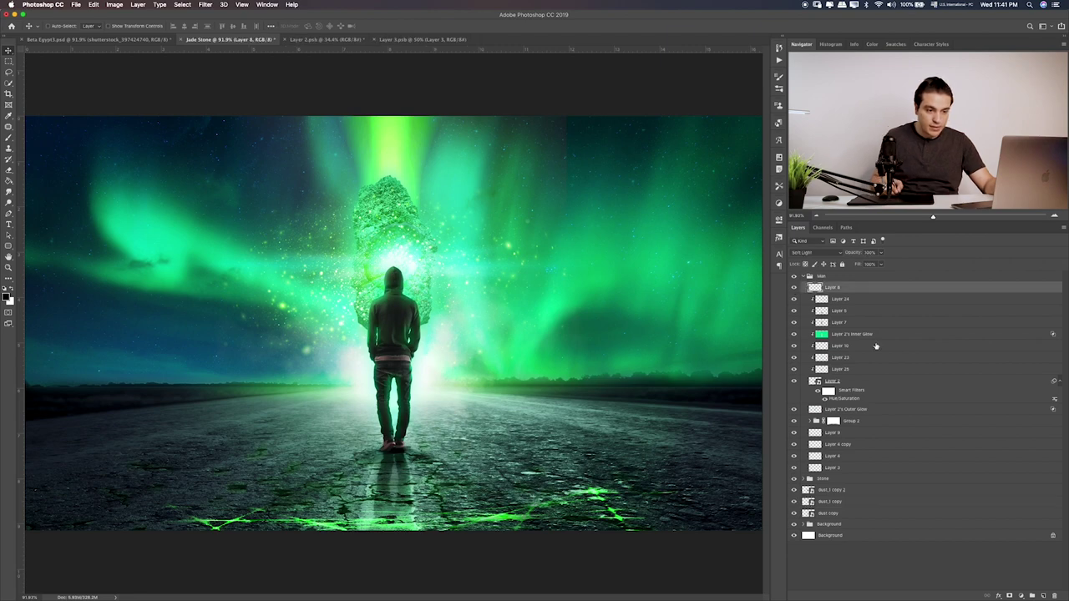
click(1044, 596)
key(super+1)
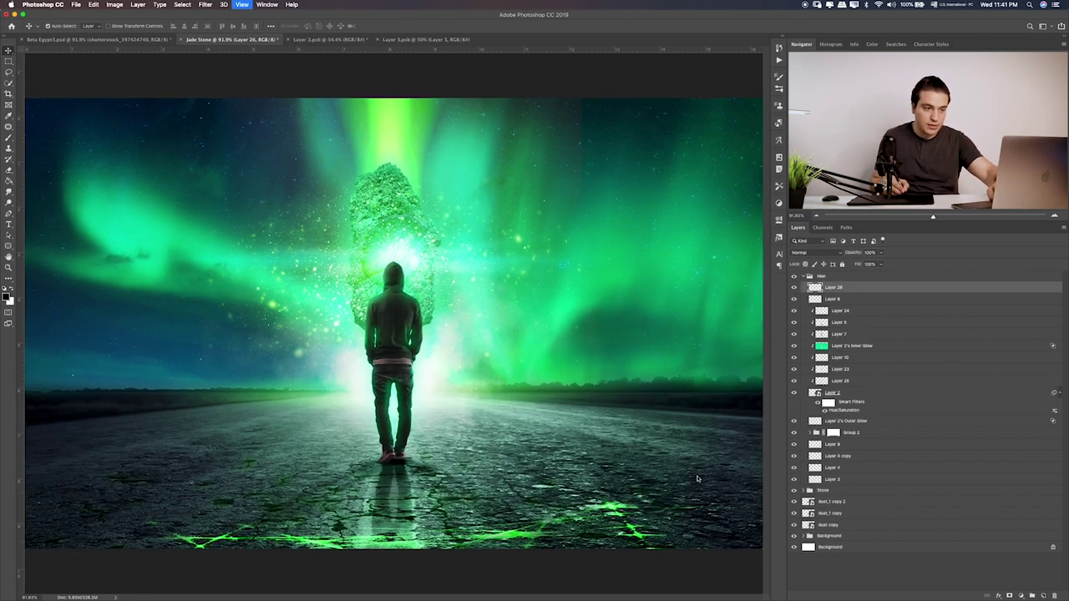
key(super+plus)
Paint a soft glow over the figure's legs with a green sampled from the image
key(b)
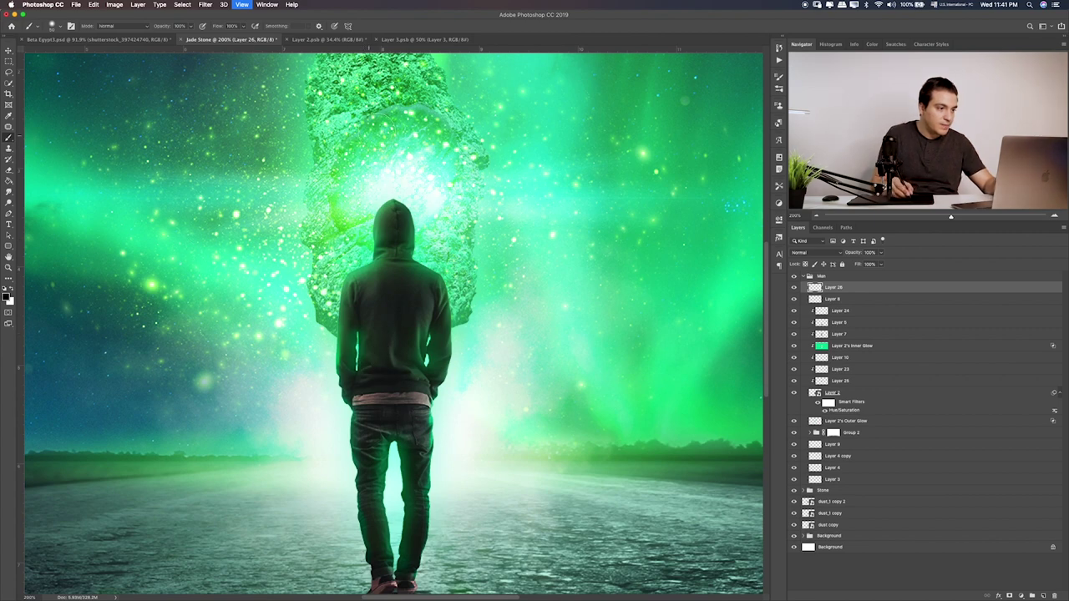
alt+click(303, 171)
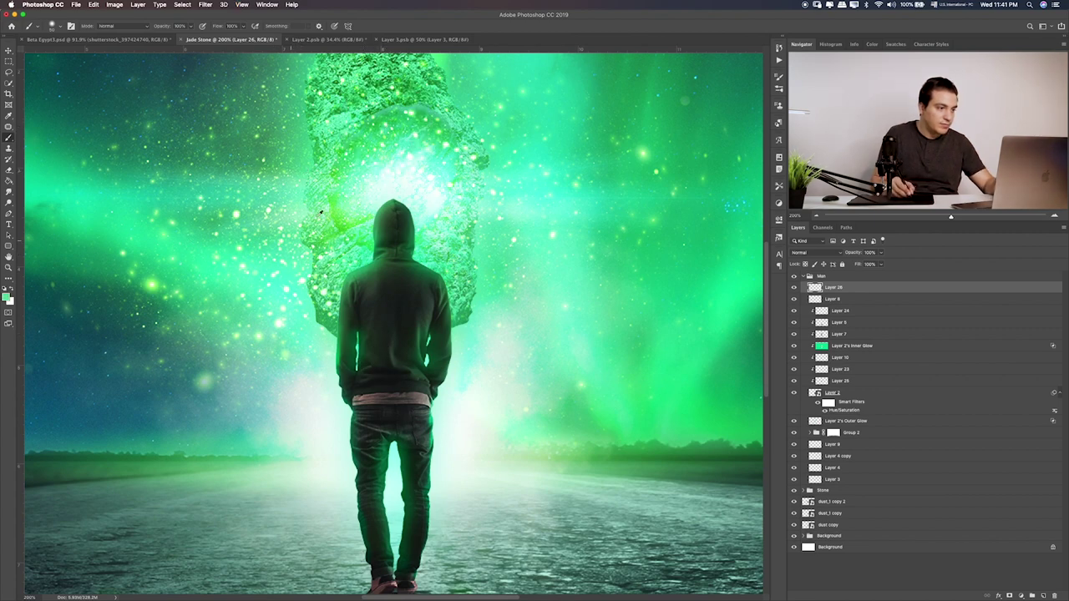
alt+click(385, 133)
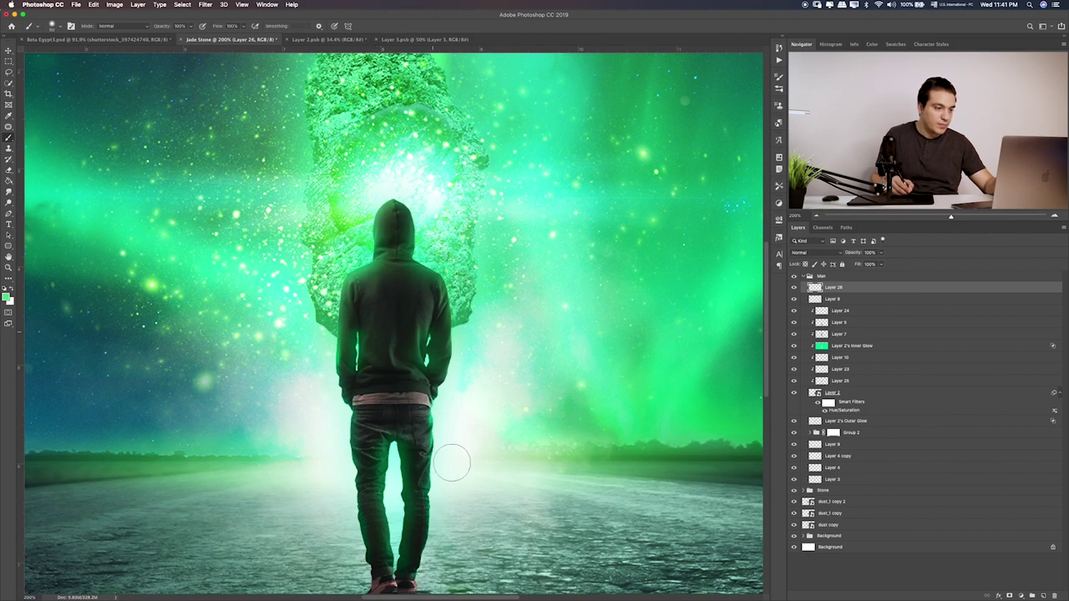
click(392, 460)
click(391, 460)
click(393, 462)
click(393, 464)
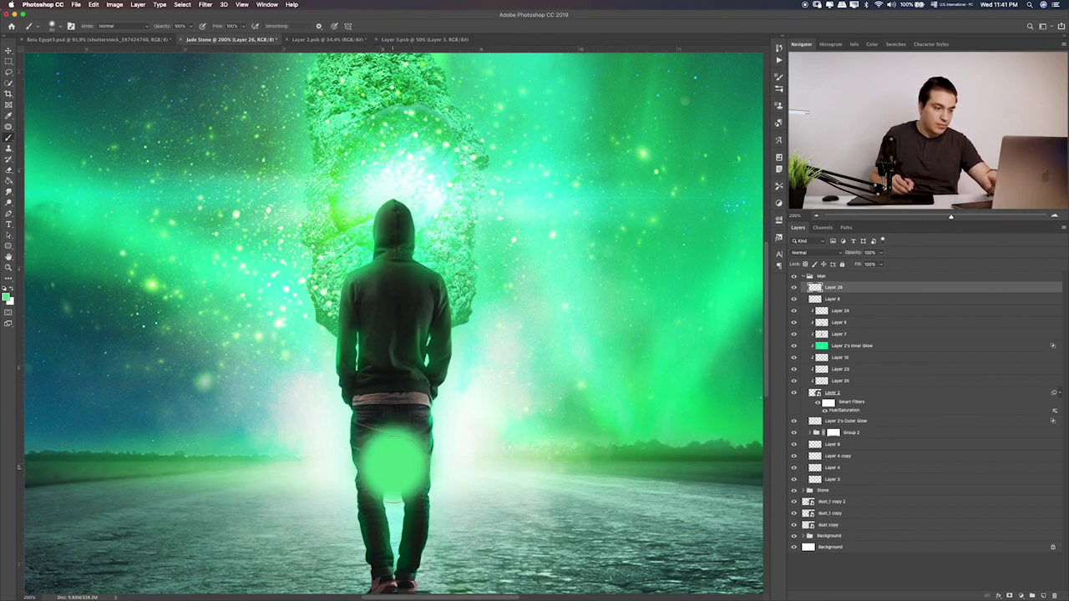
Blend the green glow layer as Overlay at about 61% opacity
key(v)
key(shift+plus)
key(shift+plus)
key(shift+plus)
key(shift+plus)
key(shift+plus)
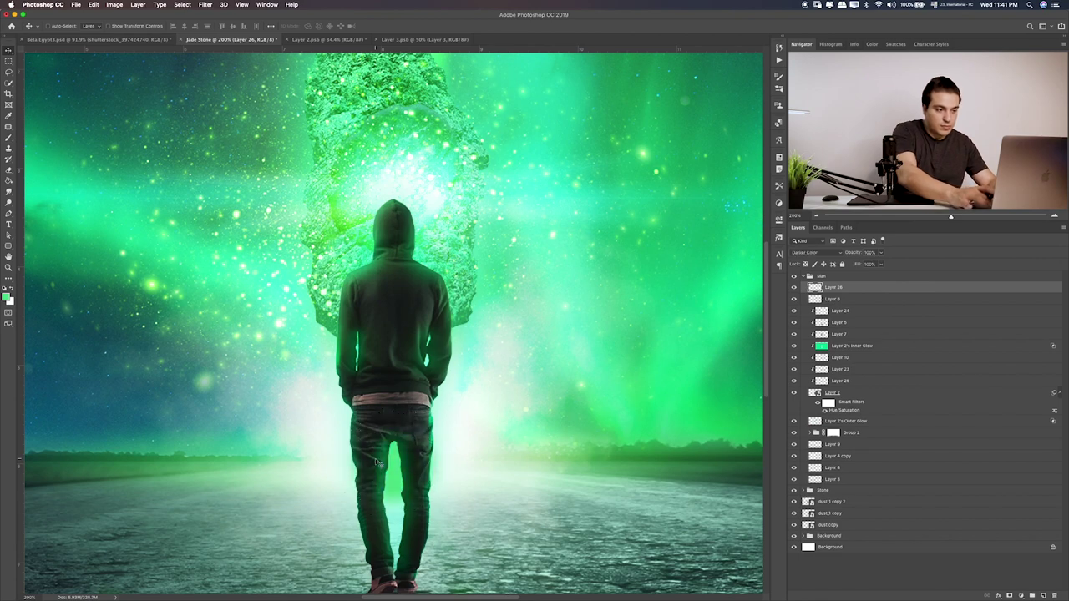
key(shift+plus)
key(shift+minus)
key(shift+plus)
key(shift+plus)
key(shift+plus)
key(shift+plus)
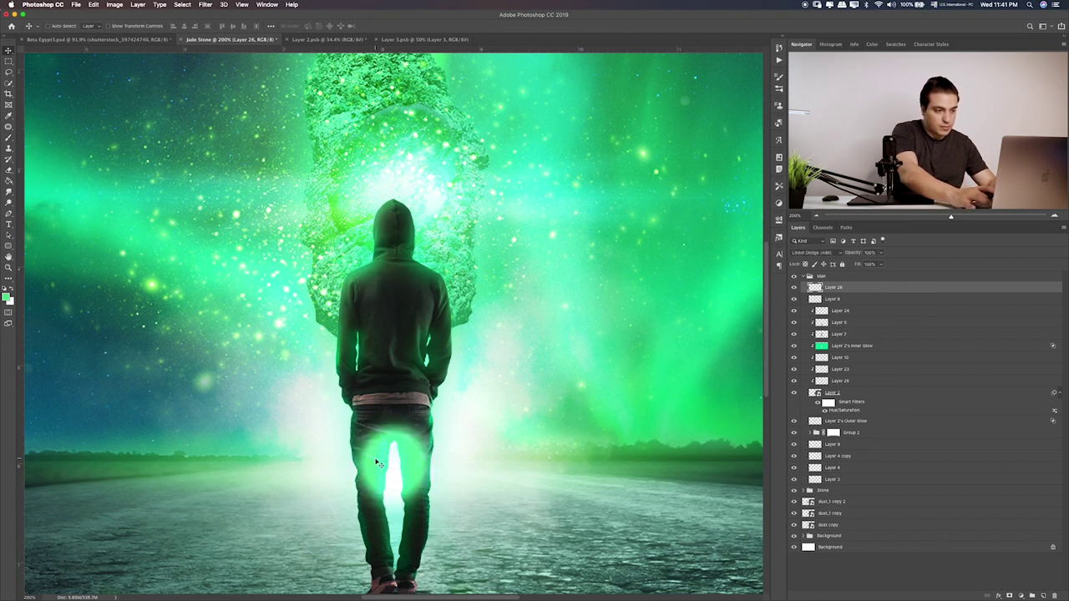
key(shift+plus)
key(shift+plus)
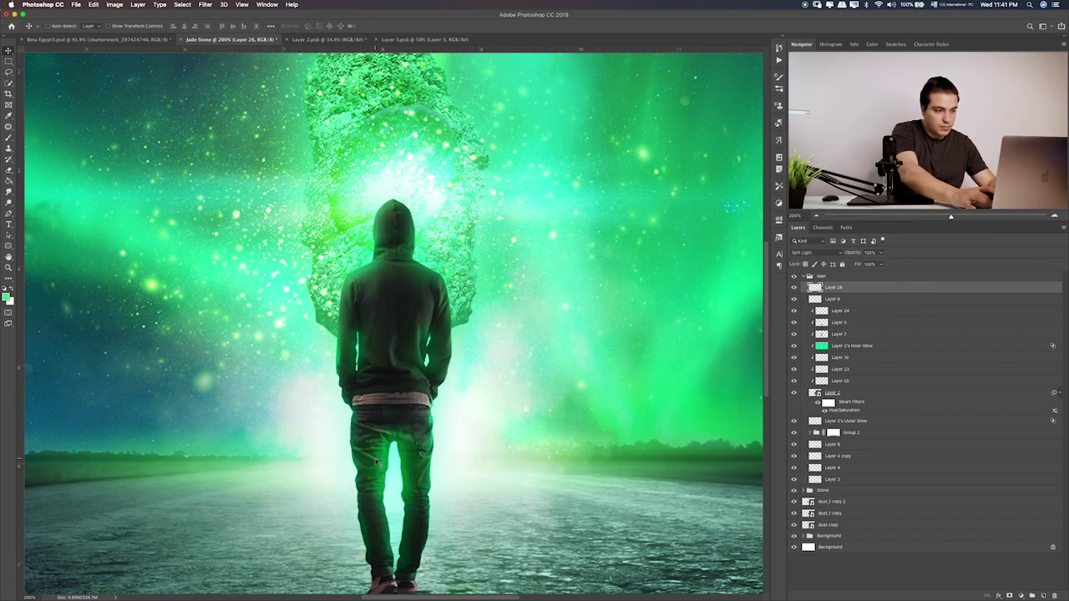
key(ctrl+0)
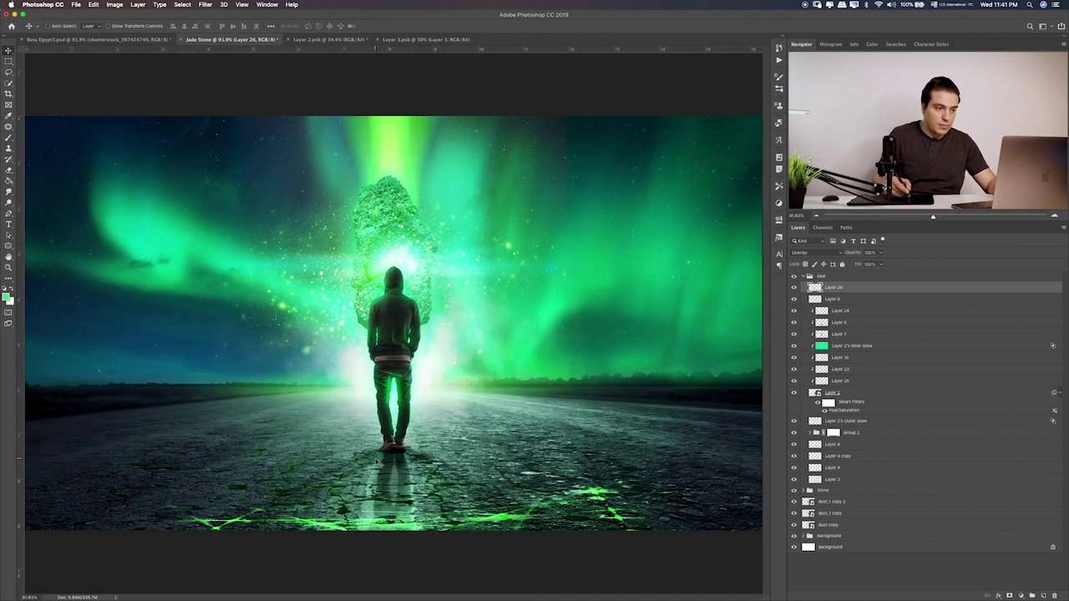
click(882, 252)
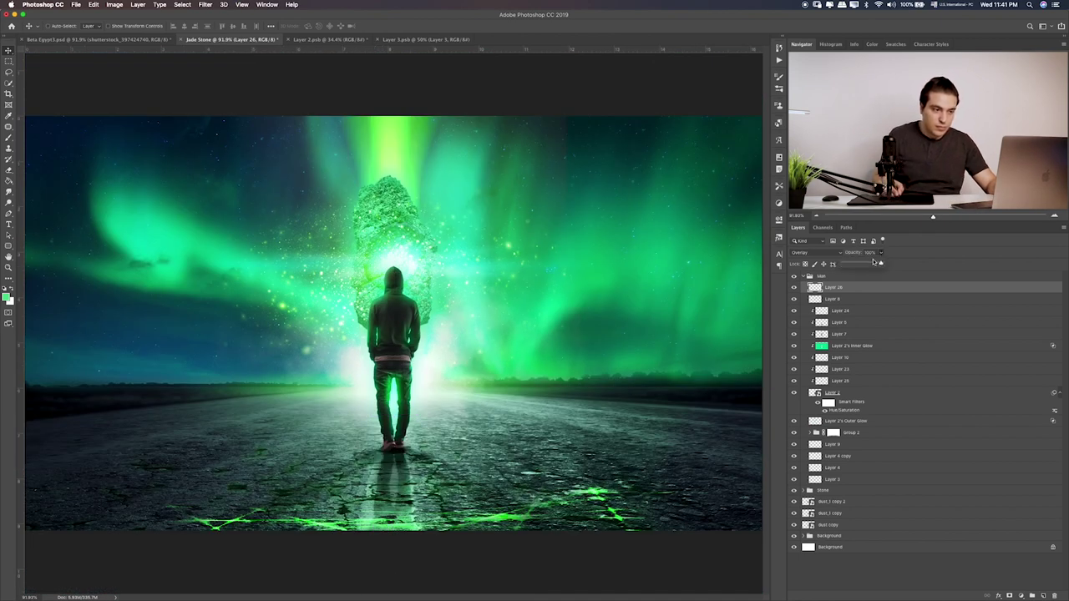
drag(865, 267, 852, 269)
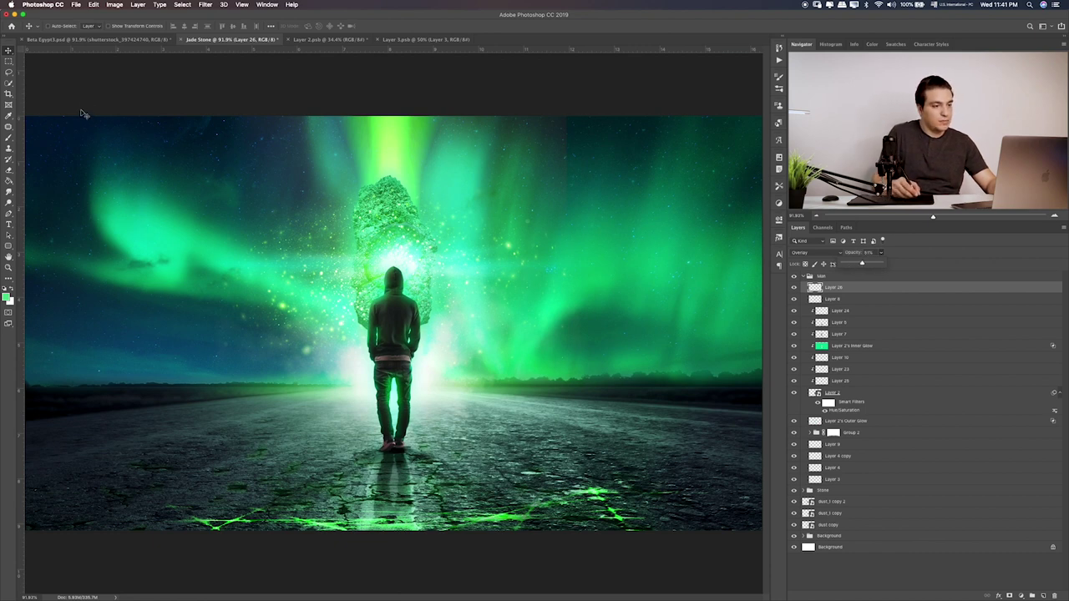
Collapse the Main group and move the three dust_1 layers into the Background group
click(9, 62)
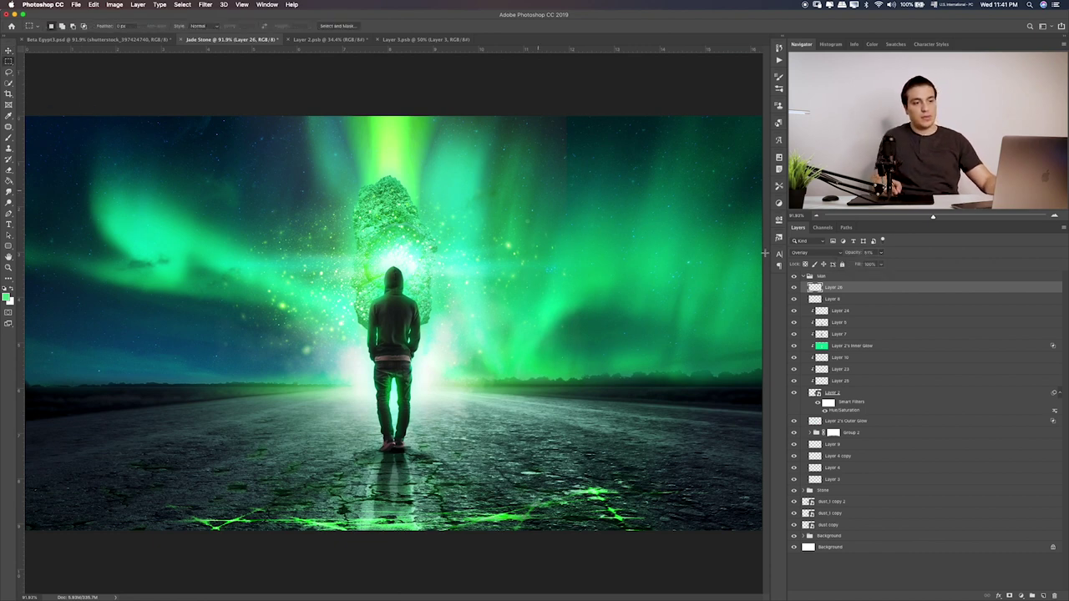
click(868, 277)
click(804, 276)
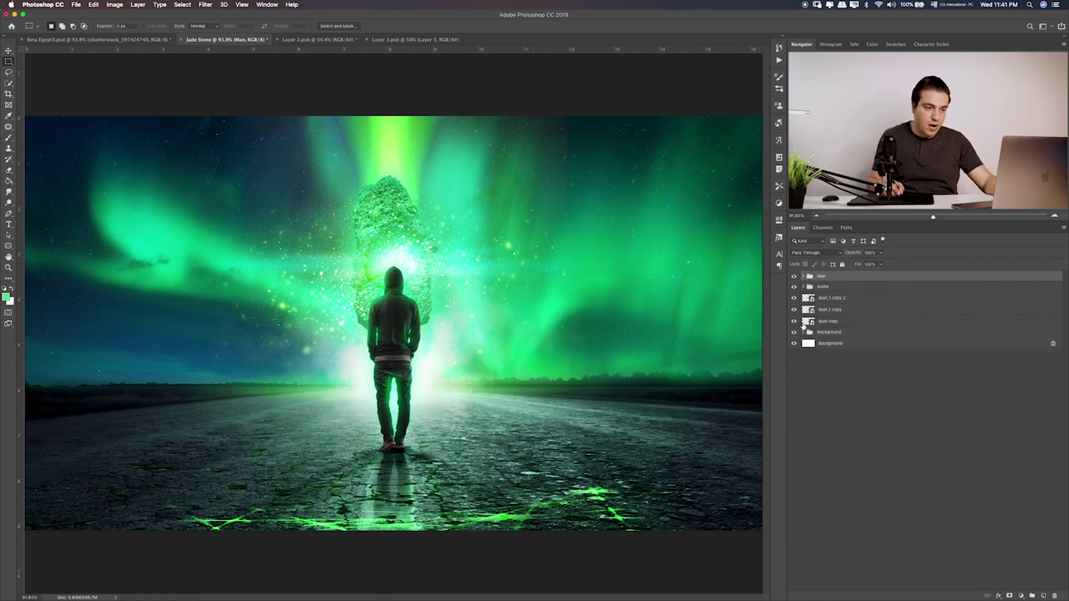
click(822, 298)
click(804, 331)
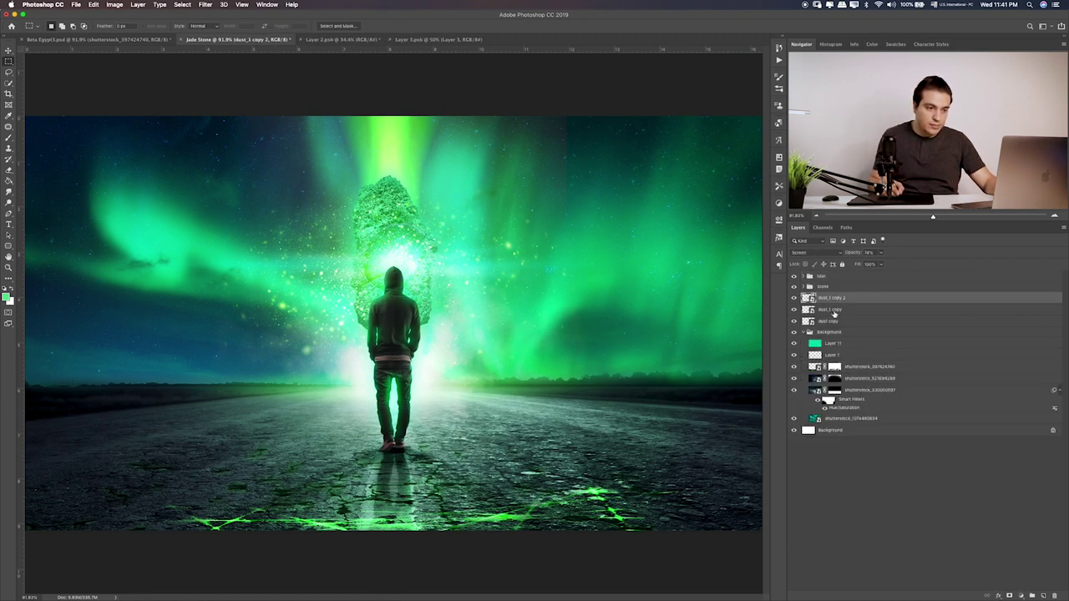
shift+click(831, 322)
drag(831, 322, 838, 330)
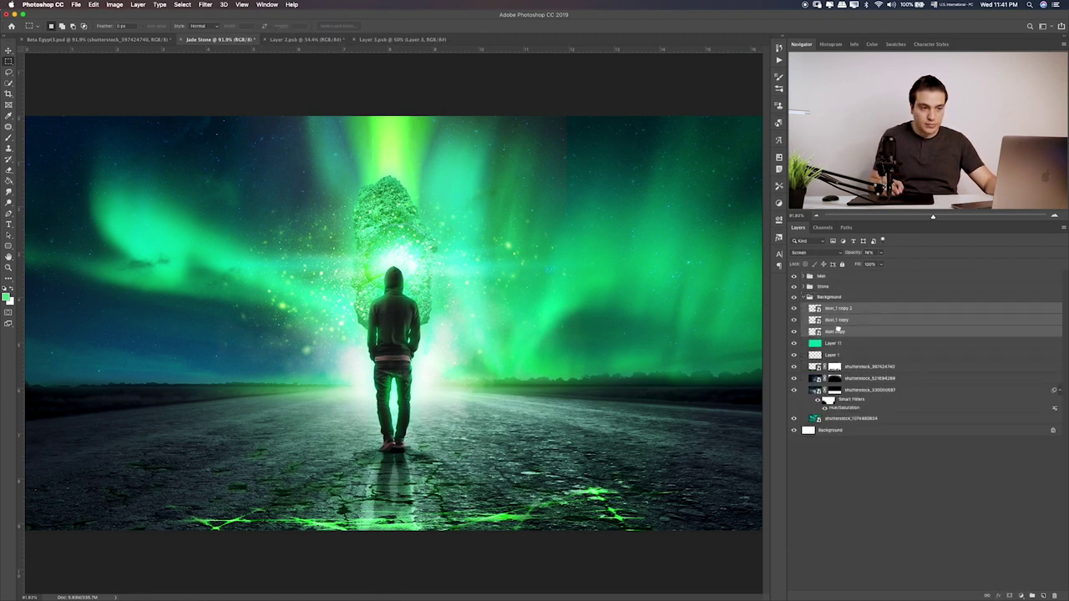
click(806, 296)
click(827, 276)
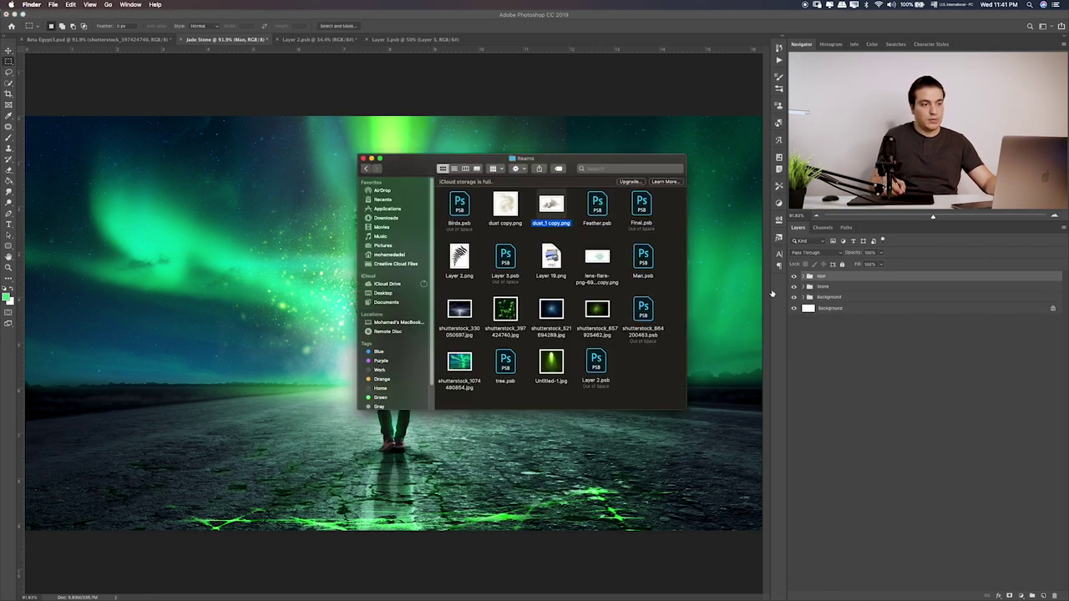
key(super+Tab)
click(466, 208)
key(space)
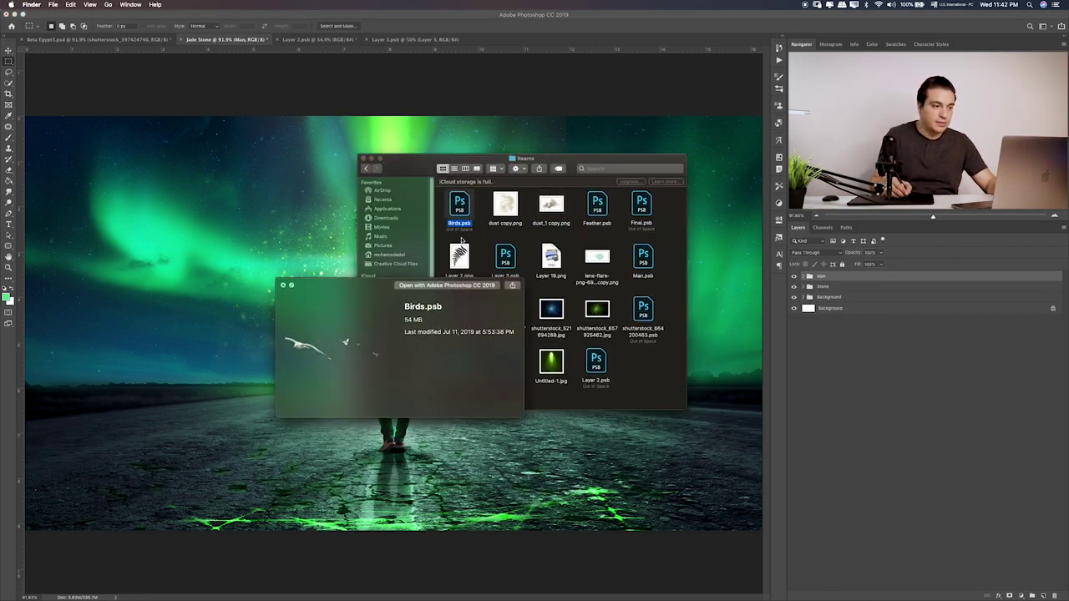
key(space)
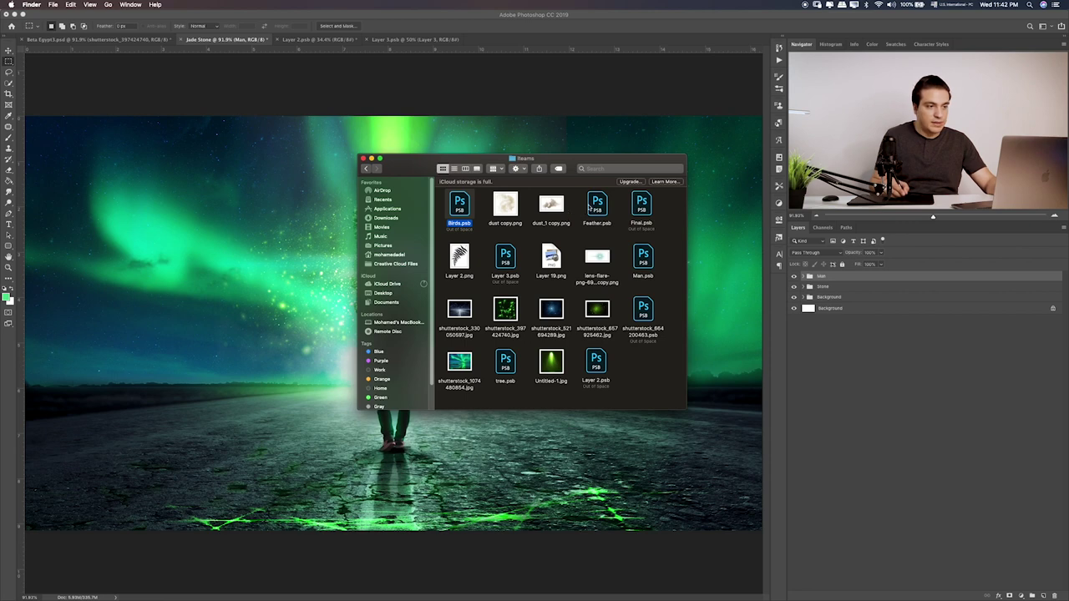
click(590, 209)
key(space)
click(640, 209)
key(space)
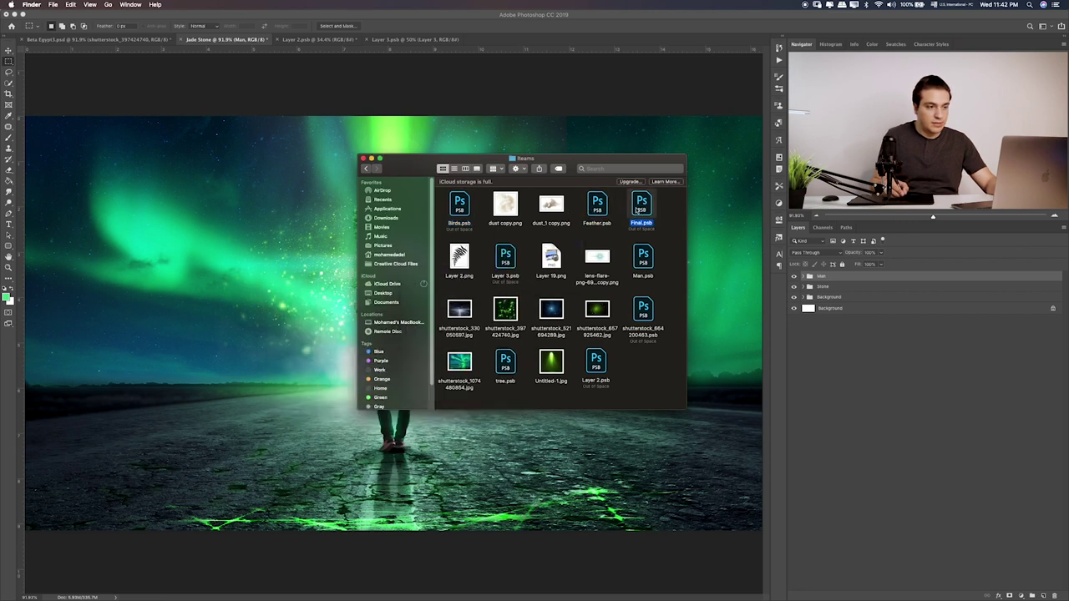
key(space)
key(space)
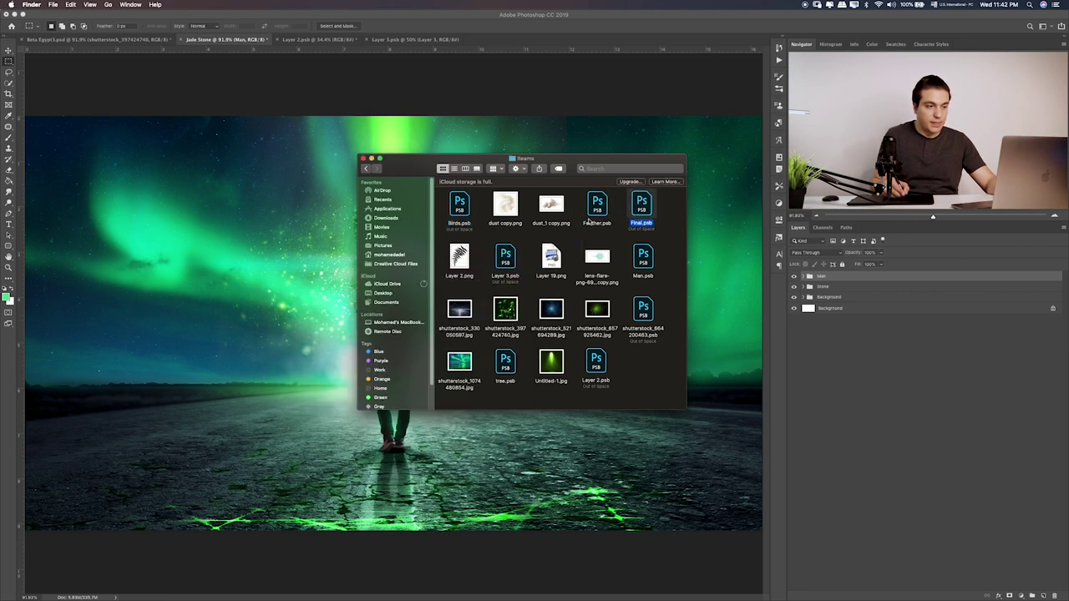
click(464, 212)
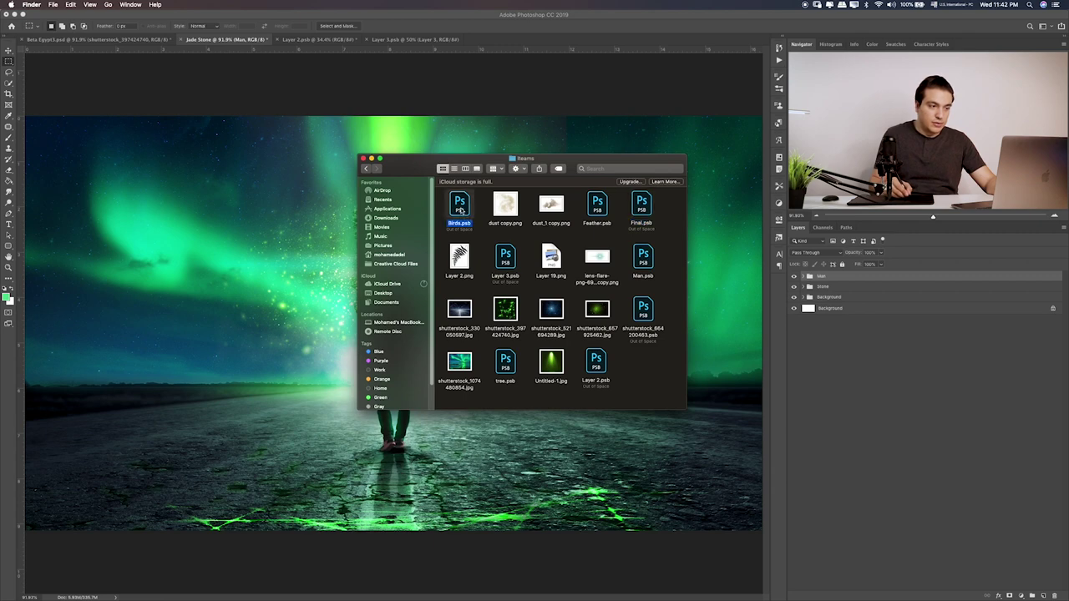
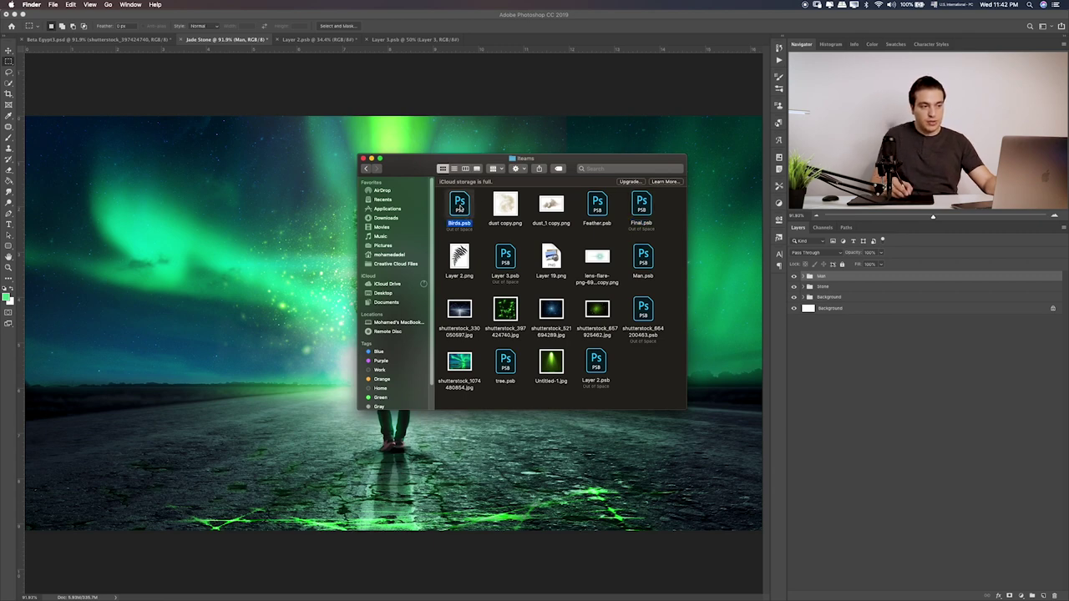
Open Birds.psb and close the Layer 3 and Layer 2 documents without saving
double_click(460, 207)
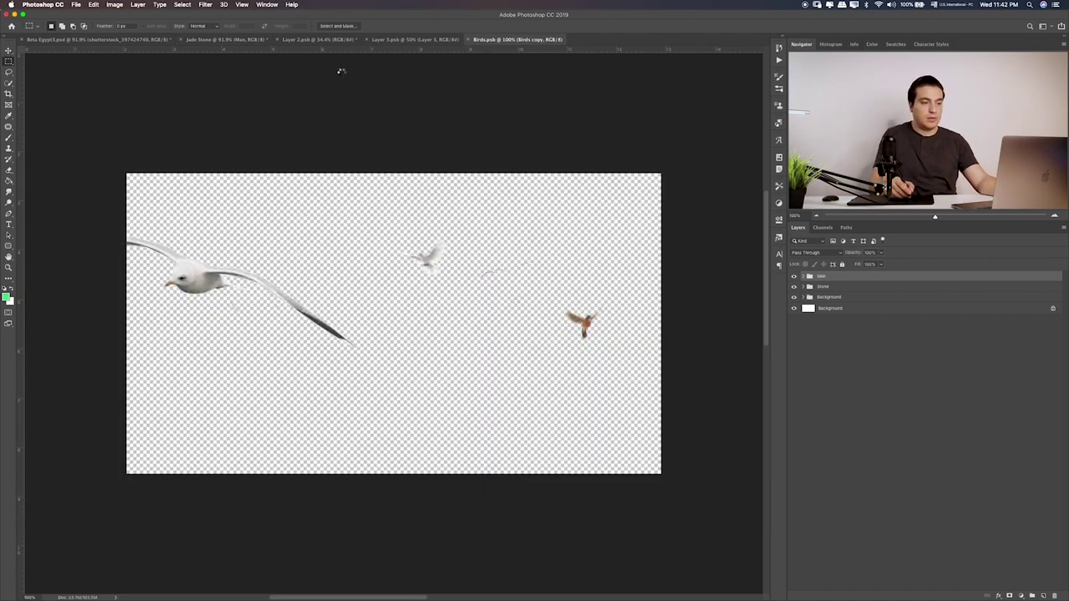
click(374, 39)
key(super+w)
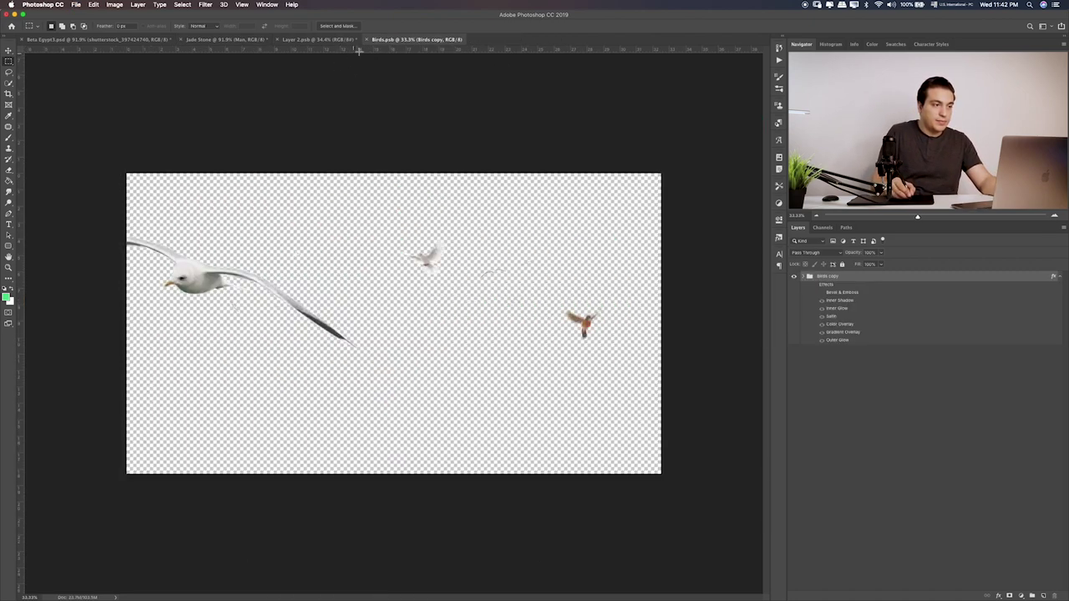
click(330, 39)
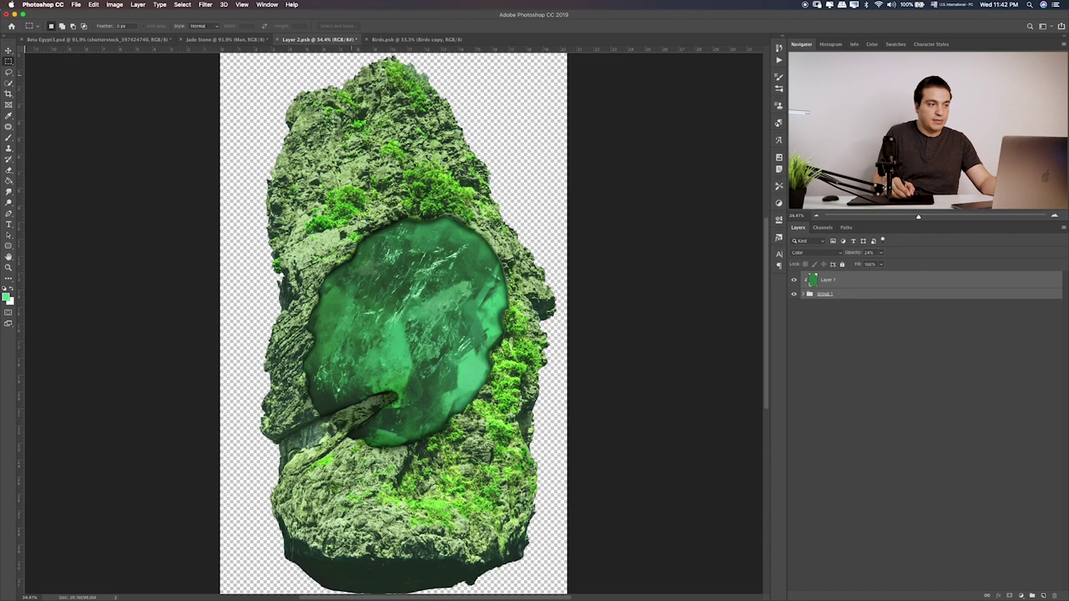
key(super+w)
key(super+d)
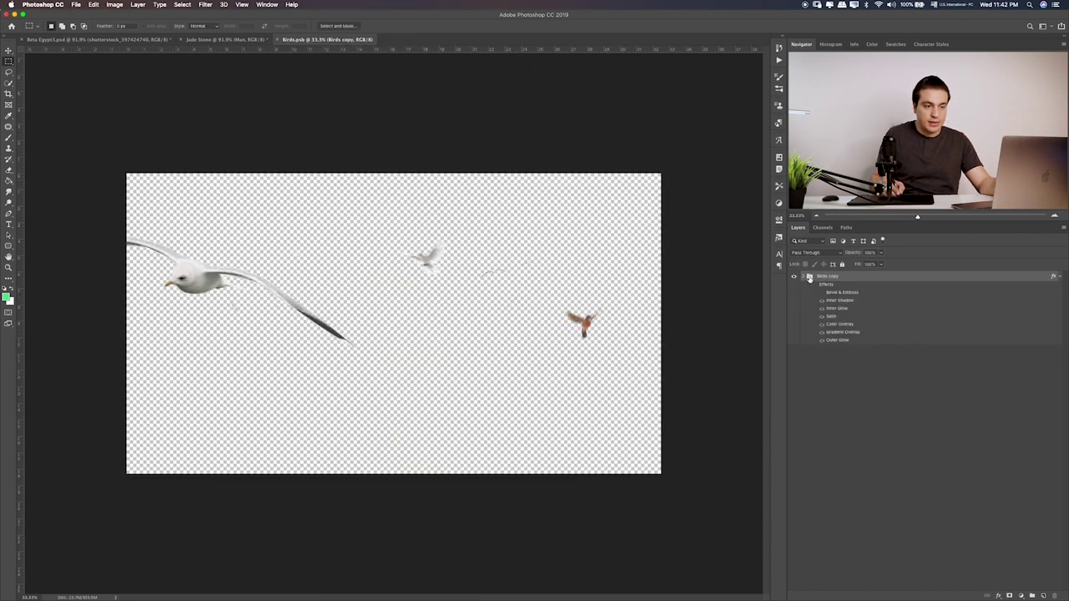
Drag the Birds copy group with the Move tool into the Jade Stone composite
click(807, 278)
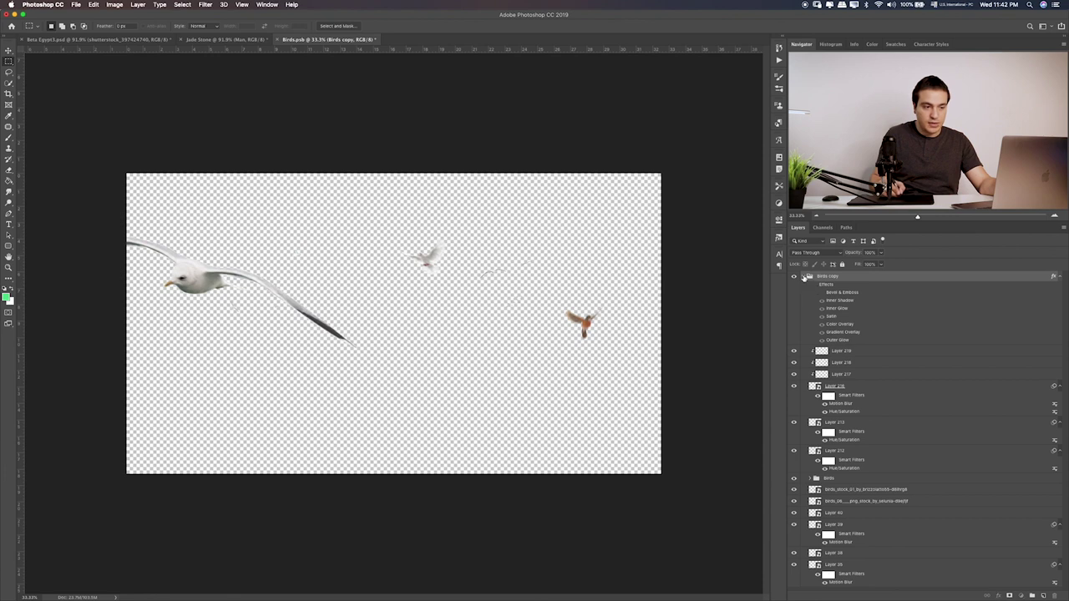
click(805, 278)
key(v)
mouse_move(421, 261)
mouse_down()
mouse_move(211, 47)
mouse_move(575, 262)
mouse_up()
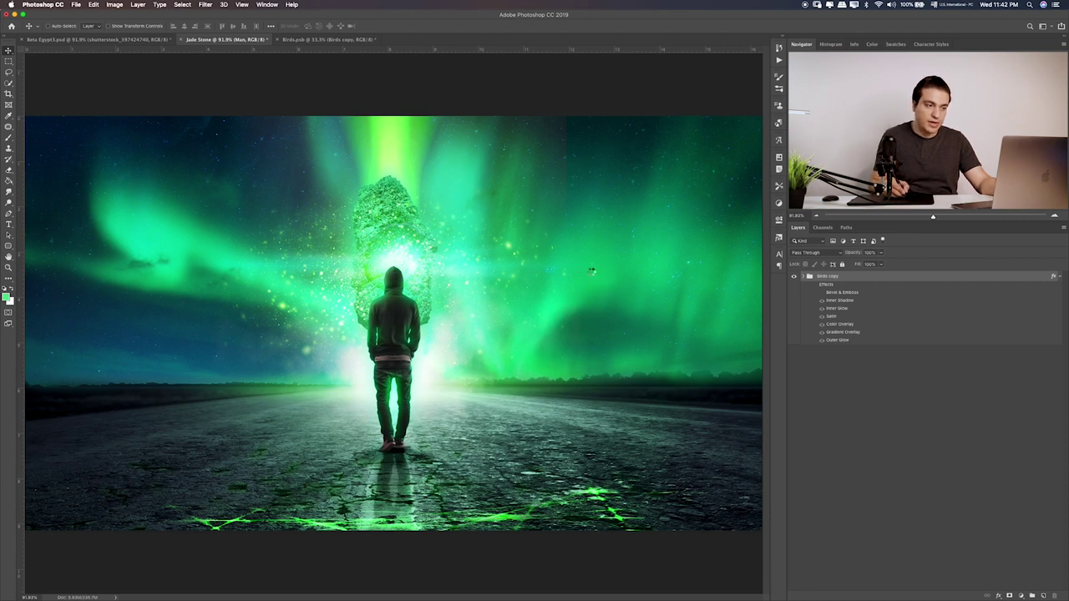
drag(593, 269, 586, 273)
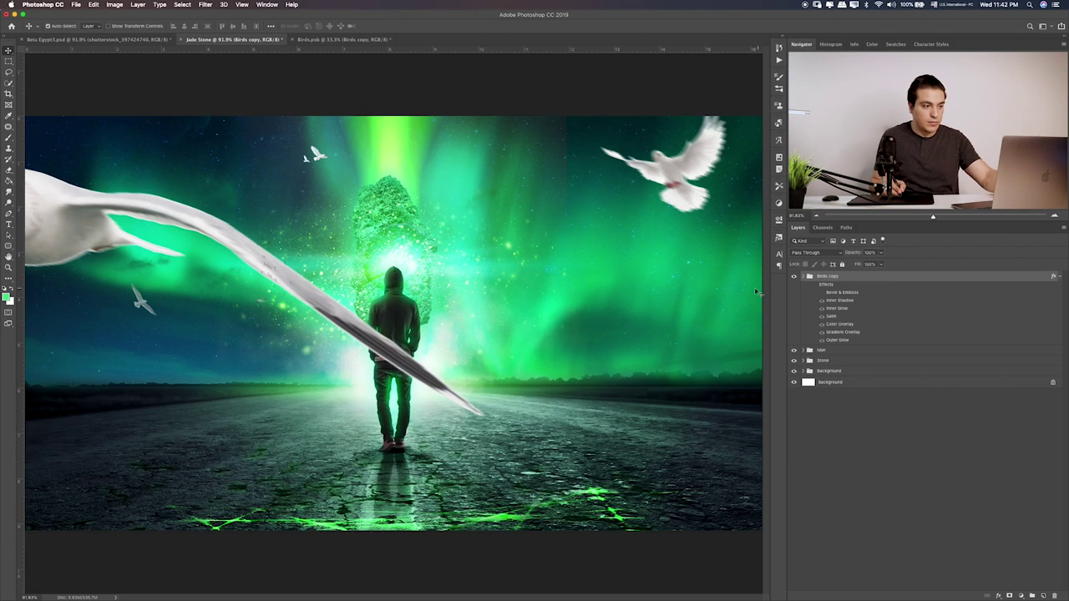
Free-transform the Birds copy group smaller and shift it up-left around the stone, then fit the view
key(ctrl+t)
key(ctrl+0)
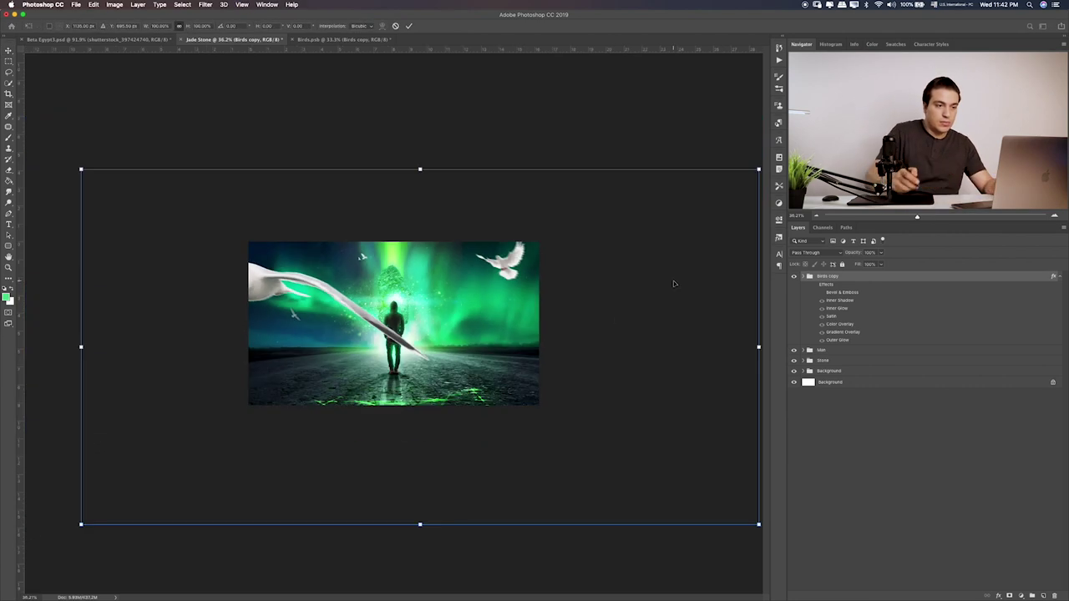
drag(759, 169, 552, 275)
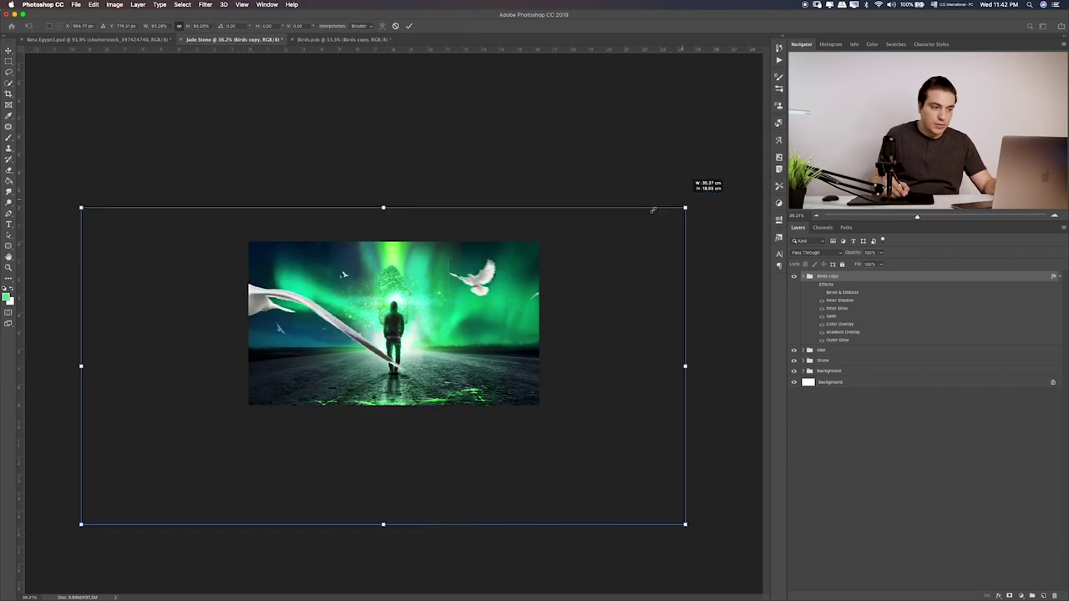
drag(478, 319, 449, 242)
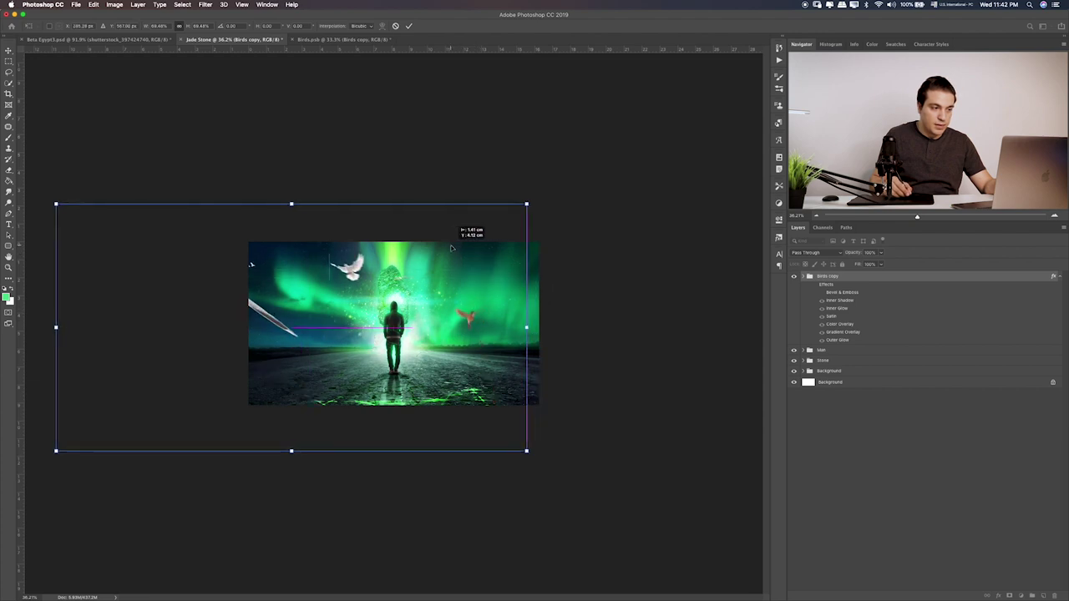
mouse_move(525, 210)
mouse_down()
mouse_move(458, 240)
mouse_move(475, 256)
mouse_move(461, 241)
mouse_up()
drag(443, 292, 460, 270)
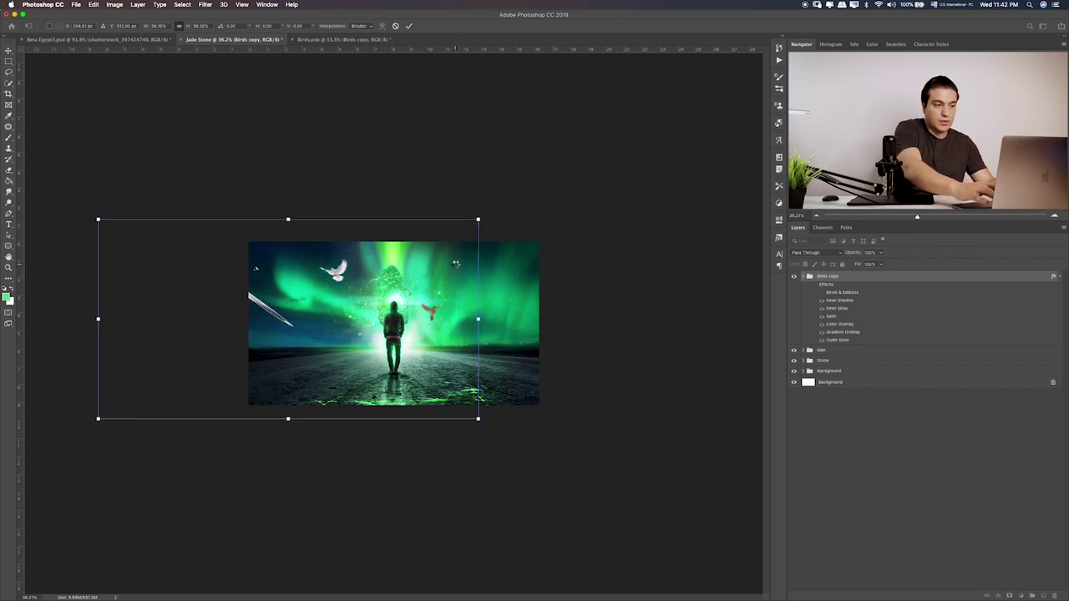
key(Return)
key(super+0)
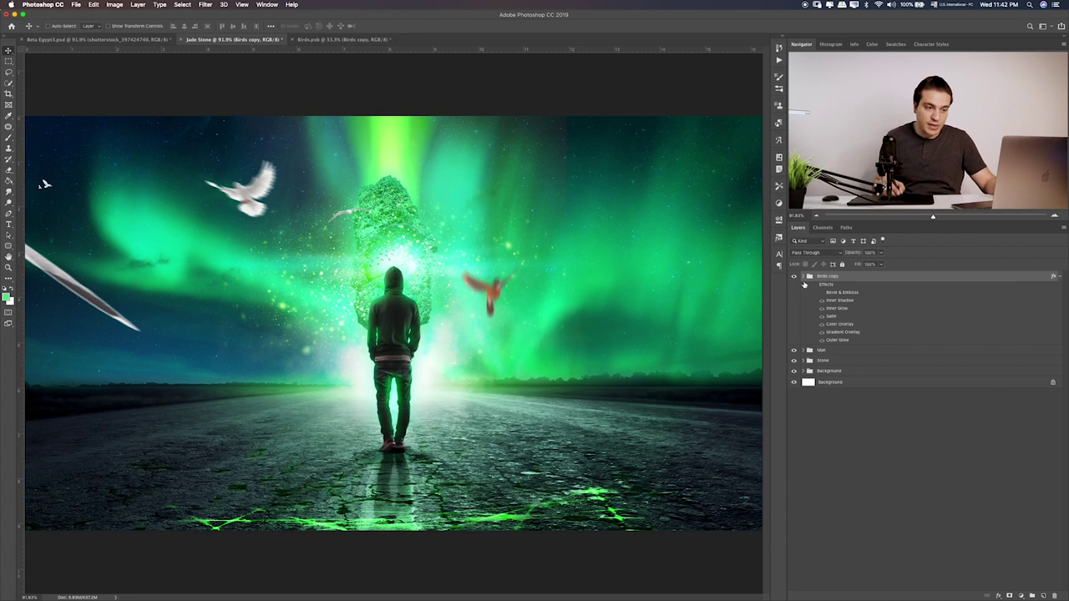
Move the red bird up-right and reduce its Motion Blur distance from 19 to 12
click(804, 277)
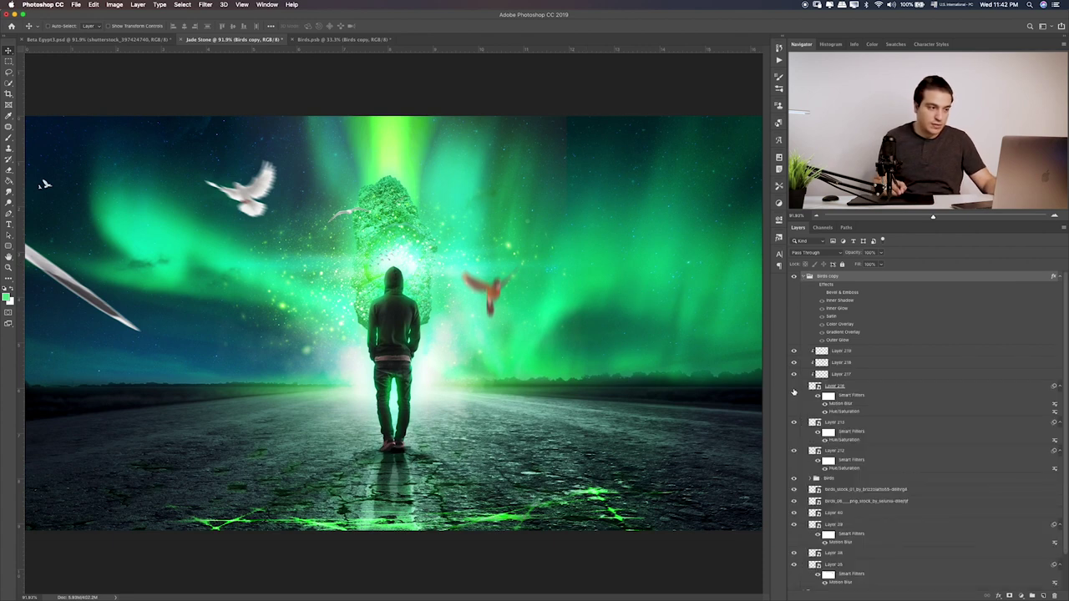
click(793, 389)
click(794, 390)
click(845, 386)
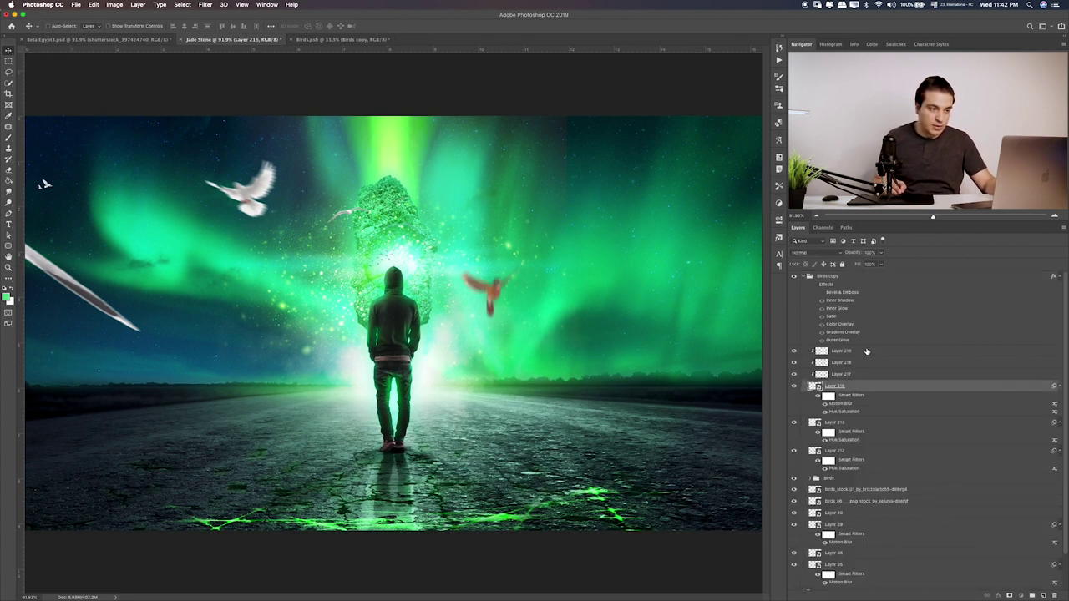
shift+click(866, 352)
drag(578, 344, 590, 312)
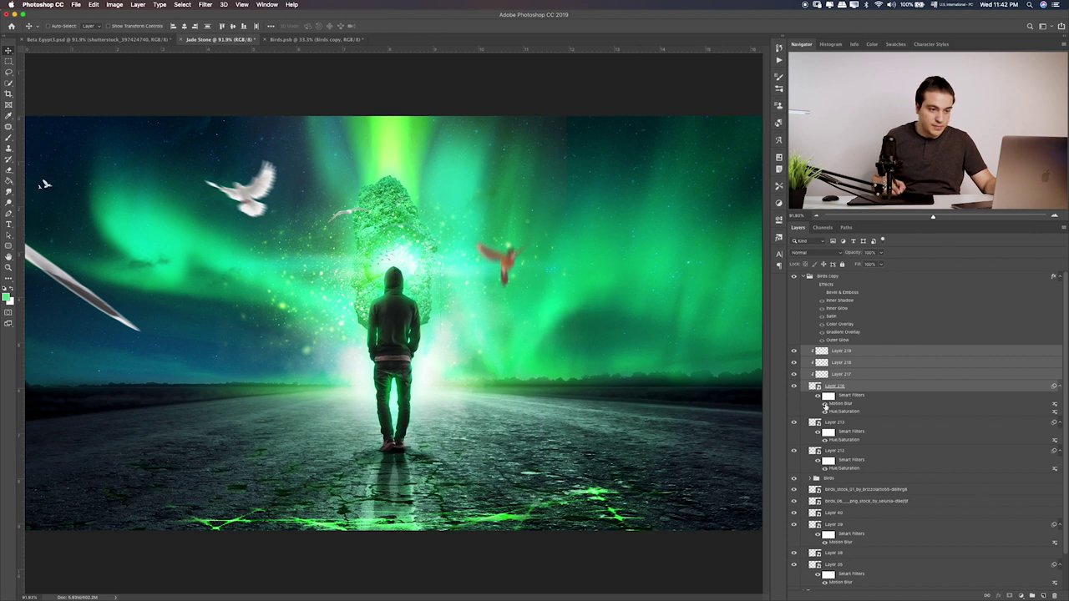
click(824, 404)
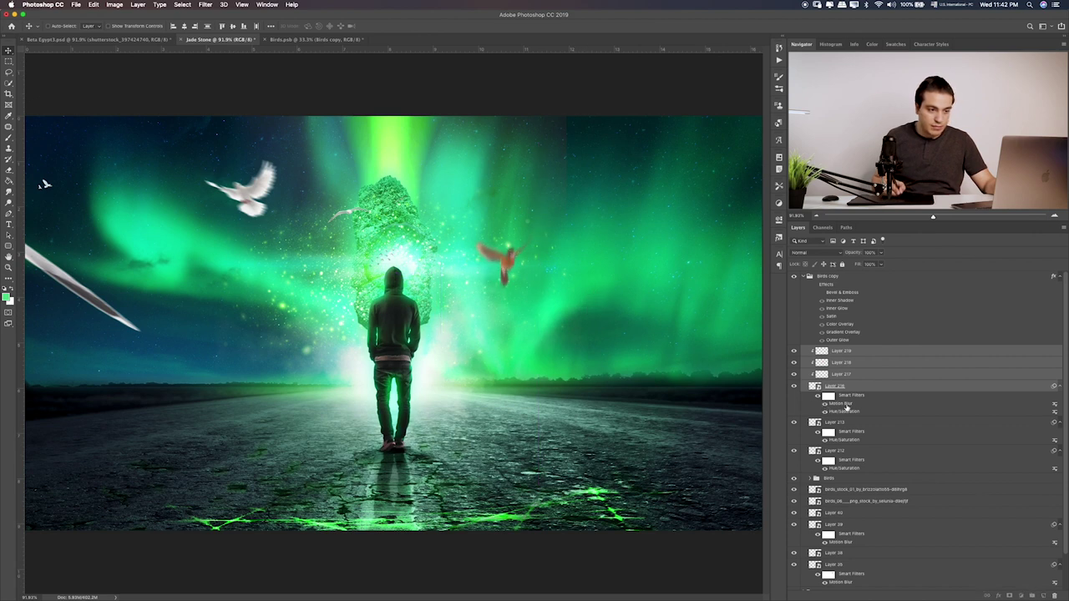
double_click(841, 404)
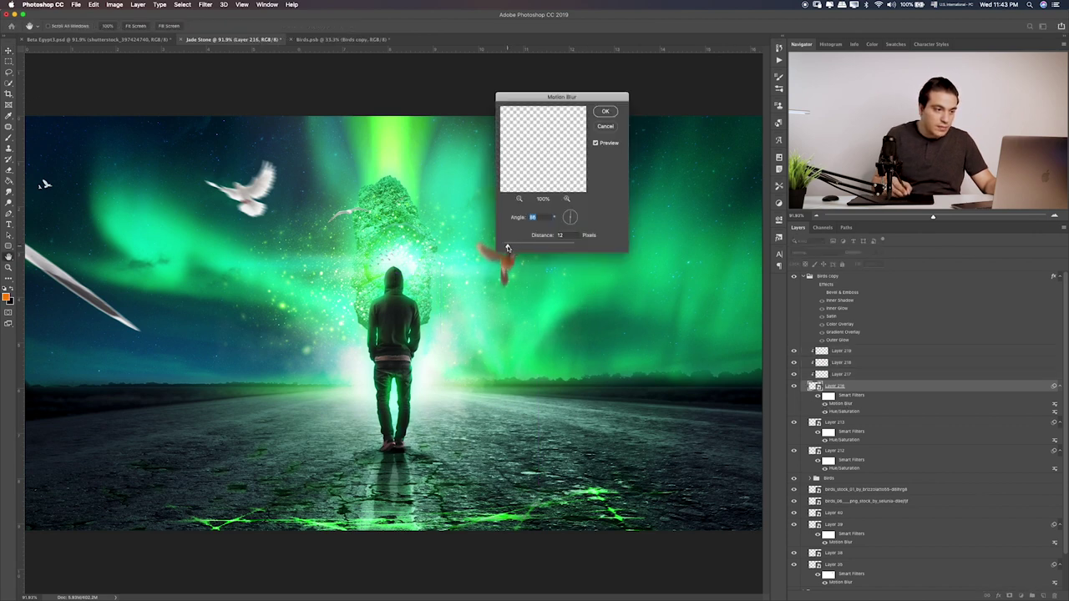
drag(511, 248, 507, 247)
click(605, 112)
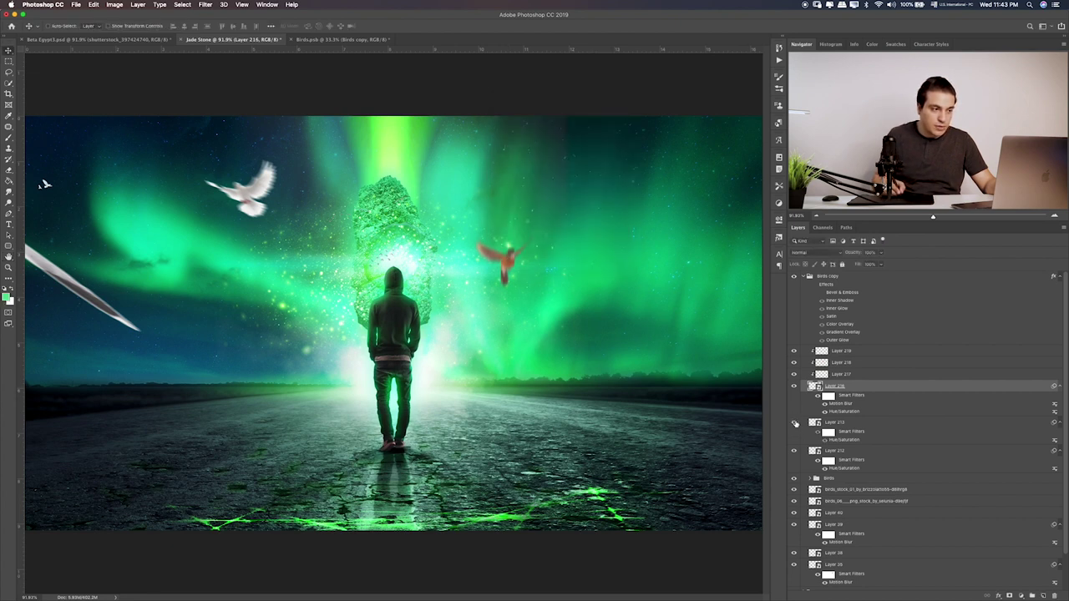
Shift the small white bird on Layer 213 left and down, and free-transform Layer 212
click(869, 425)
drag(383, 266, 337, 292)
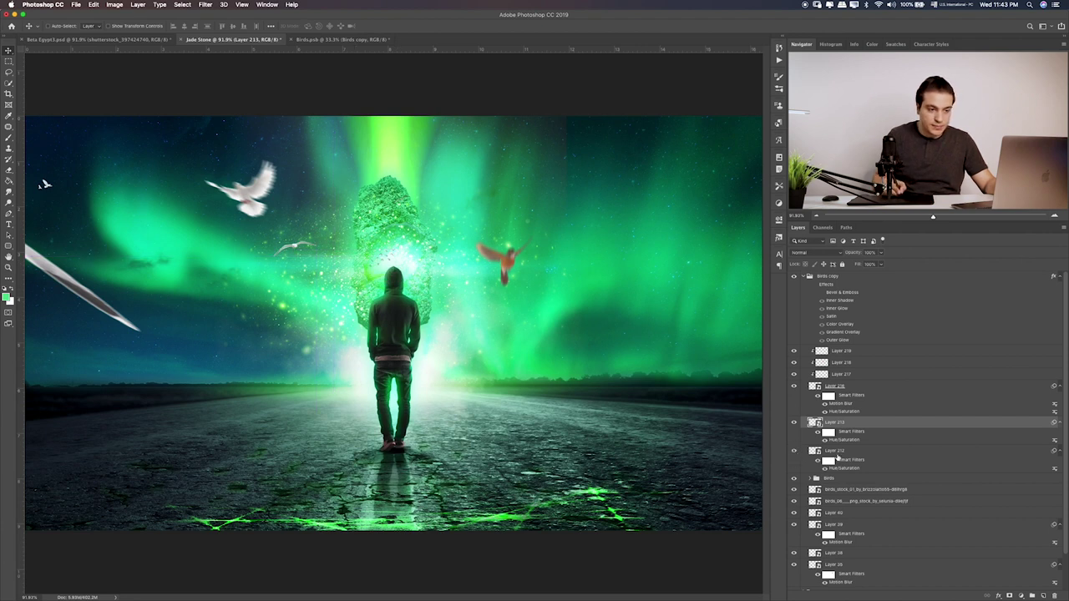
click(836, 451)
key(ctrl+t)
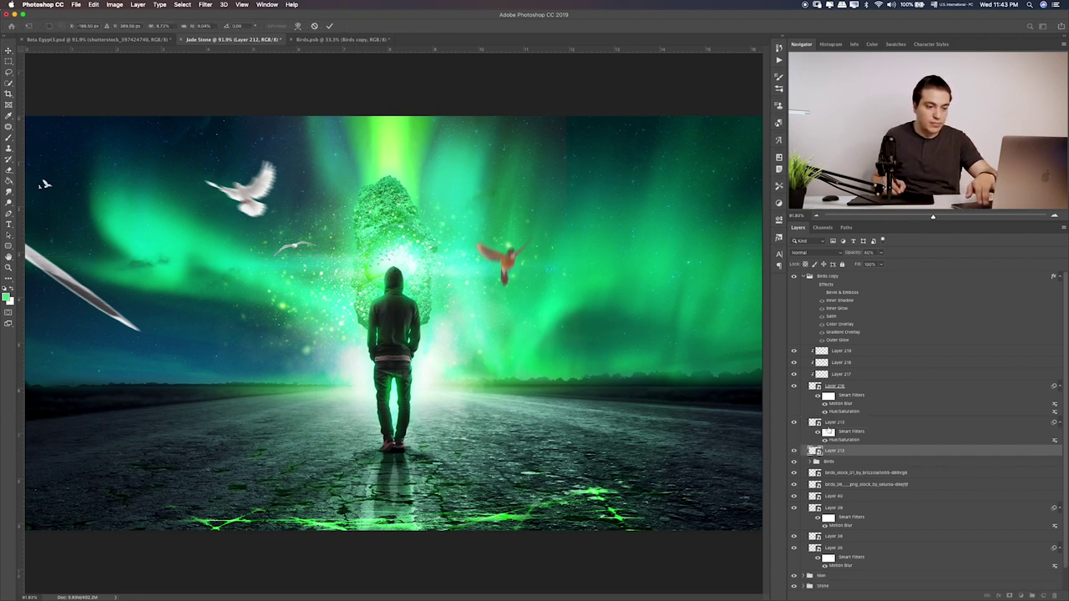
key(Return)
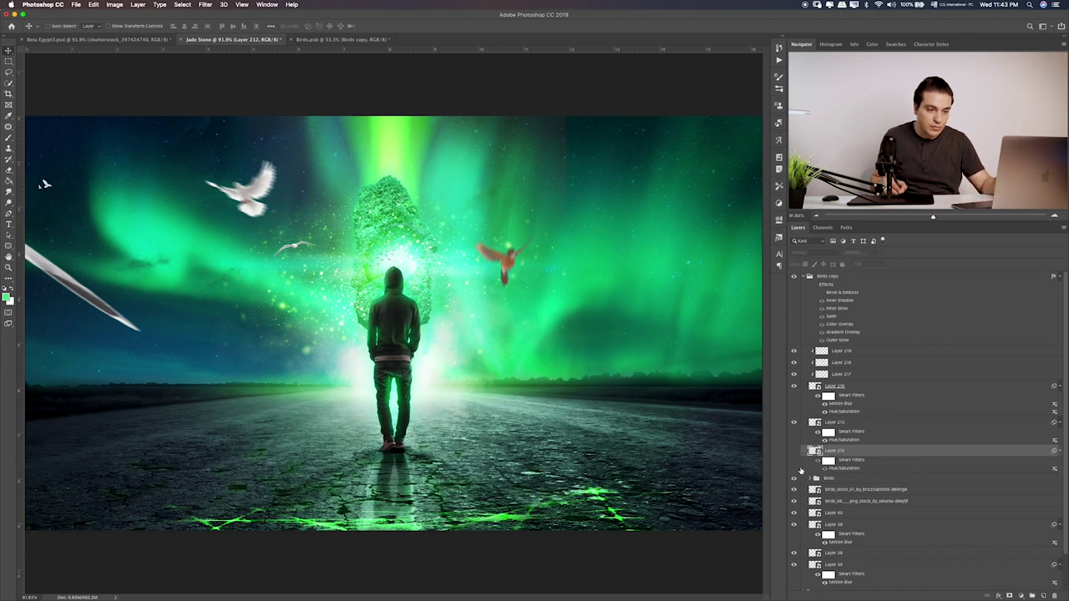
Hide the Birds group and the white streak on the left, and select the white dove Layer 36
click(816, 480)
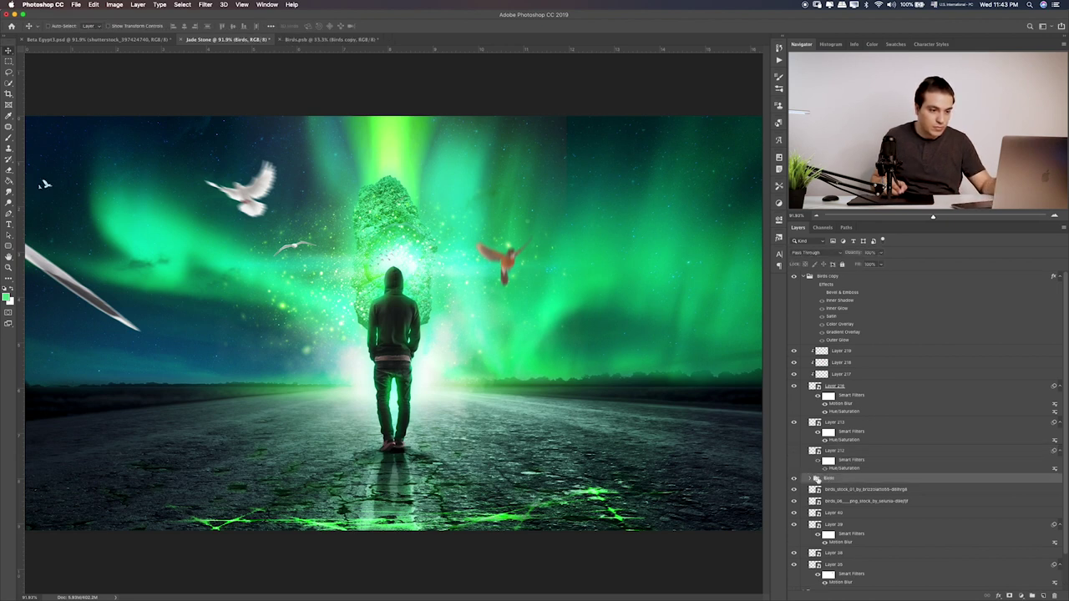
click(794, 480)
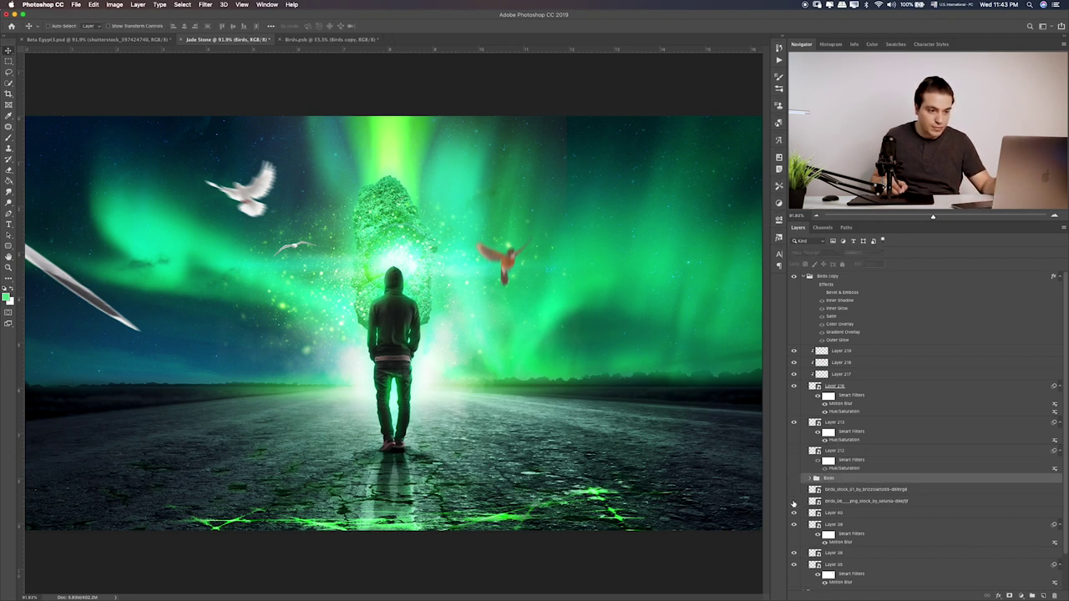
click(795, 524)
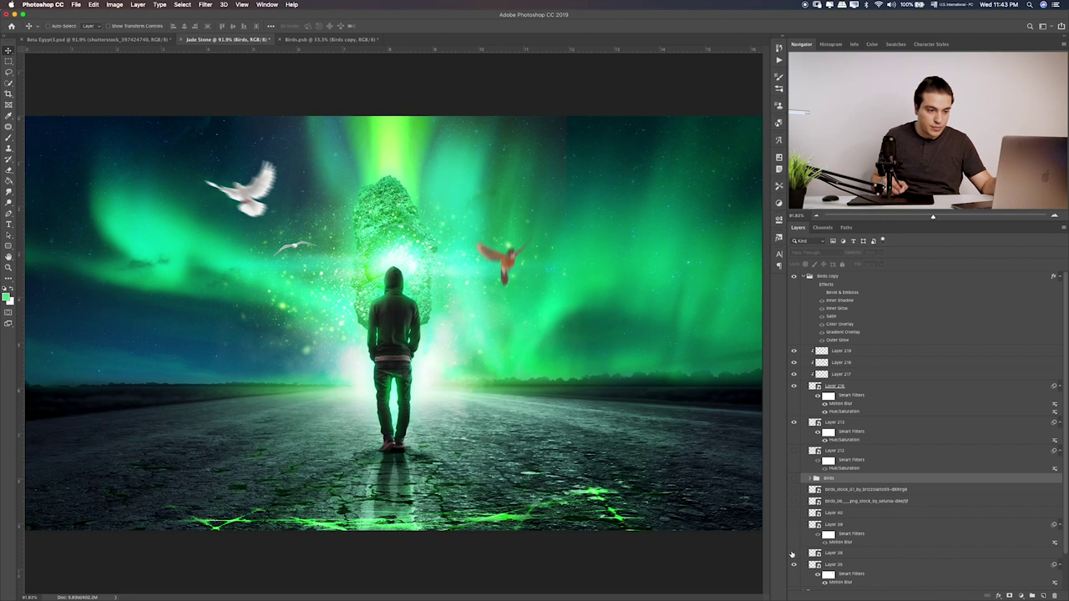
scroll(792, 554, down, 3)
click(793, 526)
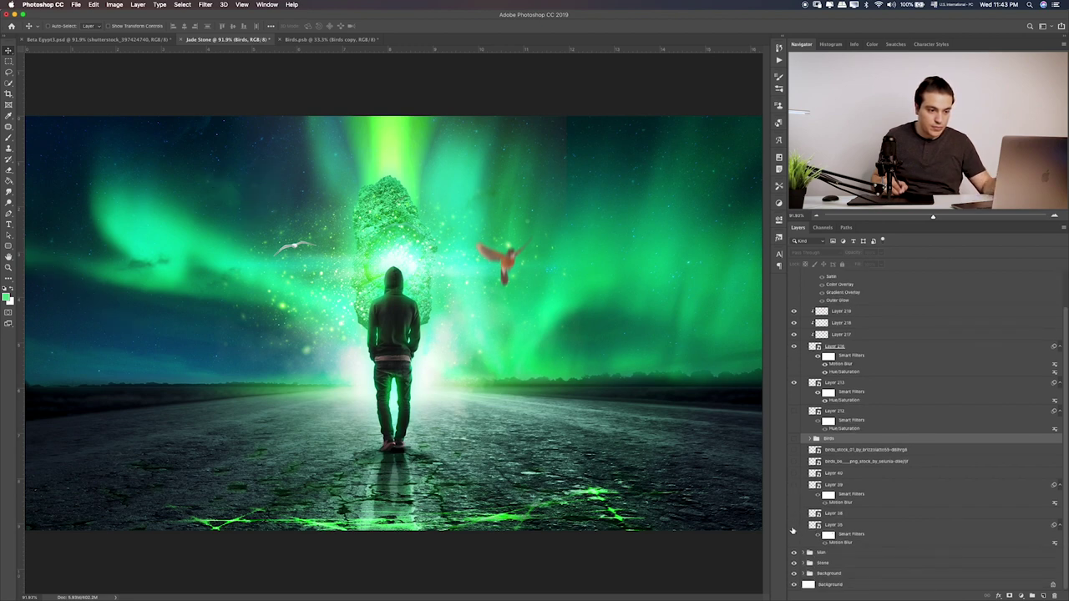
click(793, 527)
click(829, 526)
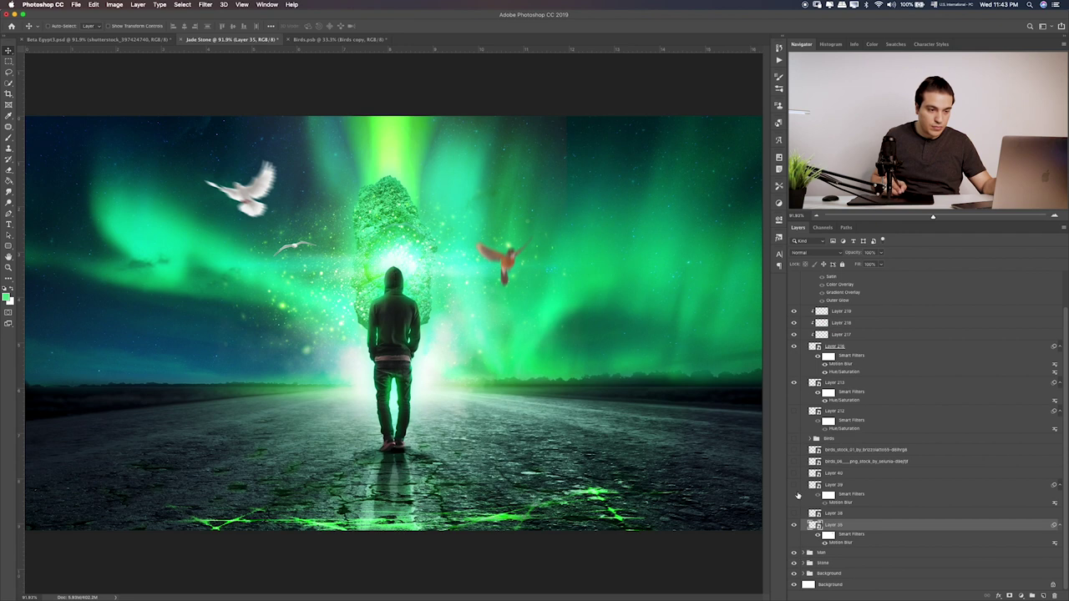
Show and transform Layer 212, then delete it from the composite
click(850, 416)
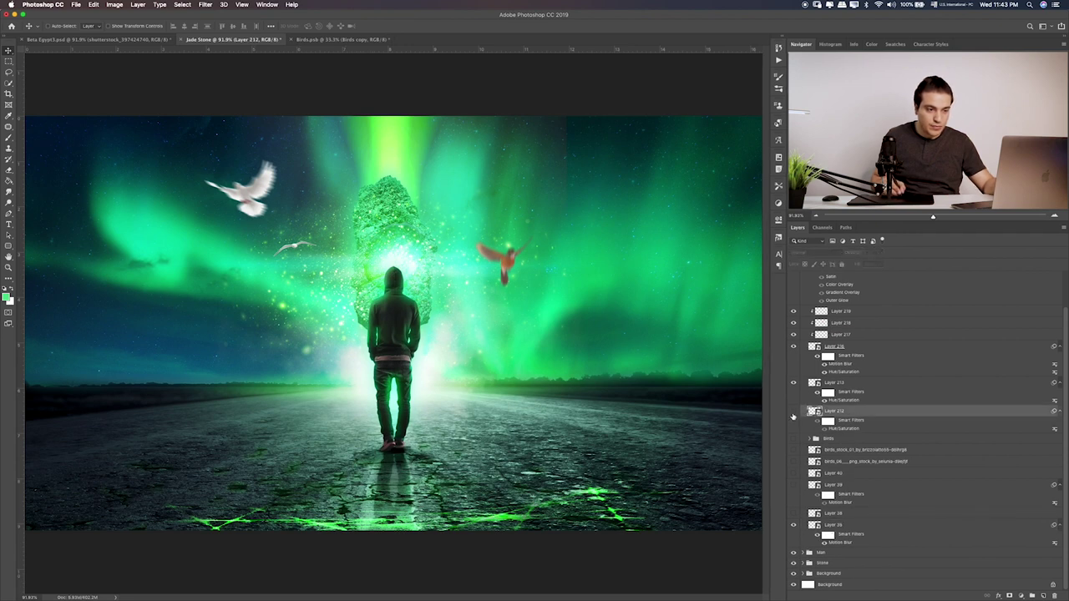
click(794, 411)
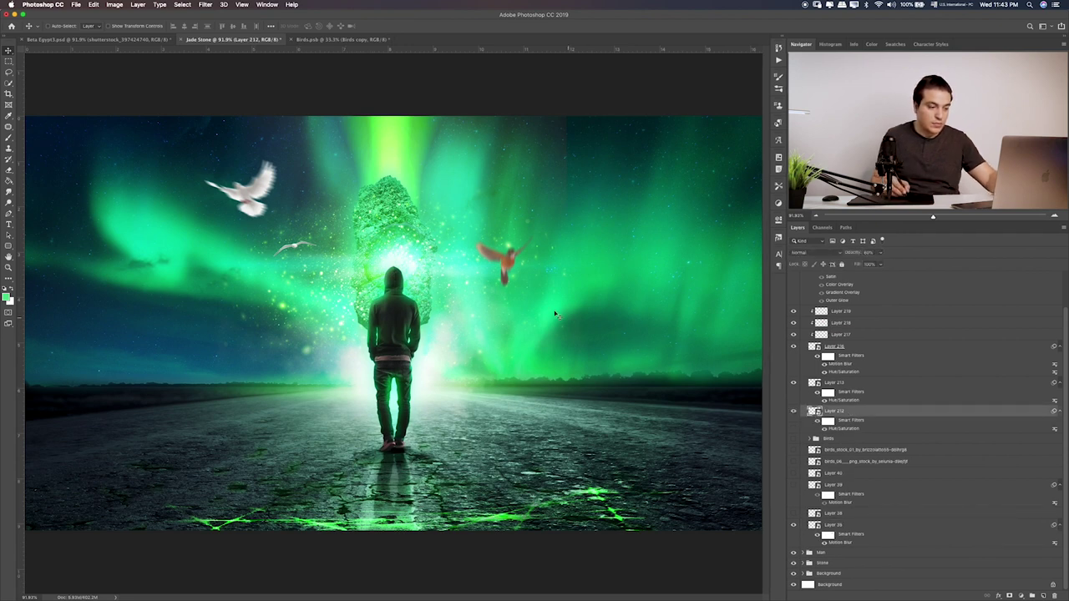
key(ctrl+t)
key(Return)
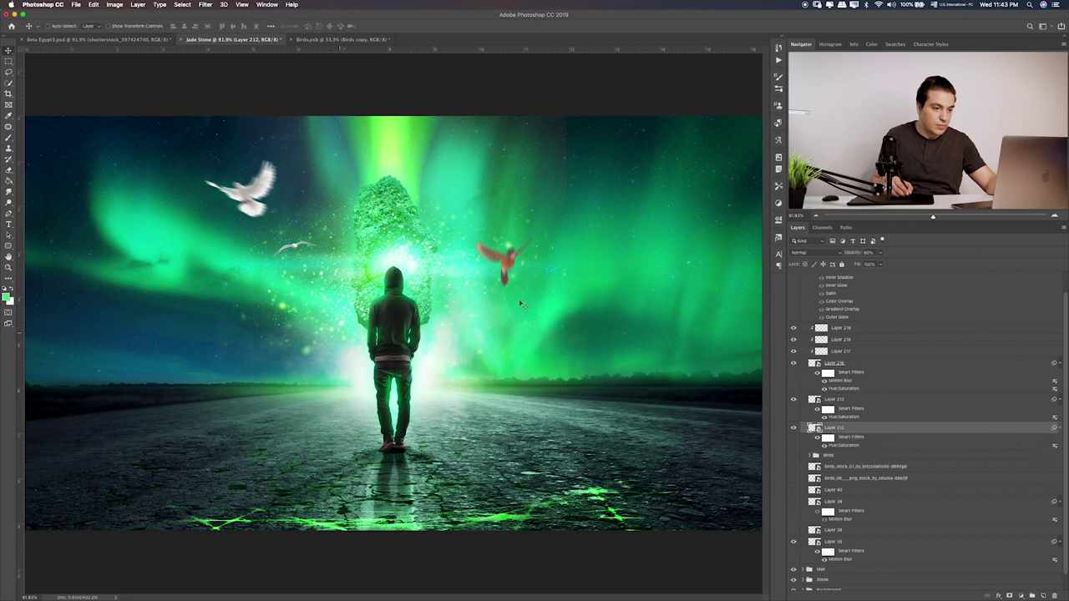
drag(827, 428, 820, 324)
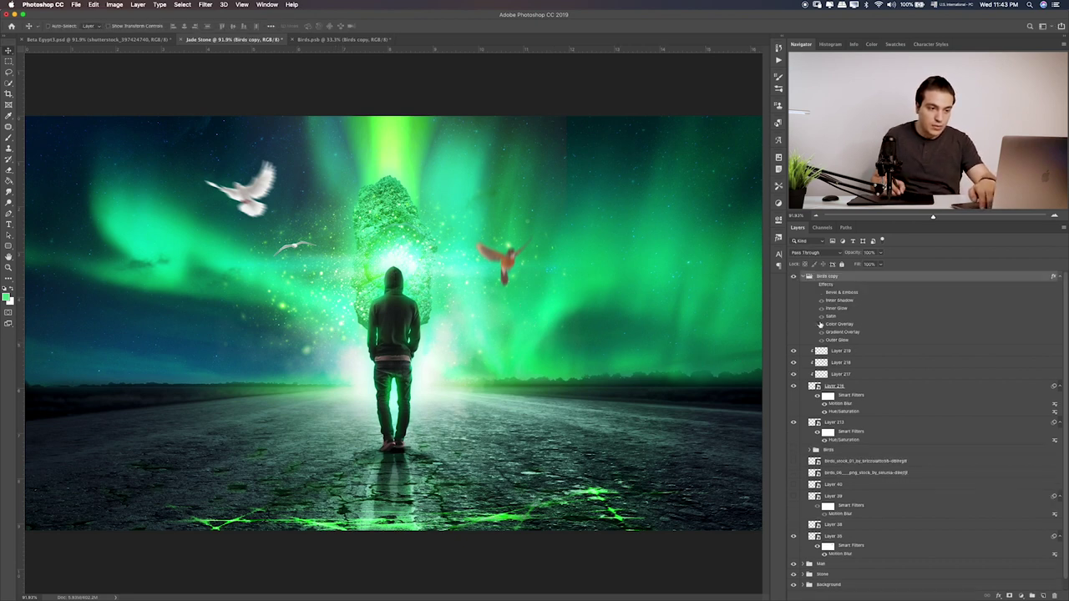
Show and ungroup the Birds group, then delete its unused bird layers
click(829, 455)
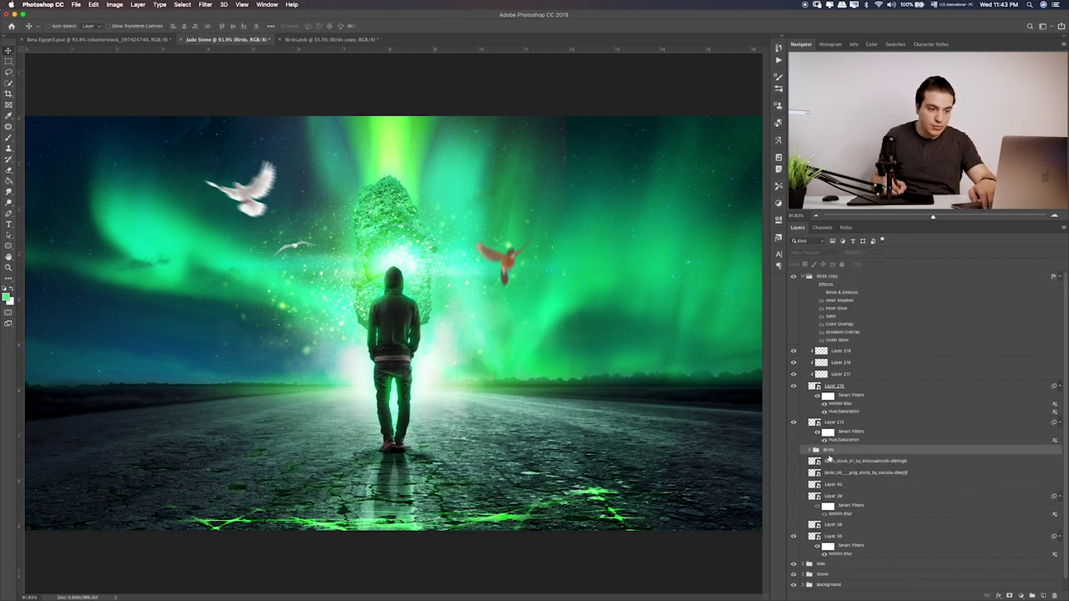
click(794, 452)
key(ctrl+shift+g)
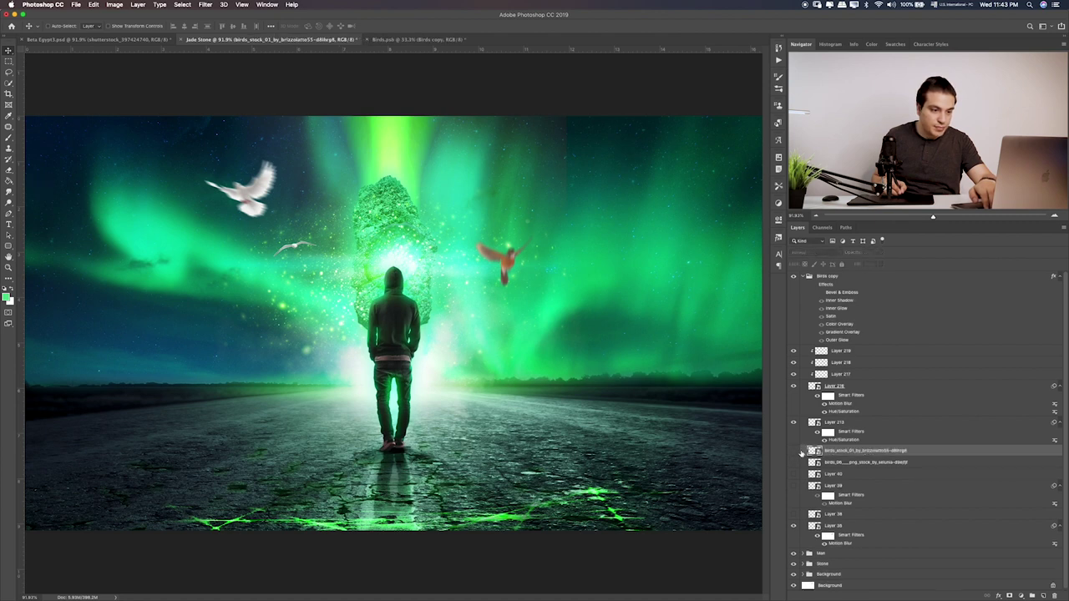
key(Delete)
key(Delete)
key(Delete)
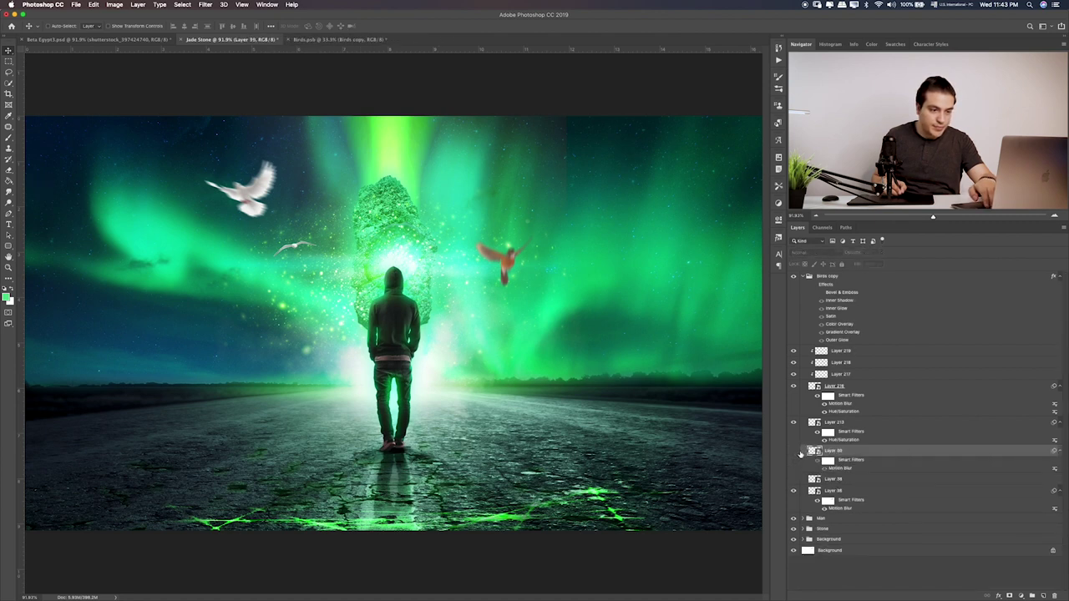
key(Delete)
key(Delete)
click(794, 452)
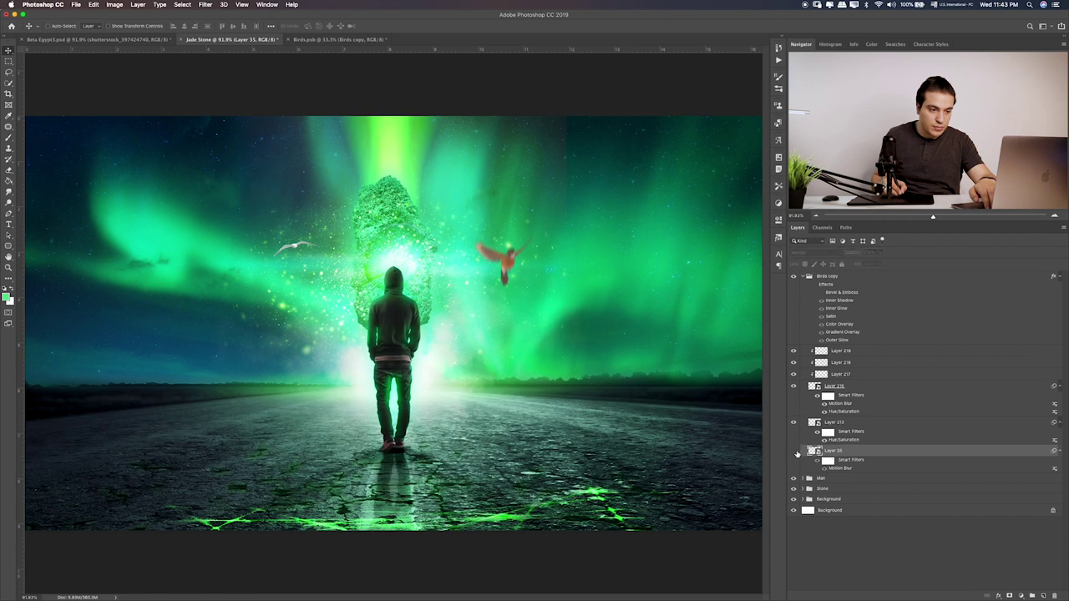
click(794, 452)
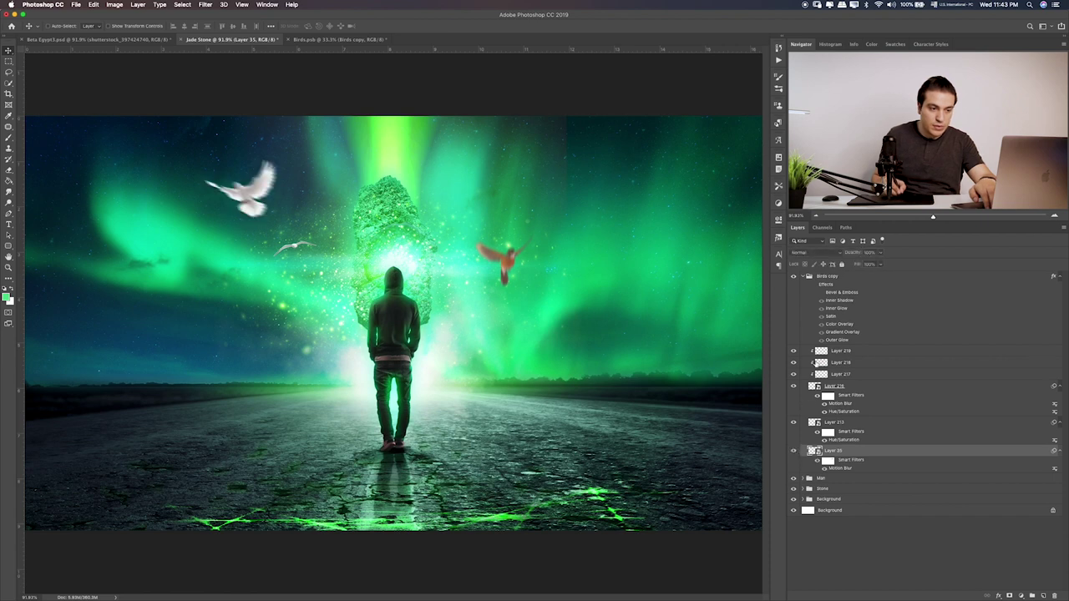
Enable the Birds copy group's effects for a green glow, with Bevel & Emboss left off
click(814, 285)
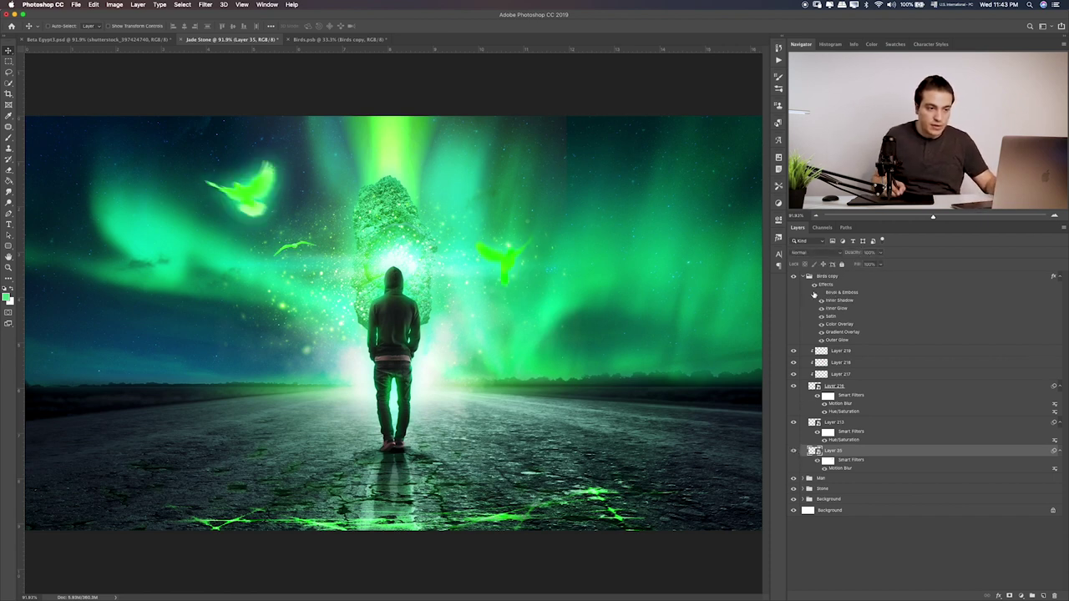
click(821, 293)
click(821, 293)
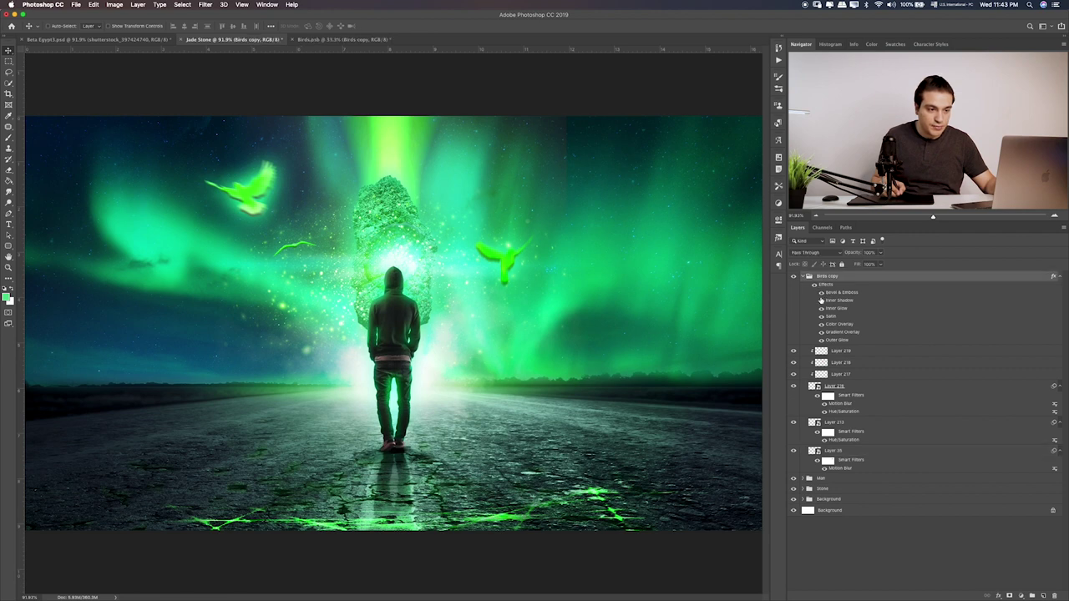
click(821, 293)
Open the birds' Layer Style and compare the Inner Shadow, Inner Glow and Outer Glow effects
double_click(835, 309)
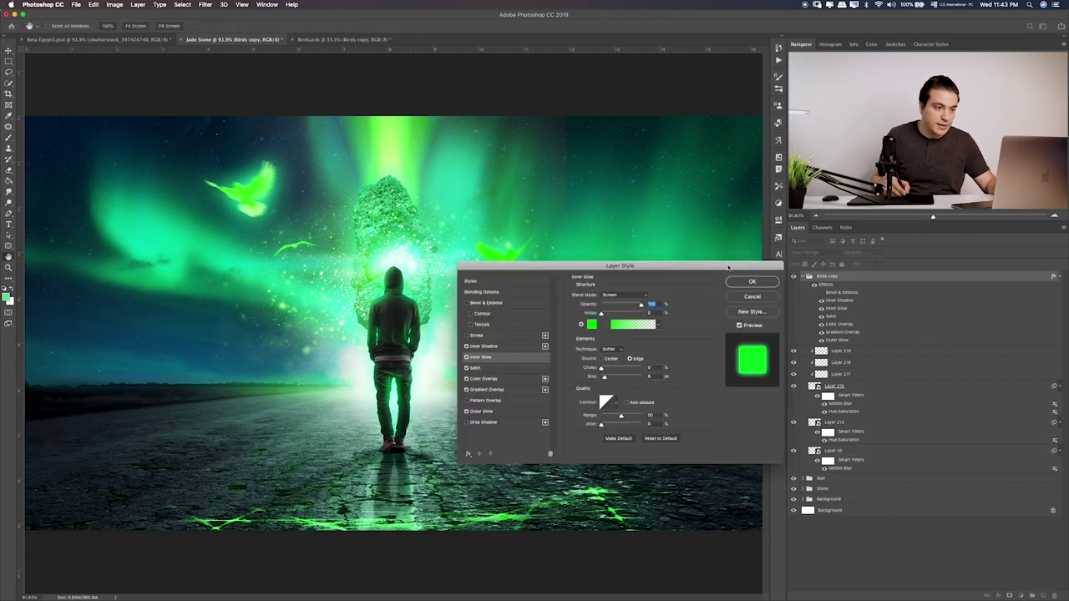
drag(664, 269, 704, 266)
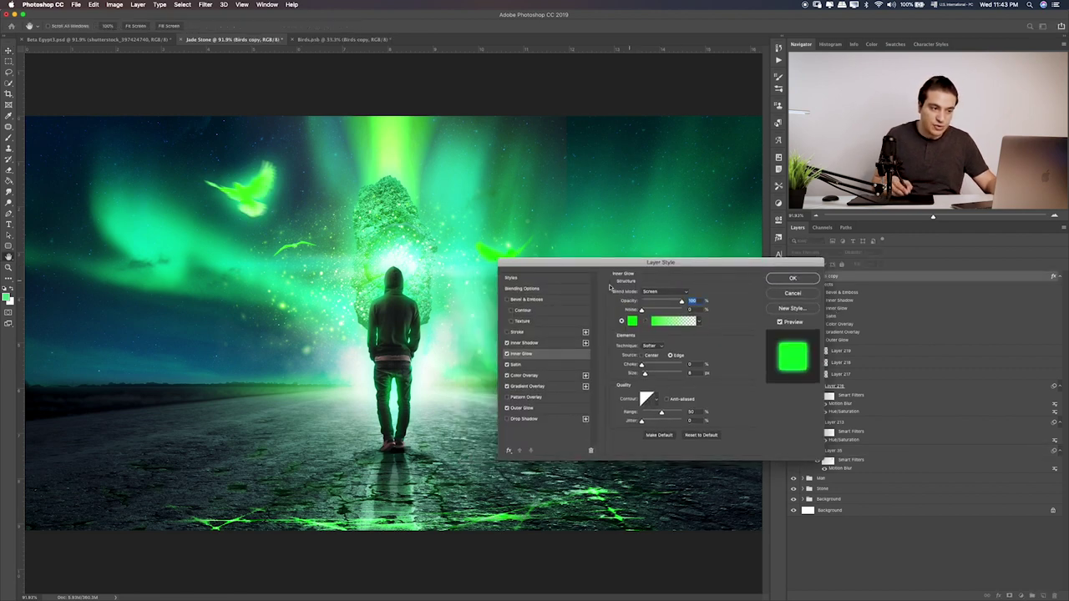
click(507, 343)
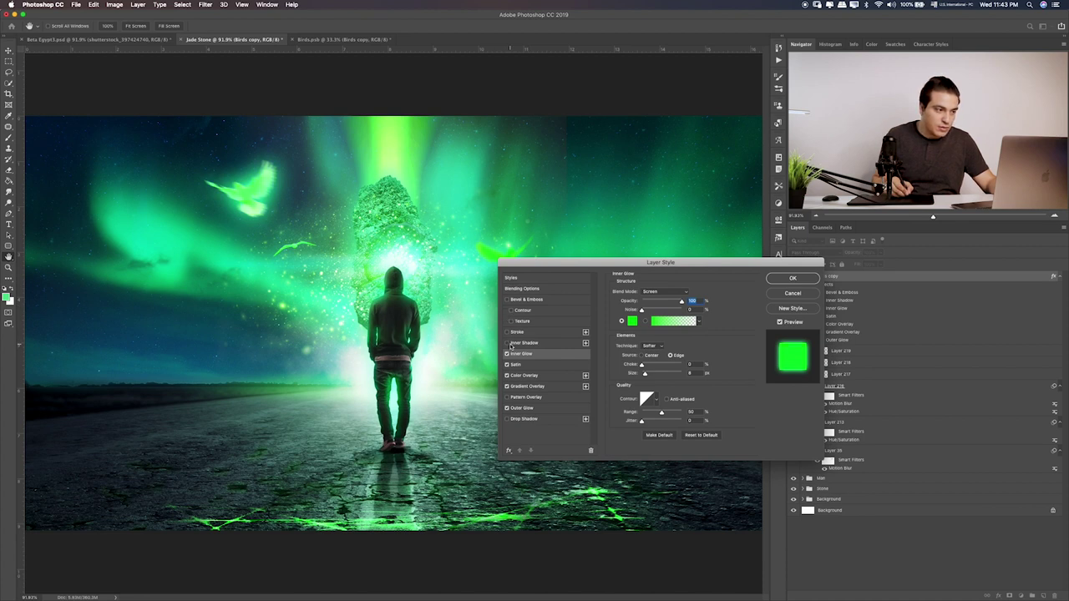
click(510, 343)
click(512, 354)
click(508, 354)
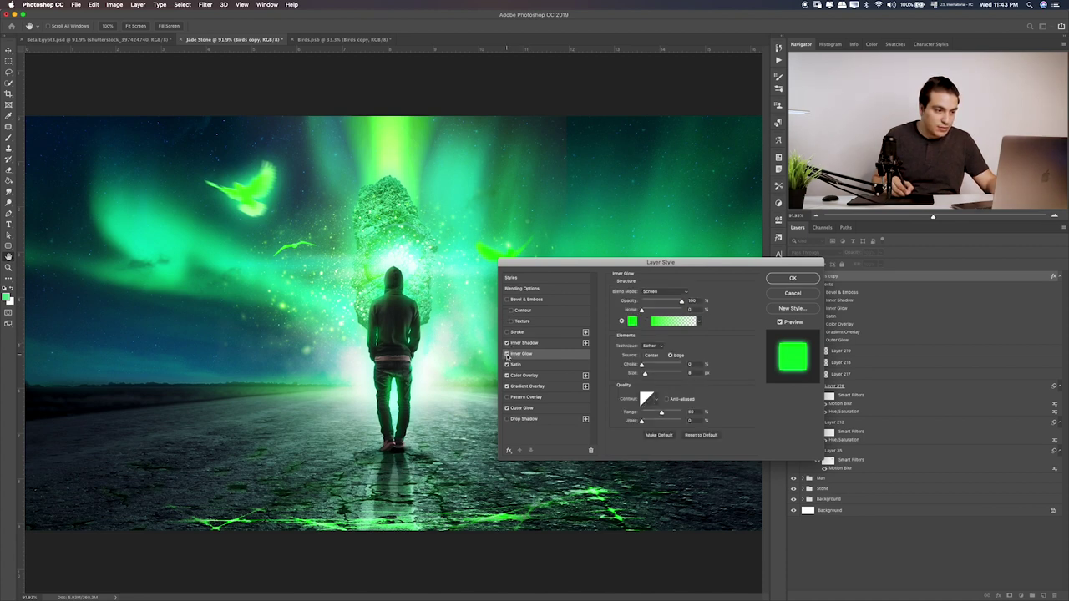
click(507, 408)
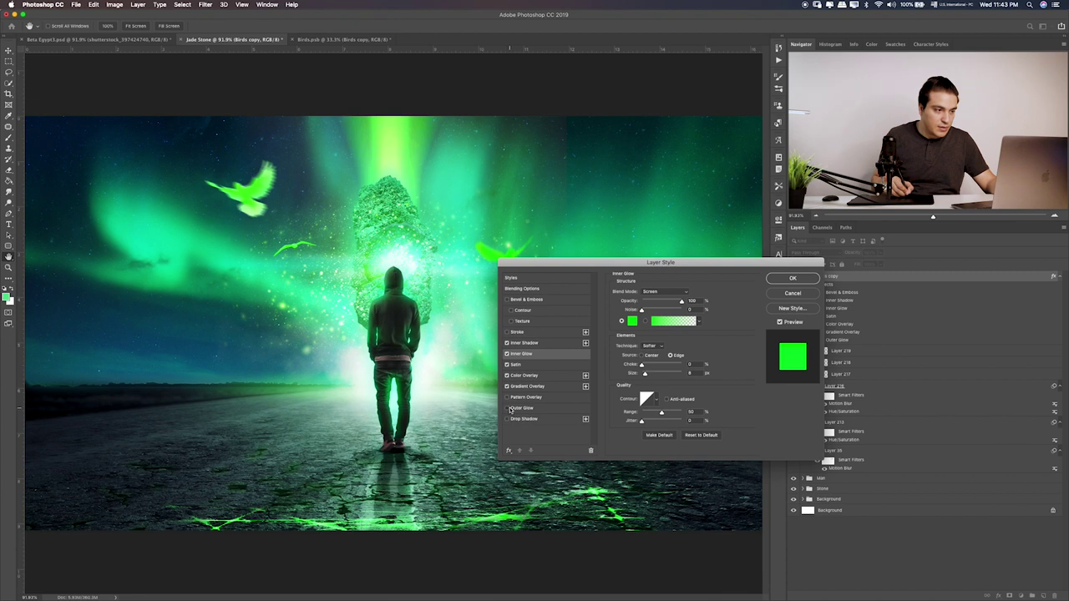
click(507, 408)
Lower the Outer Glow opacity, then raise the Gradient Overlay opacity and reduce its Scale
click(526, 408)
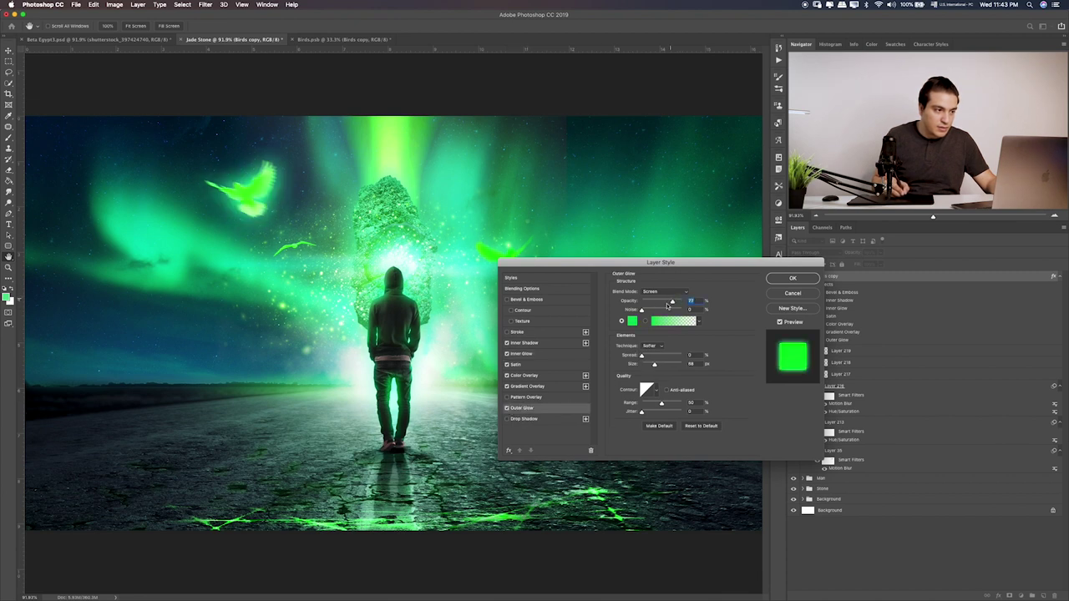
drag(678, 302, 669, 303)
click(527, 386)
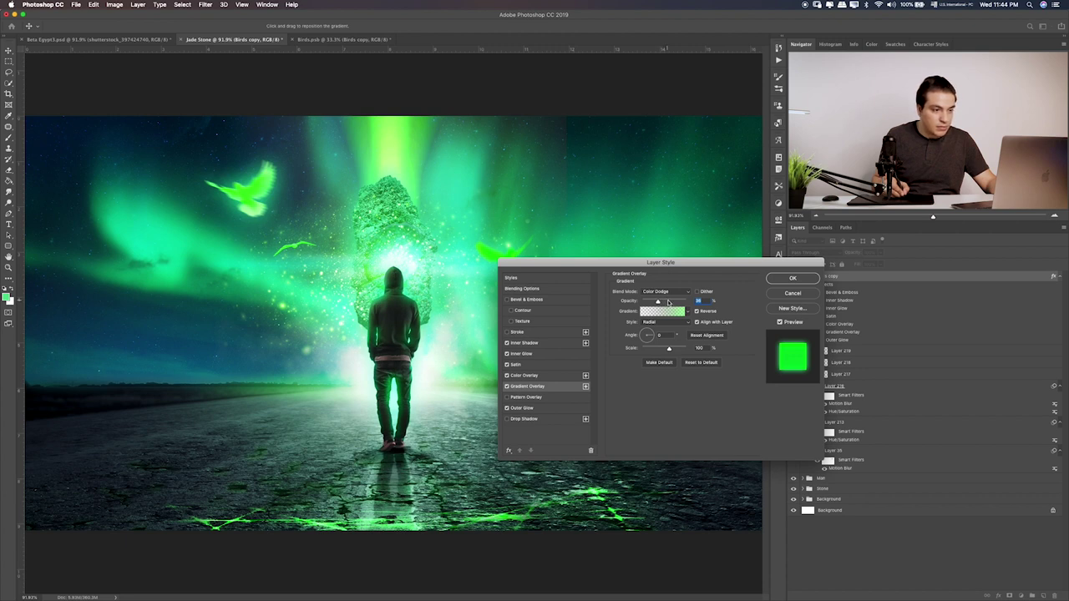
click(670, 301)
drag(667, 349, 654, 352)
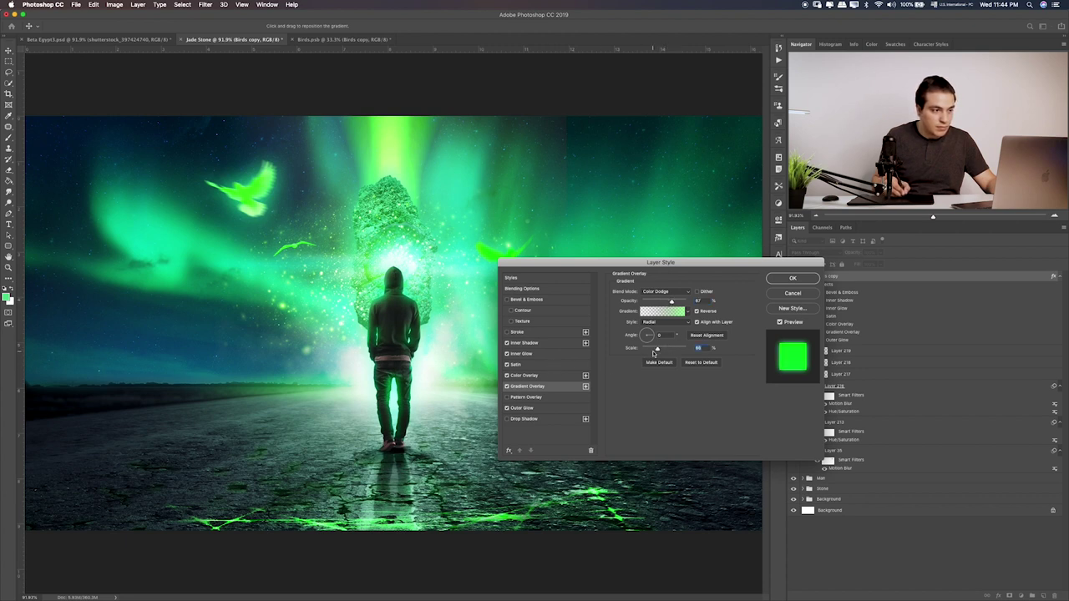
Review the Color Overlay, Satin and Inner Glow settings, then lower the Inner Shadow opacity
click(524, 375)
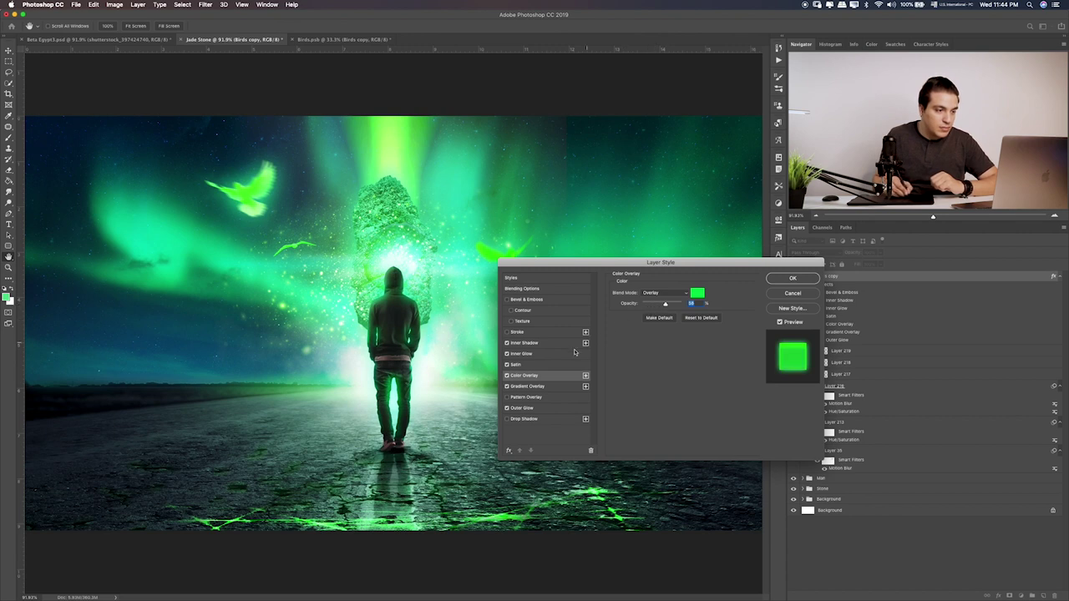
click(525, 365)
click(553, 354)
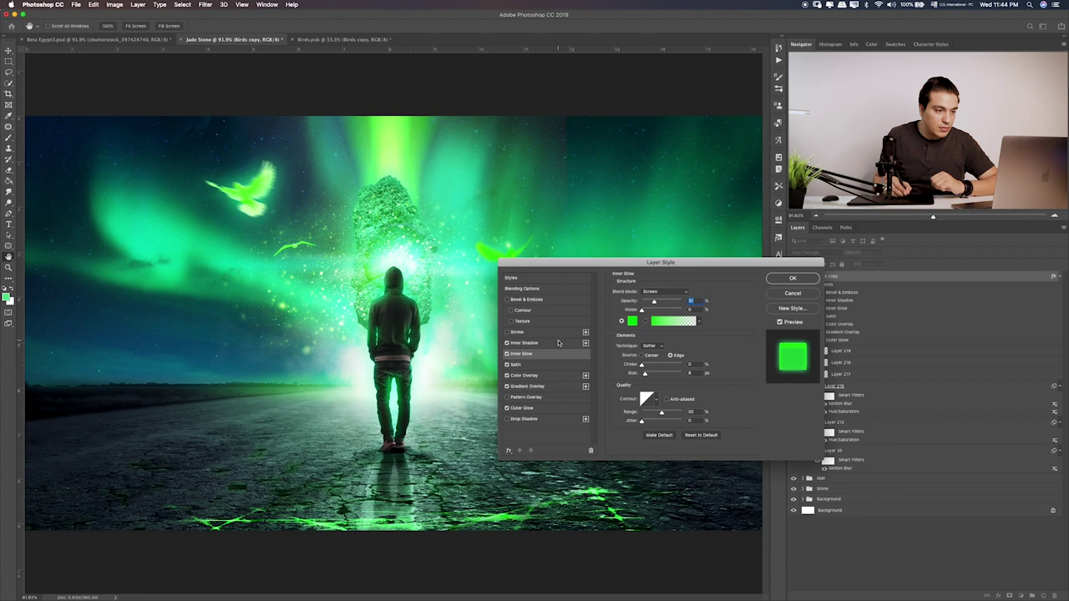
click(559, 342)
drag(661, 305, 659, 307)
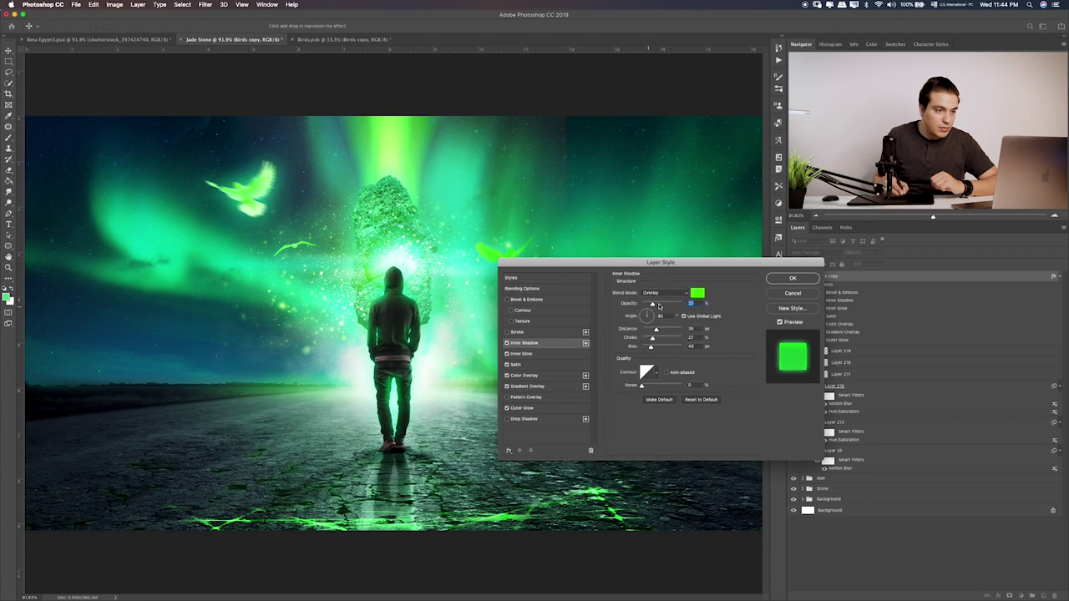
Apply the layer style and compare the birds with their effects on and off
click(799, 279)
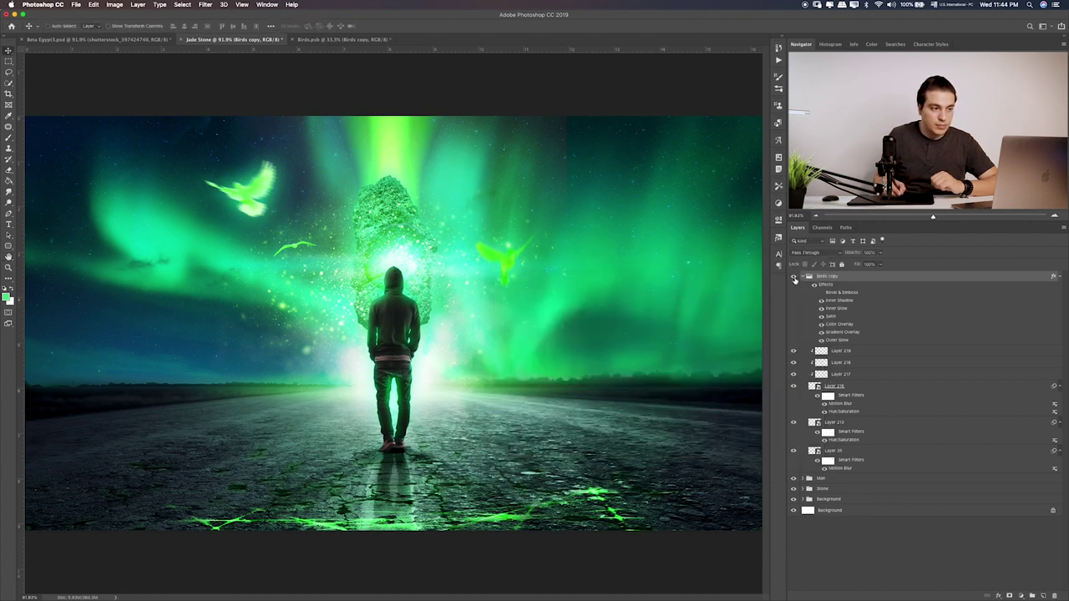
click(815, 285)
click(815, 285)
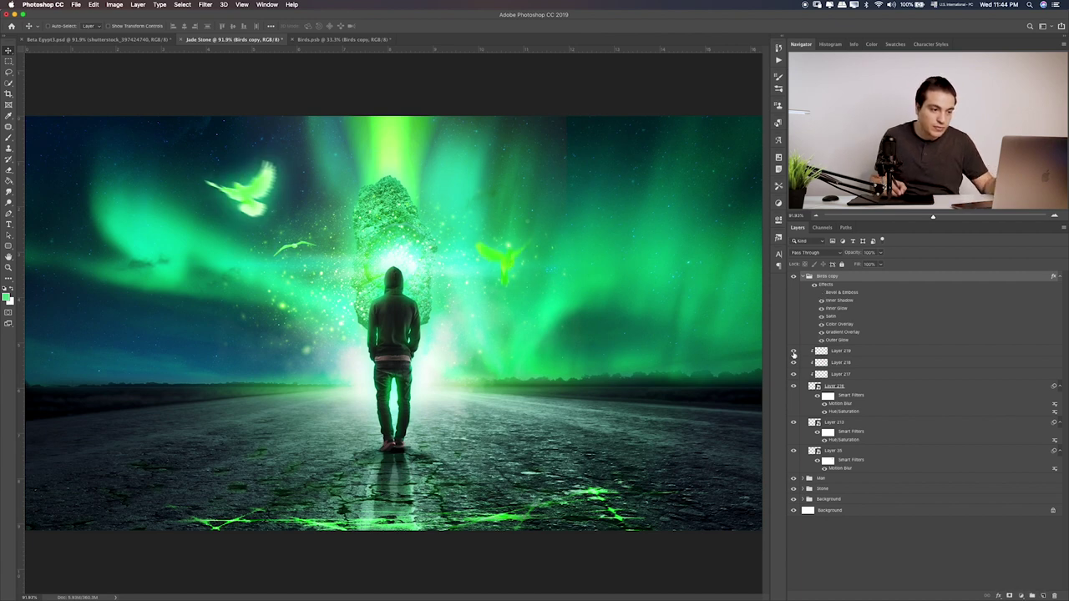
click(793, 388)
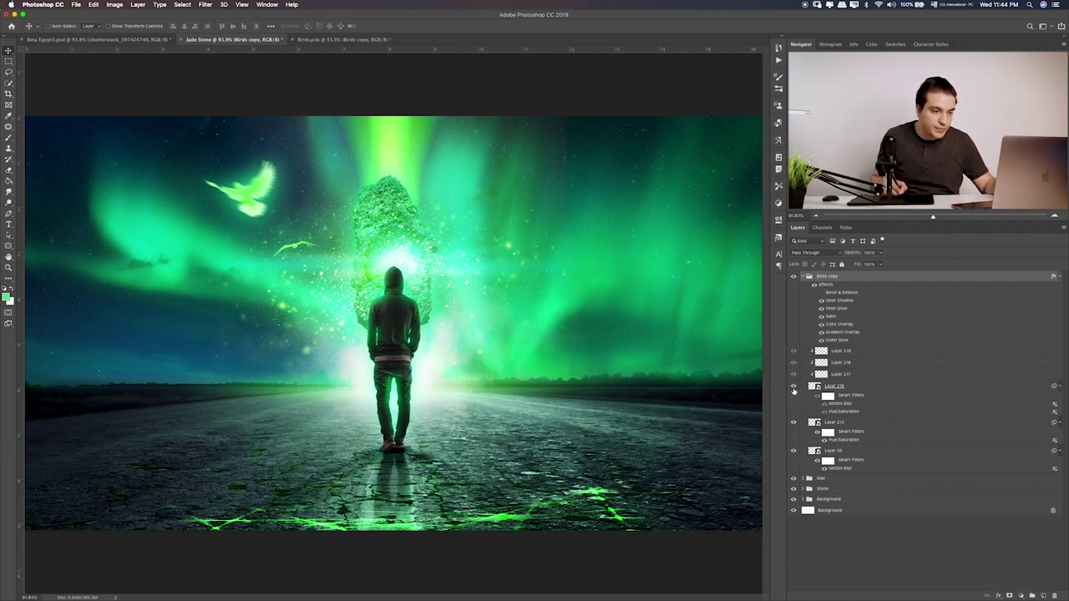
click(793, 388)
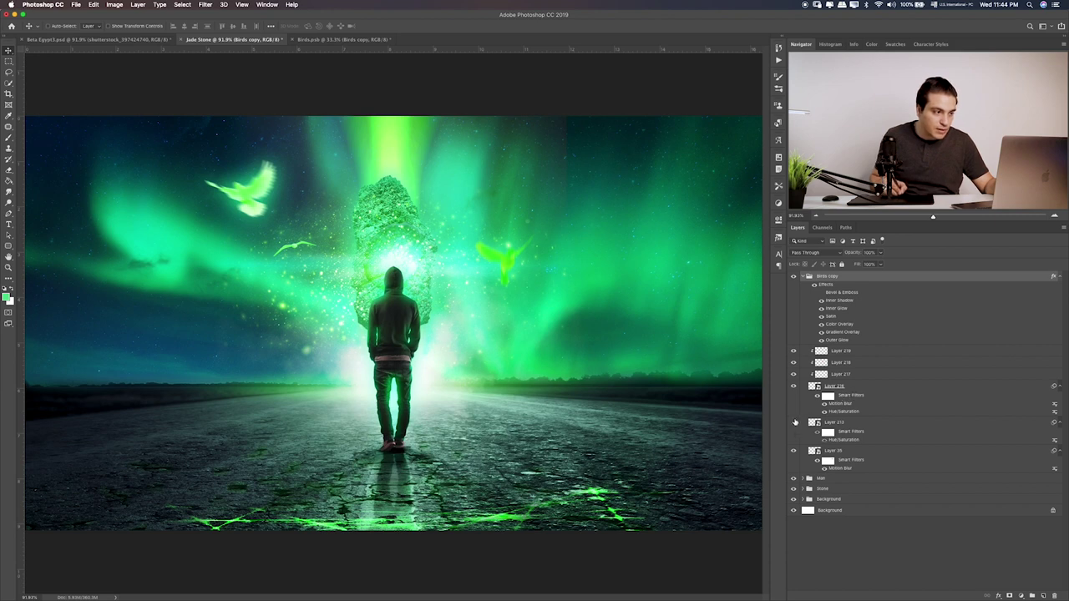
Move the small white bird on Layer 213 up beside the stone and enable the large dove's motion blur
click(843, 423)
drag(397, 300, 401, 292)
click(794, 451)
click(794, 450)
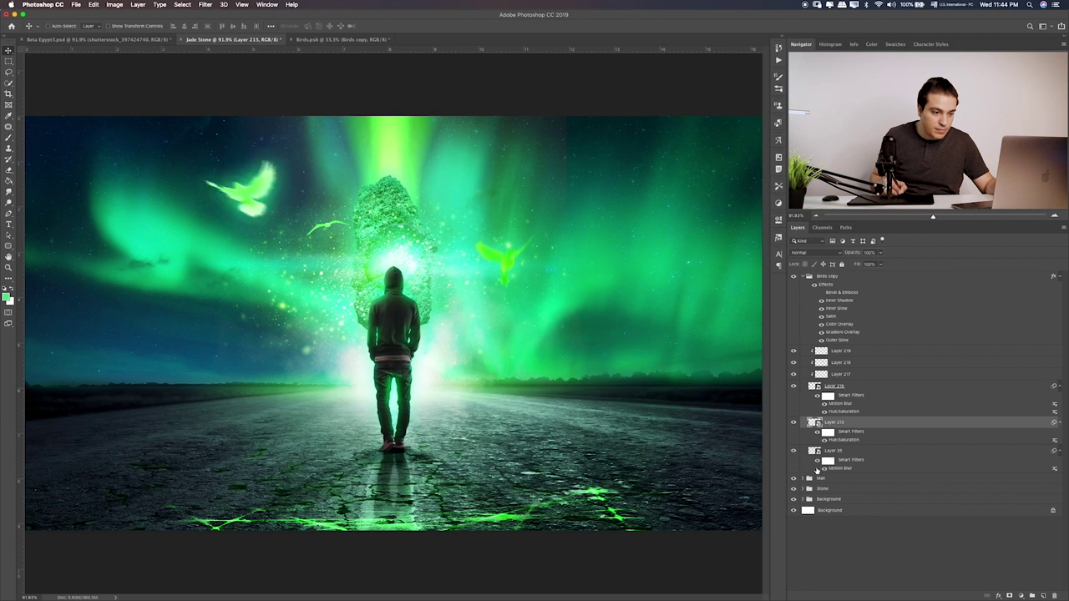
click(815, 451)
click(817, 460)
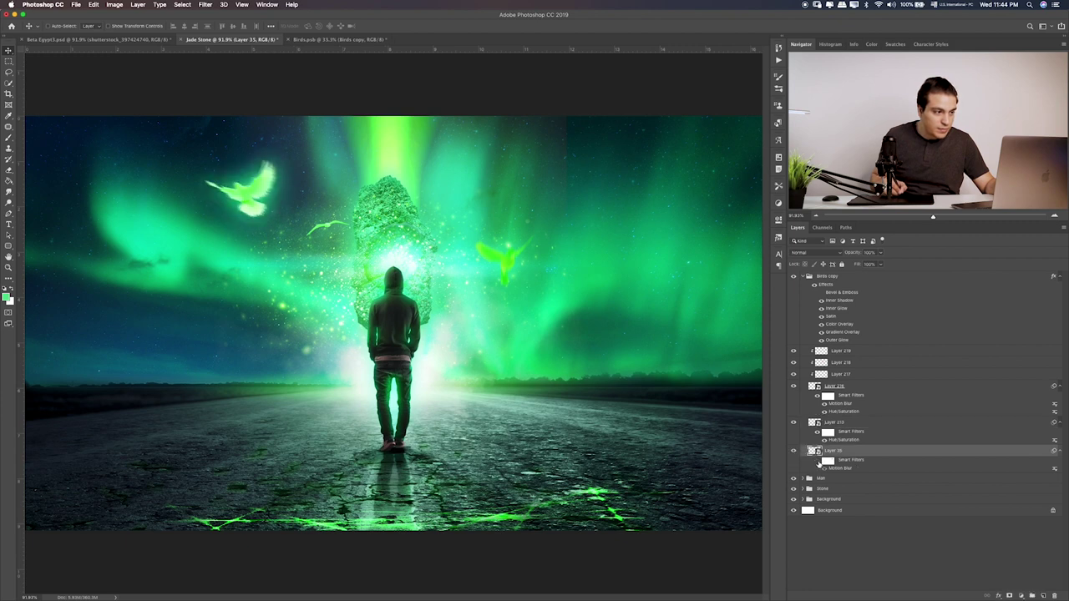
Rotate the large dove on Layer 35 slightly clockwise and resize it
key(ctrl+t)
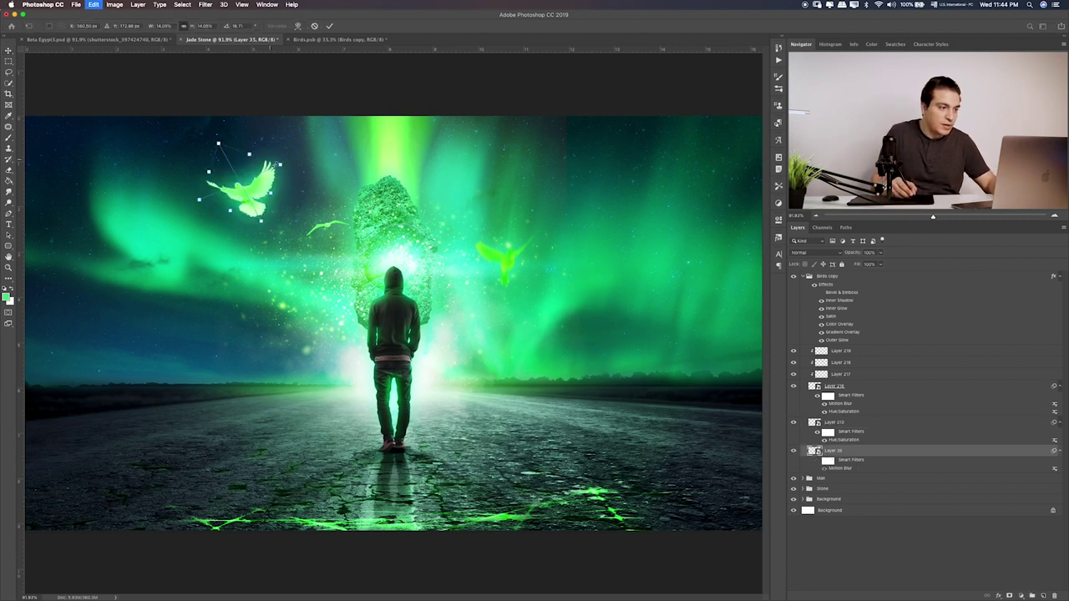
mouse_move(280, 163)
mouse_down()
mouse_move(281, 178)
mouse_move(257, 174)
mouse_move(324, 284)
mouse_up()
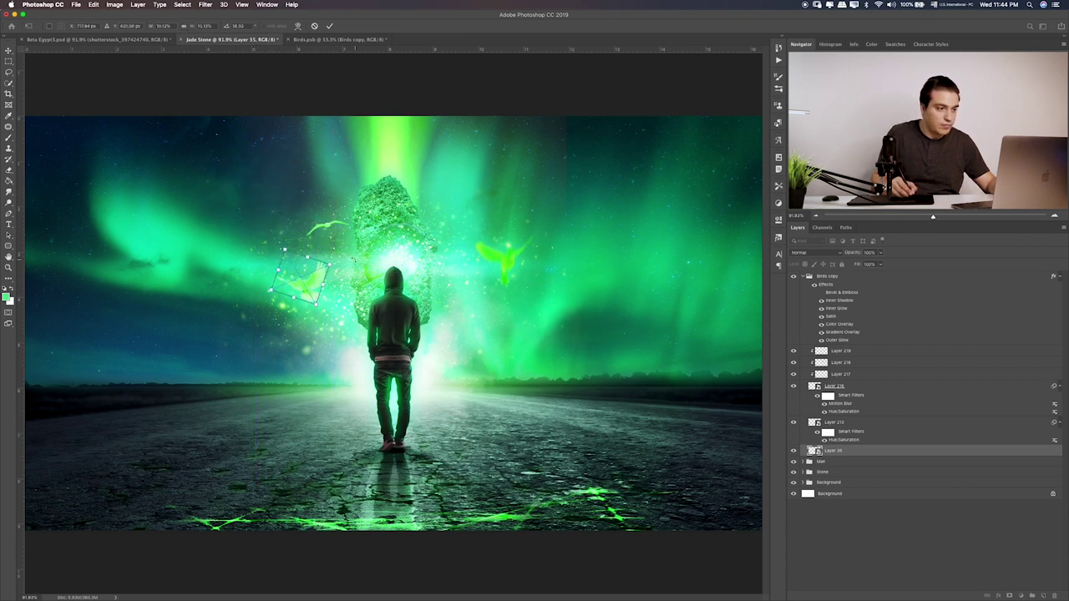
key(Return)
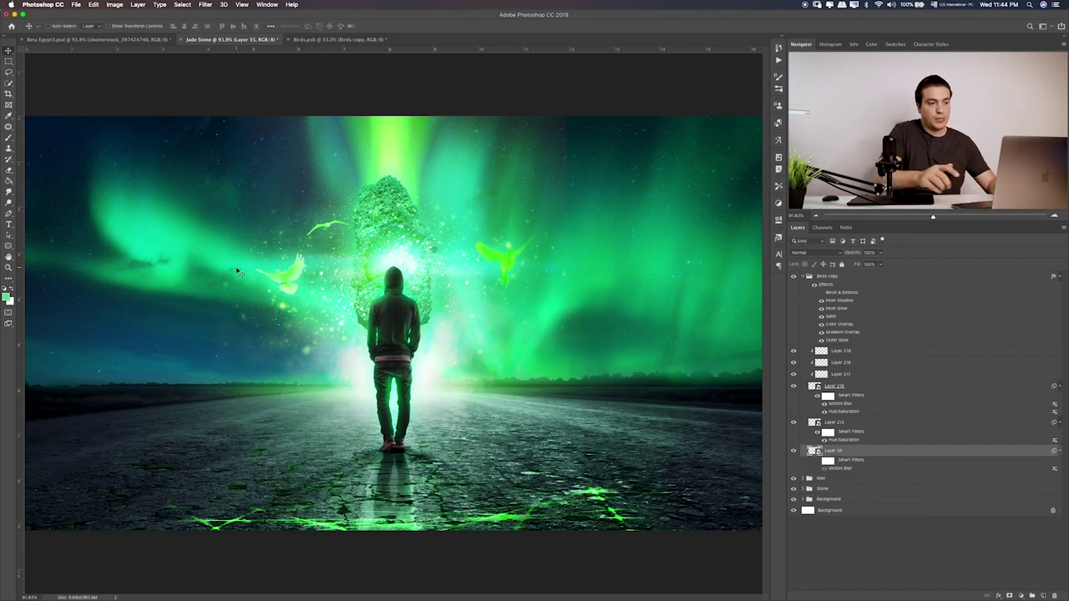
Reposition the dove lower left beside the man, testing about 66% opacity before restoring 100%
drag(881, 253, 870, 264)
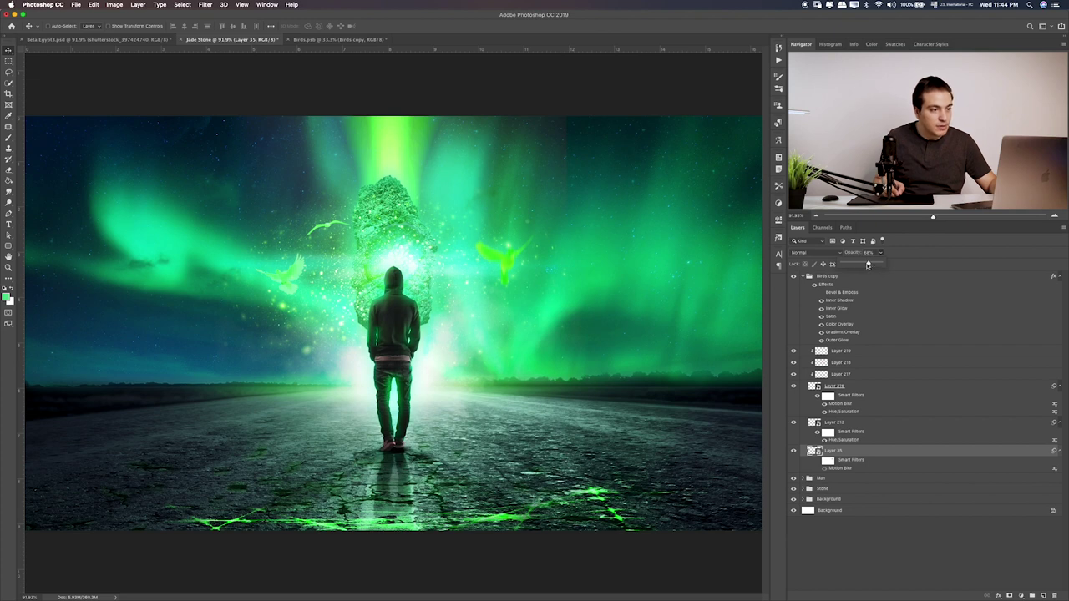
drag(391, 311, 400, 304)
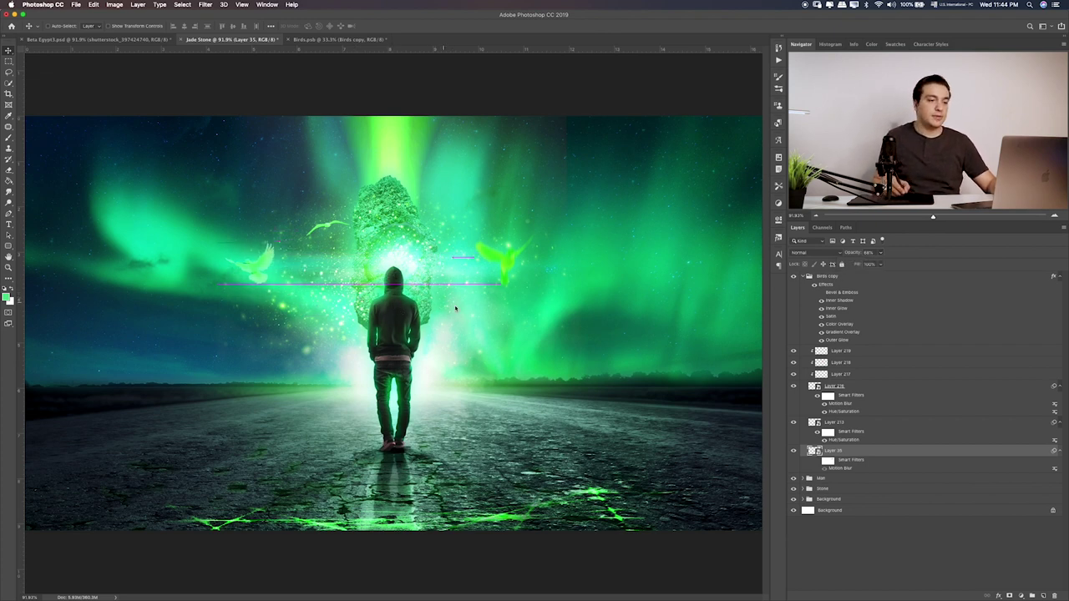
drag(401, 304, 417, 302)
click(882, 253)
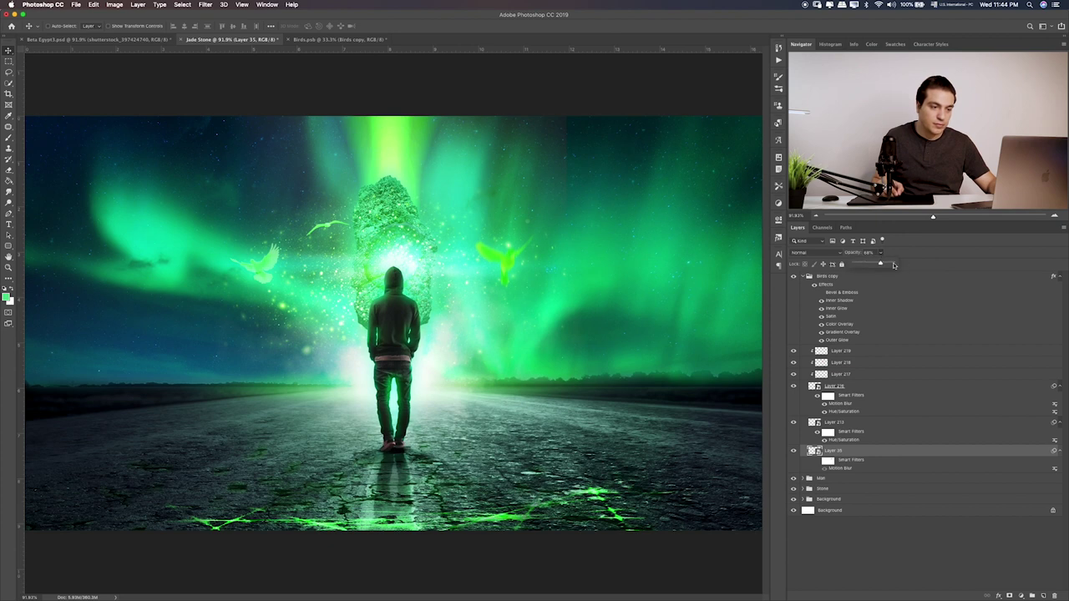
drag(894, 265, 896, 265)
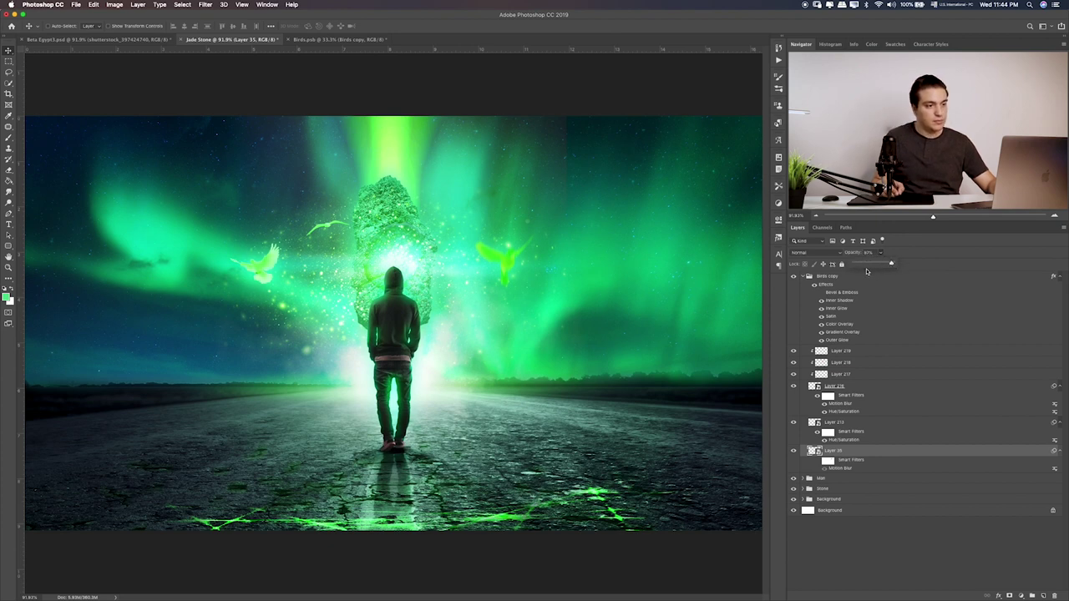
click(852, 352)
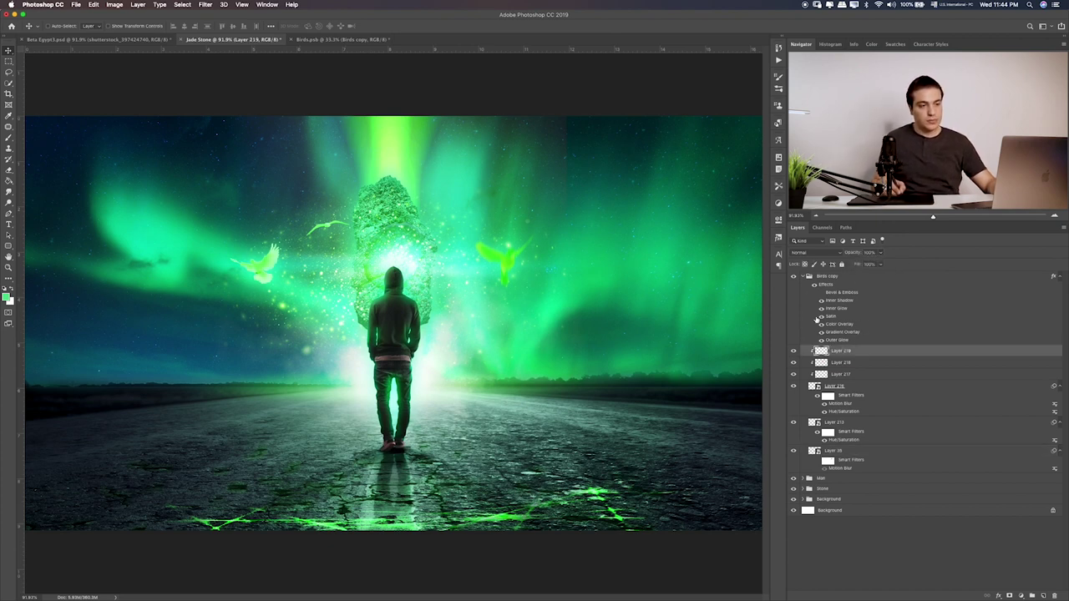
Scale down the birds and glow on Layers 219–216, and move the Layer 213 bird up-left
click(832, 389)
shift+click(832, 388)
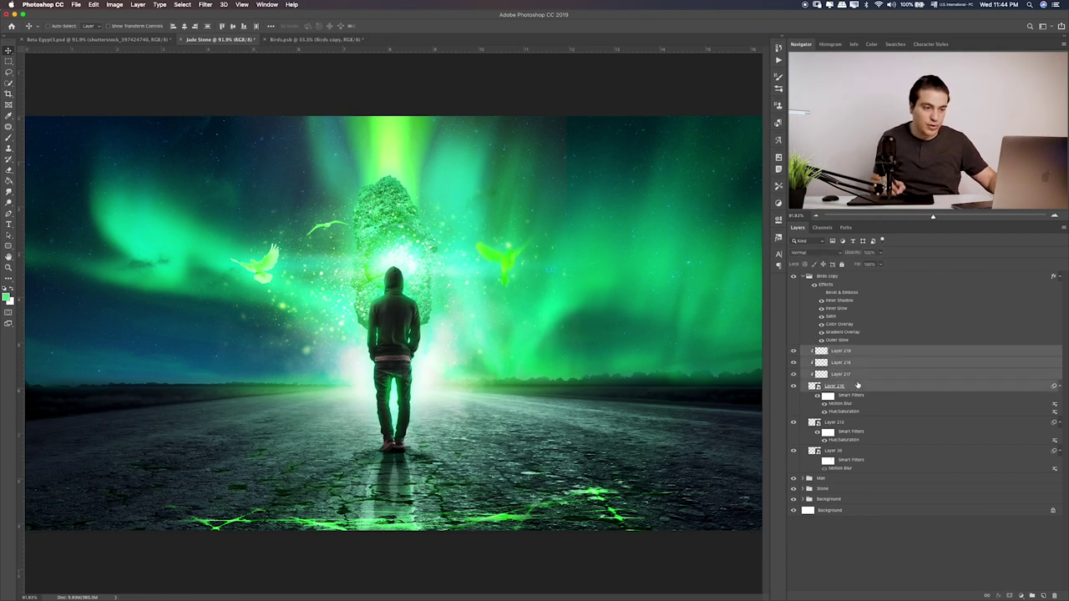
key(ctrl+t)
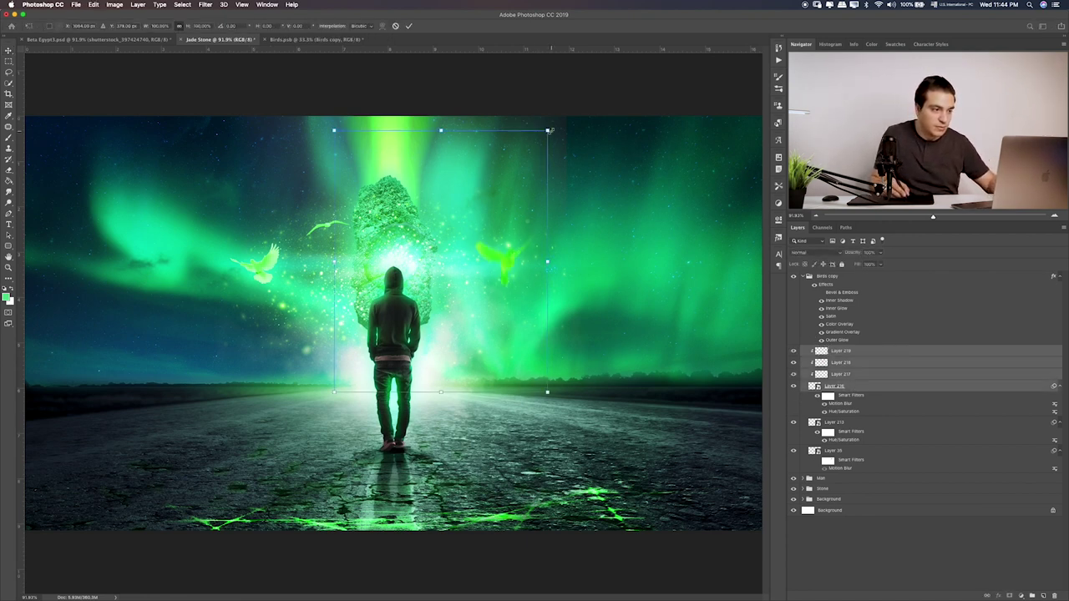
drag(551, 146, 496, 219)
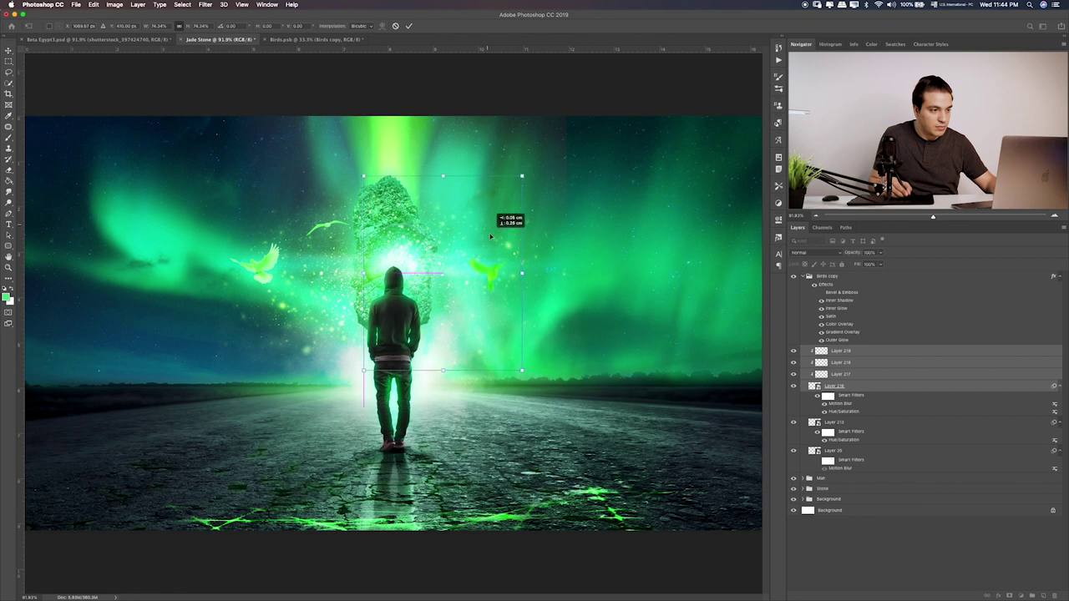
click(840, 427)
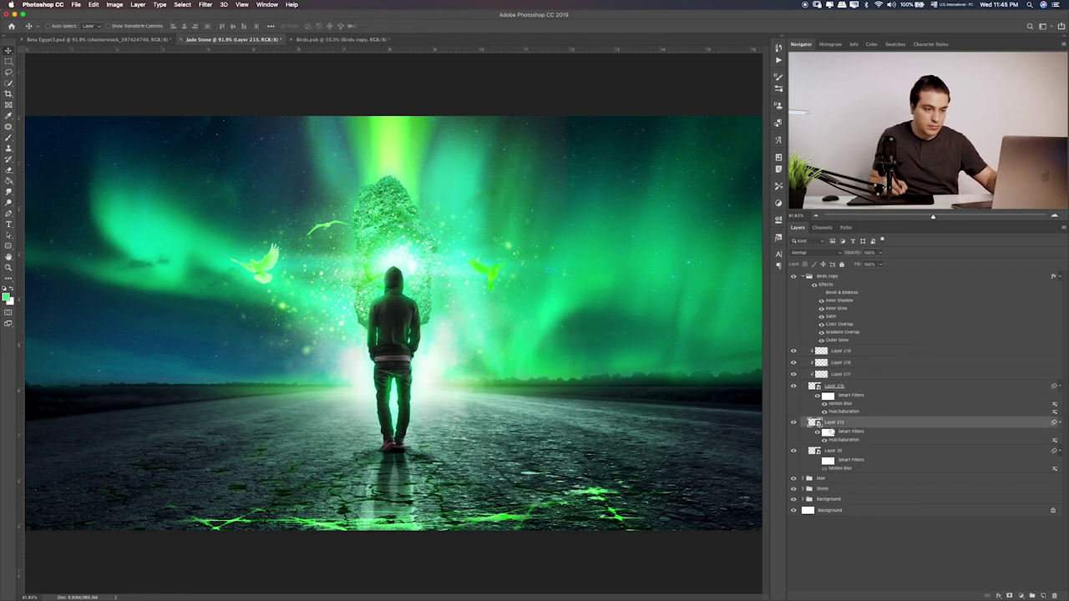
drag(542, 319, 519, 269)
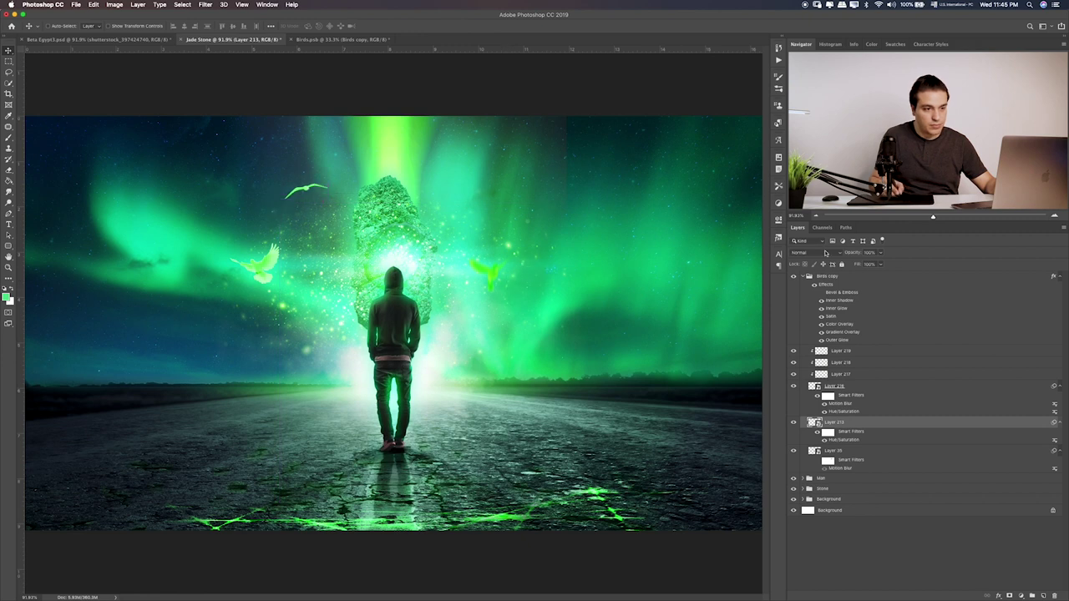
Lower the bird layer's opacity to about 96% and fade the Birds copy group to 71%
click(881, 252)
mouse_move(882, 263)
mouse_down()
mouse_move(866, 266)
mouse_move(883, 265)
mouse_up()
click(818, 435)
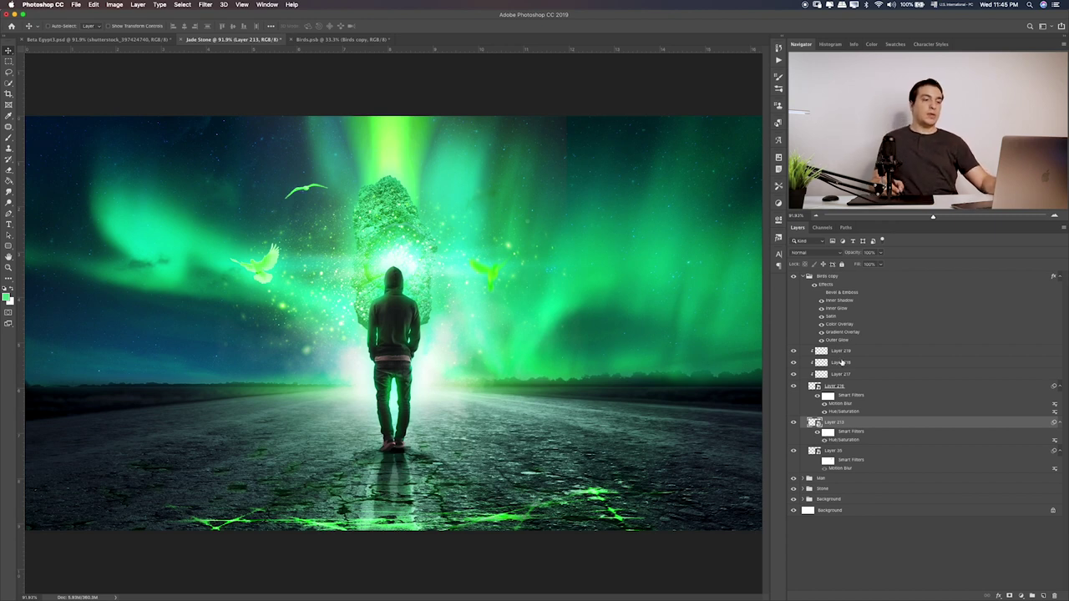
click(835, 277)
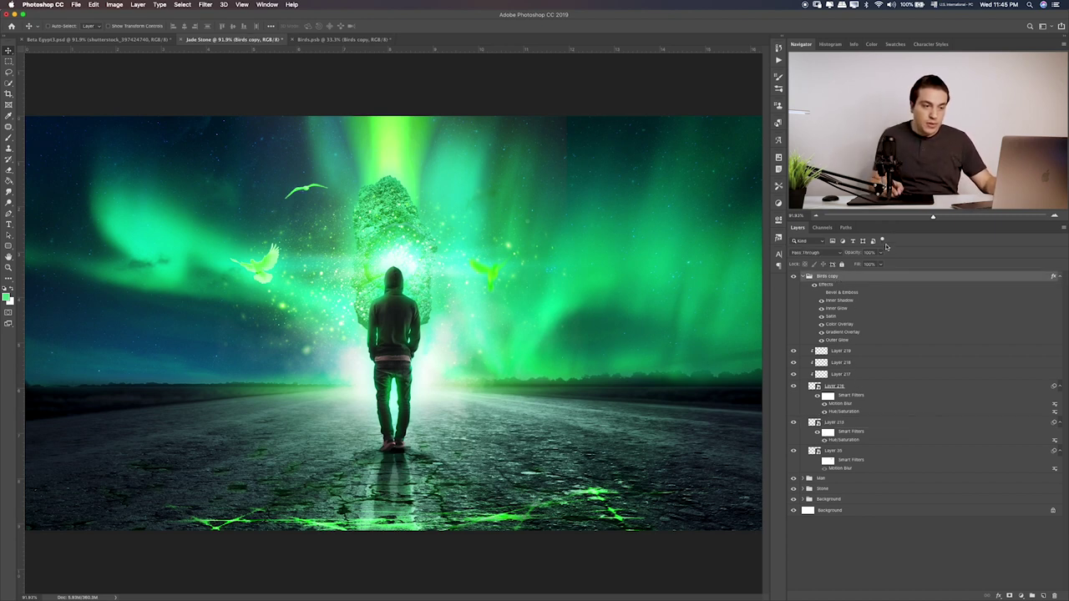
click(881, 252)
drag(883, 265, 871, 265)
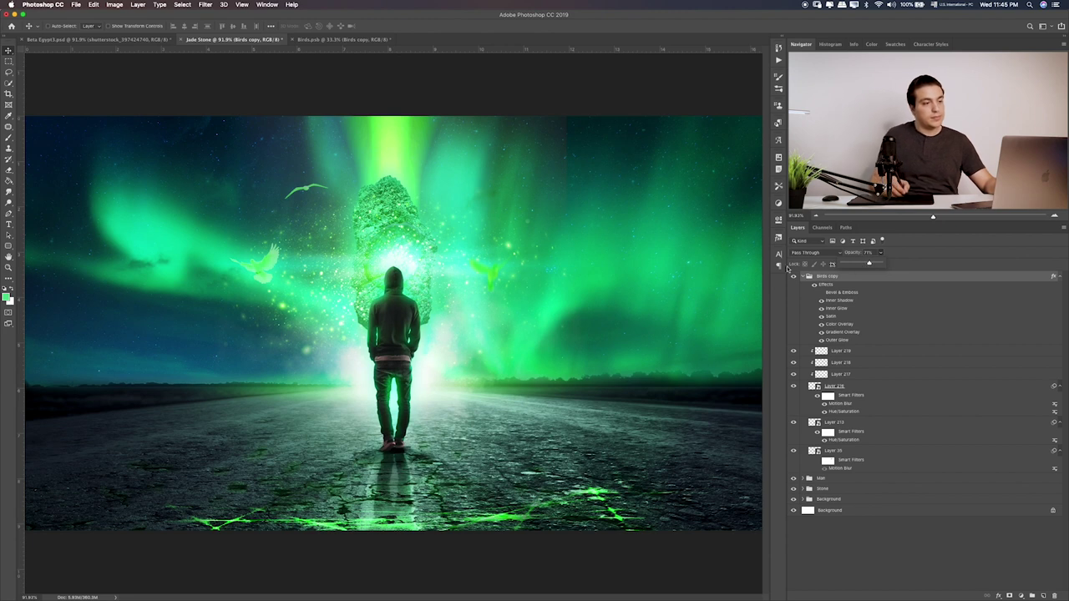
click(8, 61)
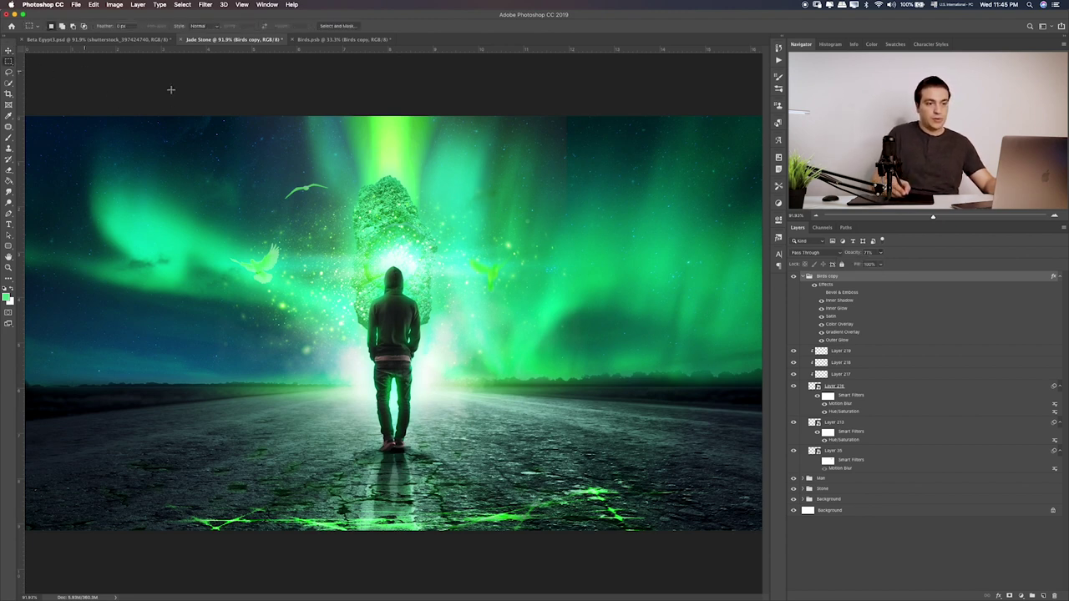
Find Feather.psb in Finder's Items folder, preview it, and open it in Photoshop
click(804, 276)
key(super+Tab)
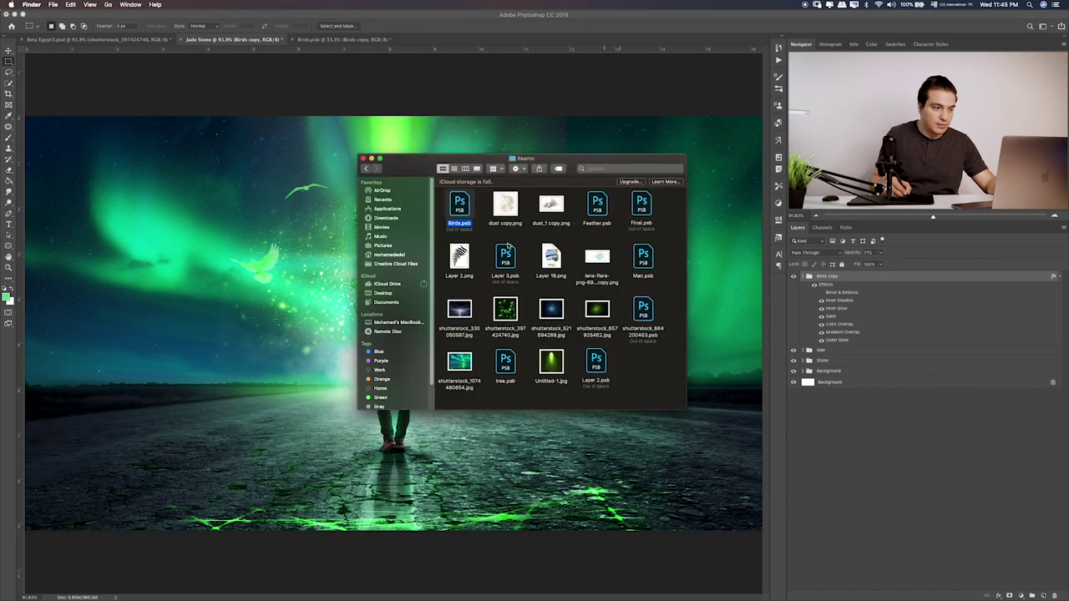
key(Right)
key(Right)
key(Right)
key(space)
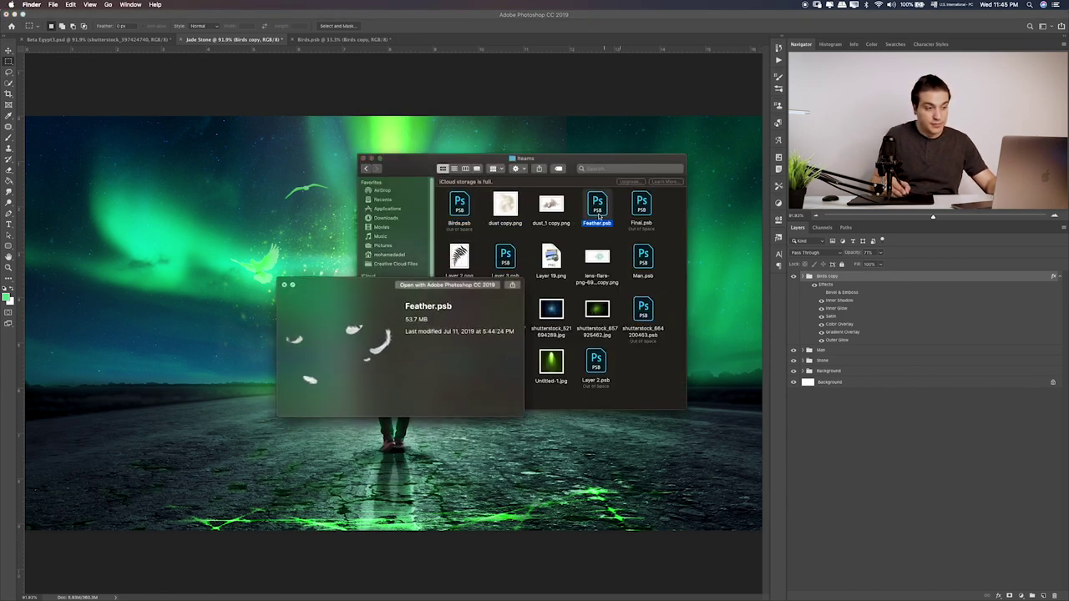
key(space)
key(super+Tab)
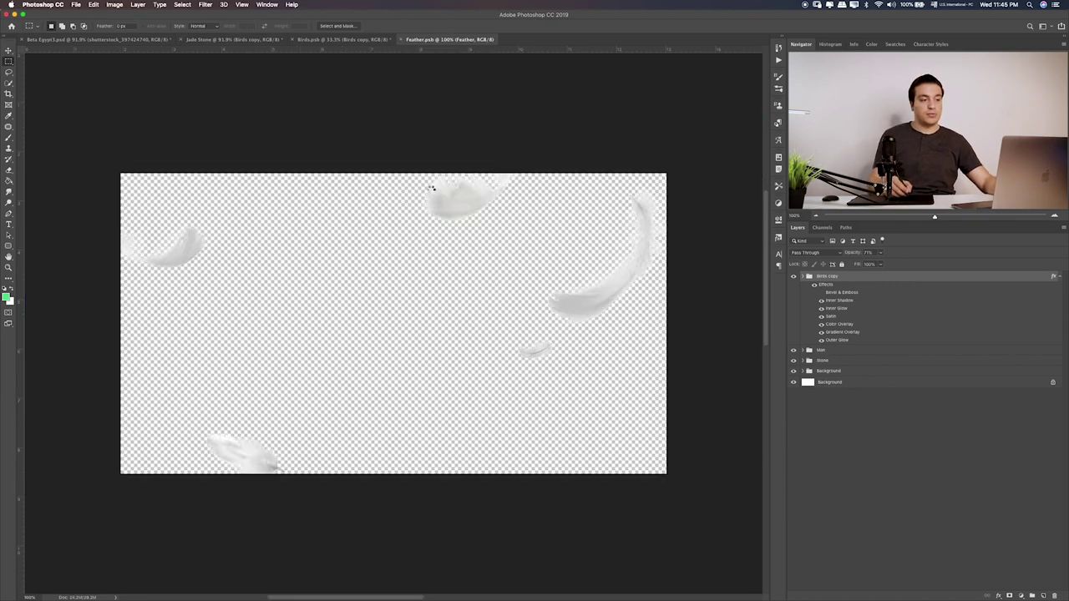
Drag the collapsed Feather group with the Move tool into the Jade Stone composite
click(794, 277)
click(795, 277)
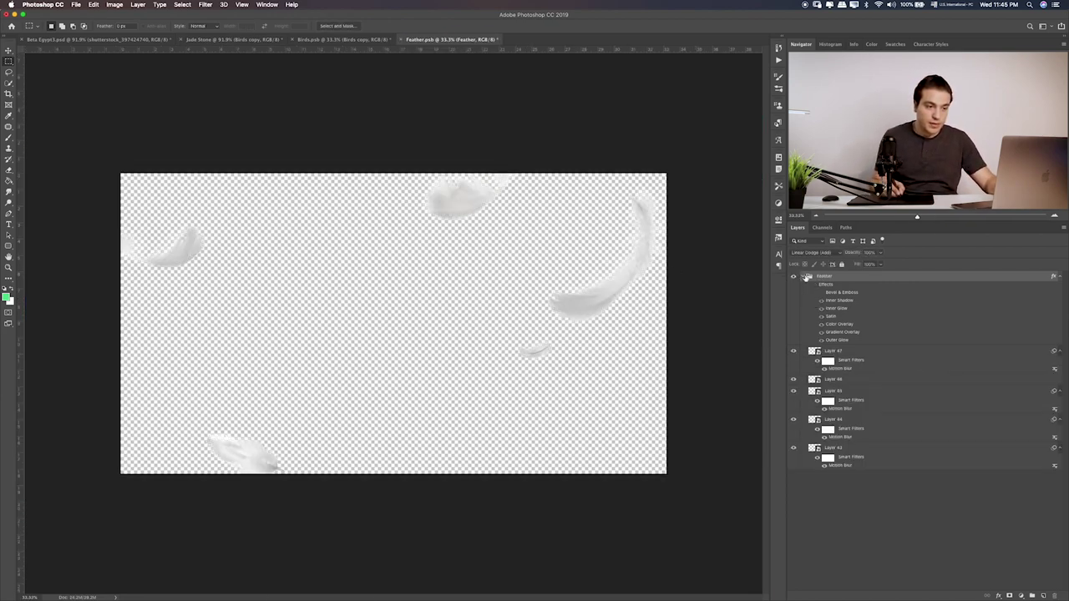
click(805, 277)
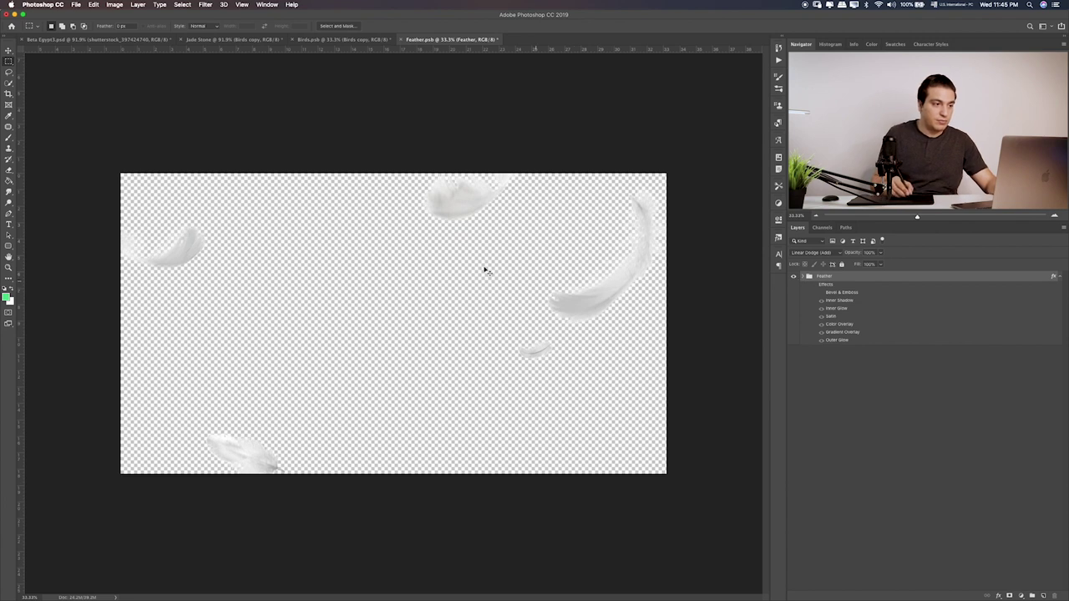
key(v)
drag(485, 270, 258, 94)
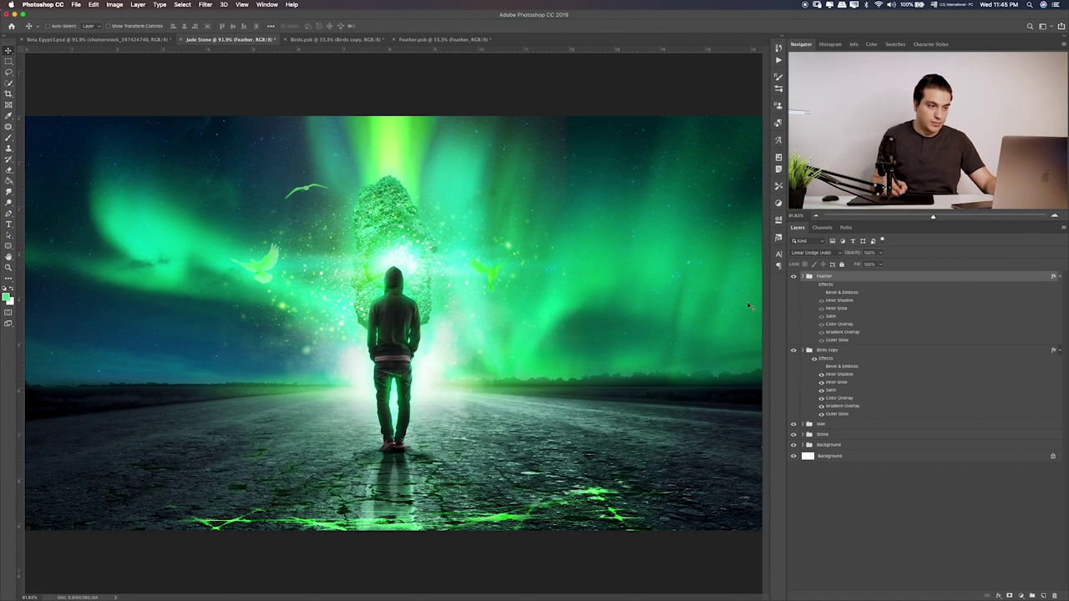
Scale the five feathers down to fit the frame and fit the composite on screen
key(ctrl+t)
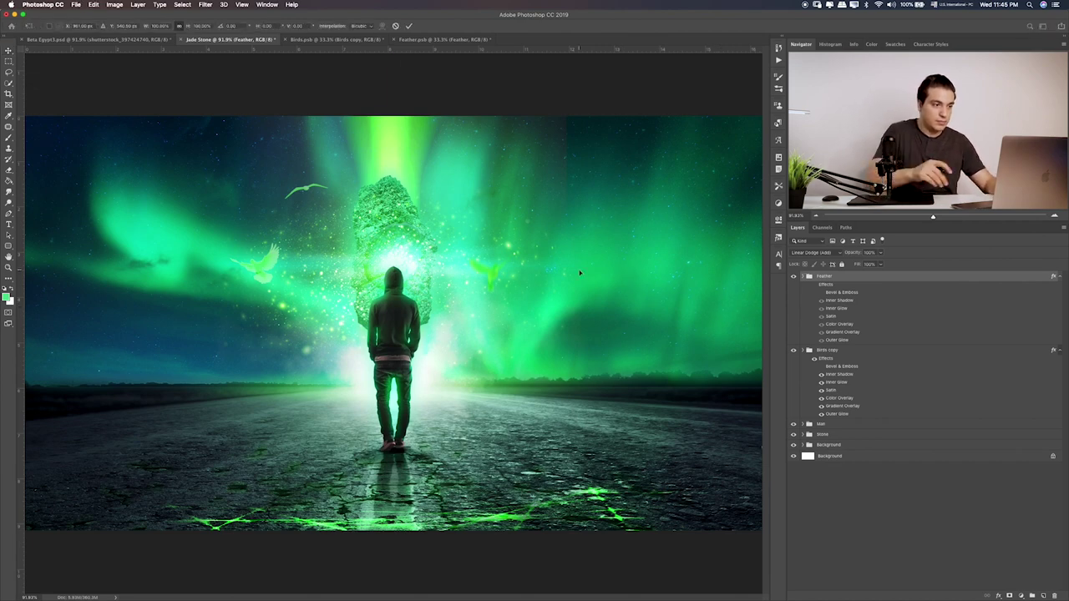
key(ctrl+minus)
key(ctrl+minus)
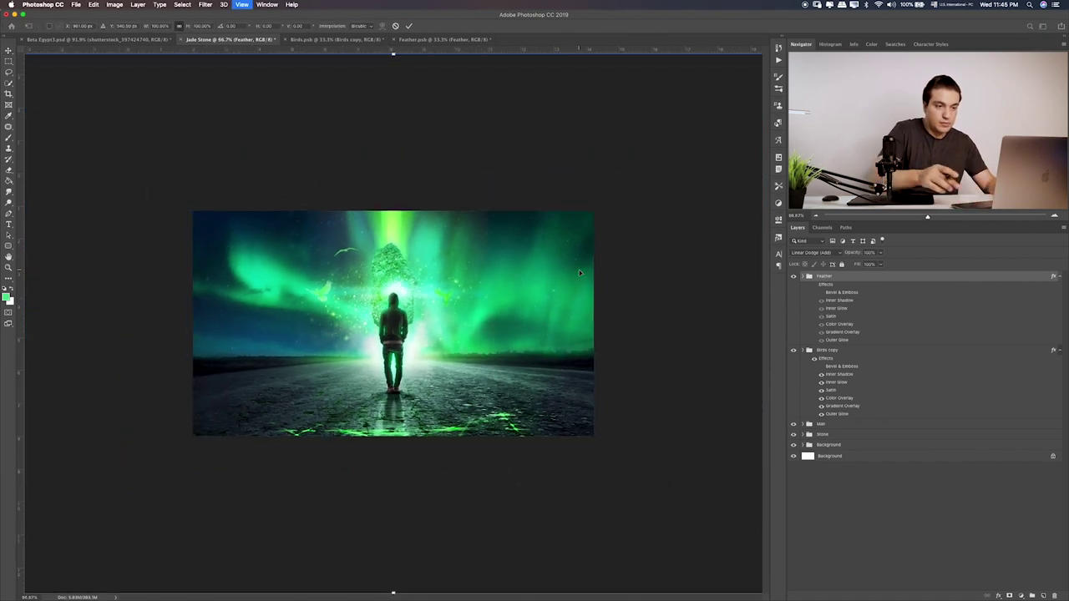
key(ctrl+minus)
key(ctrl+minus)
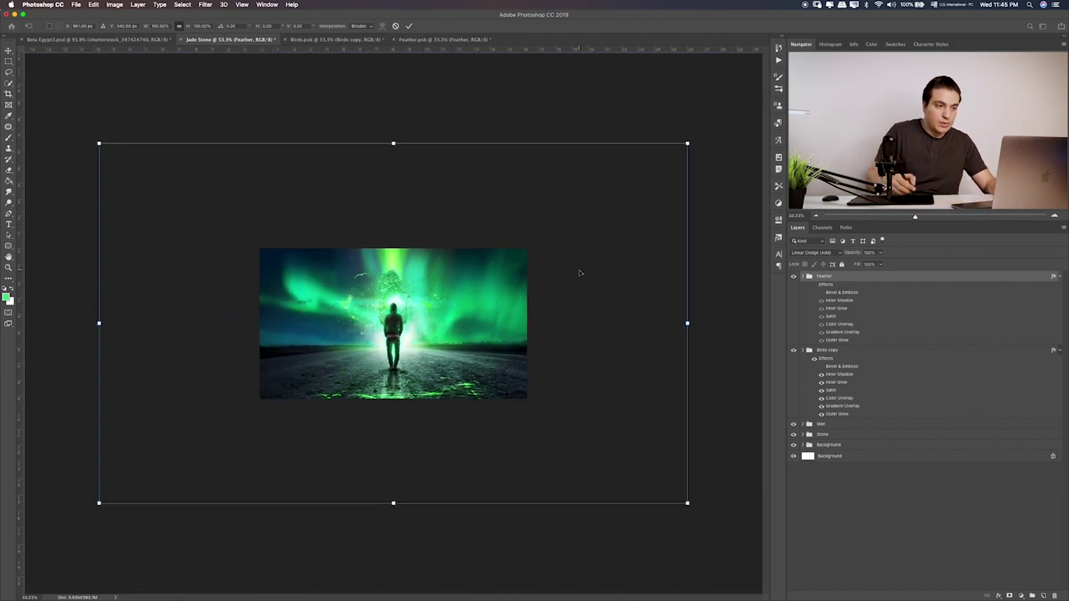
drag(687, 144, 528, 235)
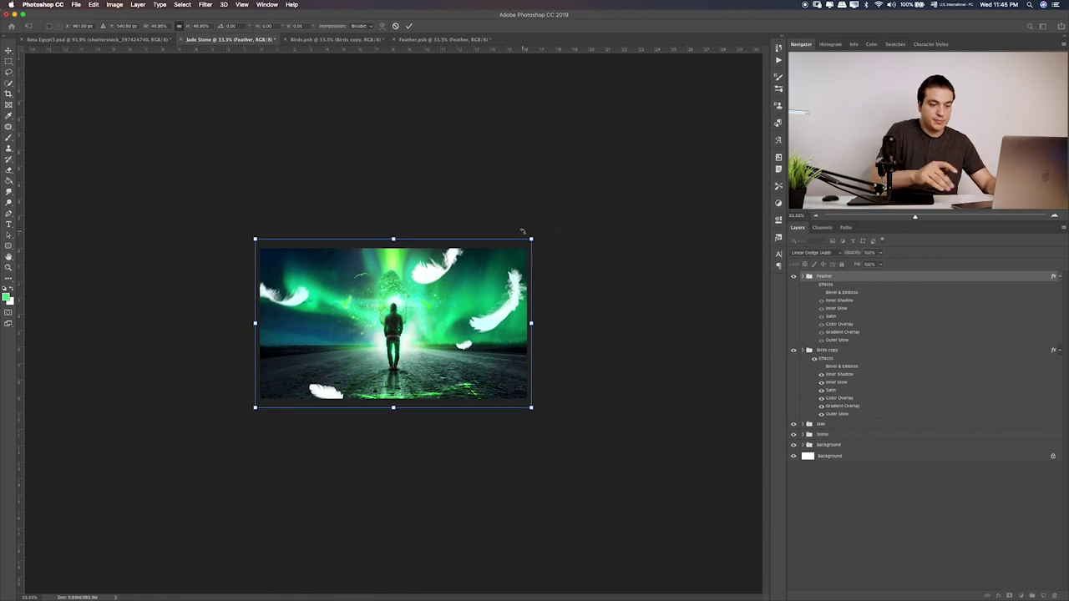
key(Return)
key(ctrl+0)
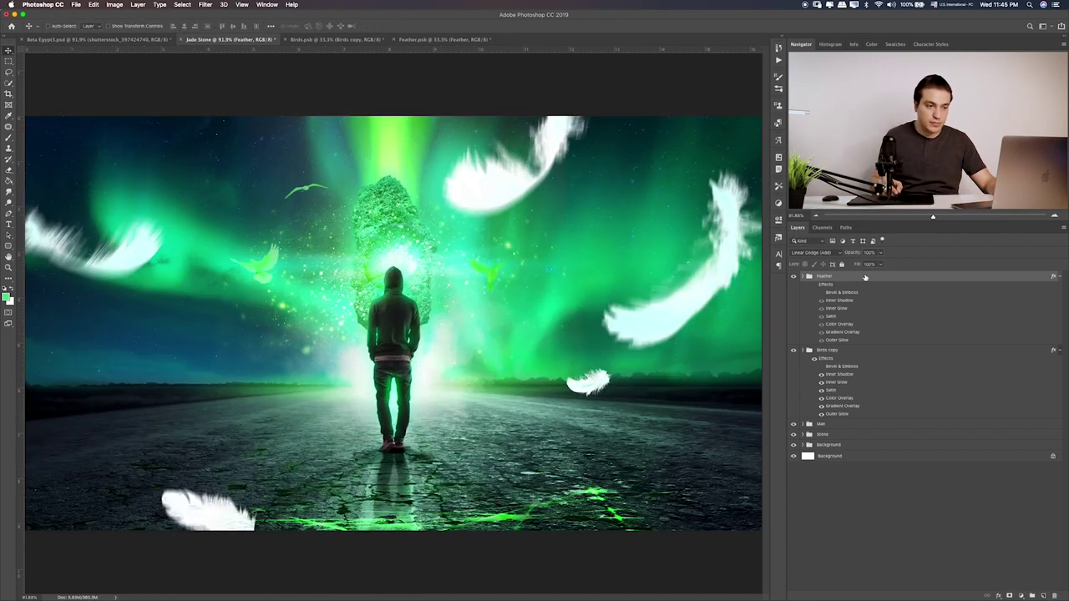
Nudge Layer 47's left feather toward the centre and make the feathers glow green
click(794, 277)
click(794, 277)
click(803, 278)
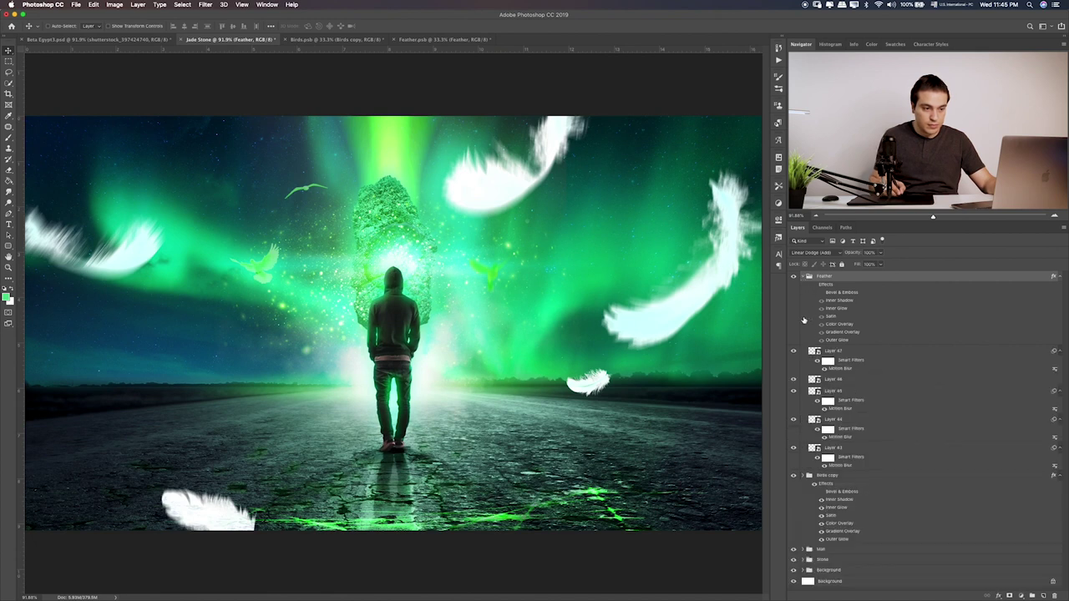
click(793, 351)
click(794, 351)
click(842, 350)
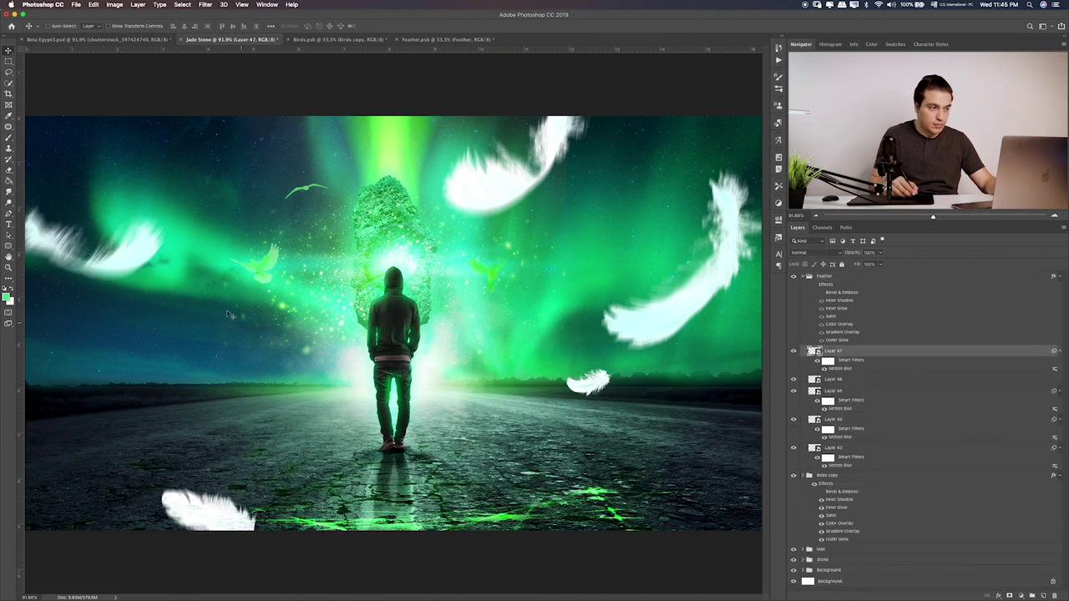
drag(219, 312, 242, 325)
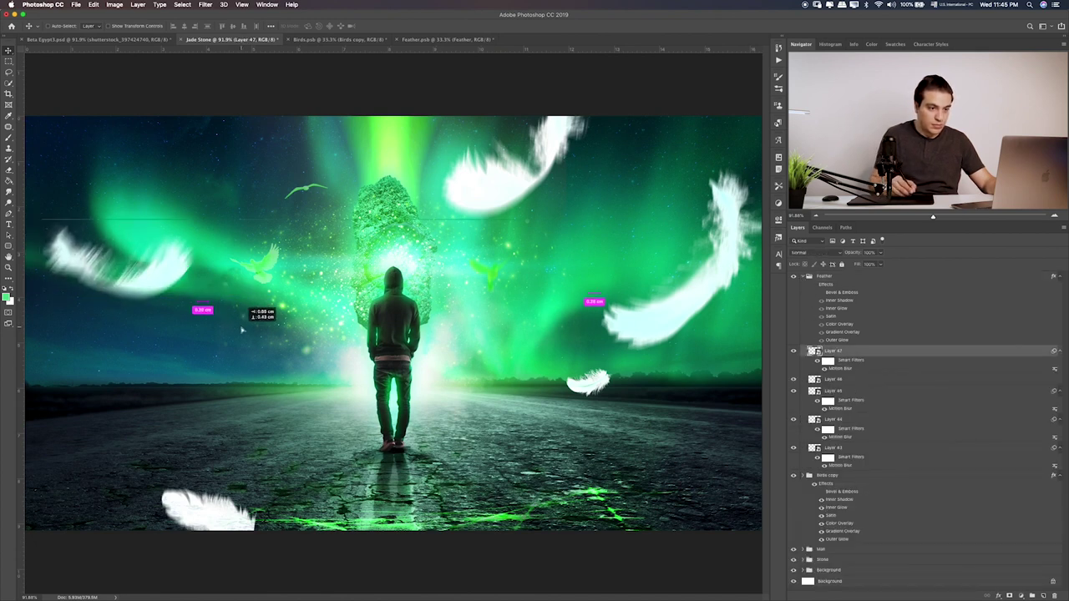
click(814, 286)
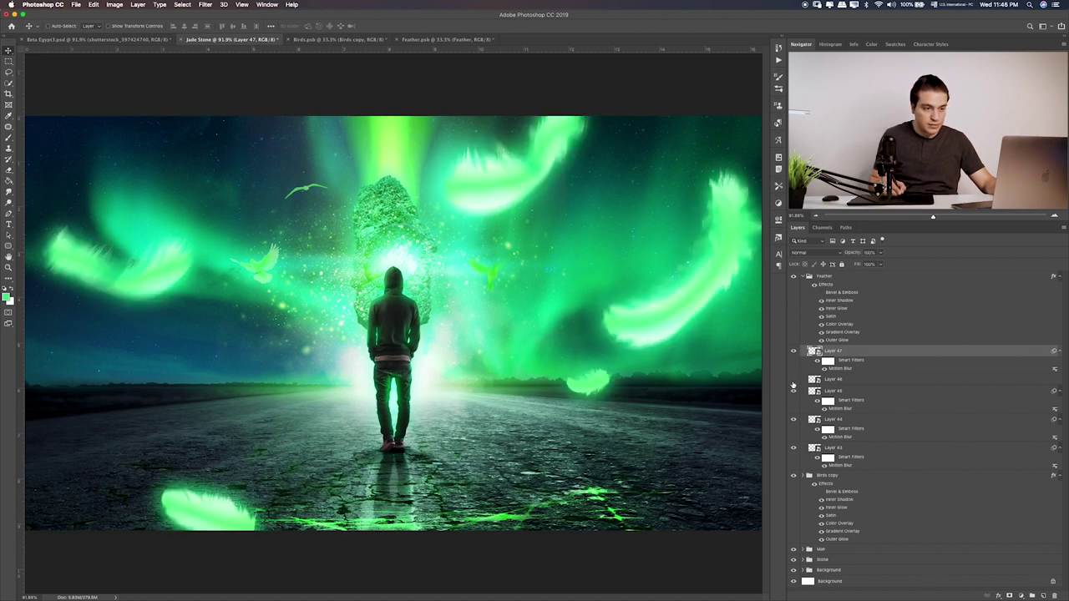
Shrink and rotate Layer 46's small lower-right feather with Free Transform
click(793, 380)
click(793, 381)
click(818, 381)
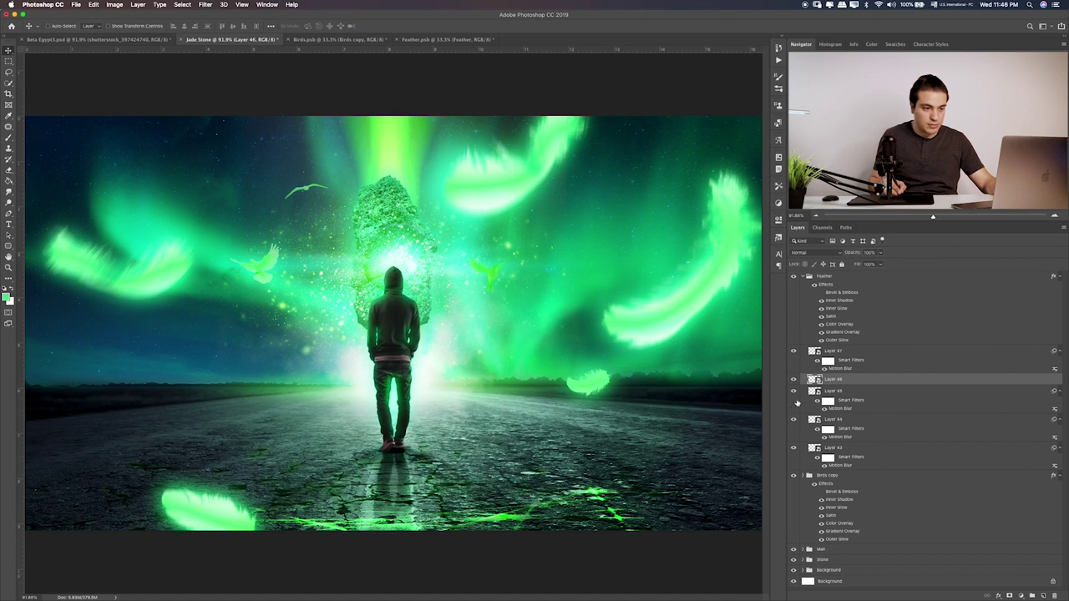
key(ctrl+t)
mouse_move(629, 343)
mouse_down()
mouse_move(639, 334)
mouse_move(603, 365)
mouse_up()
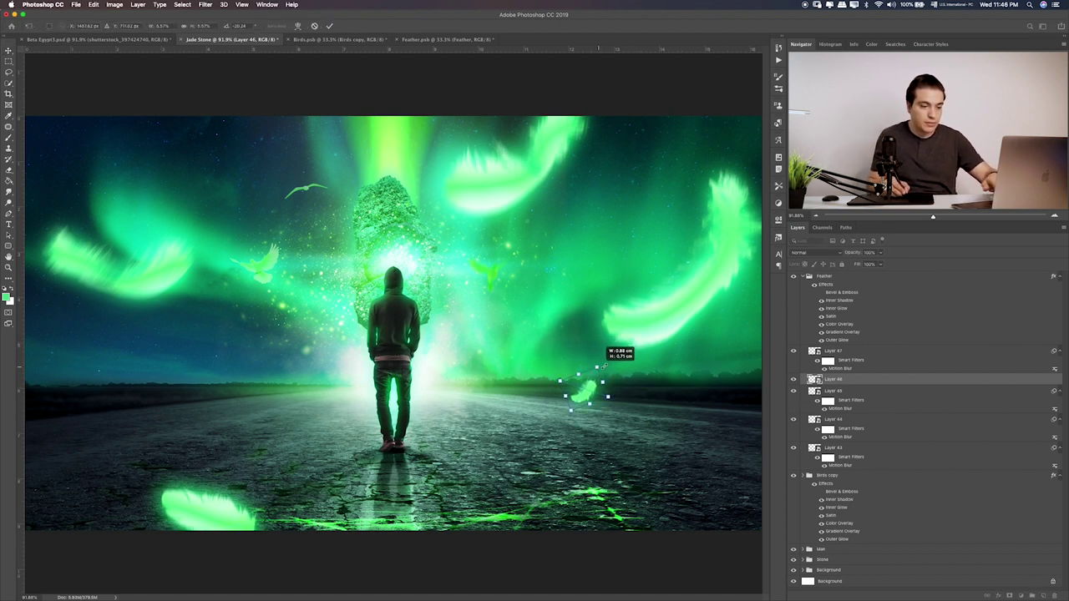
key(Return)
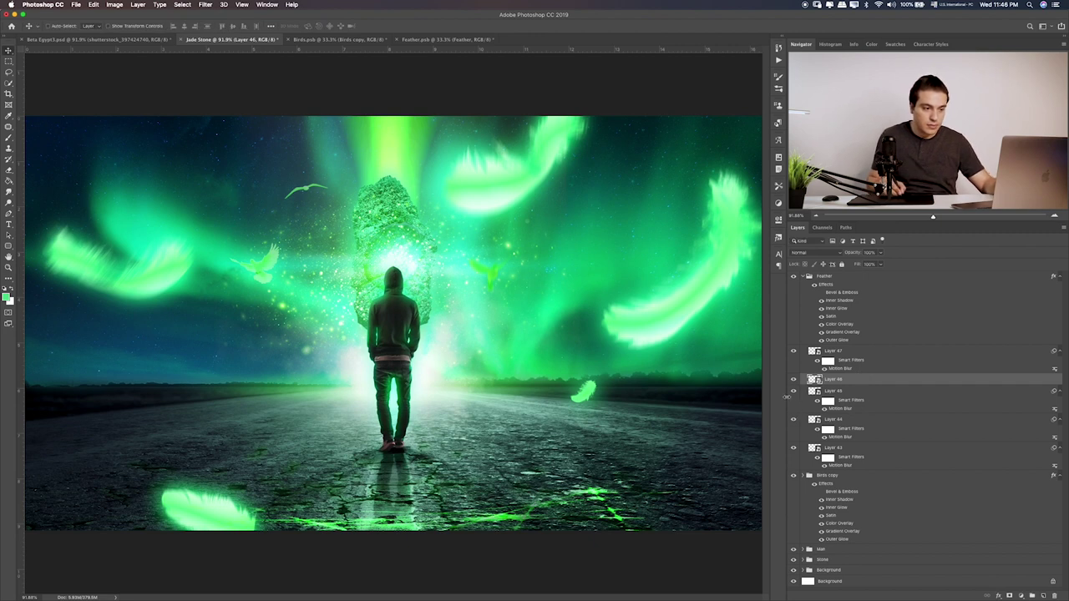
Hide the large right-hand feather and Layer 44's bottom-left feather
click(794, 392)
click(793, 392)
click(795, 397)
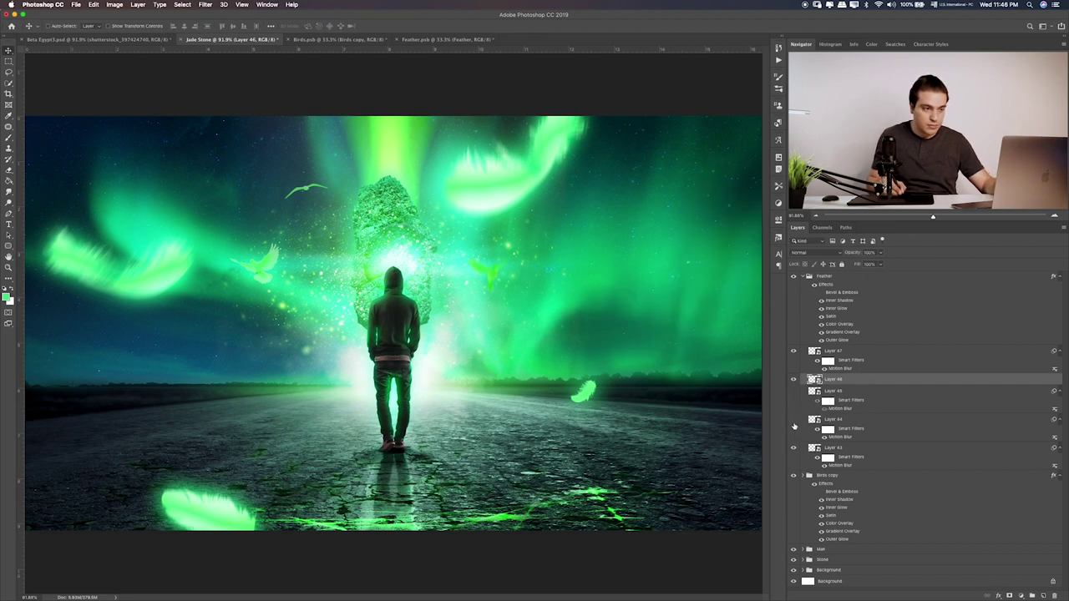
click(793, 422)
click(794, 422)
click(802, 424)
click(794, 420)
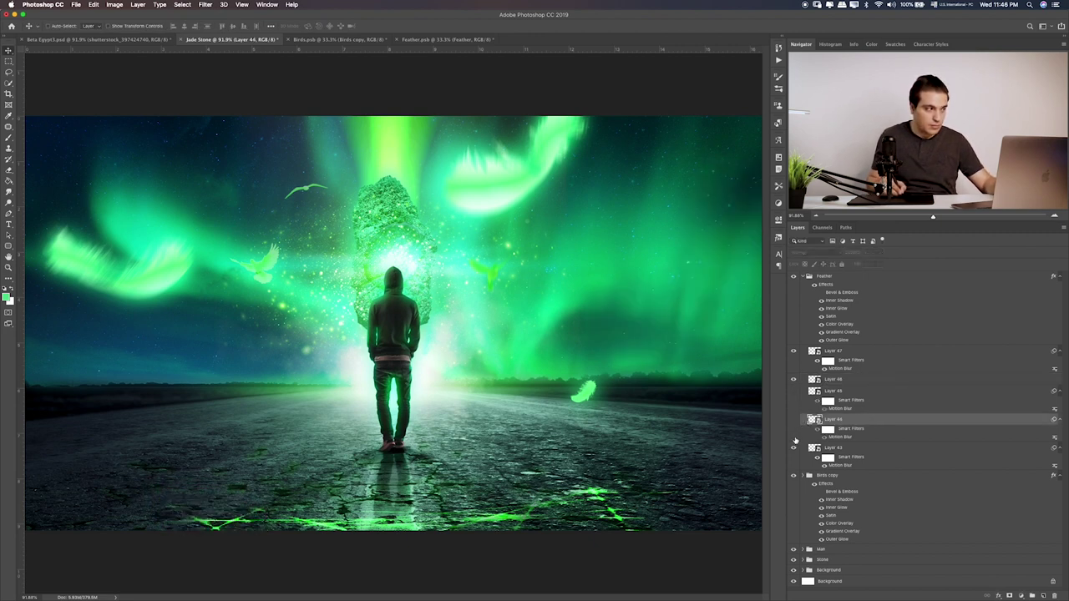
Move Layer 43's feather toward the top-right corner and compare with the birds
click(794, 447)
click(793, 448)
click(834, 447)
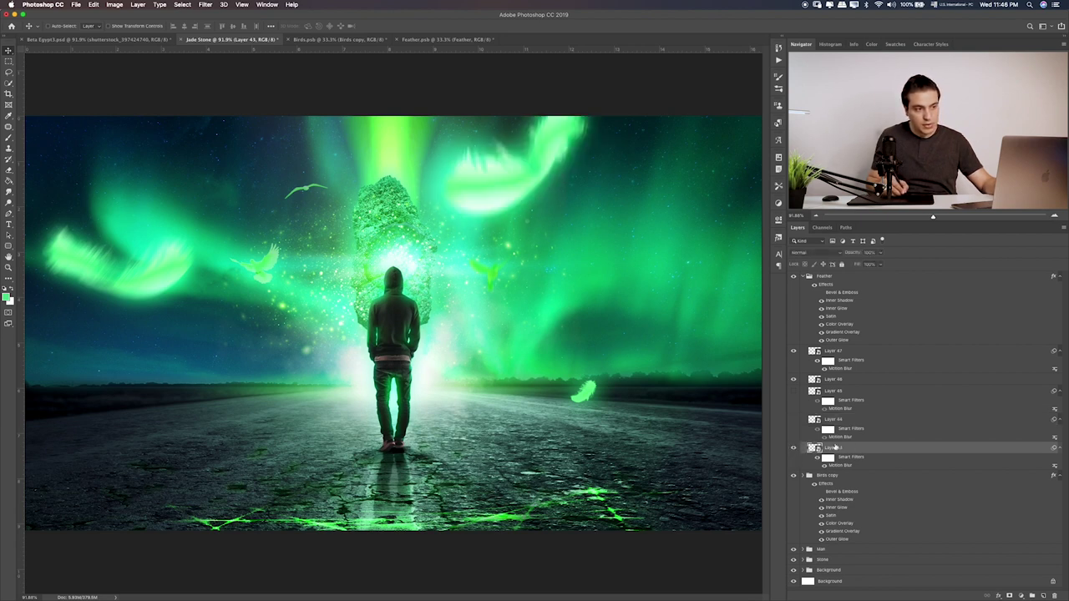
drag(509, 283, 628, 215)
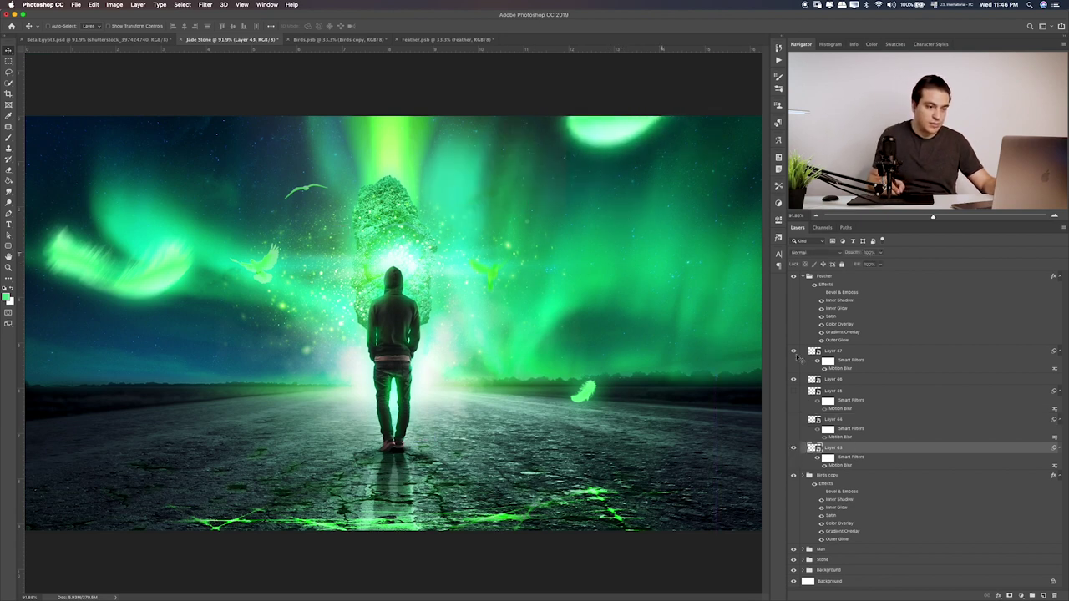
click(794, 476)
click(793, 475)
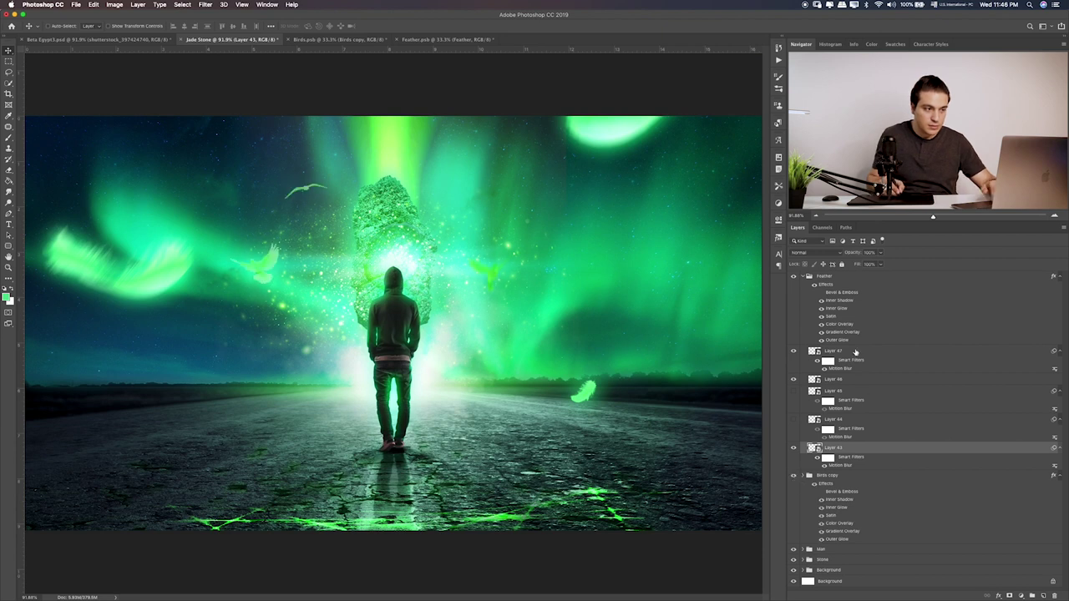
Move Layer 47's left feather further left
click(793, 354)
click(792, 355)
click(829, 358)
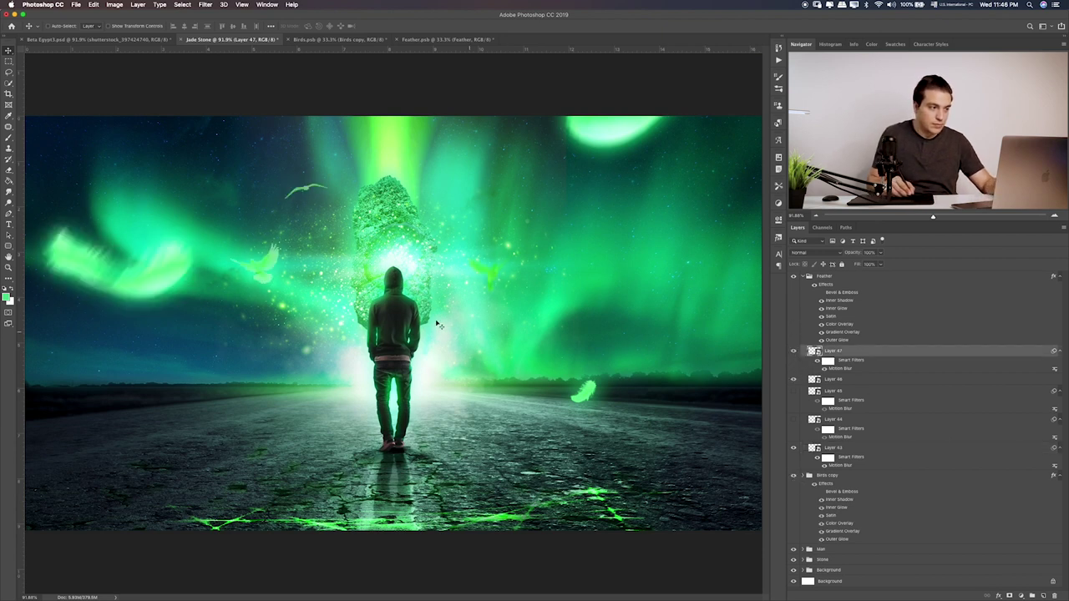
drag(440, 325, 363, 281)
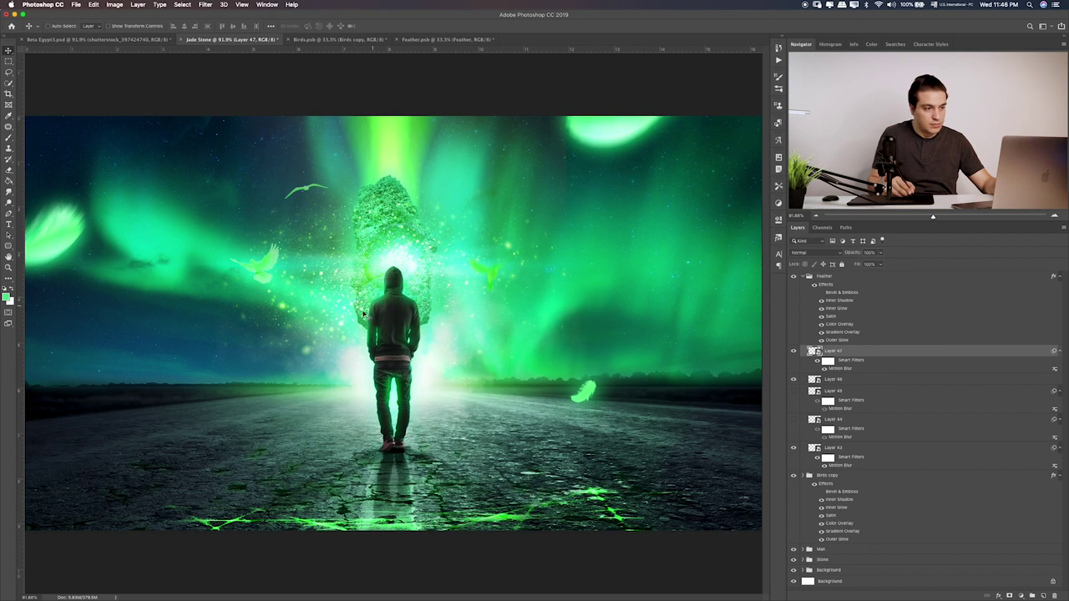
Rotate Layer 46's small feather upward with Free Transform
click(807, 277)
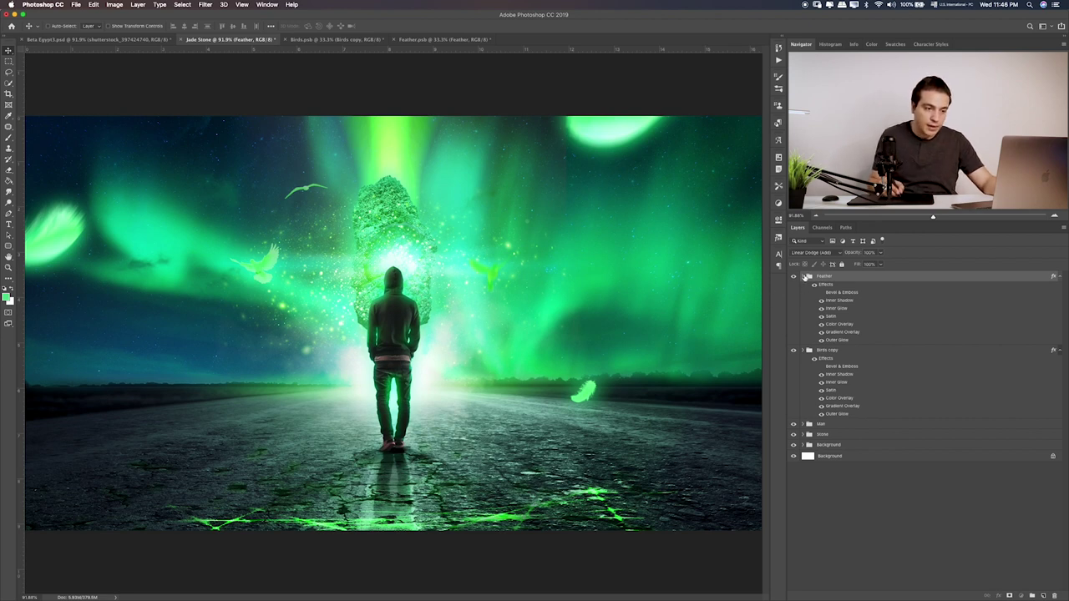
click(806, 276)
click(793, 451)
click(793, 451)
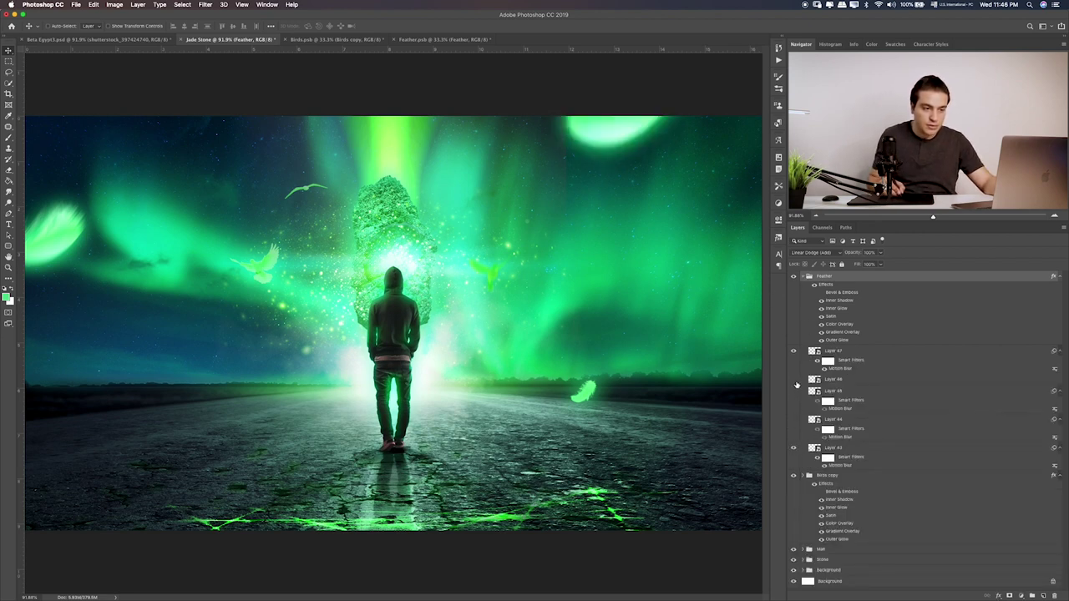
click(793, 379)
click(794, 379)
click(835, 381)
key(ctrl+t)
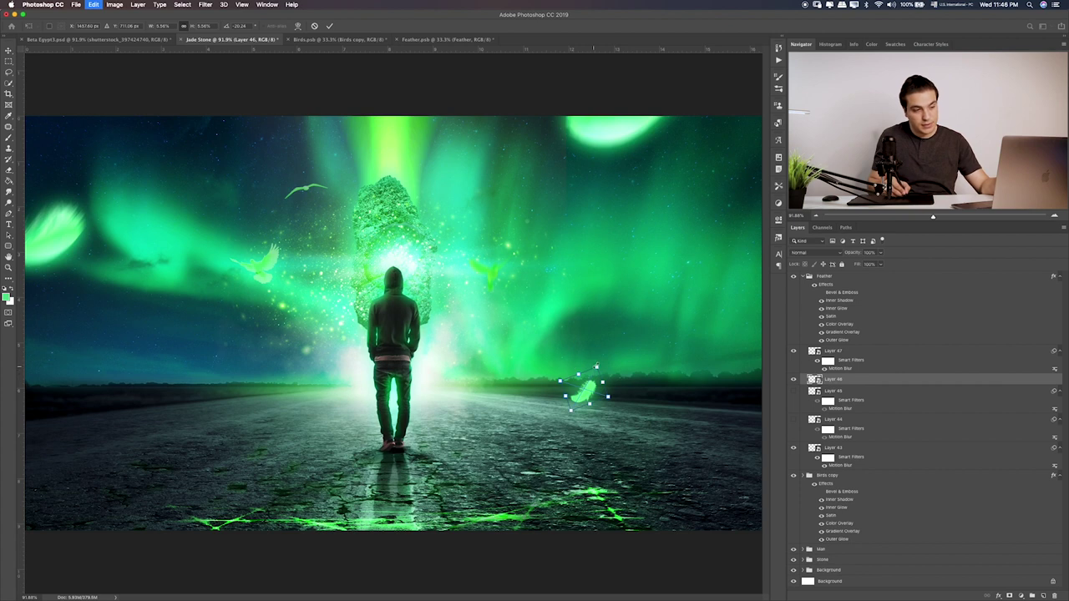
mouse_move(606, 371)
mouse_down()
mouse_move(614, 377)
mouse_move(582, 316)
mouse_up()
key(Return)
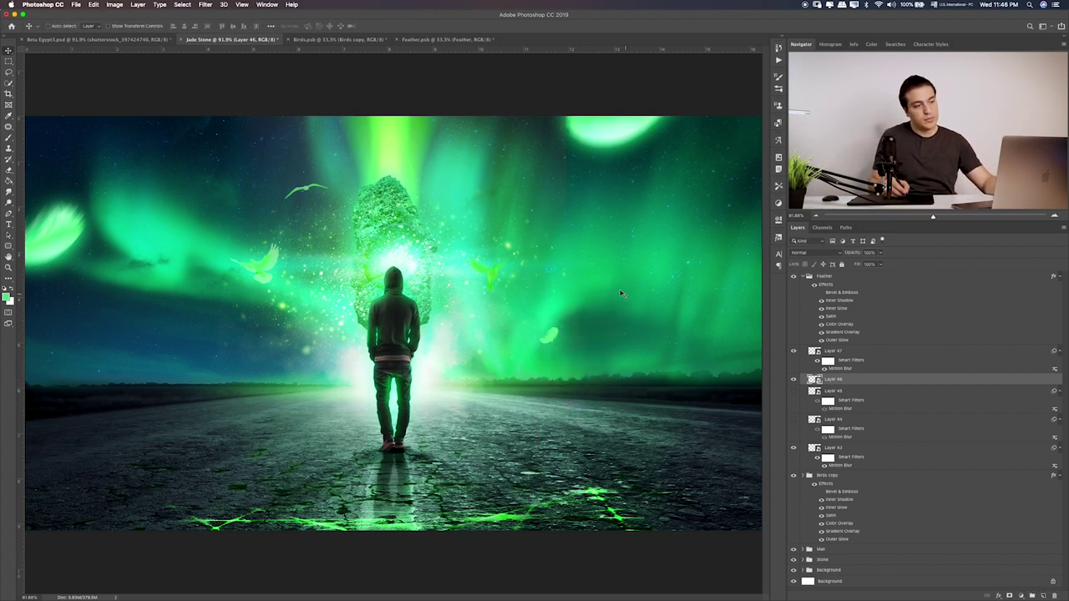
Shift Layer 47's left feather down and right, then hide it
click(794, 351)
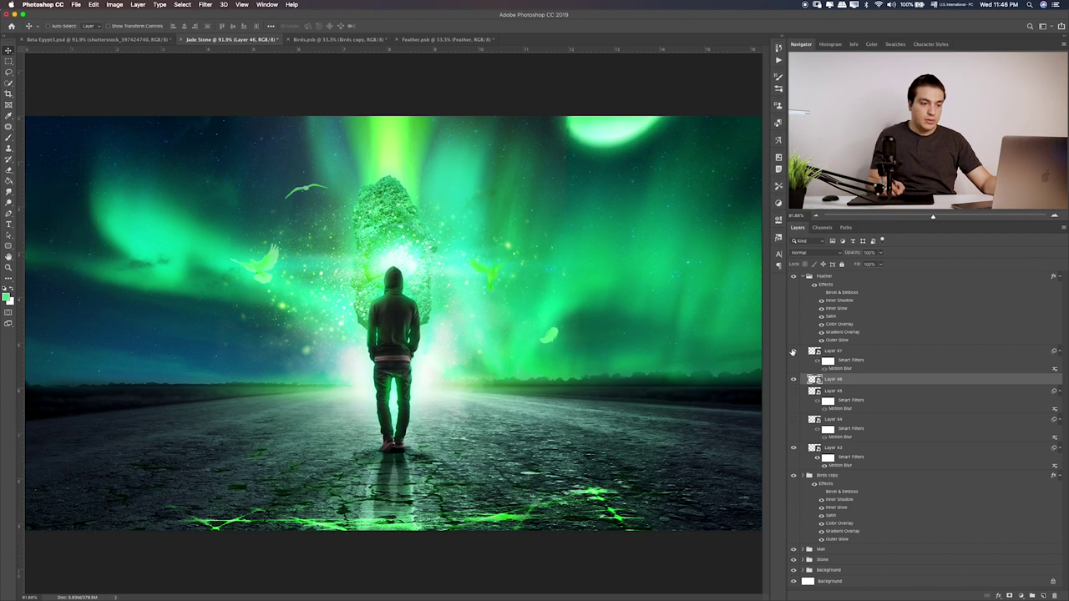
click(794, 352)
click(793, 352)
click(794, 352)
click(823, 353)
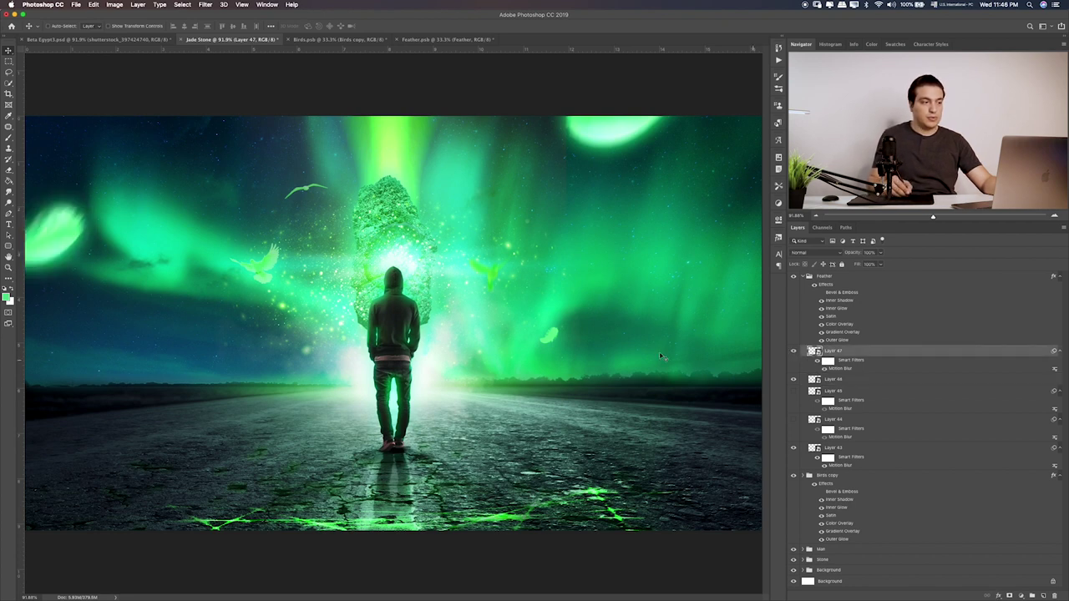
drag(443, 280, 453, 319)
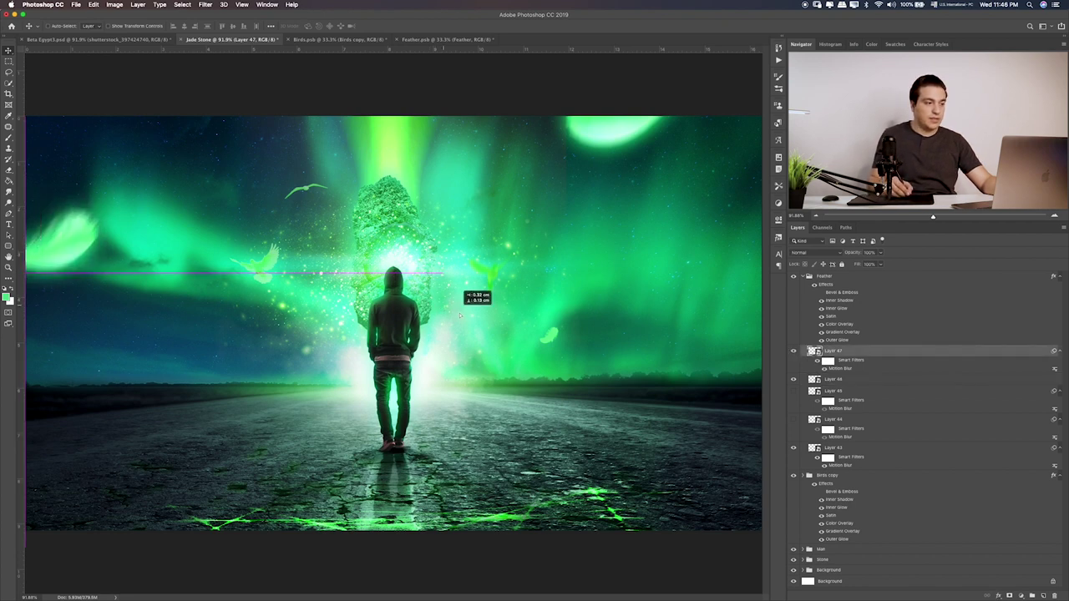
click(794, 352)
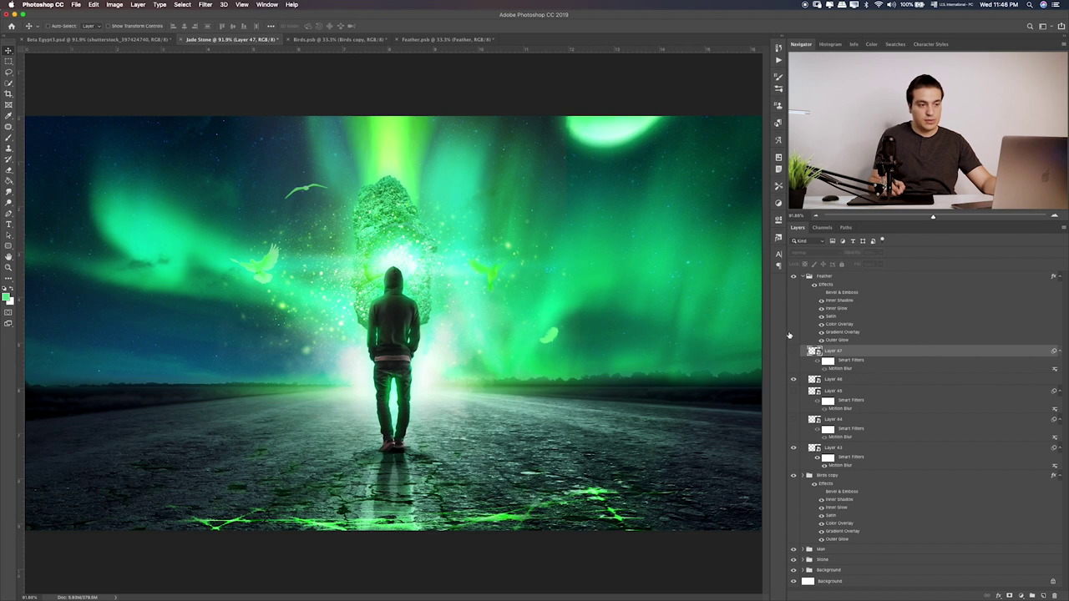
Hide Layer 43's glowing top-right feather and collapse the Feather group
click(795, 380)
click(795, 380)
click(794, 420)
click(795, 420)
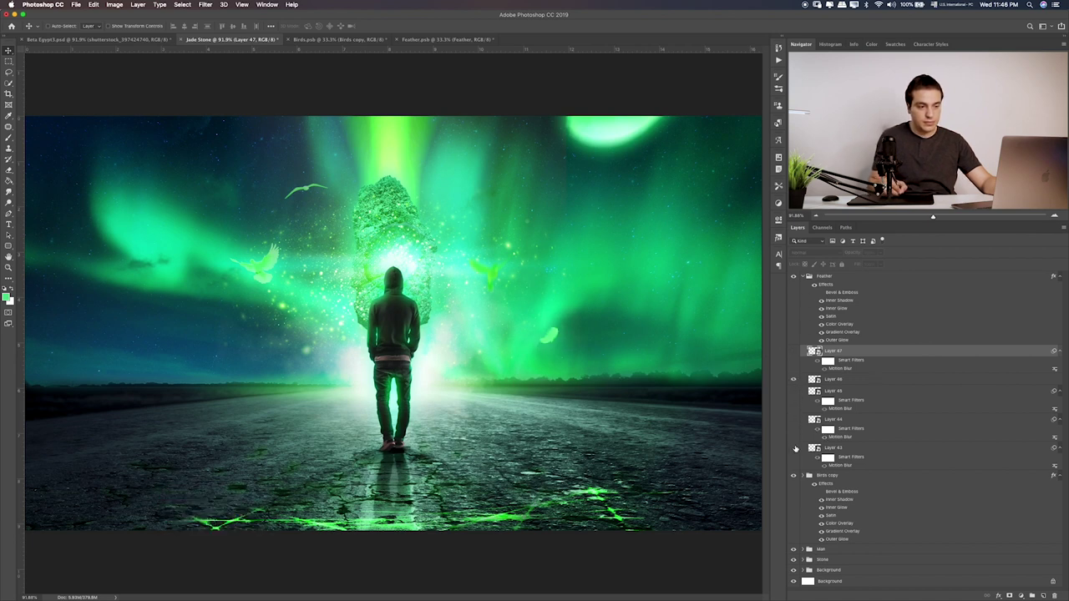
click(794, 448)
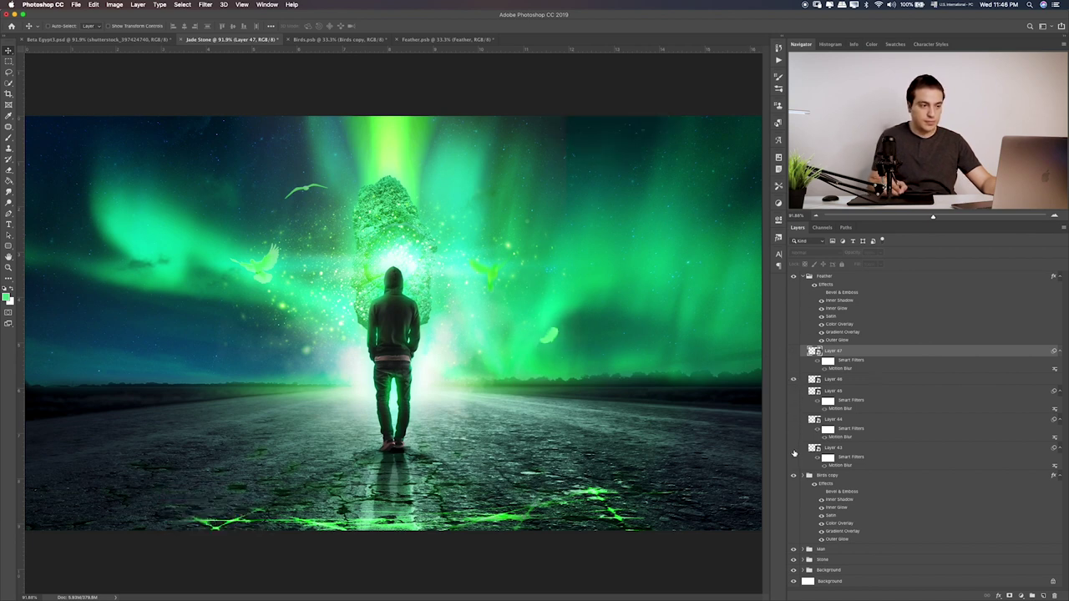
click(809, 276)
click(803, 276)
Open Final.psb and drag its Out of Focus group into the Jade Stone composite
key(super+Tab)
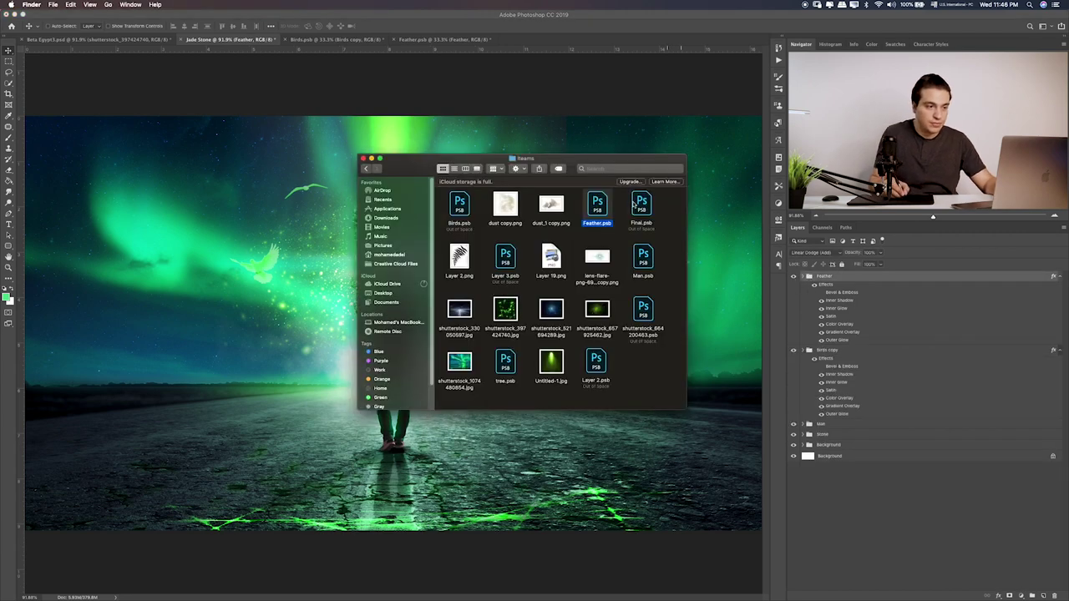
click(637, 205)
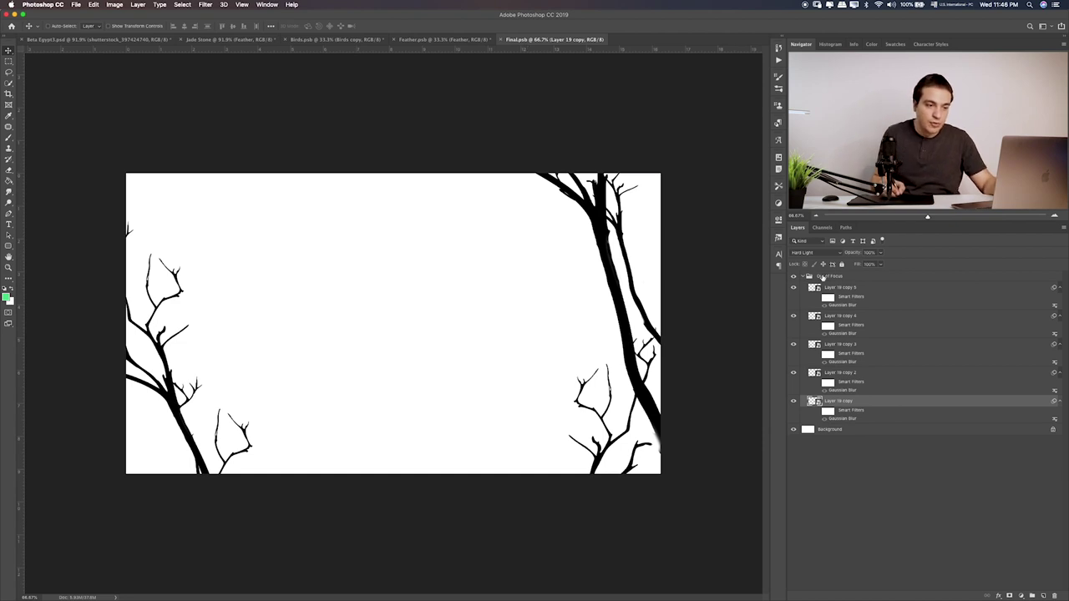
click(814, 278)
click(804, 277)
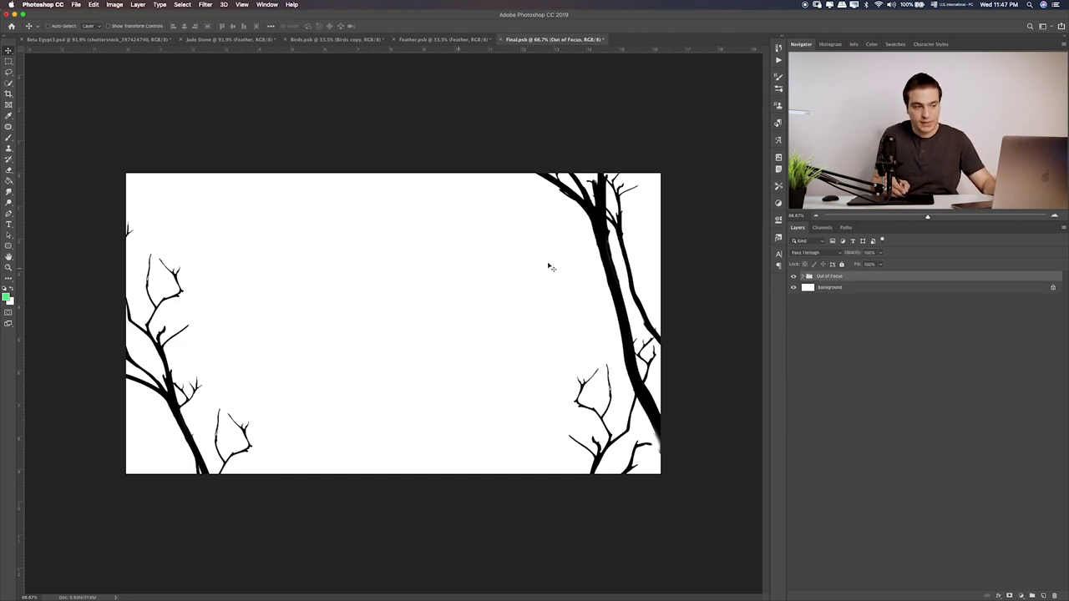
mouse_move(614, 306)
mouse_down()
mouse_move(318, 174)
mouse_move(215, 40)
mouse_move(619, 285)
mouse_up()
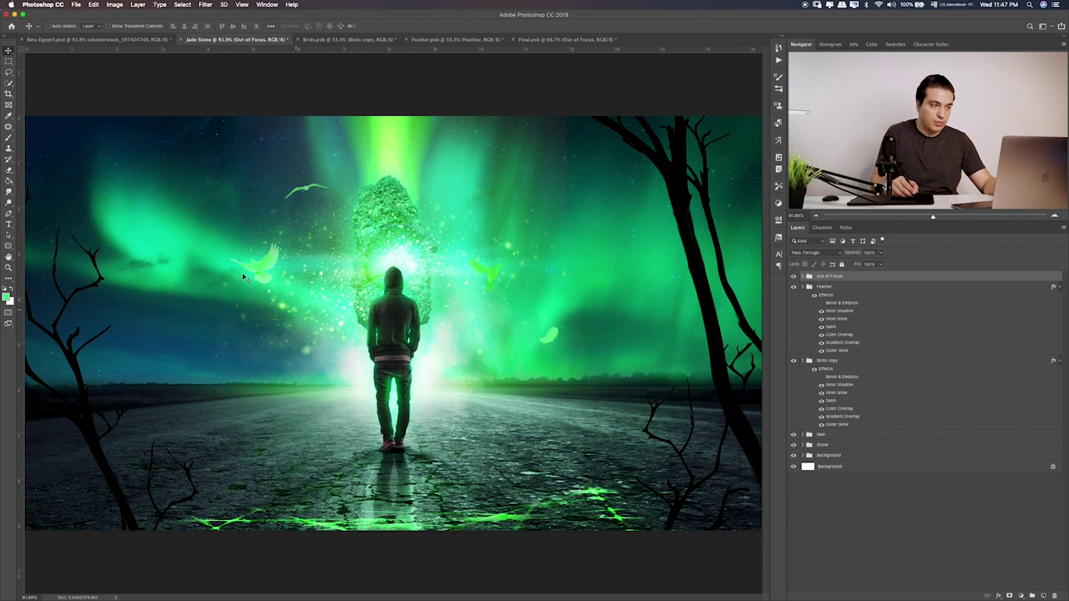
Toggle the Out of Focus branches on and off to compare the framing
click(795, 277)
click(794, 278)
click(804, 278)
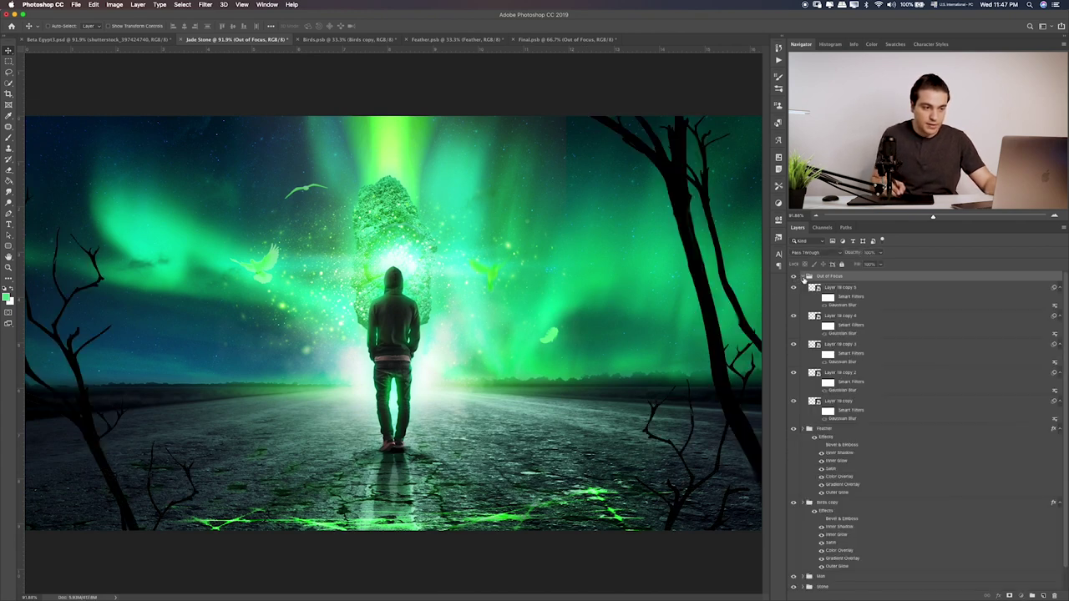
click(804, 277)
click(795, 277)
click(794, 277)
click(803, 277)
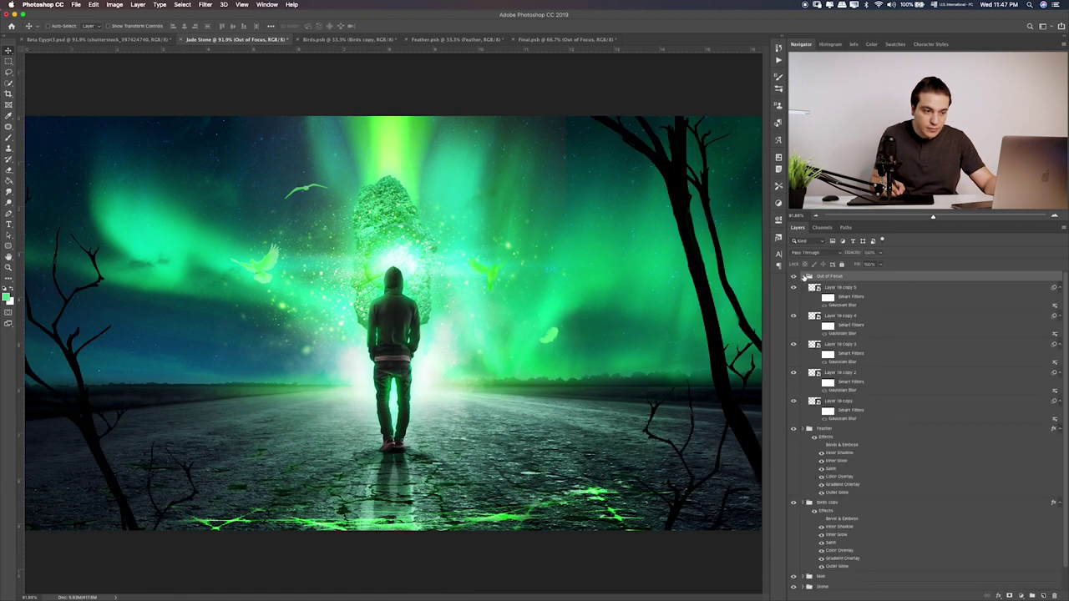
click(804, 278)
Place the fern image Layer 2.png into the composite and rotate it
key(super+Tab)
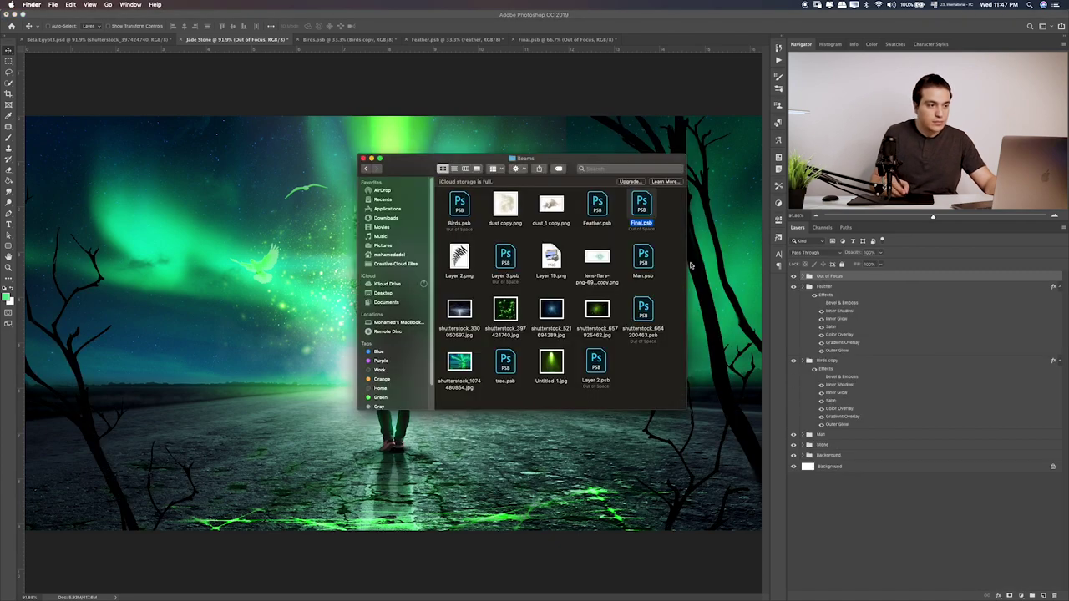
click(468, 259)
key(space)
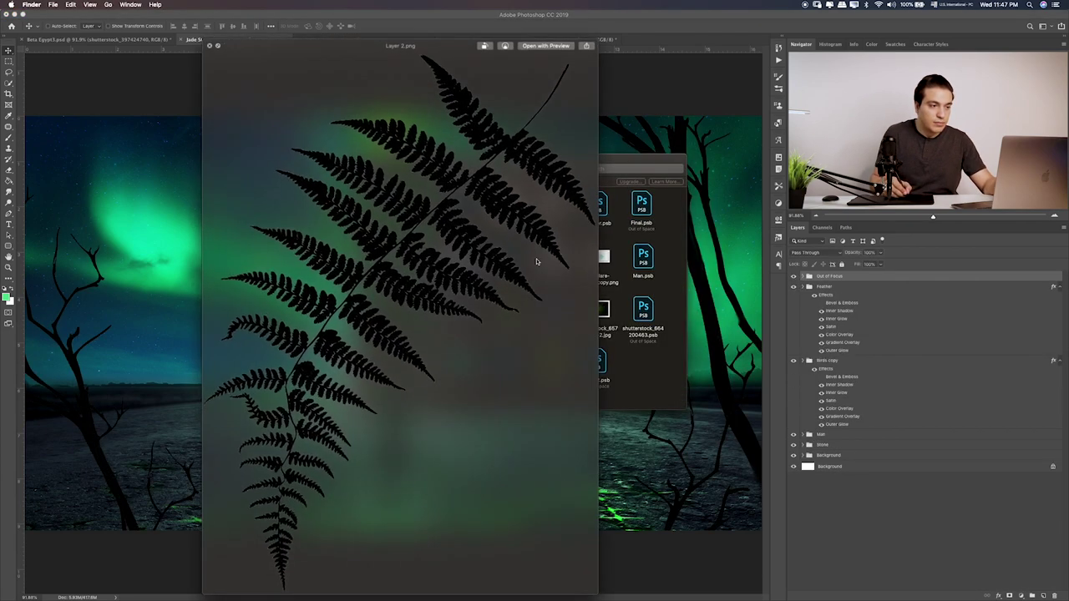
key(space)
drag(459, 255, 269, 240)
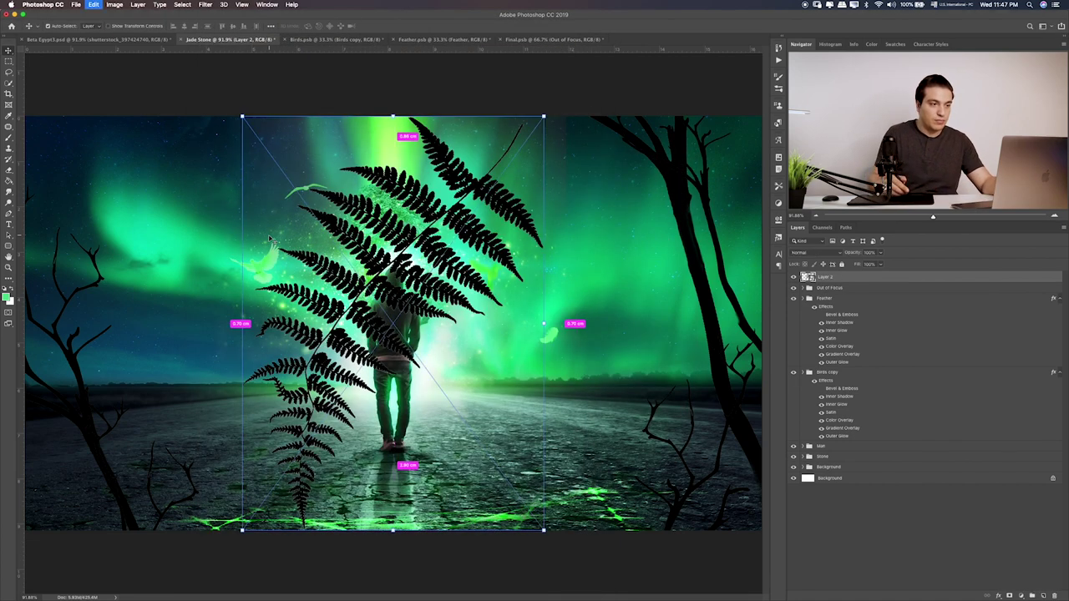
mouse_move(612, 170)
mouse_down()
mouse_move(577, 225)
mouse_move(637, 207)
mouse_move(712, 152)
mouse_up()
drag(656, 365, 558, 334)
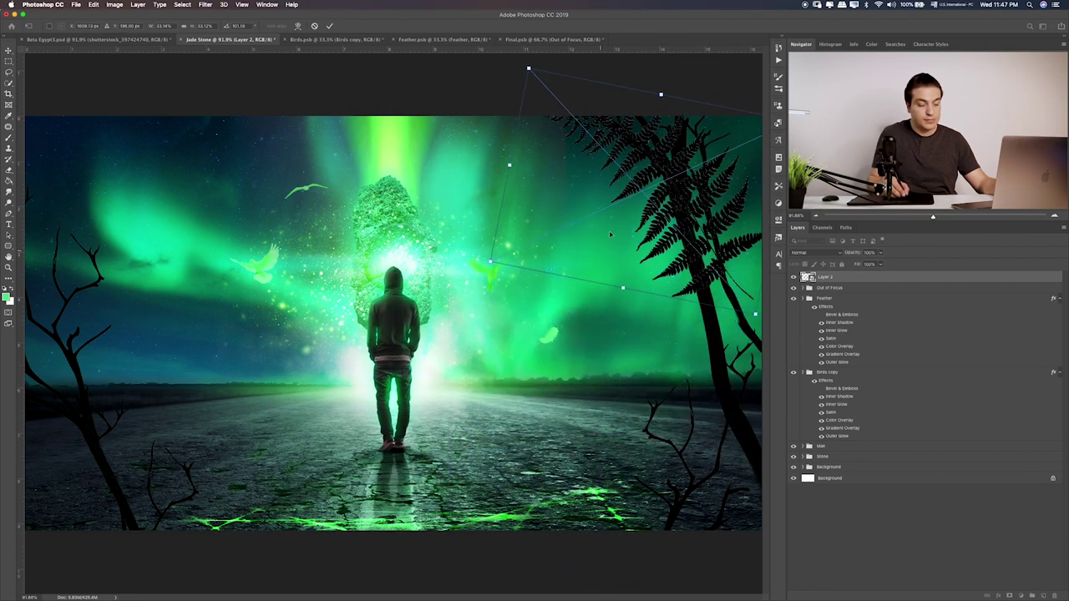
mouse_move(602, 276)
mouse_down()
mouse_move(571, 430)
mouse_move(458, 443)
mouse_up()
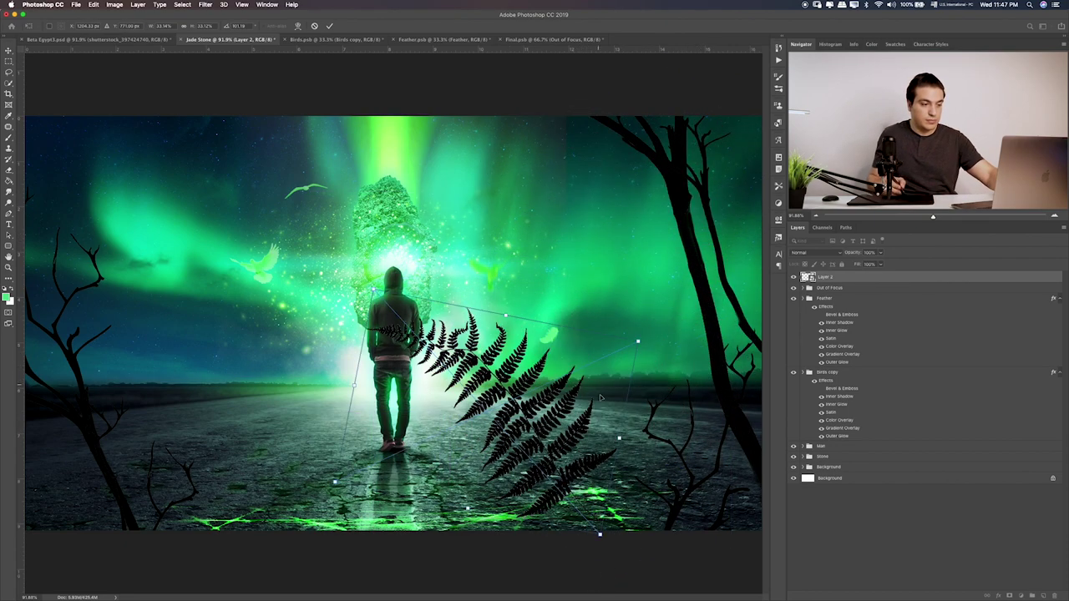
Flip the fern horizontally and set it bottom-left, below the Out of Focus group
right_click(541, 413)
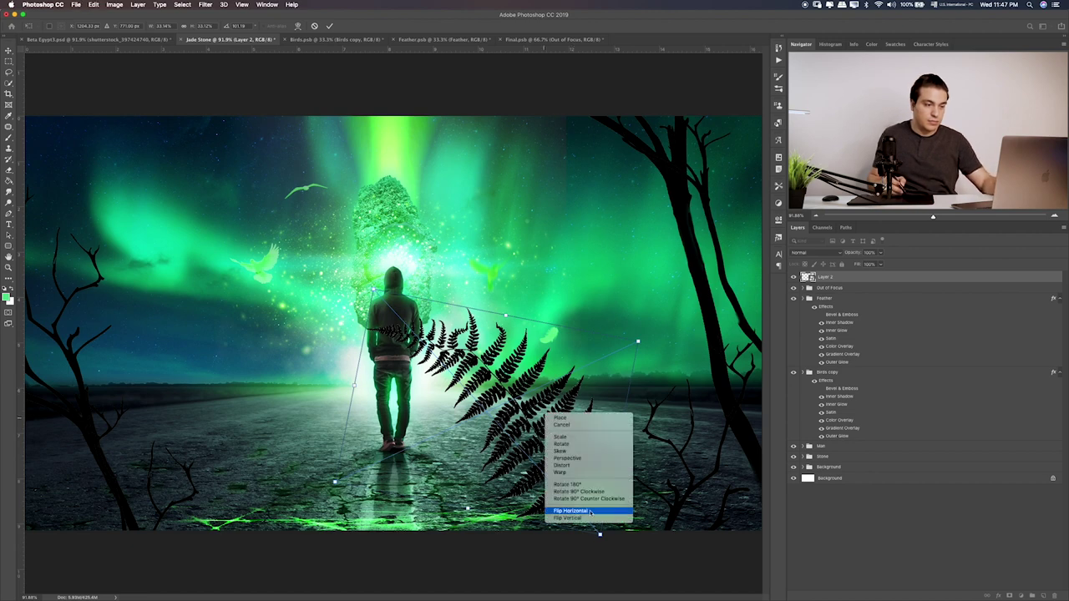
click(593, 512)
key(Return)
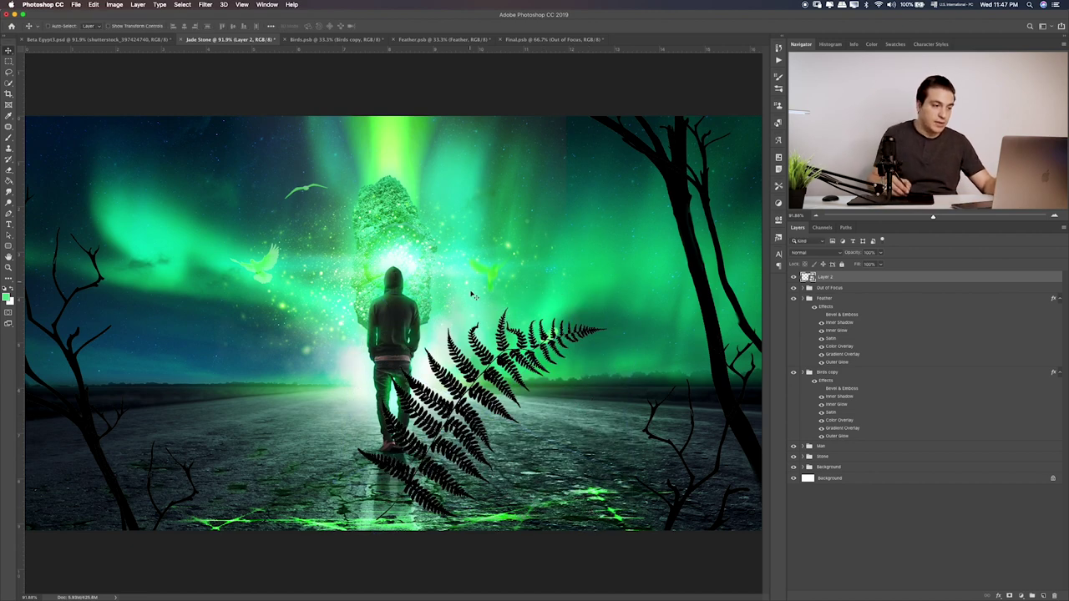
drag(481, 367, 101, 448)
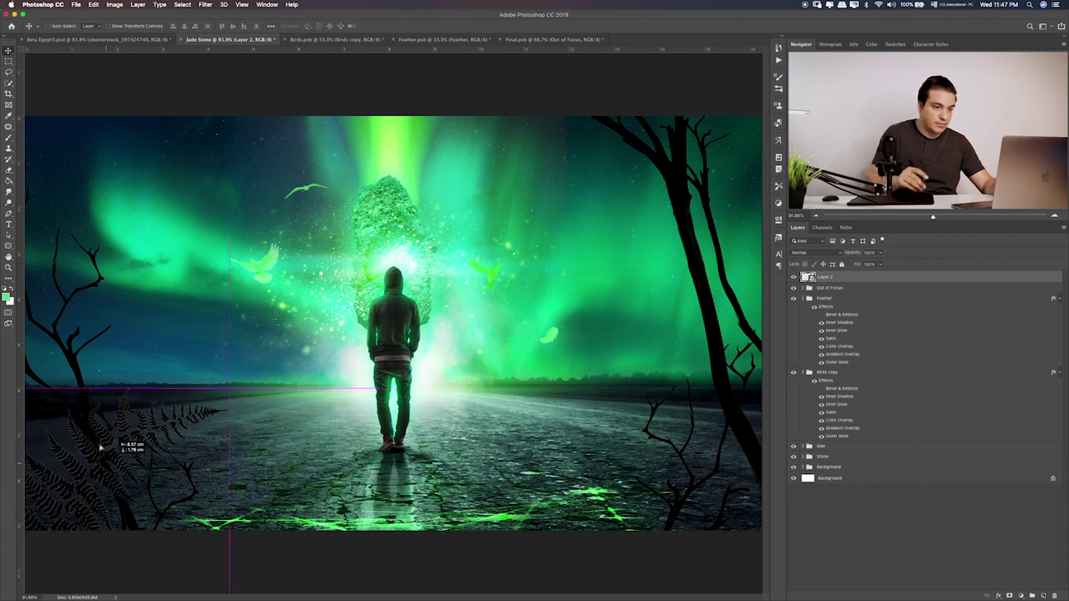
key(ctrl+bracketleft)
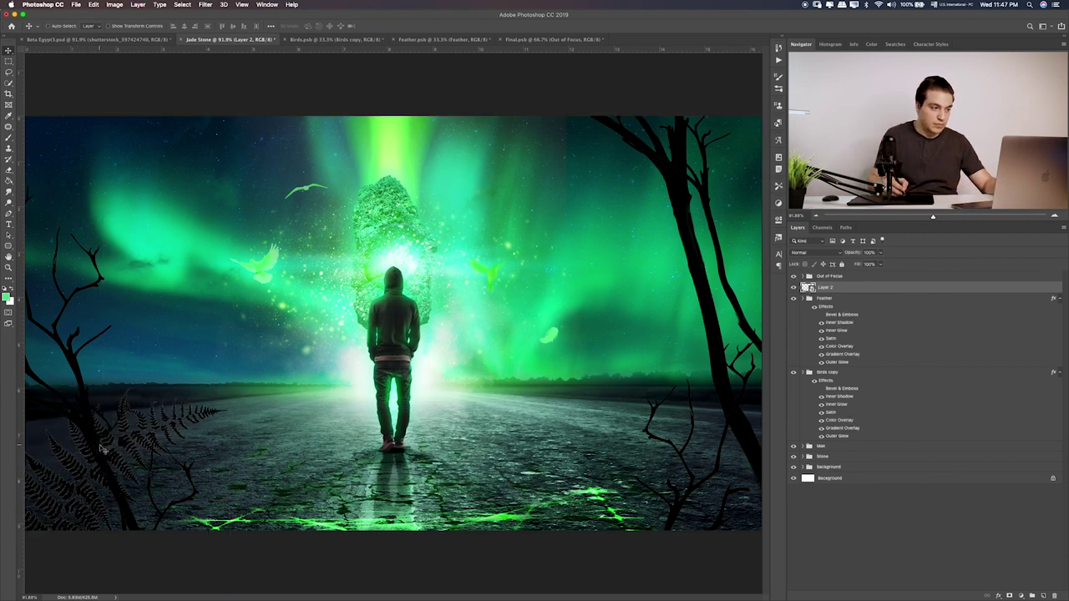
drag(337, 390, 415, 370)
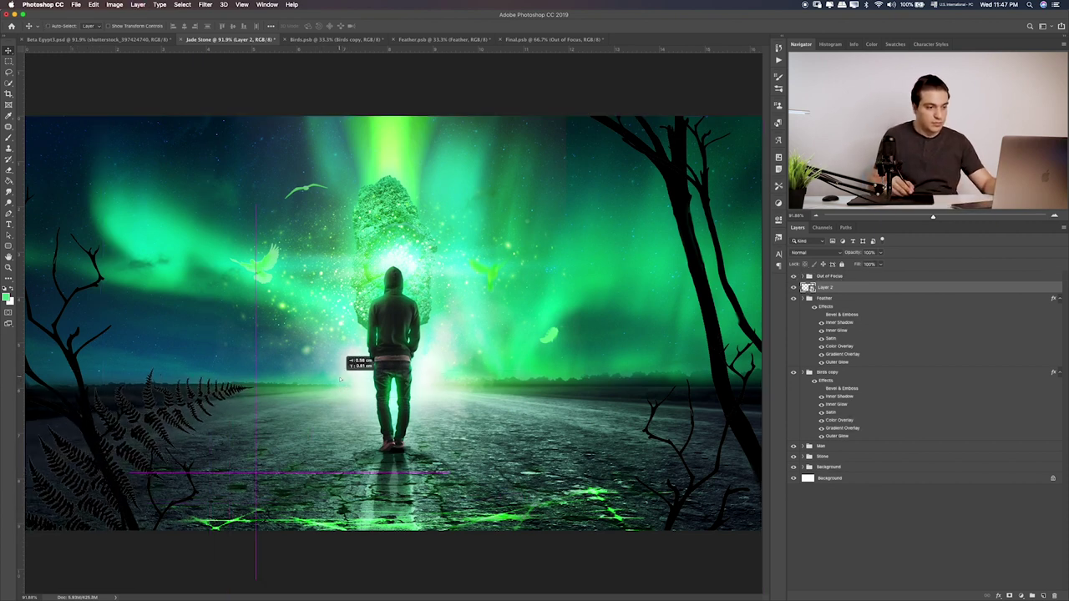
key(super+Tab)
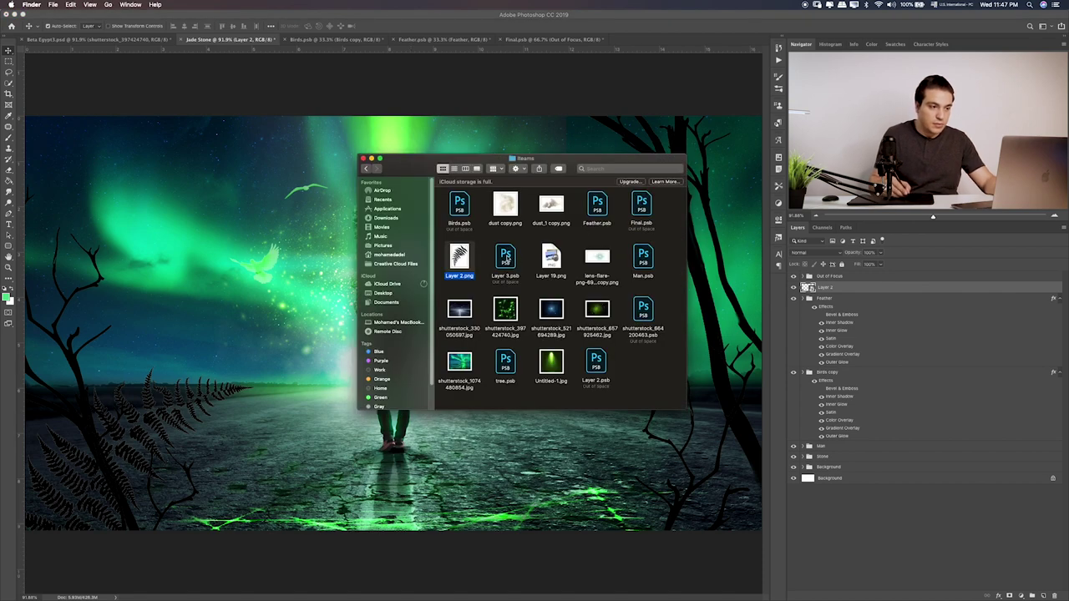
Place the branch image Layer 19.png into the composite, shrinking and rotating it
click(506, 261)
key(space)
key(space)
click(531, 258)
key(space)
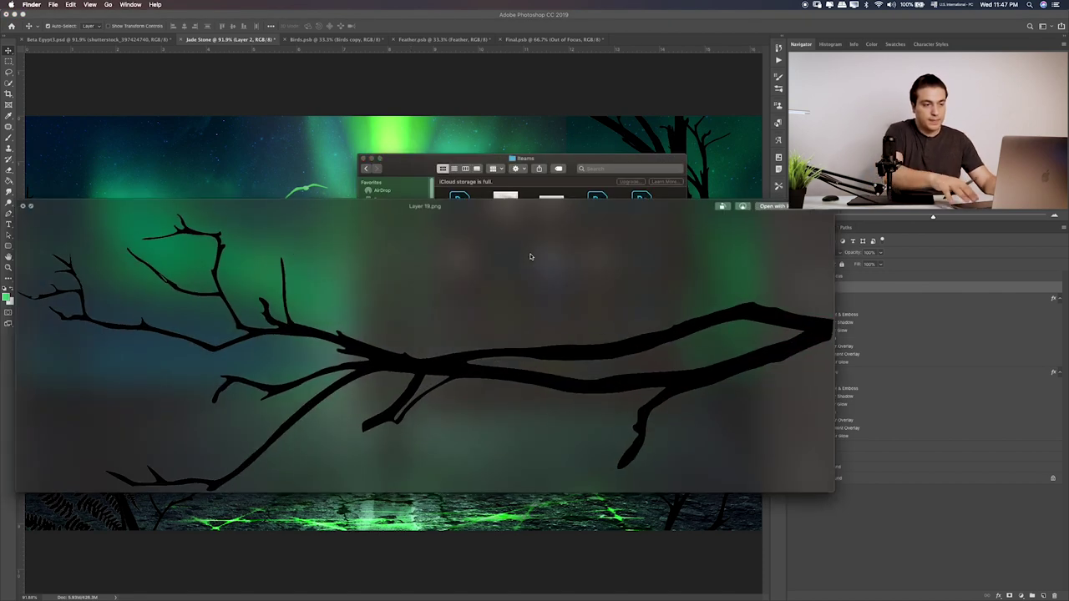
key(space)
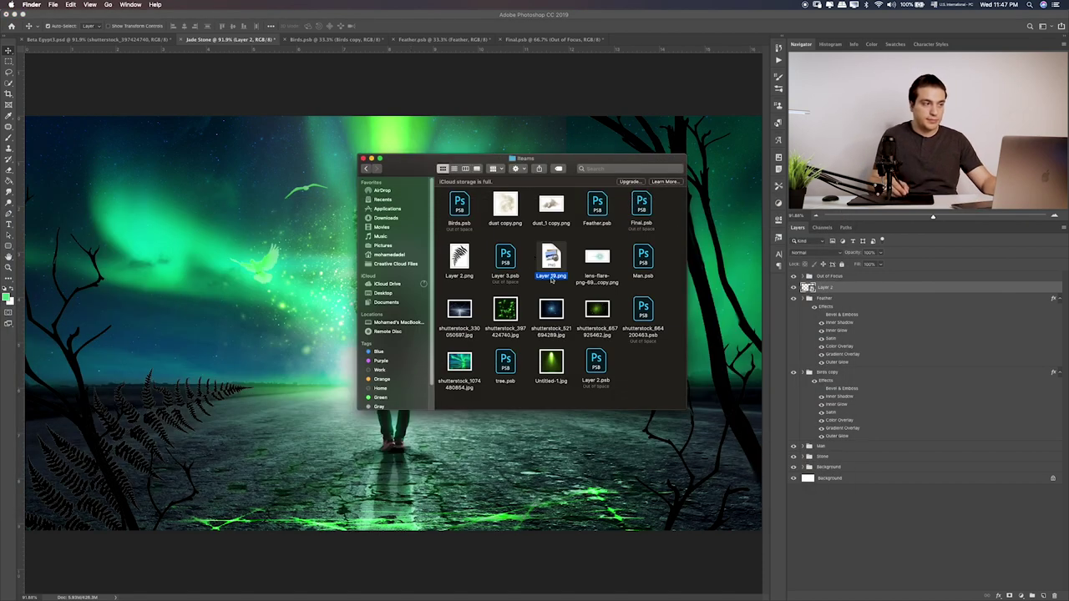
drag(442, 261, 246, 243)
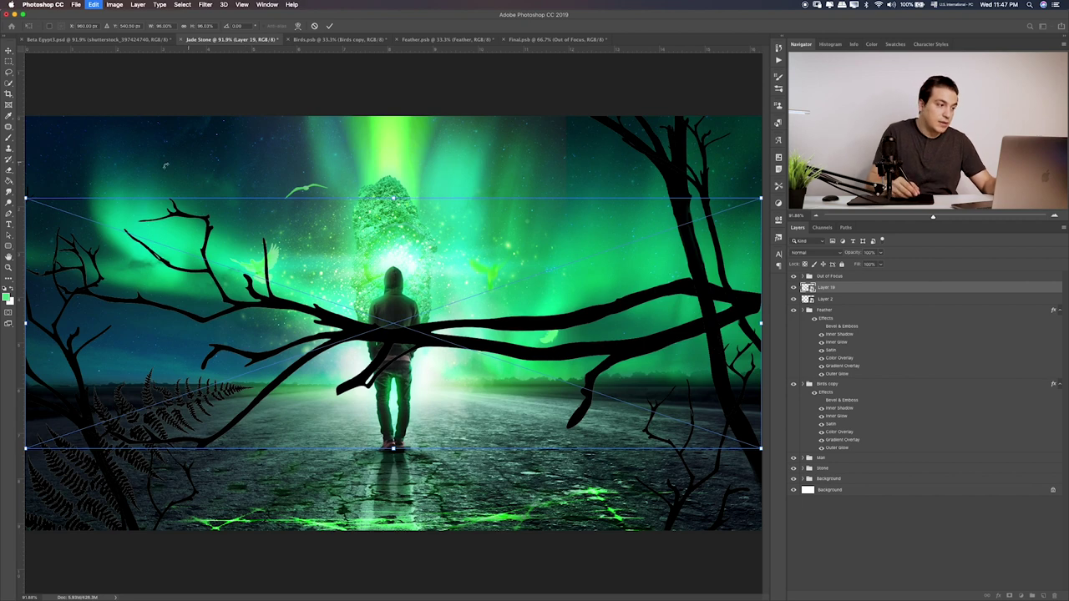
mouse_move(33, 197)
mouse_down()
mouse_move(264, 277)
mouse_move(247, 243)
mouse_up()
mouse_move(513, 338)
mouse_down()
mouse_move(643, 179)
mouse_move(497, 178)
mouse_up()
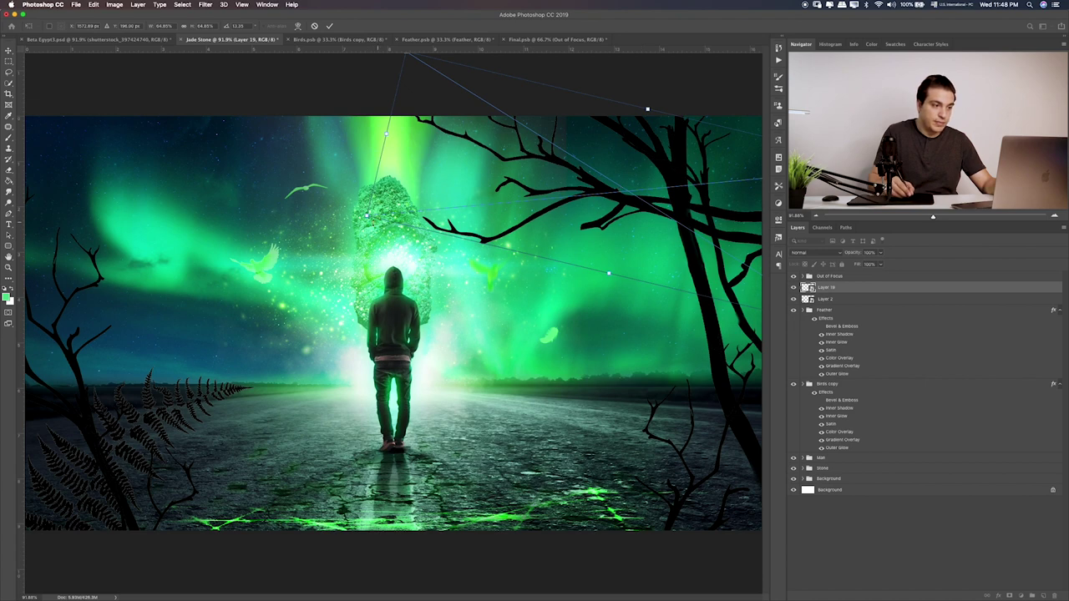
mouse_move(365, 216)
mouse_down()
mouse_move(560, 230)
mouse_move(615, 208)
mouse_move(660, 239)
mouse_move(685, 237)
mouse_move(706, 177)
mouse_move(622, 158)
mouse_move(620, 184)
mouse_move(524, 184)
mouse_move(661, 186)
mouse_move(626, 206)
mouse_move(582, 204)
mouse_up()
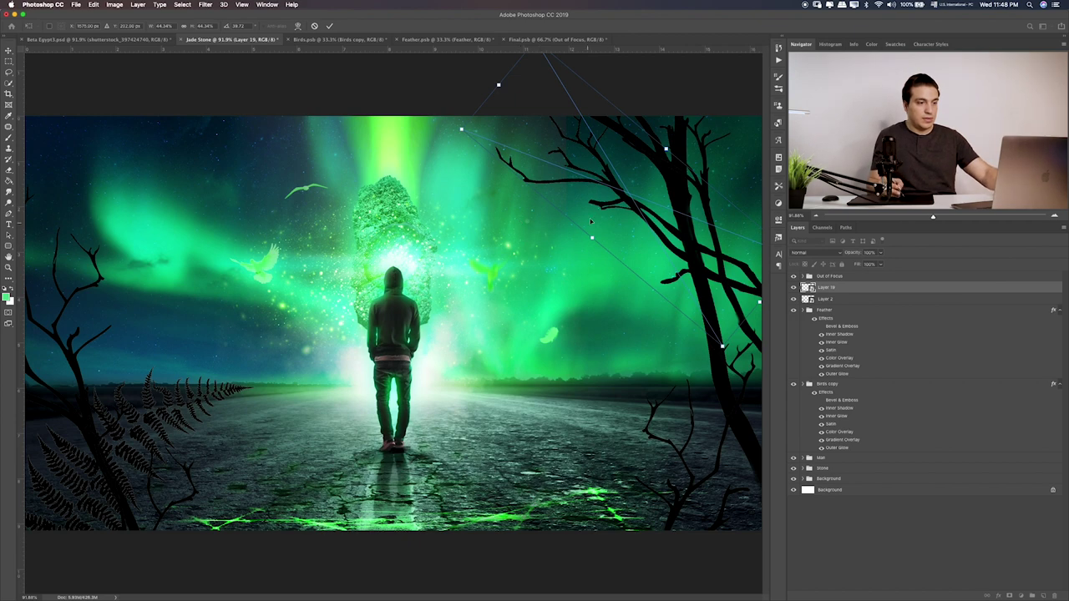
Flip the branch horizontally and position it at the lower left
right_click(590, 222)
click(656, 291)
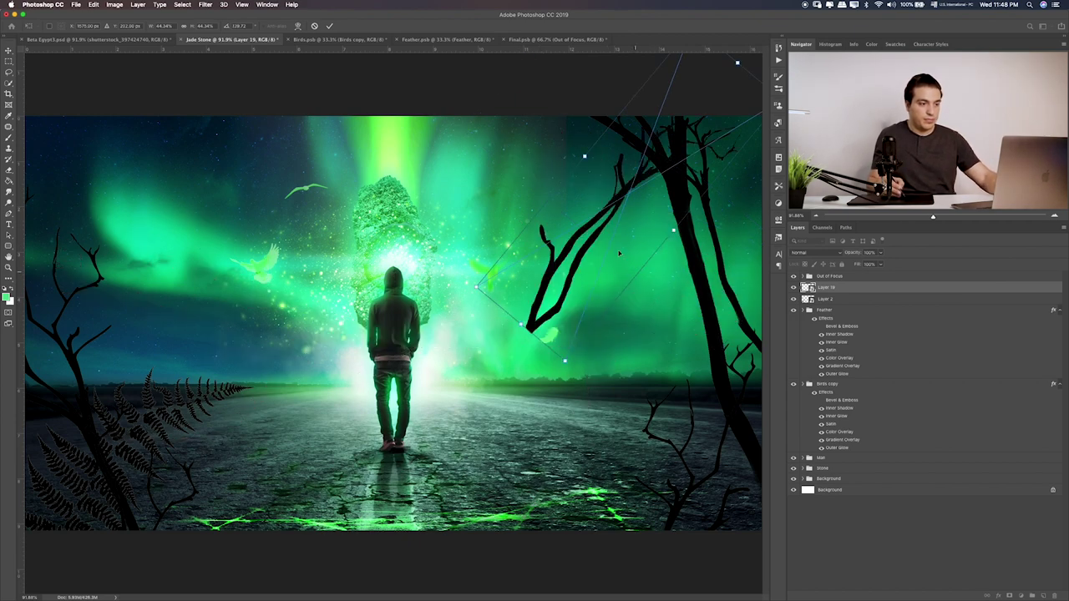
mouse_move(619, 253)
mouse_down()
mouse_move(463, 226)
mouse_move(130, 288)
mouse_move(69, 322)
mouse_up()
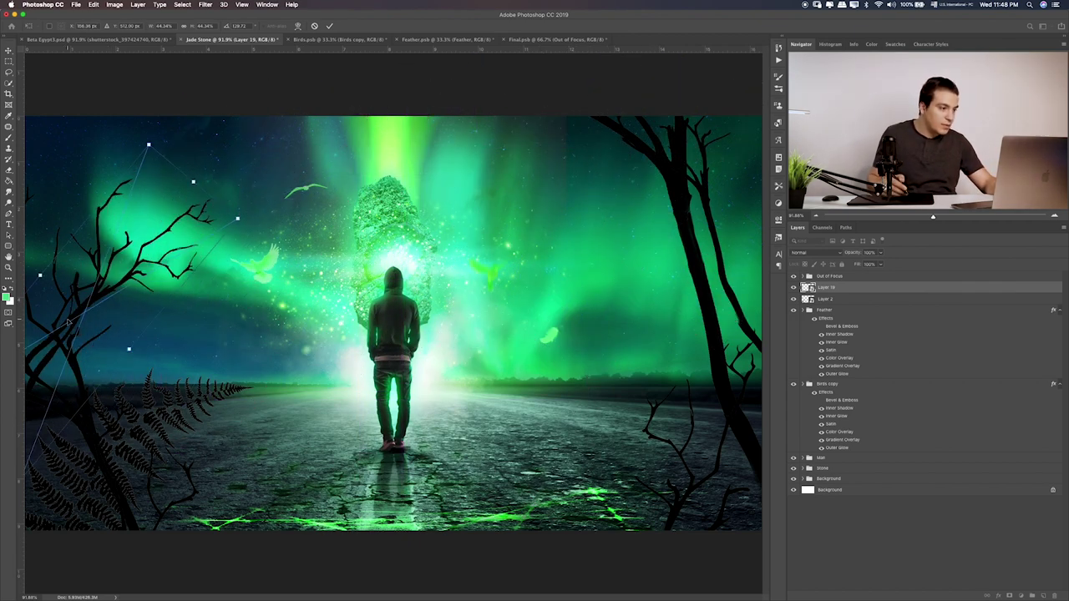
mouse_move(129, 298)
mouse_down()
mouse_move(134, 462)
mouse_move(187, 487)
mouse_move(82, 450)
mouse_move(60, 470)
mouse_move(70, 467)
mouse_up()
key(Return)
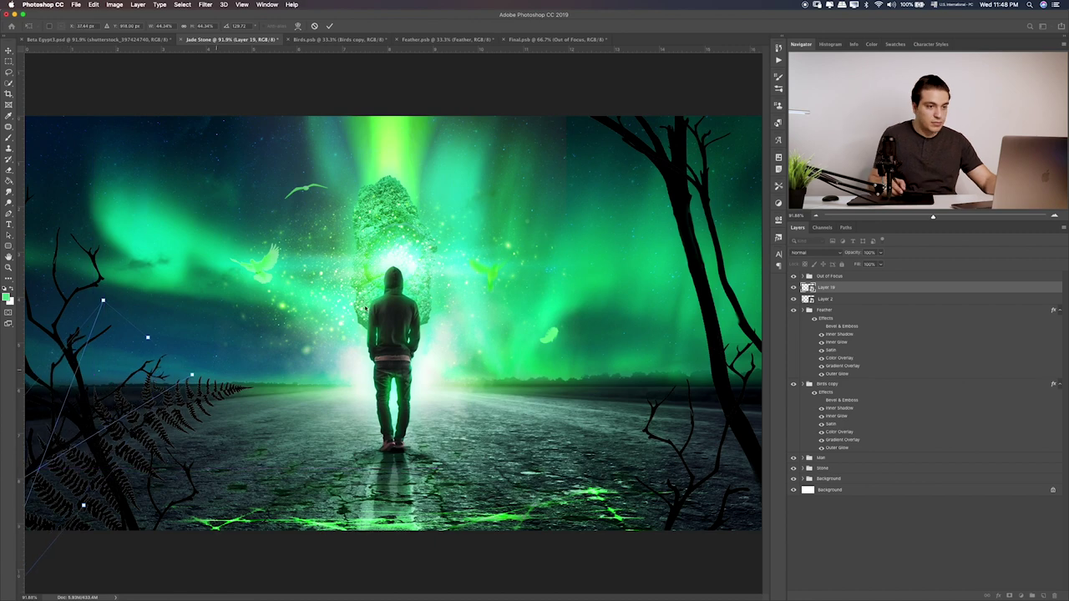
key(super+Tab)
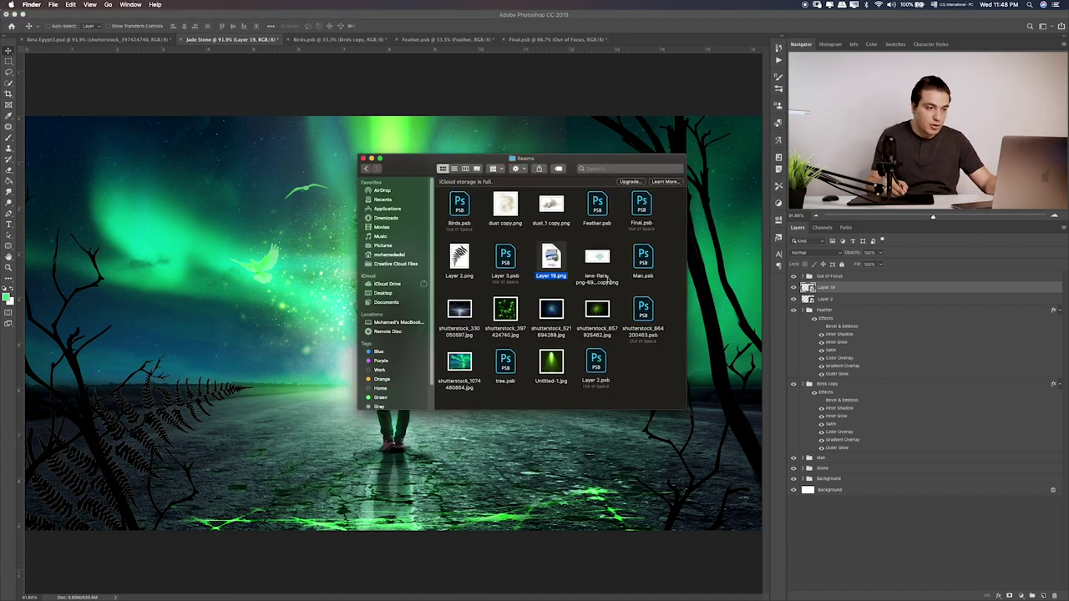
Preview the asset files to find tree.psb and open it
click(640, 260)
key(space)
key(space)
click(643, 314)
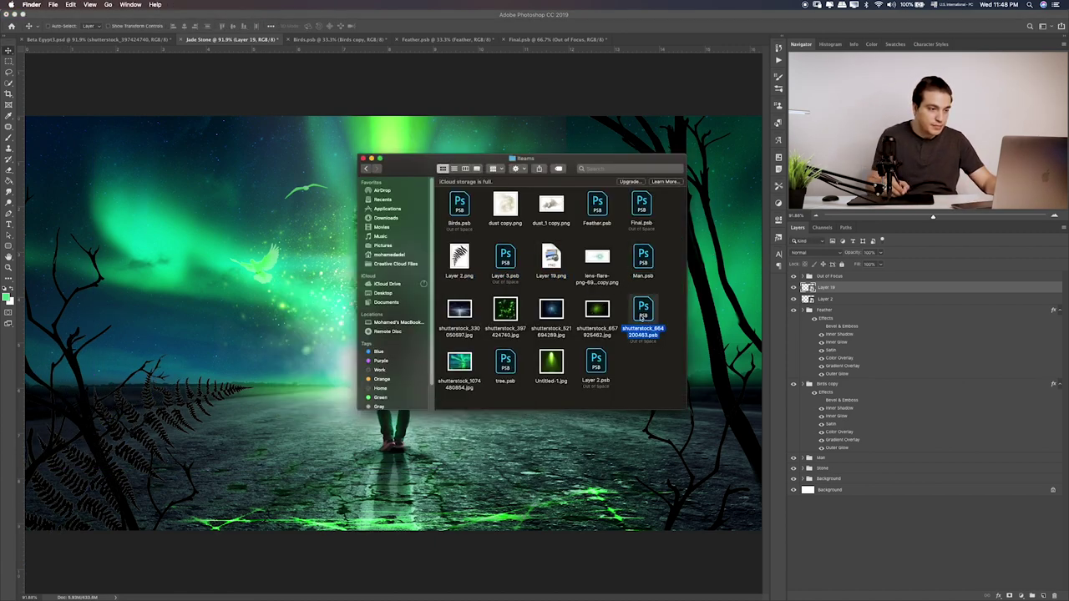
key(space)
key(space)
key(Left)
key(Down)
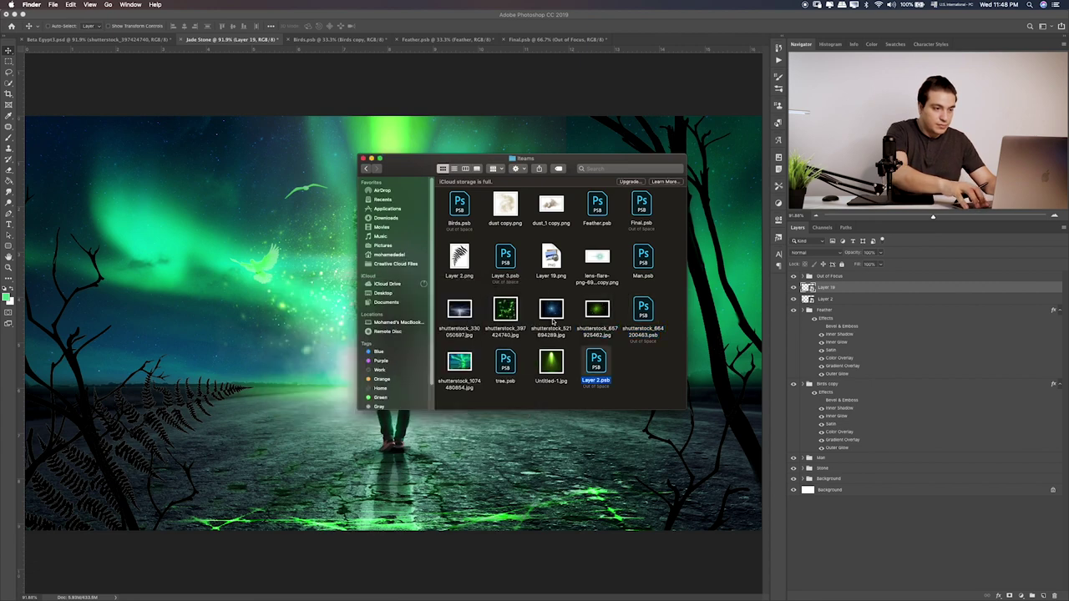
key(space)
key(Left)
key(Left)
key(Left)
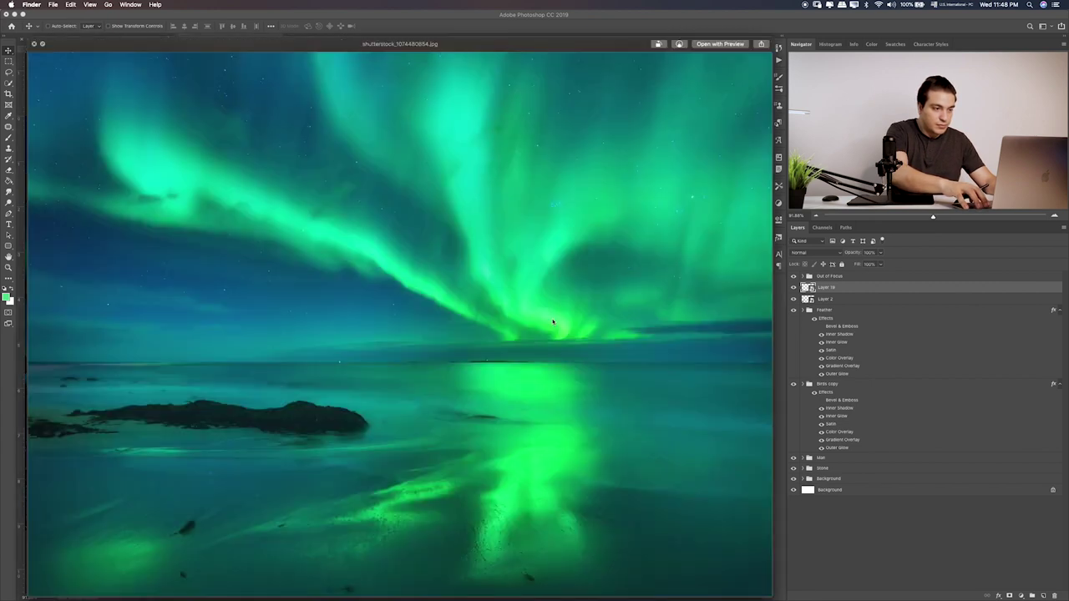
key(space)
key(Right)
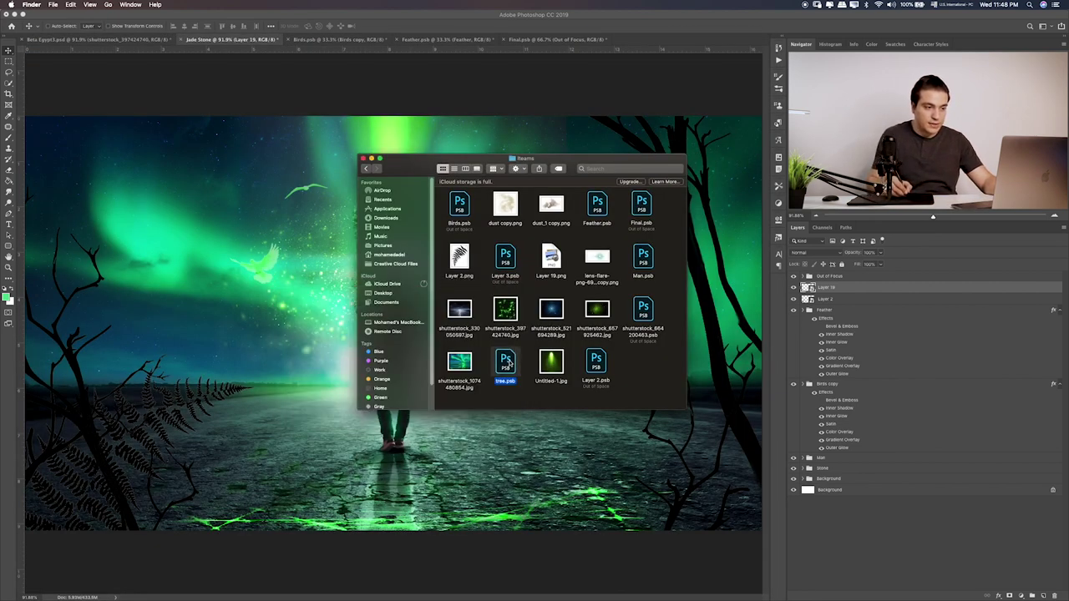
double_click(506, 362)
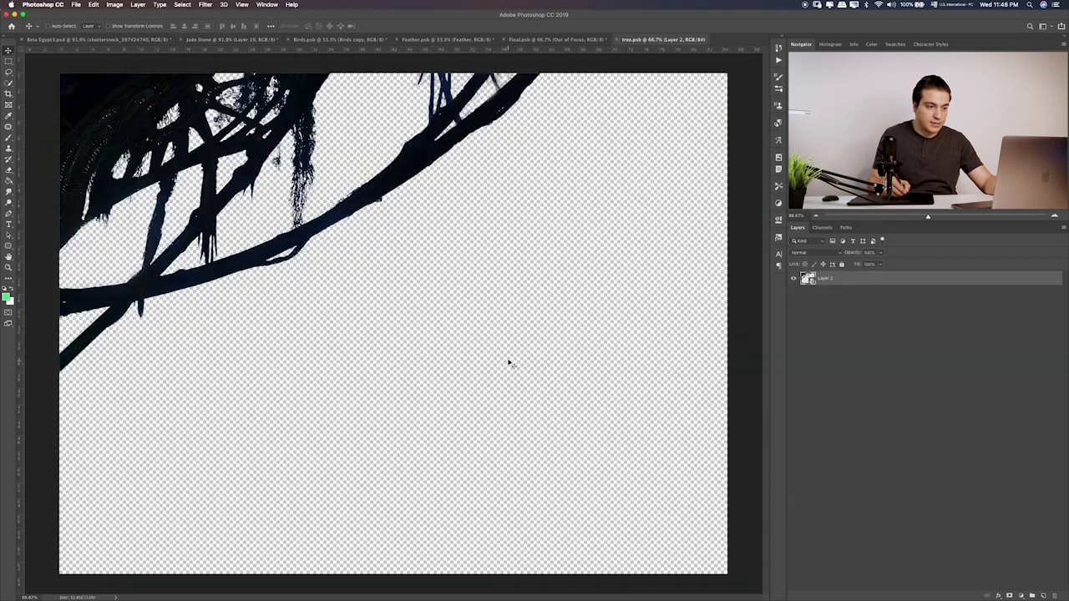
Copy the tree branches into Jade Stone and scale them into the upper-left corner
click(249, 42)
drag(178, 107, 448, 292)
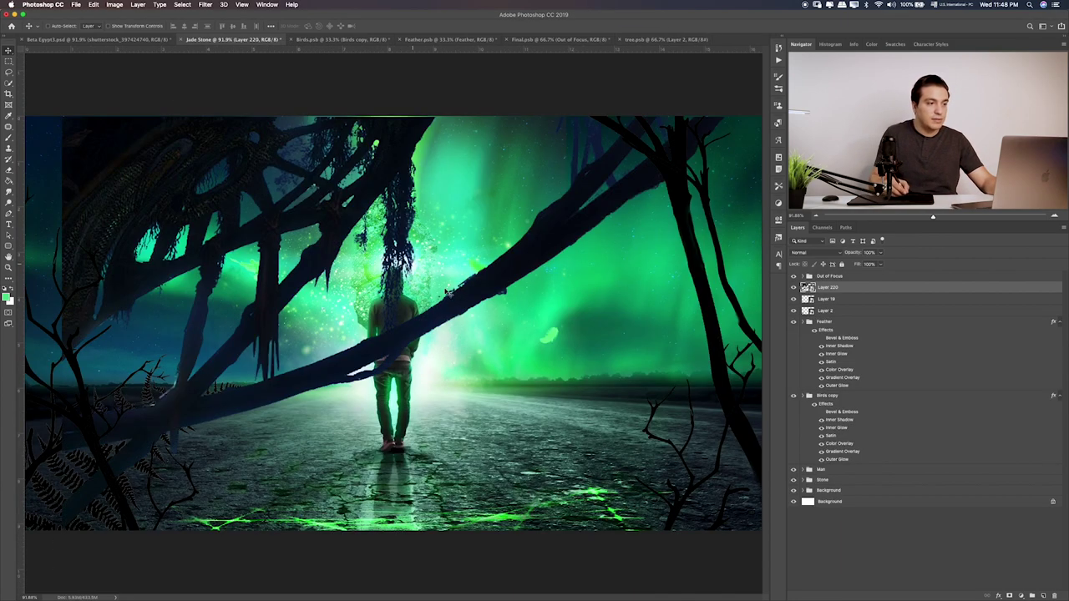
drag(516, 260, 494, 226)
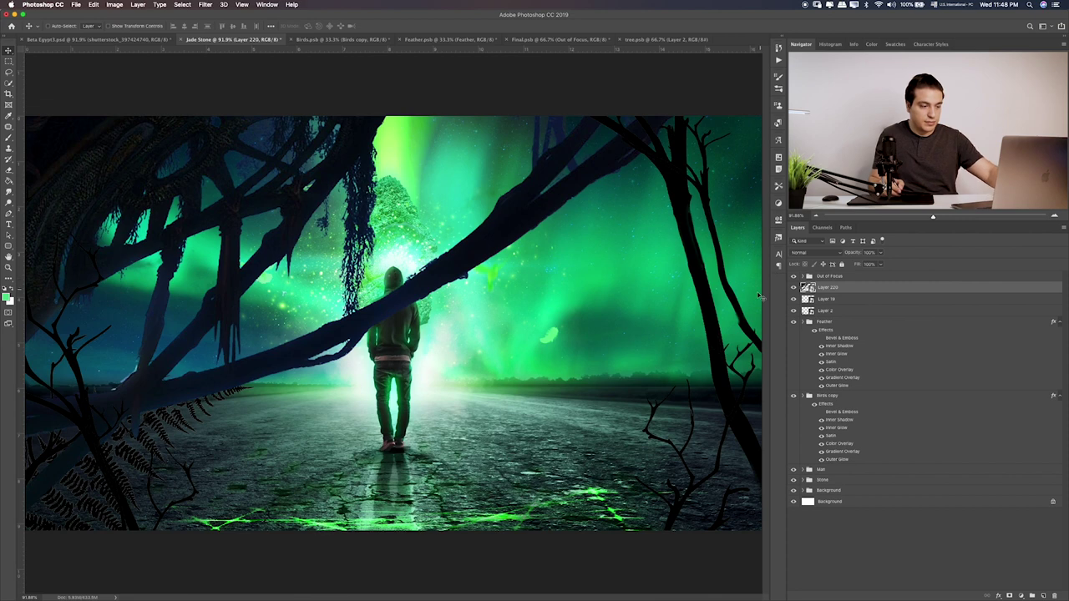
key(ctrl+t)
mouse_move(690, 514)
mouse_down()
mouse_move(313, 343)
mouse_move(363, 377)
mouse_up()
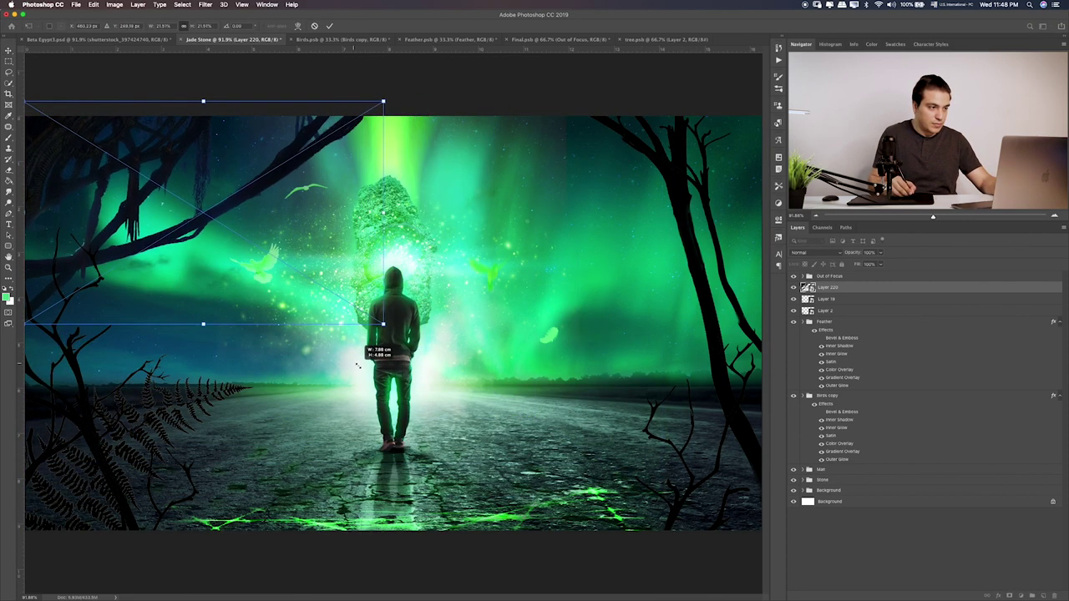
drag(269, 276, 264, 279)
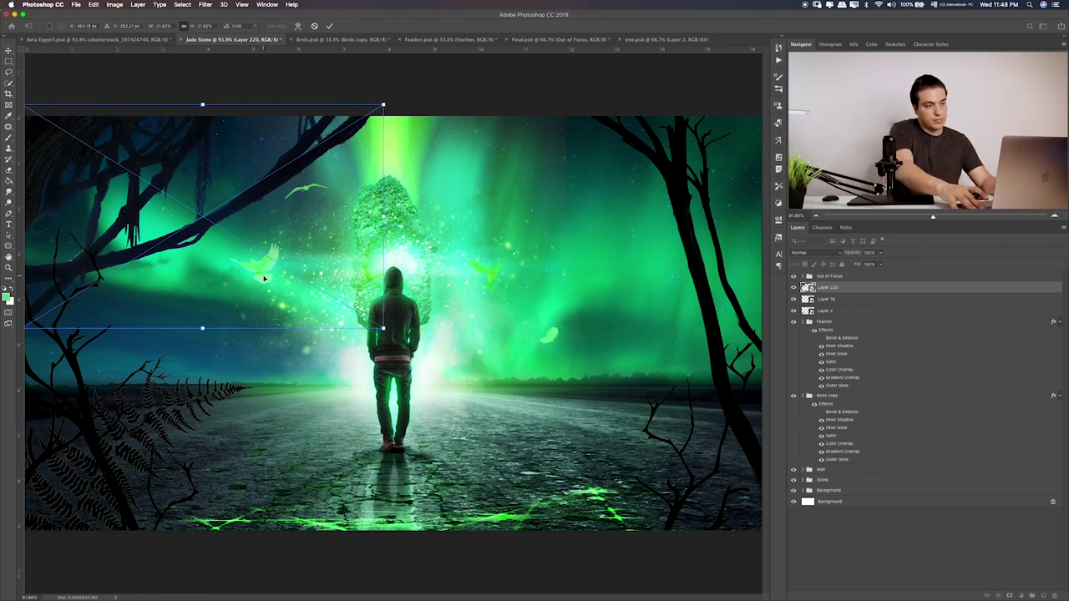
key(Return)
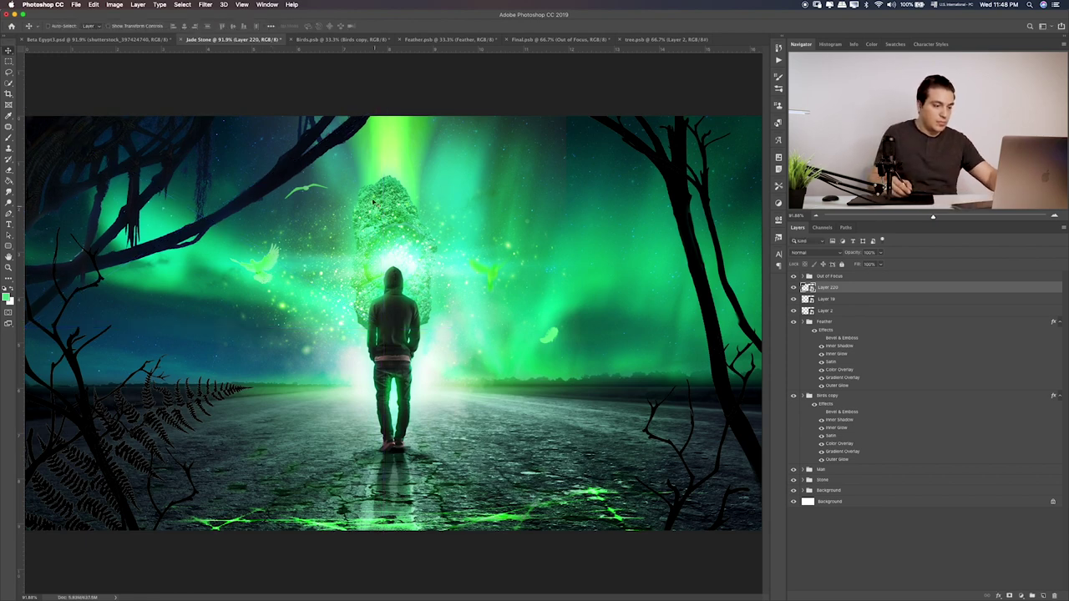
key(ctrl+t)
drag(385, 104, 370, 112)
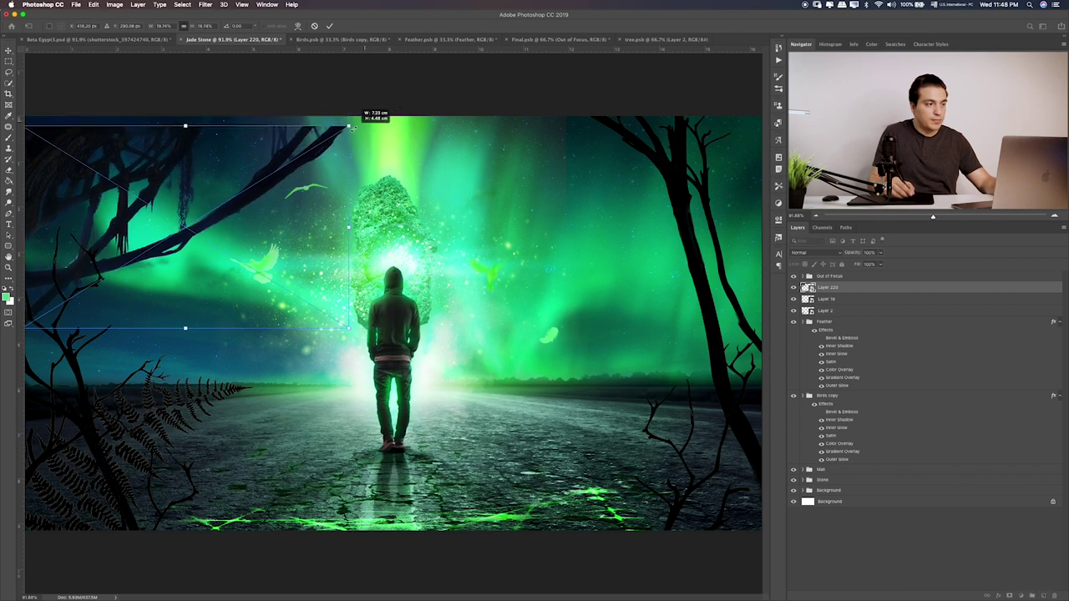
drag(305, 159, 292, 159)
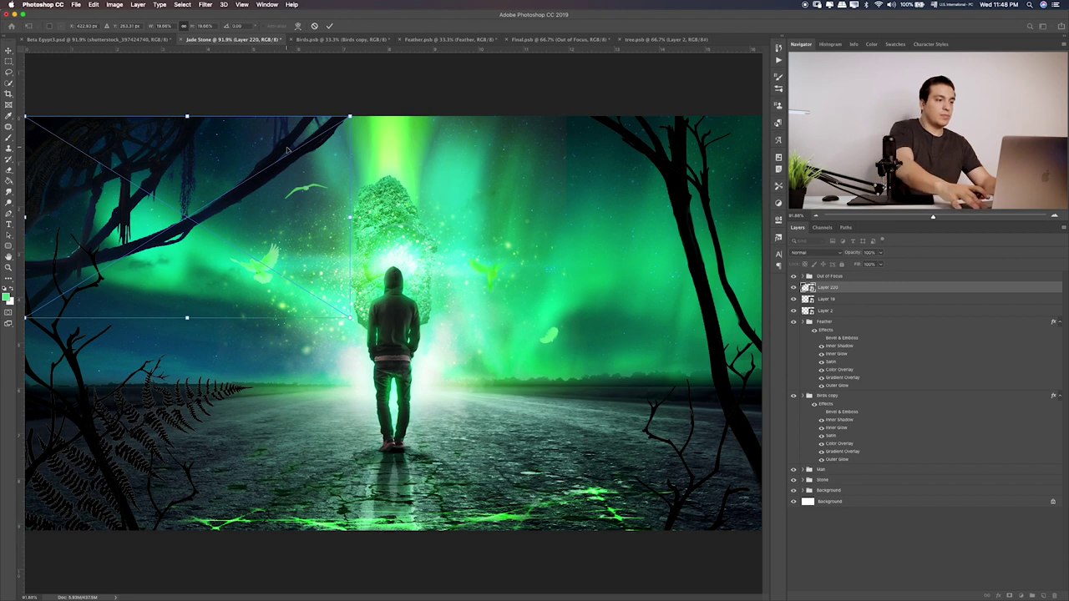
Commit the upper-left branch placement and close tree.psb
key(Return)
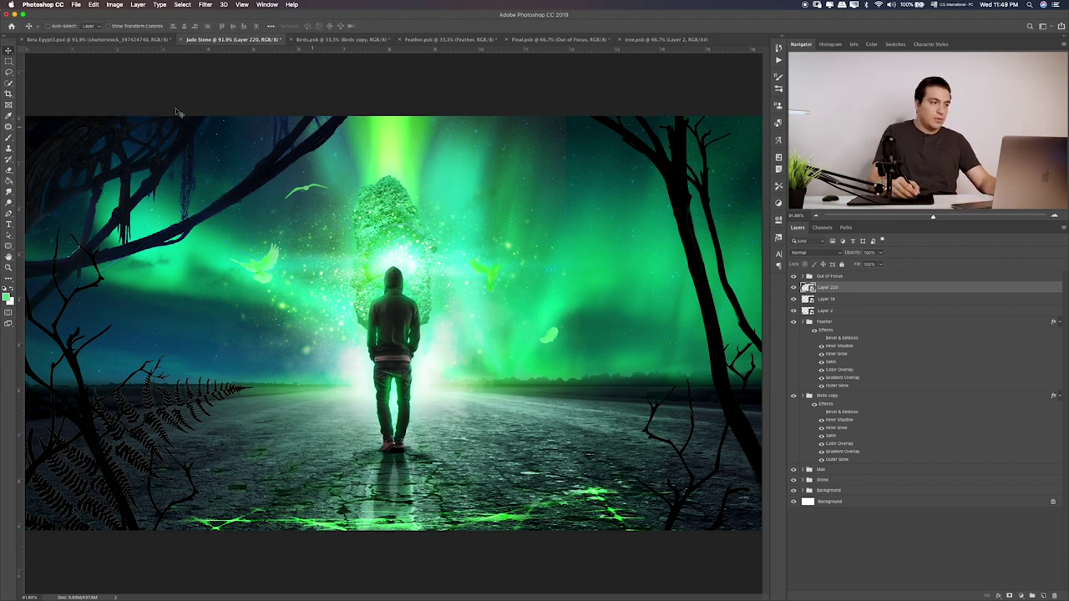
click(9, 61)
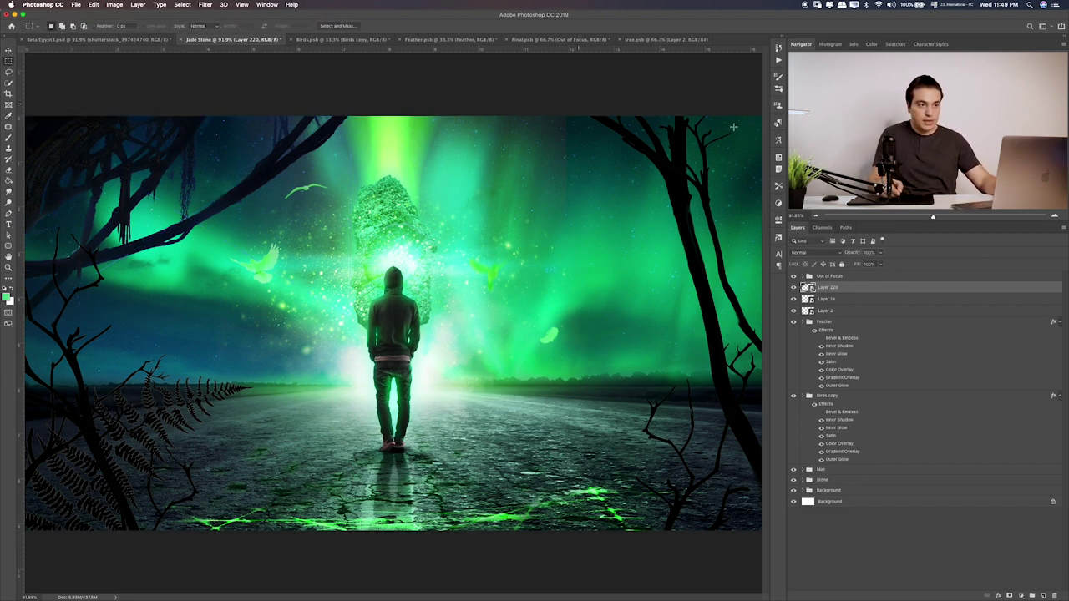
click(668, 39)
key(super+w)
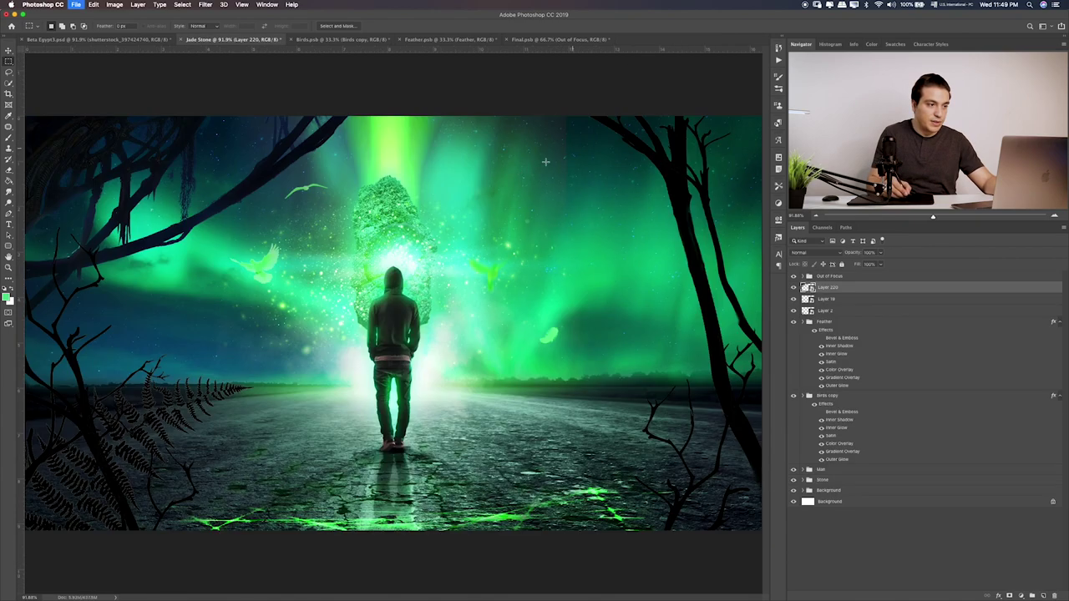
Close Final.psb, Feather.psb and Birds.psb without saving
click(555, 39)
key(super+w)
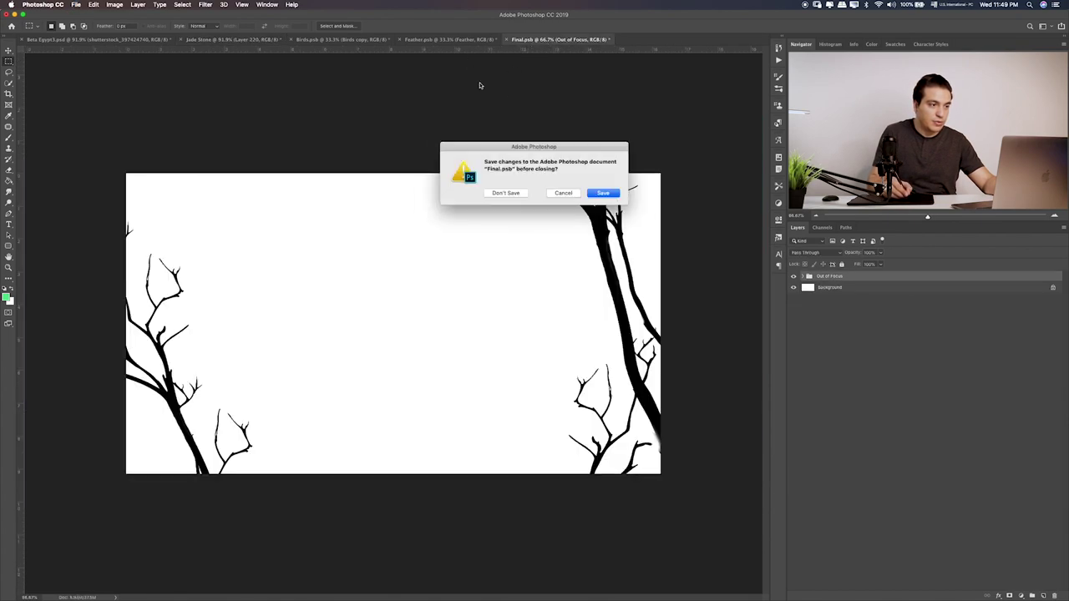
click(505, 193)
click(465, 40)
key(super+w)
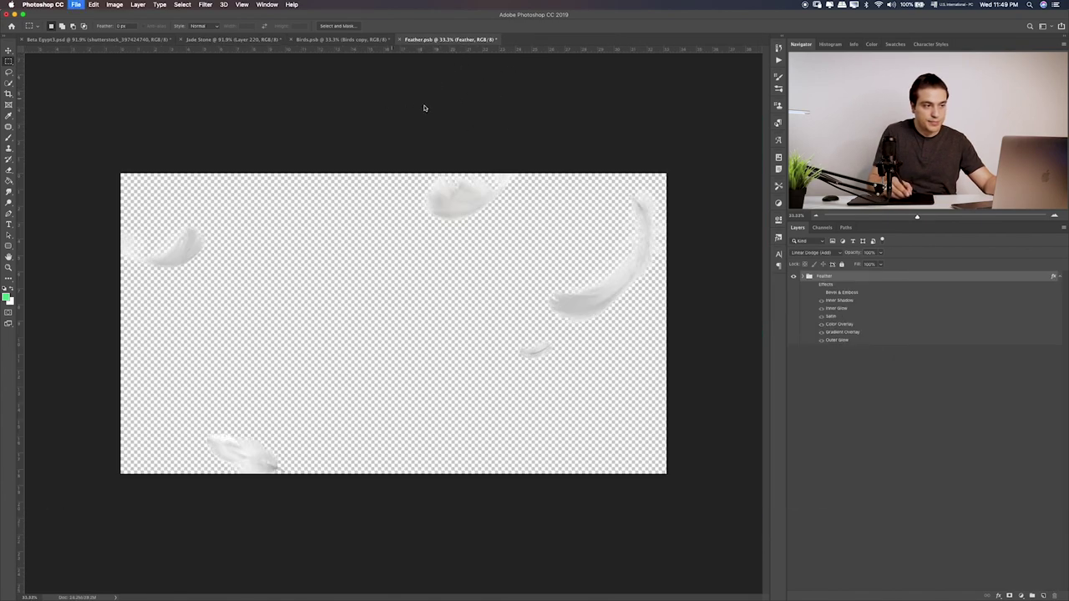
click(505, 193)
click(378, 40)
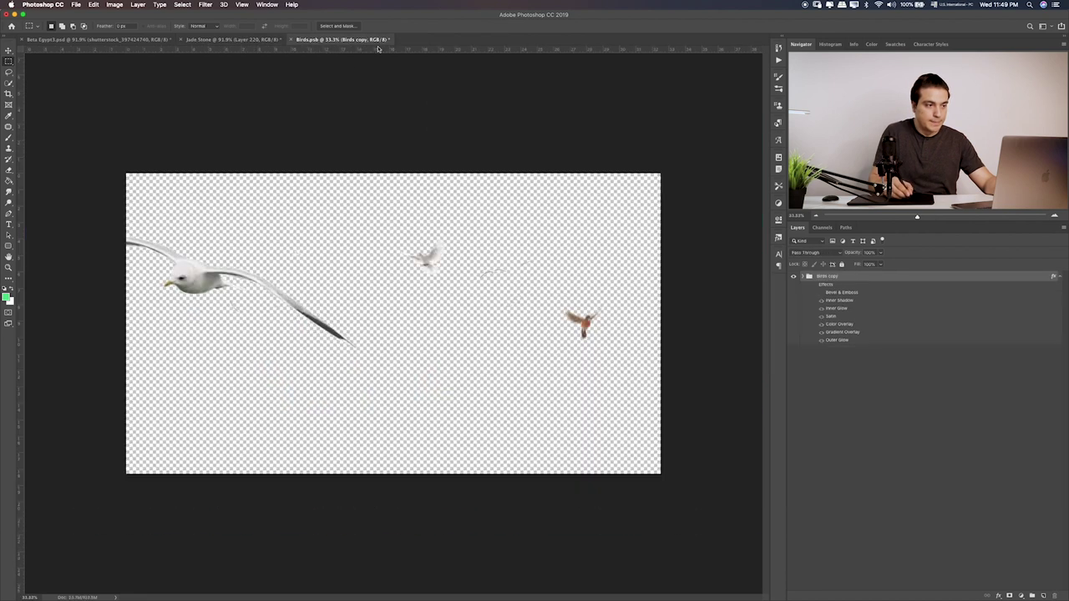
key(super+w)
click(505, 193)
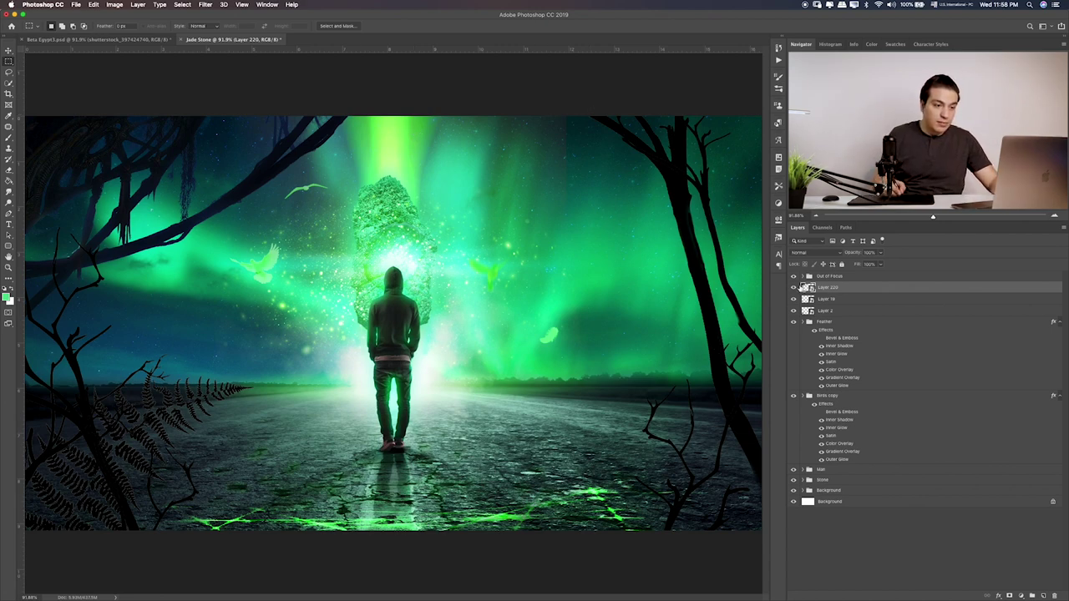
Compare the branch and fern layers, then shrink the upper-left branches with Free Transform
click(794, 287)
click(794, 287)
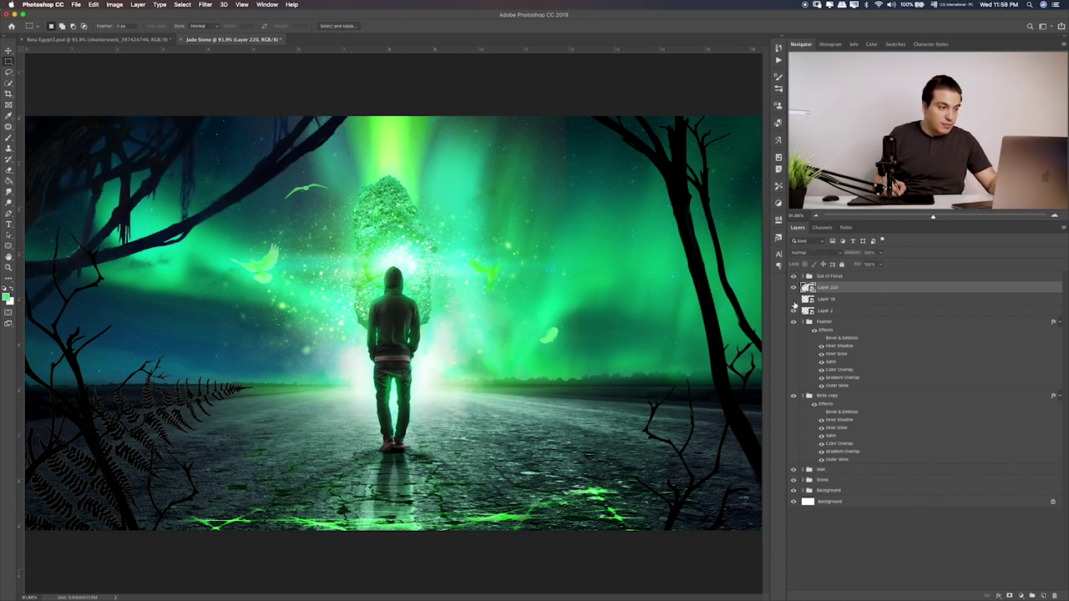
click(794, 310)
click(794, 310)
click(793, 288)
click(794, 287)
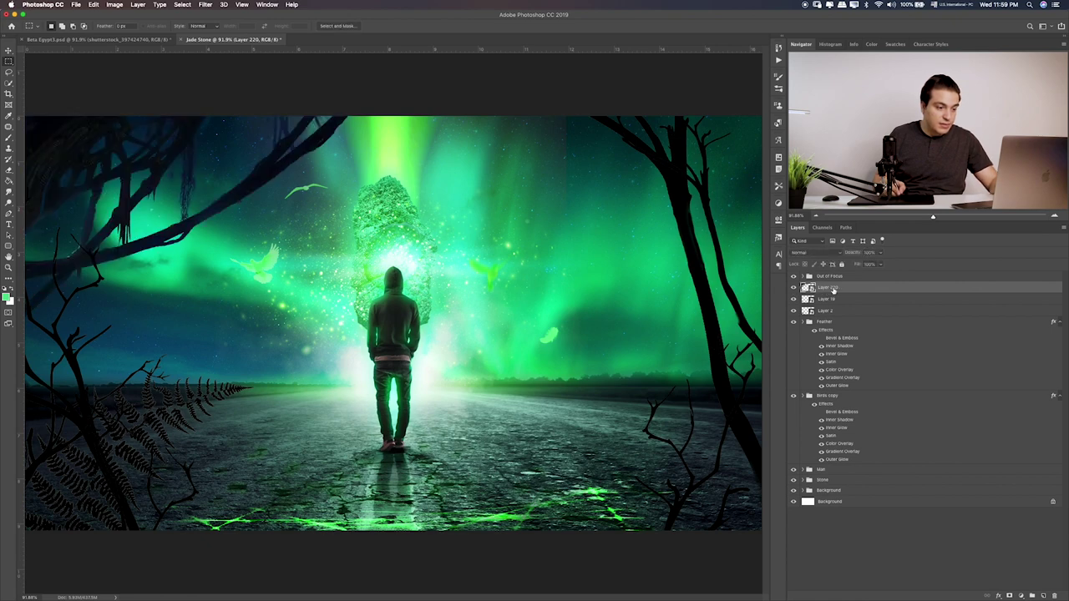
key(ctrl+t)
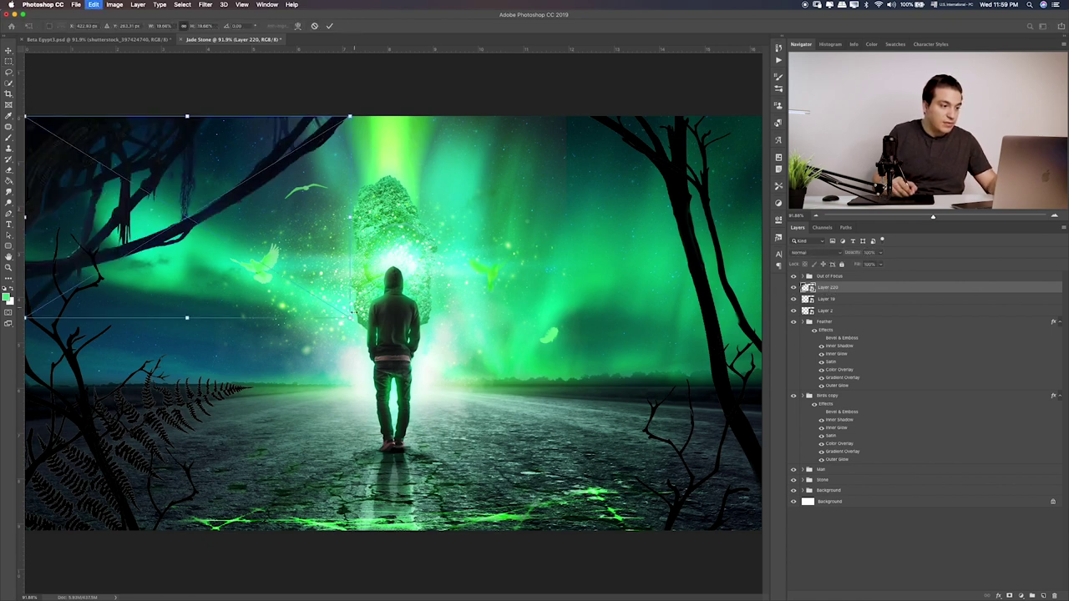
drag(352, 318, 299, 287)
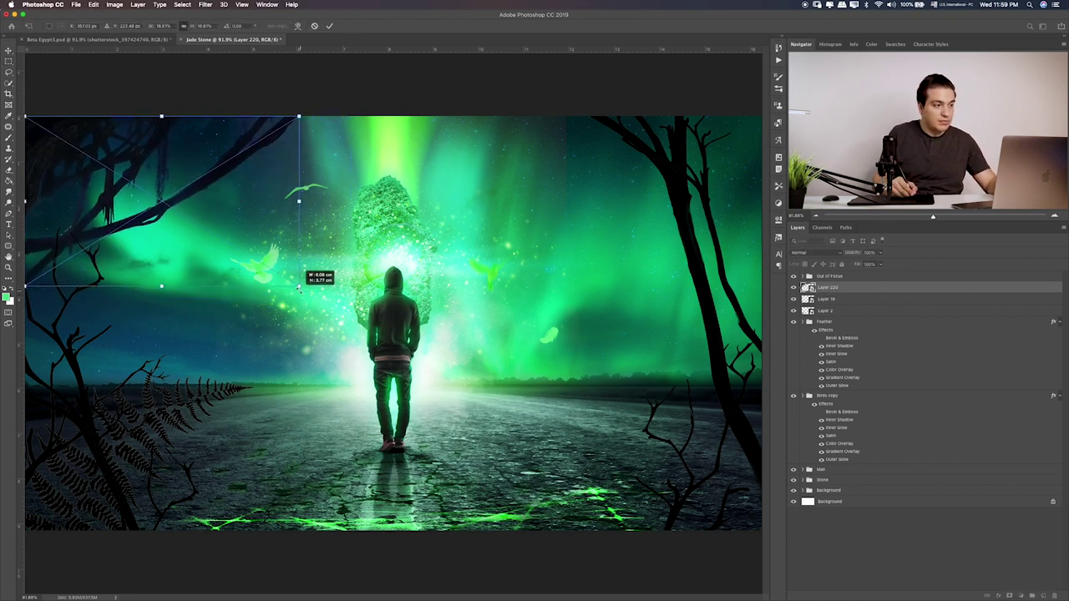
key(Return)
key(m)
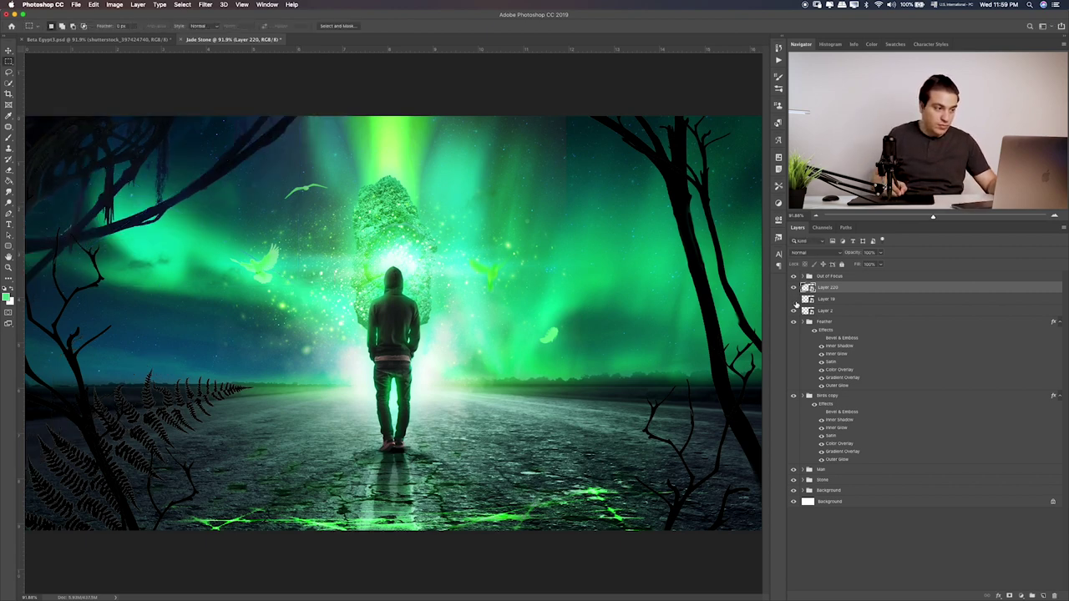
Straighten and shrink the Layer 2 fern upright into the lower-left corner
click(837, 303)
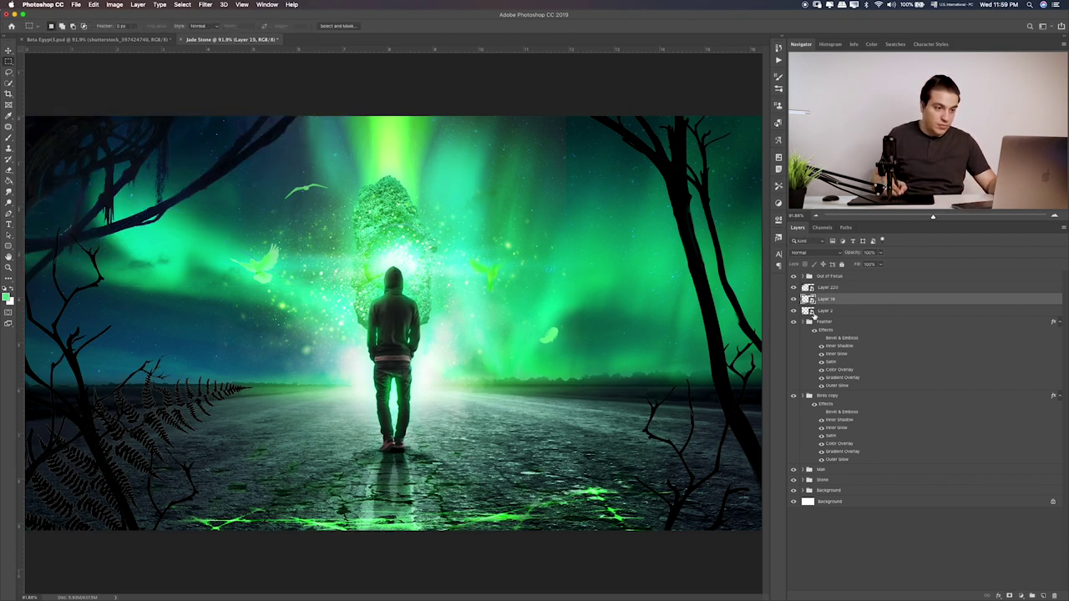
click(807, 312)
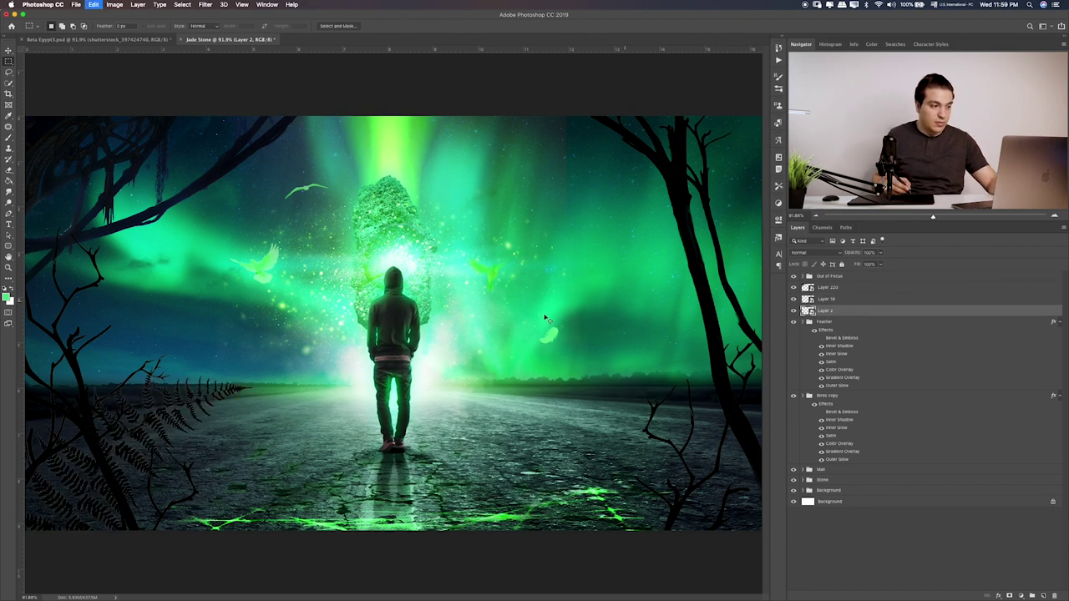
key(ctrl+t)
right_click(203, 420)
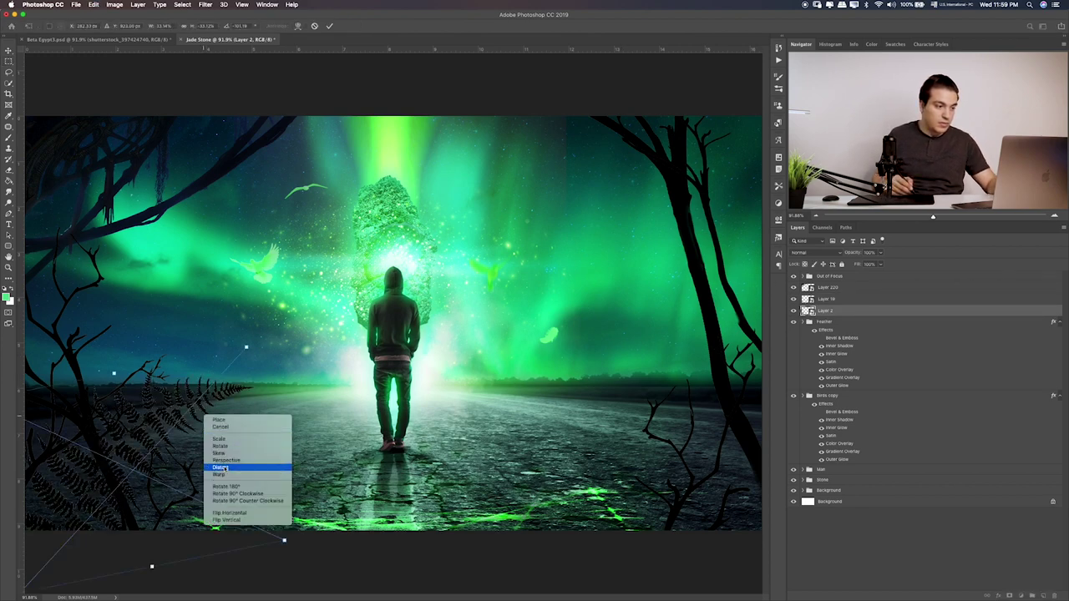
click(247, 515)
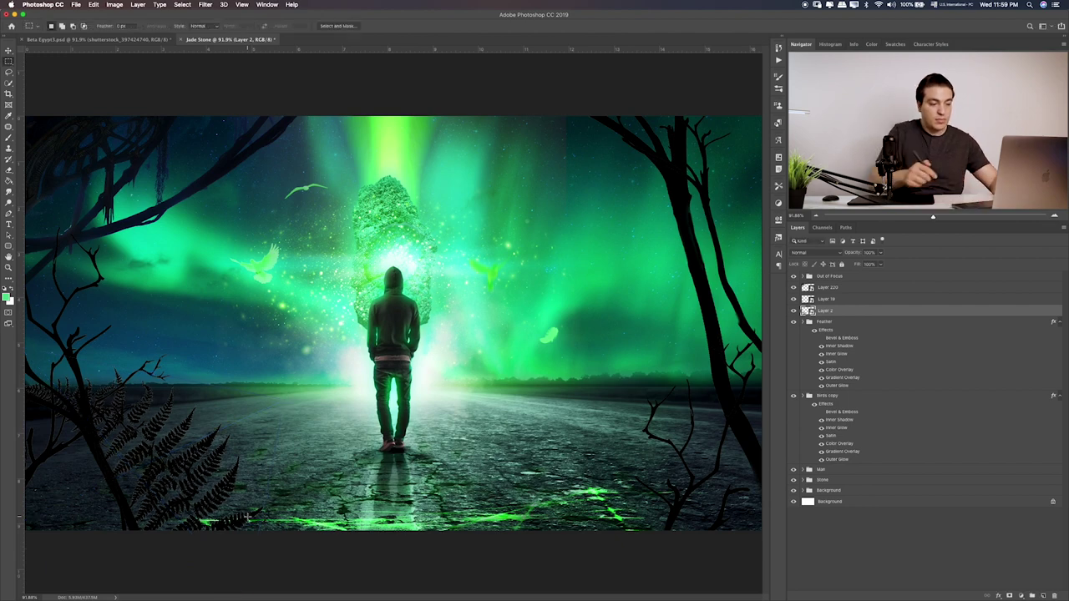
key(ctrl+z)
mouse_move(273, 278)
mouse_down()
mouse_move(87, 493)
mouse_move(52, 456)
mouse_up()
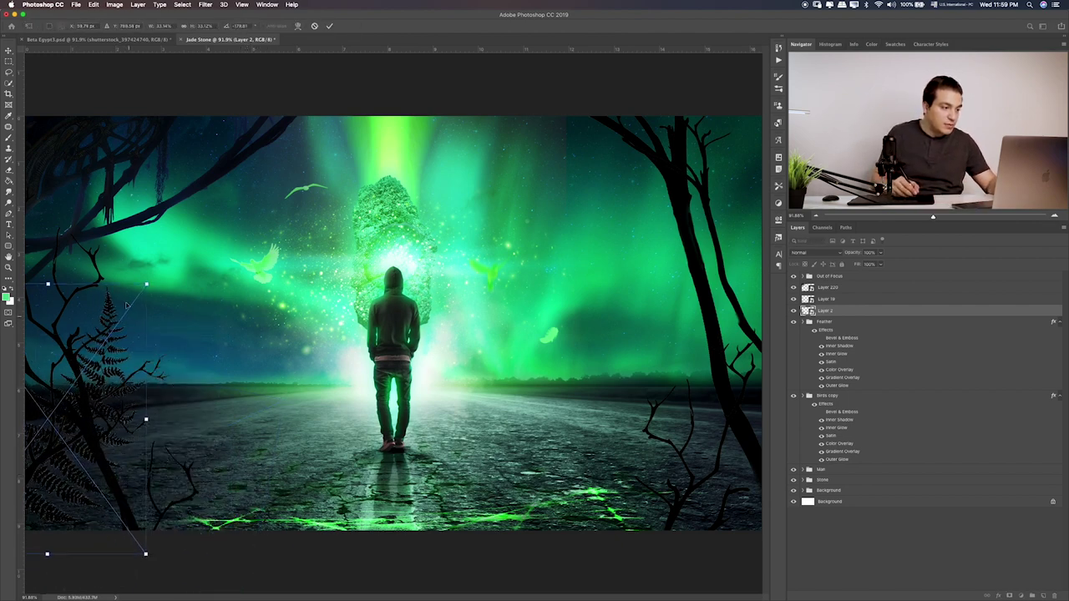
mouse_move(147, 285)
mouse_down()
mouse_move(156, 311)
mouse_move(177, 314)
mouse_up()
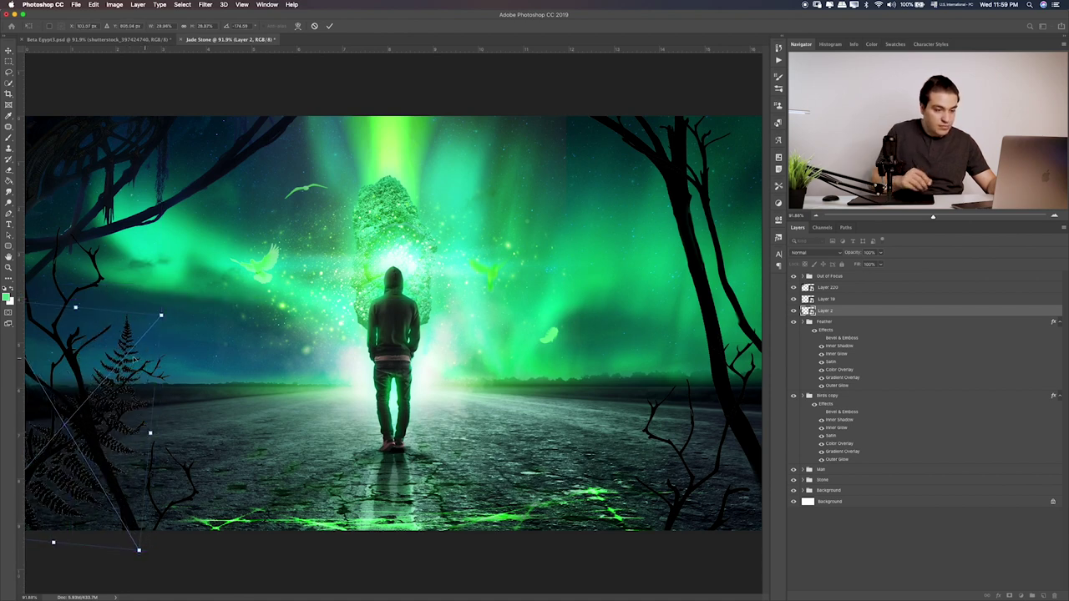
key(Return)
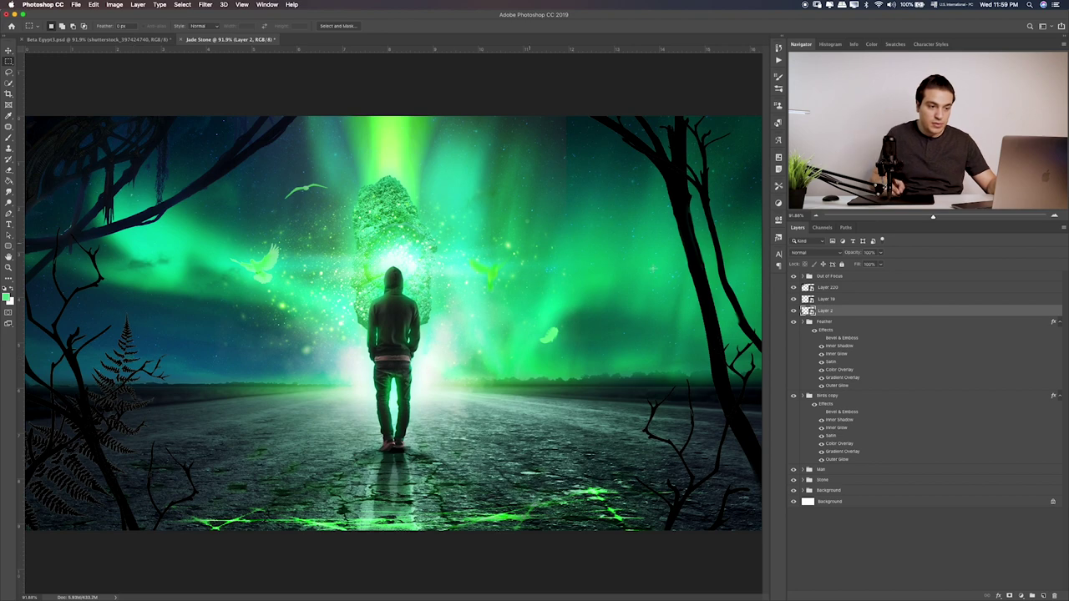
Rotate Layer 19's branch upright along the right edge and position its duplicate lower left
click(817, 301)
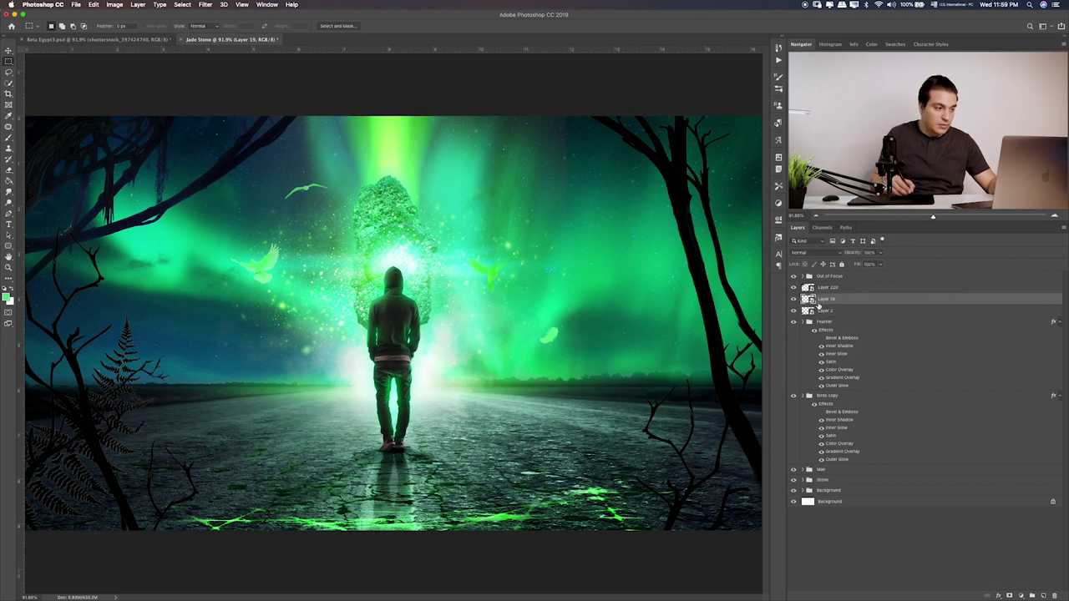
mouse_move(174, 387)
mouse_down()
mouse_move(302, 409)
mouse_move(165, 280)
mouse_move(727, 186)
mouse_up()
key(ctrl+t)
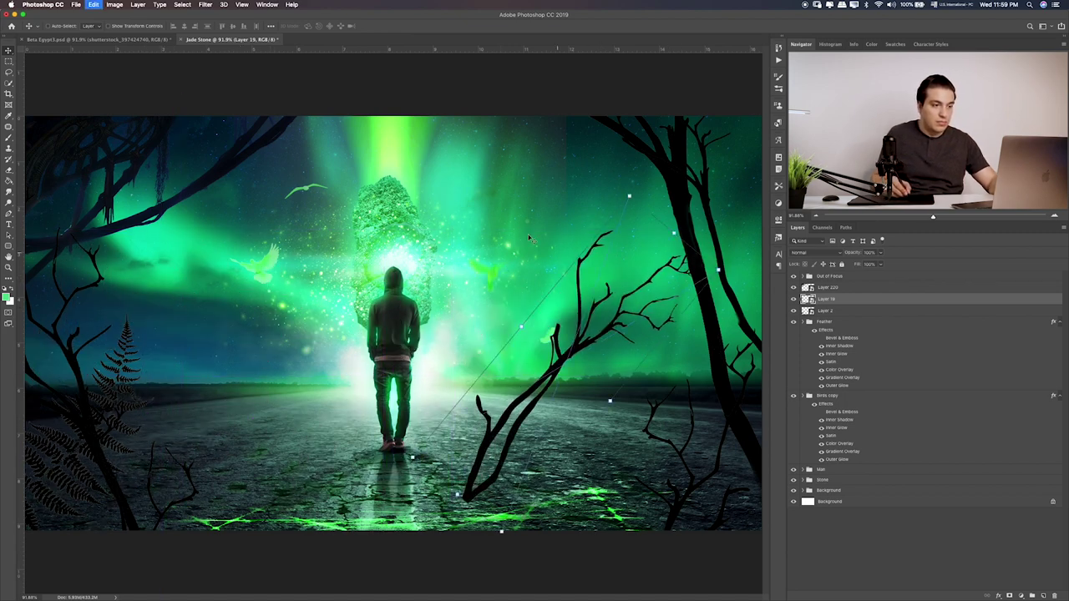
mouse_move(480, 242)
mouse_down()
mouse_move(432, 288)
mouse_move(568, 302)
mouse_move(720, 185)
mouse_move(681, 153)
mouse_move(691, 129)
mouse_up()
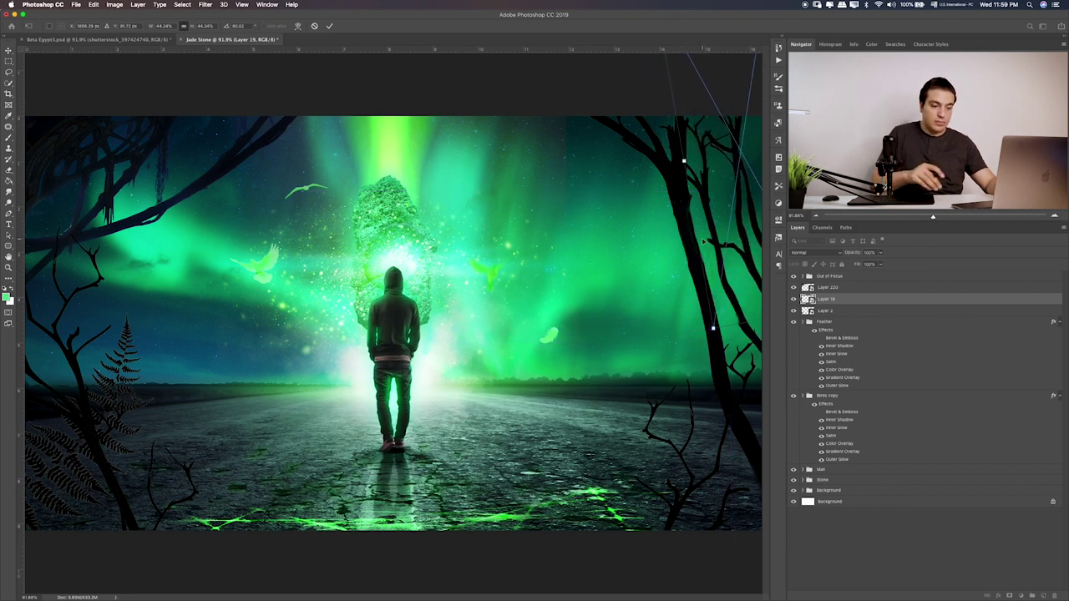
key(Return)
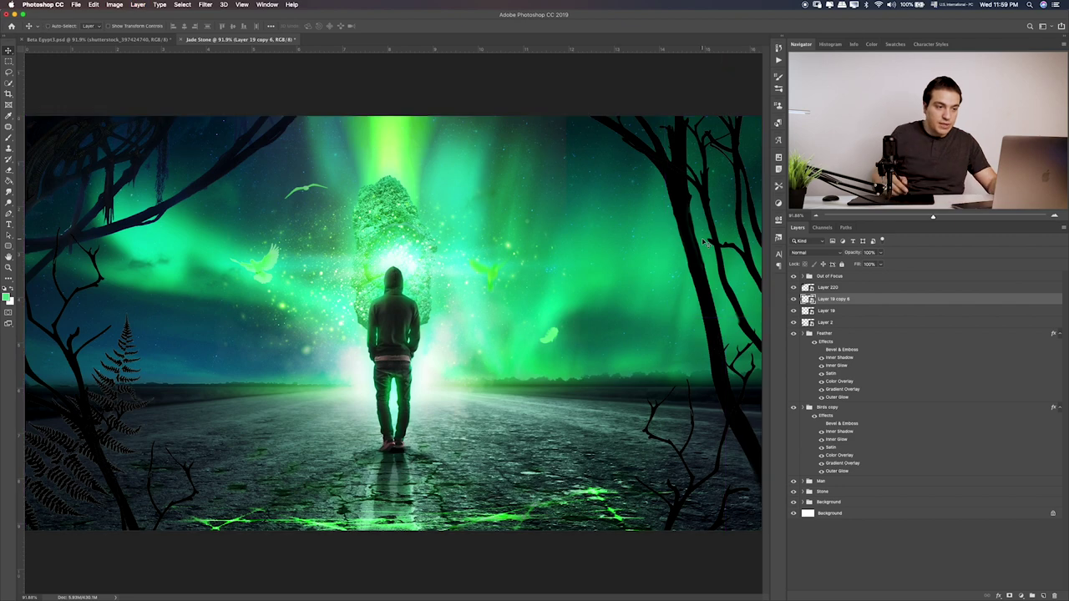
mouse_move(472, 311)
mouse_down()
mouse_move(106, 460)
mouse_move(132, 404)
mouse_up()
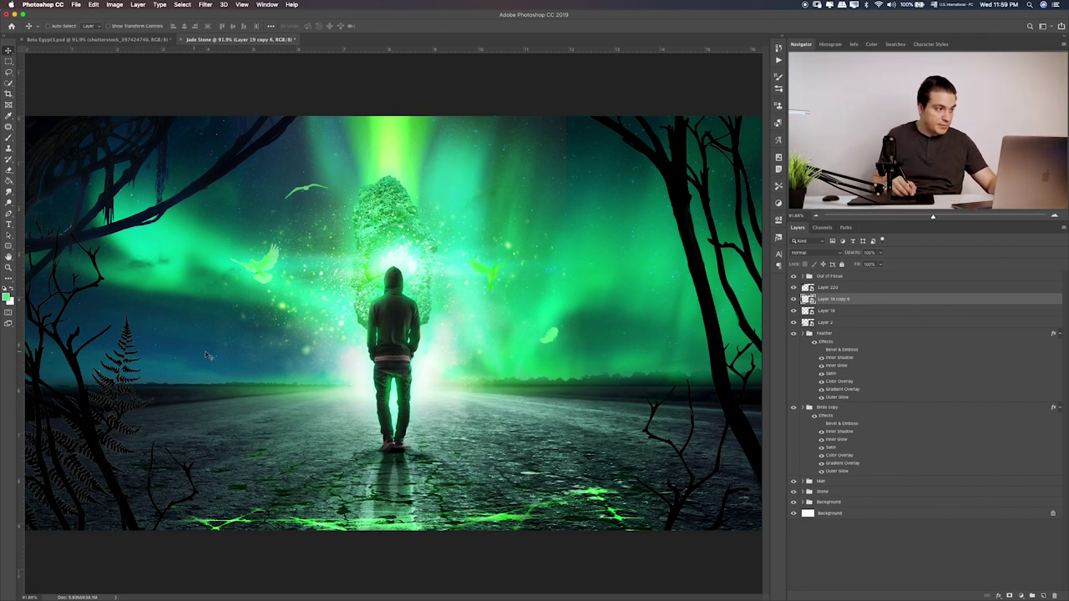
mouse_move(207, 355)
mouse_down()
mouse_move(456, 369)
mouse_move(698, 425)
mouse_move(656, 493)
mouse_move(673, 499)
mouse_move(641, 516)
mouse_move(350, 486)
mouse_move(213, 495)
mouse_move(250, 514)
mouse_move(201, 512)
mouse_up()
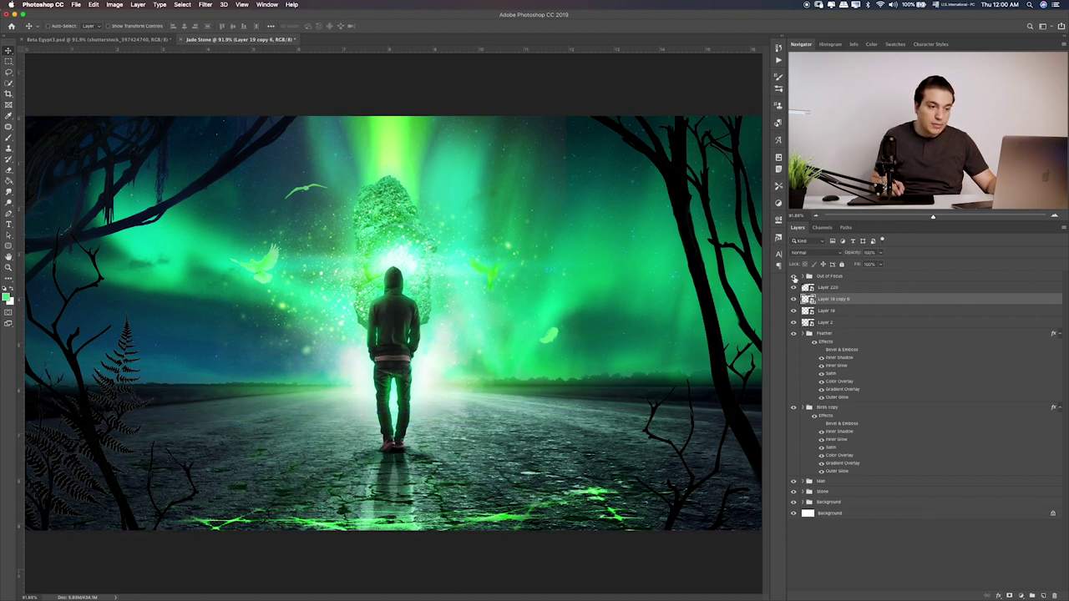
Expand the Out of Focus group and review its blurred branch copies
click(794, 276)
click(794, 276)
click(808, 277)
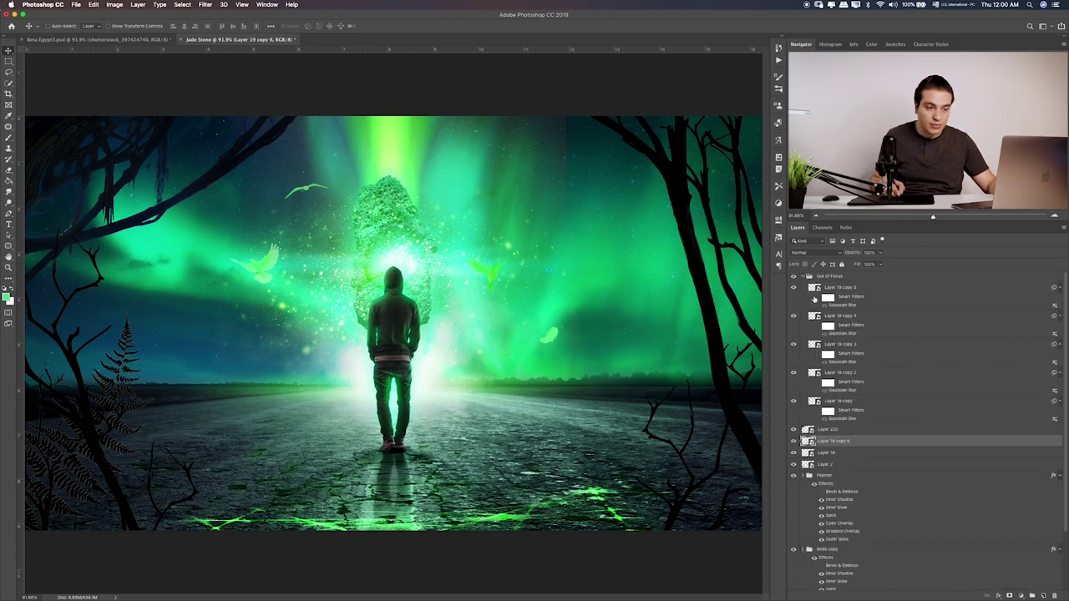
click(815, 297)
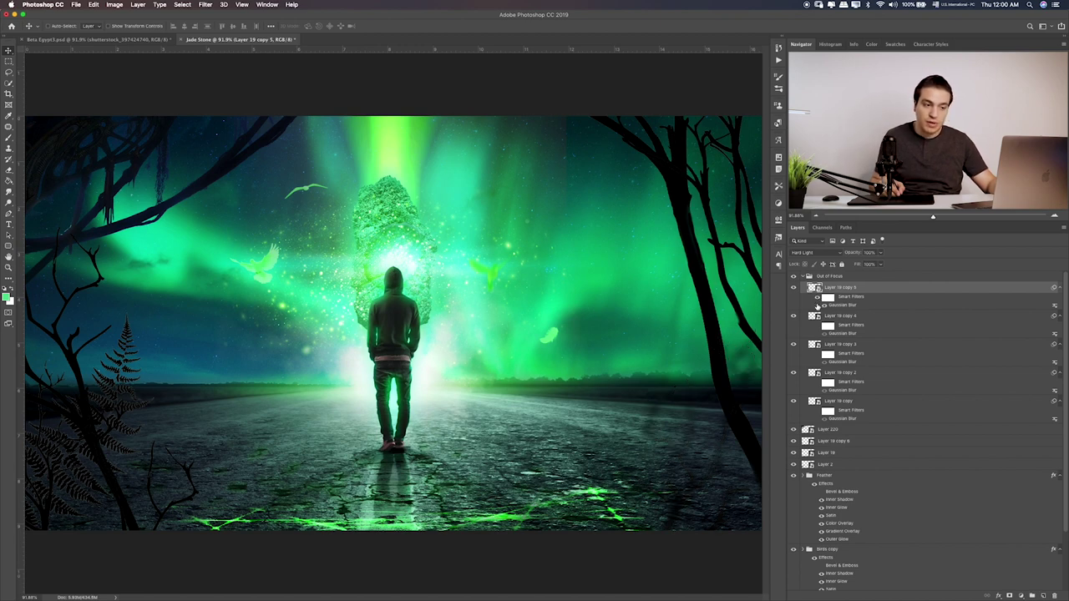
click(820, 334)
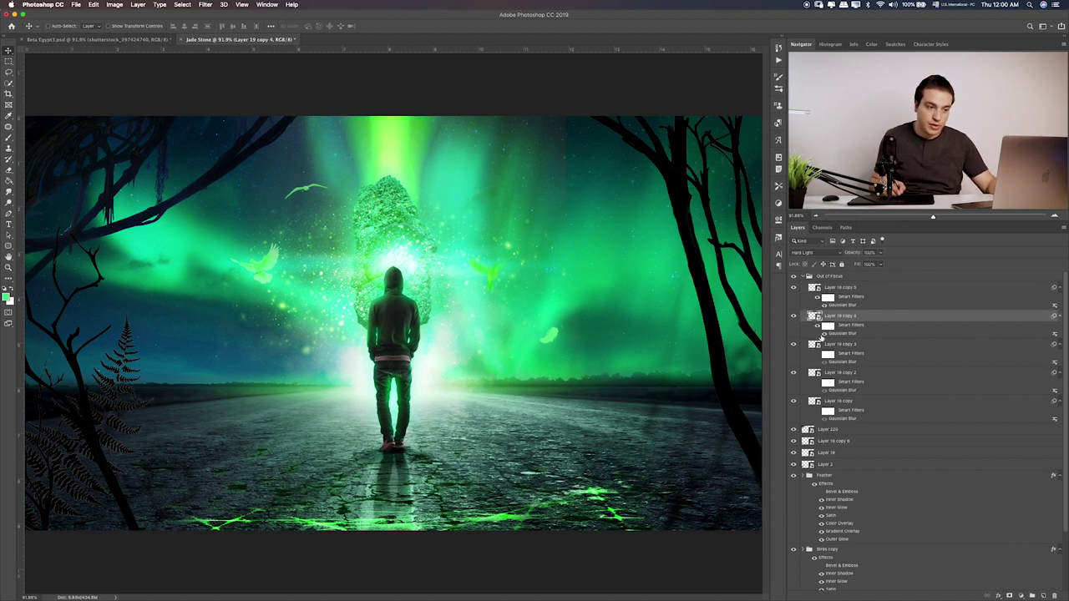
click(818, 358)
click(821, 389)
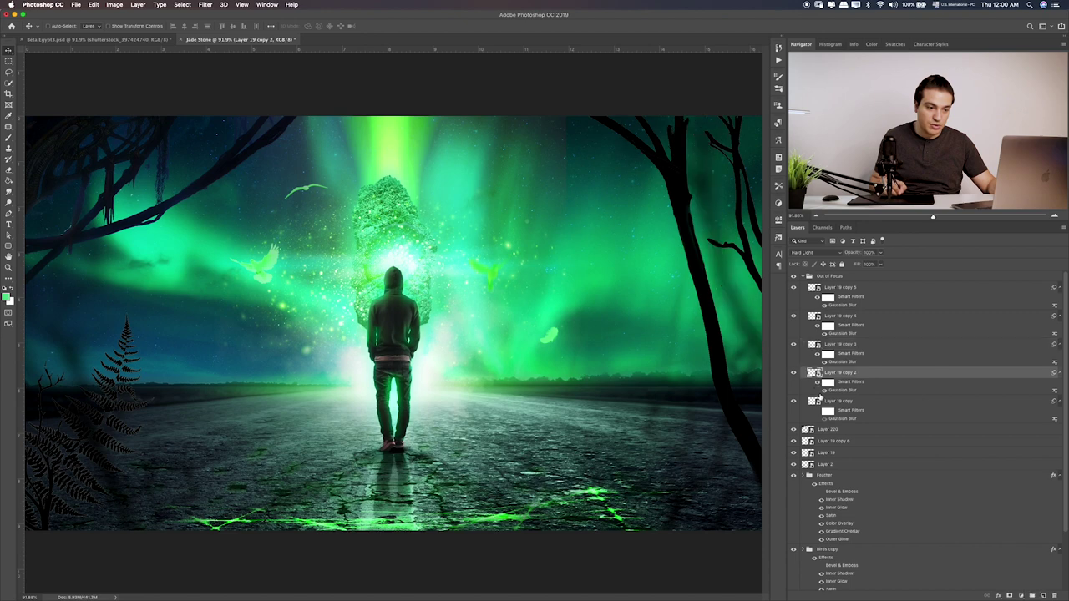
click(821, 404)
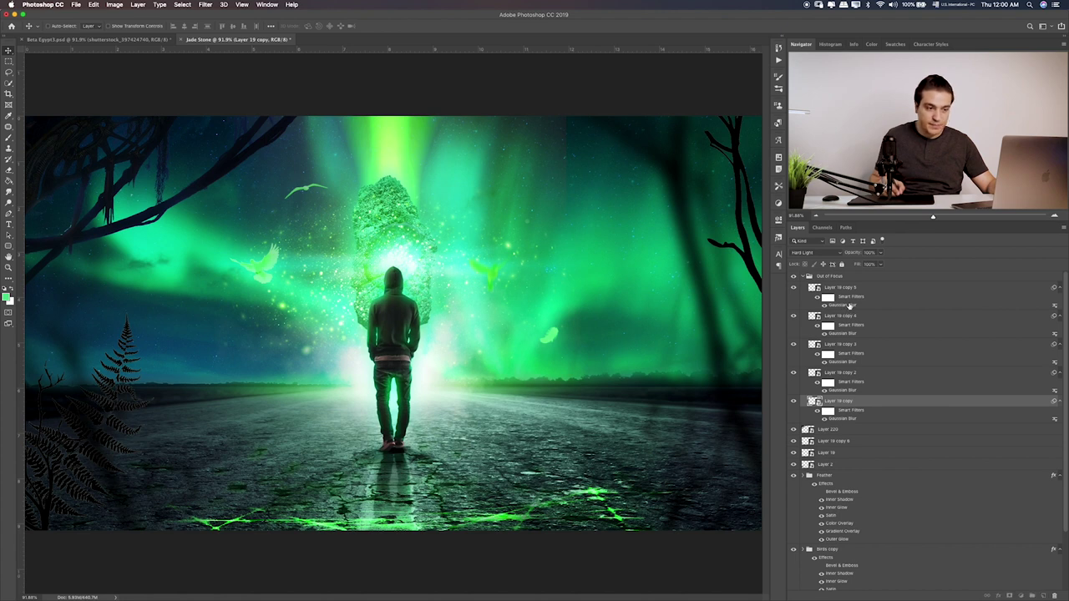
Copy the Gaussian Blur smart filter onto Layer 220, Layer 19 copy 8 and Layer 2
drag(849, 305, 826, 432)
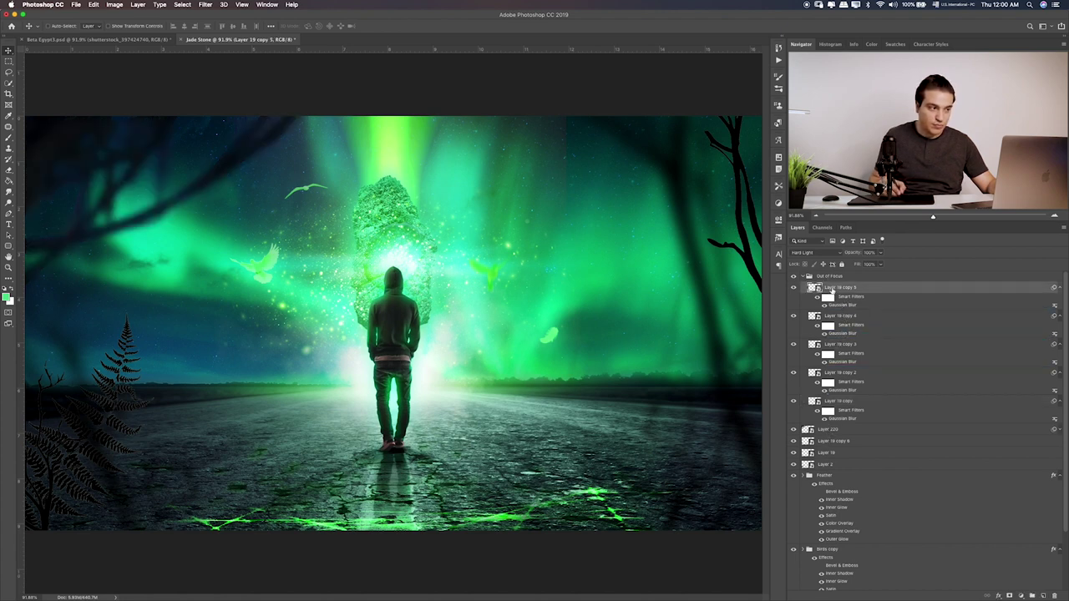
click(848, 430)
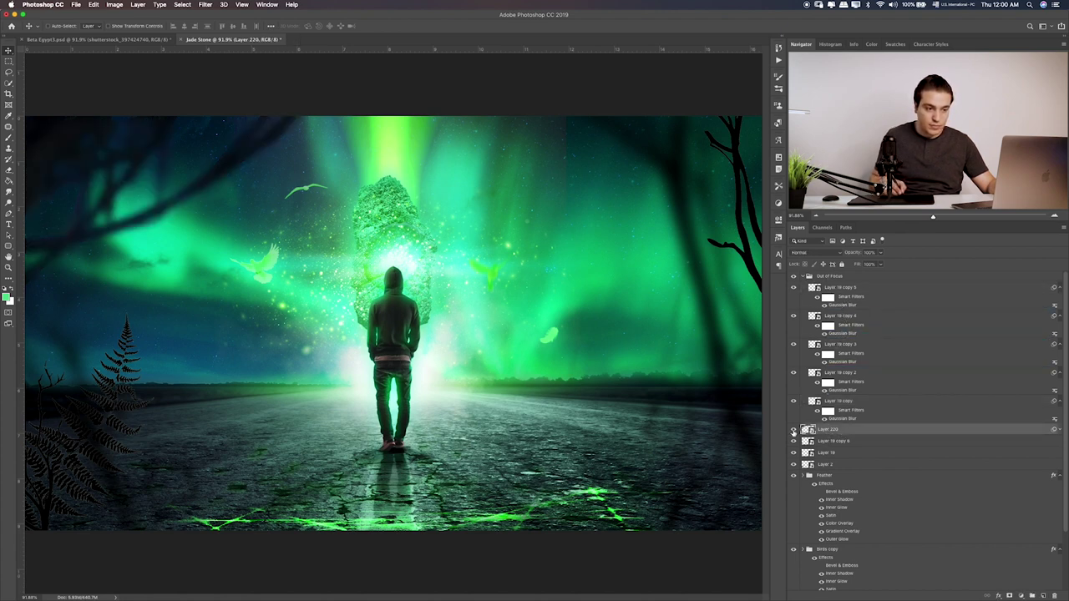
click(794, 429)
click(793, 429)
drag(1054, 419, 1056, 430)
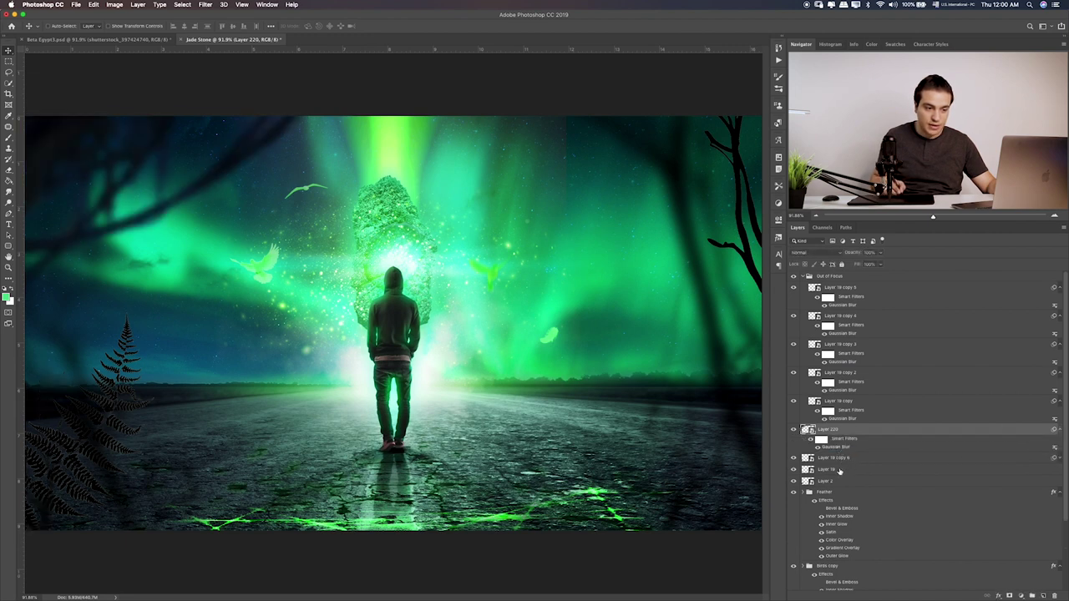
drag(1059, 458, 1056, 488)
click(808, 459)
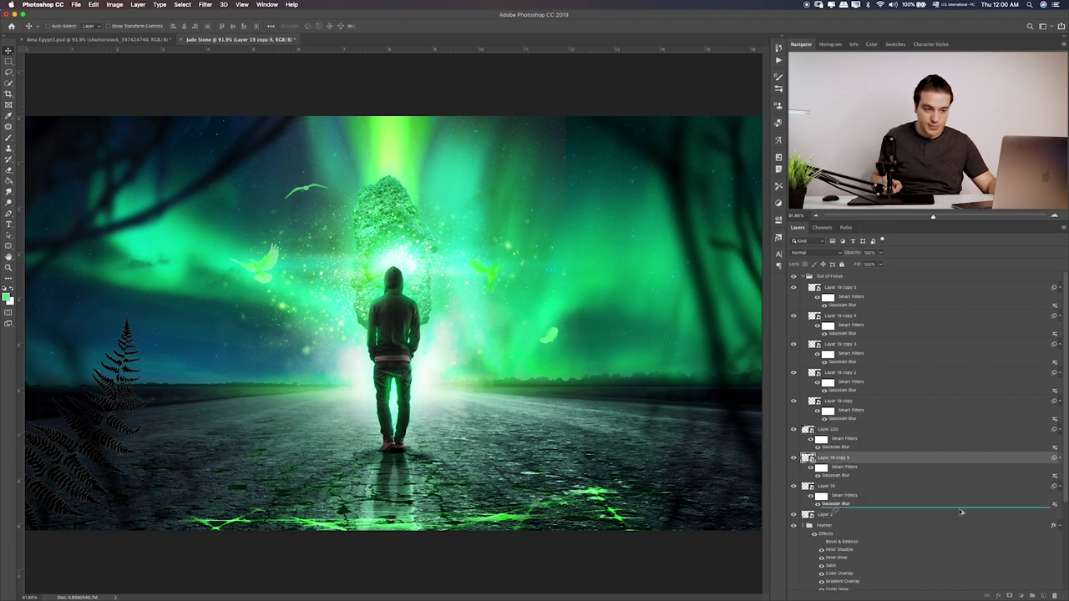
click(1003, 506)
drag(1058, 514, 1057, 516)
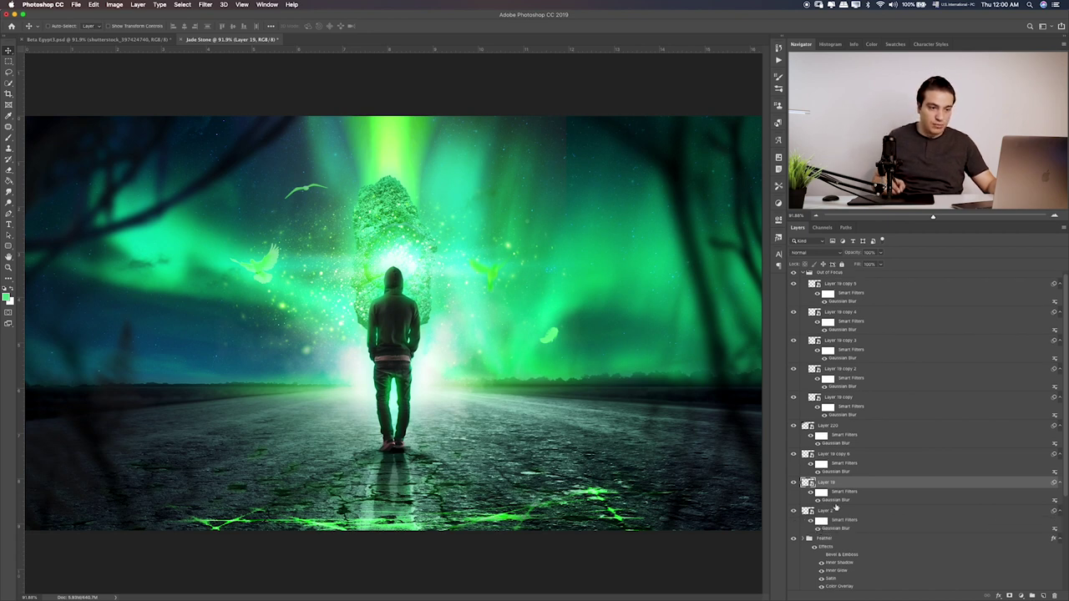
Lower Layer 220's Gaussian Blur radius from 9.3 to 5.0 px
click(832, 430)
double_click(833, 444)
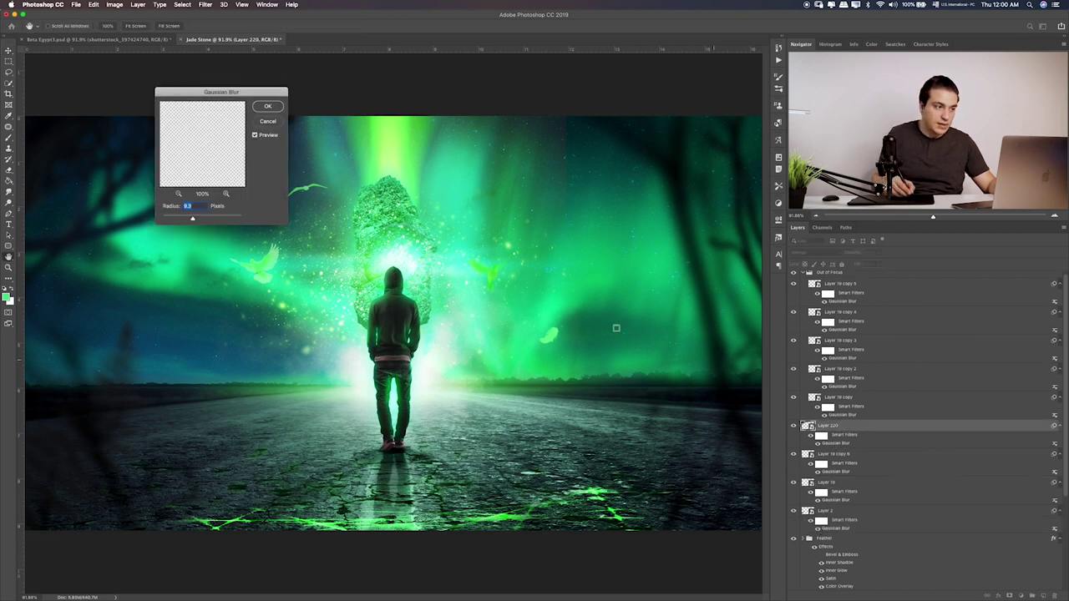
drag(191, 220, 170, 224)
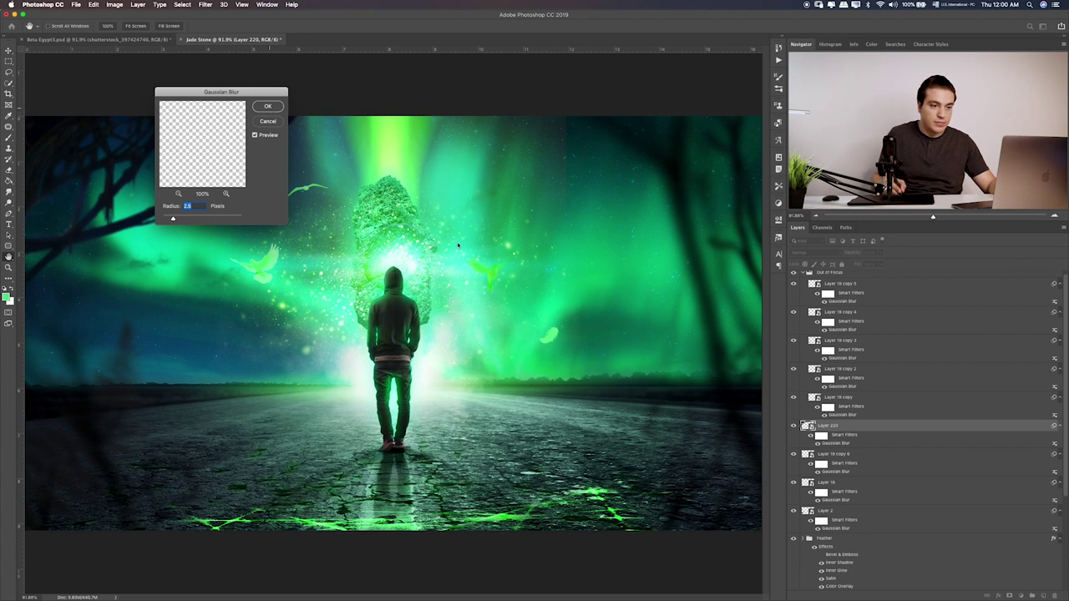
key(Return)
Move Layer 220 through Layer 2 into the Out of Focus group
click(835, 288)
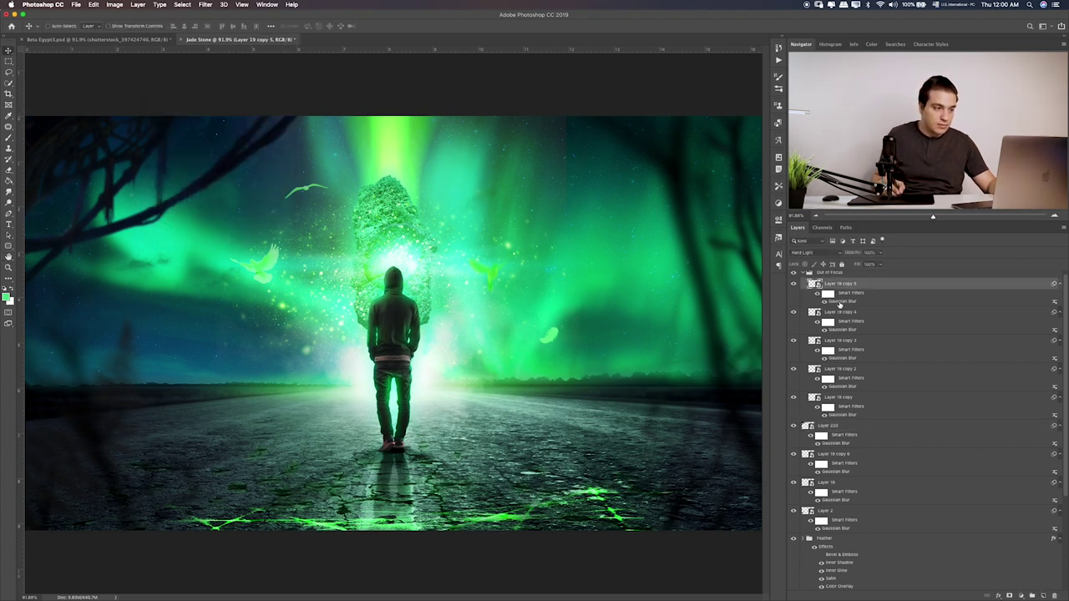
click(803, 274)
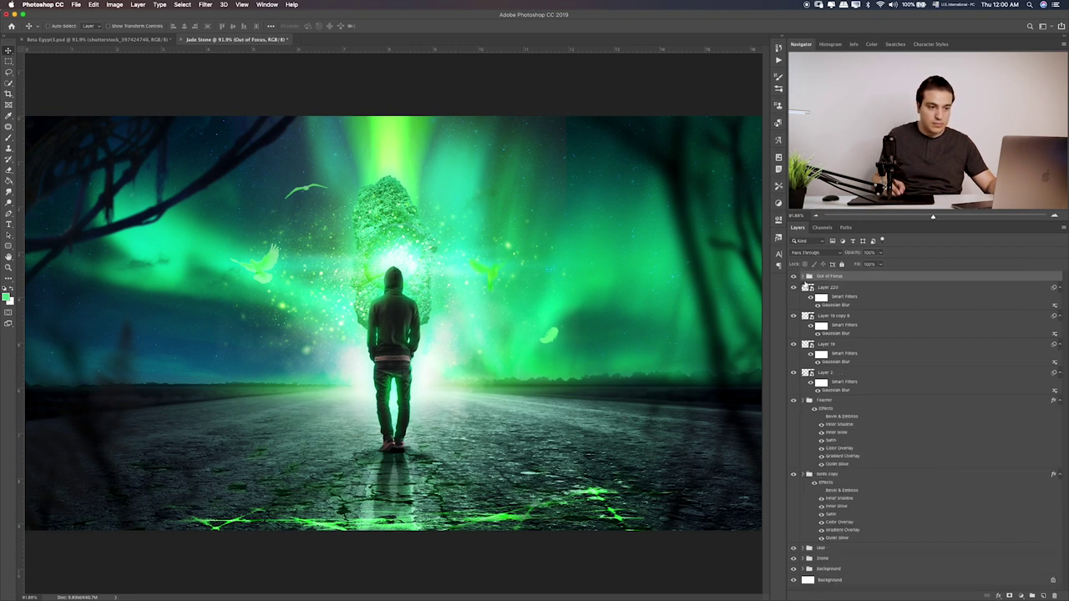
click(804, 277)
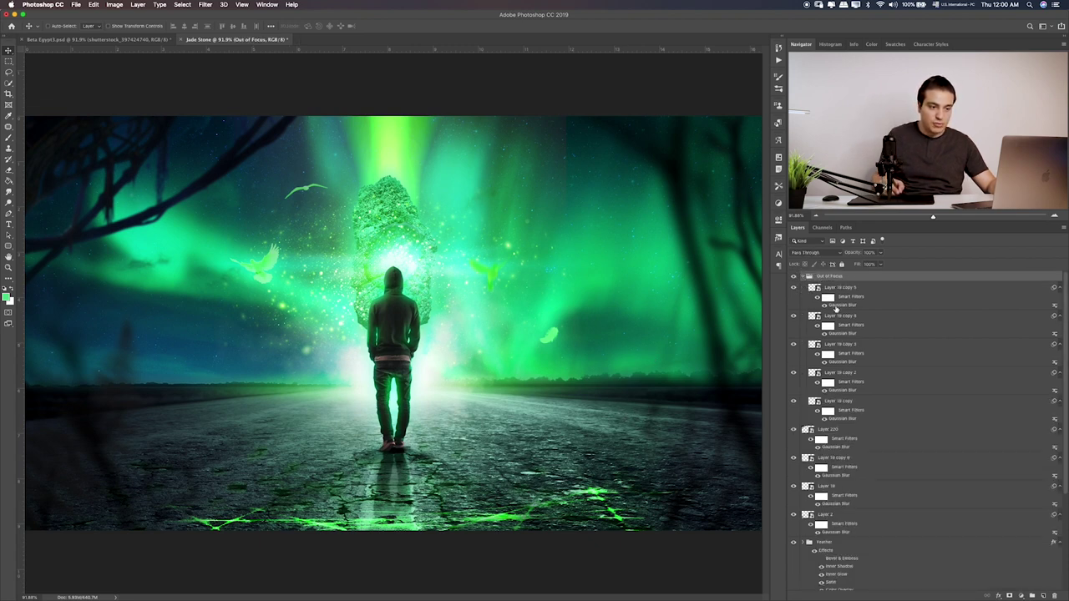
click(852, 518)
shift+click(858, 452)
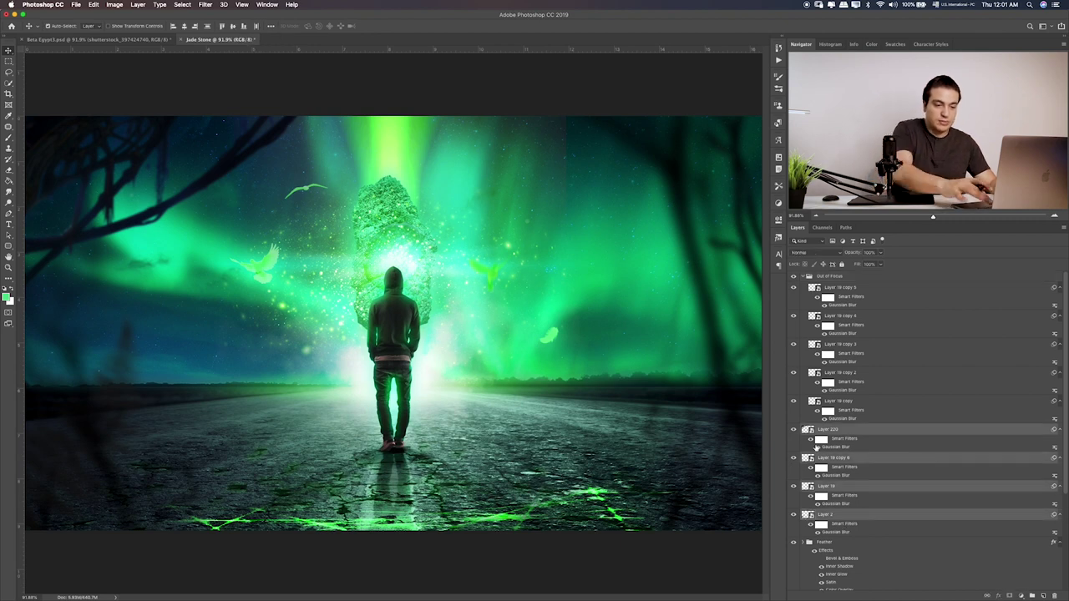
drag(858, 452, 817, 449)
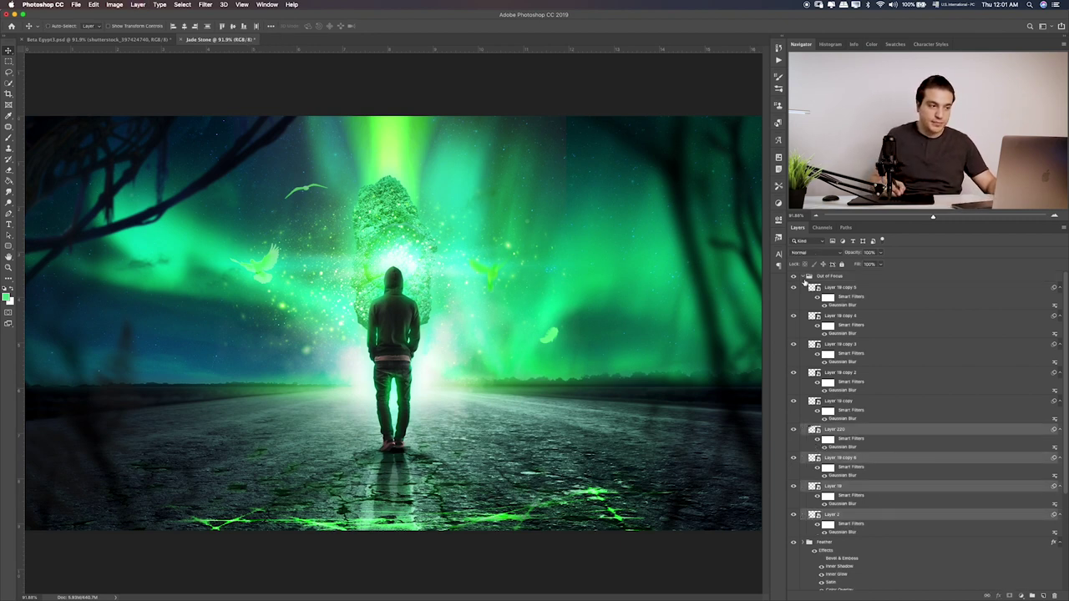
click(805, 279)
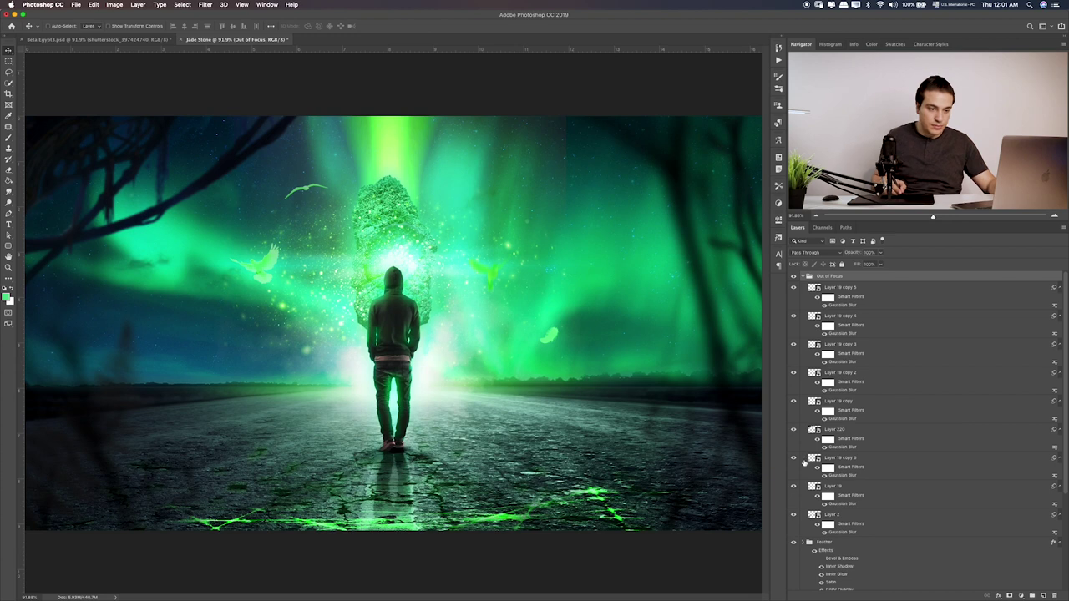
Lower Layer 19 copy 5's blur to 5.4 px and Layer 19 copy 4's to 4.8 px
click(795, 433)
click(795, 433)
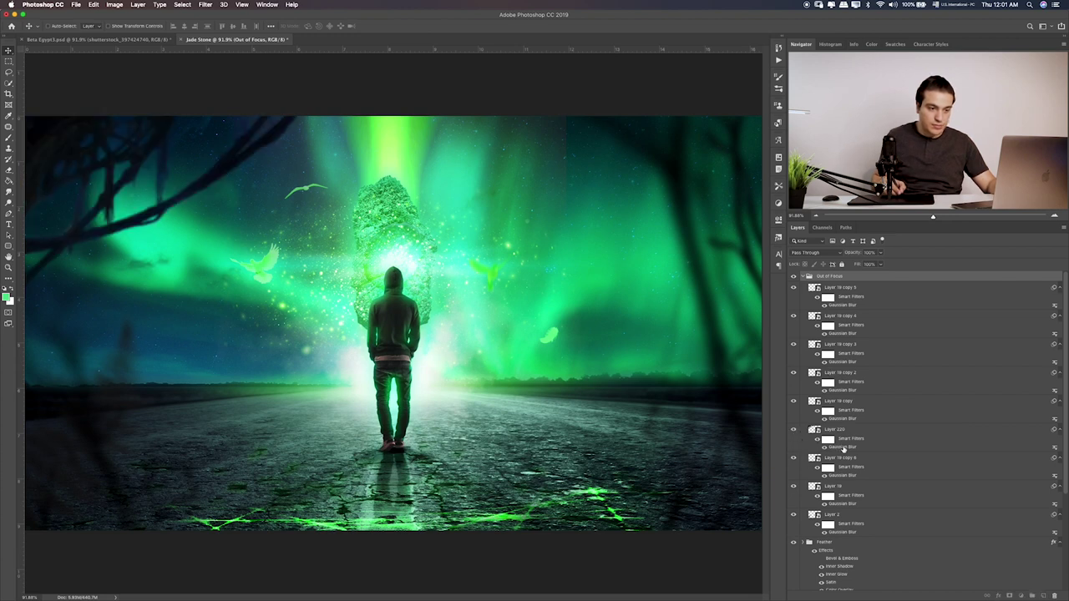
click(842, 448)
double_click(842, 304)
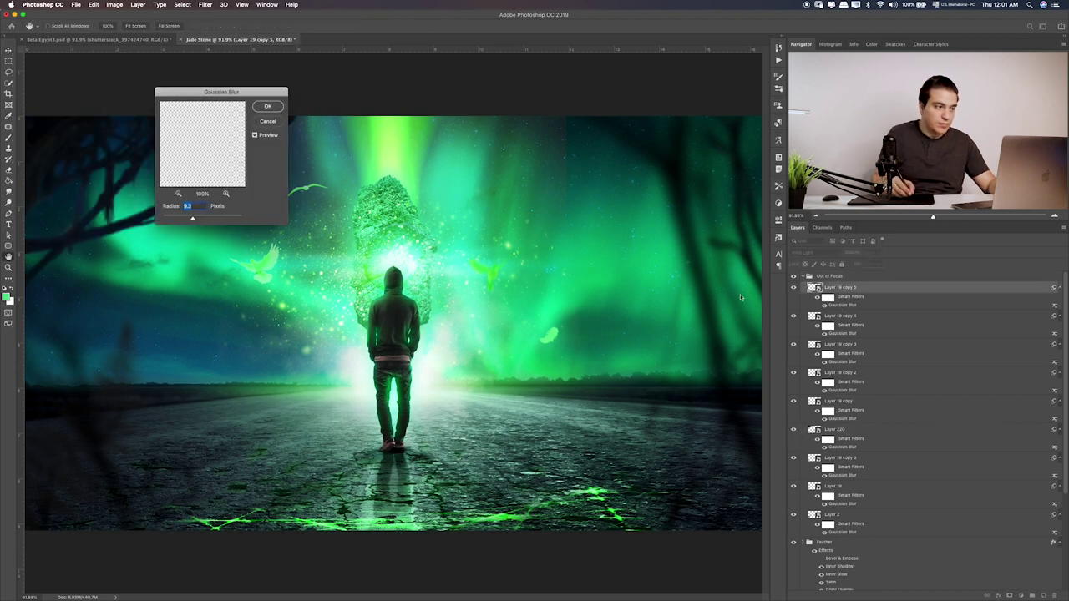
drag(190, 218, 185, 219)
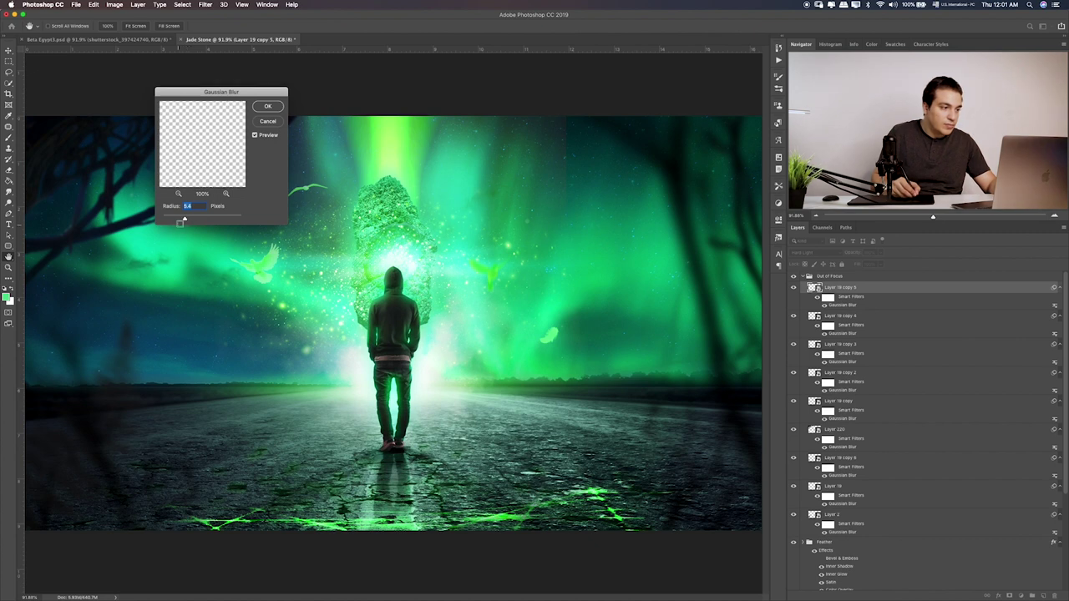
click(268, 106)
click(856, 334)
double_click(856, 334)
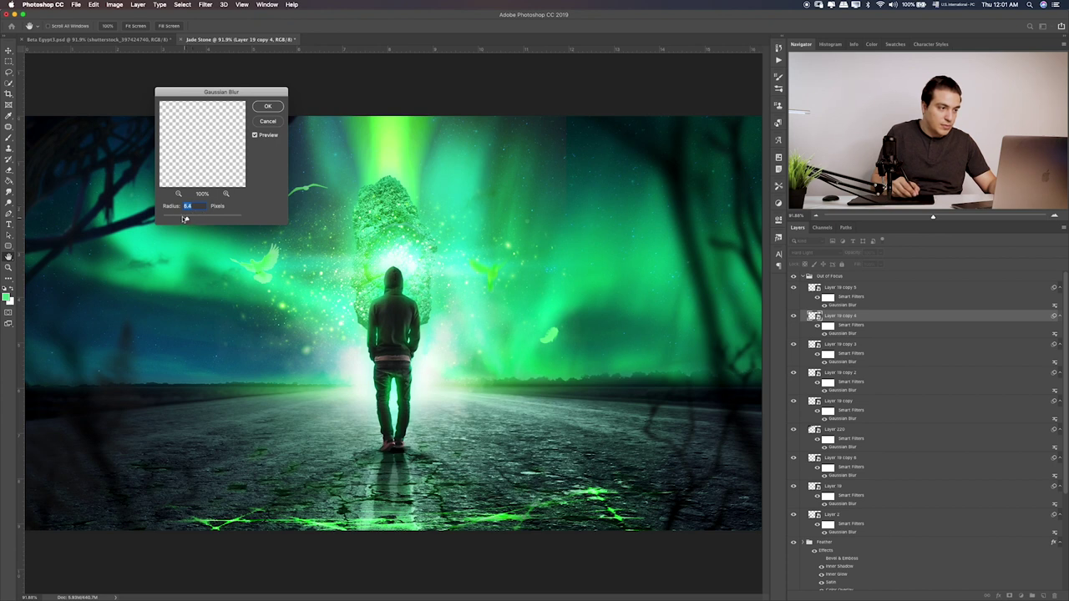
key(Return)
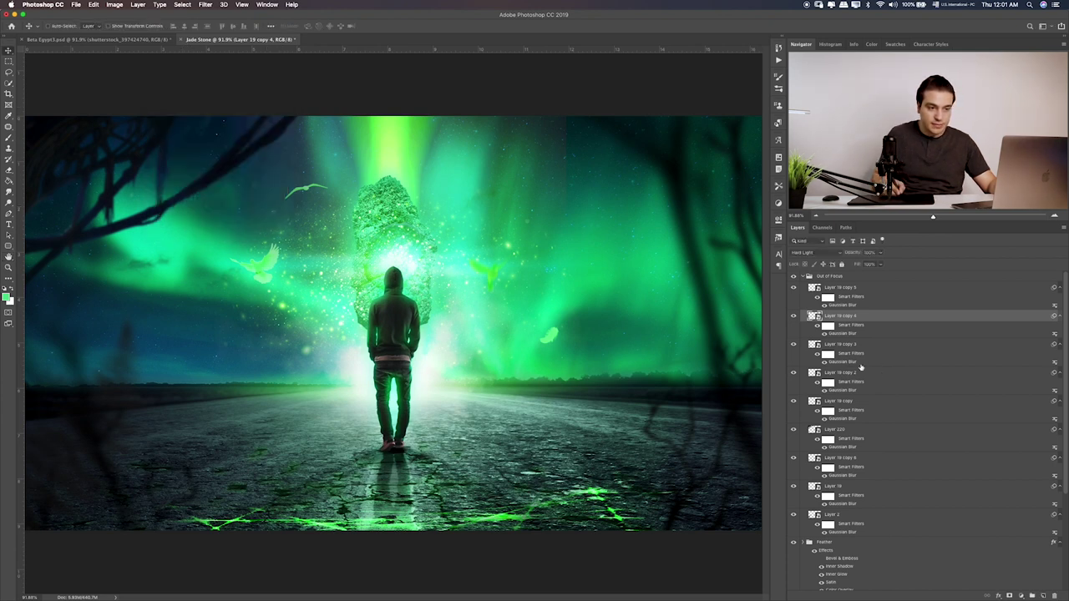
Retune the blurs on Layer 19 copy 3, copy 2, and Layer 19 copy (about 7.6 px)
double_click(845, 362)
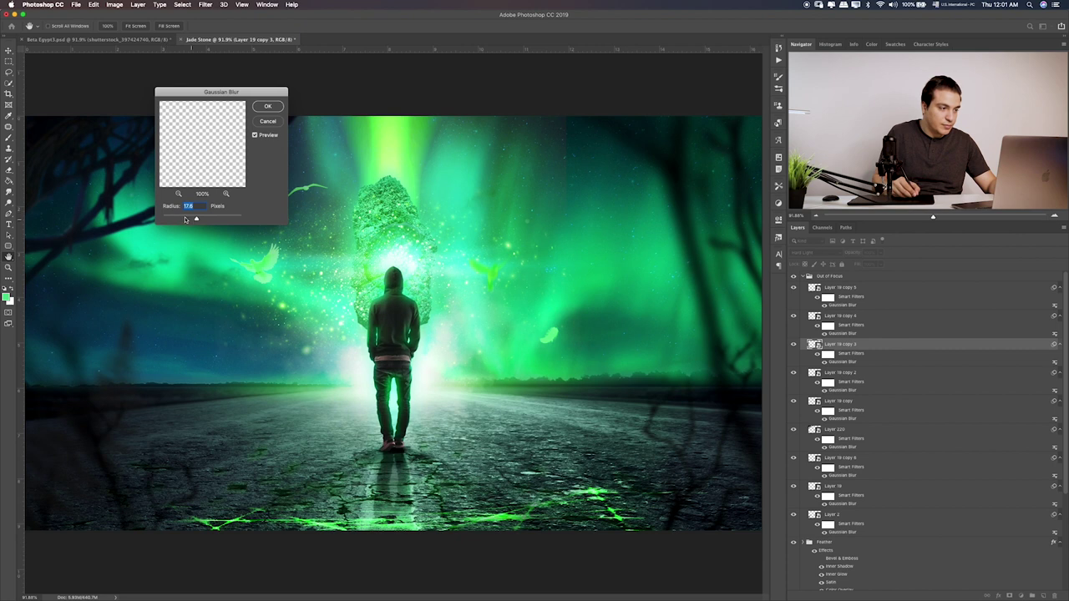
click(267, 122)
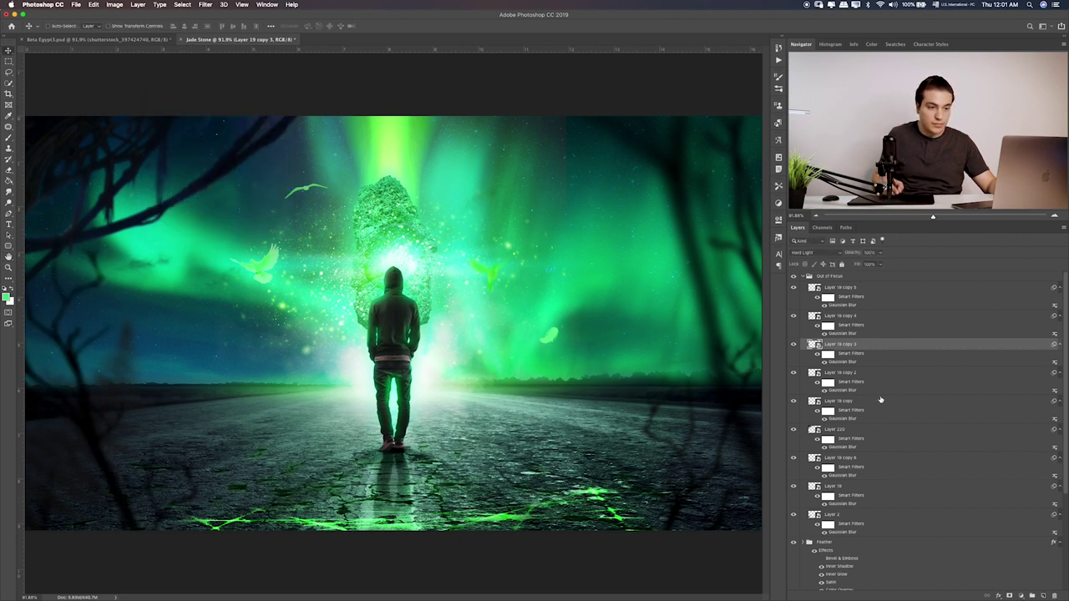
double_click(844, 390)
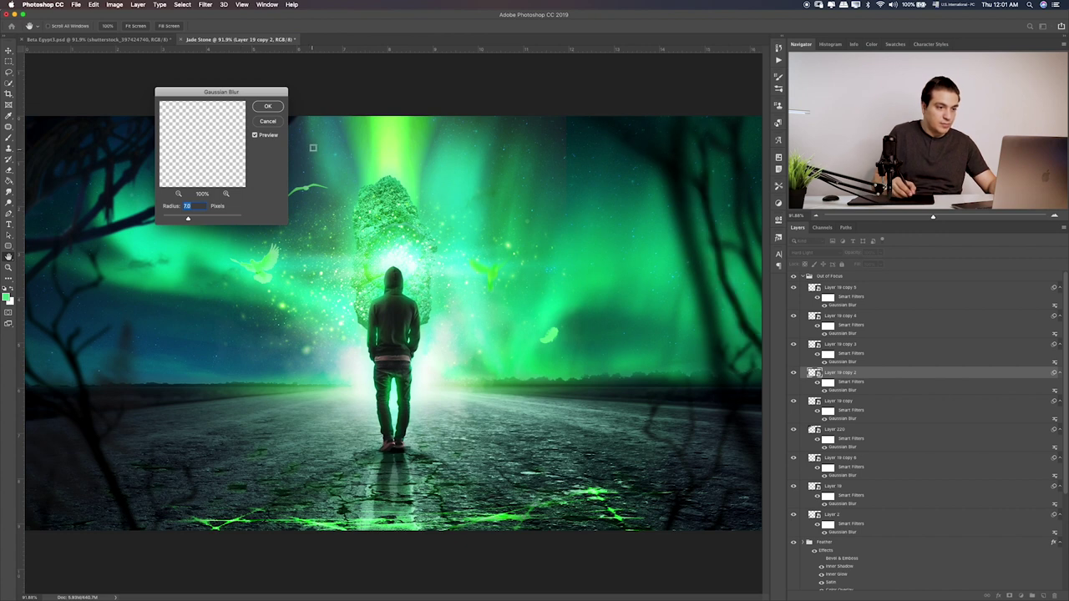
click(279, 109)
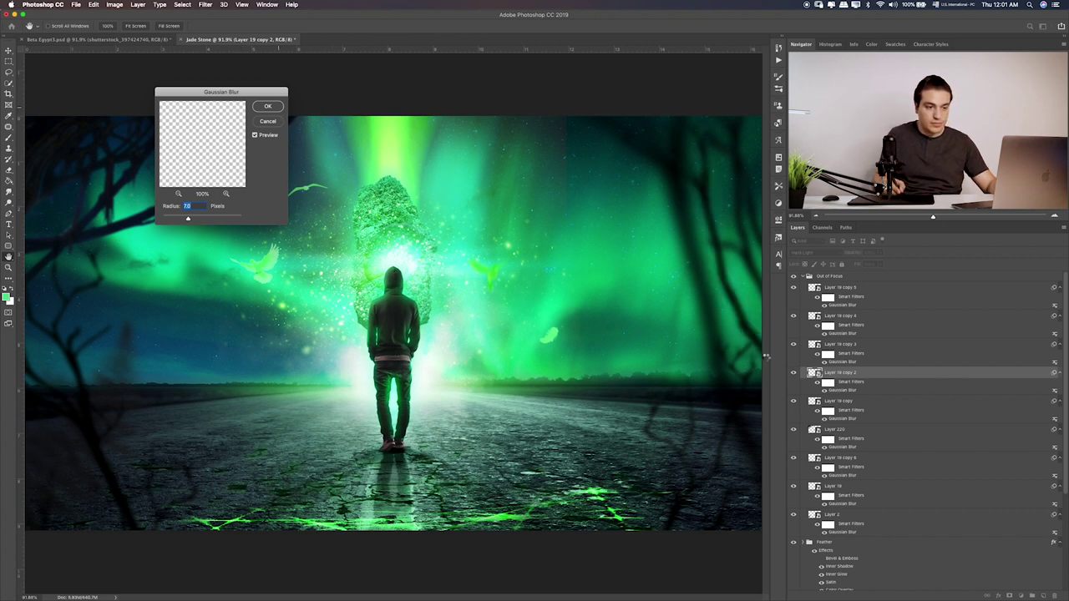
double_click(823, 417)
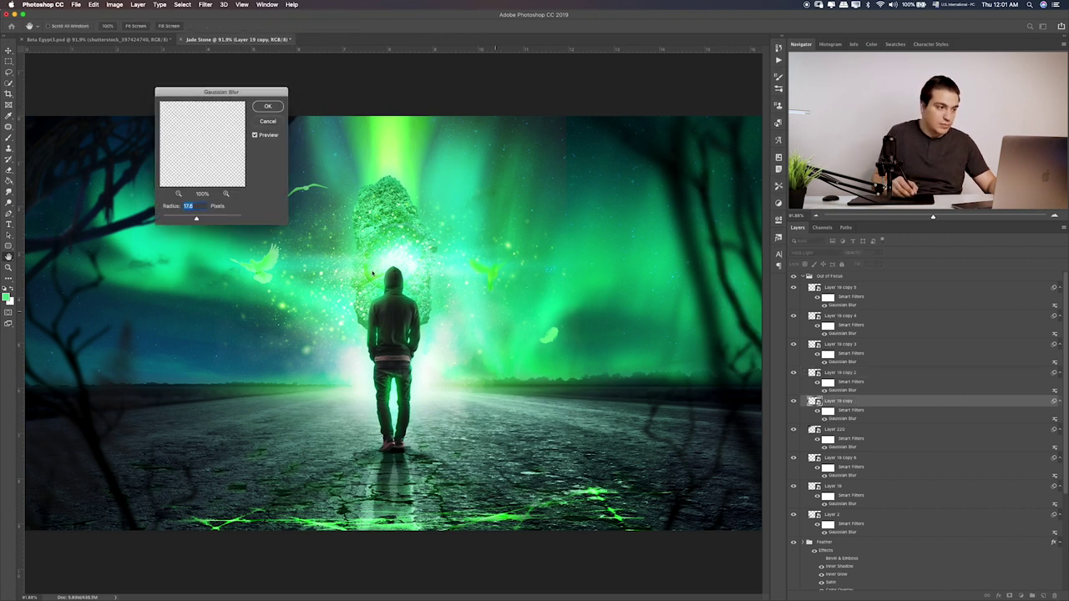
drag(193, 216, 189, 218)
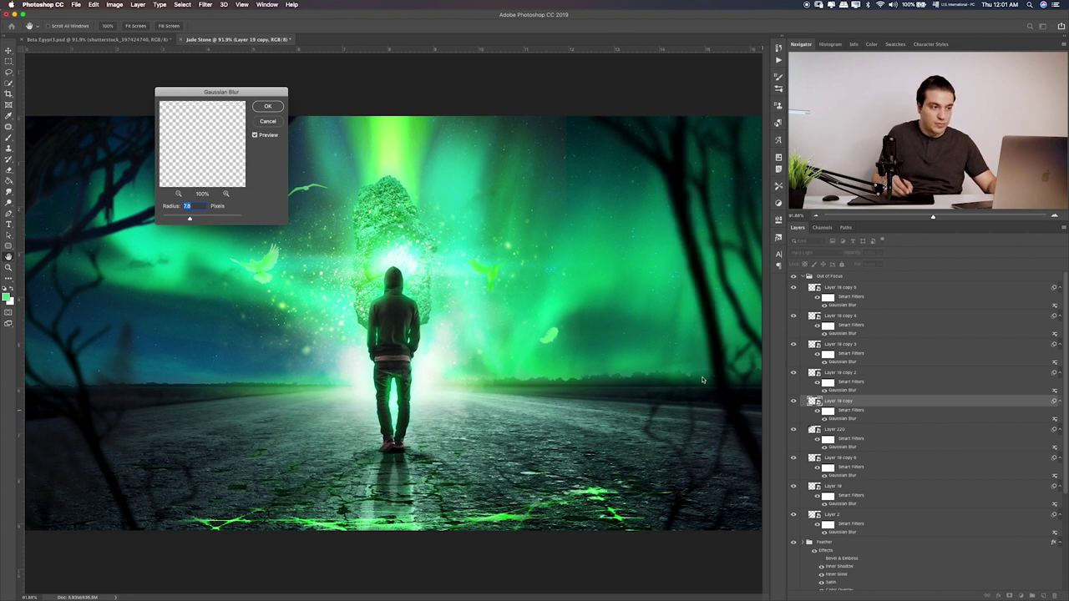
click(268, 106)
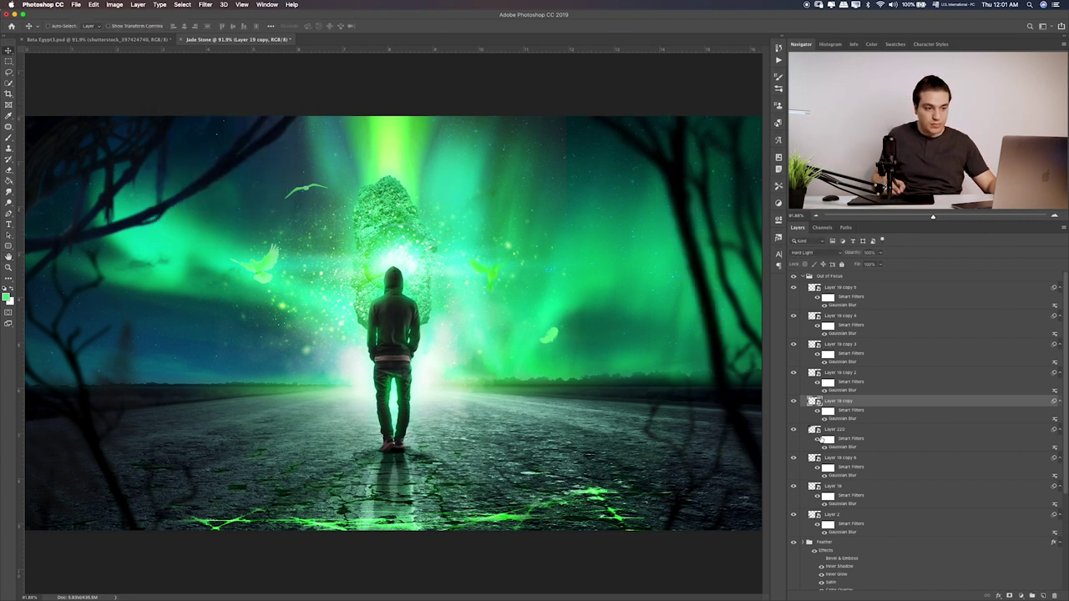
Raise Layer 220's blur to about 3.3 px and reconfirm Layer 19 copy 6's blur
click(819, 448)
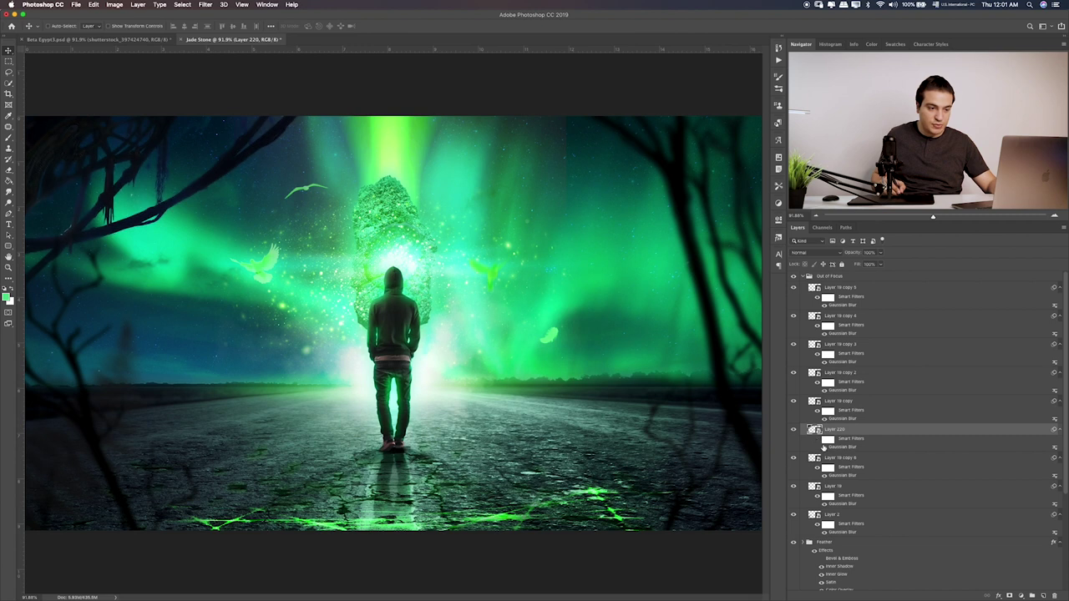
double_click(839, 448)
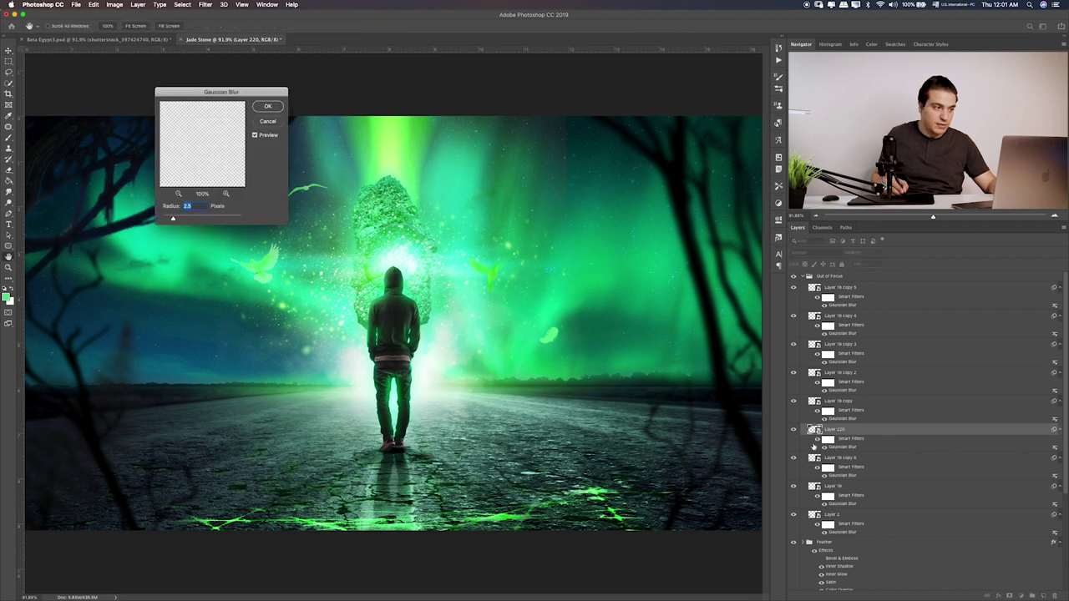
drag(173, 219, 176, 220)
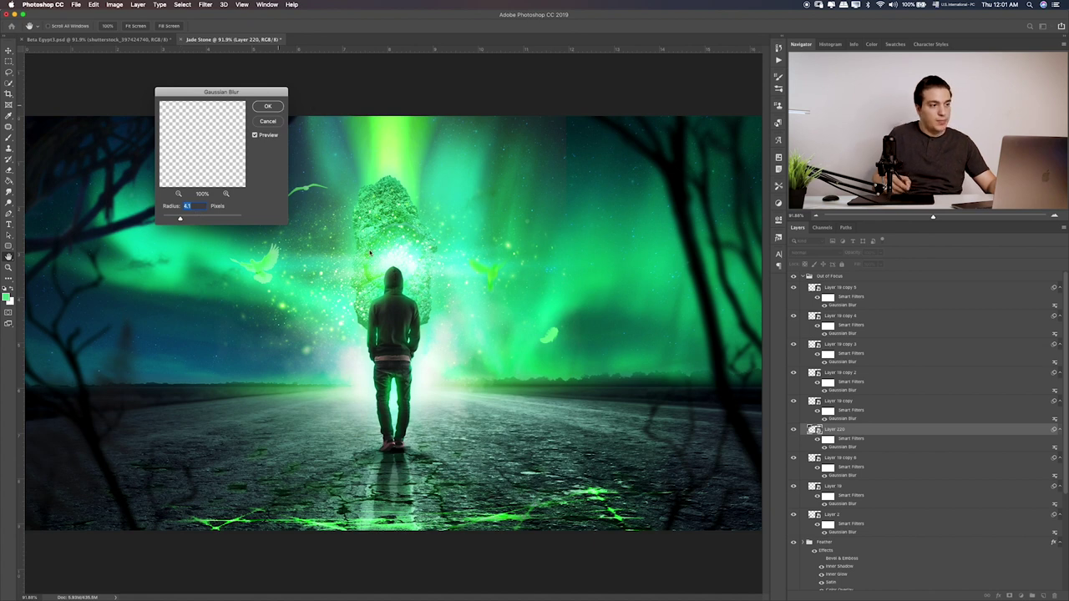
click(282, 108)
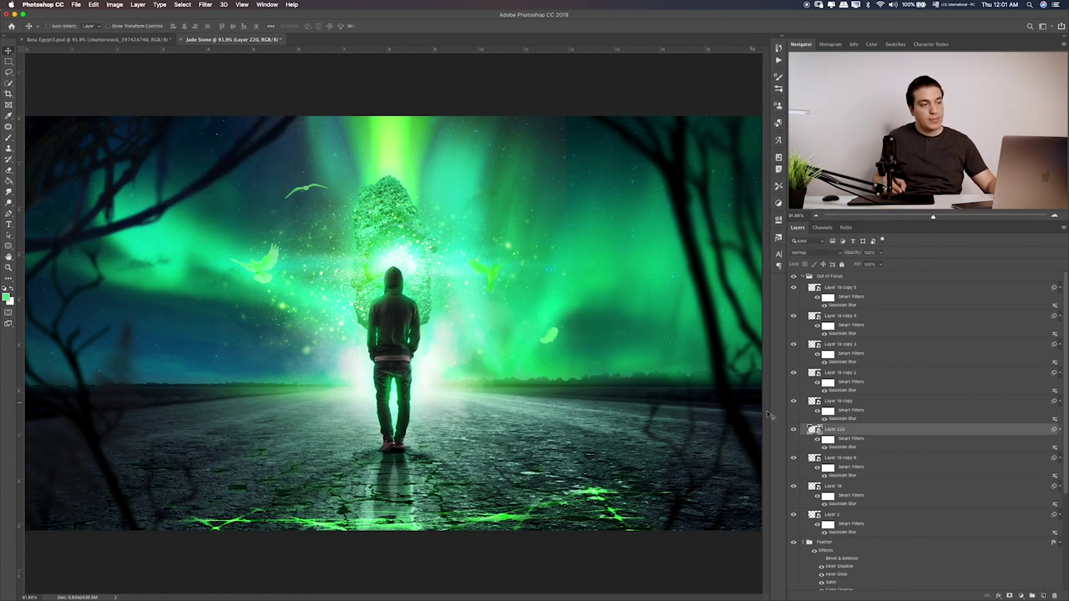
double_click(841, 476)
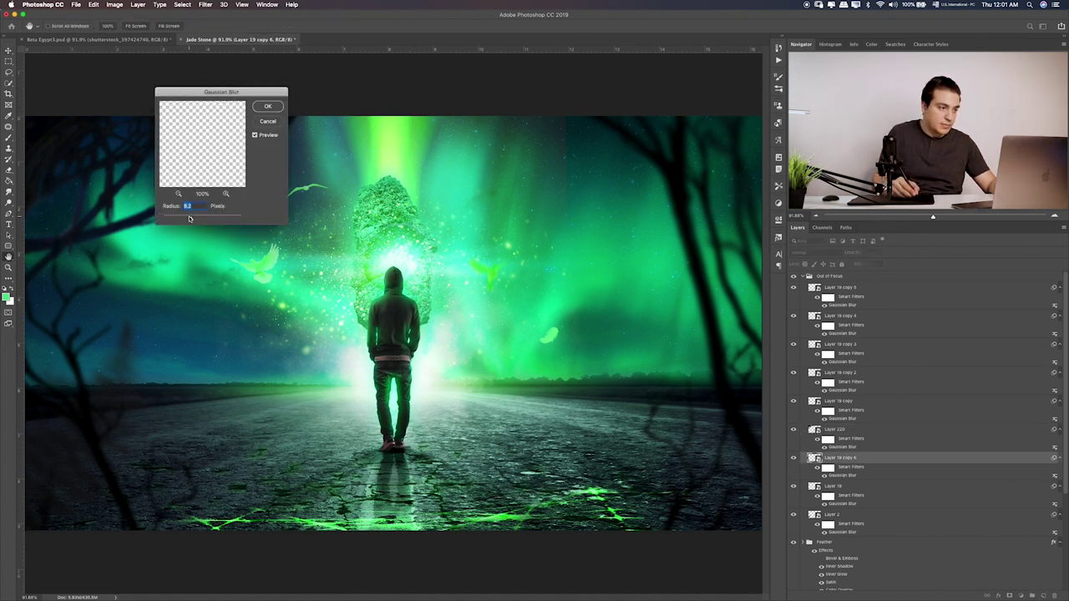
click(267, 107)
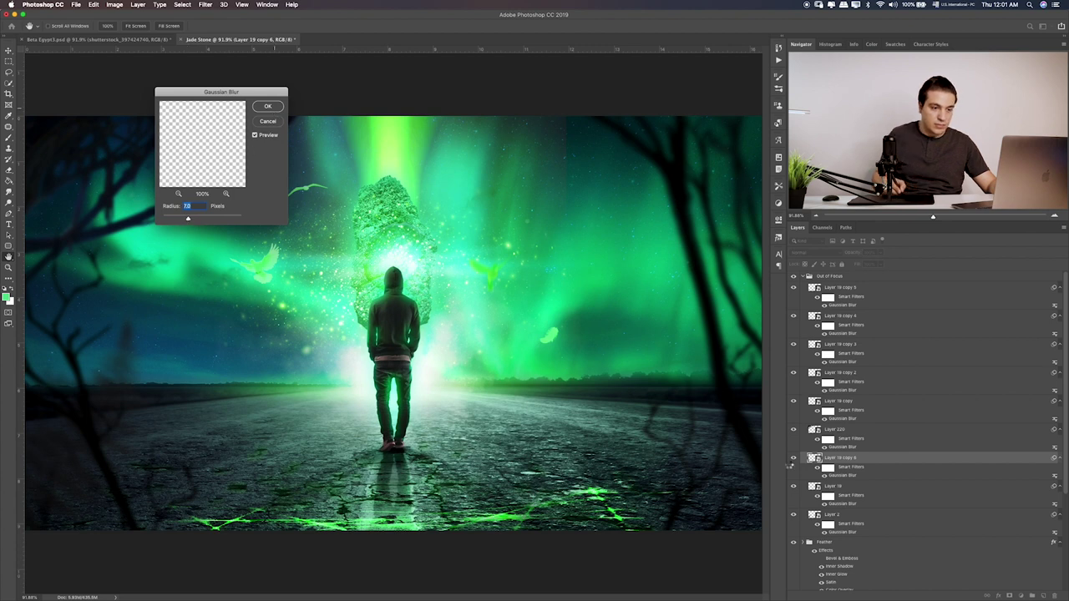
Retune Layer 19's blur and give Layer 2's fern a 5.6 px Gaussian Blur
click(818, 499)
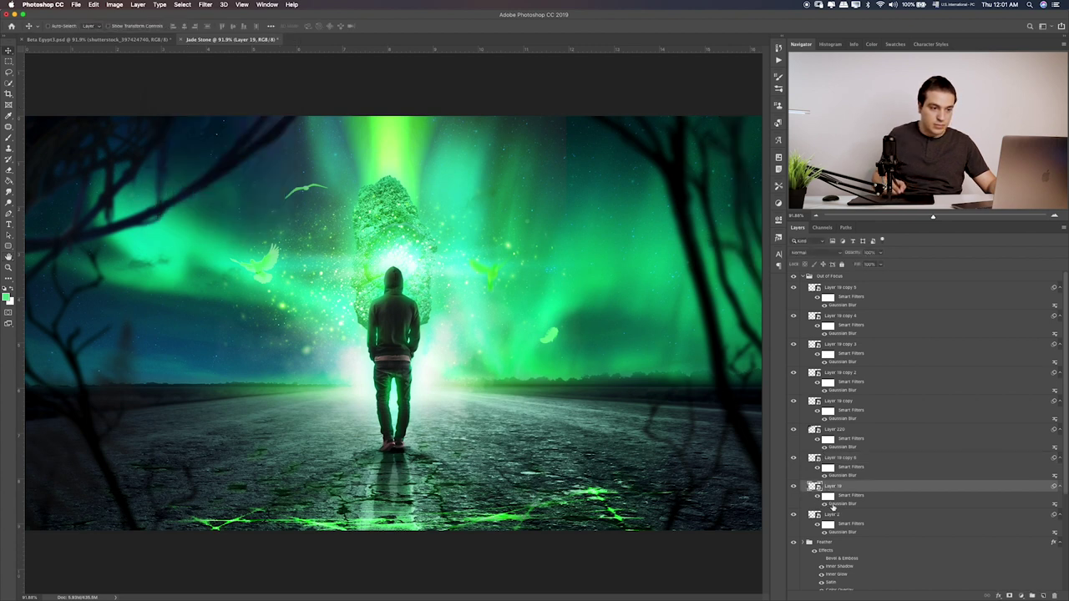
double_click(841, 505)
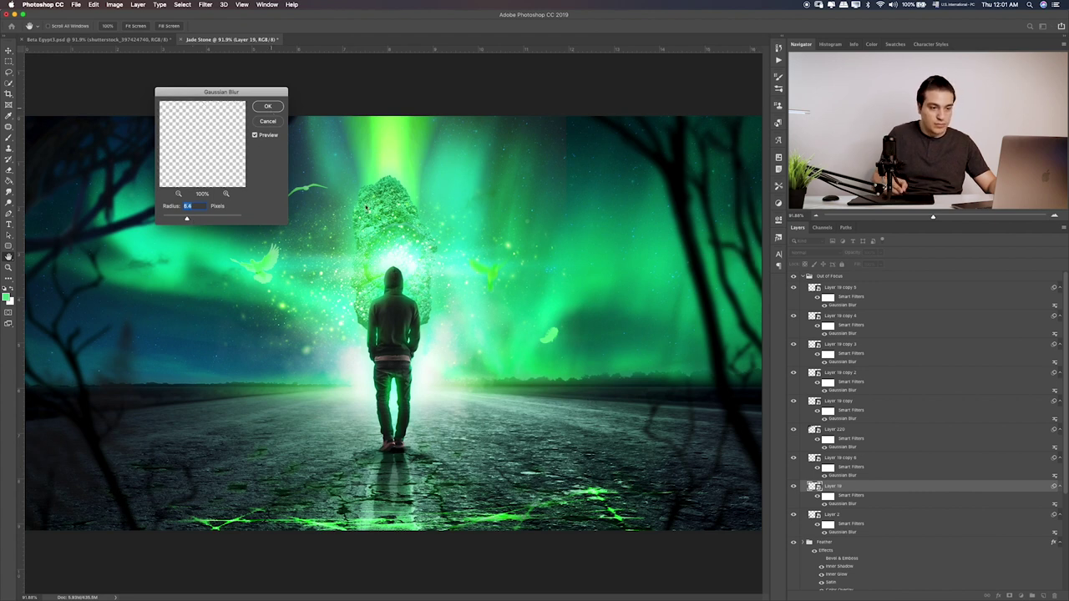
key(Return)
double_click(847, 533)
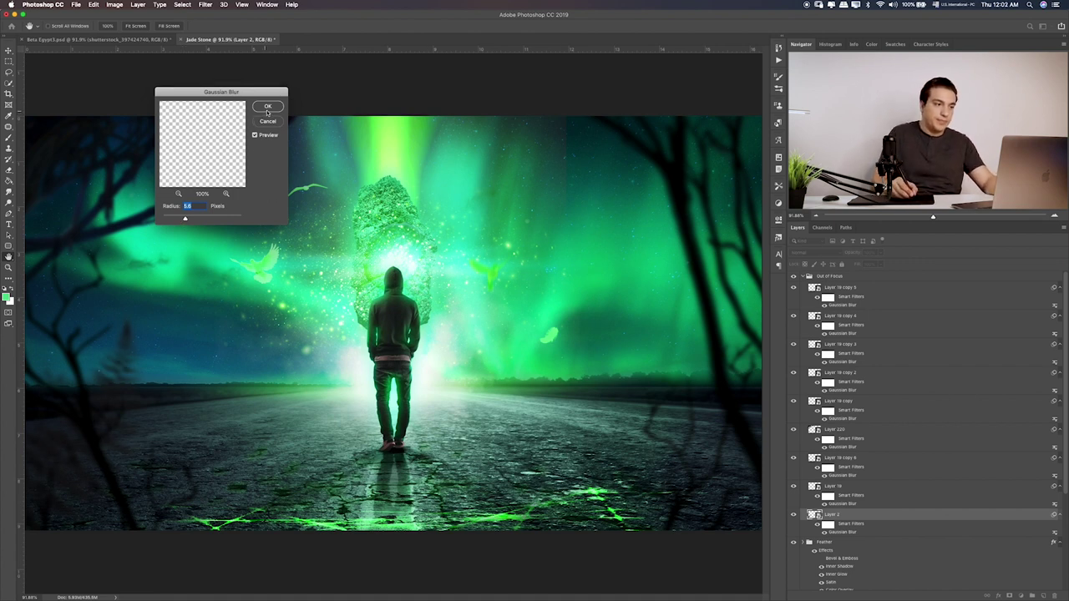
key(Return)
Add a black (000000) Solid Color fill layer above the Feather group
click(804, 277)
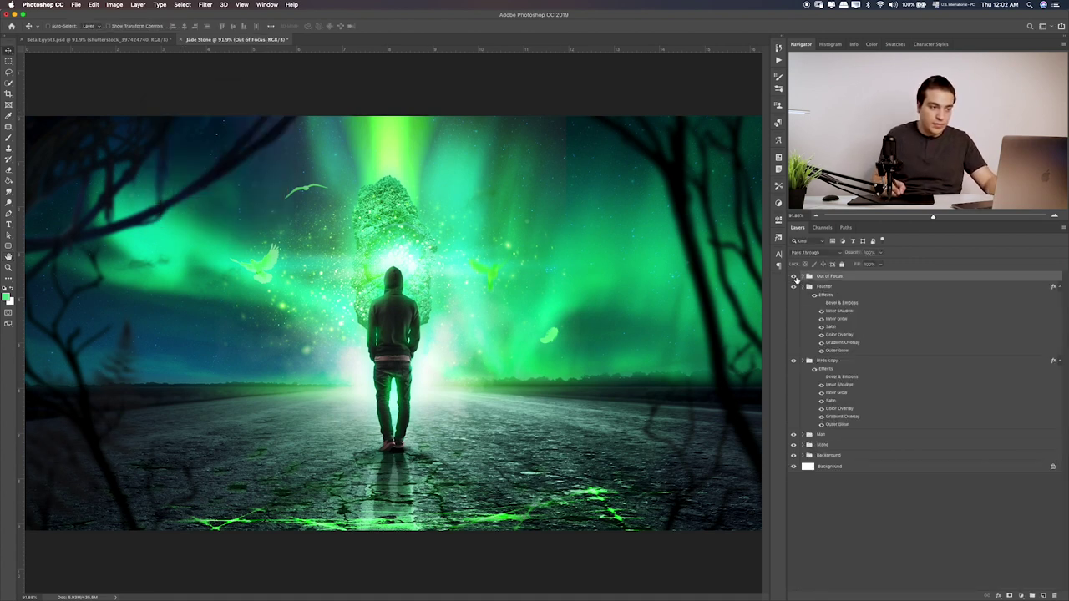
click(794, 277)
click(793, 276)
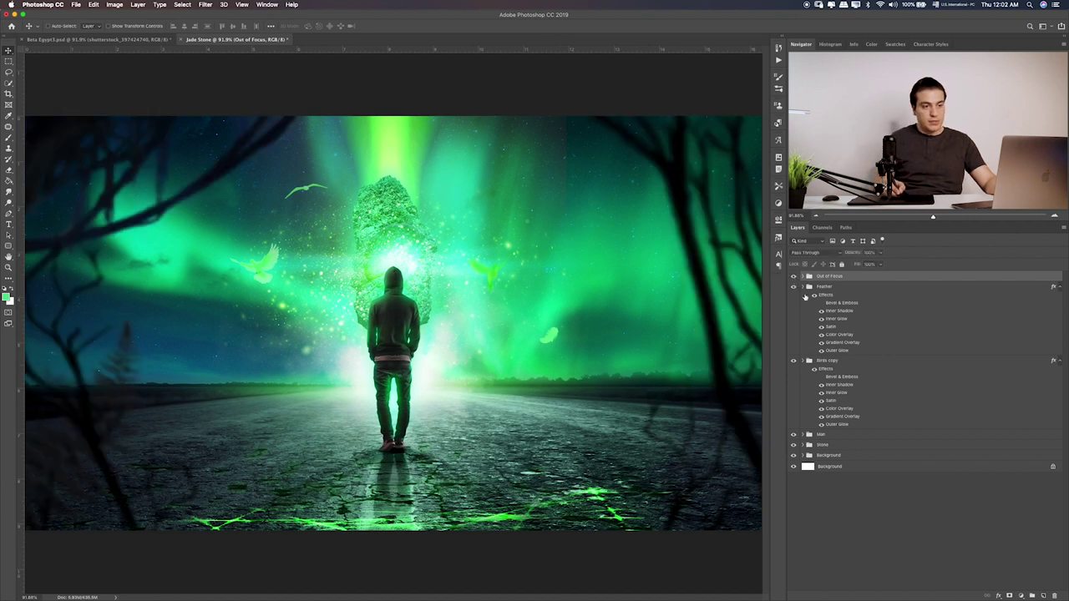
click(827, 289)
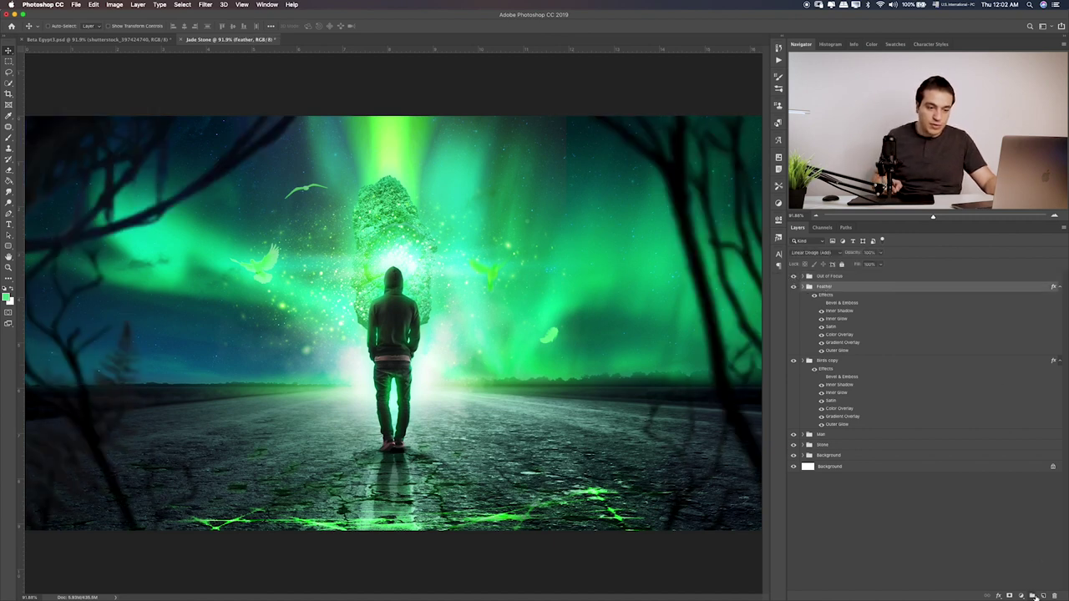
click(1020, 596)
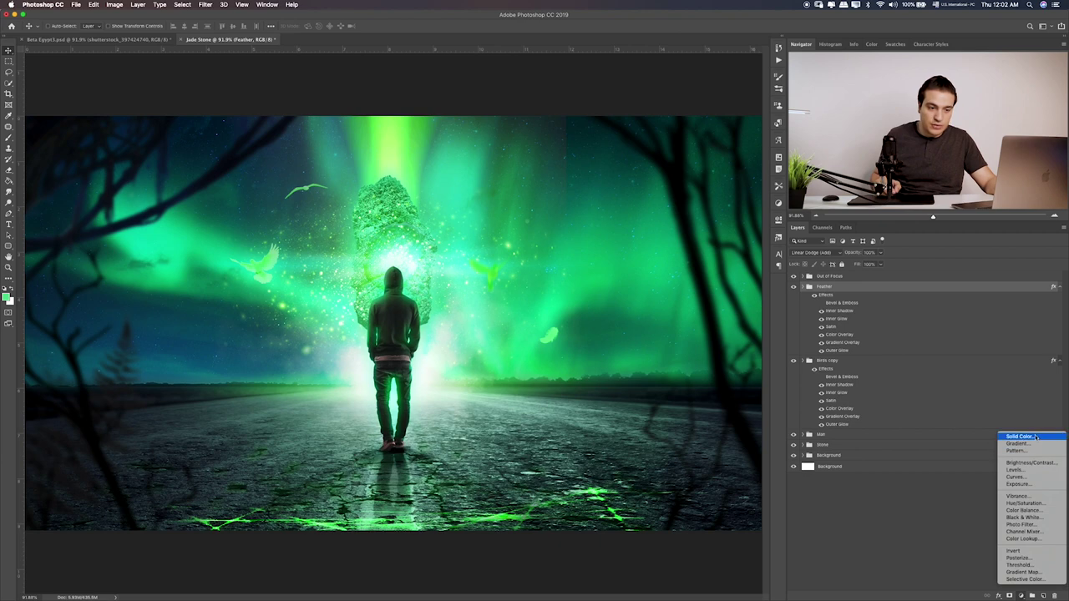
click(1020, 436)
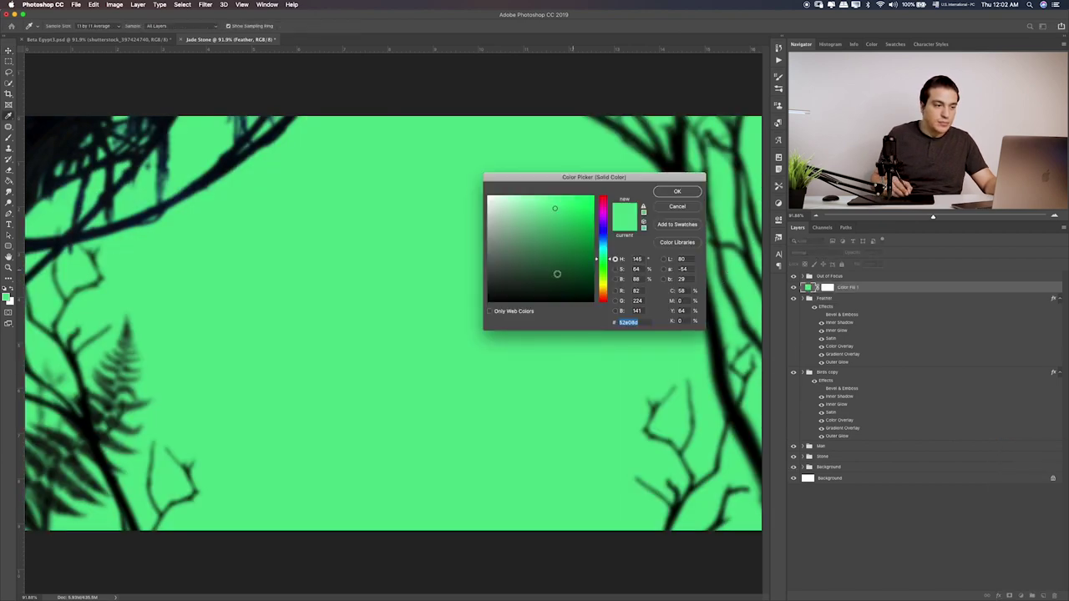
text(000000)
click(683, 193)
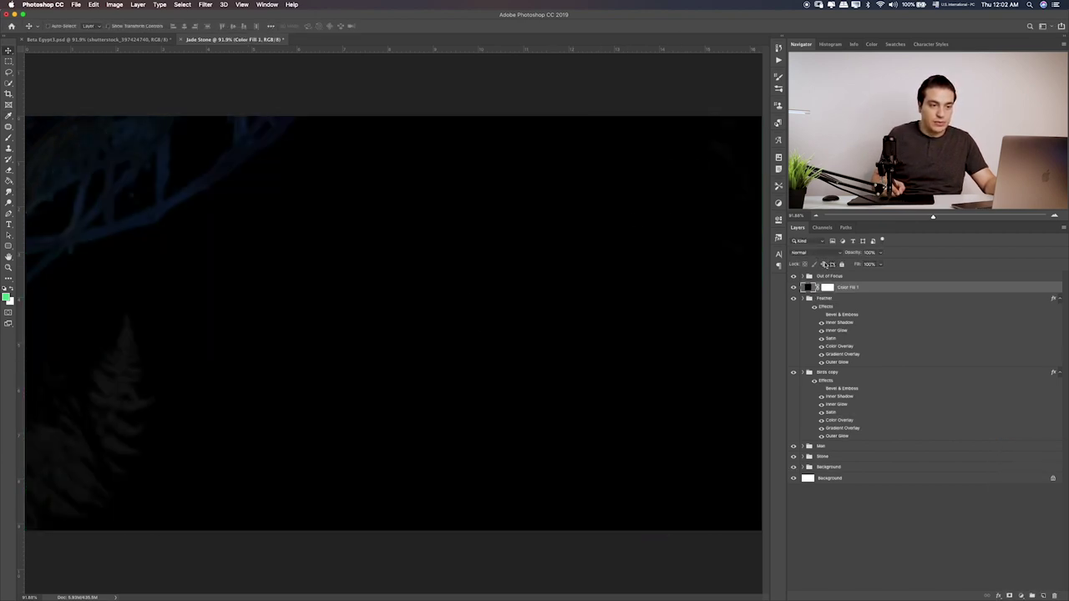
Set the black fill to Soft Light at about 82% opacity and target its mask
click(825, 252)
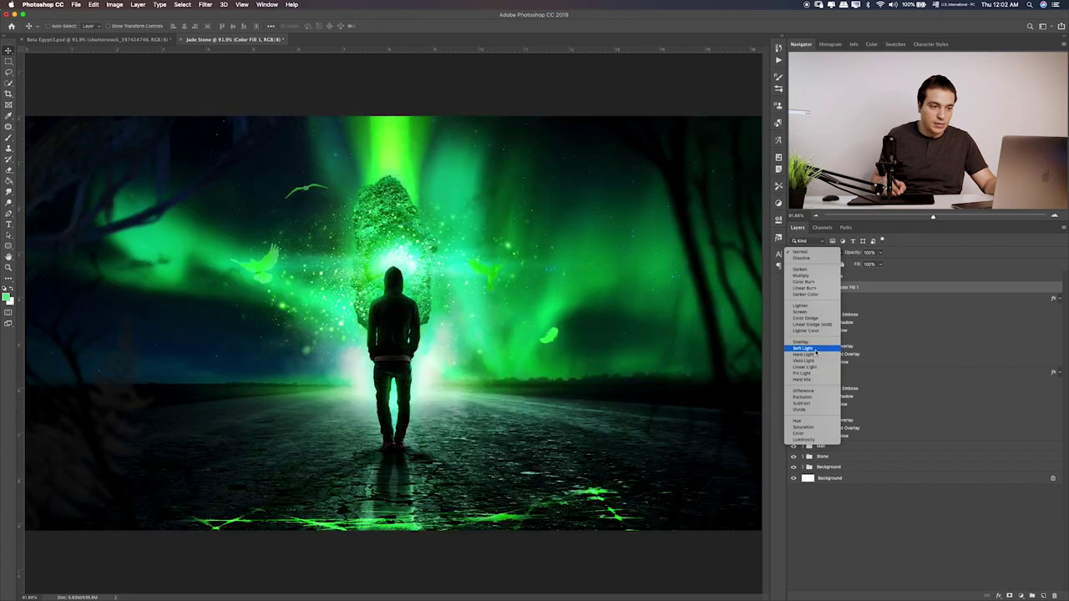
click(815, 350)
click(880, 253)
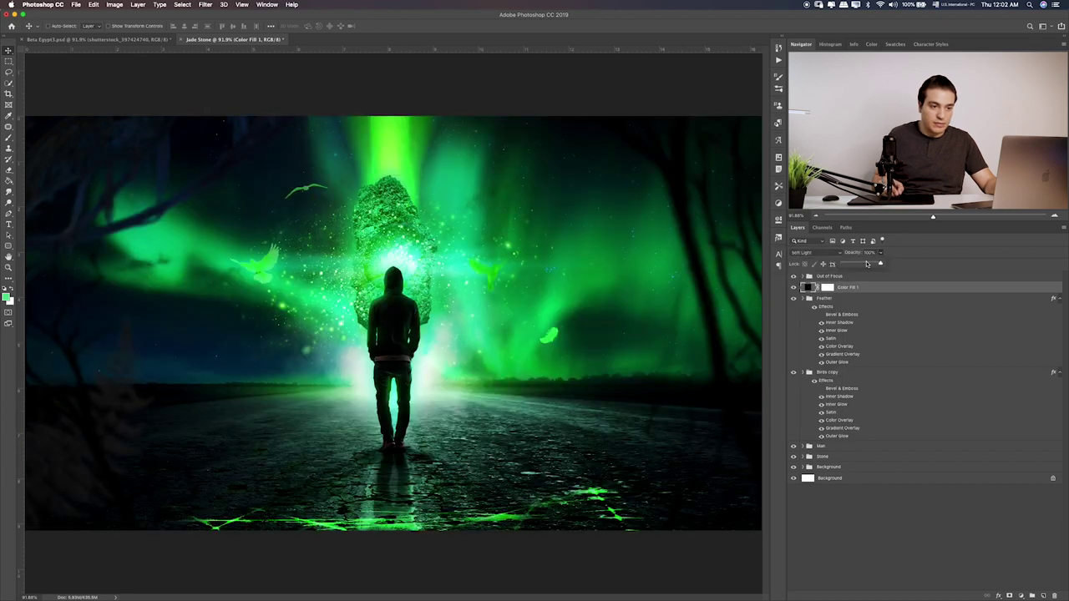
drag(882, 264, 862, 265)
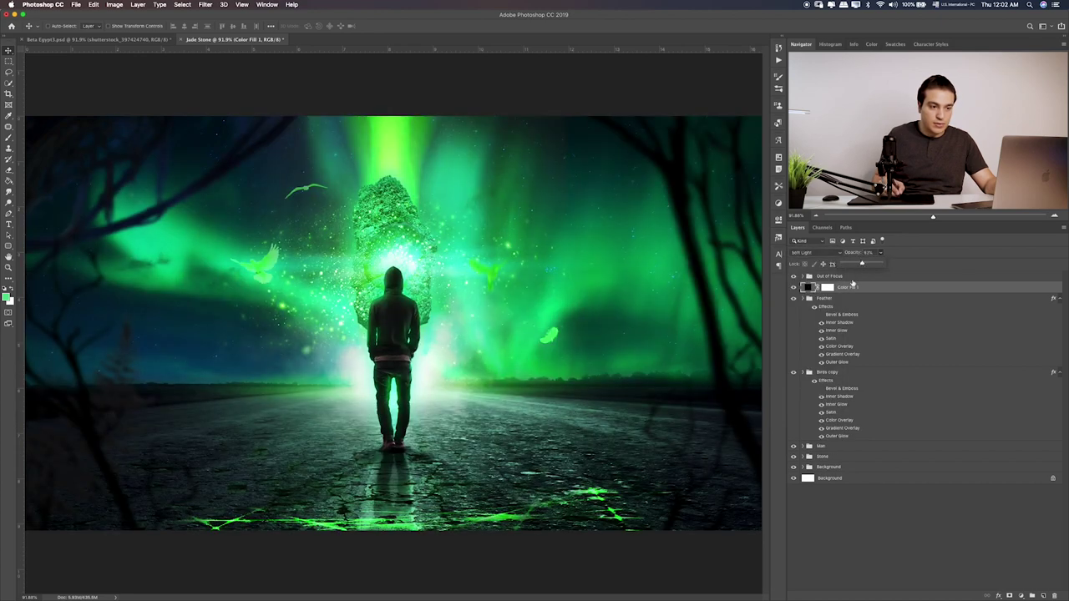
click(828, 287)
key(b)
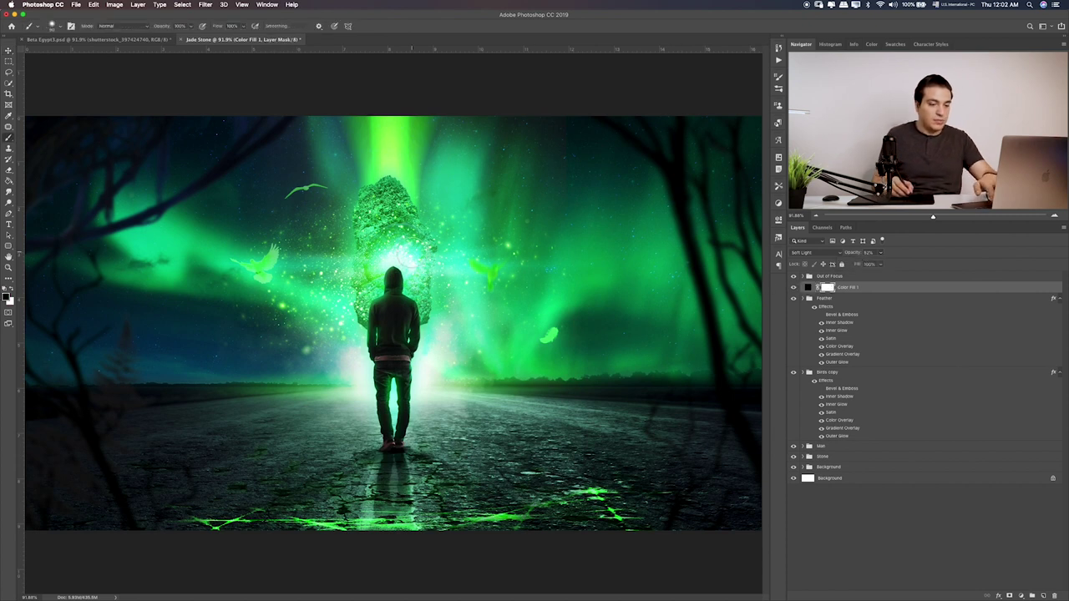
key(bracketright)
key(bracketright)
key(bracketright)
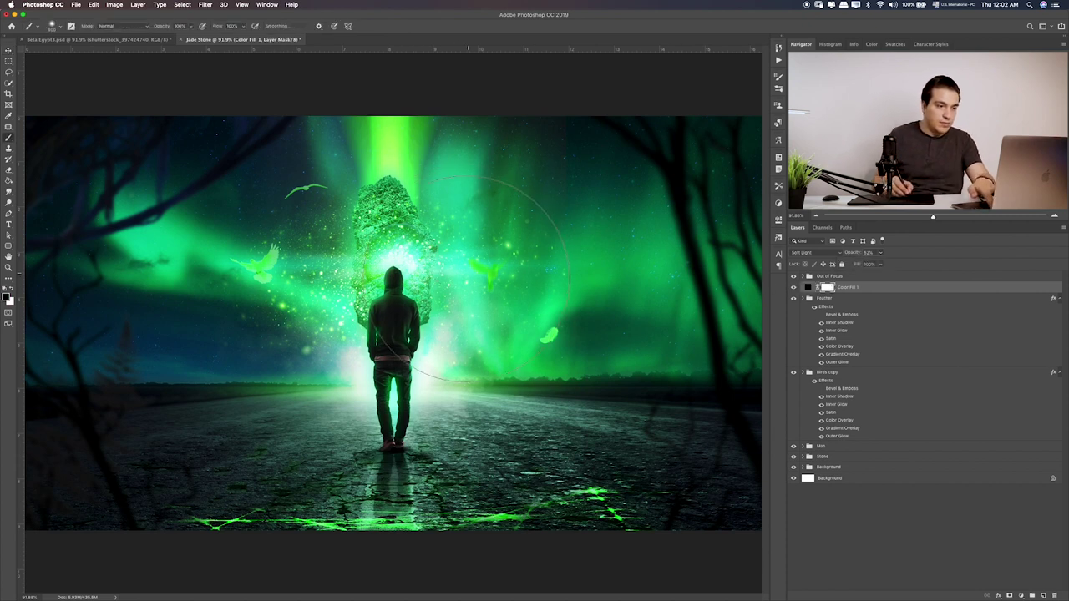
key(bracketright)
key(bracketright)
key(bracketright)
key(bracketright)
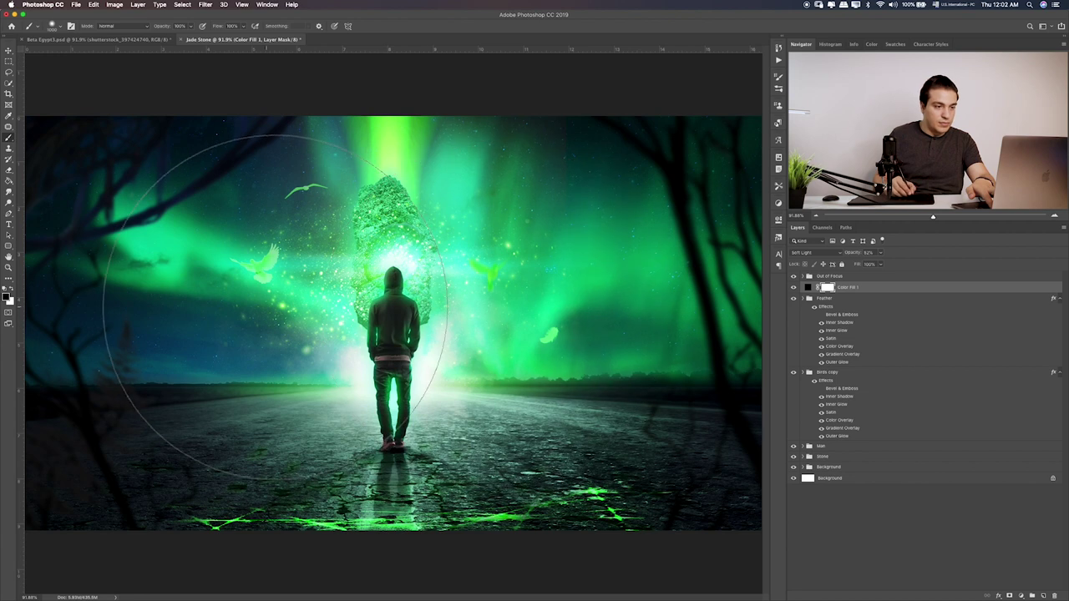
key(bracketright)
drag(518, 311, 274, 312)
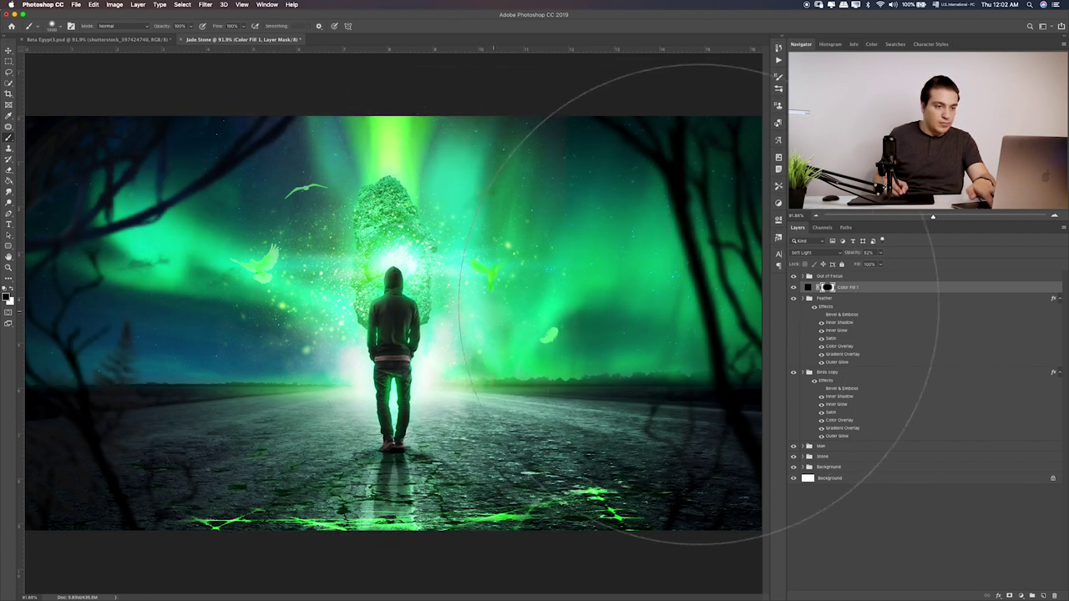
click(795, 288)
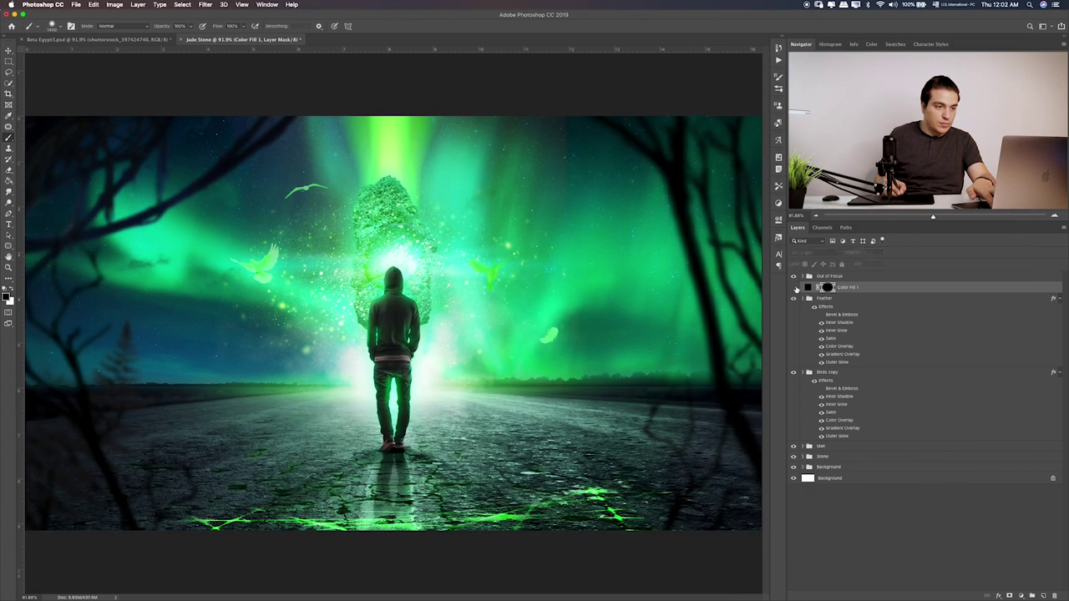
click(794, 288)
click(794, 288)
click(795, 289)
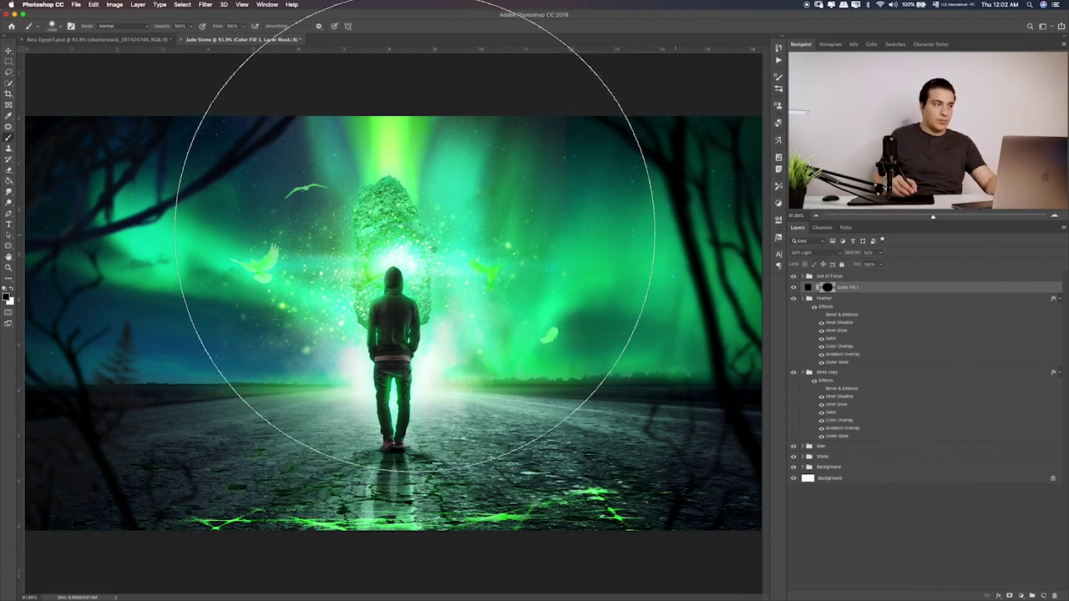
click(9, 61)
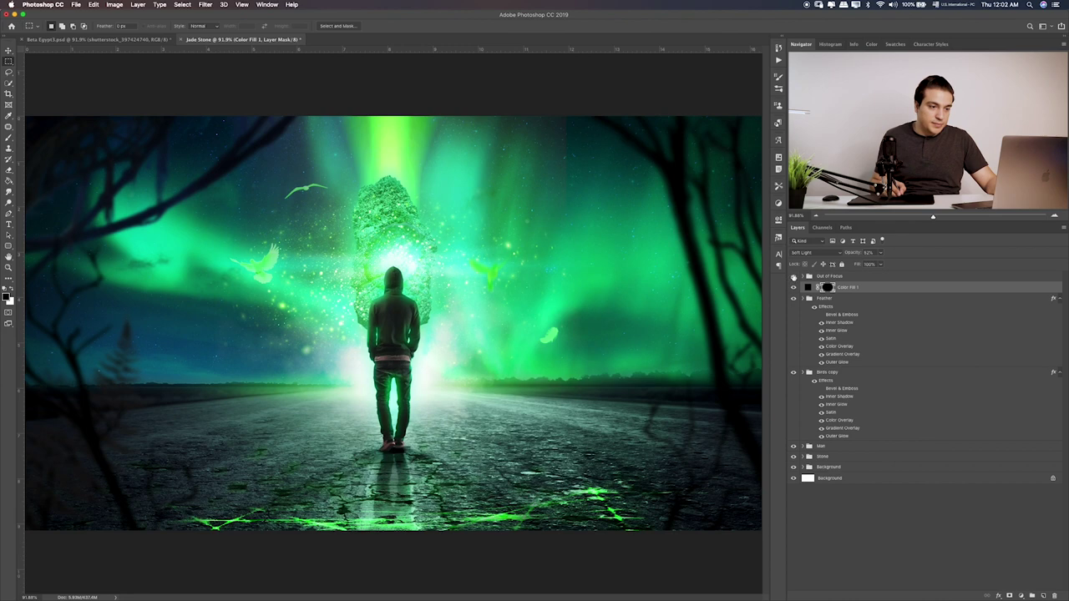
click(794, 277)
click(794, 277)
click(830, 275)
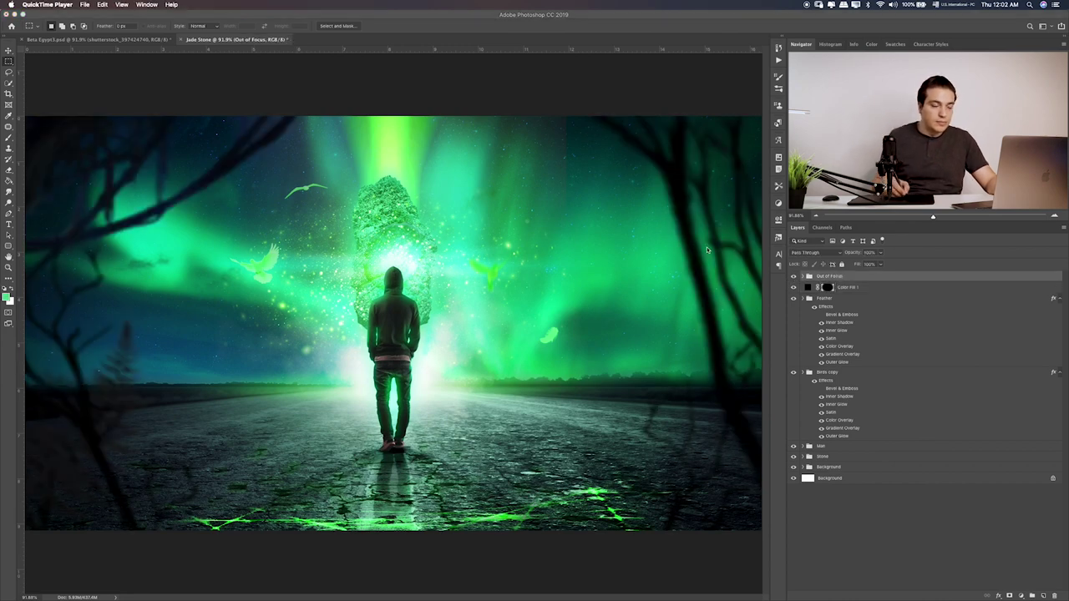
Quick Look the firefly photos in Finder and open shutterstock_664200463.psb in Photoshop
key(super+Tab)
key(super+Tab)
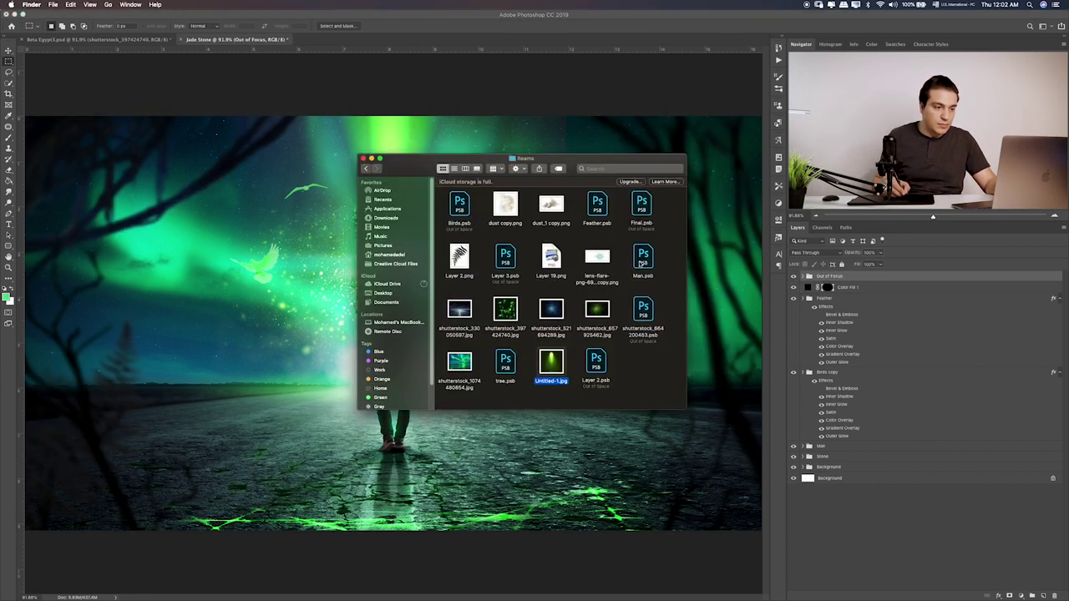
click(640, 264)
click(506, 311)
click(590, 312)
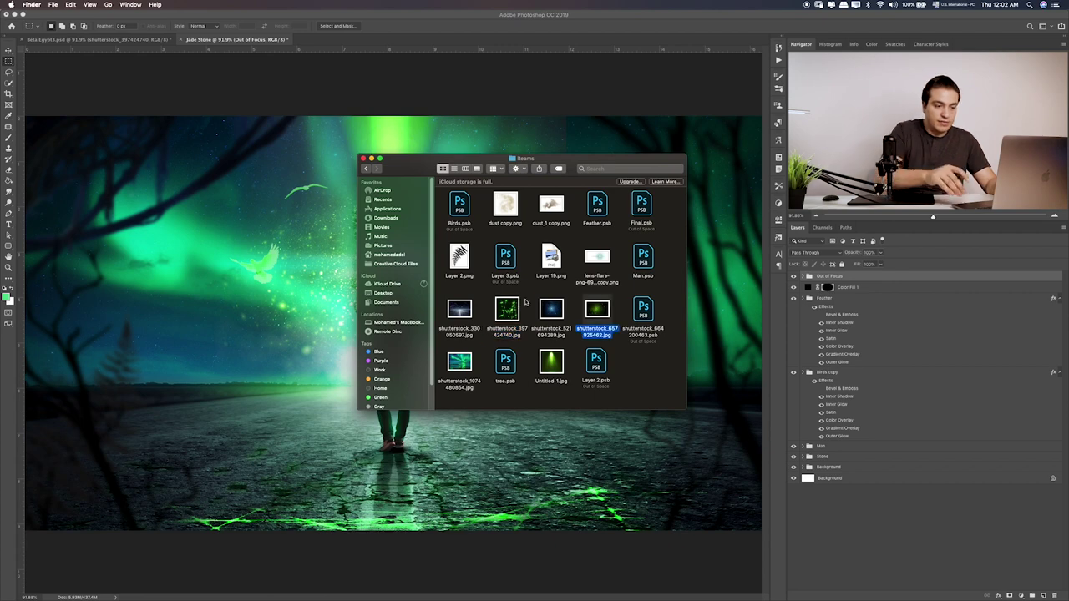
key(space)
key(Right)
key(space)
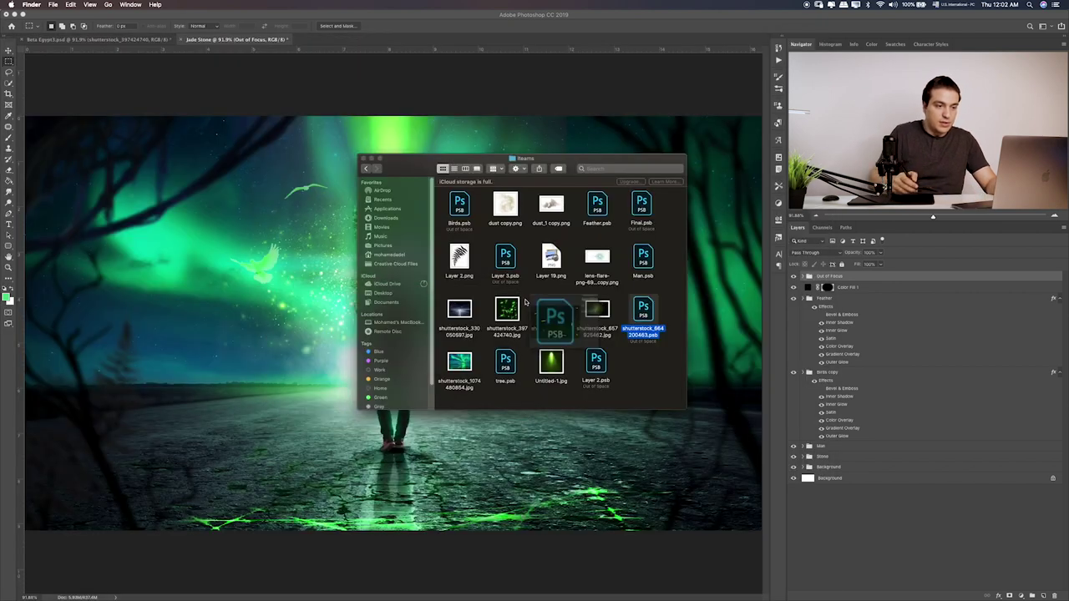
key(super+Tab)
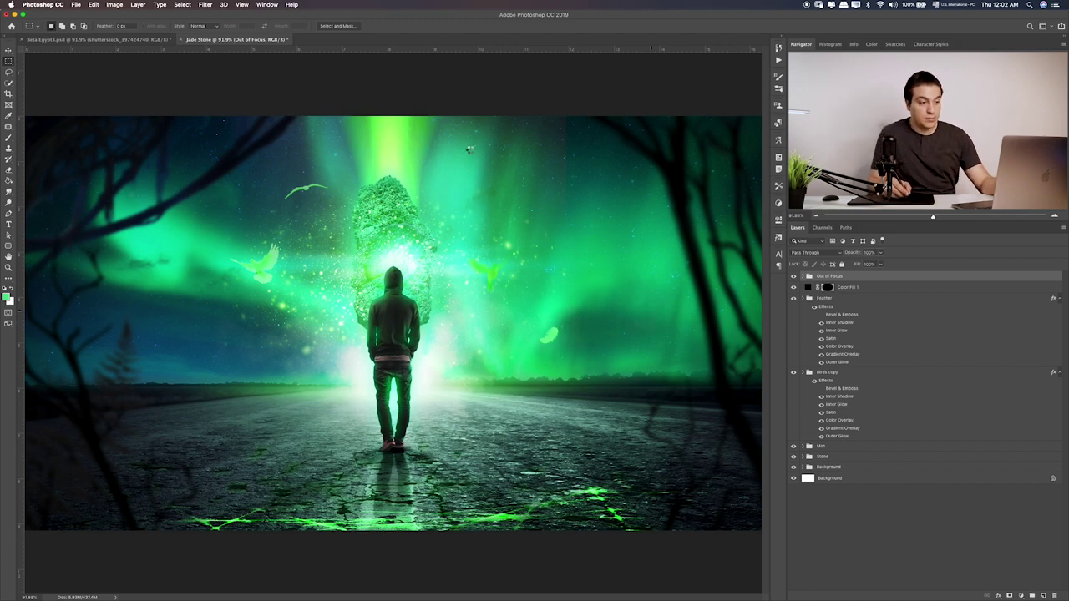
drag(626, 221, 493, 168)
key(v)
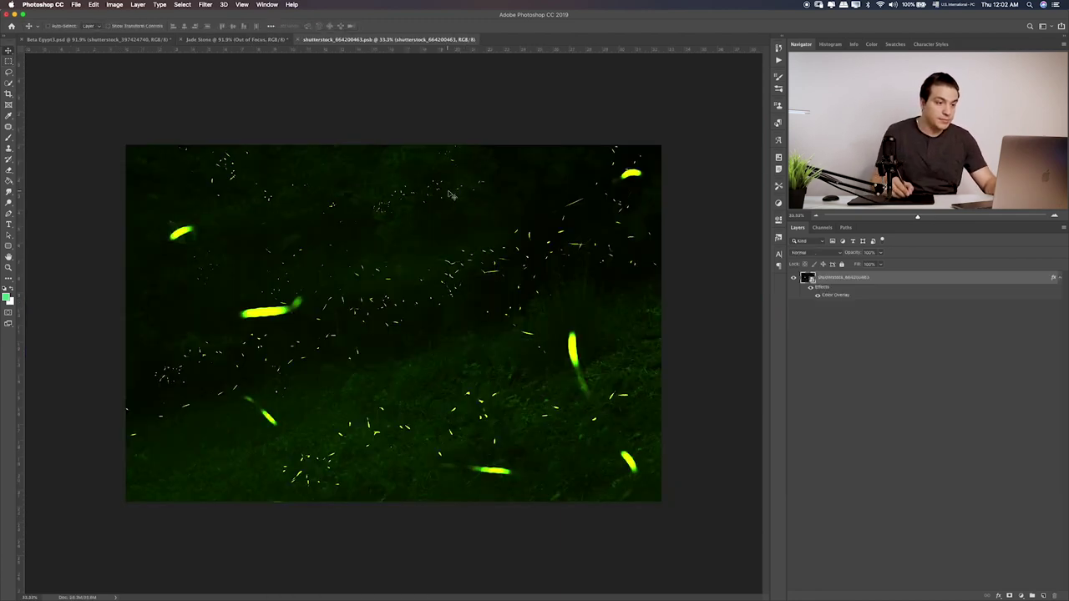
Drag the green-tinted fireflies layer into the Jade Stone composite
click(814, 294)
click(811, 289)
drag(567, 291, 304, 127)
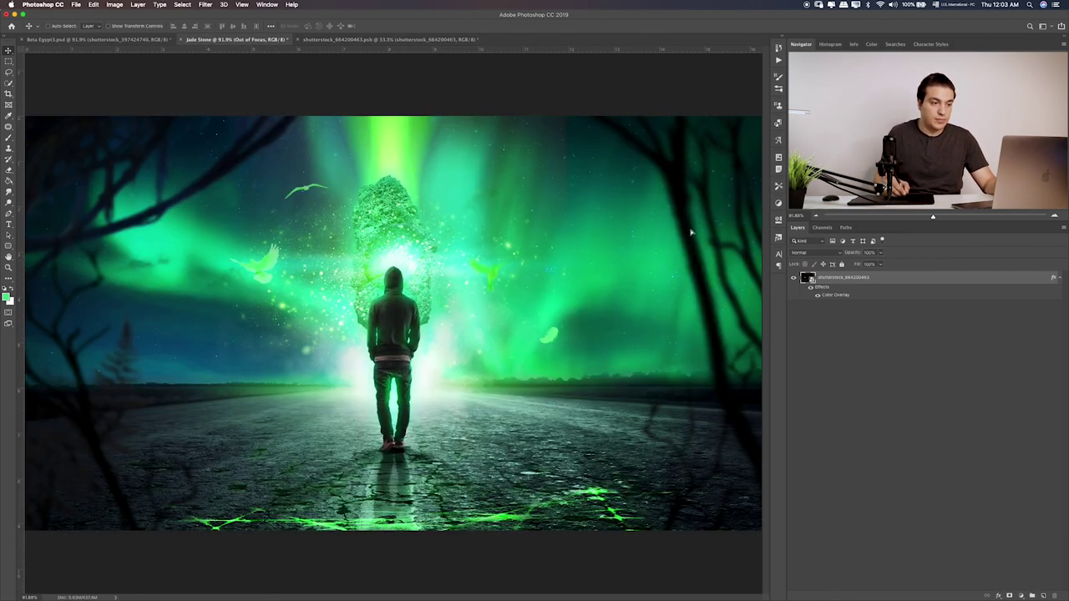
drag(646, 256, 595, 269)
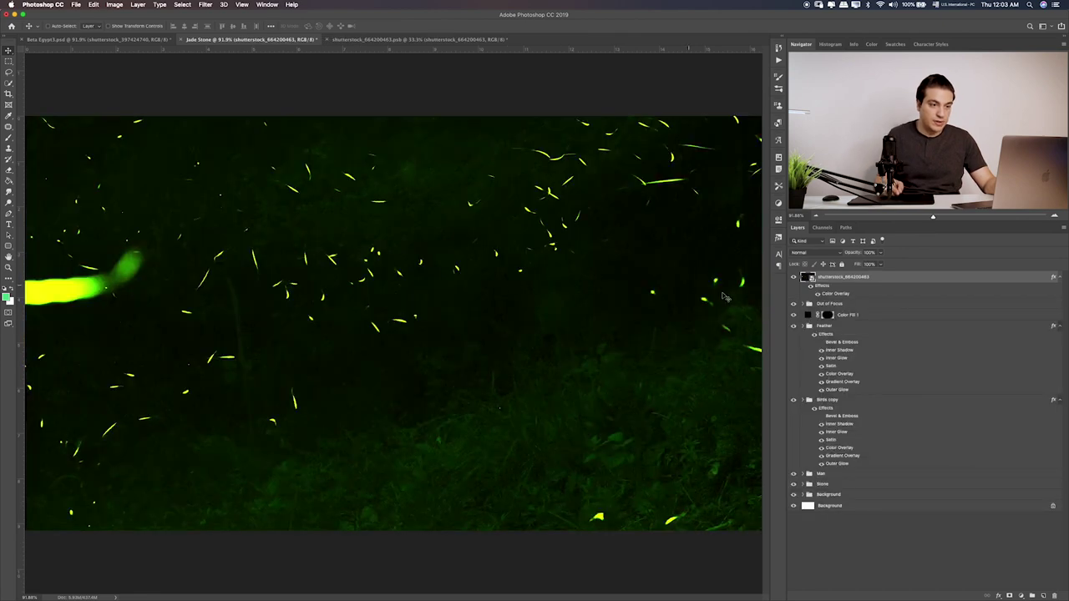
Scale the fireflies layer to cover the canvas, nudge it, and try the Lighten blend mode
key(ctrl+t)
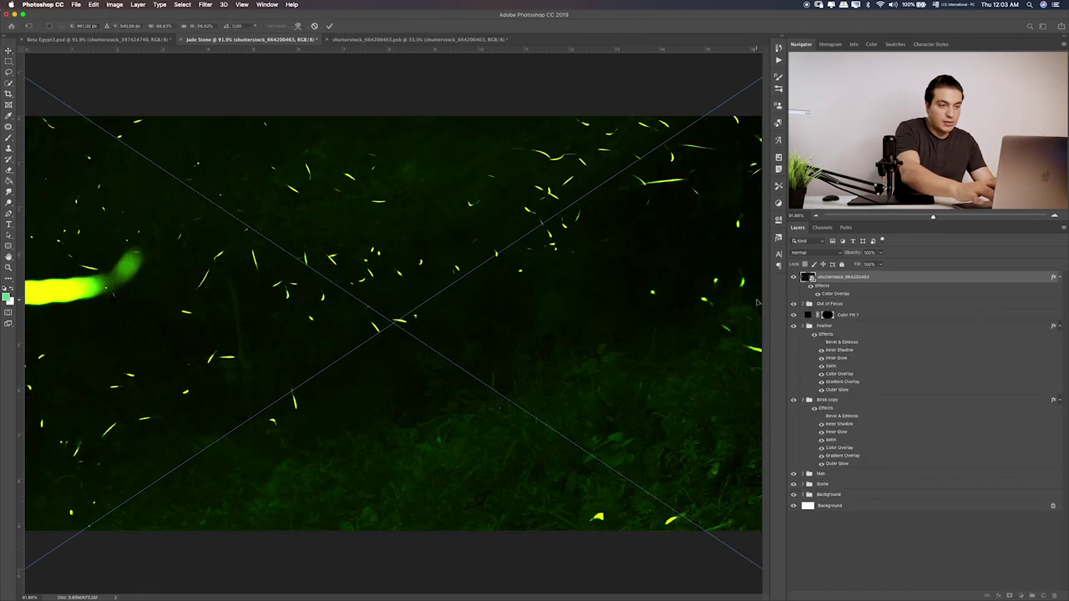
key(ctrl+minus)
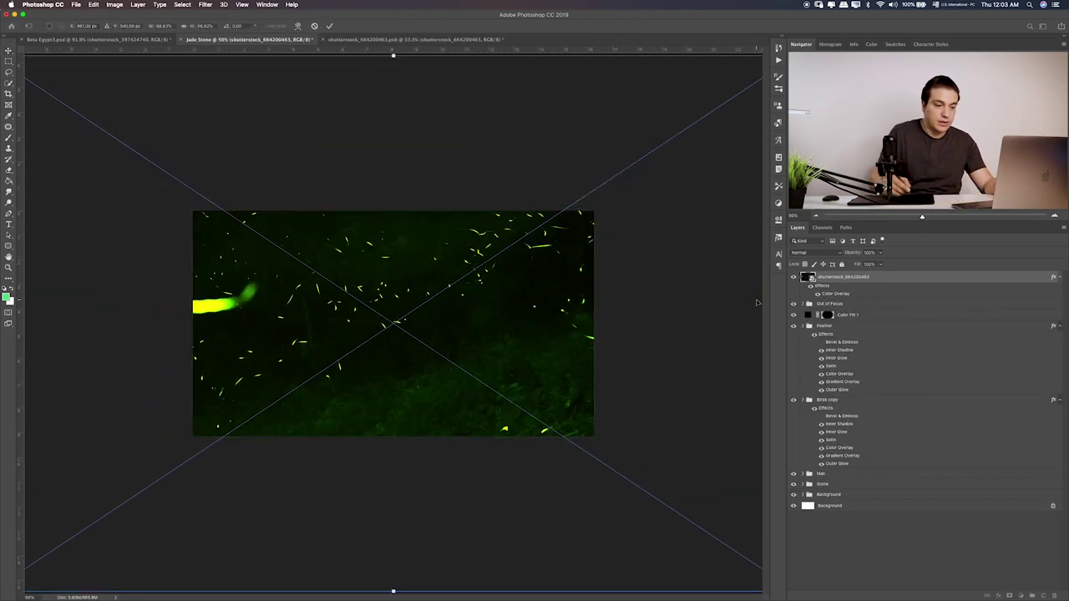
key(ctrl+minus)
key(ctrl+minus)
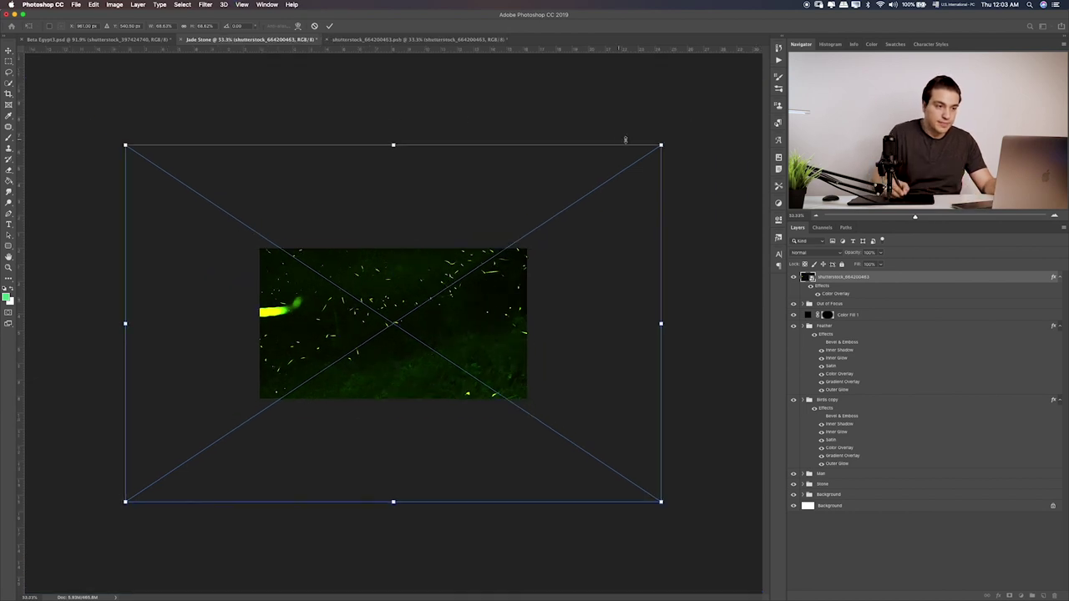
drag(663, 144, 520, 217)
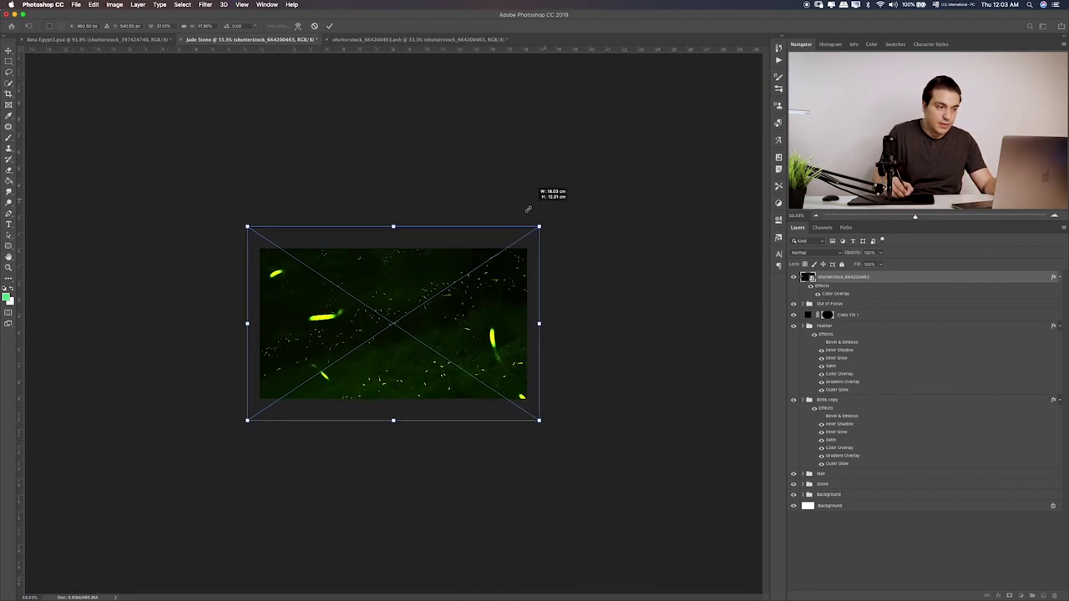
drag(507, 261, 506, 277)
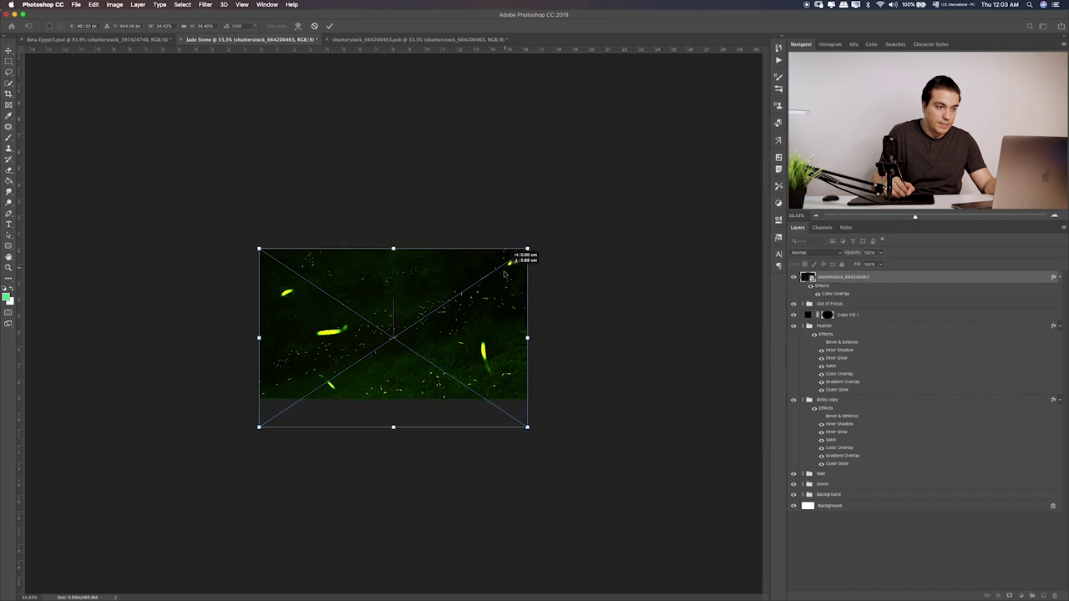
key(Return)
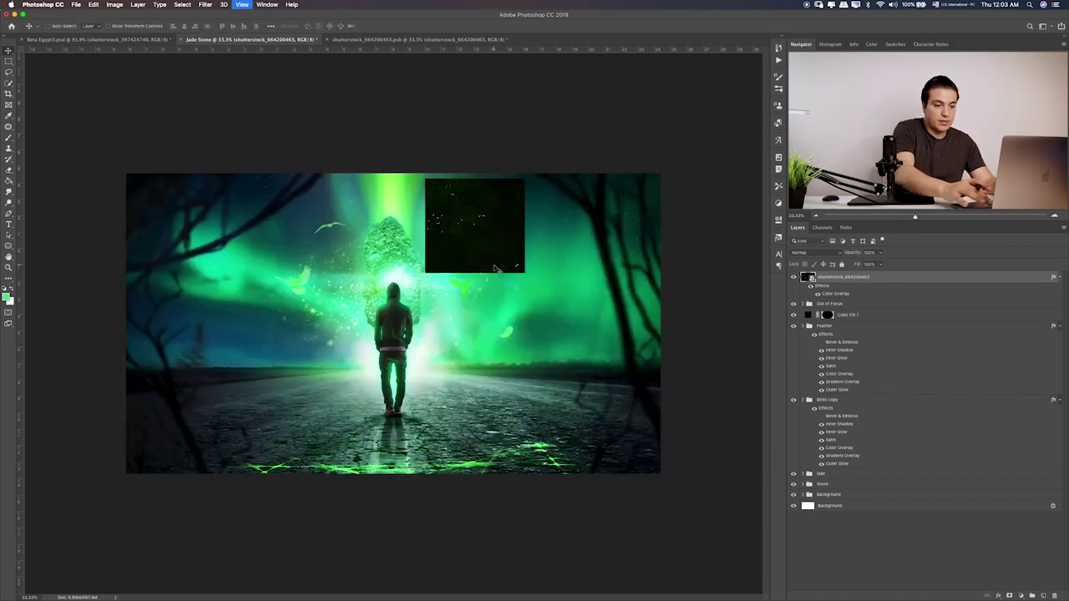
key(ctrl+0)
key(shift+Up)
key(shift+Up)
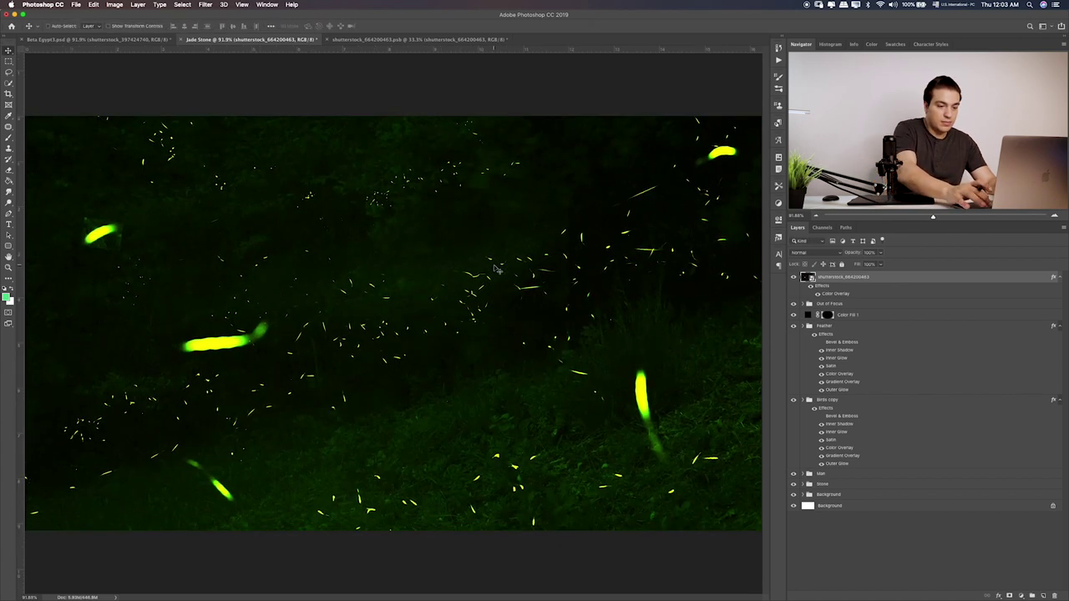
key(alt+shift+b)
key(shift+plus)
key(shift+plus)
Step through the fireflies layer's blend modes and settle on Linear Dodge (Add)
key(shift+plus)
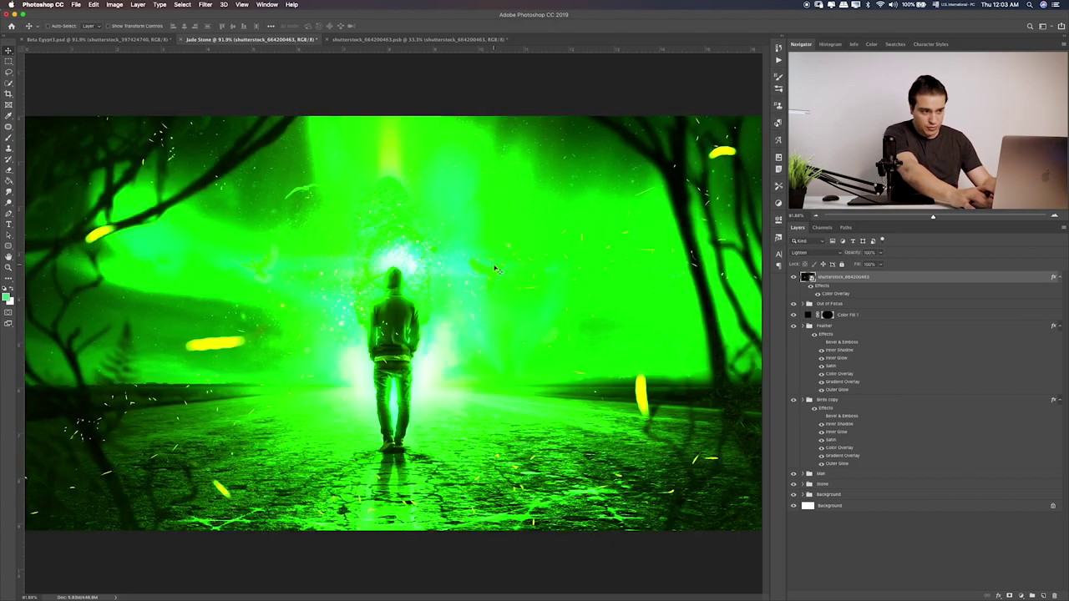
key(shift+plus)
key(shift+plus)
key(shift+plus)
key(shift+plus)
key(shift+plus)
key(shift+plus)
key(shift+plus)
key(shift+plus)
key(shift+plus)
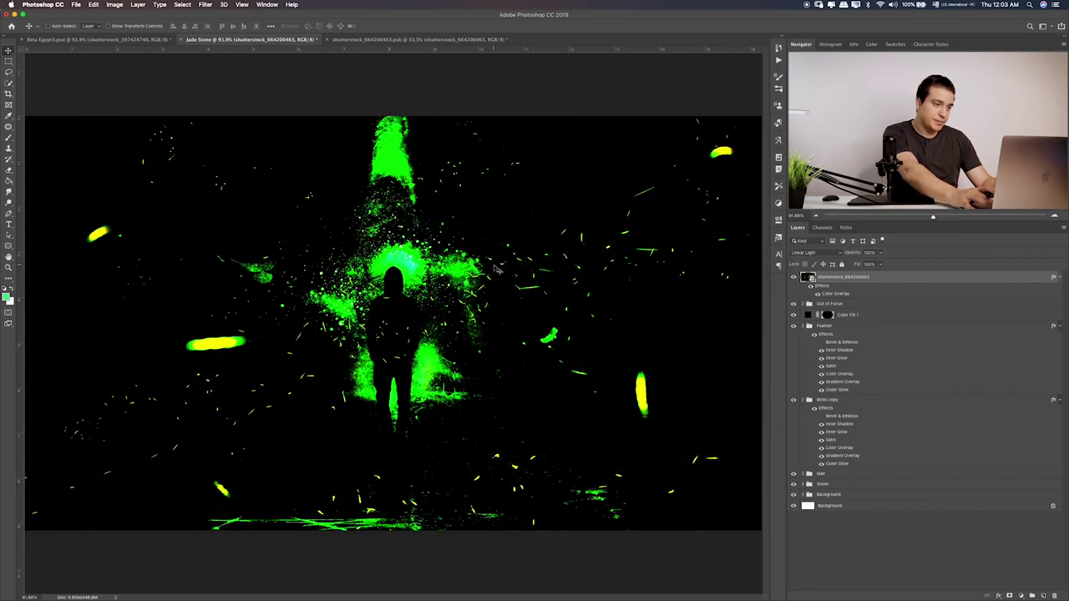
key(shift+plus)
key(shift+plus)
key(shift+plus)
key(shift+plus)
key(shift+plus)
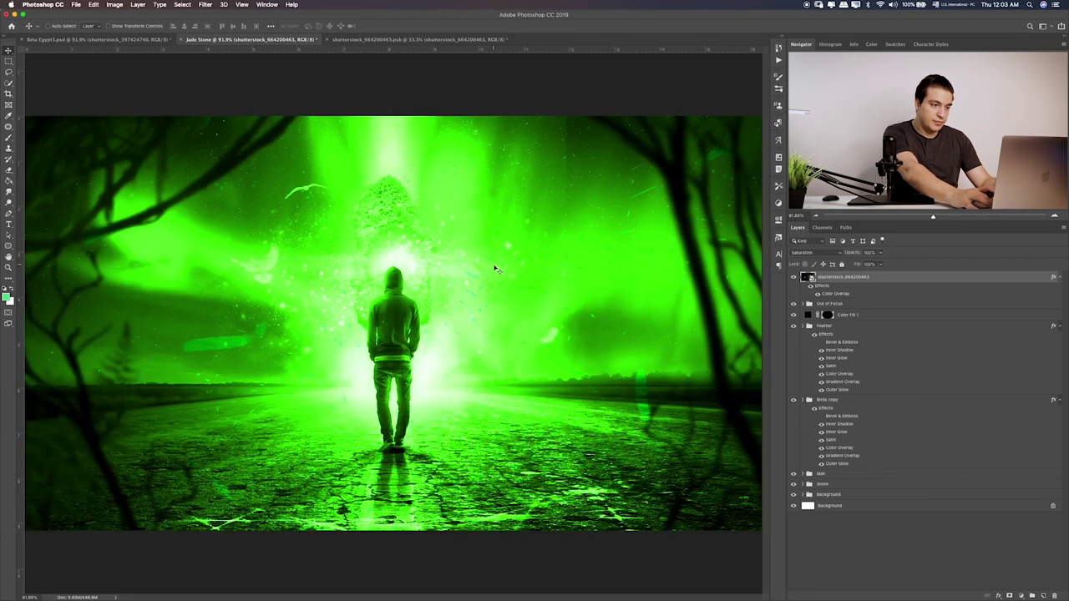
key(shift+plus)
key(shift+plus)
key(shift+minus)
key(shift+plus)
key(shift+plus)
key(shift+plus)
key(shift+plus)
key(shift+plus)
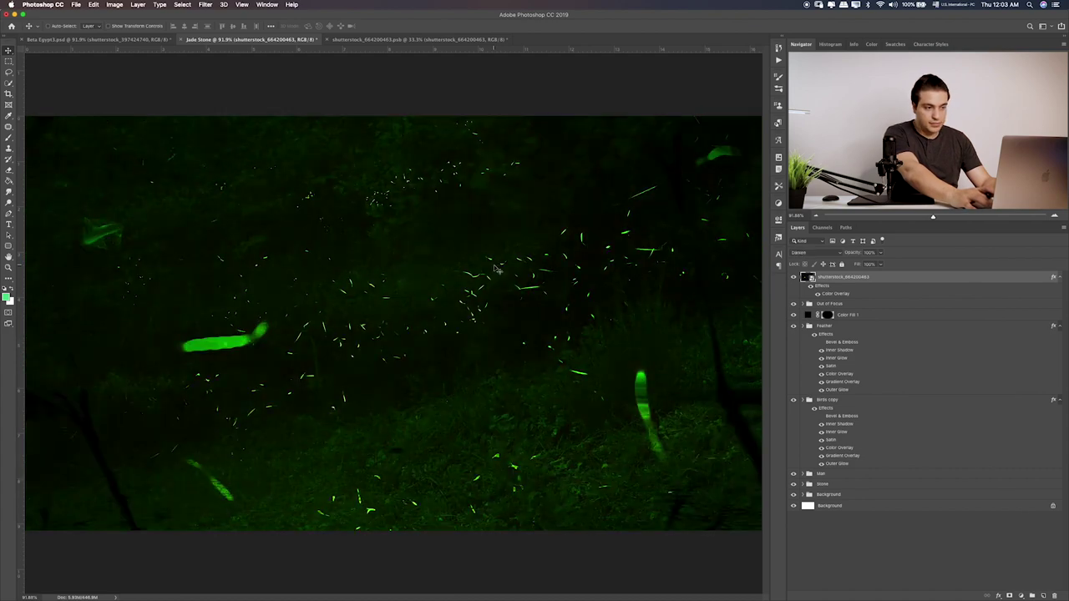
key(shift+plus)
key(shift+plus)
key(shift+plus)
key(shift+plus)
key(shift+plus)
key(shift+plus)
key(shift+plus)
key(shift+plus)
key(shift+plus)
key(shift+plus)
key(shift+plus)
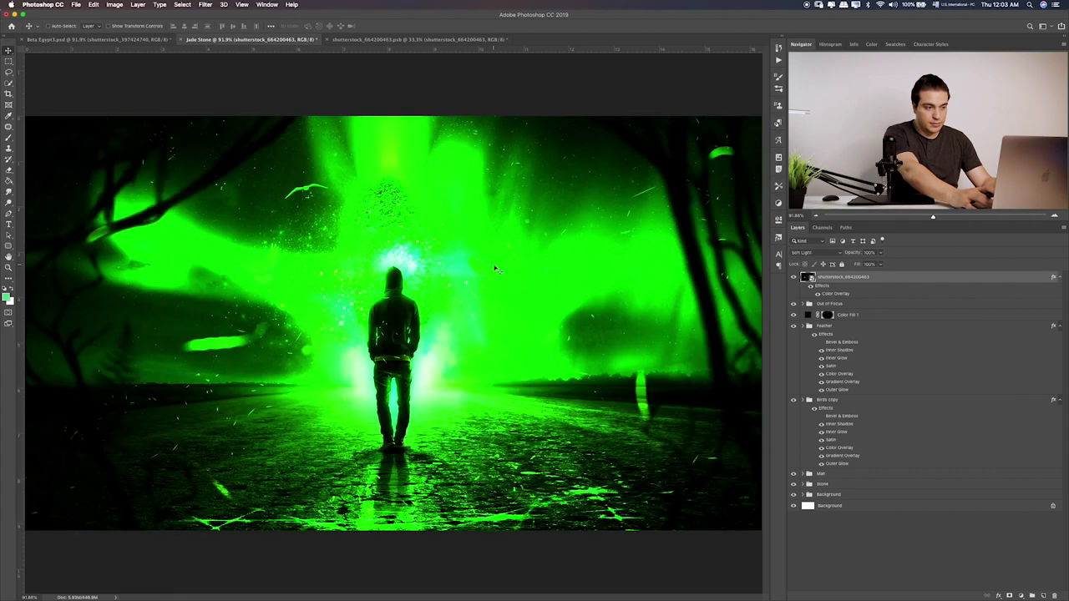
key(shift+plus)
key(shift+plus)
key(shift+plus)
key(shift+plus)
key(shift+plus)
key(shift+plus)
key(shift+plus)
key(shift+plus)
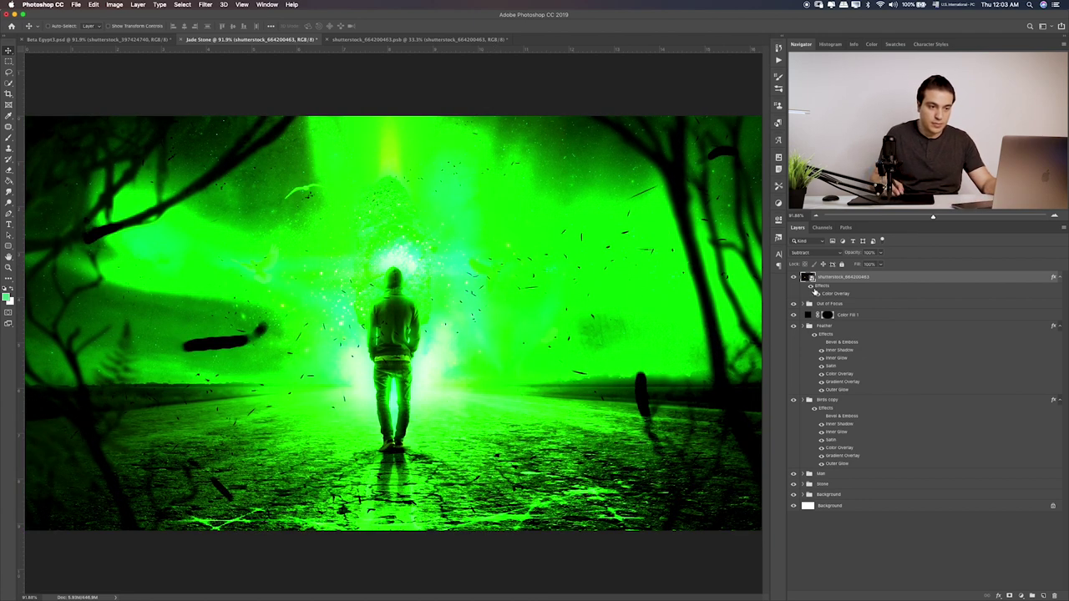
key(shift+plus)
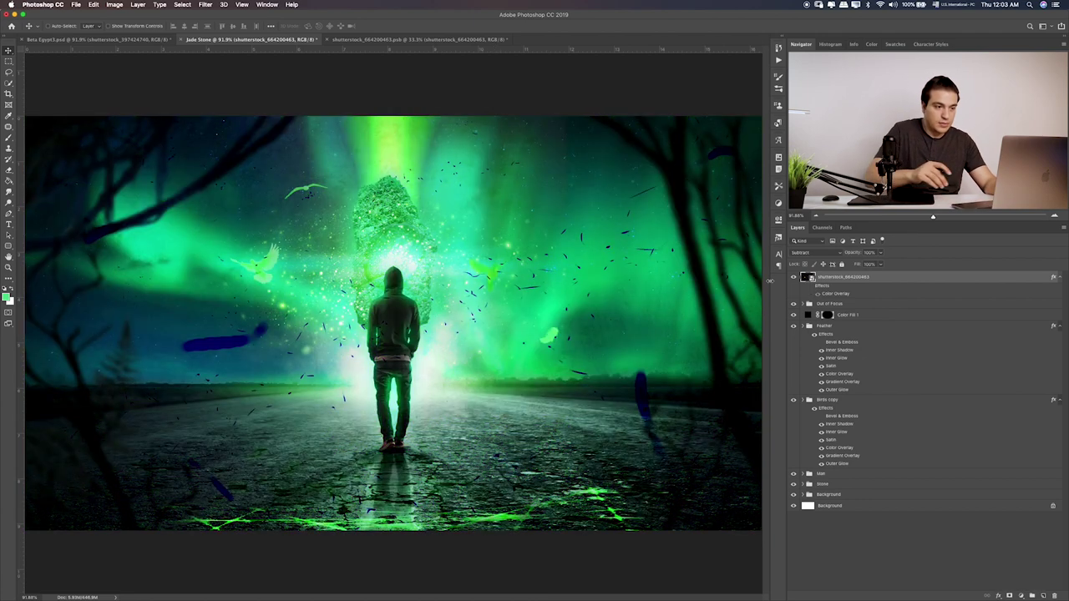
key(shift+plus)
key(shift+plus)
key(shift+plus)
key(shift+plus)
key(shift+plus)
key(shift+plus)
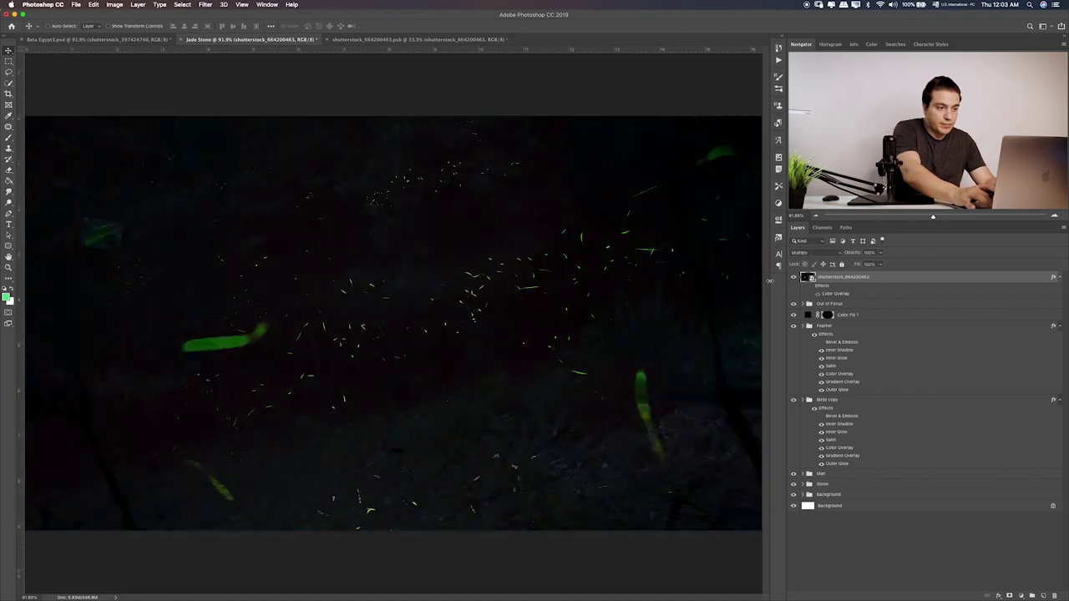
key(shift+plus)
key(shift+plus)
key(shift+plus)
key(shift+plus)
key(shift+plus)
key(shift+plus)
key(shift+plus)
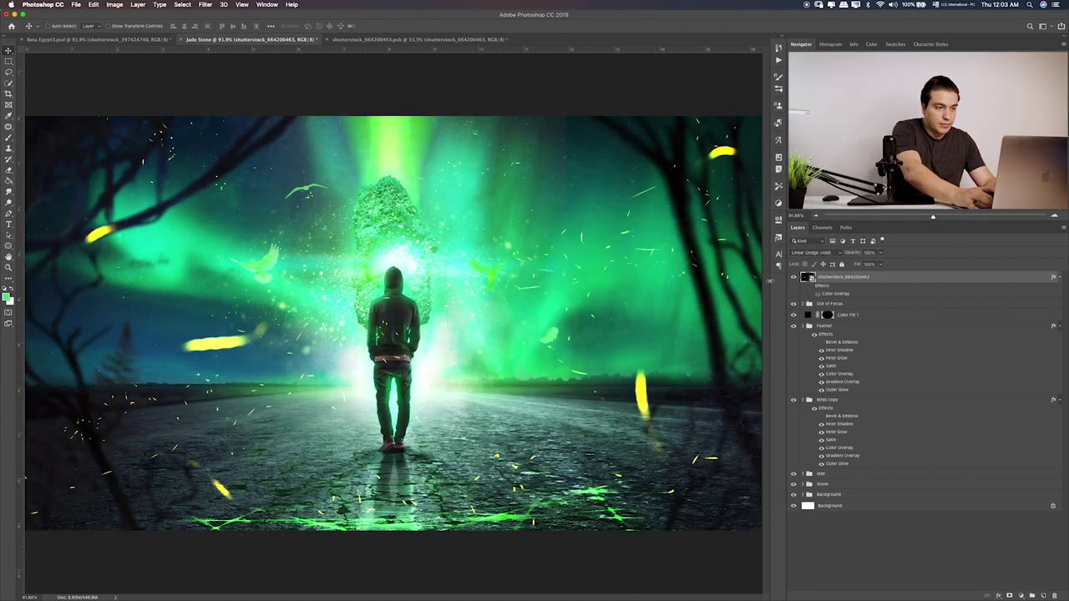
key(shift+minus)
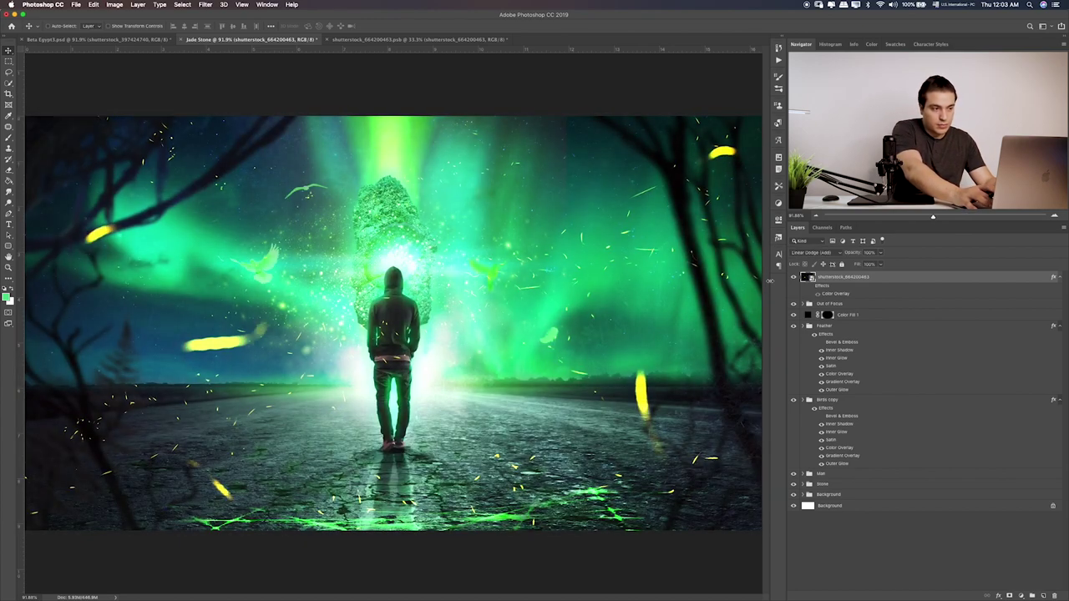
key(shift+minus)
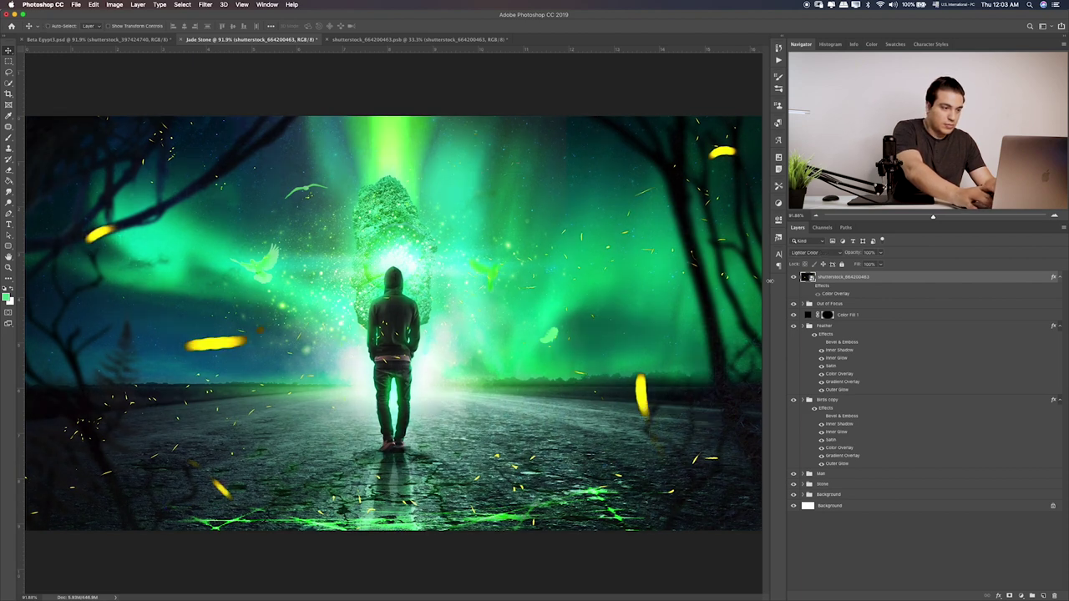
key(shift+plus)
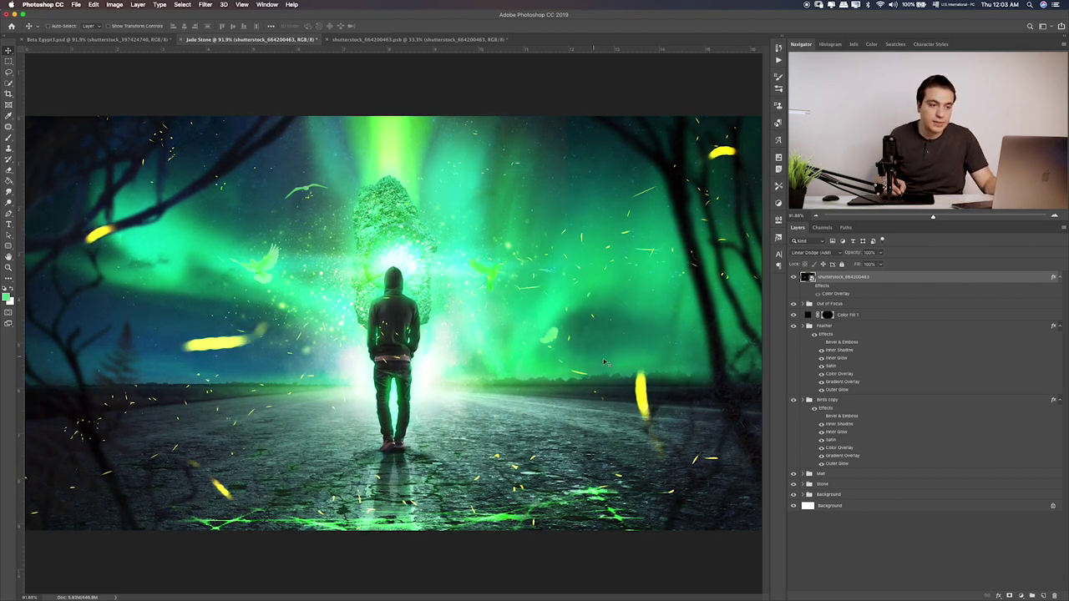
Toggle the fireflies and Feather layers off and on to compare the scene
click(793, 277)
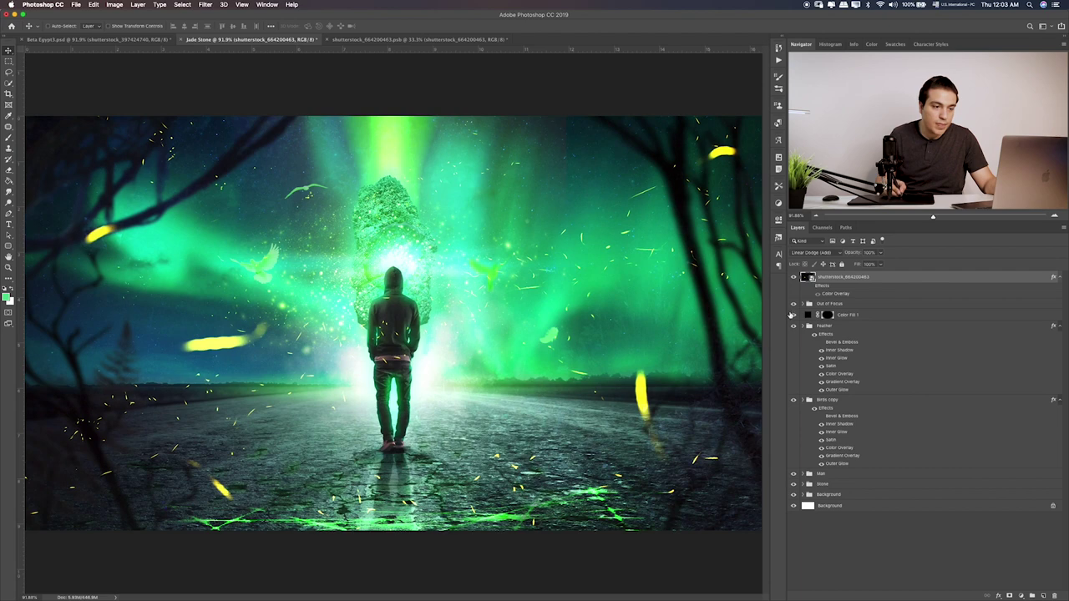
click(794, 314)
click(794, 314)
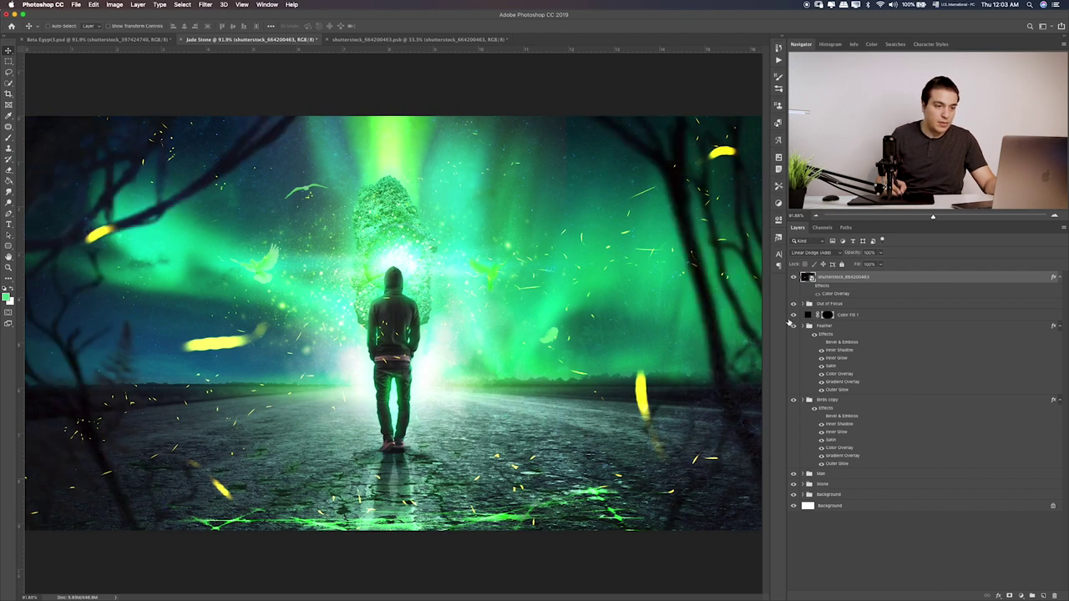
click(793, 325)
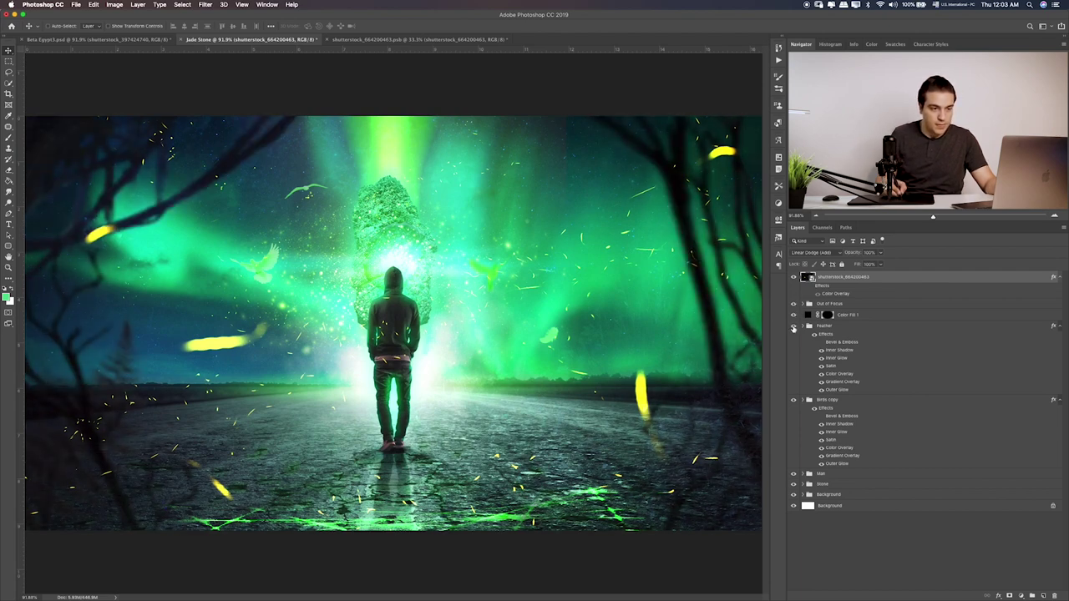
click(794, 325)
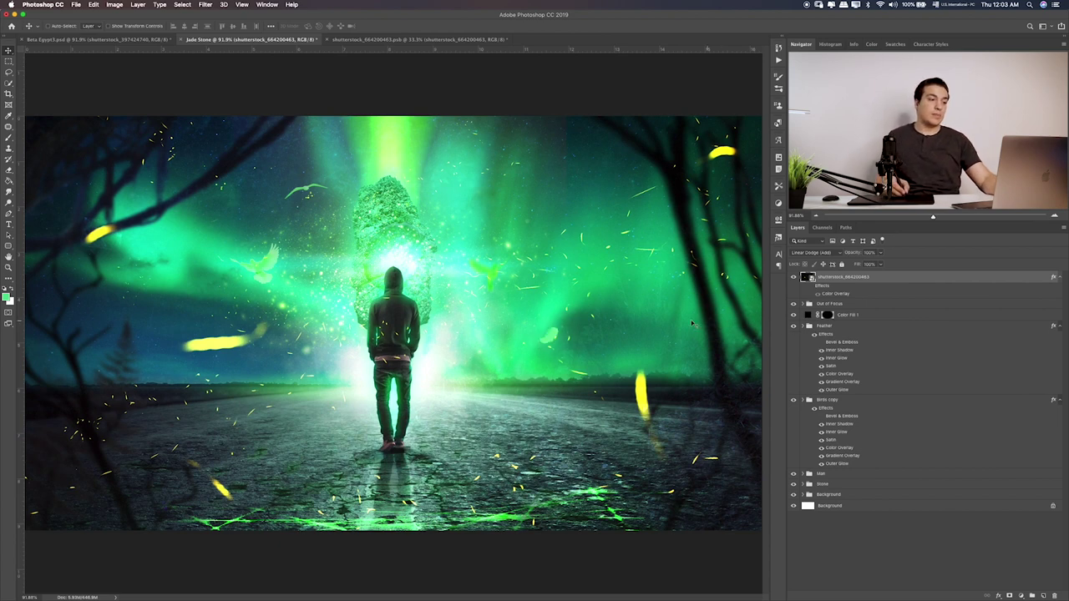
click(8, 62)
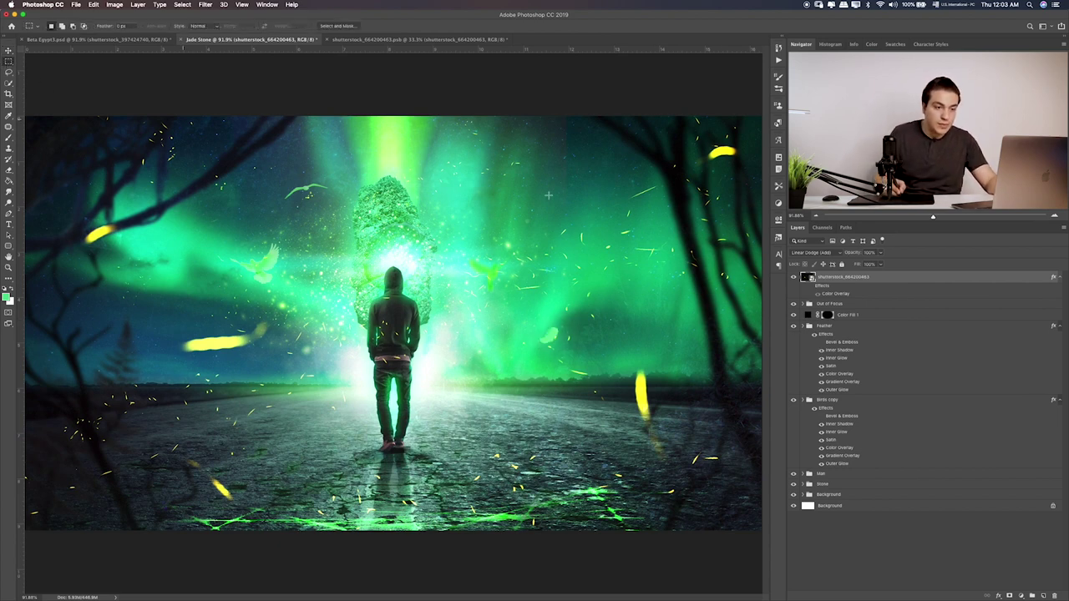
In the expanded Feather group, show Layer 47's glow and move it to the top-left corner
click(804, 328)
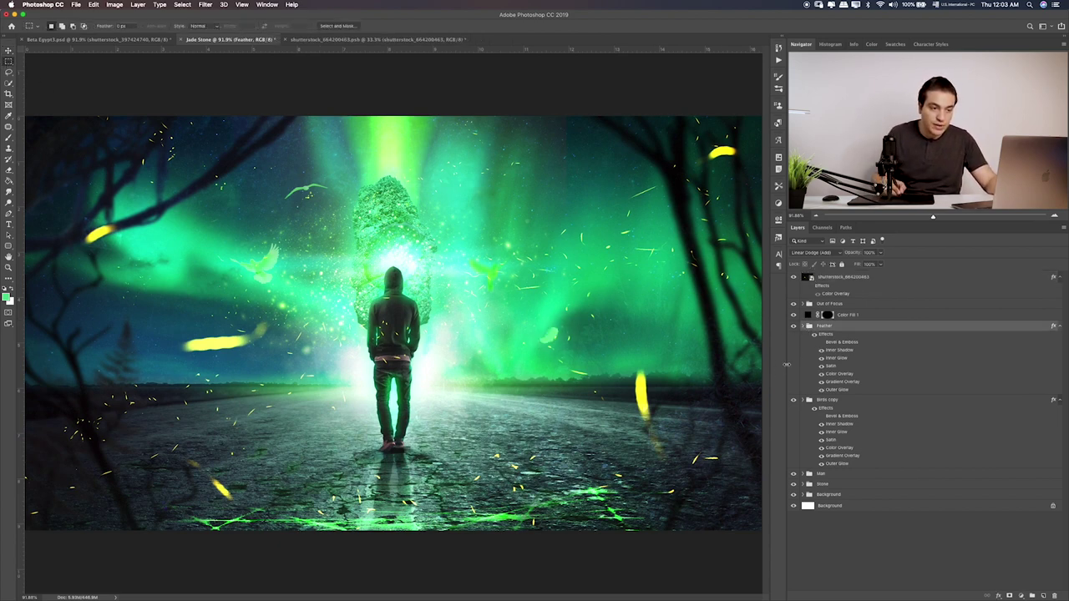
click(807, 327)
click(795, 401)
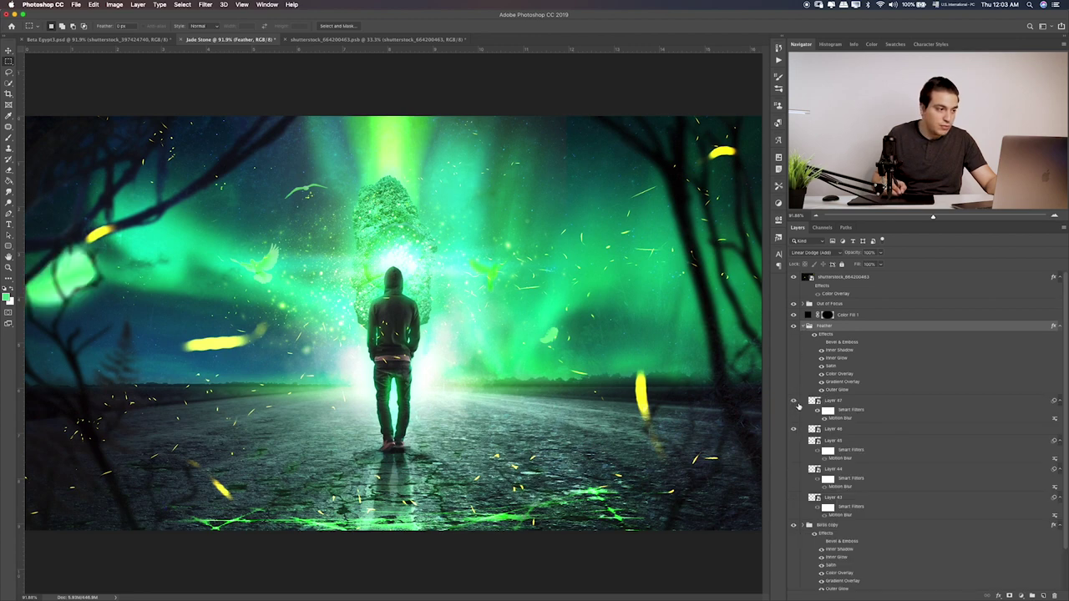
click(834, 402)
key(v)
drag(248, 331, 299, 214)
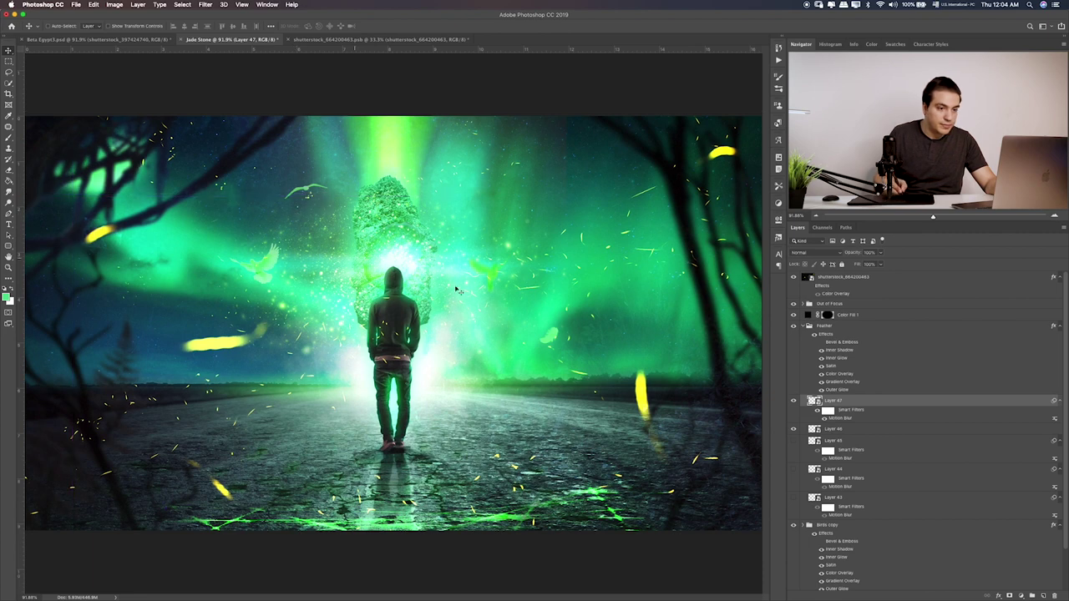
Show Layer 45's glow, then shrink and position it in the top-right corner among the branches
click(793, 441)
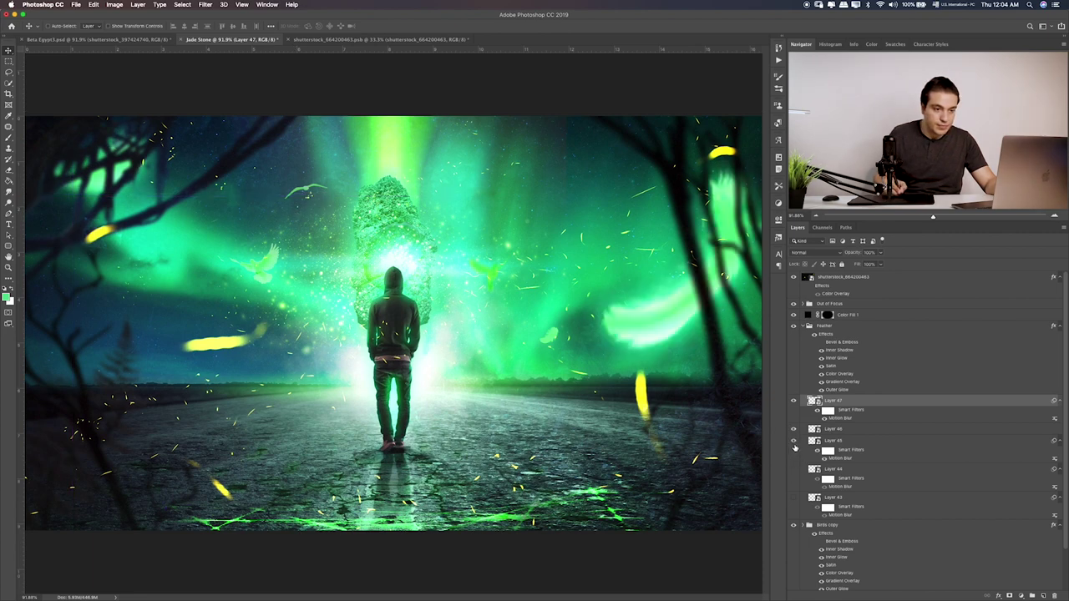
click(851, 443)
mouse_move(677, 291)
mouse_down()
mouse_move(732, 242)
mouse_move(570, 182)
mouse_move(614, 181)
mouse_move(646, 157)
mouse_move(681, 221)
mouse_up()
key(ctrl+t)
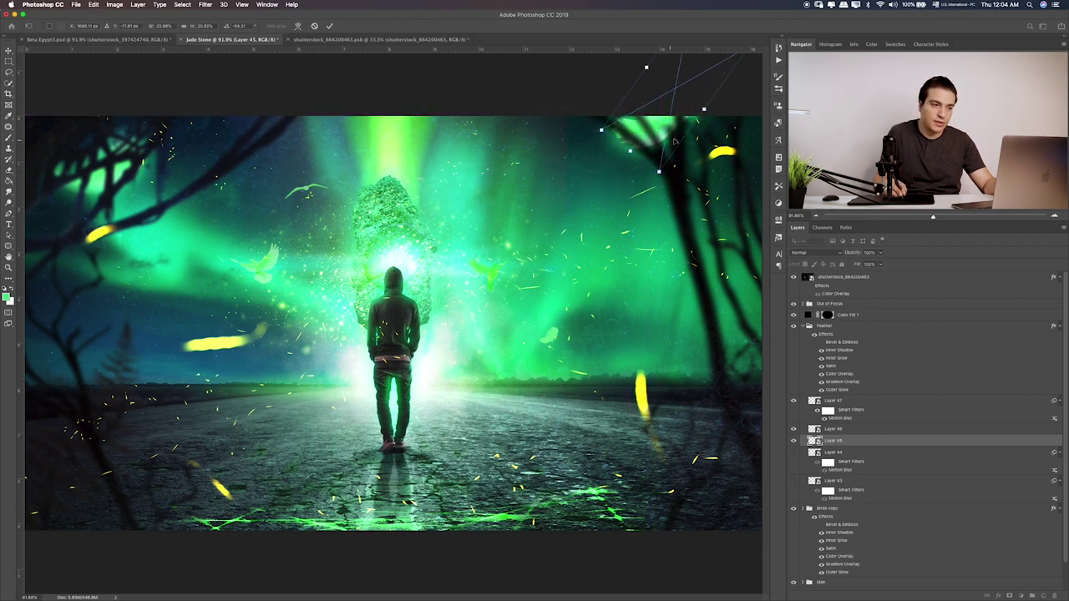
mouse_move(674, 143)
mouse_down()
mouse_move(716, 159)
mouse_move(706, 156)
mouse_up()
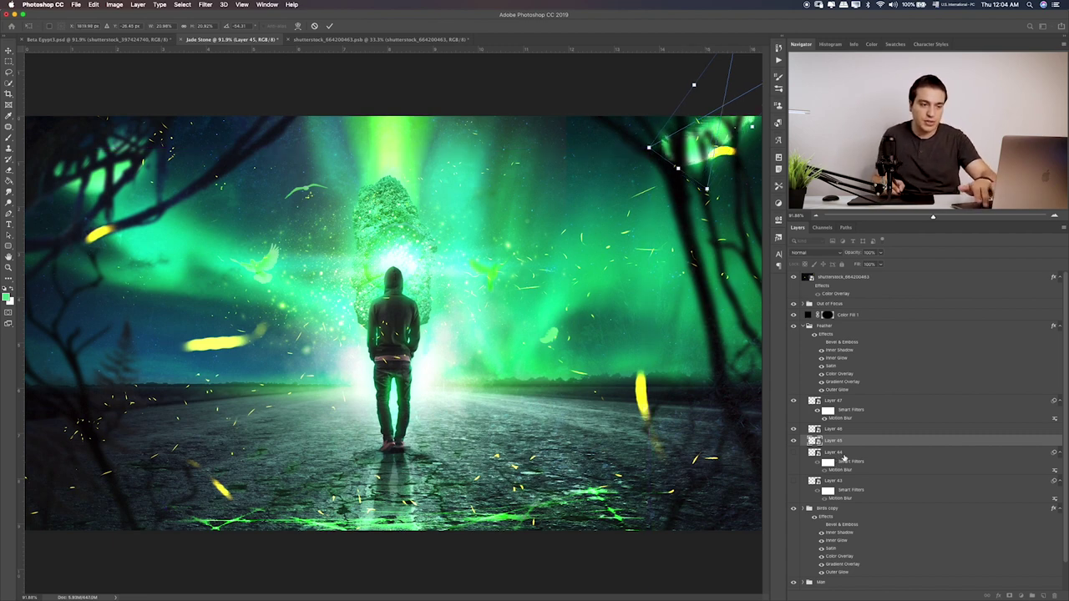
key(Return)
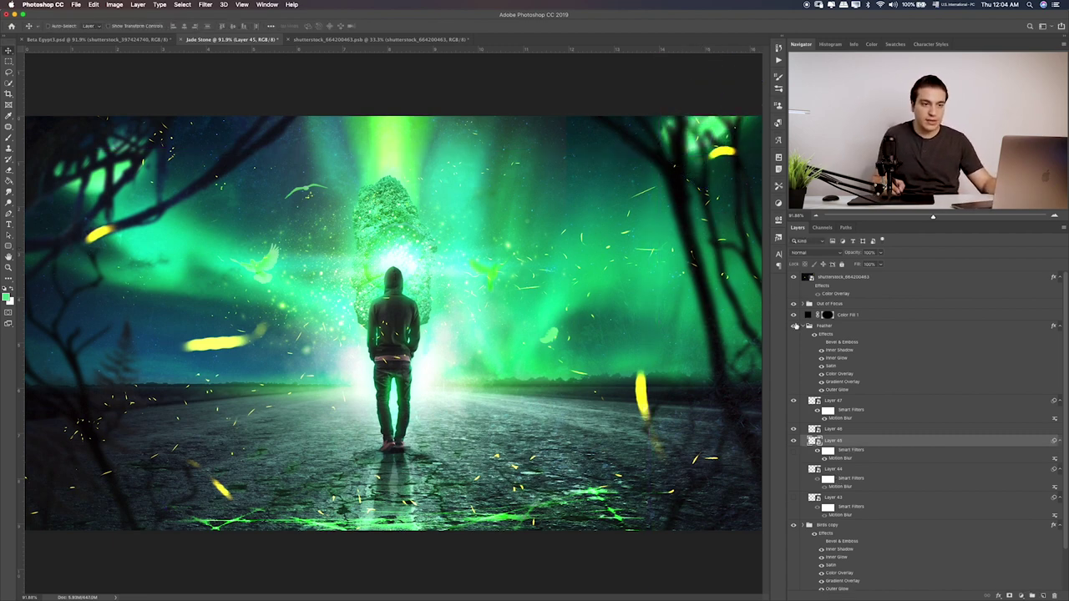
Move Layer 44's glow to the left edge, rotate it about 12.8° and shrink it
click(793, 470)
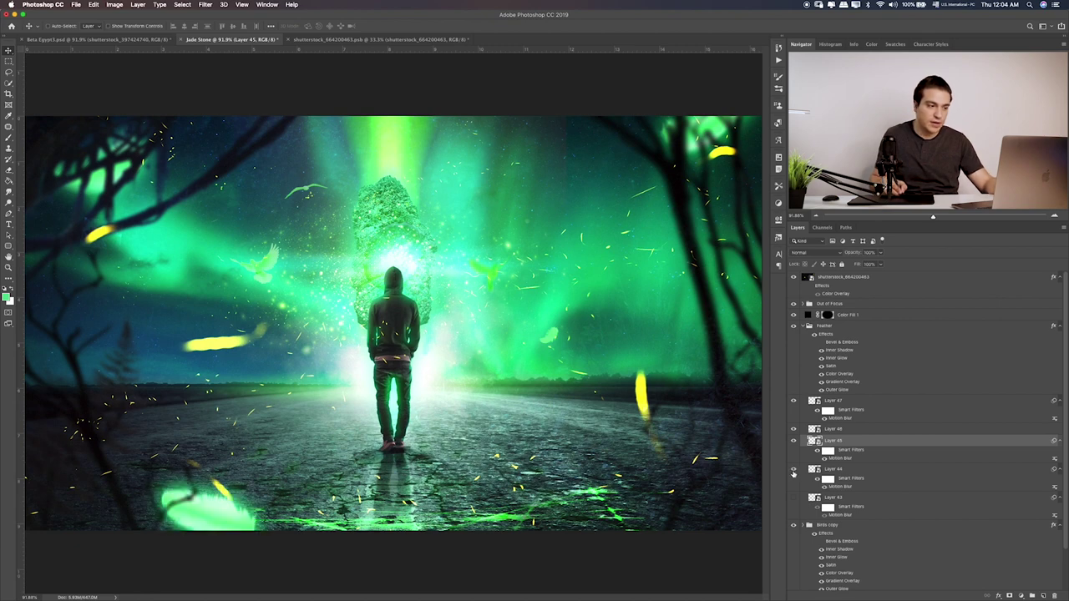
click(794, 470)
click(840, 471)
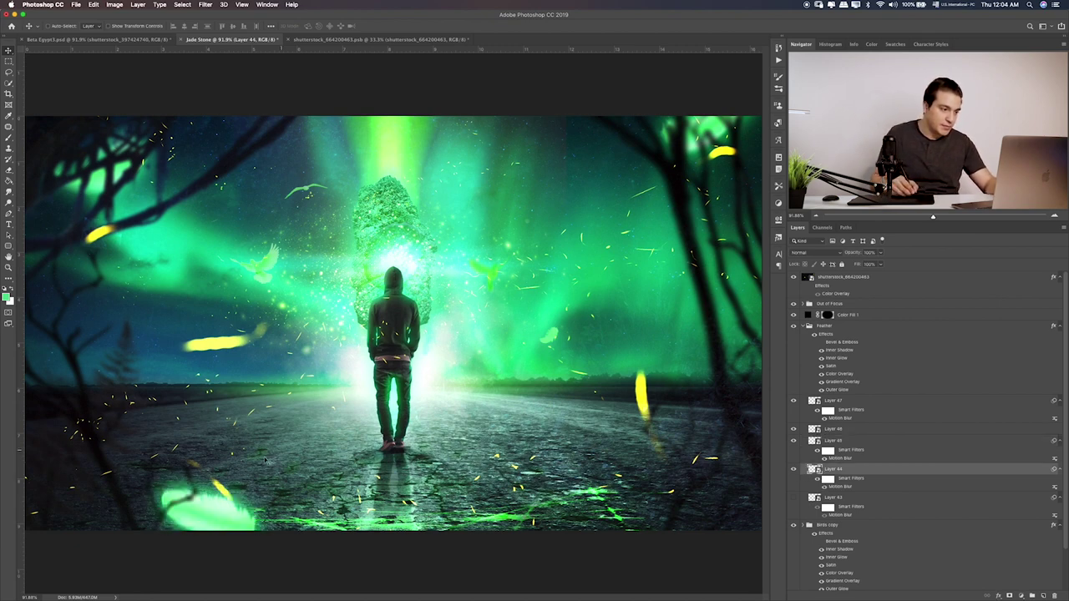
drag(265, 462, 75, 234)
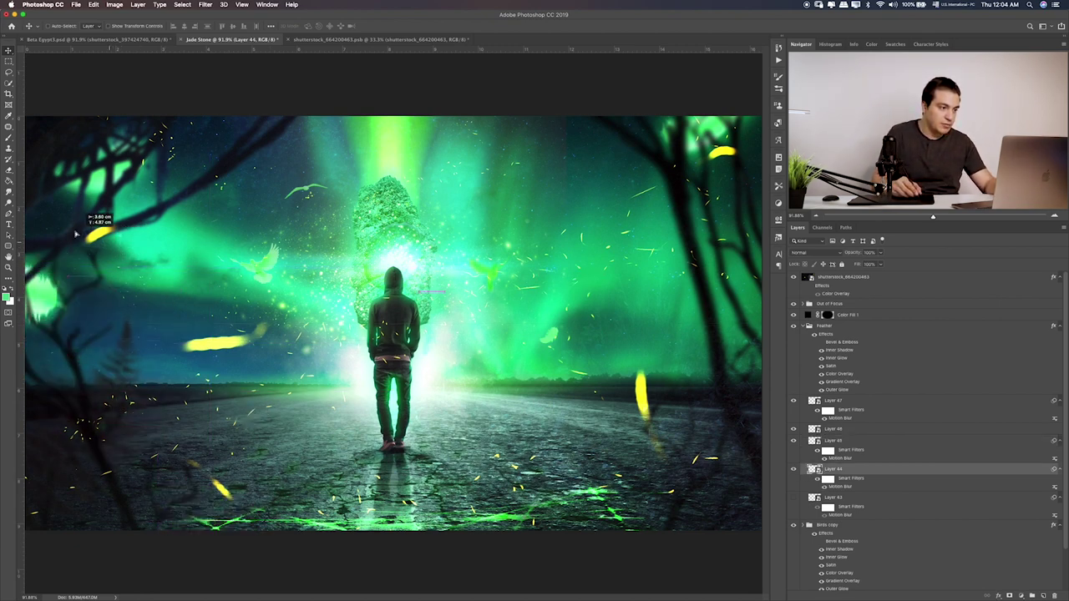
key(ctrl+t)
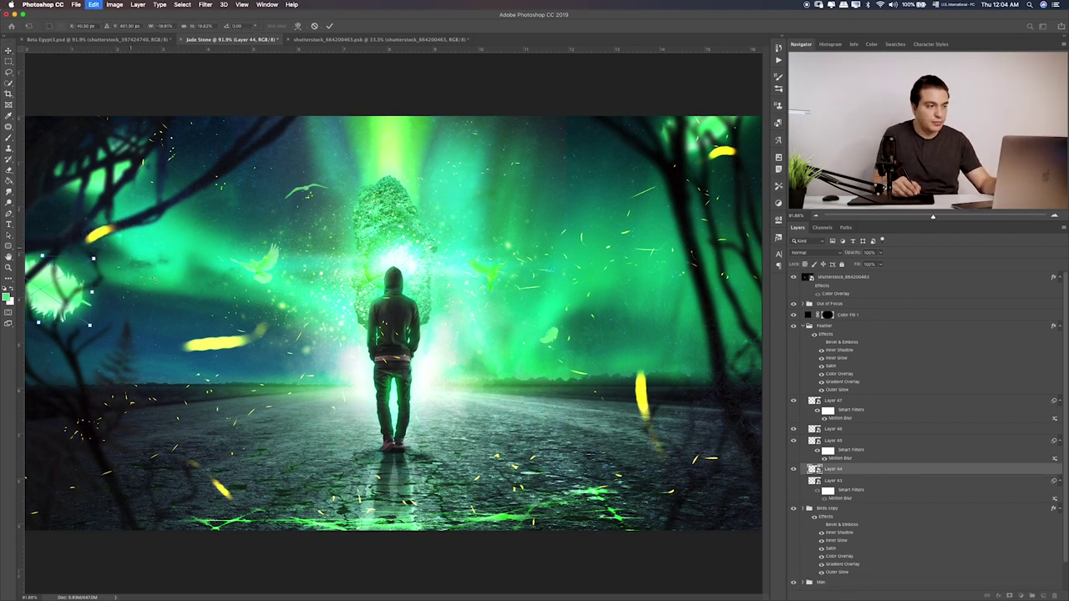
drag(146, 310, 142, 330)
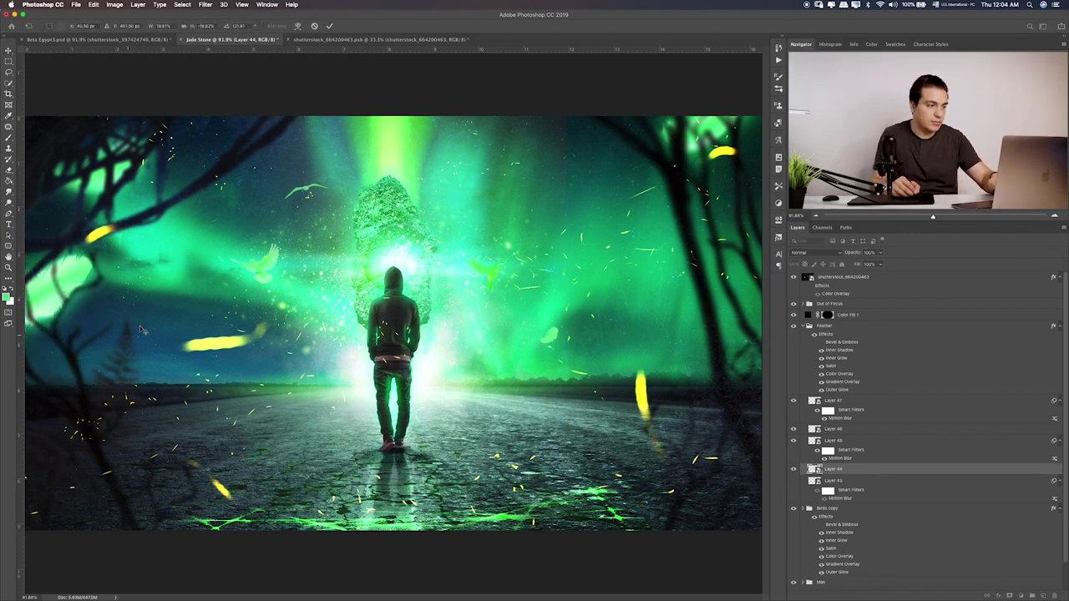
key(Return)
key(ctrl+t)
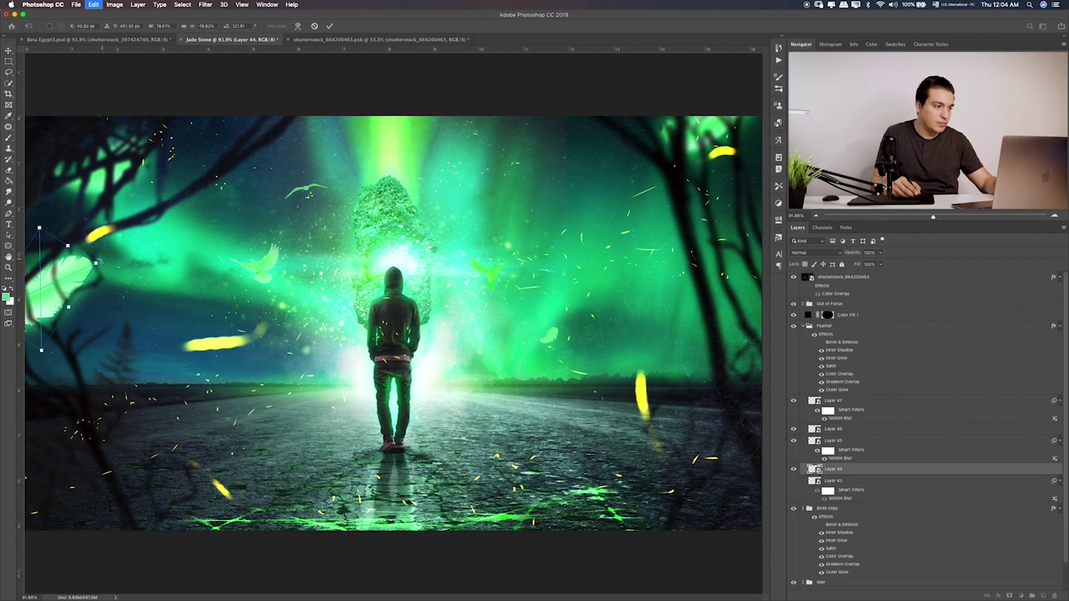
drag(96, 262, 67, 269)
key(Return)
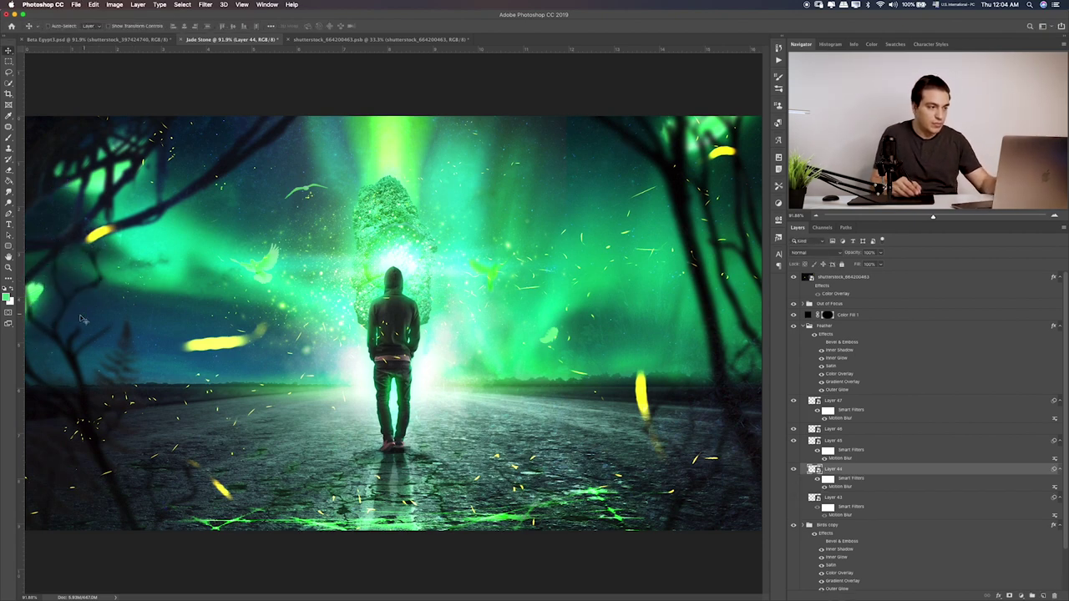
mouse_move(81, 318)
mouse_down()
mouse_move(107, 238)
mouse_move(133, 240)
mouse_move(136, 367)
mouse_up()
Duplicate the glow, enlarge and rotate the copy, and push it mostly off the lower-left edge
key(ctrl+t)
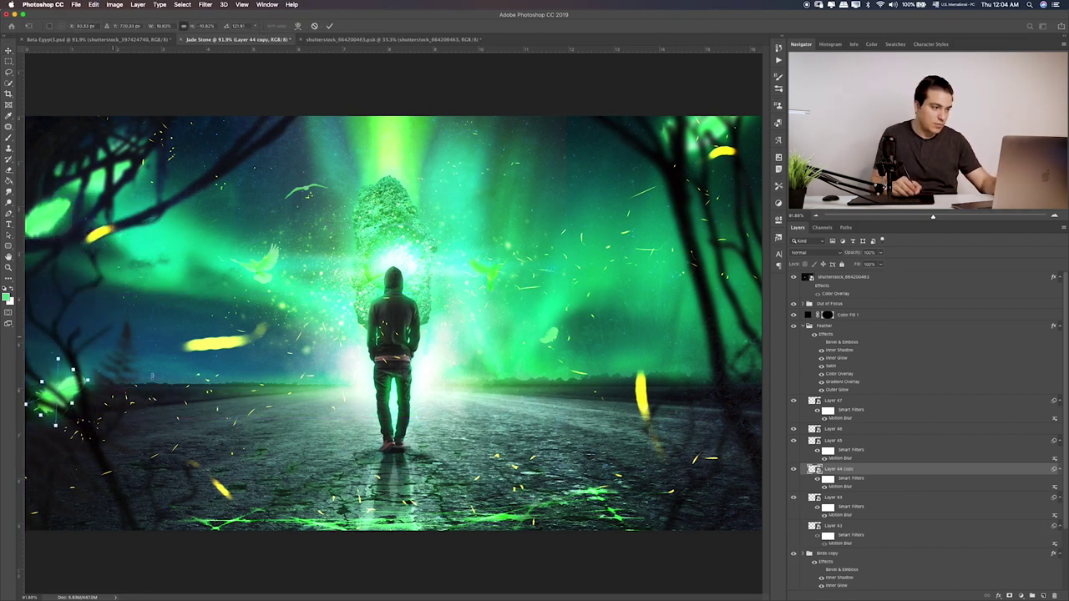
drag(152, 377, 190, 358)
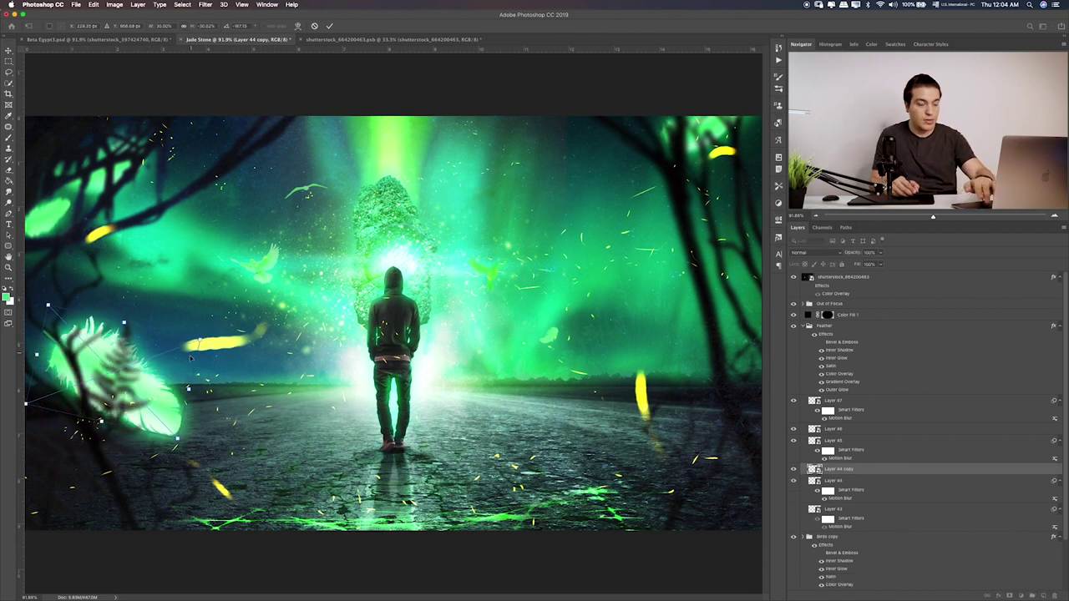
key(Return)
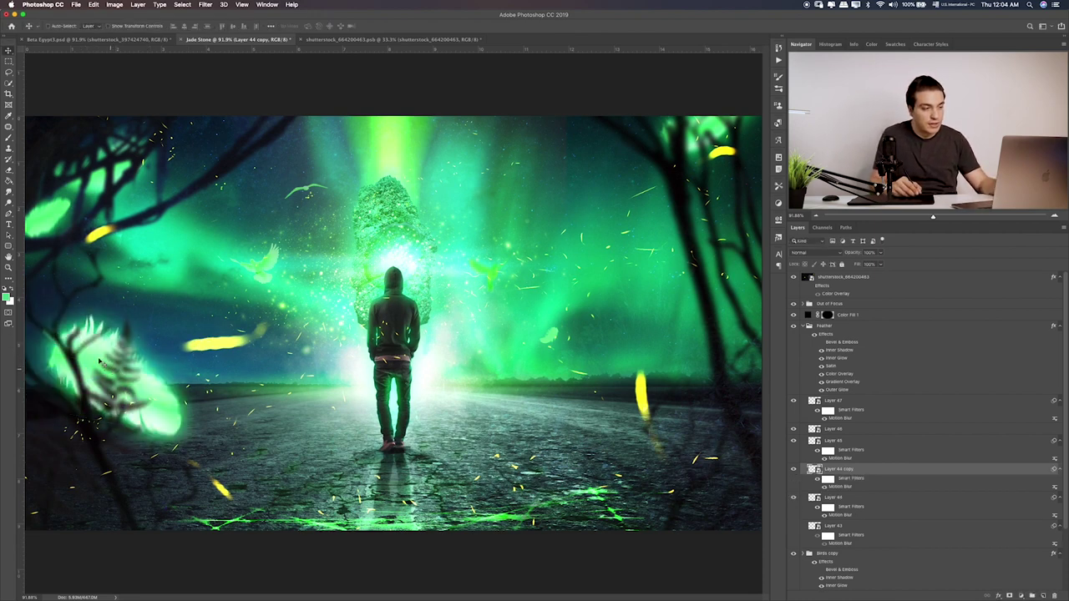
mouse_move(98, 361)
mouse_down()
mouse_move(82, 363)
mouse_move(86, 383)
mouse_move(80, 336)
mouse_move(121, 370)
mouse_up()
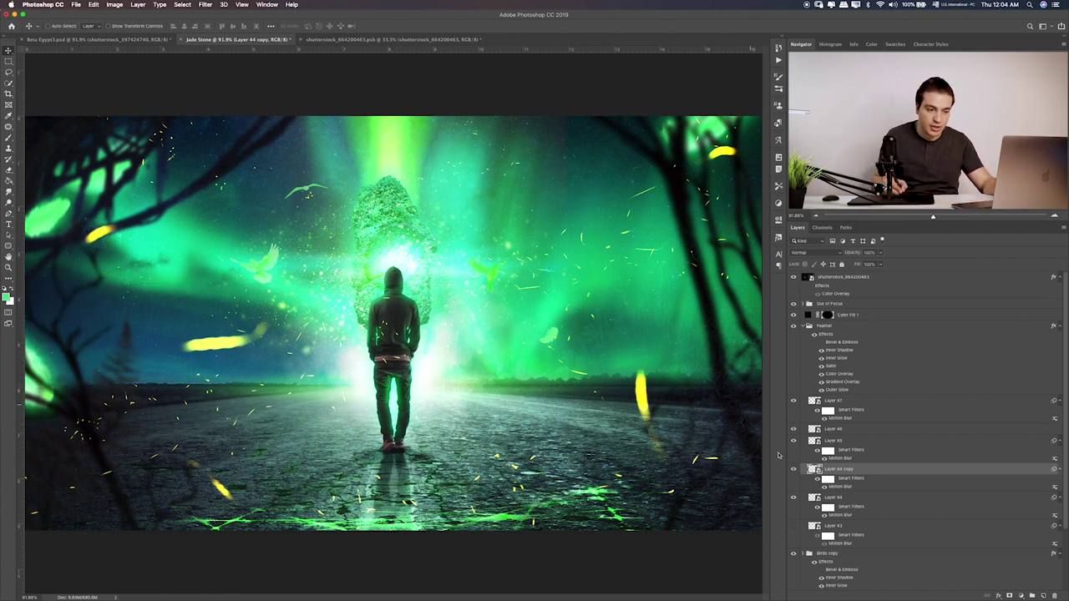
Compare glow visibility on Layers 43–45, nudge Layer 44, and turn Layer 43's glow on
click(793, 526)
click(794, 526)
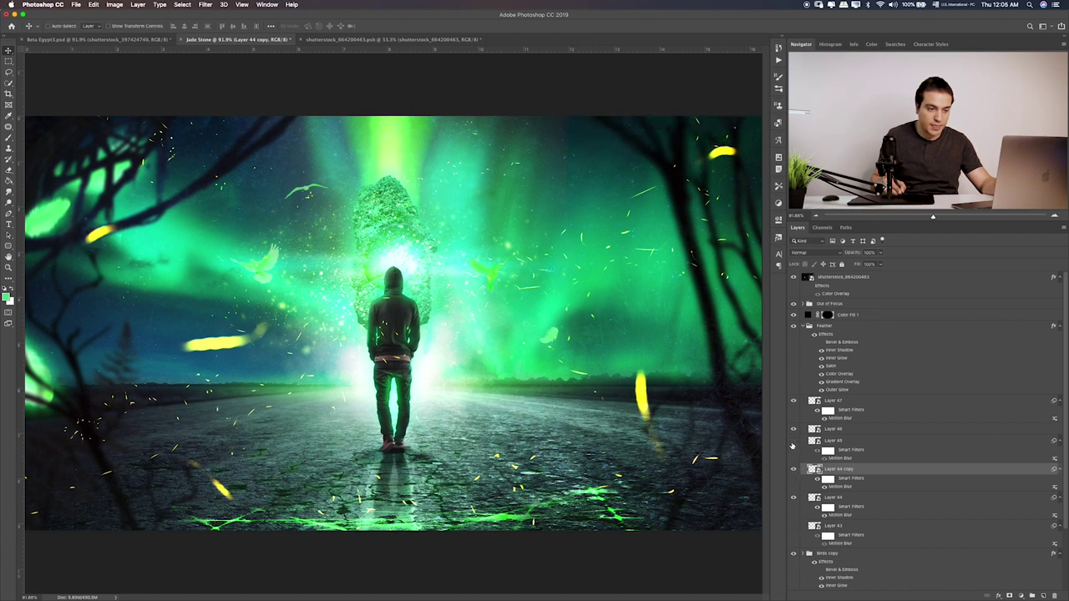
click(794, 442)
click(793, 499)
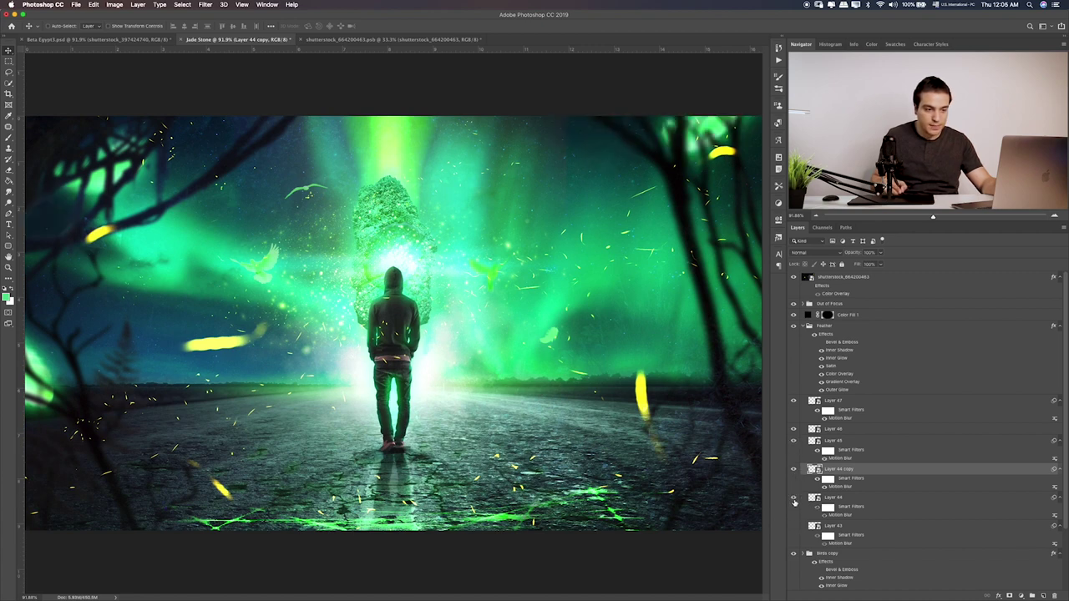
click(794, 499)
click(834, 498)
drag(171, 294, 173, 315)
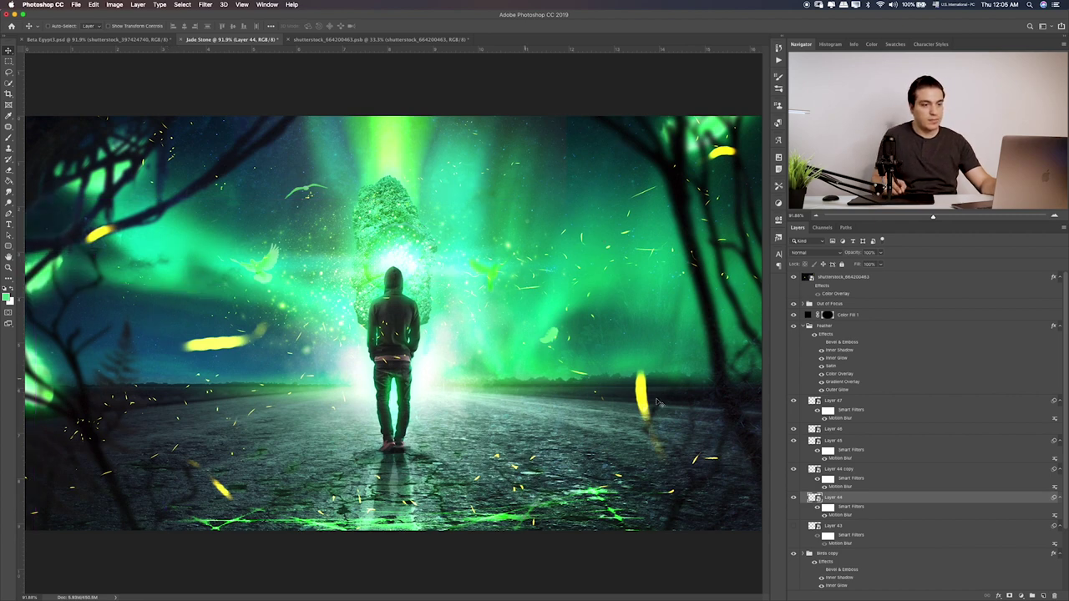
click(793, 470)
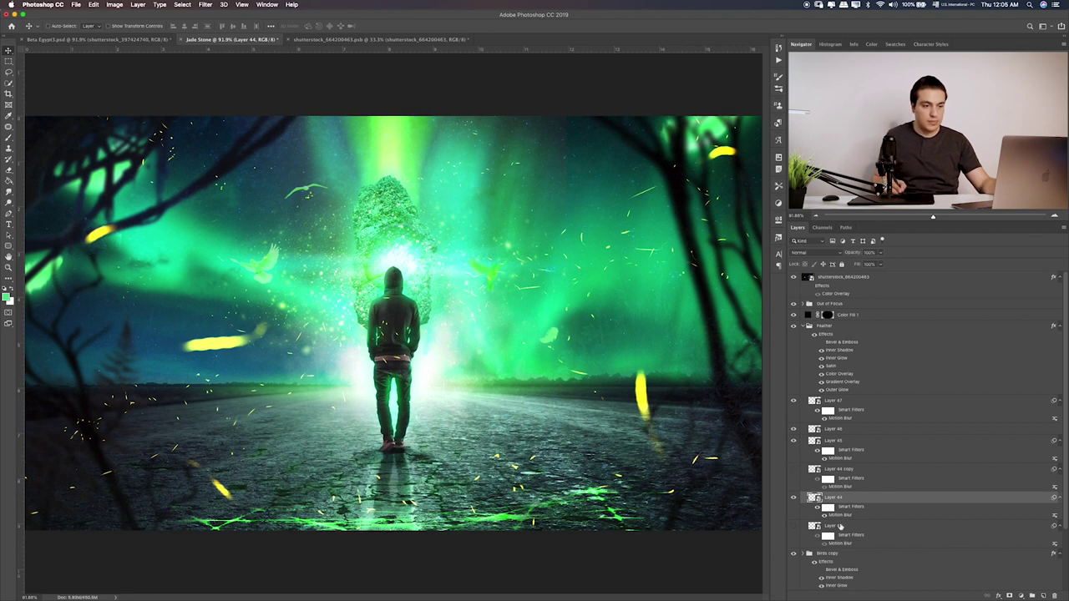
click(793, 526)
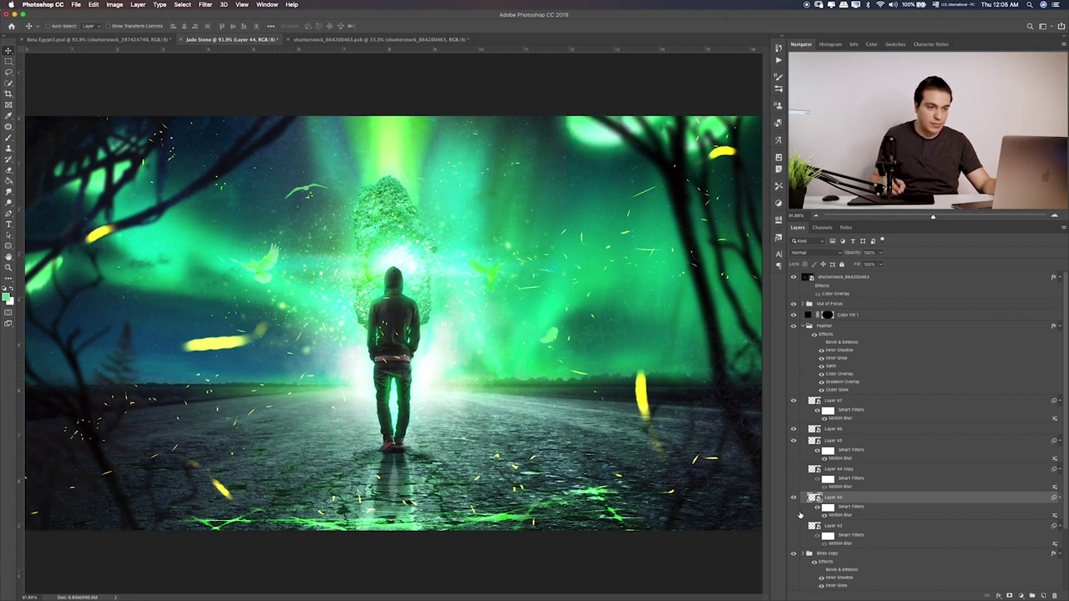
Collapse the Feather group and select the top layer of the Out of Focus group
click(804, 326)
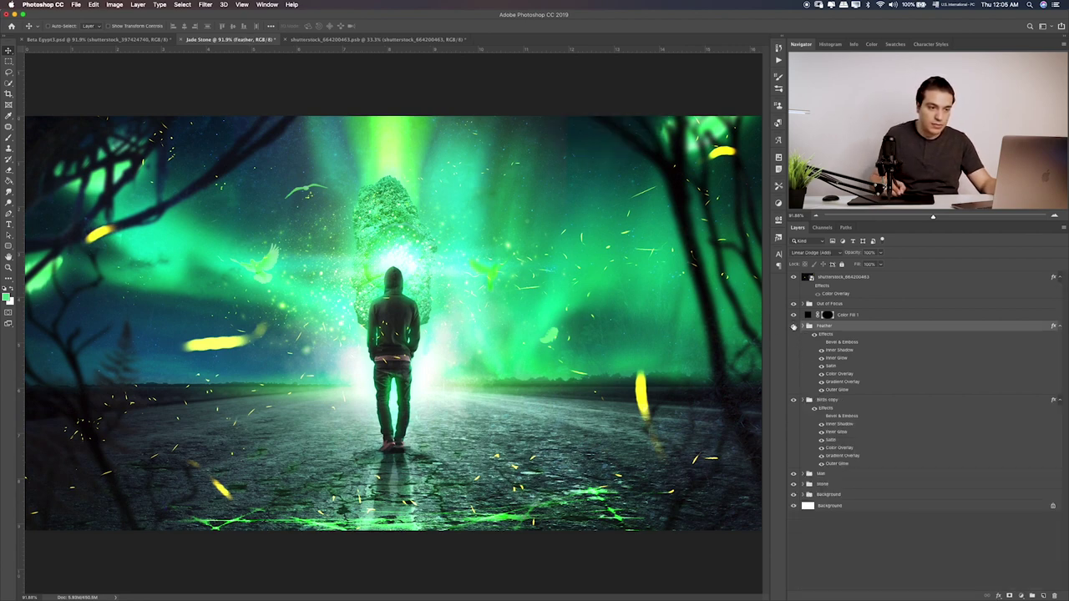
click(809, 305)
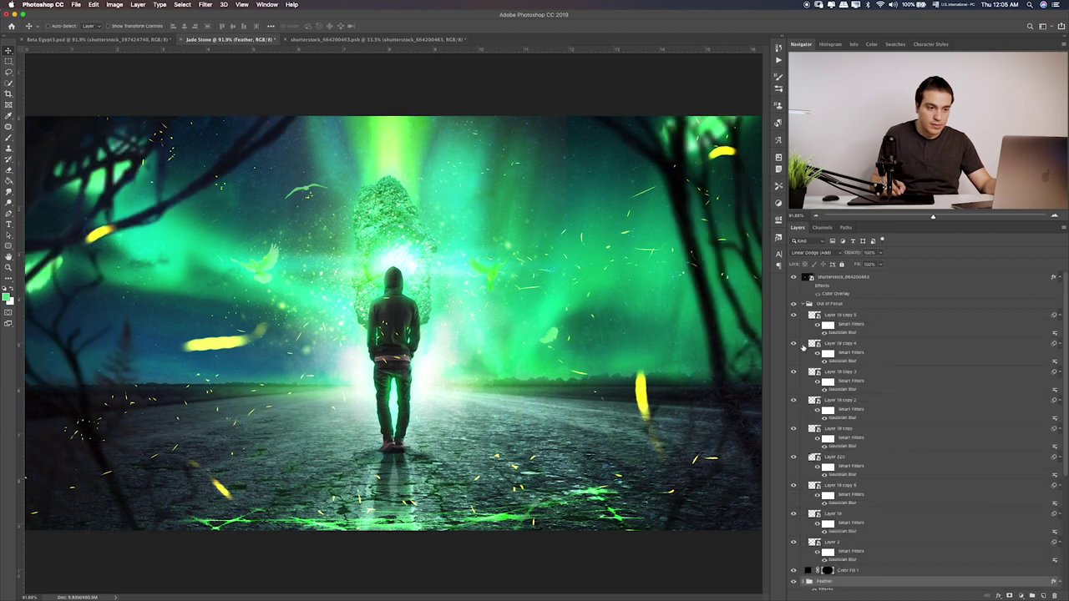
click(840, 321)
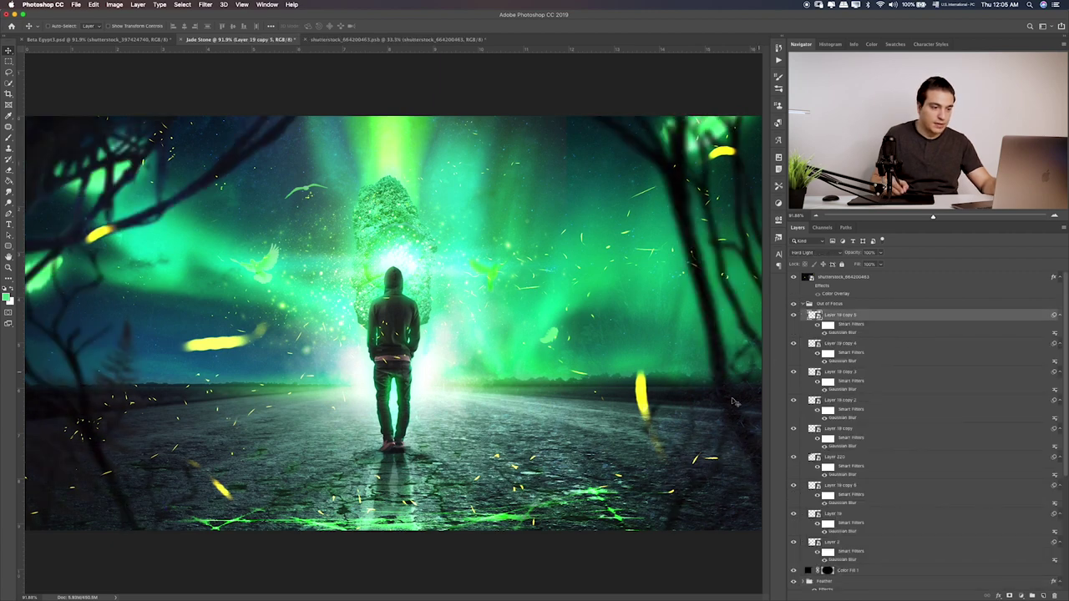
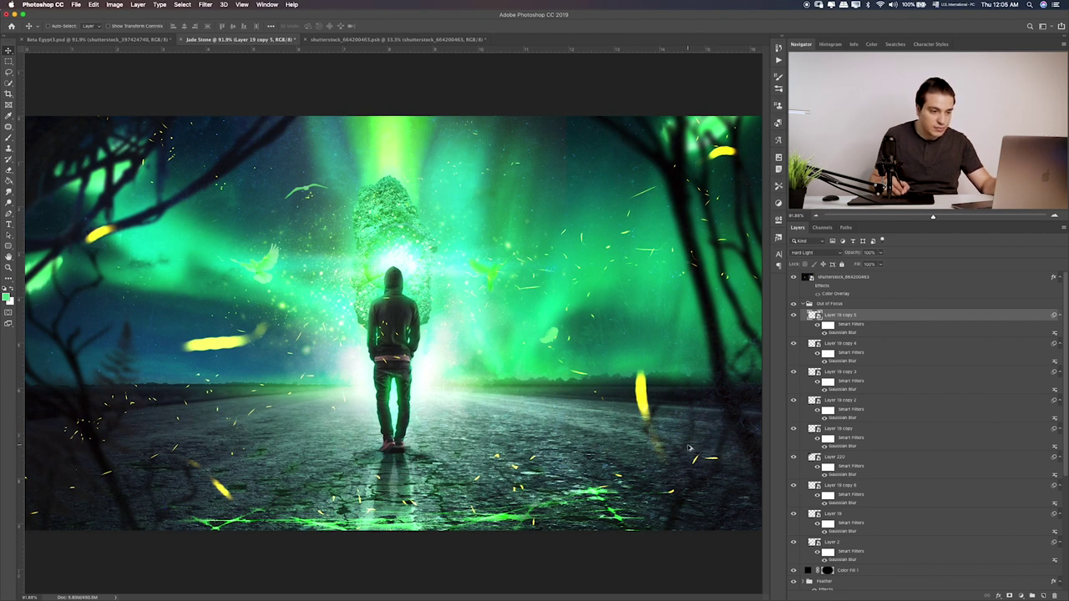
Try duplicating a blurred branch layer, undo it, and collapse the Out of Focus group
ctrl+click(726, 456)
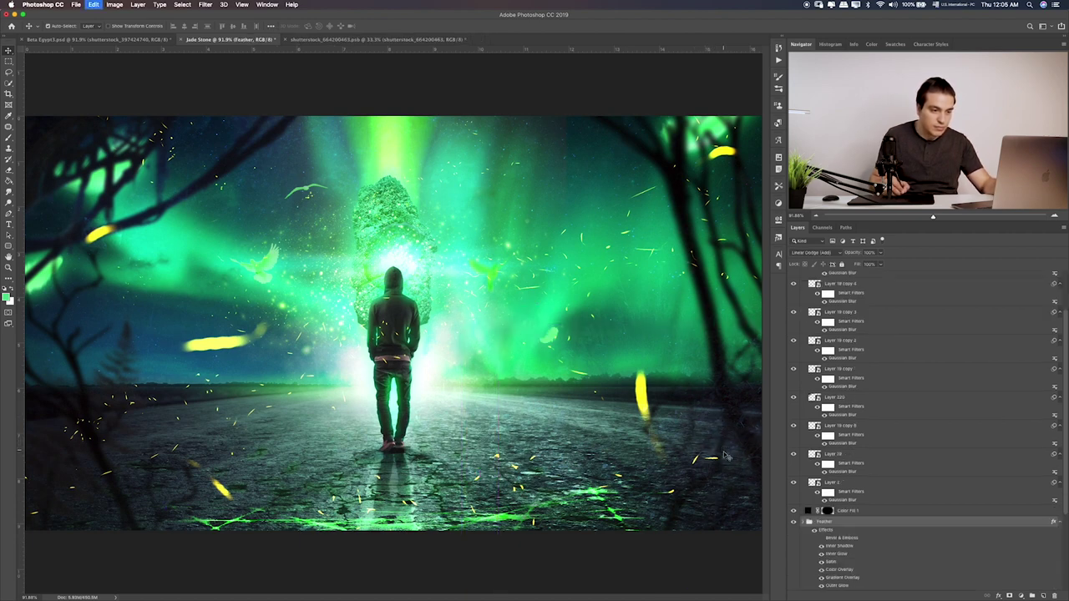
scroll(858, 320, up, 3)
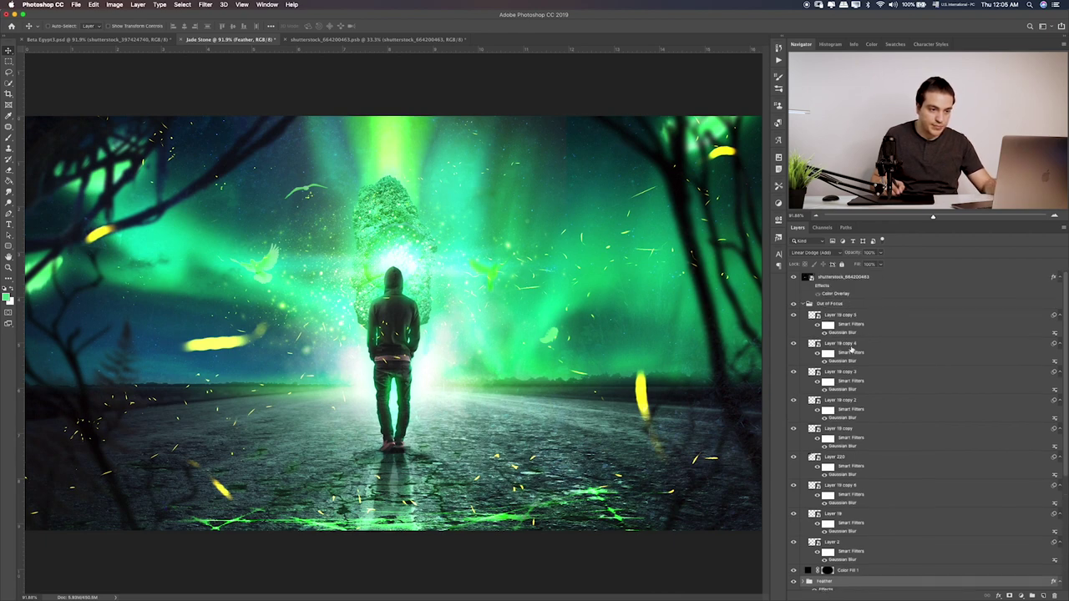
click(862, 344)
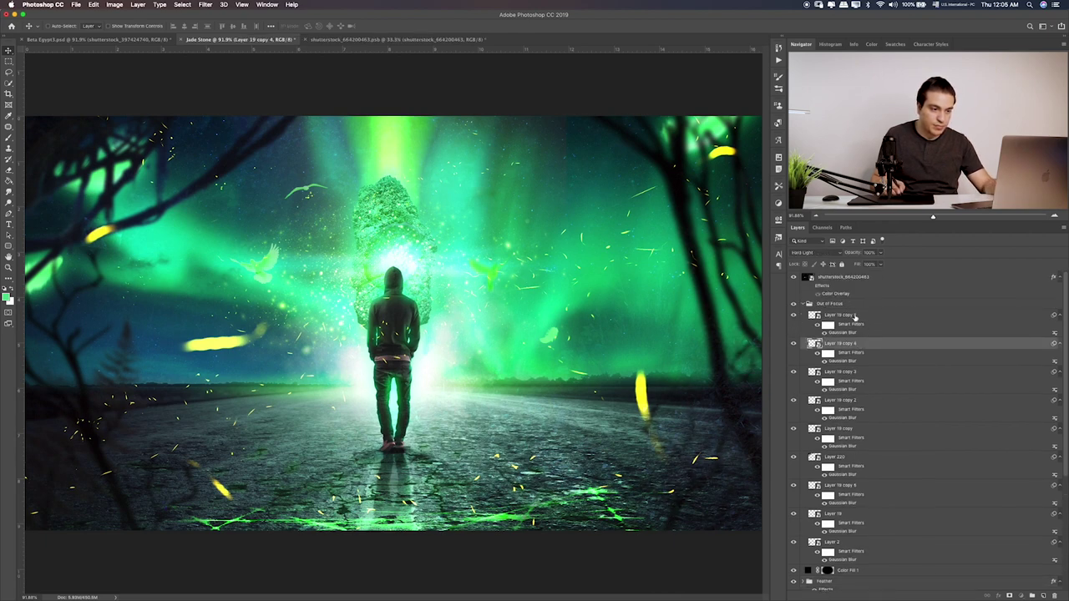
click(814, 319)
drag(677, 433, 156, 445)
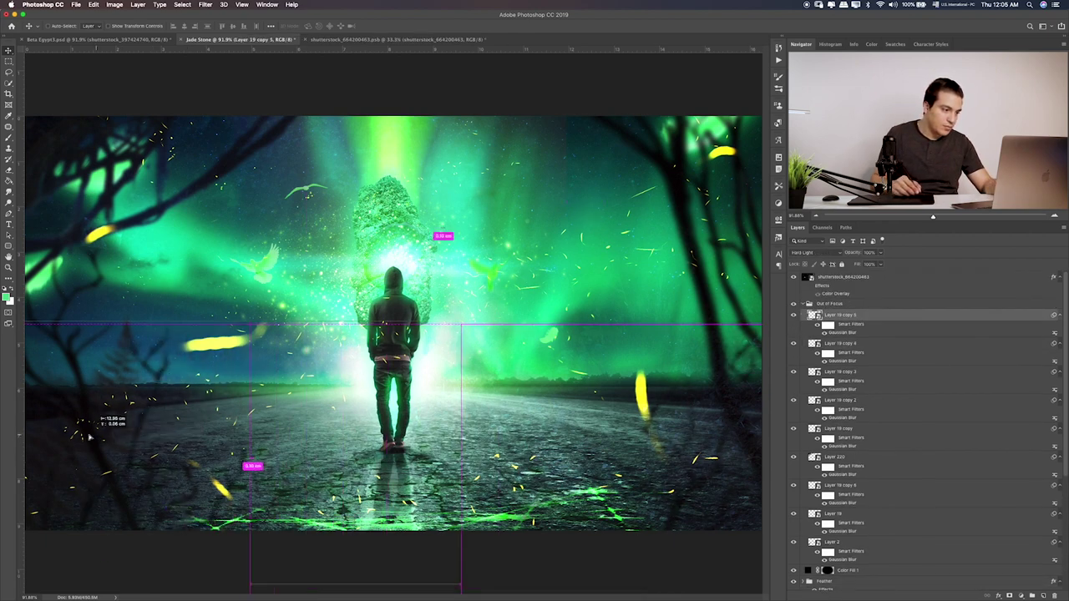
key(BackSpace)
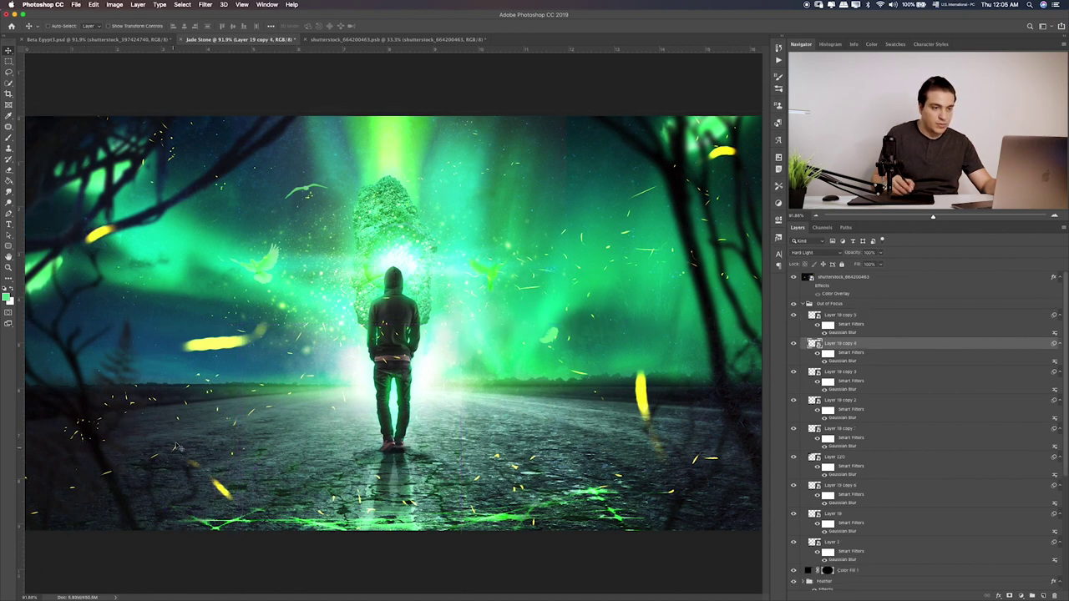
click(804, 304)
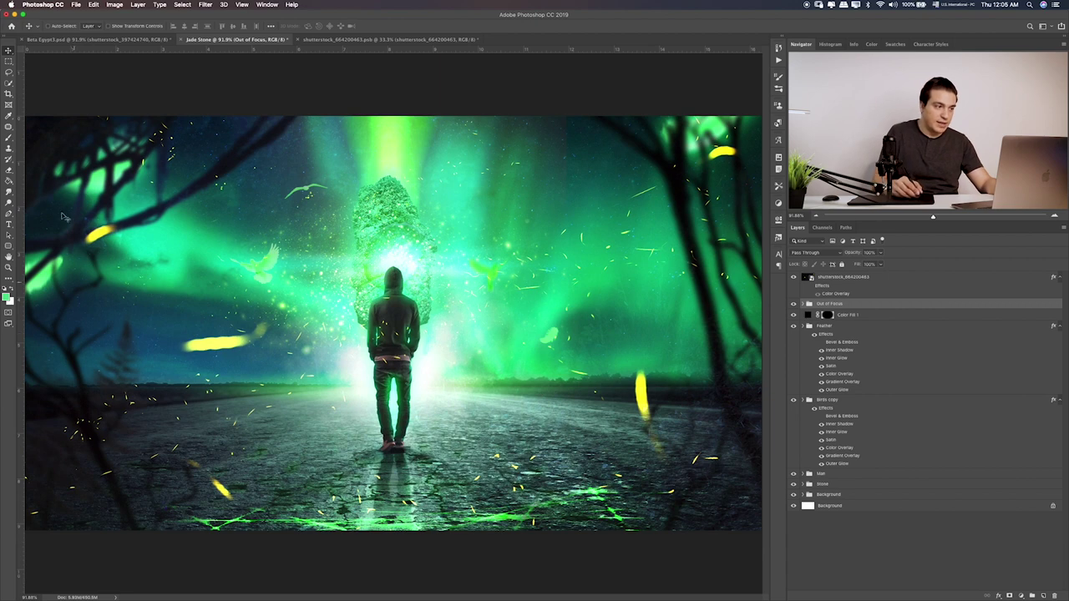
click(8, 61)
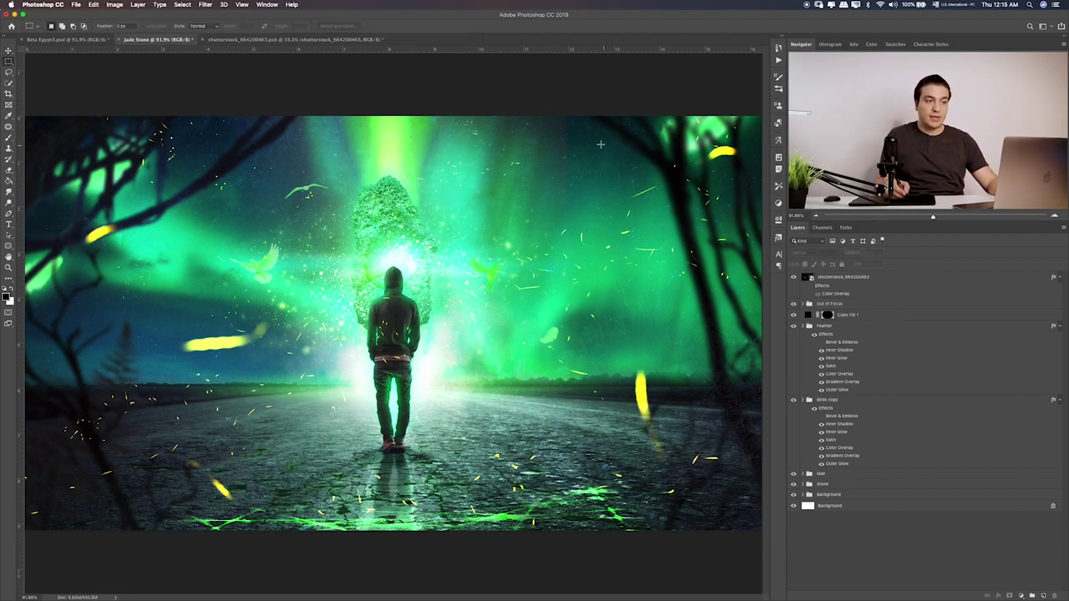
Bring the foliage group from Beta Egypt3 into the Jade Stone document, lower in the stack
click(91, 41)
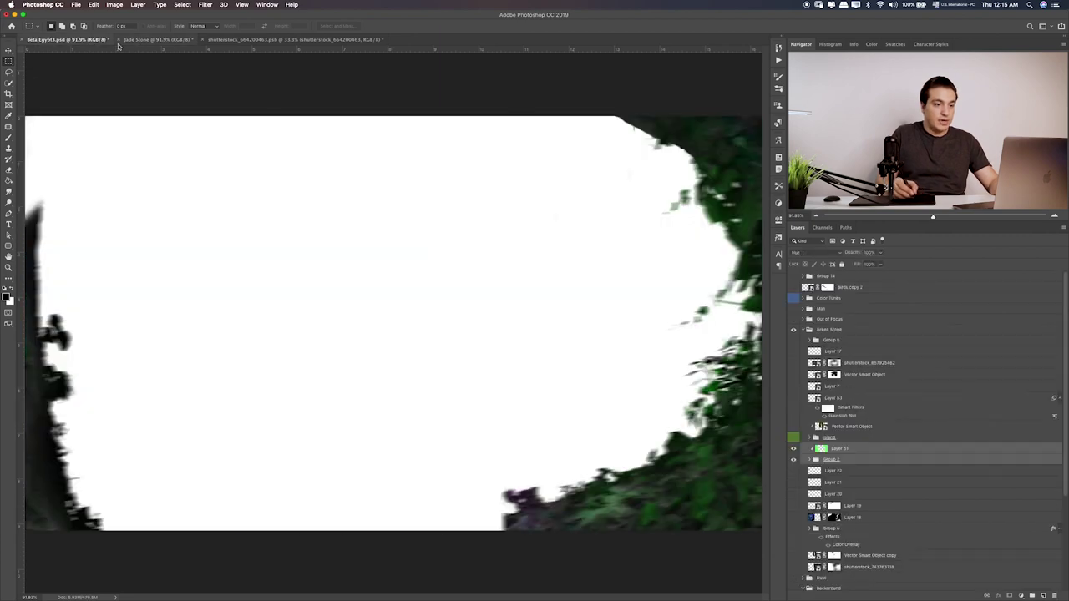
key(v)
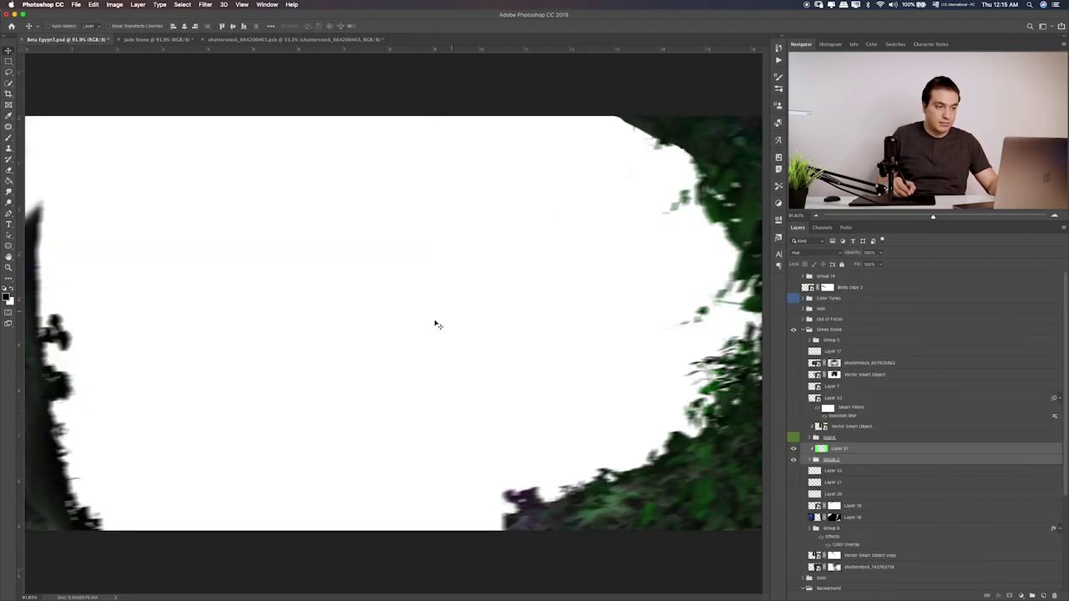
drag(434, 321, 191, 51)
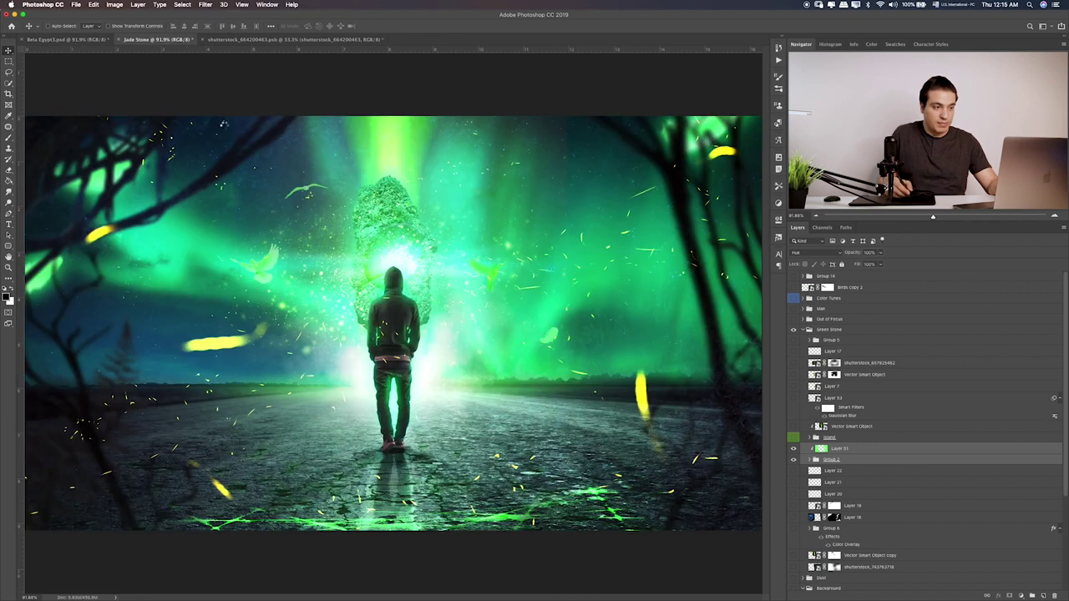
drag(191, 50, 485, 294)
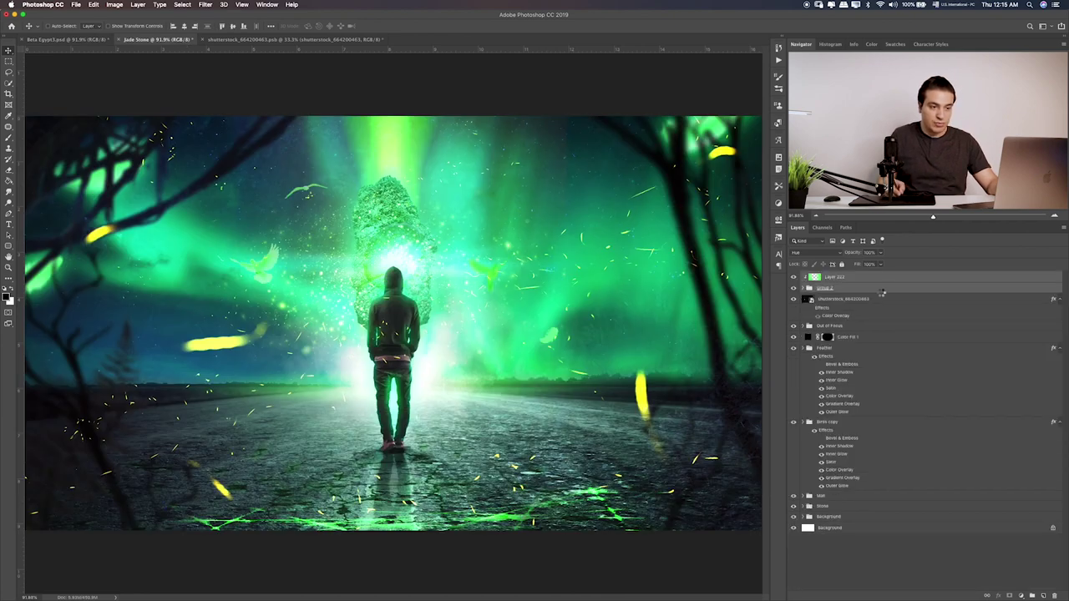
drag(831, 276, 832, 518)
Nudge the ivy tree foreground plants slightly right, target its mask, and collapse Group 2
click(804, 507)
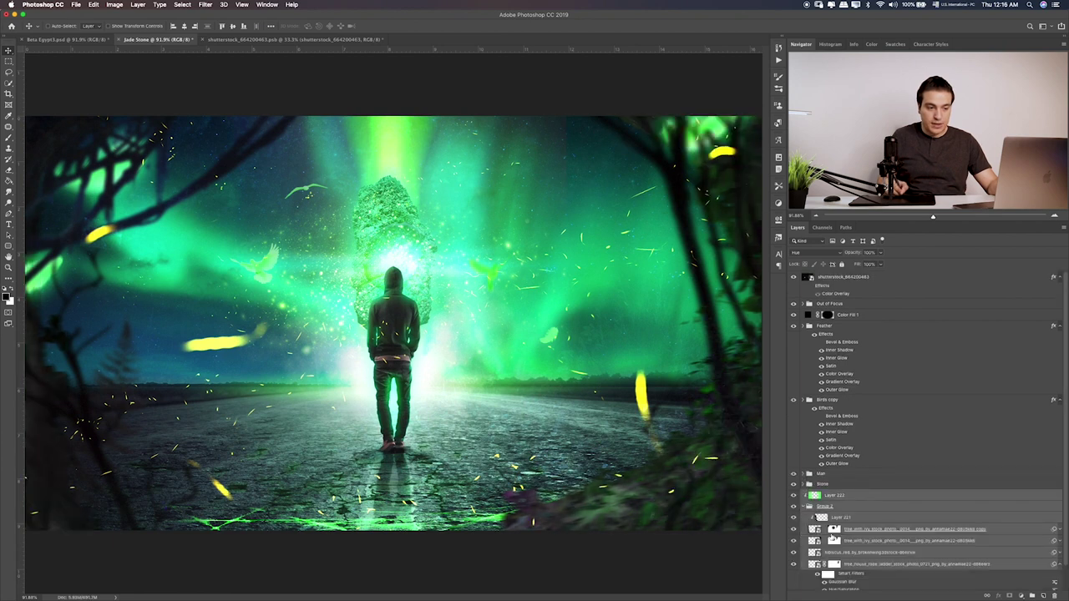
scroll(814, 526, down, 2)
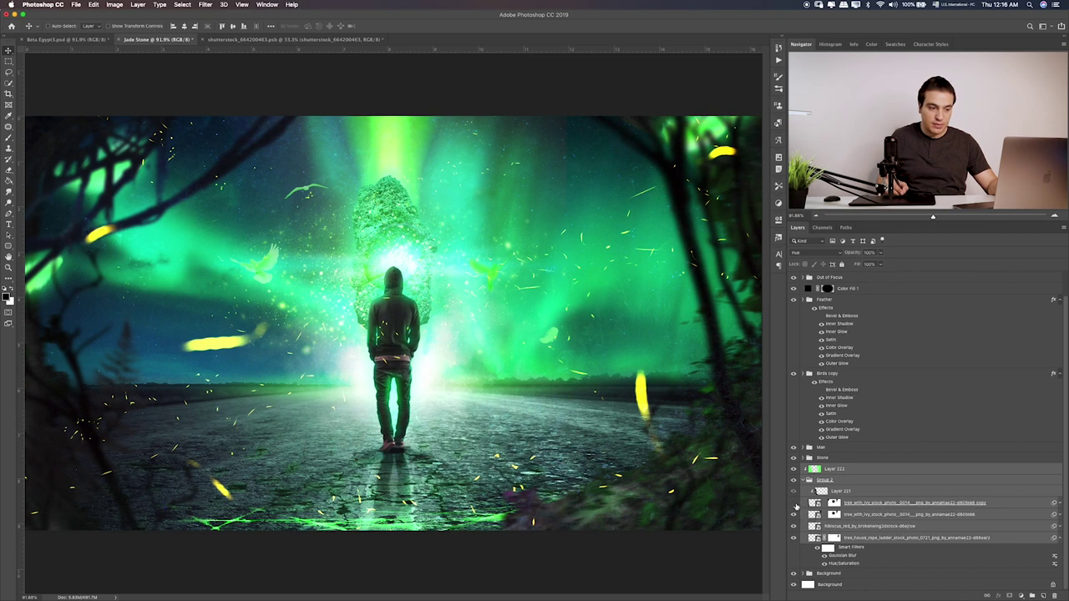
click(795, 521)
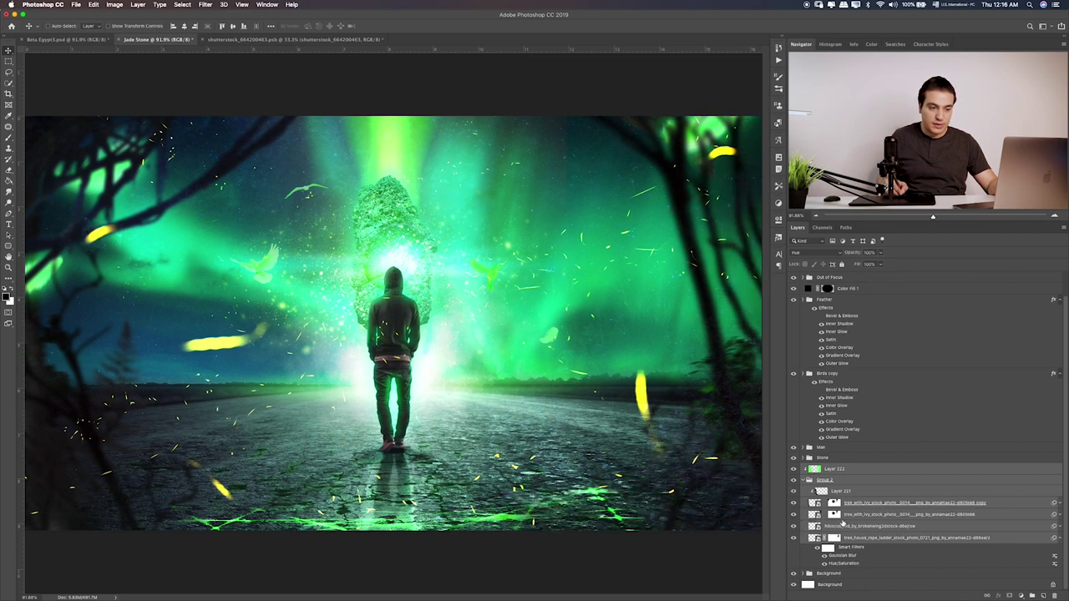
click(854, 514)
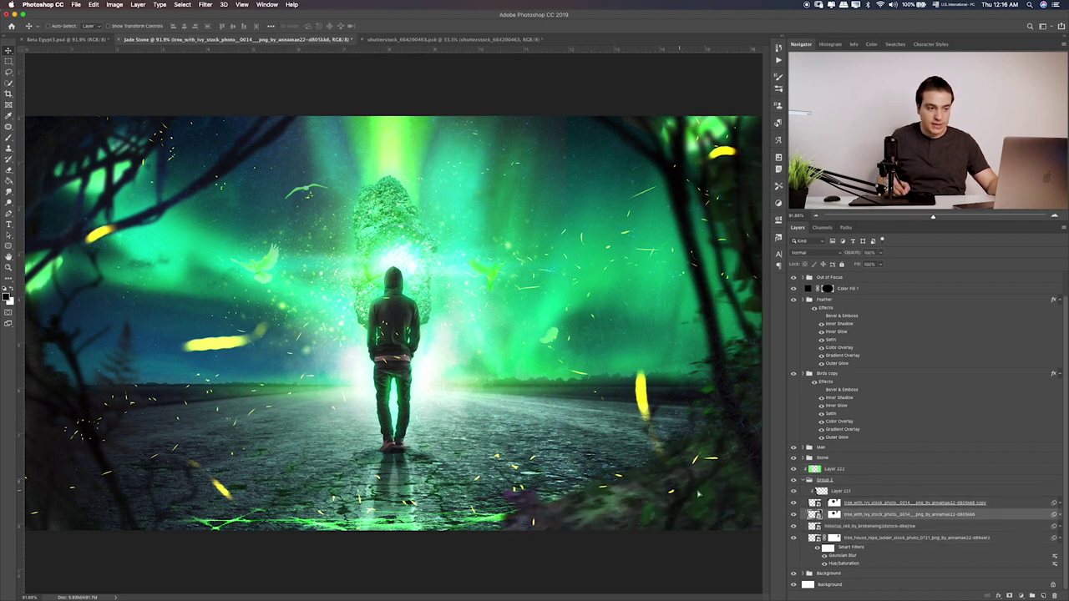
drag(698, 494, 721, 495)
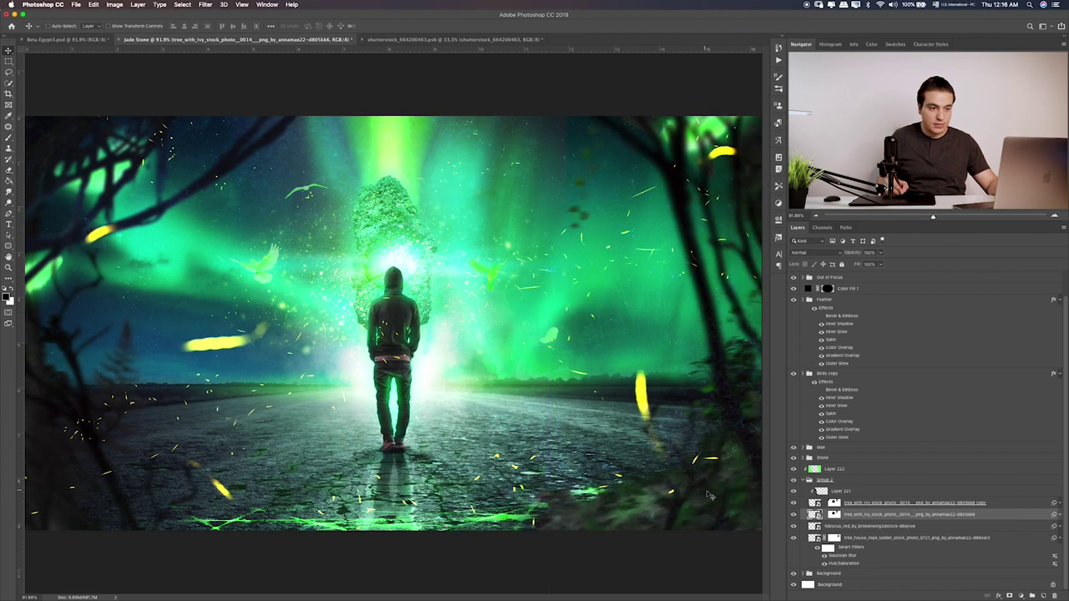
click(834, 515)
key(b)
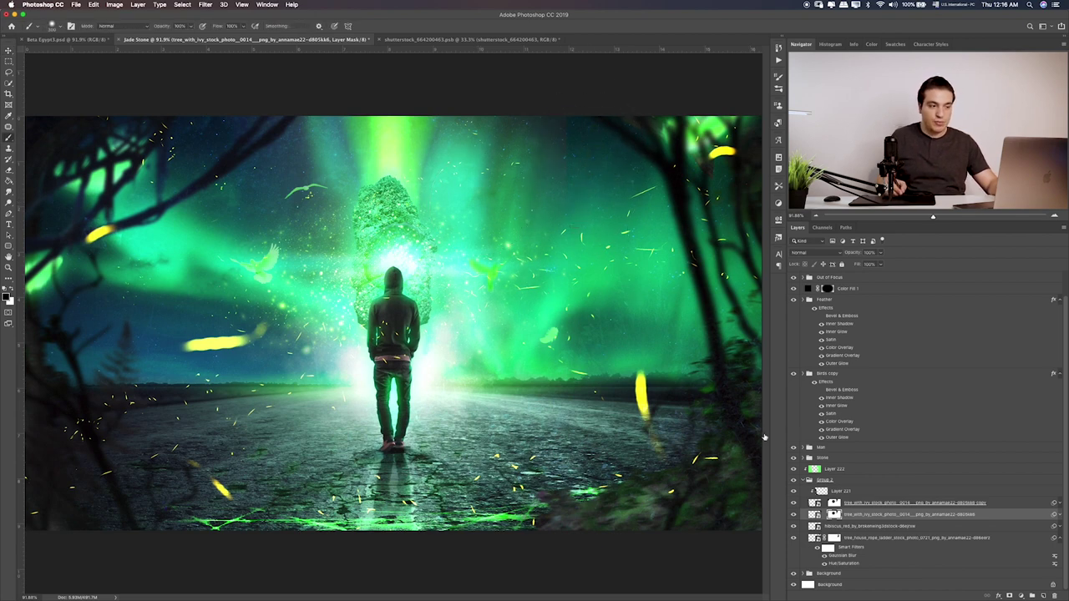
click(804, 481)
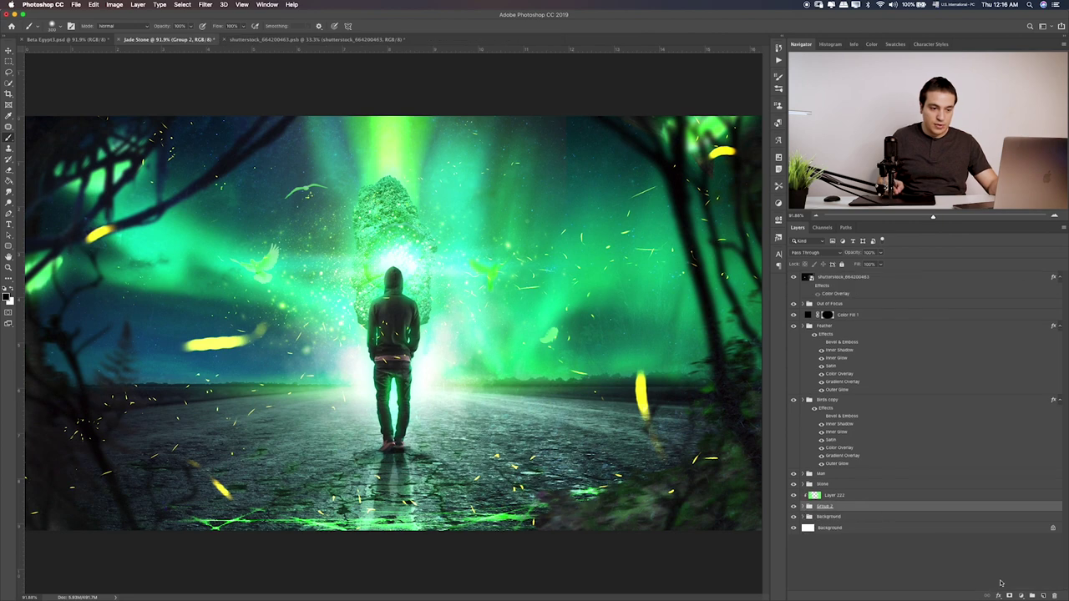
Paint black over the lower-right foliage and road on a new layer set to Soft Light
click(1042, 596)
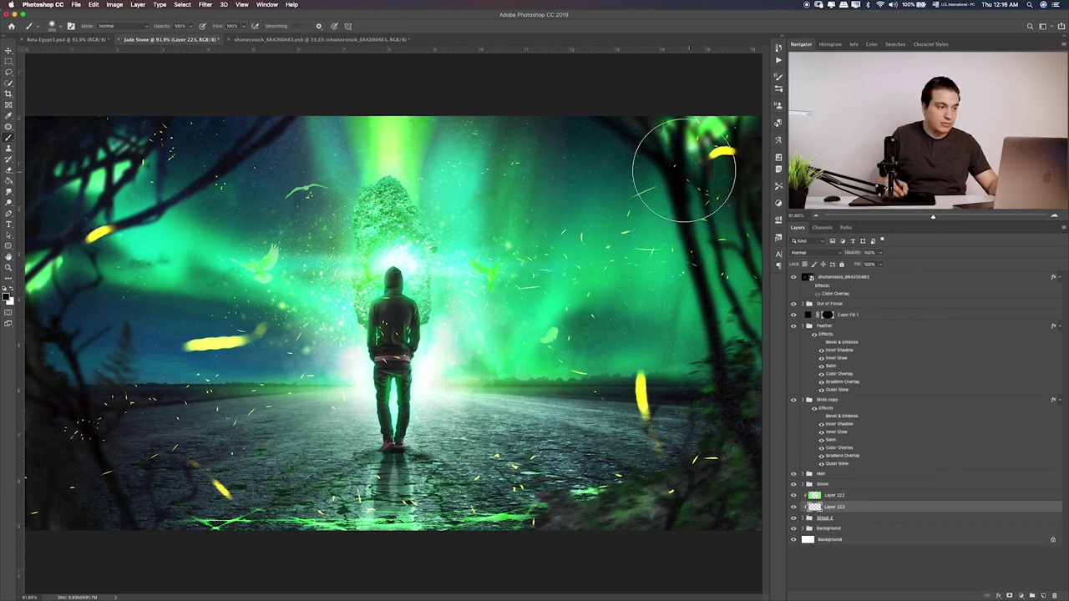
mouse_move(689, 137)
mouse_down()
mouse_move(485, 544)
mouse_move(555, 497)
mouse_up()
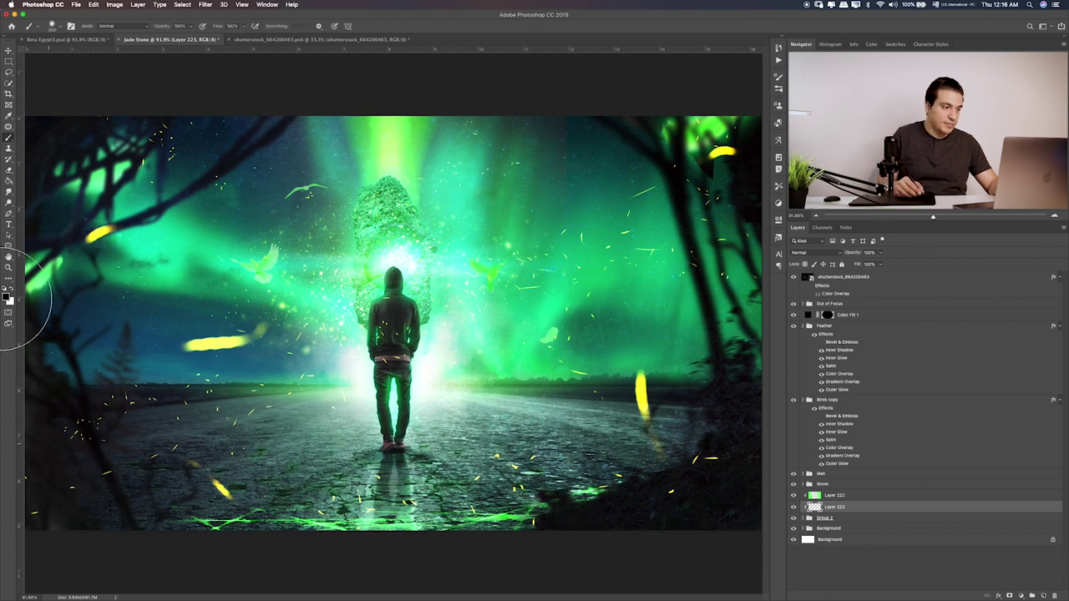
key(v)
key(shift+alt+a)
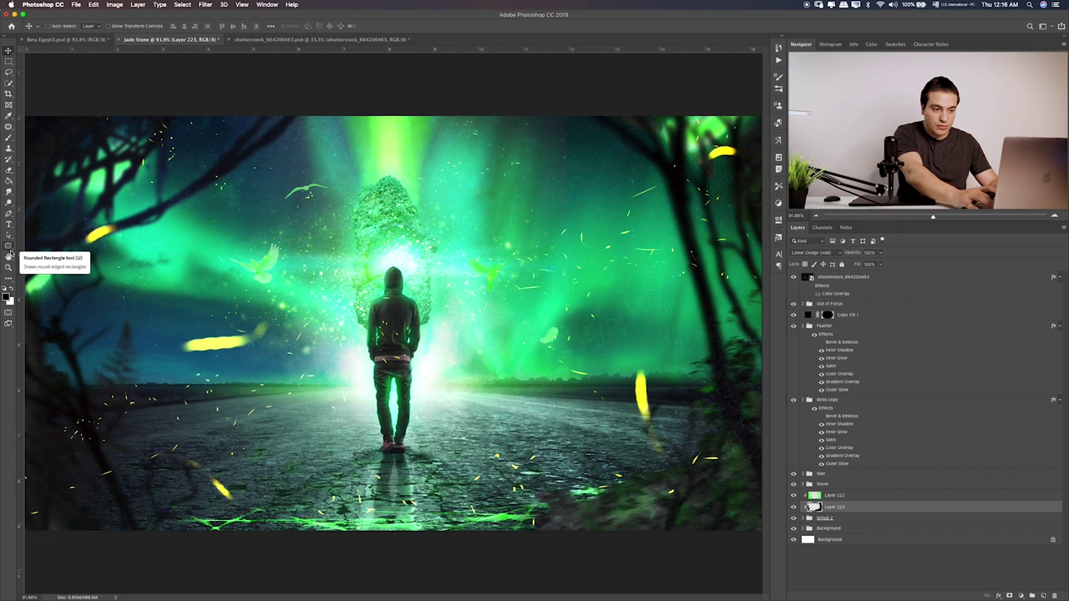
key(shift+alt+o)
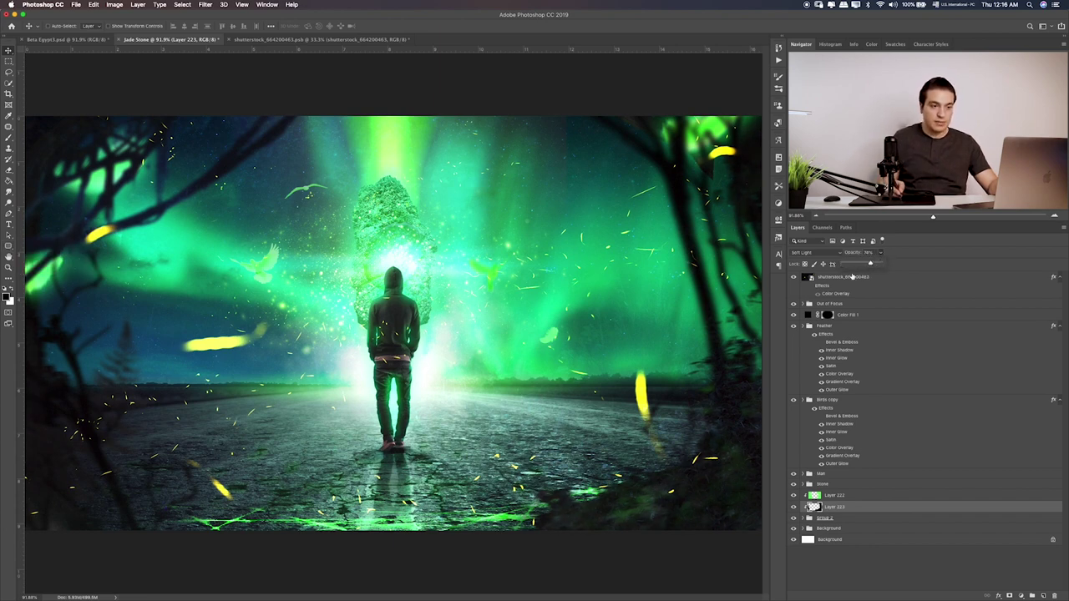
Compare the Feather group and Layer 47 visibility, then show and select Layer 45
click(794, 327)
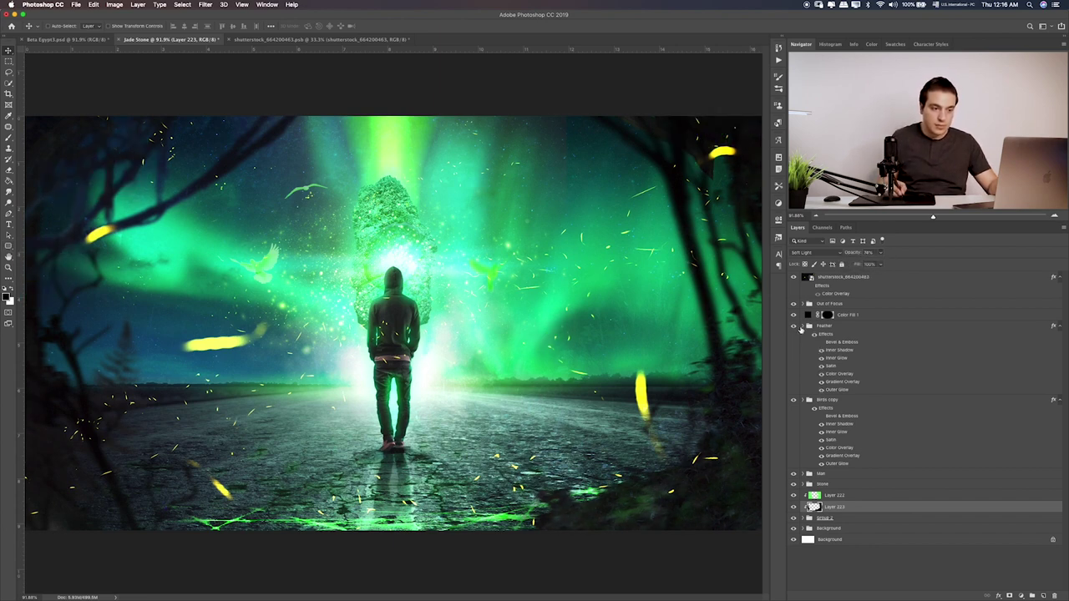
click(806, 327)
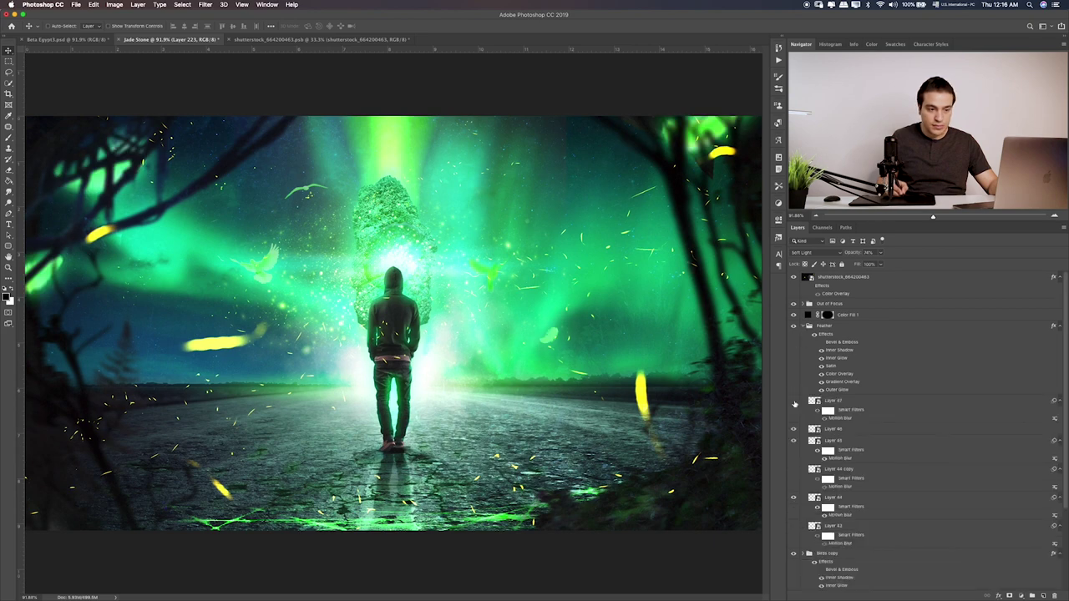
click(794, 404)
click(794, 436)
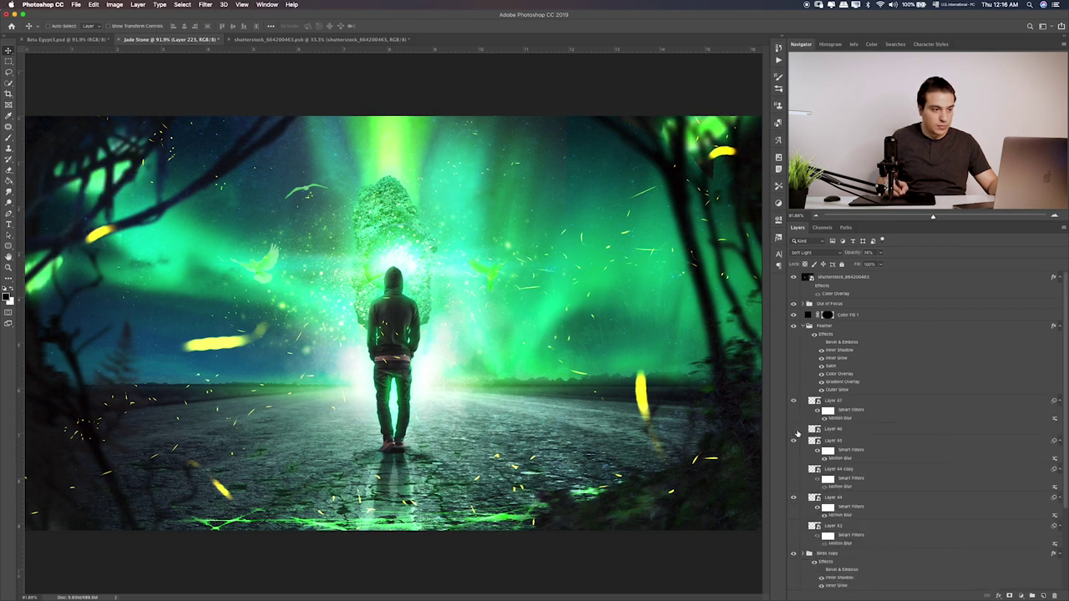
click(795, 443)
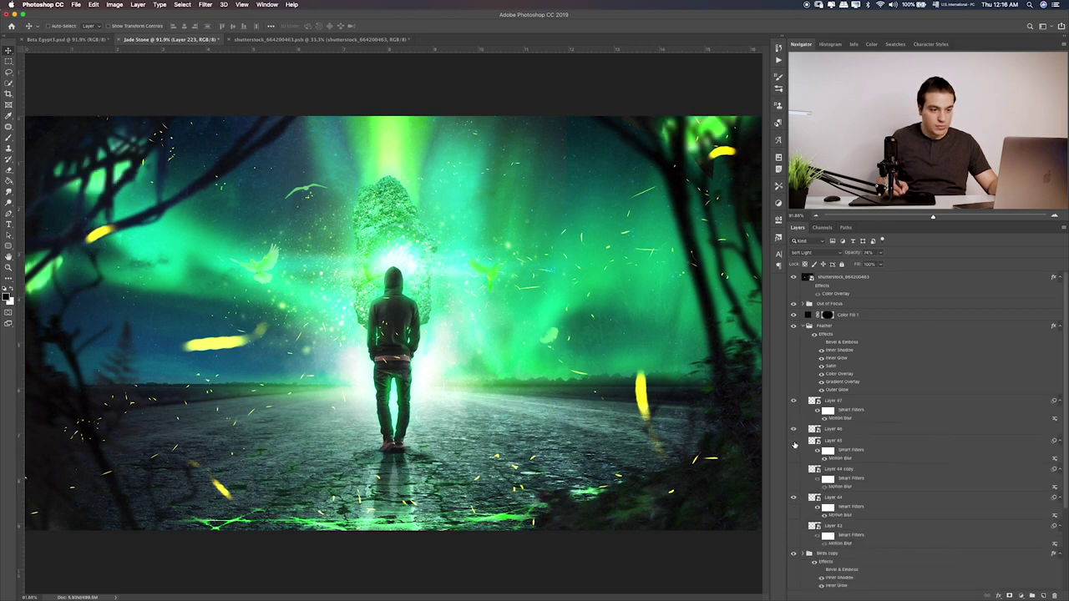
click(842, 442)
Reposition the Layer 45 green glow up and right beside the tree
mouse_move(665, 215)
mouse_down()
mouse_move(468, 291)
mouse_move(660, 267)
mouse_up()
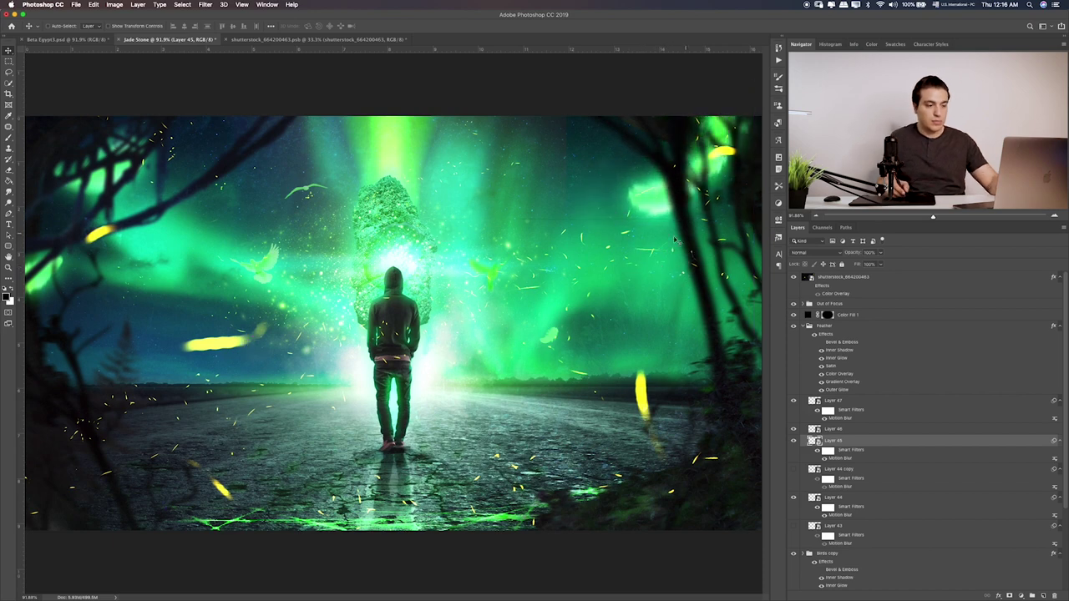
key(ctrl+t)
key(Return)
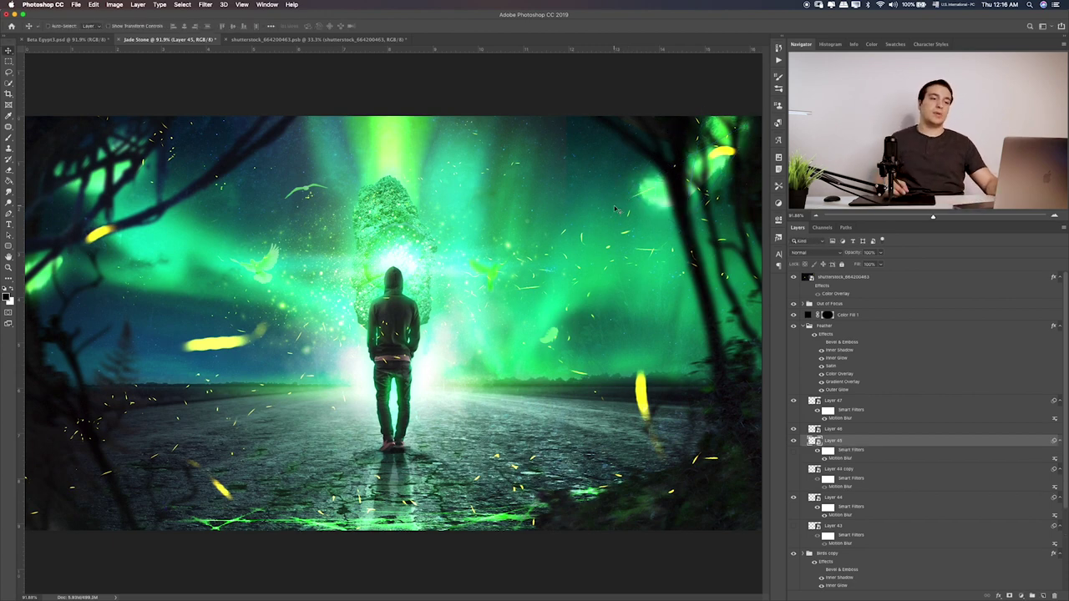
mouse_move(662, 236)
mouse_down()
mouse_move(704, 185)
mouse_move(667, 253)
mouse_move(686, 260)
mouse_up()
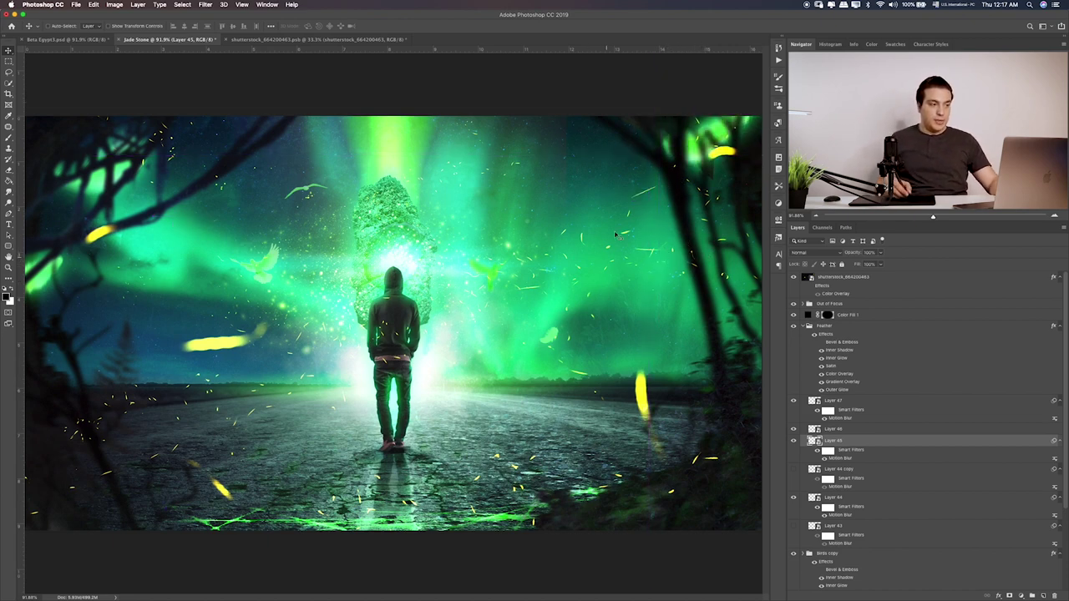
Add a black solid colour fill layer on top, set to Soft Light at about 28% opacity
click(8, 62)
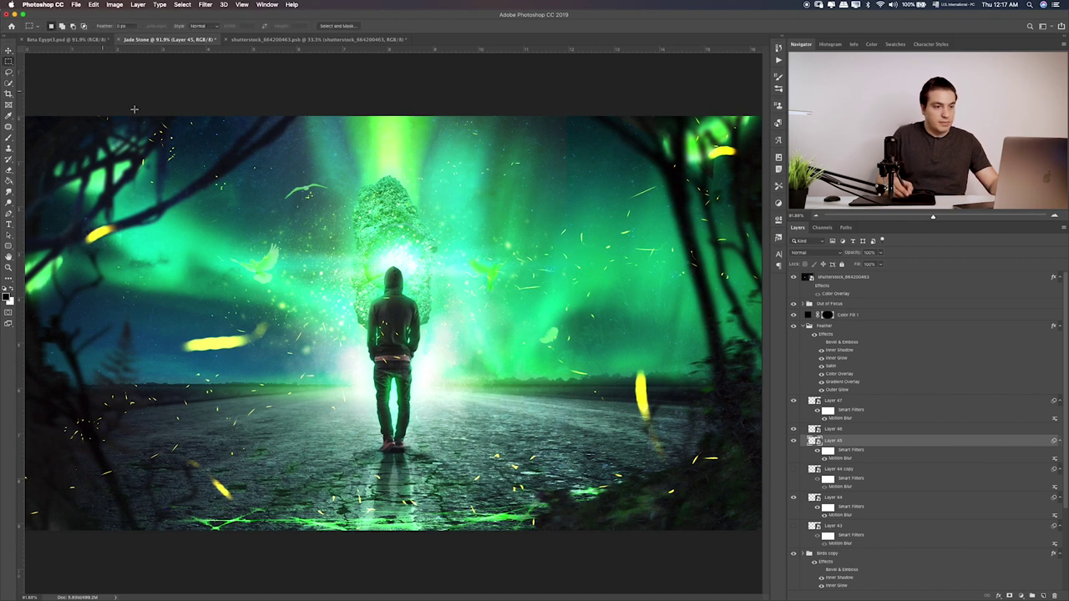
click(860, 299)
click(803, 327)
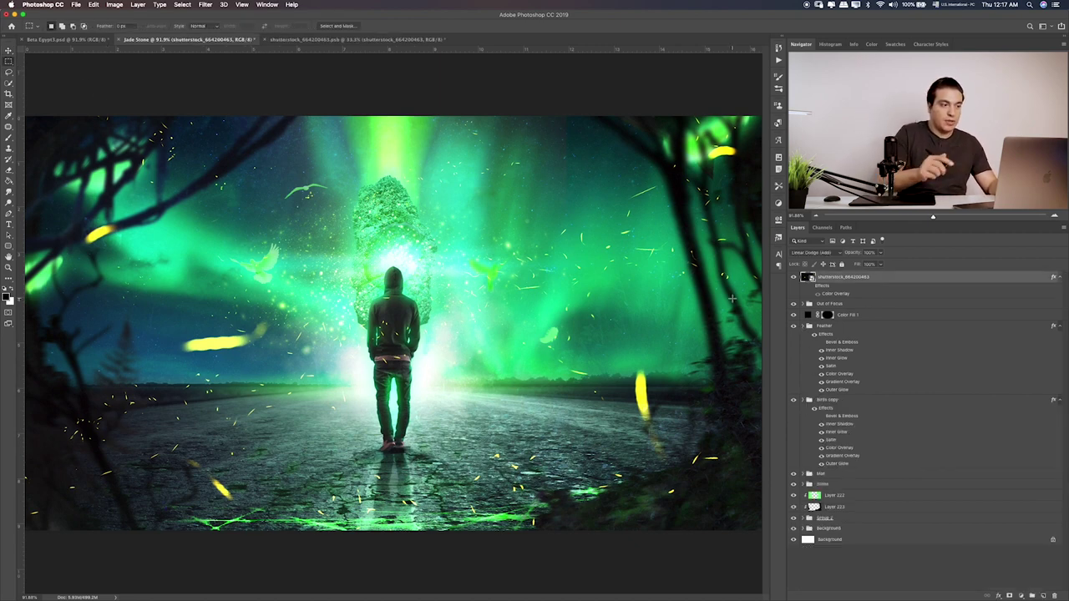
click(1019, 595)
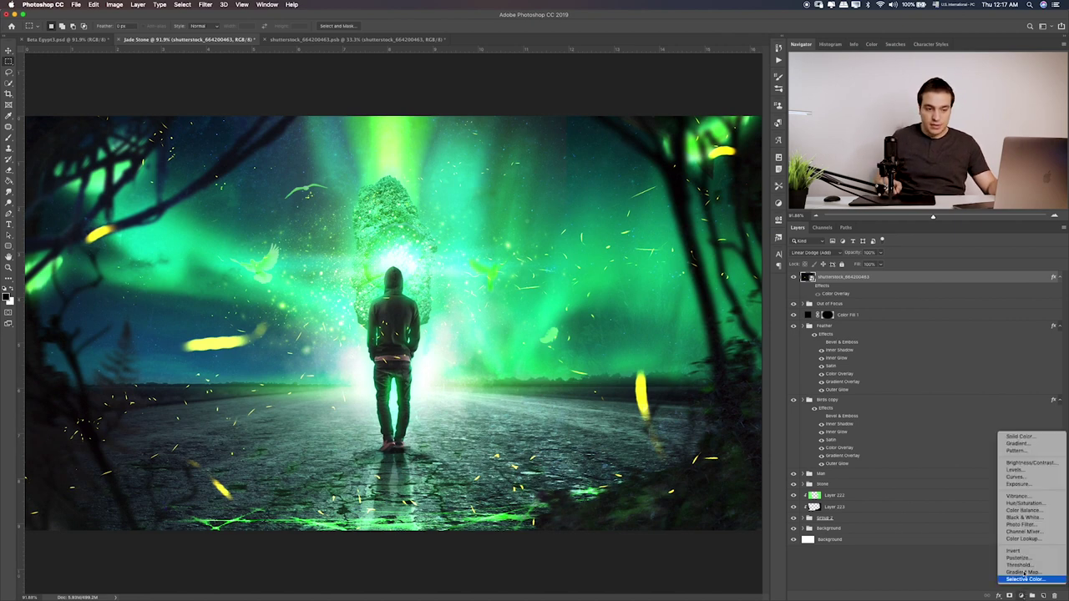
click(963, 350)
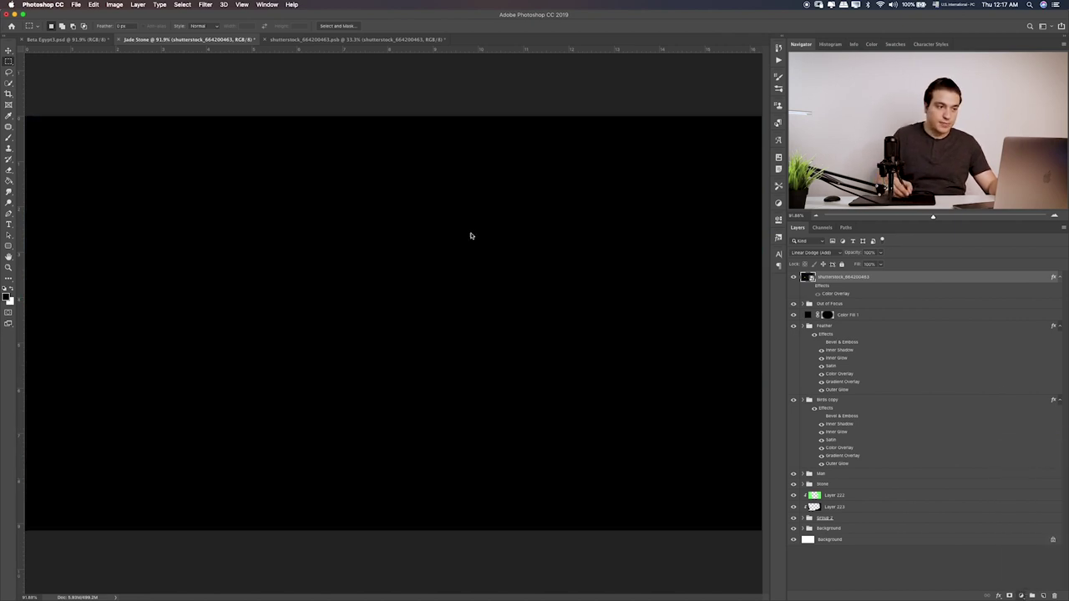
click(677, 191)
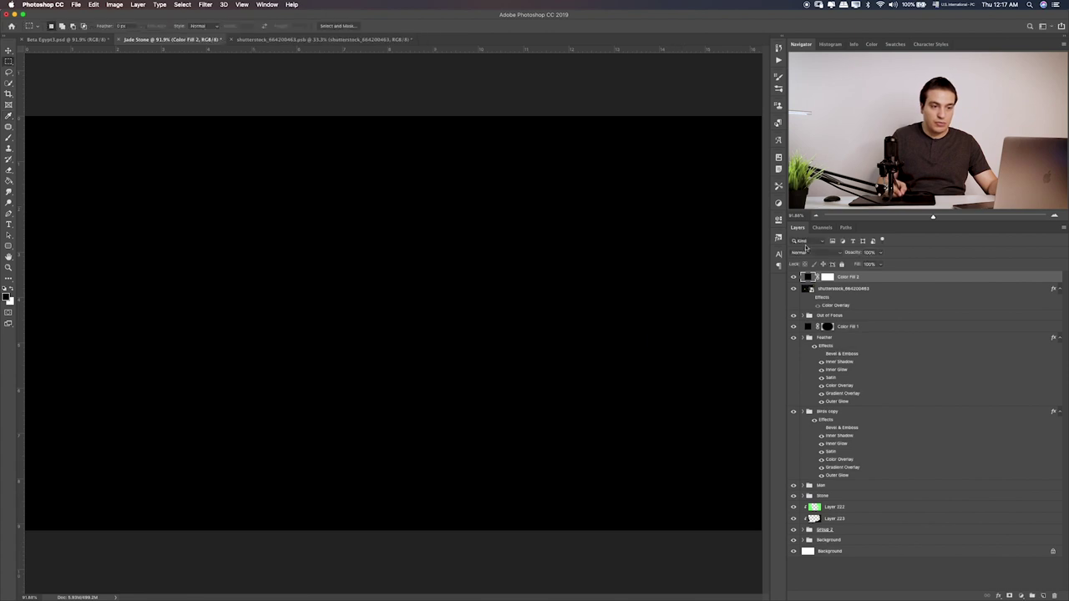
click(826, 254)
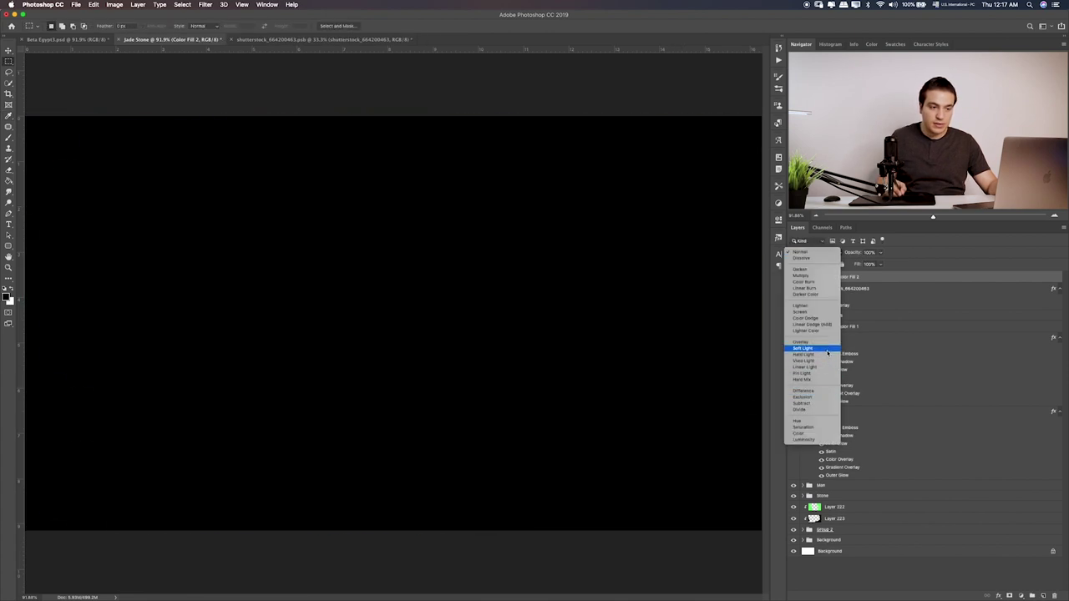
click(814, 348)
click(880, 253)
drag(849, 265, 853, 265)
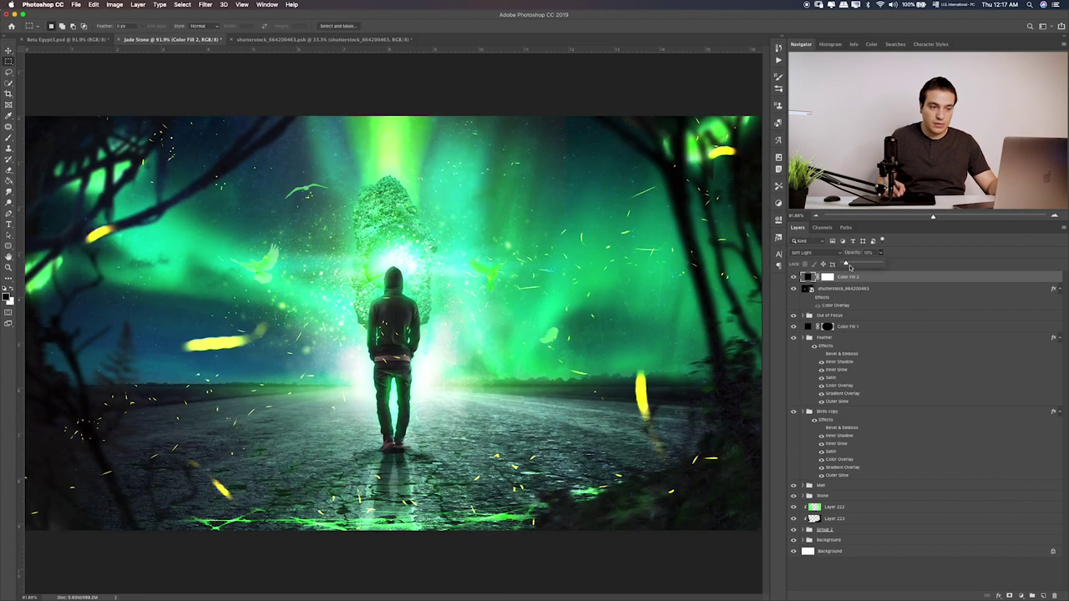
Add a Selective Color layer and adjust cyan, magenta, yellow and black in the Neutrals
click(1022, 595)
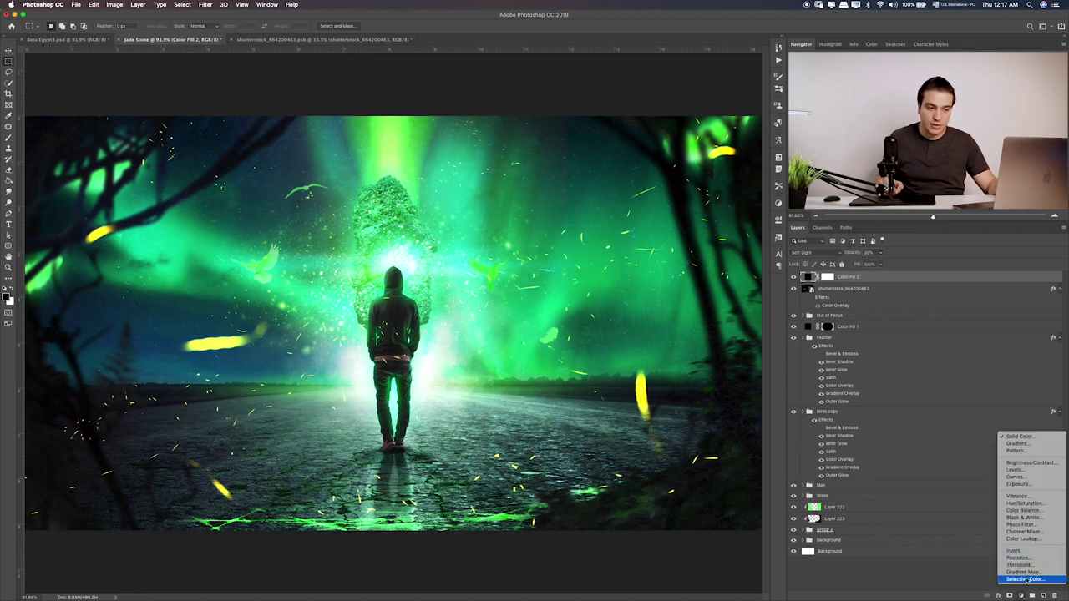
key(Escape)
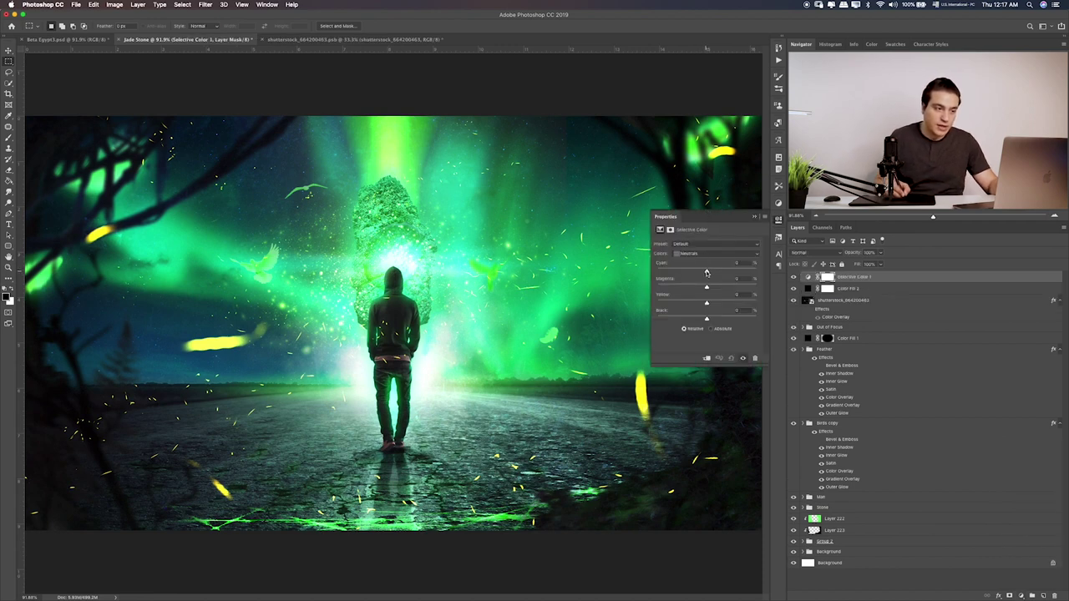
mouse_move(707, 272)
mouse_down()
mouse_move(686, 272)
mouse_move(712, 271)
mouse_up()
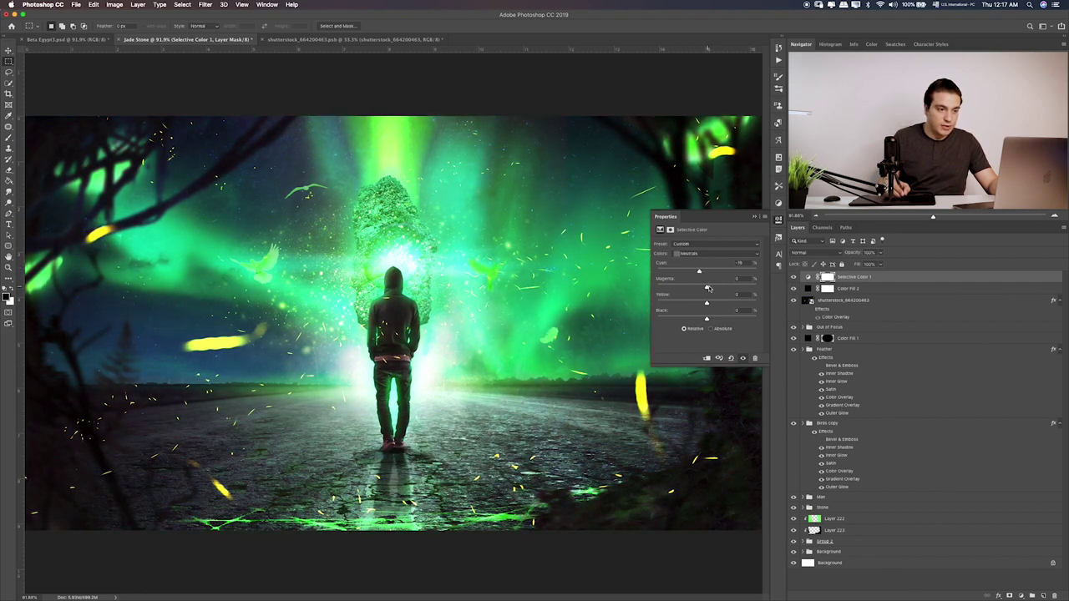
mouse_move(708, 288)
mouse_down()
mouse_move(722, 288)
mouse_move(699, 289)
mouse_up()
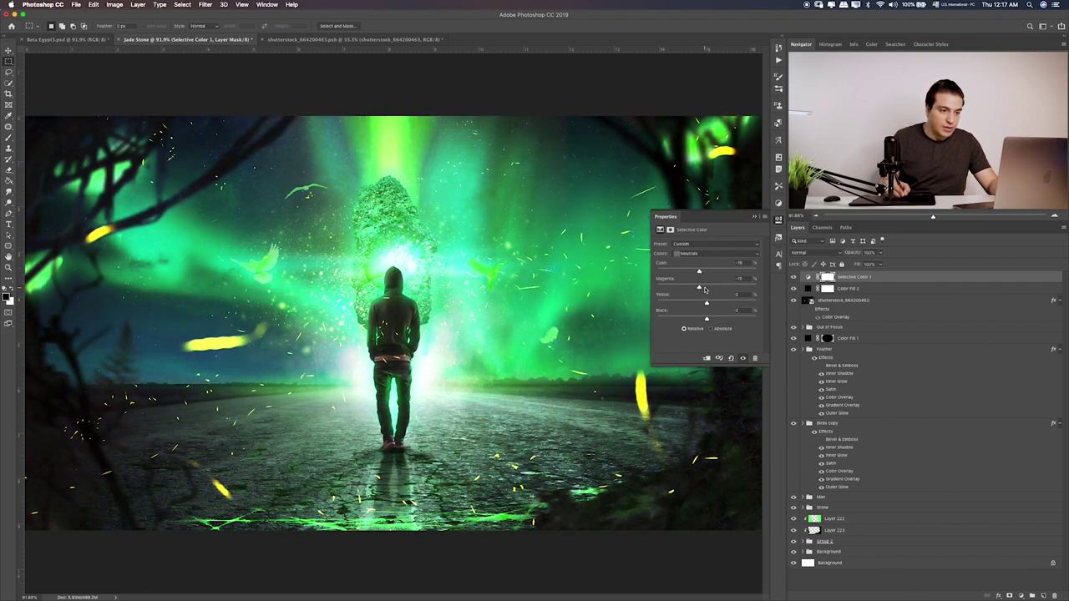
click(705, 289)
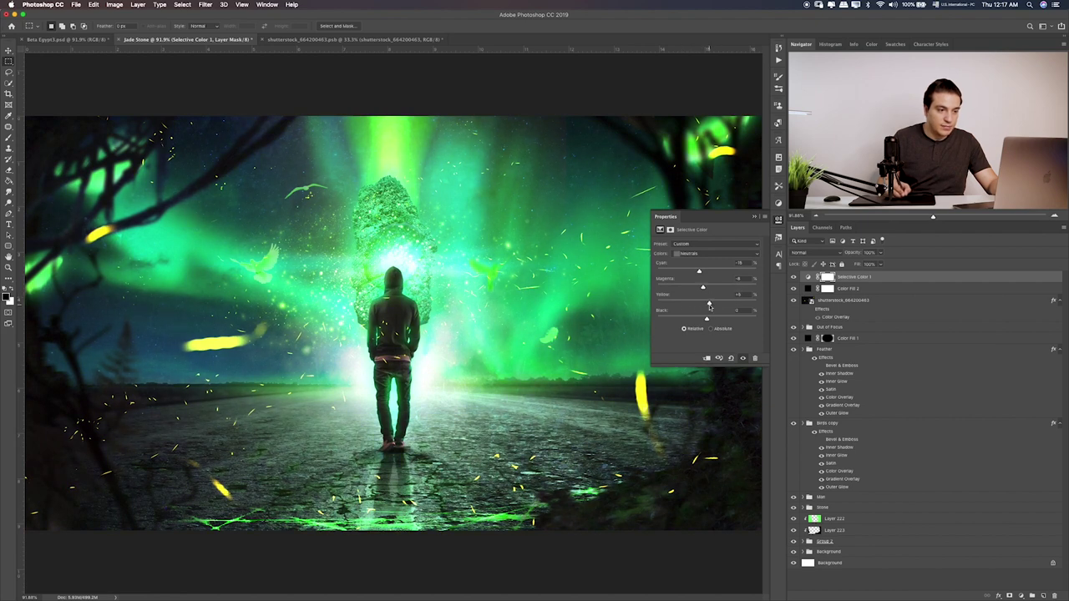
drag(708, 318, 708, 320)
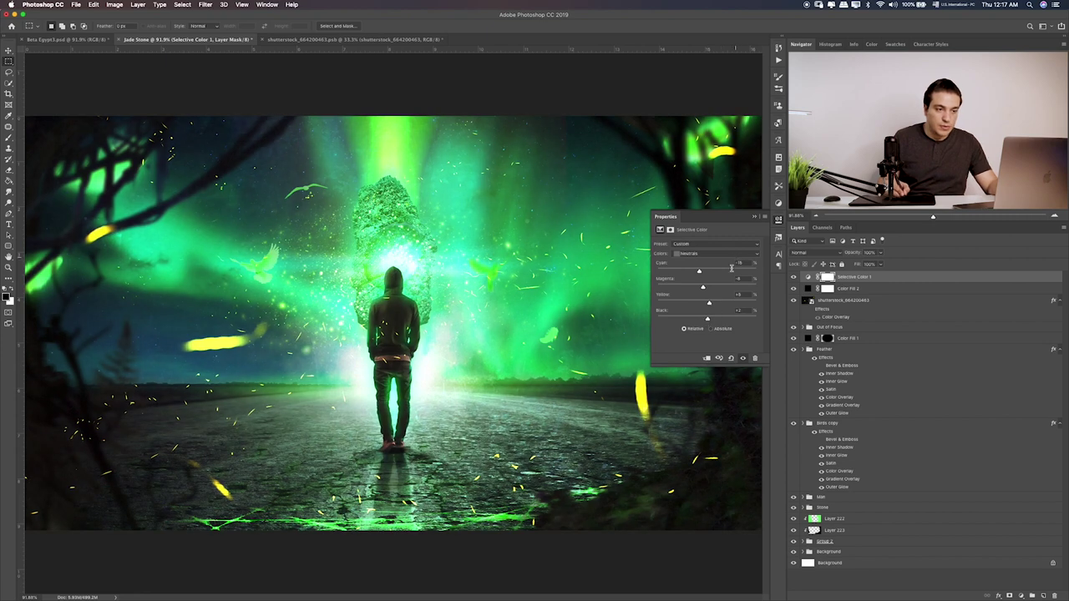
Lower Magenta and Black for the Greens in Selective Color 1
click(725, 254)
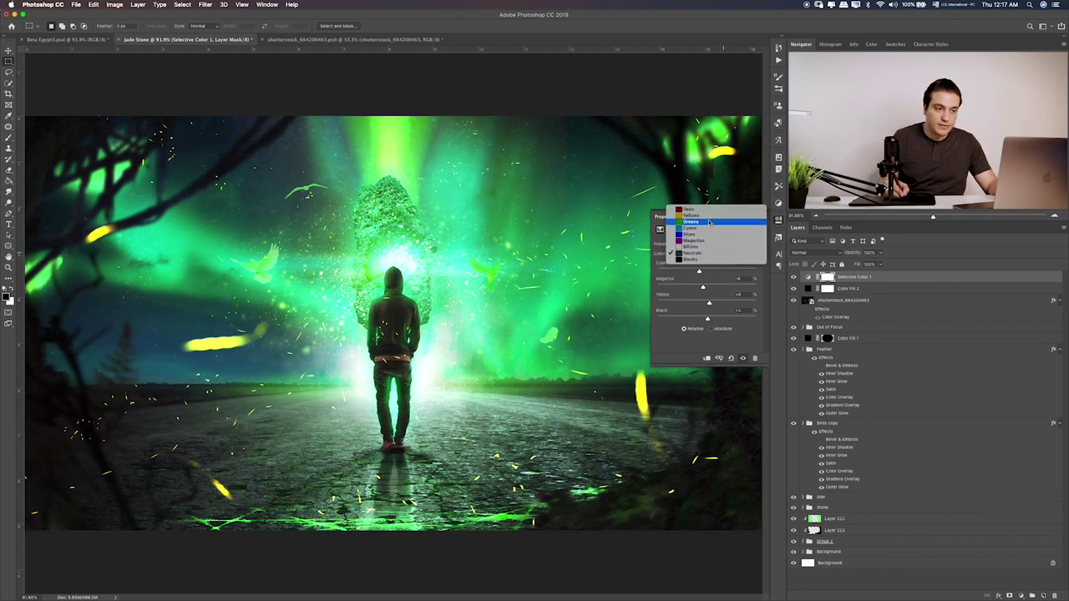
key(Return)
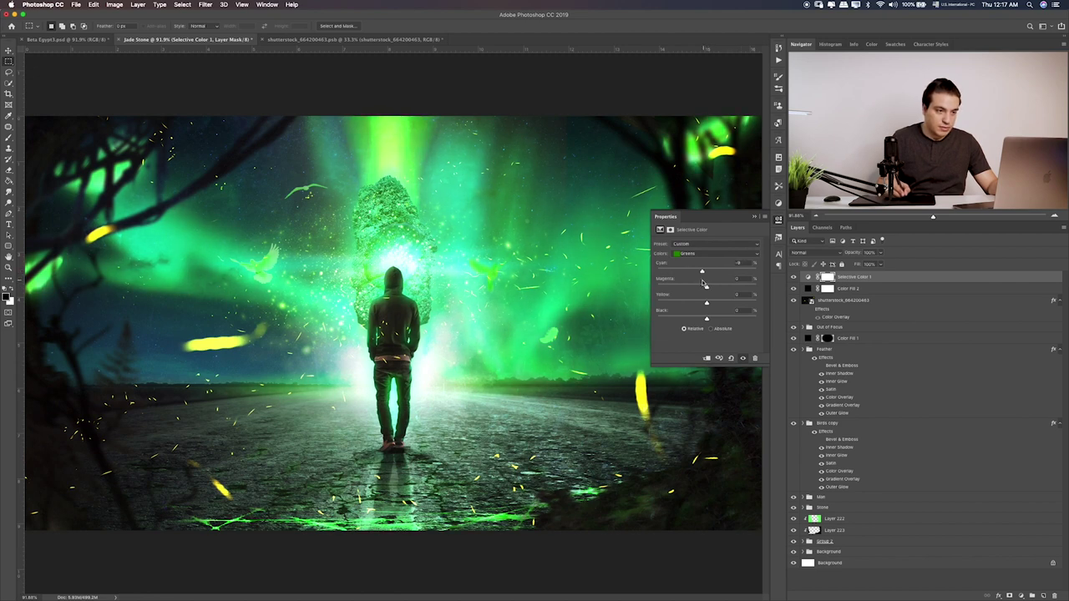
drag(706, 287, 696, 288)
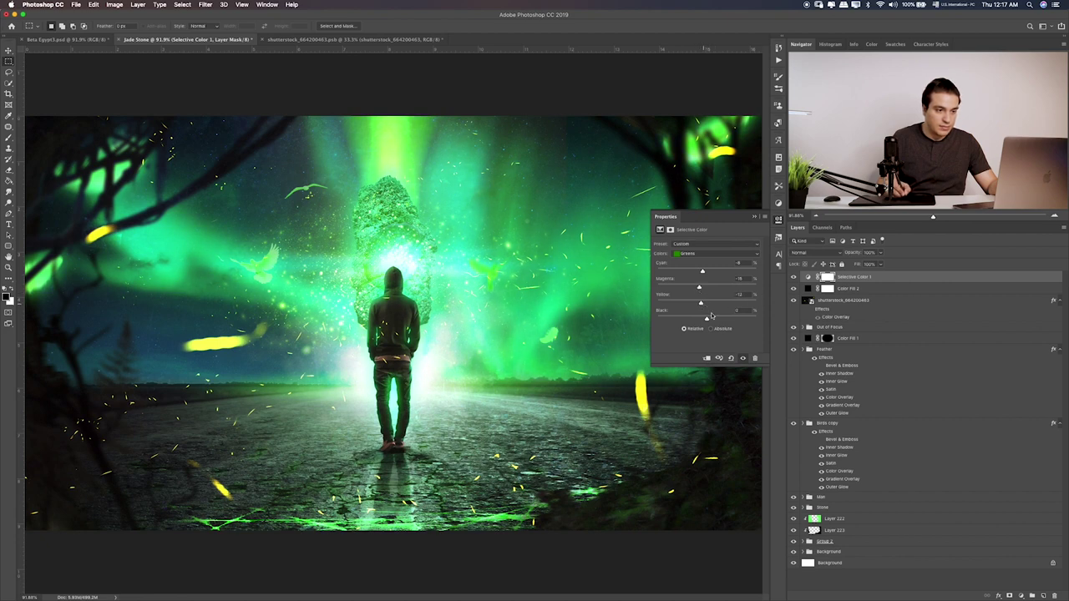
mouse_move(709, 317)
mouse_down()
mouse_move(693, 319)
mouse_move(702, 318)
mouse_up()
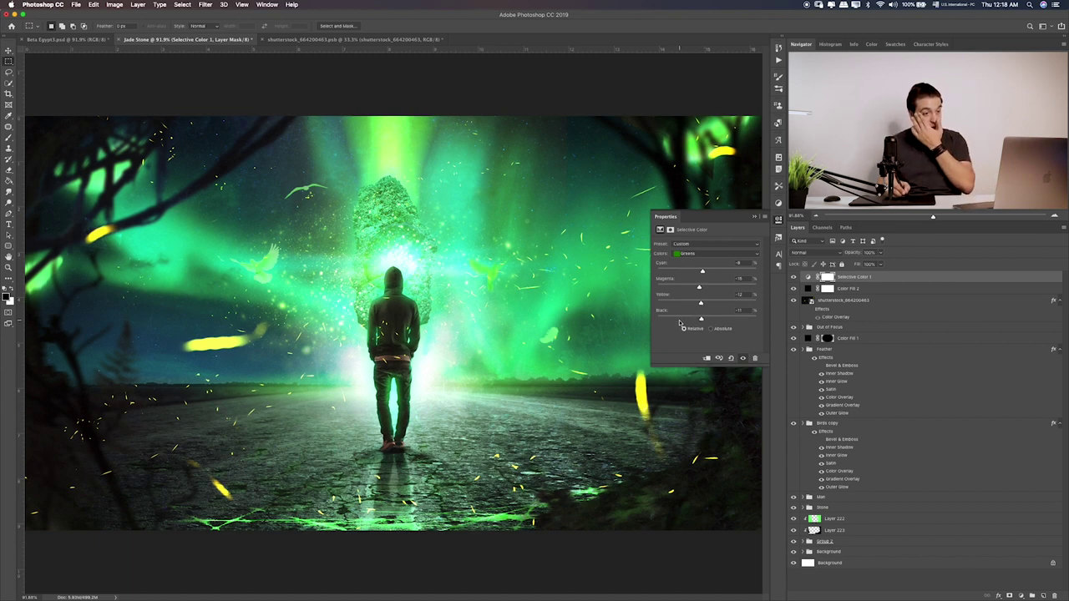
click(1021, 596)
Add Color Lookup 1 using 2Strip.look at about 30% opacity
click(1037, 536)
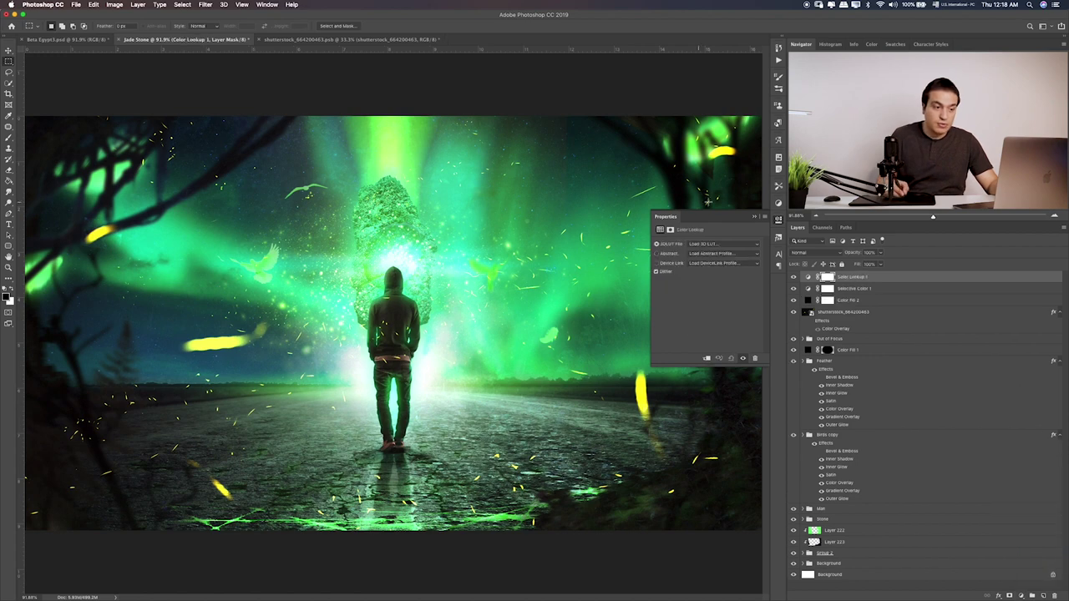
click(716, 244)
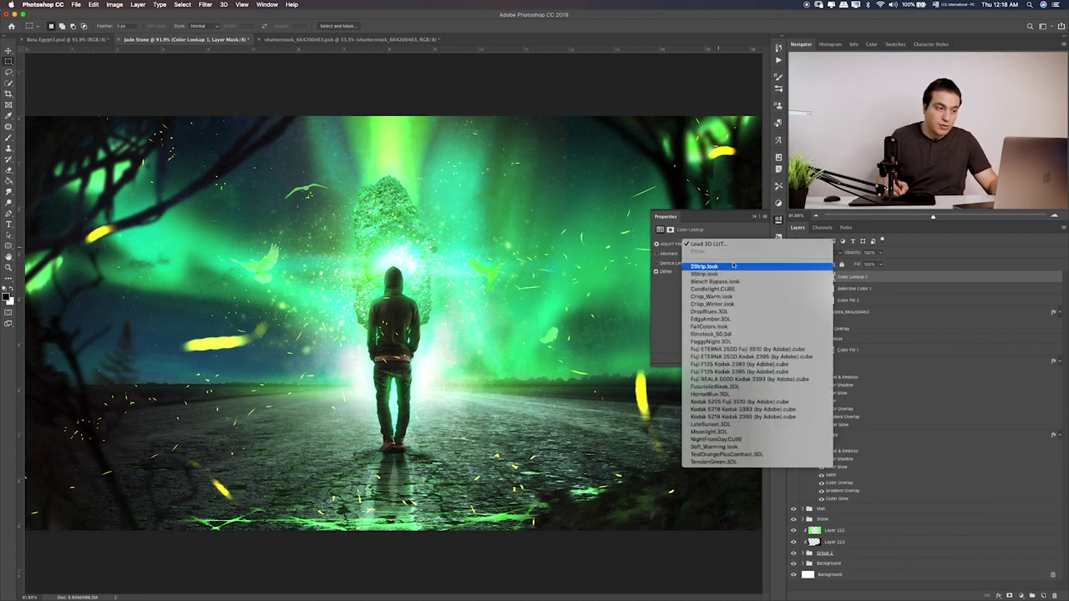
click(735, 266)
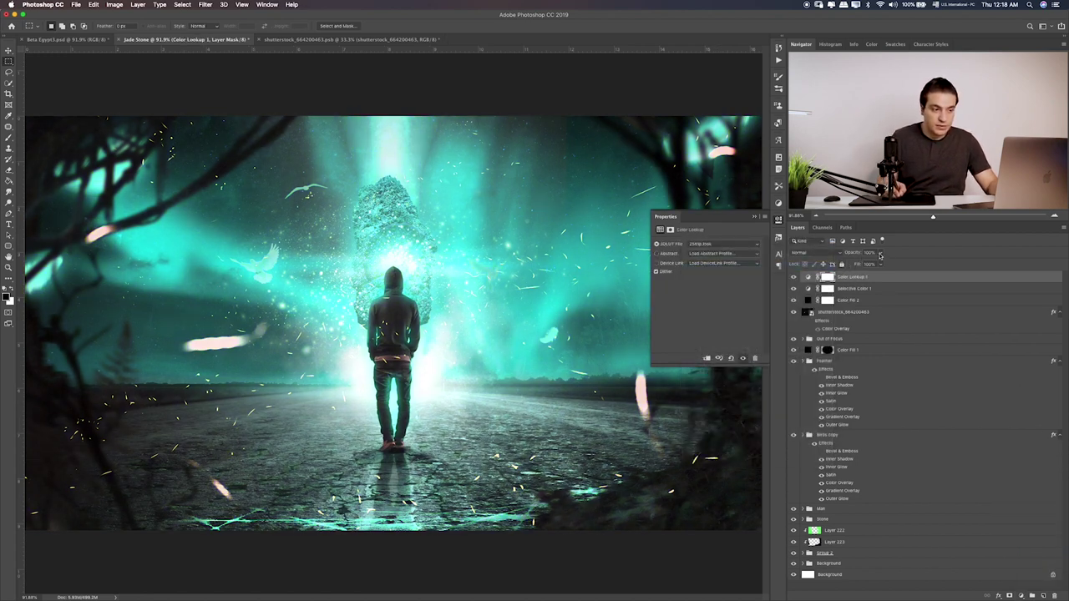
click(879, 255)
drag(855, 269, 853, 265)
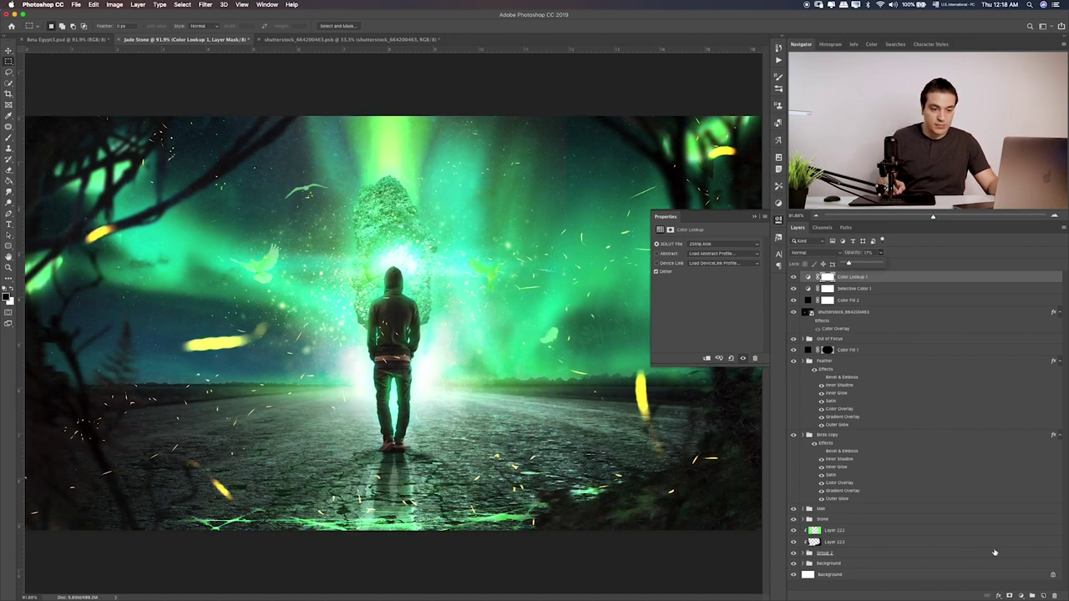
Add Color Lookup 2 using 2Strip.look at about 23% opacity, toggling to compare
click(1020, 596)
click(1024, 540)
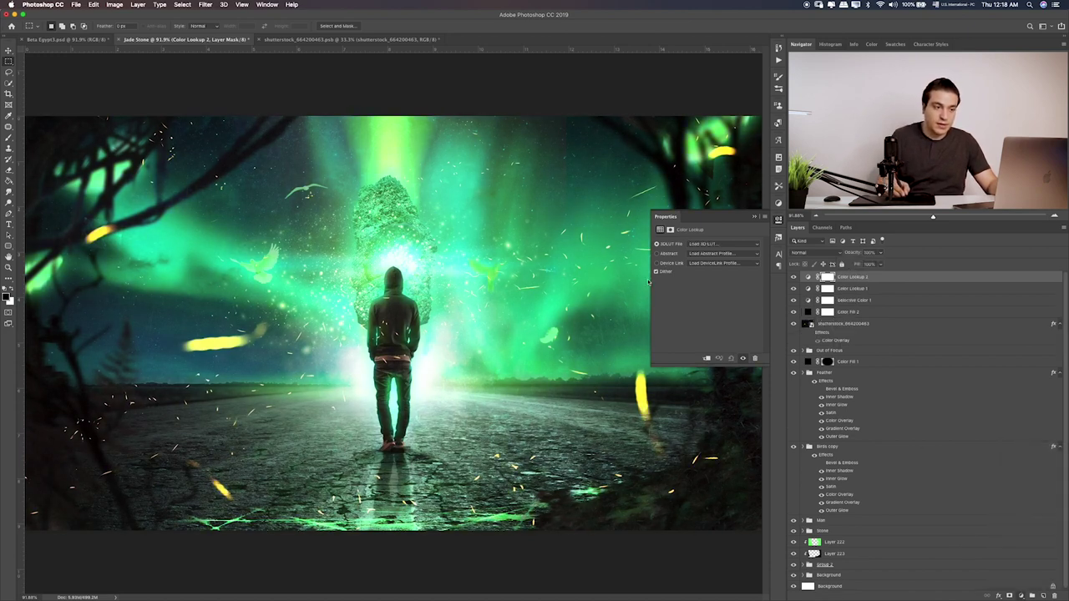
click(700, 244)
click(693, 275)
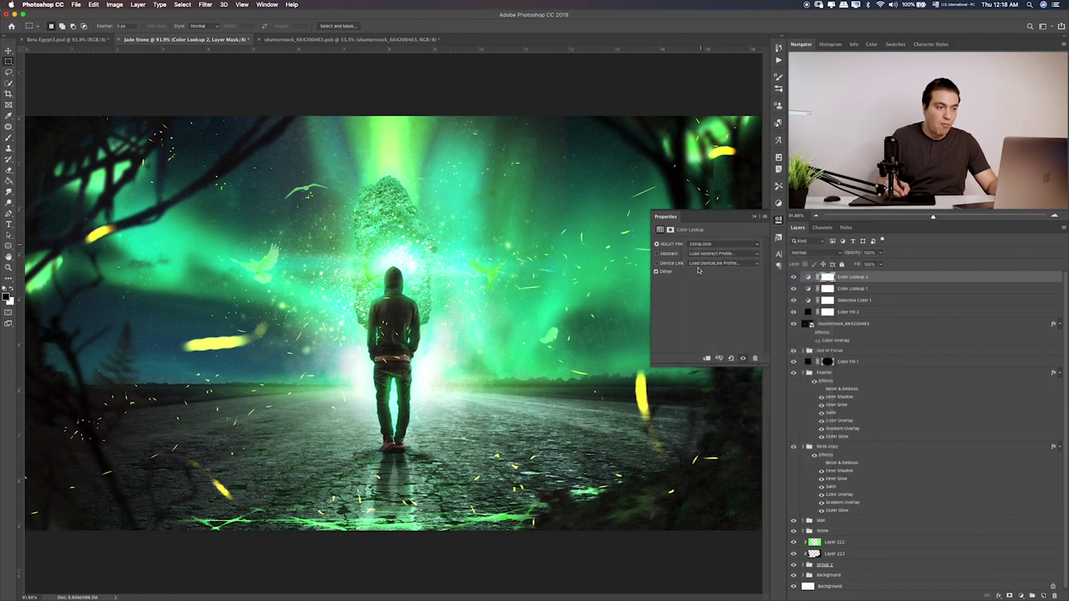
click(878, 254)
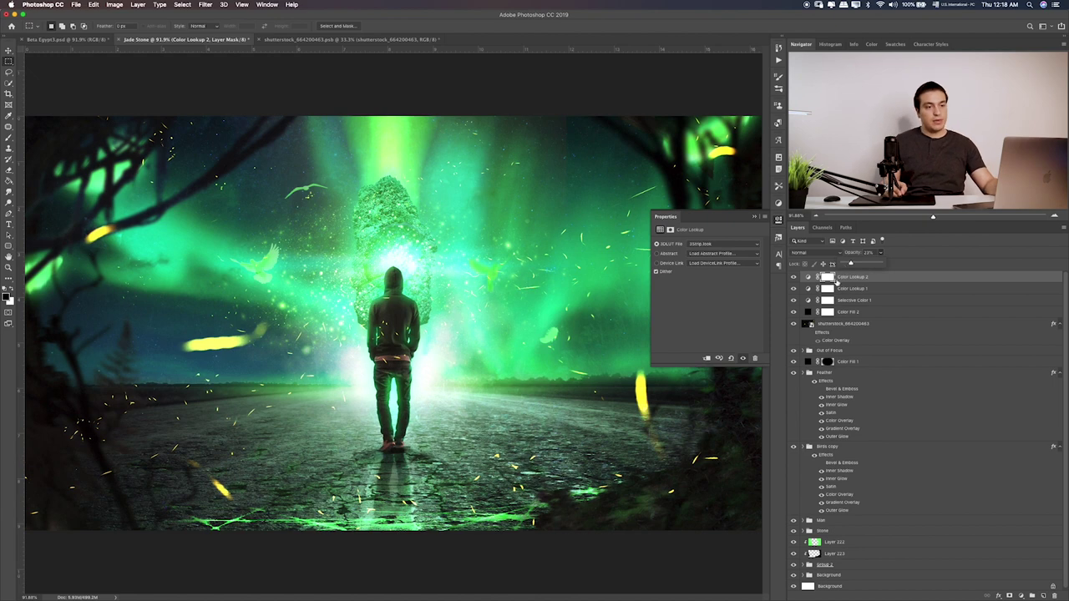
drag(844, 270, 841, 270)
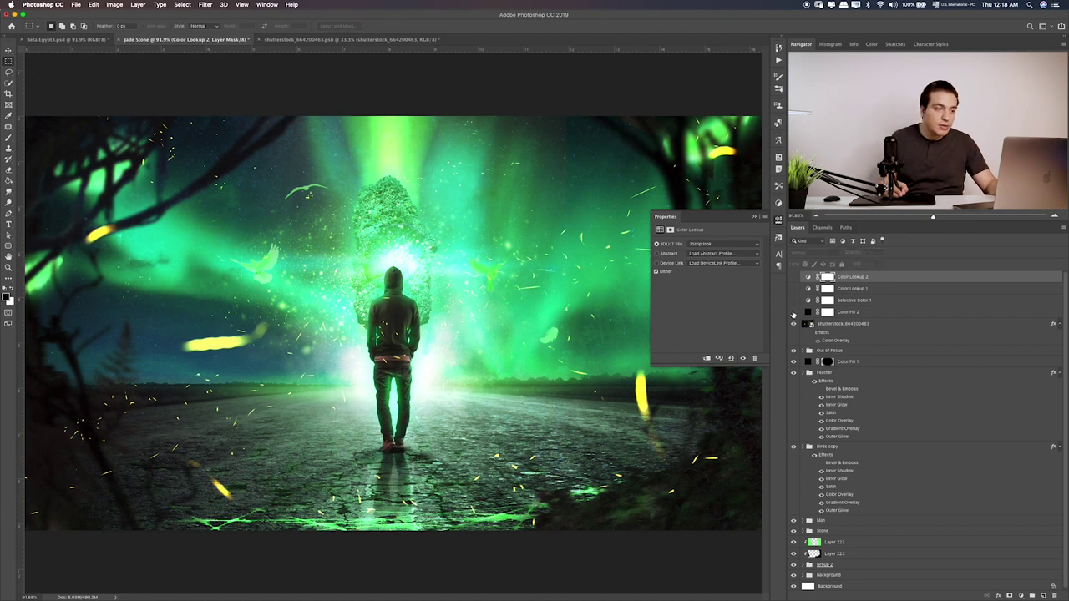
click(795, 313)
click(794, 276)
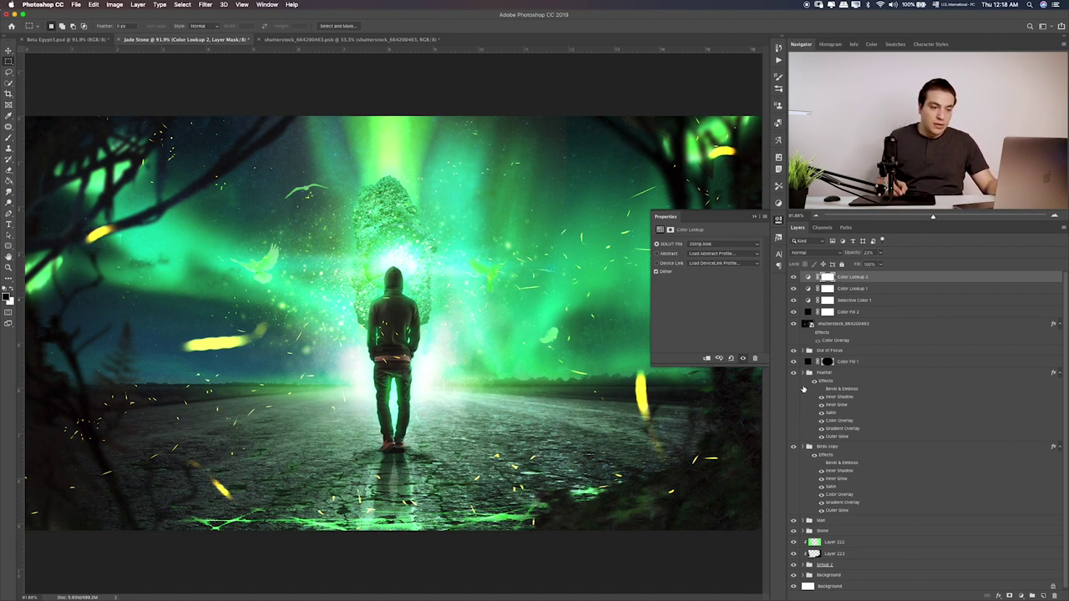
click(840, 375)
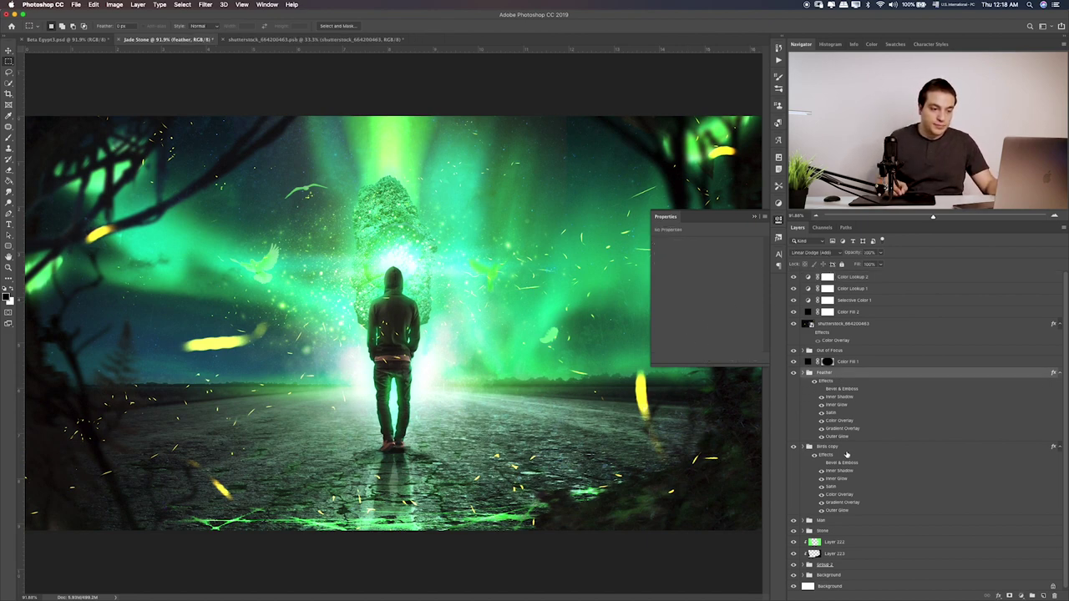
Group the Feather and Birds copy layers together and check the group's effect
shift+click(846, 451)
key(ctrl+g)
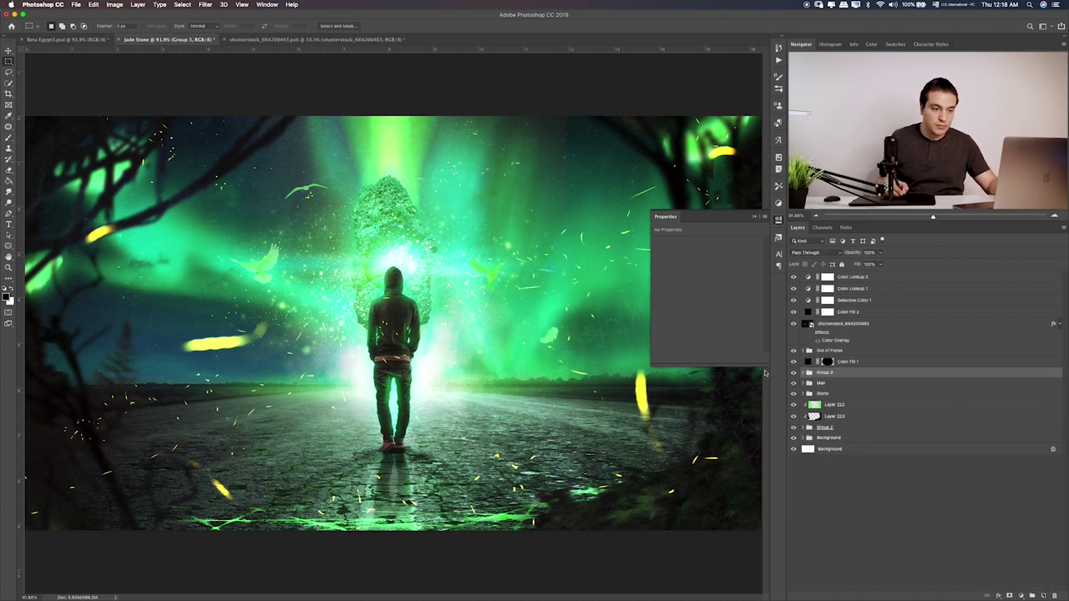
click(793, 375)
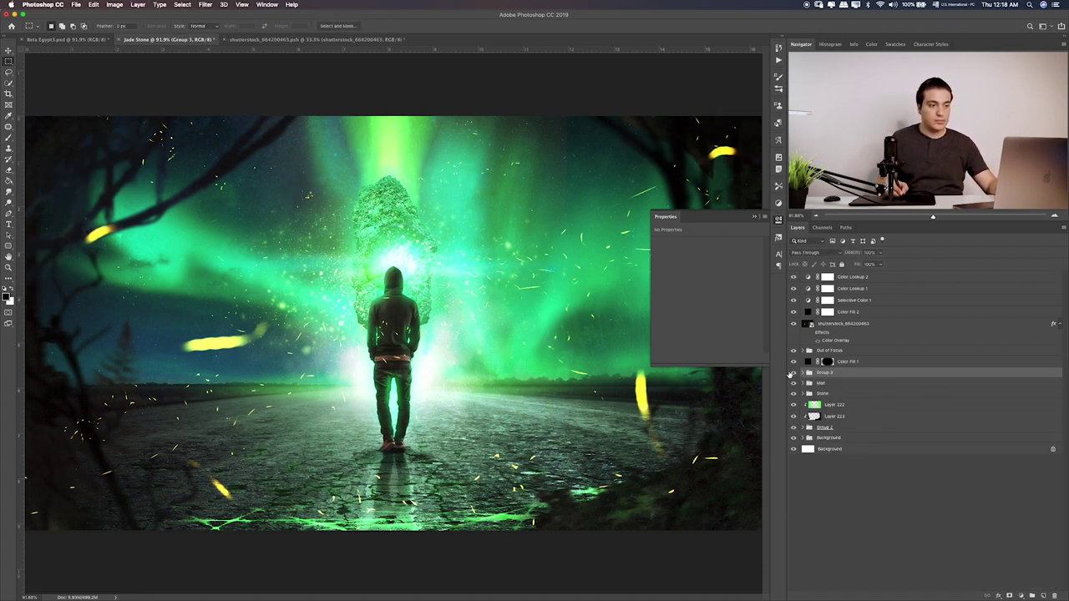
click(794, 373)
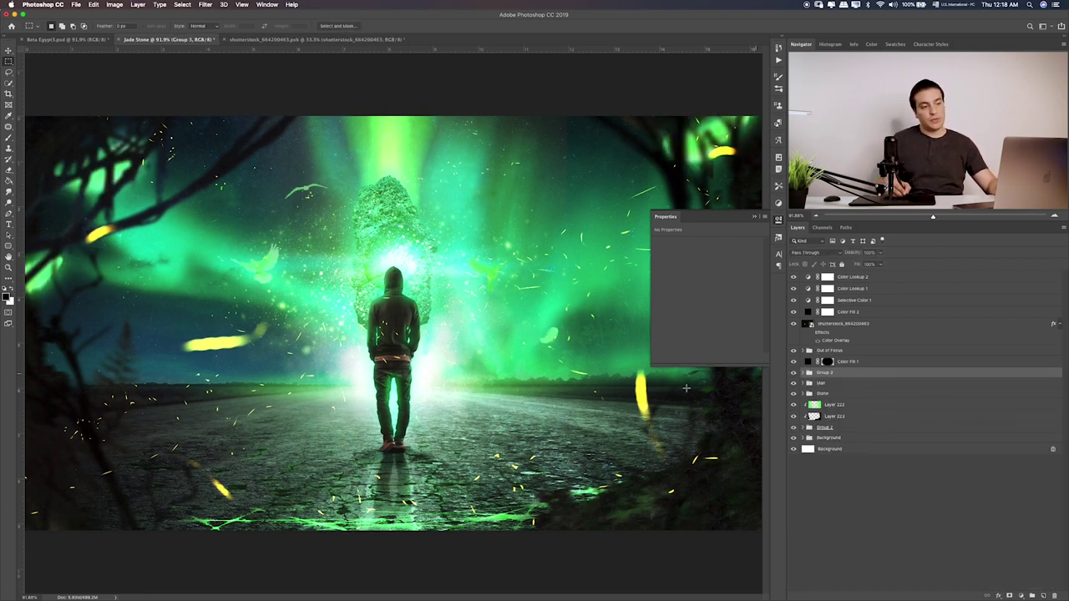
click(755, 218)
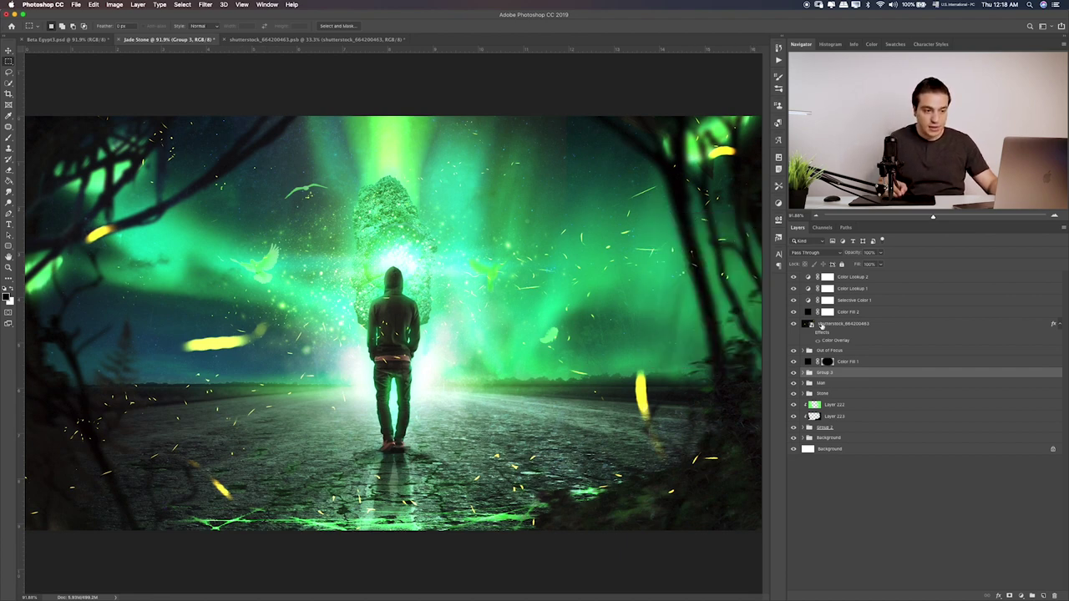
Mask the shutterstock_664200463 layer and fade the yellow streak with a 30% brush
click(821, 326)
click(1010, 596)
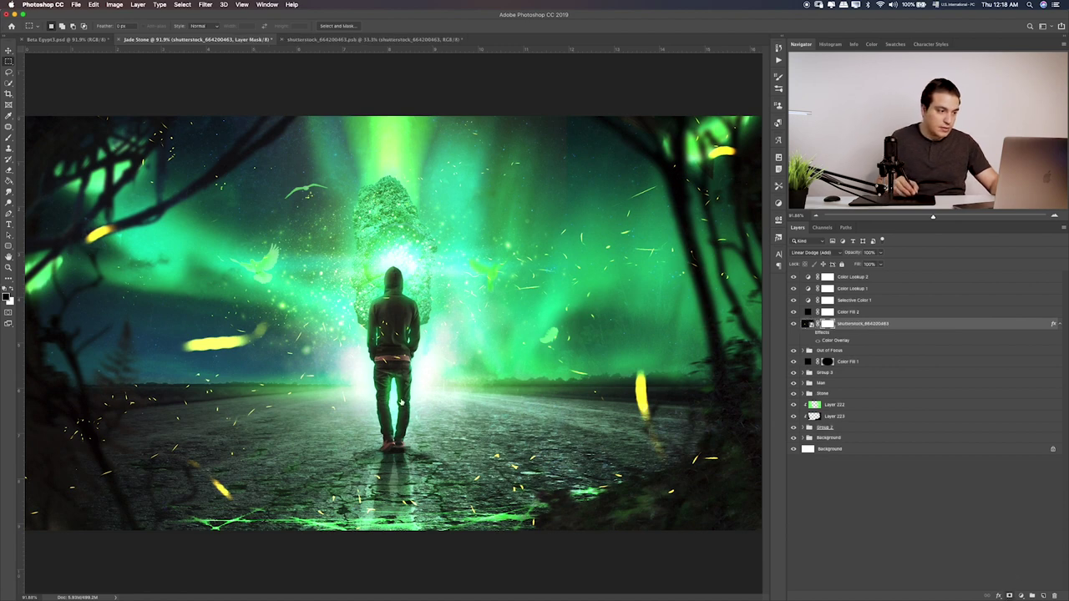
key(b)
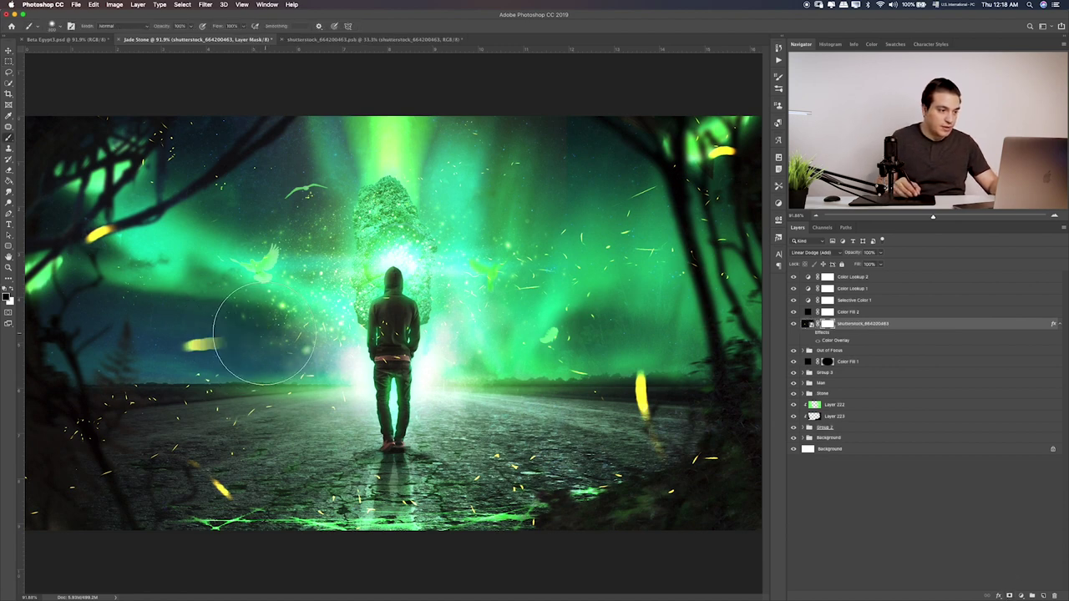
drag(227, 334, 392, 336)
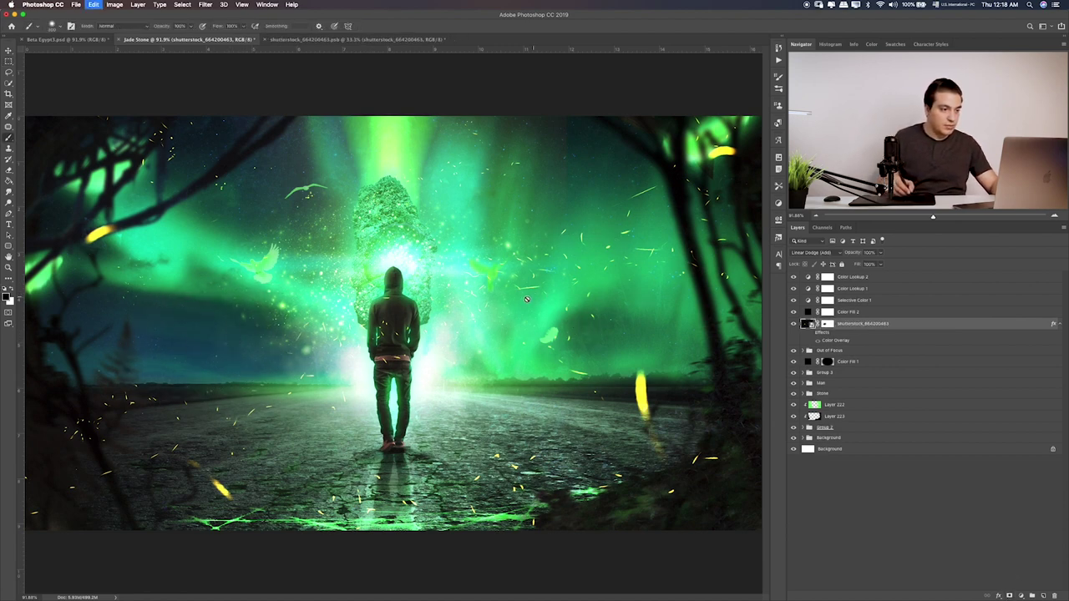
key(ctrl+z)
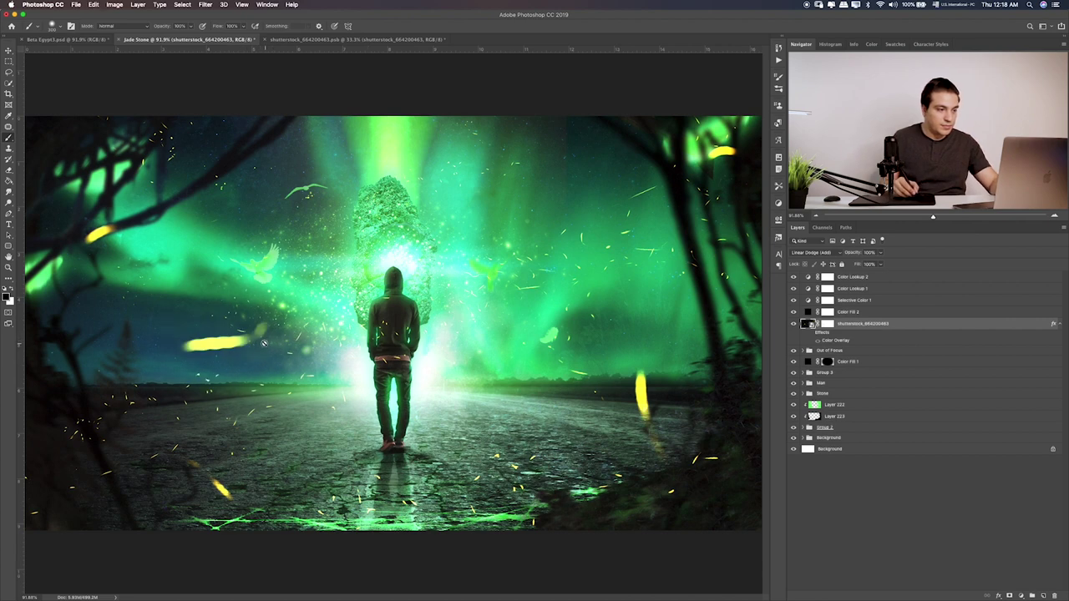
click(827, 324)
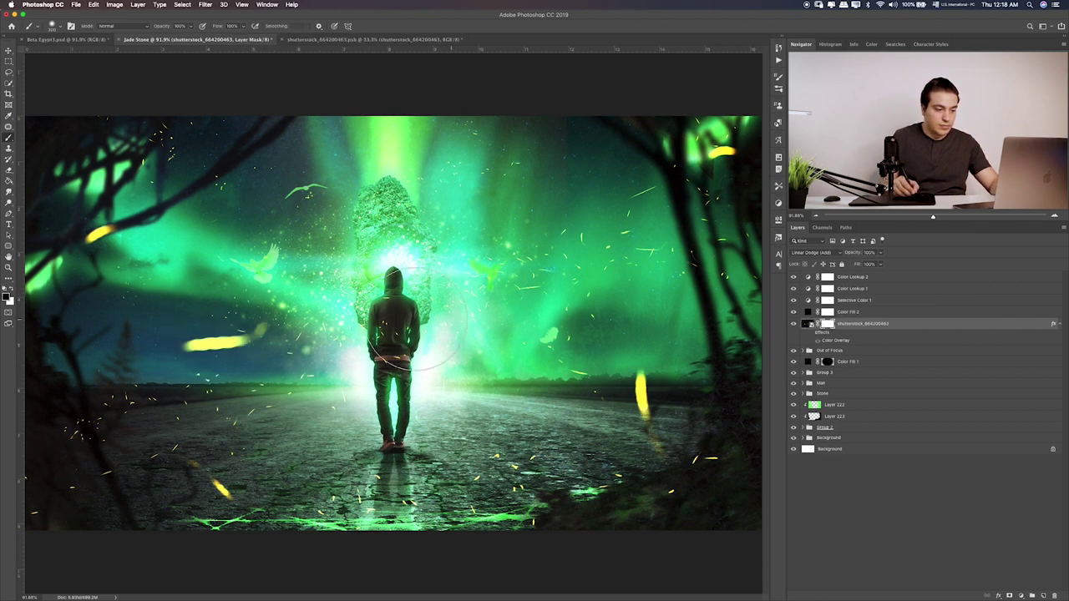
key(3)
mouse_move(250, 334)
mouse_down()
mouse_move(196, 346)
mouse_move(245, 342)
mouse_move(196, 348)
mouse_move(221, 351)
mouse_up()
key(bracketleft)
key(bracketleft)
key(bracketleft)
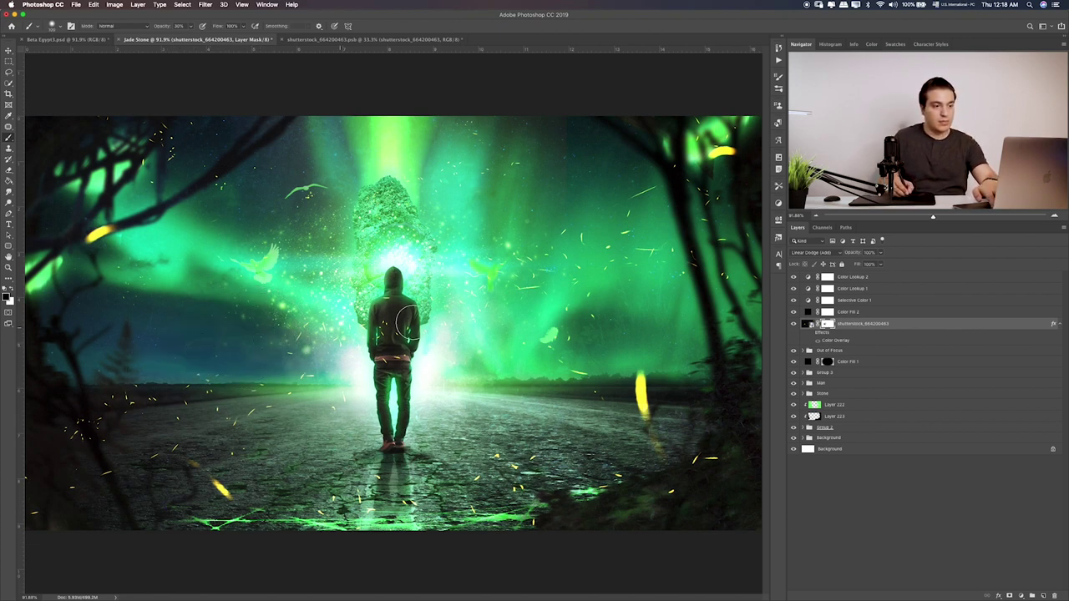
click(8, 61)
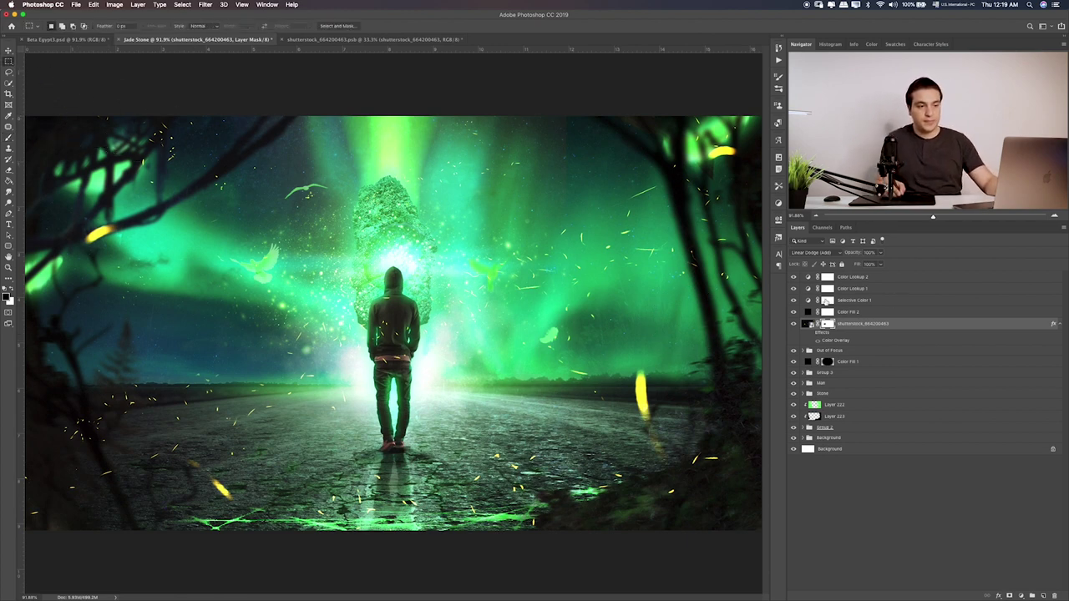
click(865, 277)
click(1023, 596)
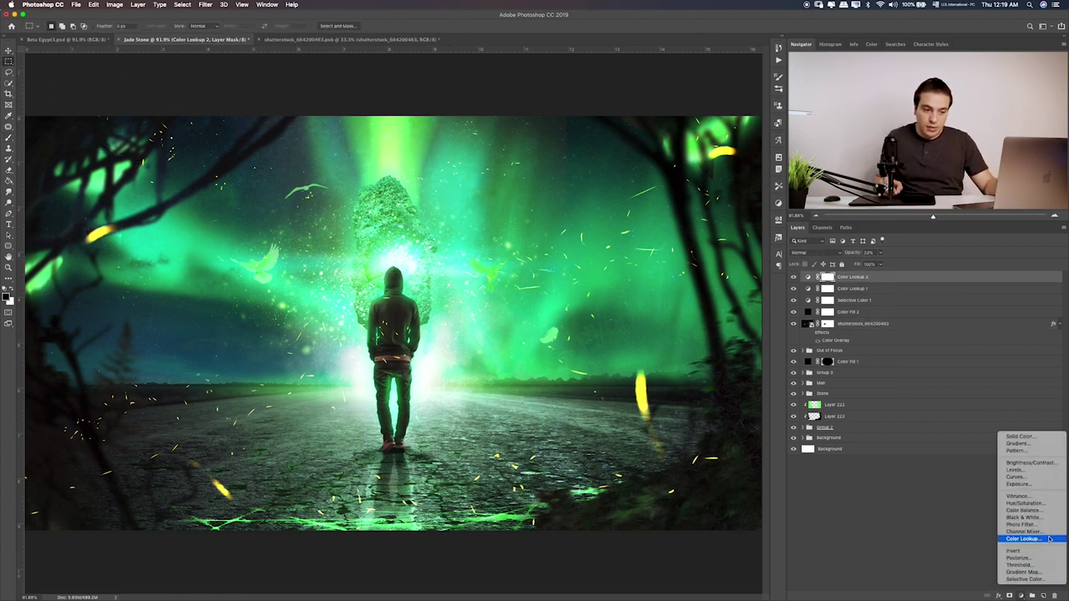
Add a gradient fill with reduced scale, shifted down to reveal the road
click(1042, 444)
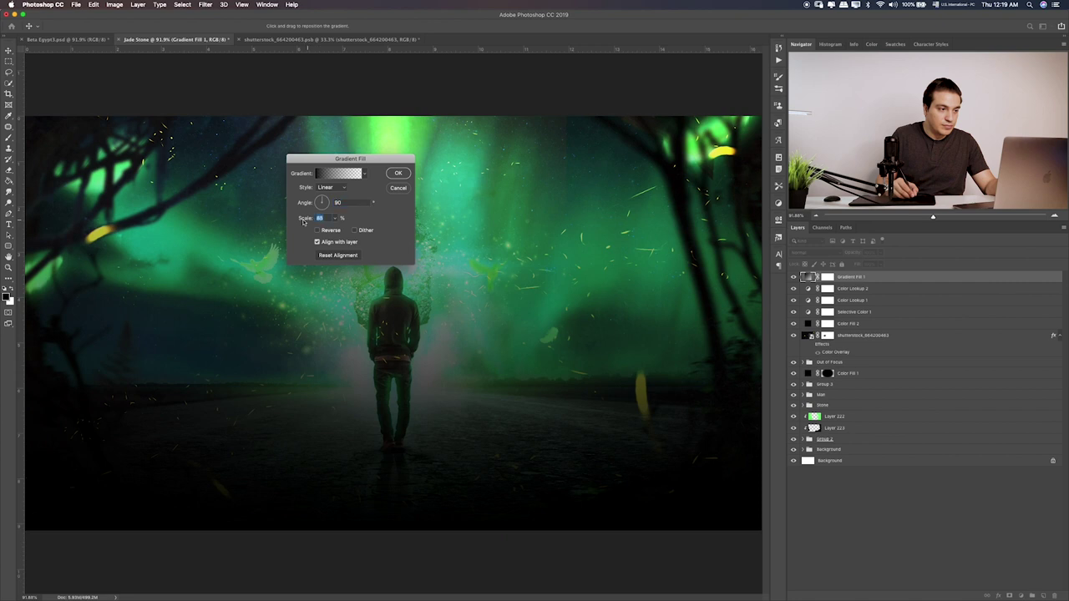
drag(313, 220, 281, 225)
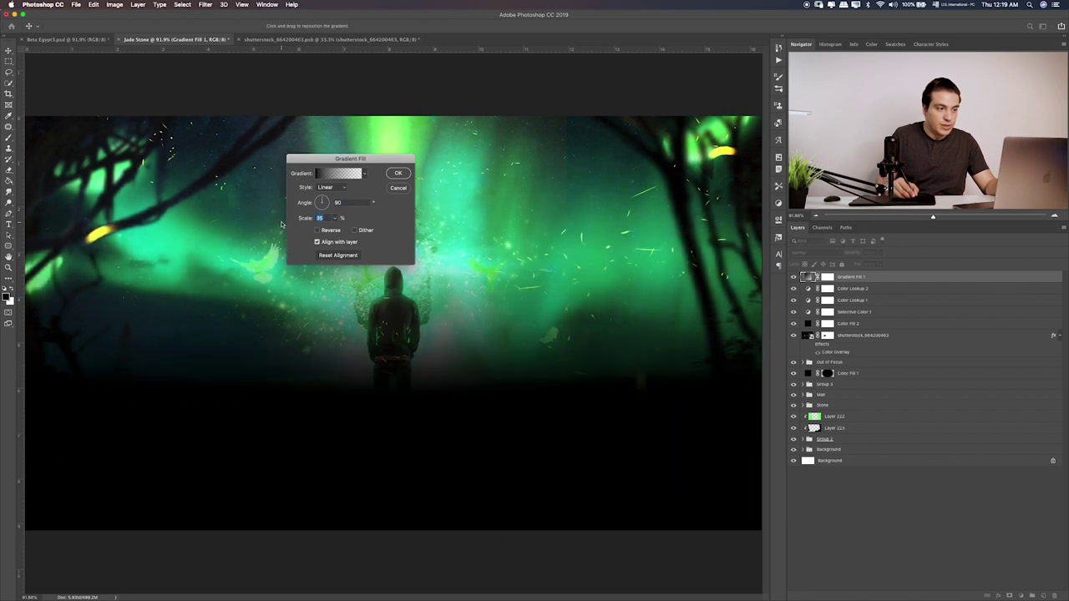
text(27)
drag(543, 320, 545, 472)
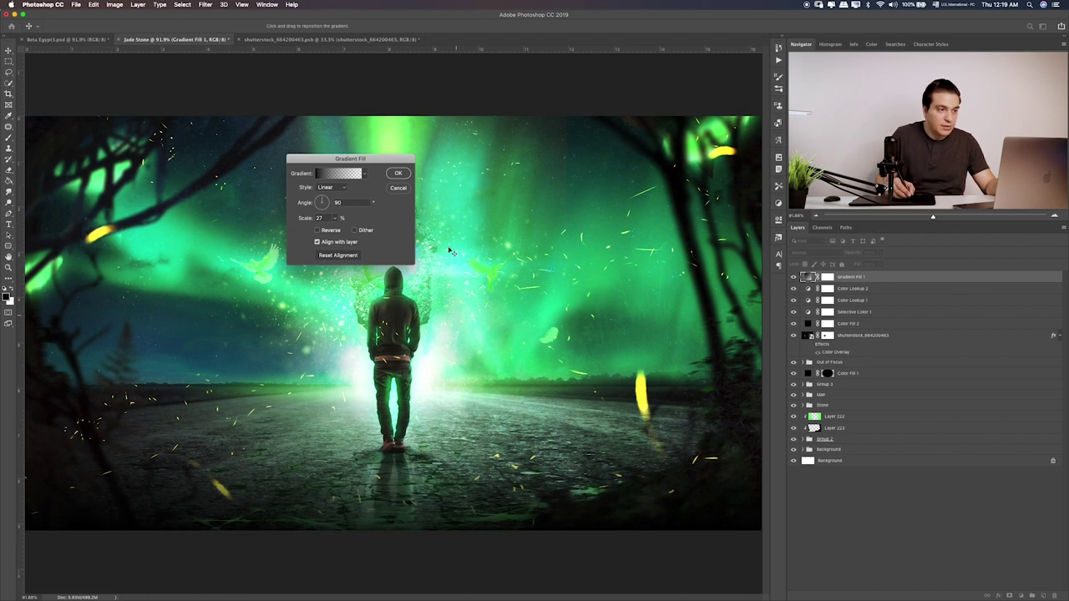
click(399, 174)
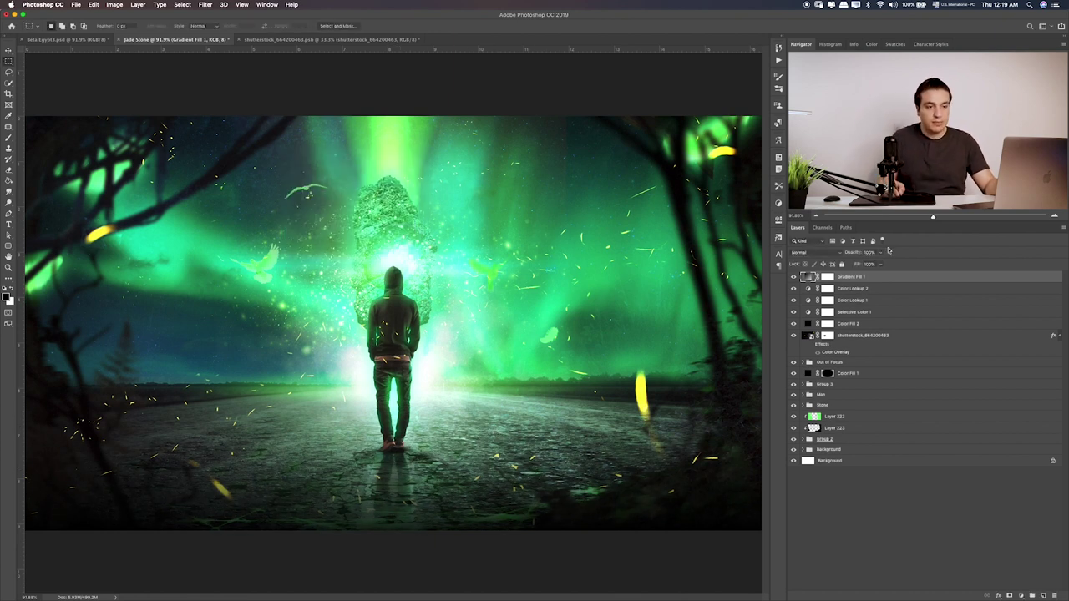
Set the Gradient Fill 1 layer's opacity to 49%
drag(864, 265, 872, 264)
click(809, 299)
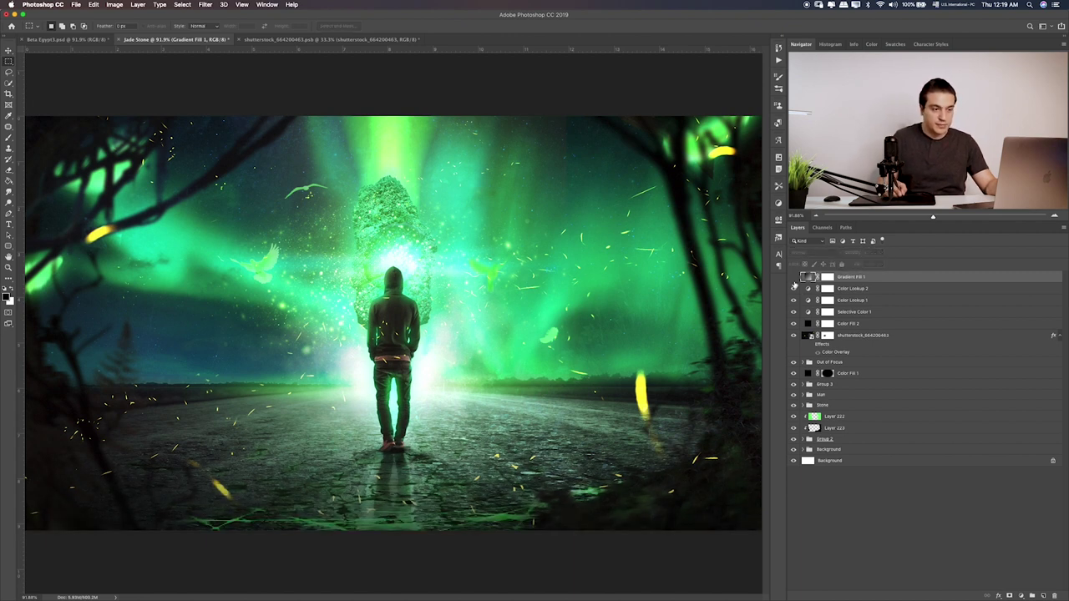
click(879, 255)
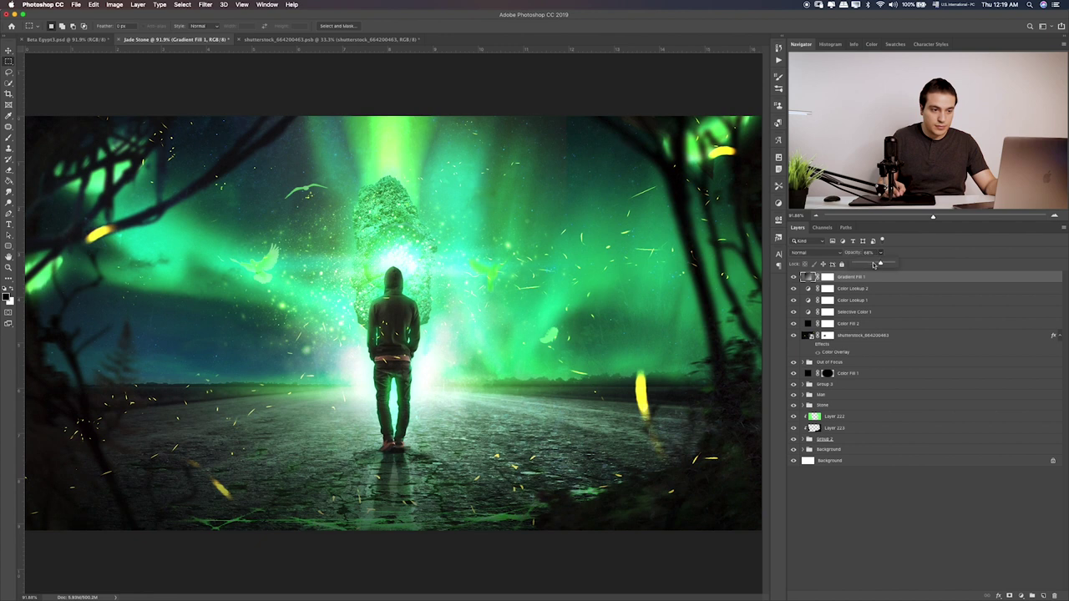
drag(875, 264, 872, 264)
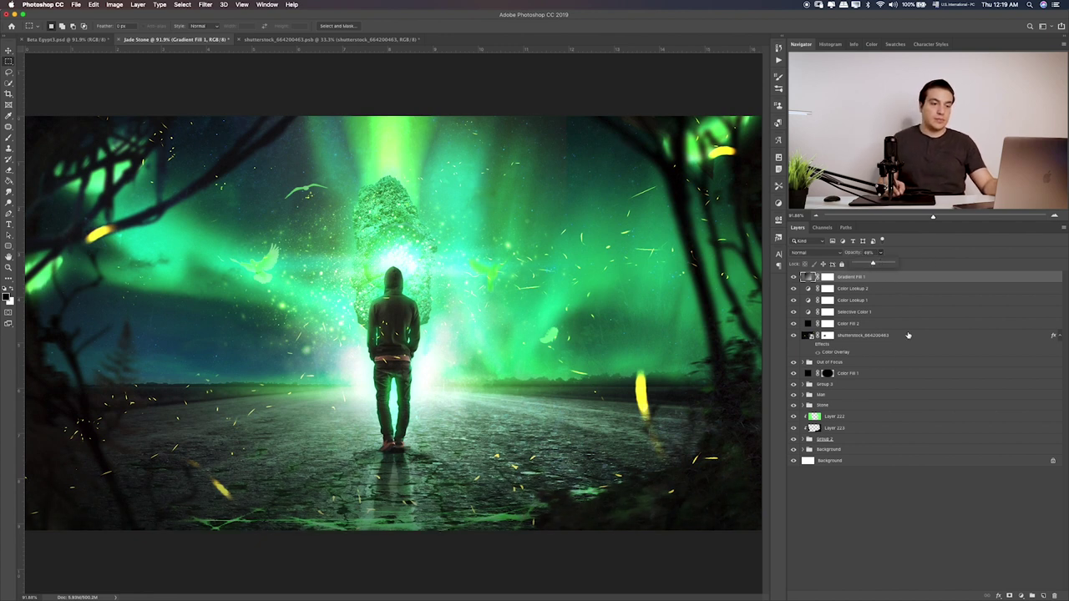
click(892, 275)
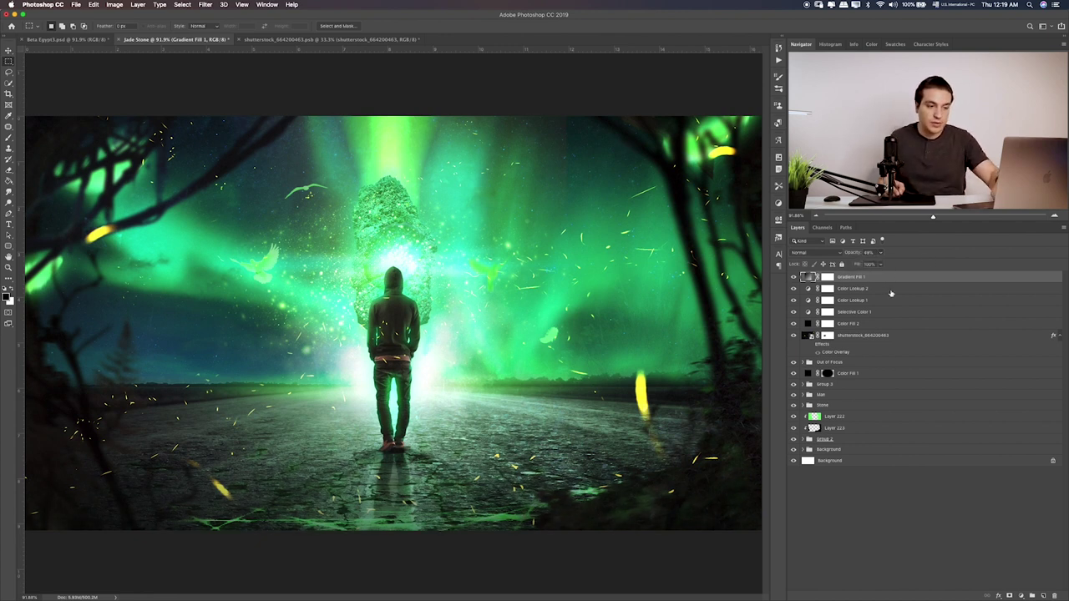
click(1021, 595)
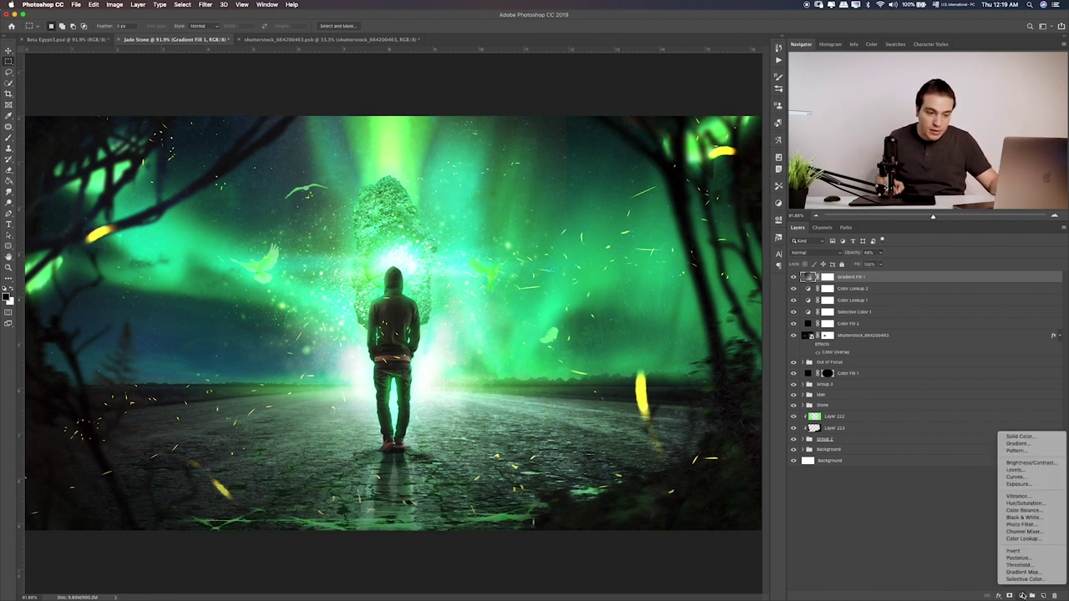
Add Levels 1 with the black input raised to 12, toggling it to compare
click(1021, 470)
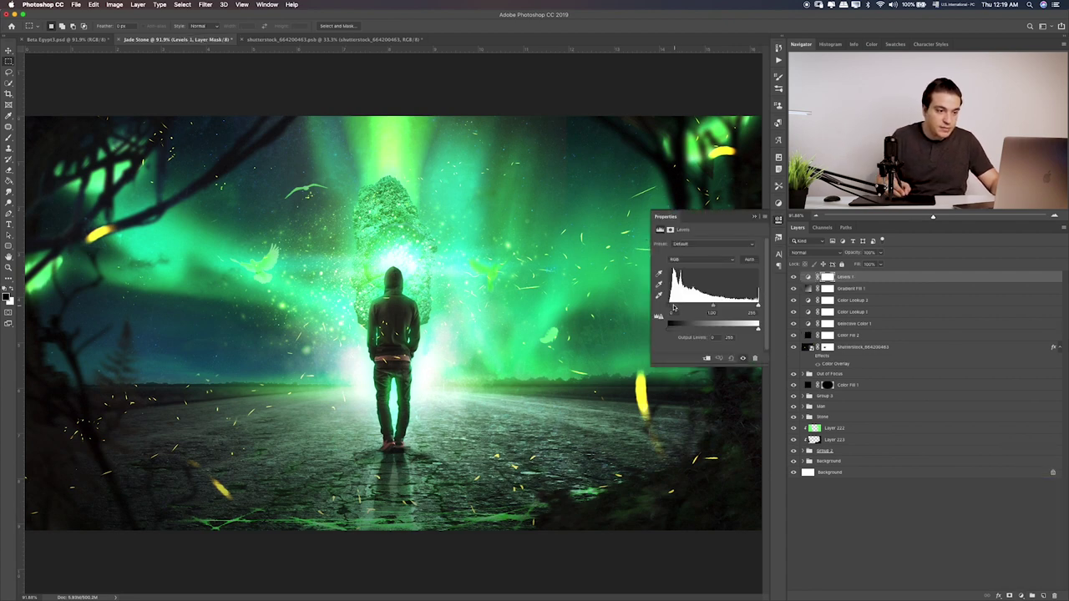
drag(690, 313, 759, 307)
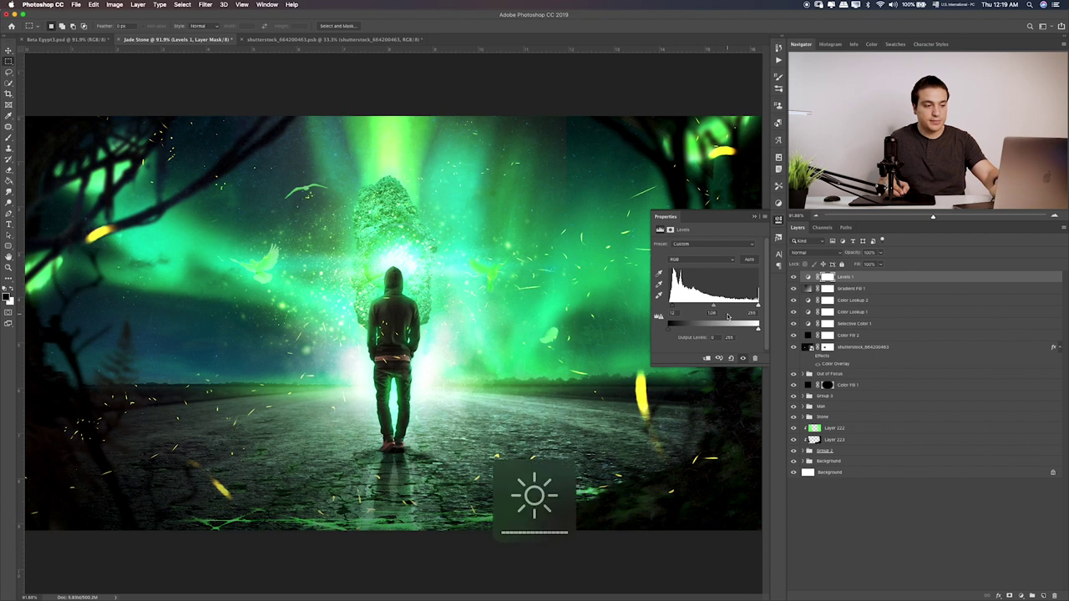
click(795, 278)
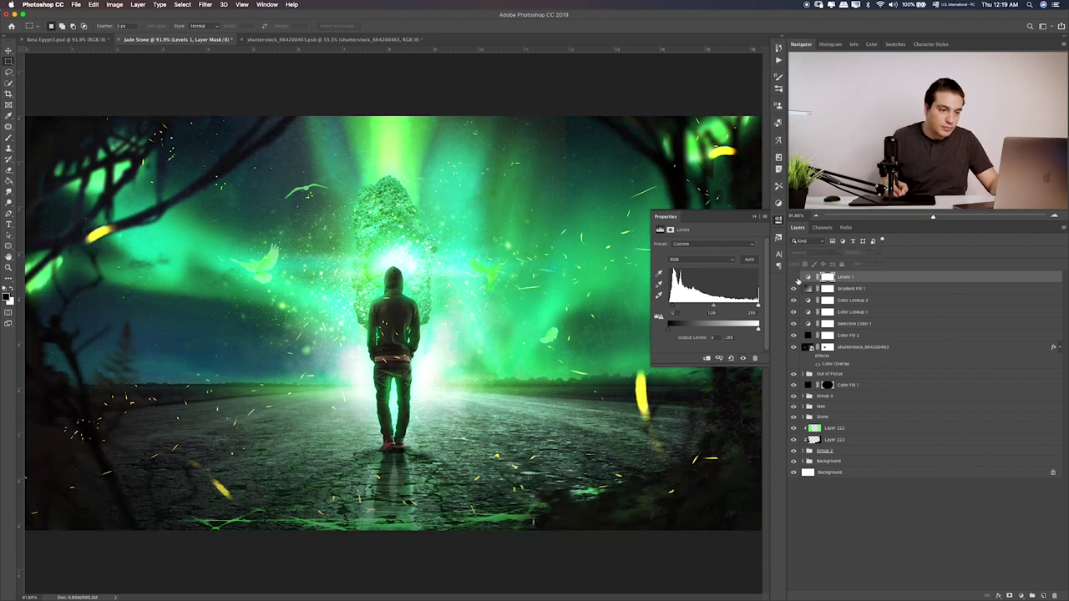
click(794, 278)
click(794, 278)
click(795, 278)
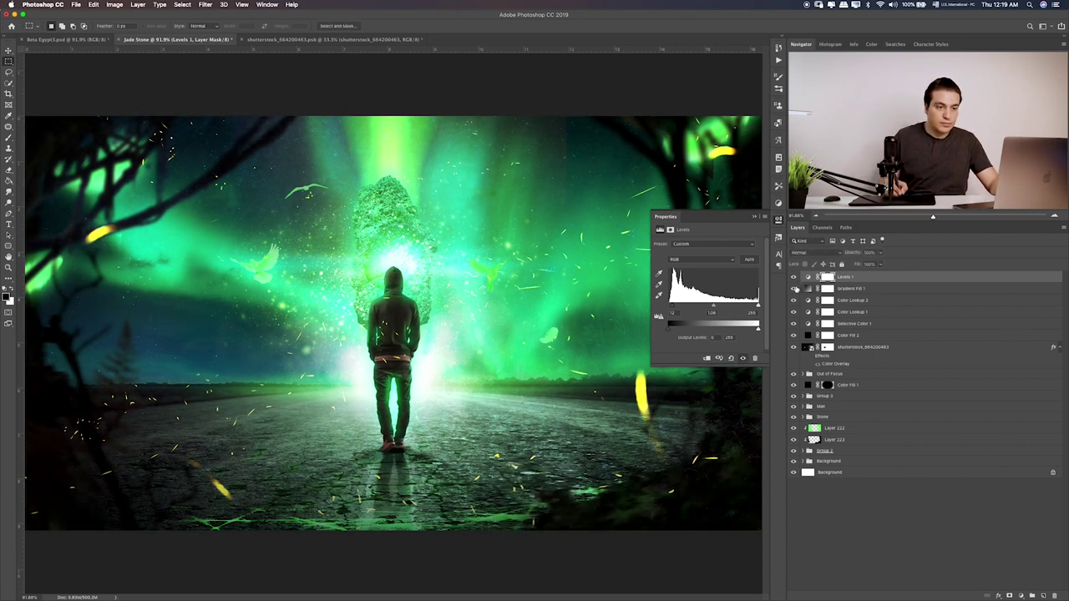
click(1020, 595)
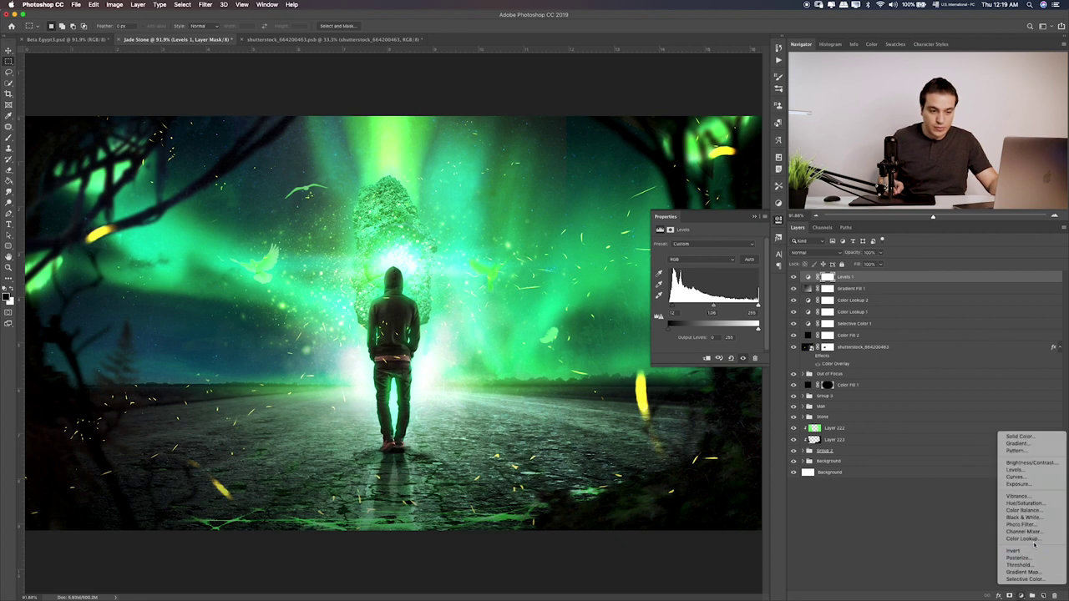
Add Curves 1 and pull down the Green channel midtones
click(1027, 477)
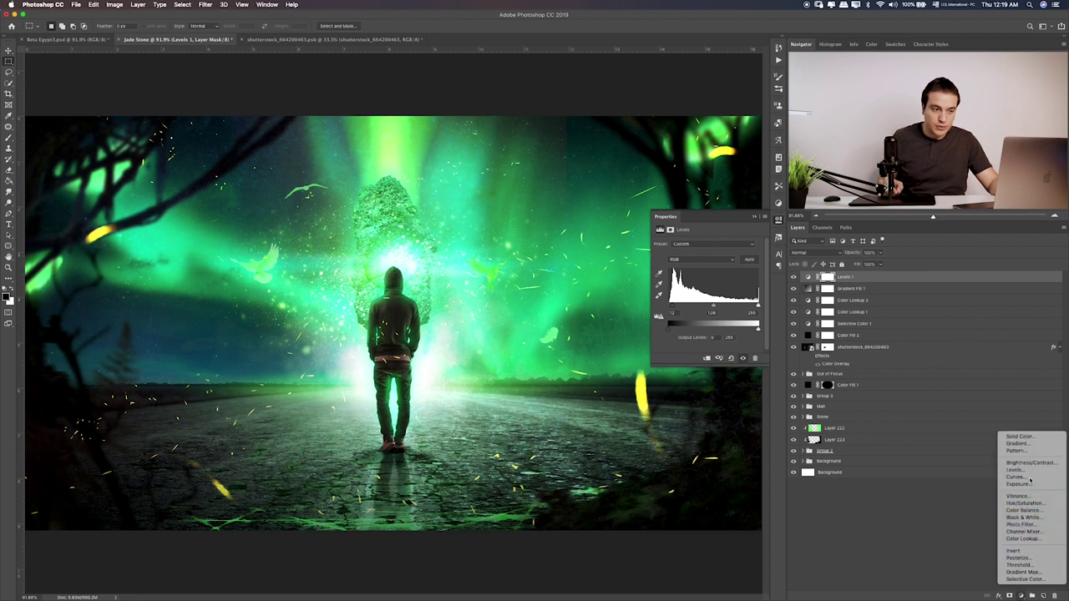
click(714, 255)
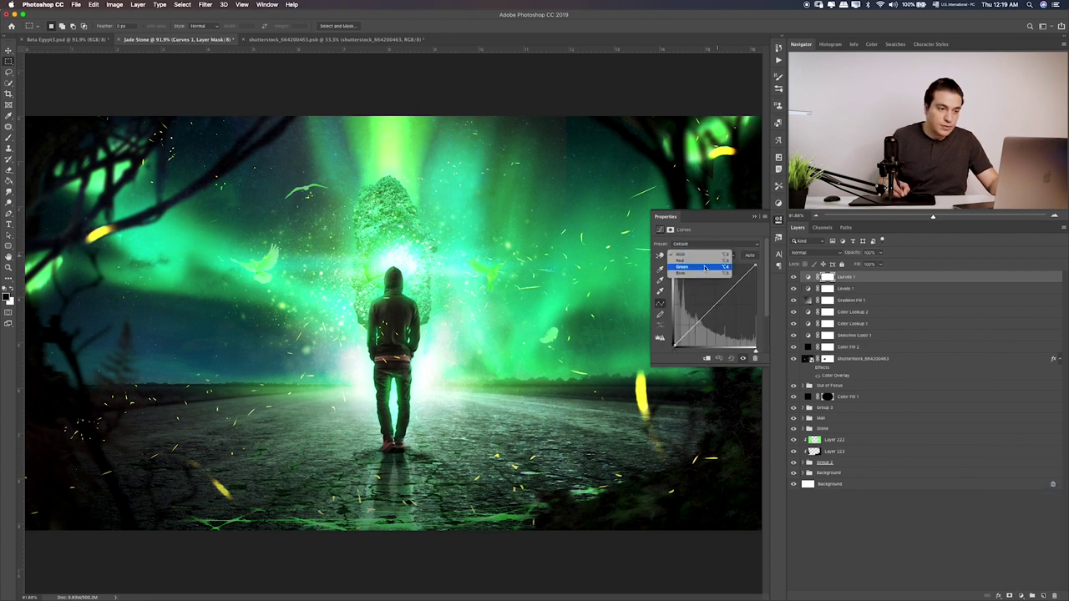
click(707, 268)
mouse_move(712, 306)
mouse_down()
mouse_move(690, 330)
mouse_move(712, 312)
mouse_move(717, 329)
mouse_move(712, 316)
mouse_move(683, 332)
mouse_up()
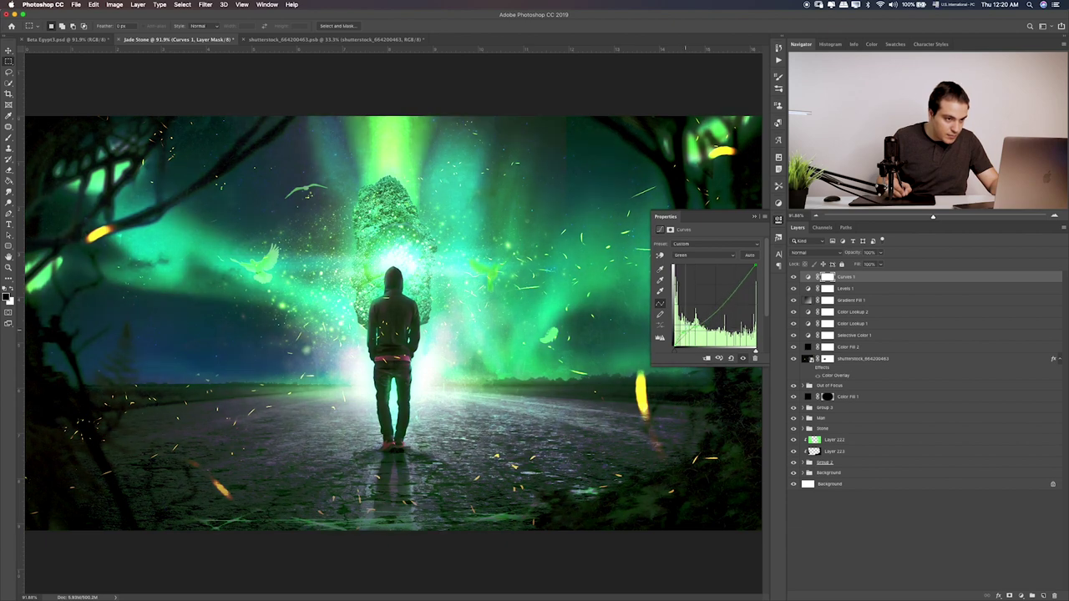
key(ctrl+z)
key(ctrl+z)
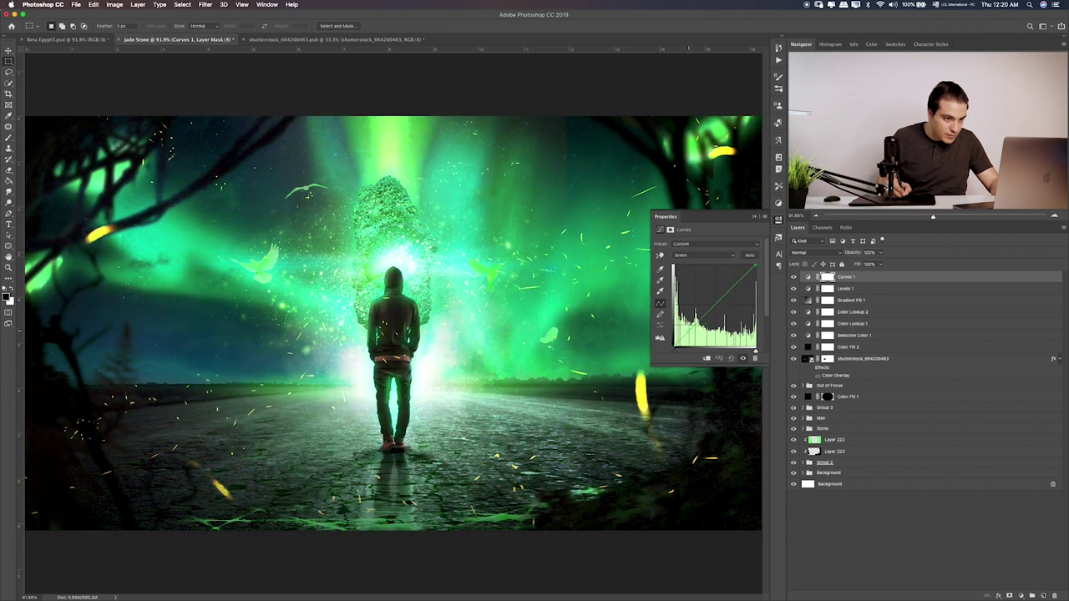
drag(694, 330, 706, 322)
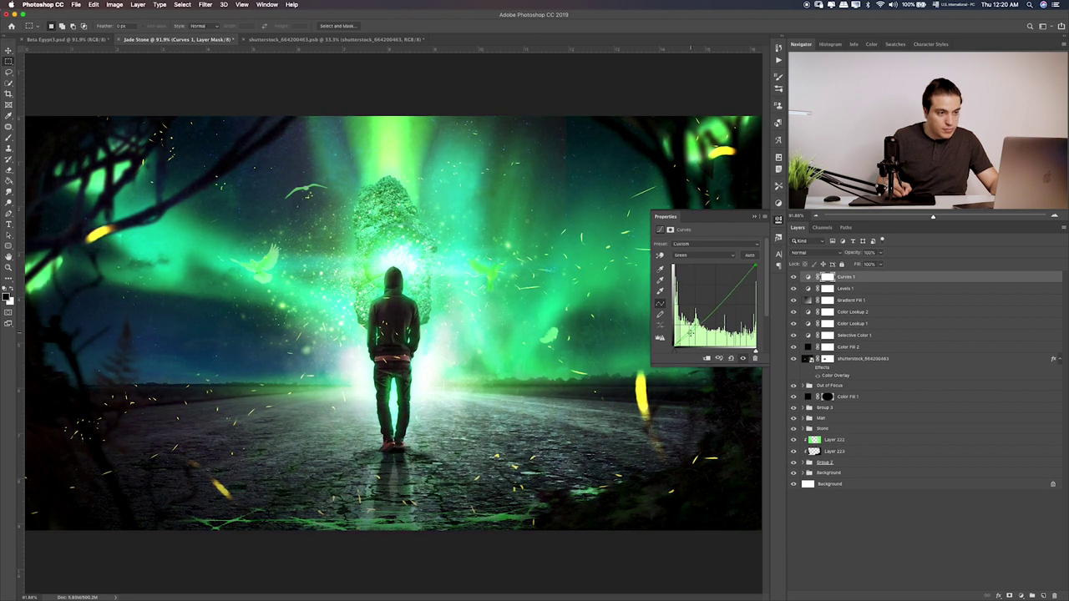
click(793, 281)
click(793, 280)
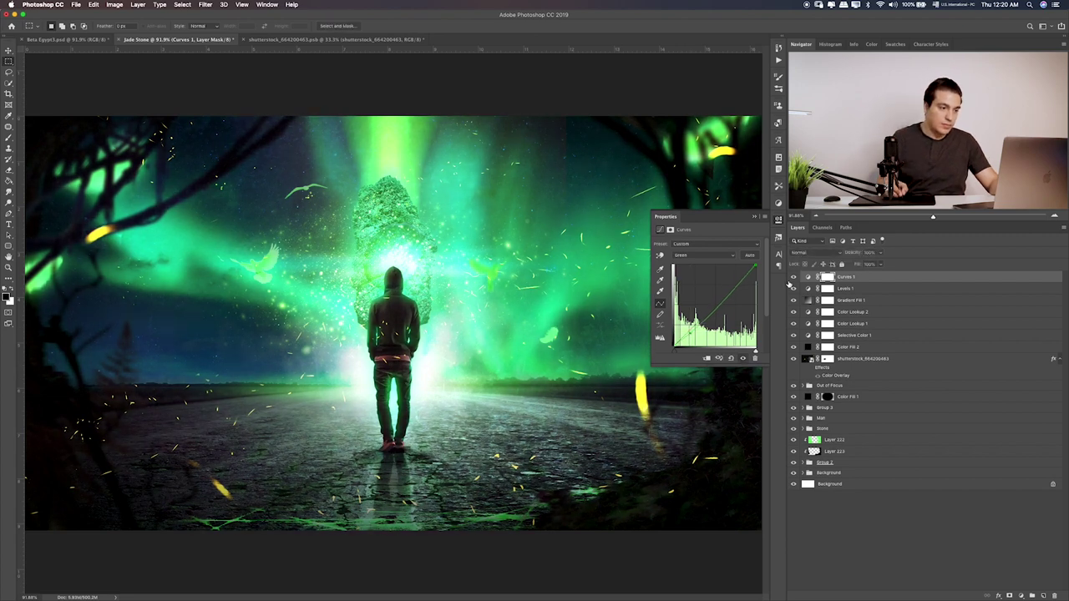
Set Curves 1 to 41% opacity and stamp visible layers into Layer 224
click(880, 253)
drag(883, 264, 858, 264)
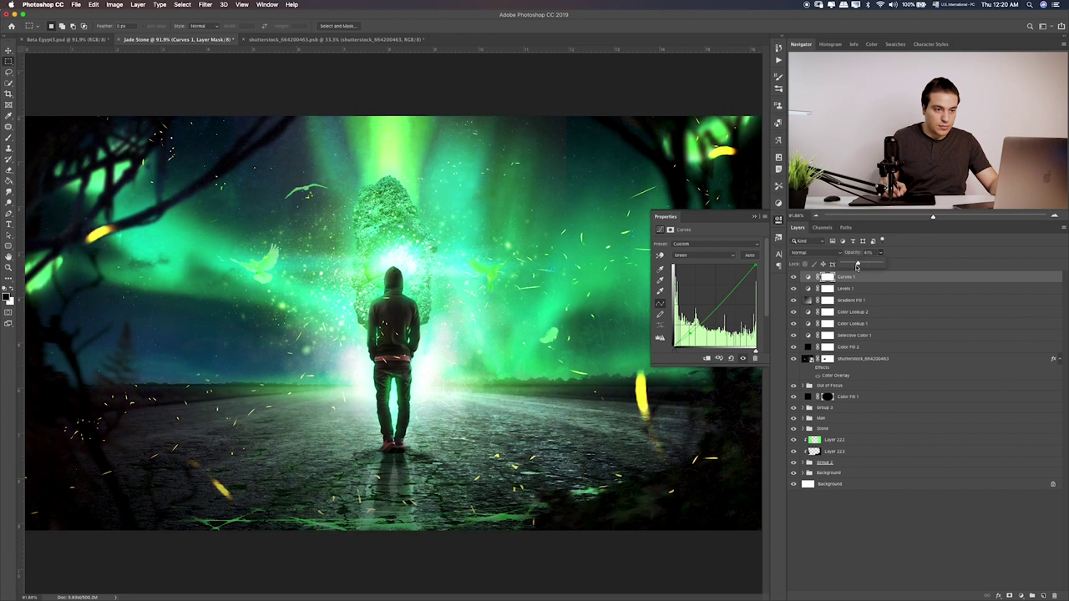
click(809, 277)
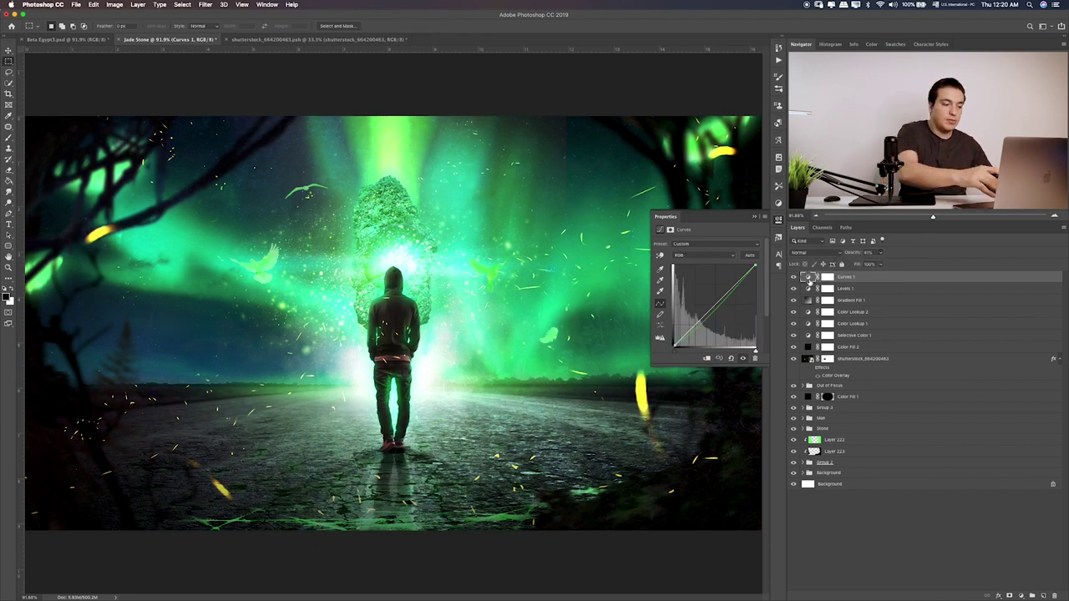
key(ctrl+shift+alt+e)
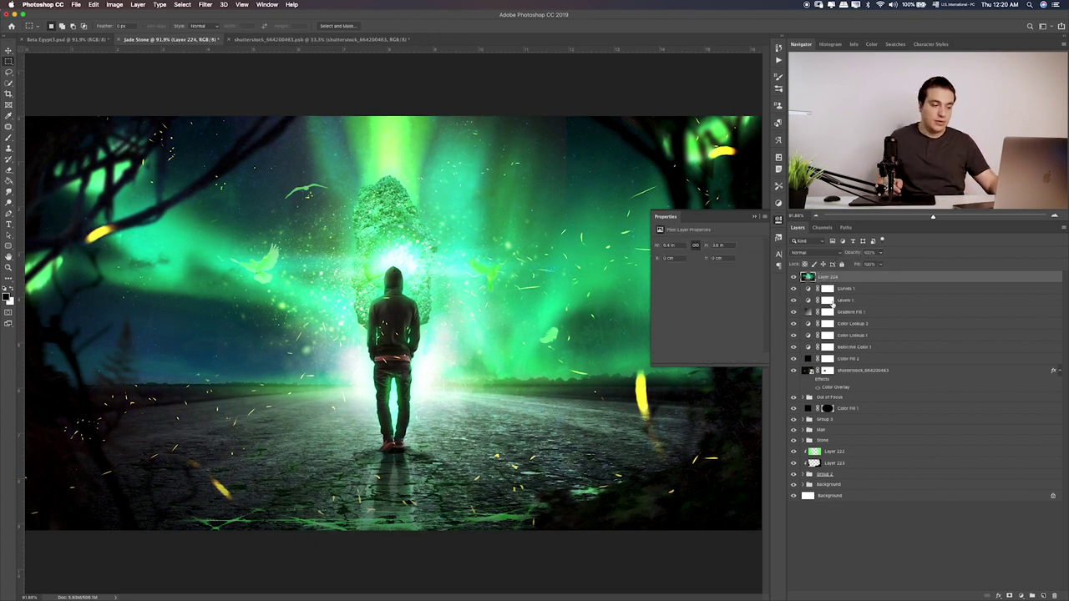
Apply Camera Raw's Auto tone settings to the top layer and exit the filter
click(206, 5)
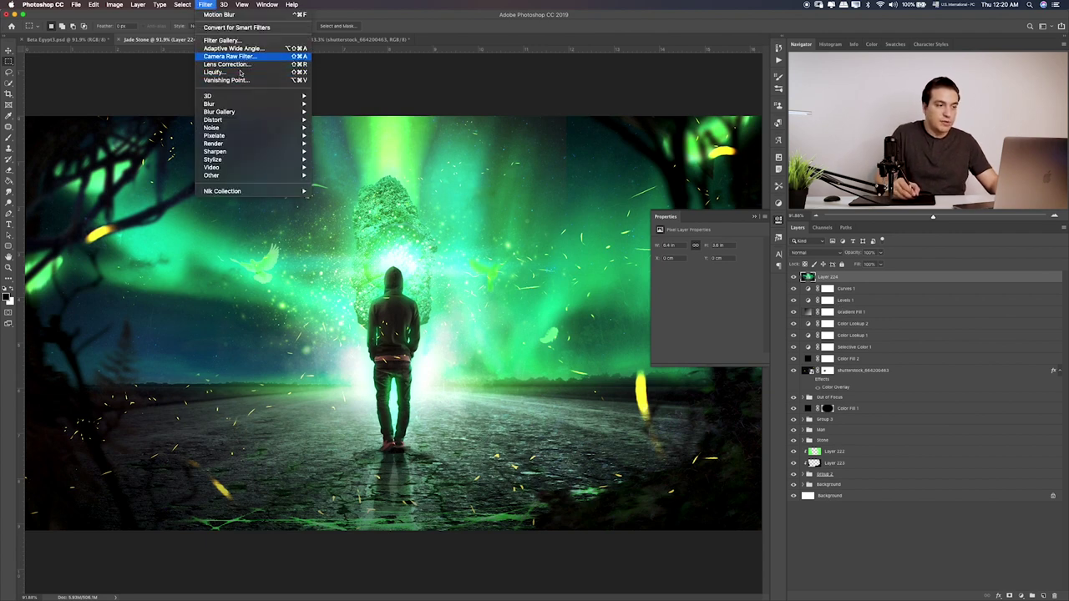
click(249, 62)
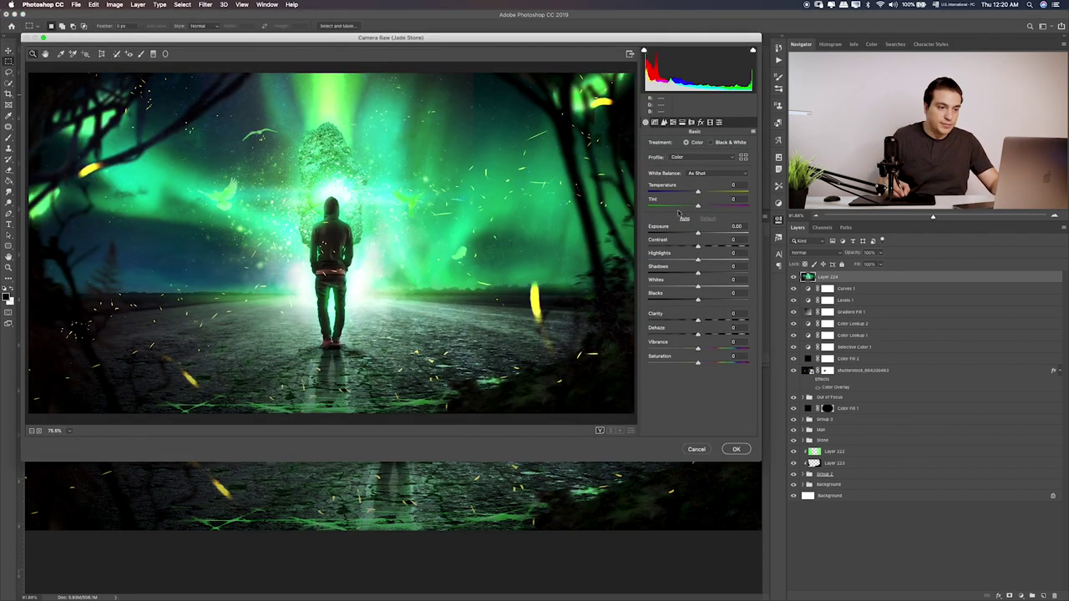
click(685, 219)
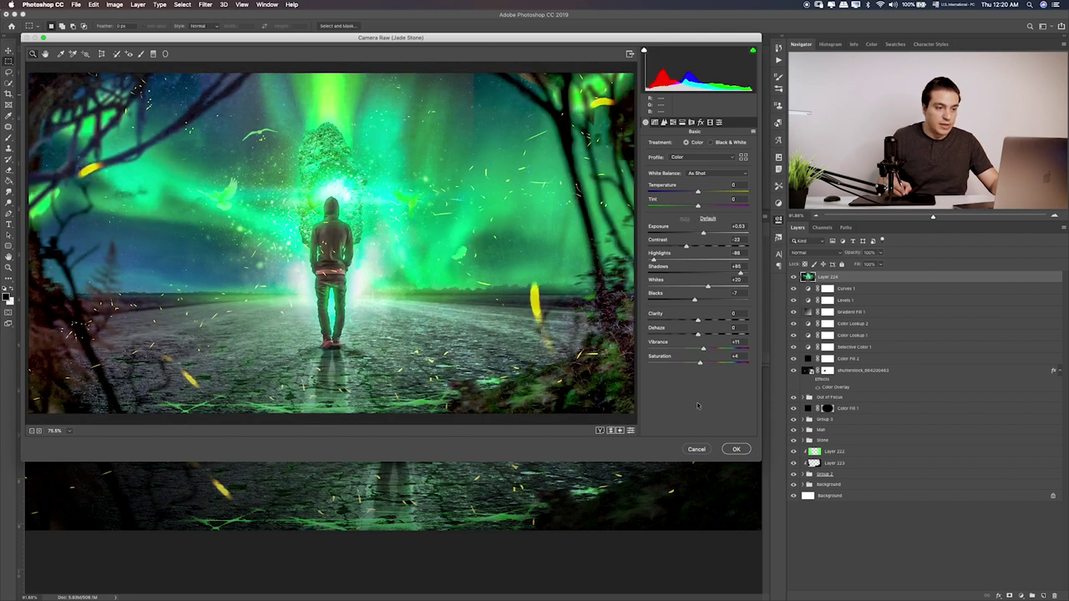
key(Return)
click(755, 218)
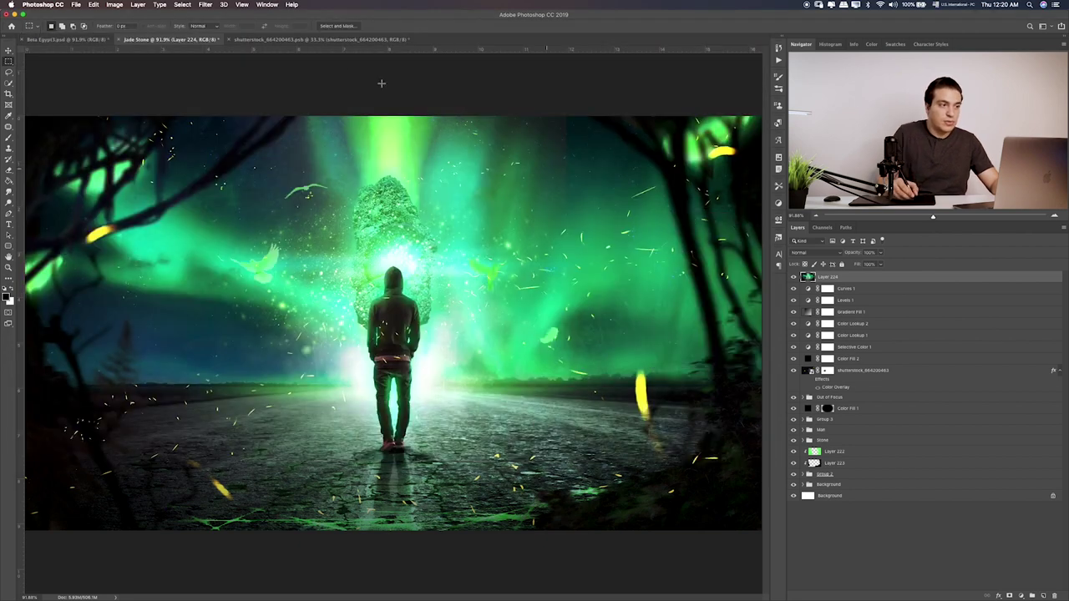
Reopen Camera Raw, compare Auto against Default tones, and reset to Default
click(214, 5)
click(244, 57)
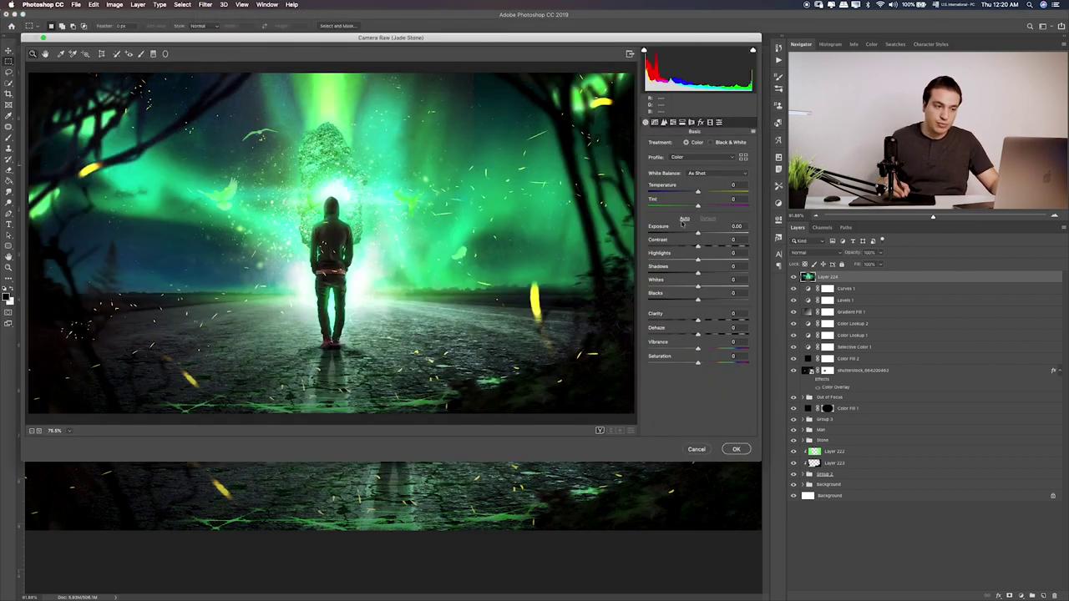
click(684, 219)
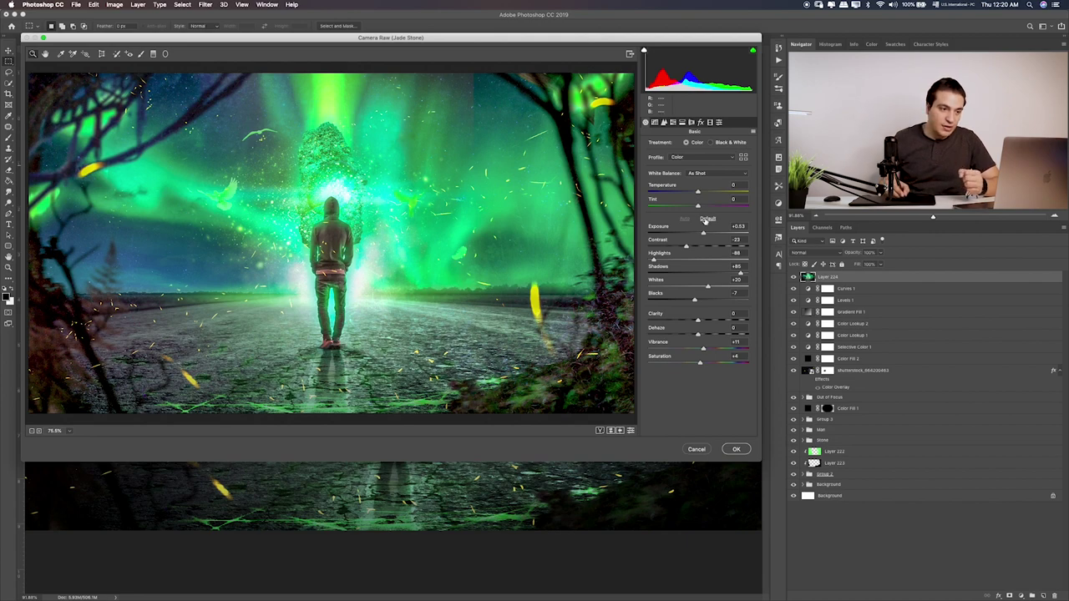
click(706, 219)
click(686, 223)
click(710, 221)
click(690, 222)
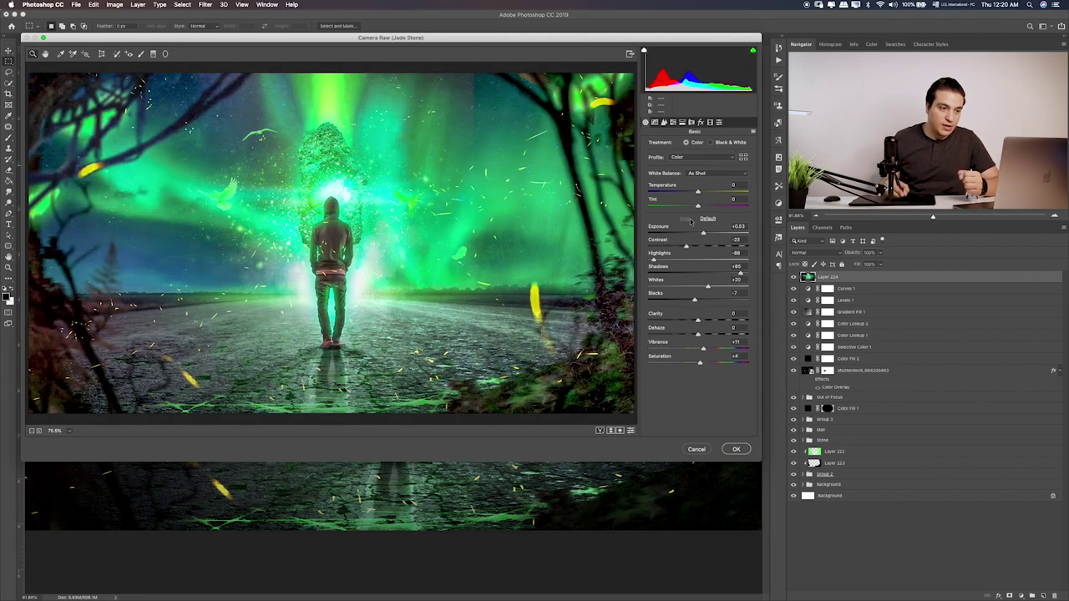
click(708, 218)
Set Exposure +0.10, Shadows +15 and Vibrance +5 by hand, then view the Detail sharpening settings
mouse_move(698, 233)
mouse_down()
mouse_move(675, 247)
mouse_move(706, 248)
mouse_move(690, 261)
mouse_up()
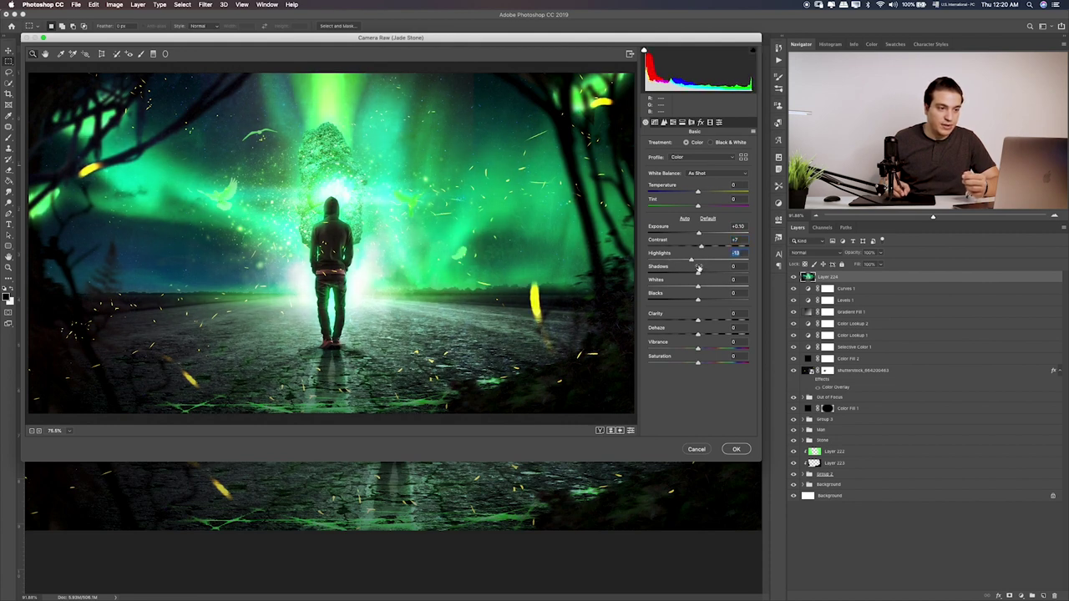
mouse_move(698, 274)
mouse_down()
mouse_move(726, 273)
mouse_move(689, 300)
mouse_move(716, 320)
mouse_move(705, 322)
mouse_up()
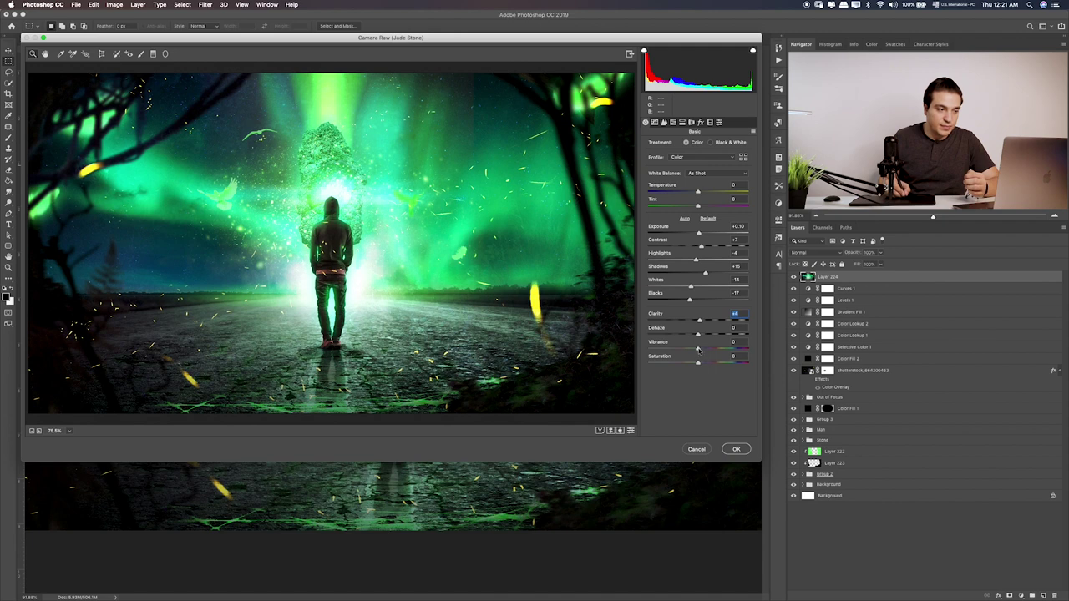
drag(699, 349, 704, 355)
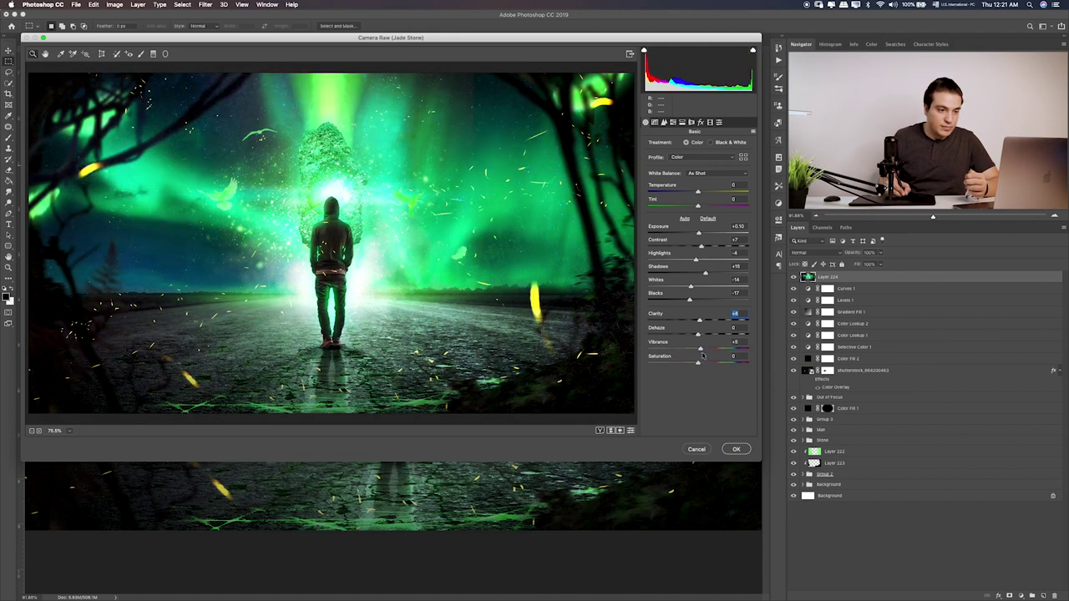
click(700, 349)
click(663, 123)
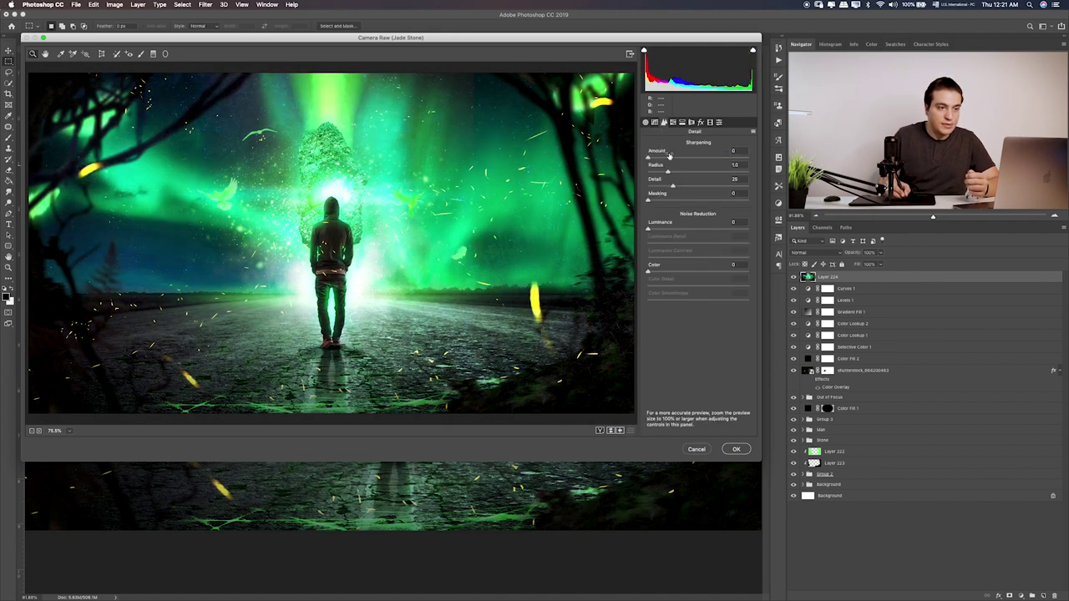
Set sharpening Amount to 28 and tweak HSL orange luminance, green saturation and green hue
mouse_move(681, 158)
mouse_down()
mouse_move(705, 158)
mouse_move(675, 159)
mouse_up()
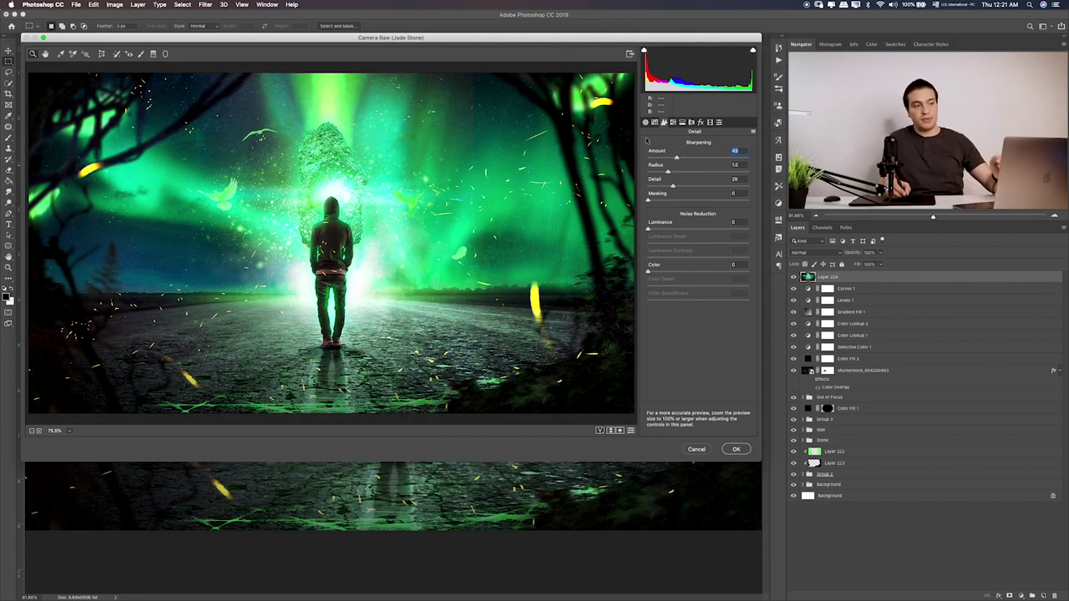
drag(672, 158, 668, 158)
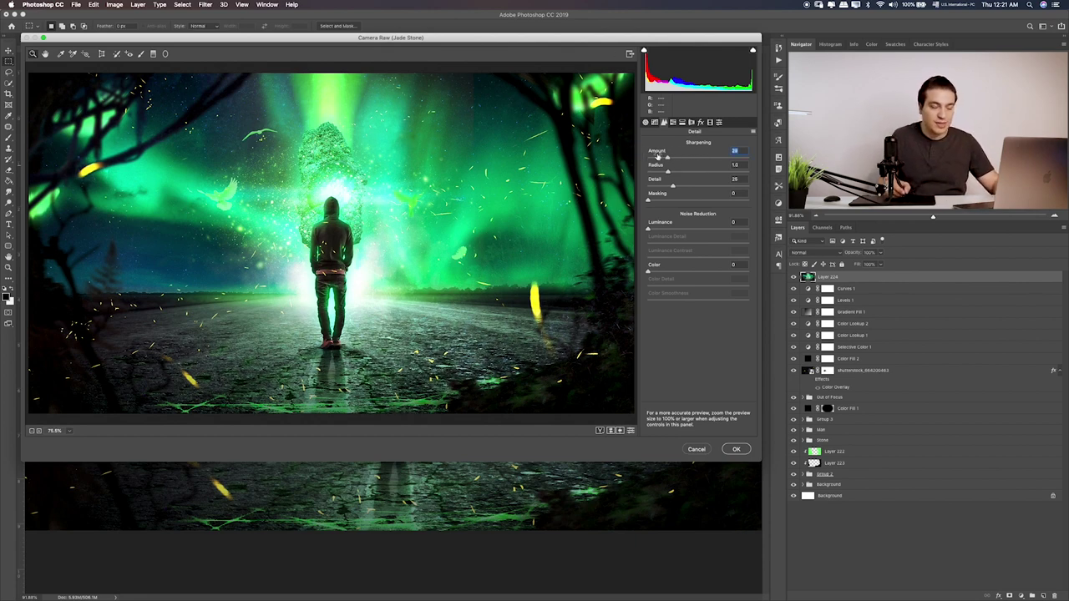
click(673, 122)
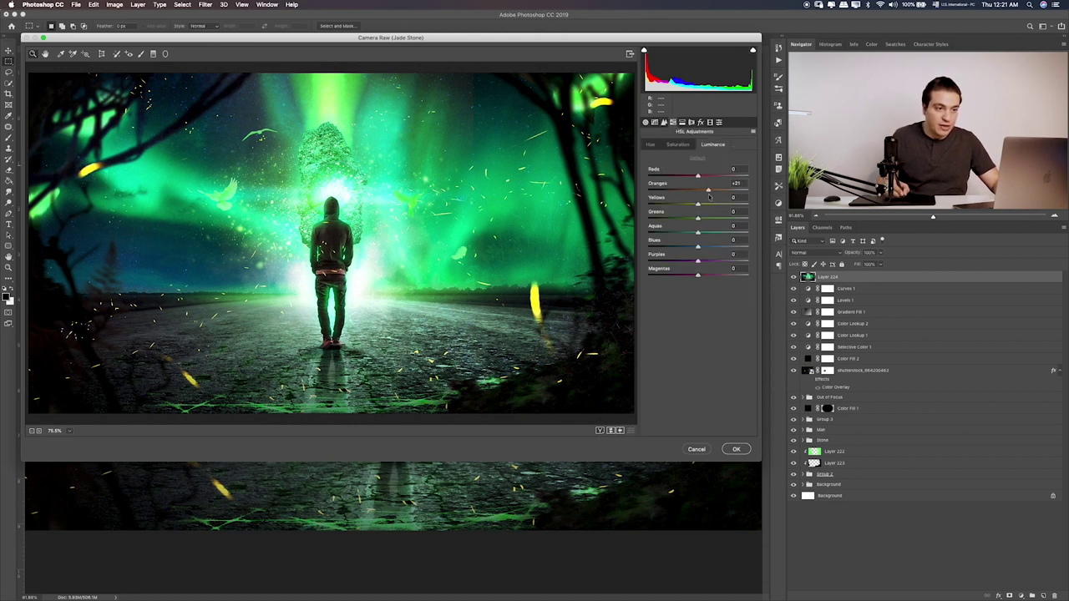
drag(709, 196, 701, 221)
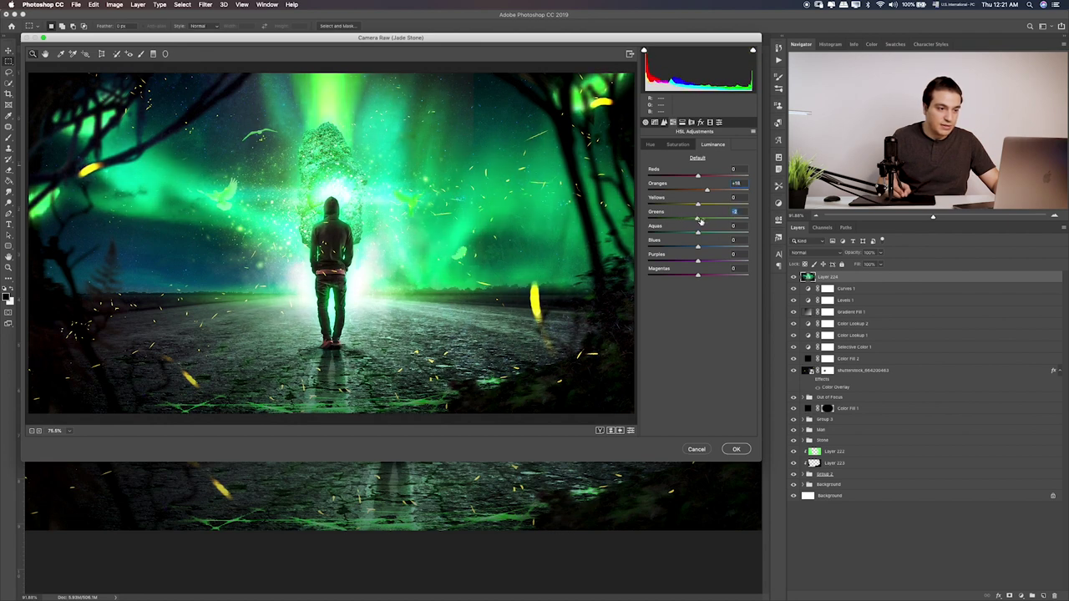
click(683, 145)
drag(698, 219, 703, 227)
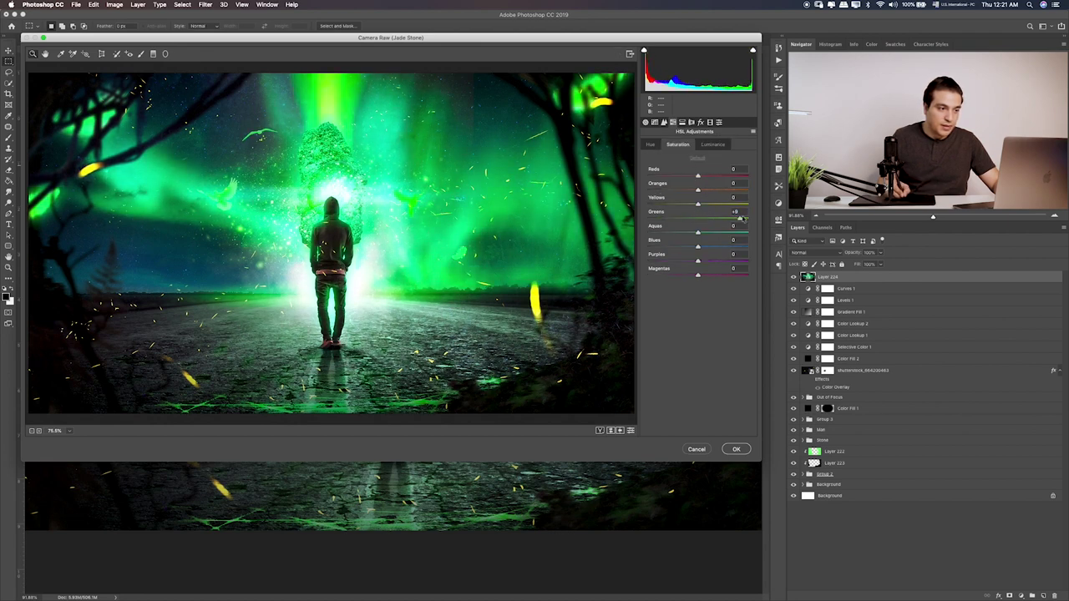
click(650, 145)
mouse_move(698, 218)
mouse_down()
mouse_move(636, 222)
mouse_move(680, 227)
mouse_up()
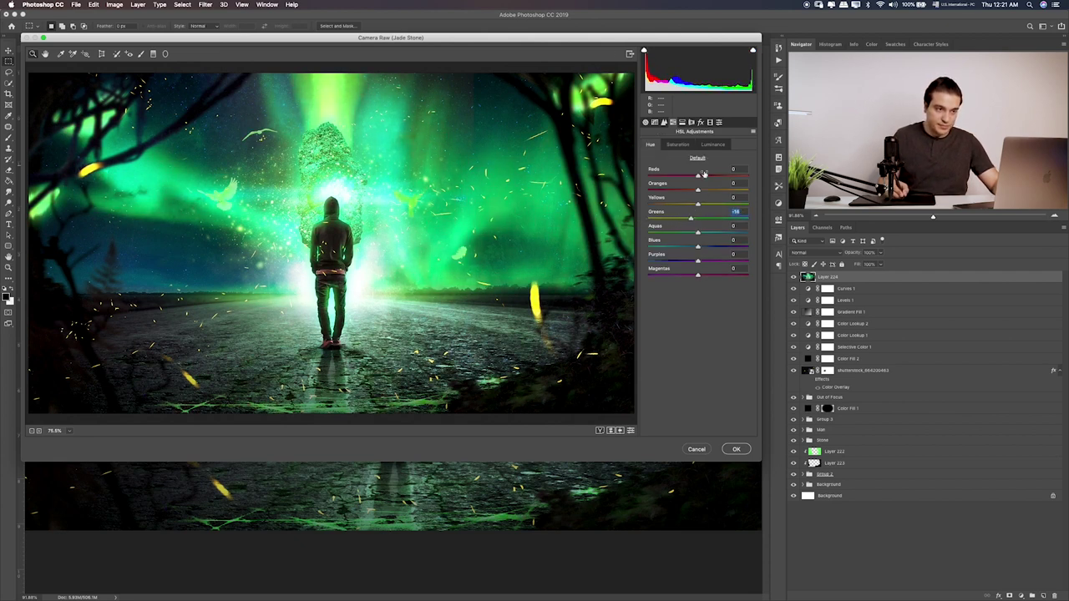
Add a -22 post-crop vignette with its midpoint at 28
click(691, 123)
click(681, 123)
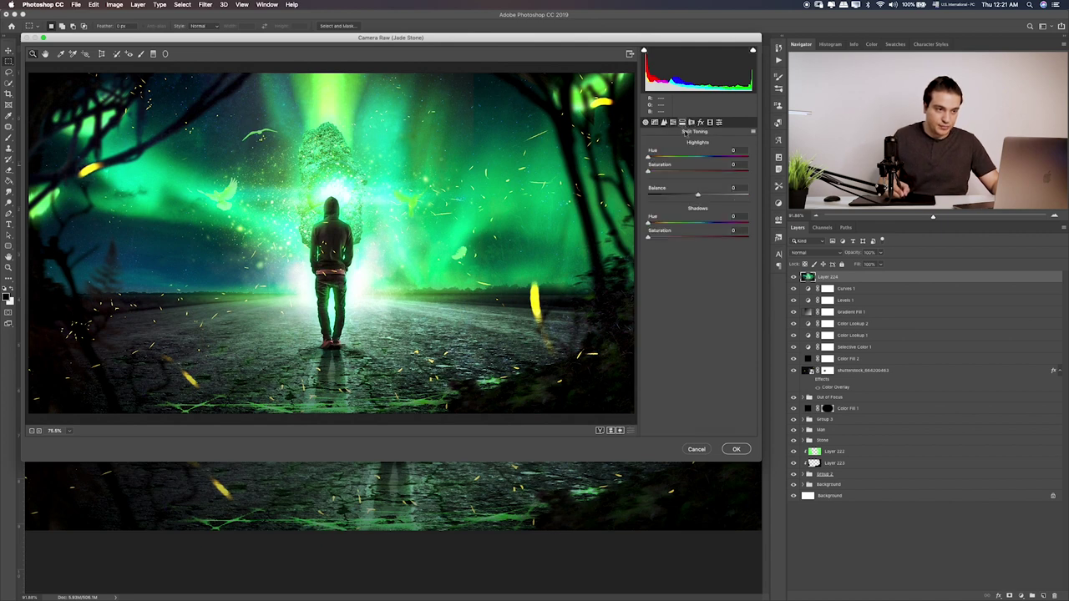
click(719, 122)
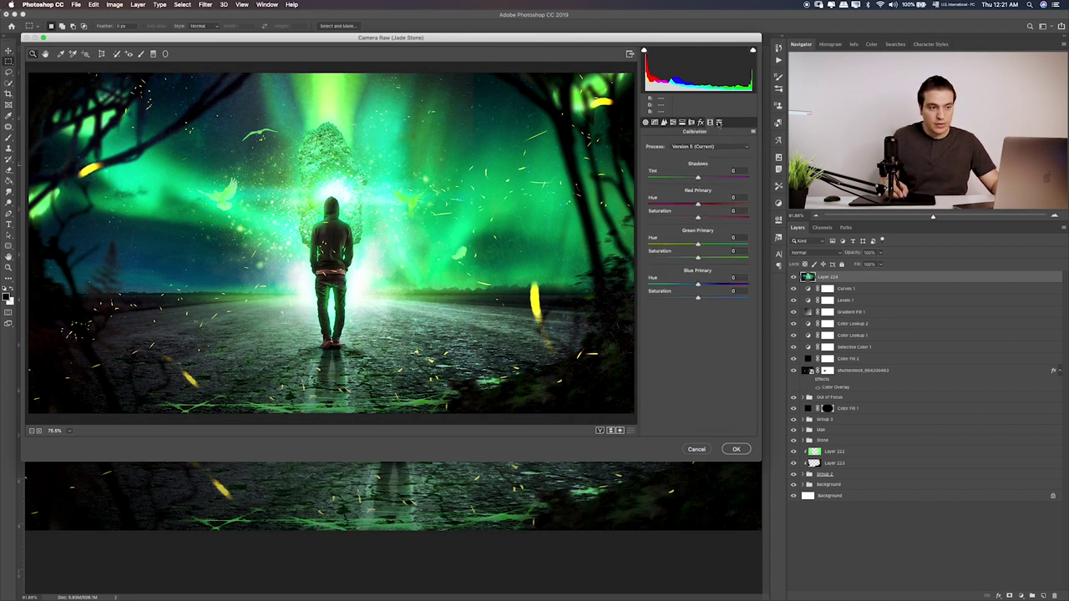
click(700, 123)
drag(696, 233, 675, 234)
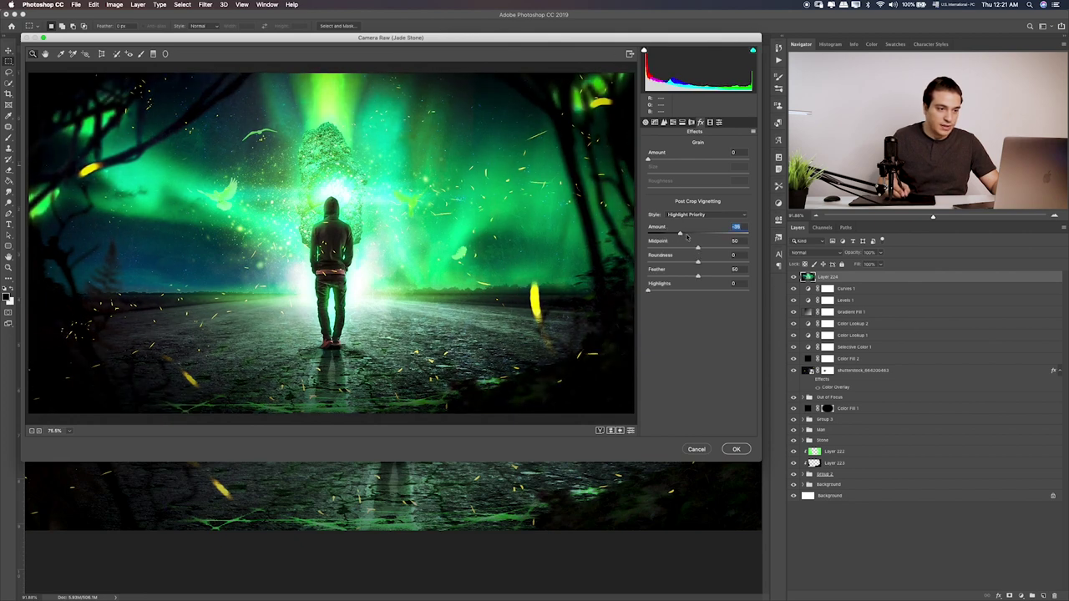
click(687, 235)
mouse_move(706, 249)
mouse_down()
mouse_move(686, 249)
mouse_move(724, 263)
mouse_up()
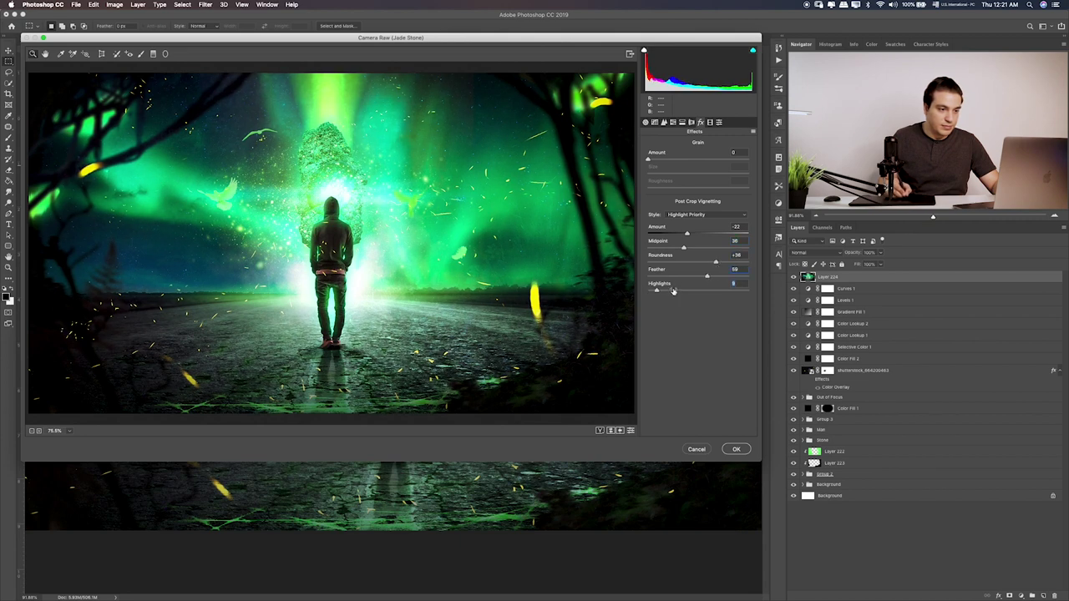
Raise Basic Shadows to +25 and apply the Camera Raw filter
click(655, 122)
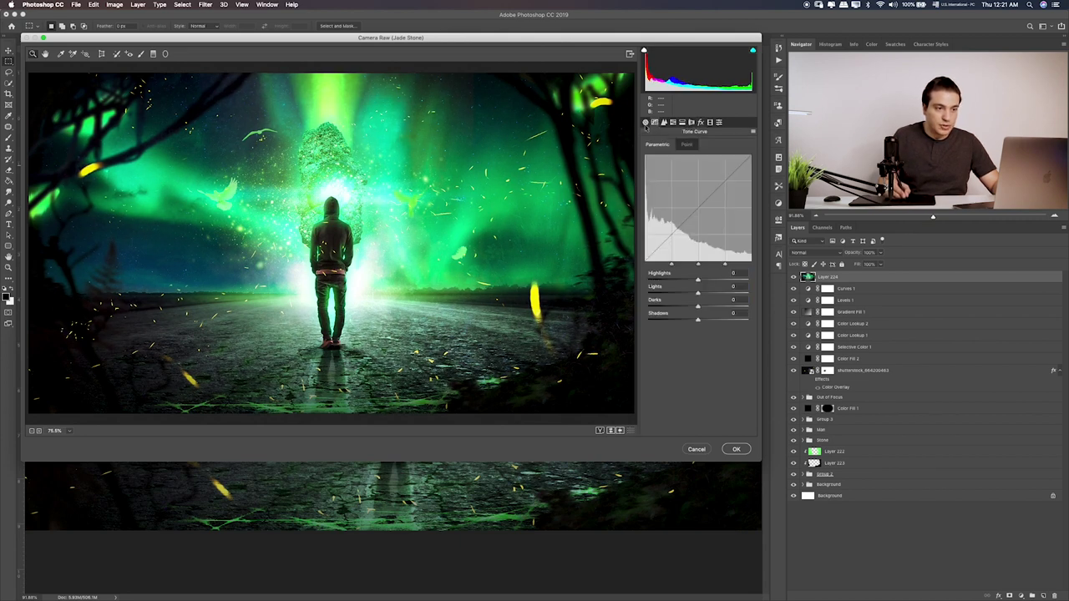
click(645, 122)
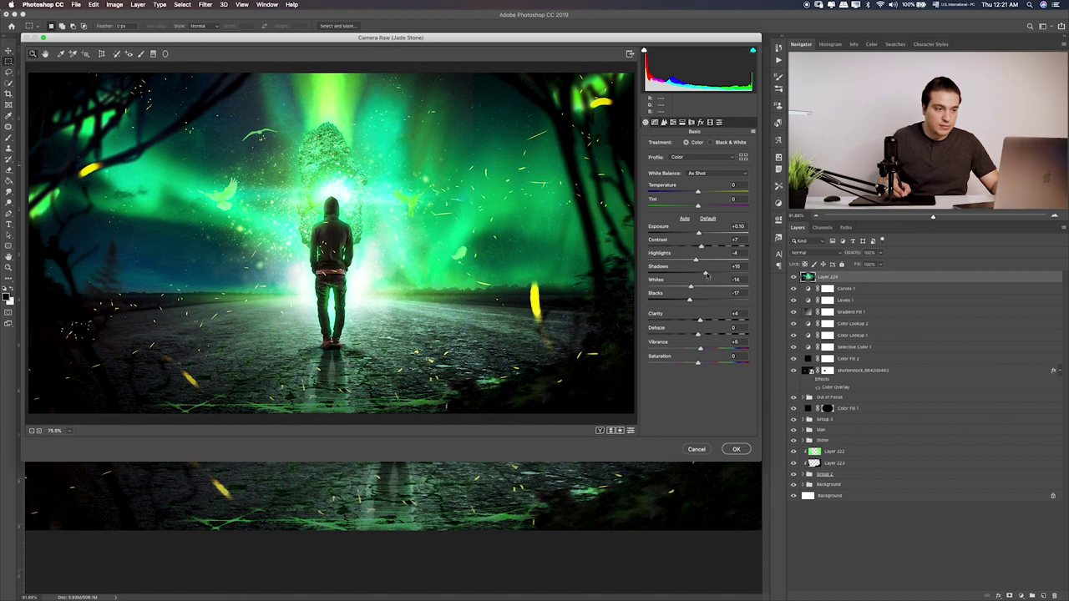
drag(707, 276, 710, 274)
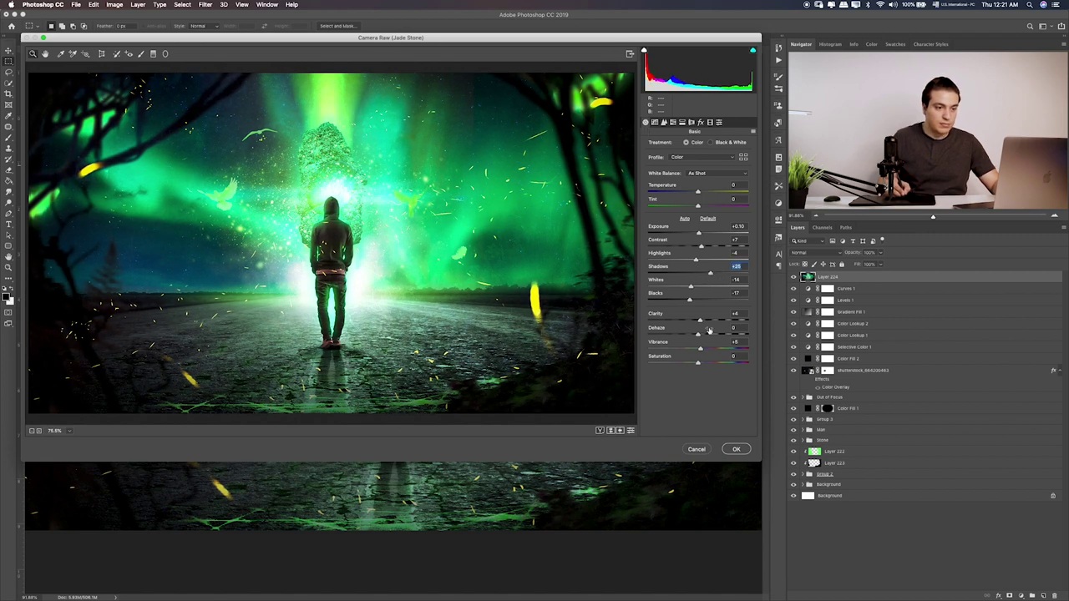
click(738, 449)
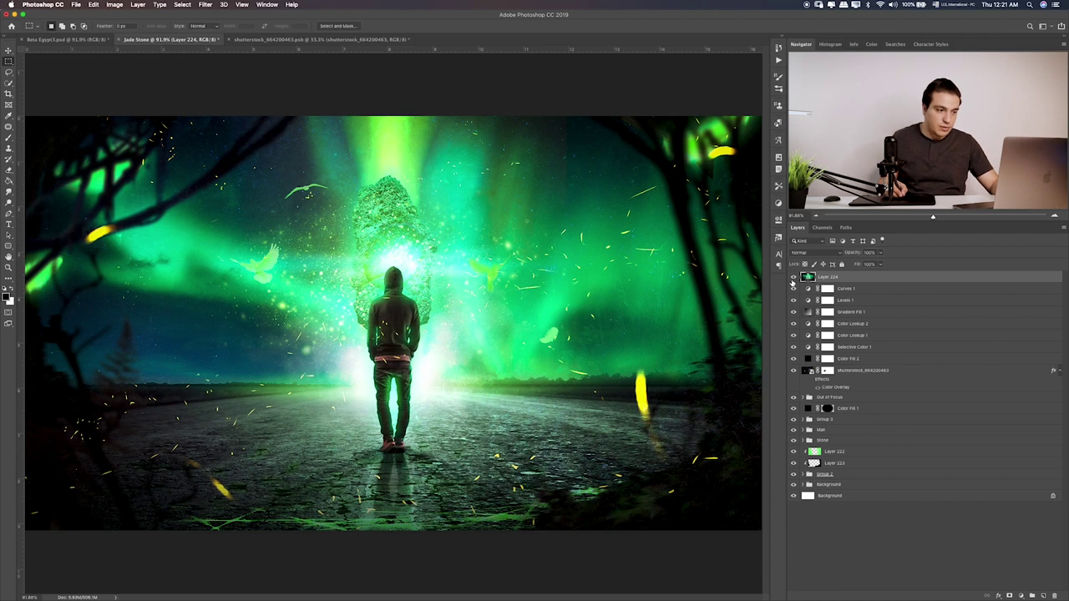
Compare the image with and without Layer 224, then fill the layer with 50% gray
click(793, 278)
click(793, 277)
click(793, 277)
click(793, 278)
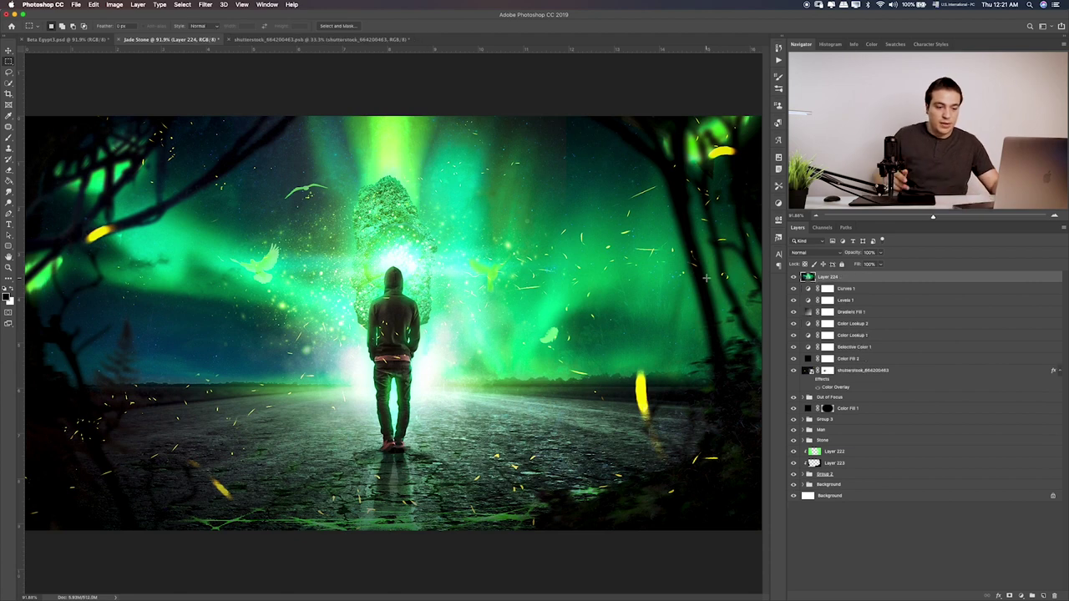
key(shift+F5)
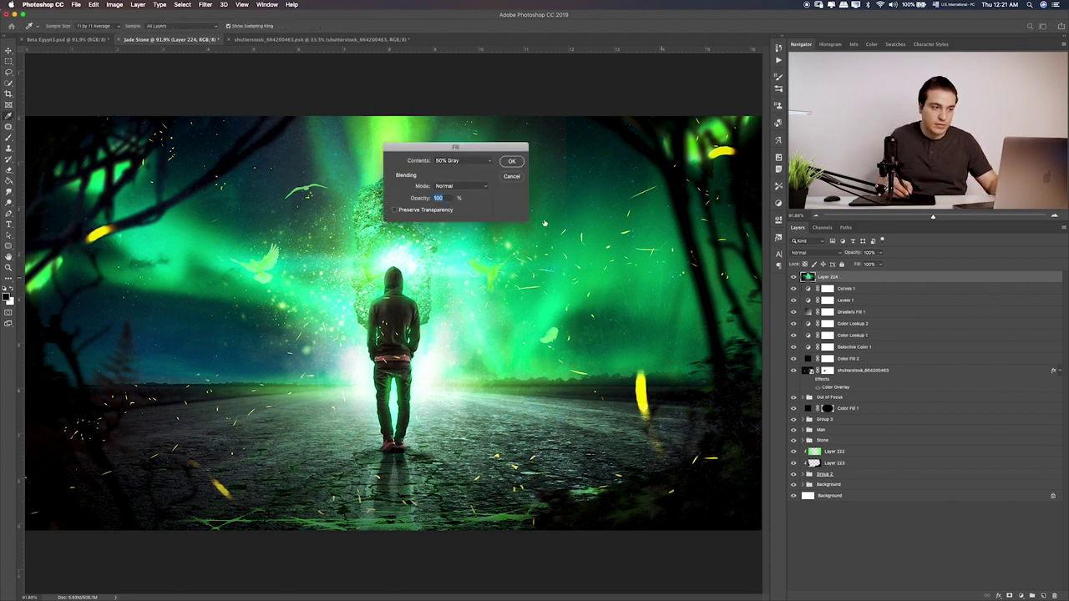
click(512, 162)
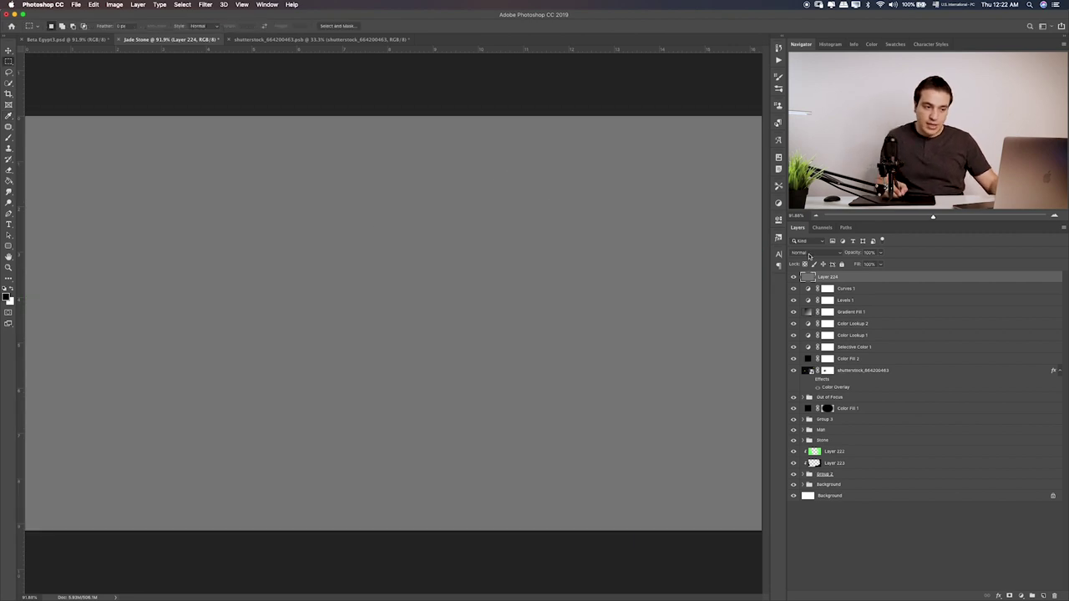
Set the gray layer's blend mode to Linear Light and zoom to 200%
click(814, 252)
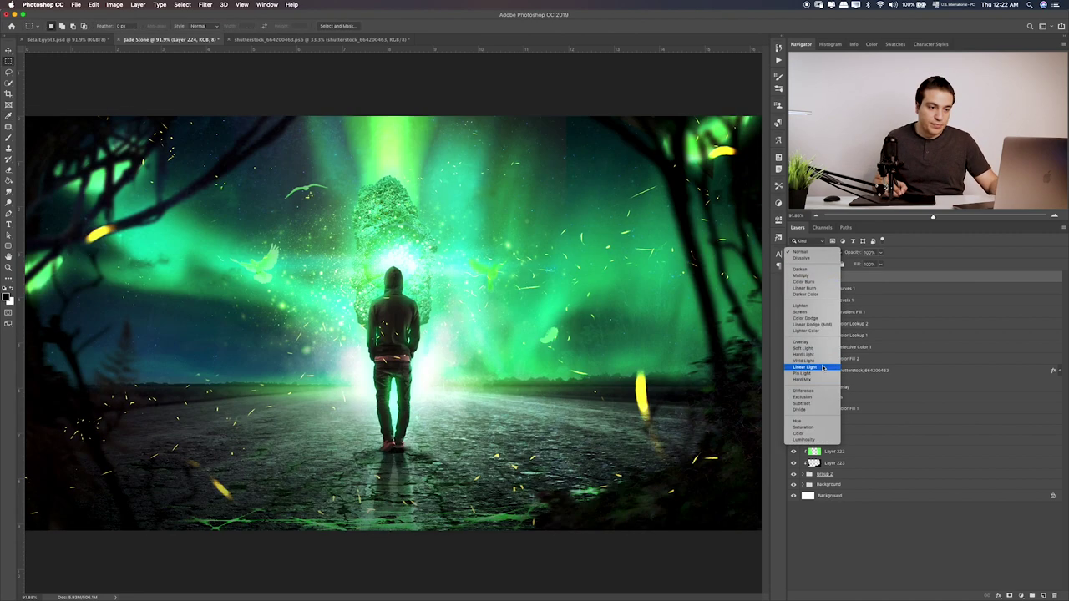
click(824, 368)
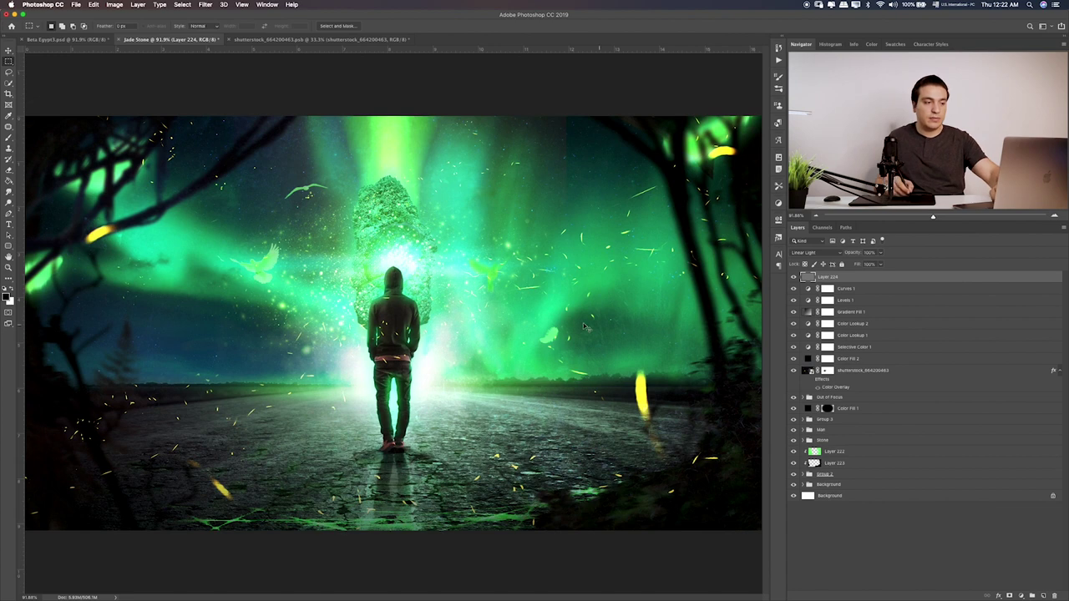
key(ctrl+1)
key(ctrl+plus)
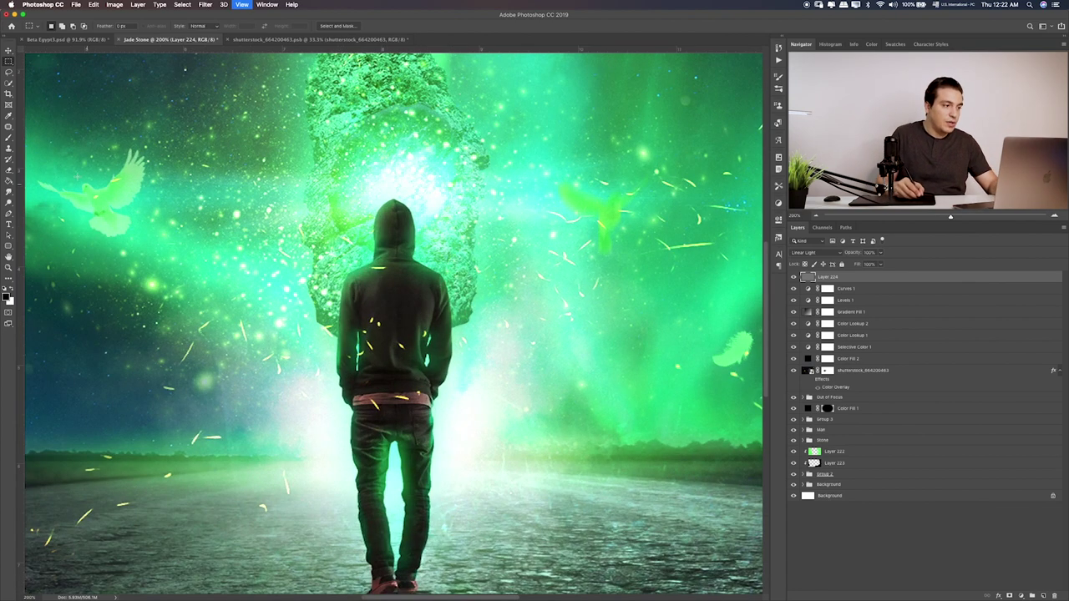
With the Dodge tool, brighten the hood area, the gap between the legs, and the right leg and arm edges
click(9, 202)
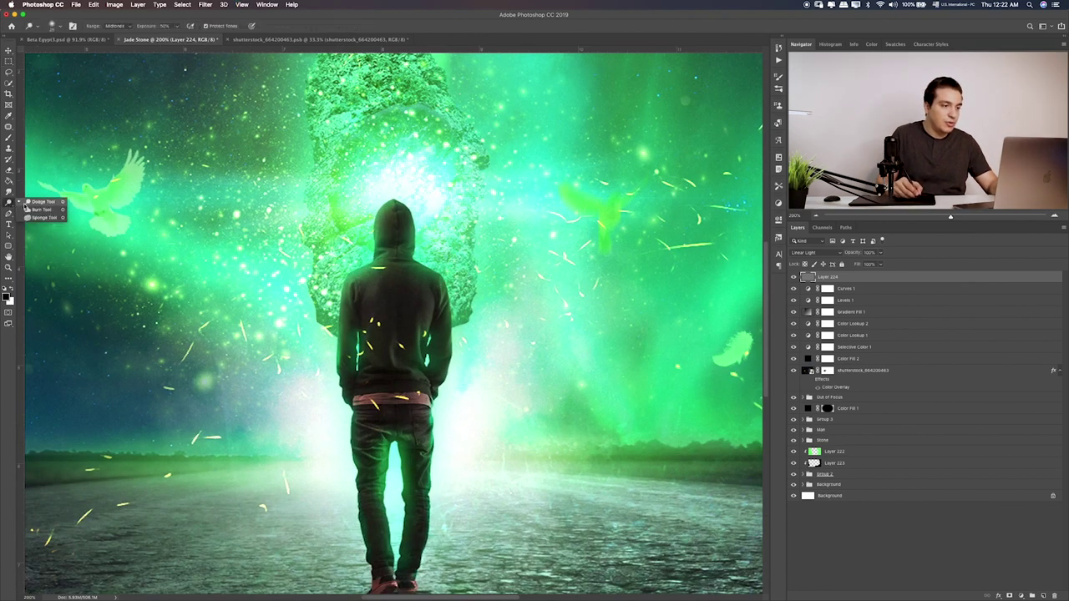
click(25, 205)
mouse_move(423, 232)
mouse_down()
mouse_move(408, 226)
mouse_move(411, 256)
mouse_move(439, 280)
mouse_move(388, 224)
mouse_move(334, 320)
mouse_move(349, 340)
mouse_move(364, 337)
mouse_move(335, 379)
mouse_move(360, 482)
mouse_up()
scroll(368, 468, down, 3)
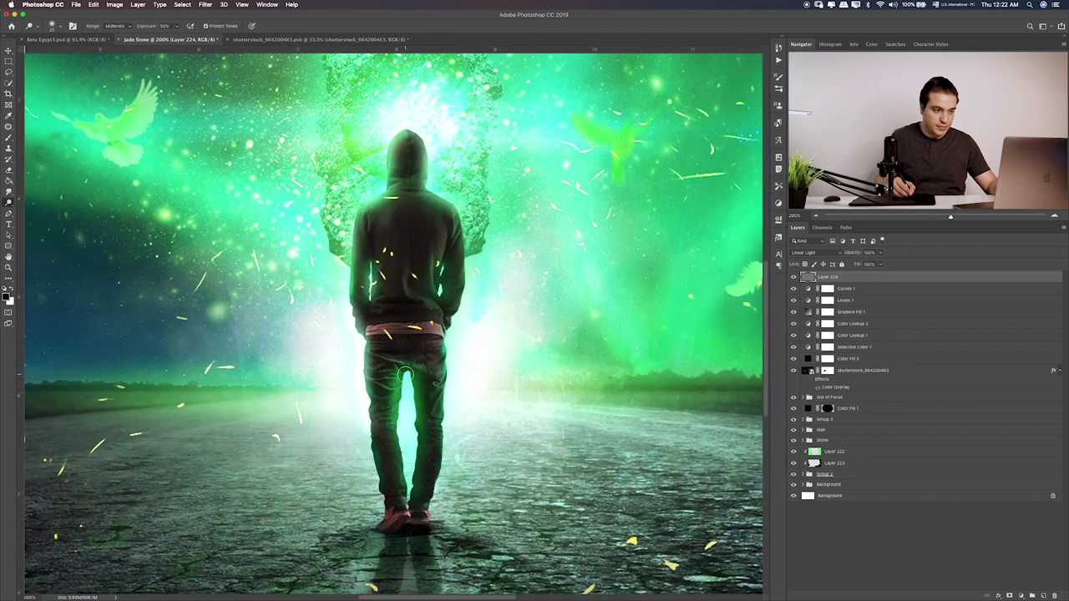
mouse_move(403, 415)
mouse_down()
mouse_move(406, 376)
mouse_move(409, 468)
mouse_move(401, 426)
mouse_up()
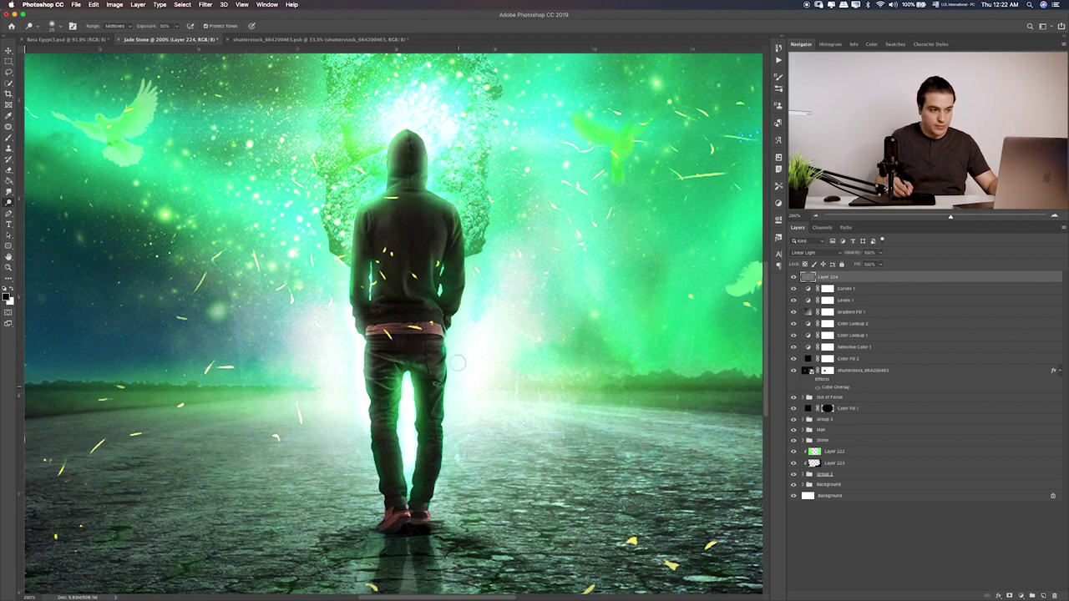
mouse_move(443, 359)
mouse_down()
mouse_move(445, 438)
mouse_move(429, 380)
mouse_up()
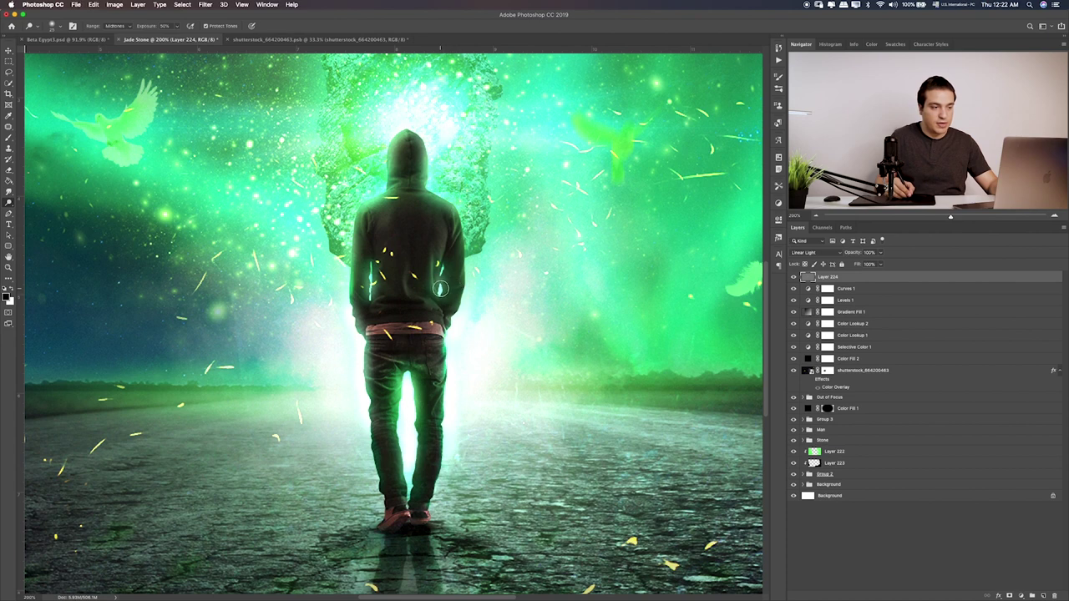
mouse_move(443, 289)
mouse_down()
mouse_move(449, 266)
mouse_move(472, 290)
mouse_up()
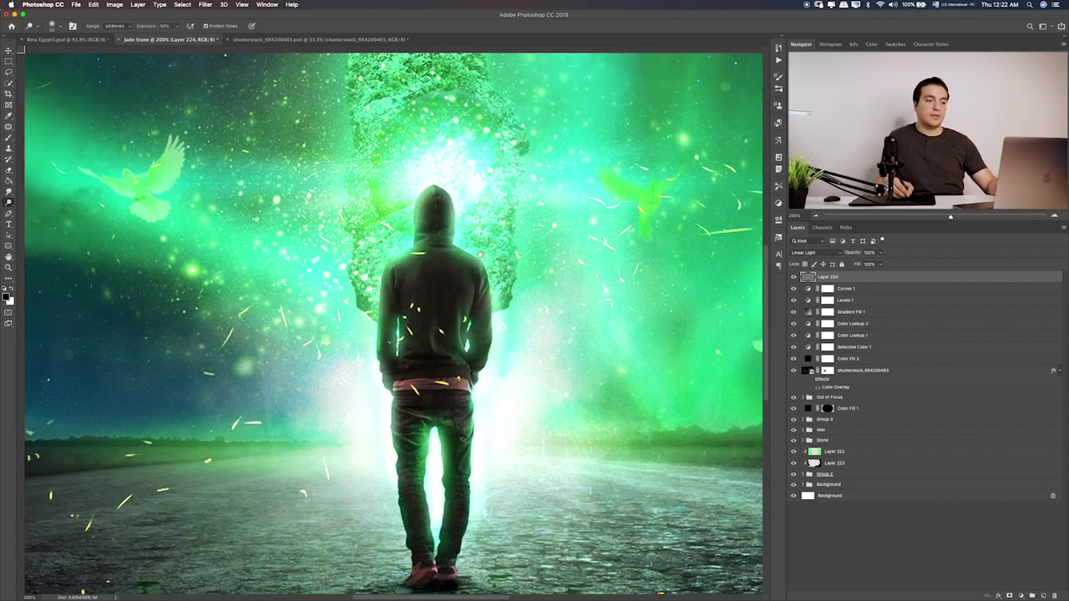
Dodge the stone's left edge, fit the image on screen, and undo the recent strokes
drag(472, 291, 499, 360)
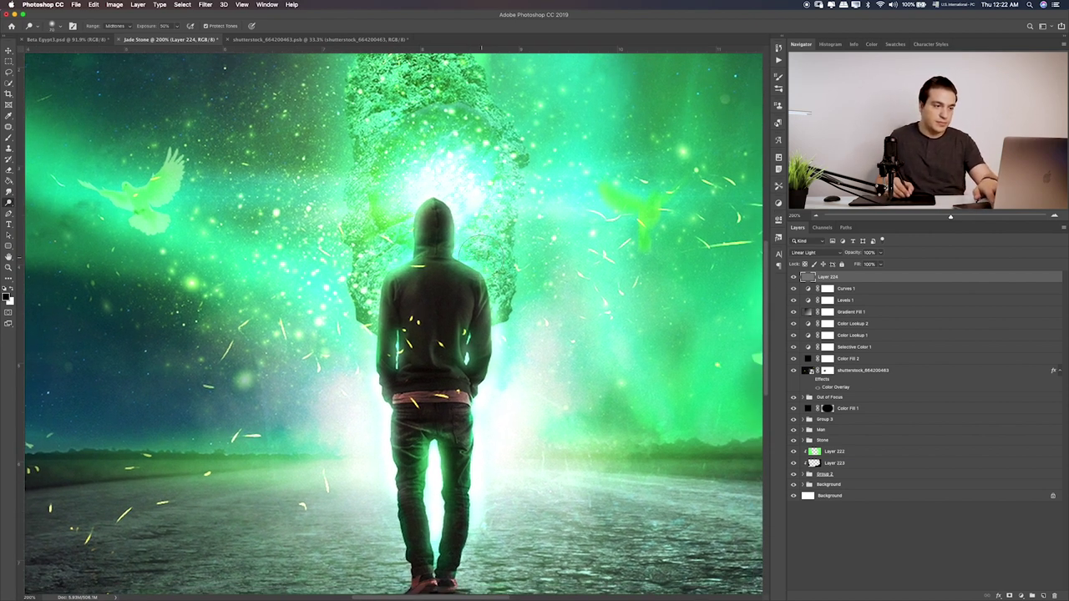
drag(371, 271, 363, 296)
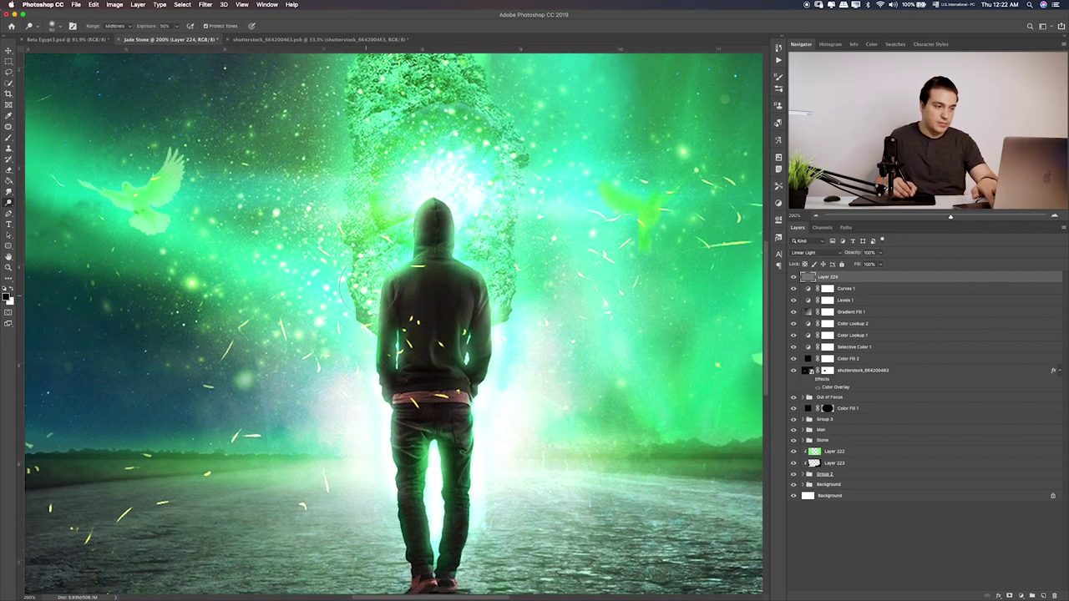
scroll(501, 305, down, 4)
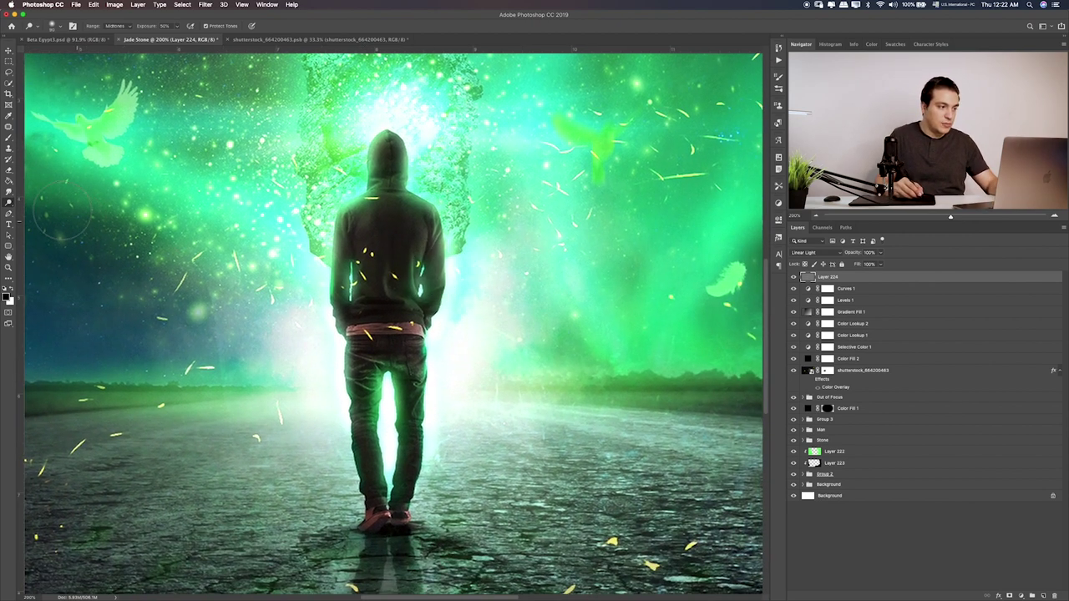
key(ctrl+0)
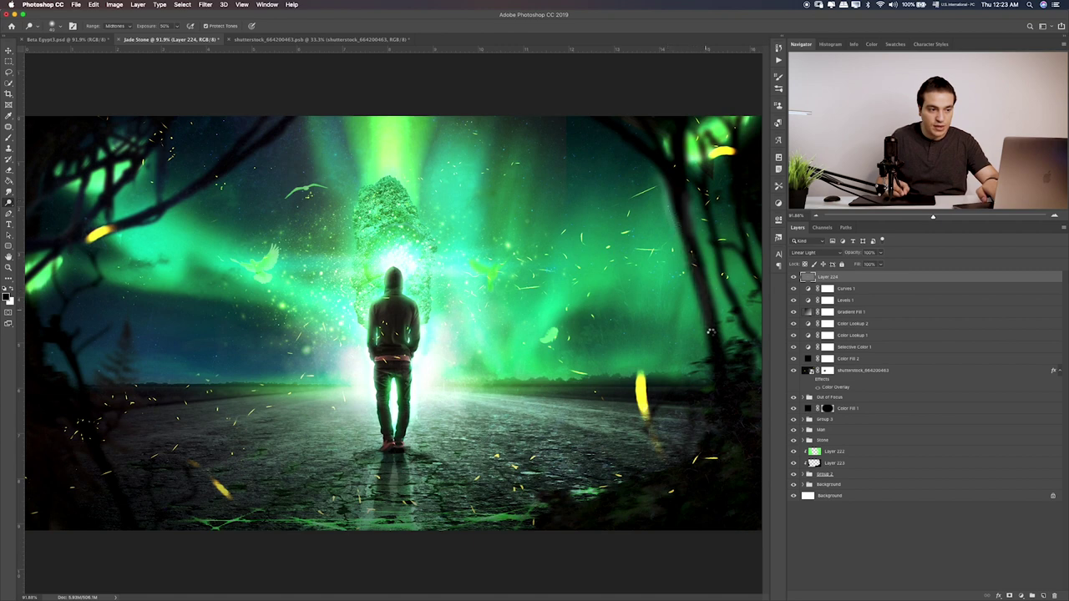
key(ctrl+z)
key(ctrl+z)
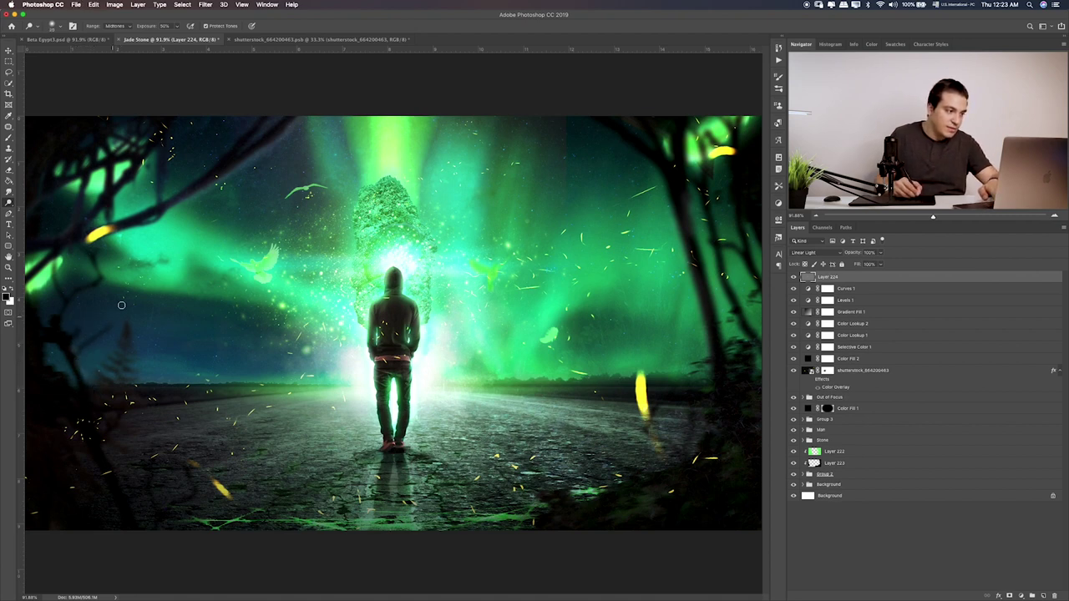
Dodge the sky near the left trees and compare the result by toggling Layer 224
drag(190, 200, 93, 240)
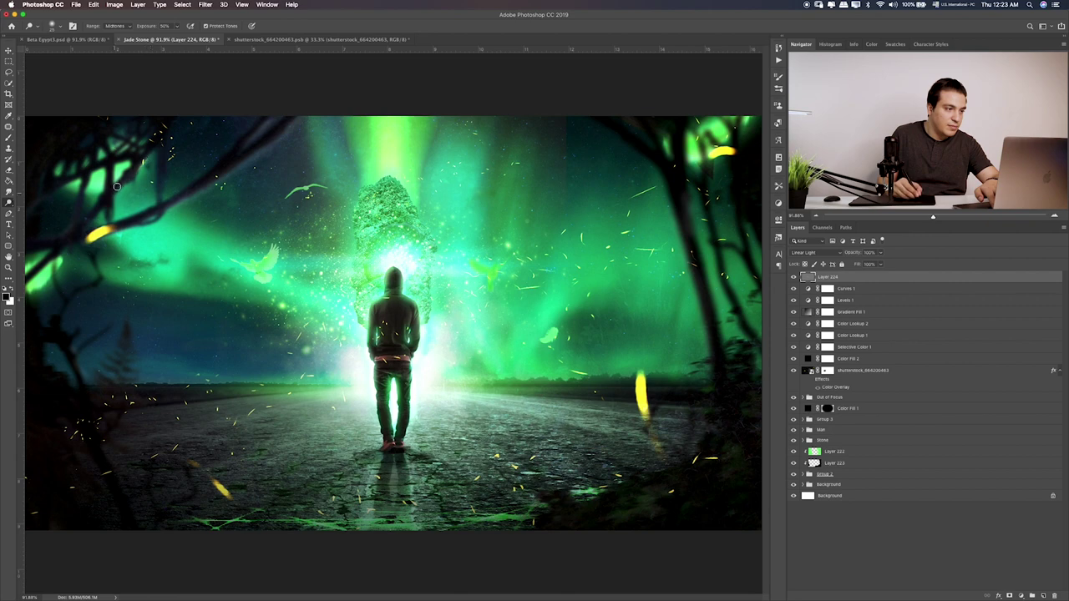
drag(590, 123, 618, 135)
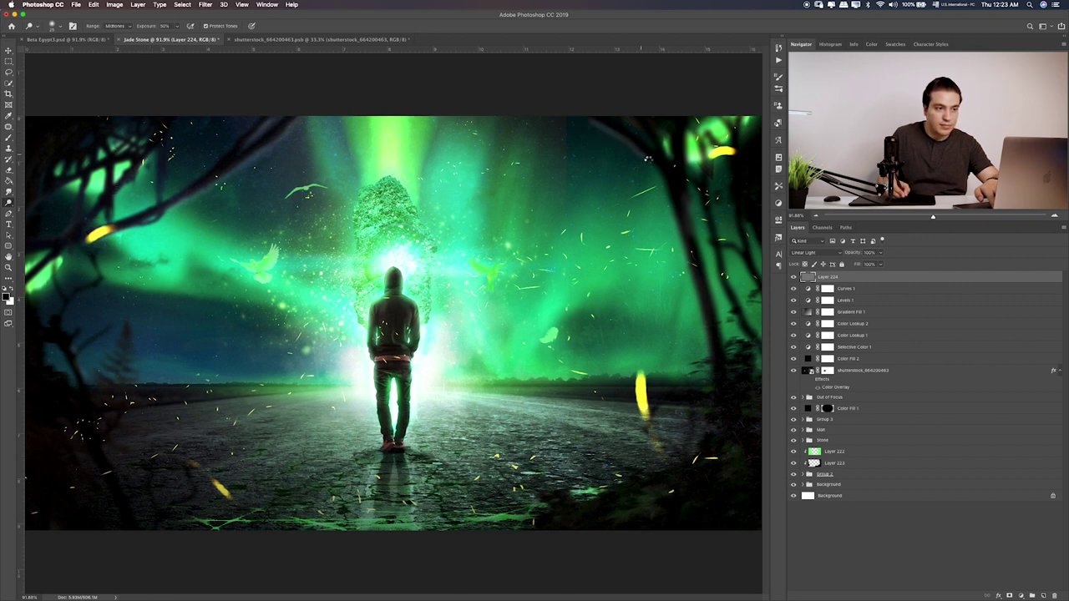
key(super+z)
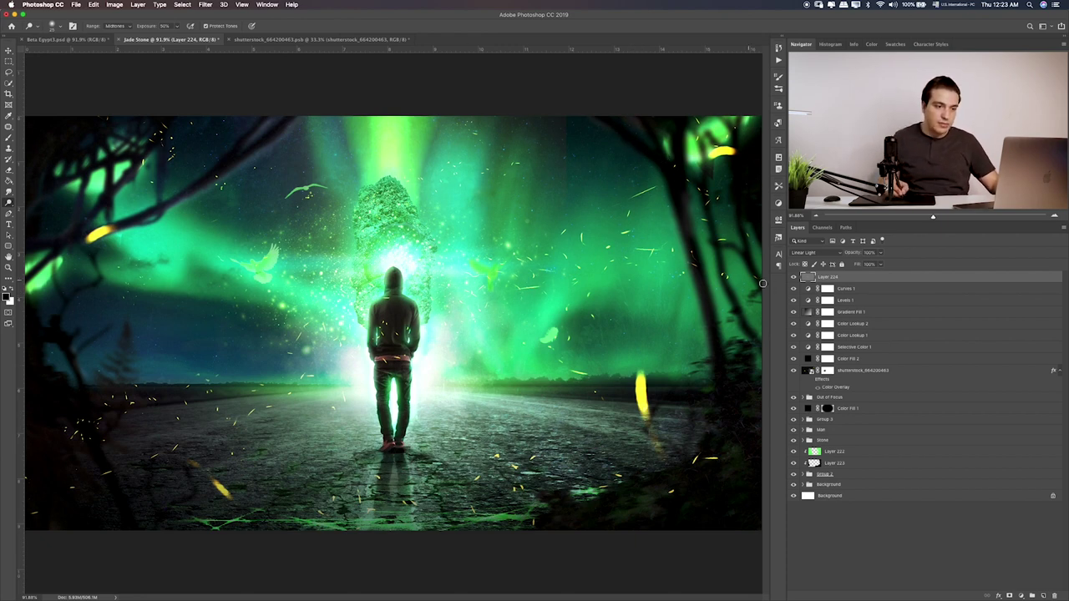
click(793, 277)
click(794, 277)
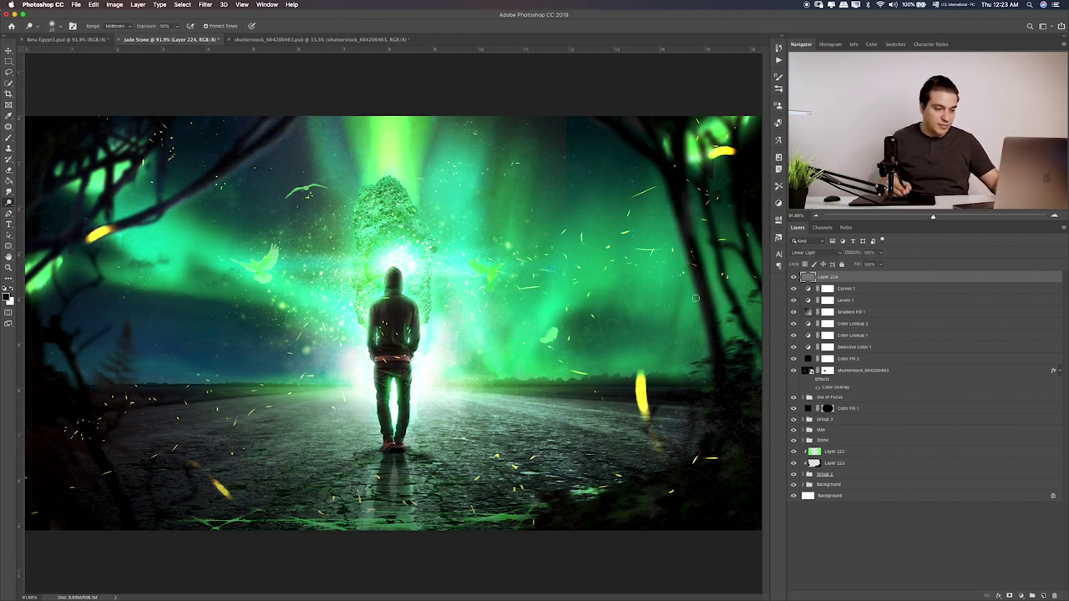
With the Burn tool at 200% and a smaller brush, darken the hoodie's upper back
right_click(8, 203)
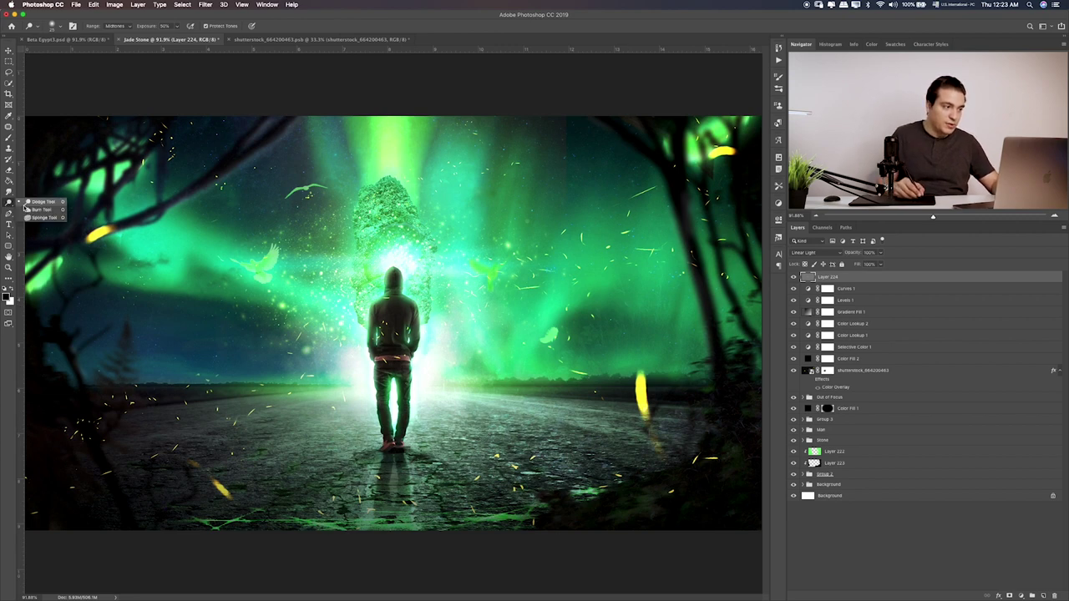
click(38, 209)
key(super+plus)
key(super+plus)
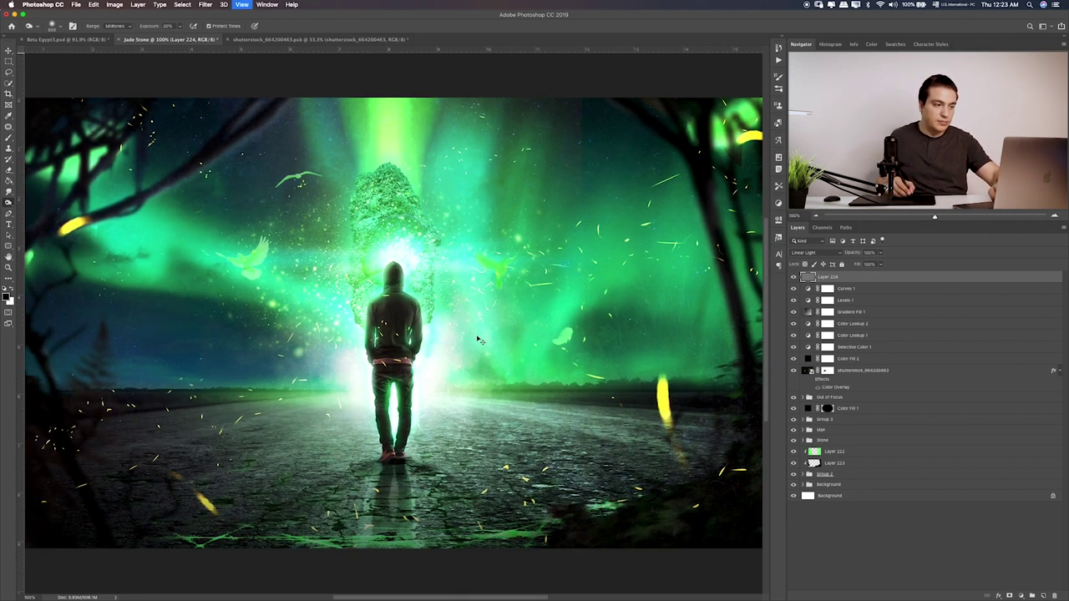
key(bracketleft)
key(bracketleft)
key(bracketleft)
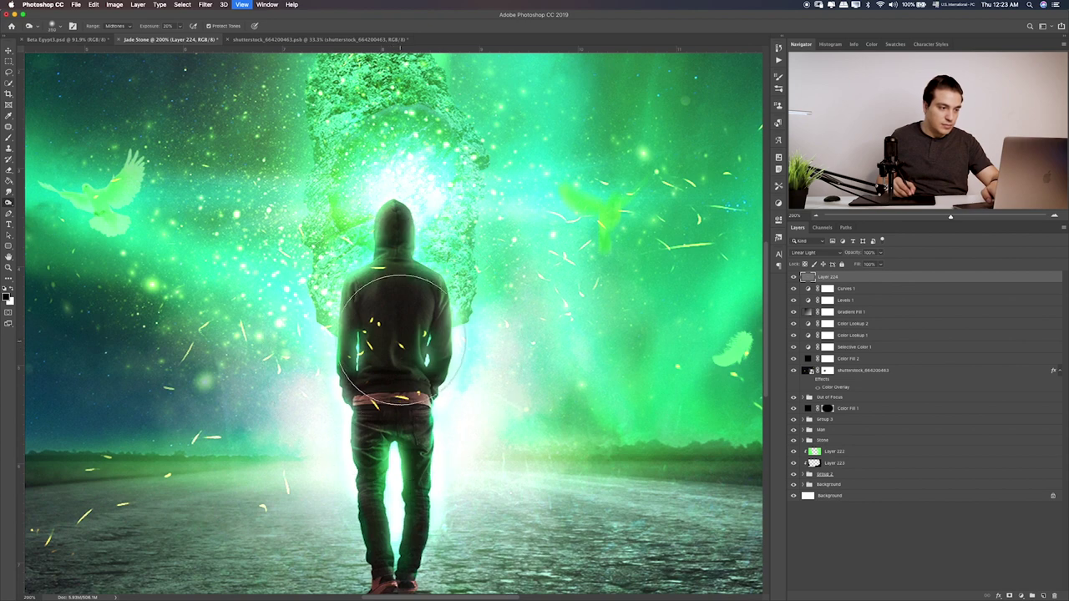
mouse_move(397, 359)
mouse_down()
mouse_move(391, 338)
mouse_move(395, 528)
mouse_up()
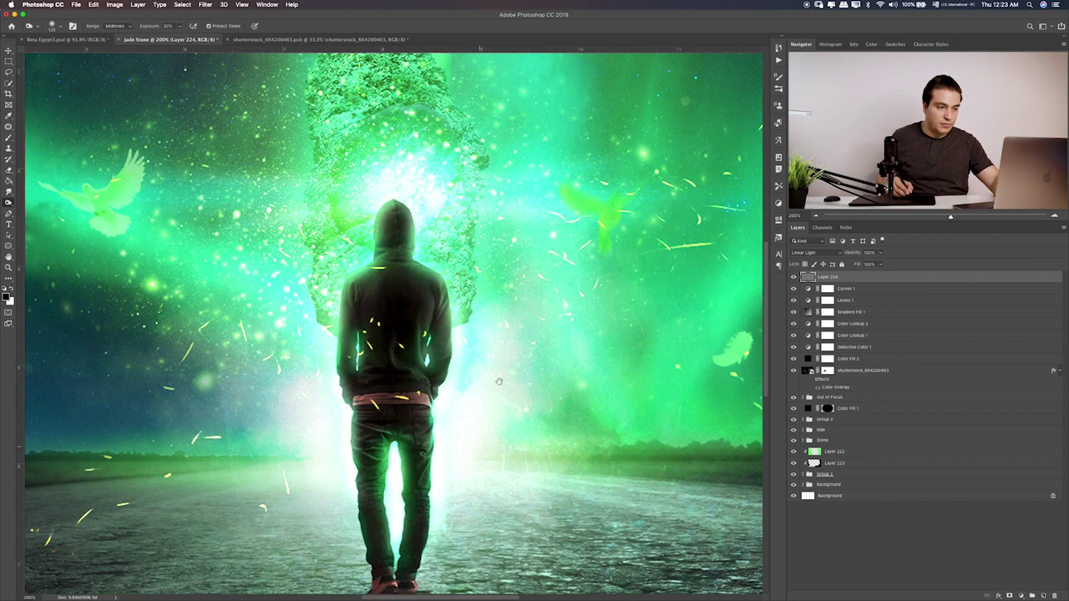
Burn the road cracks beneath the figure, then fit the whole image on screen
scroll(472, 390, down, 5)
scroll(471, 391, down, 2)
mouse_move(405, 474)
mouse_down()
mouse_move(410, 439)
mouse_move(317, 489)
mouse_move(310, 476)
mouse_up()
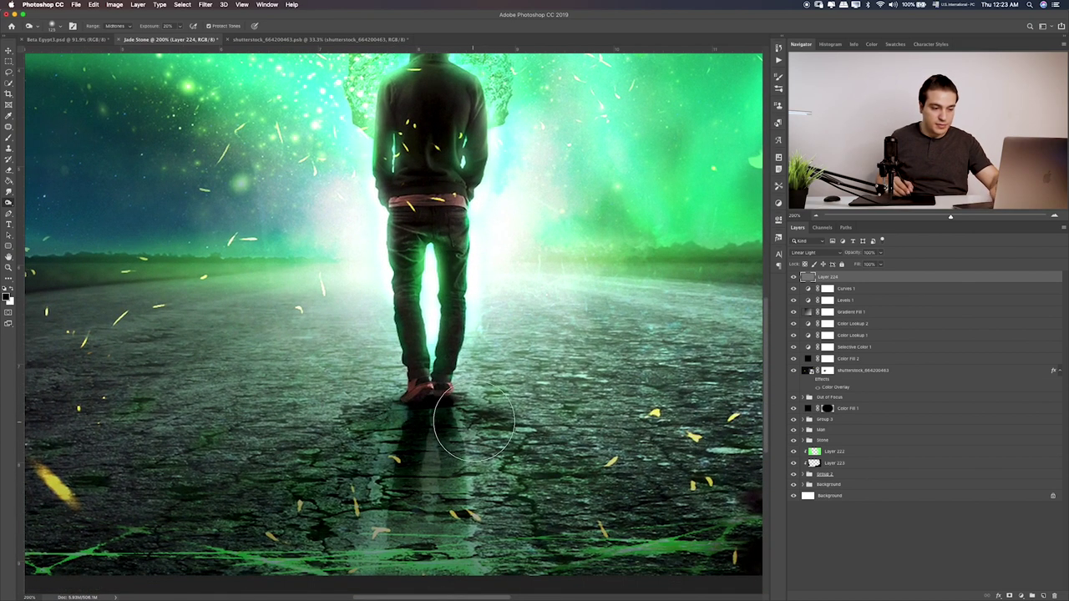
key(ctrl+minus)
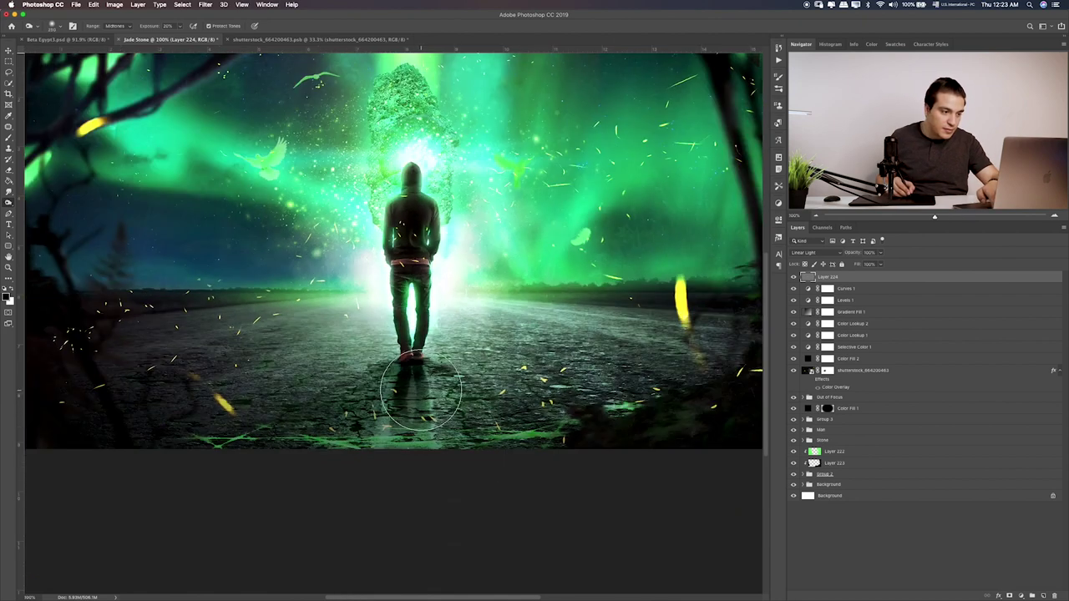
key(bracketright)
key(bracketright)
key(bracketright)
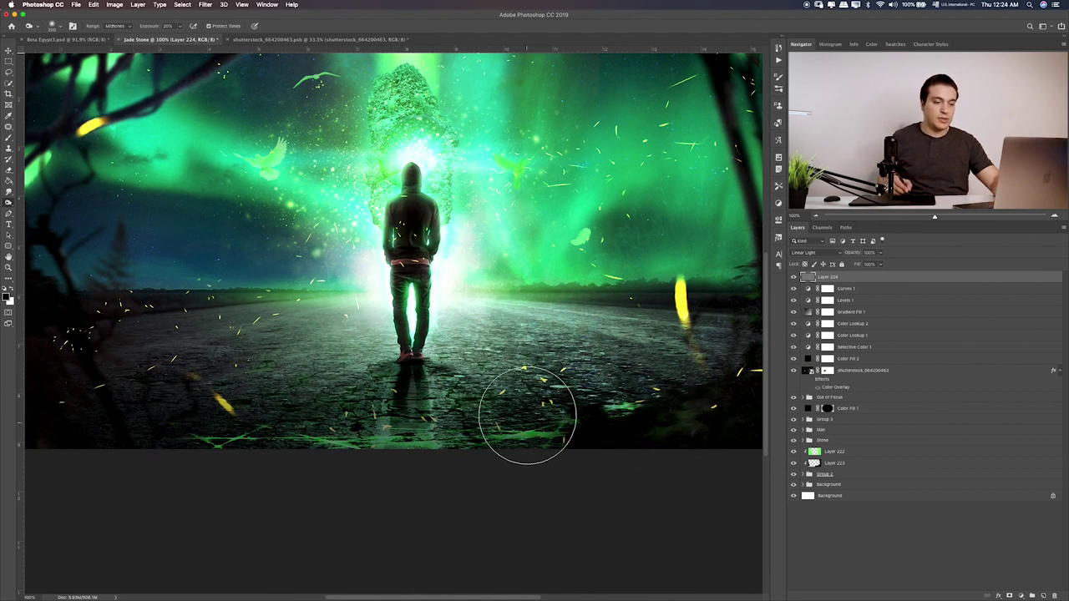
key(ctrl+0)
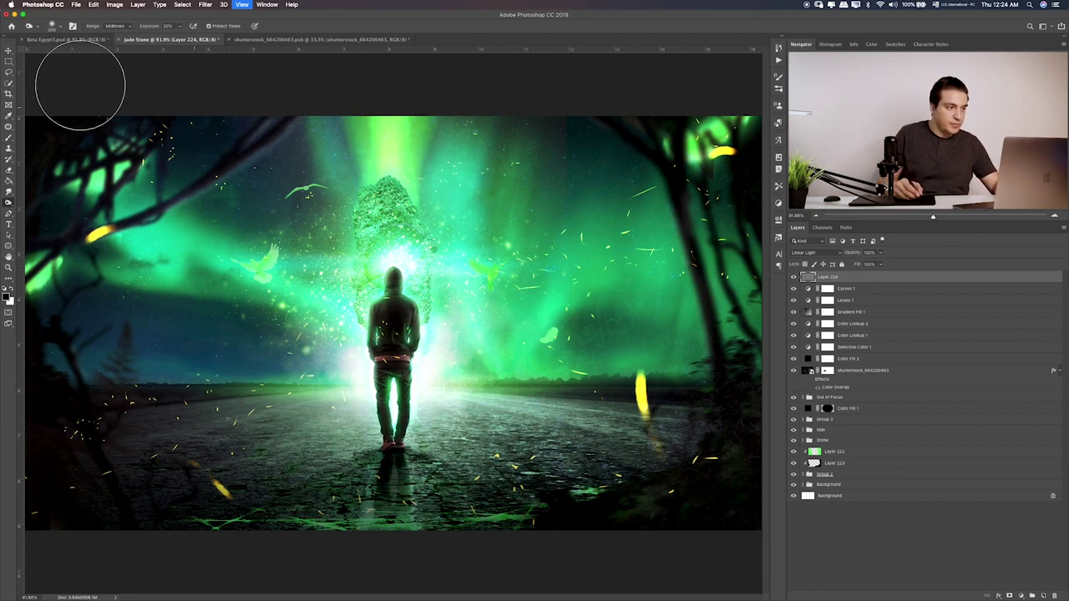
click(9, 61)
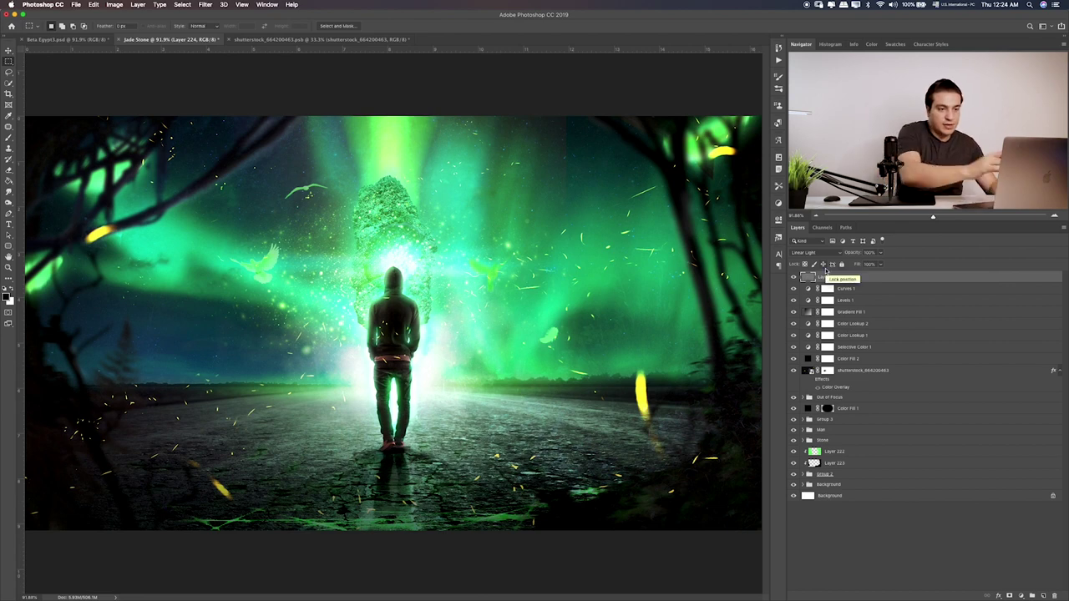
Stamp a new Layer 225 and apply Camera Raw with Tint raised to about +8
key(ctrl+shift+alt+n)
click(205, 4)
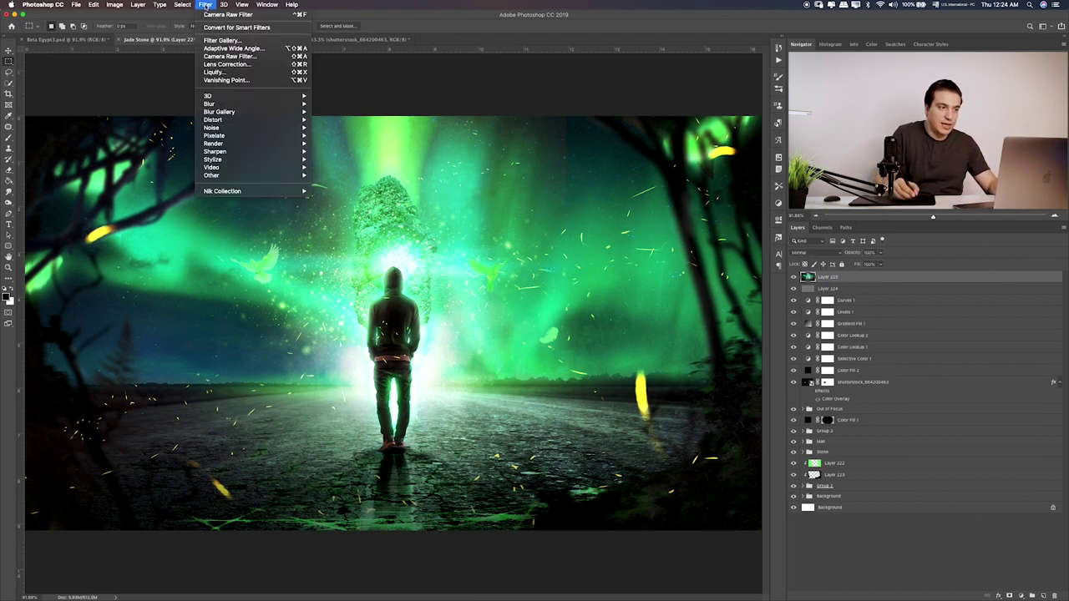
click(238, 57)
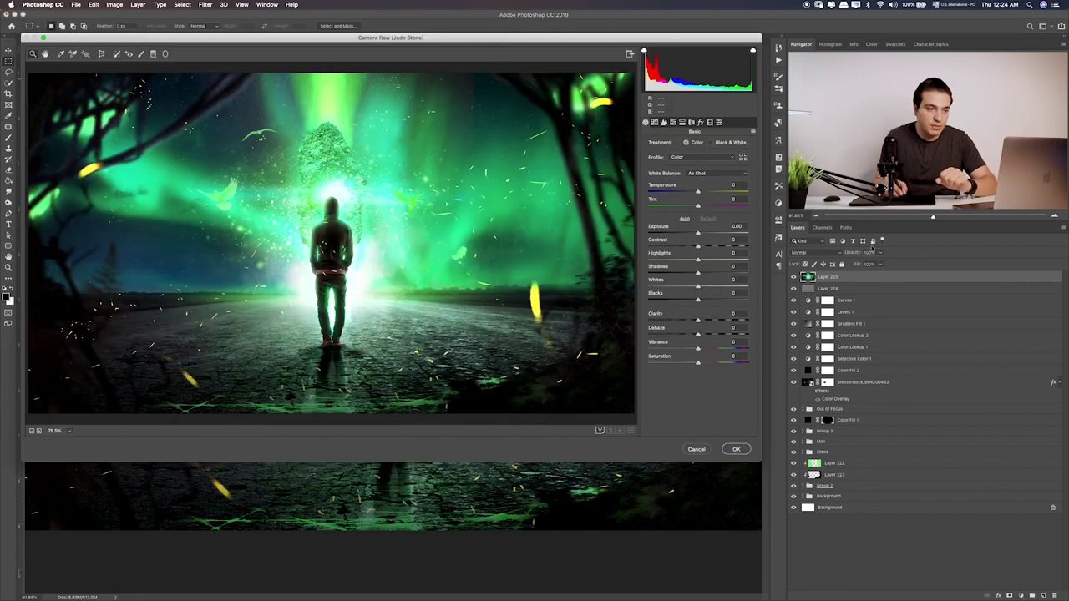
drag(697, 206, 705, 206)
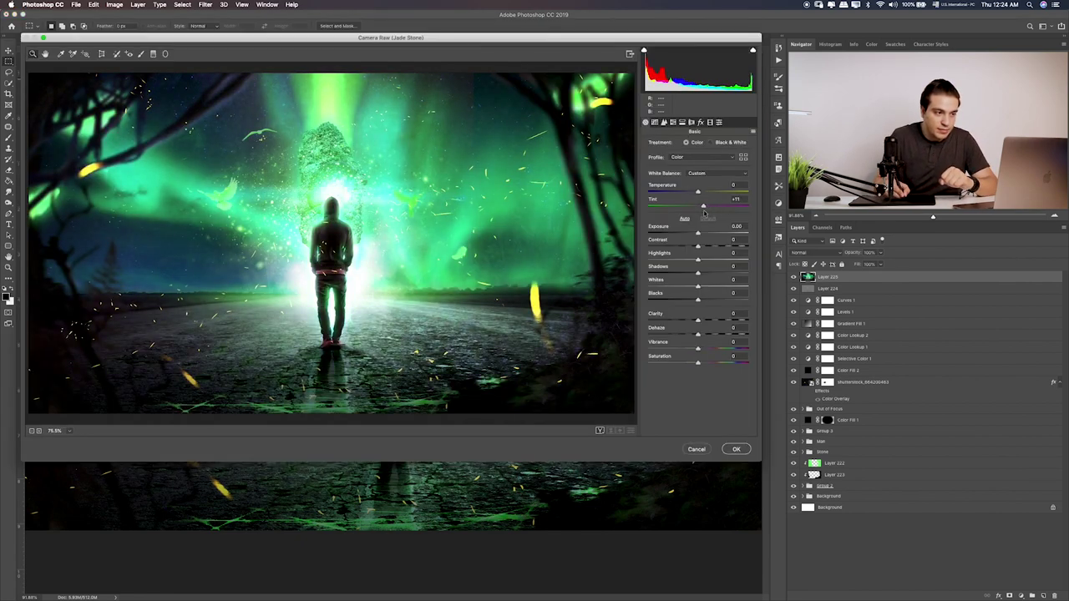
mouse_move(704, 214)
mouse_down()
mouse_move(693, 217)
mouse_move(695, 192)
mouse_up()
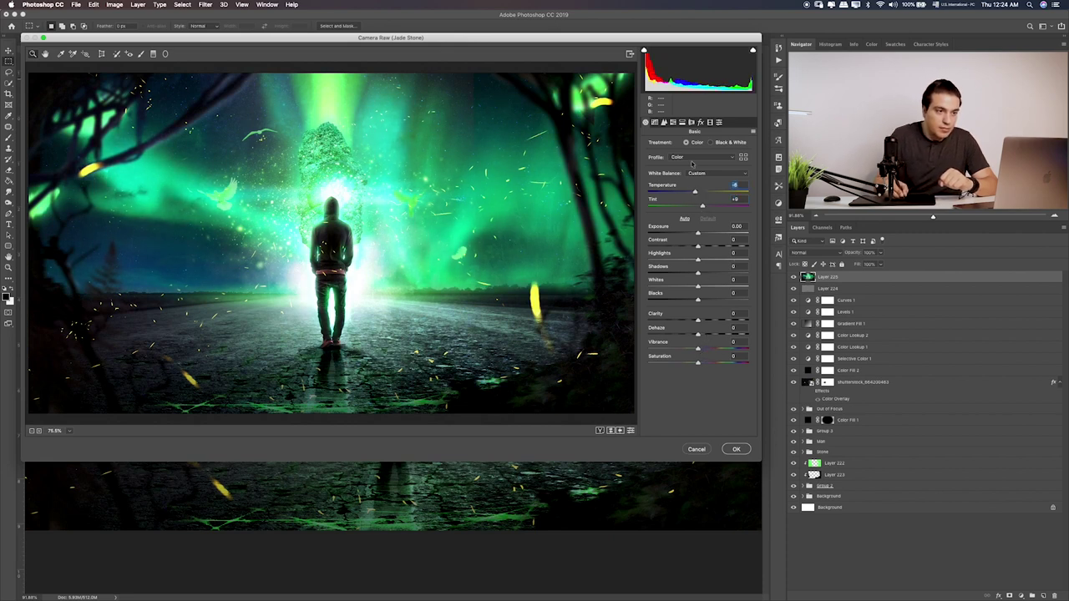
click(674, 122)
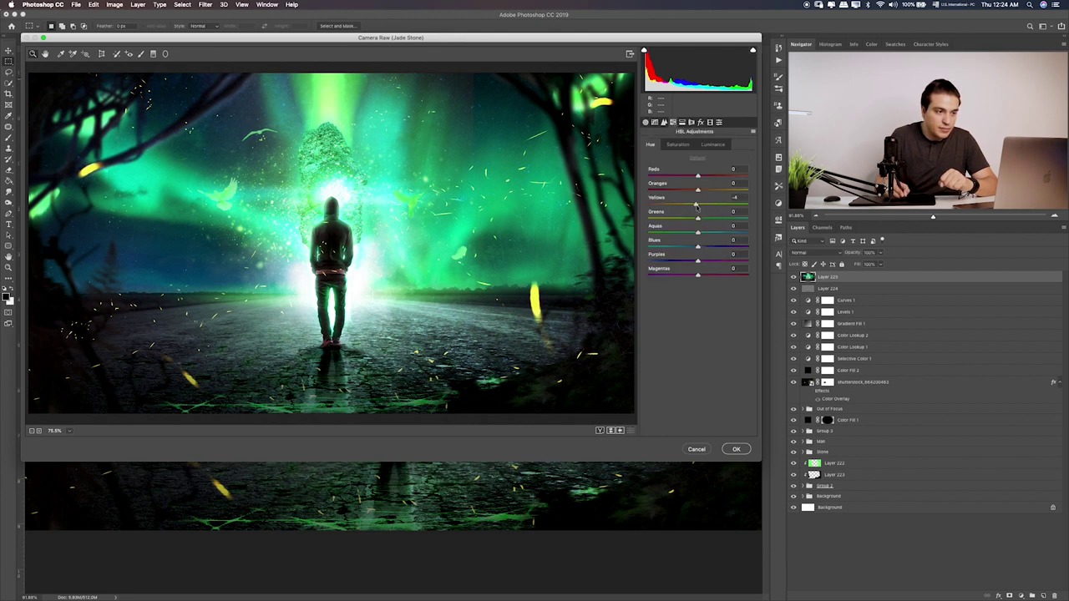
click(736, 449)
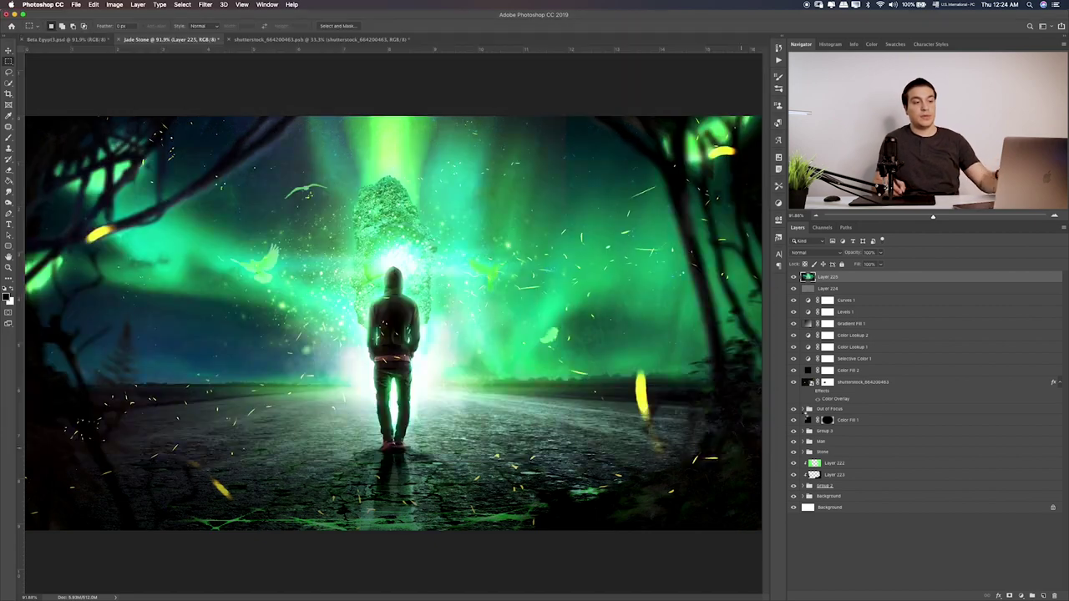
Drag Group 14 from the Beta Egypt3 poster onto the Jade Stone document tab
click(158, 40)
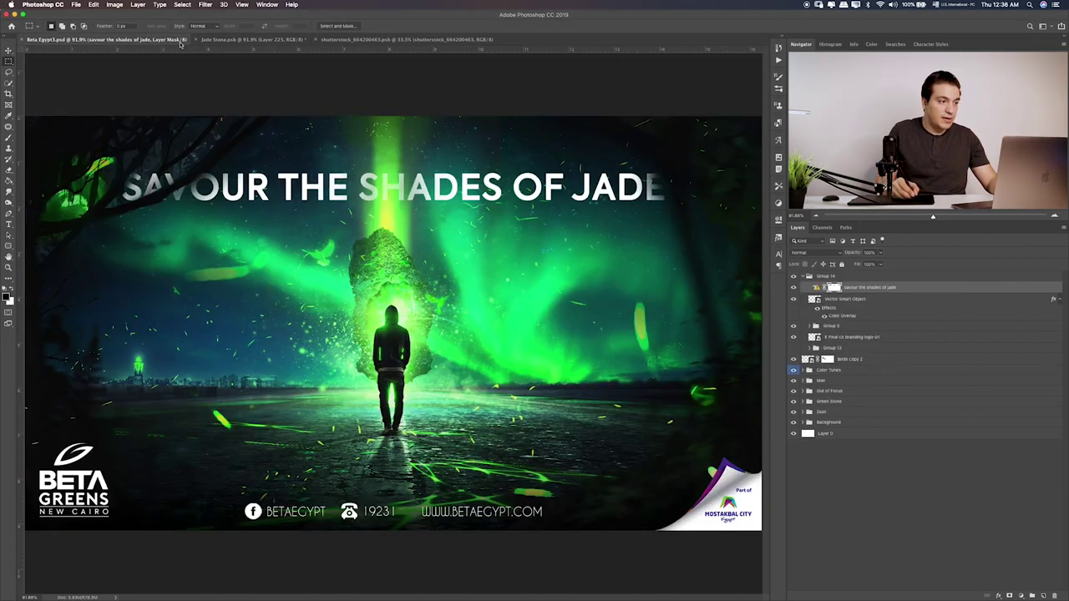
click(241, 40)
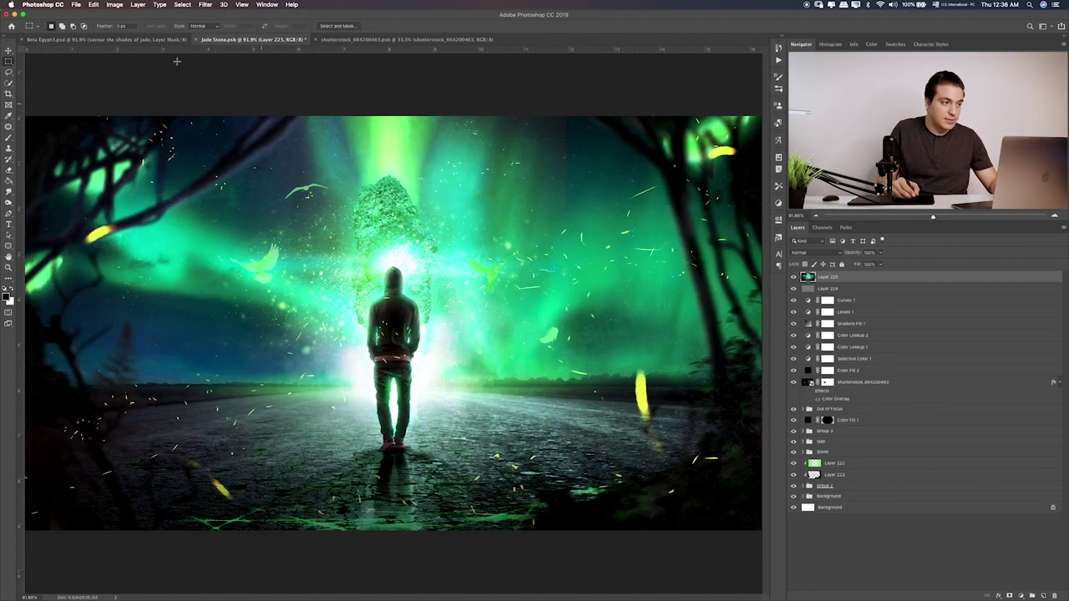
click(173, 40)
click(812, 279)
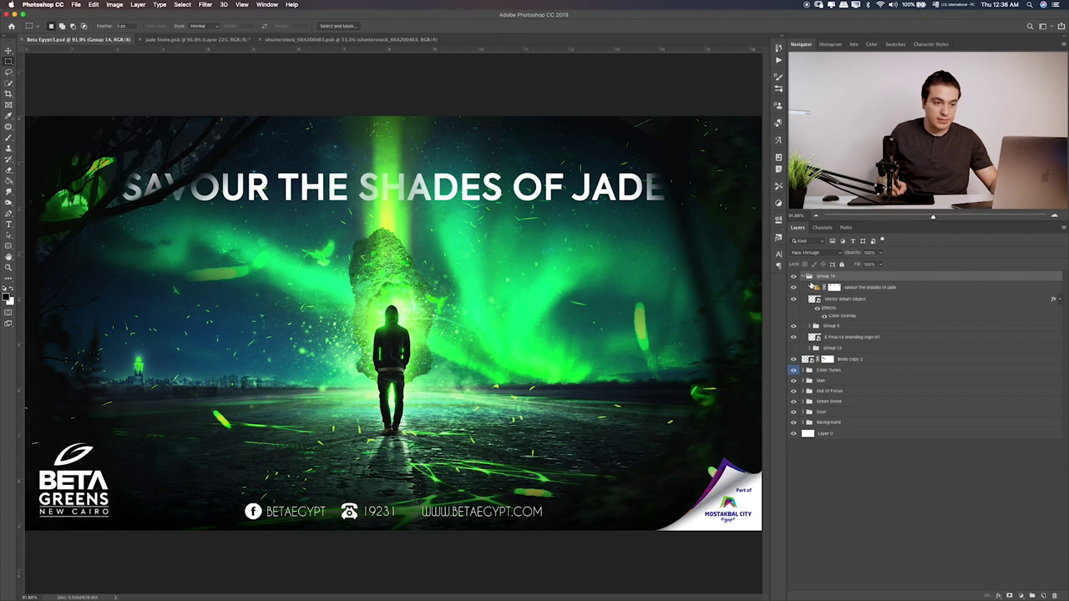
click(806, 279)
key(v)
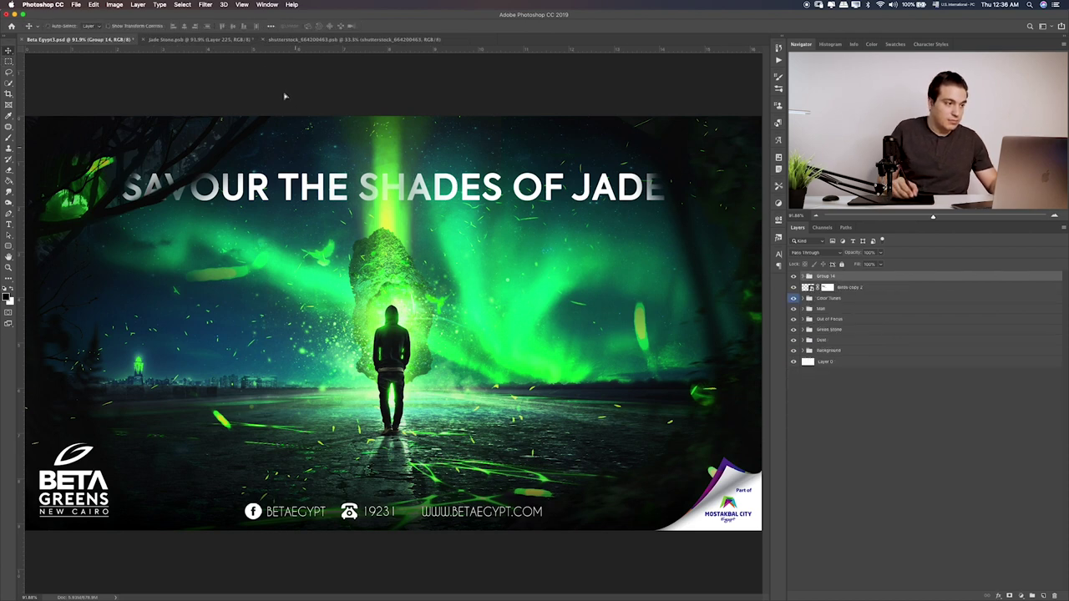
drag(285, 155, 231, 42)
In Jade Stone.psb, expand Group 14 and target the headline layer's mask
click(230, 40)
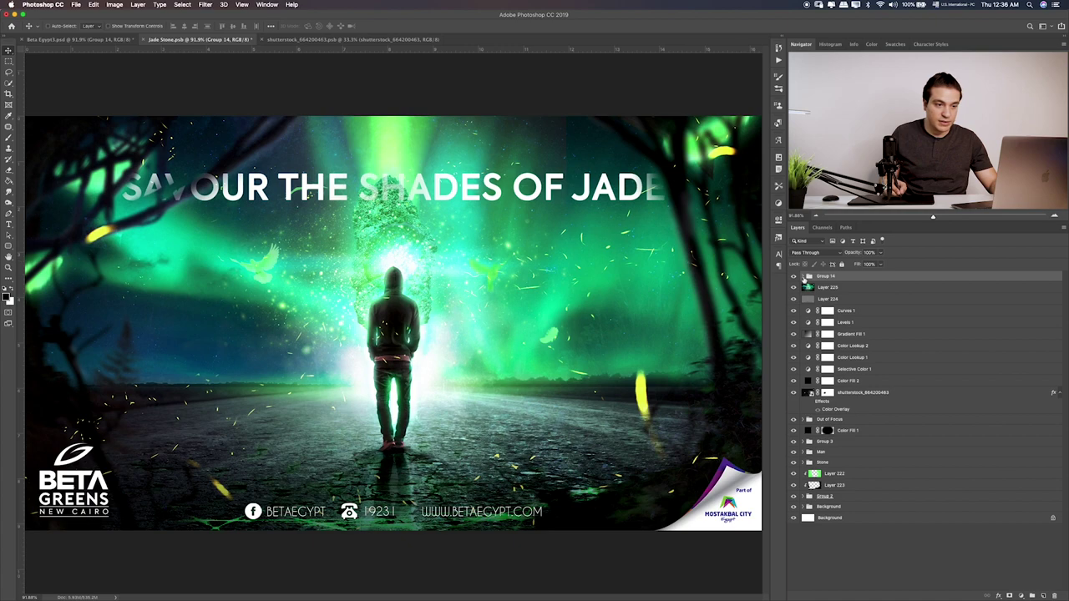
click(805, 277)
click(835, 287)
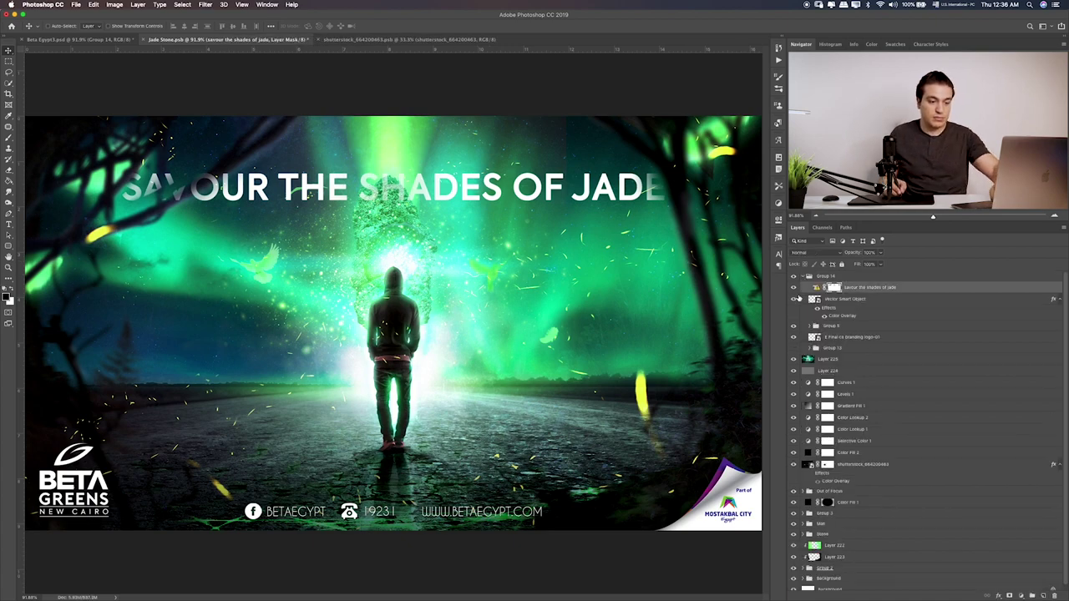
At 200% zoom, paint white at 100% on the mask to reveal the S of SHADES
key(super+1)
key(super+equal)
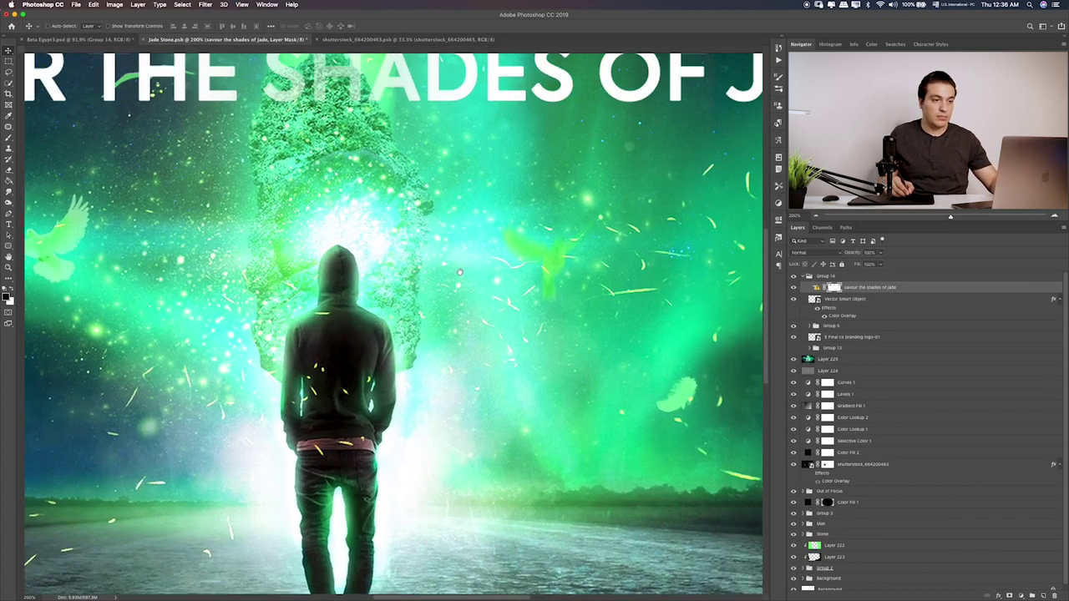
scroll(368, 278, left, 5)
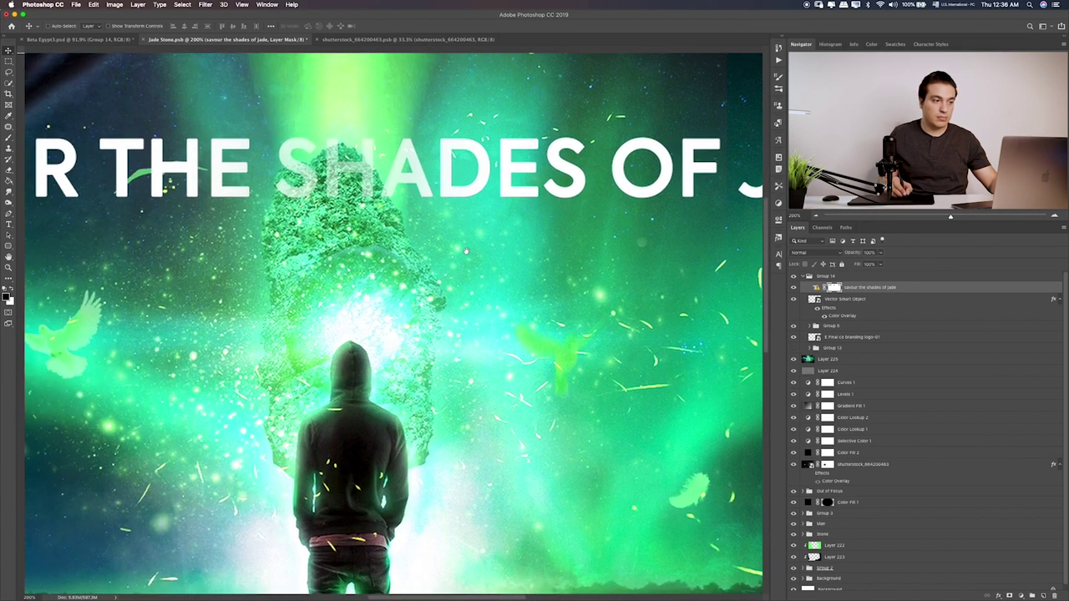
scroll(392, 267, left, 5)
scroll(418, 259, left, 3)
drag(418, 259, 398, 266)
key(b)
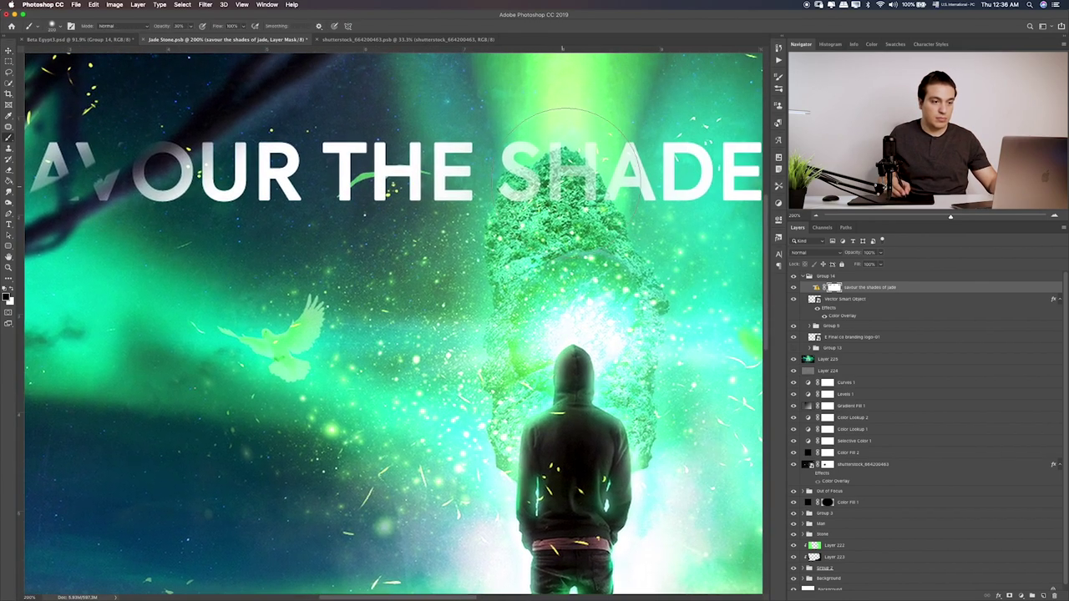
key(x)
key(0)
drag(576, 147, 585, 151)
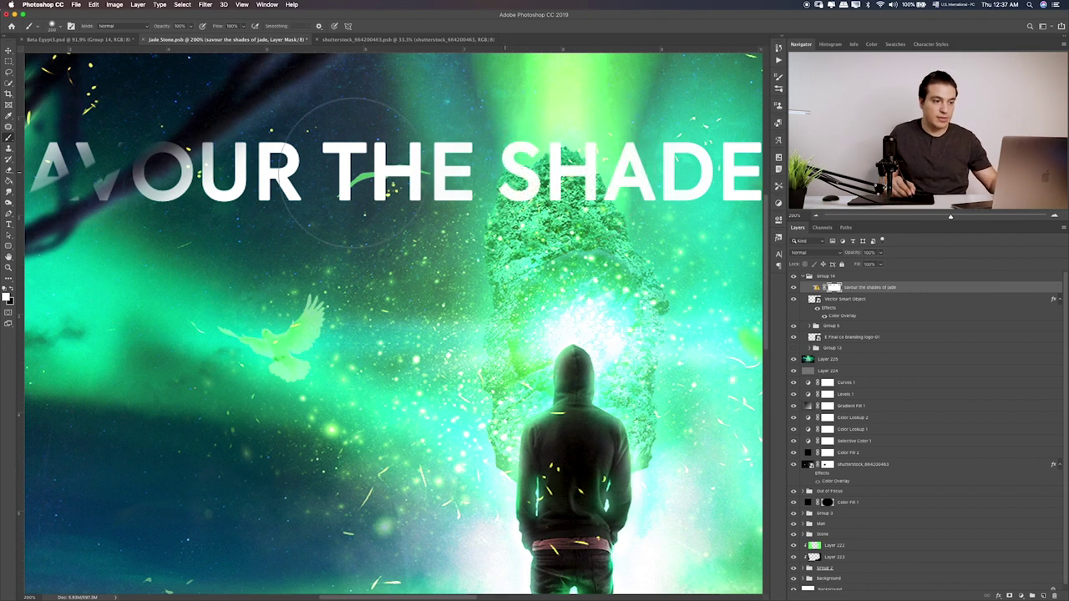
Mask out SAVOUR's V and O where the branch crosses, then restore the V
scroll(429, 200, left, 5)
scroll(428, 200, up, 1)
scroll(428, 200, left, 5)
scroll(429, 200, left, 1)
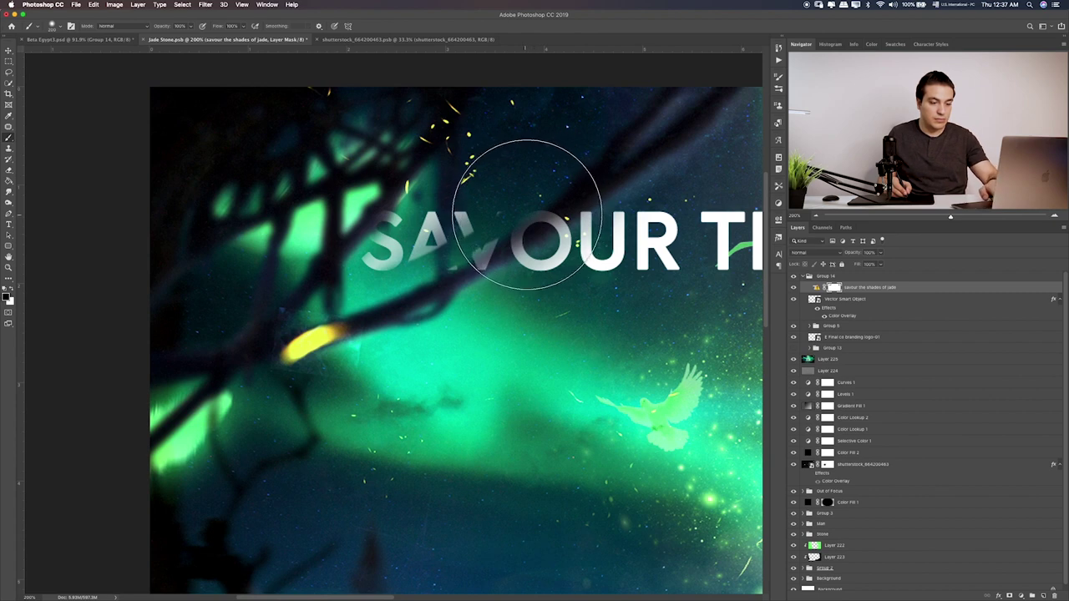
key(bracketleft)
key(bracketleft)
key(bracketleft)
key(bracketleft)
key(bracketleft)
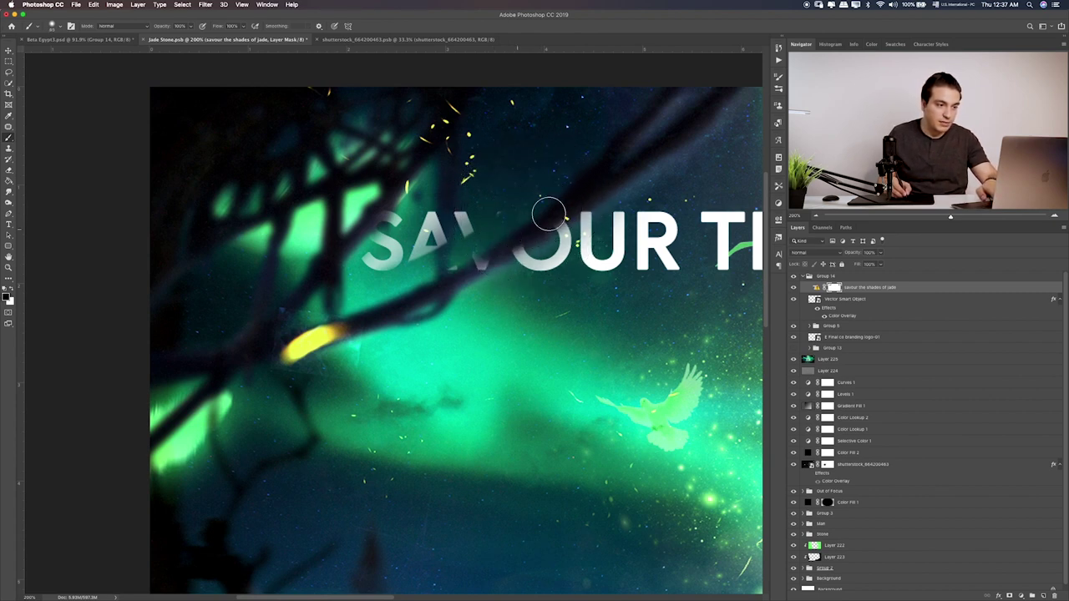
mouse_move(566, 208)
mouse_down()
mouse_move(482, 255)
mouse_move(588, 195)
mouse_move(469, 257)
mouse_move(483, 241)
mouse_move(418, 259)
mouse_move(451, 227)
mouse_move(397, 221)
mouse_move(383, 265)
mouse_up()
key(x)
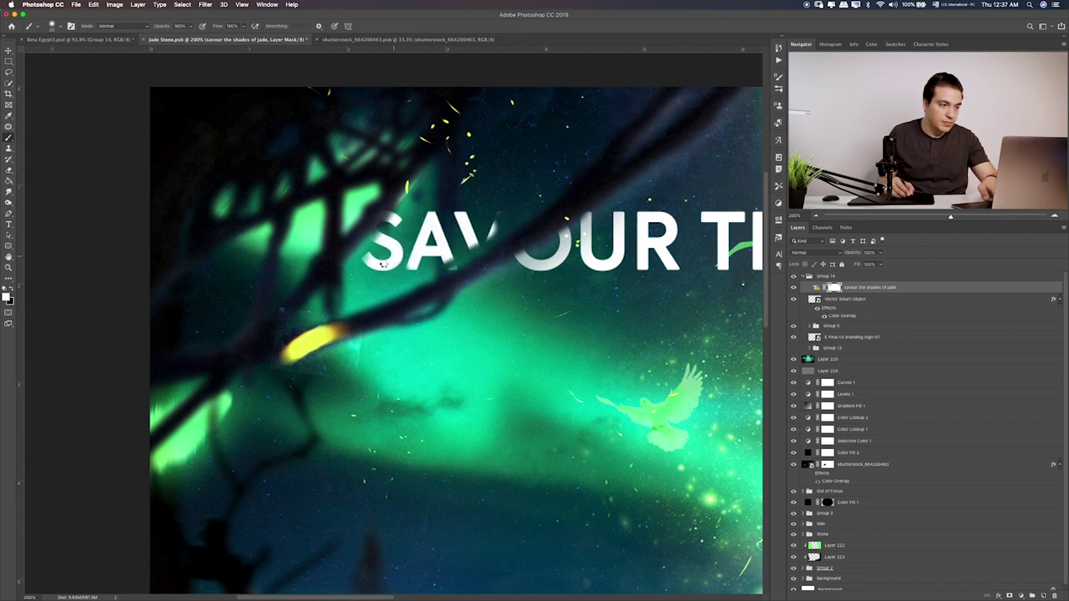
mouse_move(452, 244)
mouse_down()
mouse_move(501, 227)
mouse_move(480, 249)
mouse_move(520, 219)
mouse_move(506, 217)
mouse_up()
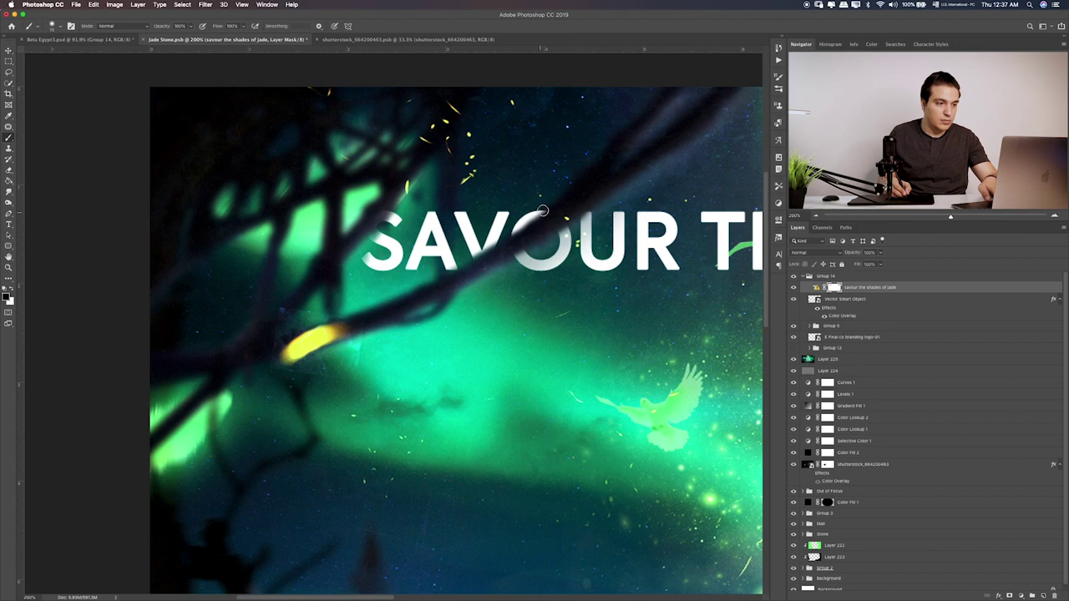
At 40% opacity, soften the O along the branch and fade the A and V
key(4)
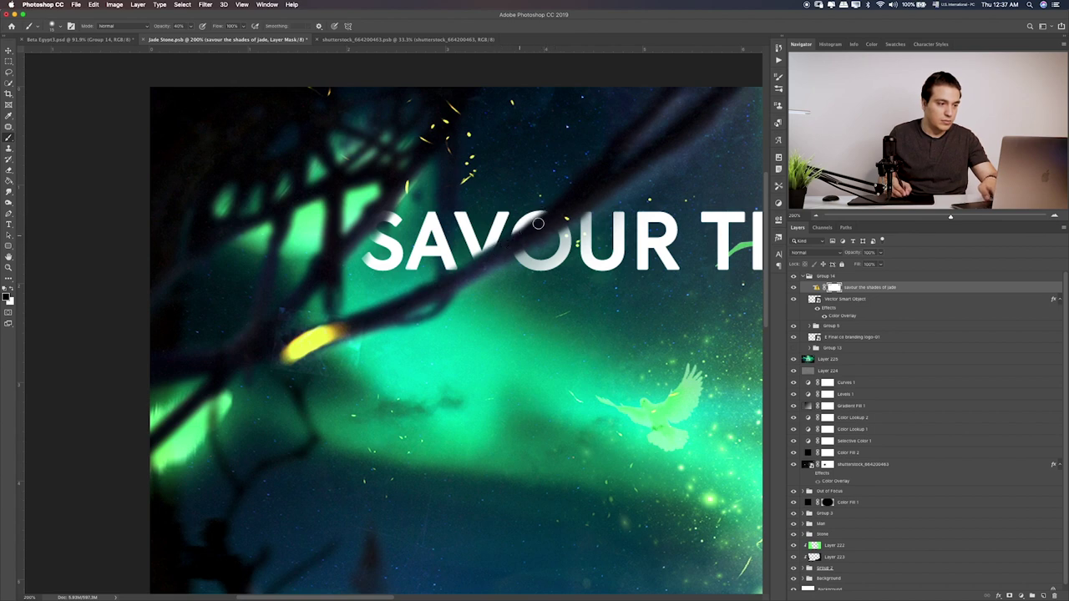
drag(538, 223, 501, 245)
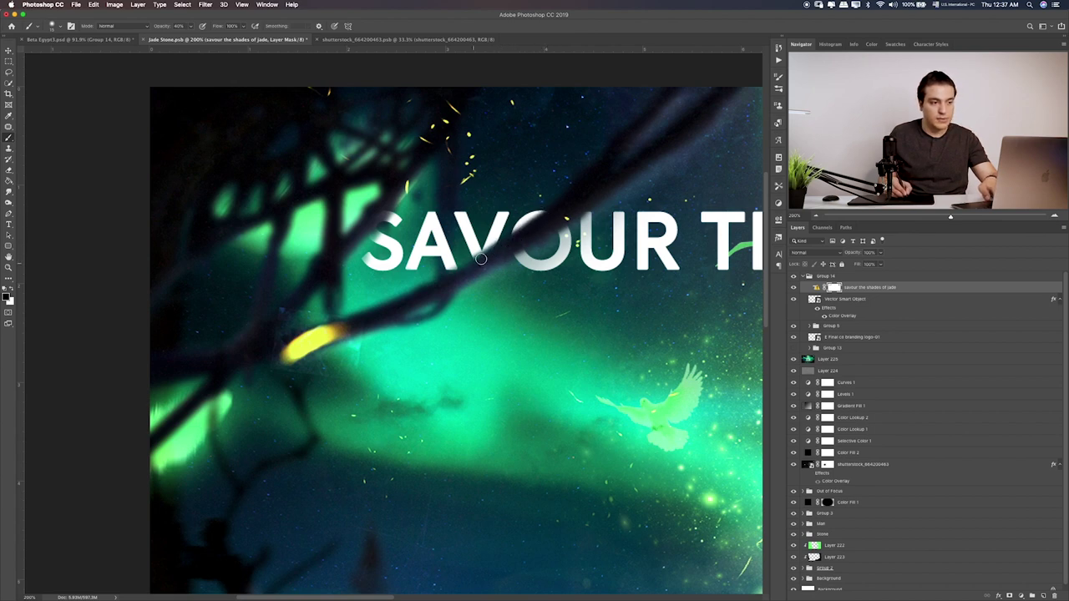
key(x)
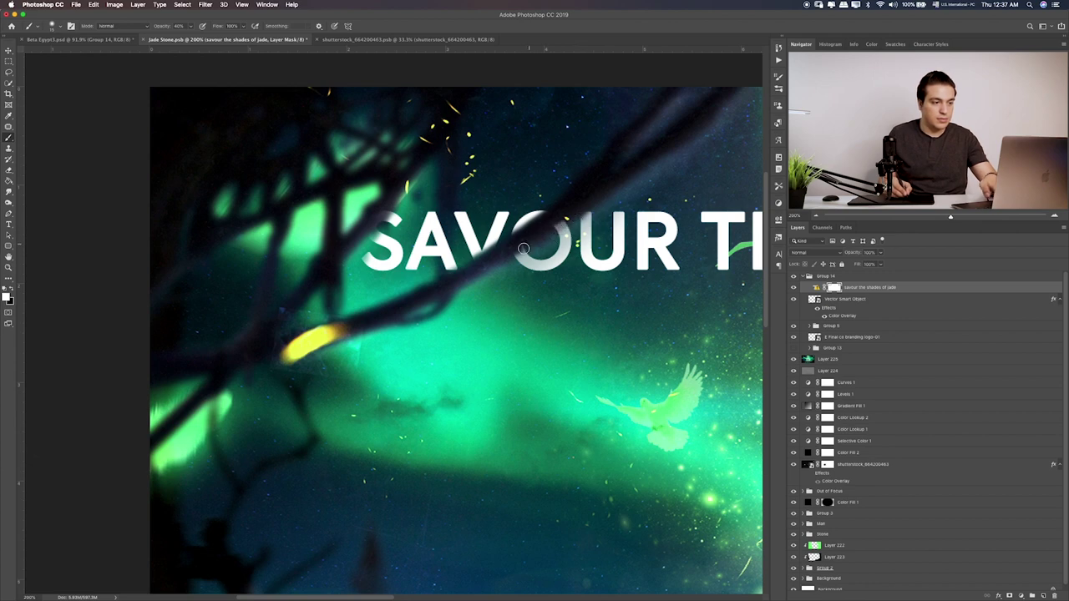
drag(563, 237, 577, 235)
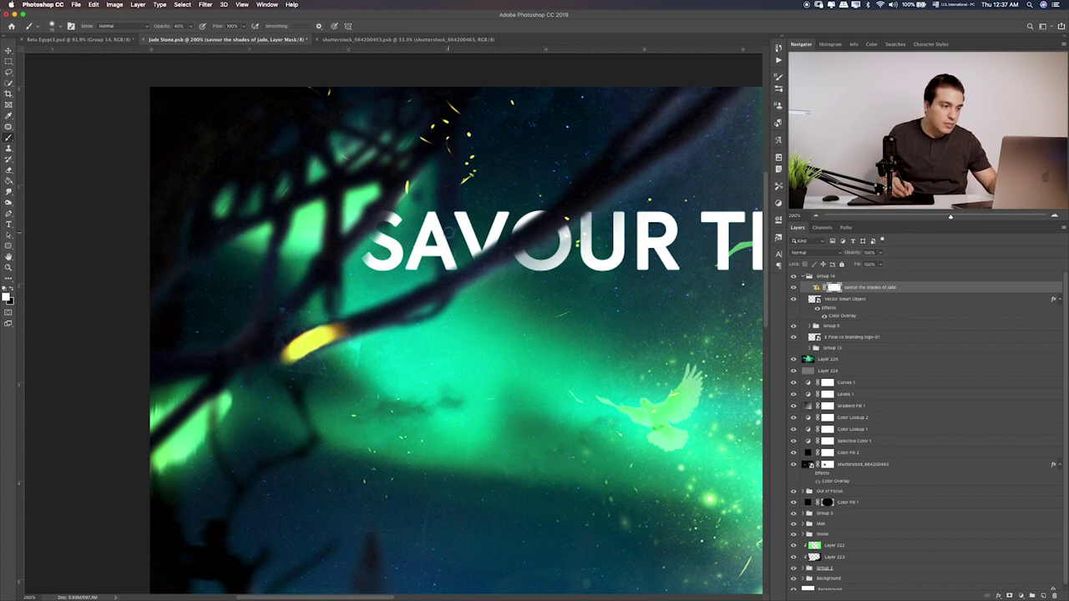
key(x)
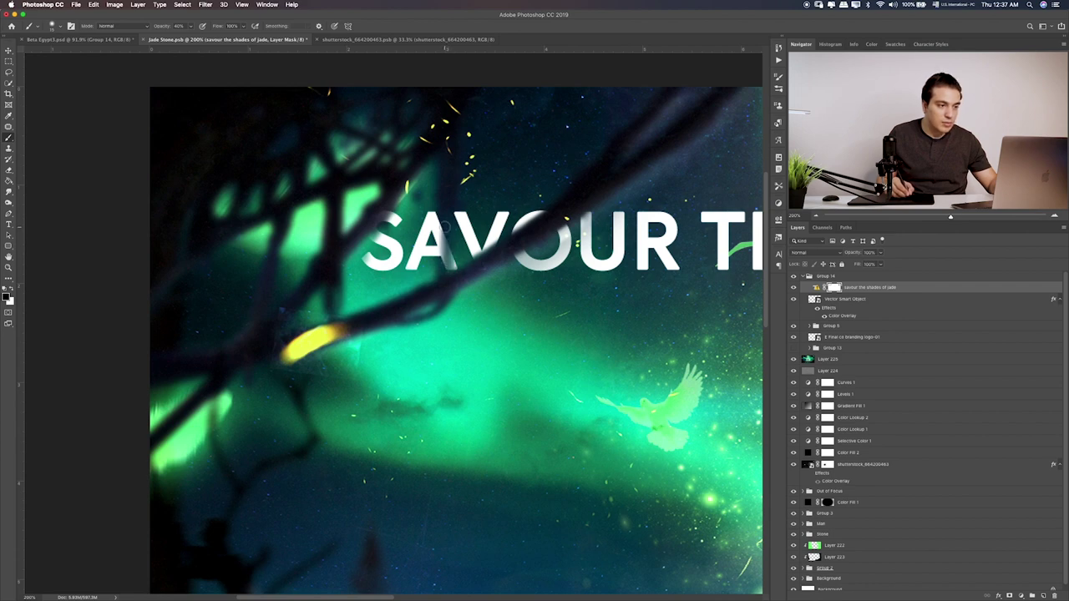
drag(445, 224, 442, 266)
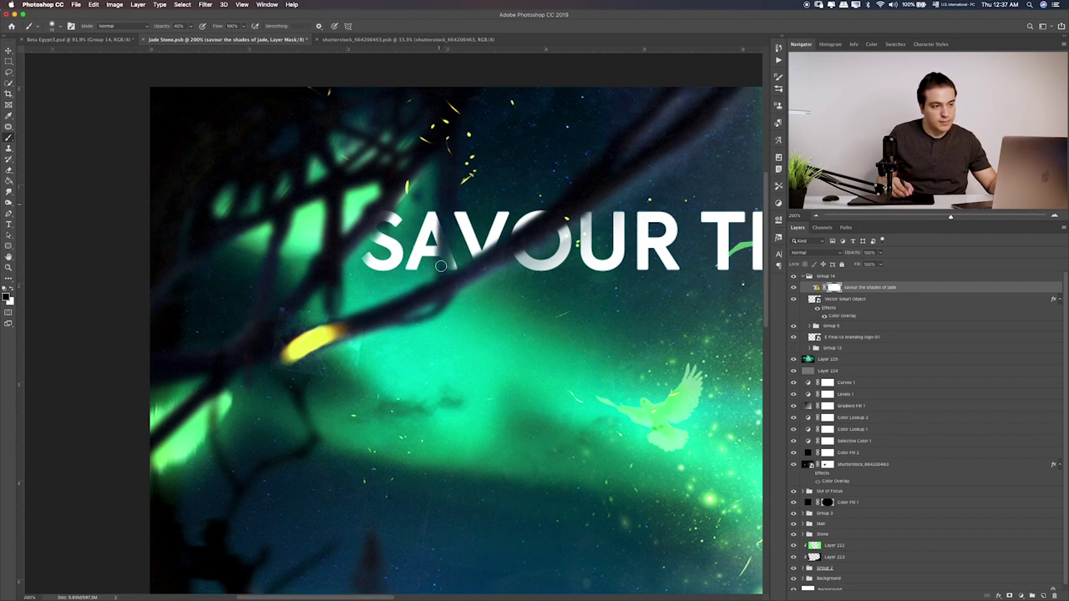
key(0)
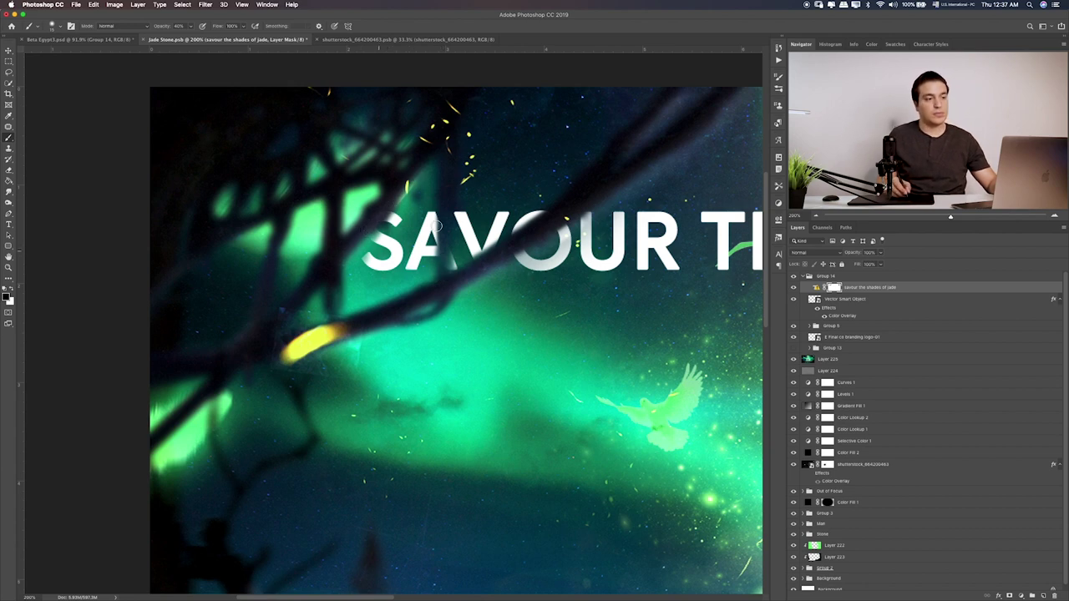
Paint white on the mask to brighten the E of JADE, then fit the image on screen
scroll(374, 216, right, 5)
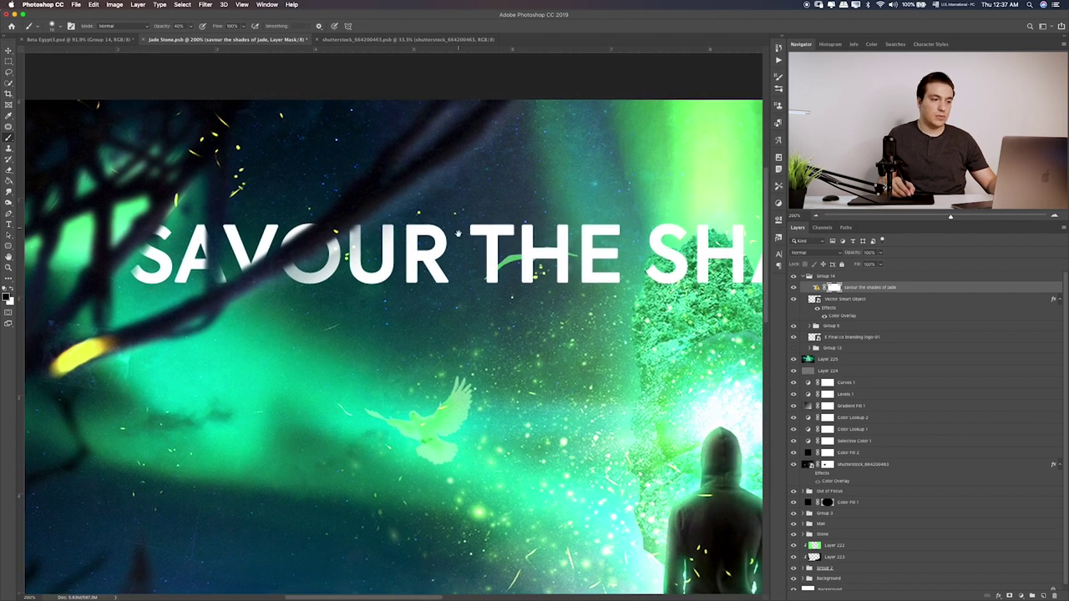
scroll(458, 234, right, 5)
scroll(456, 234, right, 5)
scroll(454, 237, right, 5)
scroll(452, 238, right, 4)
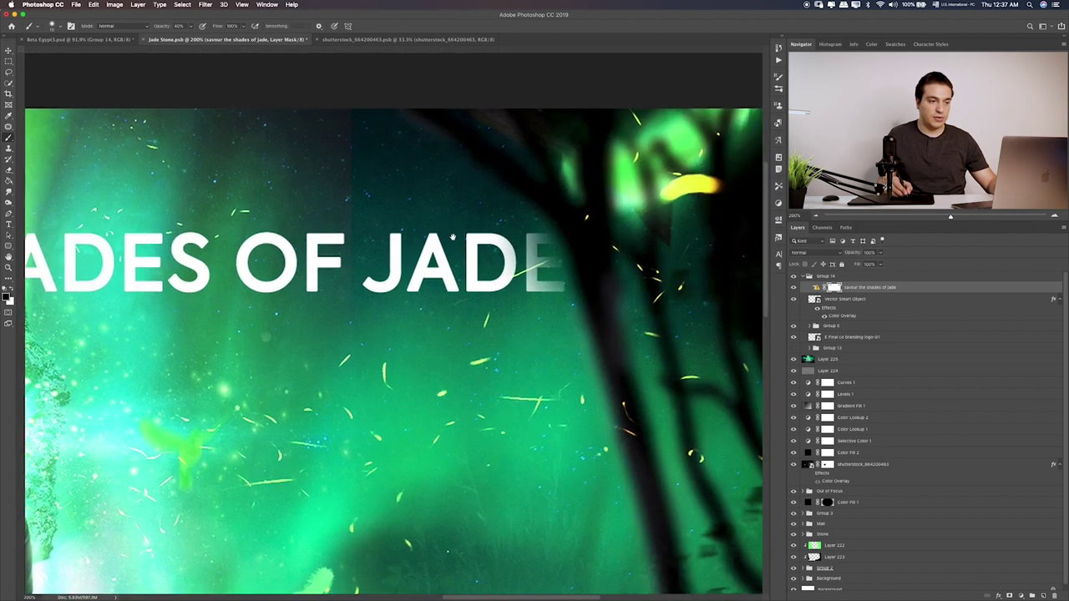
key(x)
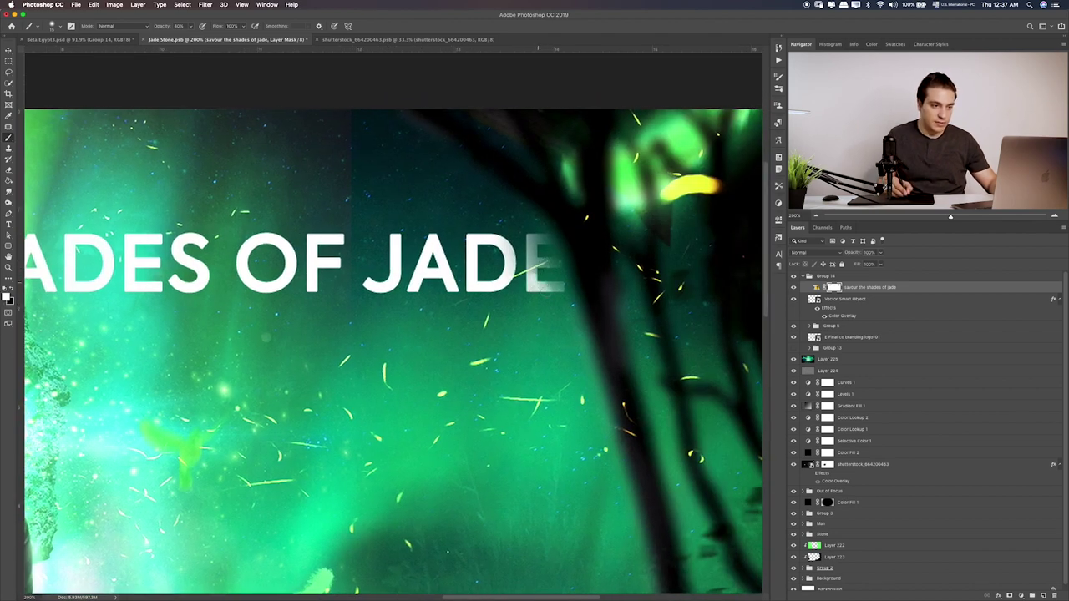
mouse_move(548, 286)
mouse_down()
mouse_move(524, 259)
mouse_move(543, 284)
mouse_up()
mouse_move(525, 247)
mouse_down()
mouse_move(526, 274)
mouse_move(542, 288)
mouse_up()
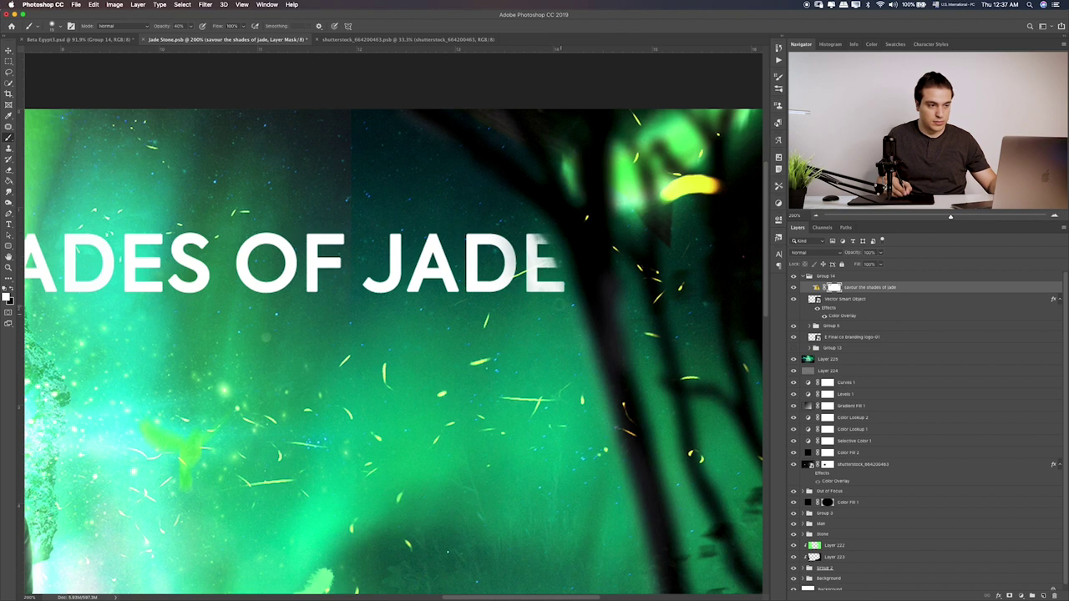
key(2)
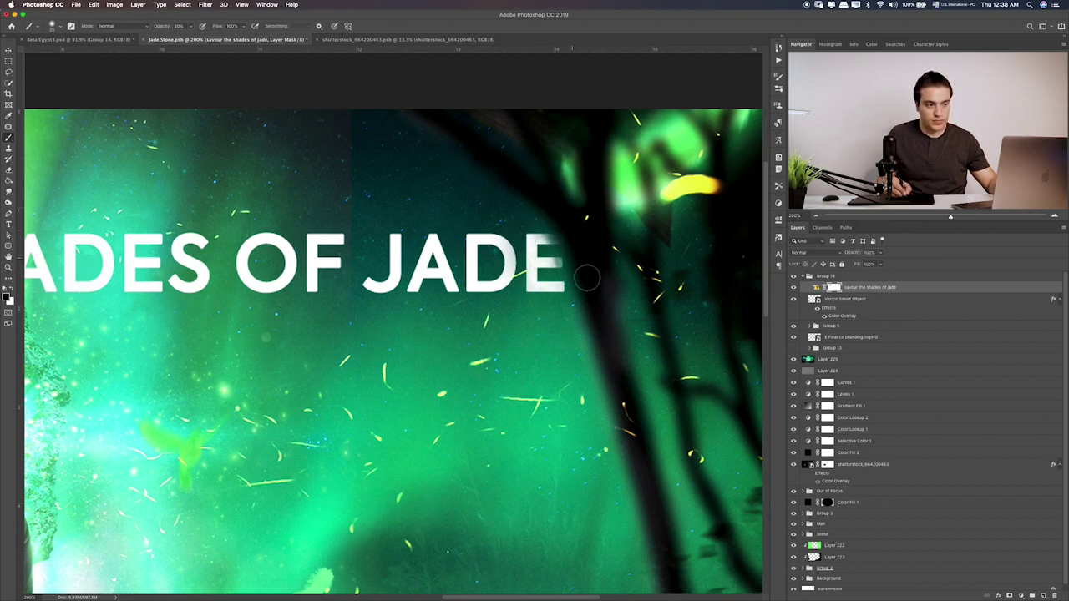
drag(585, 274, 568, 261)
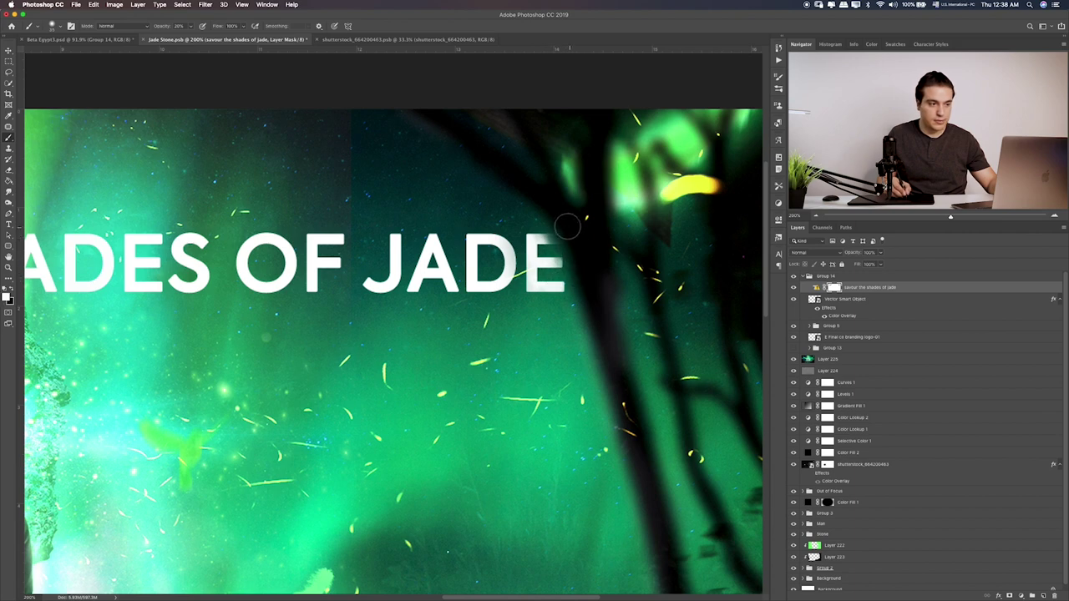
key(ctrl+z)
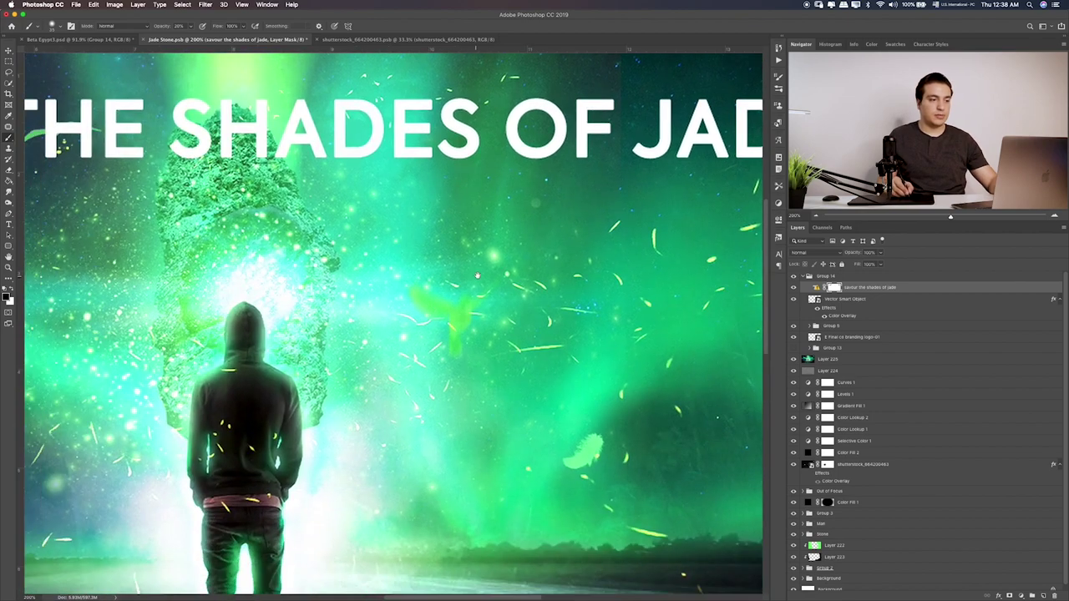
key(ctrl+0)
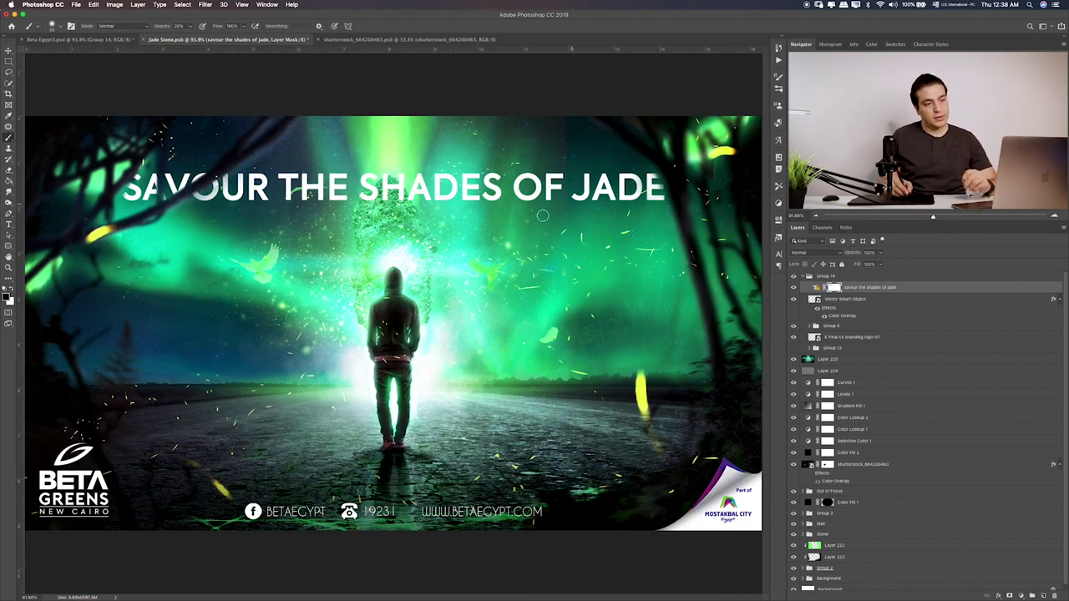
Add a new Layer 226 above Layer 225 and fill it with a bright yellowish green
click(806, 277)
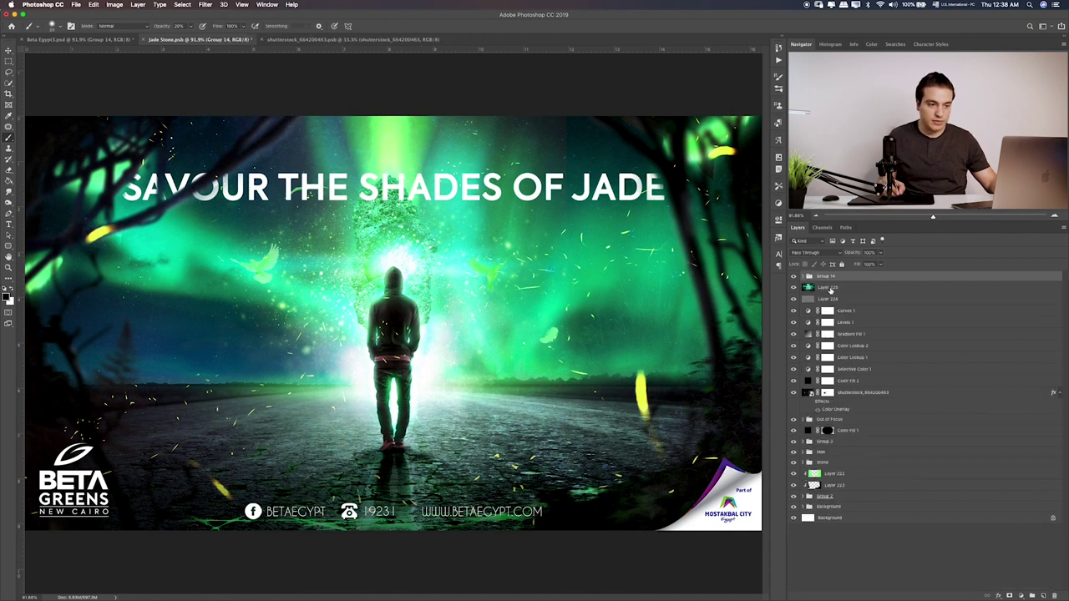
click(831, 290)
click(1041, 596)
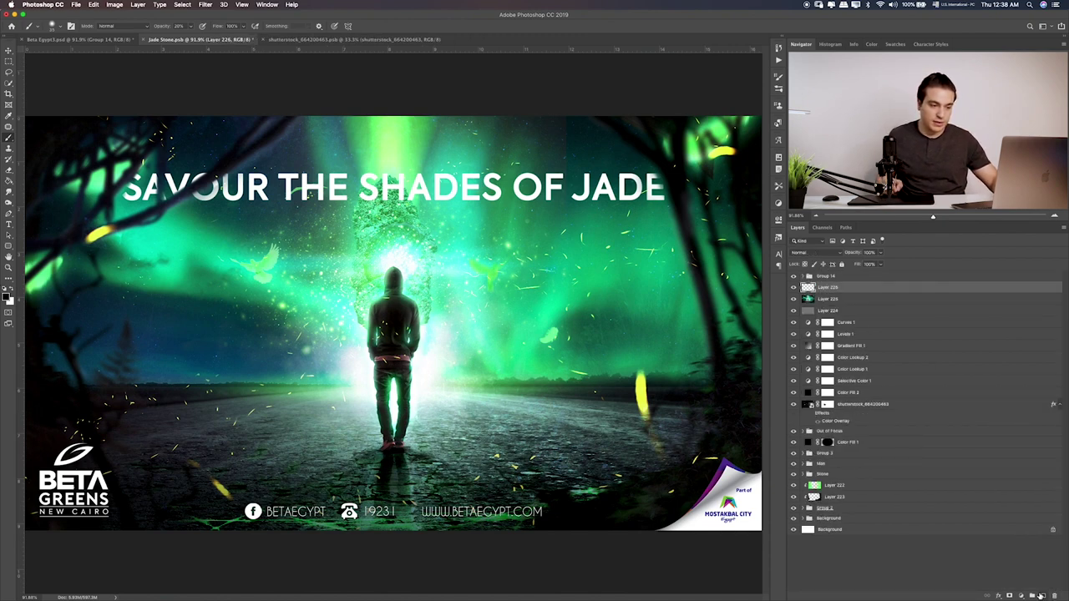
key(g)
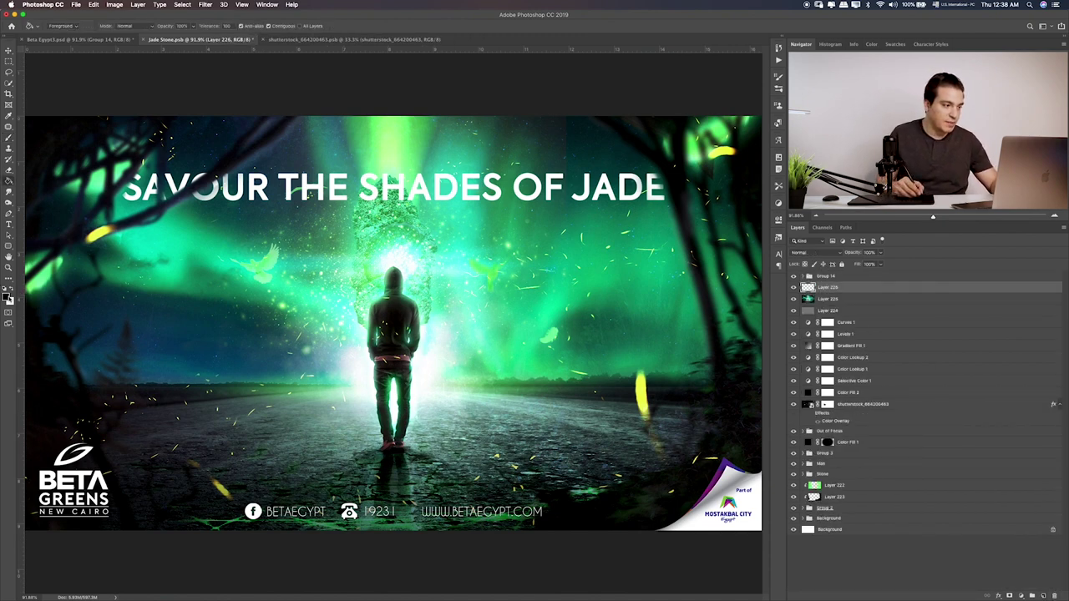
click(6, 297)
click(571, 245)
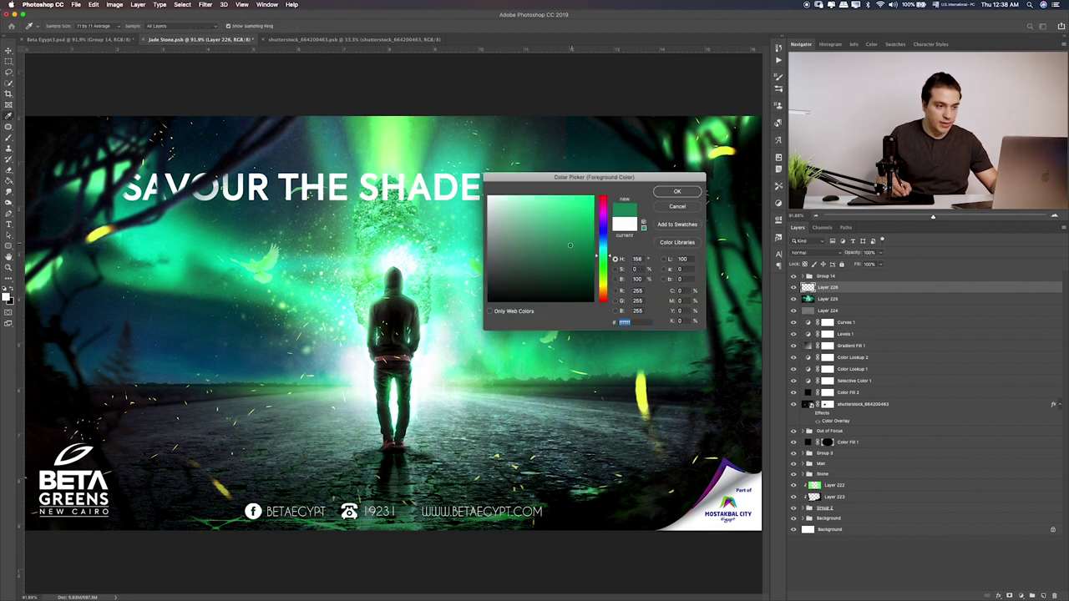
click(602, 272)
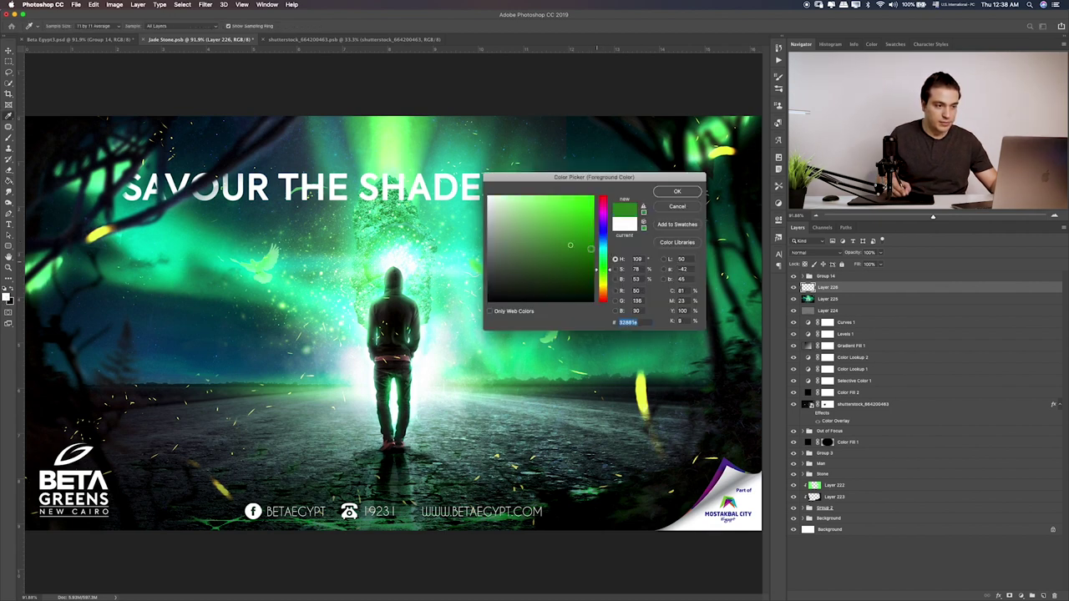
click(575, 228)
click(678, 192)
key(alt+BackSpace)
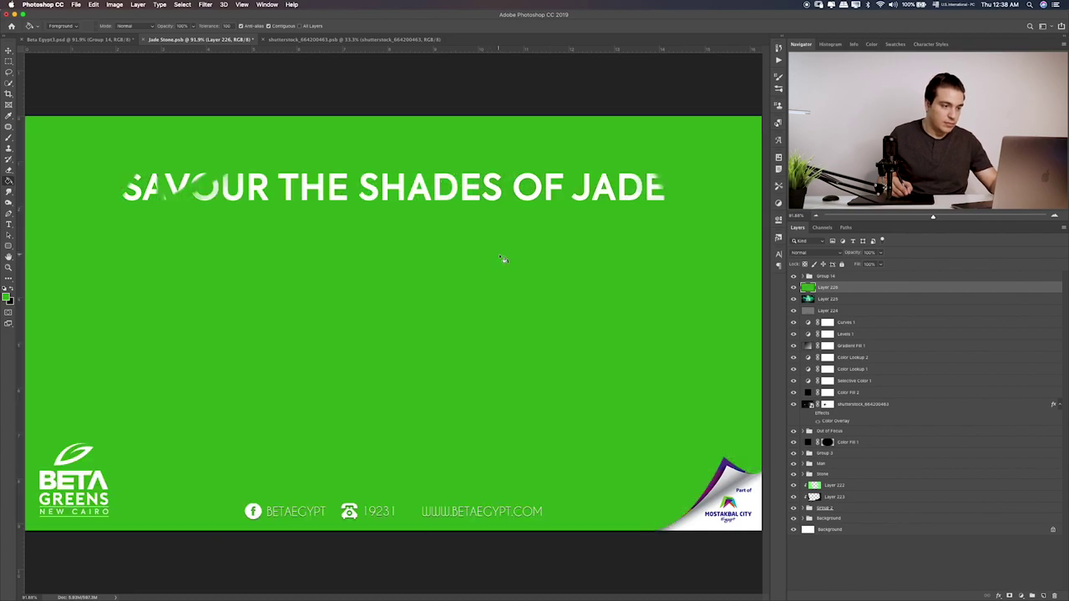
Set the green layer to Hue blend mode and lower its opacity
key(v)
key(shift+plus)
key(shift+plus)
key(shift+plus)
key(shift+plus)
key(shift+plus)
key(shift+plus)
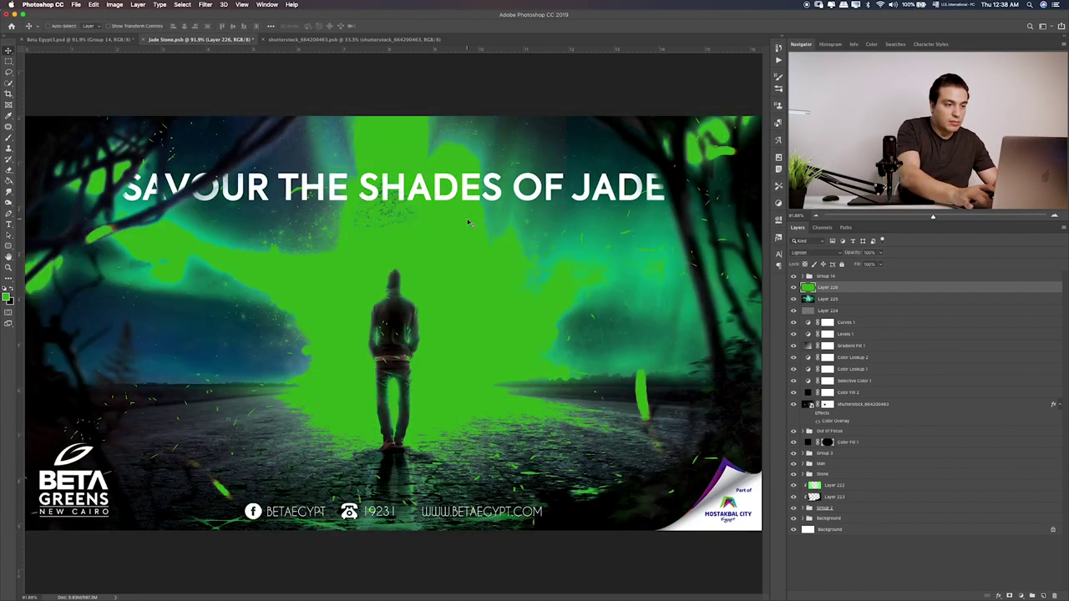
key(shift+plus)
key(shift+plus)
key(shift+plus)
key(shift+plus)
key(shift+plus)
key(shift+plus)
key(shift+plus)
key(shift+plus)
key(shift+plus)
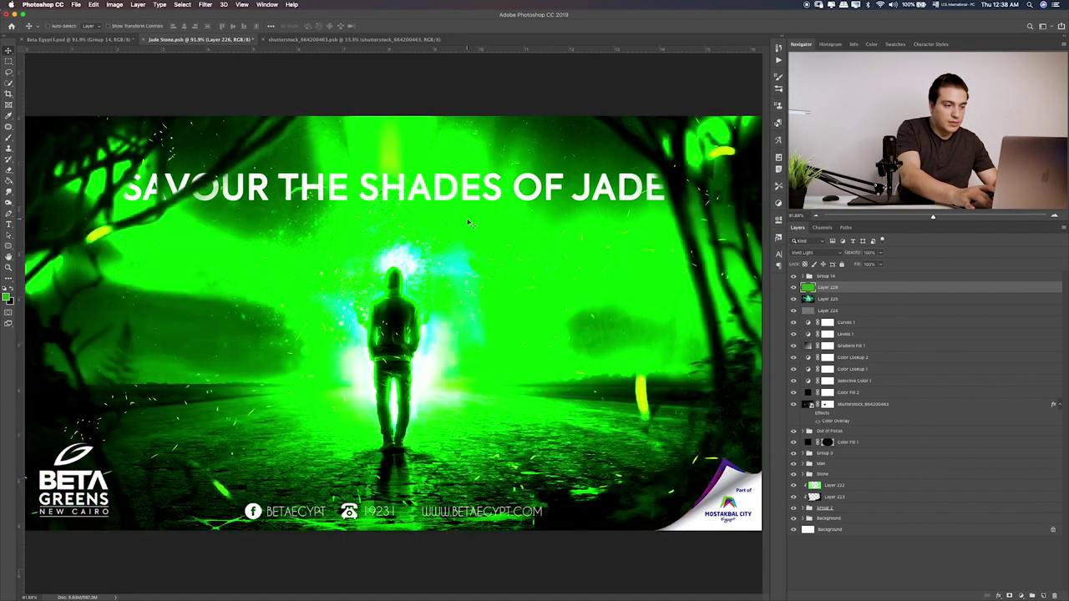
key(shift+plus)
key(shift+plus)
key(shift+plus)
key(shift+plus)
key(shift+plus)
key(shift+plus)
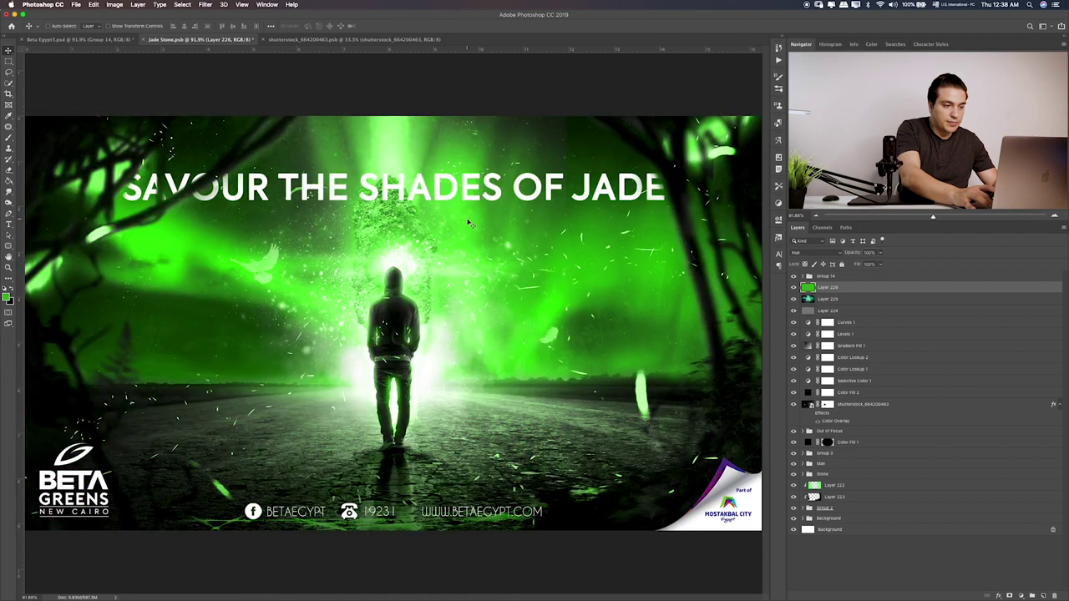
click(882, 252)
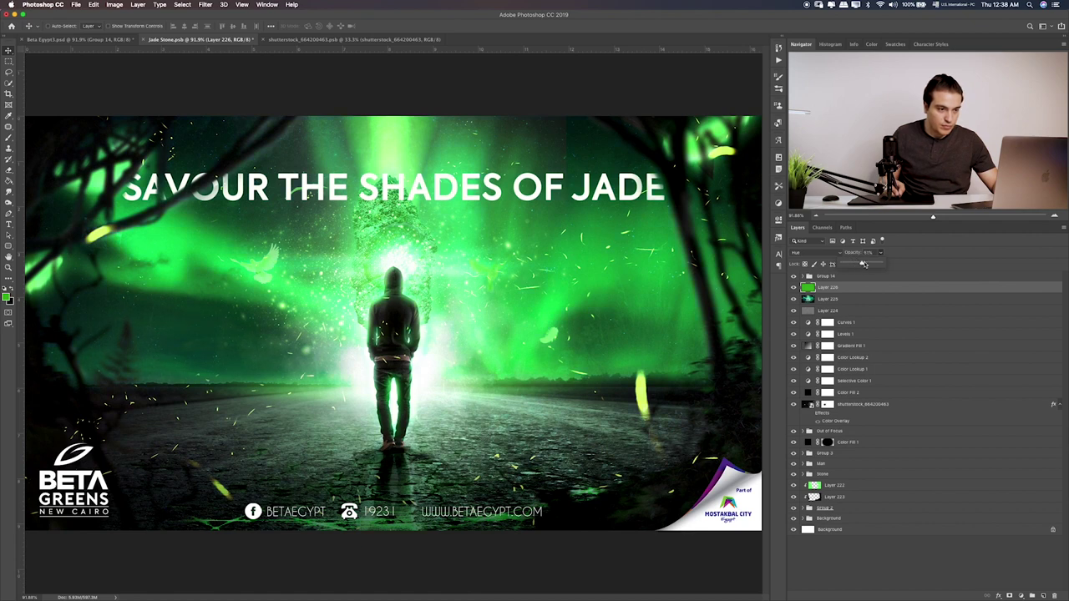
click(793, 288)
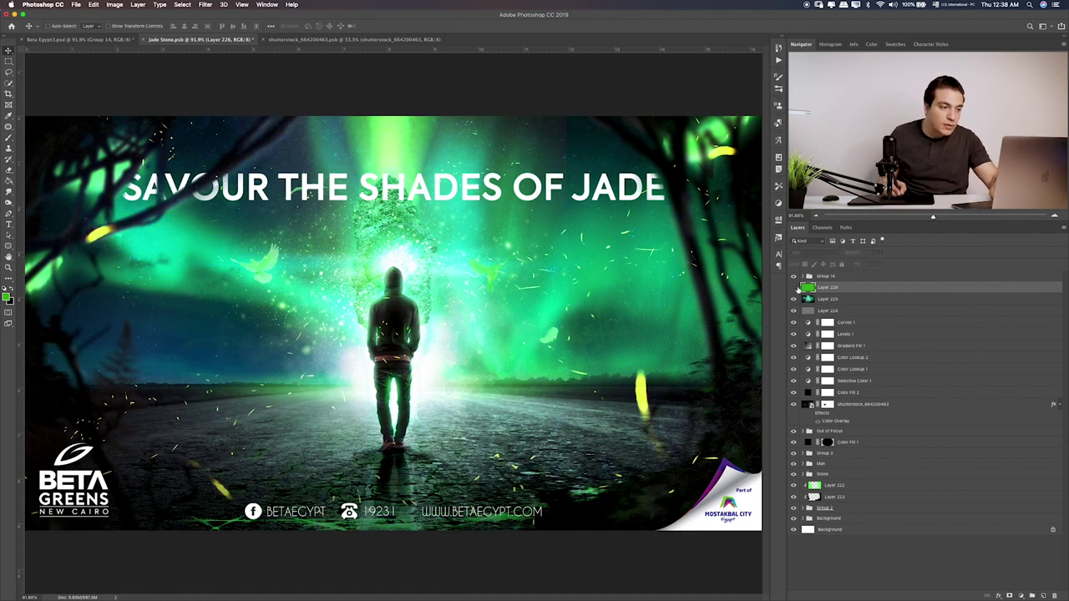
click(883, 253)
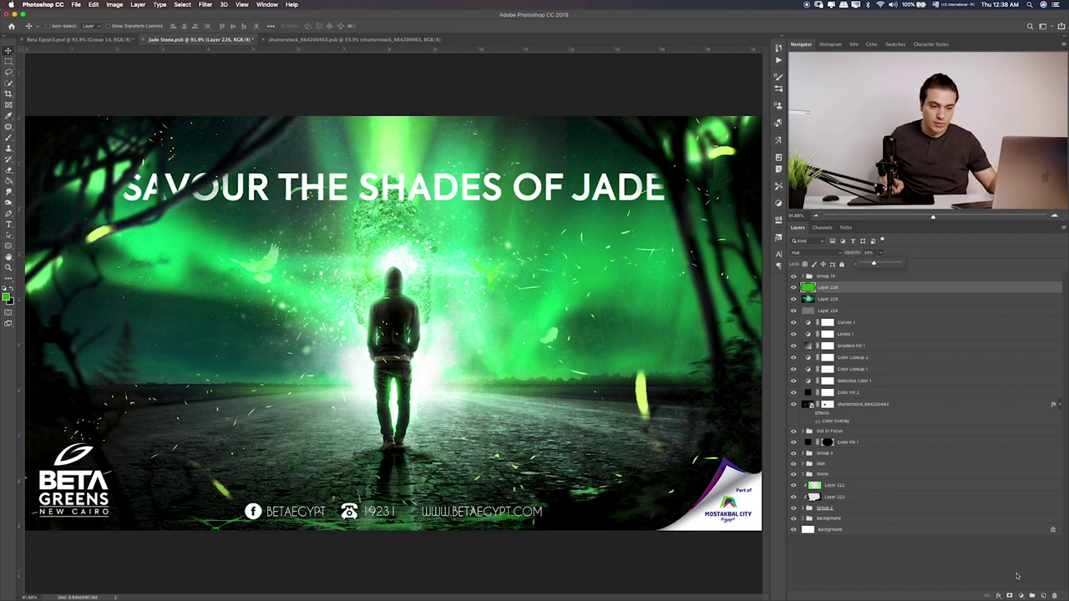
Add a Selective Color adjustment and add black to its Neutrals
click(1024, 595)
click(1044, 578)
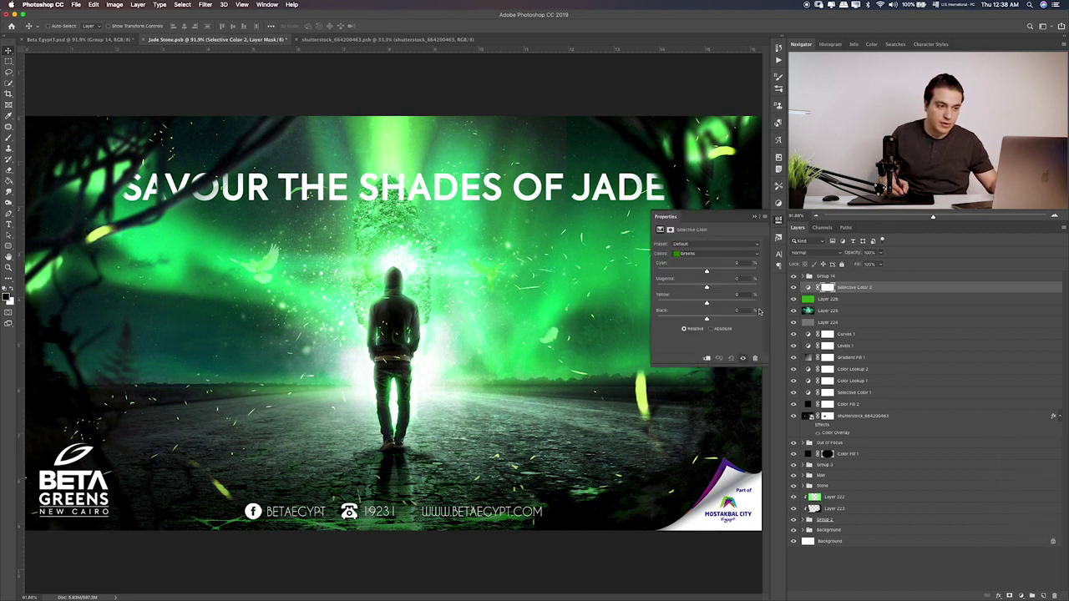
click(714, 254)
click(707, 287)
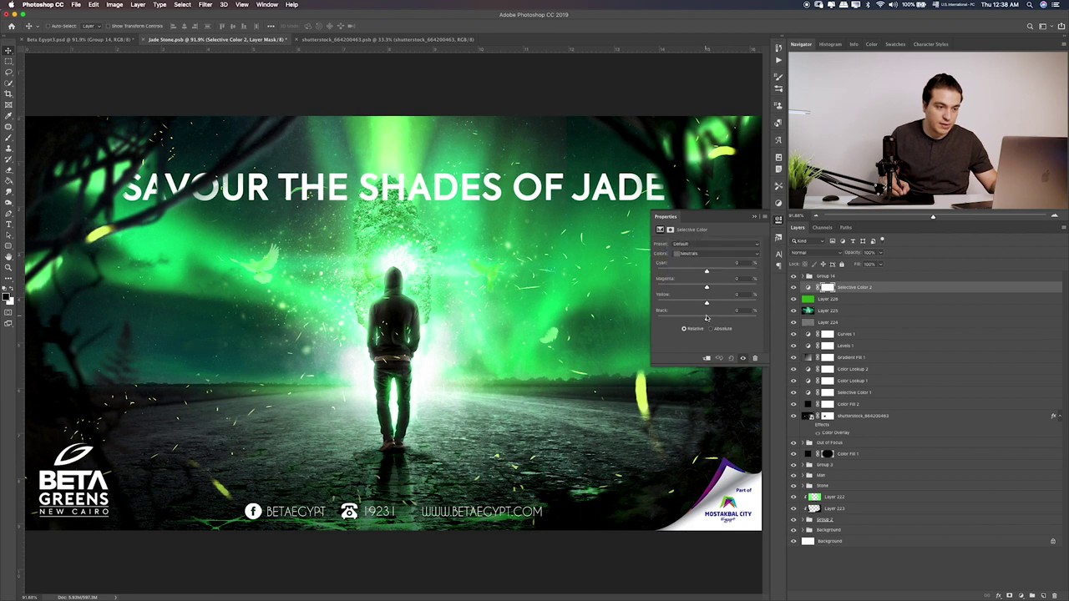
drag(700, 321, 720, 322)
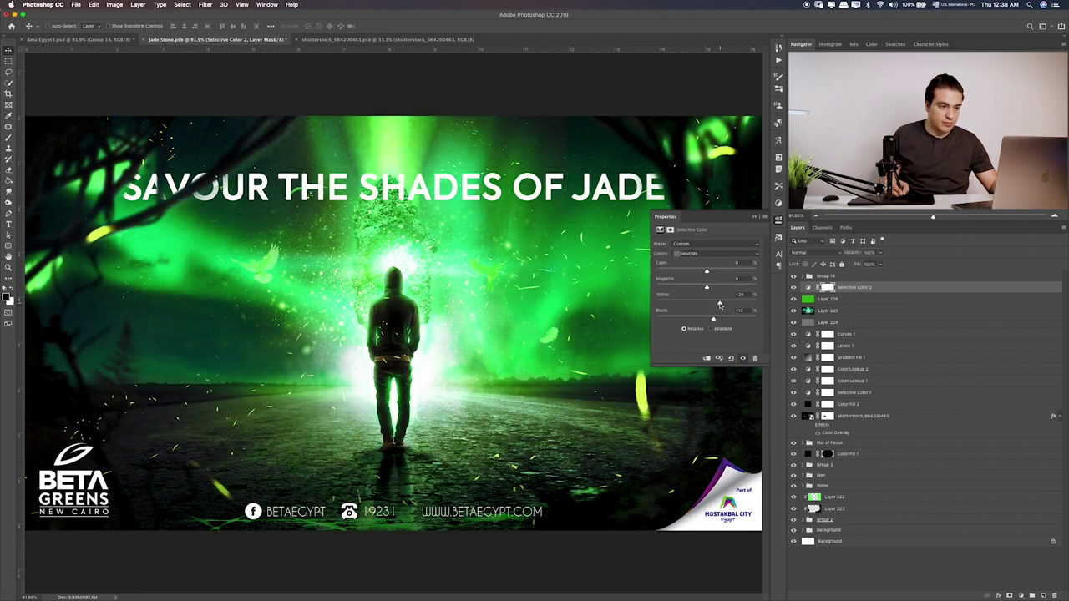
drag(709, 287, 708, 288)
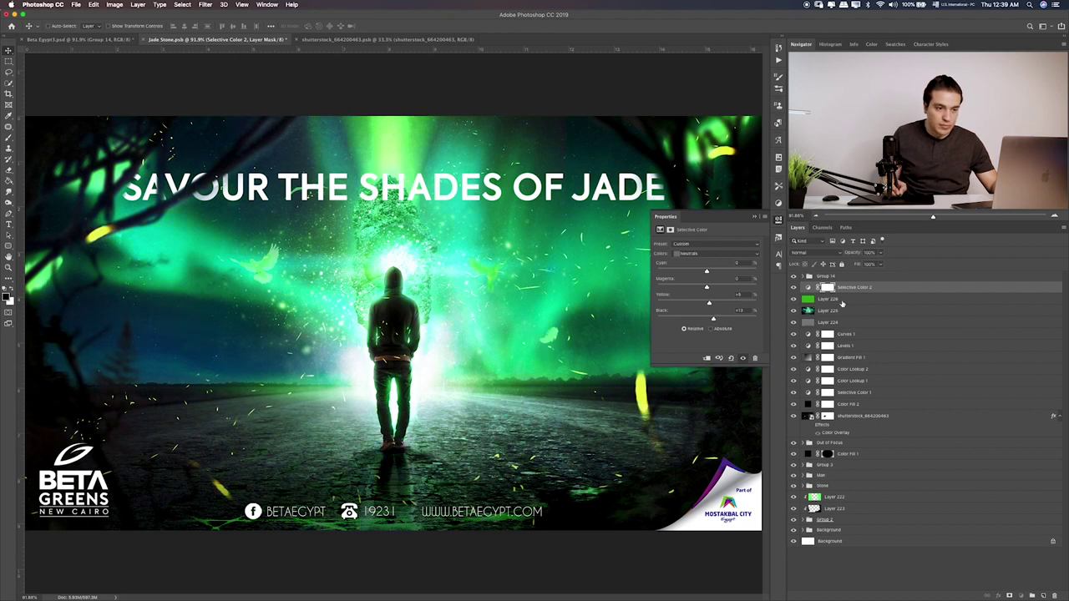
Check Layer 226's fill, then adjust black and yellow in the Selective Color Blacks range
click(841, 300)
click(879, 265)
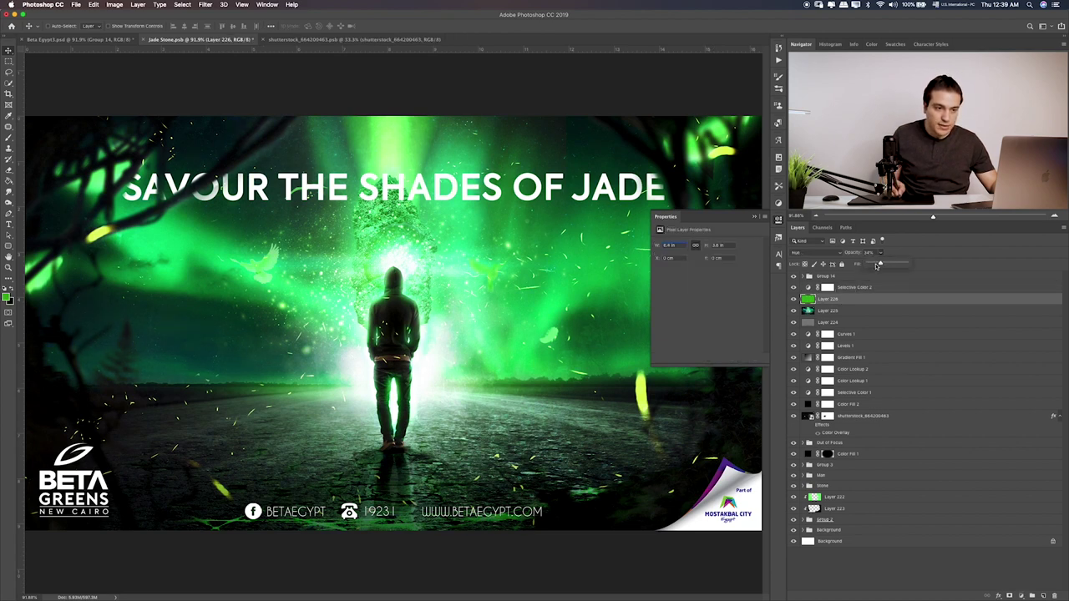
click(827, 289)
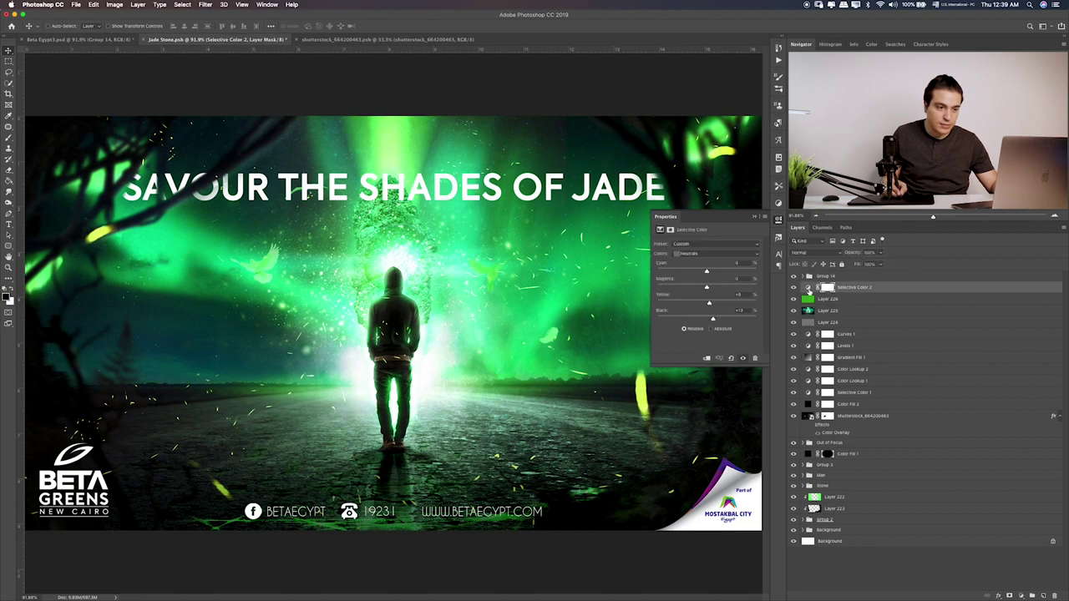
click(808, 289)
click(714, 255)
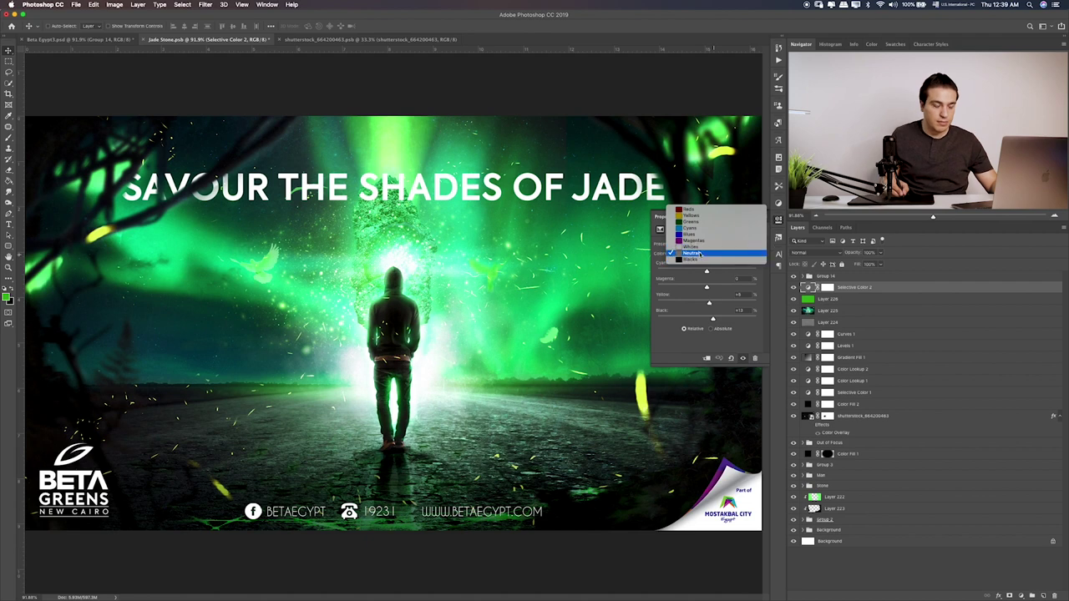
click(698, 260)
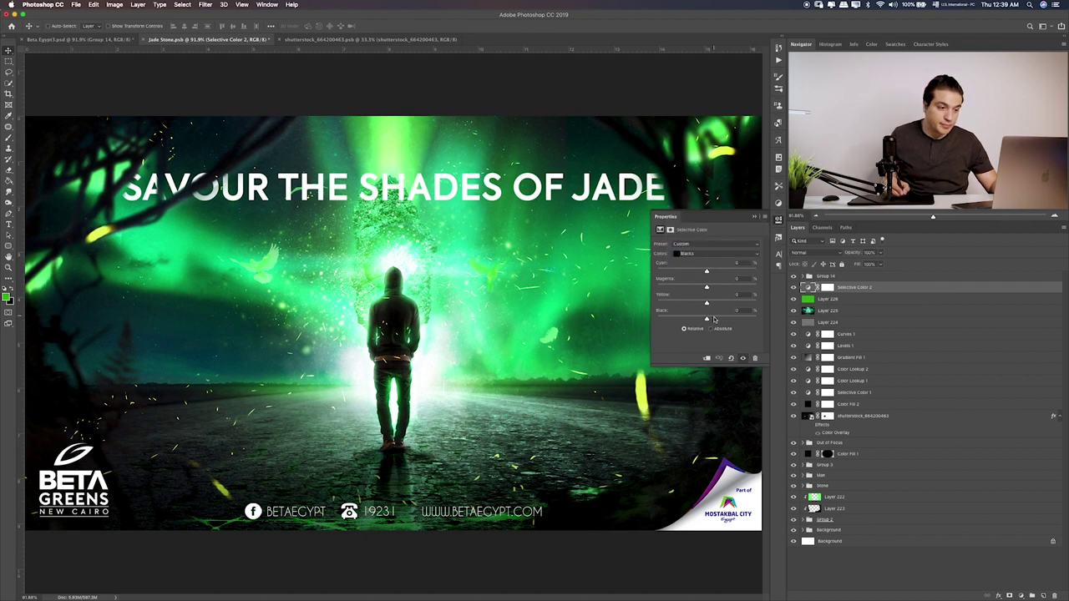
drag(714, 320, 709, 320)
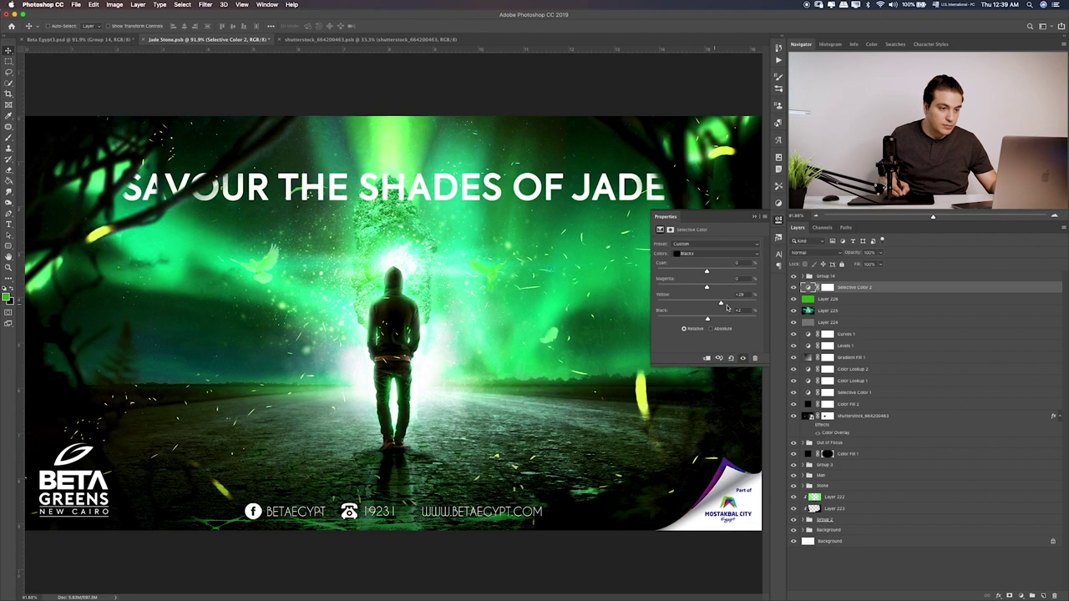
mouse_move(729, 304)
mouse_down()
mouse_move(700, 288)
mouse_move(711, 288)
mouse_up()
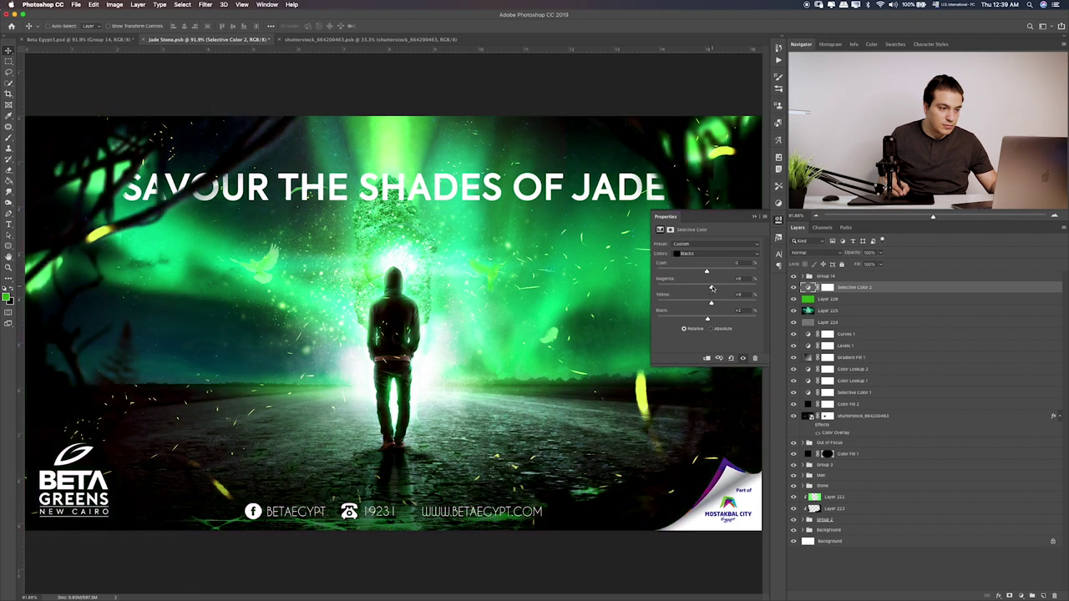
Set Whites to Cyan +10, Magenta +15, Yellow +3, Black +34, then compare before and after
click(716, 255)
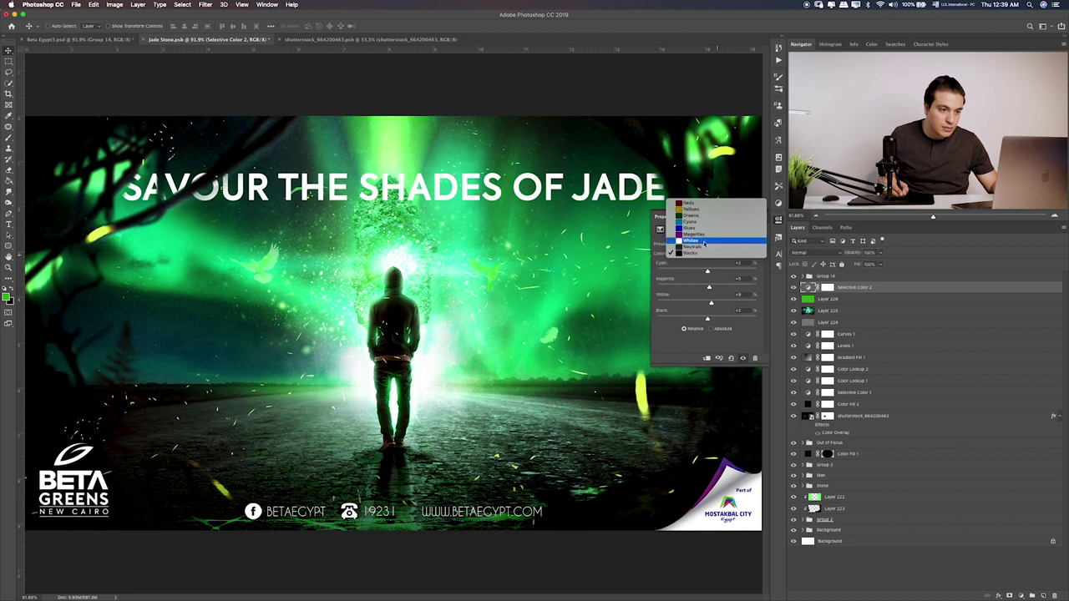
click(706, 240)
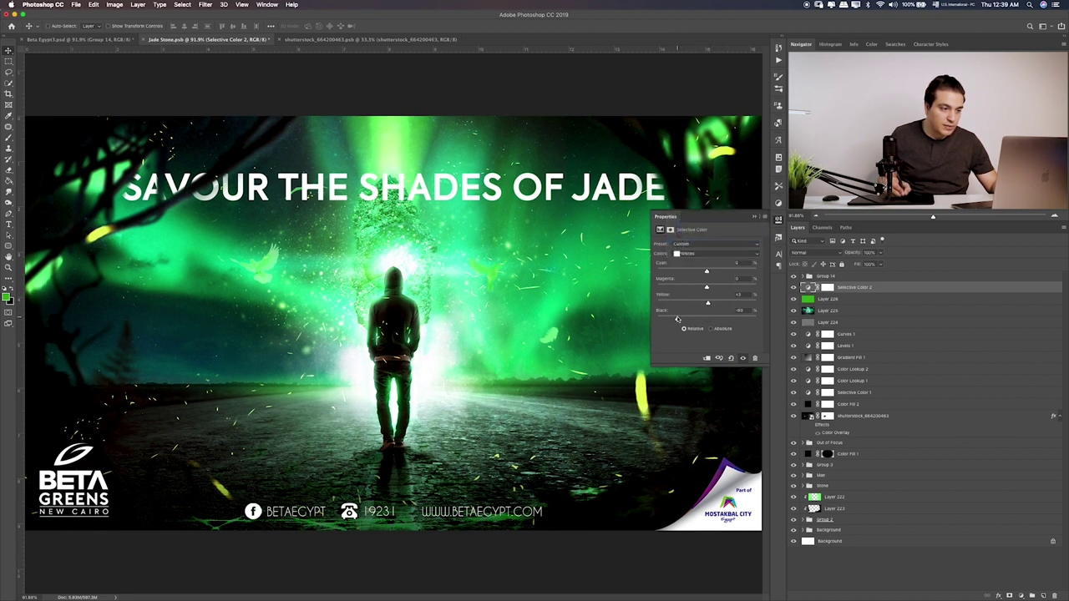
mouse_move(705, 318)
mouse_down()
mouse_move(738, 318)
mouse_move(679, 287)
mouse_move(735, 278)
mouse_up()
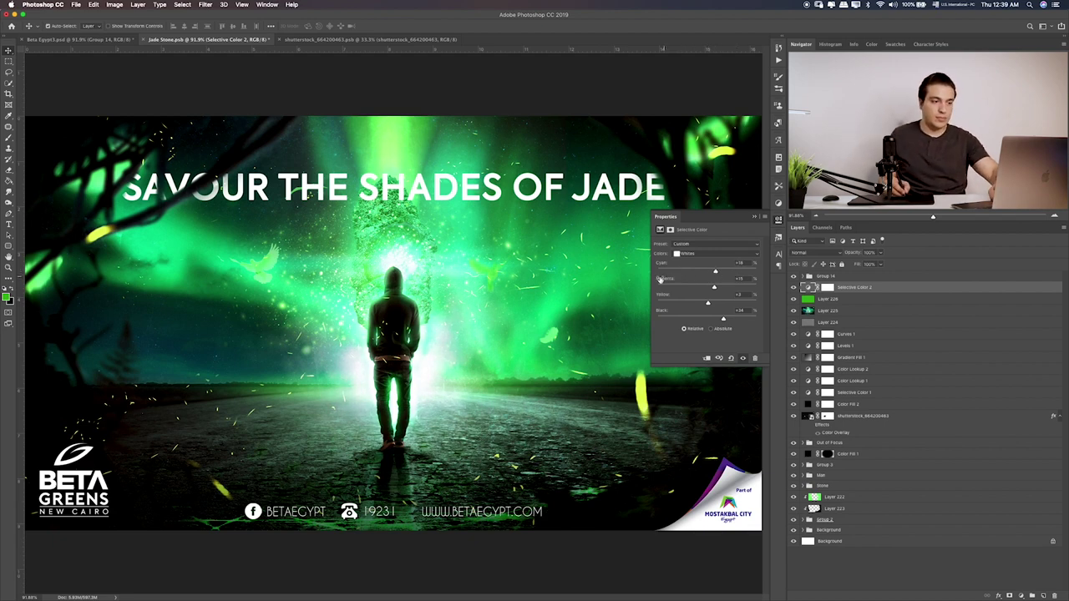
key(ctrl+1)
click(793, 288)
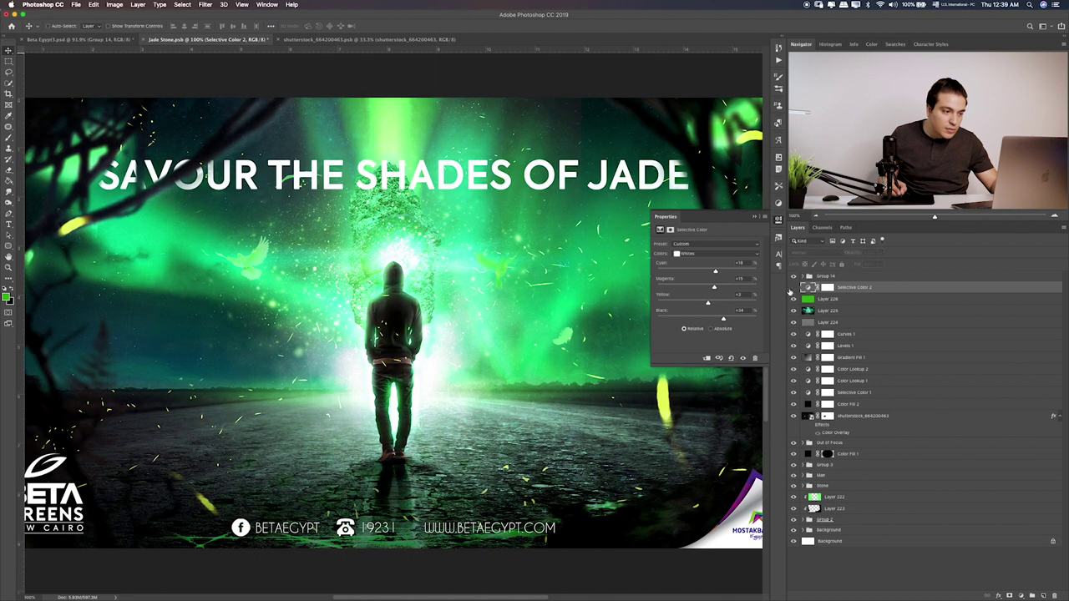
click(794, 287)
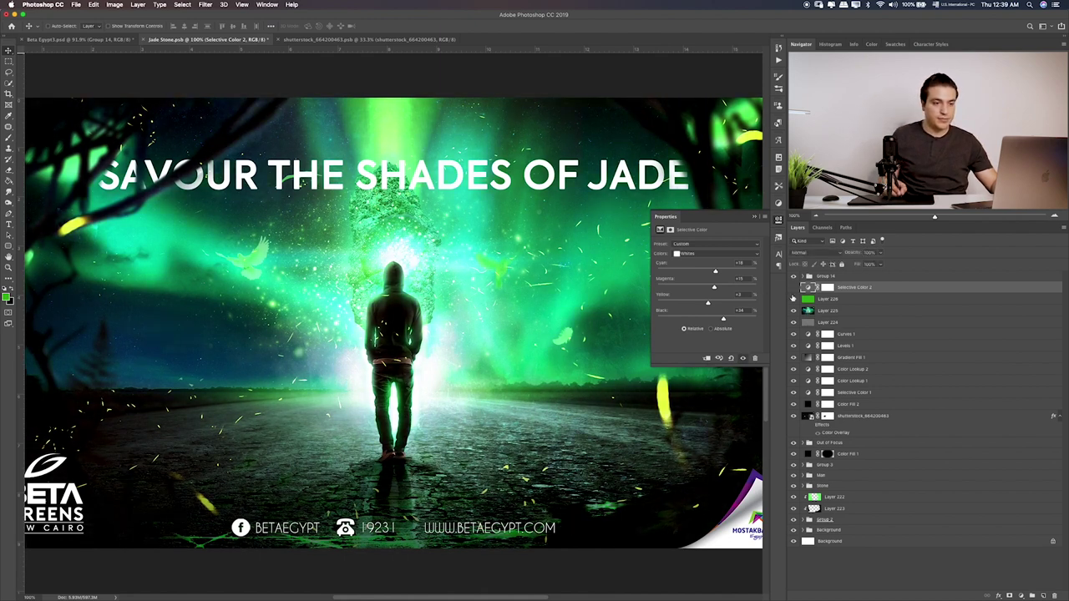
click(792, 291)
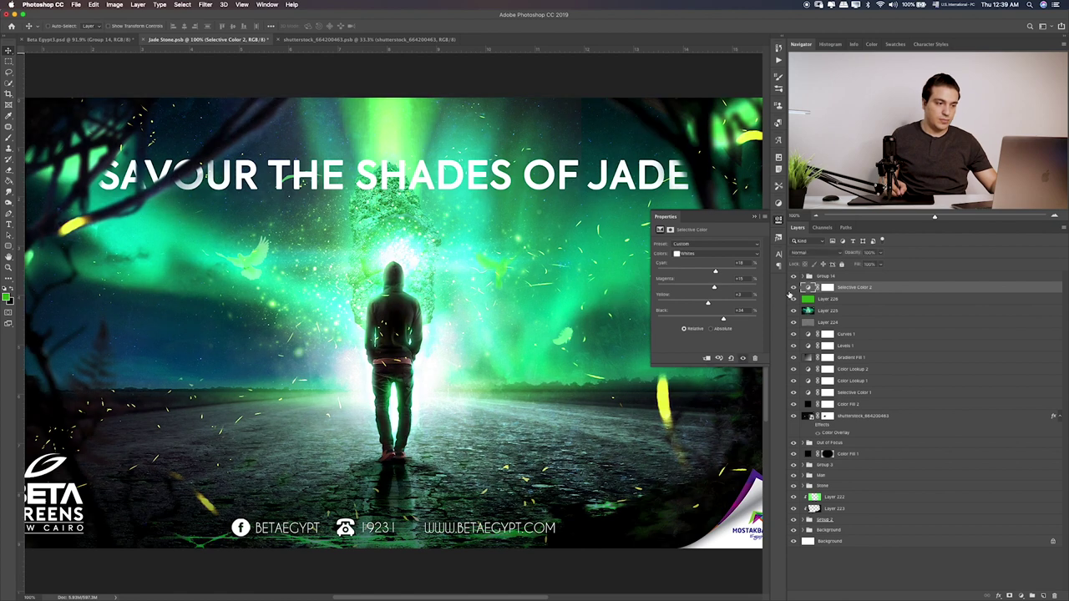
click(792, 289)
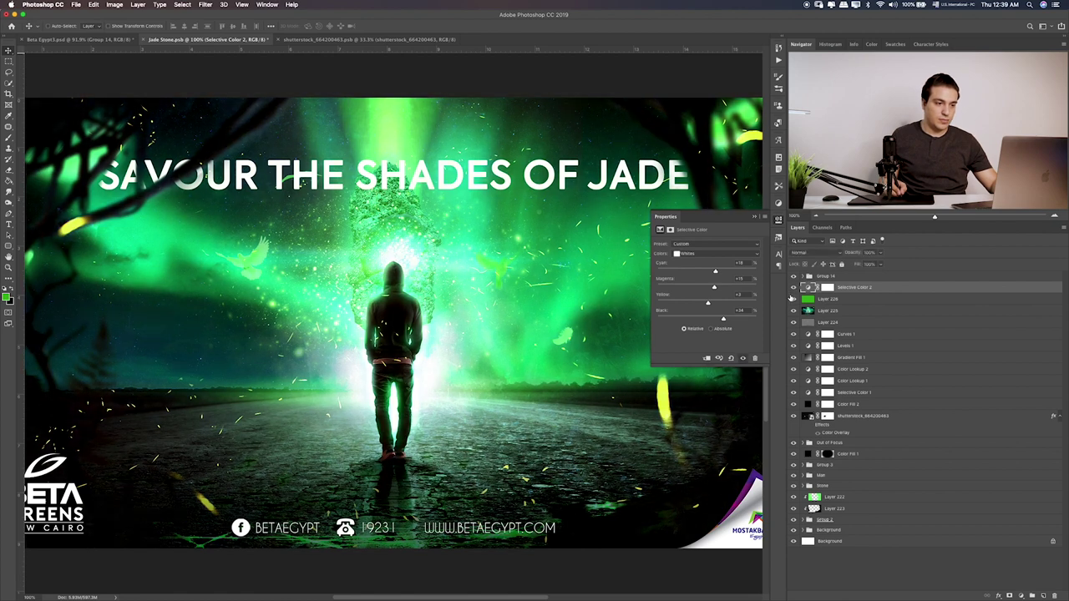
click(756, 219)
Fit the image on screen and close the shutterstock_664200463 document
key(m)
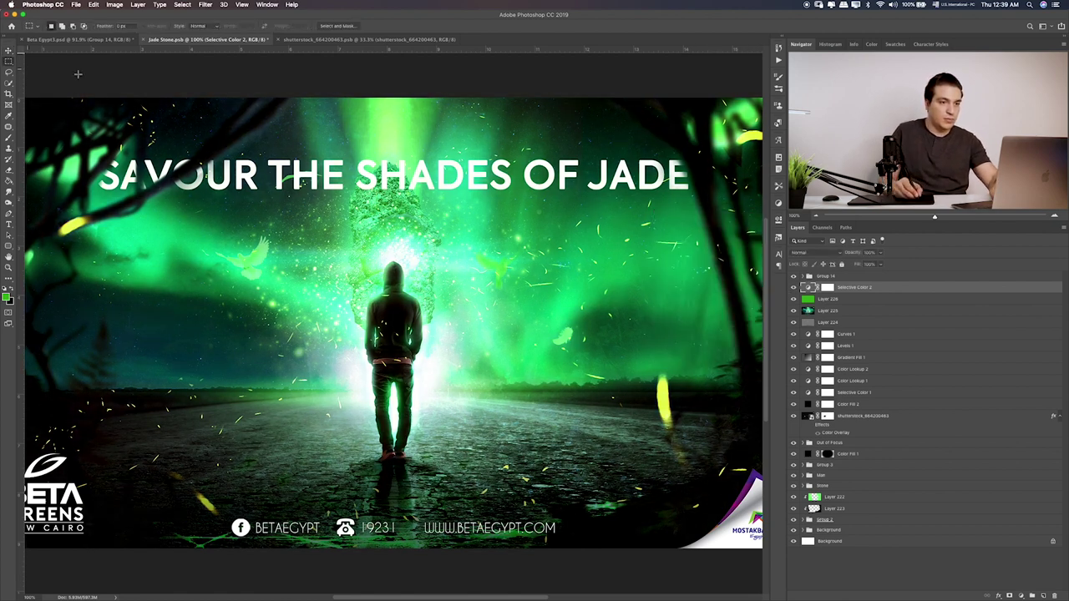
key(super+0)
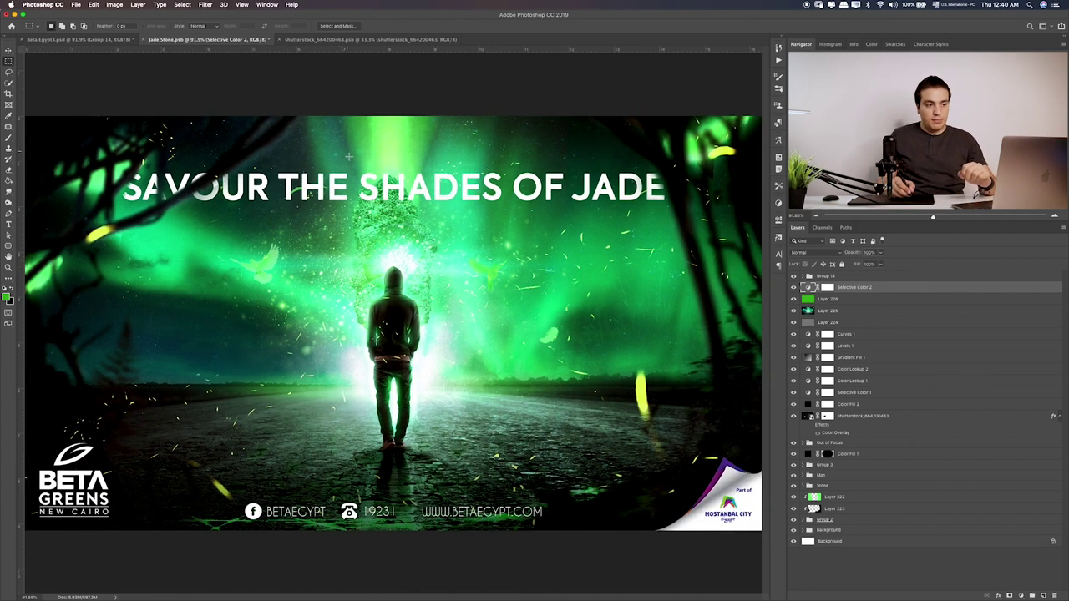
click(364, 42)
key(super+w)
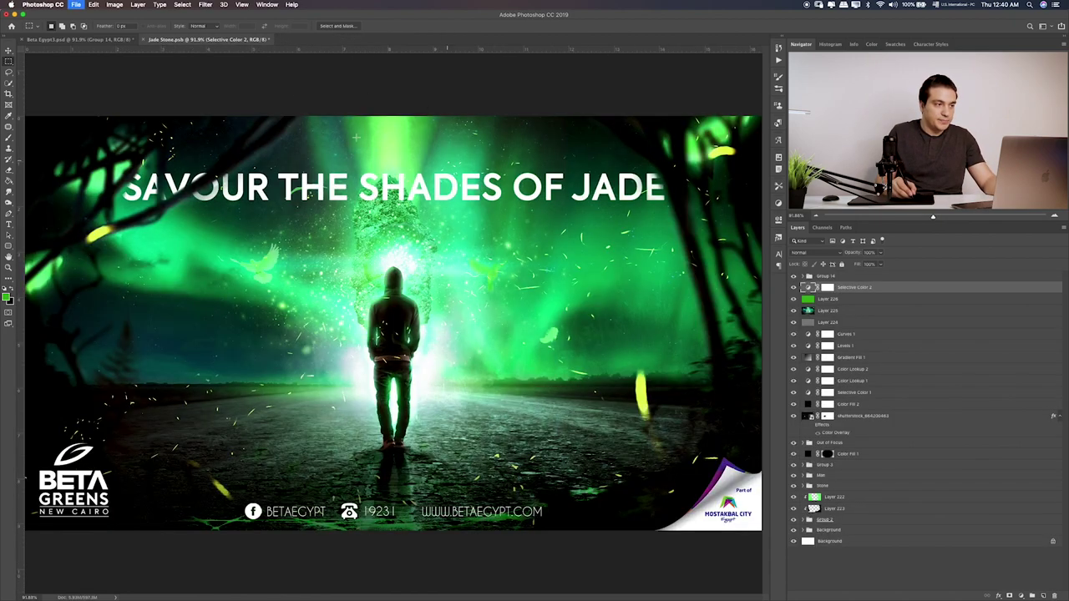